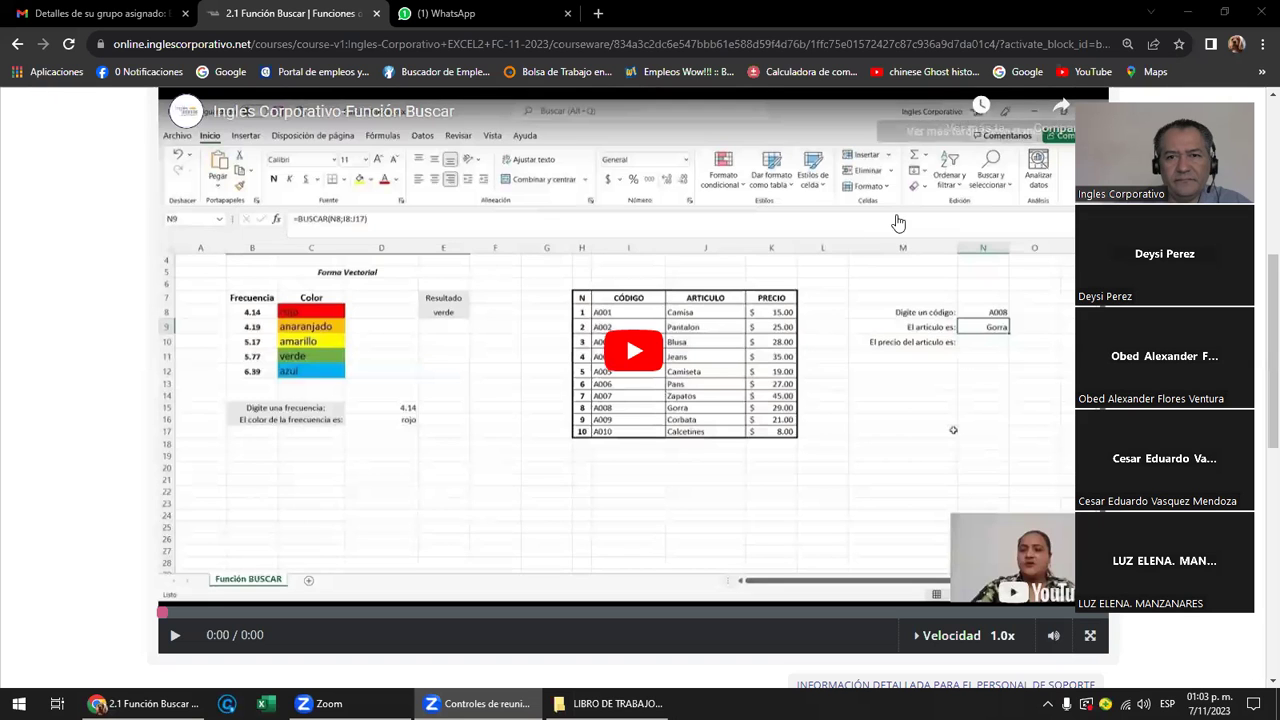
# Advance from 2.1 Función Buscar to 2.3 Objetivo de la lección and read the BUSCARV explanation.
pyautogui.click(64, 304)
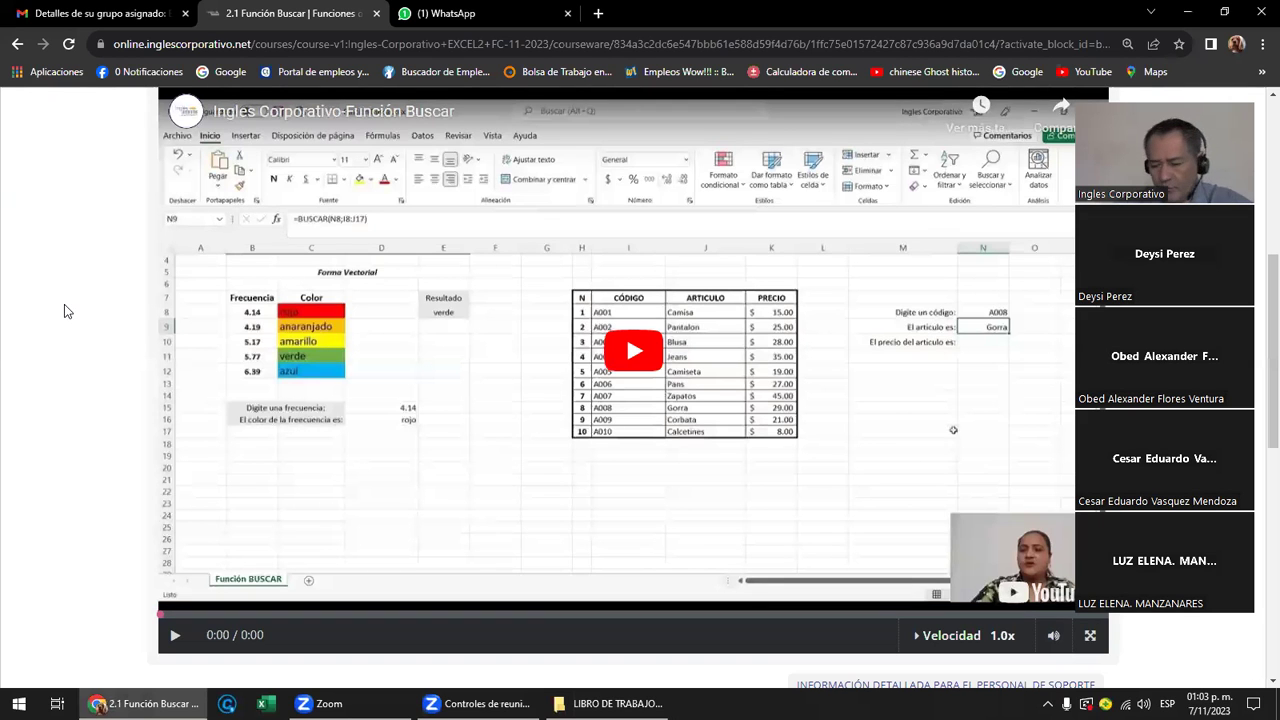
pyautogui.scroll(4, 64, 304)
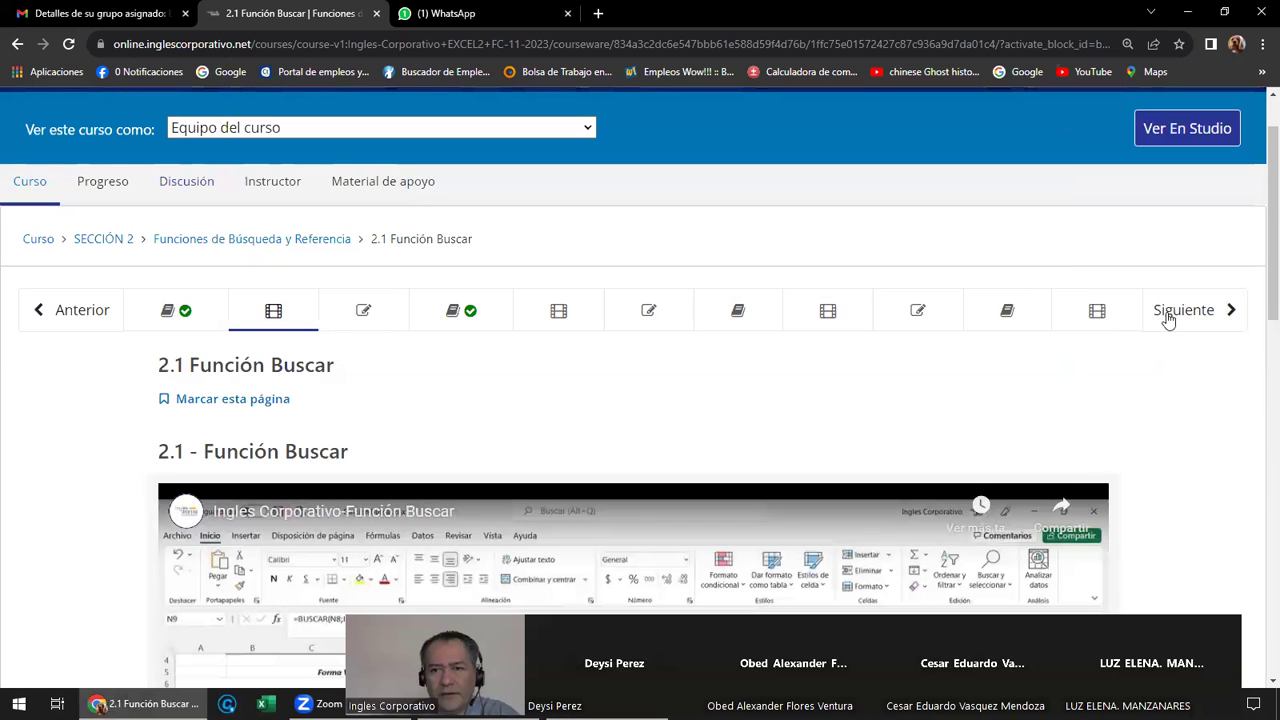
pyautogui.click(1167, 318)
pyautogui.click(1167, 318)
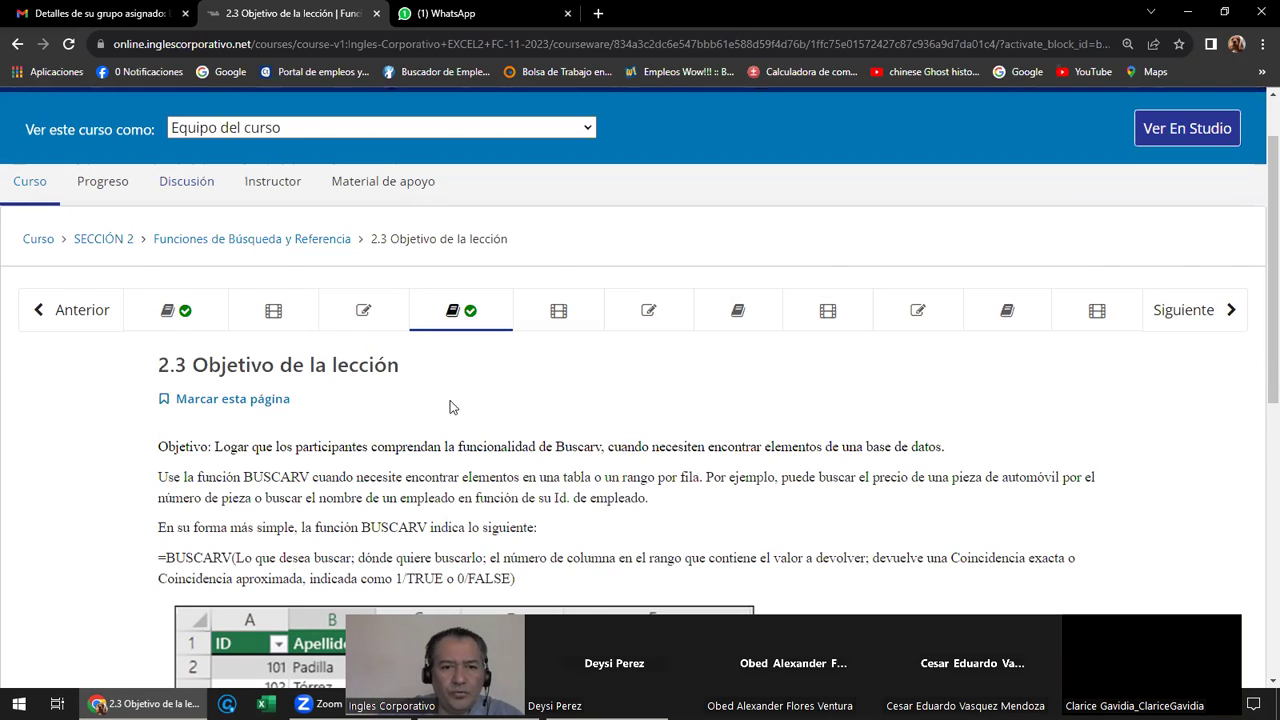
pyautogui.scroll(-3, 448, 406)
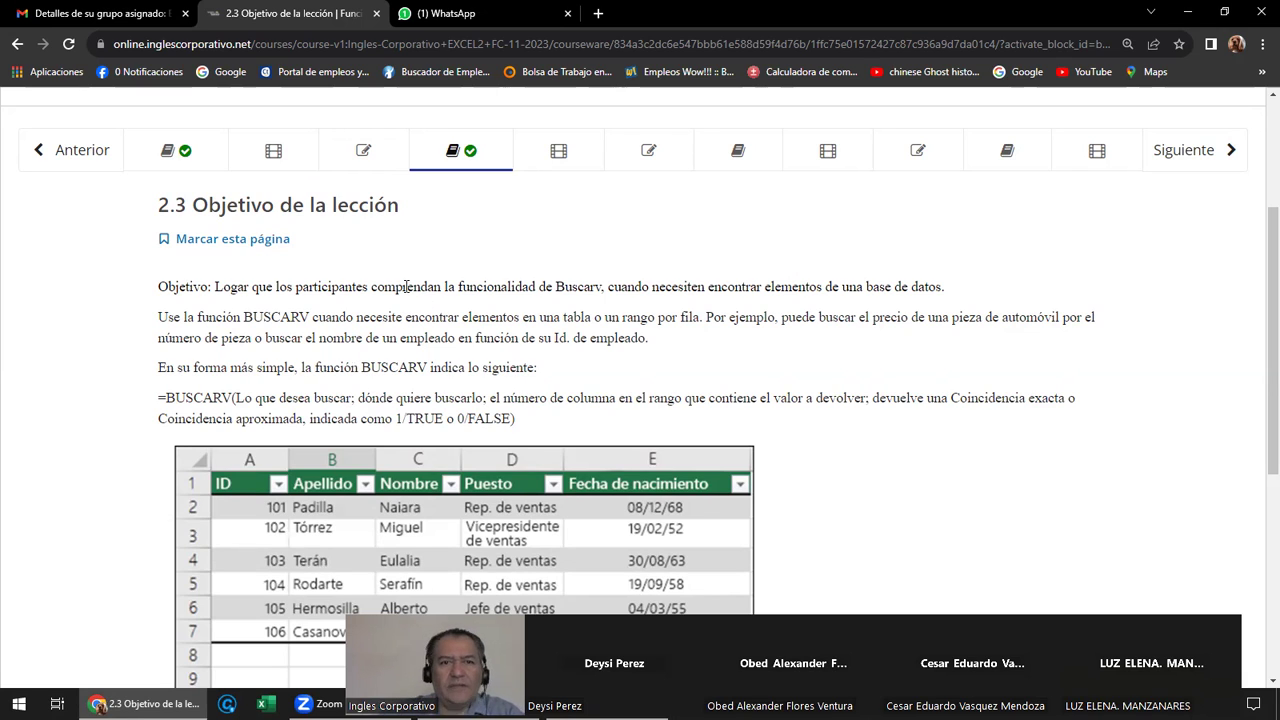
pyautogui.scroll(-3, 406, 287)
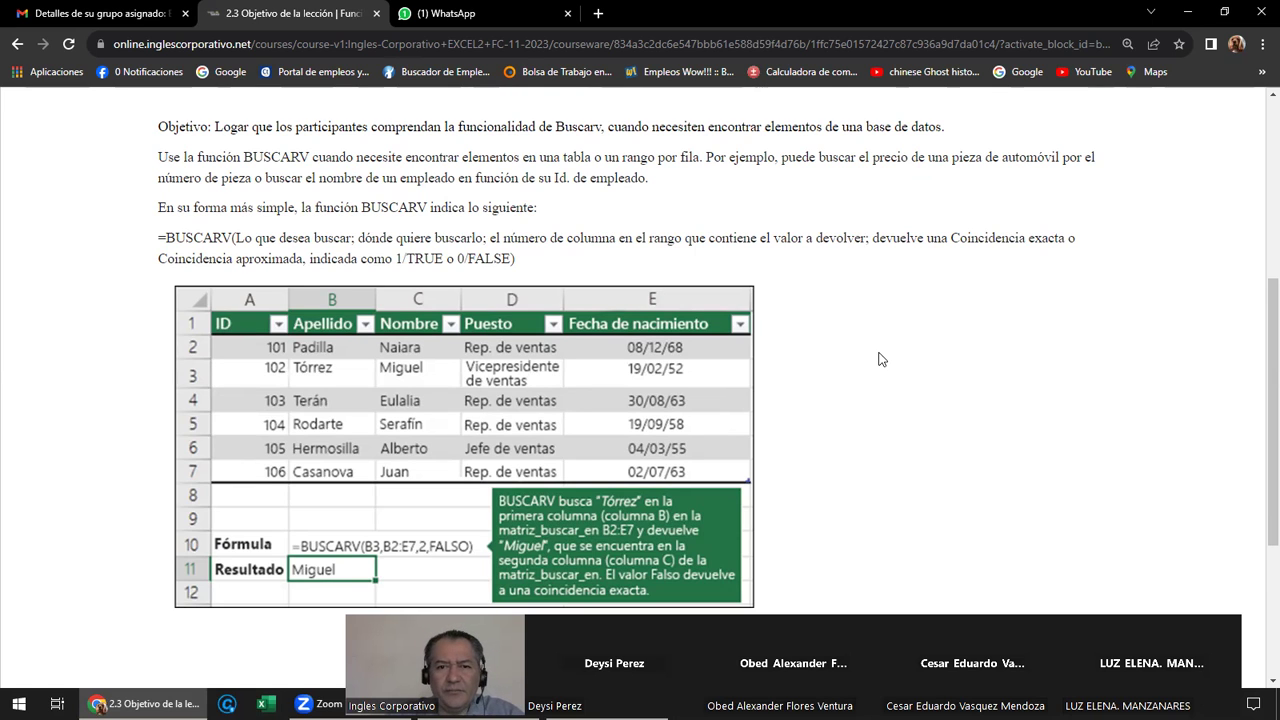
pyautogui.scroll(-1, 881, 359)
pyautogui.scroll(-1, 881, 359)
pyautogui.scroll(-1, 881, 359)
pyautogui.scroll(1, 879, 359)
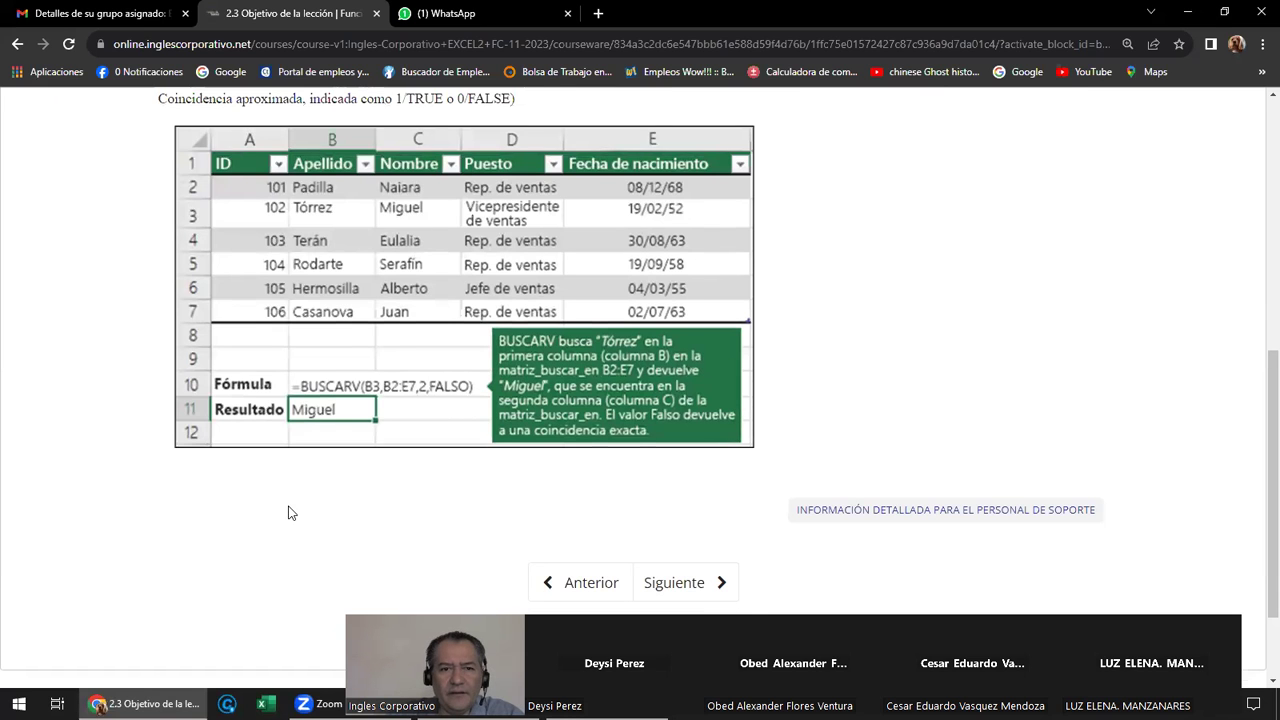
pyautogui.scroll(3, 288, 513)
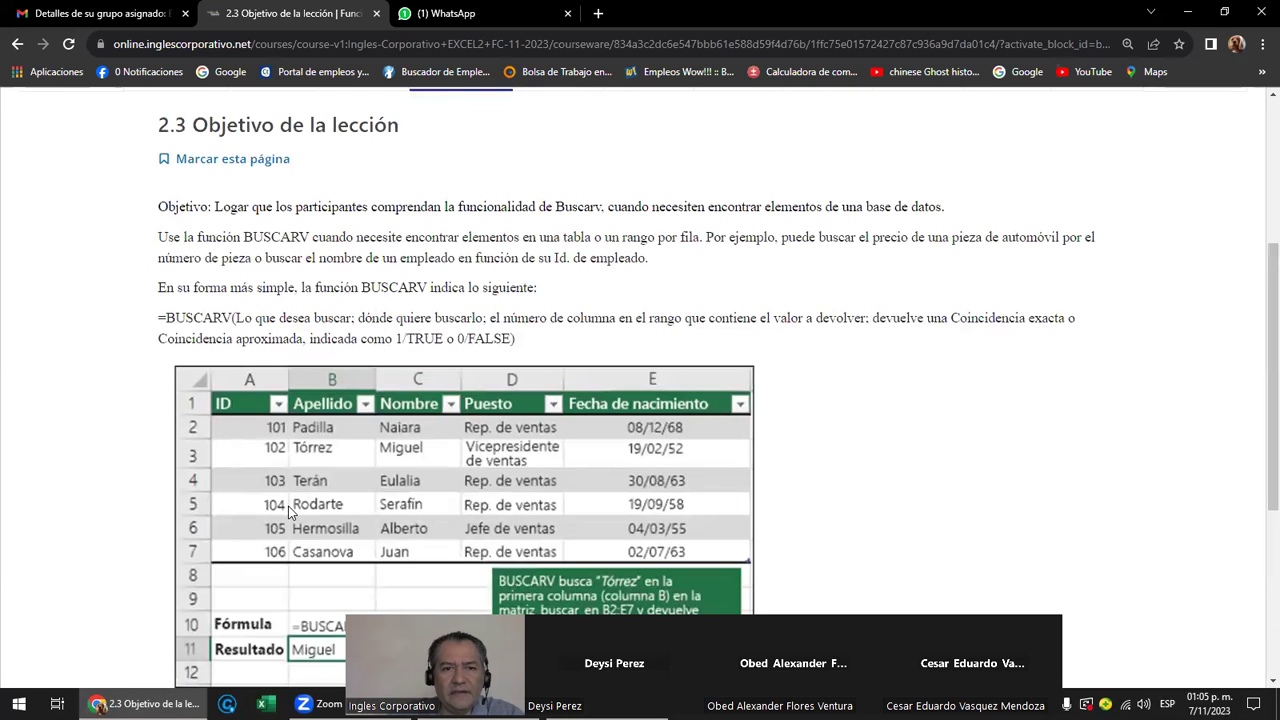
pyautogui.scroll(-1, 287, 513)
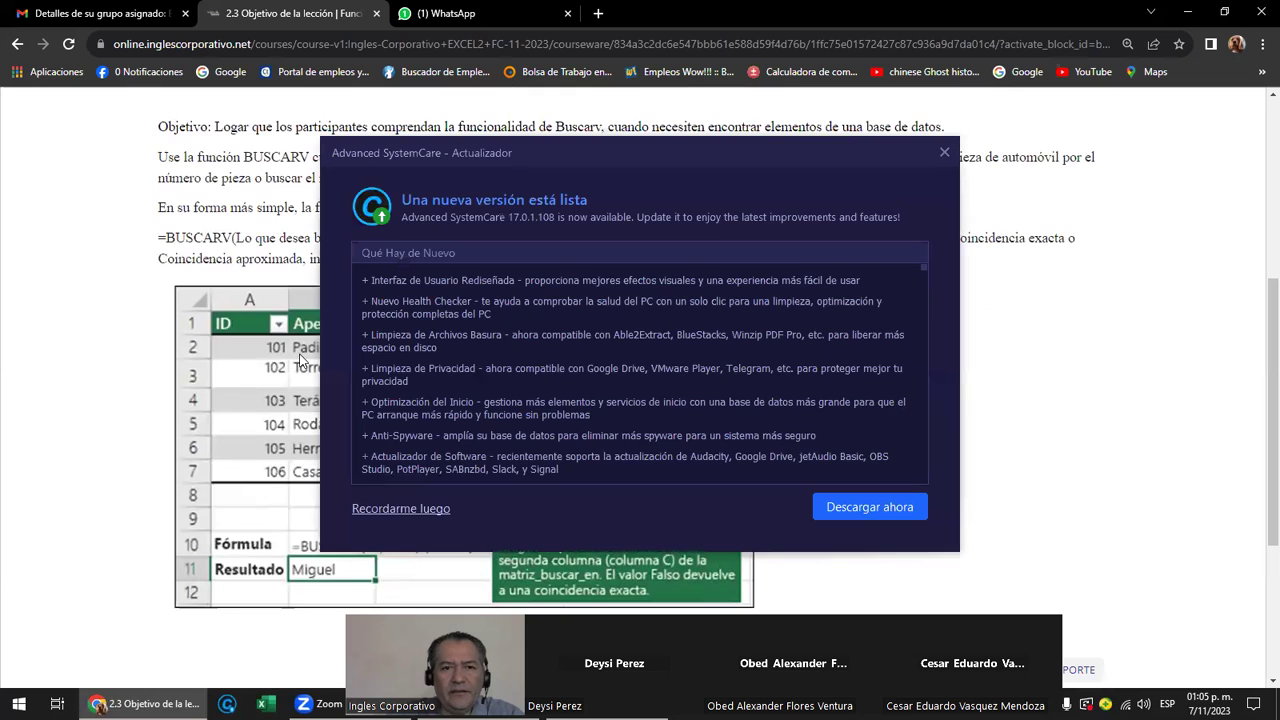
pyautogui.click(942, 152)
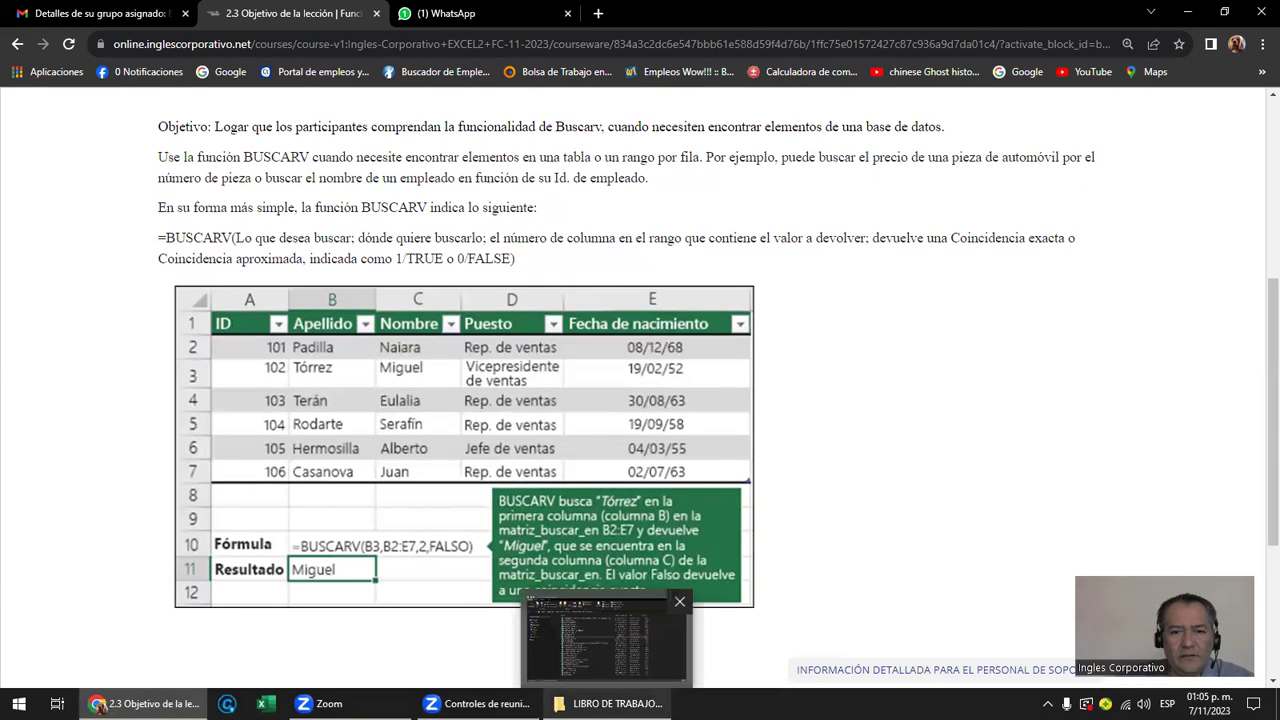
pyautogui.click(610, 703)
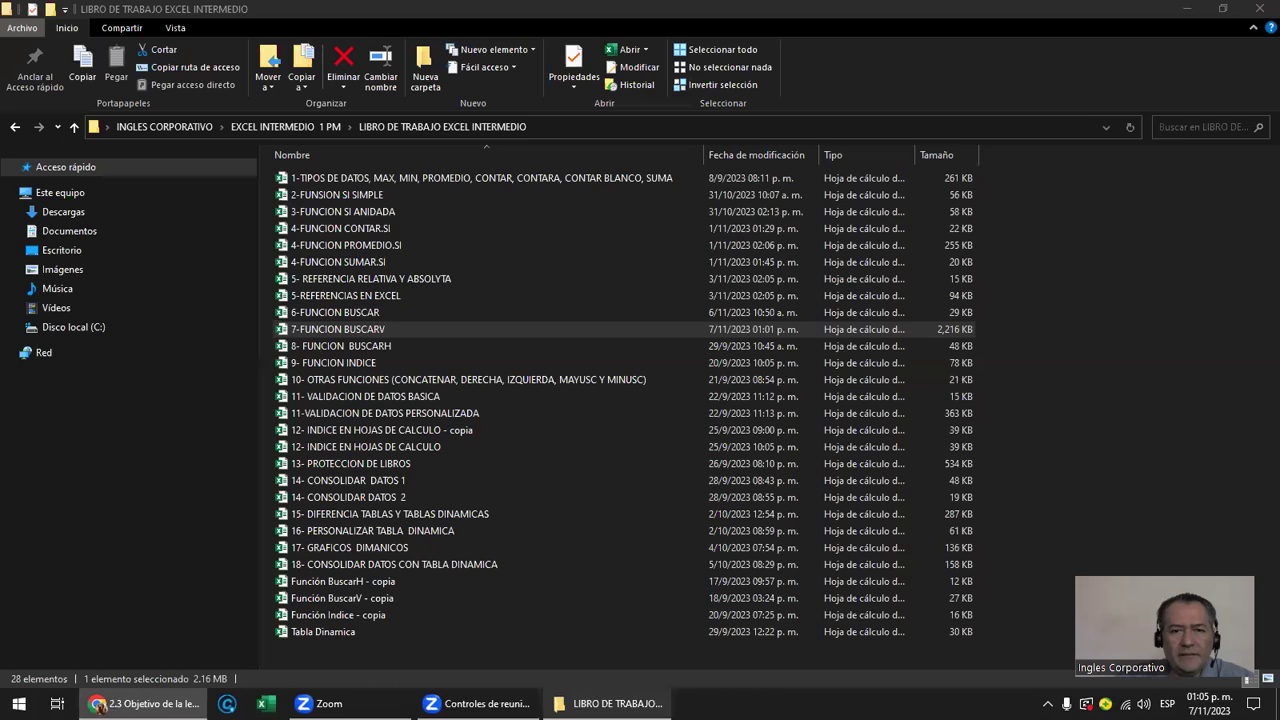
# Open 7-FUNCION BUSCARV in Excel, landing on its FUNCIONES DE BUSQUEDA sheet.
pyautogui.doubleClick(330, 332)
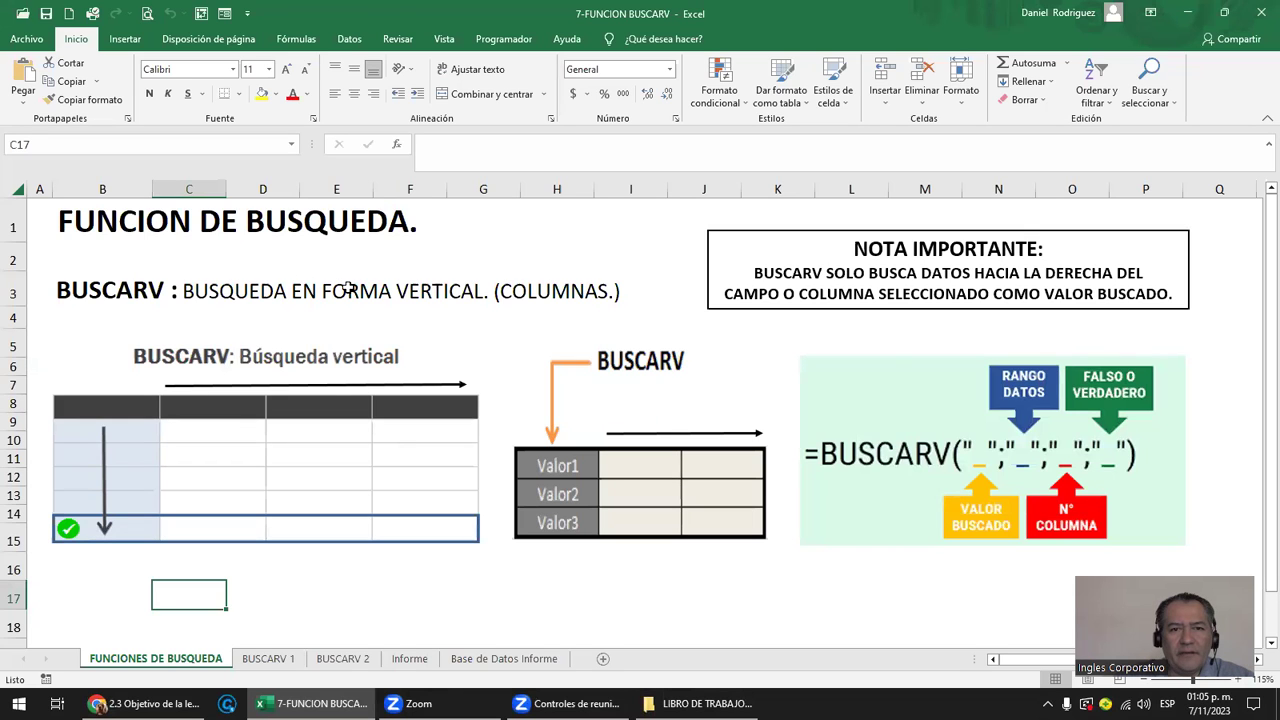
pyautogui.click(109, 189)
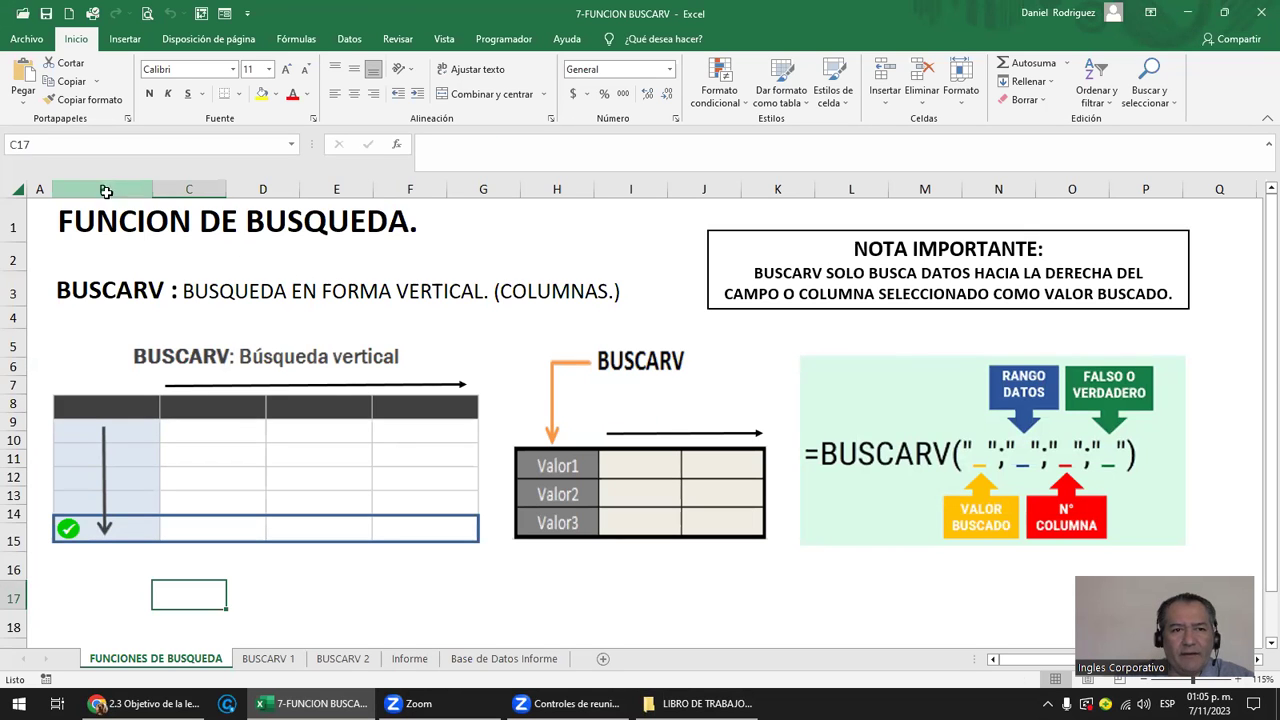
pyautogui.click(170, 189)
pyautogui.click(270, 189)
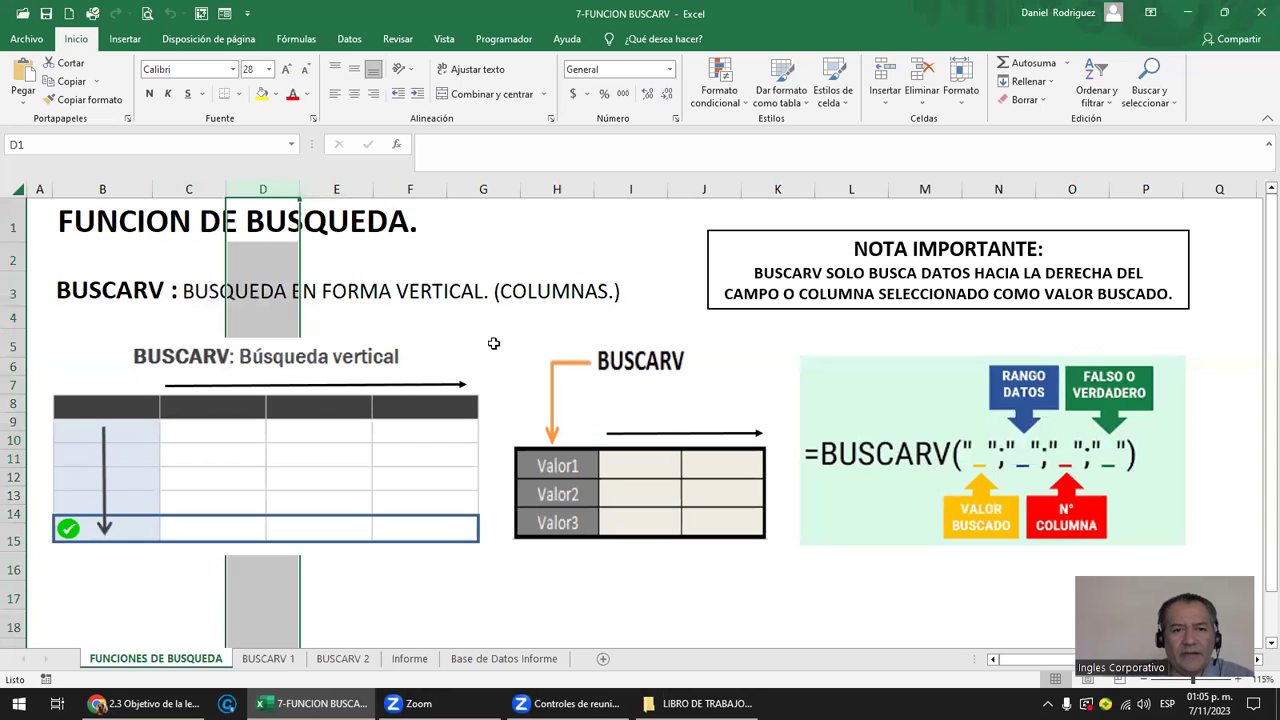
pyautogui.click(493, 343)
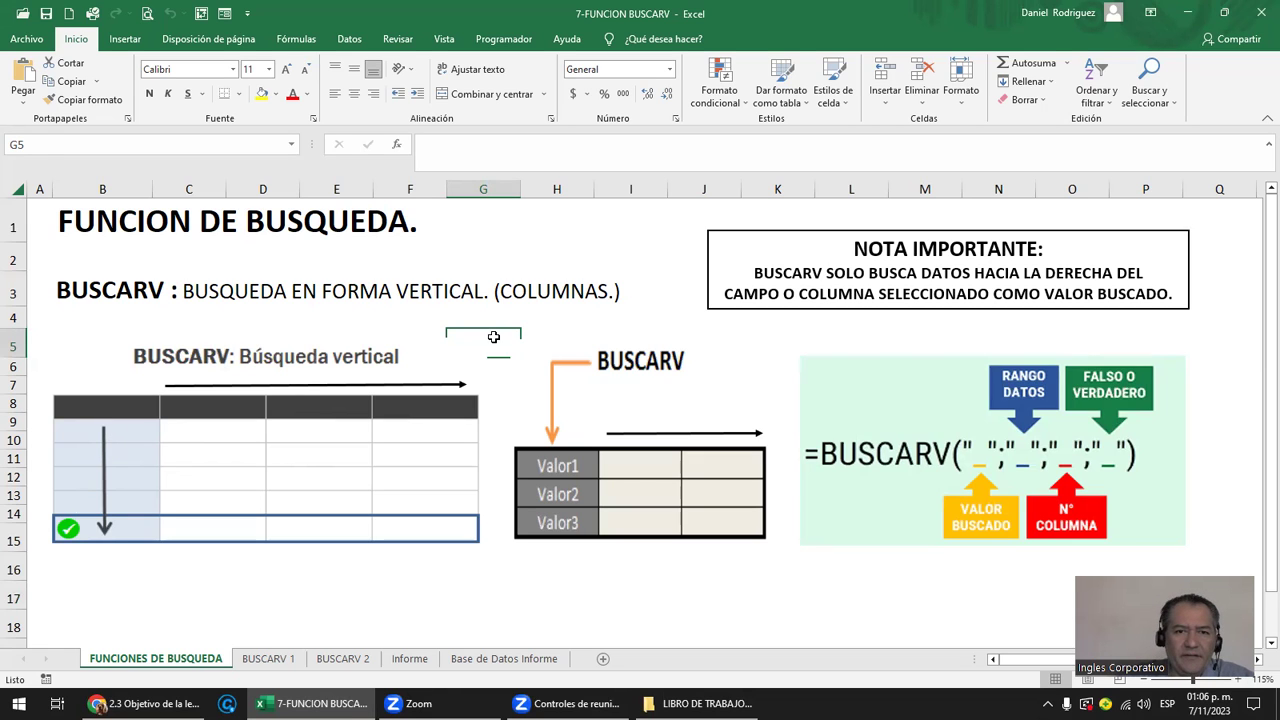
pyautogui.click(488, 378)
pyautogui.click(535, 330)
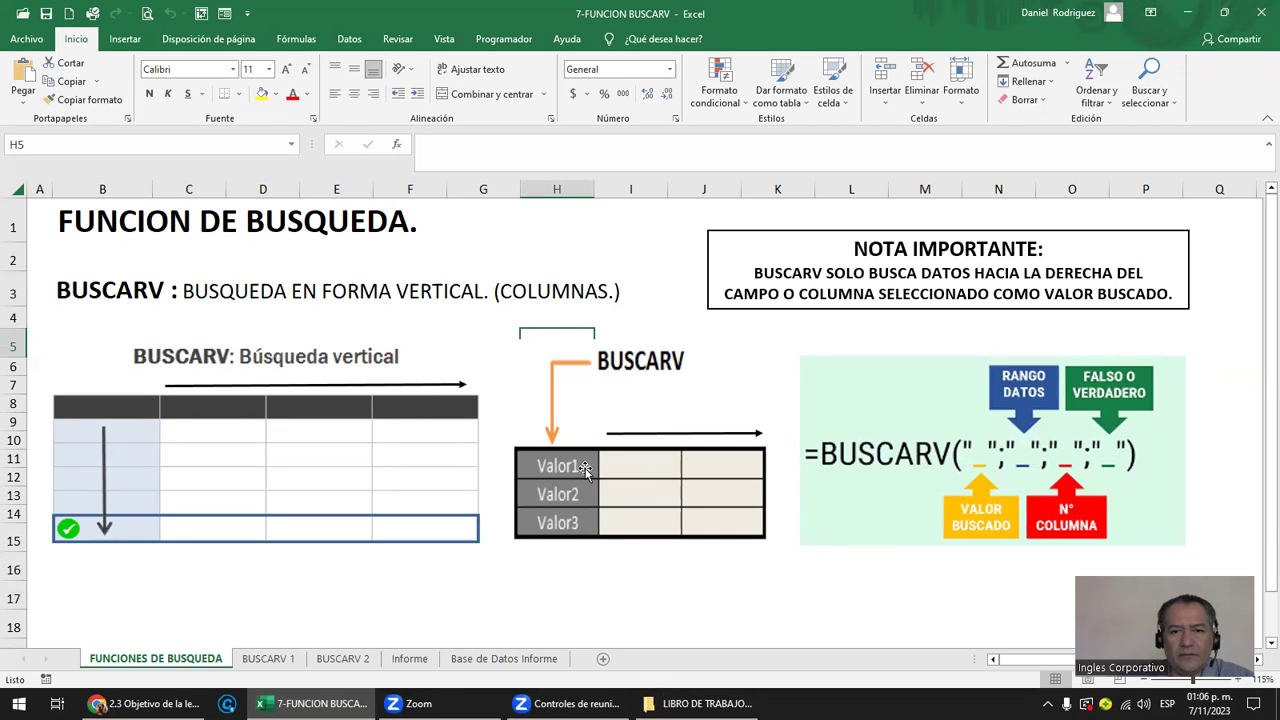
pyautogui.click(907, 285)
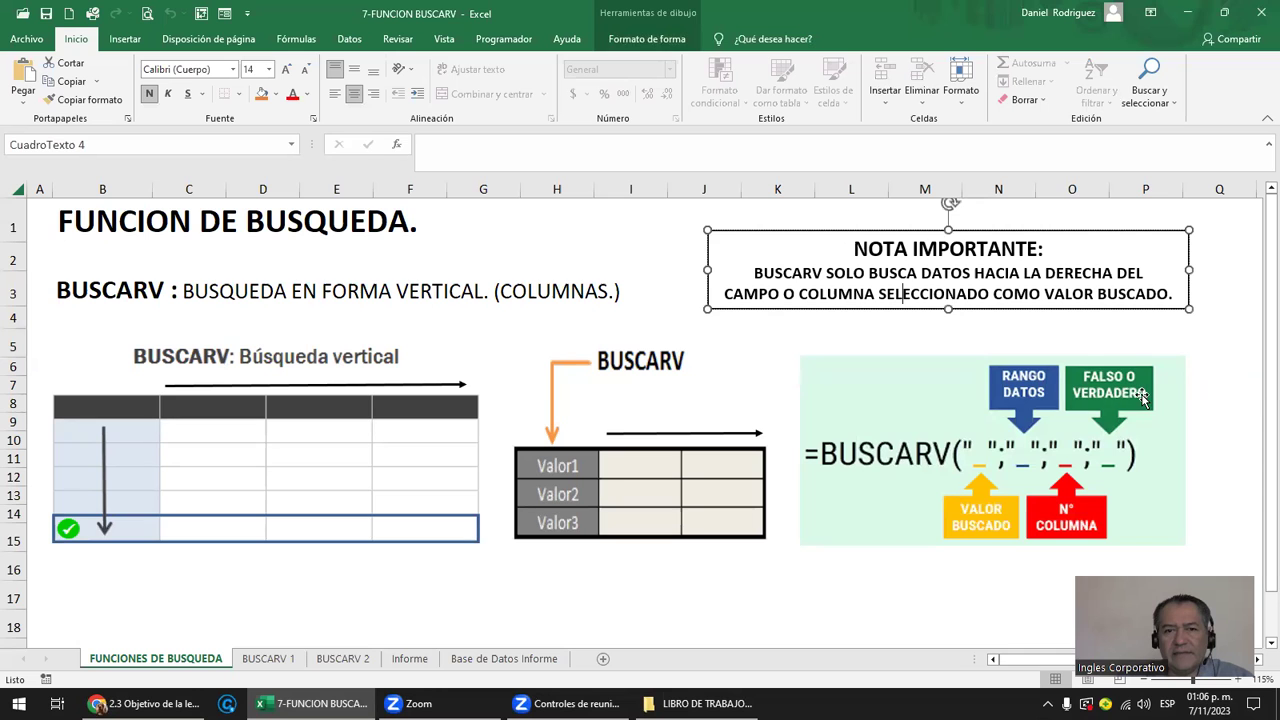
pyautogui.scroll(-1, 398, 620)
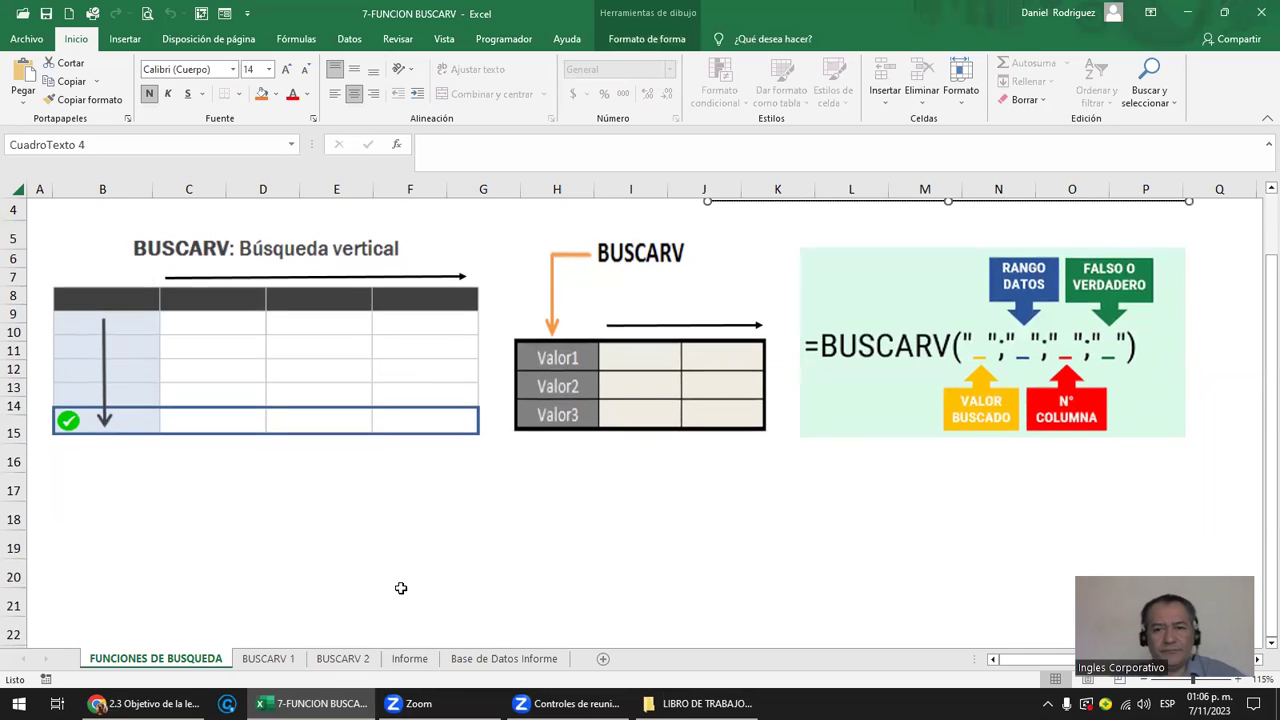
pyautogui.scroll(1, 400, 588)
# Switch to BUSCARV 1 and highlight the savings table, NOMBRE names, column B, G6 and H6.
pyautogui.click(268, 658)
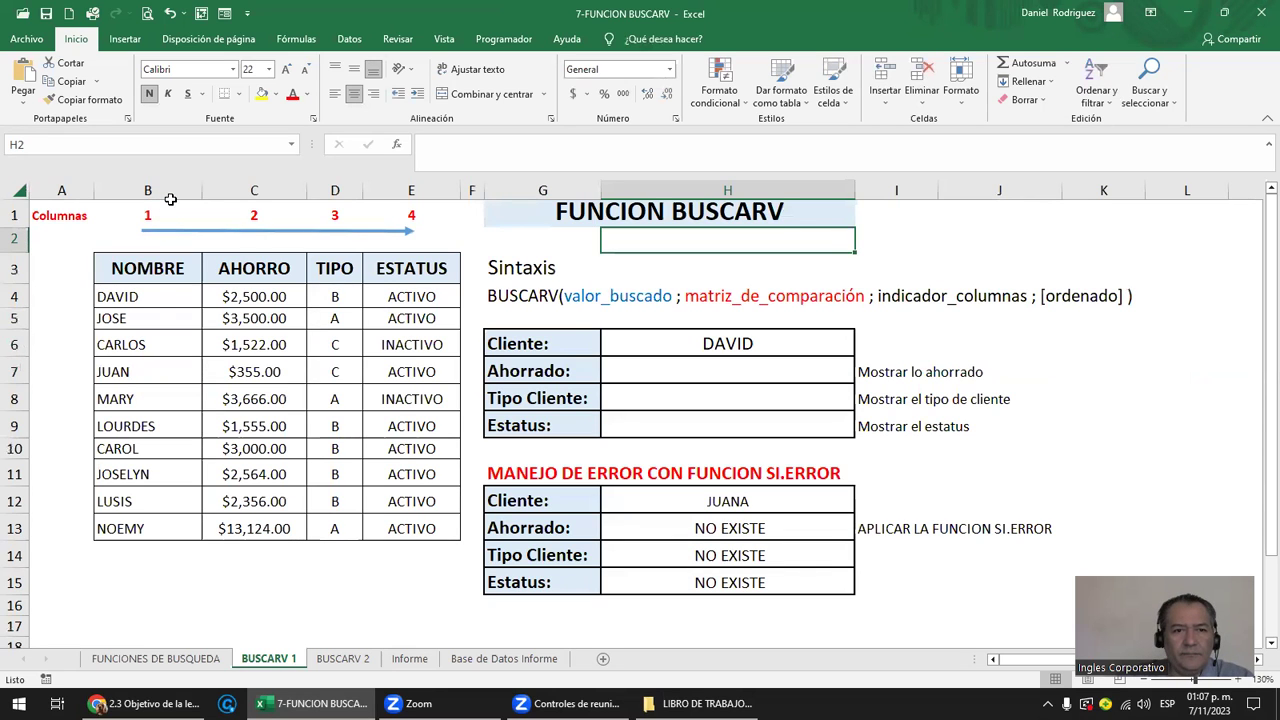
pyautogui.moveTo(140, 291)
pyautogui.mouseDown()
pyautogui.moveTo(393, 477)
pyautogui.moveTo(396, 526)
pyautogui.mouseUp()
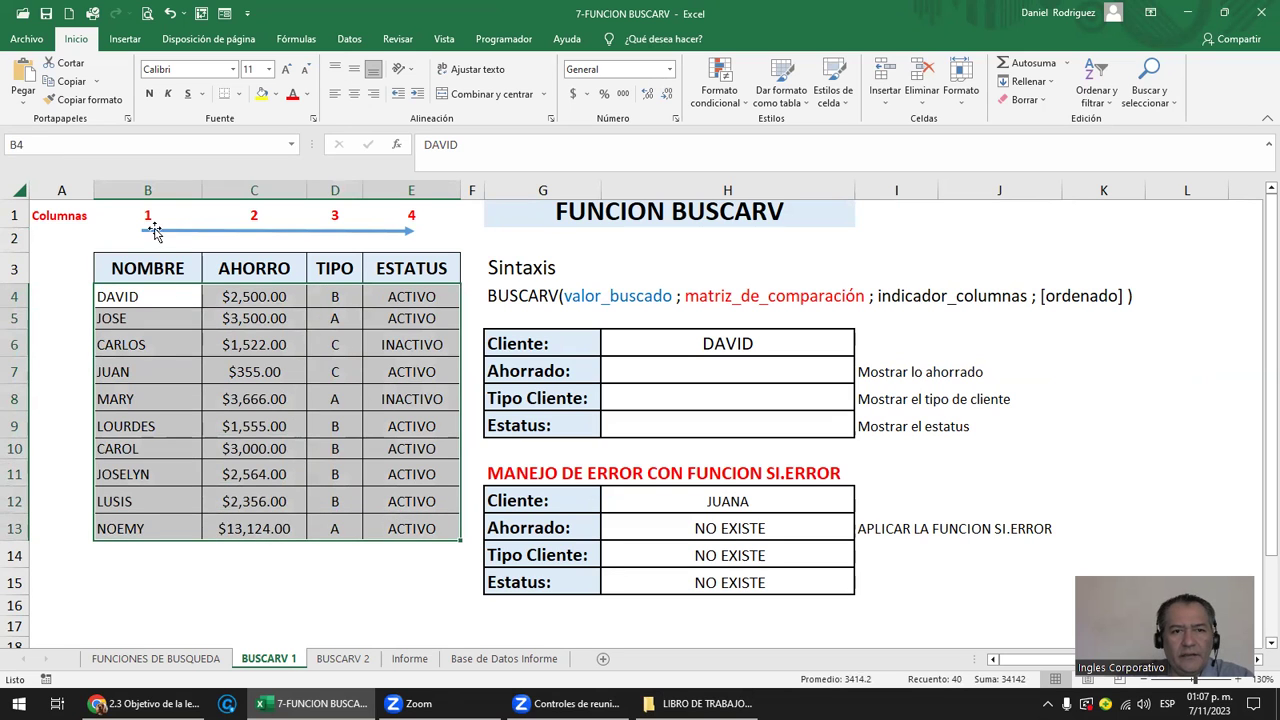
pyautogui.moveTo(145, 270); pyautogui.dragTo(383, 262)
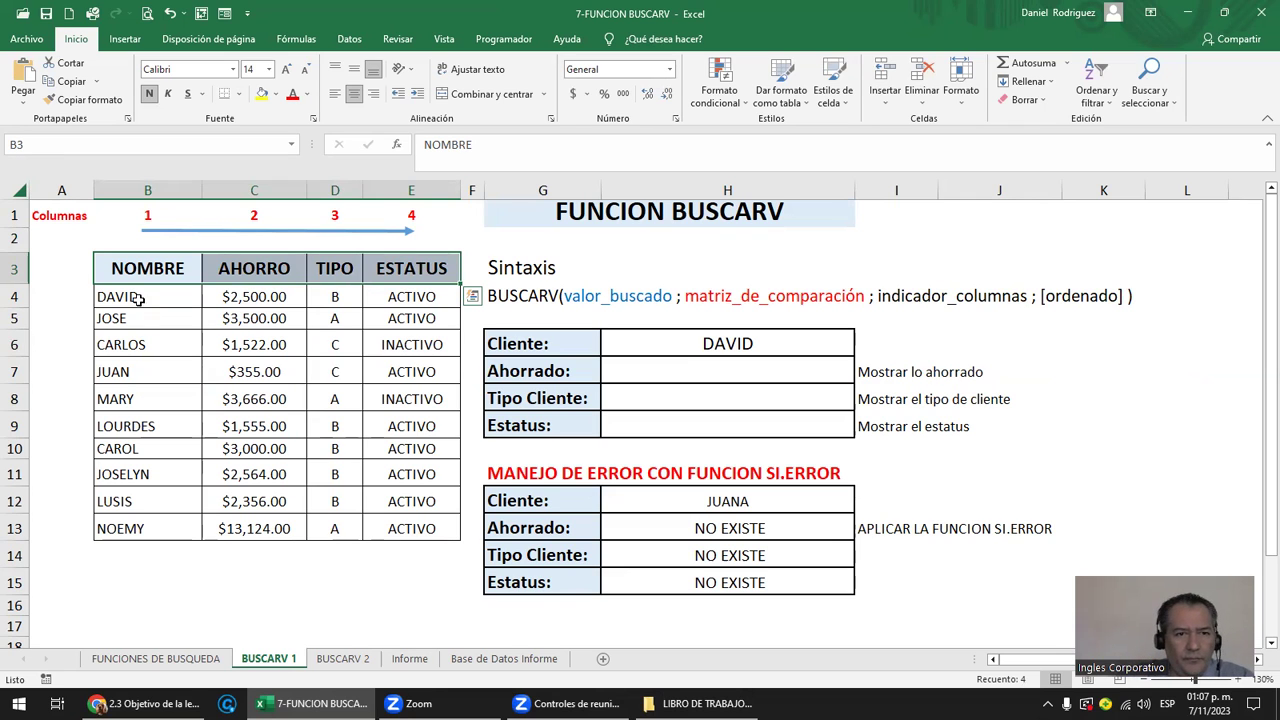
pyautogui.moveTo(138, 297); pyautogui.dragTo(142, 514)
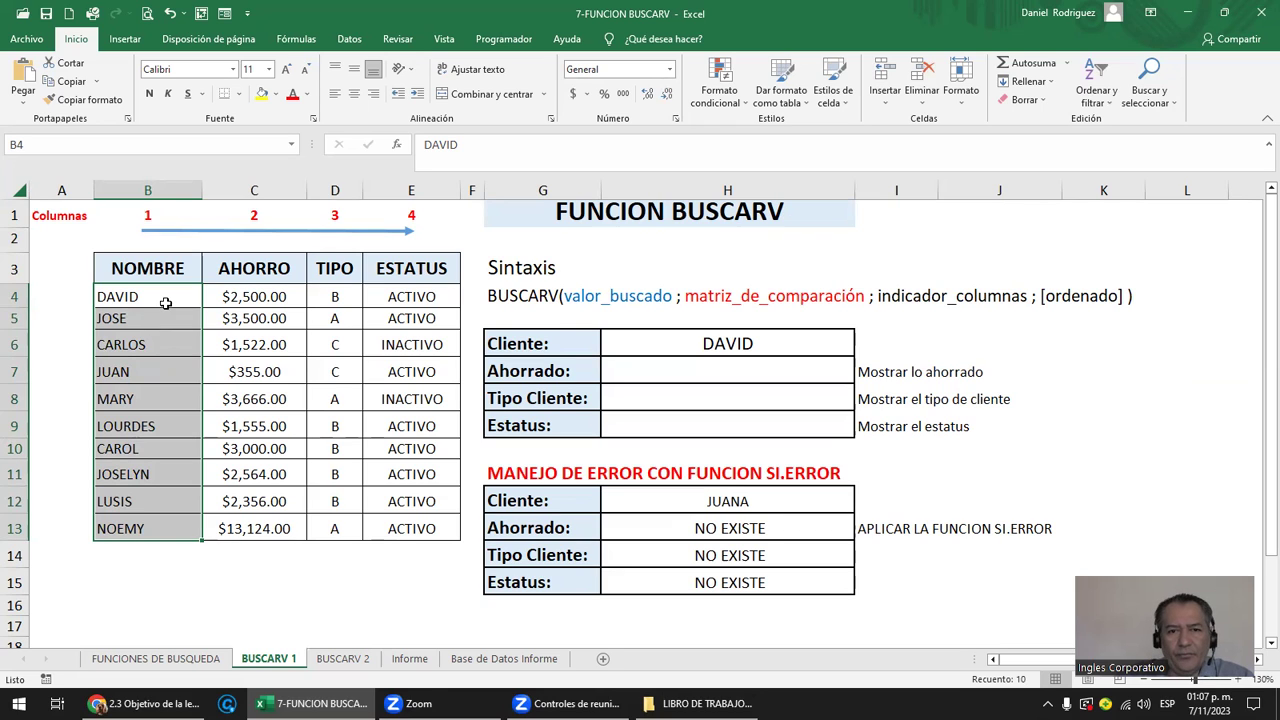
pyautogui.click(159, 189)
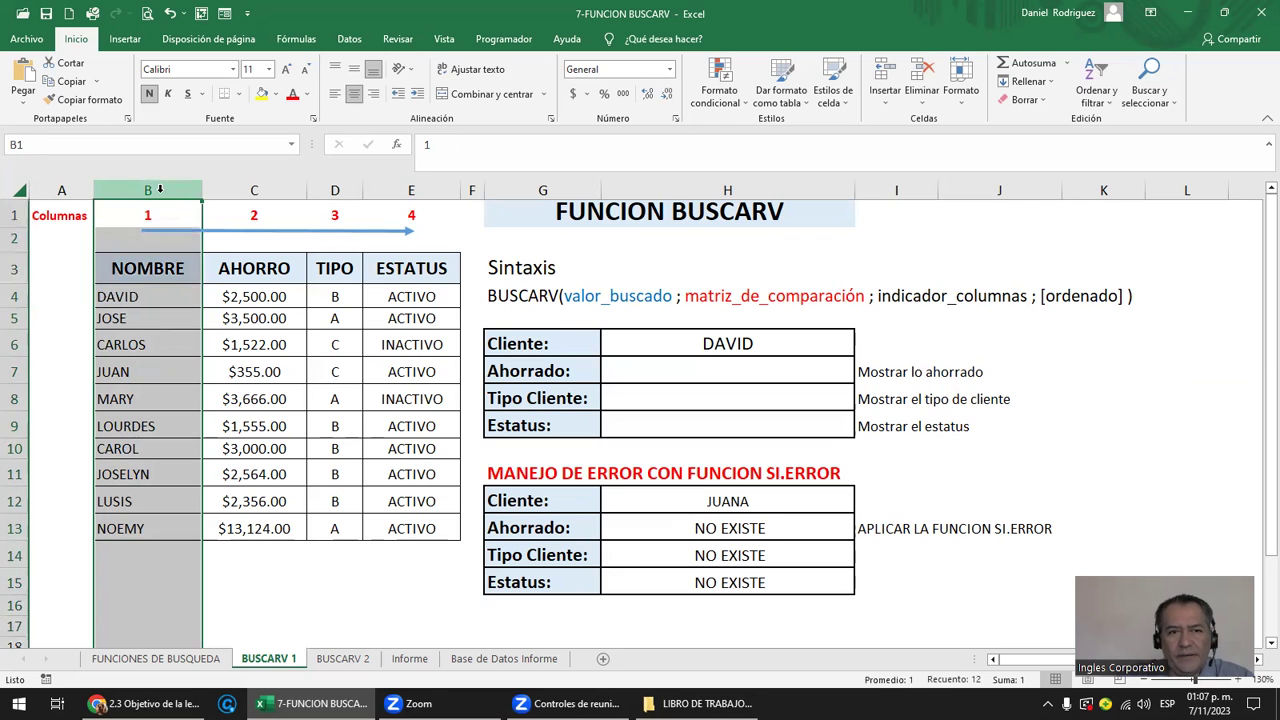
pyautogui.click(506, 346)
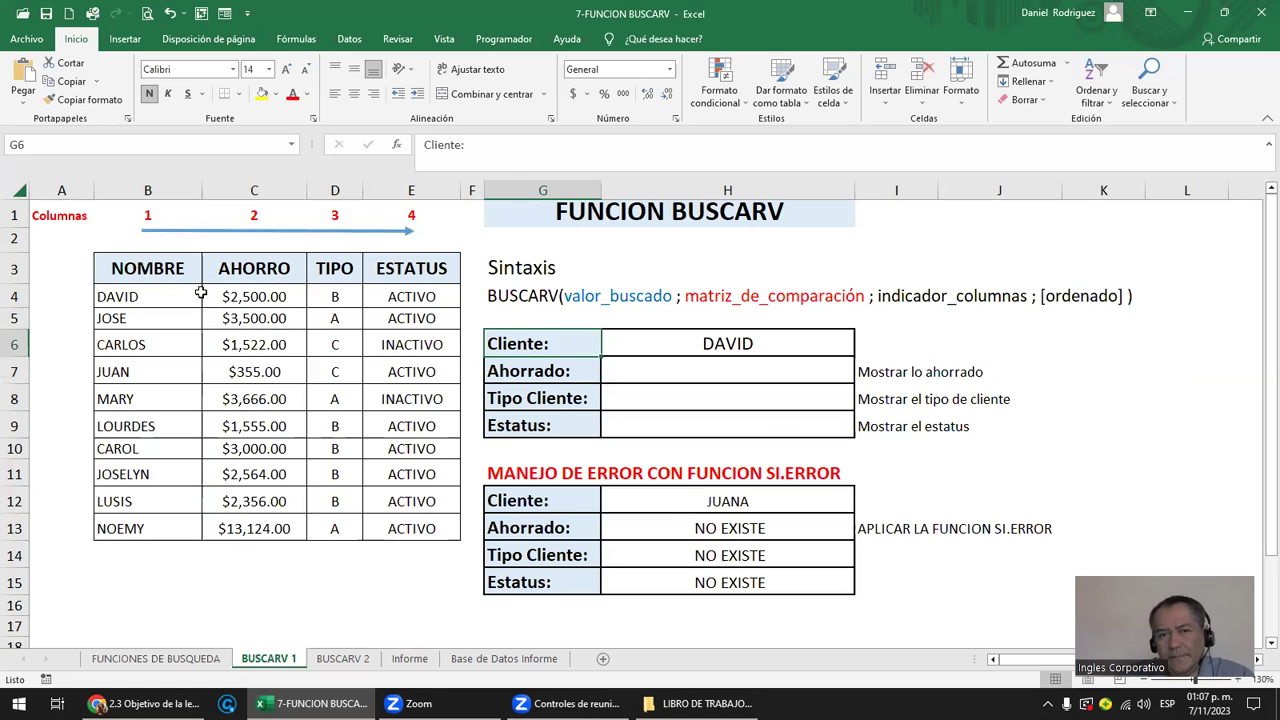
pyautogui.click(733, 343)
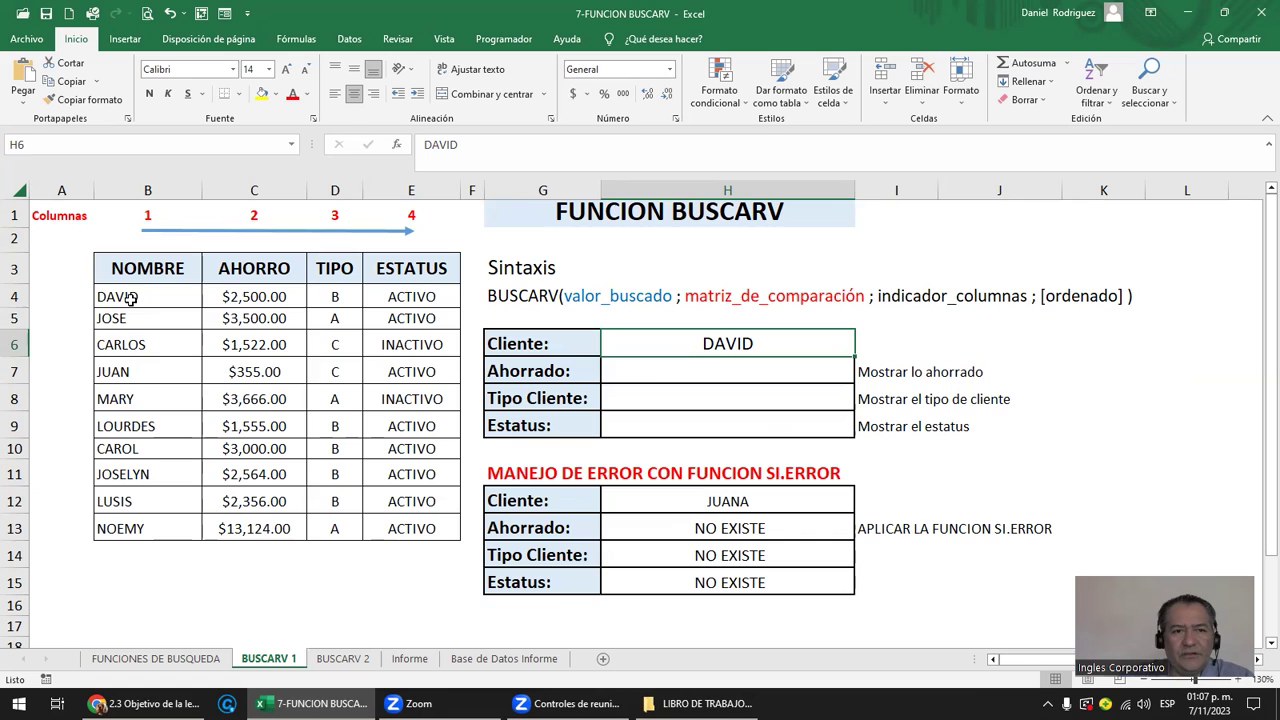
pyautogui.moveTo(130, 298); pyautogui.dragTo(130, 521)
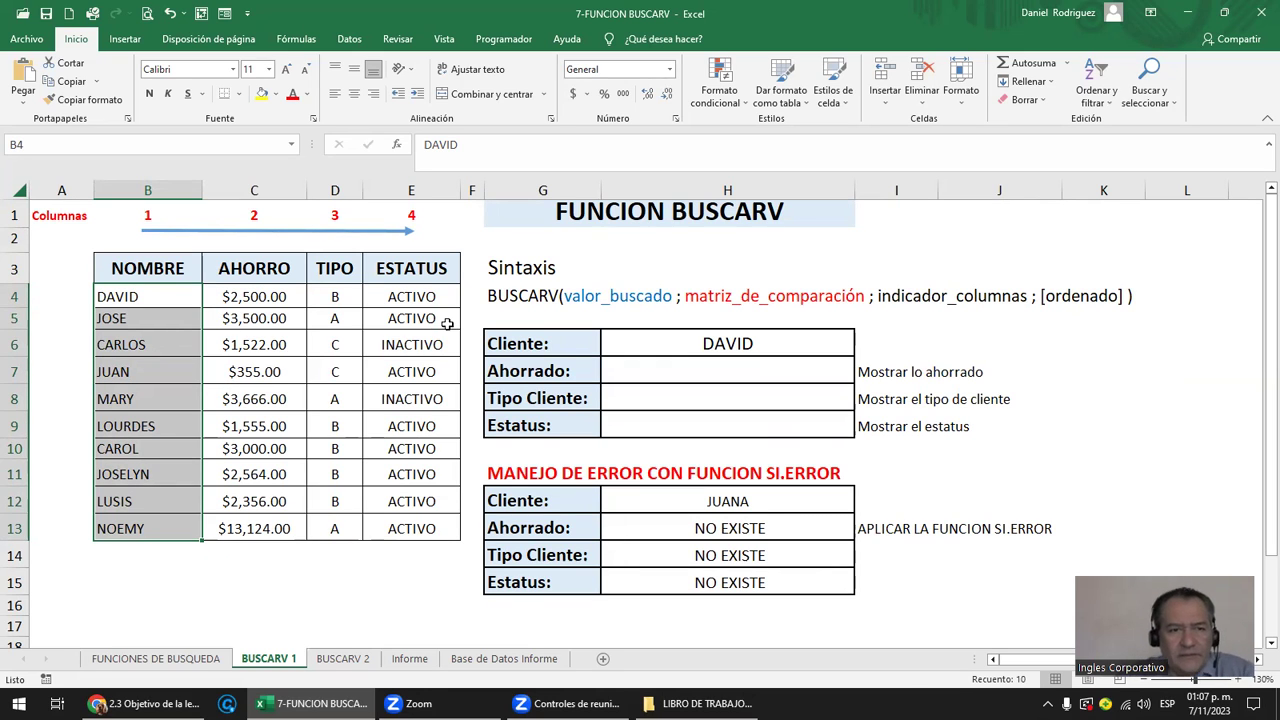
pyautogui.click(142, 183)
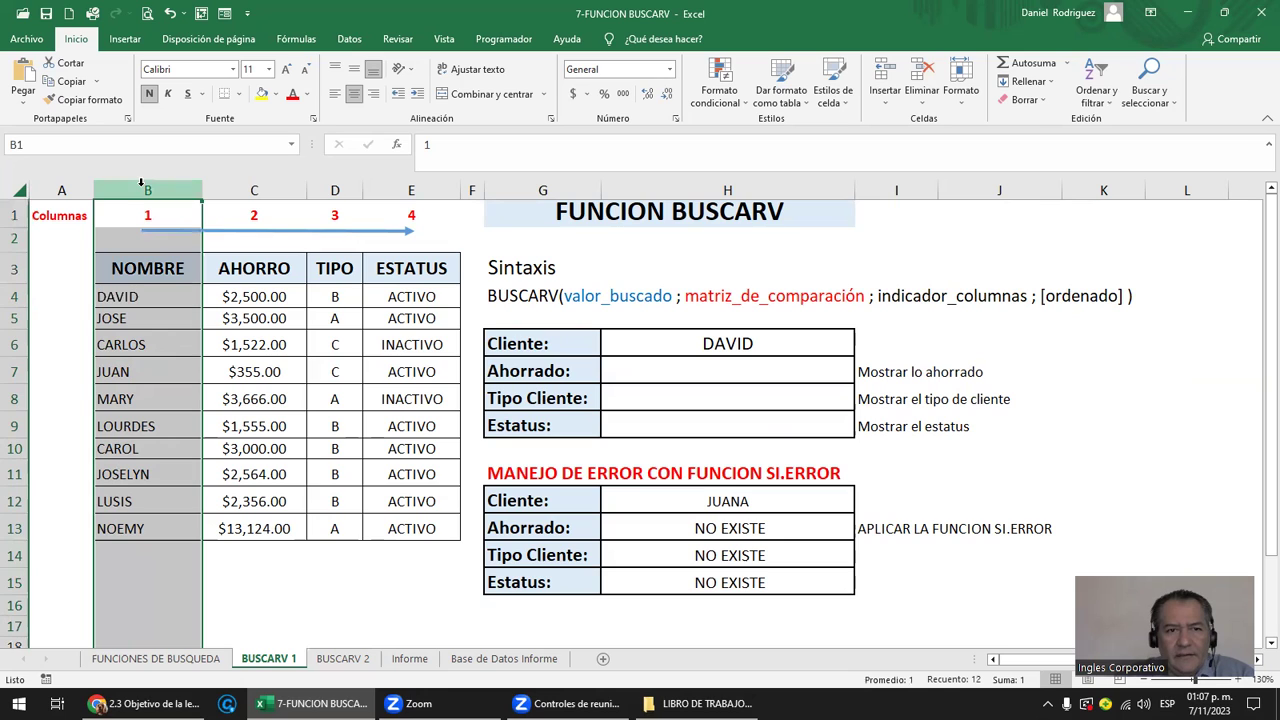
pyautogui.click(254, 190)
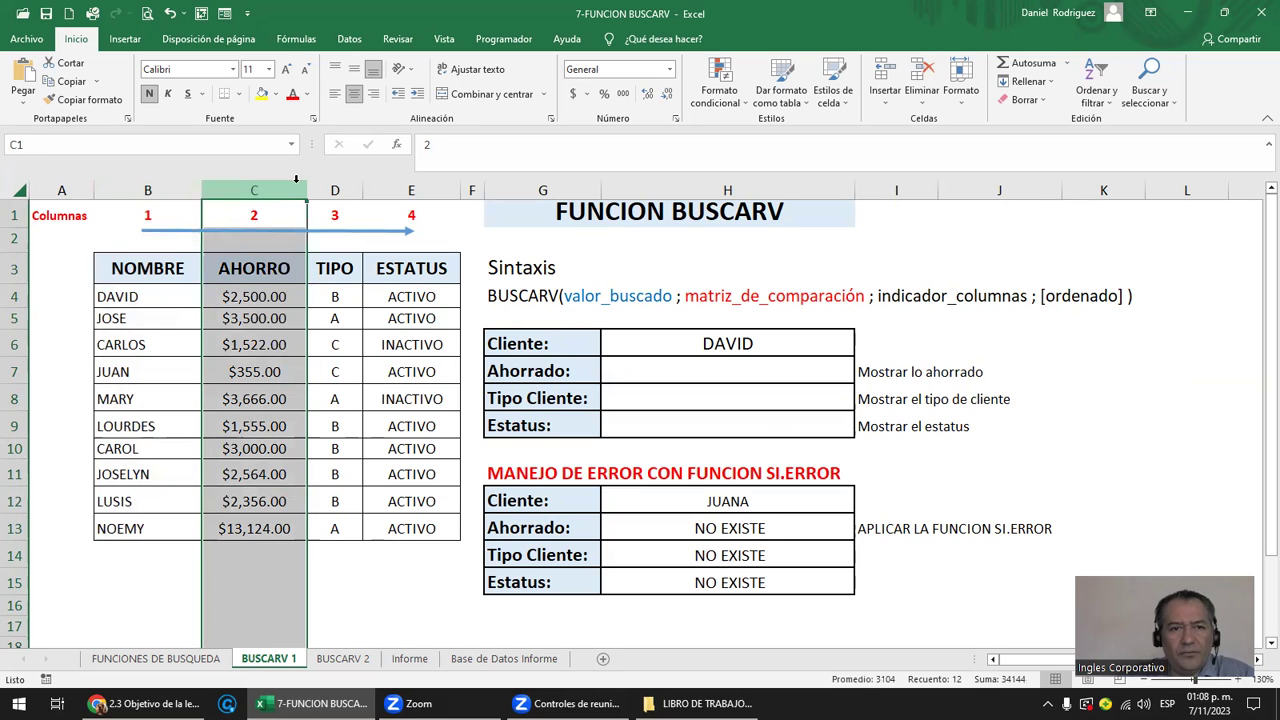
pyautogui.click(335, 188)
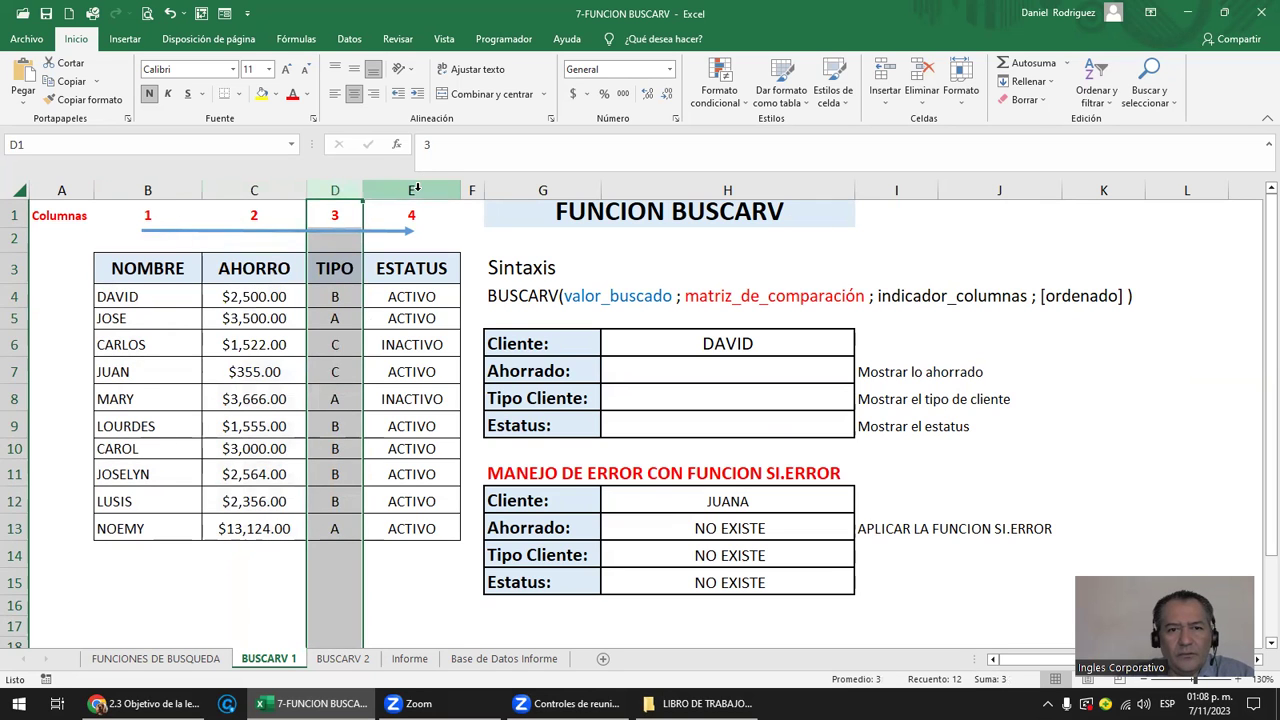
pyautogui.click(418, 188)
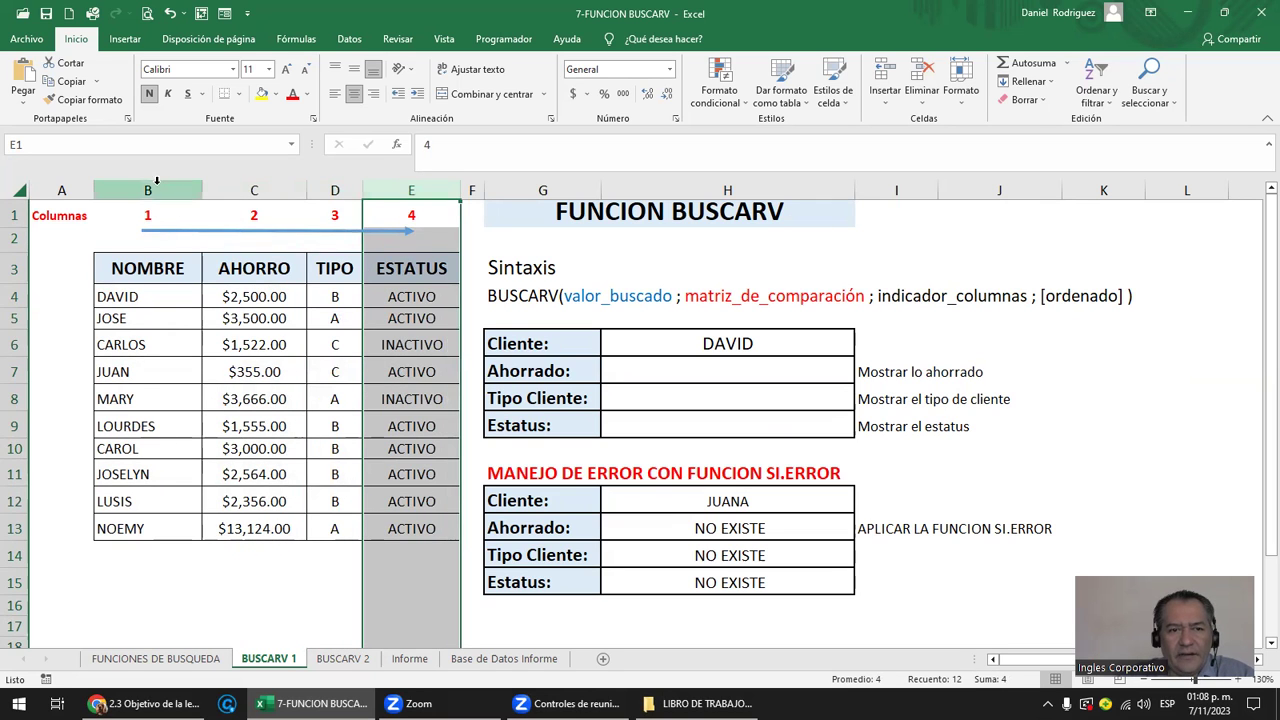
pyautogui.moveTo(147, 188); pyautogui.dragTo(392, 188)
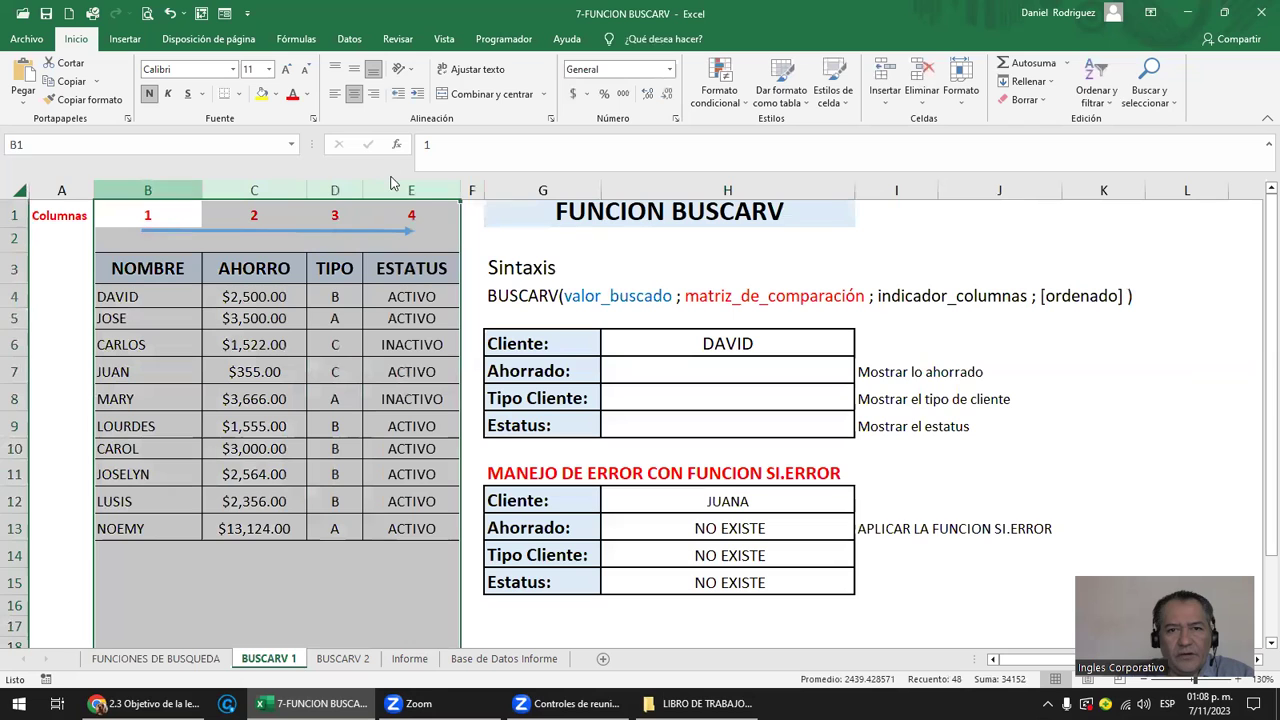
pyautogui.moveTo(183, 190); pyautogui.dragTo(406, 190)
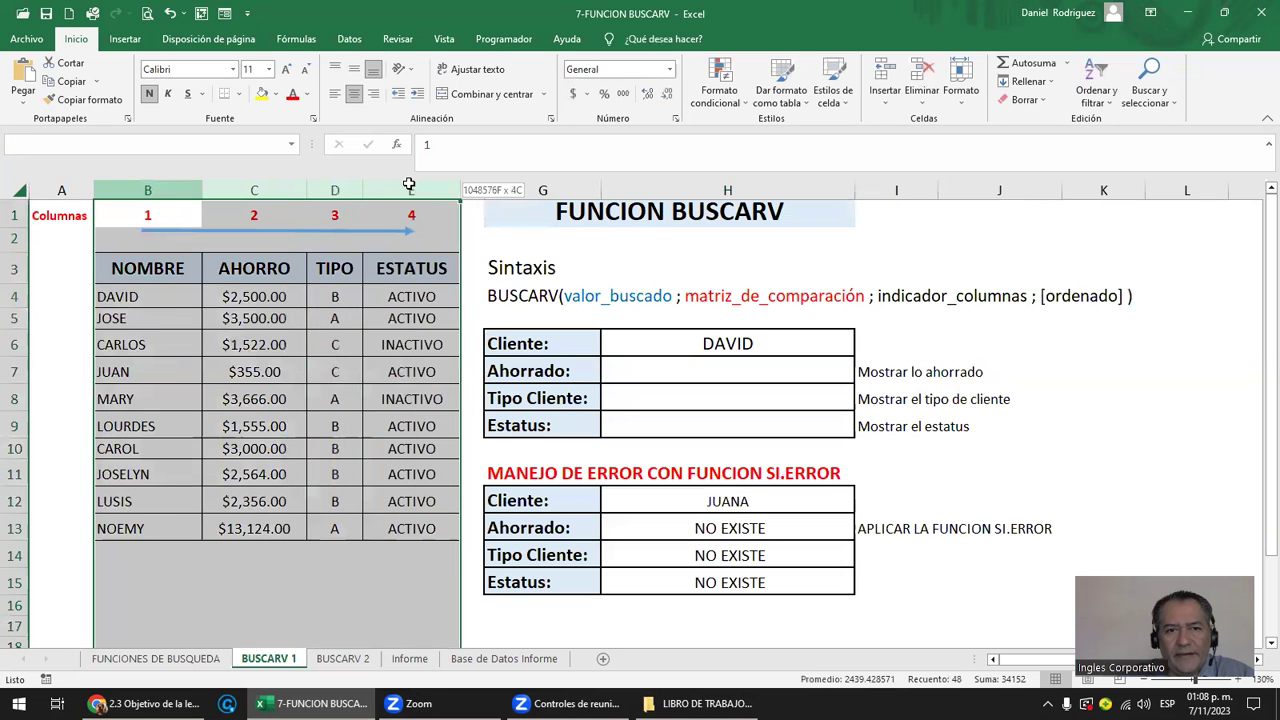
pyautogui.moveTo(158, 274); pyautogui.dragTo(389, 260)
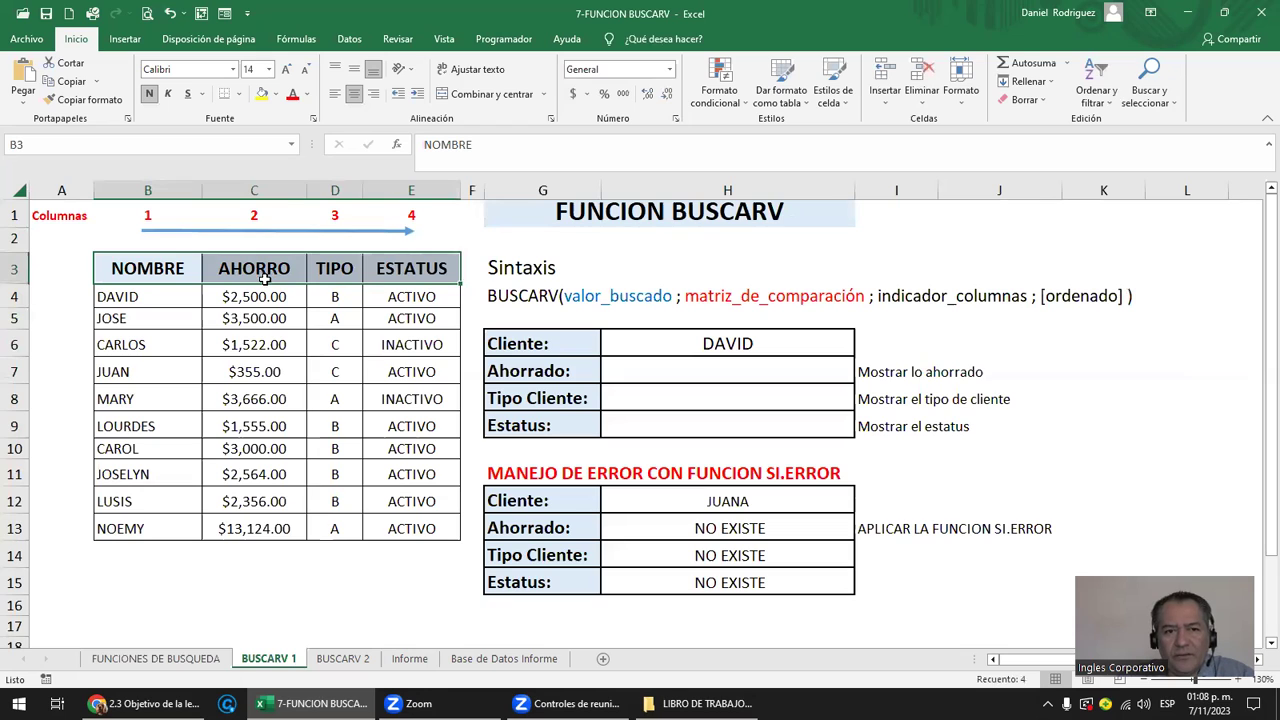
pyautogui.click(411, 277)
pyautogui.click(642, 346)
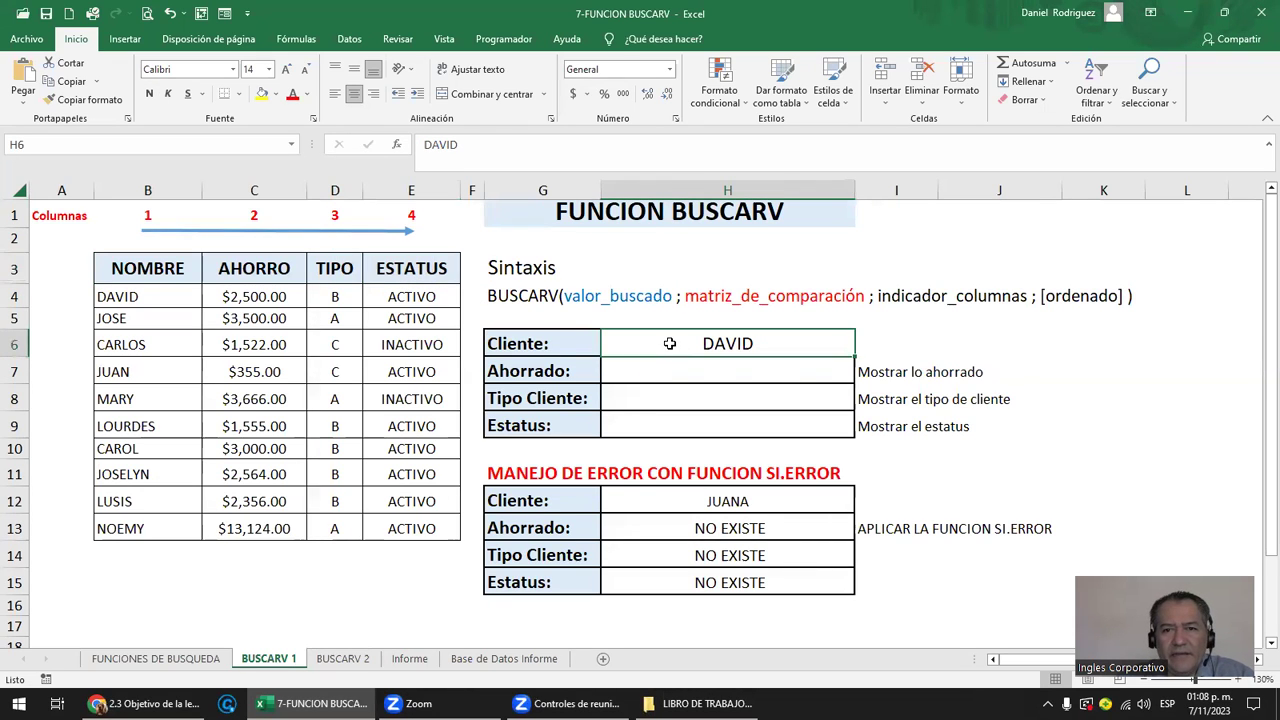
pyautogui.moveTo(541, 344); pyautogui.dragTo(692, 410)
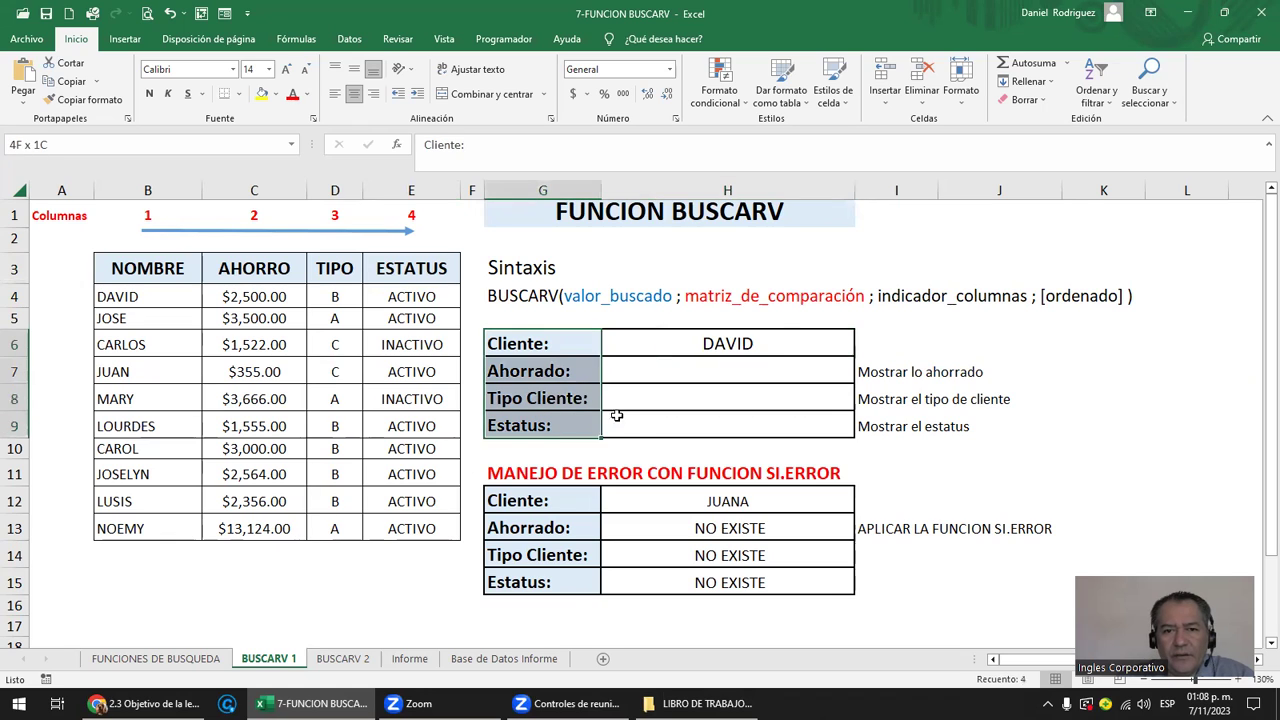
pyautogui.click(565, 353)
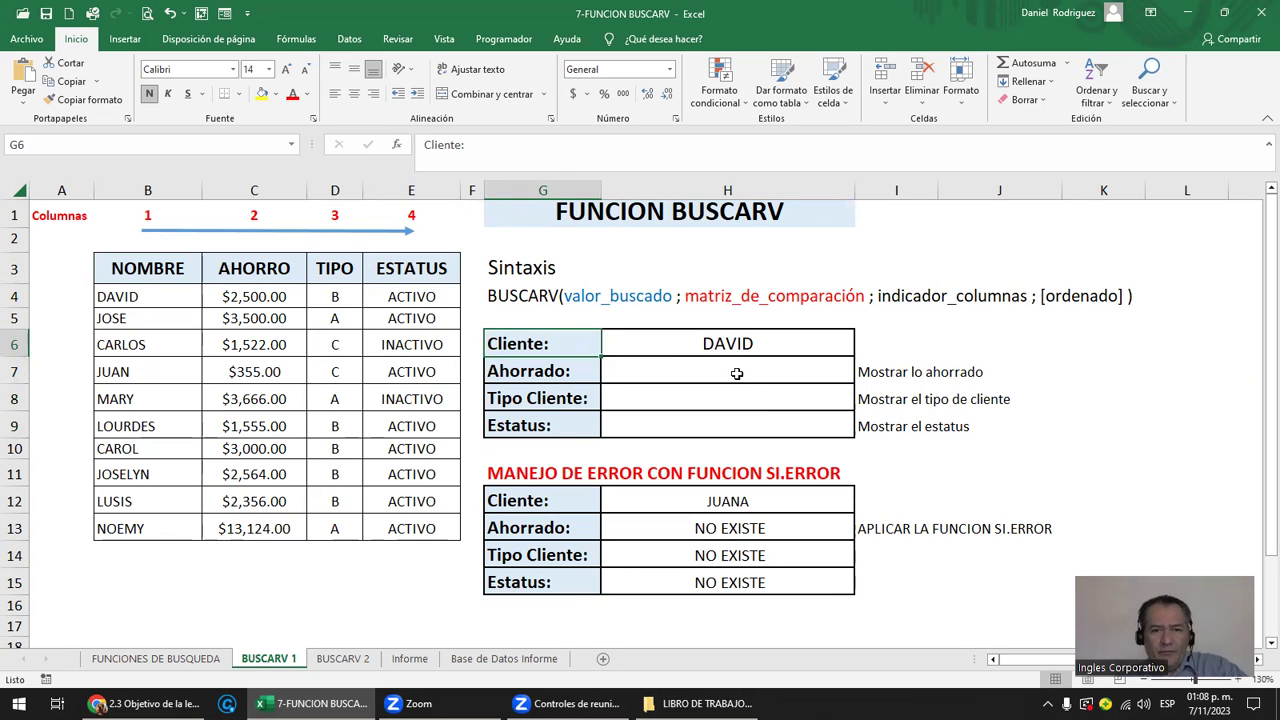
pyautogui.click(686, 369)
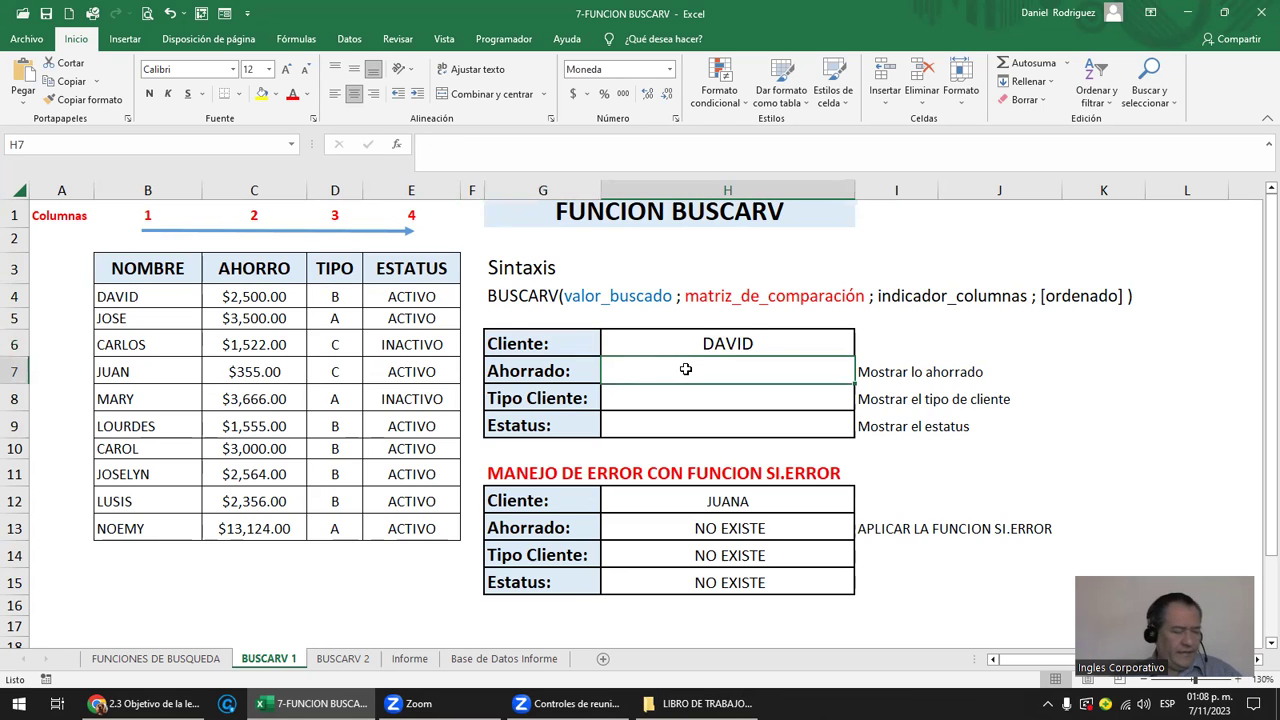
pyautogui.click(548, 341)
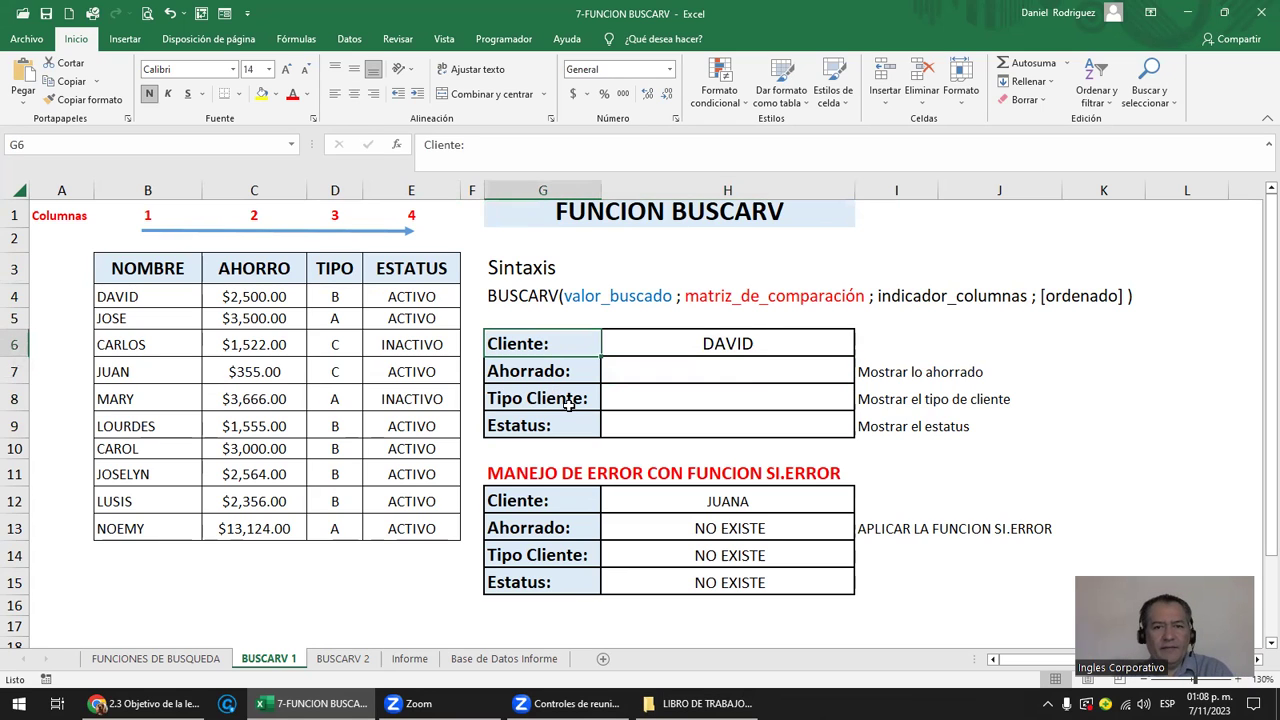
pyautogui.click(567, 403)
pyautogui.click(564, 432)
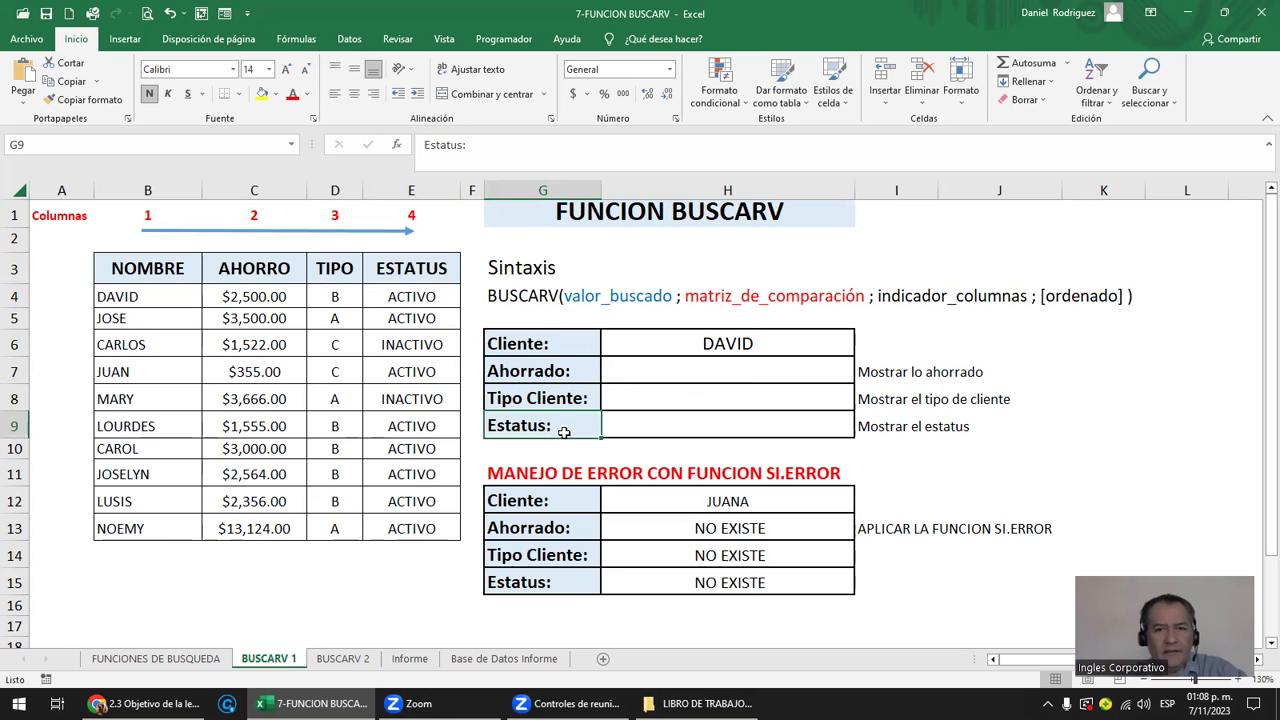
pyautogui.click(747, 343)
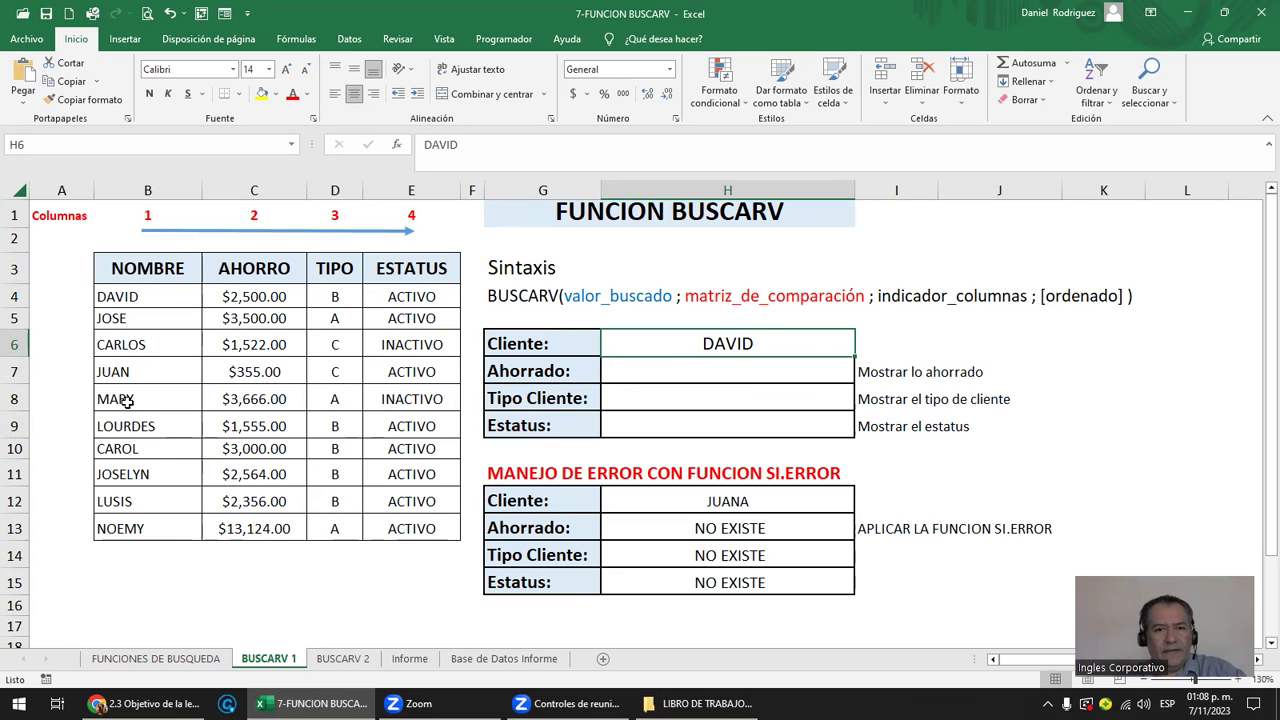
pyautogui.rightClick(759, 343)
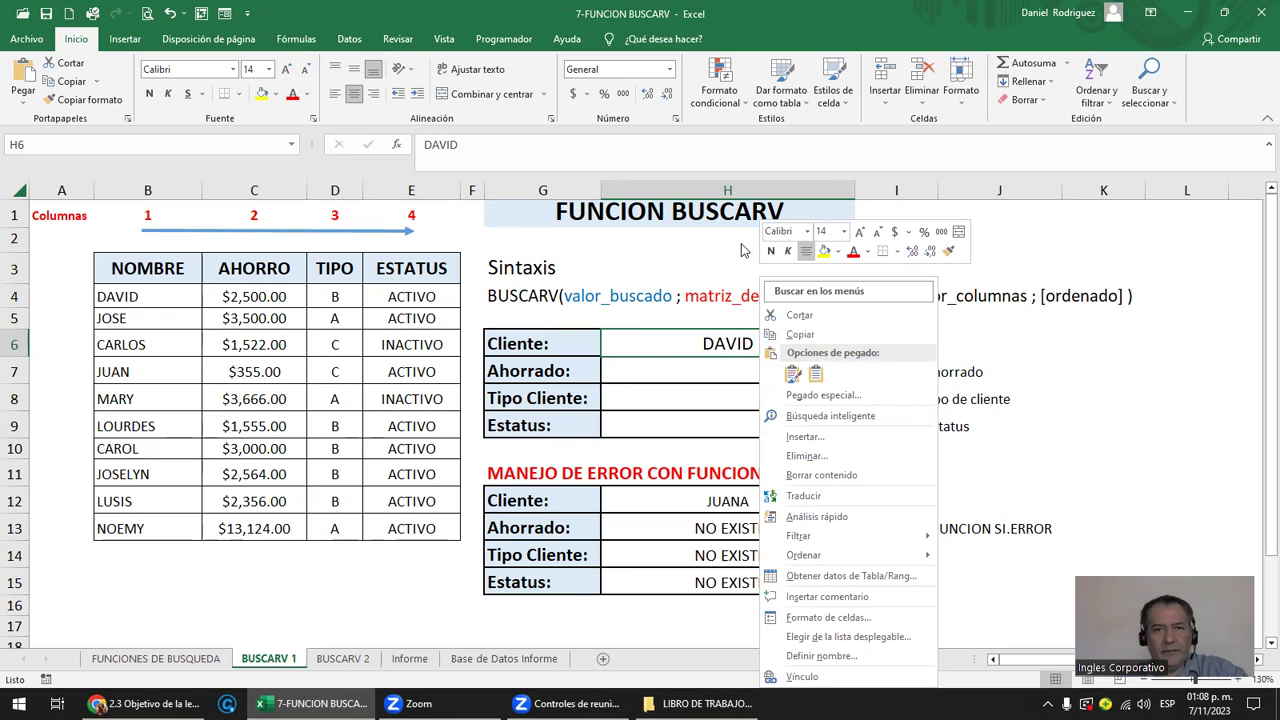
pyautogui.click(686, 342)
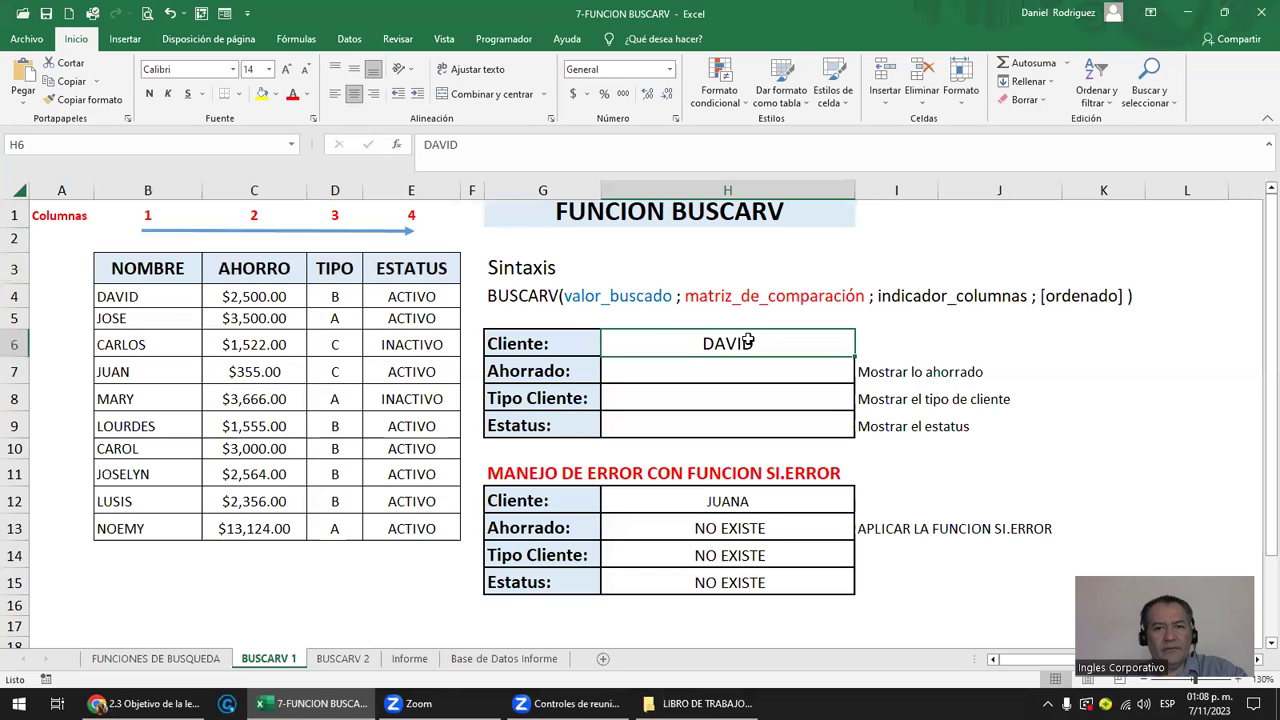
pyautogui.moveTo(138, 297)
pyautogui.mouseDown()
pyautogui.moveTo(100, 337)
pyautogui.moveTo(140, 528)
pyautogui.mouseUp()
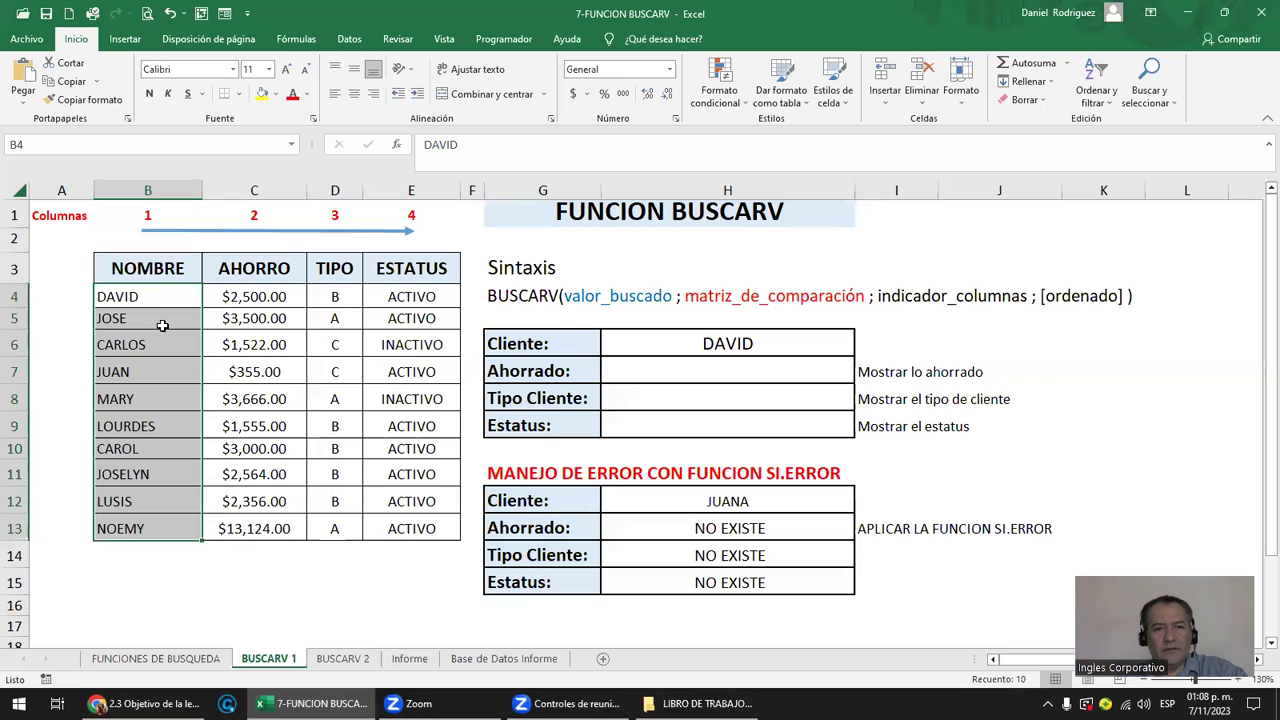
pyautogui.click(686, 346)
# Start a BUSCARV formula in H7 using H6 as the lookup value.
pyautogui.click(728, 376)
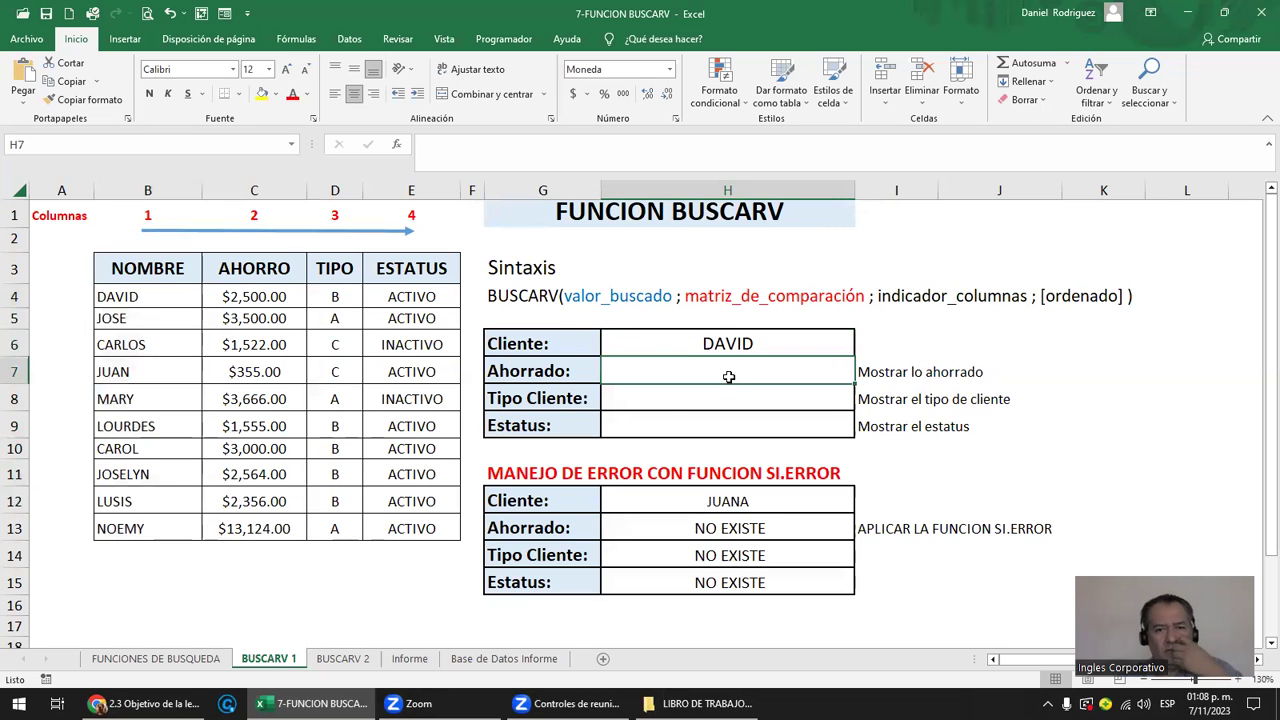
pyautogui.write('=')
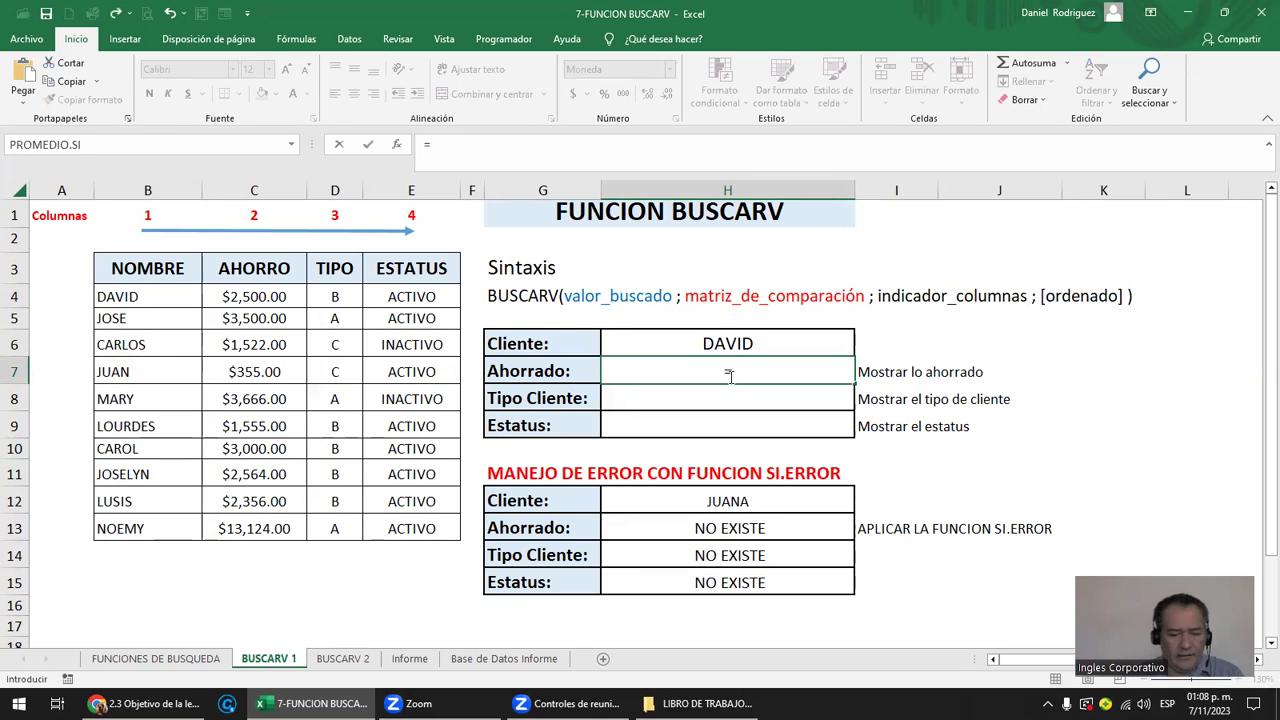
pyautogui.write('buscar')
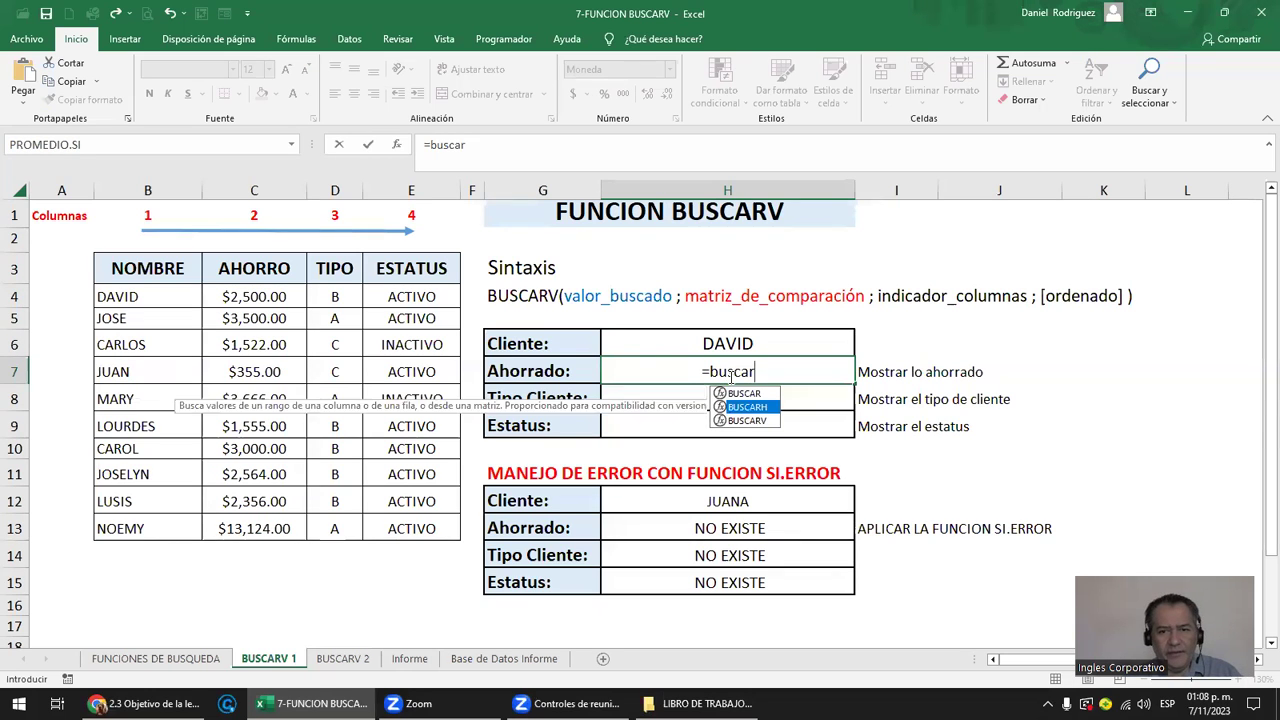
pyautogui.press('Down')
pyautogui.press('Tab')
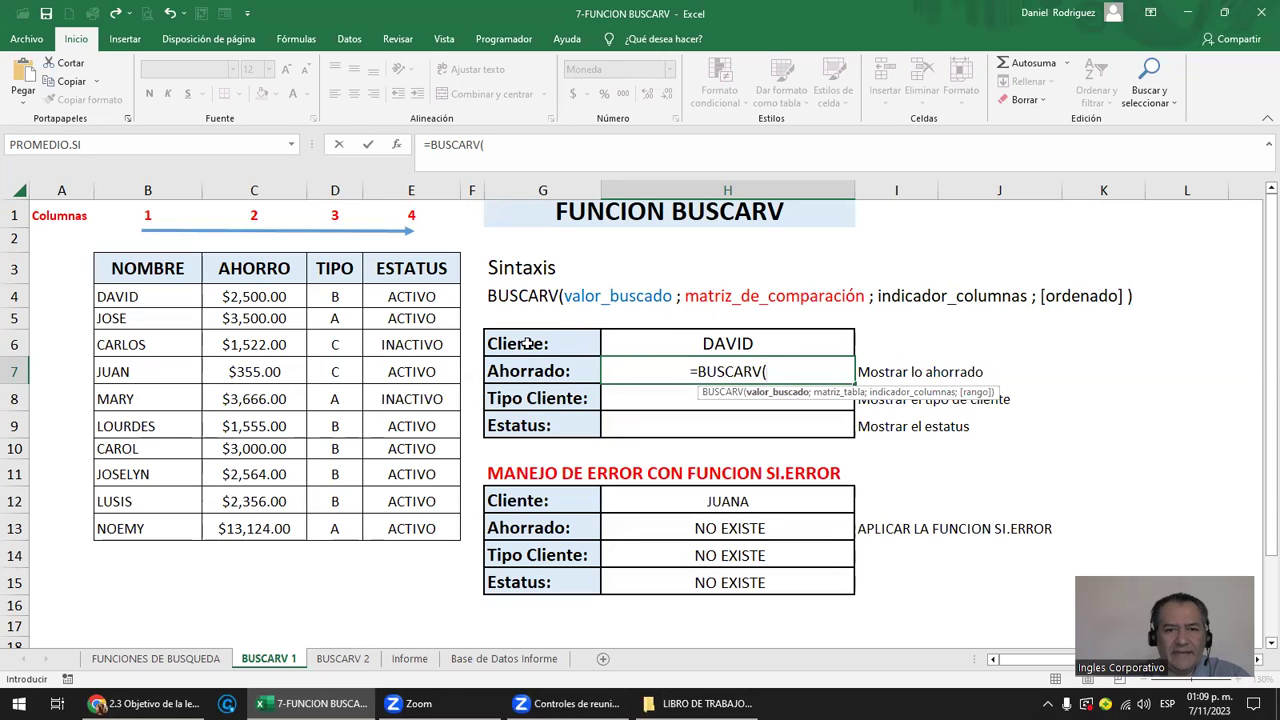
pyautogui.click(691, 347)
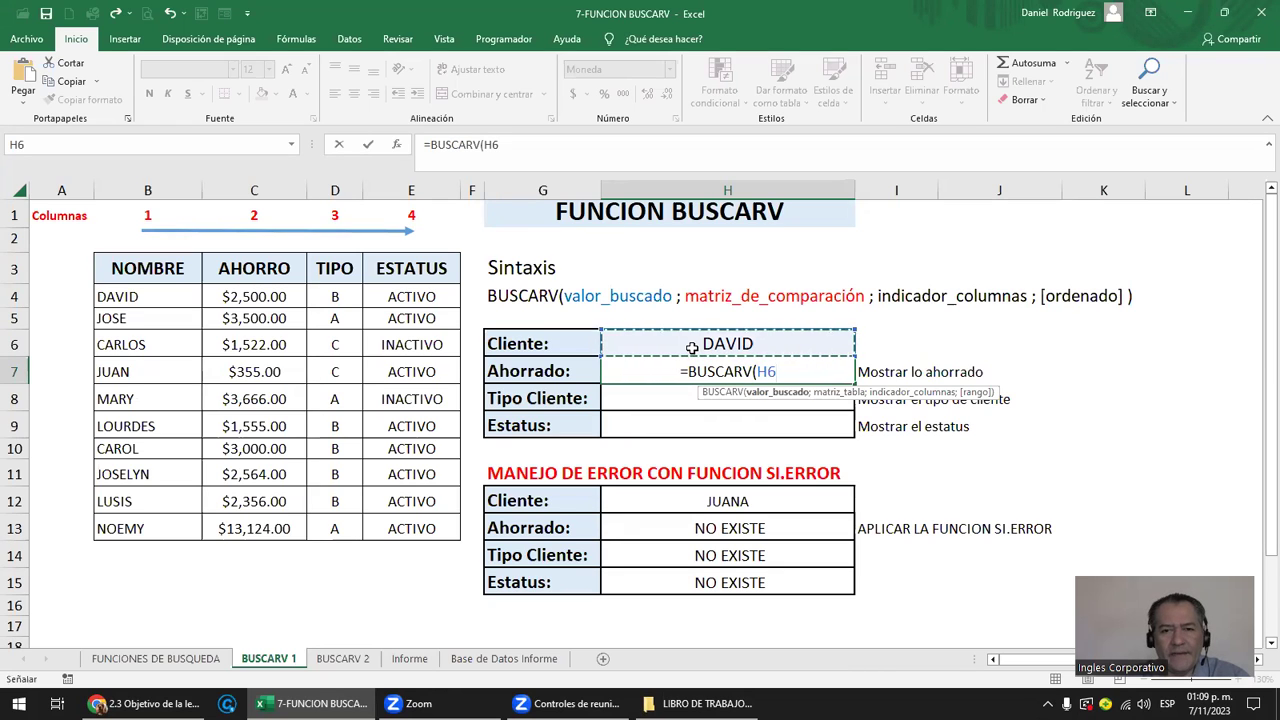
pyautogui.write(';')
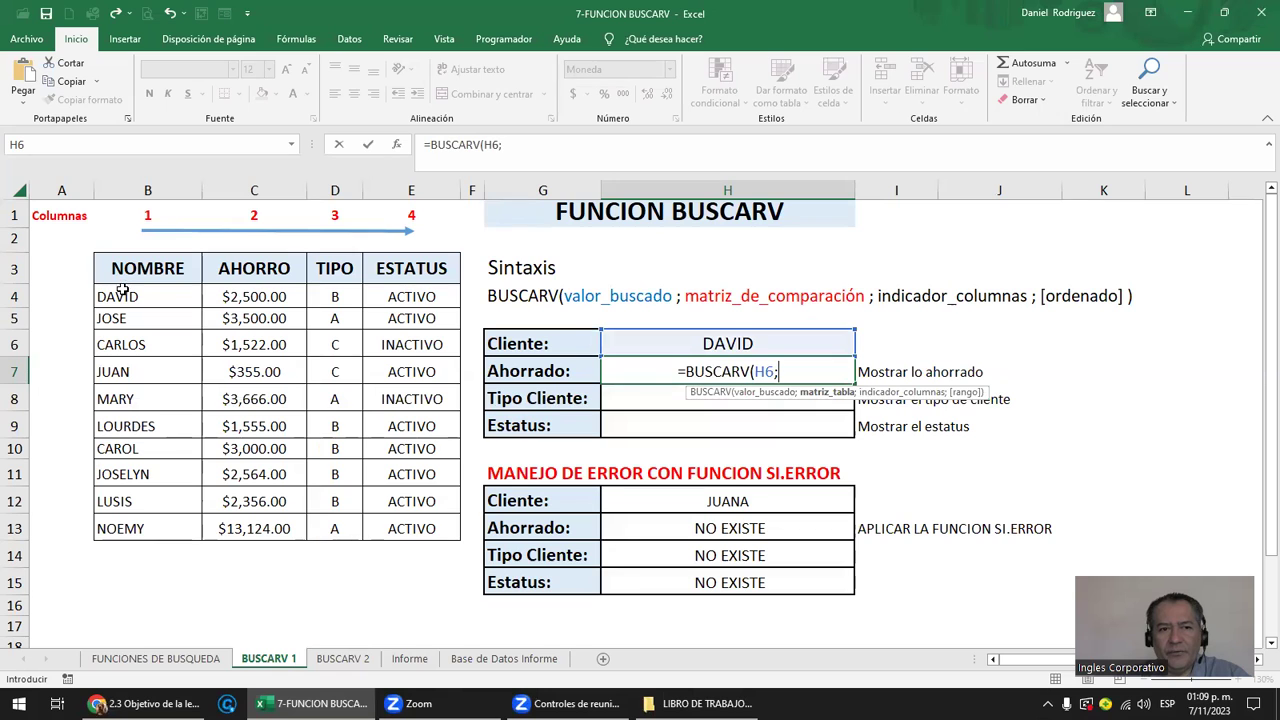
# Complete the H7 lookup with table B4:E13, column 2 and exact match, returning $2,500.00.
pyautogui.moveTo(120, 296); pyautogui.dragTo(400, 528)
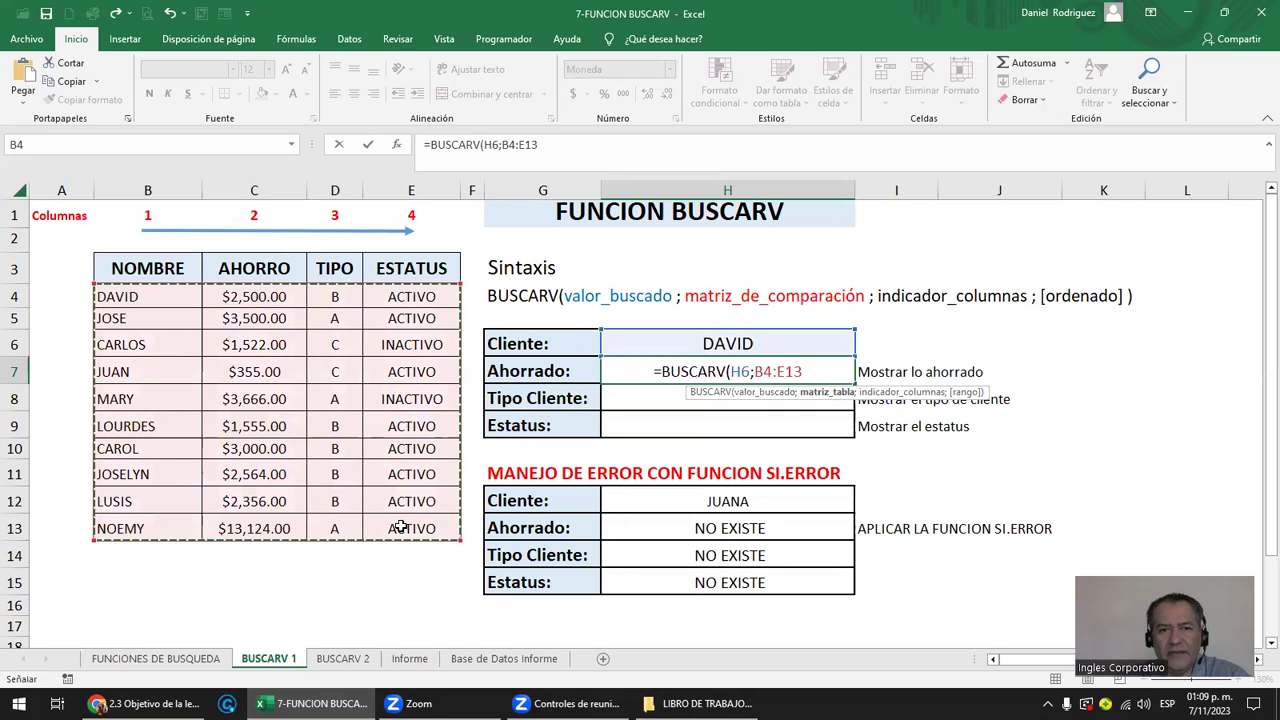
pyautogui.moveTo(147, 268)
pyautogui.mouseDown()
pyautogui.moveTo(455, 432)
pyautogui.moveTo(430, 500)
pyautogui.mouseUp()
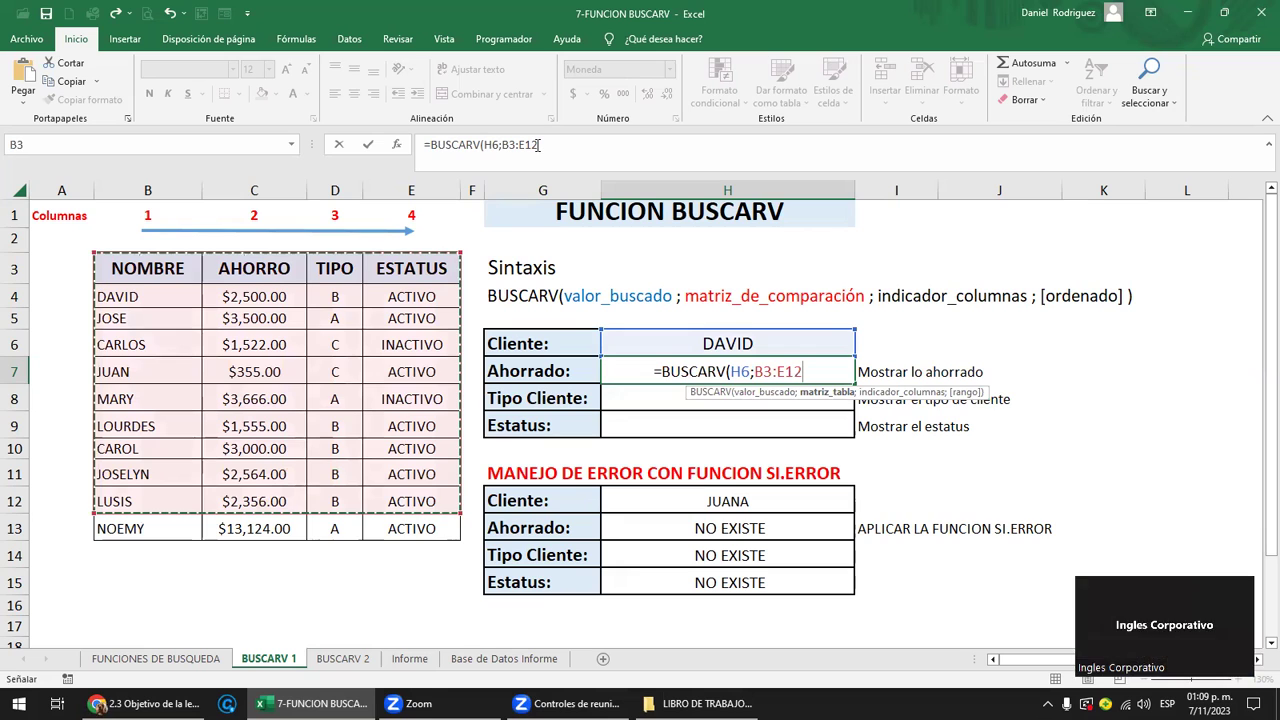
pyautogui.click(539, 145)
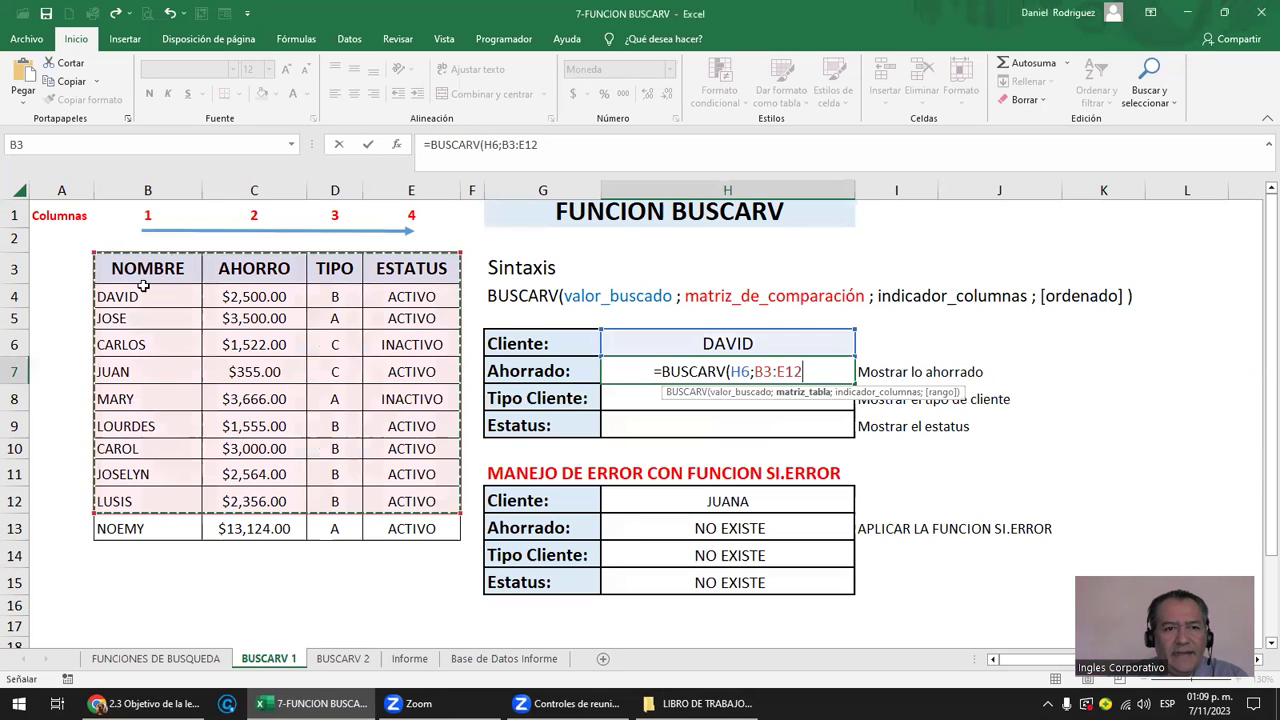
pyautogui.moveTo(120, 296)
pyautogui.mouseDown()
pyautogui.moveTo(397, 350)
pyautogui.moveTo(423, 525)
pyautogui.mouseUp()
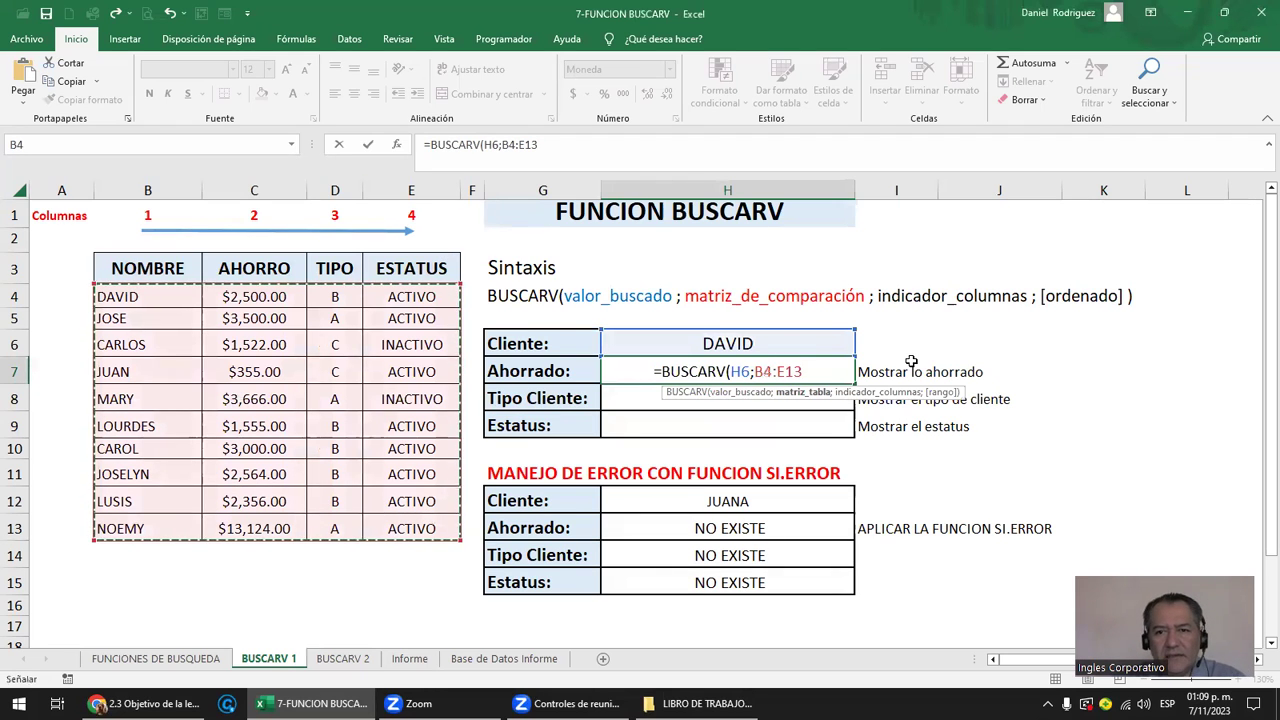
pyautogui.write(';')
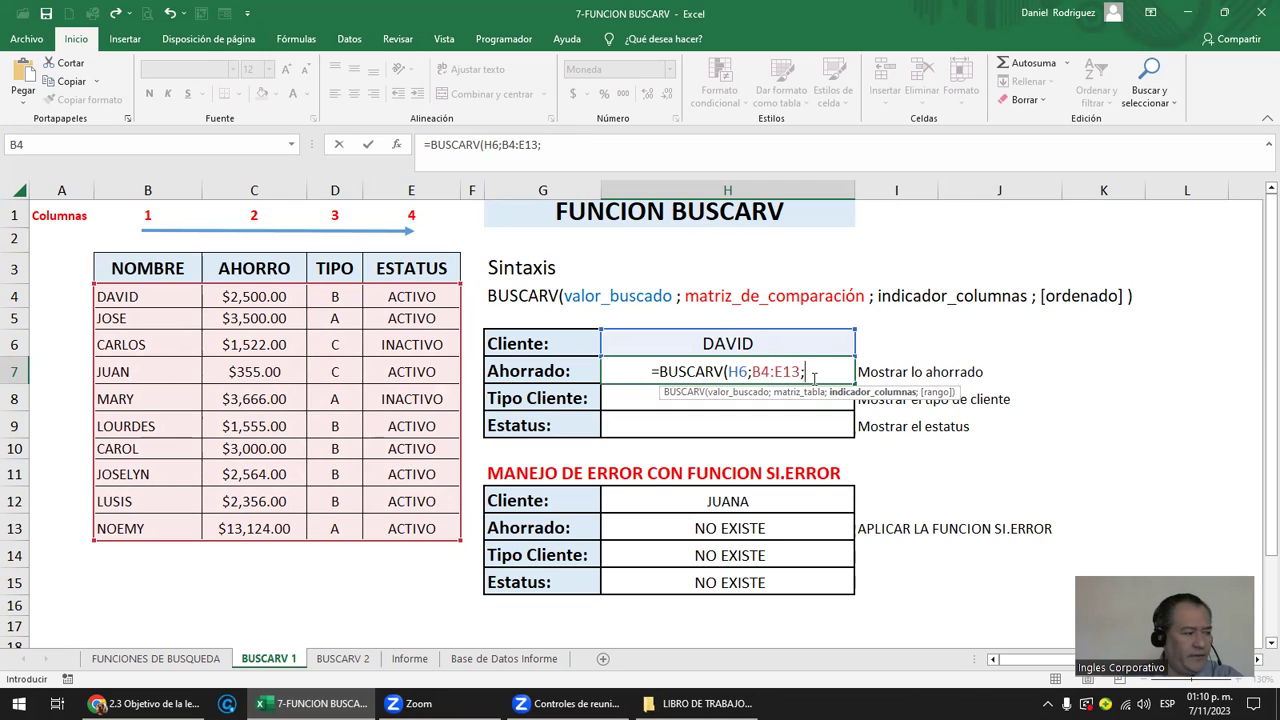
pyautogui.write('2')
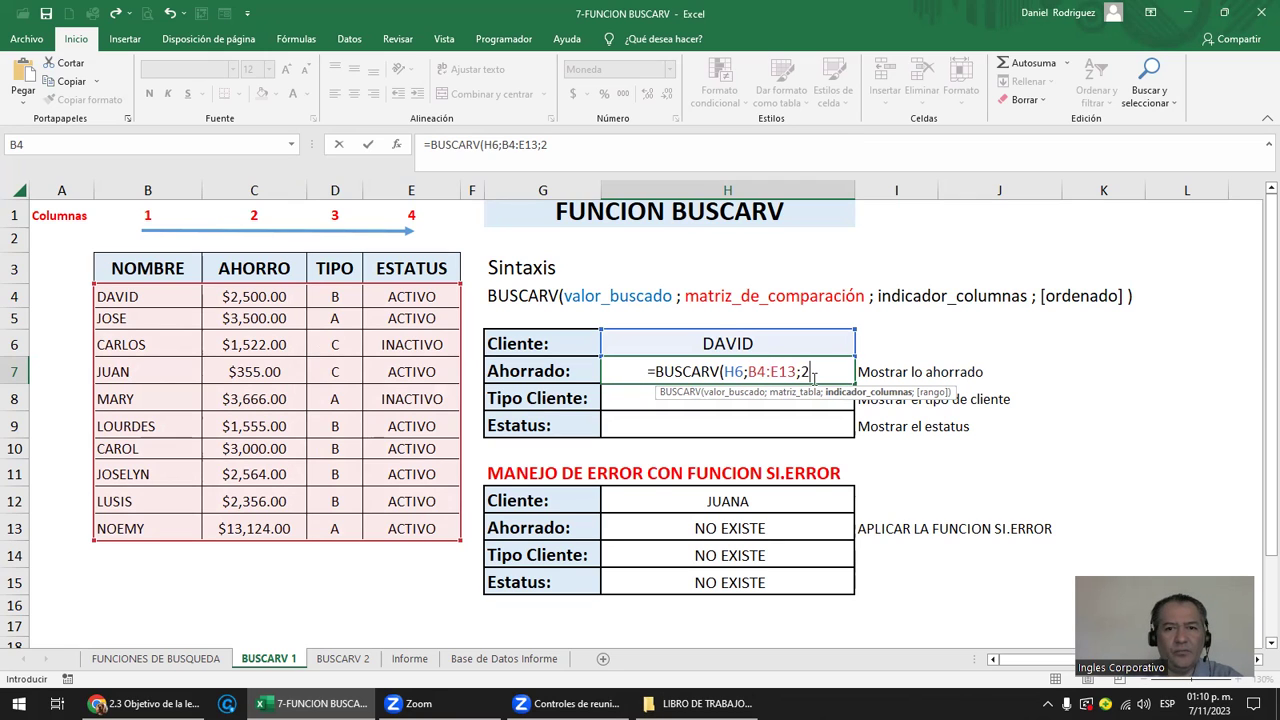
pyautogui.write(';')
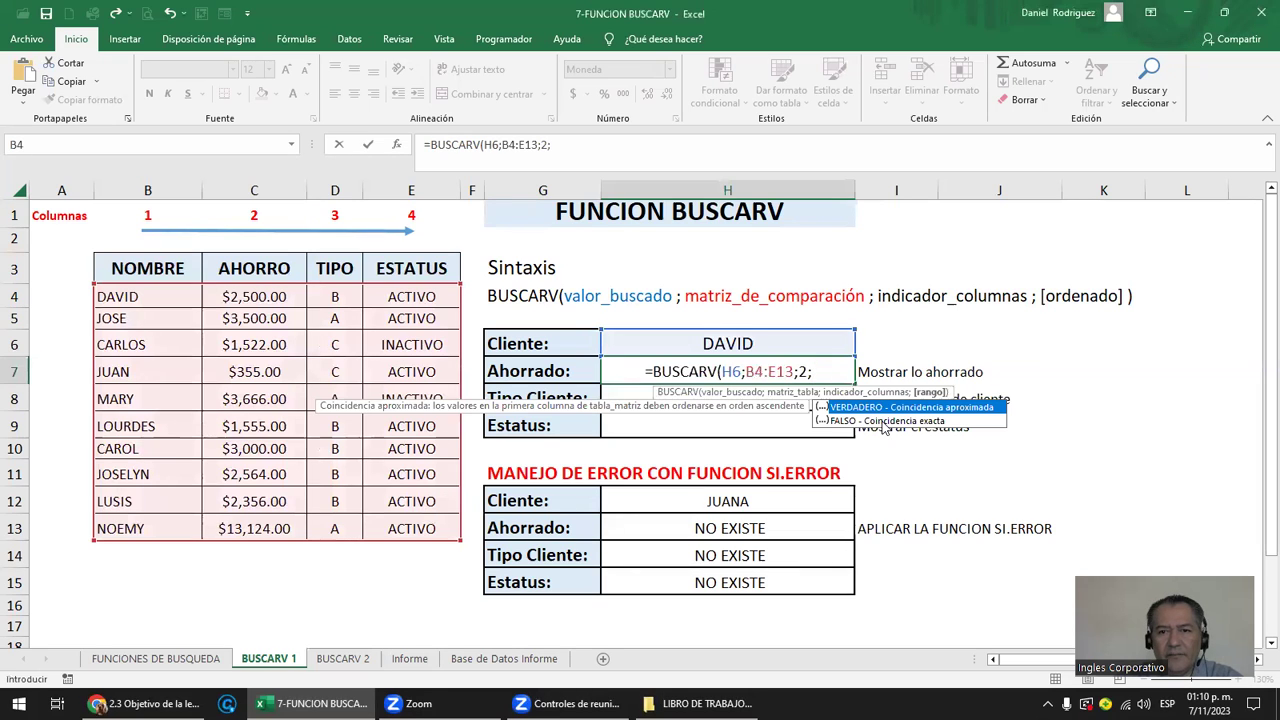
pyautogui.click(882, 422)
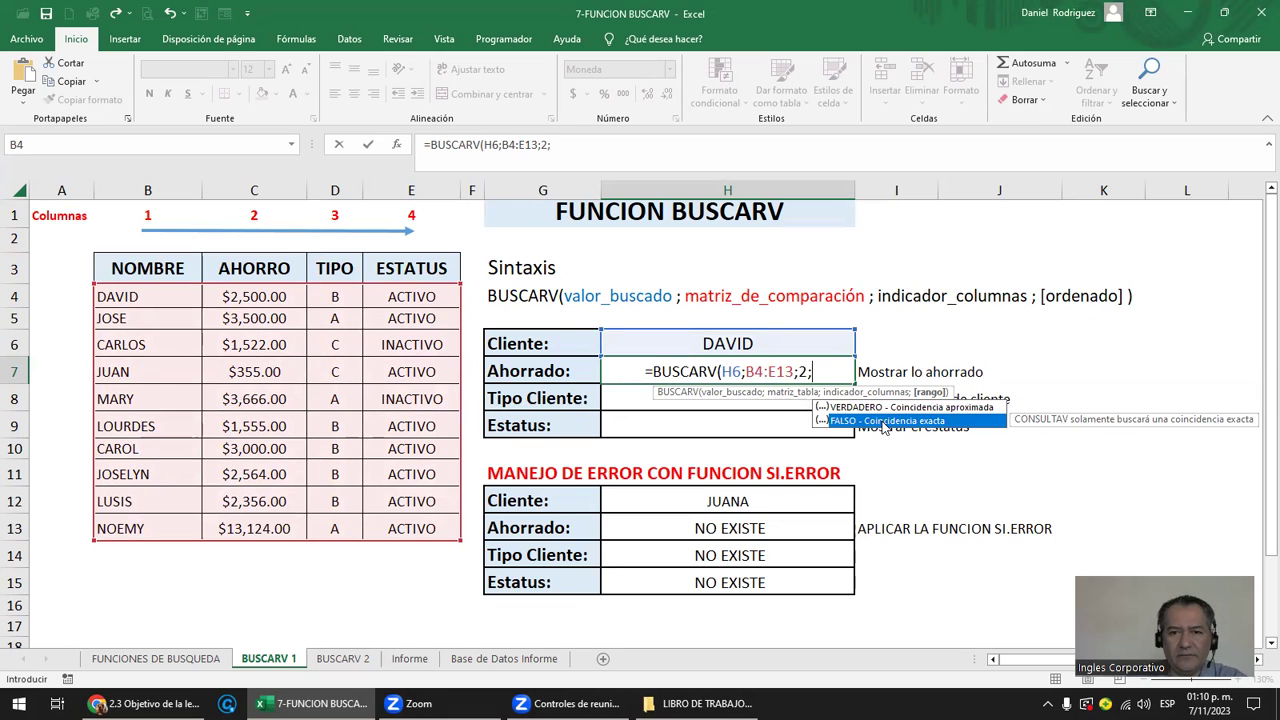
pyautogui.press('Return')
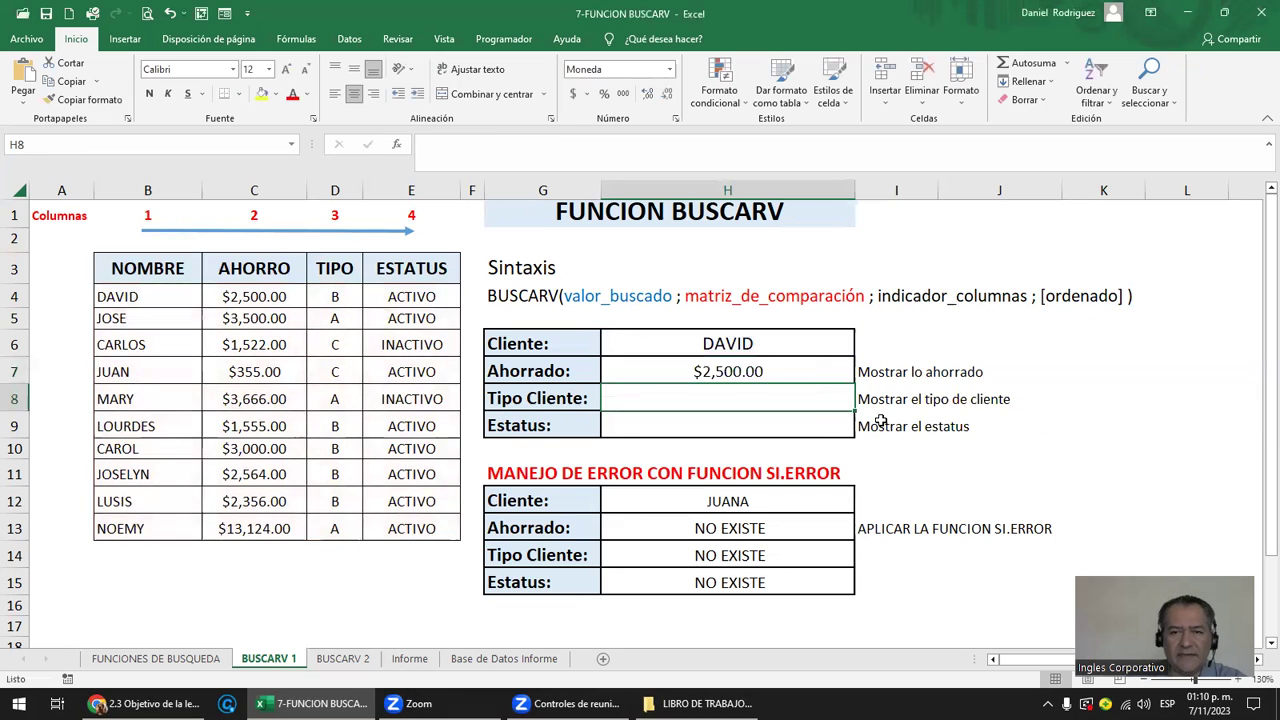
# Edit H7 so it reads =BUSCARV(H6;B4:E13;2;FALSO) for an exact match.
pyautogui.press('Up')
pyautogui.press('F2')
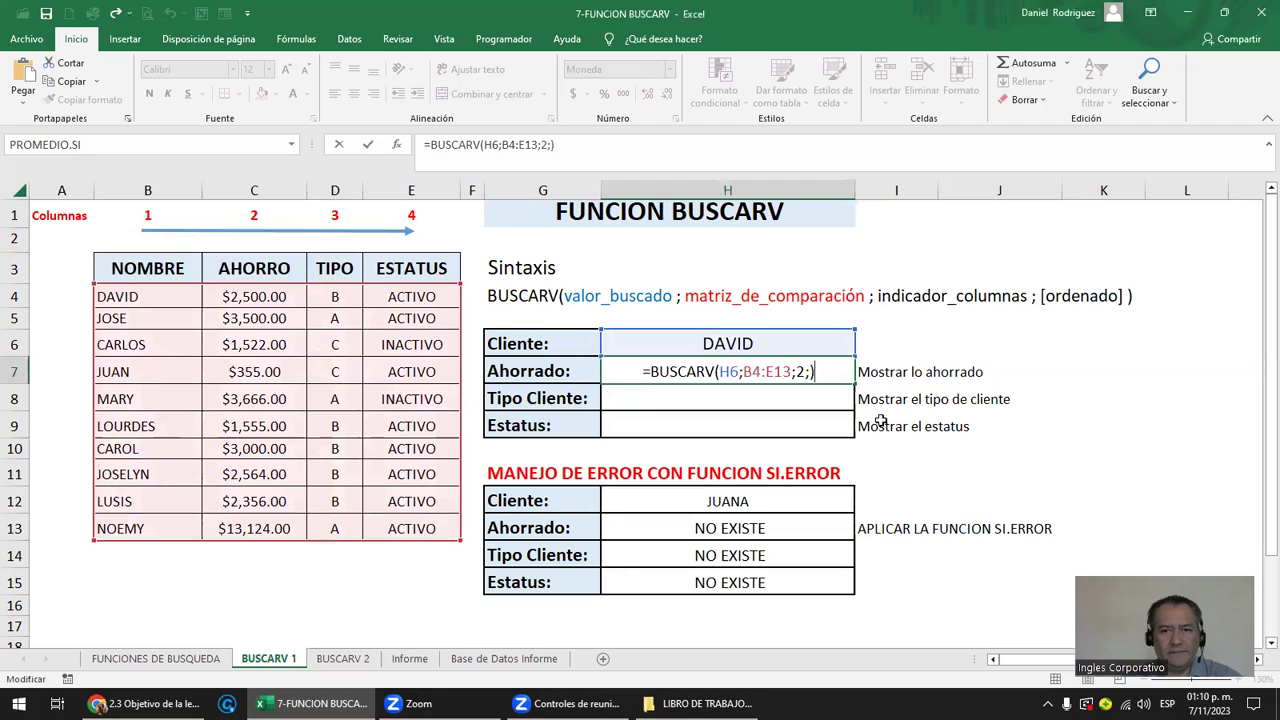
pyautogui.press('BackSpace')
pyautogui.press('BackSpace')
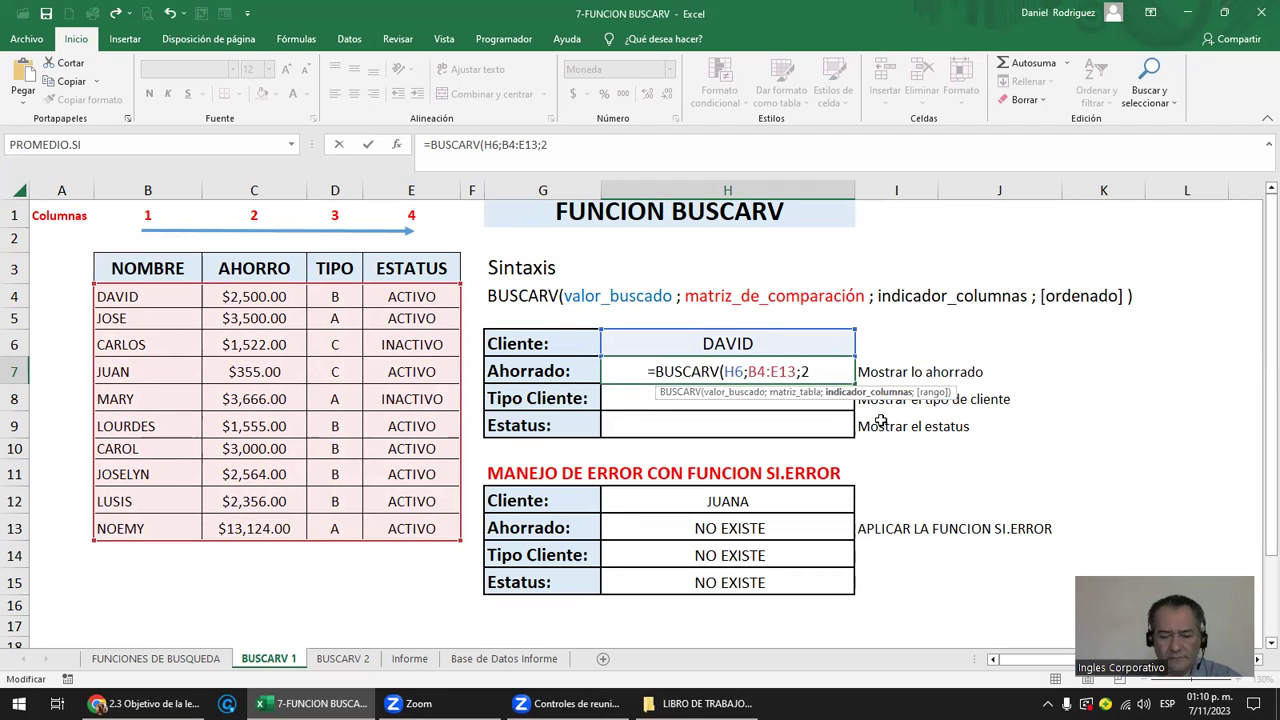
pyautogui.write(';')
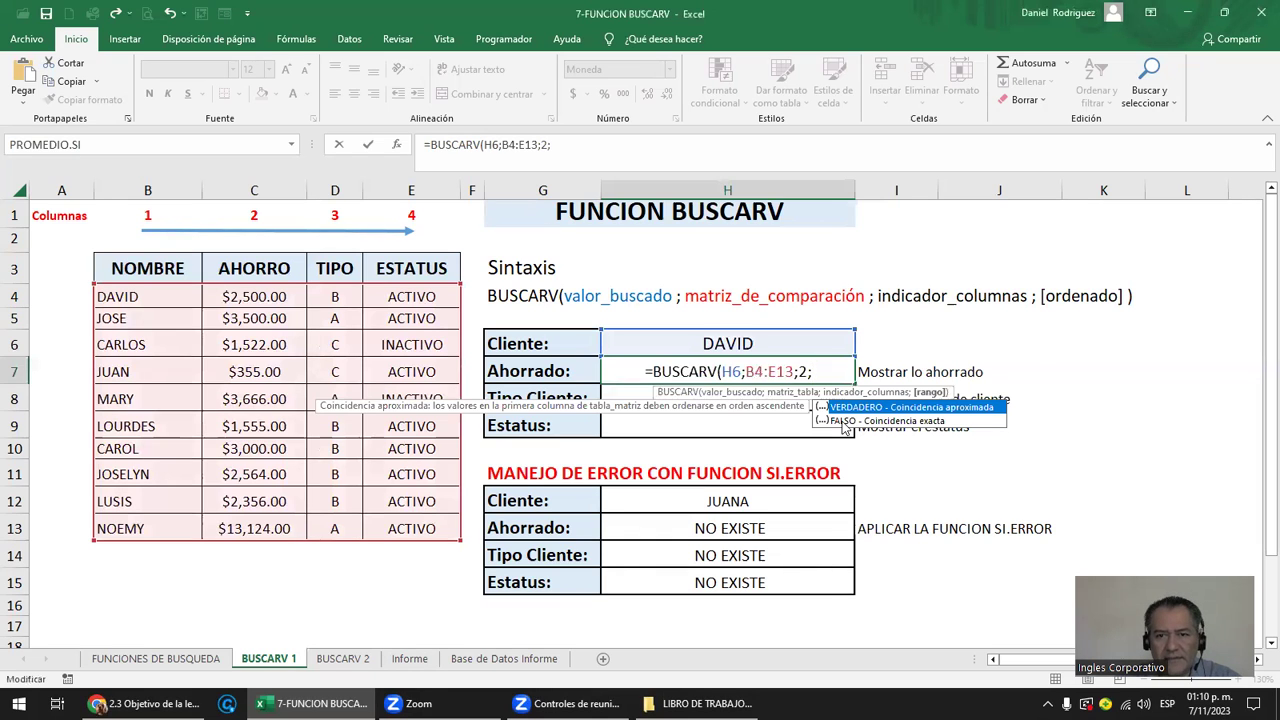
pyautogui.doubleClick(845, 421)
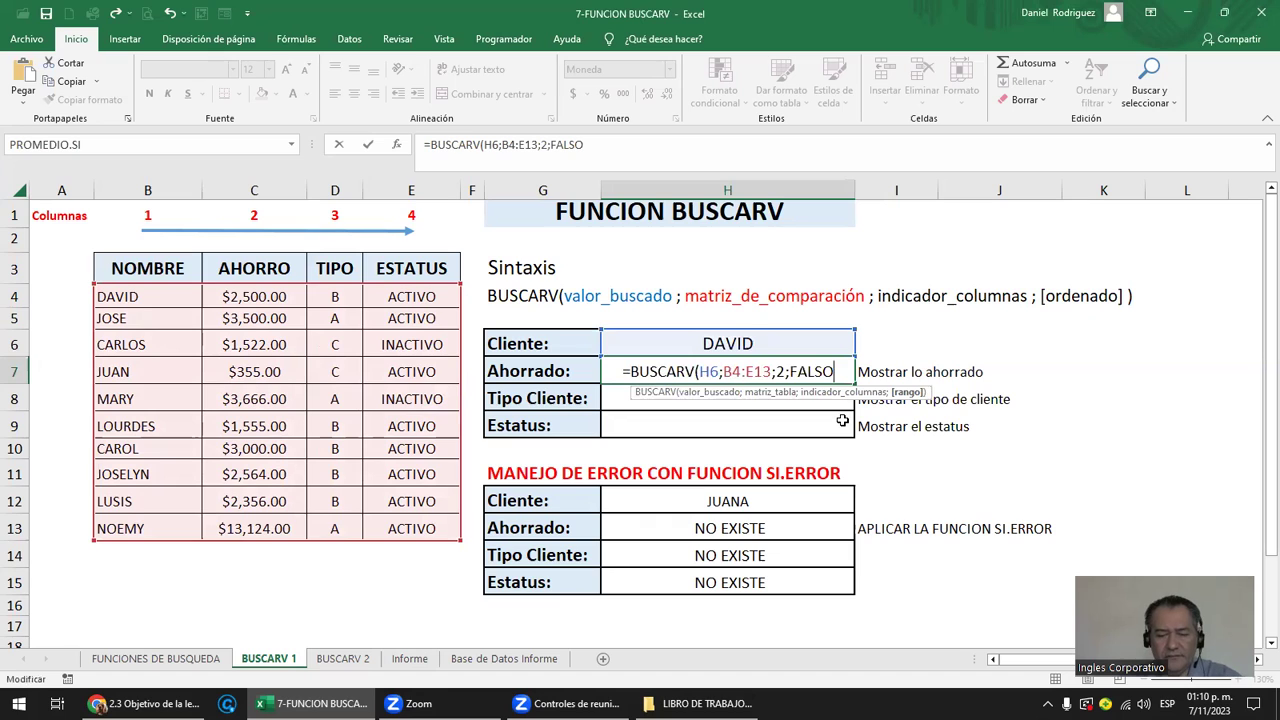
pyautogui.write(')')
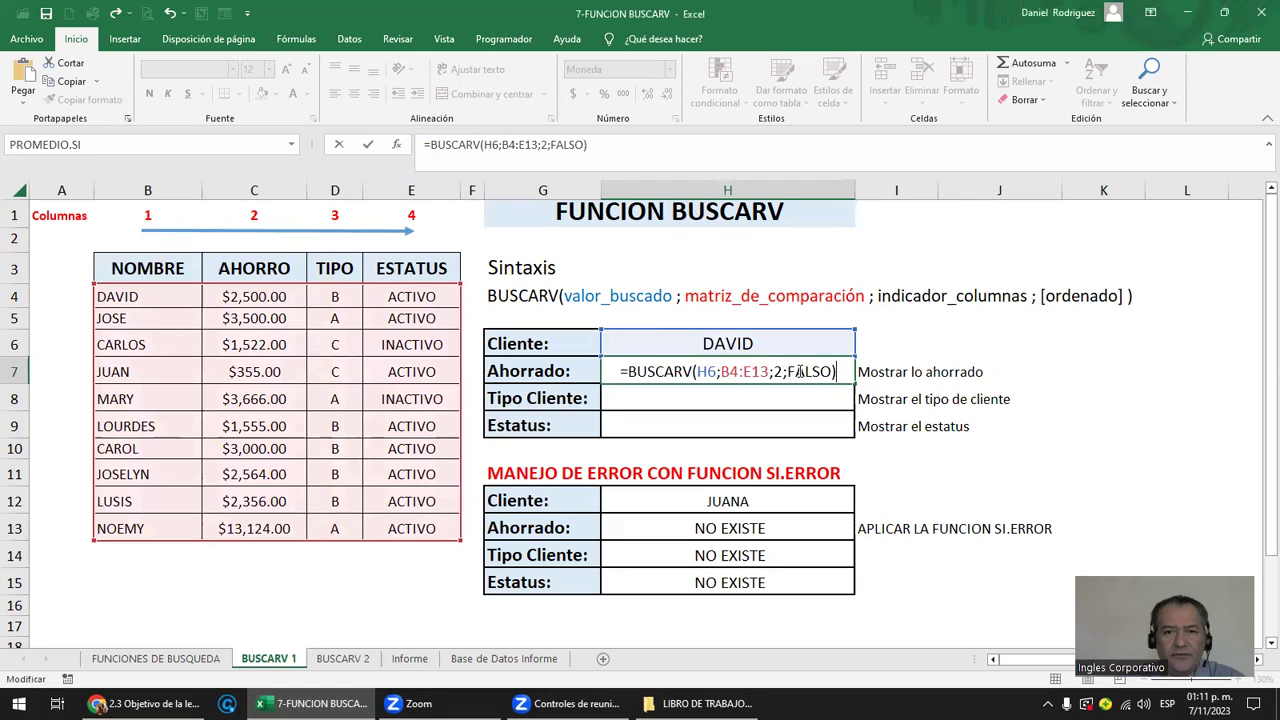
# Commit the H7 formula and test it with juan as the client, checking JUAN's savings.
pyautogui.press('Return')
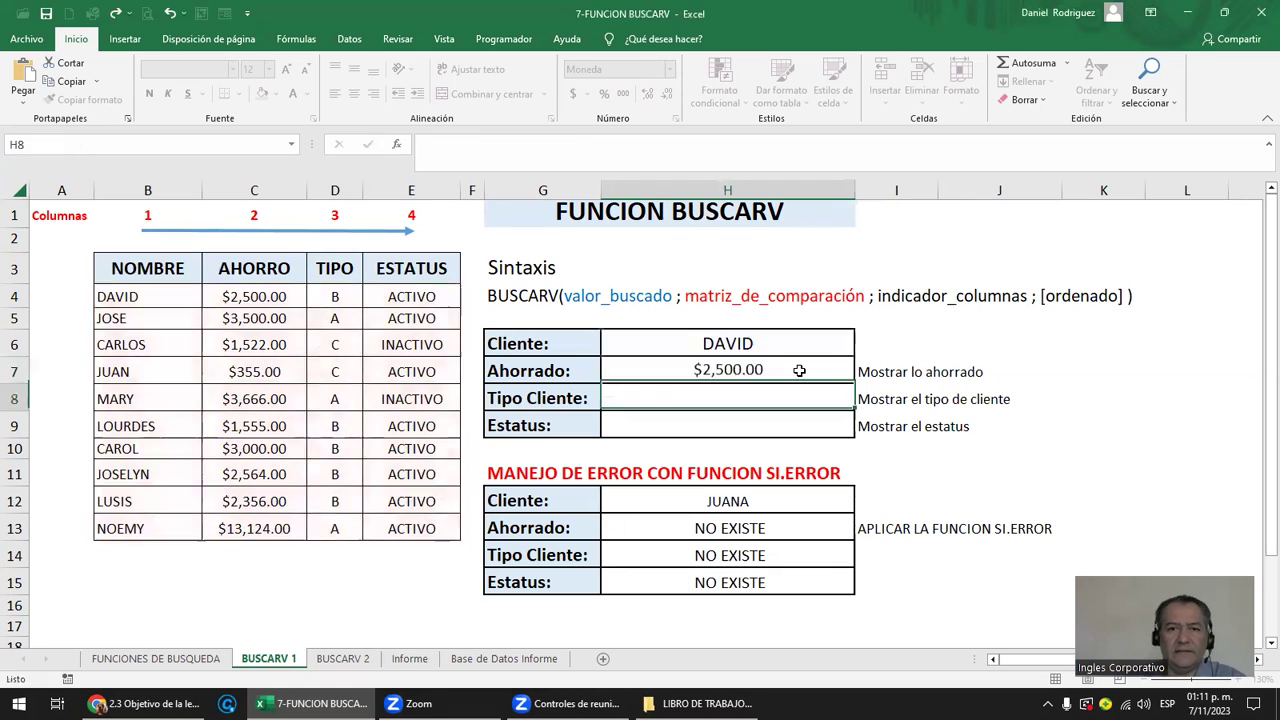
pyautogui.click(739, 343)
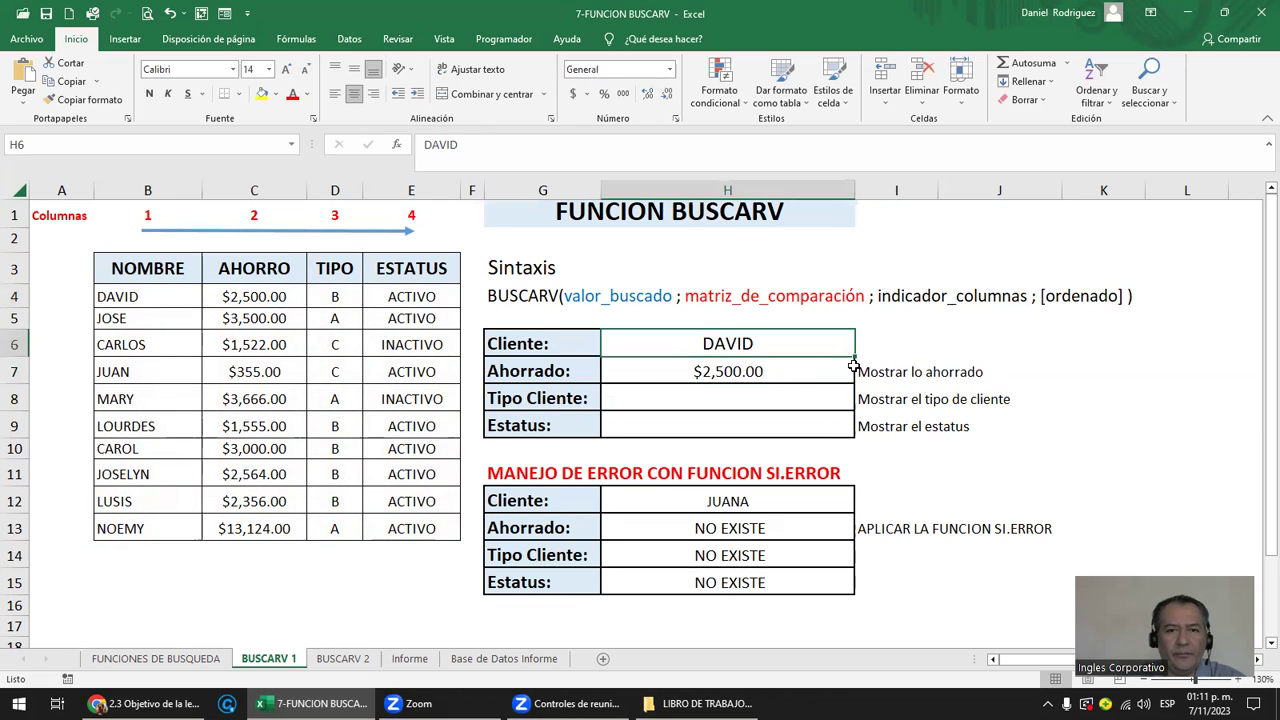
pyautogui.write('juan')
pyautogui.press('Return')
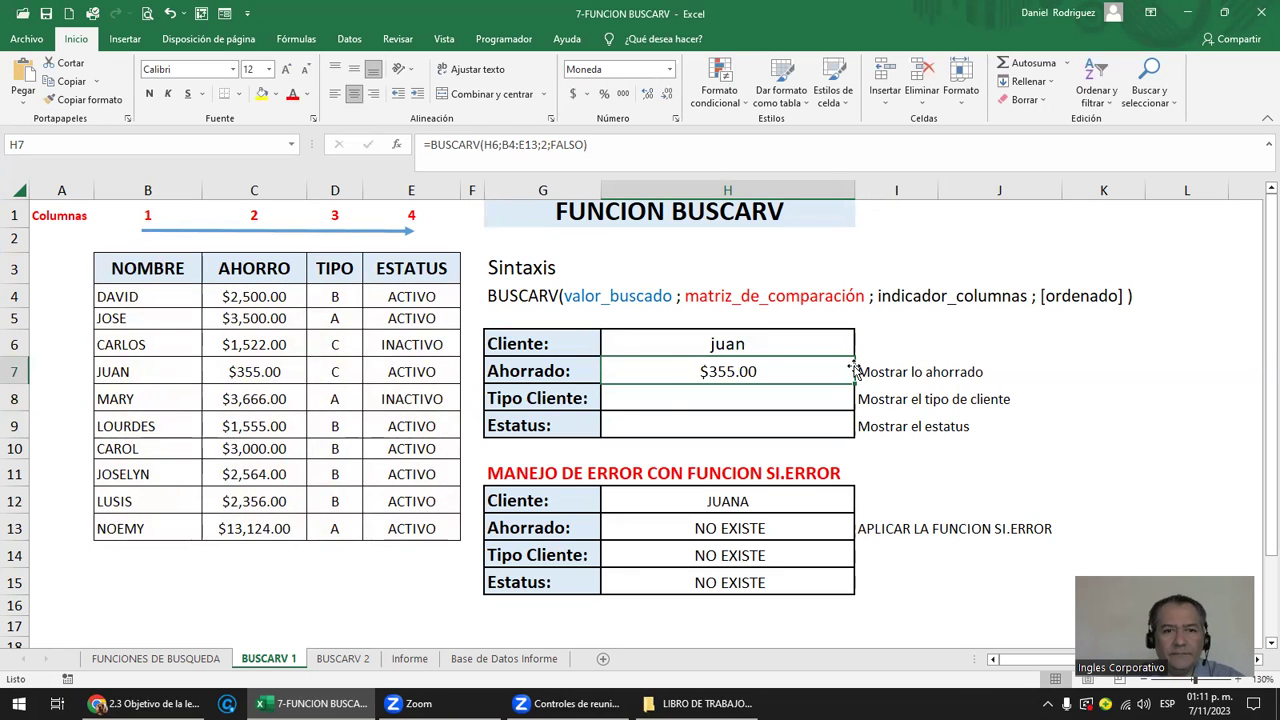
pyautogui.click(289, 378)
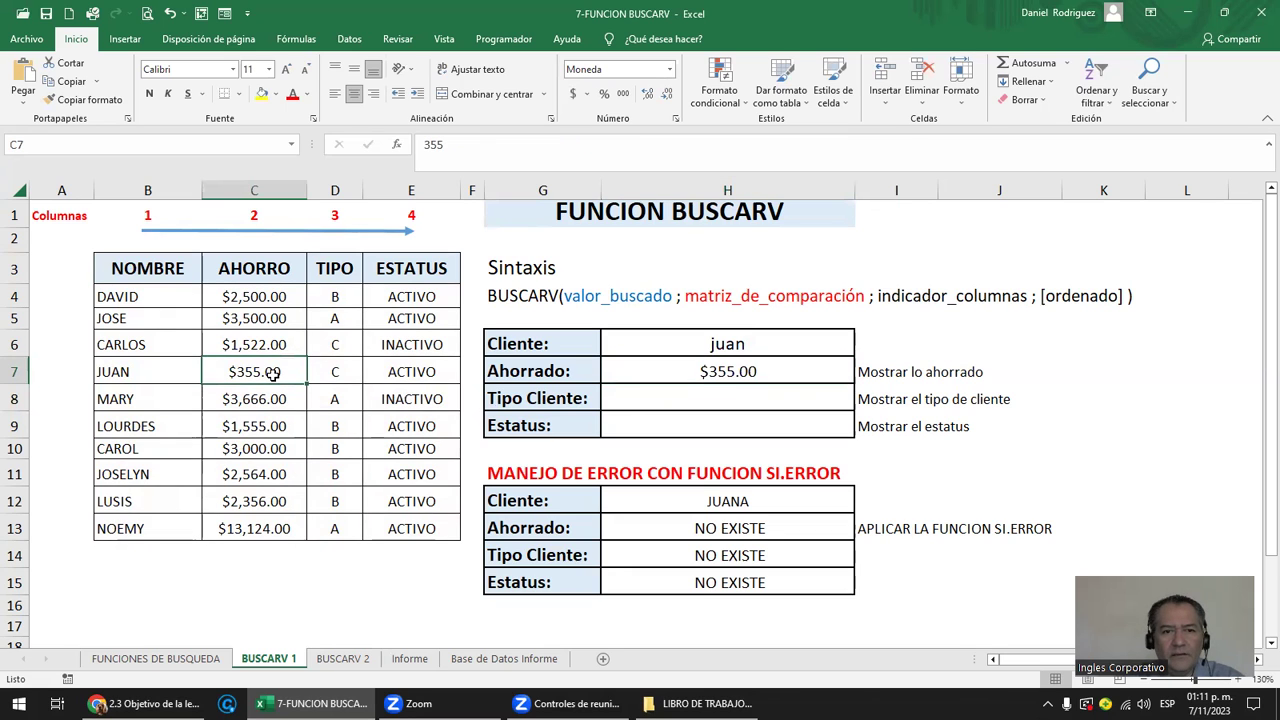
pyautogui.click(728, 375)
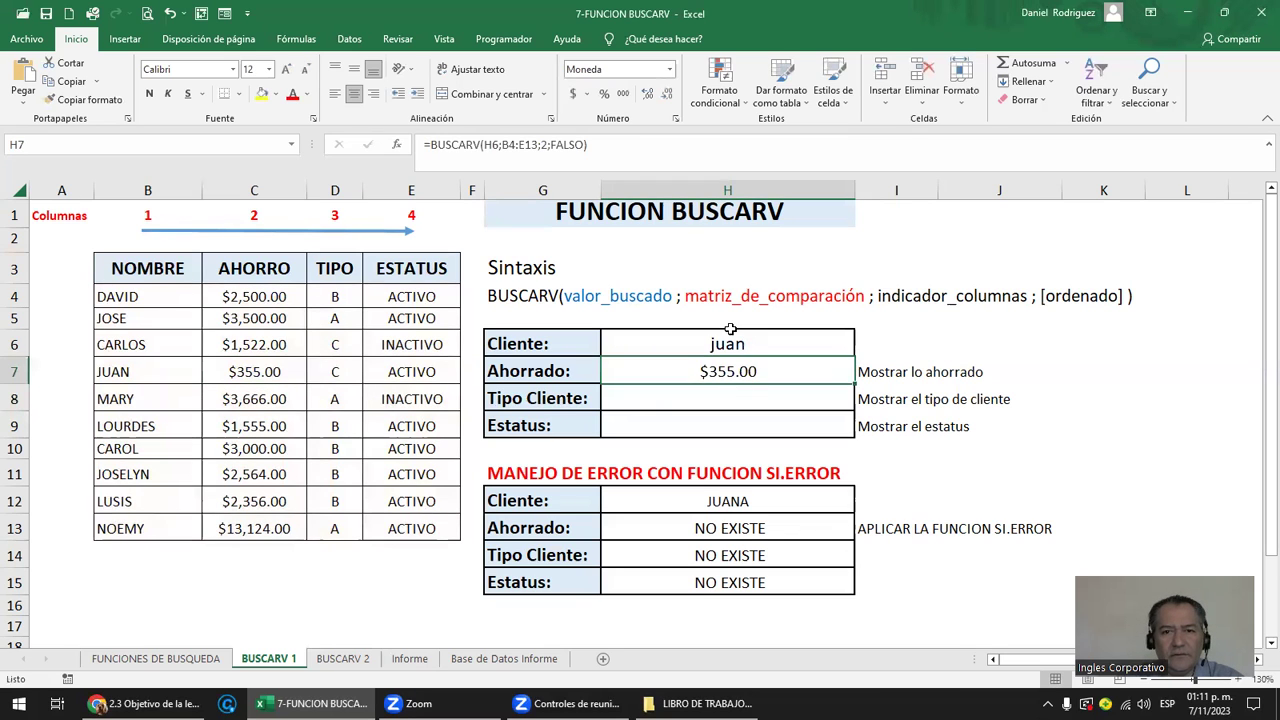
# Change the client in H6 to CAROL and mark table columns to explain column numbering.
pyautogui.click(731, 336)
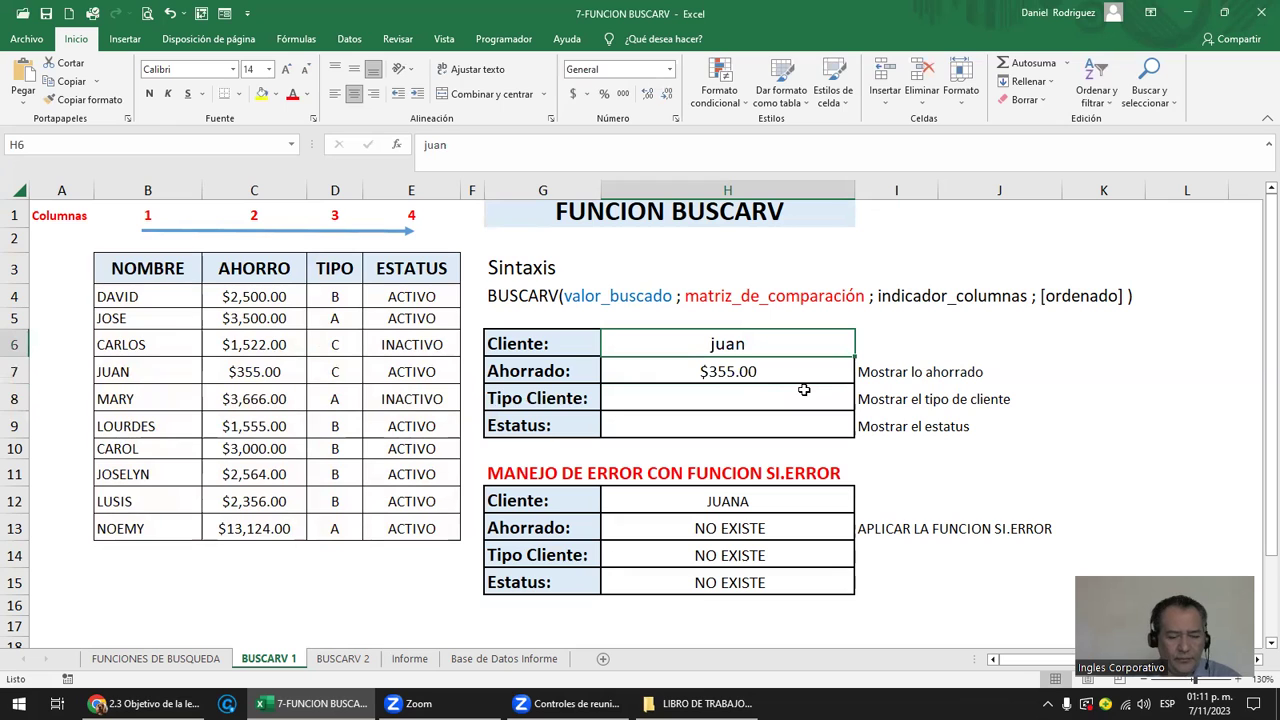
pyautogui.write('CAROL')
pyautogui.press('Return')
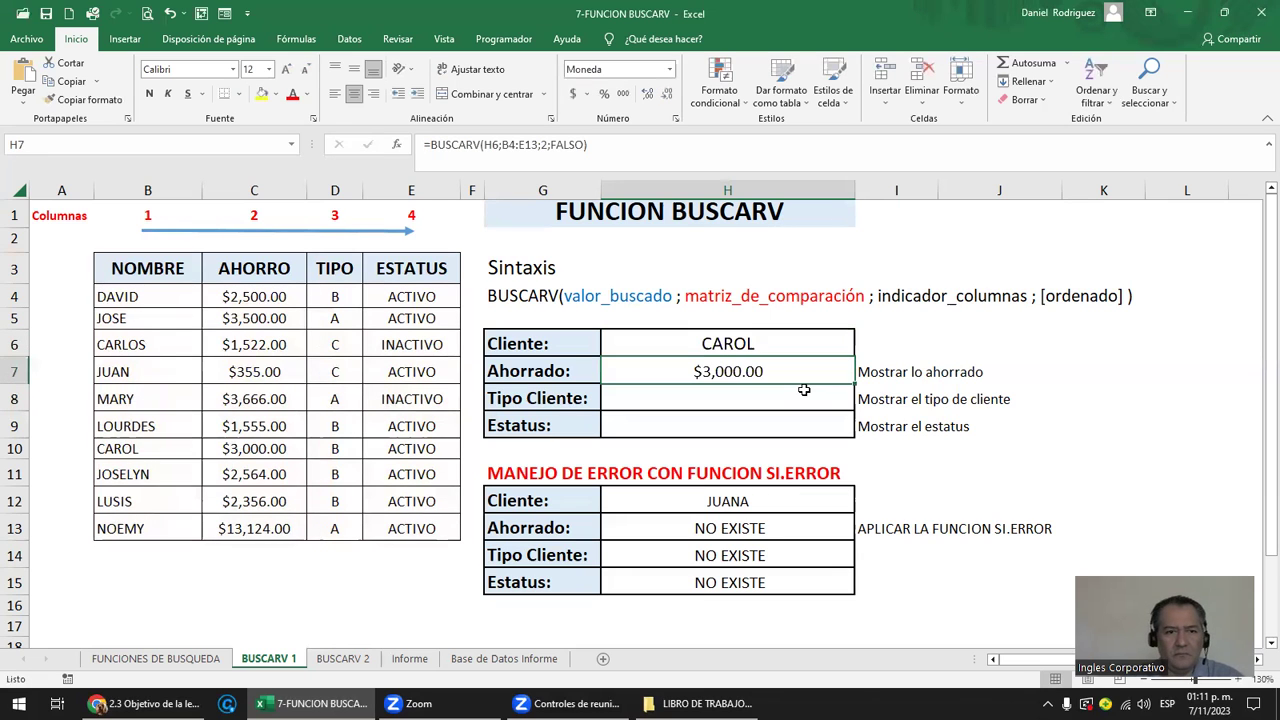
pyautogui.click(158, 449)
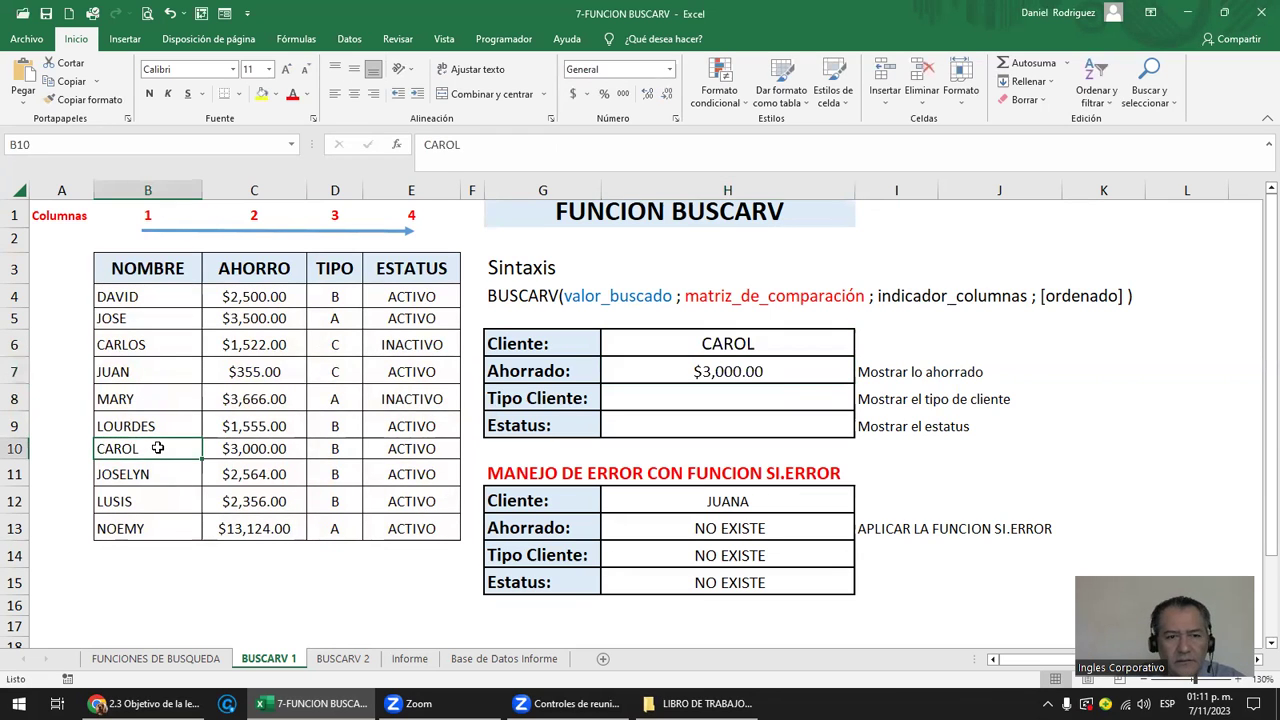
pyautogui.click(254, 455)
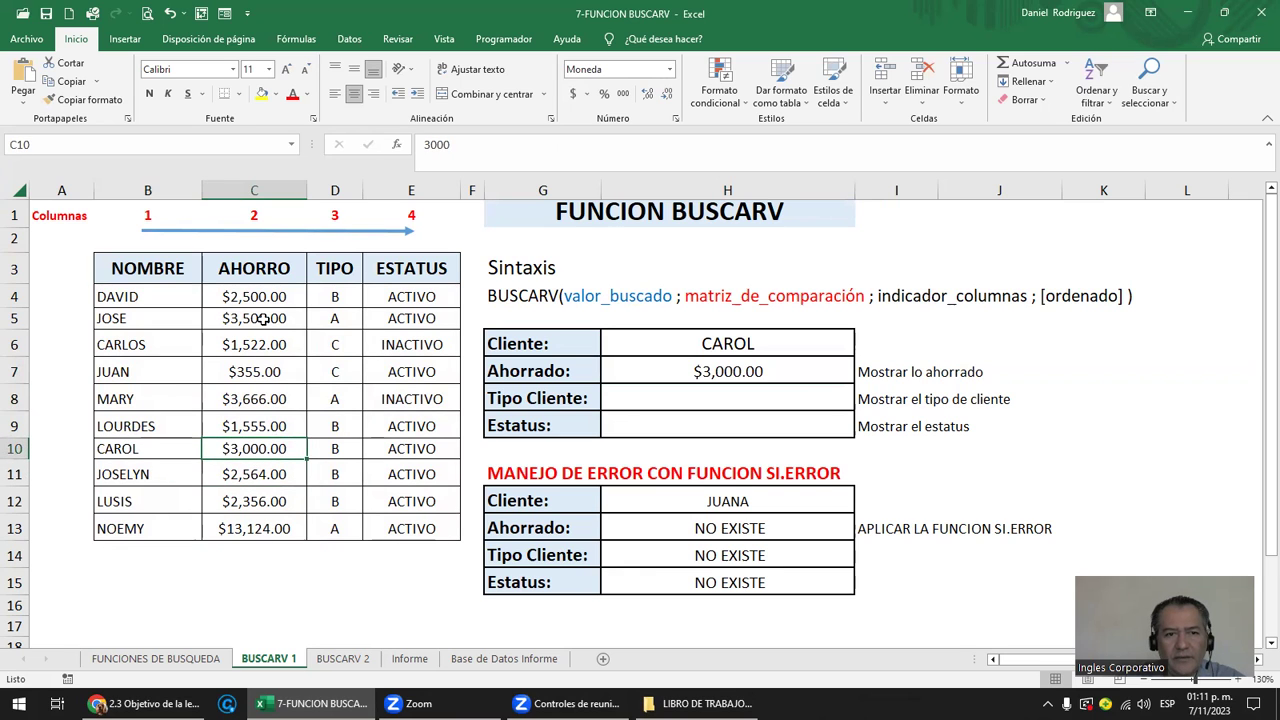
pyautogui.moveTo(162, 265)
pyautogui.mouseDown()
pyautogui.moveTo(150, 332)
pyautogui.moveTo(157, 530)
pyautogui.mouseUp()
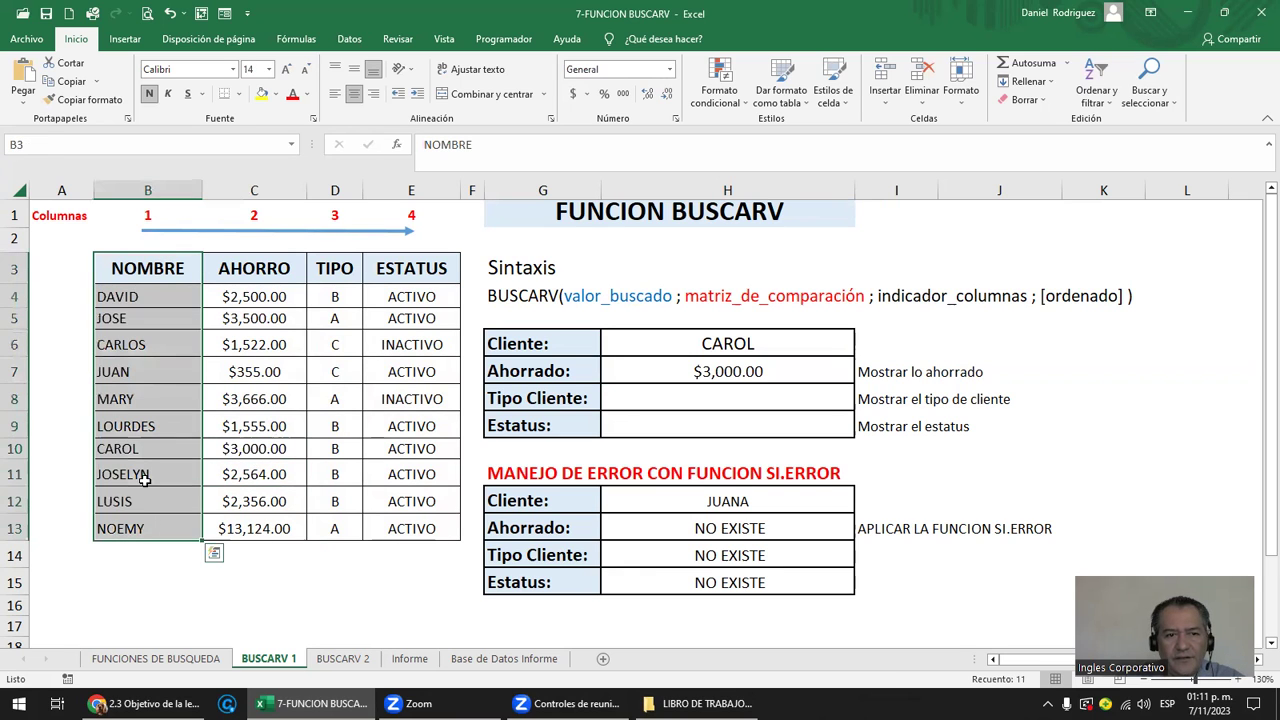
pyautogui.click(129, 453)
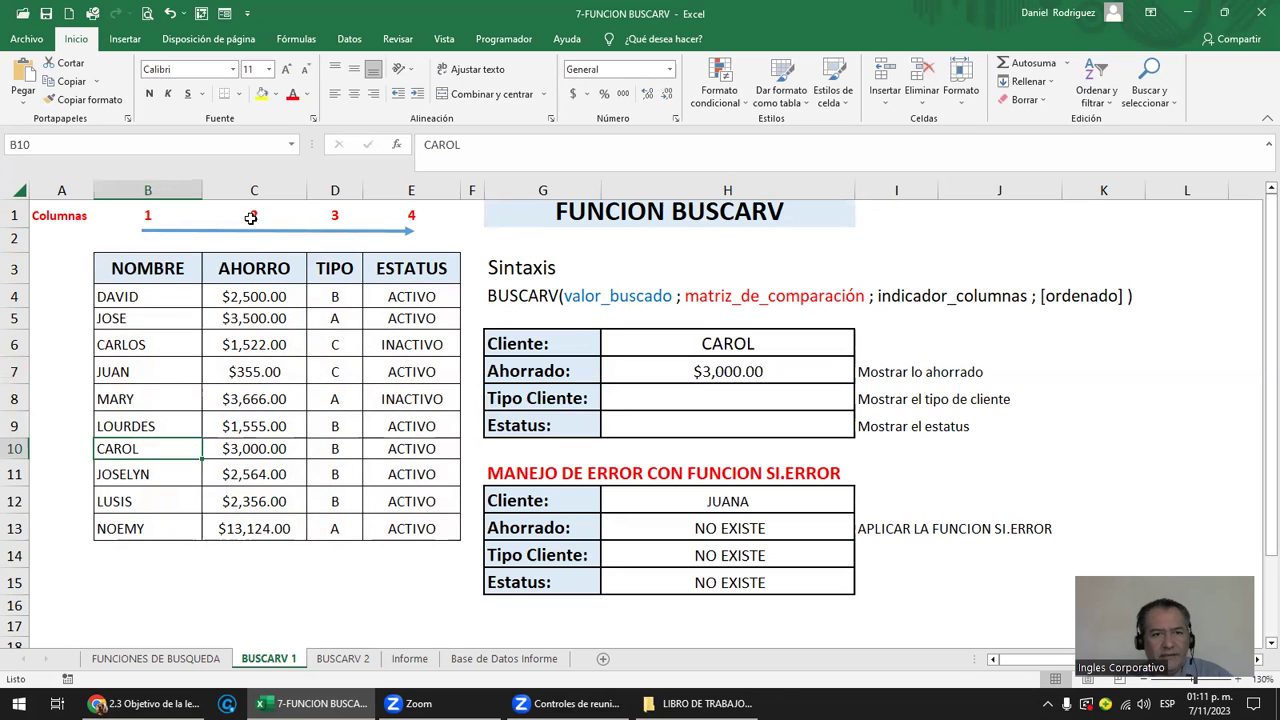
pyautogui.moveTo(251, 218); pyautogui.dragTo(420, 640)
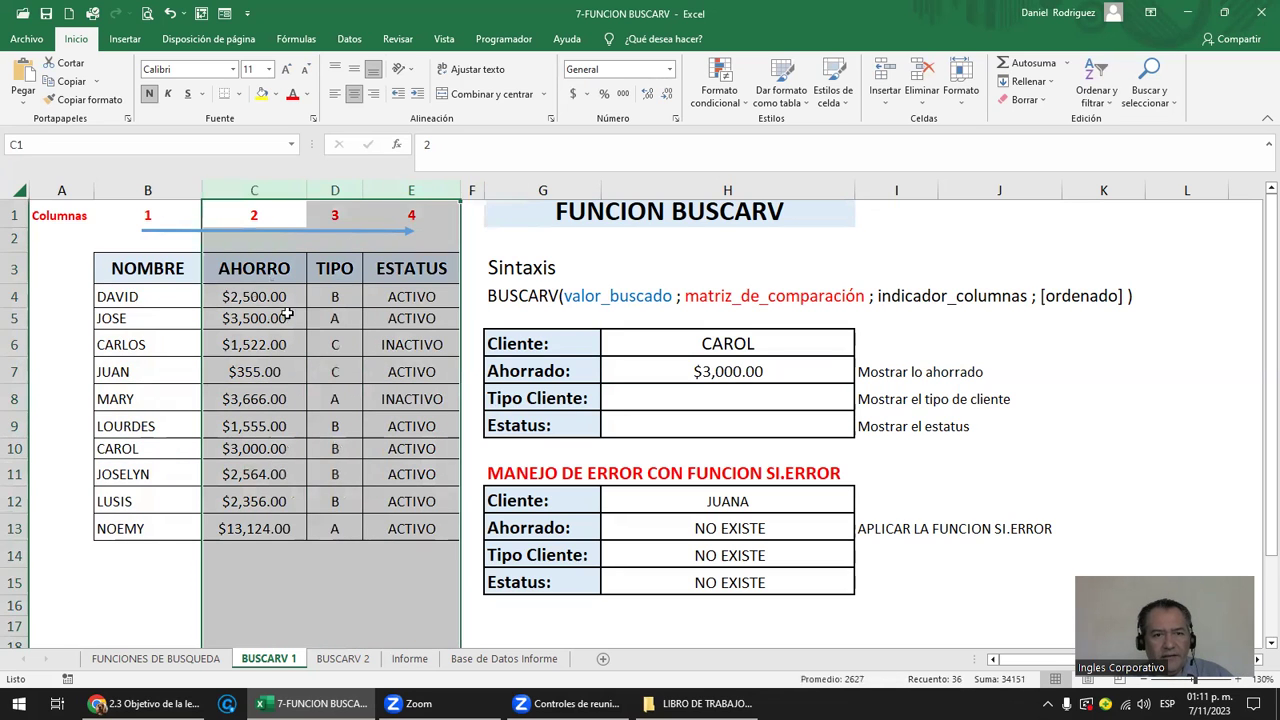
pyautogui.keyDown('ctrl'); pyautogui.click(13, 448); pyautogui.keyUp('ctrl')
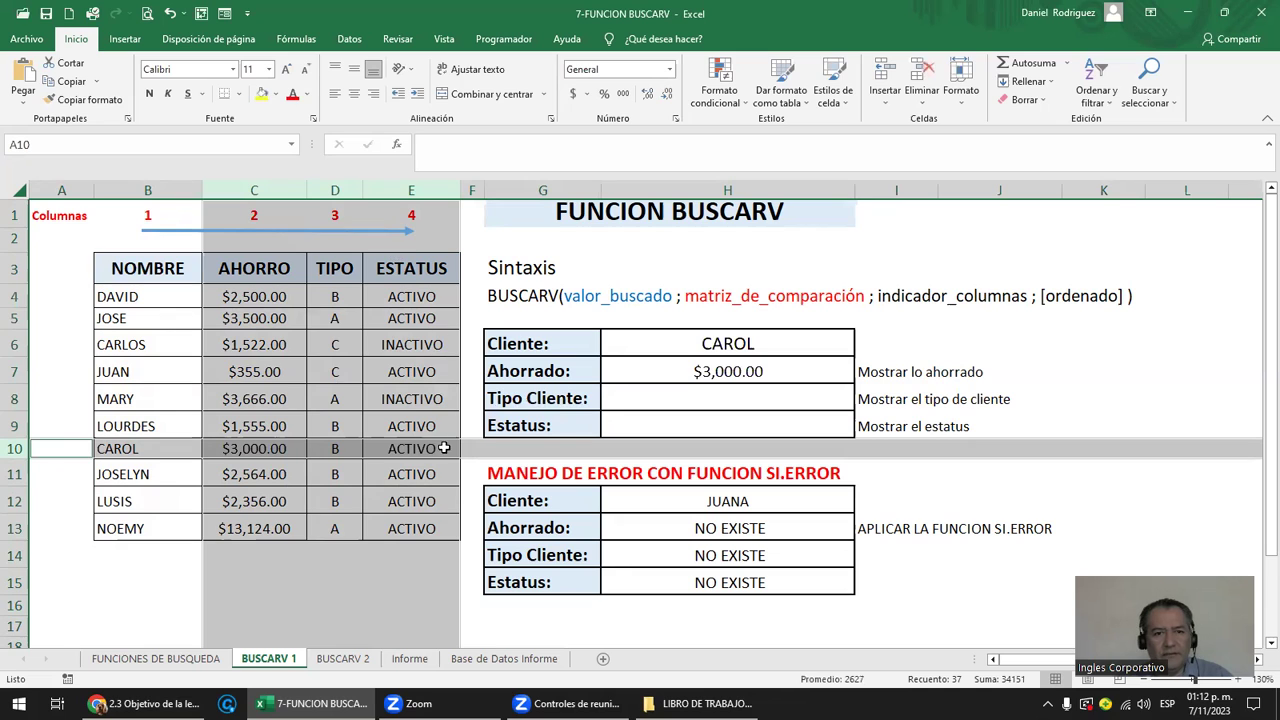
pyautogui.click(705, 397)
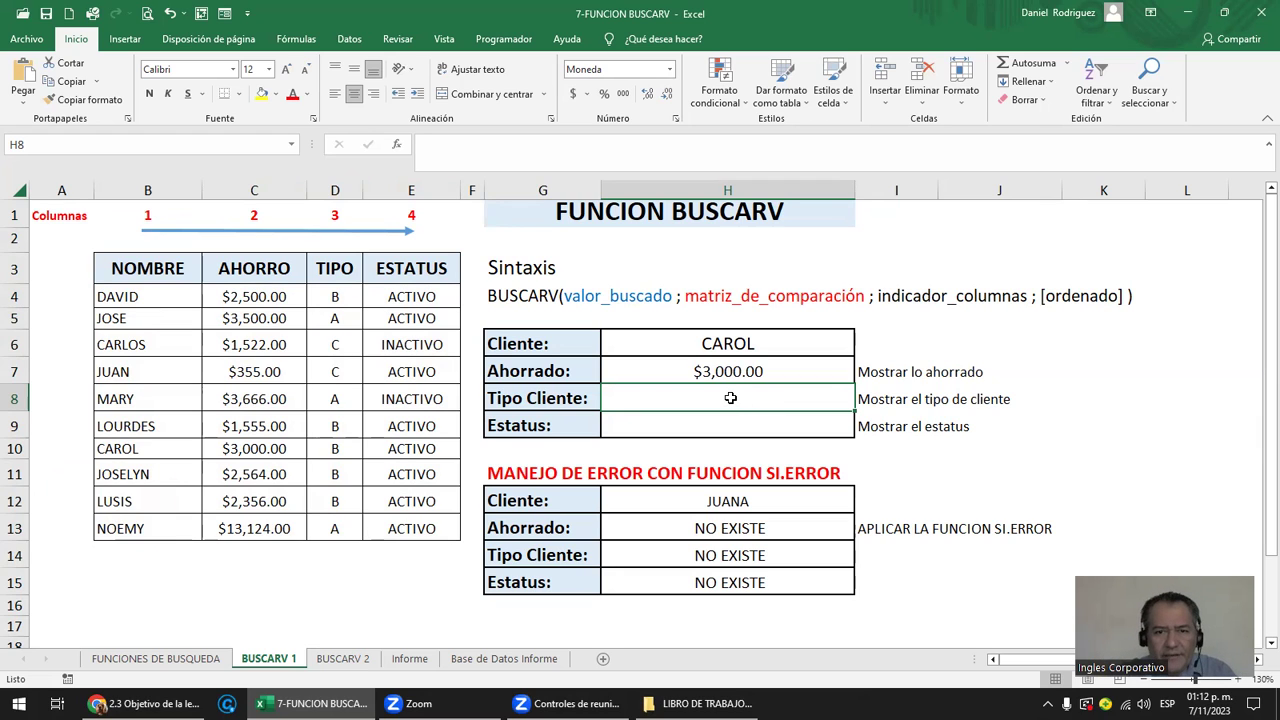
# Type =BUSCARV(H6;B4:E13;3;FALSO) in H8 to fetch CAROL's client type.
pyautogui.write('=')
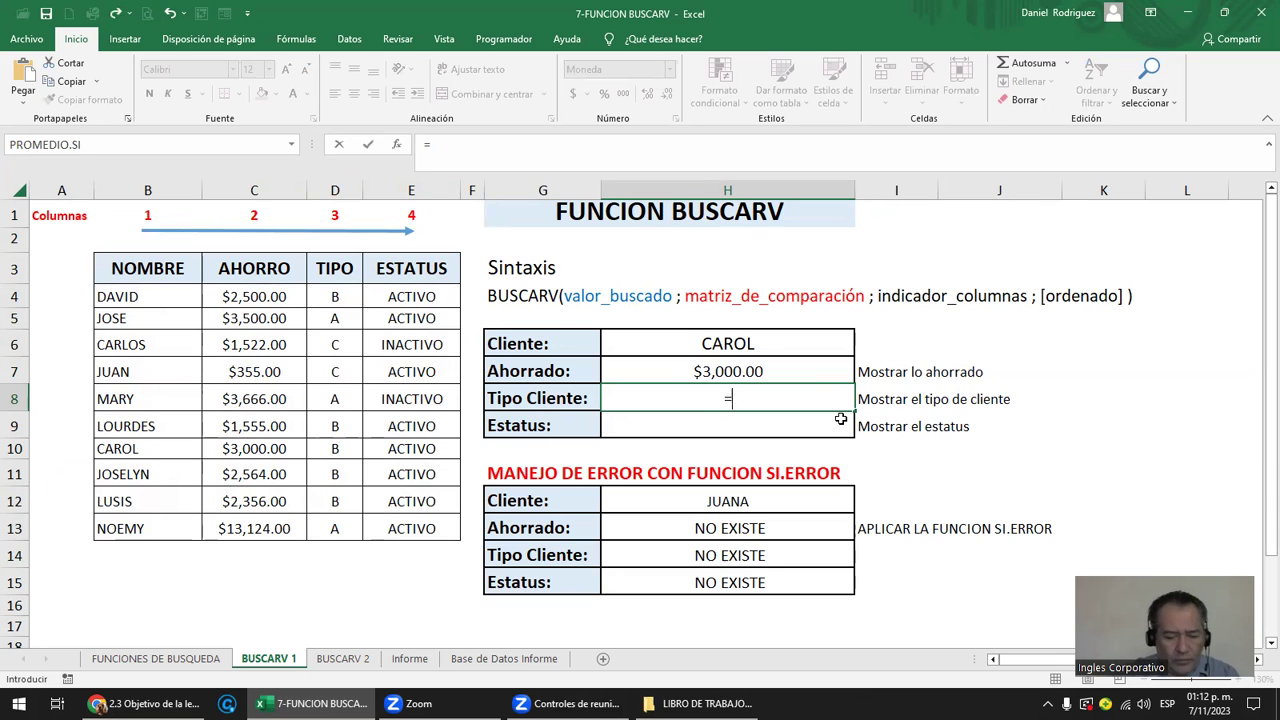
pyautogui.write('BUS')
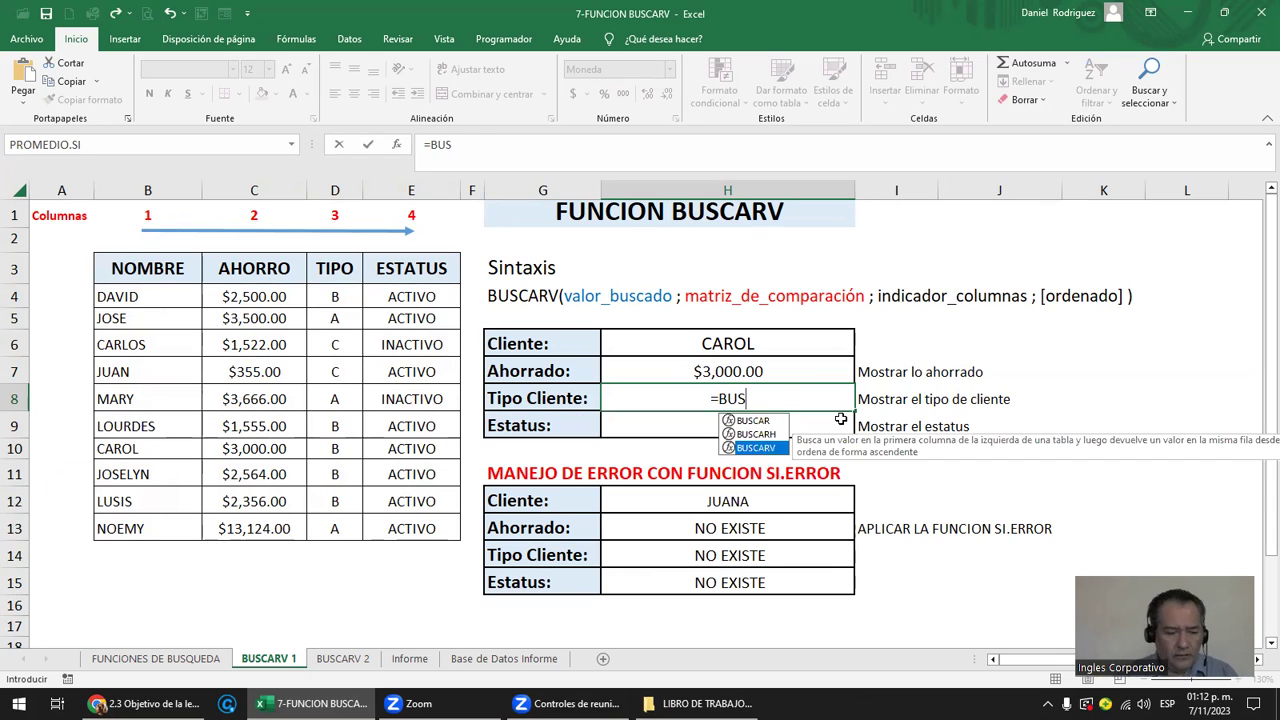
pyautogui.press('Tab')
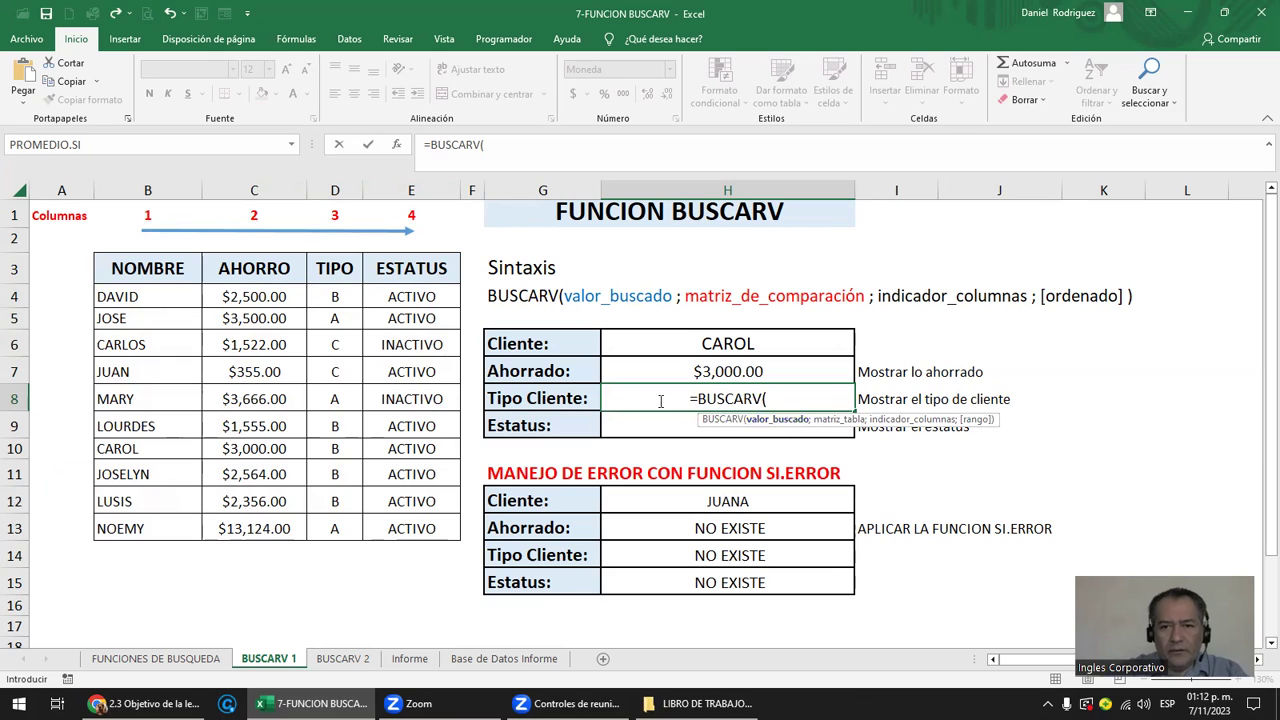
pyautogui.click(727, 344)
pyautogui.write(';')
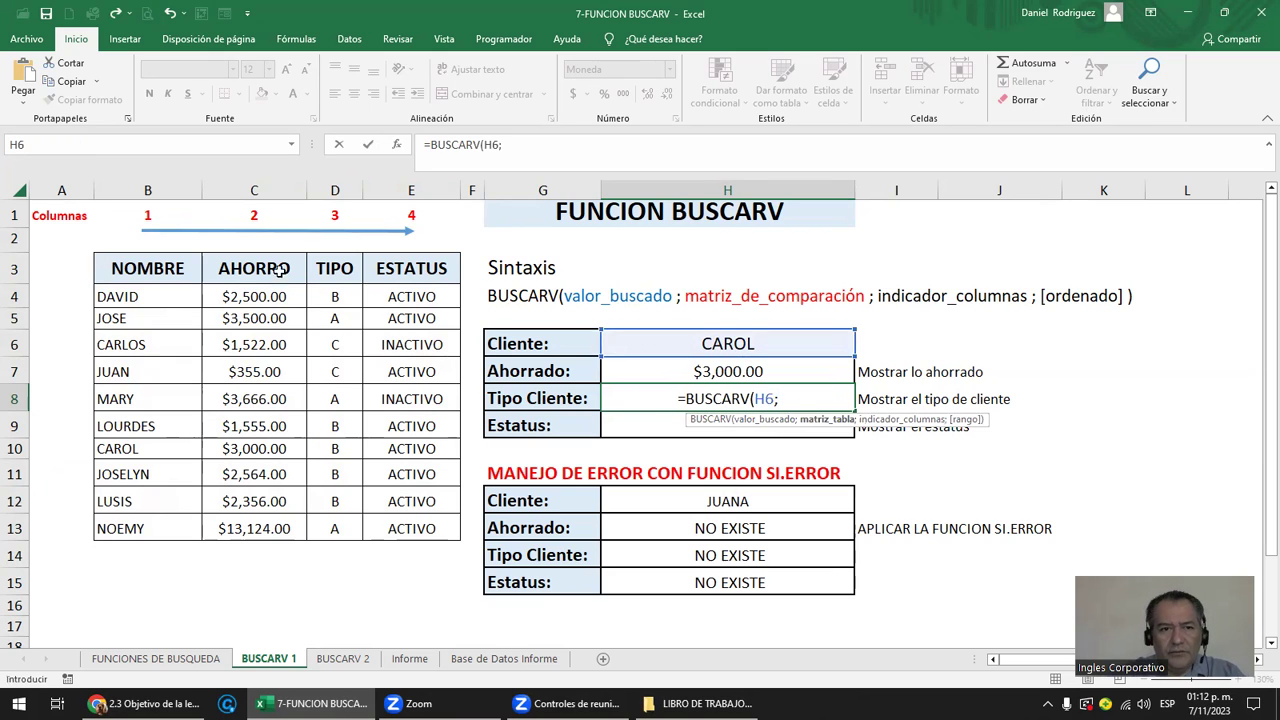
pyautogui.moveTo(110, 297)
pyautogui.mouseDown()
pyautogui.moveTo(351, 467)
pyautogui.moveTo(388, 524)
pyautogui.mouseUp()
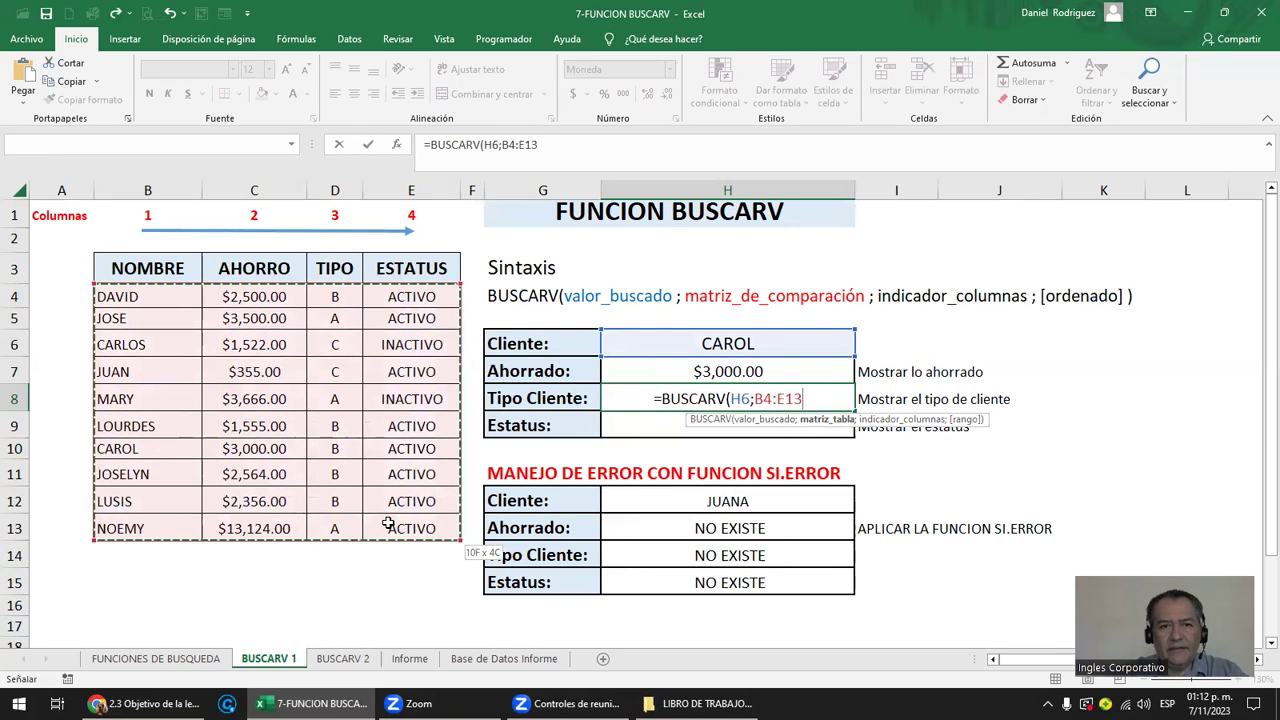
pyautogui.moveTo(388, 524); pyautogui.dragTo(388, 524)
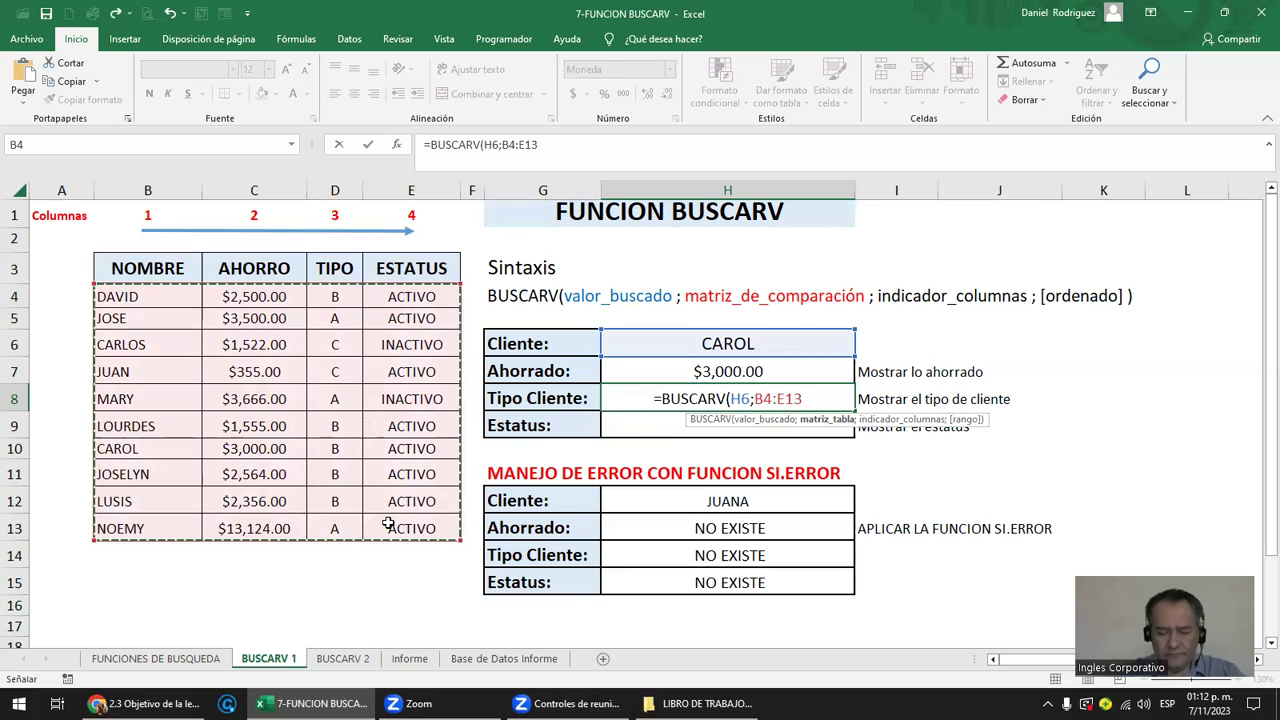
pyautogui.write(';')
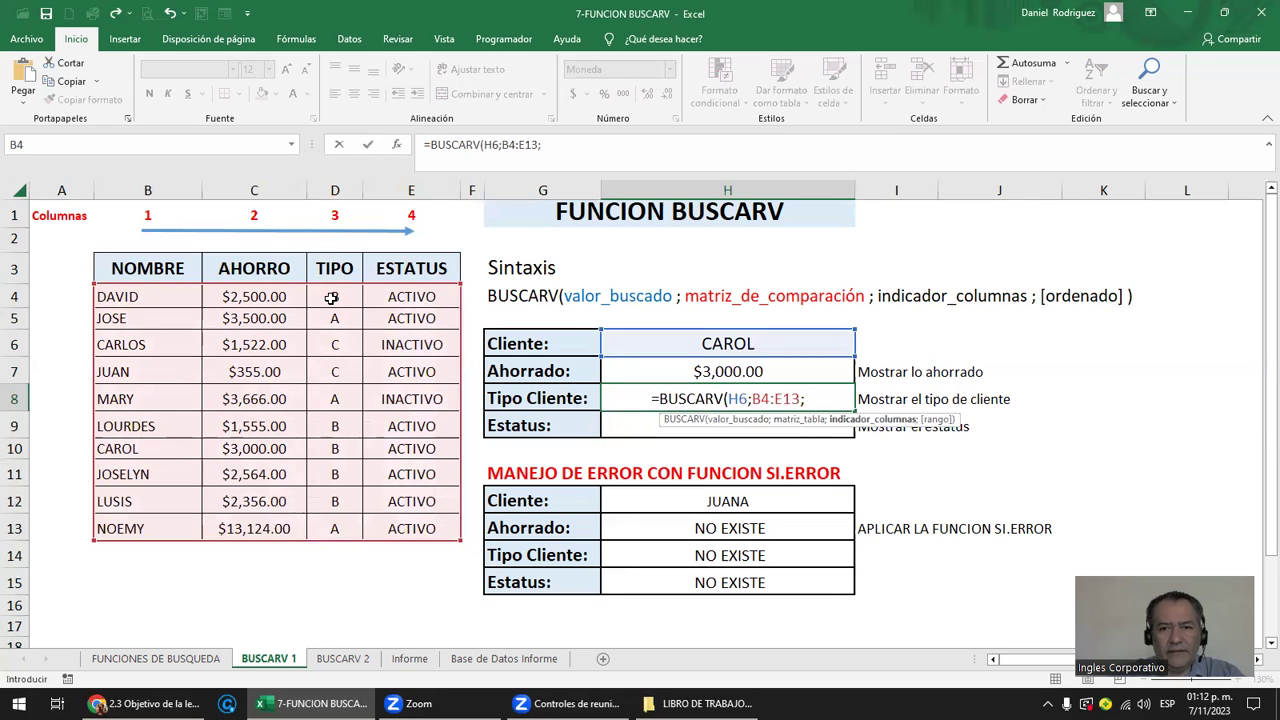
pyautogui.write('3')
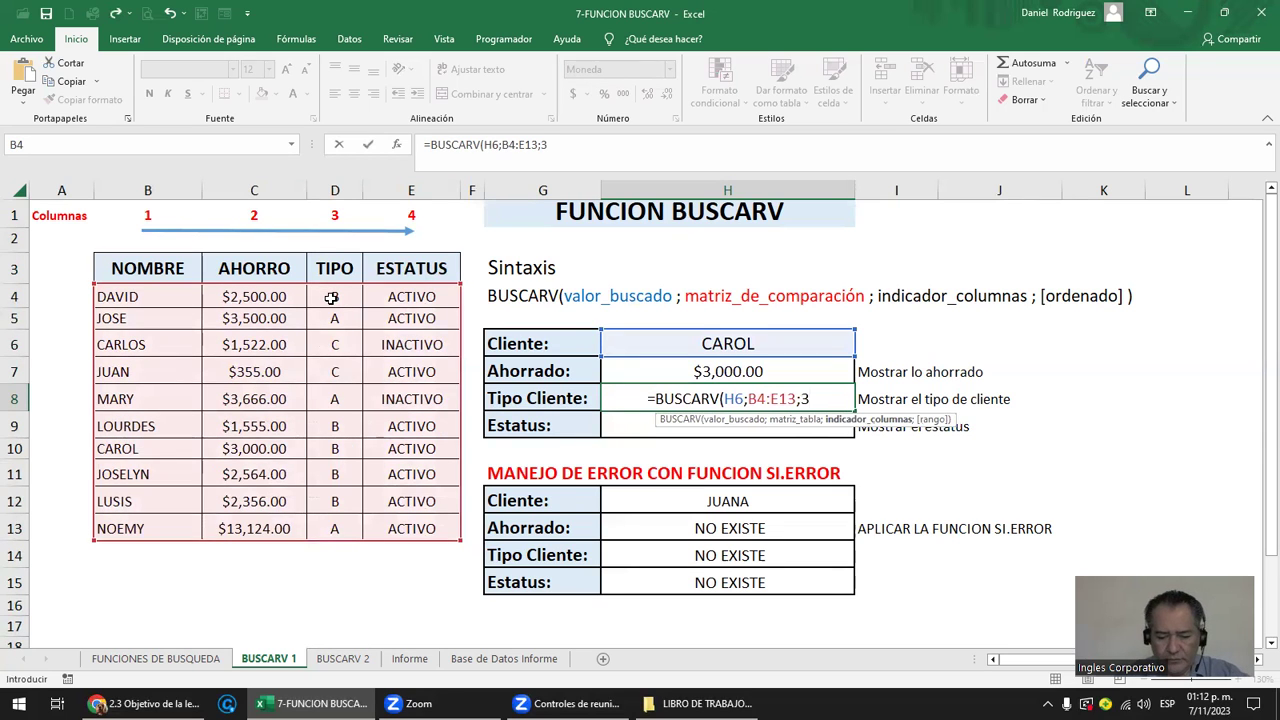
pyautogui.write(';')
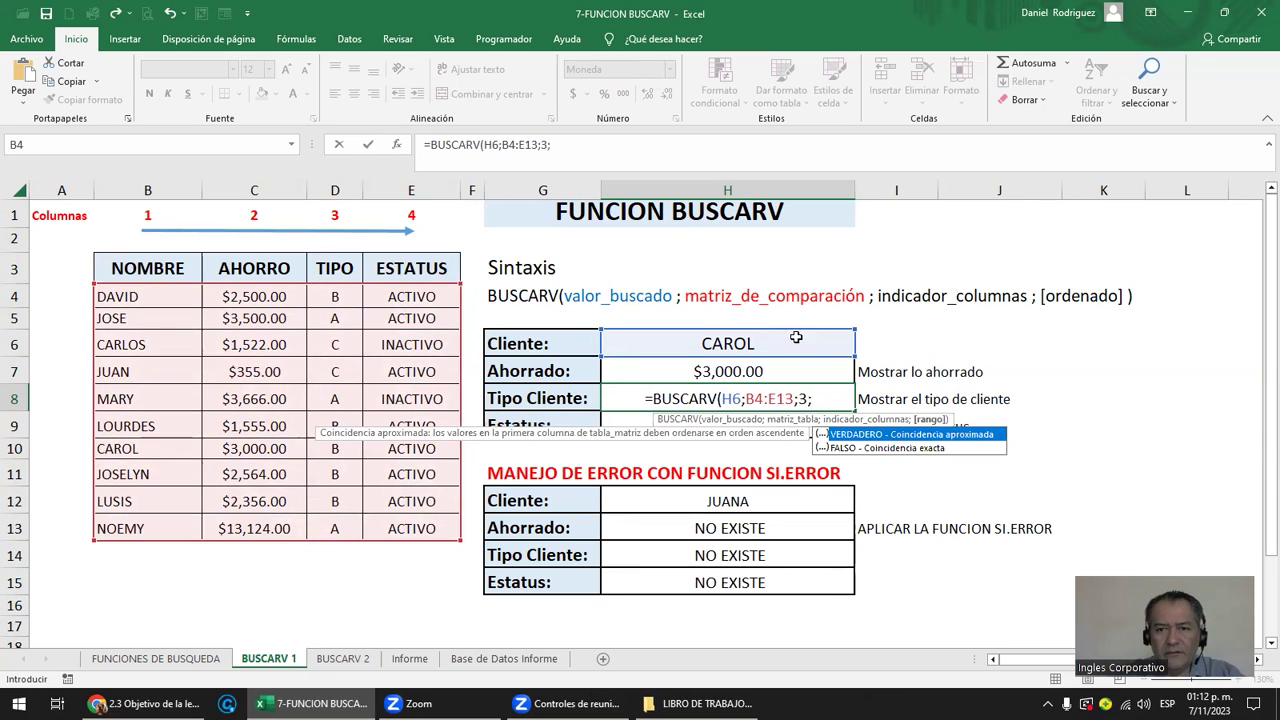
pyautogui.click(858, 450)
pyautogui.doubleClick(857, 449)
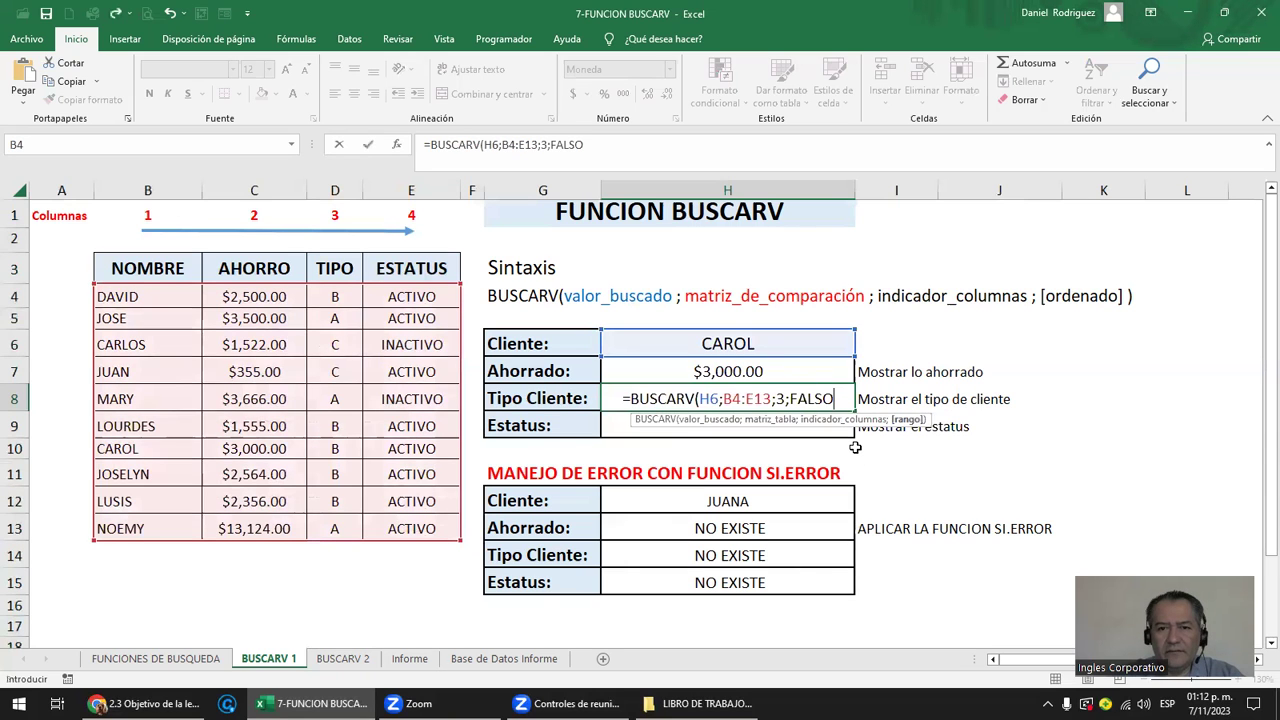
pyautogui.write(')')
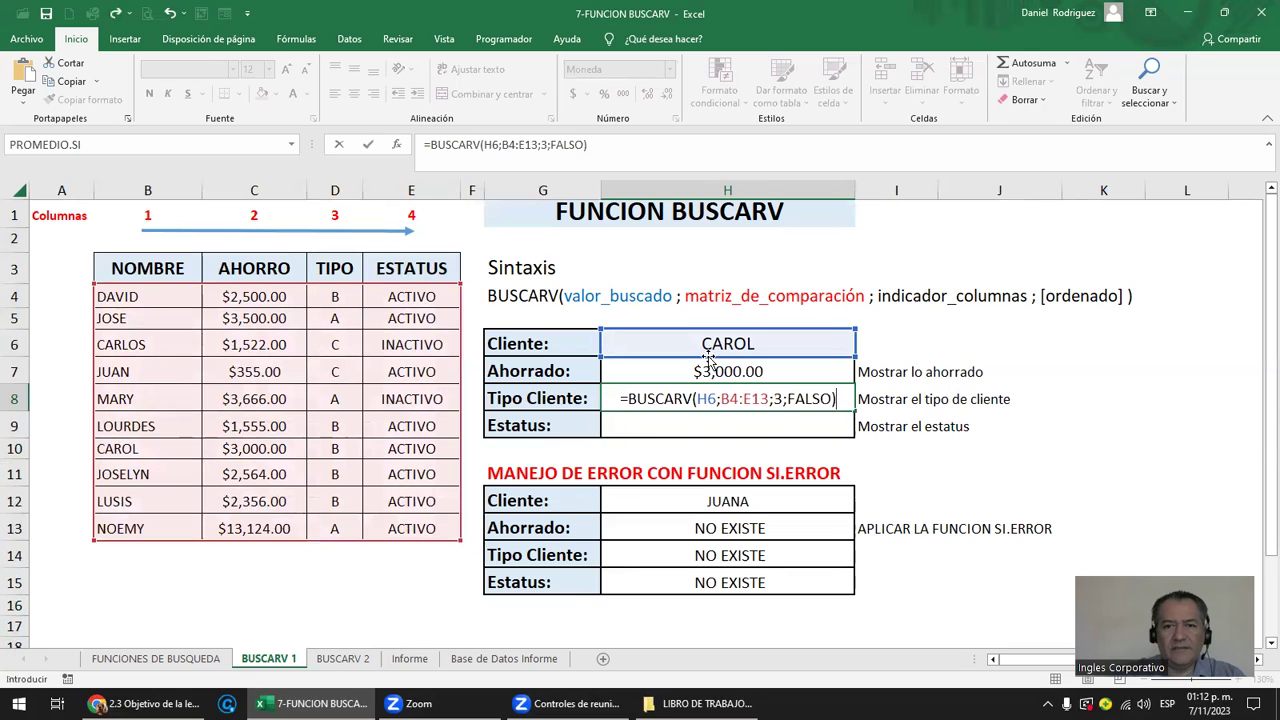
# Commit the Tipo Cliente formula and verify CAROL's type B in the table.
pyautogui.press('Return')
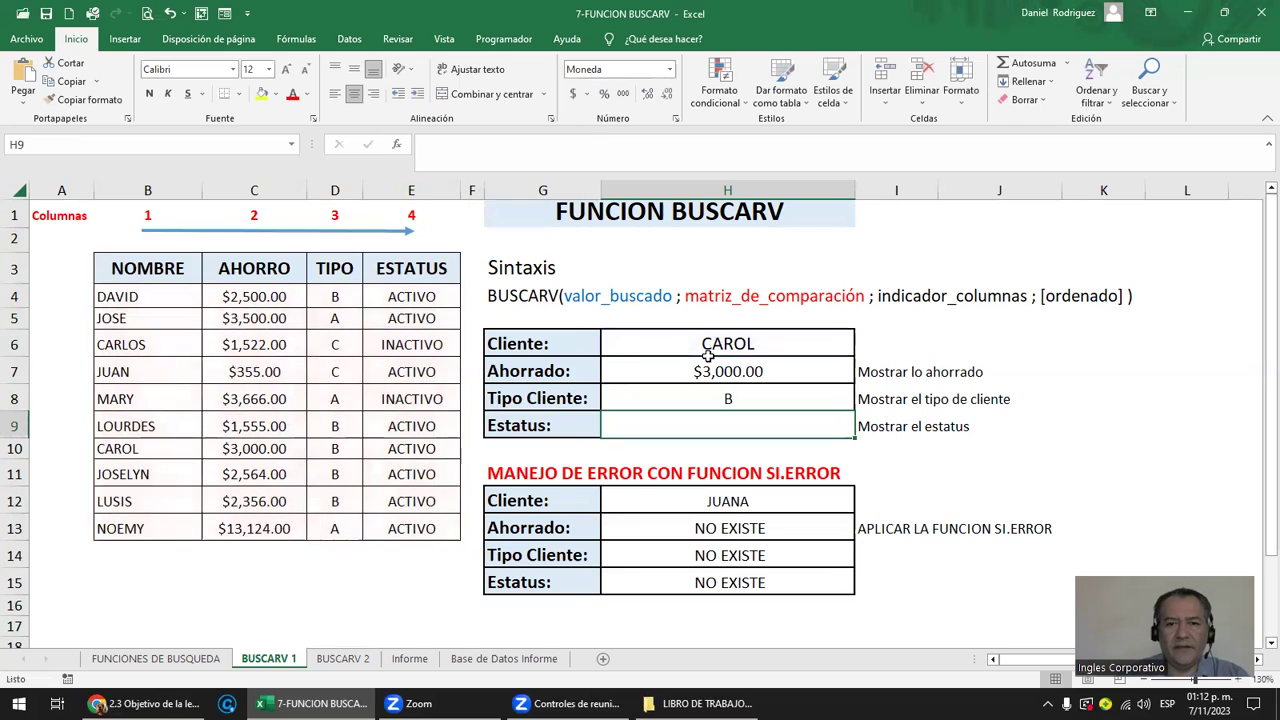
pyautogui.click(730, 399)
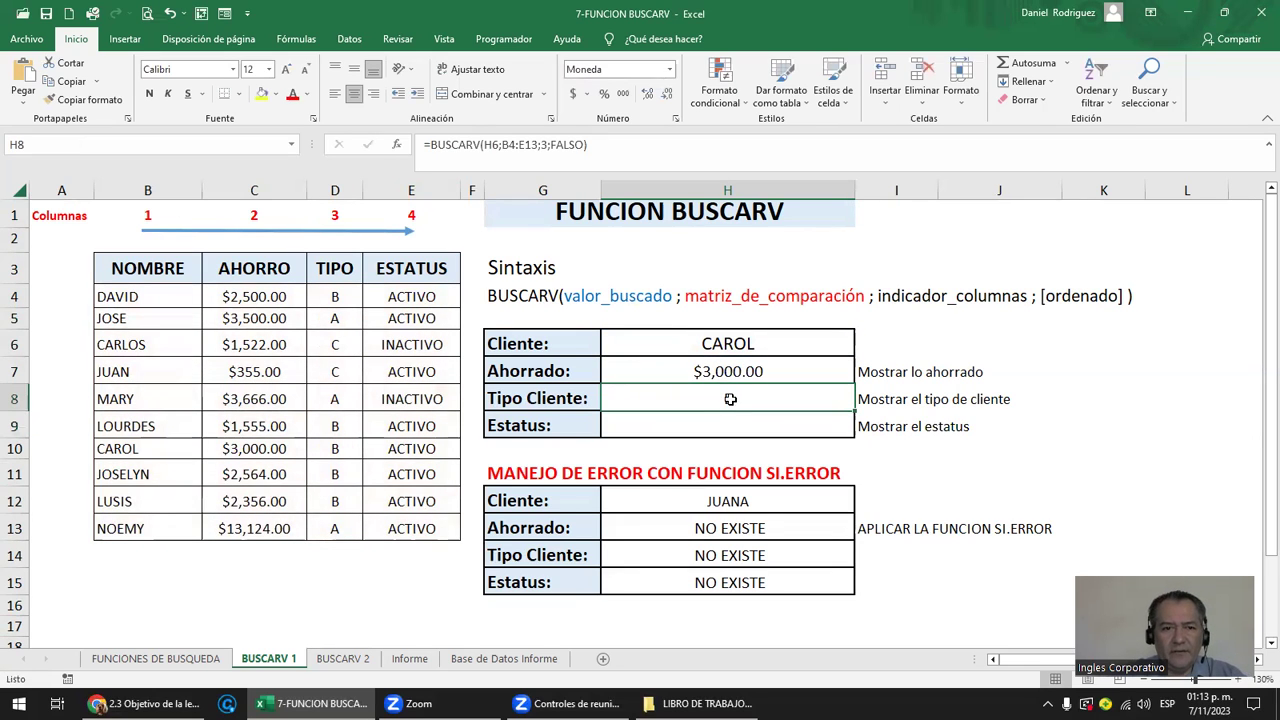
pyautogui.click(330, 451)
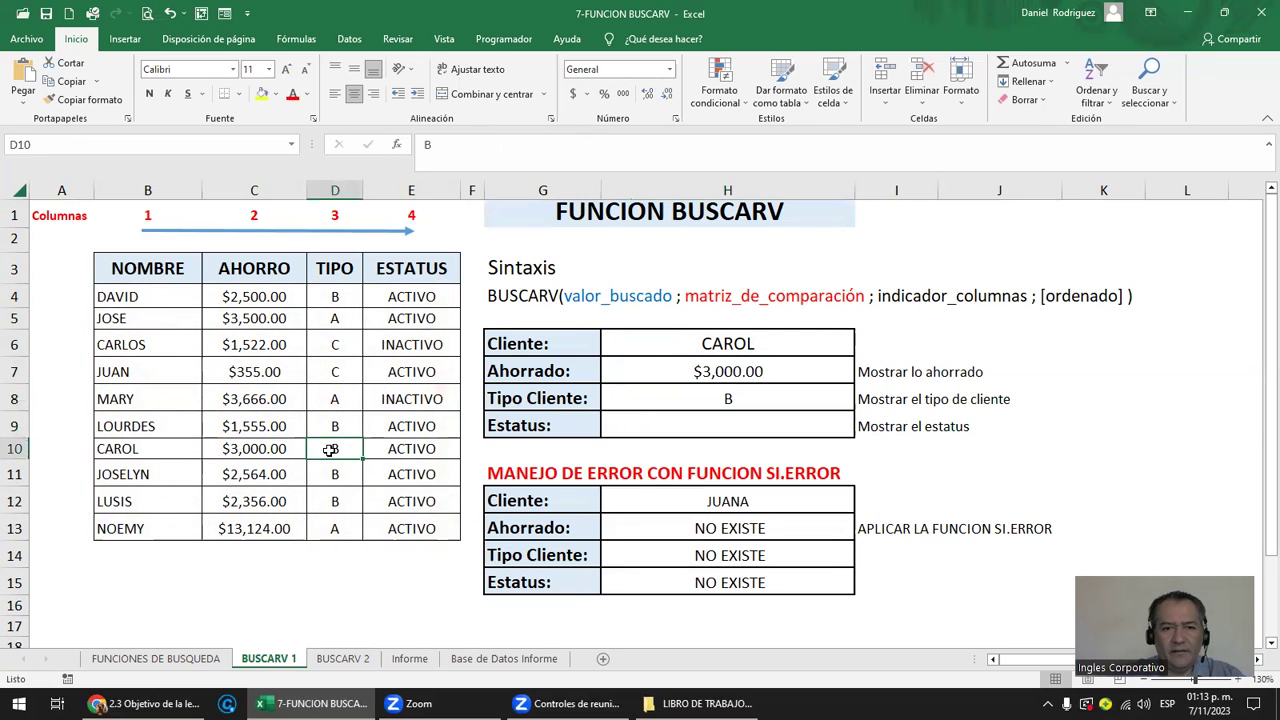
# Build =BUSCARV(H6;B4:E13;4;FALSO) in H9 to fetch CAROL's status.
pyautogui.click(709, 427)
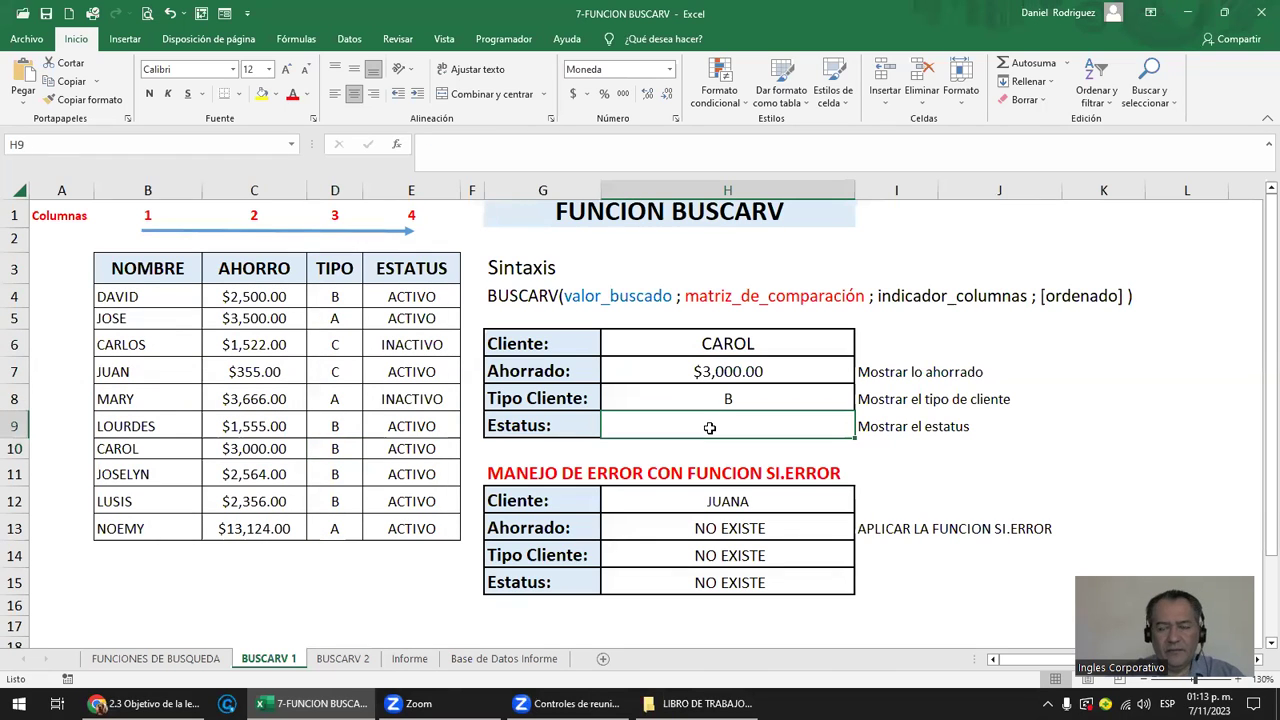
pyautogui.write('=')
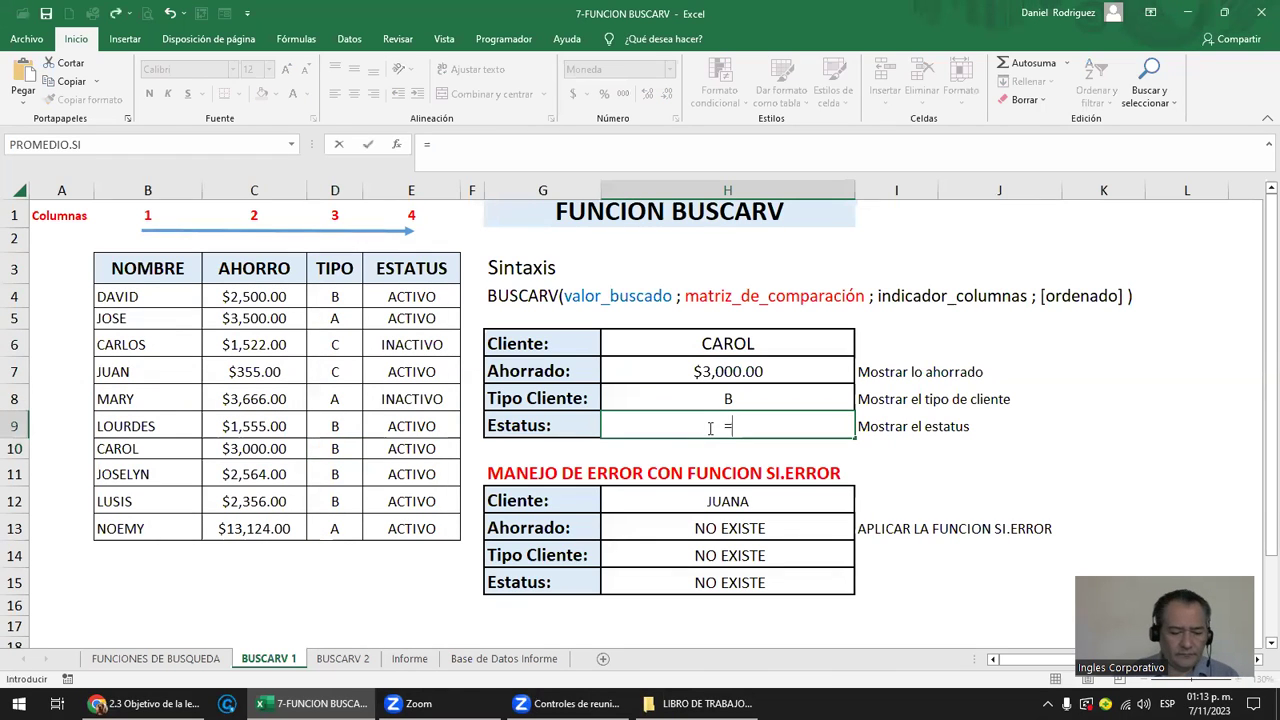
pyautogui.write('BUS')
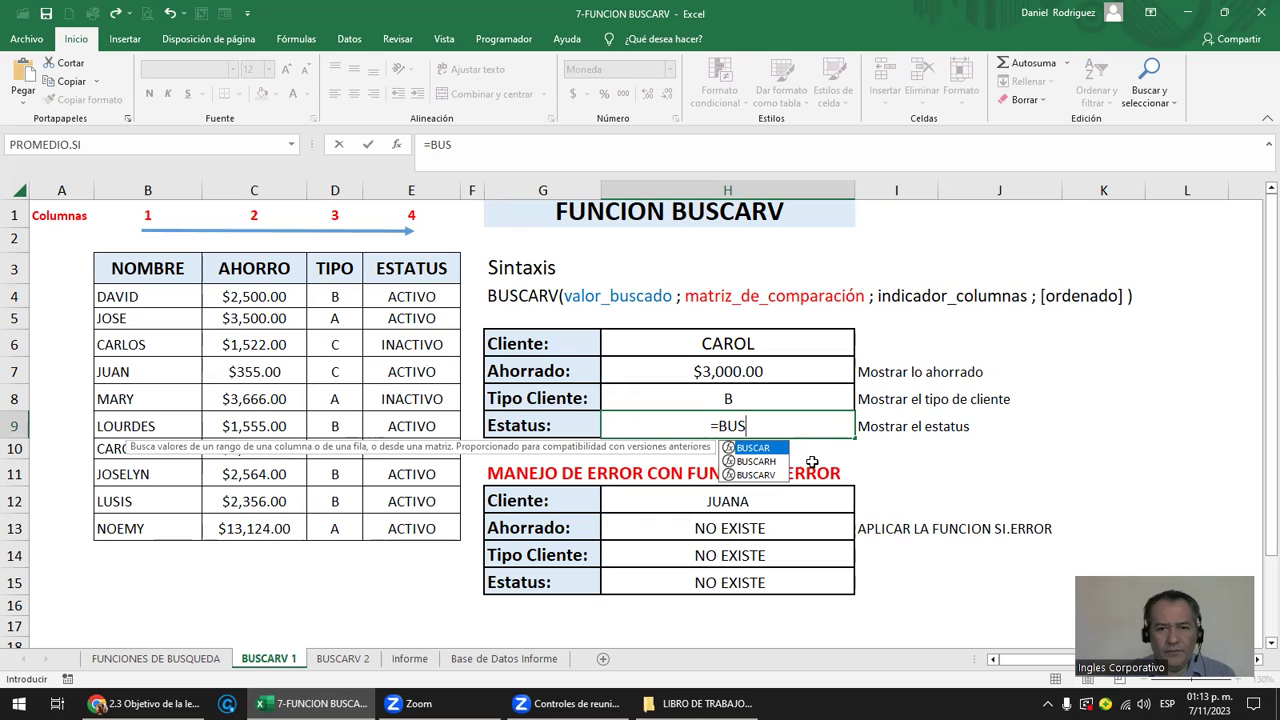
pyautogui.write('C')
pyautogui.doubleClick(767, 478)
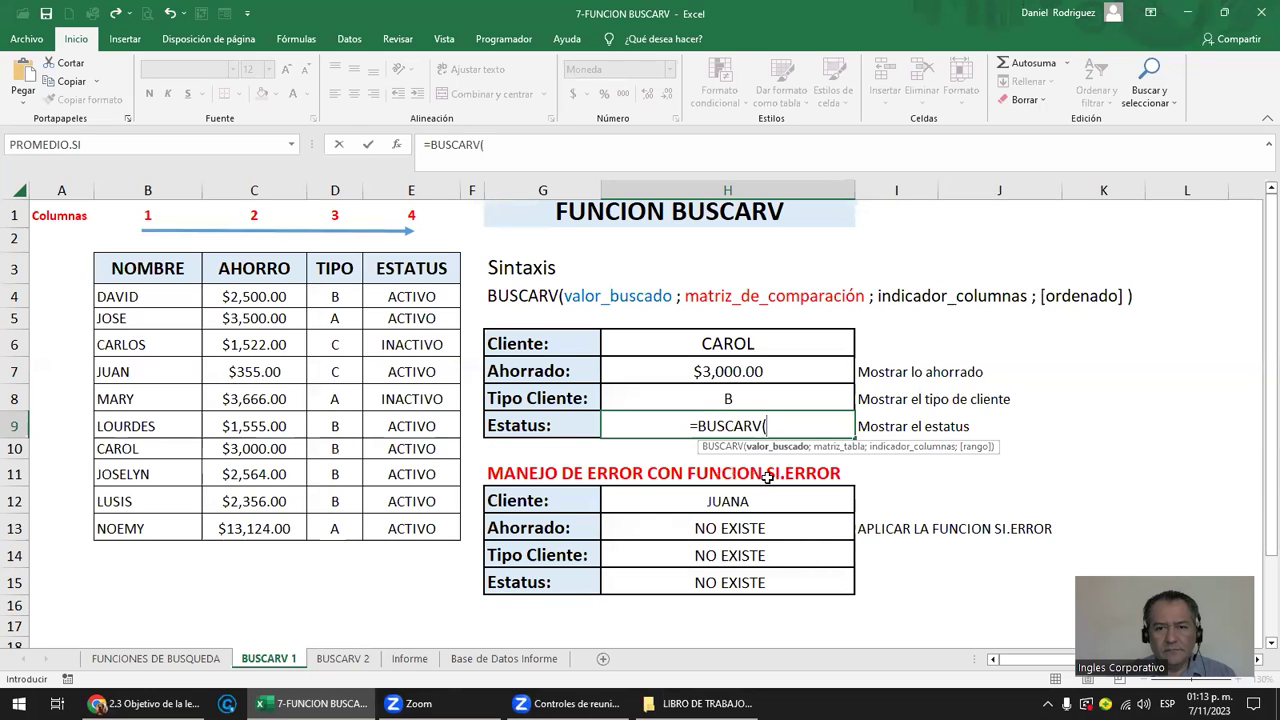
pyautogui.click(738, 343)
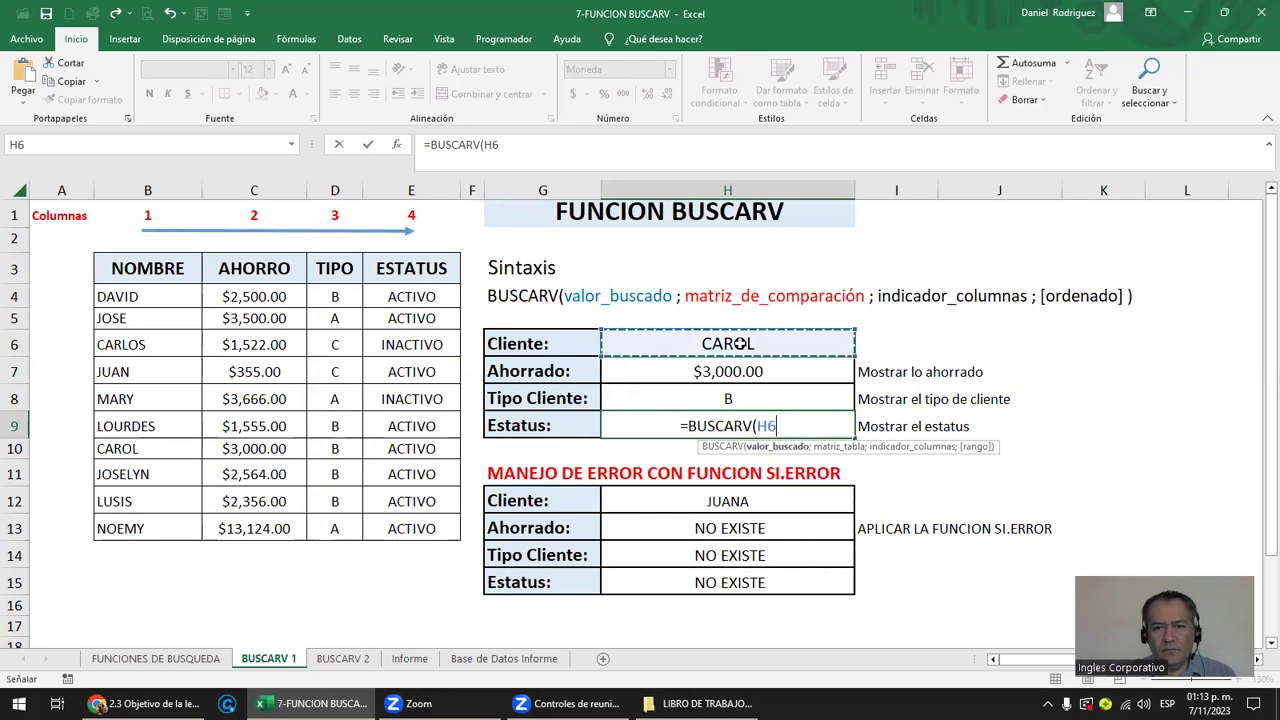
pyautogui.write(';')
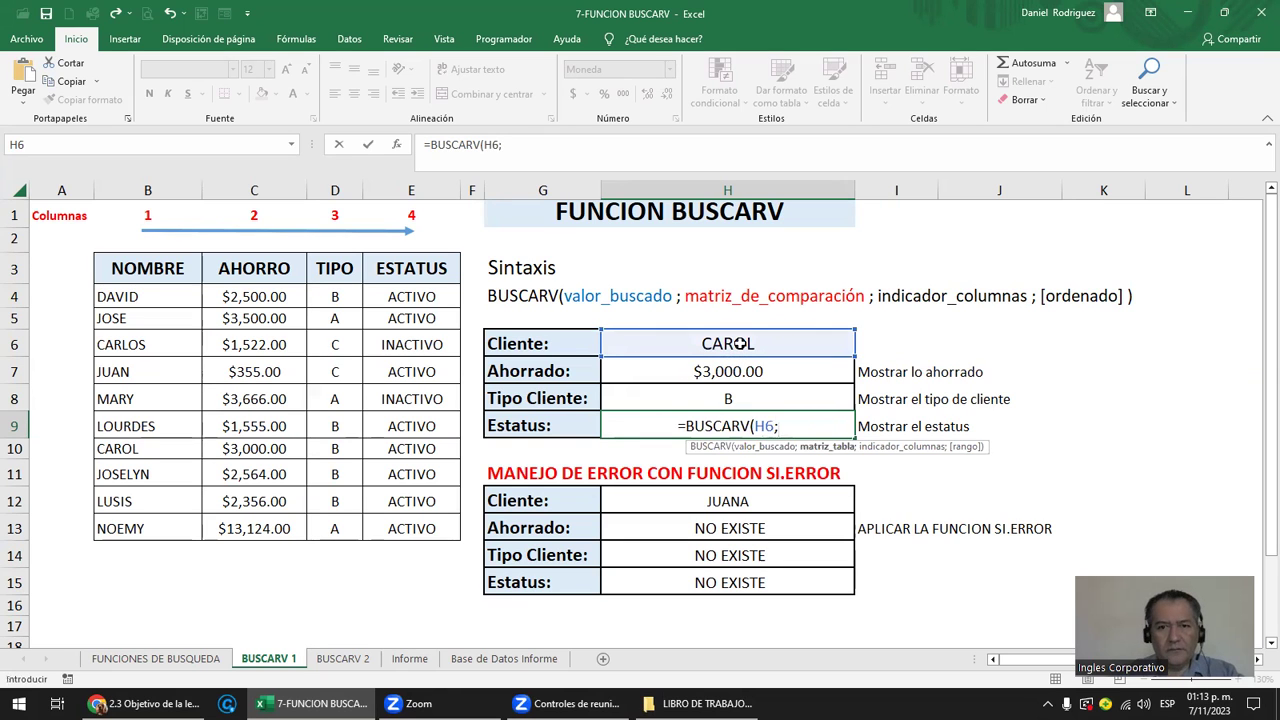
pyautogui.moveTo(442, 290); pyautogui.dragTo(162, 540)
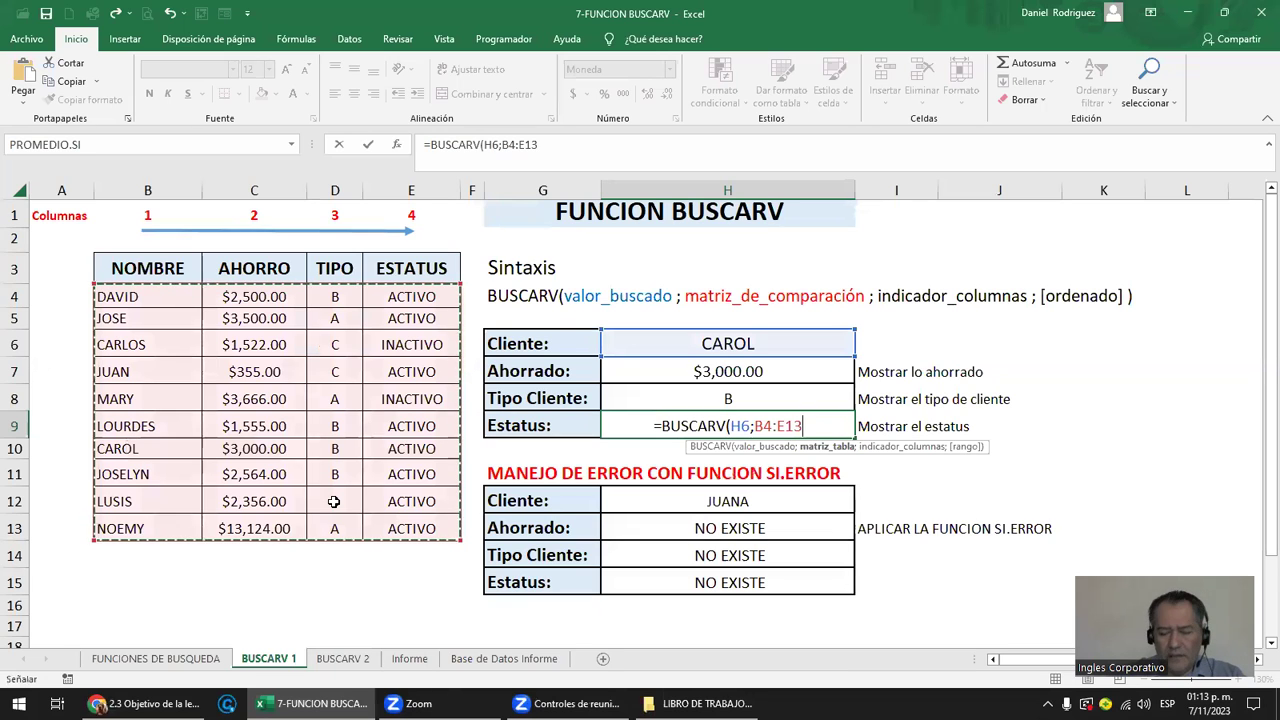
pyautogui.write(';')
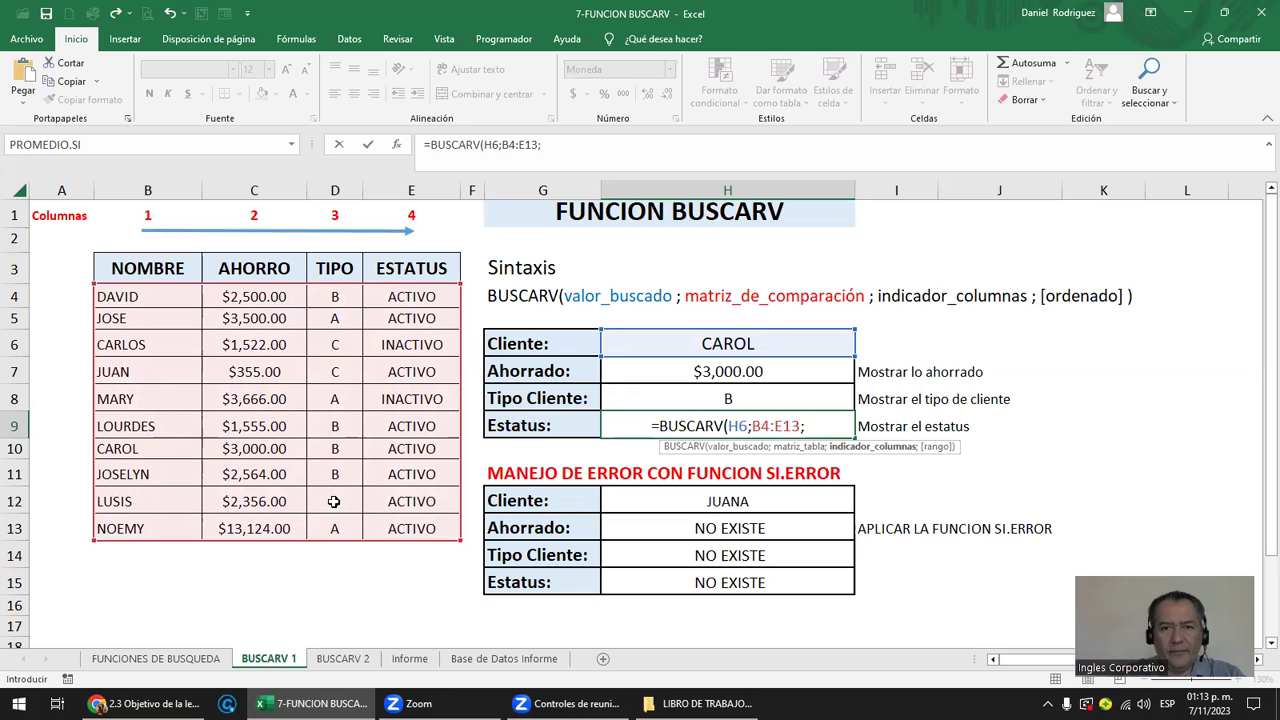
pyautogui.write('4;')
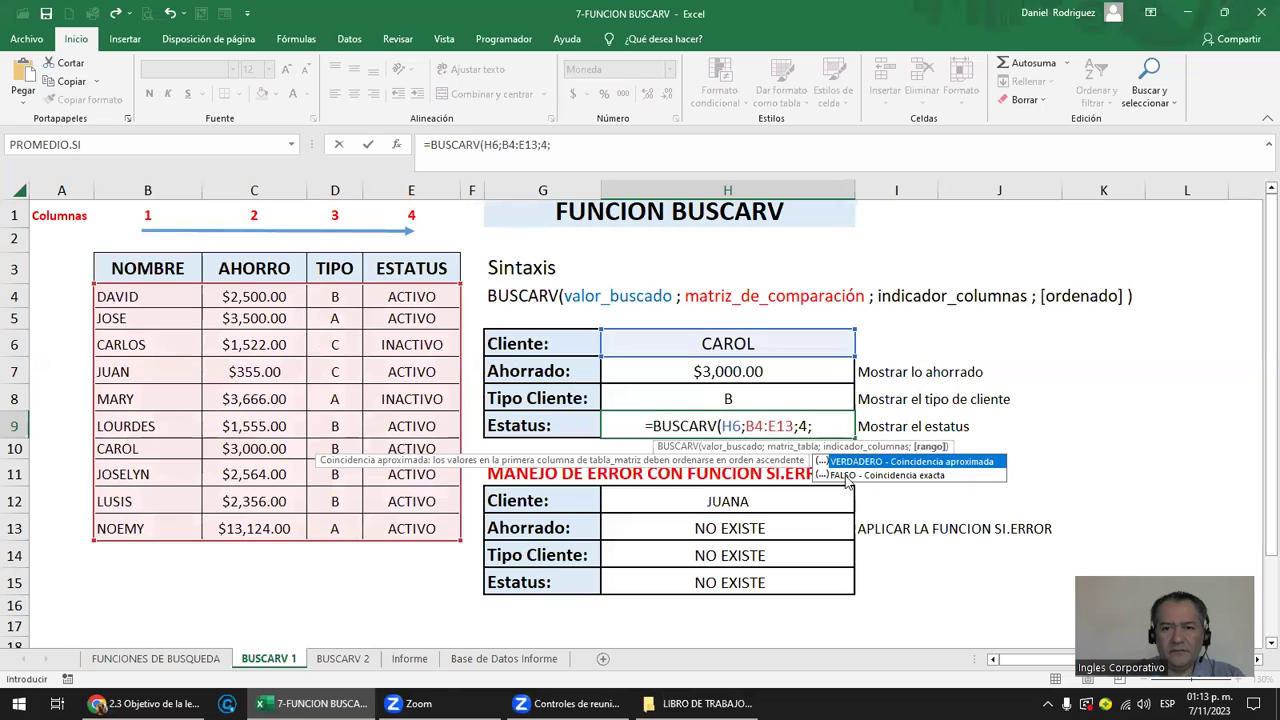
pyautogui.doubleClick(846, 477)
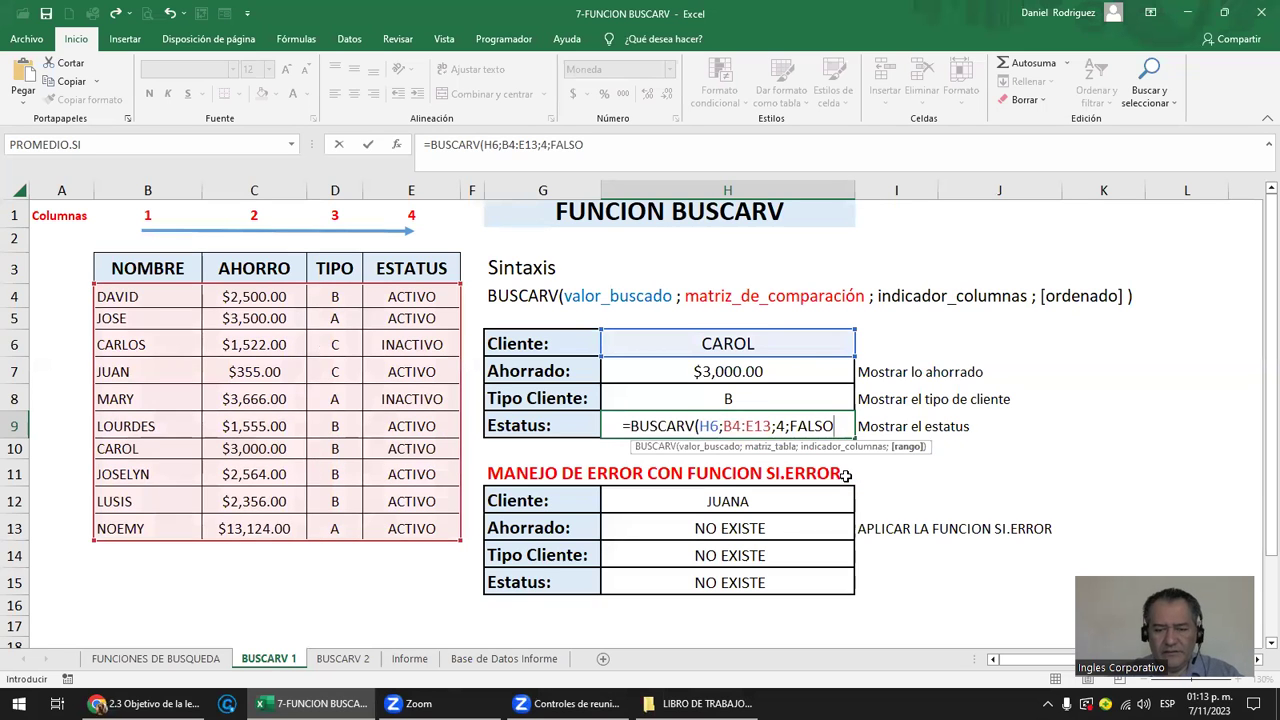
# Commit the Estatus formula and change the looked-up client to JOSE.
pyautogui.write(')')
pyautogui.press('Return')
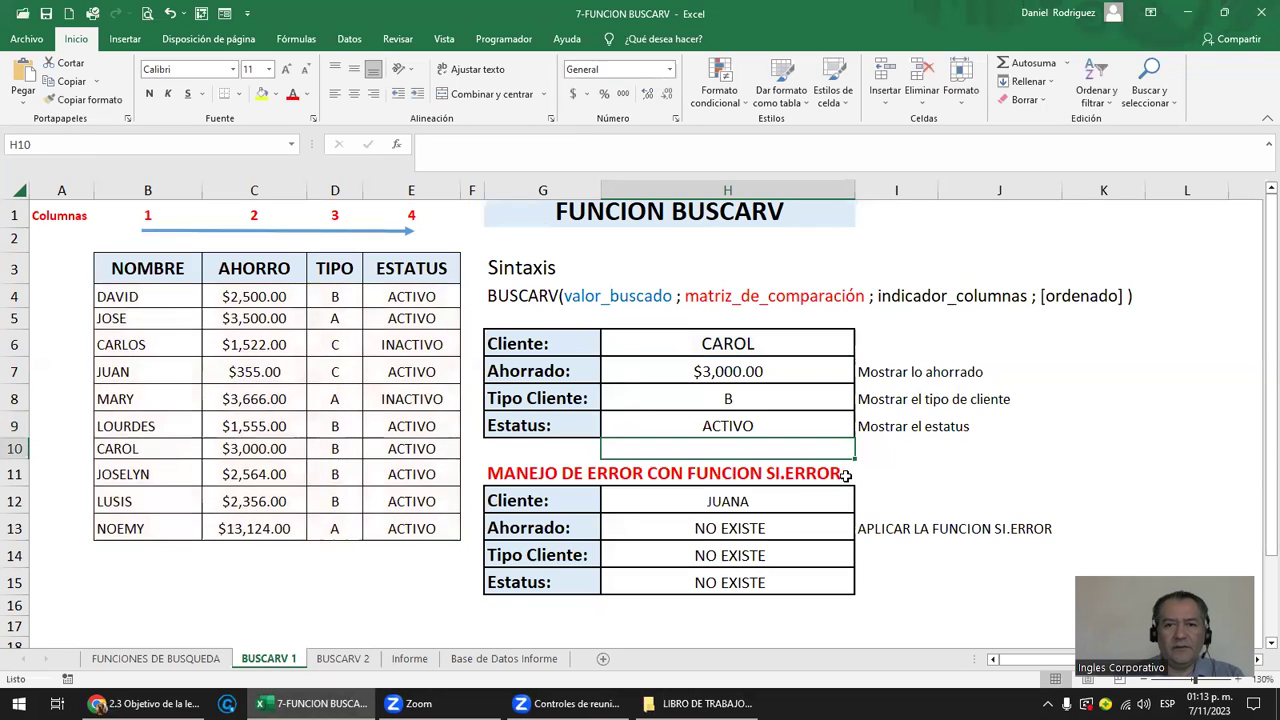
pyautogui.click(745, 343)
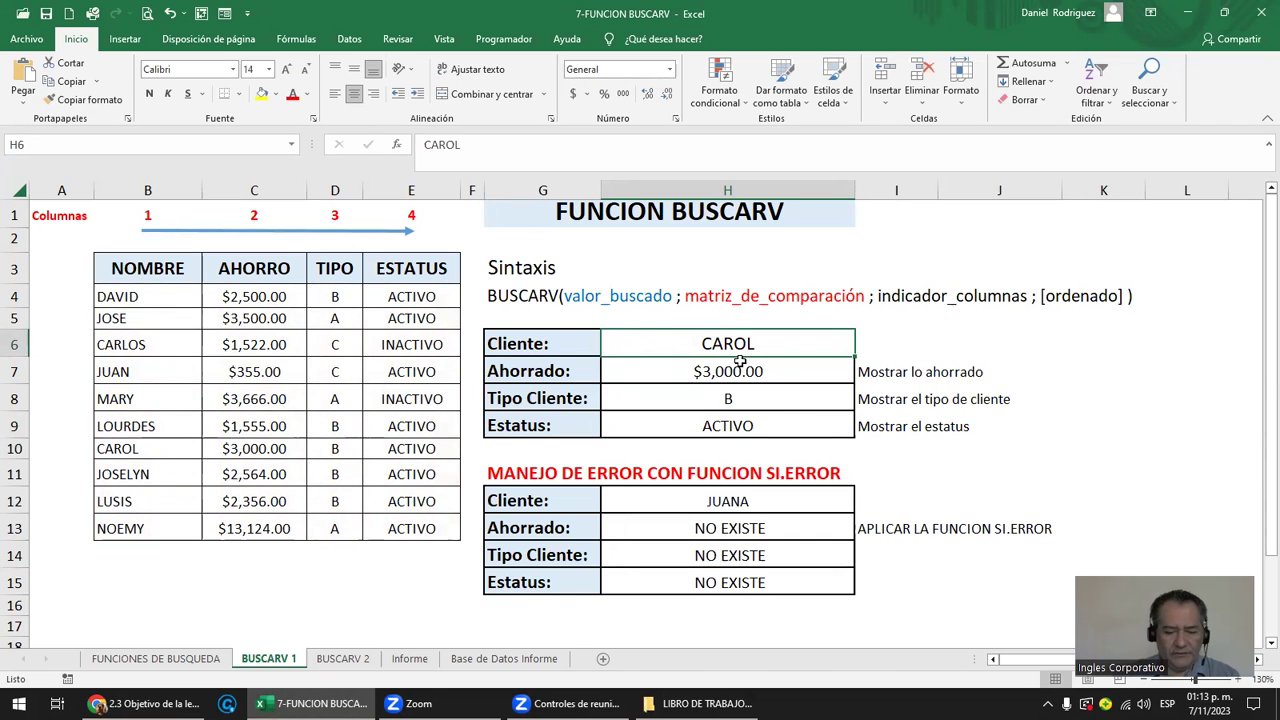
pyautogui.write('JOSE')
pyautogui.press('Return')
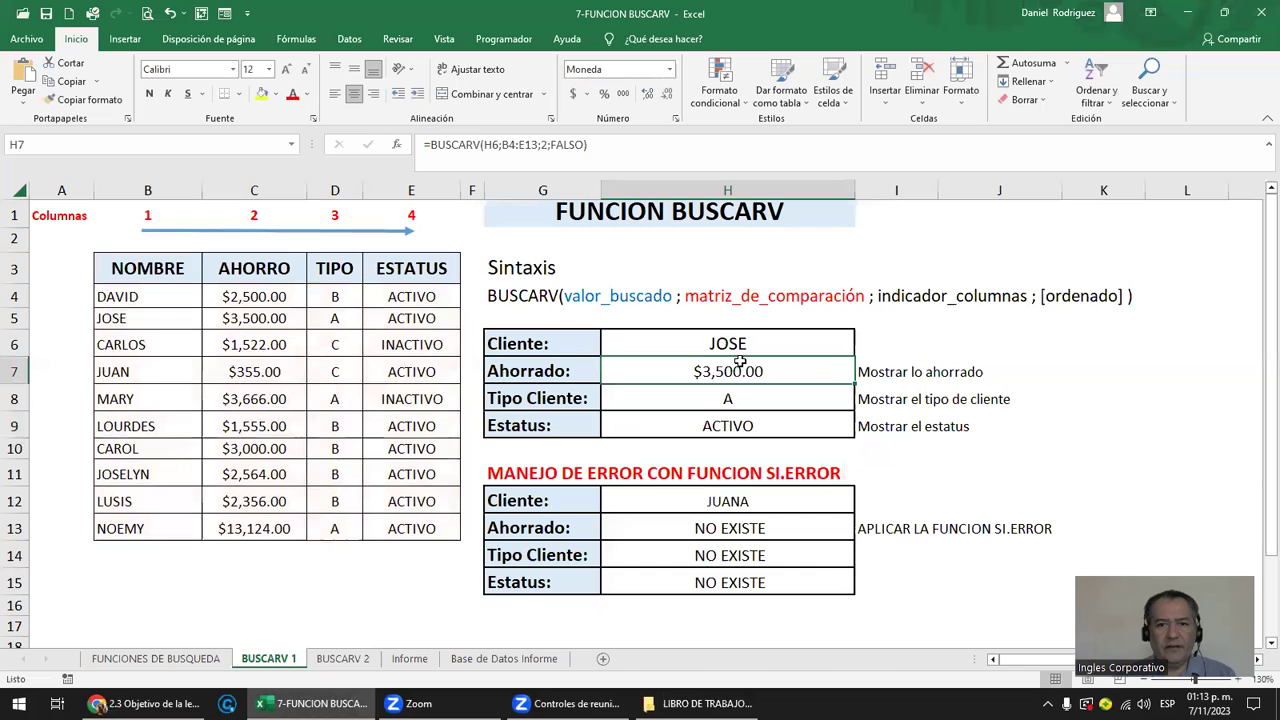
# Set JOSE's savings in C5 to 1000 and his type in D5 to B.
pyautogui.press('Left')
pyautogui.press('Left')
pyautogui.press('Left')
pyautogui.press('Left')
pyautogui.press('Up')
pyautogui.press('Up')
pyautogui.press('Left')
pyautogui.write('1000')
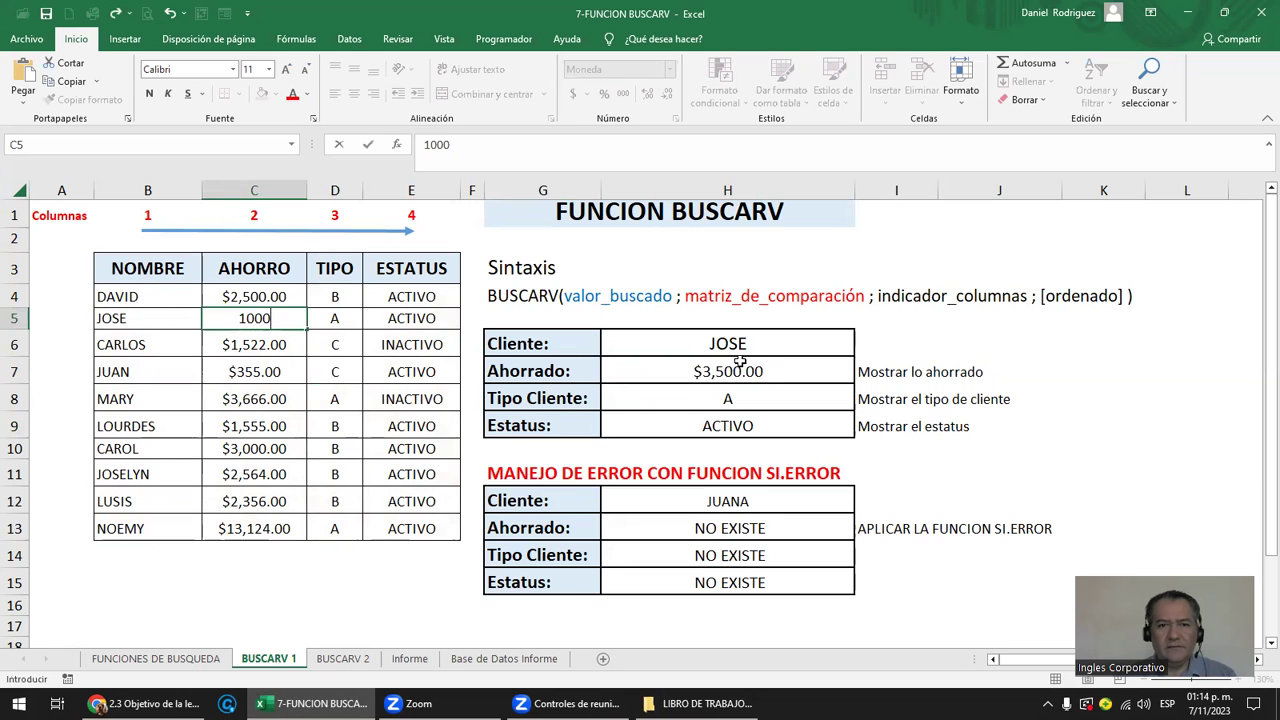
pyautogui.press('Return')
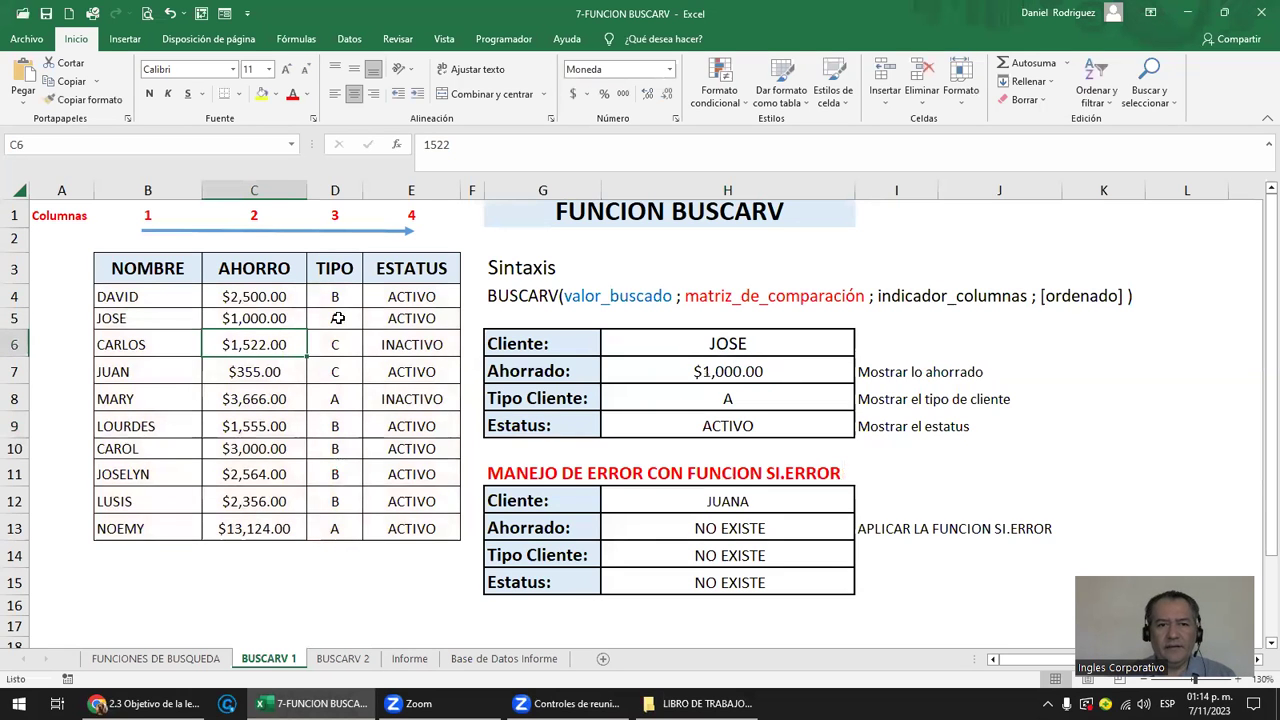
pyautogui.click(338, 318)
pyautogui.write('B')
pyautogui.press('Return')
pyautogui.press('Up')
pyautogui.press('Right')
pyautogui.click(764, 350)
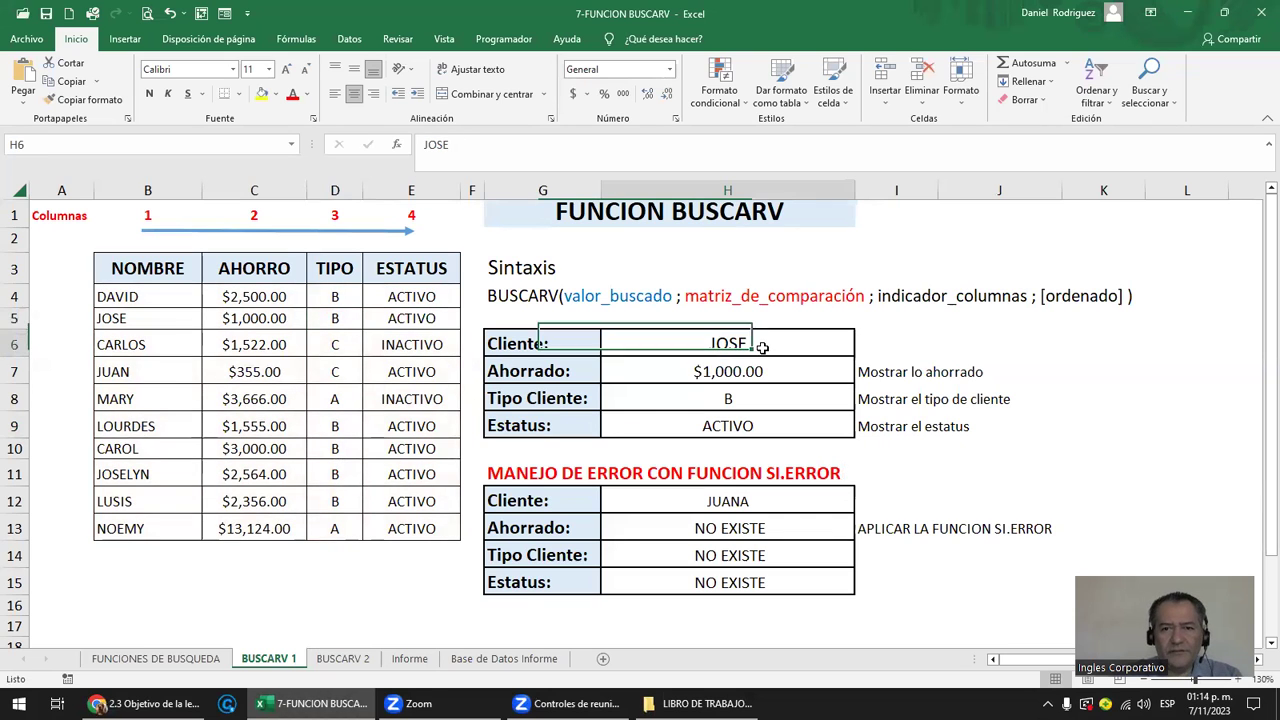
# Highlight the client table, JOSE's name and columns B through E to explain the lookup.
pyautogui.moveTo(167, 299); pyautogui.dragTo(383, 527)
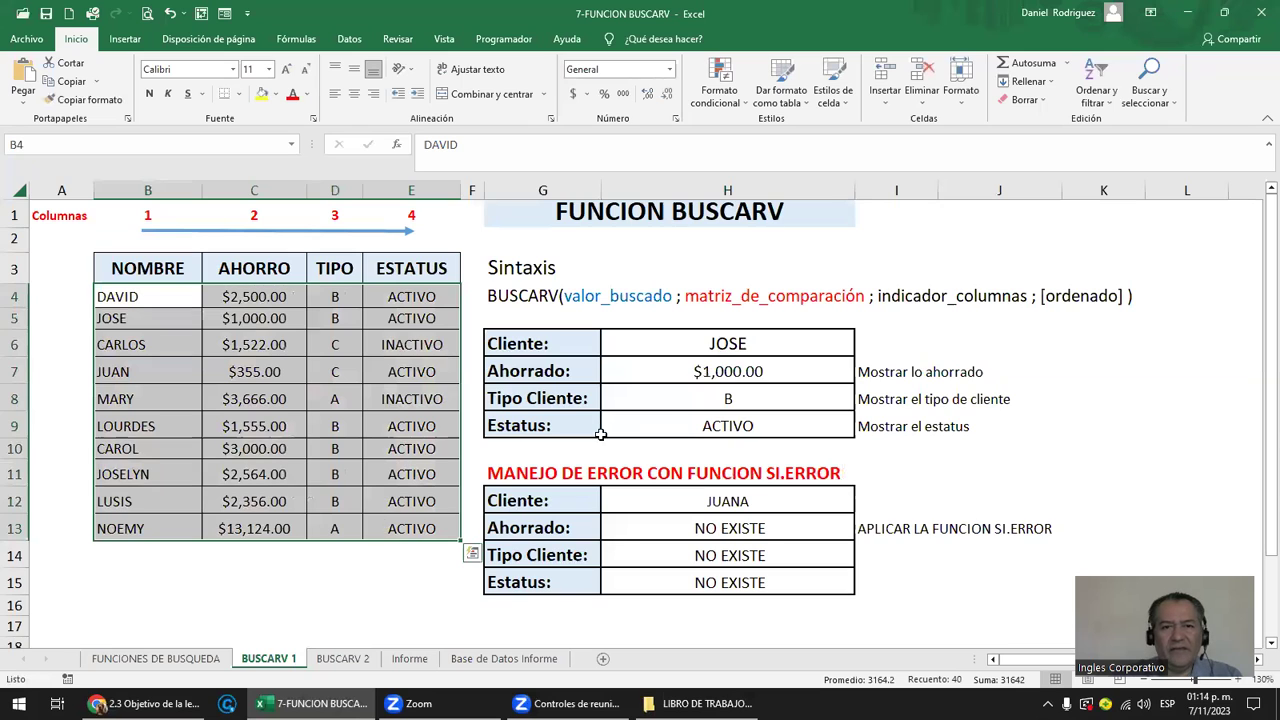
pyautogui.click(727, 345)
pyautogui.click(144, 319)
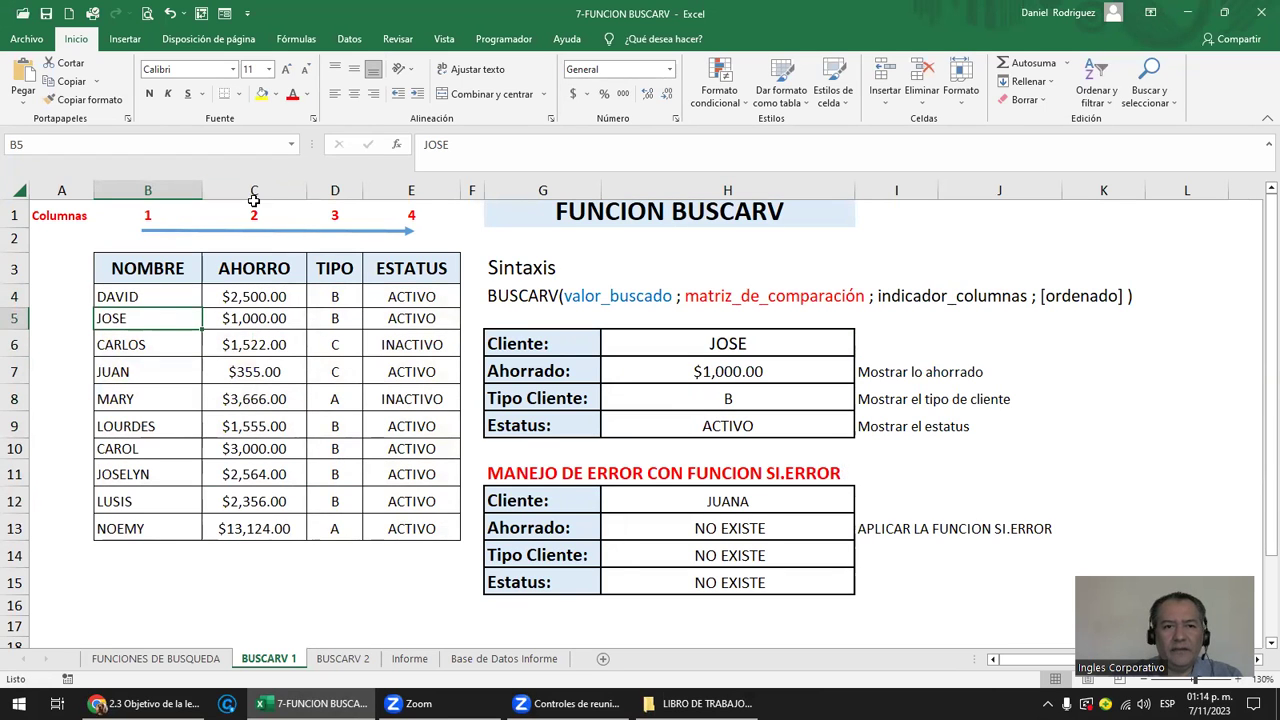
pyautogui.moveTo(253, 190); pyautogui.dragTo(406, 185)
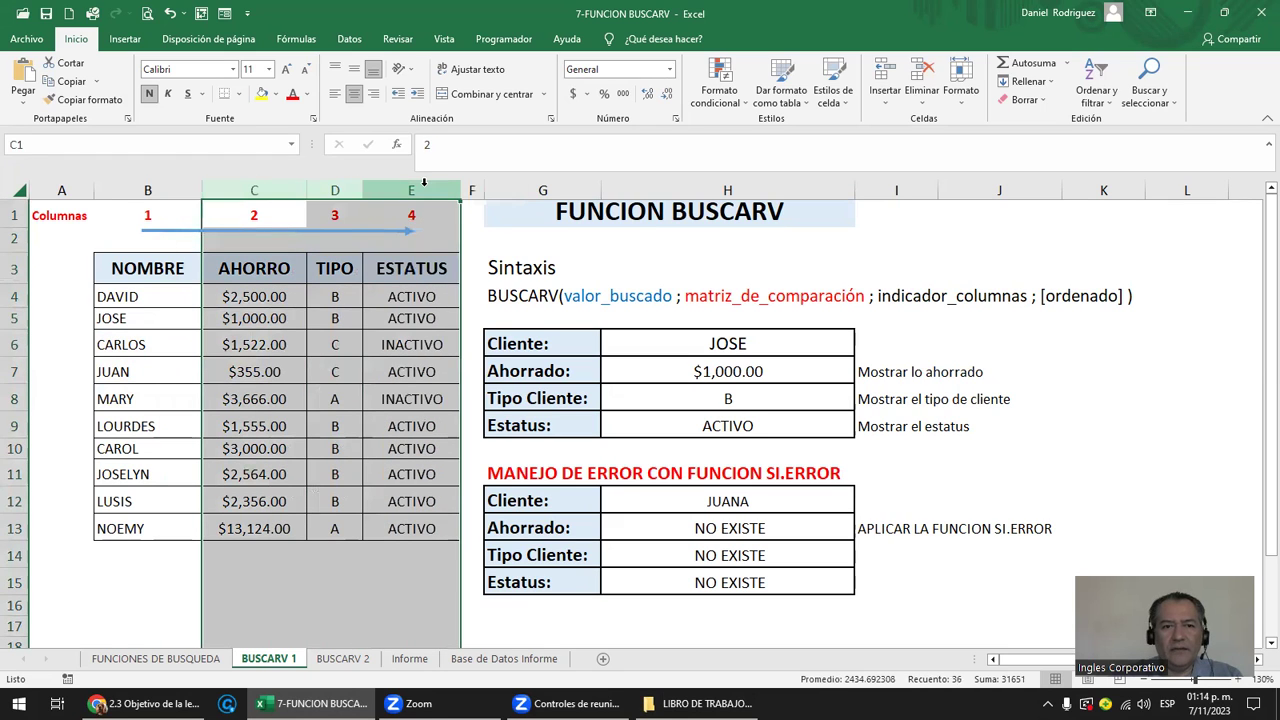
pyautogui.click(152, 315)
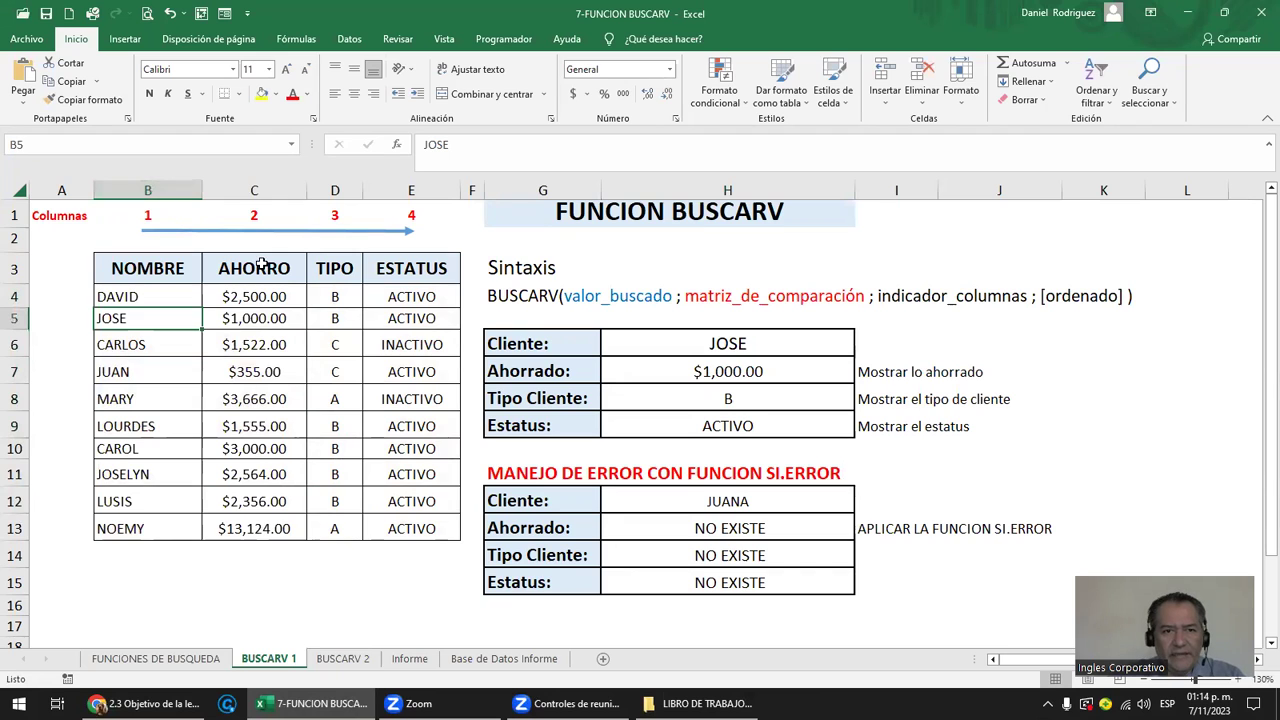
pyautogui.moveTo(257, 193); pyautogui.dragTo(384, 197)
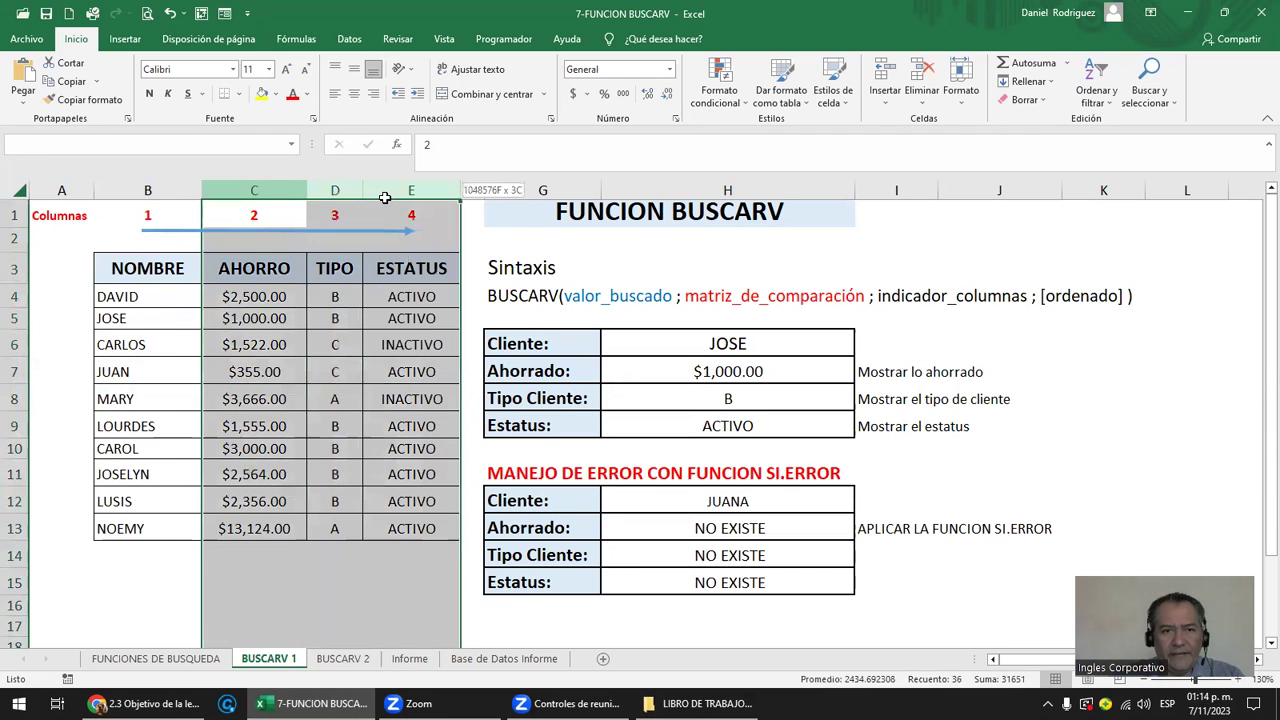
pyautogui.click(145, 190)
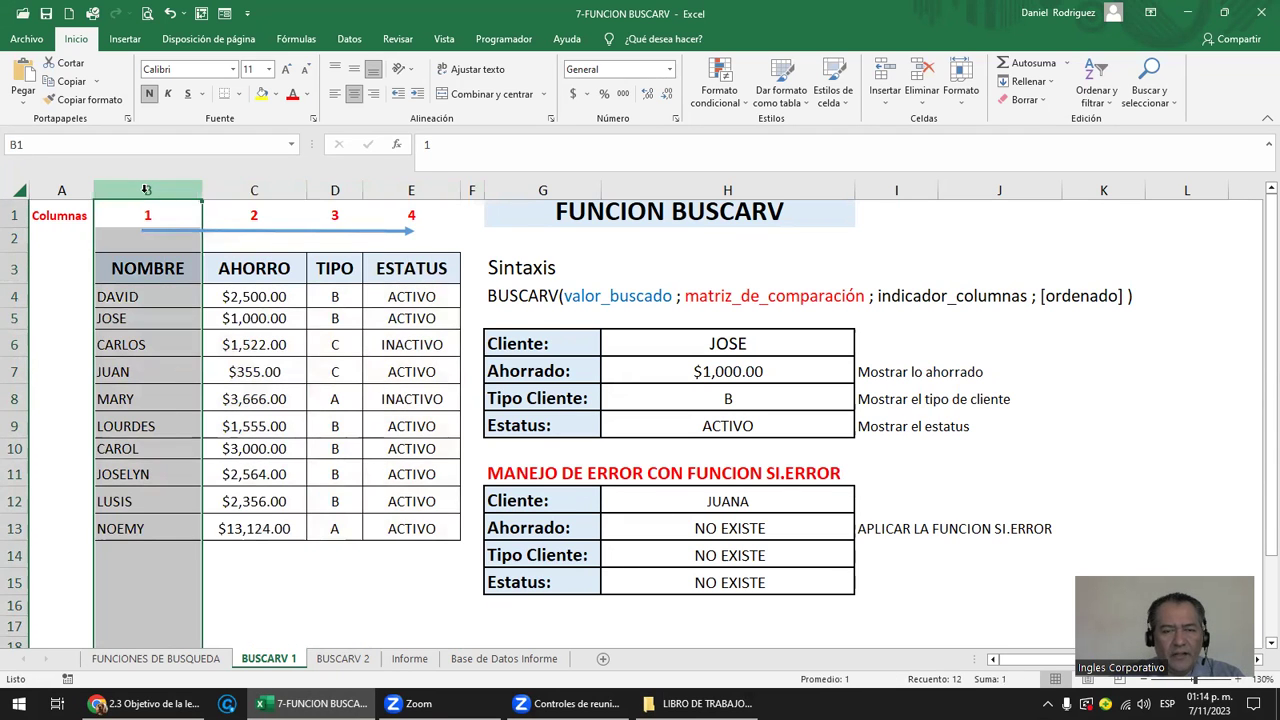
# Select the TIPO column D and bring up its context menu.
pyautogui.click(152, 270)
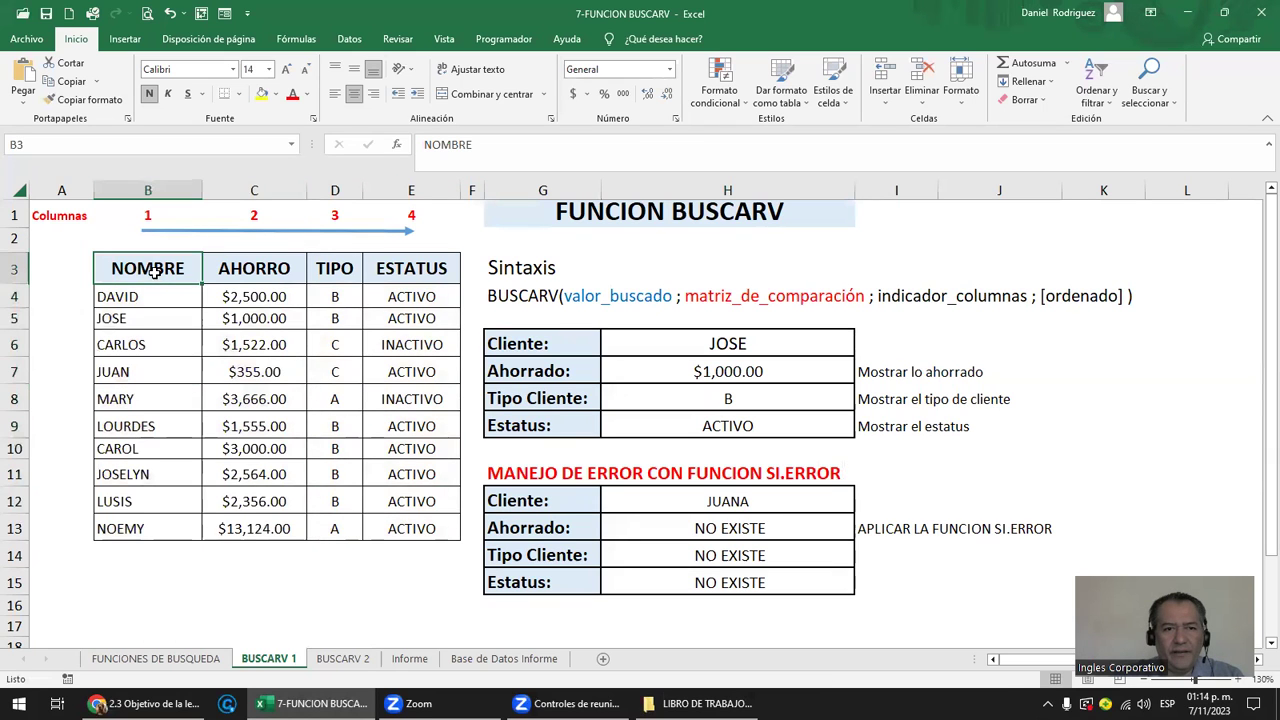
pyautogui.click(322, 267)
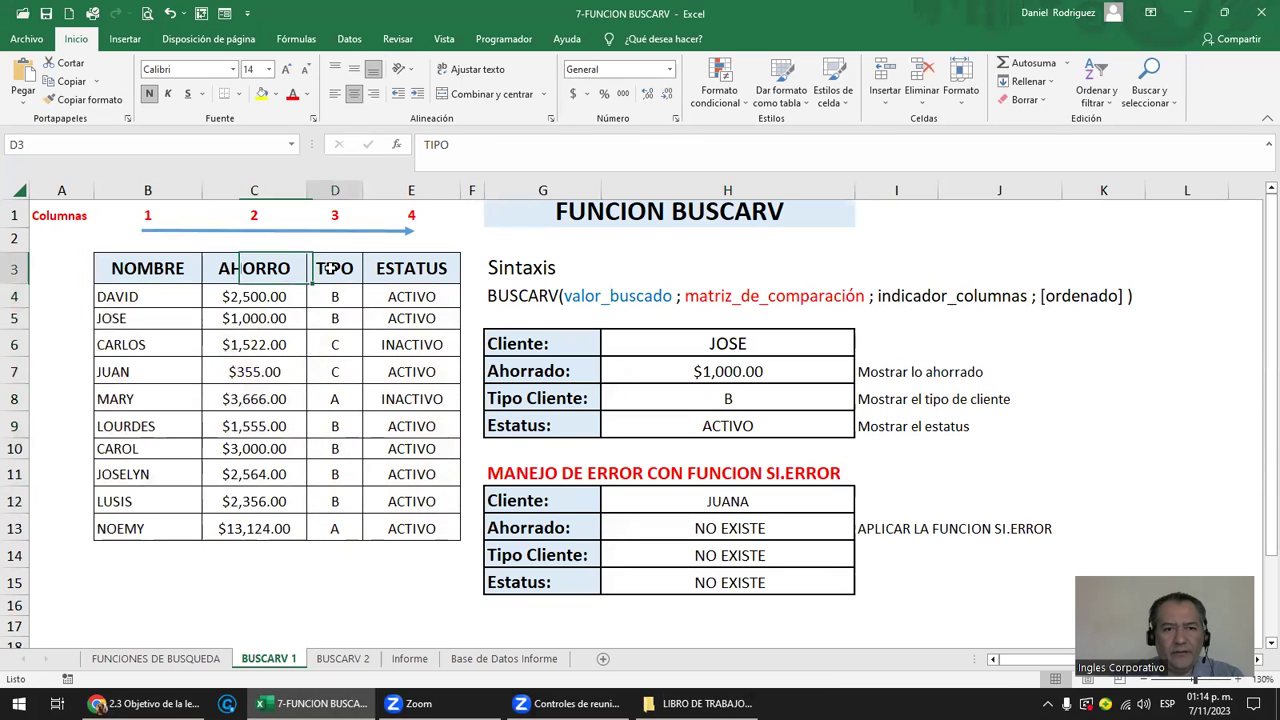
pyautogui.click(331, 191)
pyautogui.rightClick(331, 191)
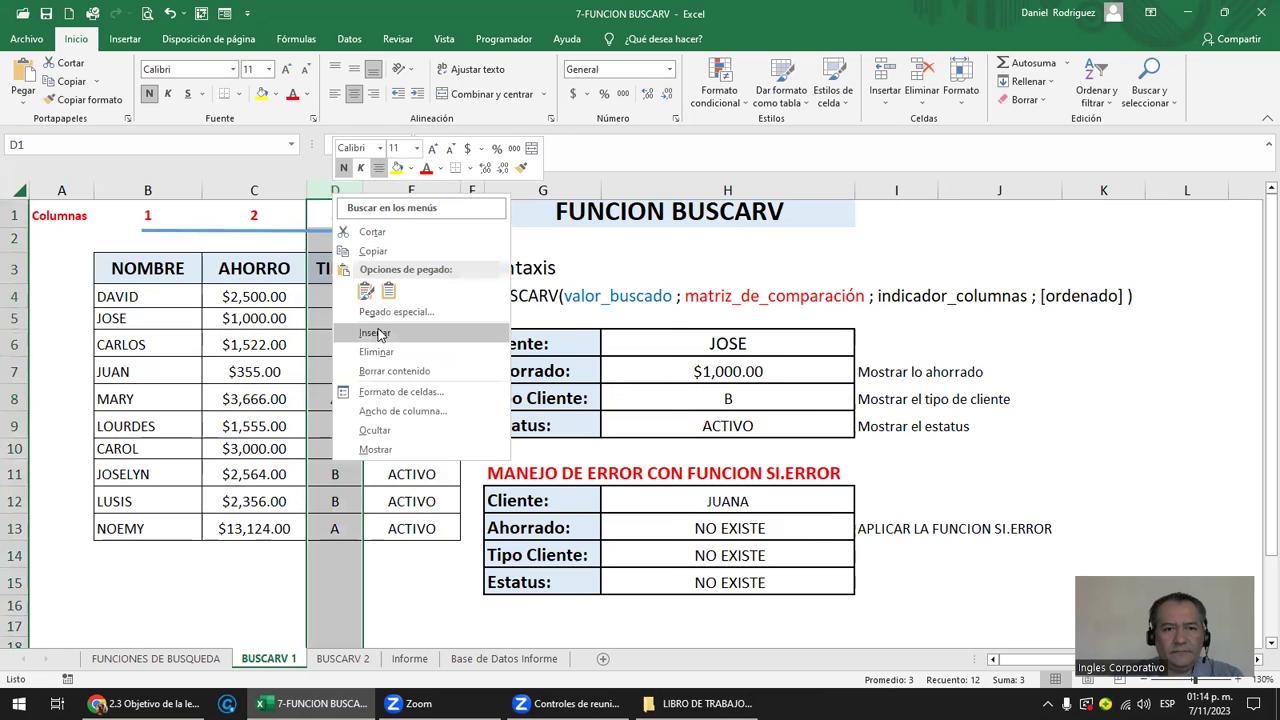
# Insert a column before TIPO and move the NOMBRE list B3:B13 into column D.
pyautogui.click(365, 334)
pyautogui.moveTo(150, 272); pyautogui.dragTo(162, 533)
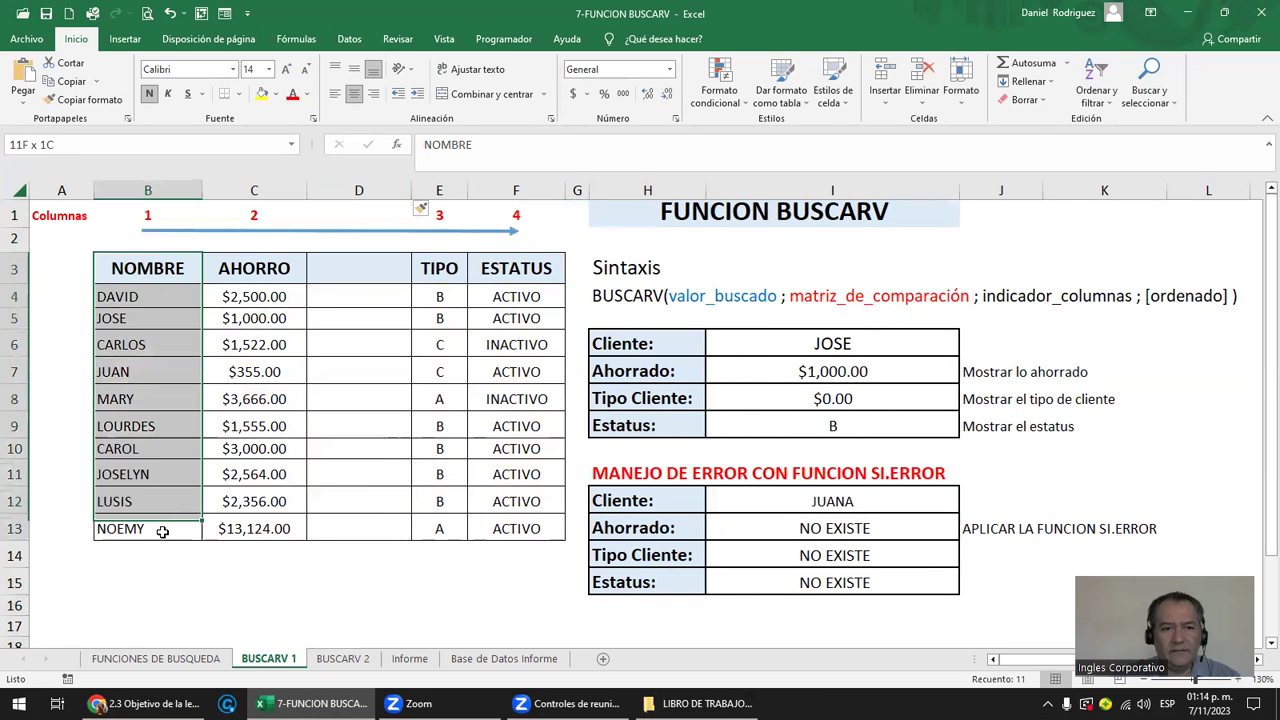
pyautogui.hotkey('ctrl', 'x')
pyautogui.press('Right')
pyautogui.press('Right')
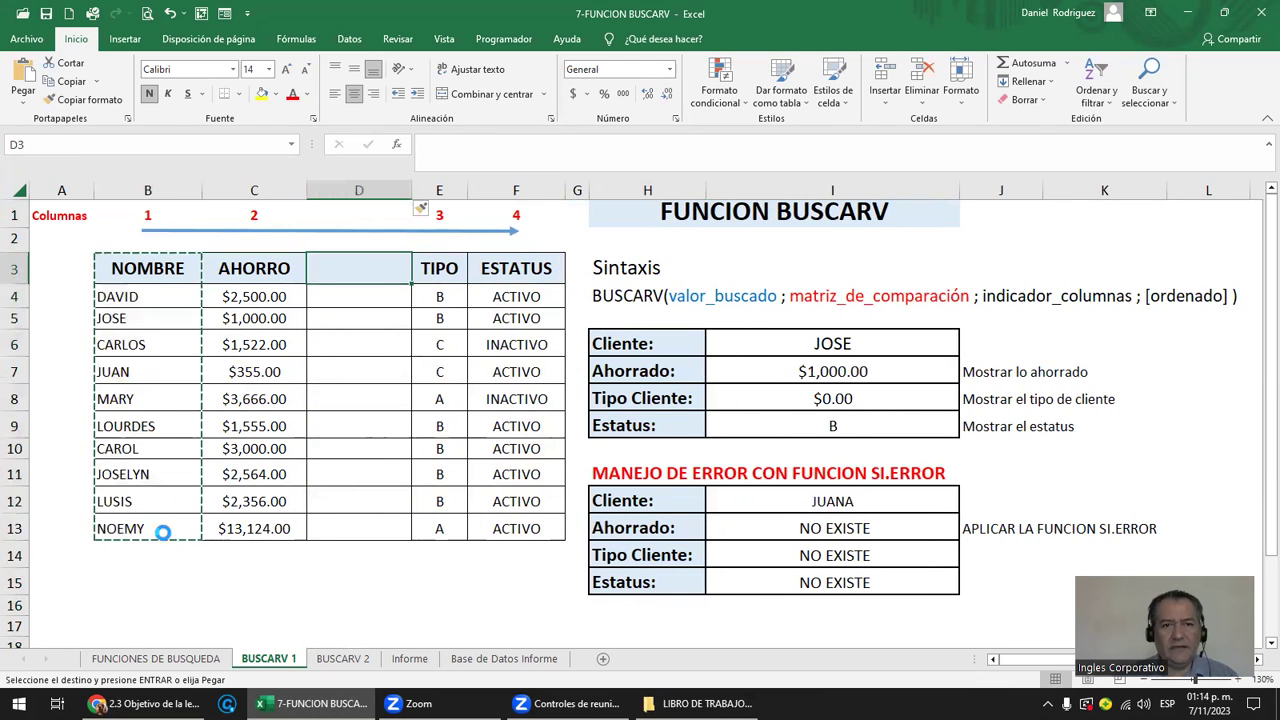
pyautogui.hotkey('ctrl', 'v')
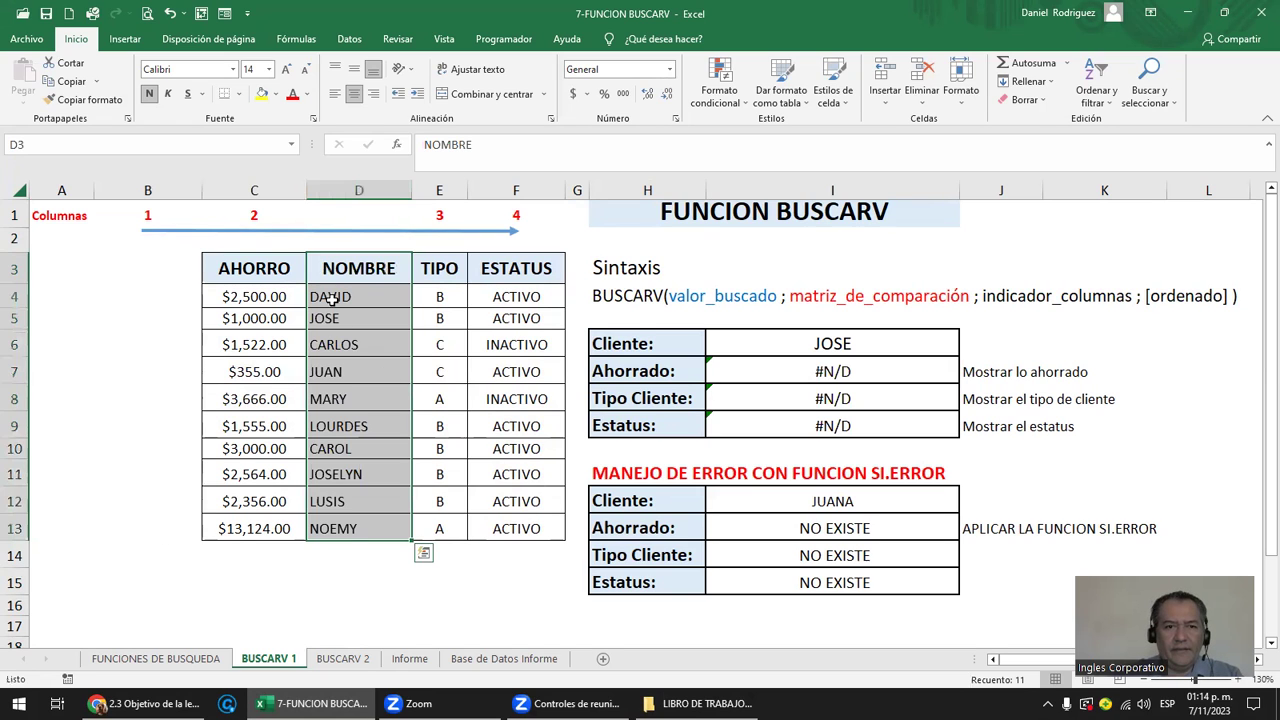
# Review the client cell I6 and the I7:I9 lookup formulas against the rearranged columns.
pyautogui.click(330, 298)
pyautogui.doubleClick(820, 344)
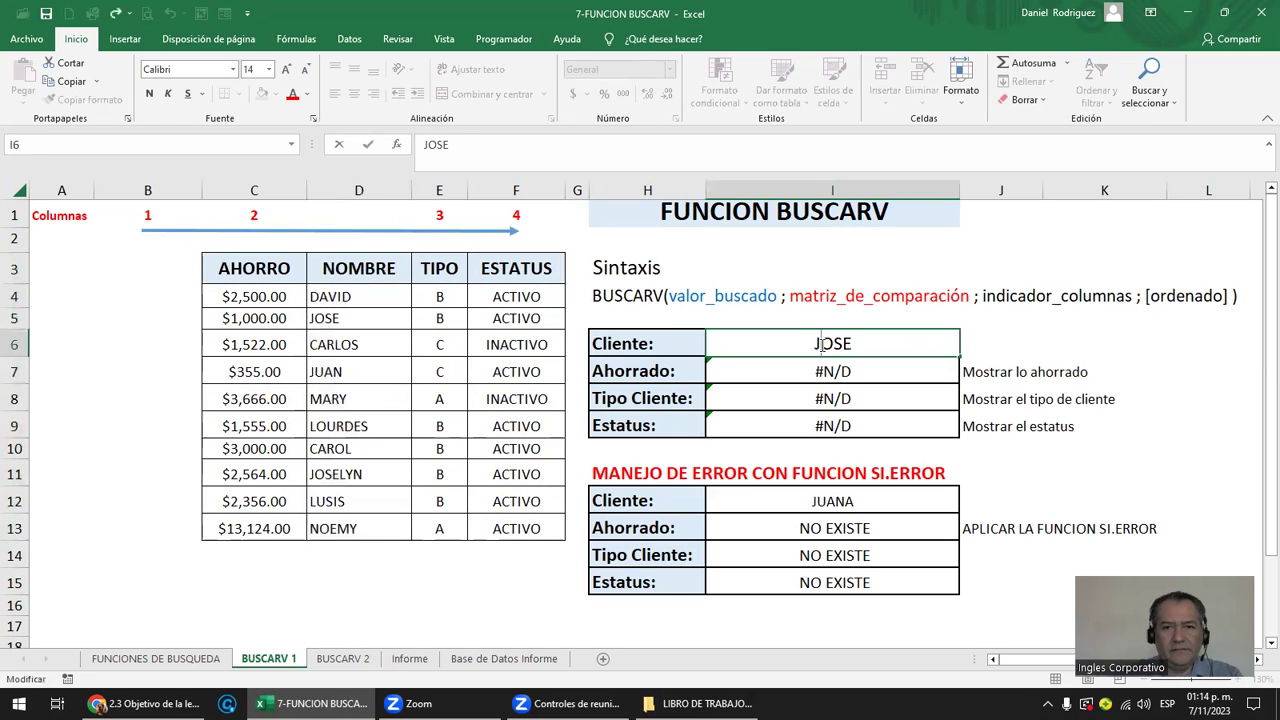
pyautogui.press('Escape')
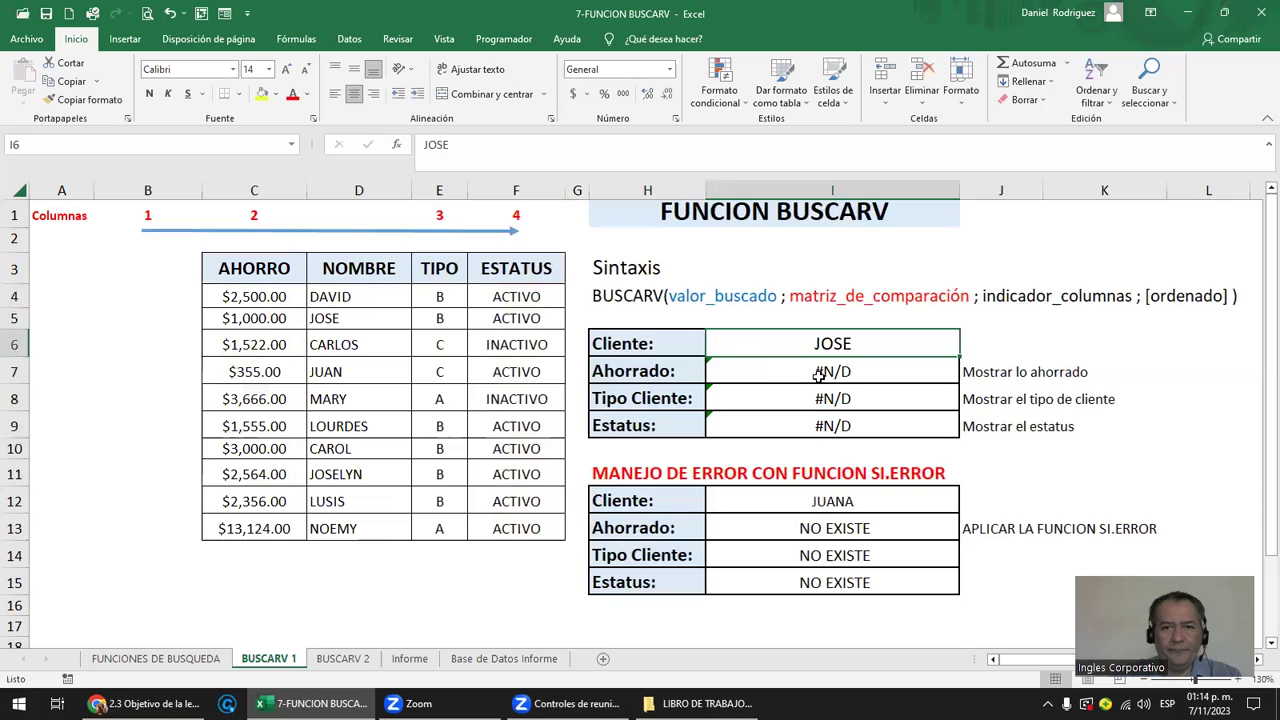
pyautogui.click(818, 375)
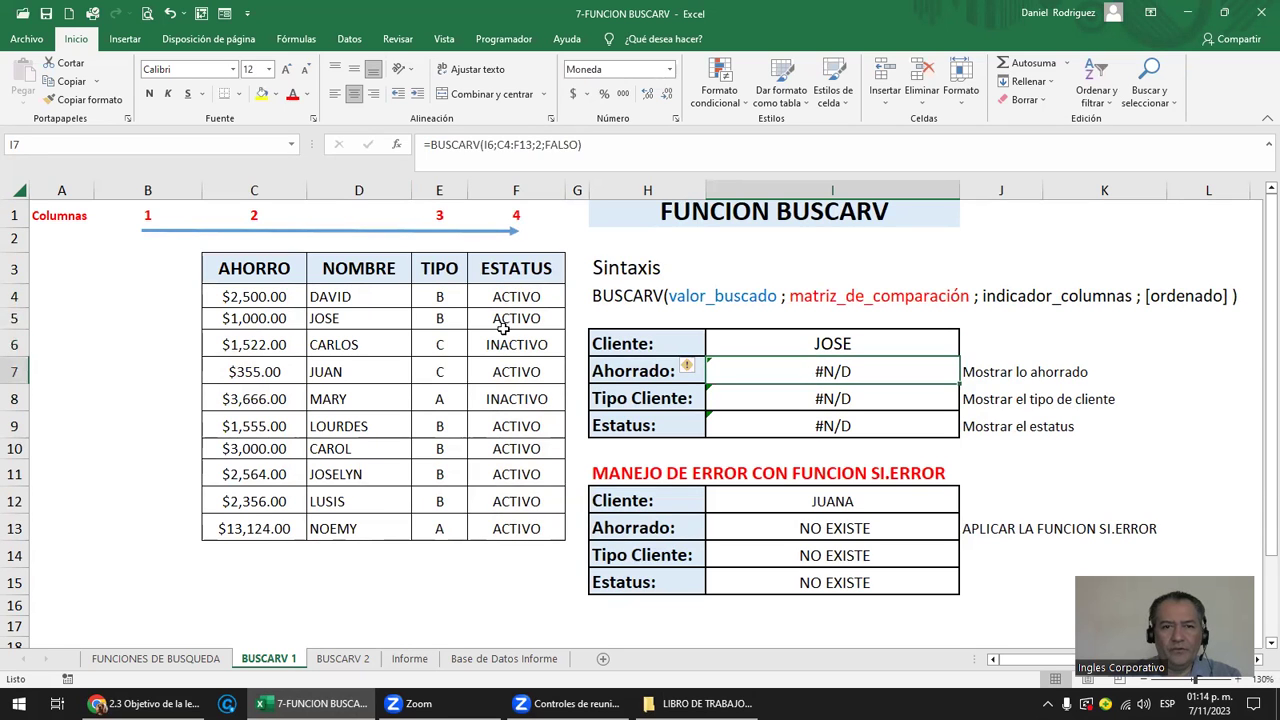
pyautogui.click(435, 190)
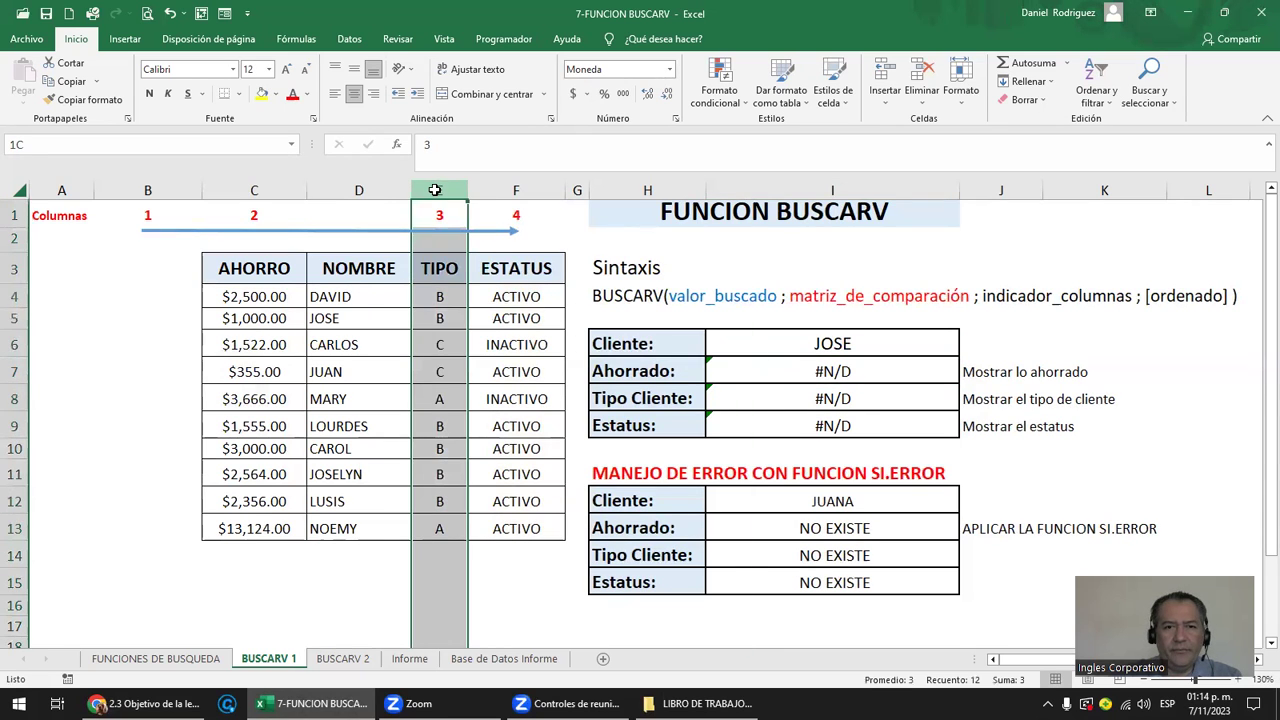
pyautogui.moveTo(436, 189); pyautogui.dragTo(511, 189)
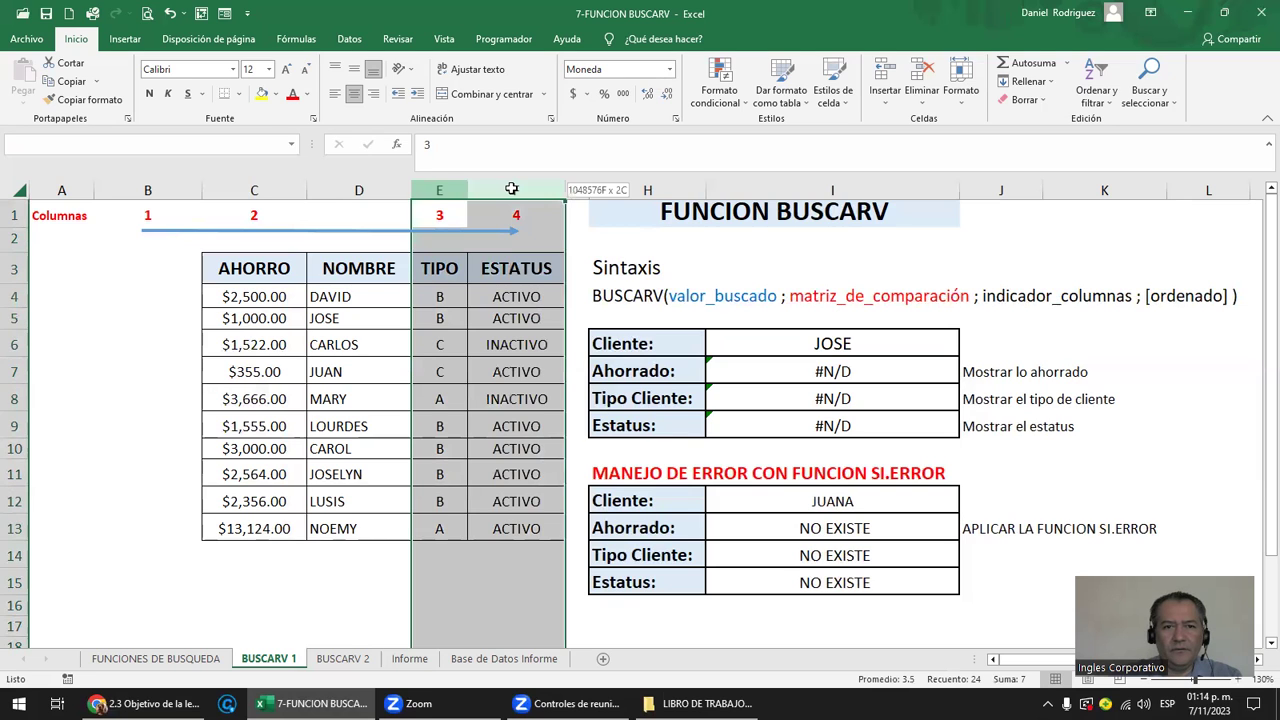
pyautogui.click(256, 190)
pyautogui.click(785, 353)
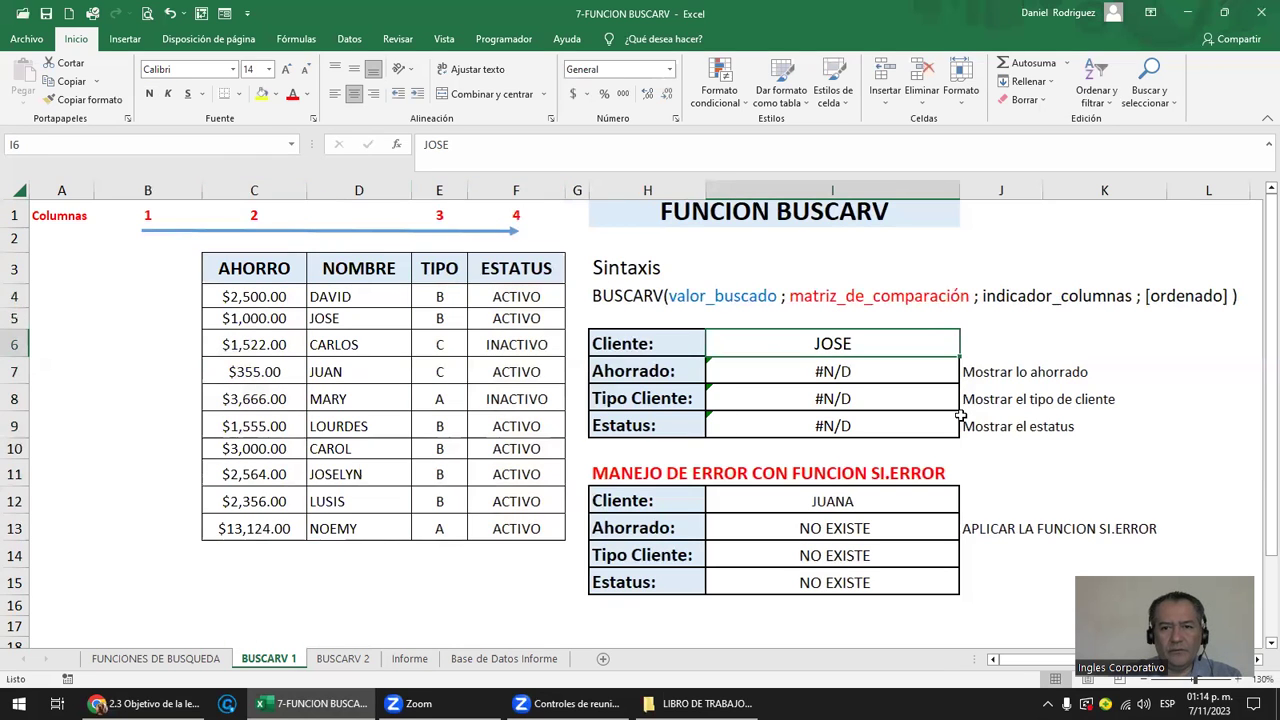
pyautogui.click(871, 376)
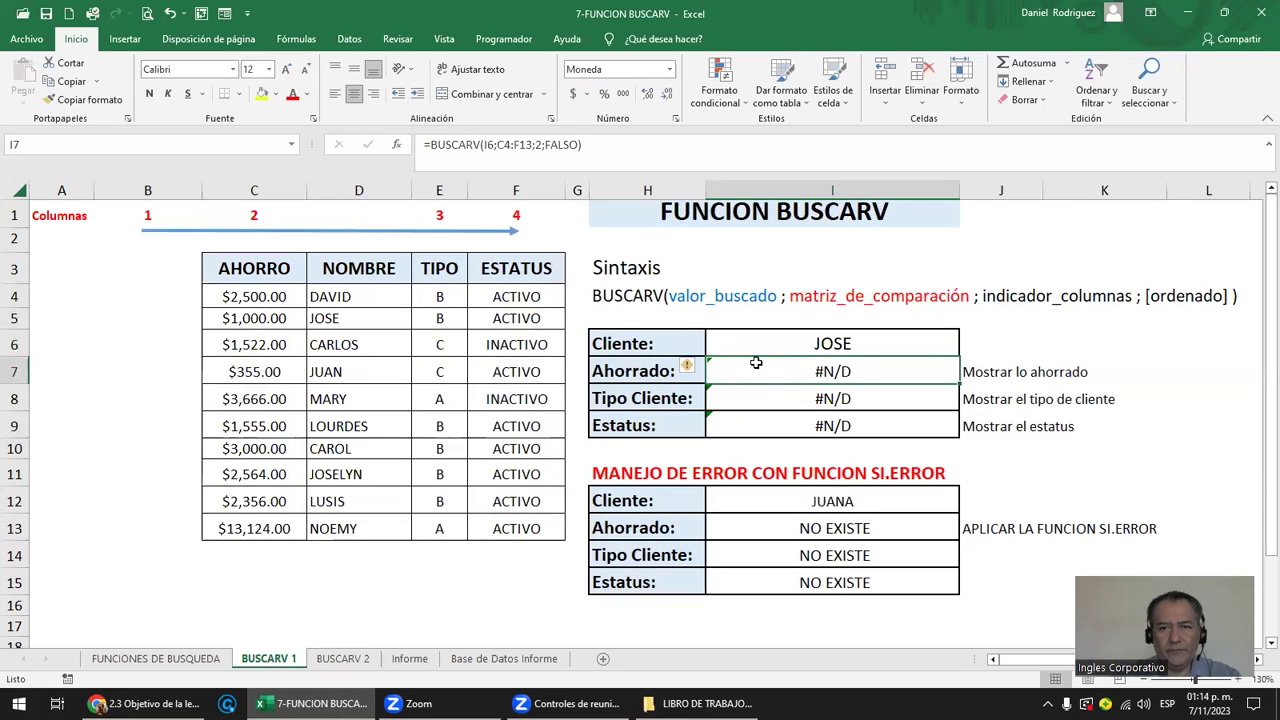
pyautogui.hotkey('shift', 'Down')
pyautogui.hotkey('shift', 'Down')
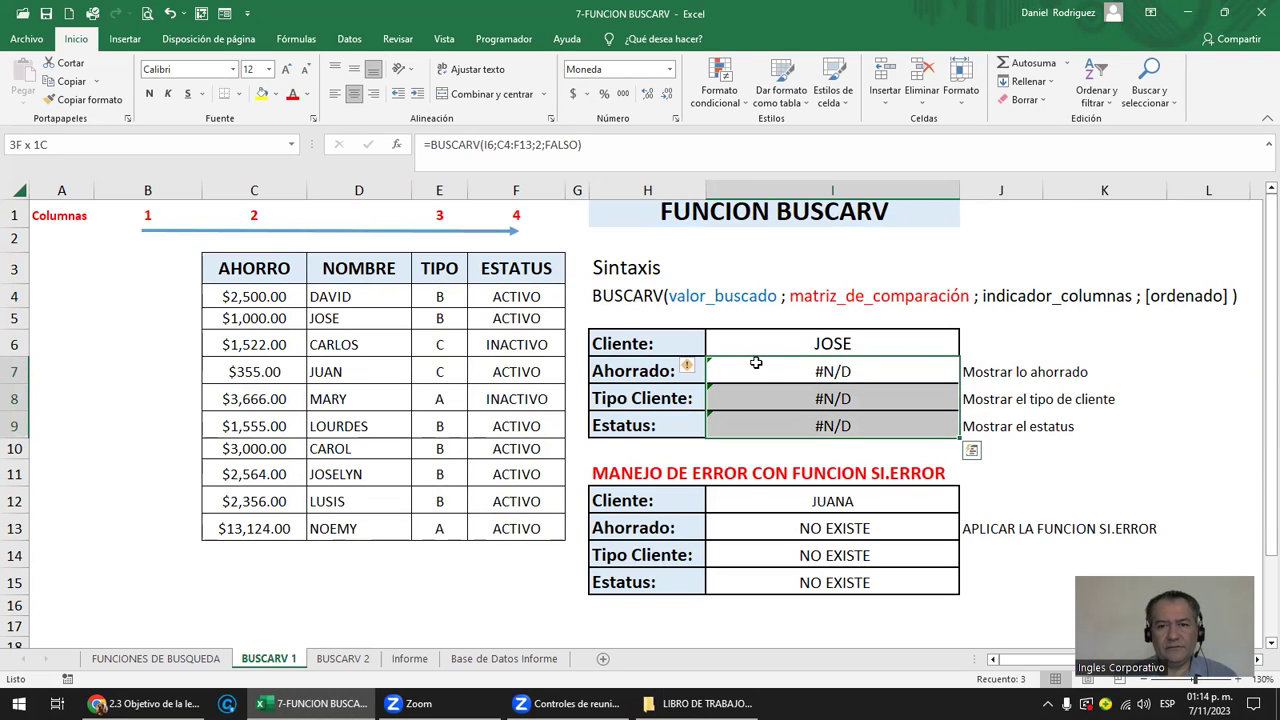
pyautogui.click(756, 363)
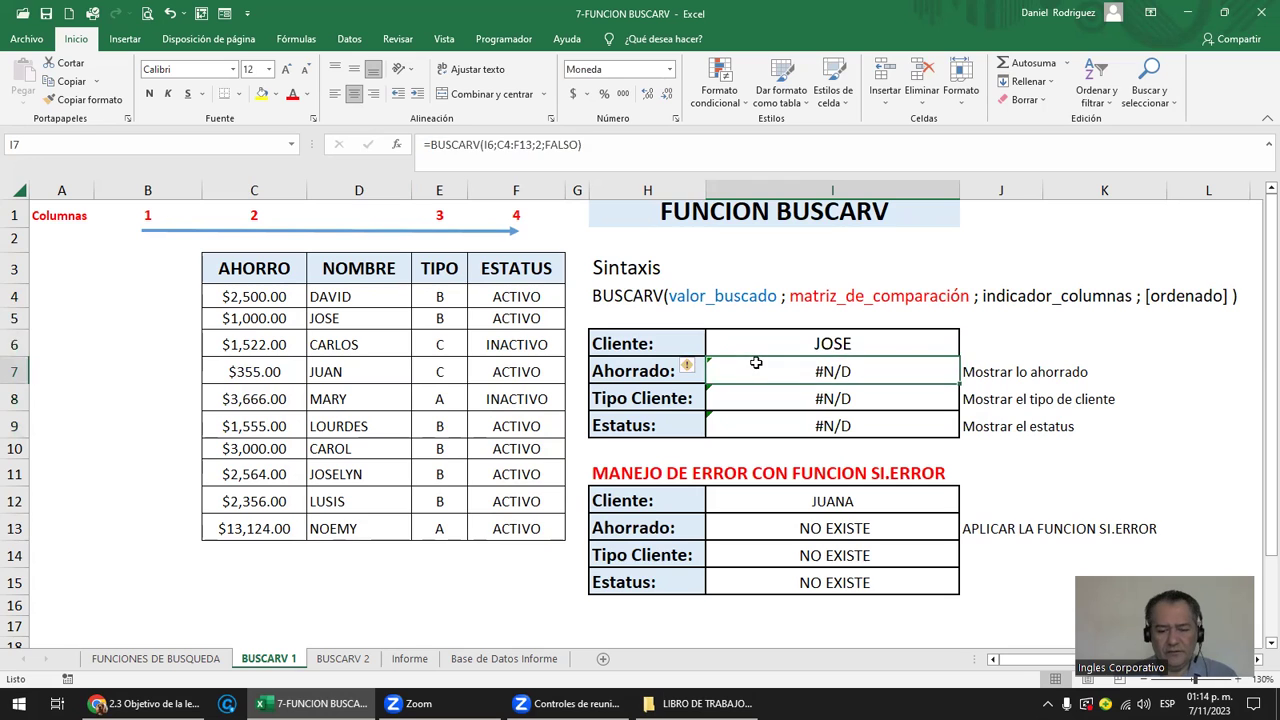
# Enter =BUSCARV(I6;C4:F13;1;FALSO) as the Ahorrado formula in I7.
pyautogui.write('=BUSCA')
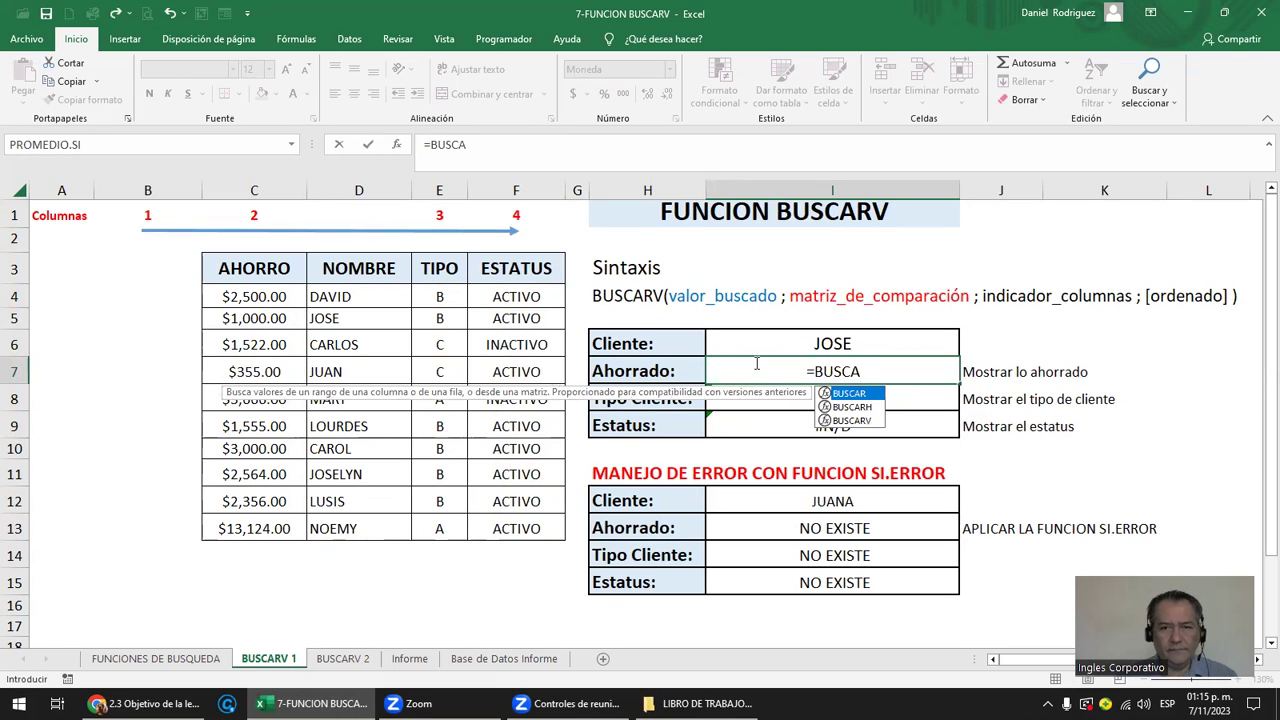
pyautogui.press('Down')
pyautogui.press('Down')
pyautogui.press('Tab')
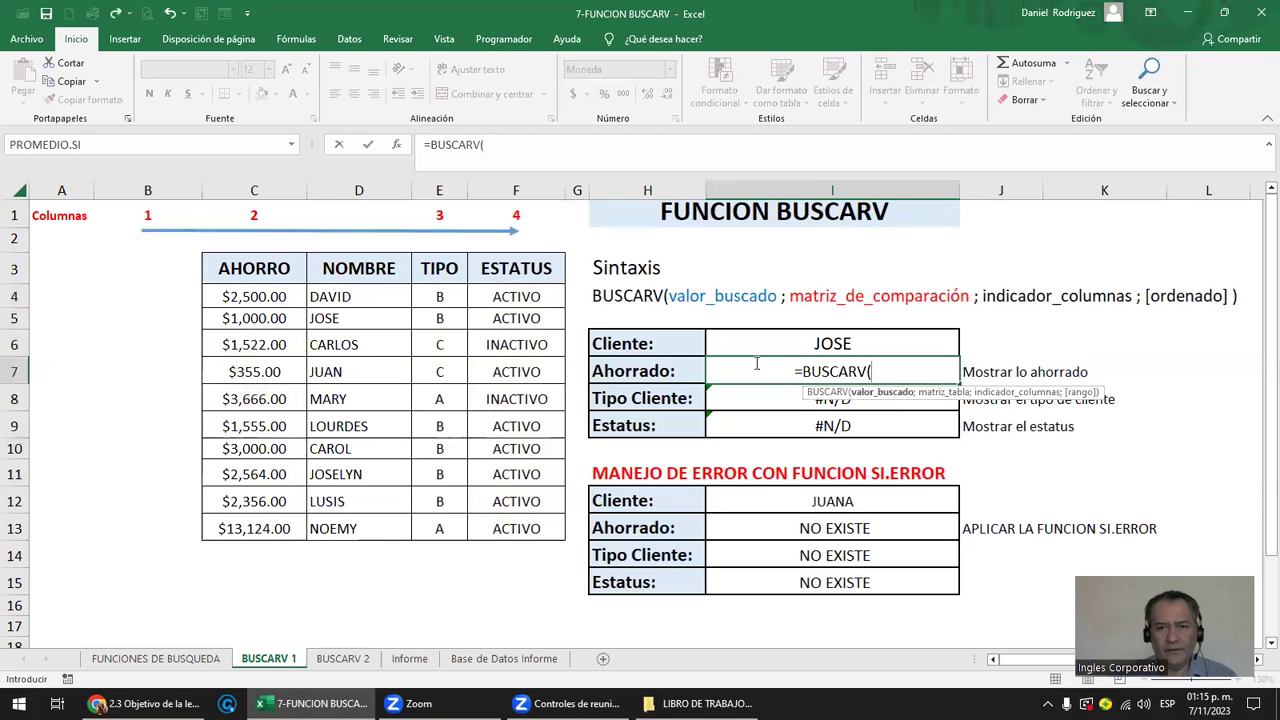
pyautogui.click(871, 347)
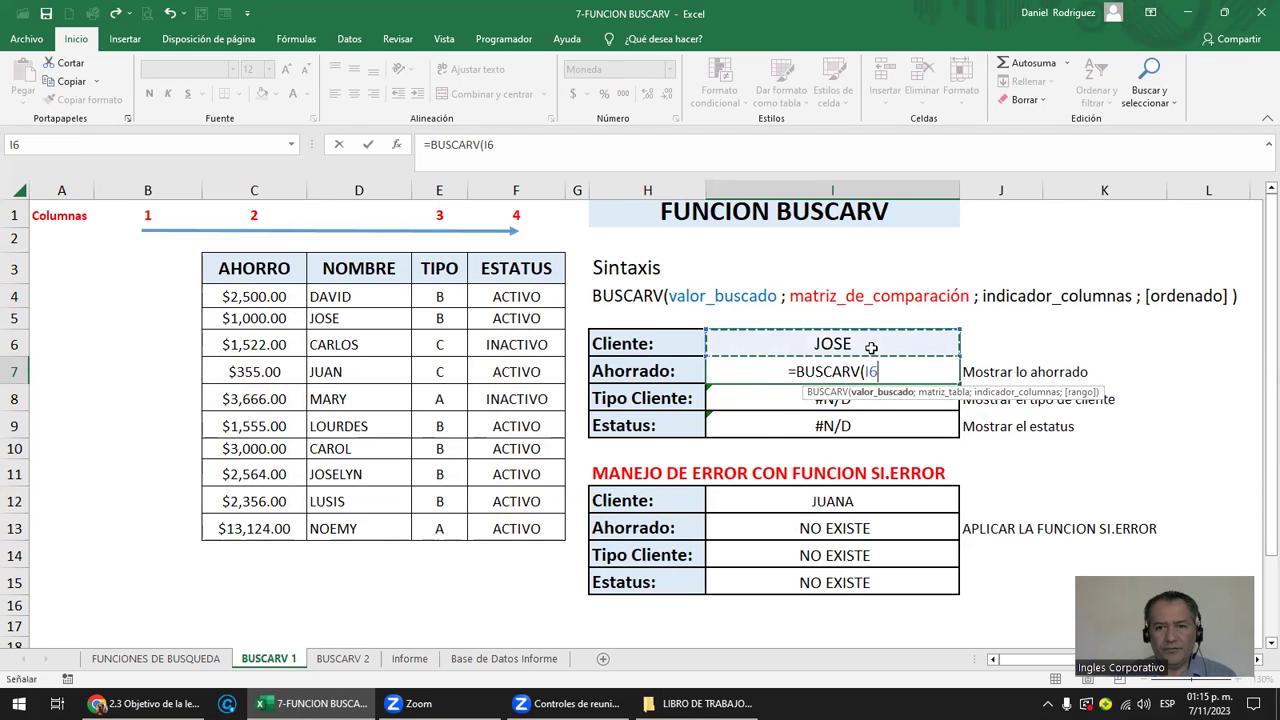
pyautogui.write(';')
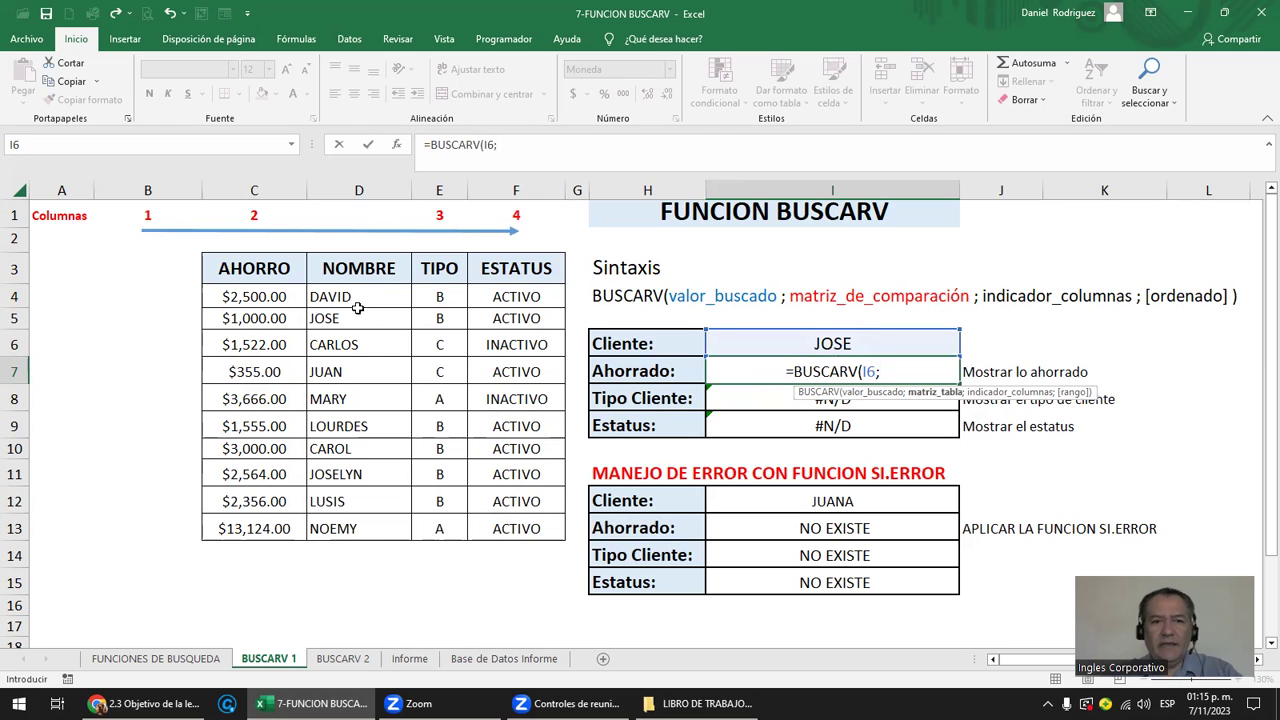
pyautogui.moveTo(270, 291); pyautogui.dragTo(531, 528)
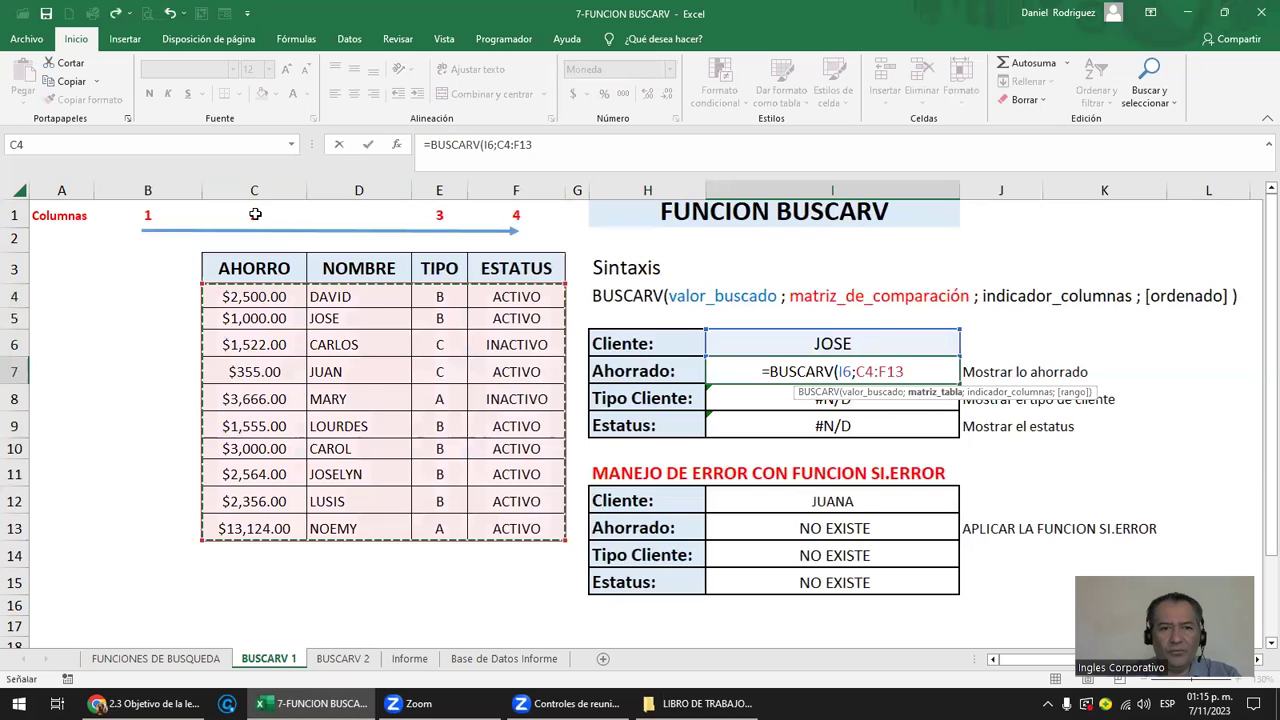
pyautogui.click(909, 371)
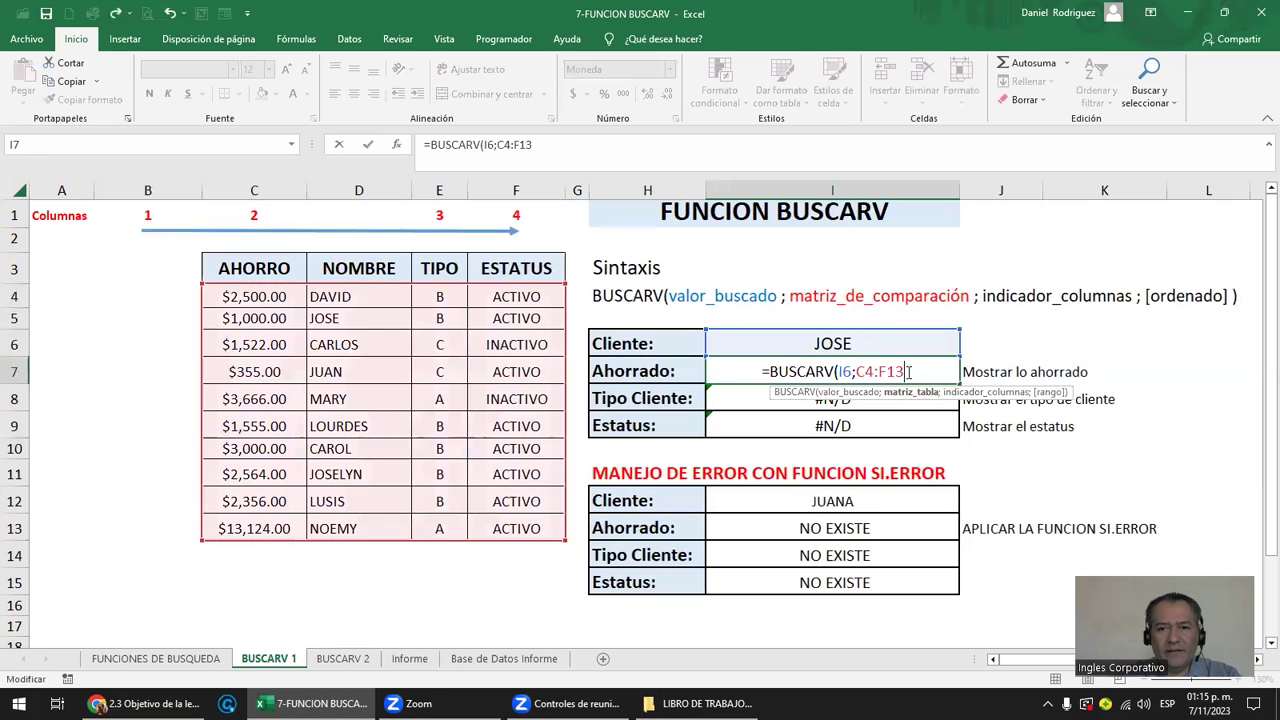
pyautogui.write(';')
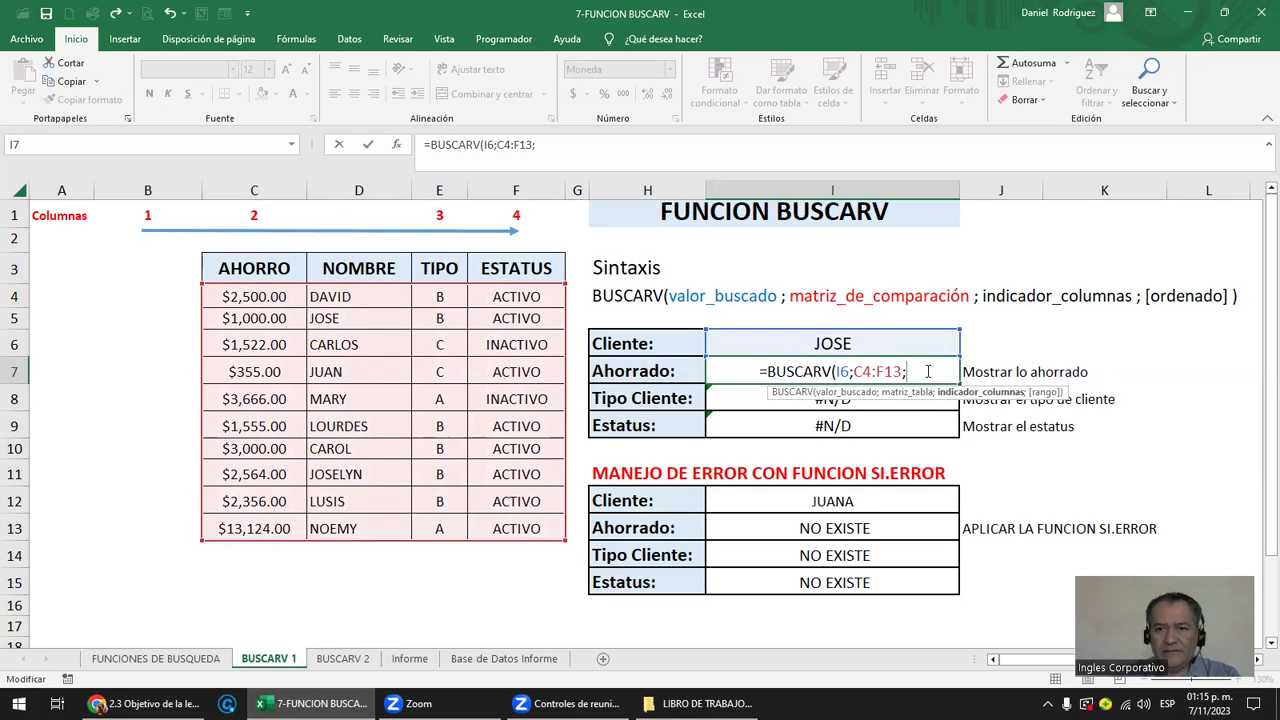
pyautogui.write('1')
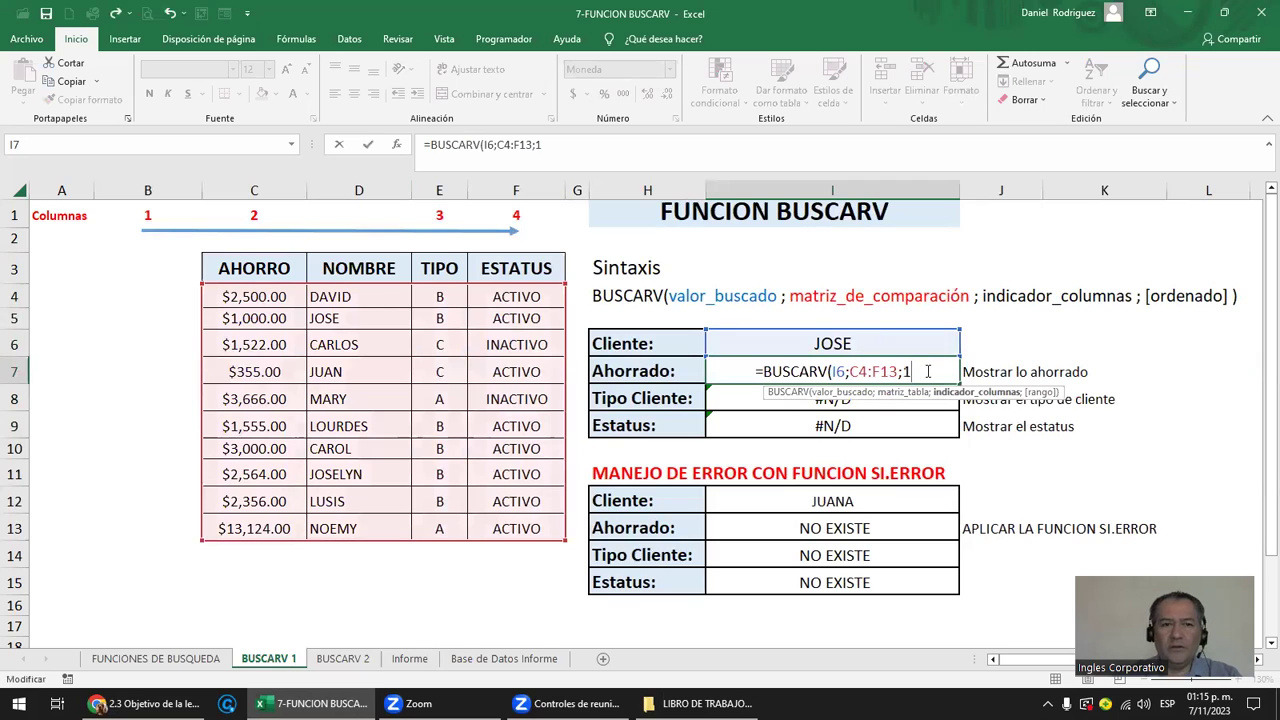
pyautogui.write(';')
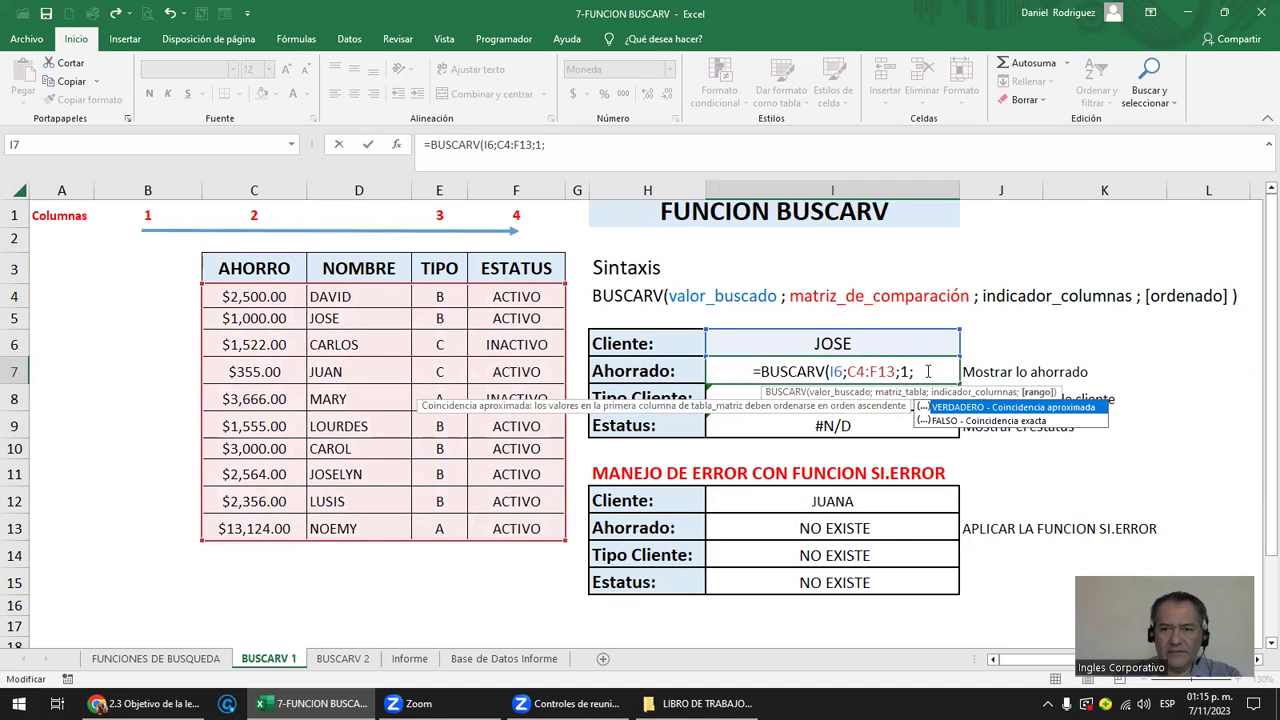
pyautogui.press('Down')
pyautogui.press('Tab')
pyautogui.write(')')
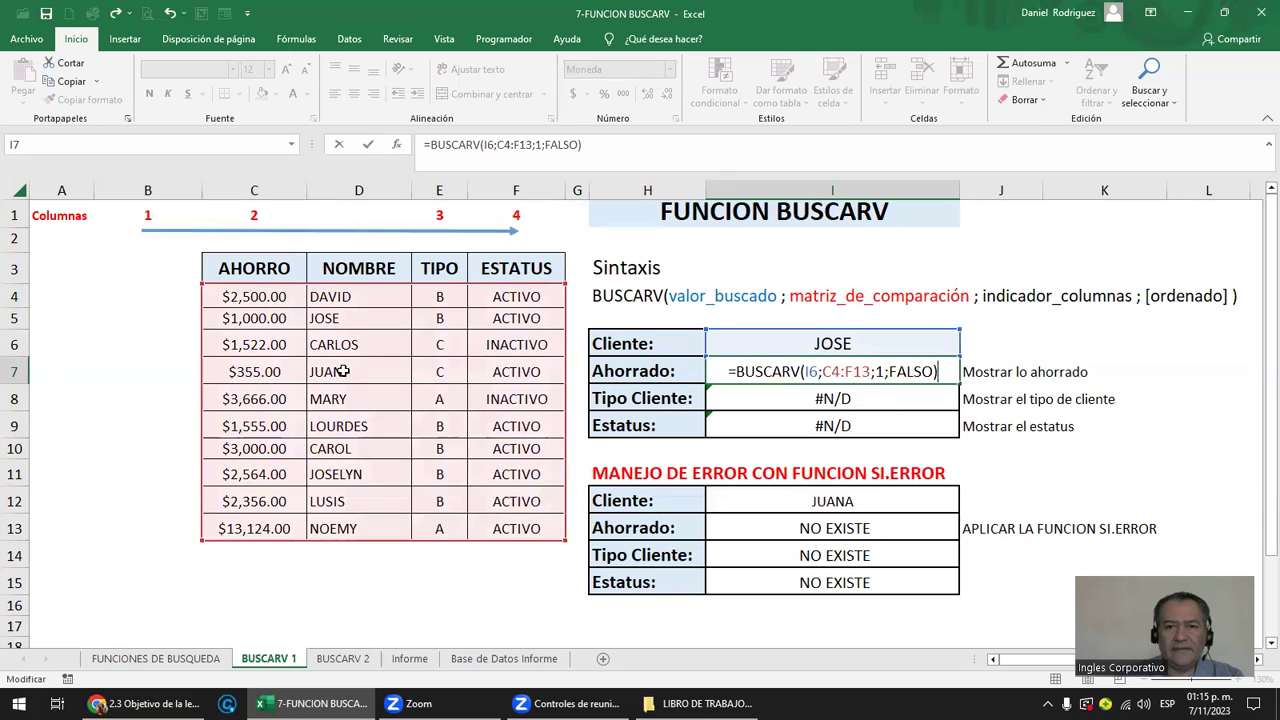
pyautogui.press('Return')
pyautogui.press('Up')
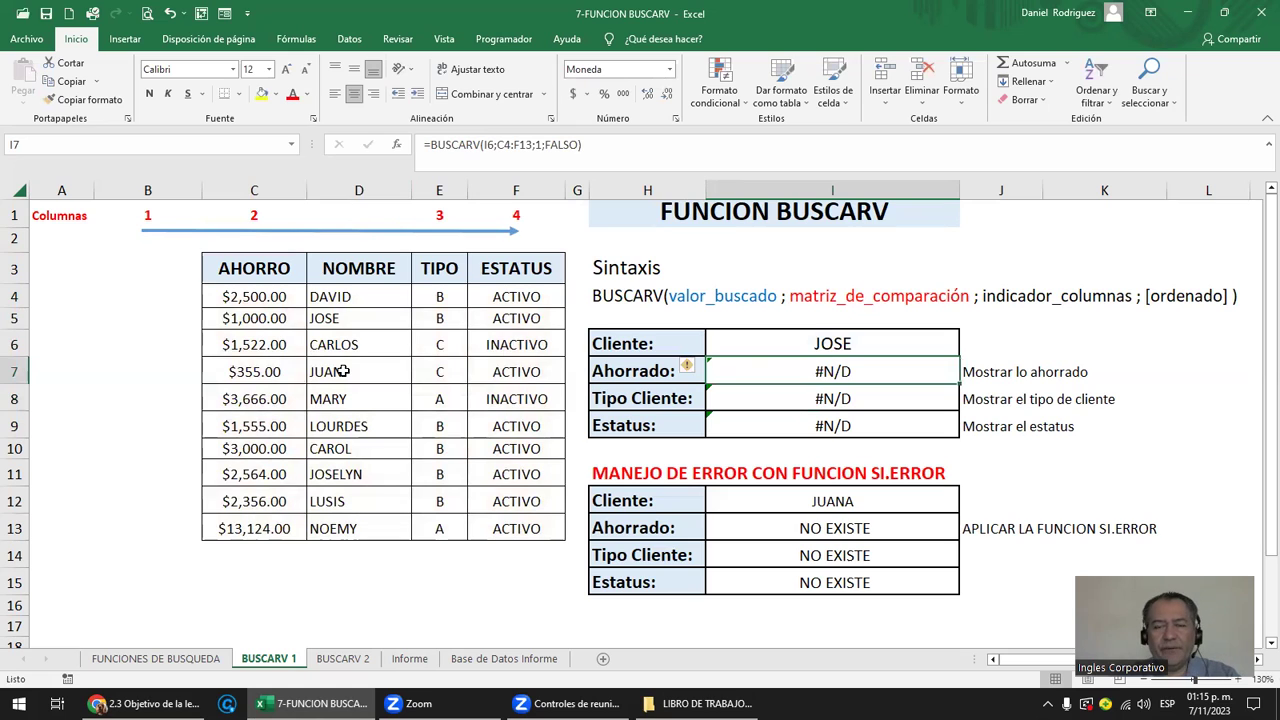
pyautogui.doubleClick(820, 400)
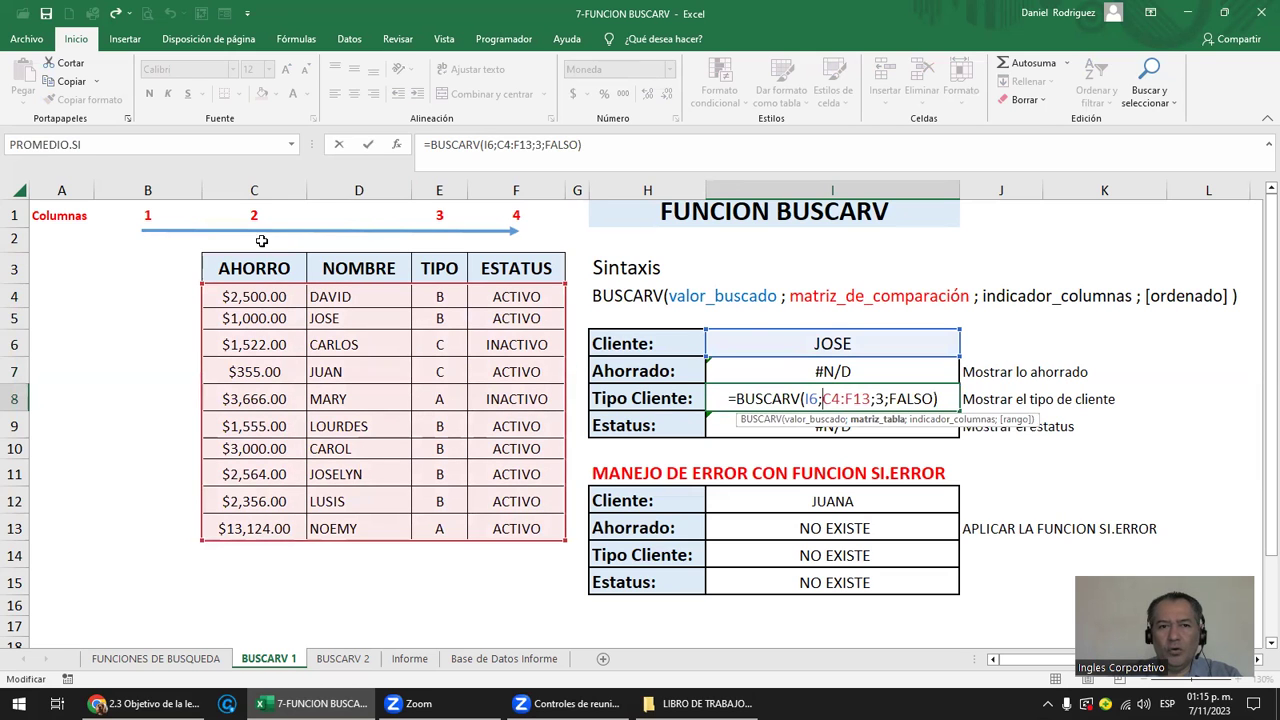
pyautogui.click(259, 190)
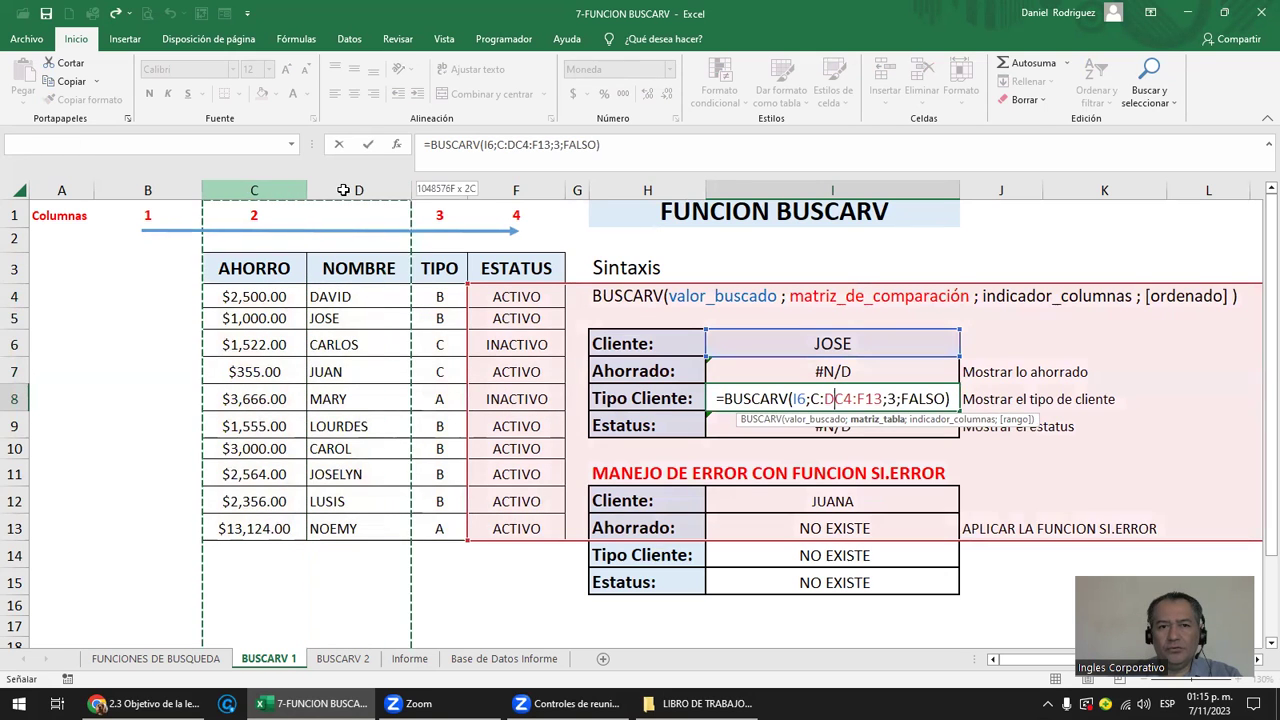
pyautogui.moveTo(259, 190); pyautogui.dragTo(432, 190)
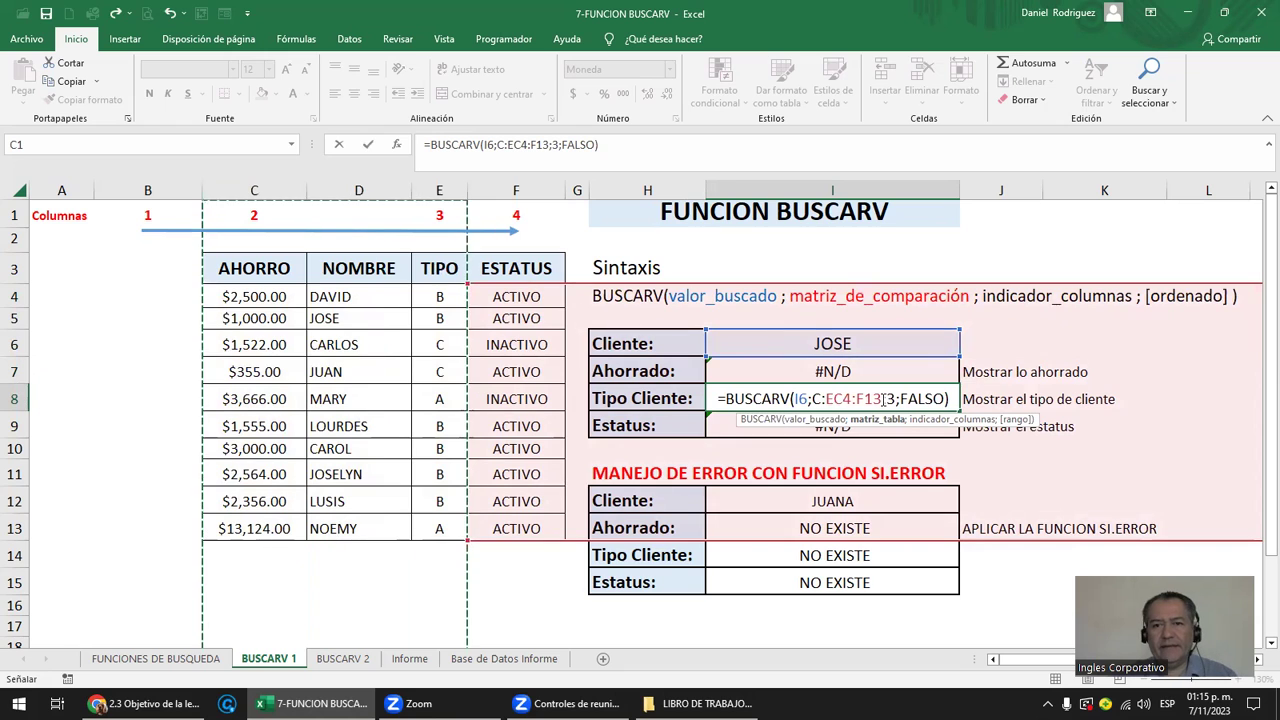
pyautogui.click(882, 399)
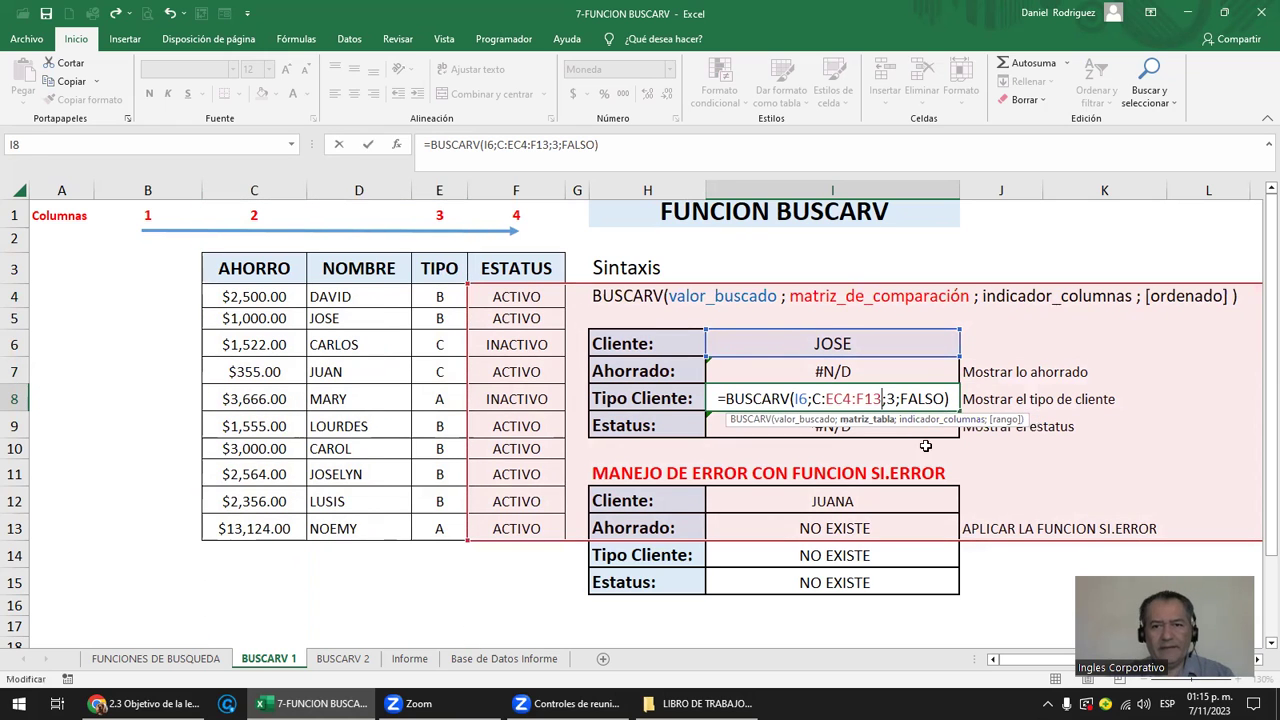
pyautogui.press('Escape')
pyautogui.doubleClick(820, 399)
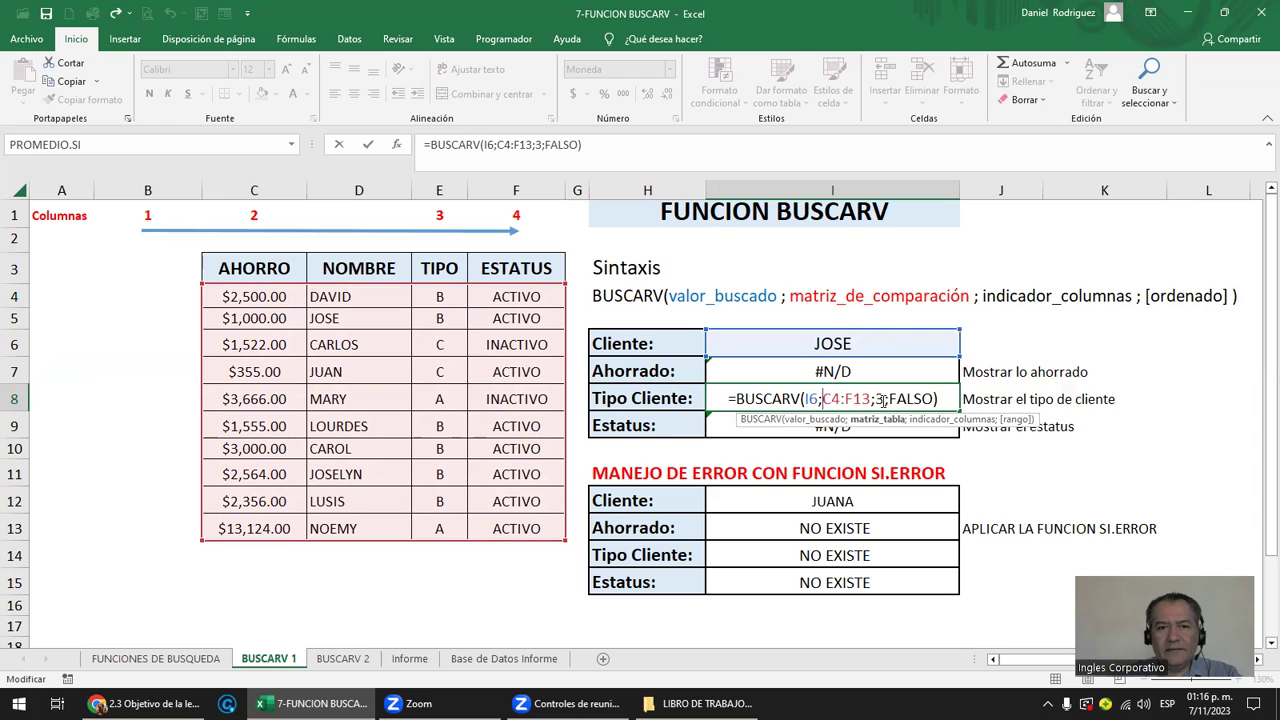
pyautogui.click(881, 399)
pyautogui.hotkey('ctrl', 'Return')
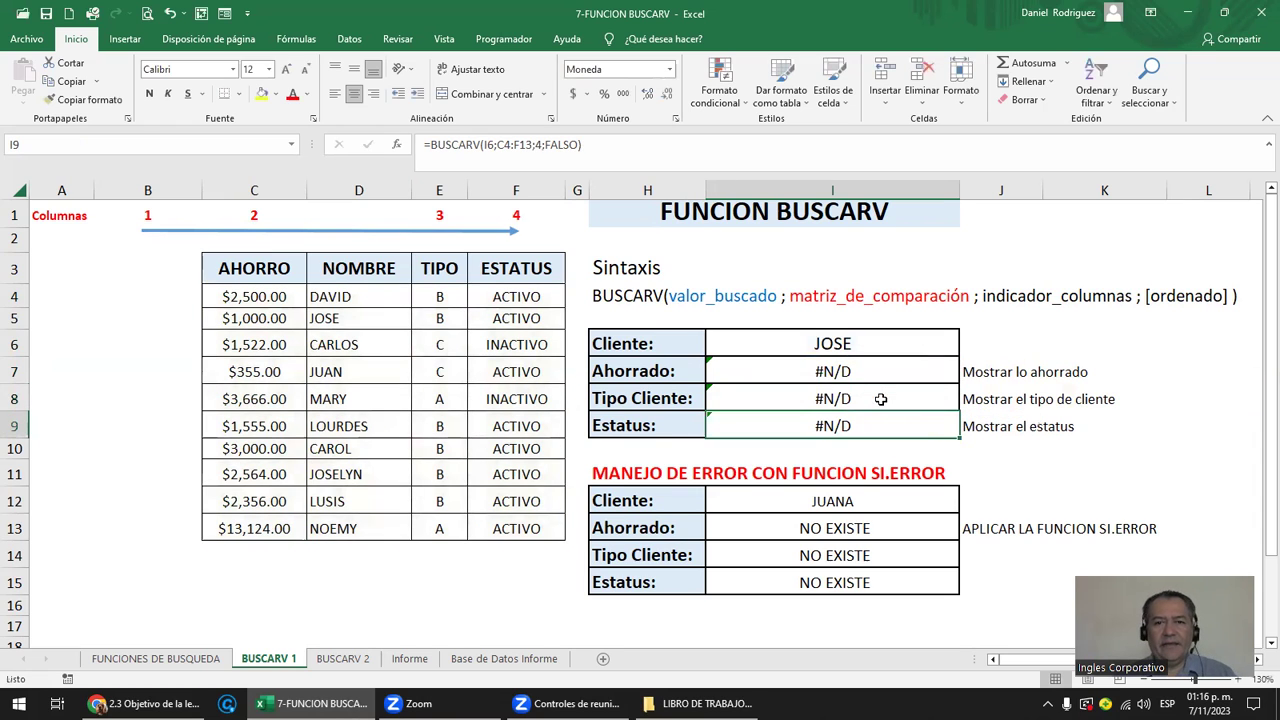
pyautogui.press('F2')
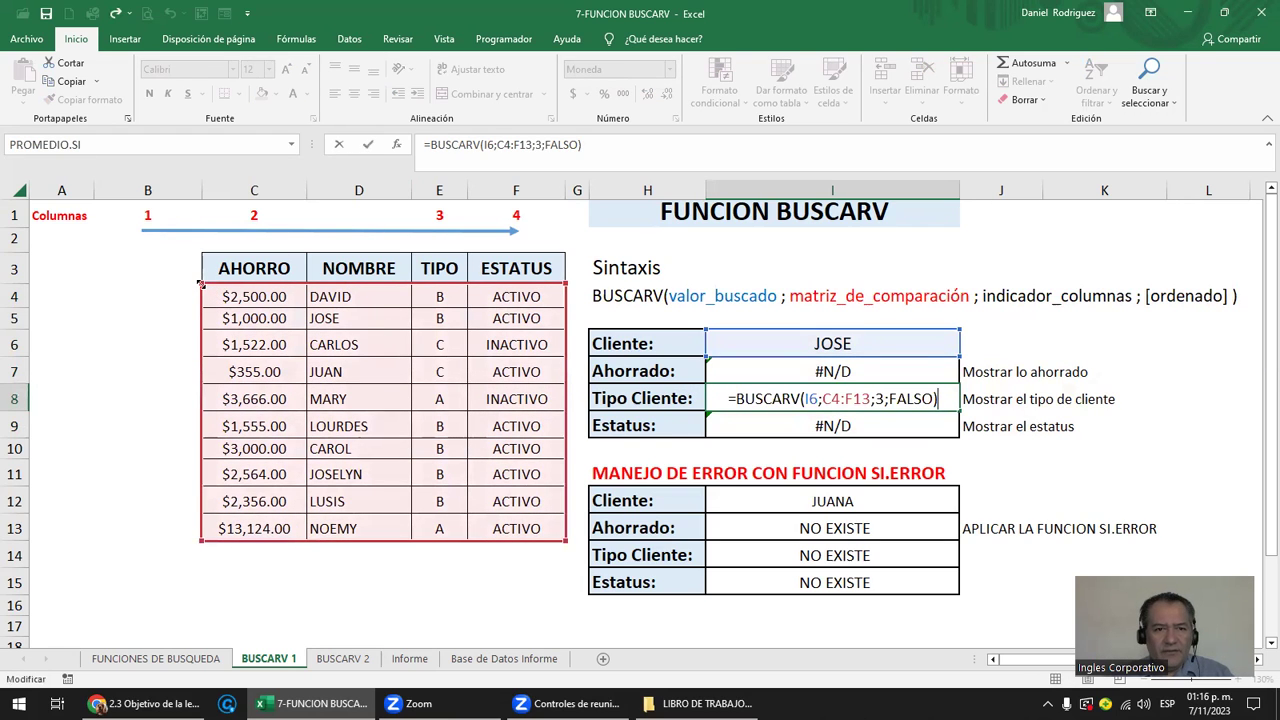
pyautogui.moveTo(253, 287); pyautogui.dragTo(300, 287)
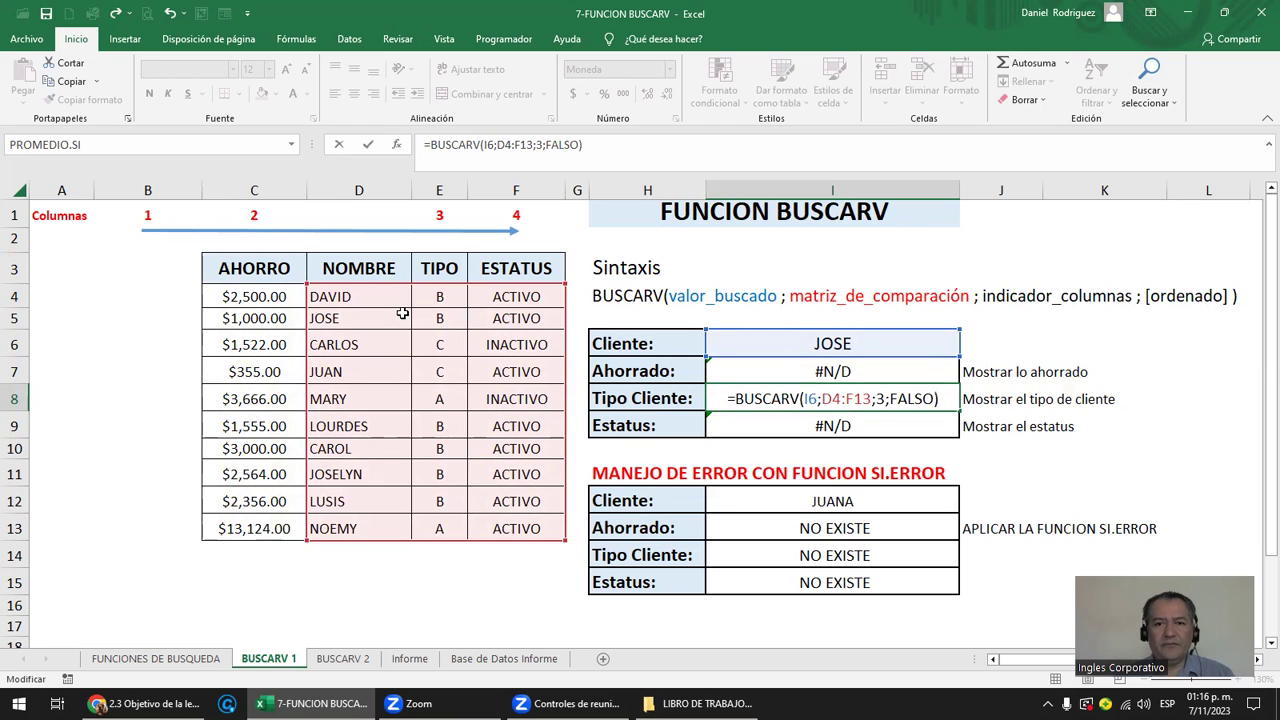
pyautogui.press('Return')
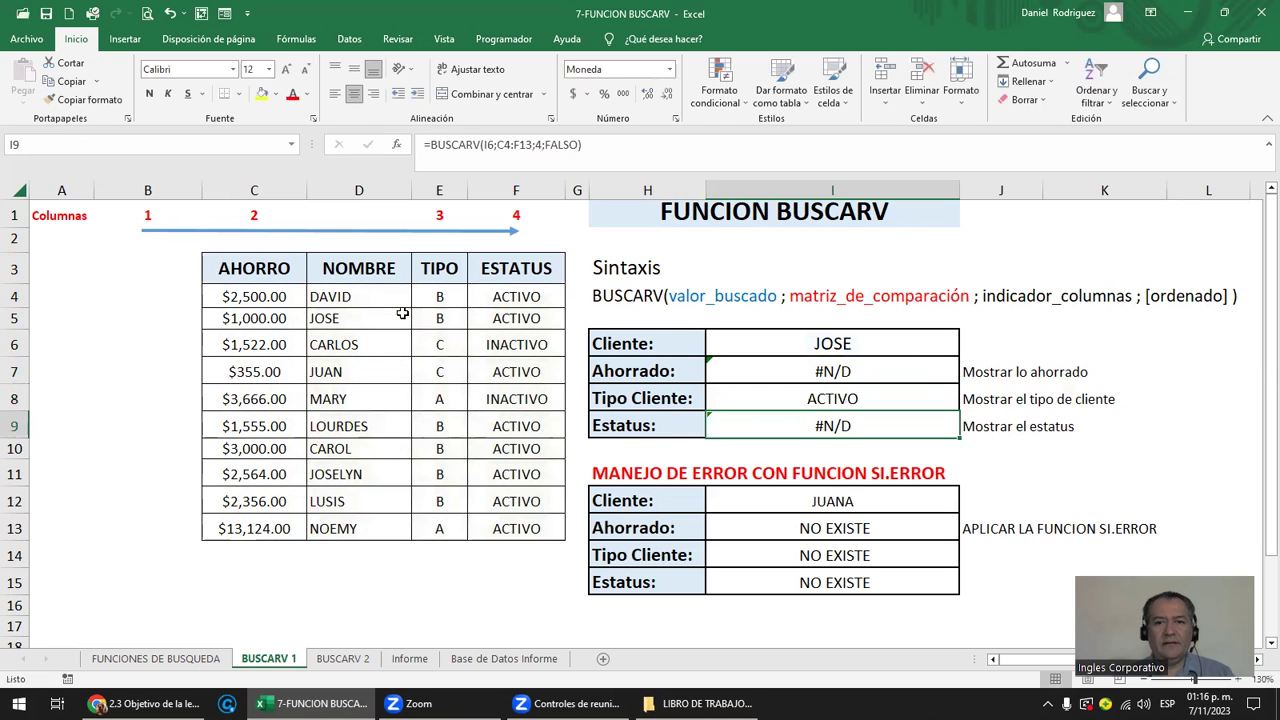
pyautogui.press('Up')
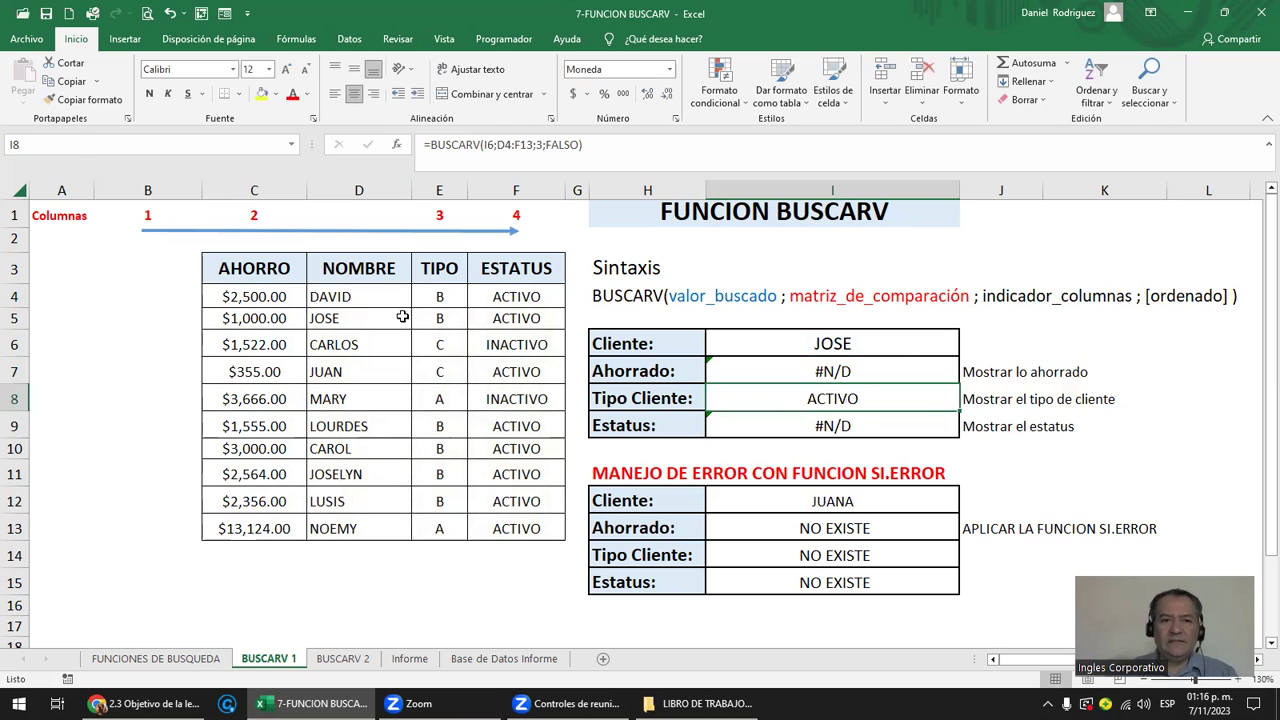
pyautogui.press('F2')
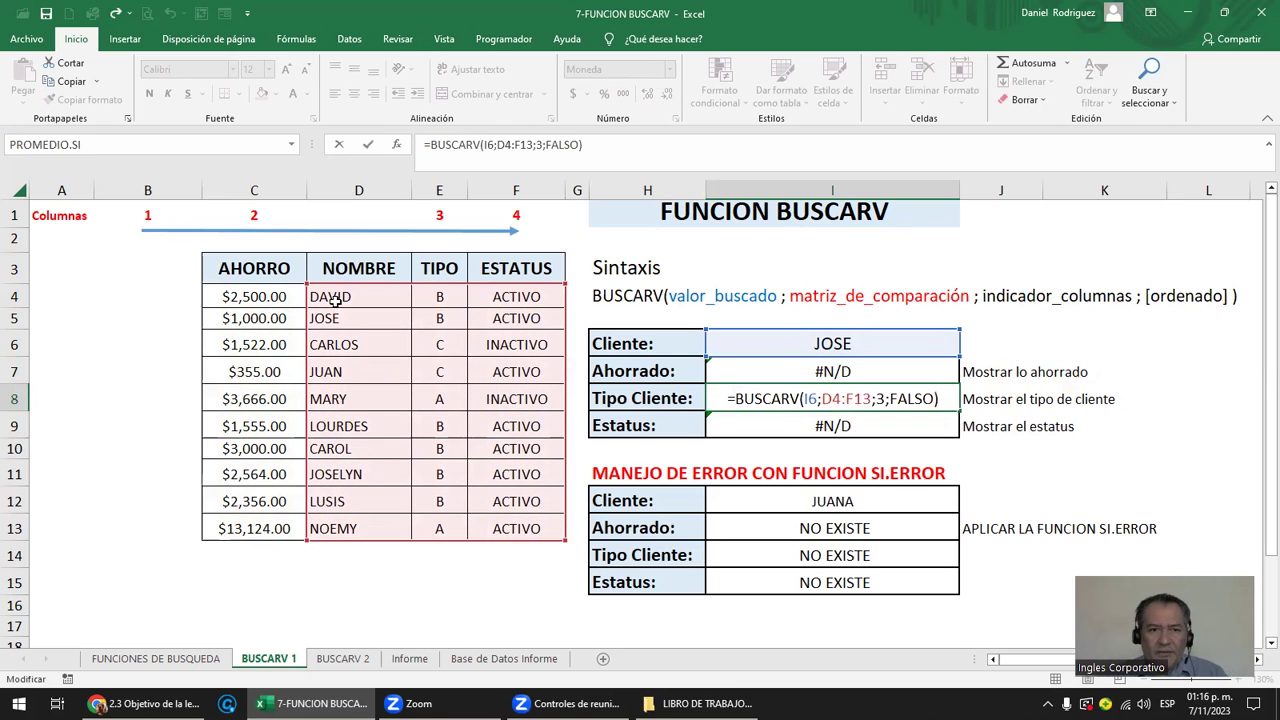
pyautogui.moveTo(301, 284); pyautogui.dragTo(243, 290)
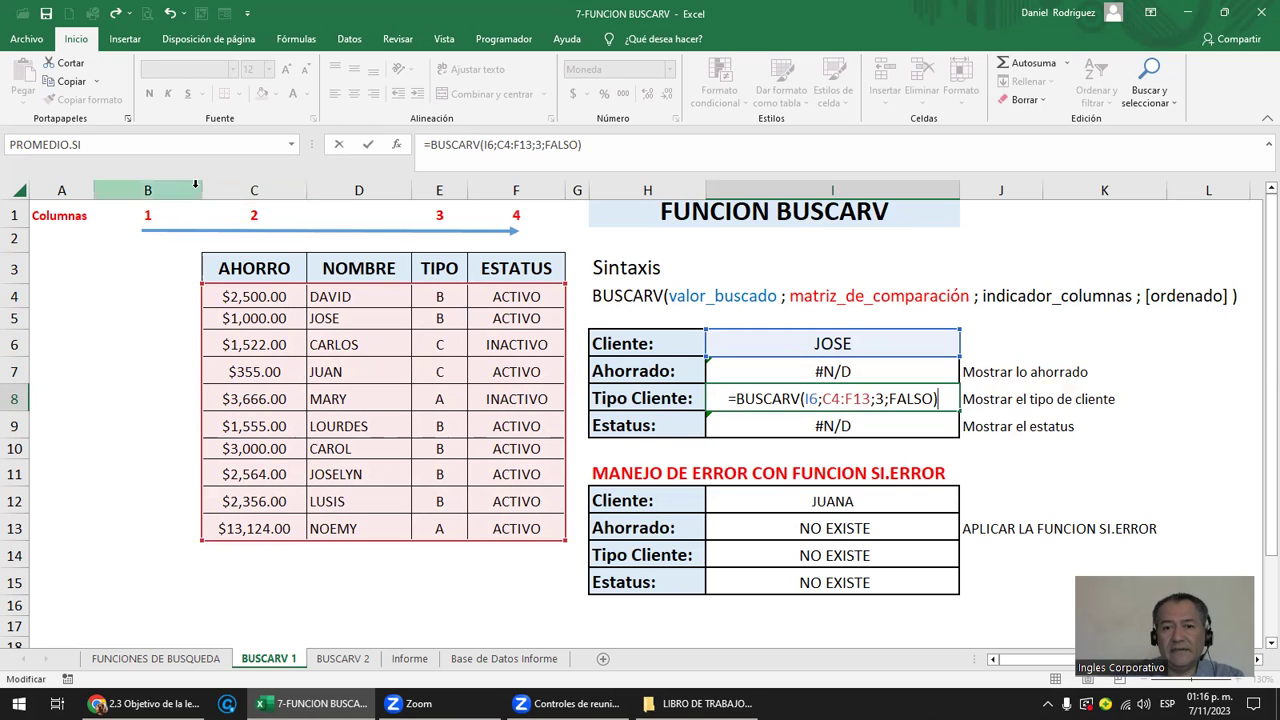
pyautogui.hotkey('ctrl', 'Return')
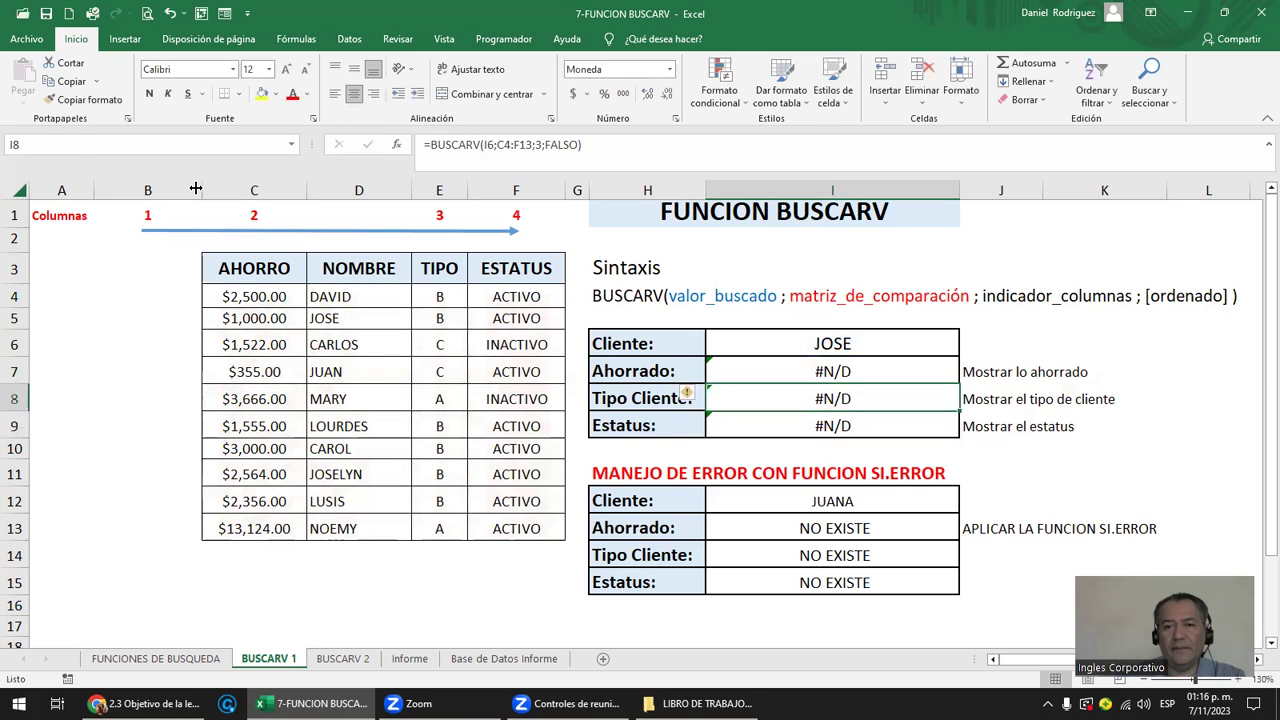
pyautogui.press('F2')
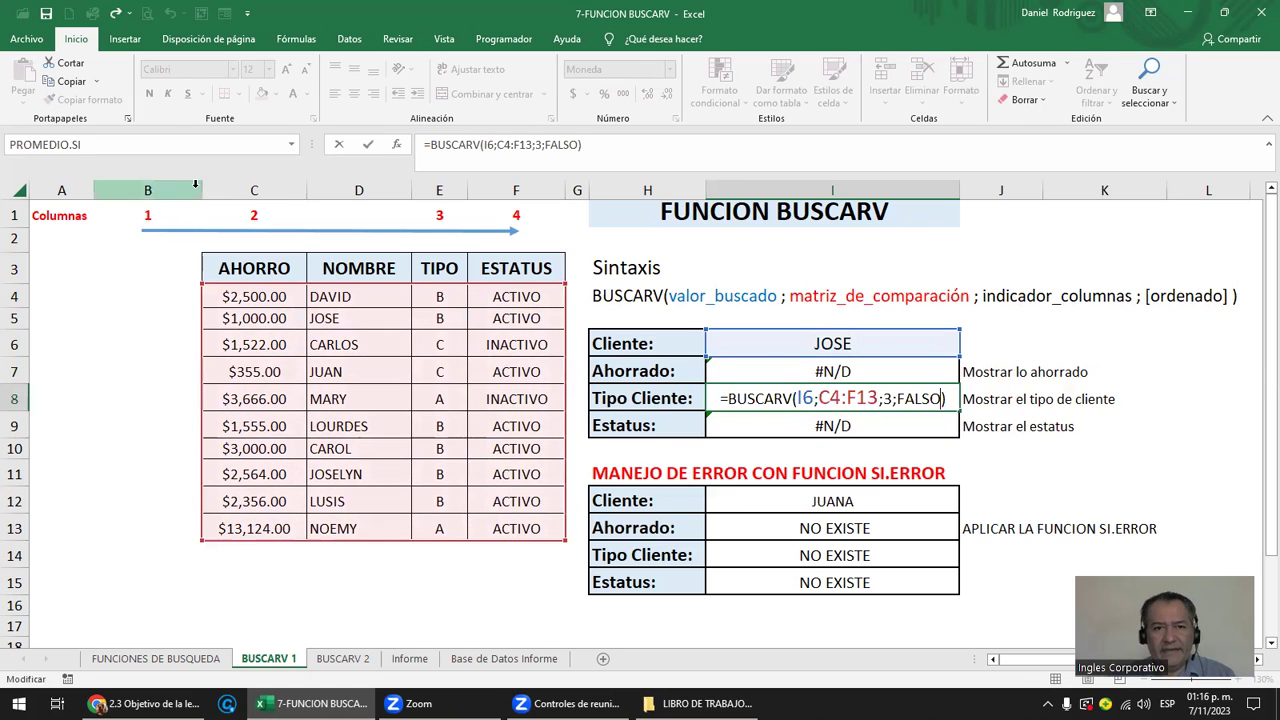
pyautogui.moveTo(198, 286); pyautogui.dragTo(268, 290)
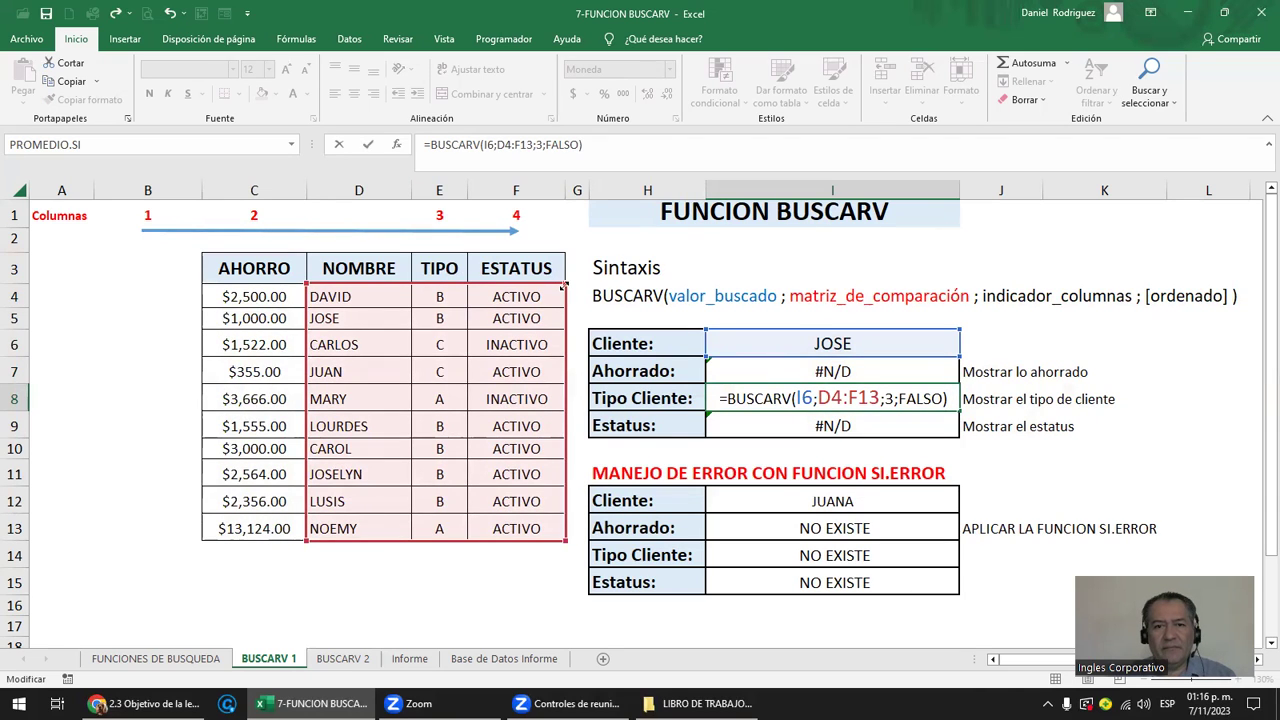
pyautogui.moveTo(527, 289); pyautogui.dragTo(488, 292)
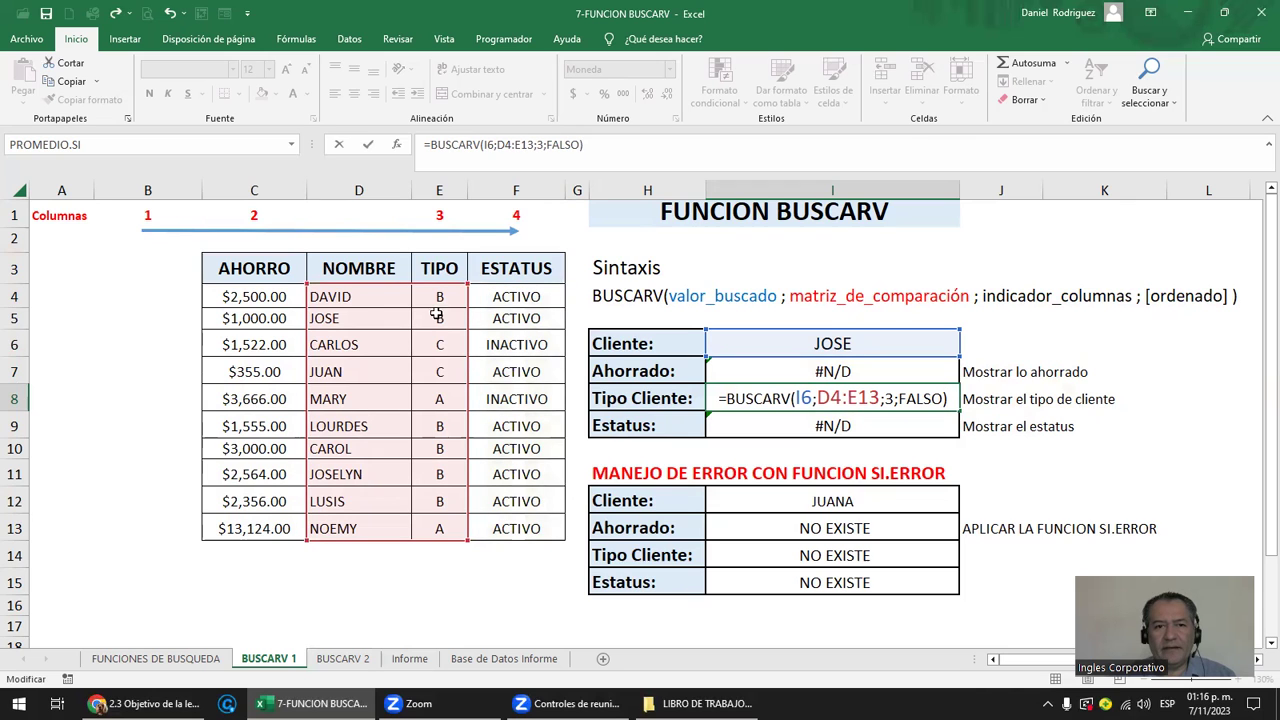
pyautogui.press('Return')
pyautogui.press('Up')
pyautogui.press('F2')
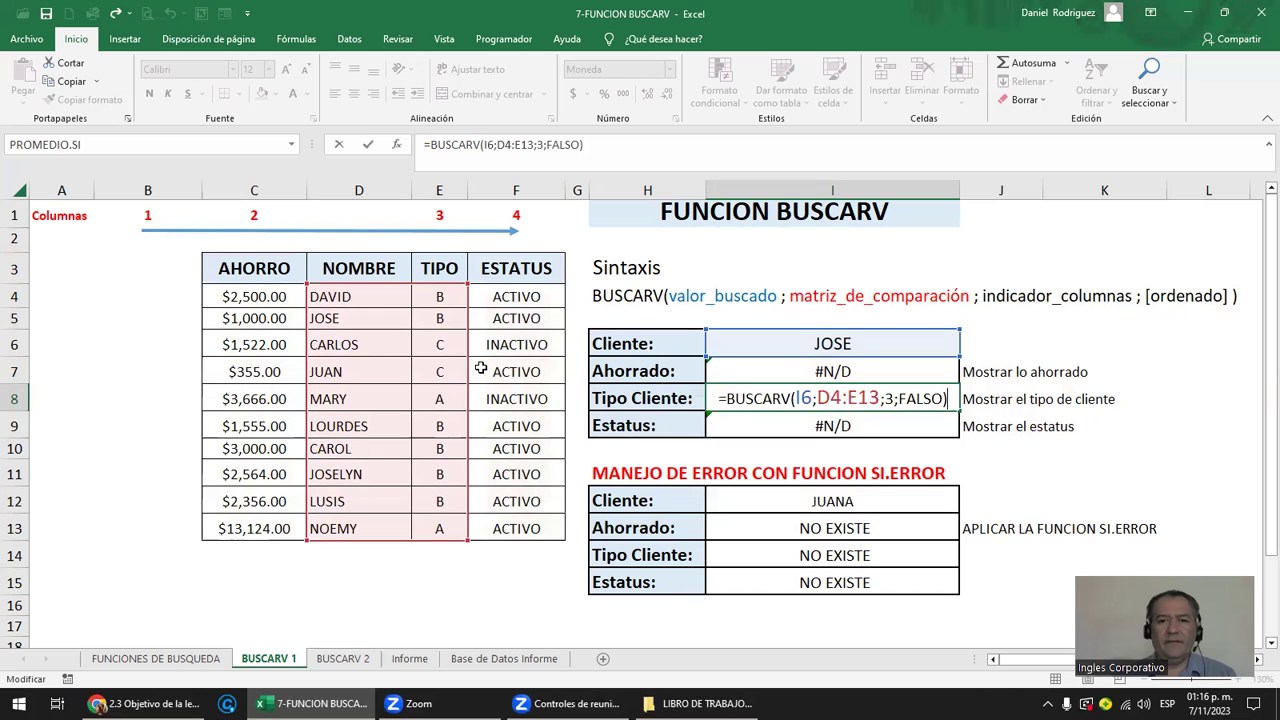
pyautogui.press('Escape')
pyautogui.hotkey('ctrl', 'z')
pyautogui.hotkey('ctrl', 'z')
pyautogui.press('Up')
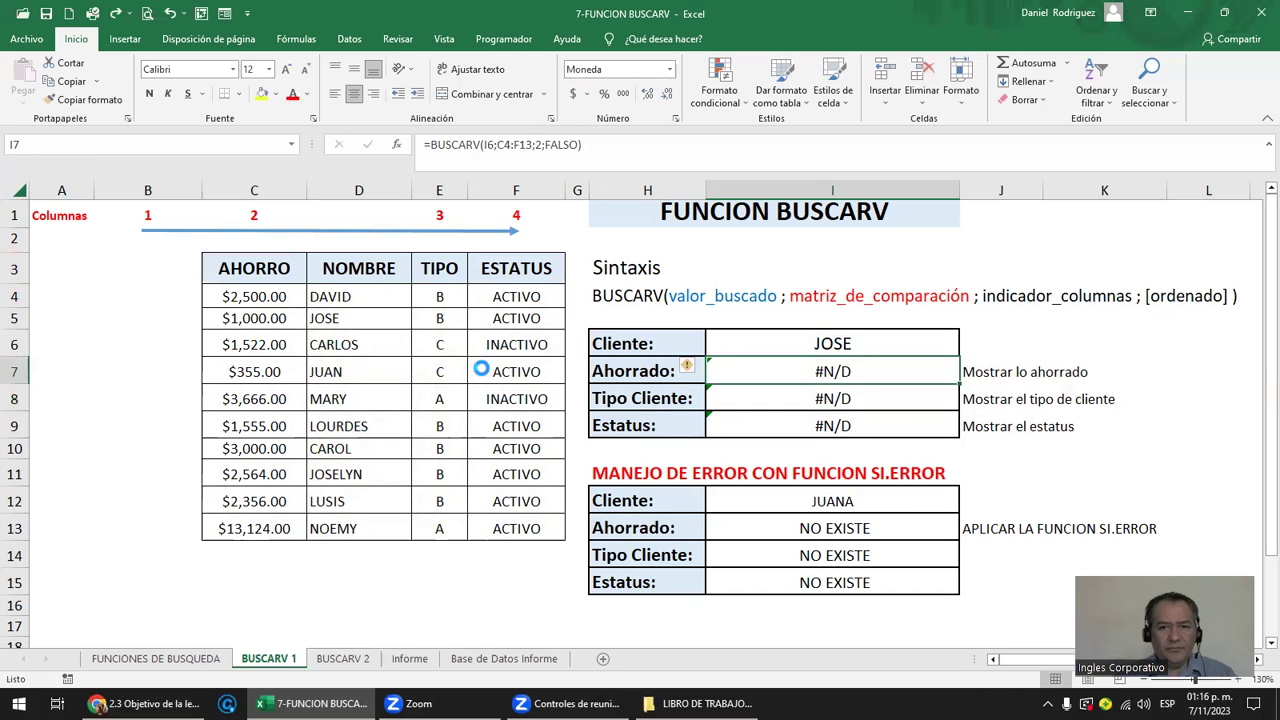
pyautogui.hotkey('ctrl', 'z')
pyautogui.hotkey('ctrl', 'z')
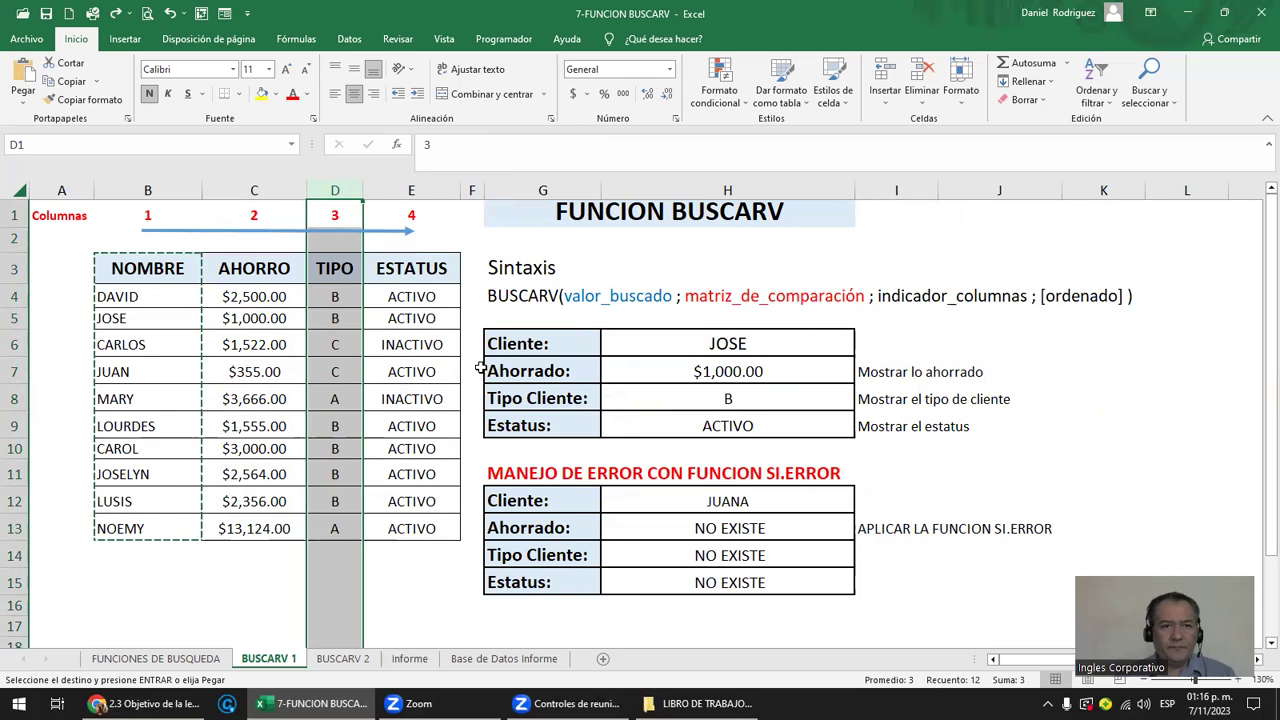
pyautogui.press('Escape')
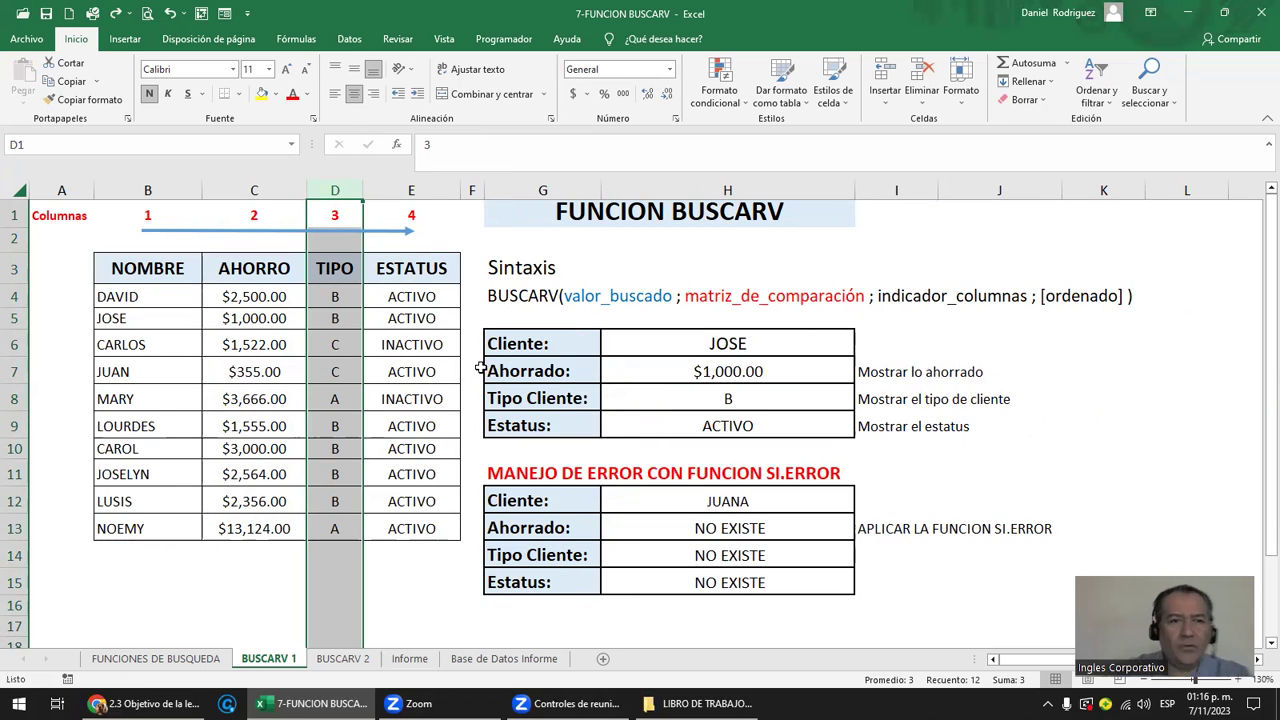
pyautogui.click(769, 366)
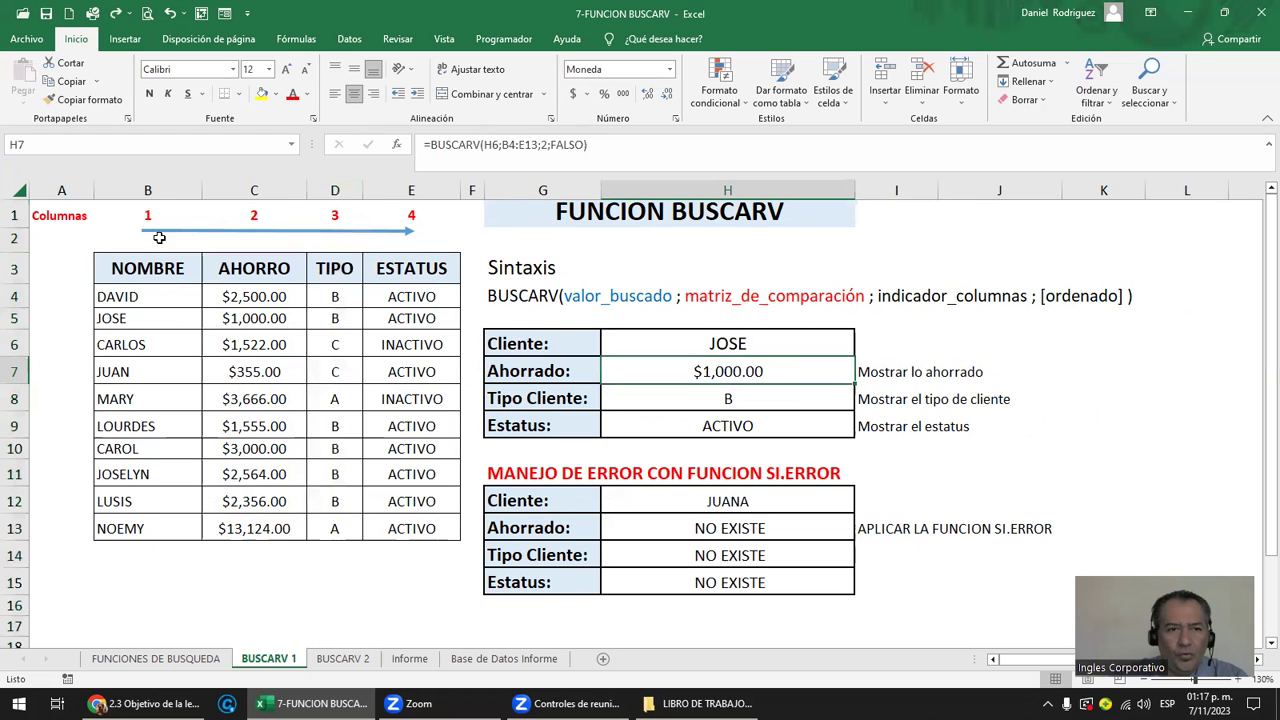
pyautogui.click(151, 192)
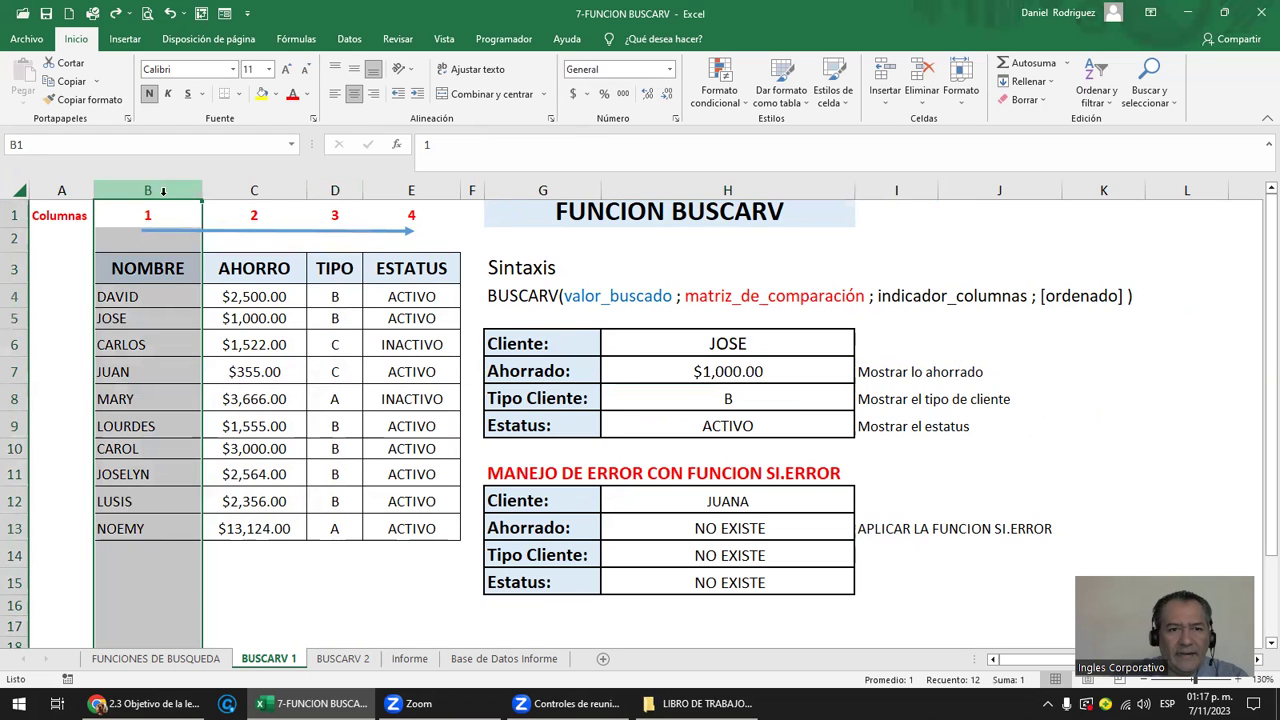
pyautogui.click(144, 236)
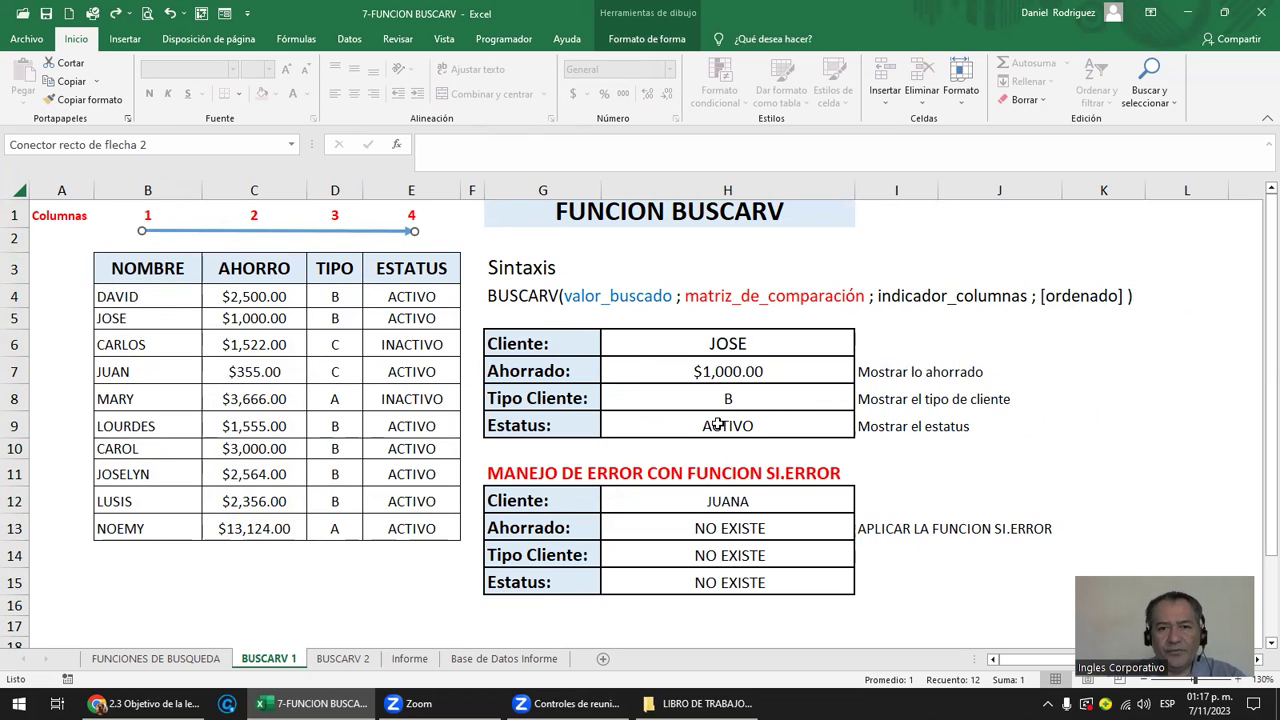
pyautogui.click(717, 424)
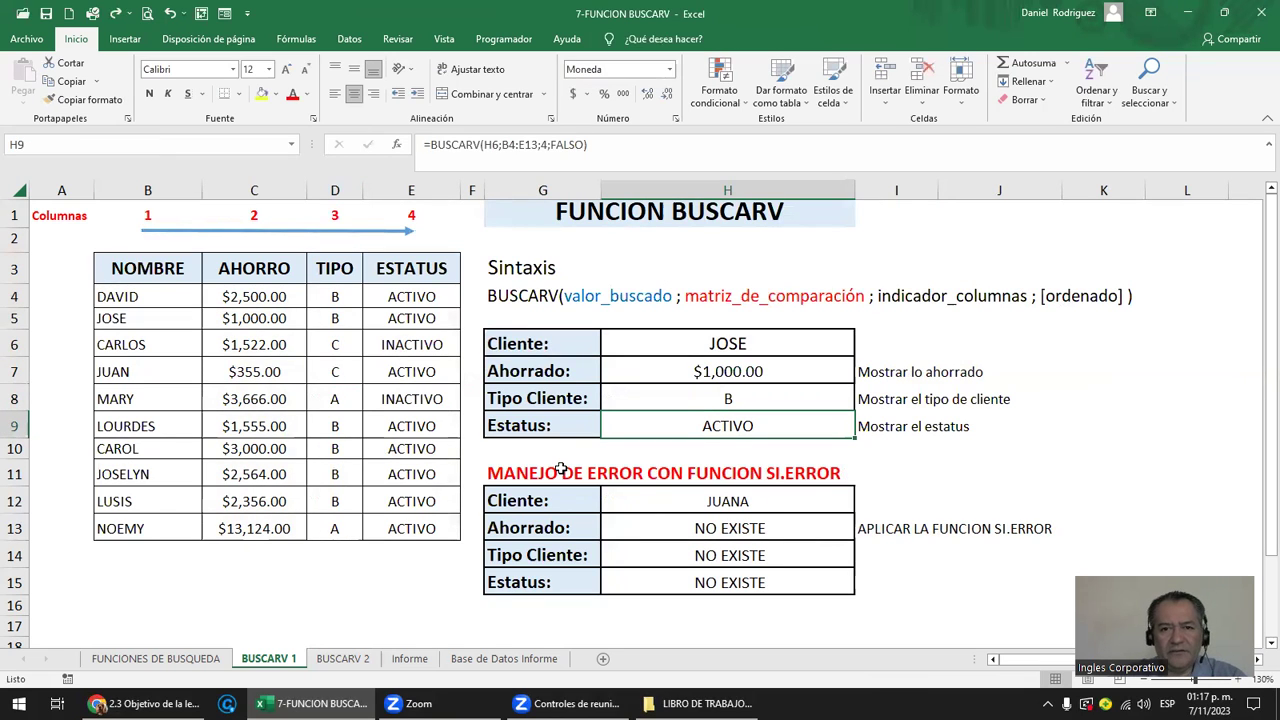
pyautogui.click(727, 352)
# Look up the client ZOILA in H6 and compare it with the name list B4:B13.
pyautogui.write('ZOILA')
pyautogui.press('Return')
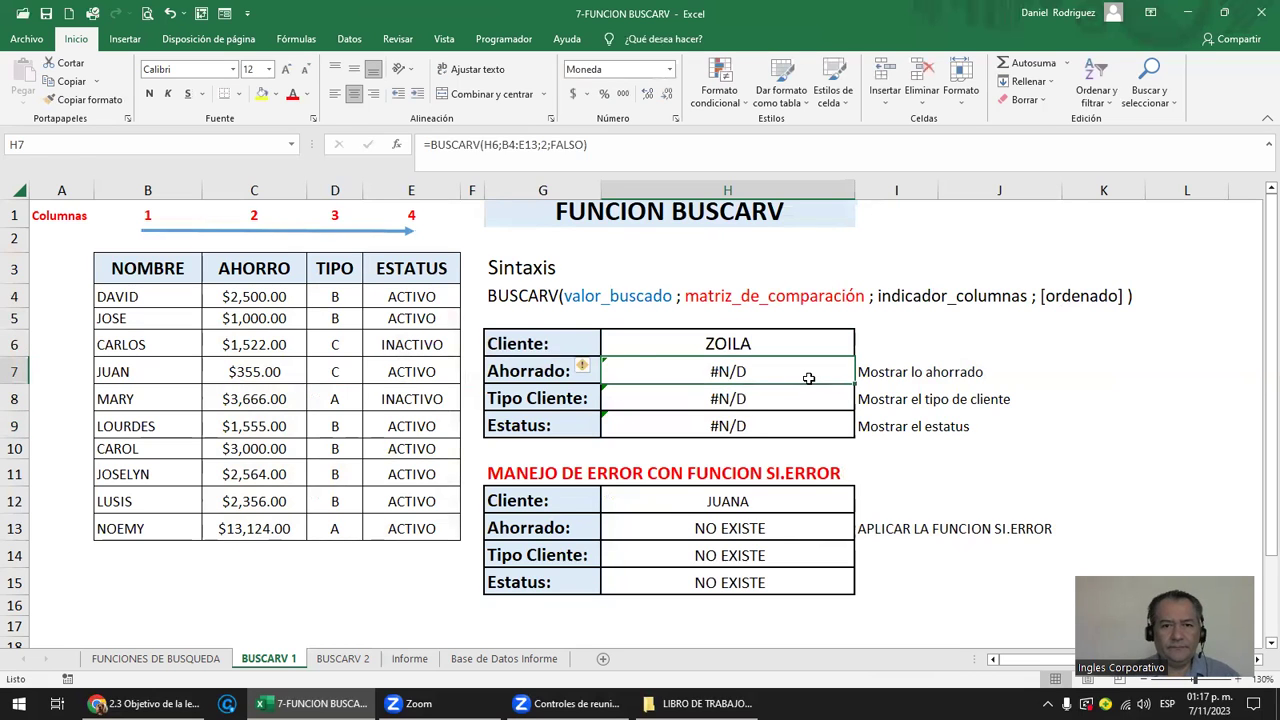
pyautogui.moveTo(159, 516); pyautogui.dragTo(160, 294)
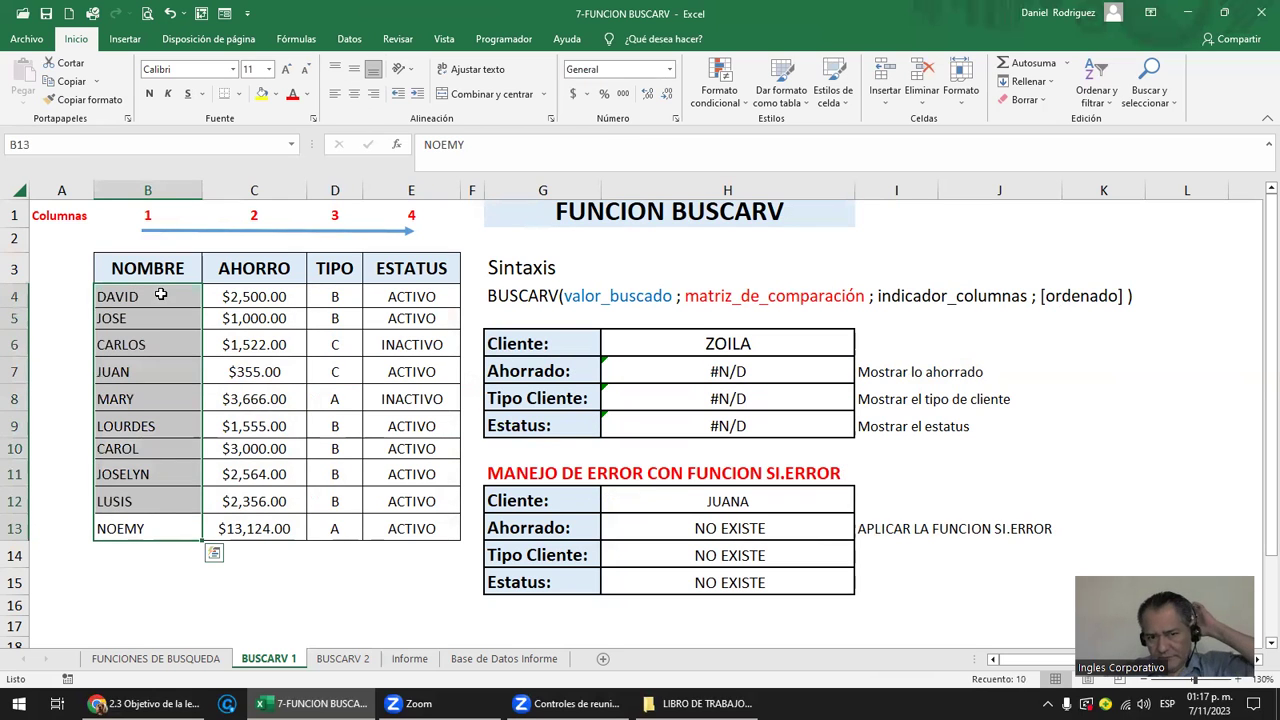
pyautogui.click(114, 555)
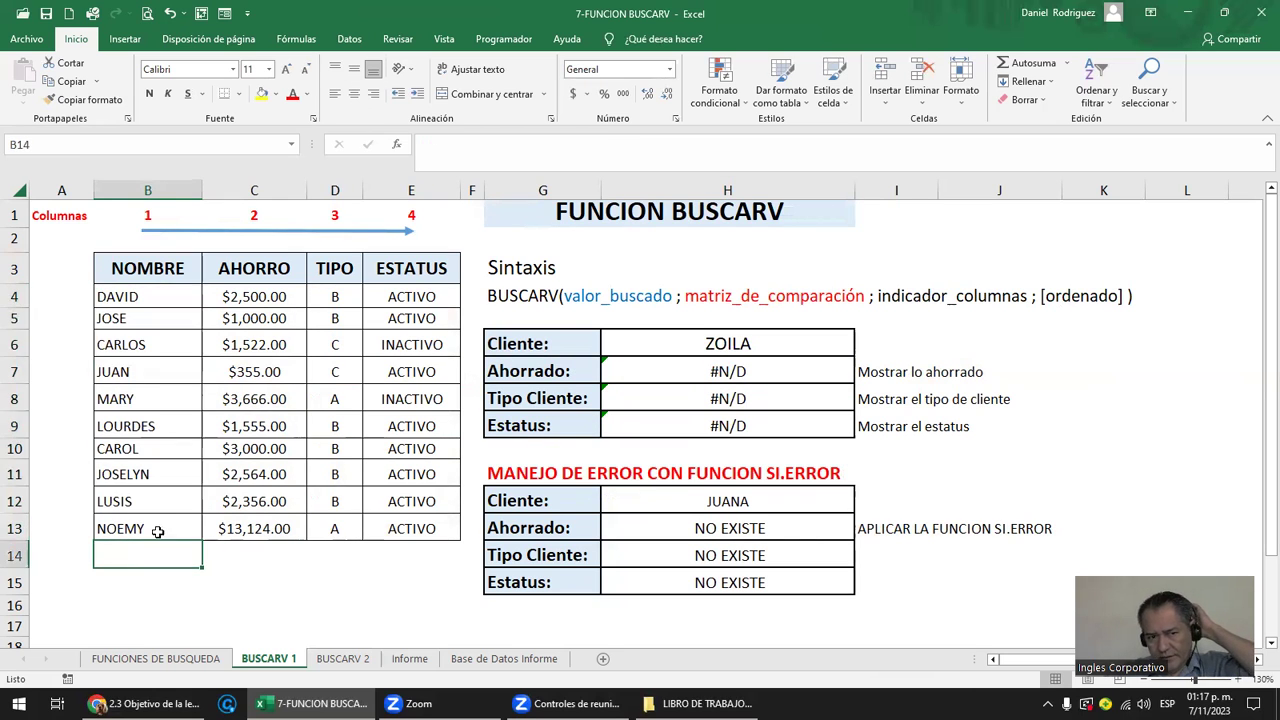
# Inspect the savings BUSCARV formula in H7 and its lookup range.
pyautogui.click(706, 343)
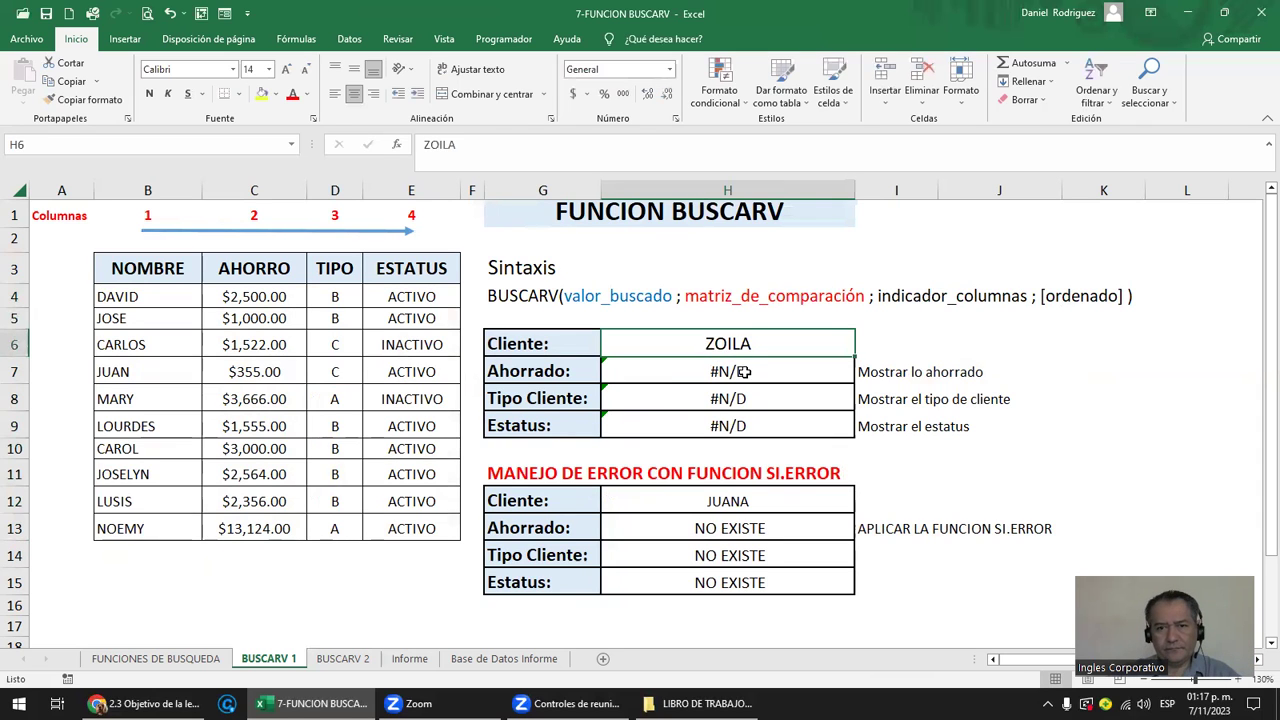
pyautogui.doubleClick(743, 372)
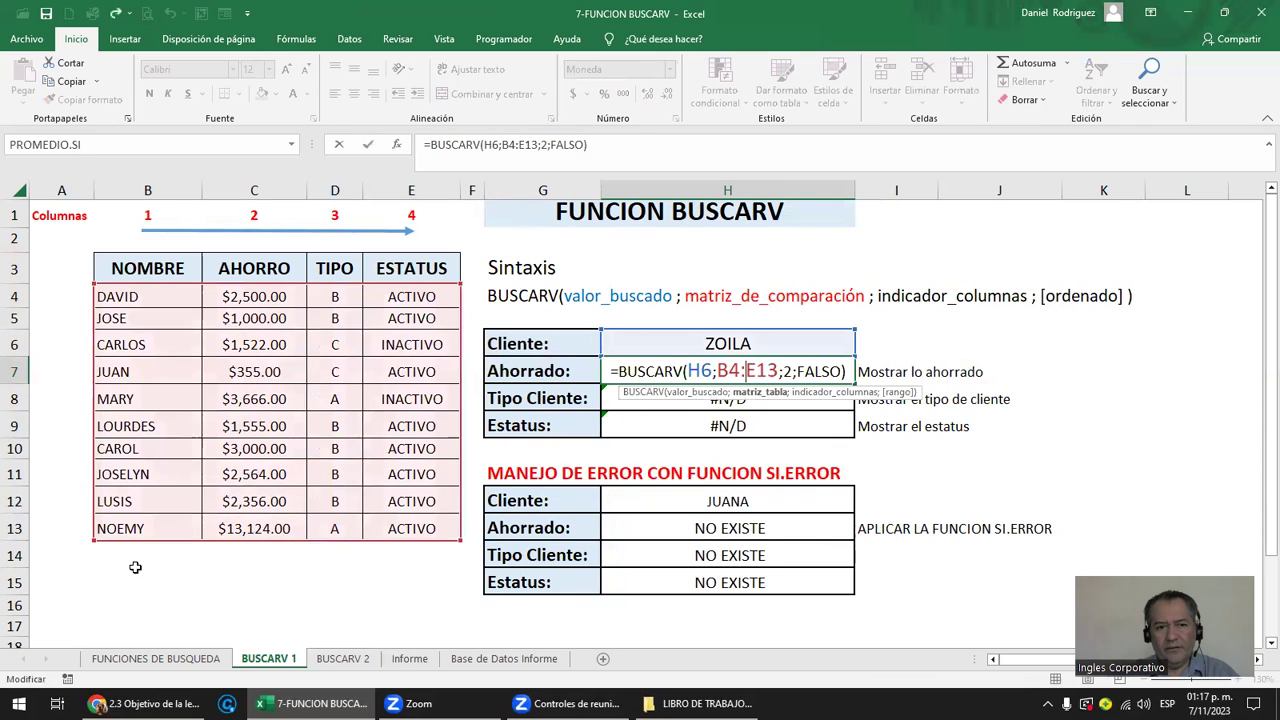
pyautogui.moveTo(459, 539)
pyautogui.mouseDown()
pyautogui.moveTo(463, 558)
pyautogui.moveTo(461, 540)
pyautogui.mouseUp()
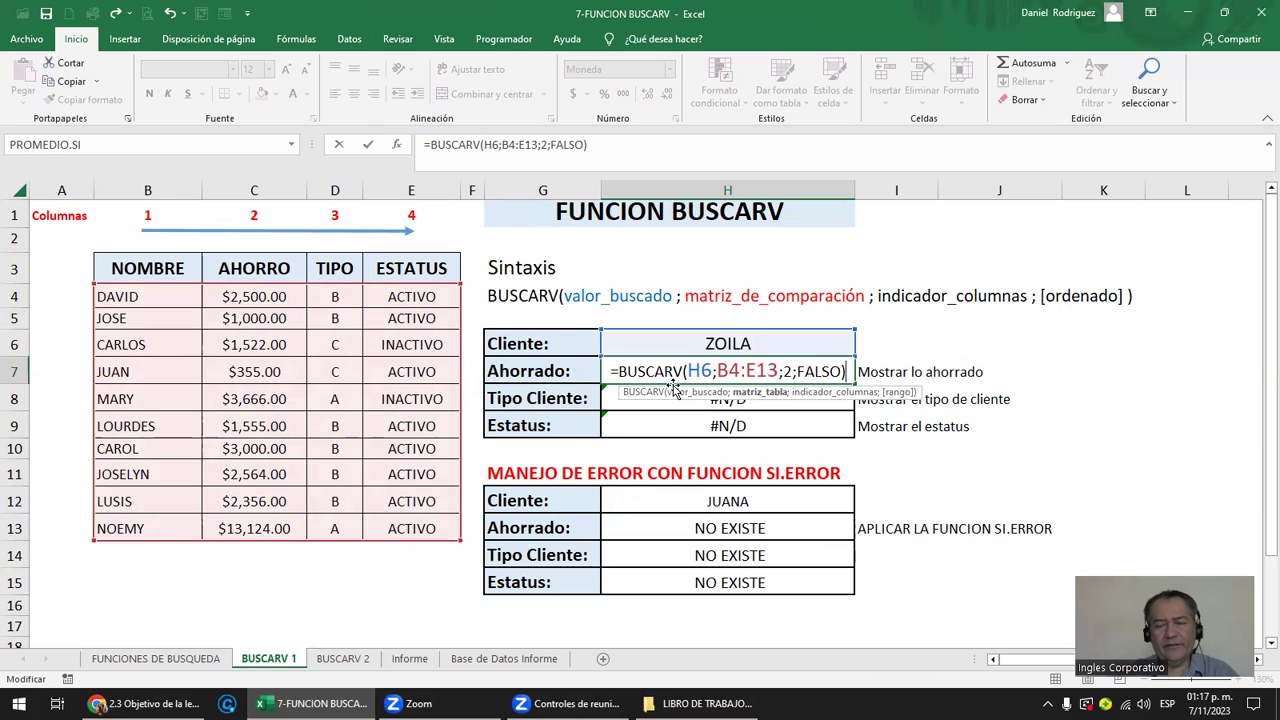
pyautogui.hotkey('ctrl', 'Return')
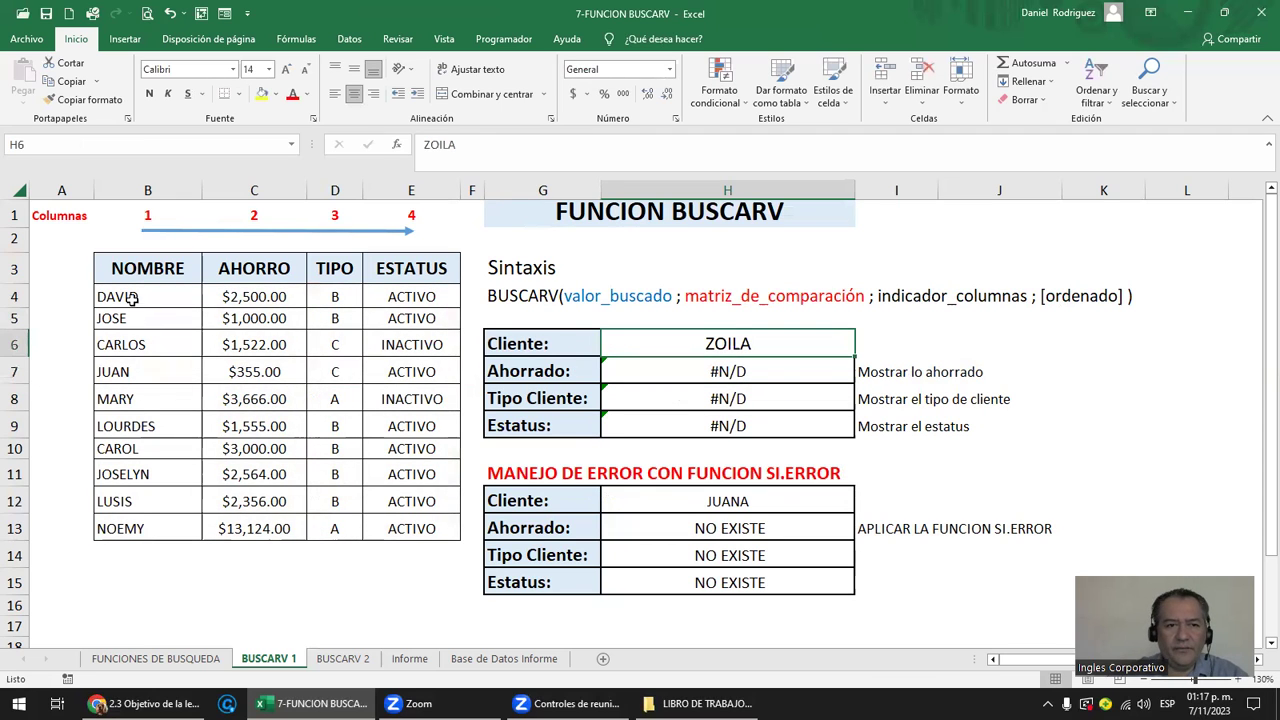
pyautogui.click(757, 376)
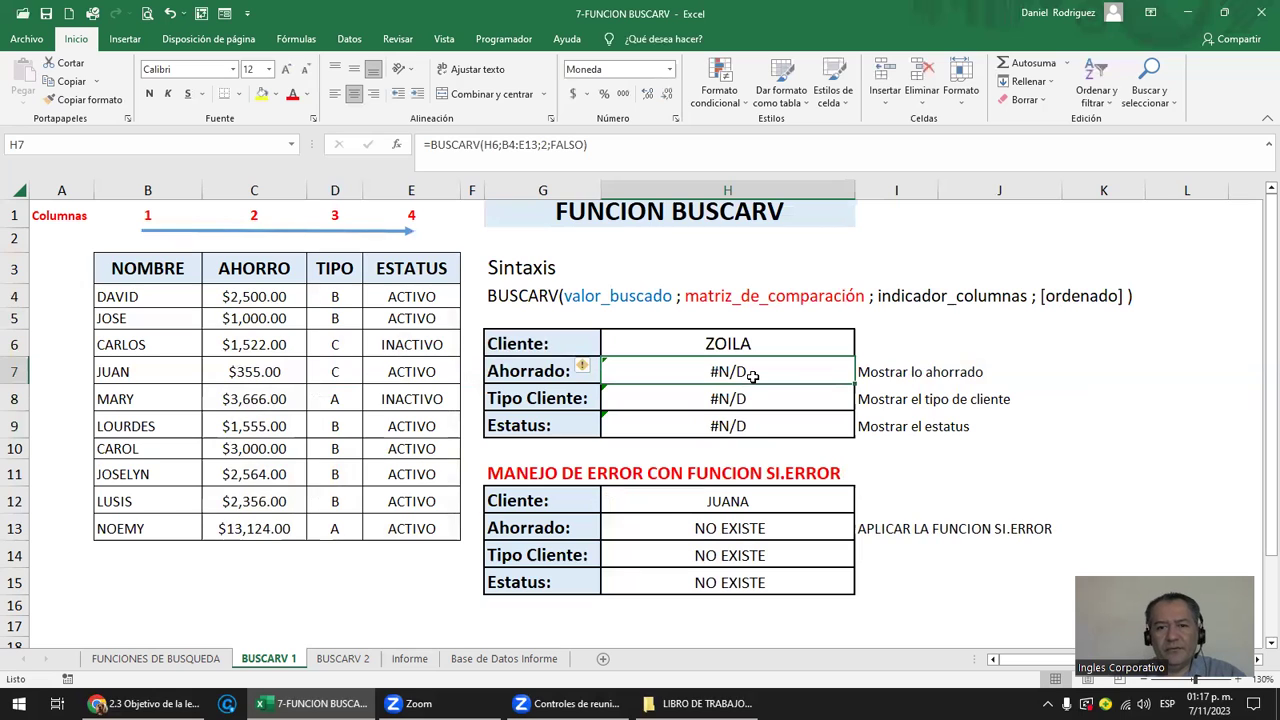
# Enter JUANA as the client name in H6.
pyautogui.click(731, 343)
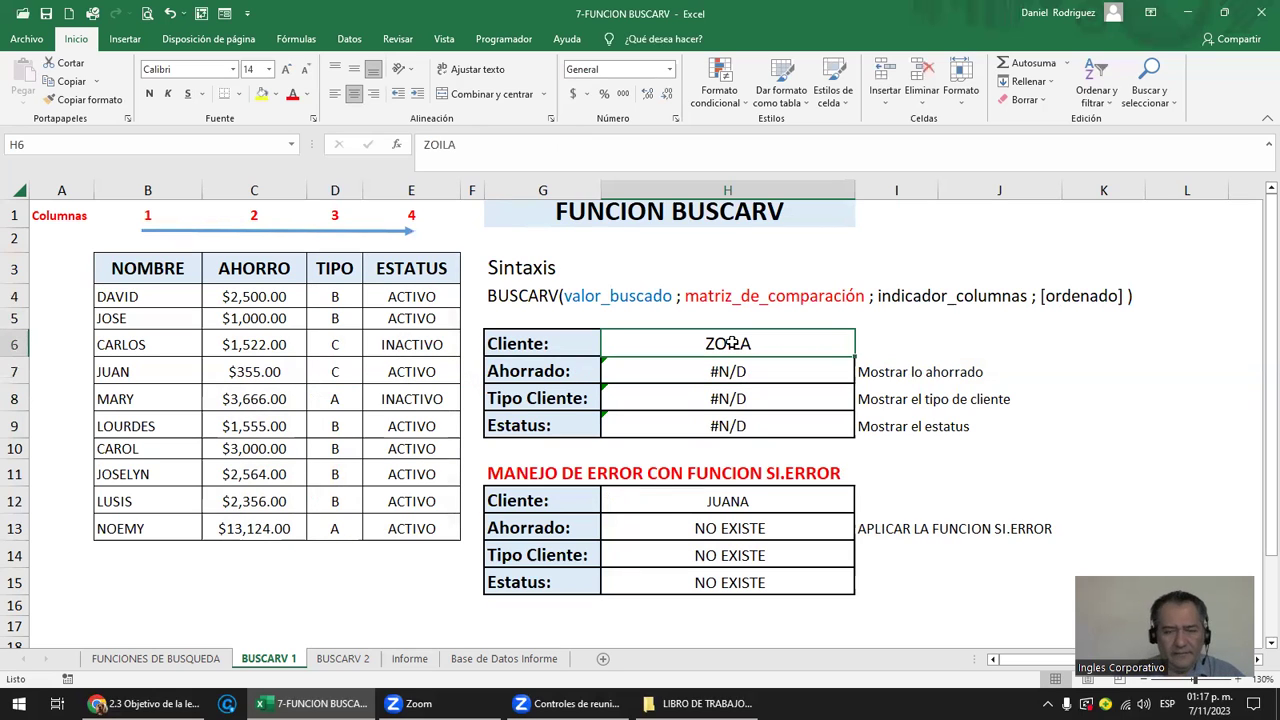
pyautogui.write('JUANA')
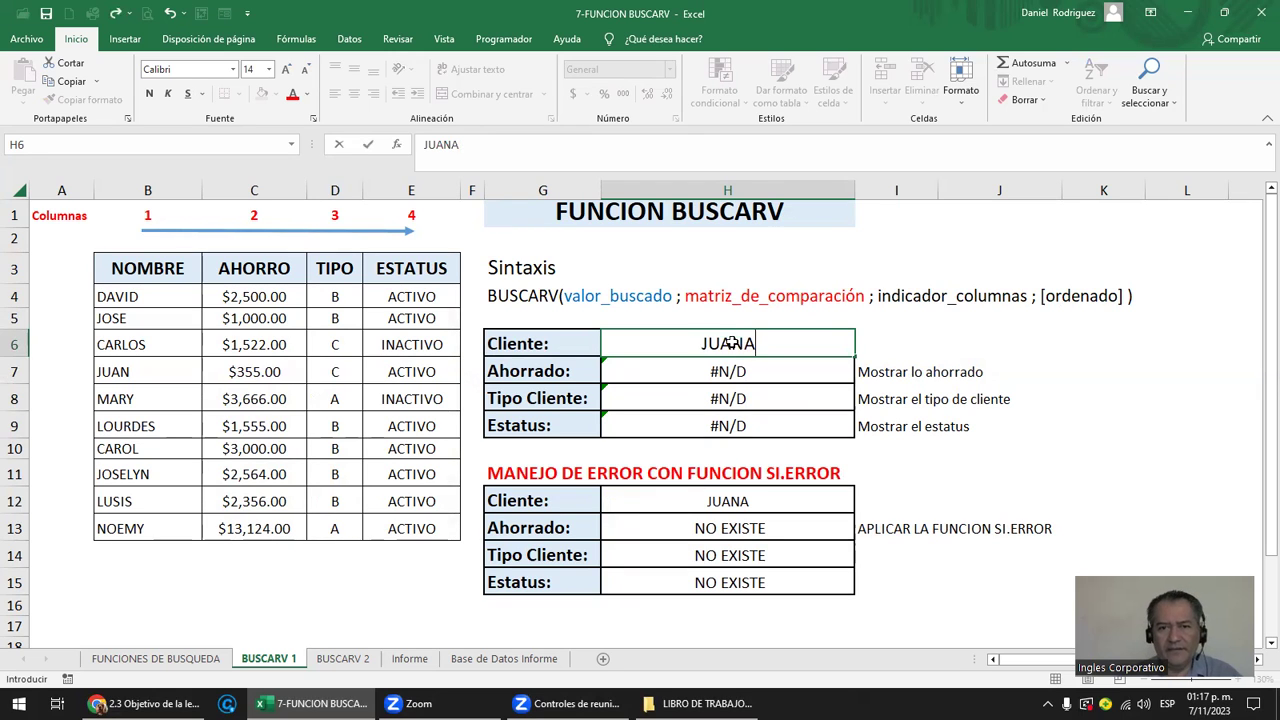
pyautogui.press('Return')
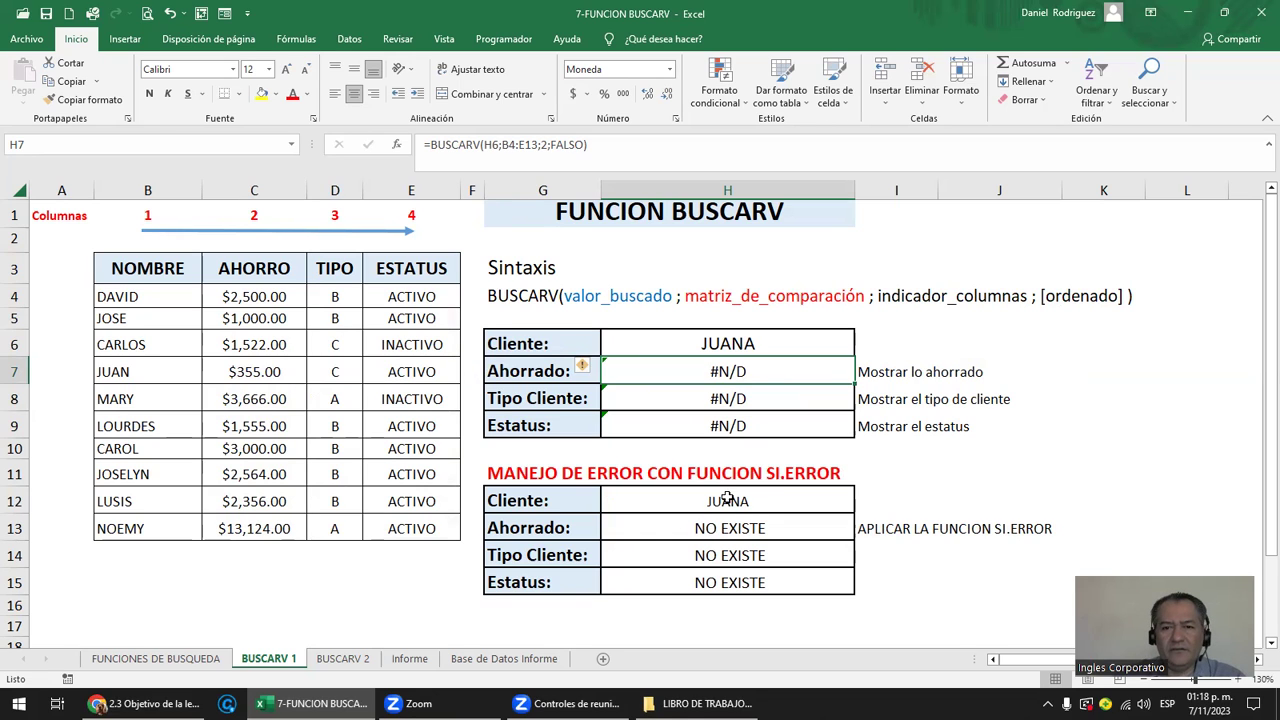
# Inspect the SI.ERROR formula in H13 and the plain savings formula in H7.
pyautogui.click(725, 499)
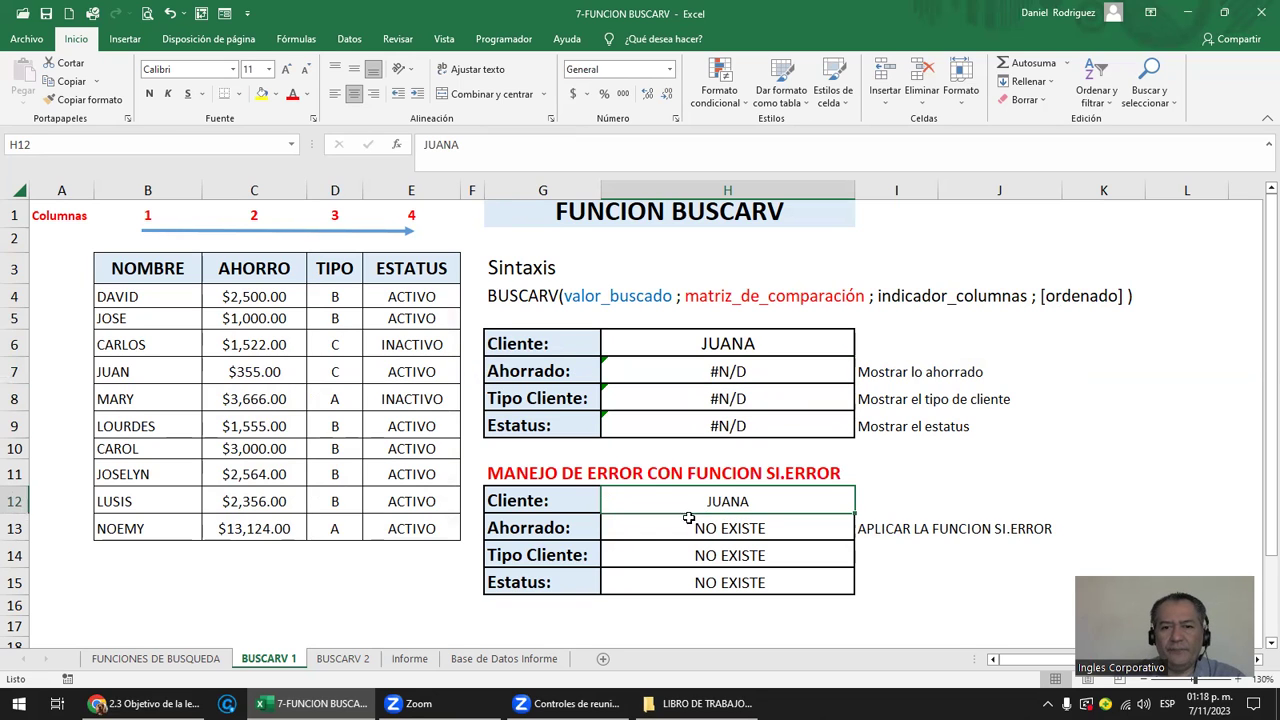
pyautogui.click(621, 527)
pyautogui.doubleClick(663, 374)
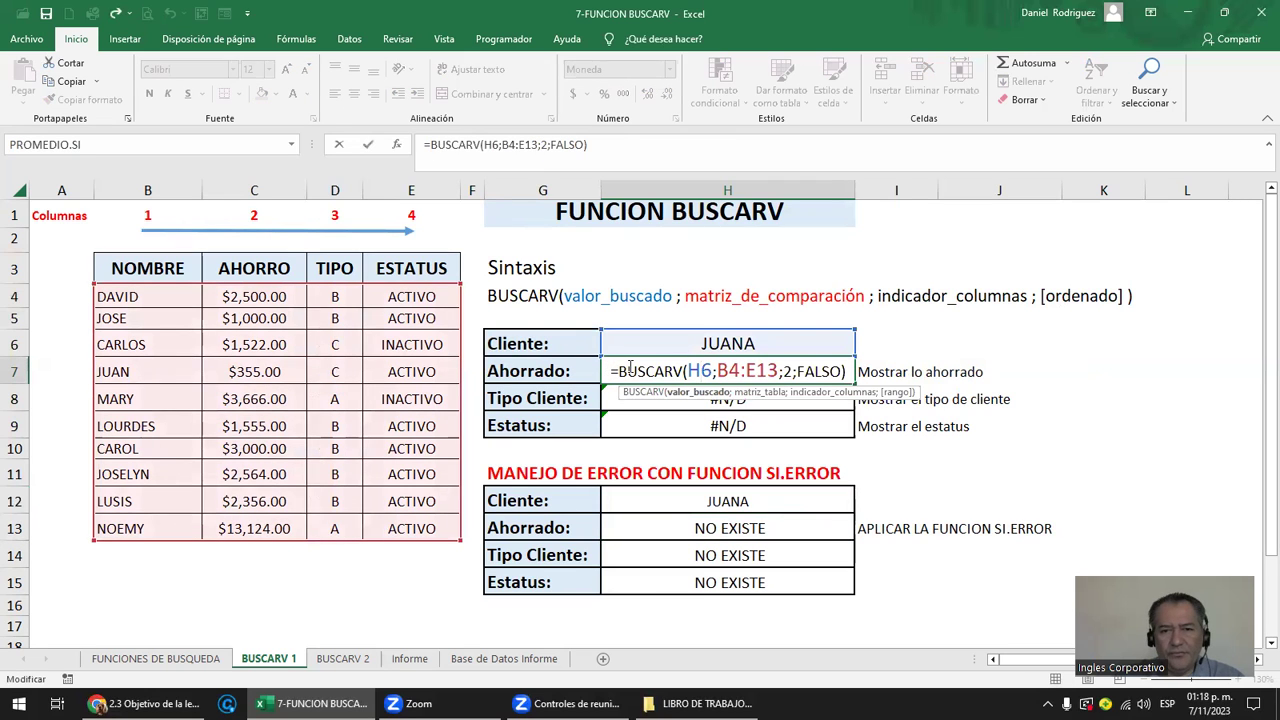
pyautogui.press('Escape')
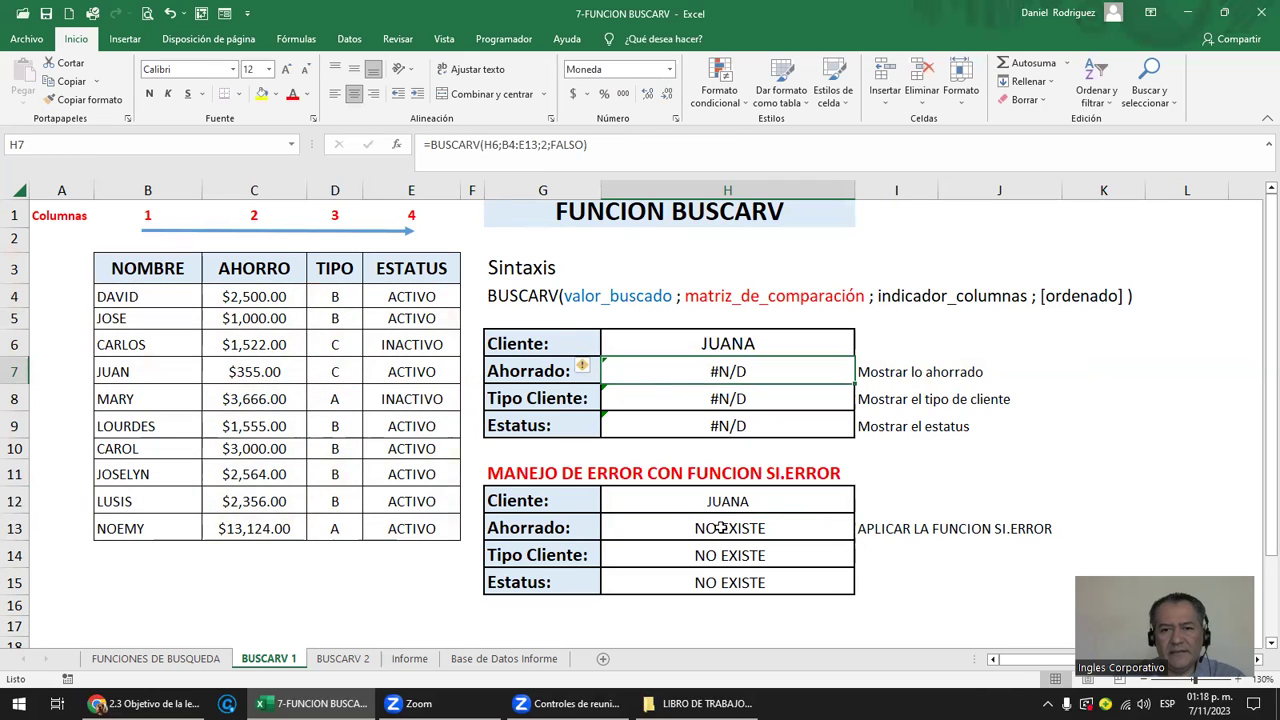
# Tidy the spacing in H13's SI.ERROR formula, accept Excel's correction, and clear H14.
pyautogui.doubleClick(723, 528)
pyautogui.doubleClick(723, 528)
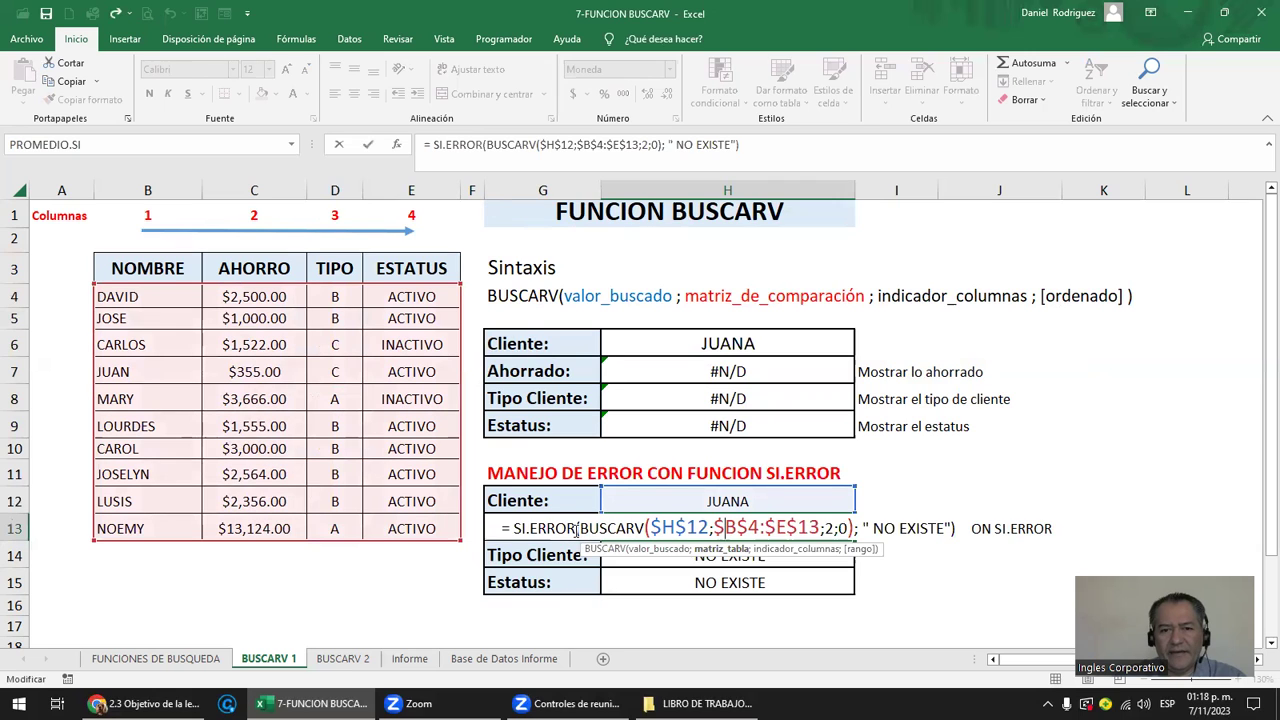
pyautogui.press('Right')
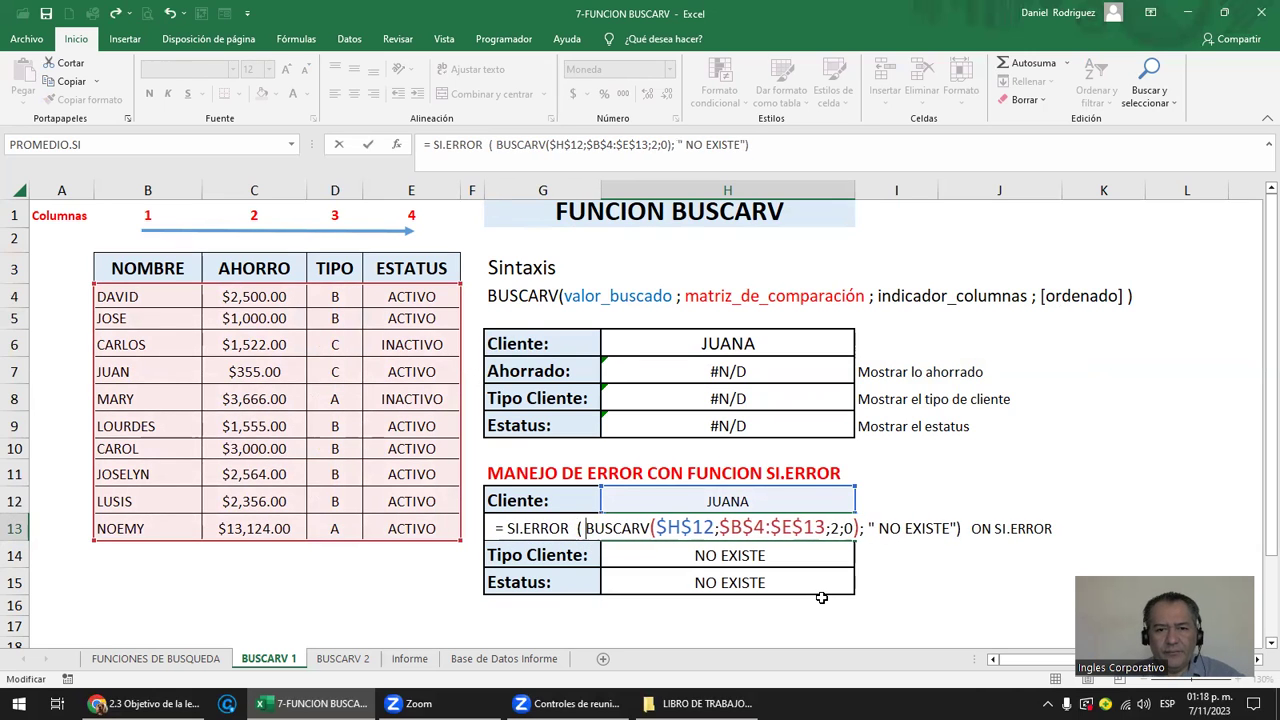
pyautogui.press('Right')
pyautogui.press('Right')
pyautogui.press('Right')
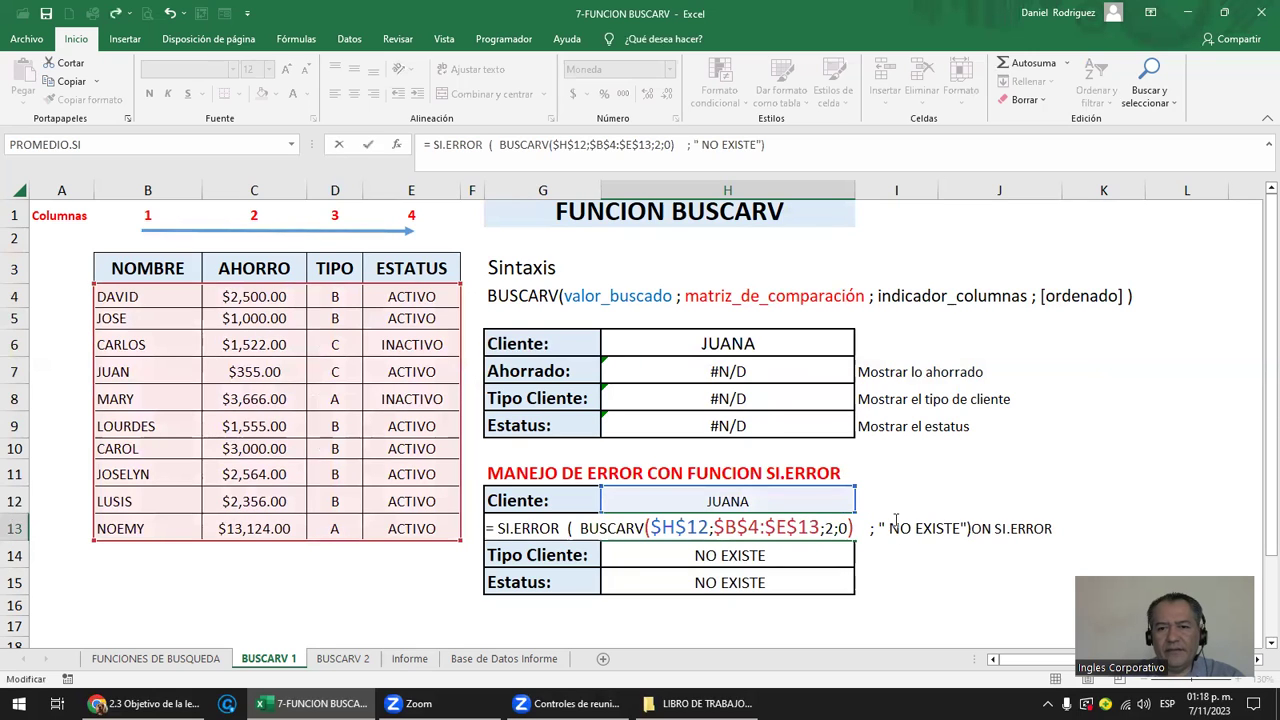
pyautogui.press('BackSpace')
pyautogui.press('Right')
pyautogui.press('Right')
pyautogui.press('Right')
pyautogui.press('Right')
pyautogui.press('Right')
pyautogui.press('Right')
pyautogui.press('Right')
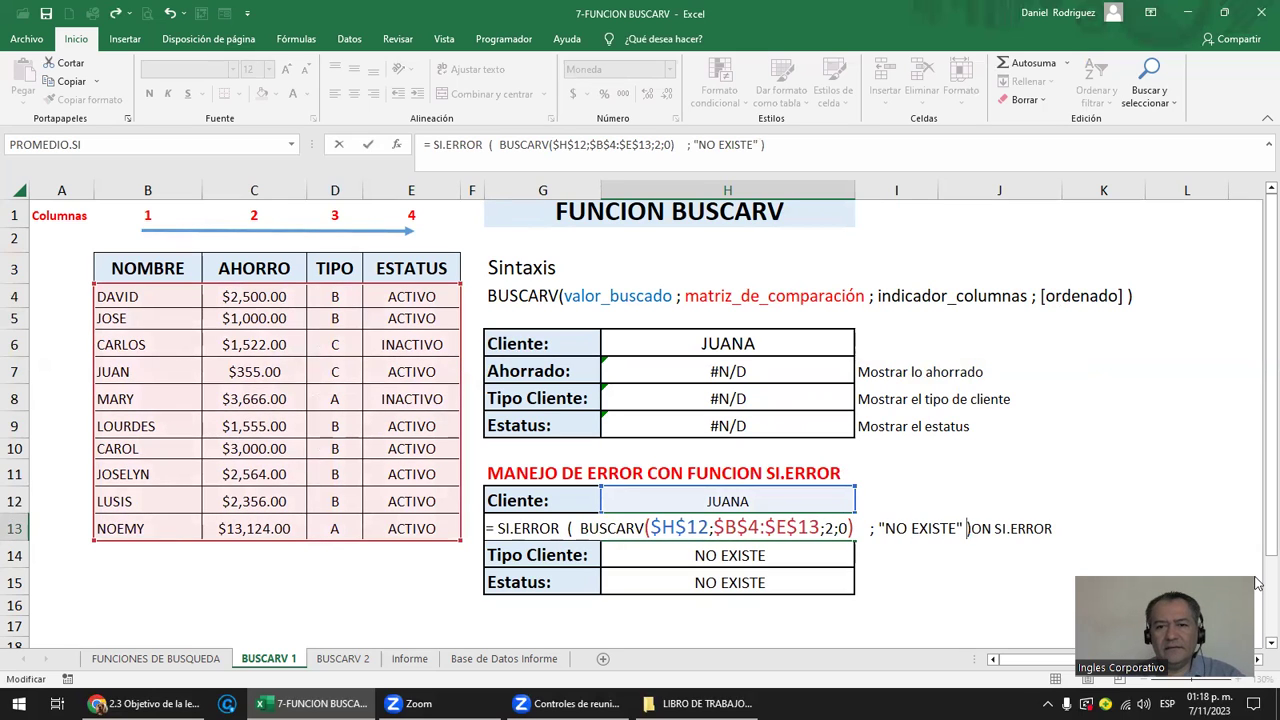
pyautogui.press('Return')
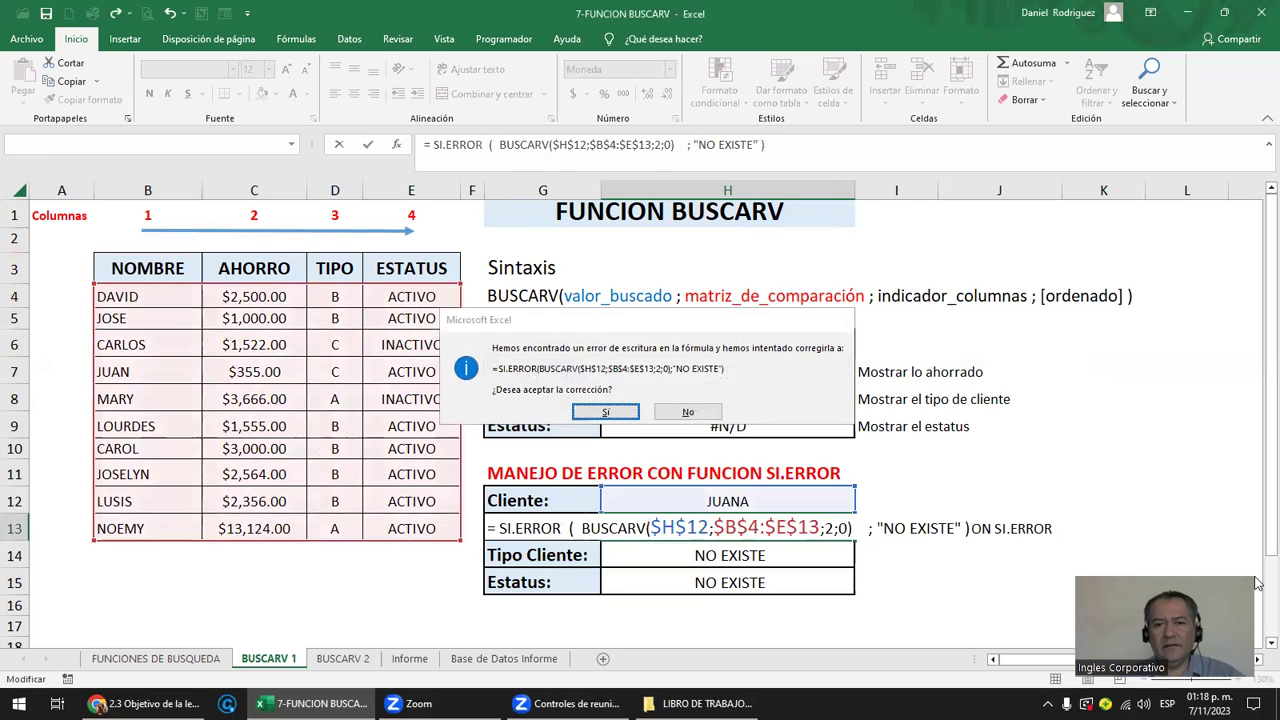
pyautogui.press('Return')
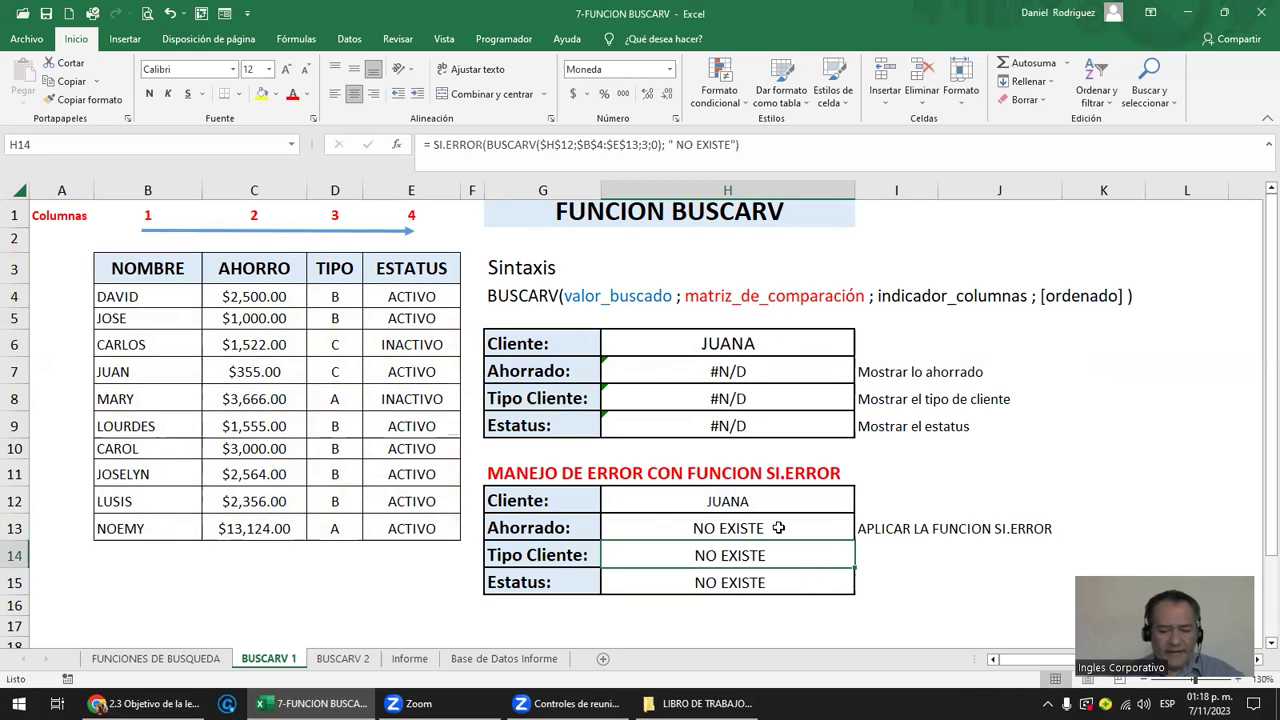
pyautogui.press('Delete')
# Clear the remaining NO EXISTE results next to H14.
pyautogui.press('Up')
pyautogui.press('Delete')
pyautogui.press('Down')
pyautogui.press('Down')
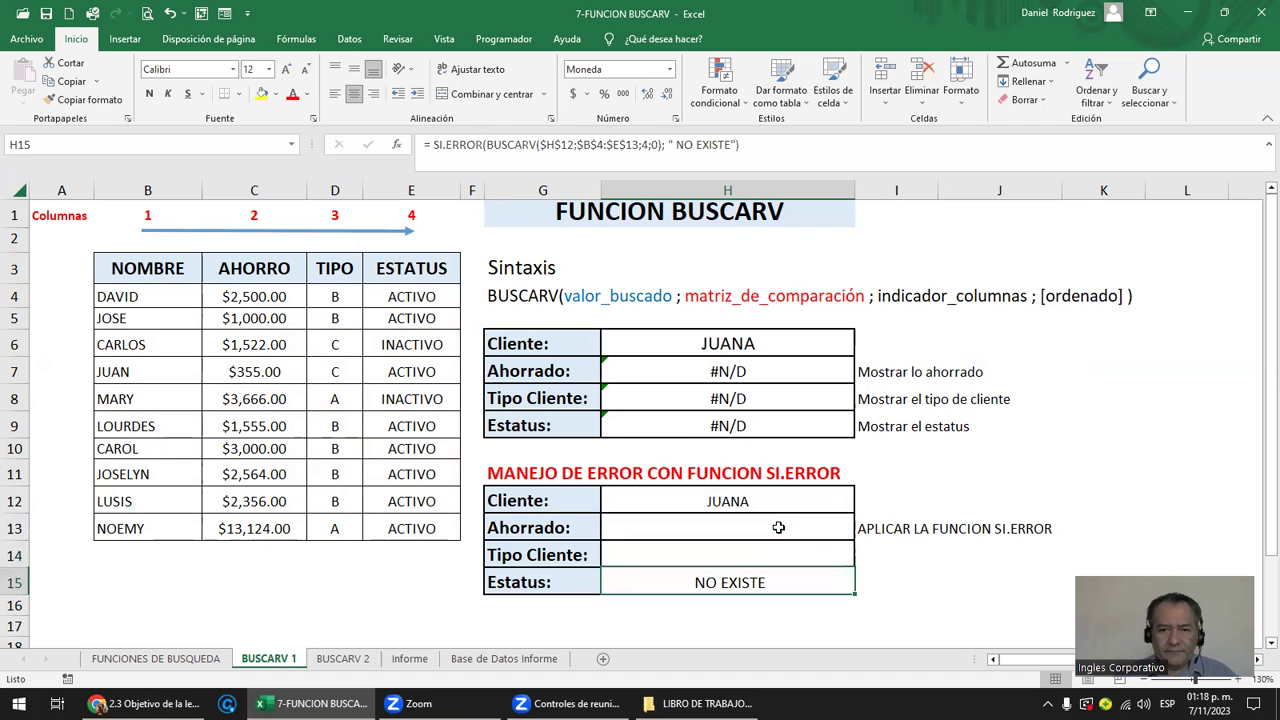
pyautogui.press('Delete')
# Start H13 as =SI.ERROR(BUSCARV with lookup value H12 and table B4:E13.
pyautogui.click(778, 527)
pyautogui.write('=')
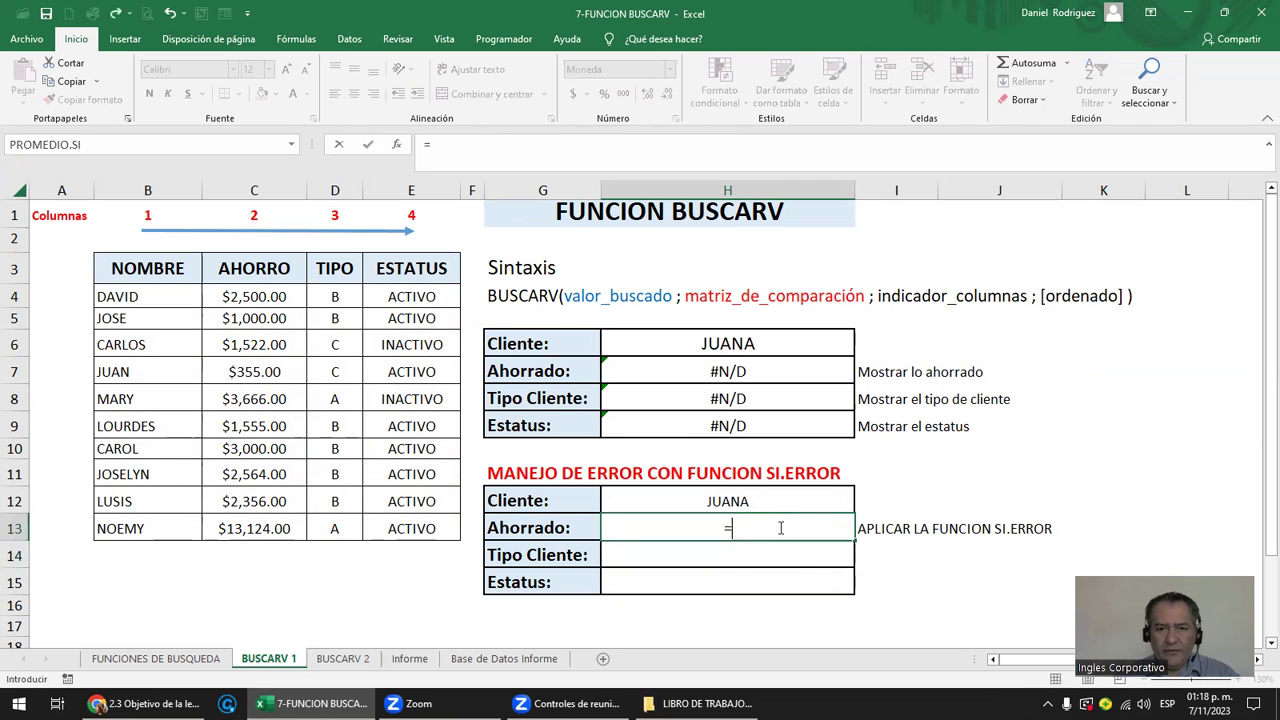
pyautogui.write('SI')
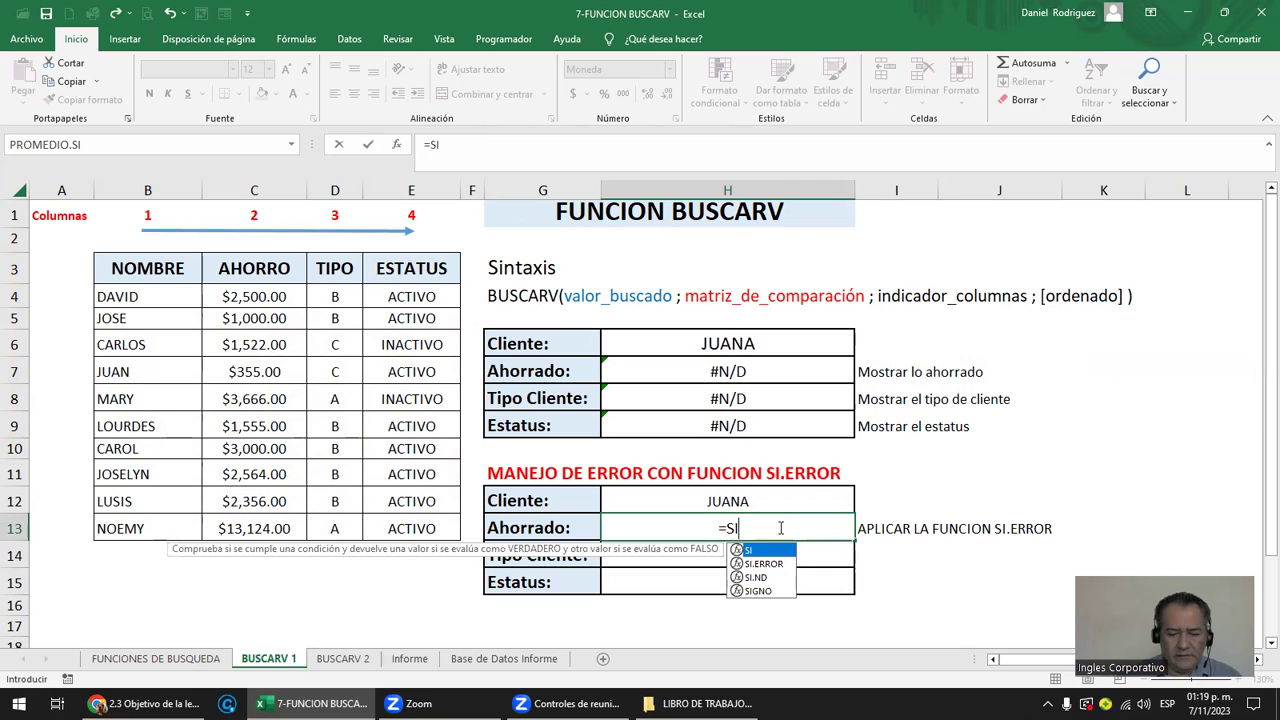
pyautogui.write('.ERROR')
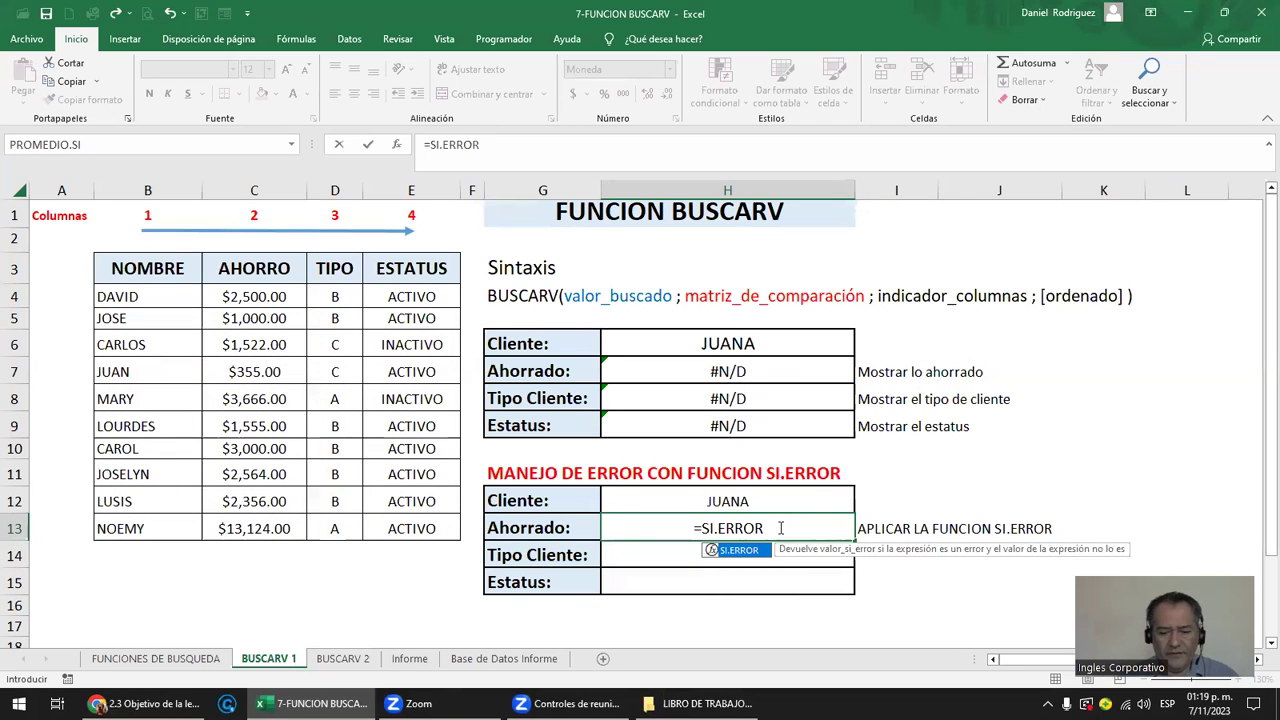
pyautogui.write('(')
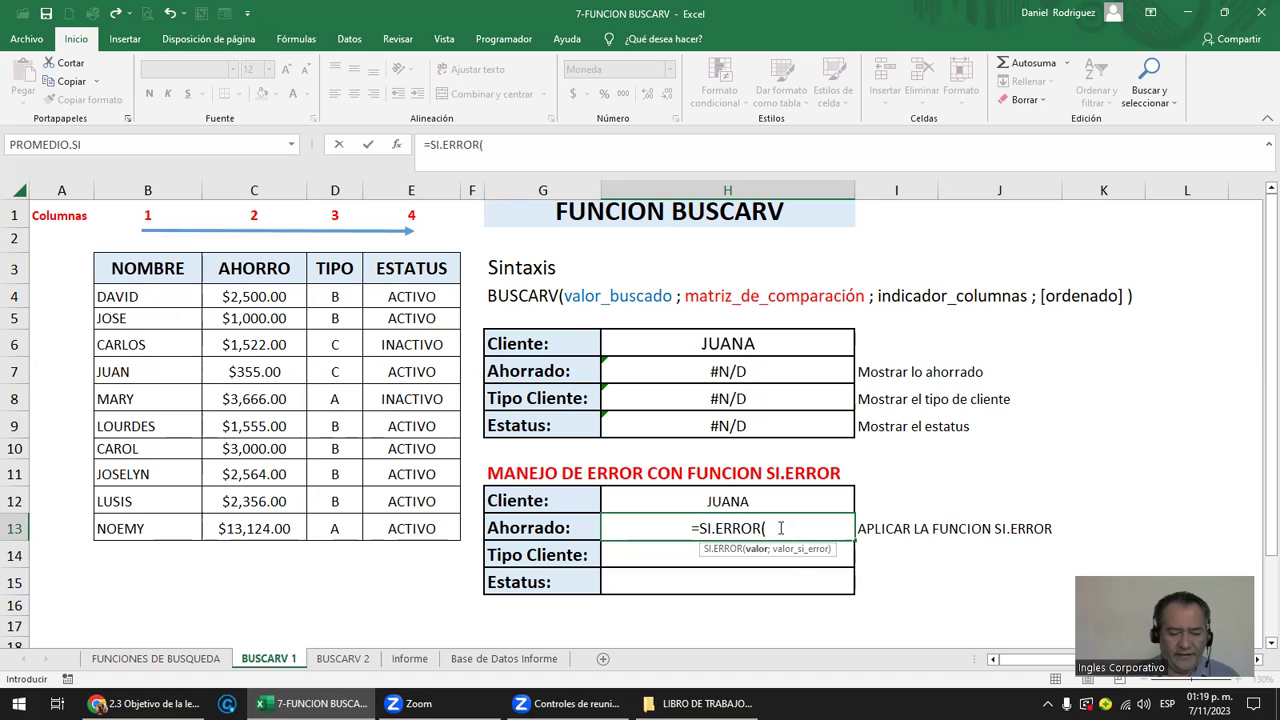
pyautogui.write('BUSC')
pyautogui.press('Down')
pyautogui.press('Down')
pyautogui.press('Tab')
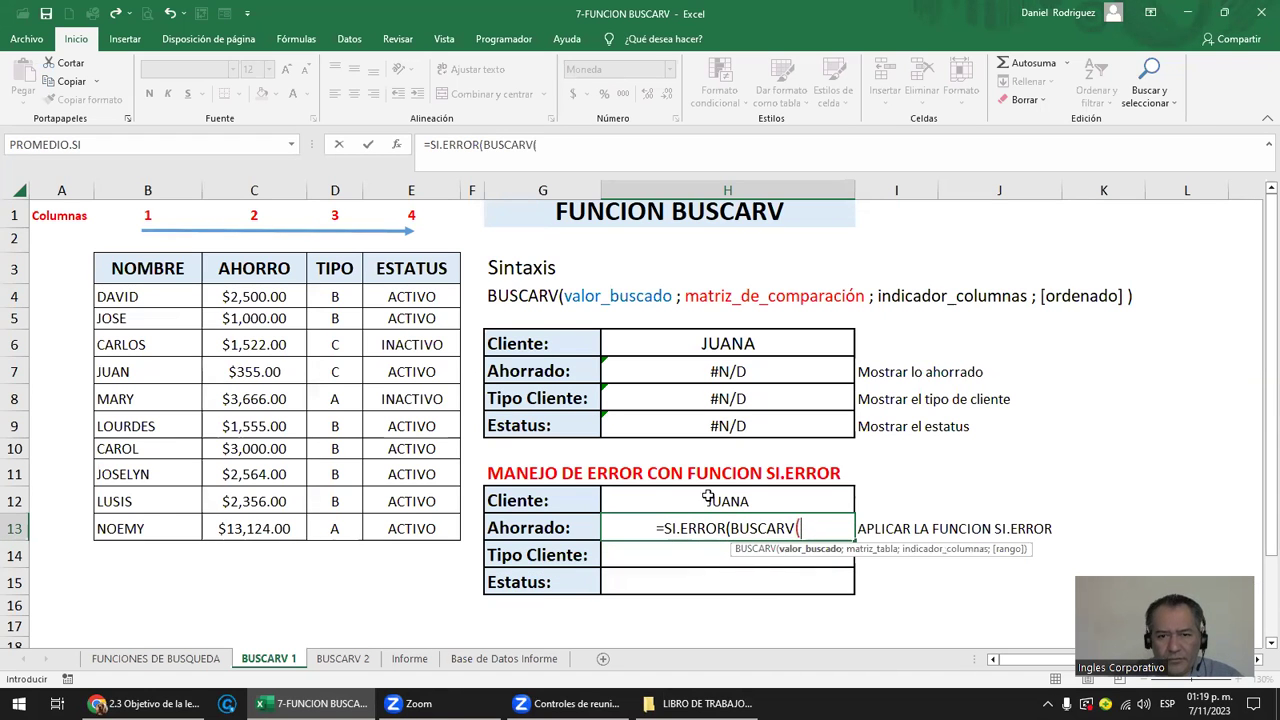
pyautogui.click(745, 500)
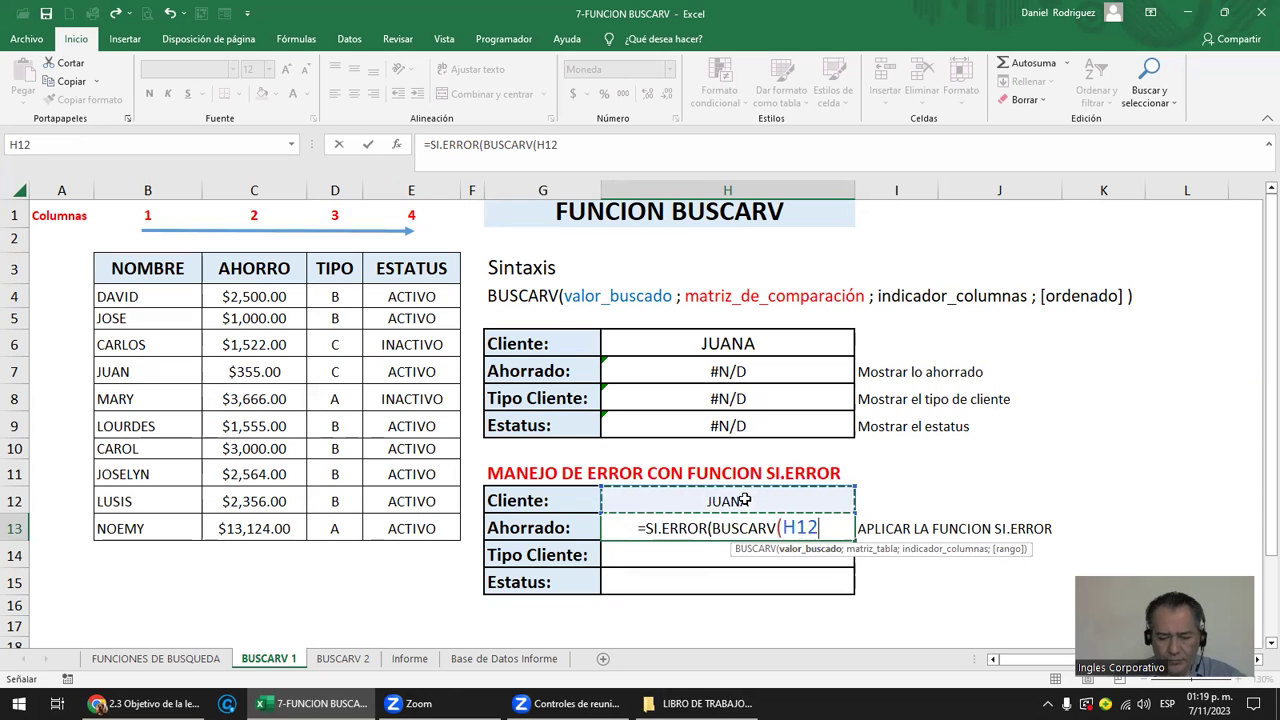
pyautogui.write(';')
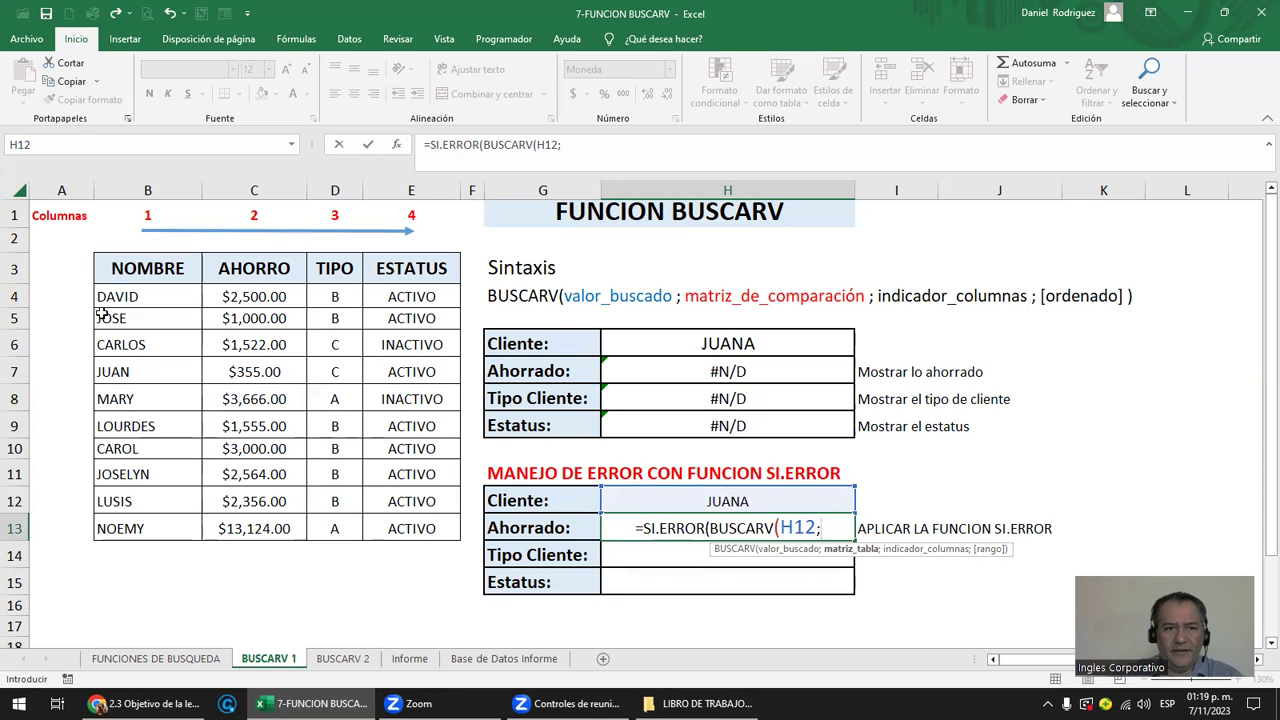
pyautogui.moveTo(104, 296); pyautogui.dragTo(436, 535)
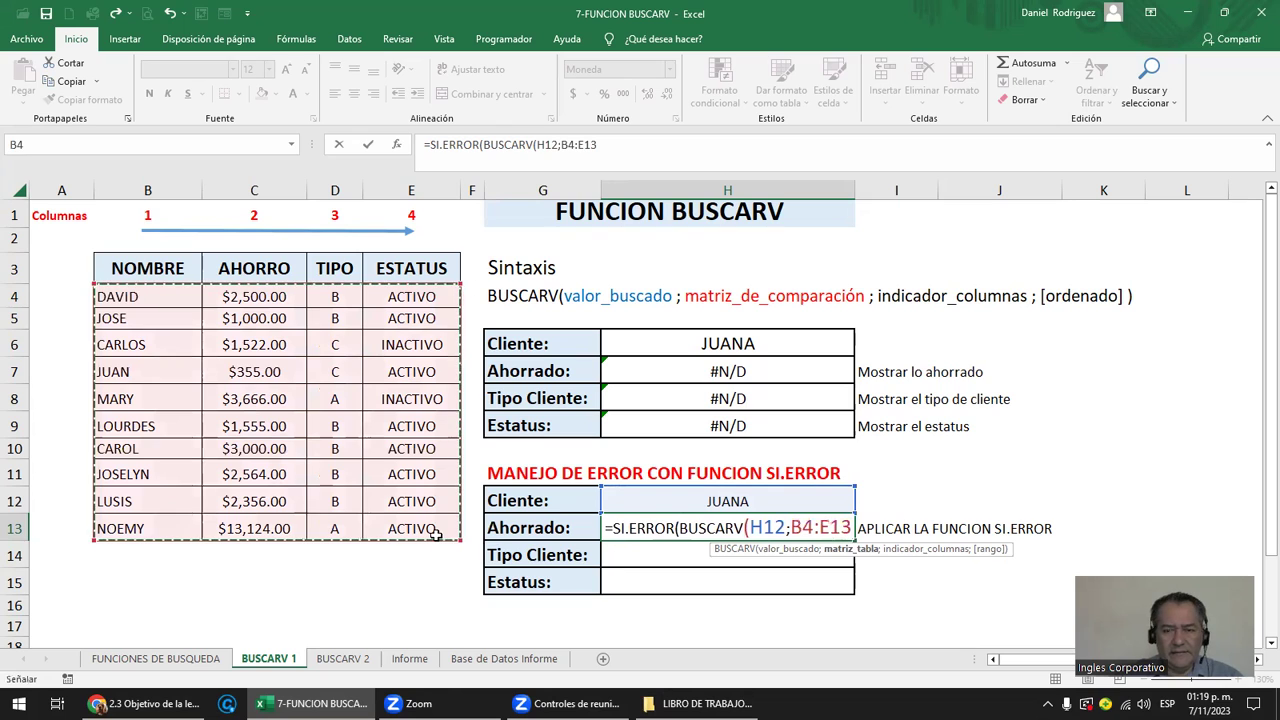
# Complete the lookup with column 2, FALSO and the error text "CLIENTE NO EXISTE".
pyautogui.write(';')
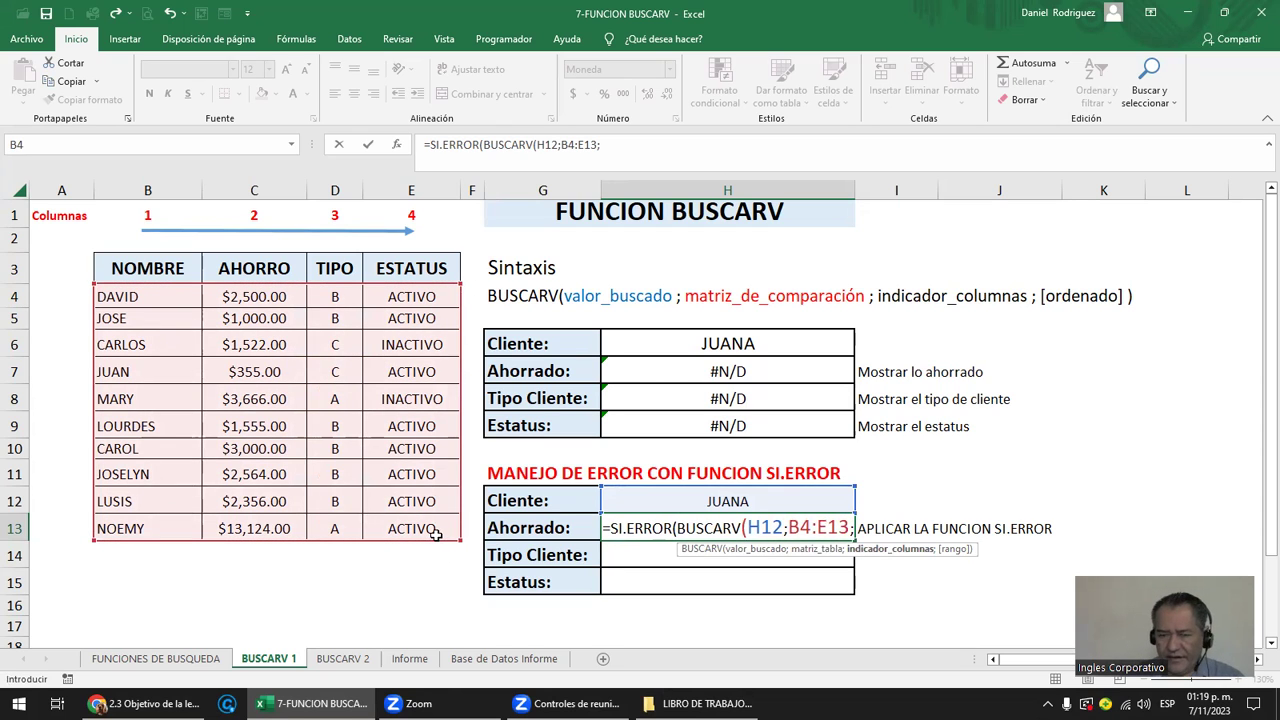
pyautogui.write('2')
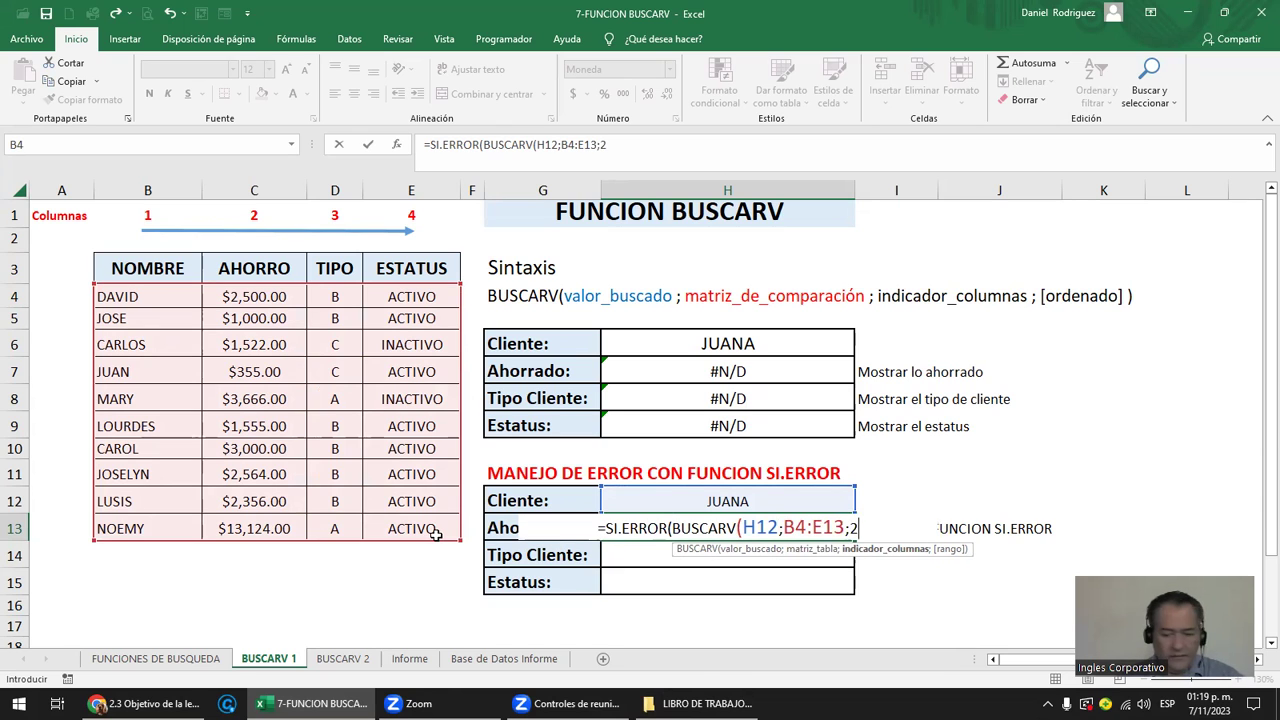
pyautogui.write(';')
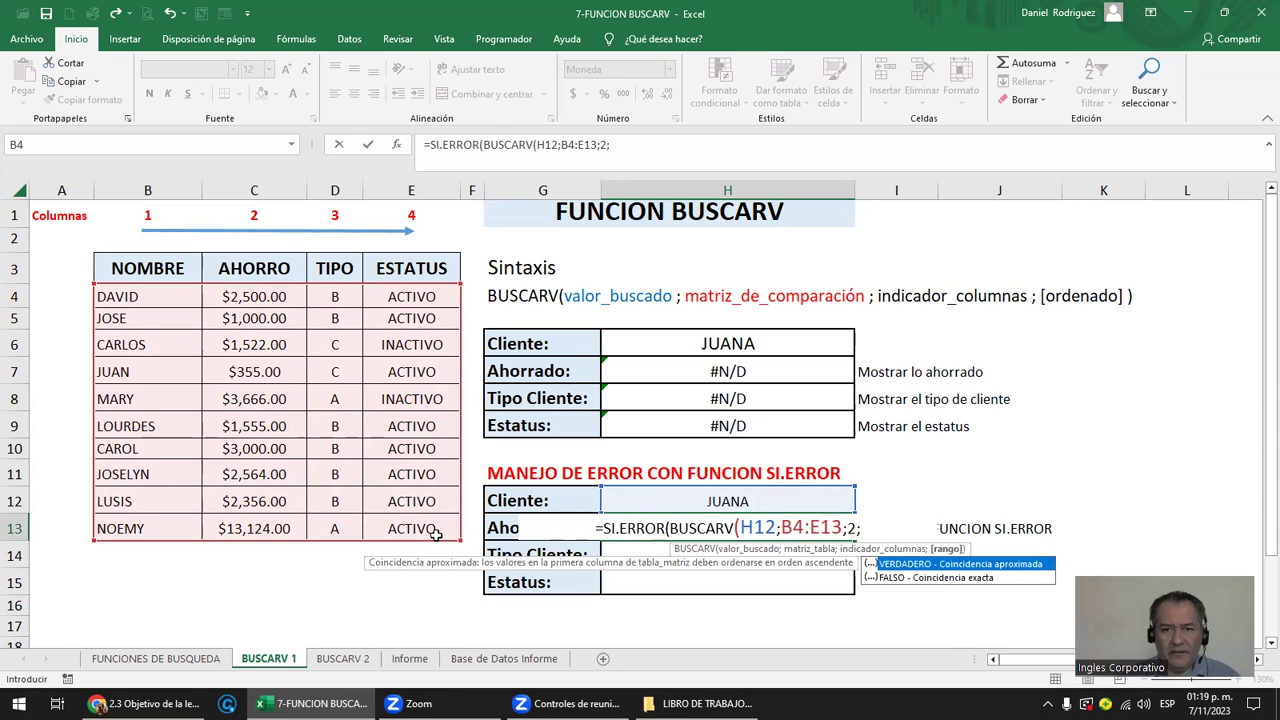
pyautogui.press('Down')
pyautogui.press('Tab')
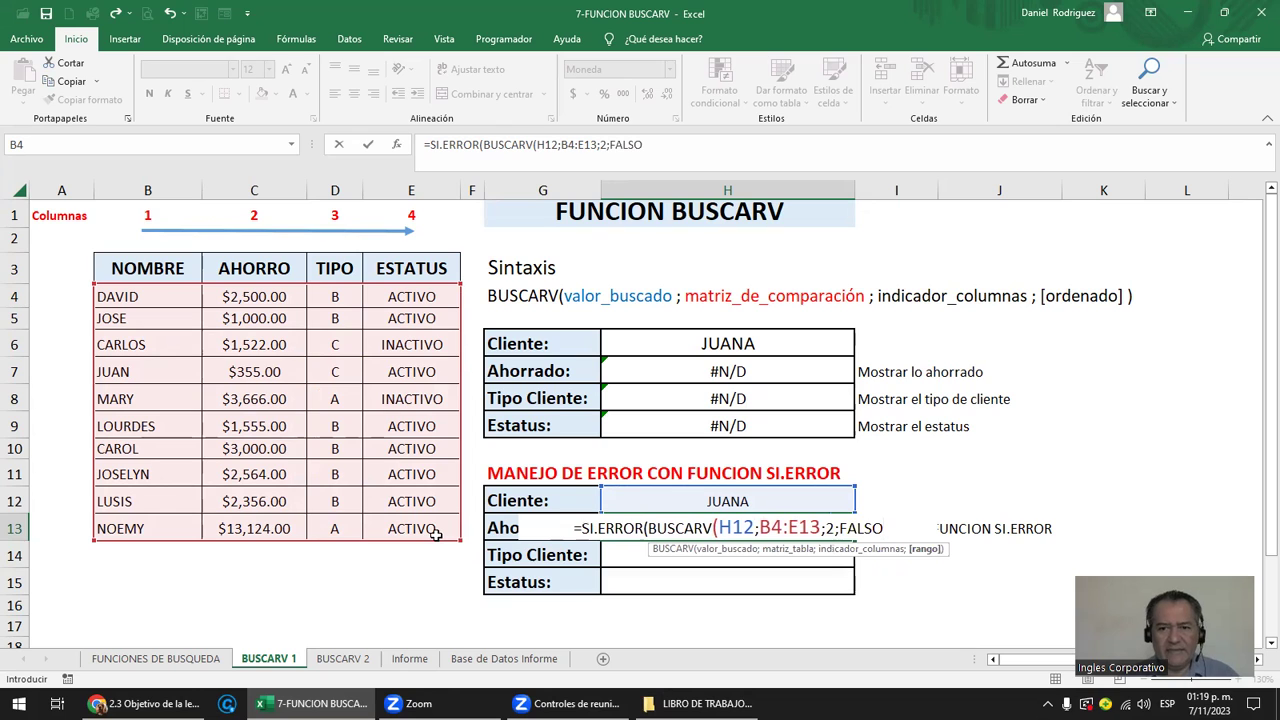
pyautogui.write(')')
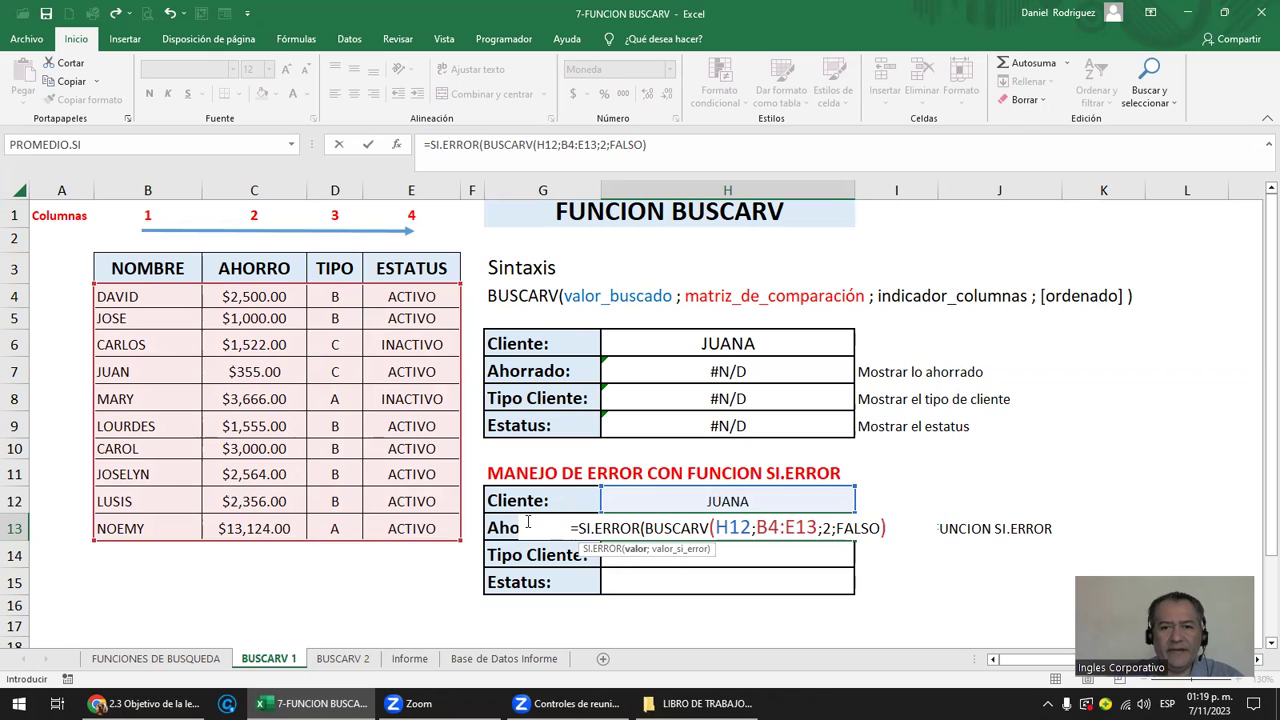
pyautogui.write(';')
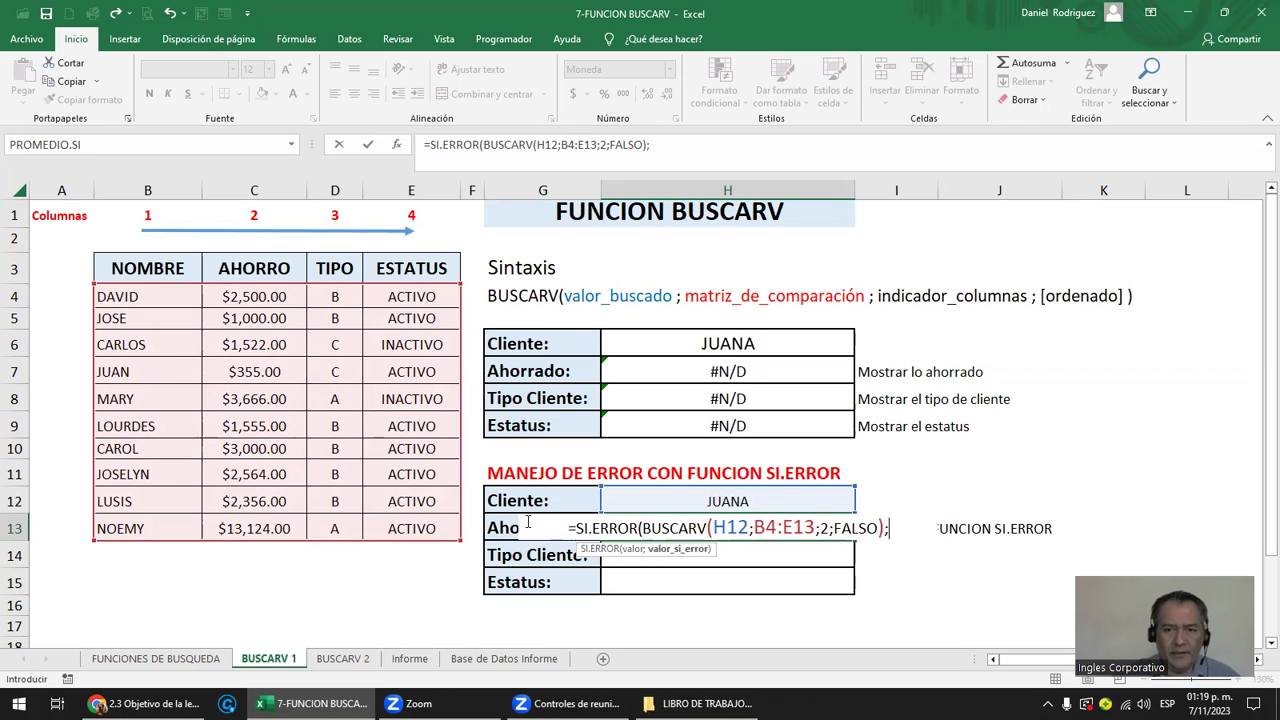
pyautogui.write(' "')
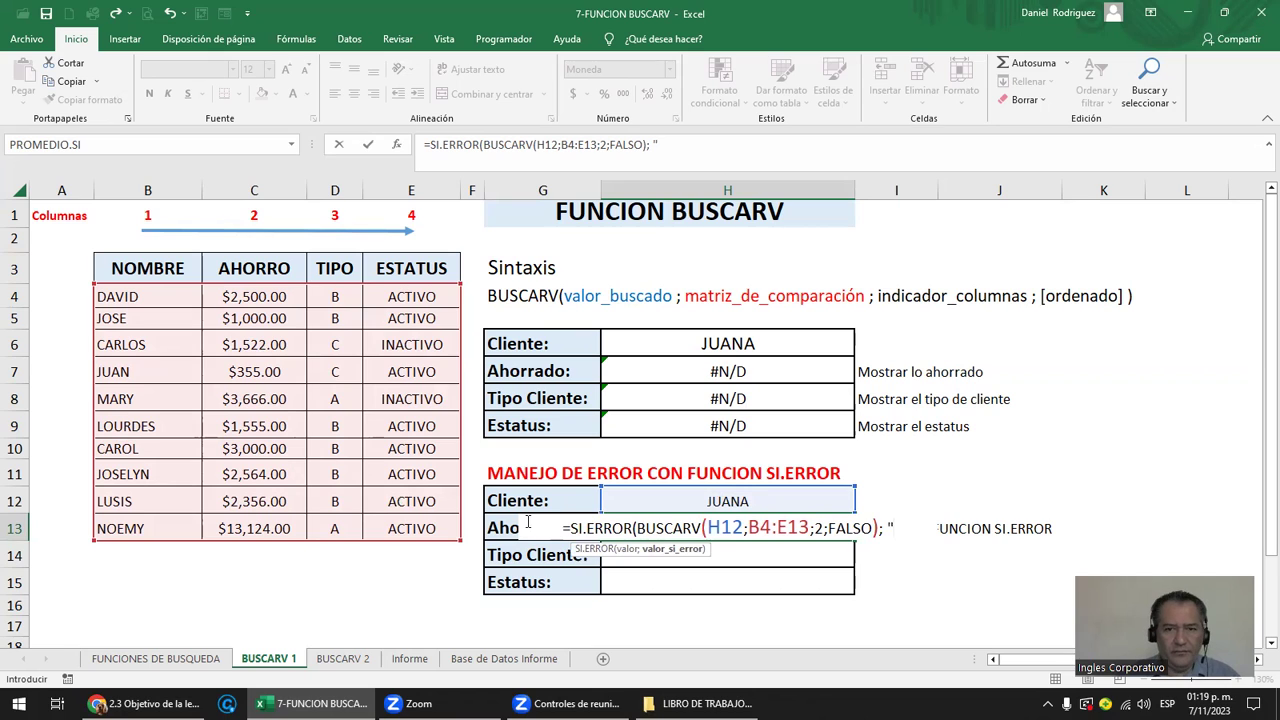
pyautogui.write('CLIENTE NO')
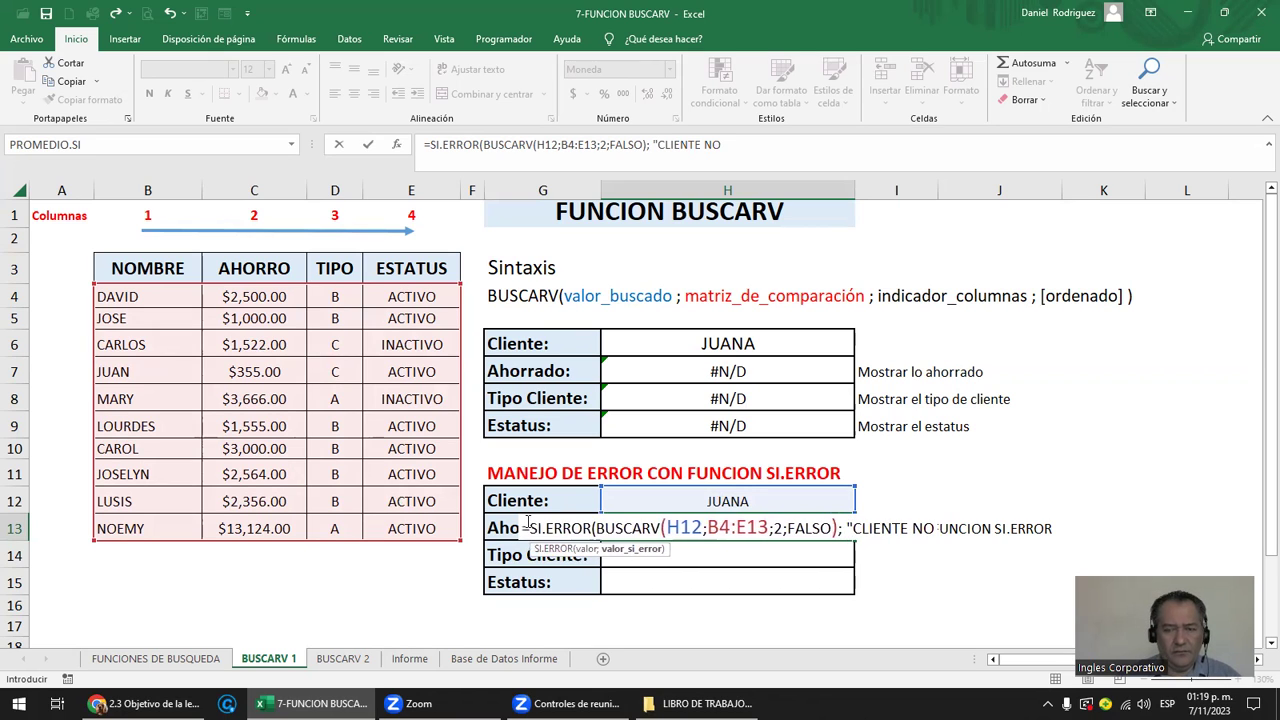
pyautogui.write(' EXISTE")')
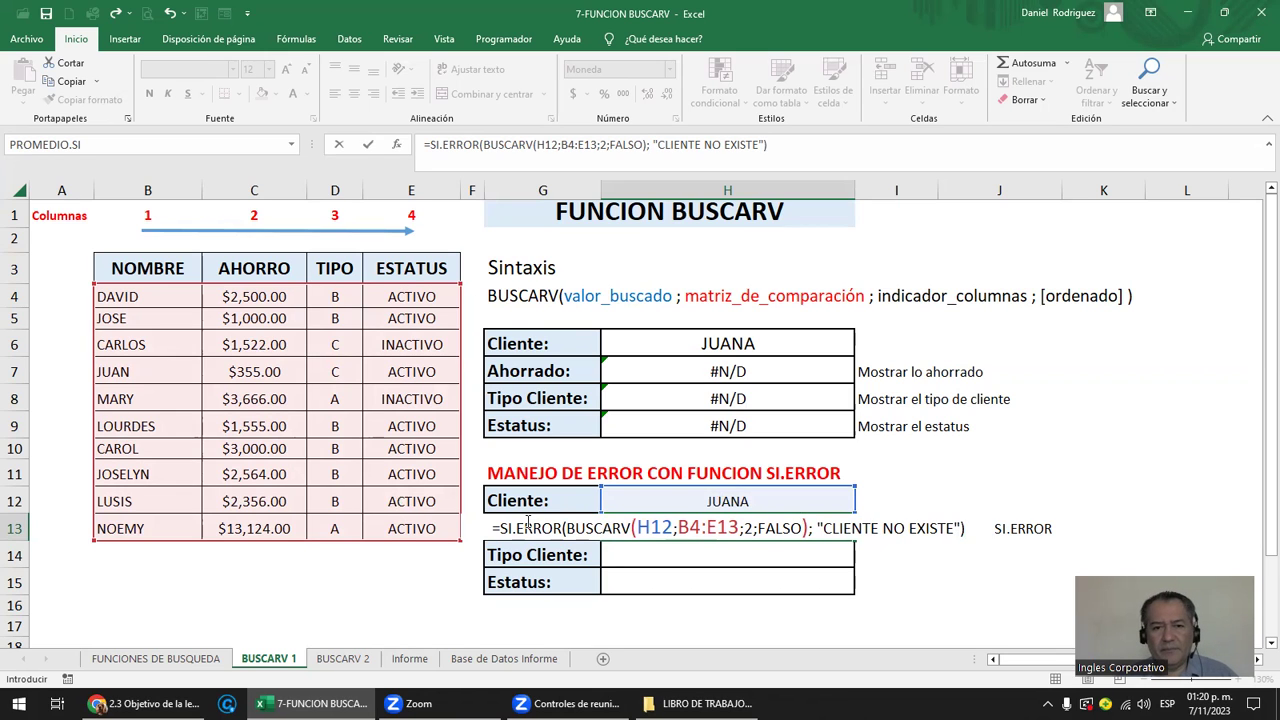
# Commit the H13 formula and make H12 and B4:E13 absolute references.
pyautogui.press('Return')
pyautogui.click(718, 526)
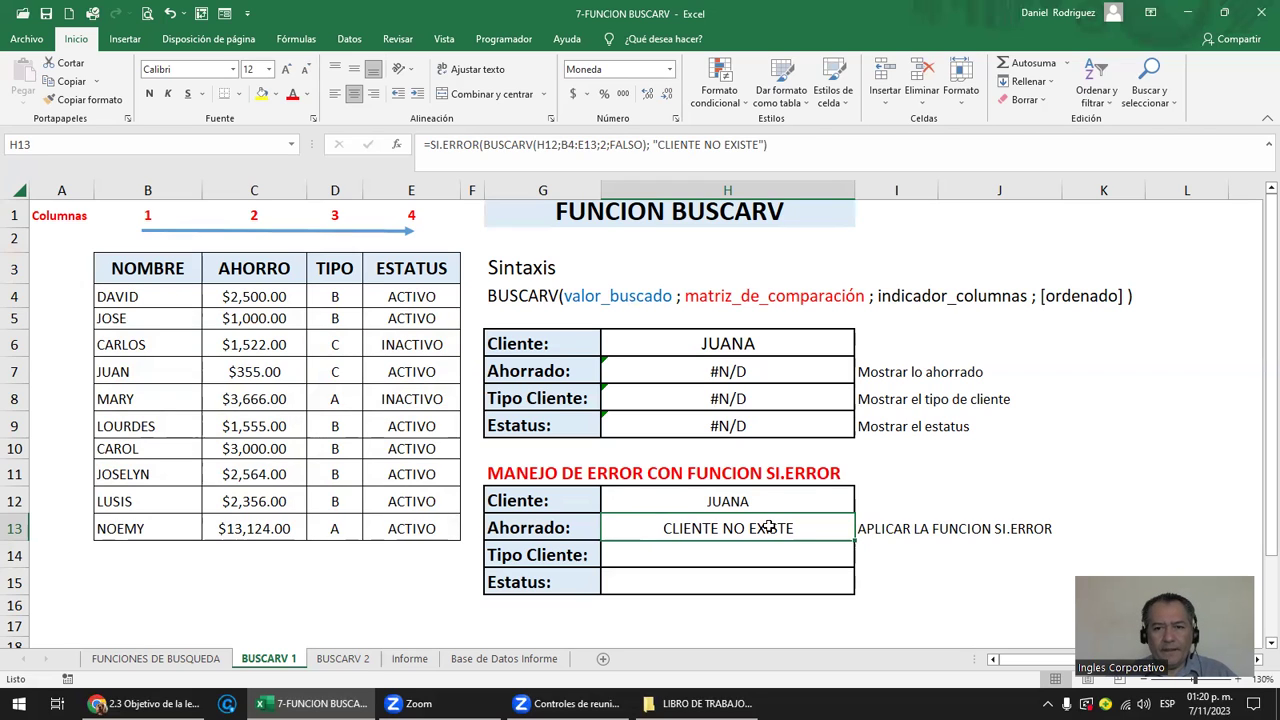
pyautogui.doubleClick(698, 528)
pyautogui.click(664, 527)
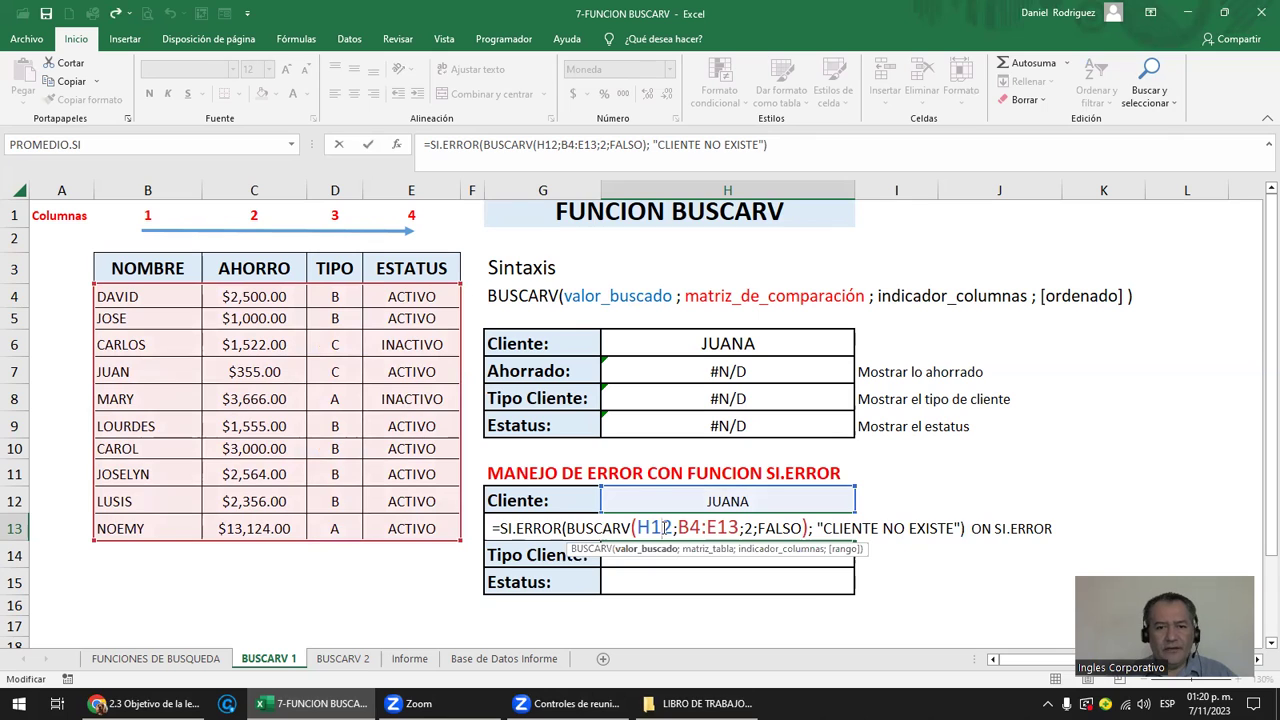
pyautogui.press('F4')
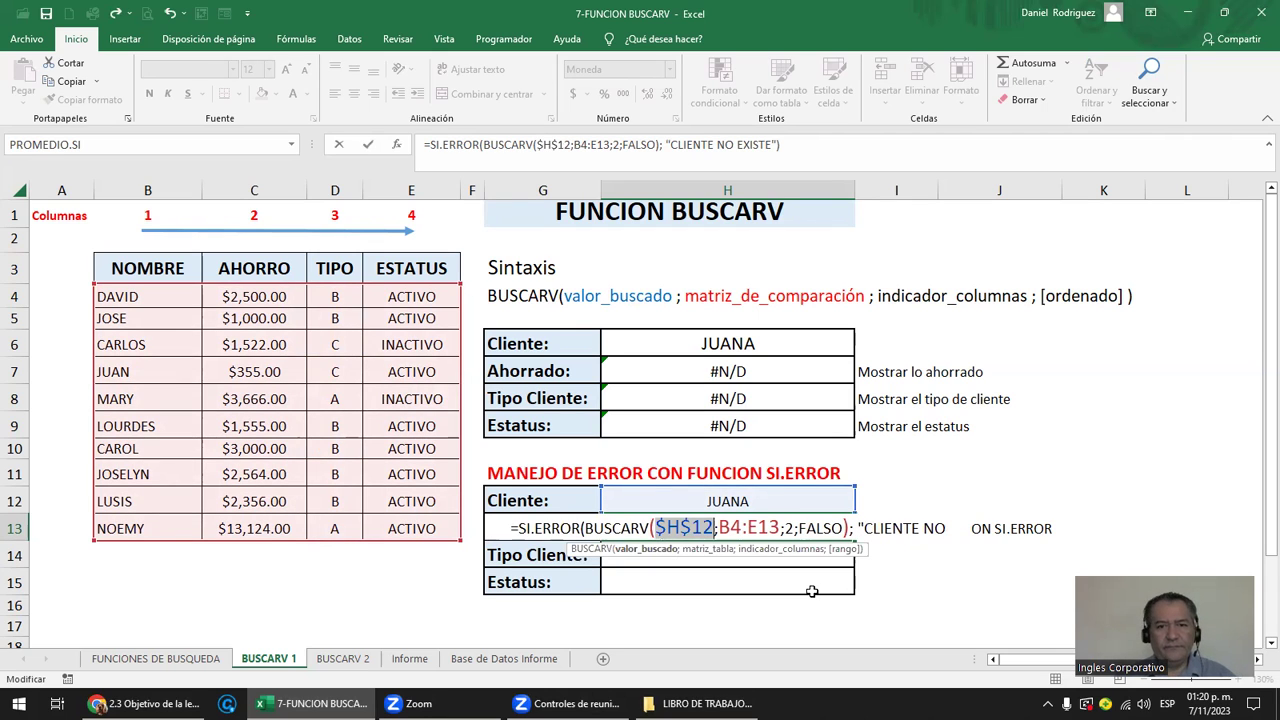
pyautogui.press('Right')
pyautogui.press('Right')
pyautogui.press('Right')
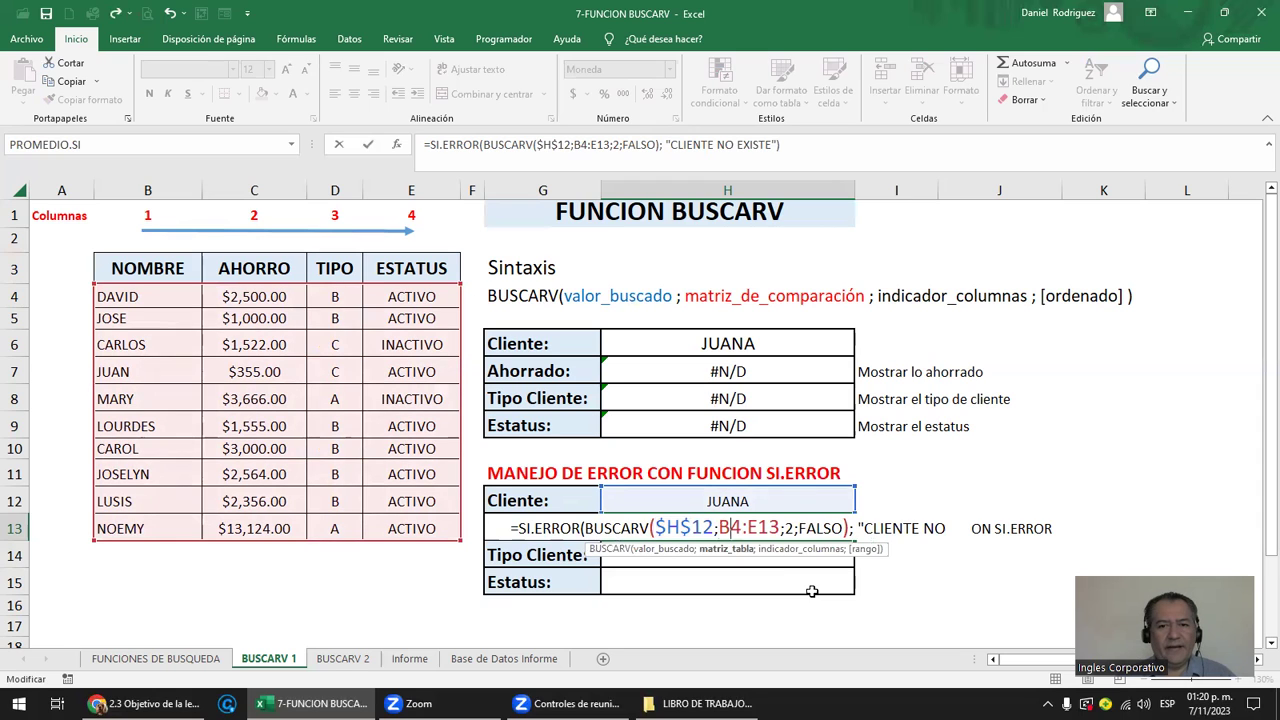
pyautogui.press('F4')
pyautogui.press('Right')
pyautogui.press('Right')
pyautogui.press('F4')
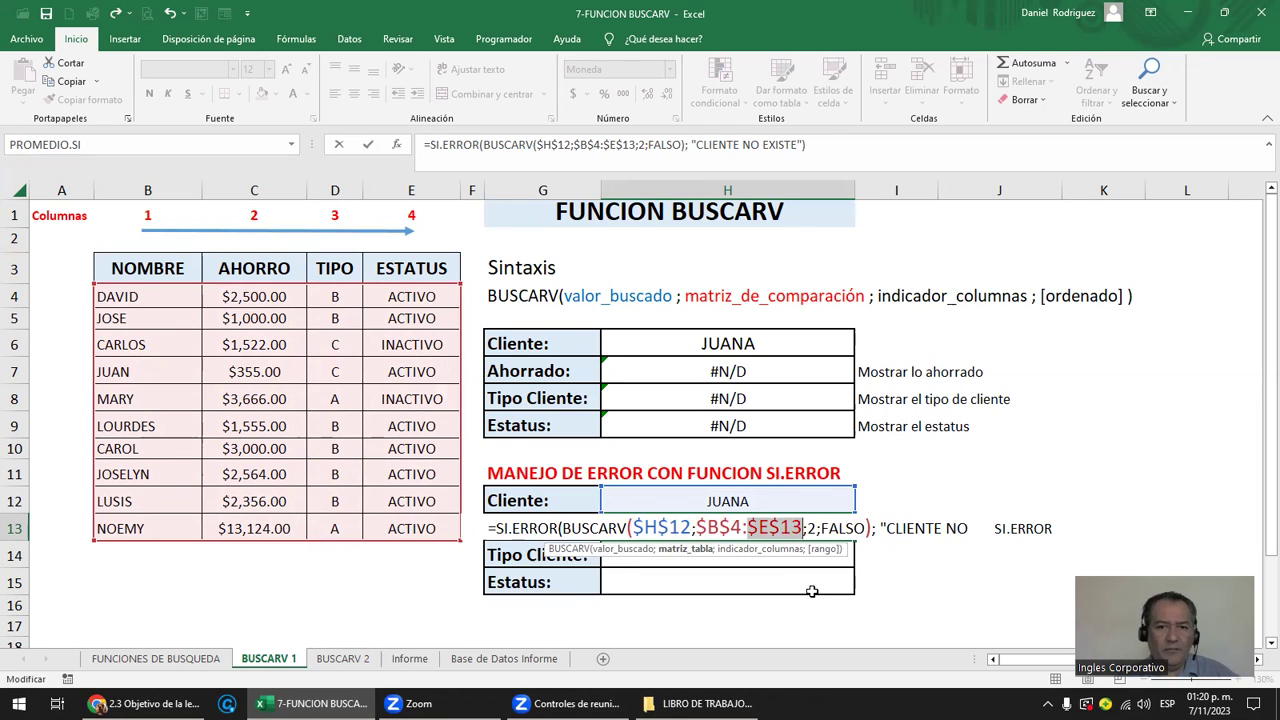
pyautogui.hotkey('ctrl', 'Return')
# Copy the H13 formula into the Tipo Cliente cell H14.
pyautogui.hotkey('ctrl', 'c')
pyautogui.press('Down')
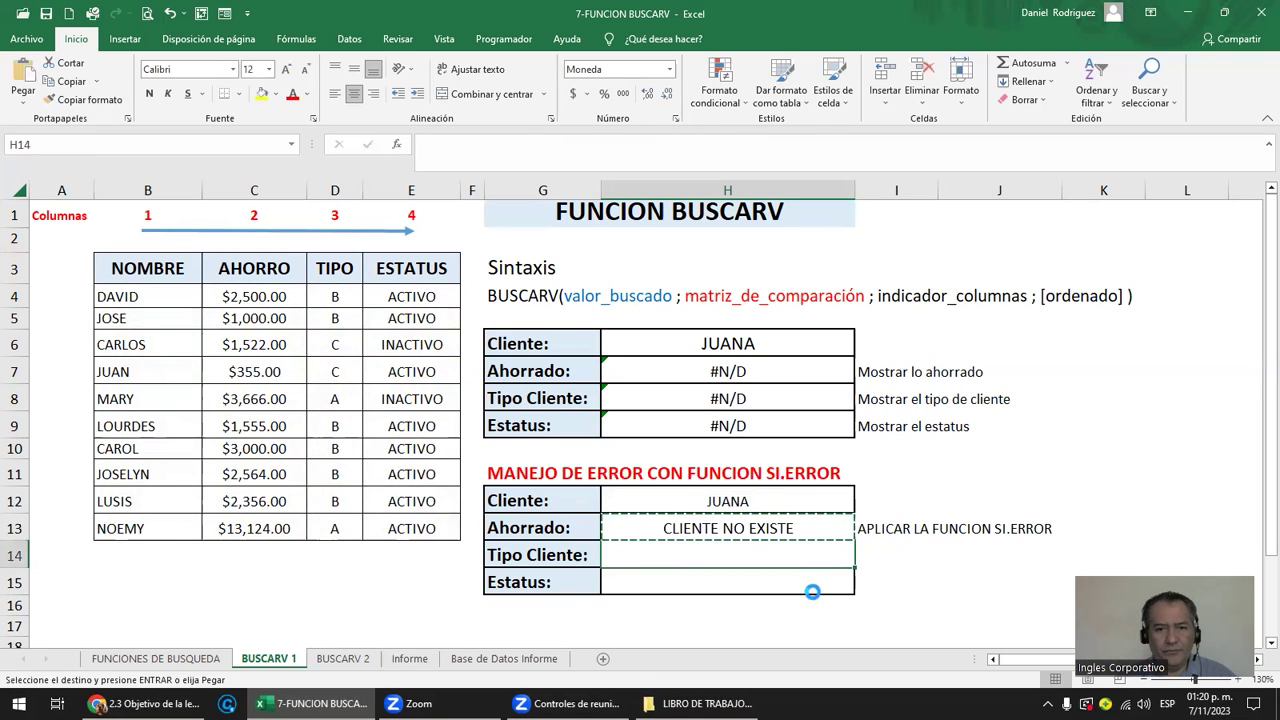
pyautogui.hotkey('ctrl', 'v')
# Change the H14 formula's column index from 2 to 3.
pyautogui.press('F2')
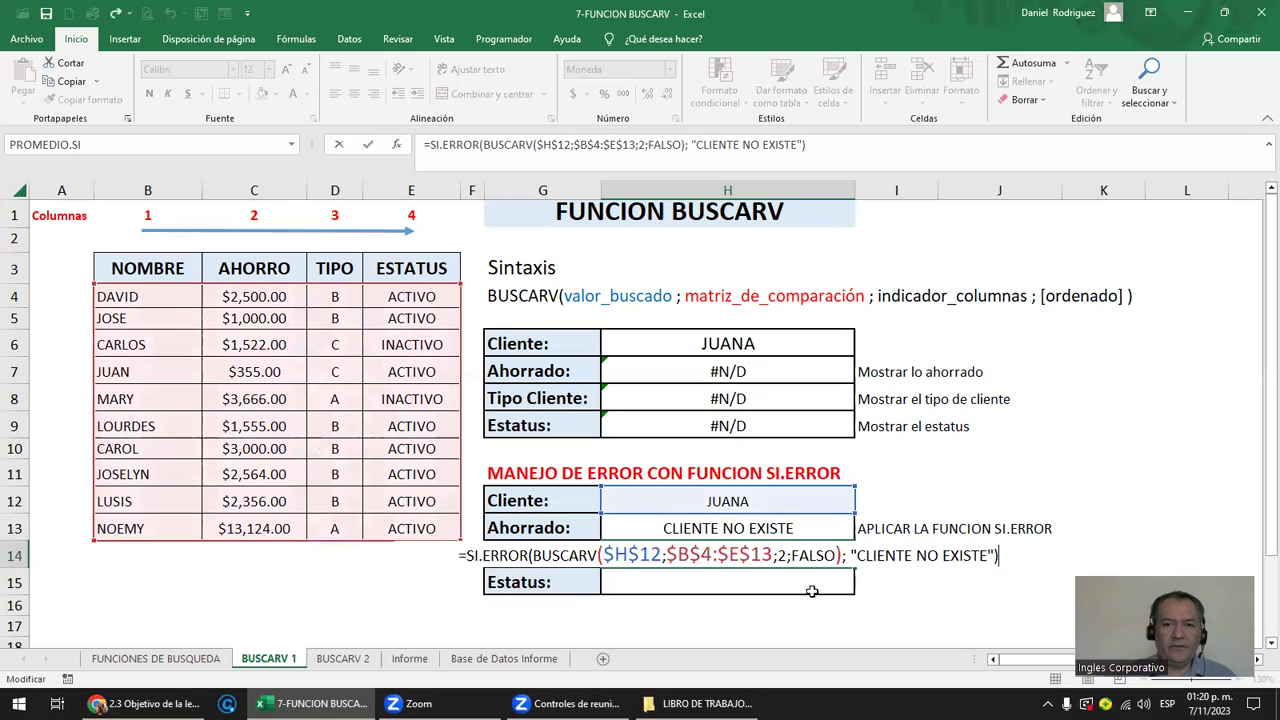
pyautogui.click(778, 557)
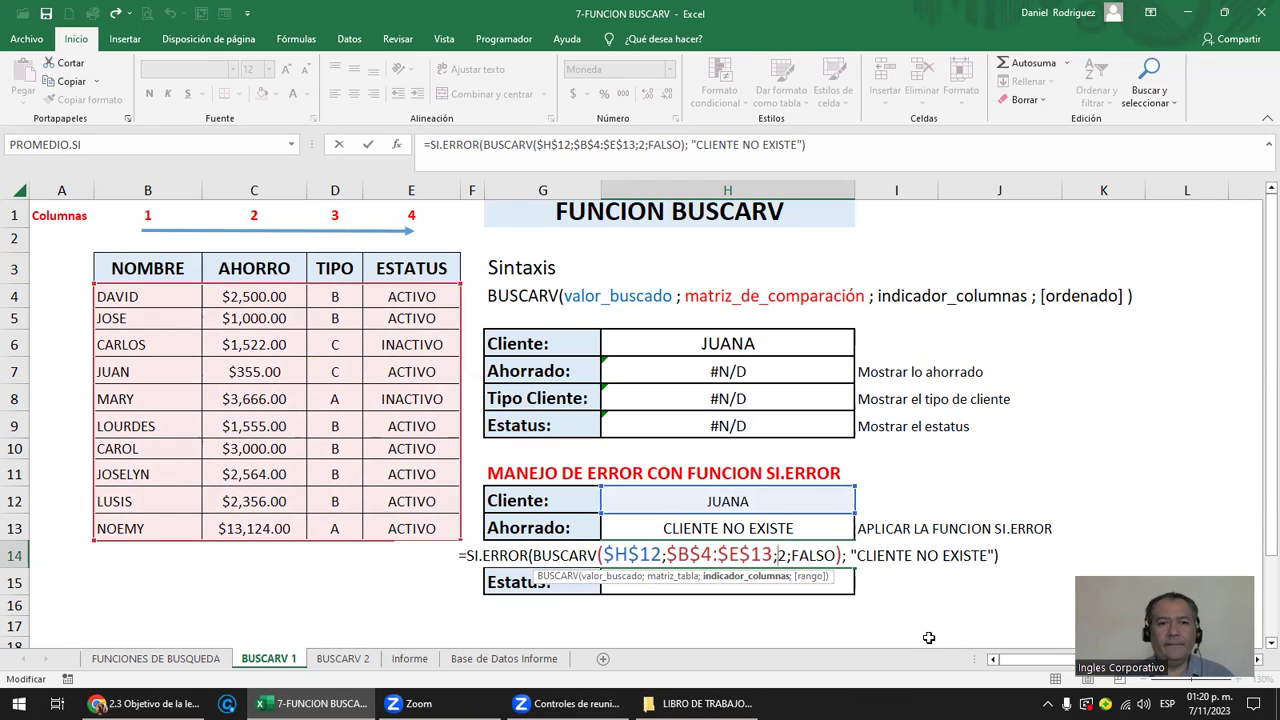
pyautogui.press('Delete')
pyautogui.write('3')
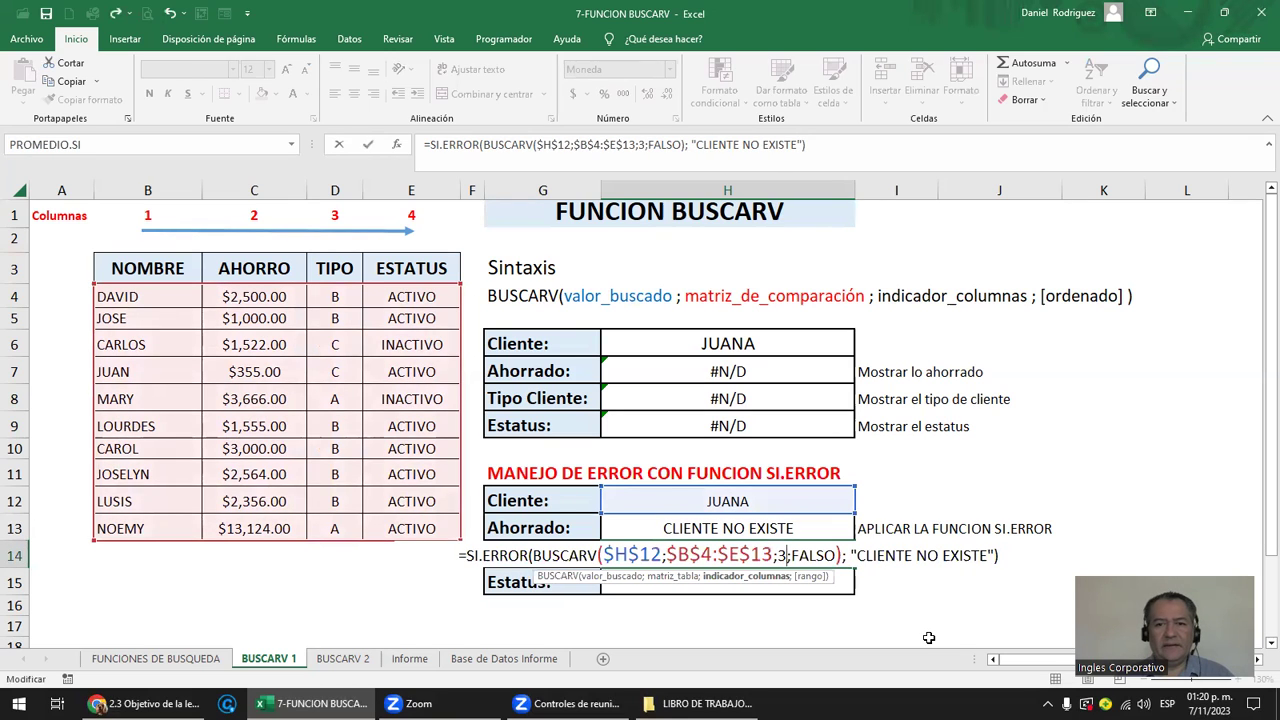
pyautogui.press('Right')
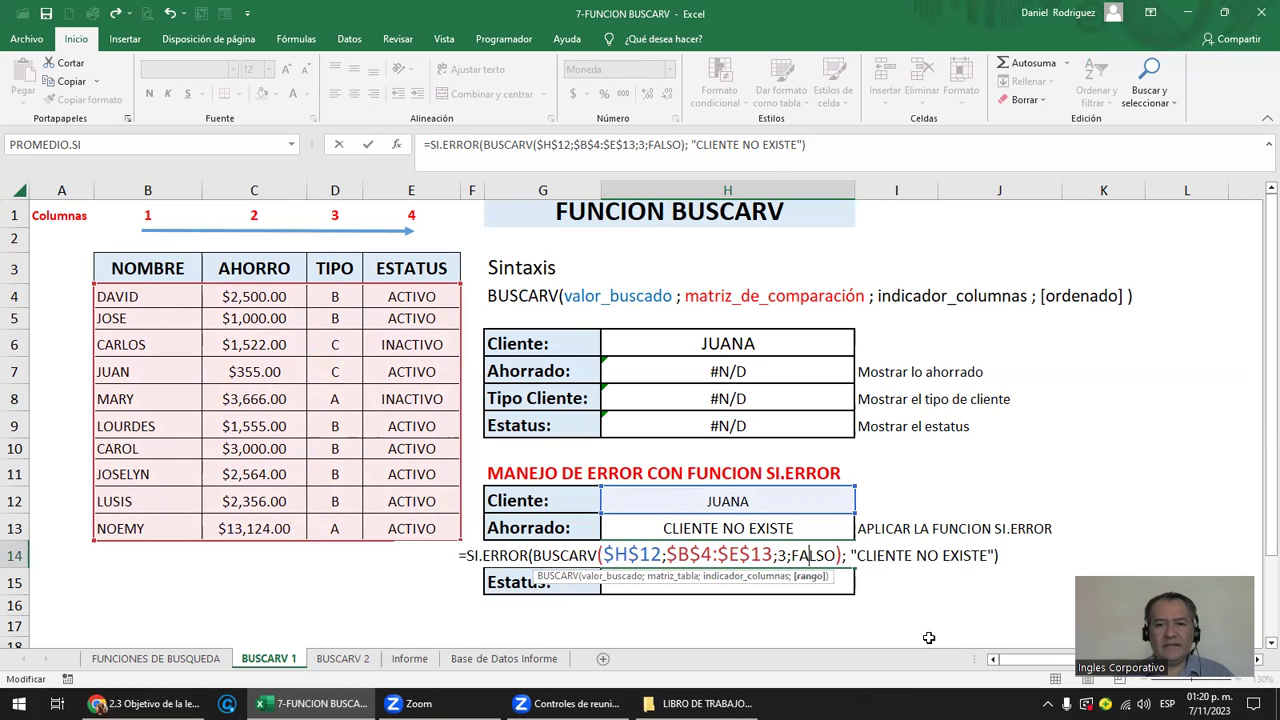
pyautogui.press('Right')
pyautogui.press('Right')
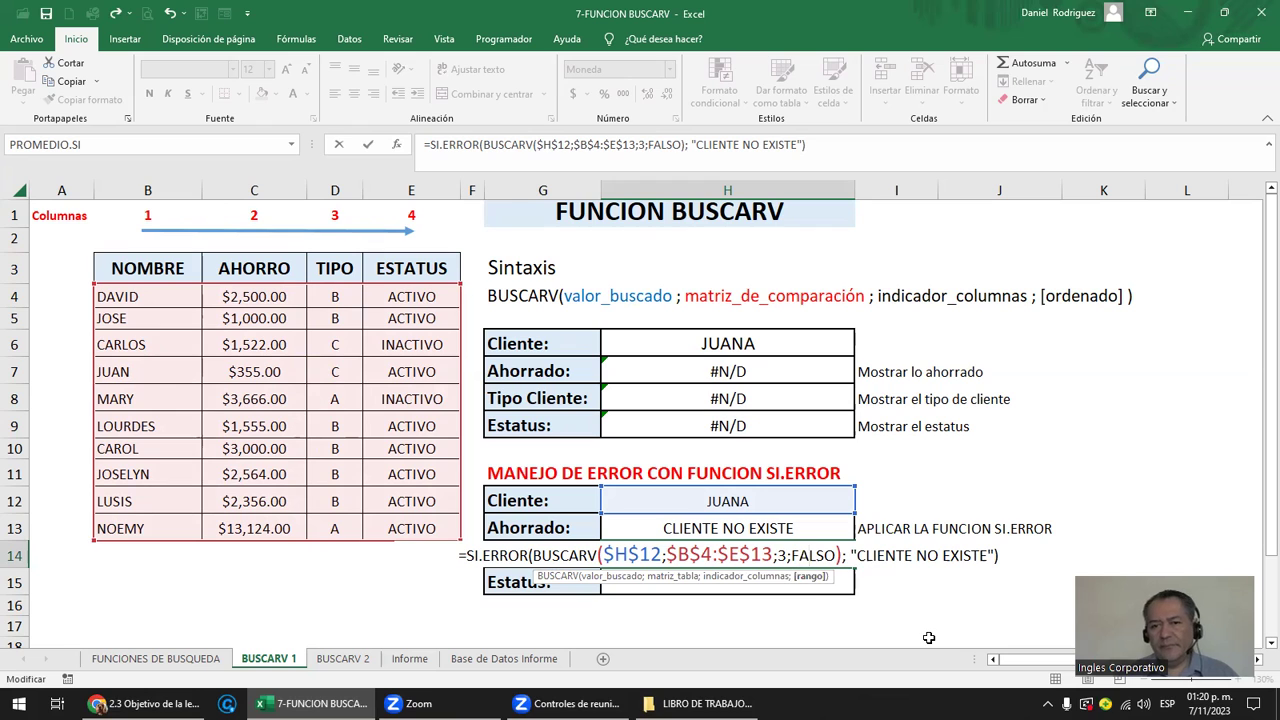
pyautogui.press('Return')
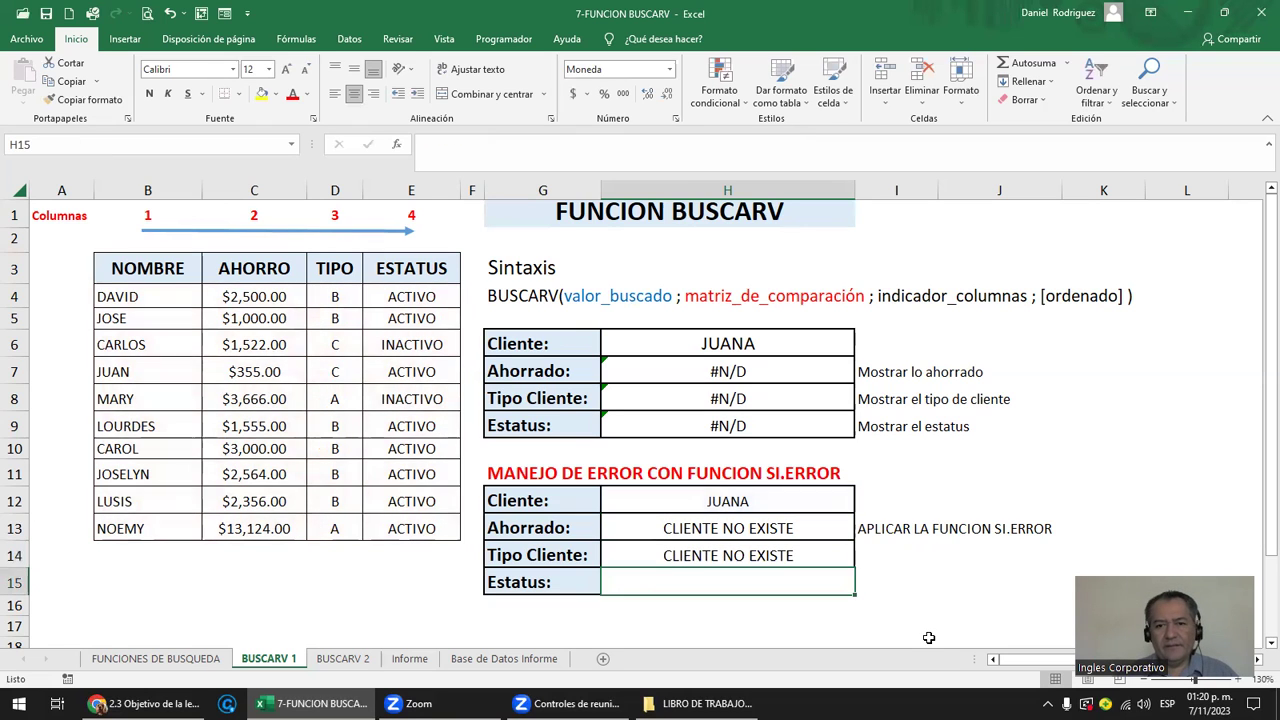
pyautogui.press('Up')
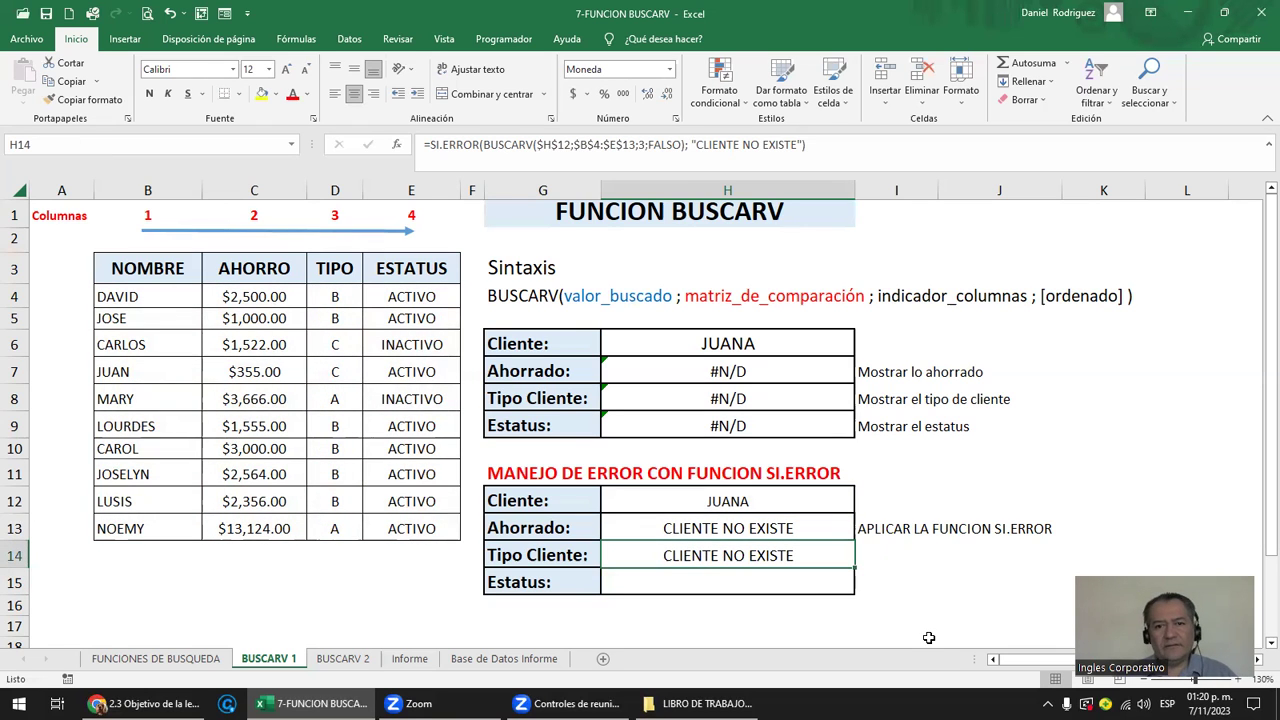
# Copy H14 into H15 and change its column index to 4 for Estatus.
pyautogui.hotkey('ctrl', 'c')
pyautogui.press('Down')
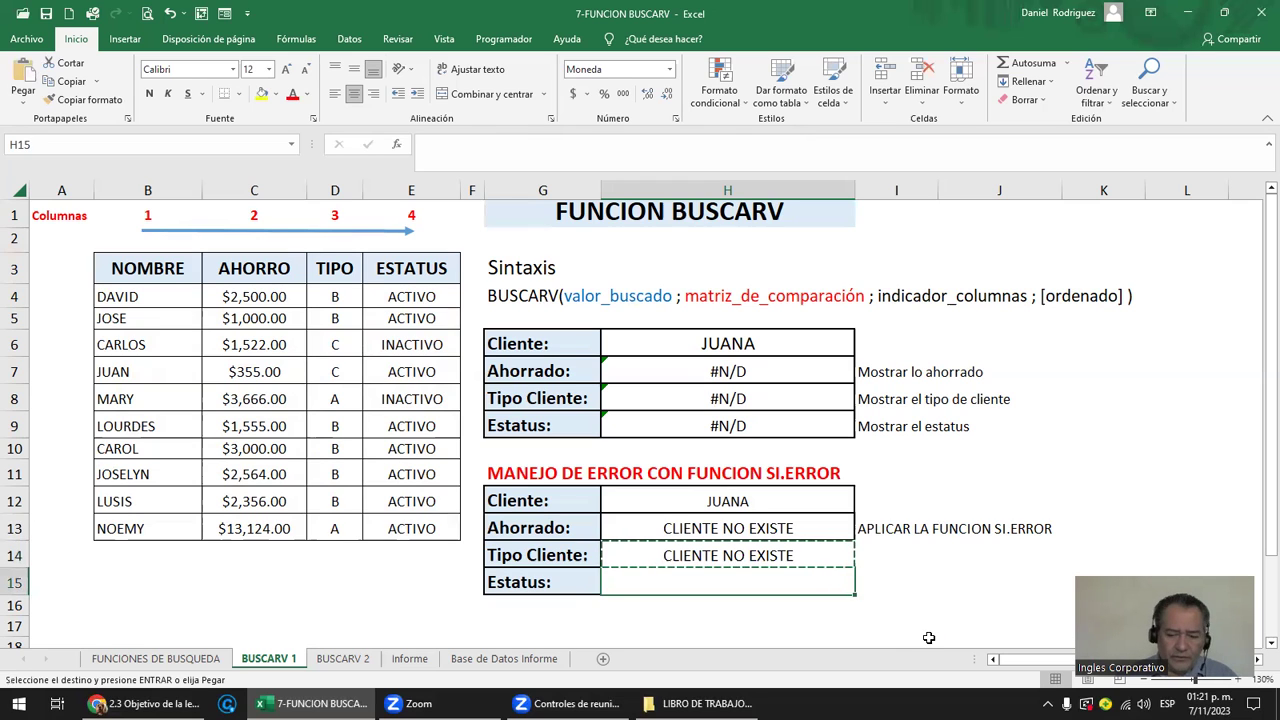
pyautogui.hotkey('ctrl', 'v')
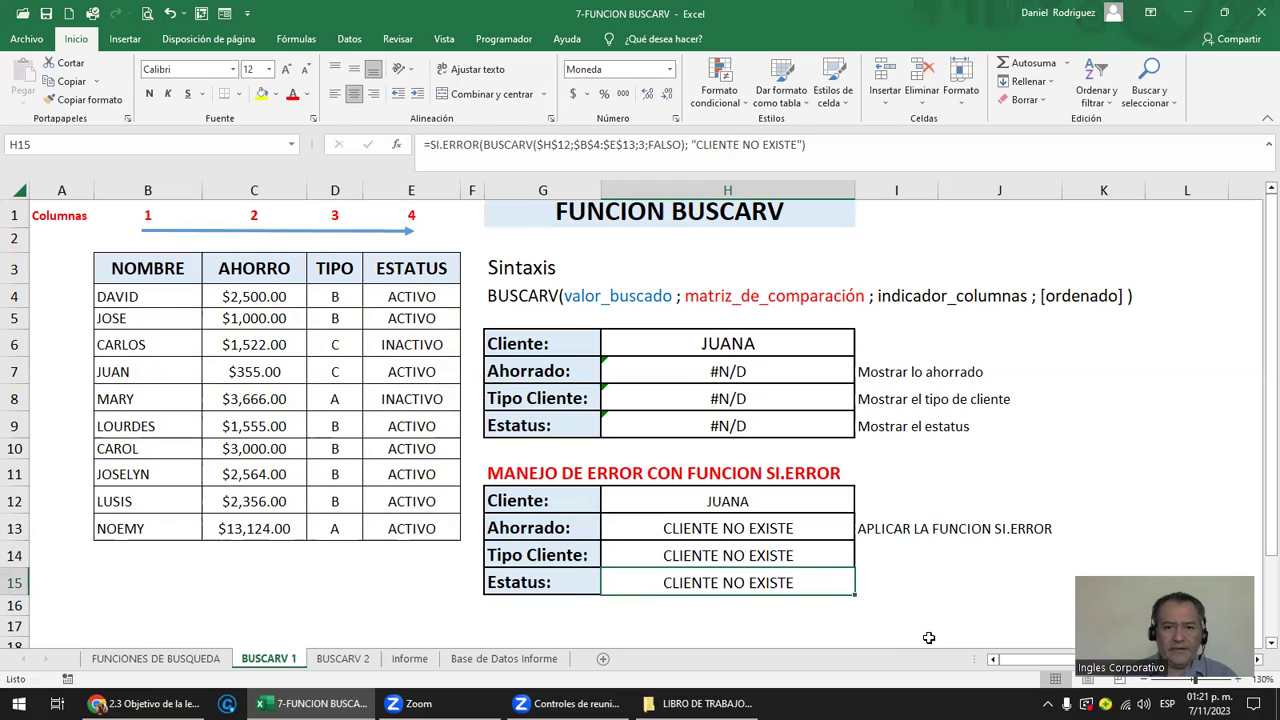
pyautogui.press('F2')
pyautogui.press('Left')
pyautogui.press('Left')
pyautogui.press('Left')
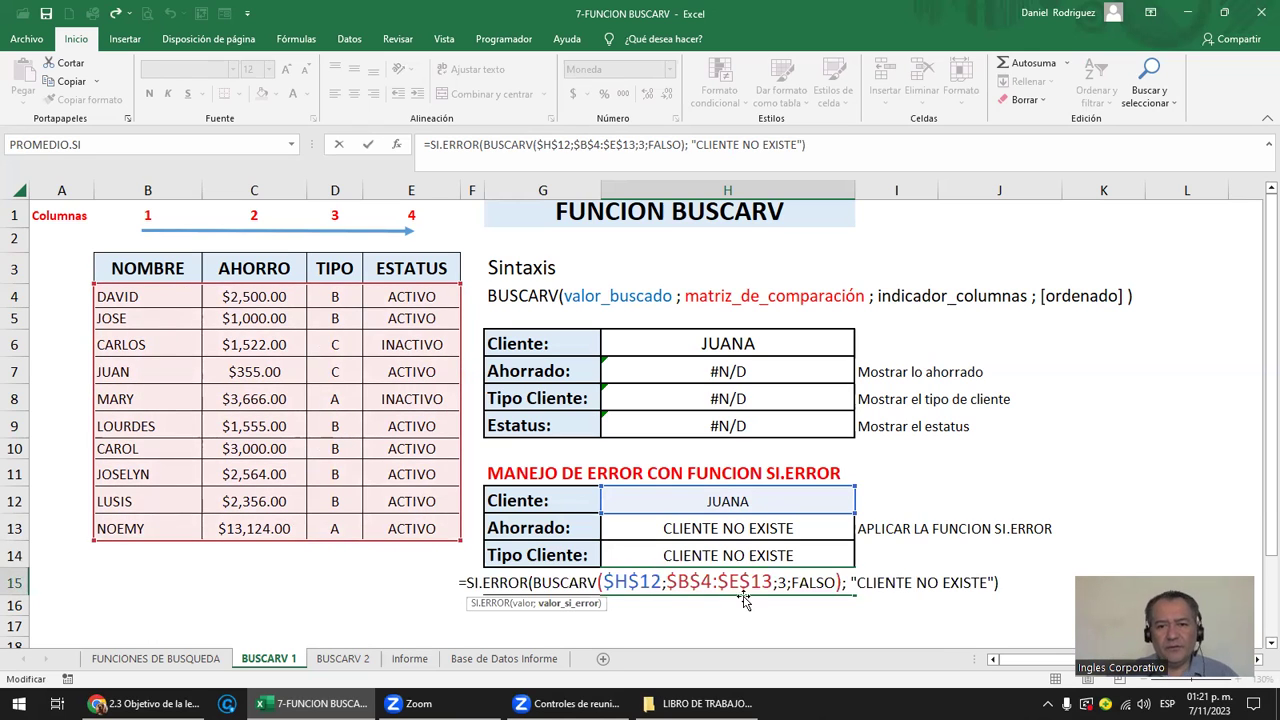
pyautogui.click(787, 582)
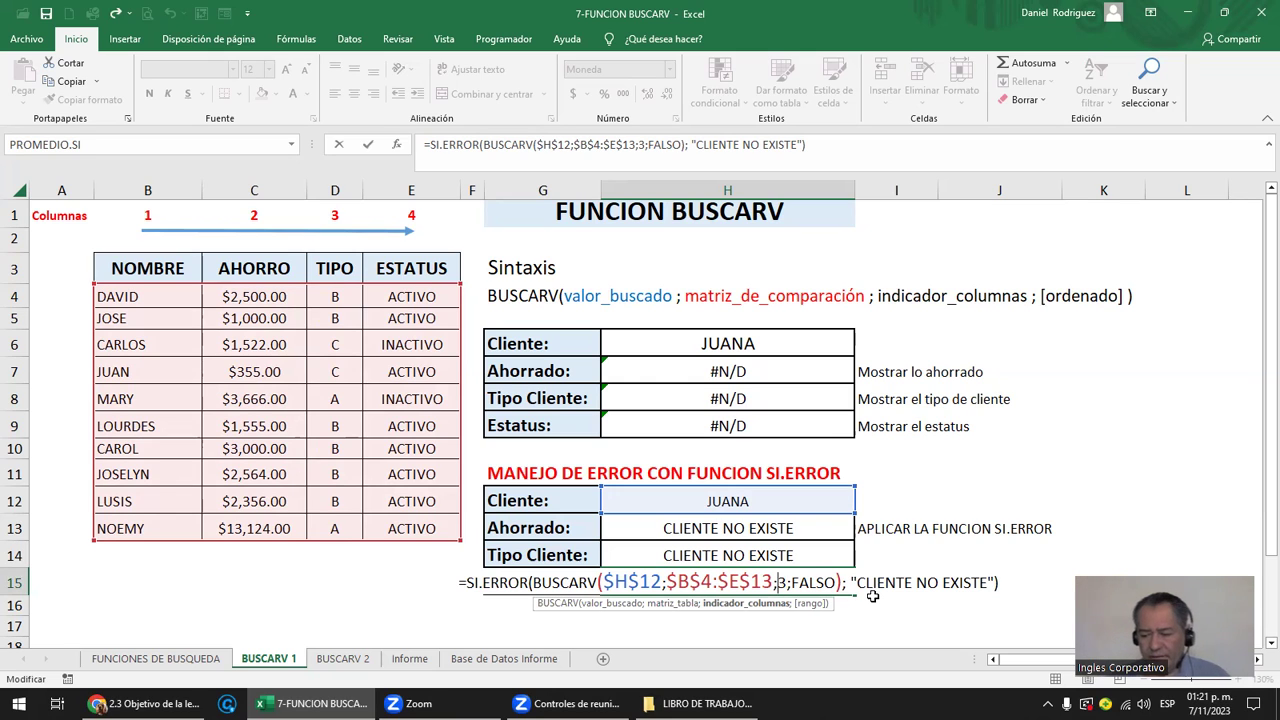
pyautogui.write('4')
pyautogui.press('Delete')
pyautogui.hotkey('ctrl', 'Return')
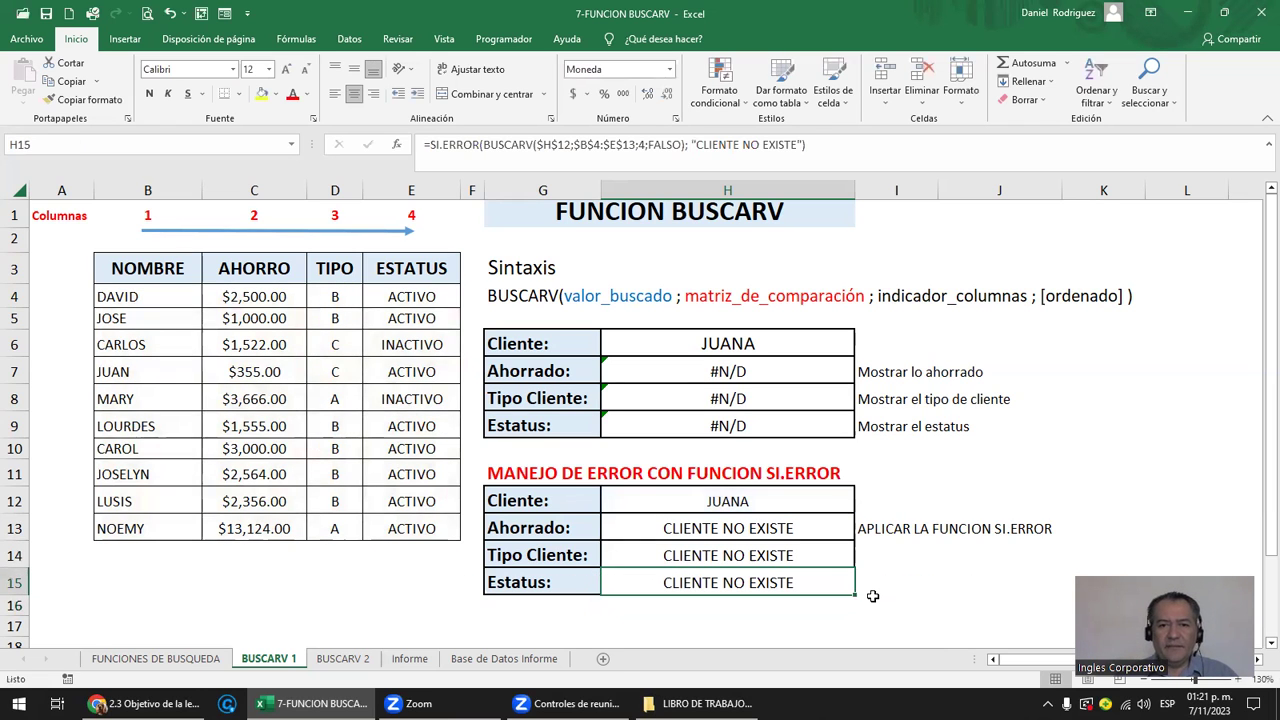
pyautogui.click(731, 500)
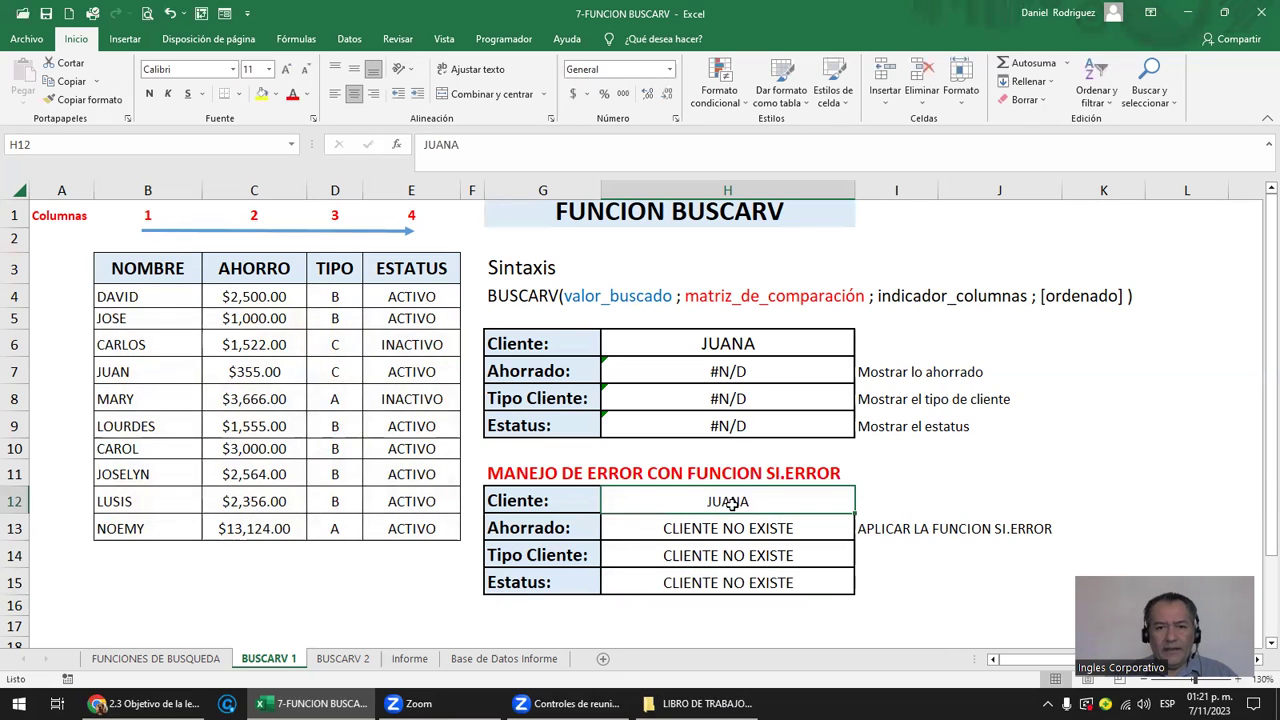
# Enter MARY as the client in both H6 and H12.
pyautogui.click(754, 346)
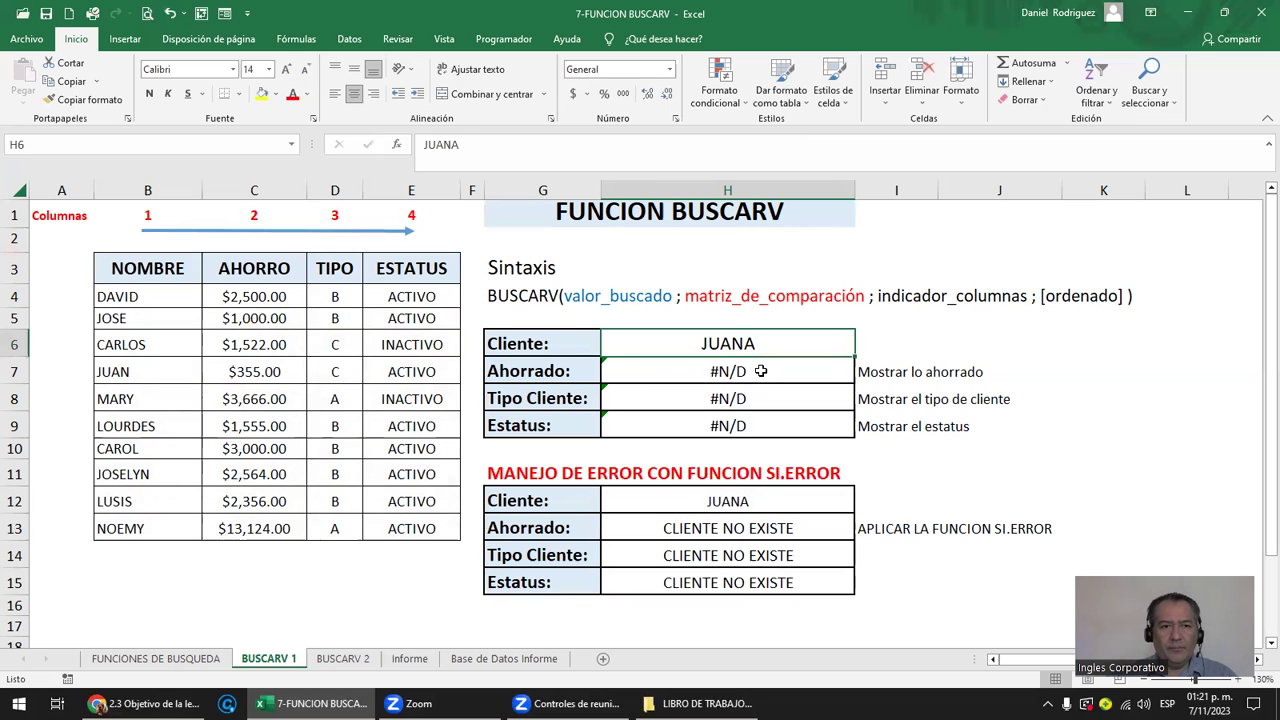
pyautogui.write('MARY')
pyautogui.press('Return')
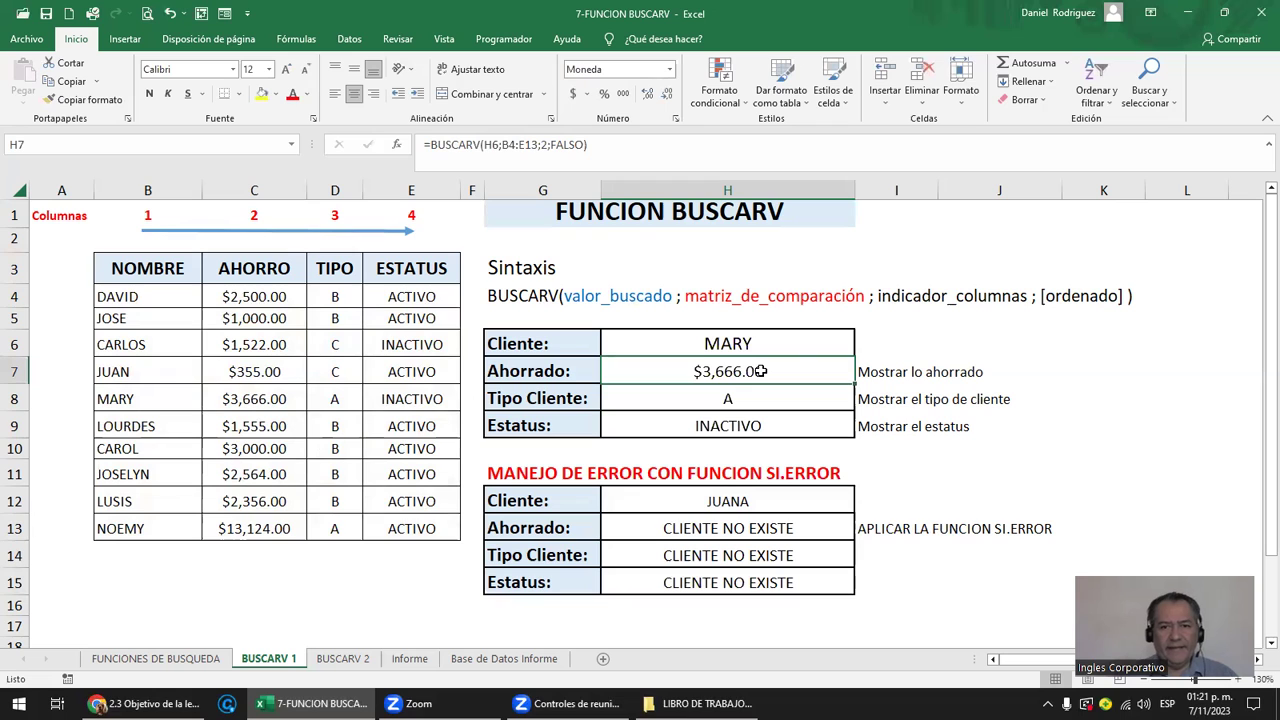
pyautogui.click(746, 500)
pyautogui.write('MARY')
pyautogui.press('Return')
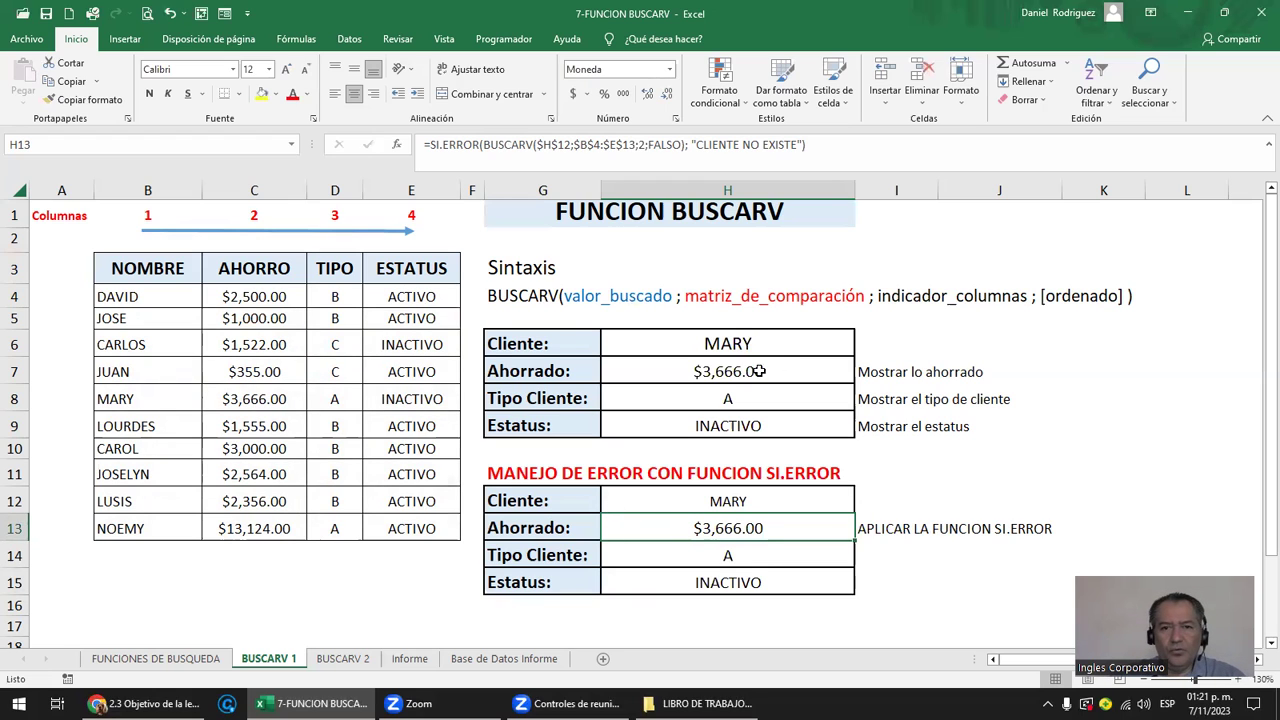
# Try XX as the client in H12, then undo back to MARY.
pyautogui.moveTo(155, 287); pyautogui.dragTo(165, 520)
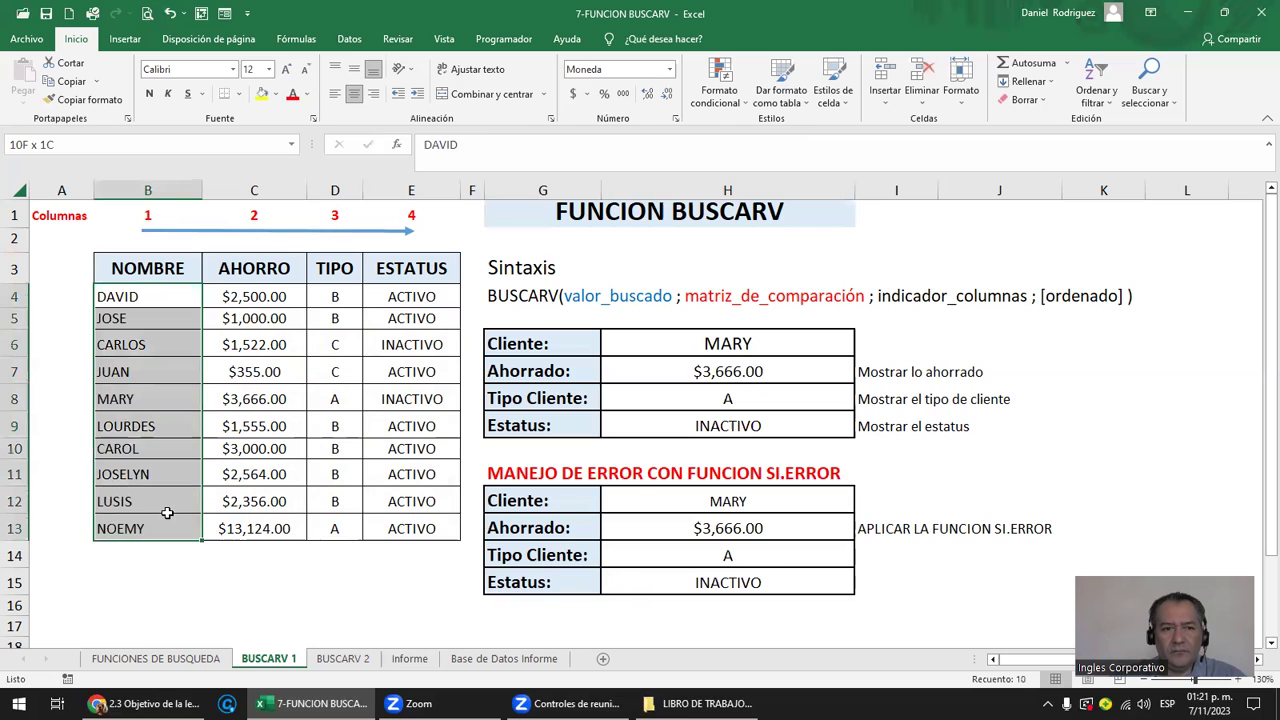
pyautogui.click(756, 495)
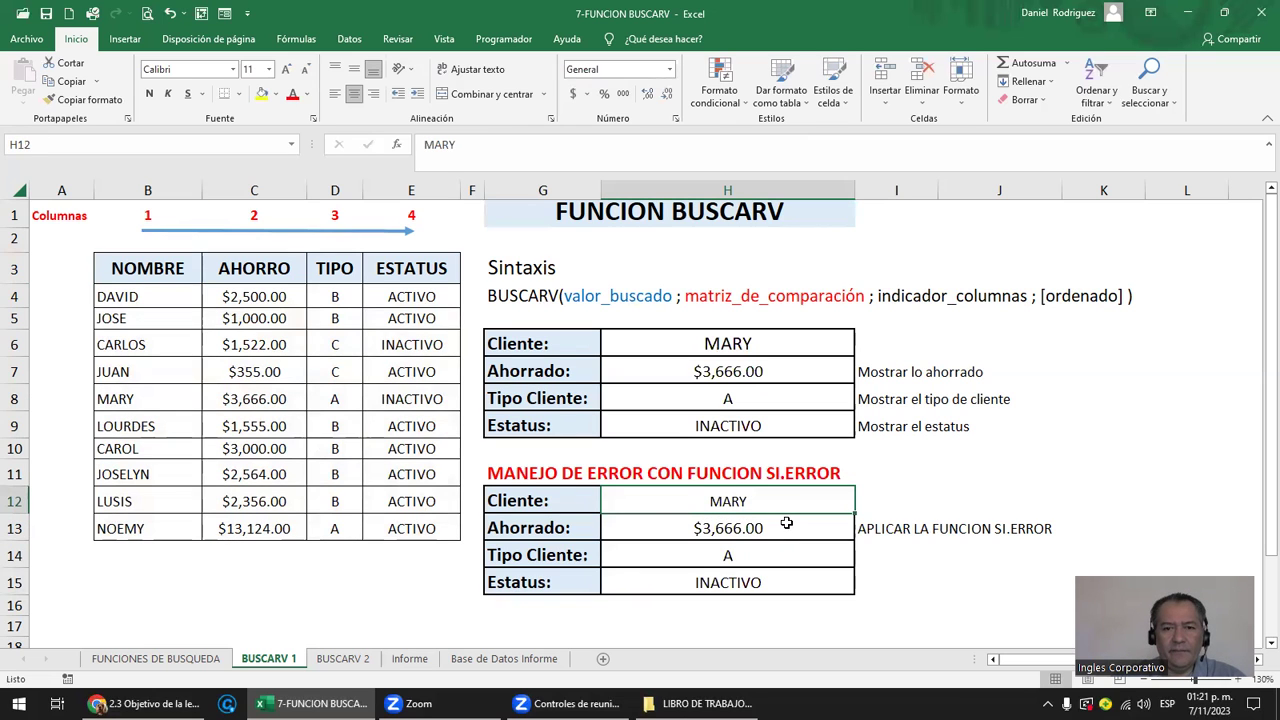
pyautogui.write('XX')
pyautogui.press('Return')
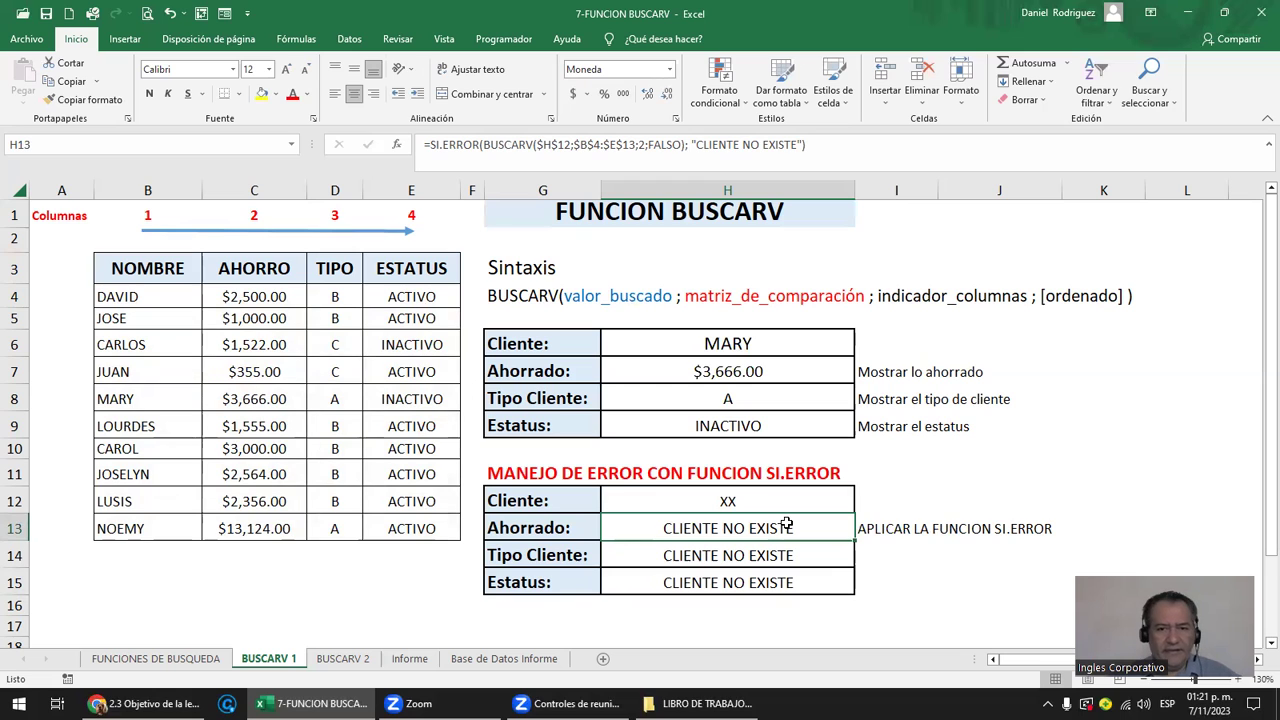
pyautogui.hotkey('ctrl', 'z')
# Enter XX as the client in both H6 and H12 and check the resulting formulas.
pyautogui.click(728, 342)
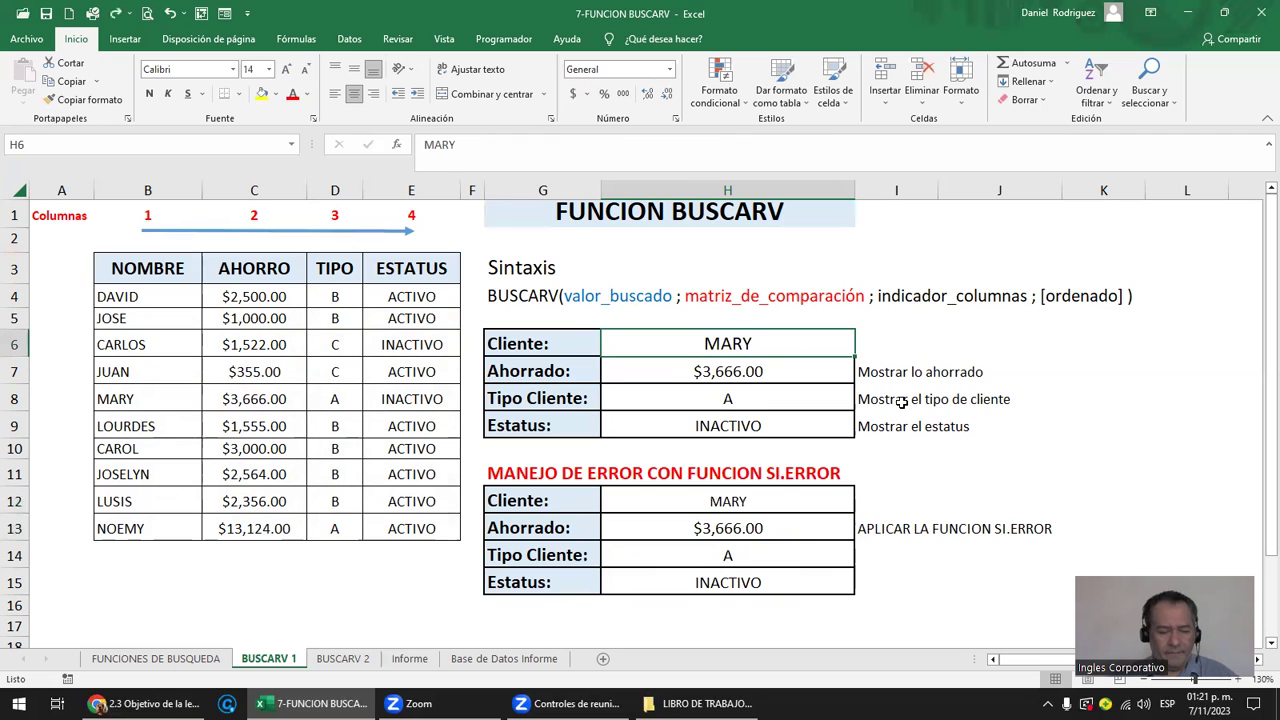
pyautogui.write('XX')
pyautogui.press('Return')
pyautogui.press('Down')
pyautogui.press('Down')
pyautogui.press('Down')
pyautogui.press('Down')
pyautogui.press('Down')
pyautogui.write('XX')
pyautogui.press('Return')
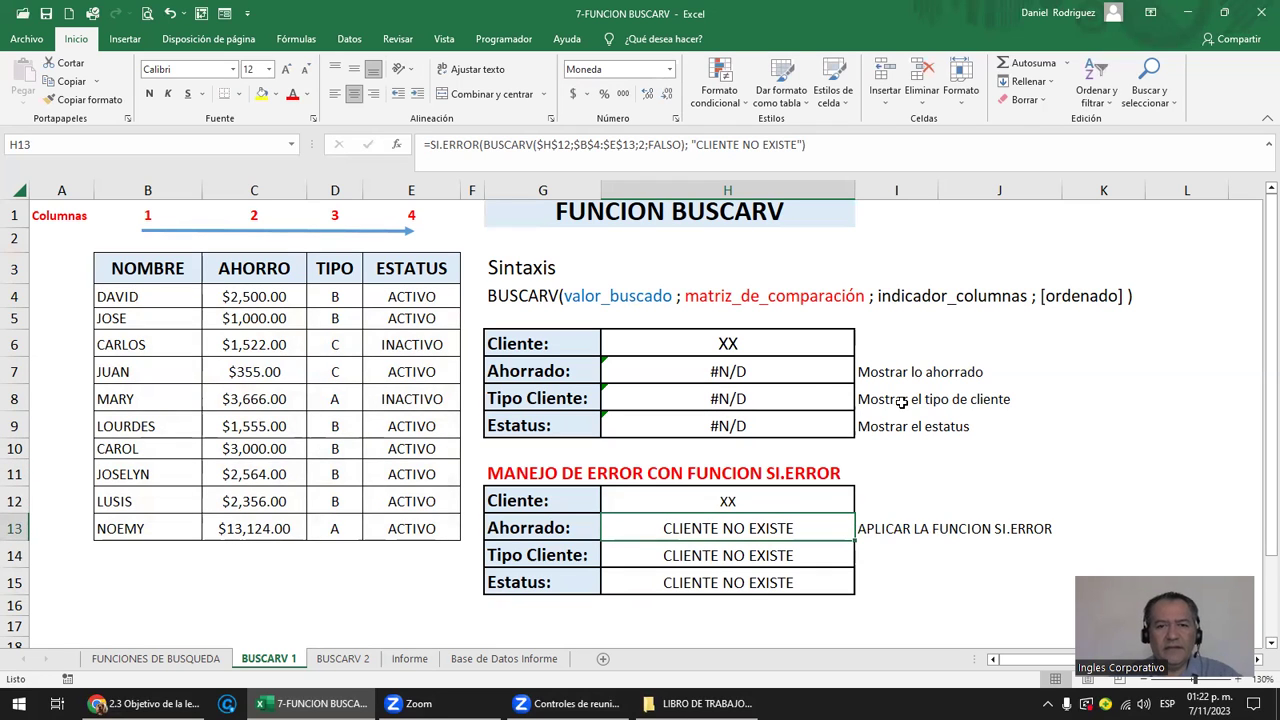
pyautogui.click(735, 372)
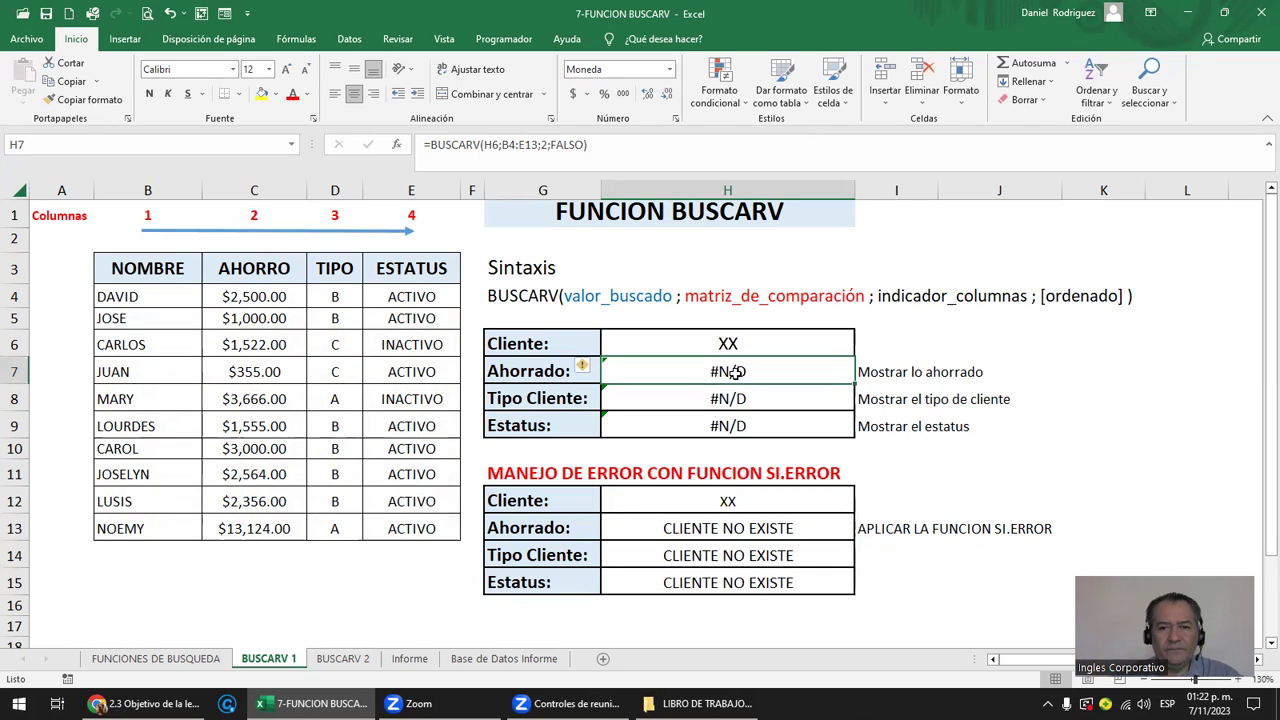
pyautogui.doubleClick(731, 526)
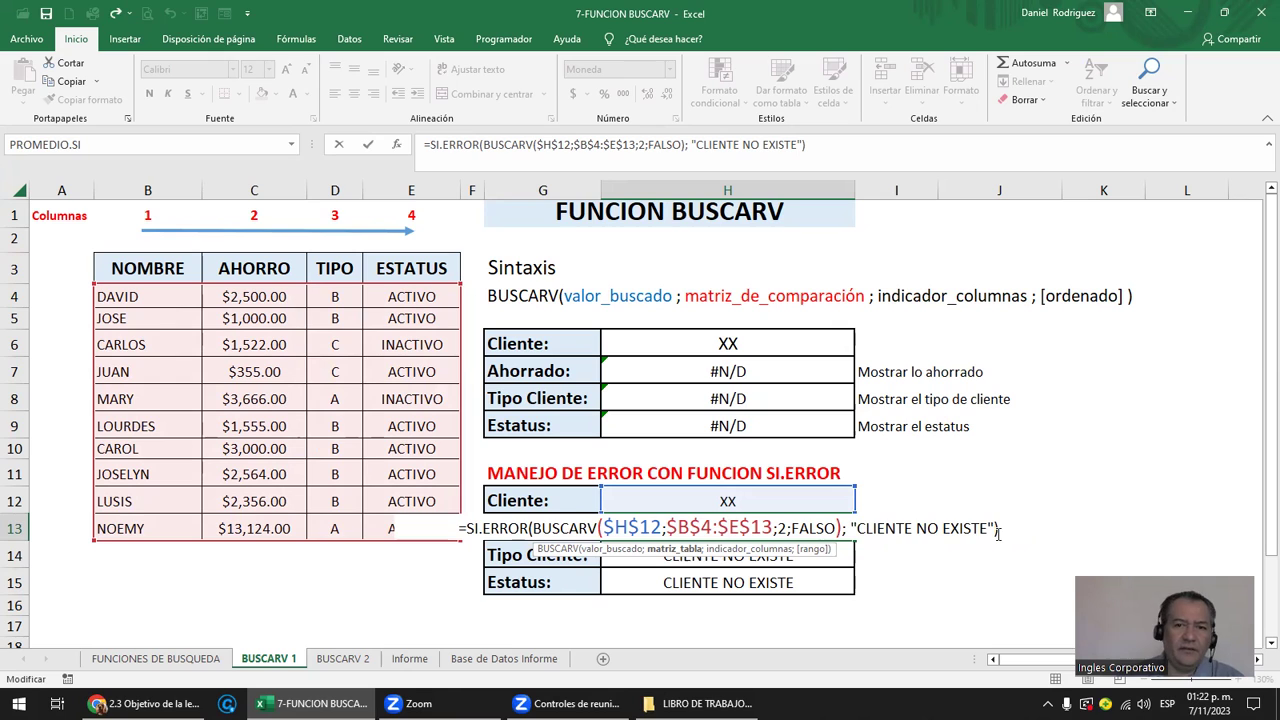
# Replace the H13 error message with a blank space.
pyautogui.click(858, 528)
pyautogui.press('Delete')
pyautogui.press('Delete')
pyautogui.press('Delete')
pyautogui.press('Delete')
pyautogui.press('Delete')
pyautogui.press('Delete')
pyautogui.press('Delete')
pyautogui.press('Delete')
pyautogui.press('Delete')
pyautogui.press('Delete')
pyautogui.press('Delete')
pyautogui.press('Delete')
pyautogui.press('Delete')
pyautogui.press('Delete')
pyautogui.press('Delete')
pyautogui.press('Delete')
pyautogui.press('Delete')
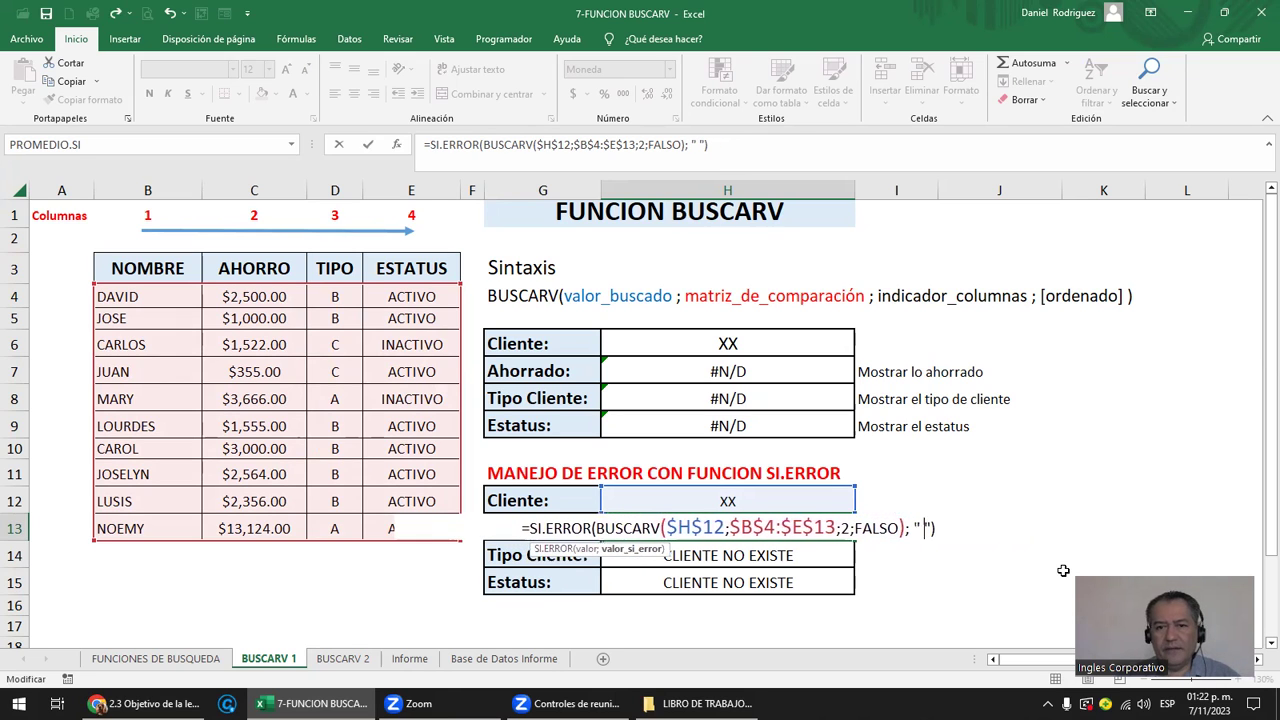
pyautogui.hotkey('ctrl', 'Return')
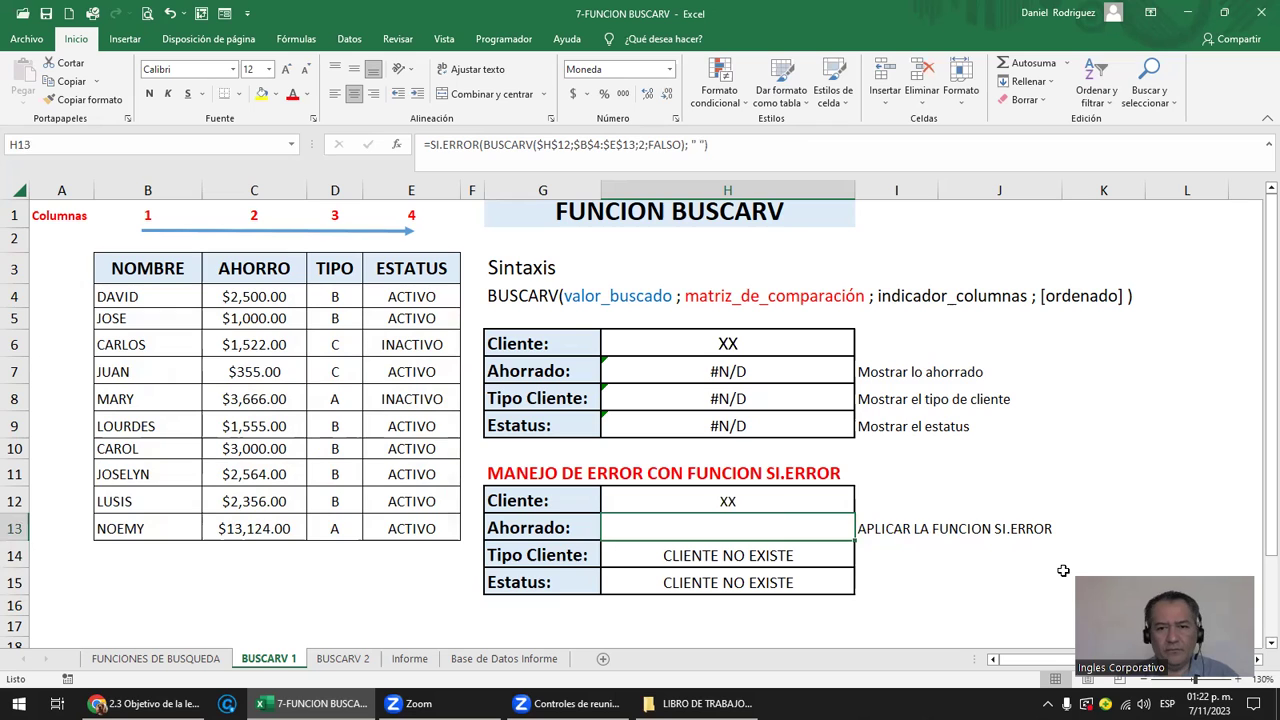
# Replace the H14 error message with "--".
pyautogui.press('Down')
pyautogui.press('F2')
pyautogui.press('Left')
pyautogui.press('Left')
pyautogui.press('Left')
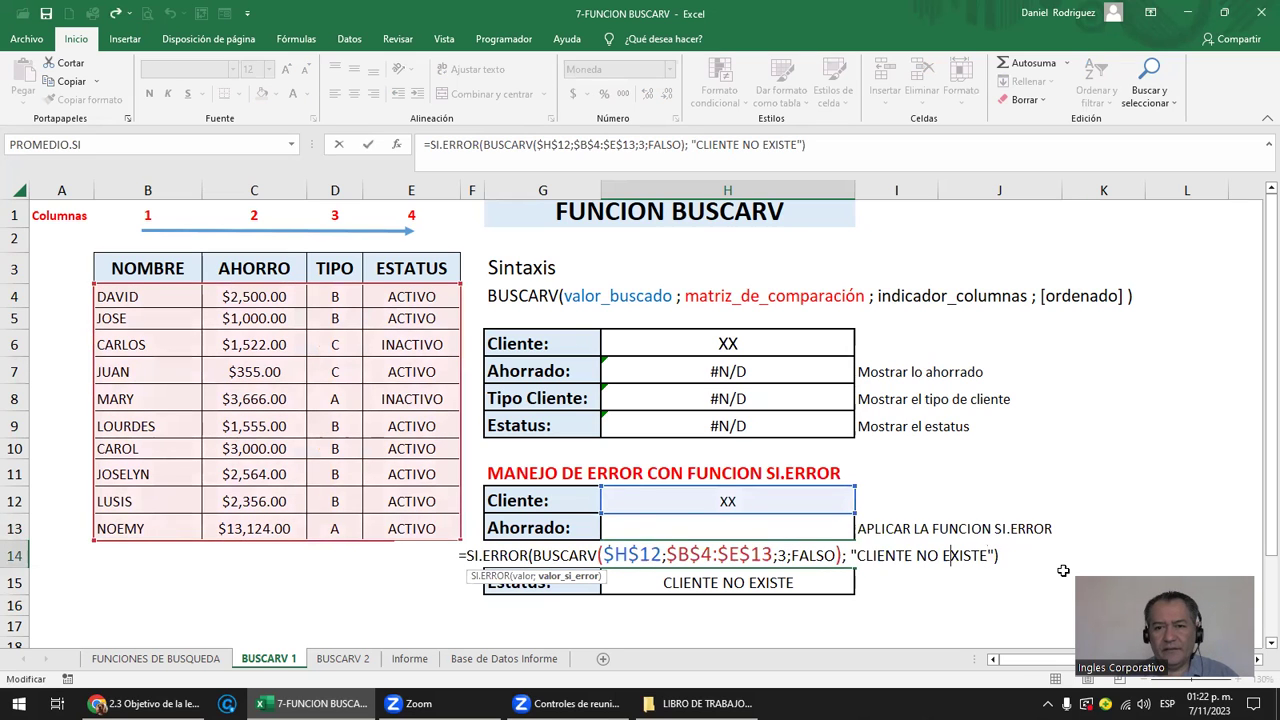
pyautogui.write('--')
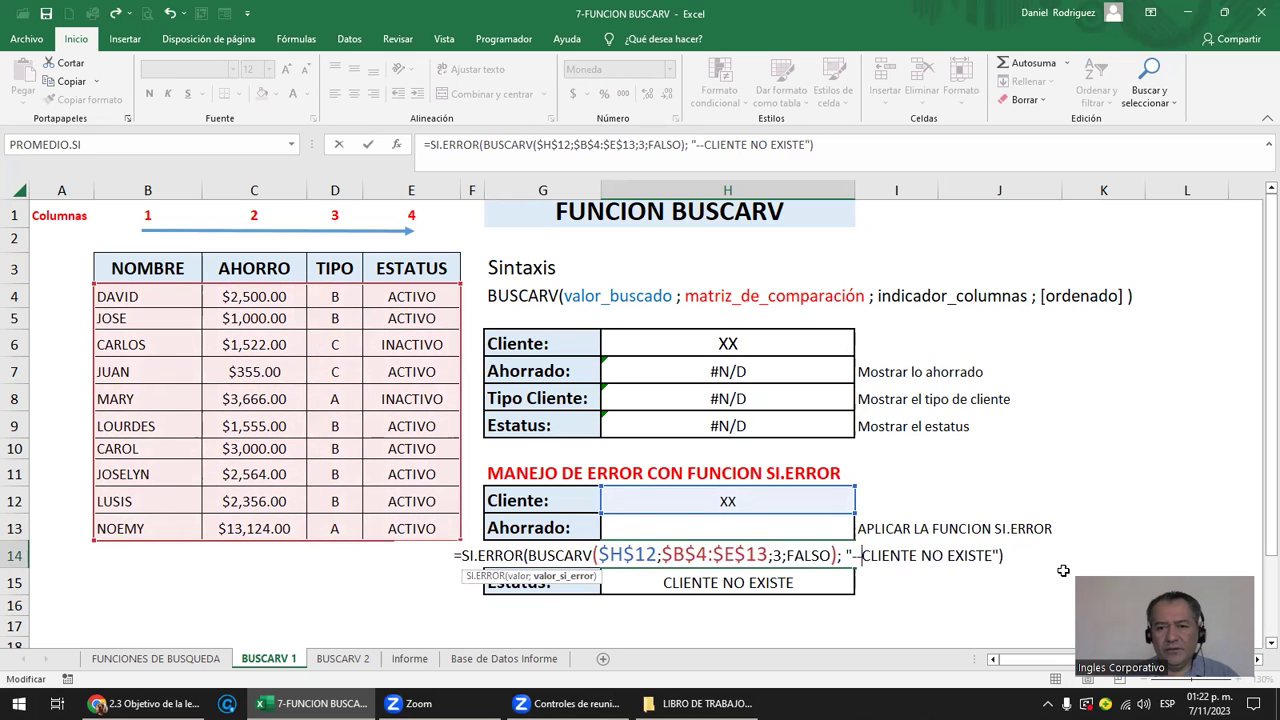
pyautogui.press('Delete')
pyautogui.press('Delete')
pyautogui.press('Delete')
pyautogui.press('Delete')
pyautogui.press('Delete')
pyautogui.press('Delete')
pyautogui.press('Delete')
pyautogui.press('Delete')
pyautogui.press('Delete')
pyautogui.press('Delete')
pyautogui.press('Delete')
pyautogui.press('Return')
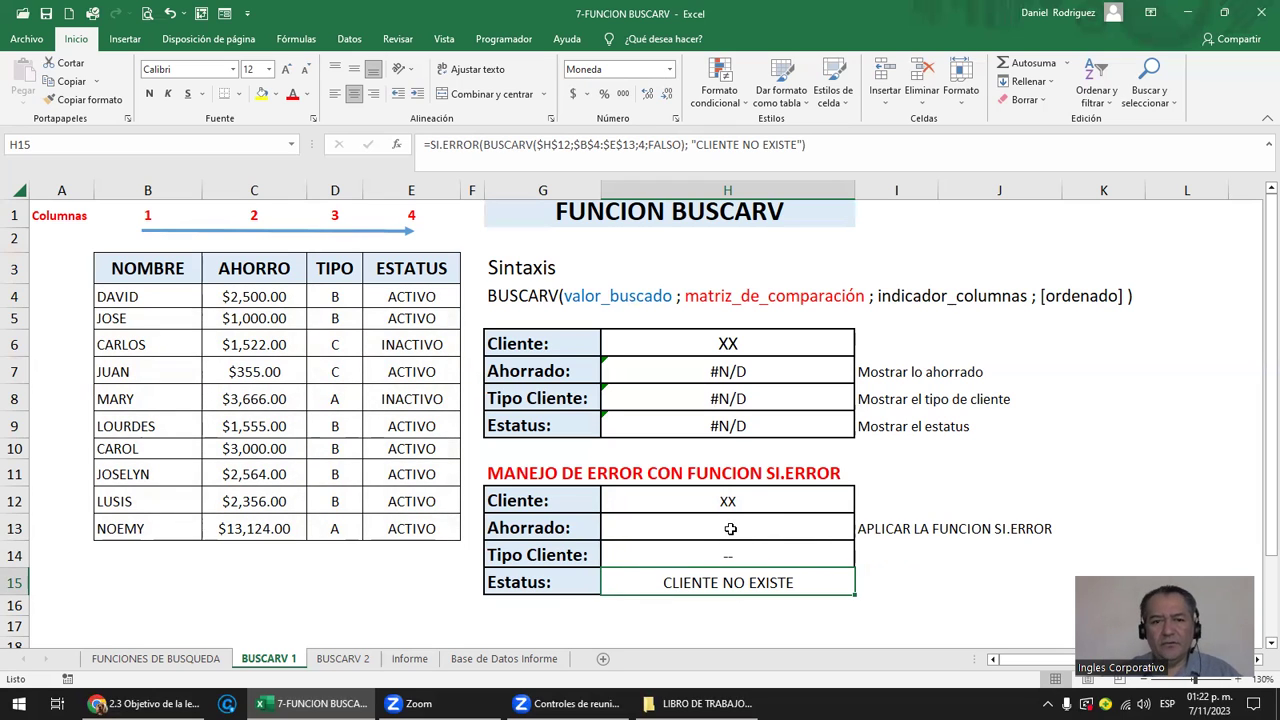
pyautogui.click(700, 350)
pyautogui.rightClick(735, 343)
pyautogui.click(677, 344)
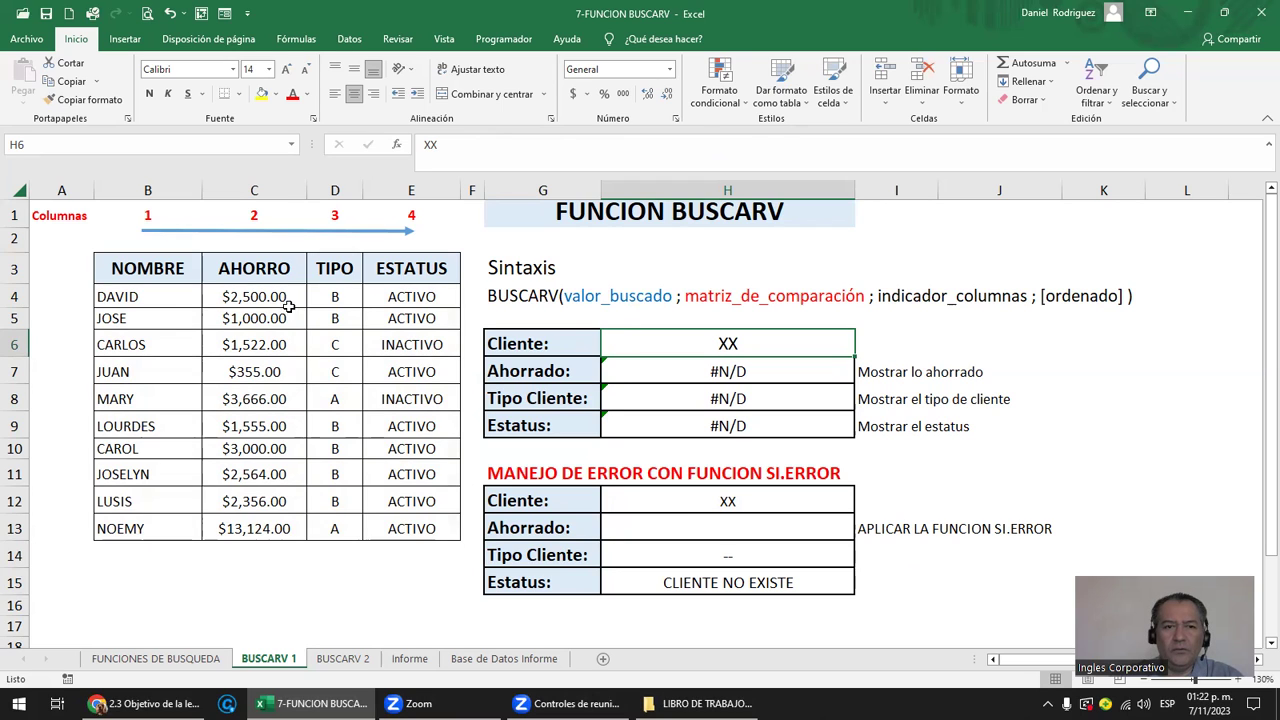
pyautogui.moveTo(130, 297); pyautogui.dragTo(147, 515)
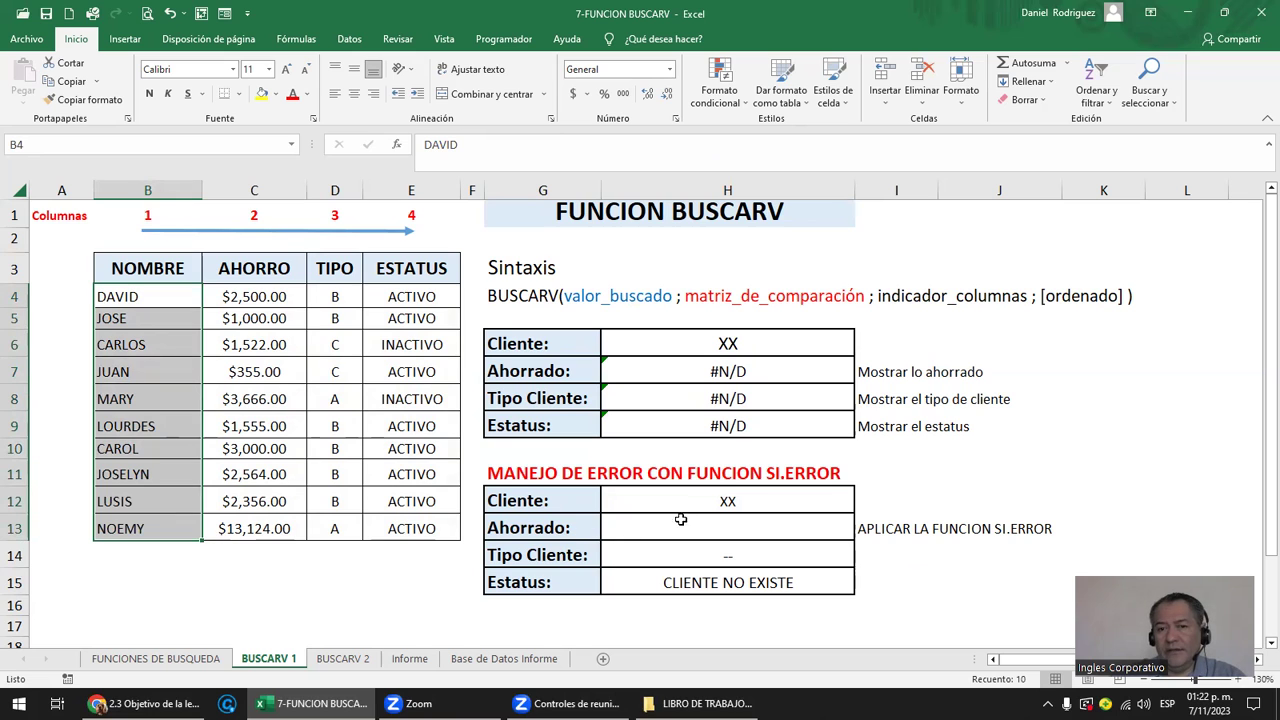
pyautogui.click(706, 500)
pyautogui.doubleClick(707, 500)
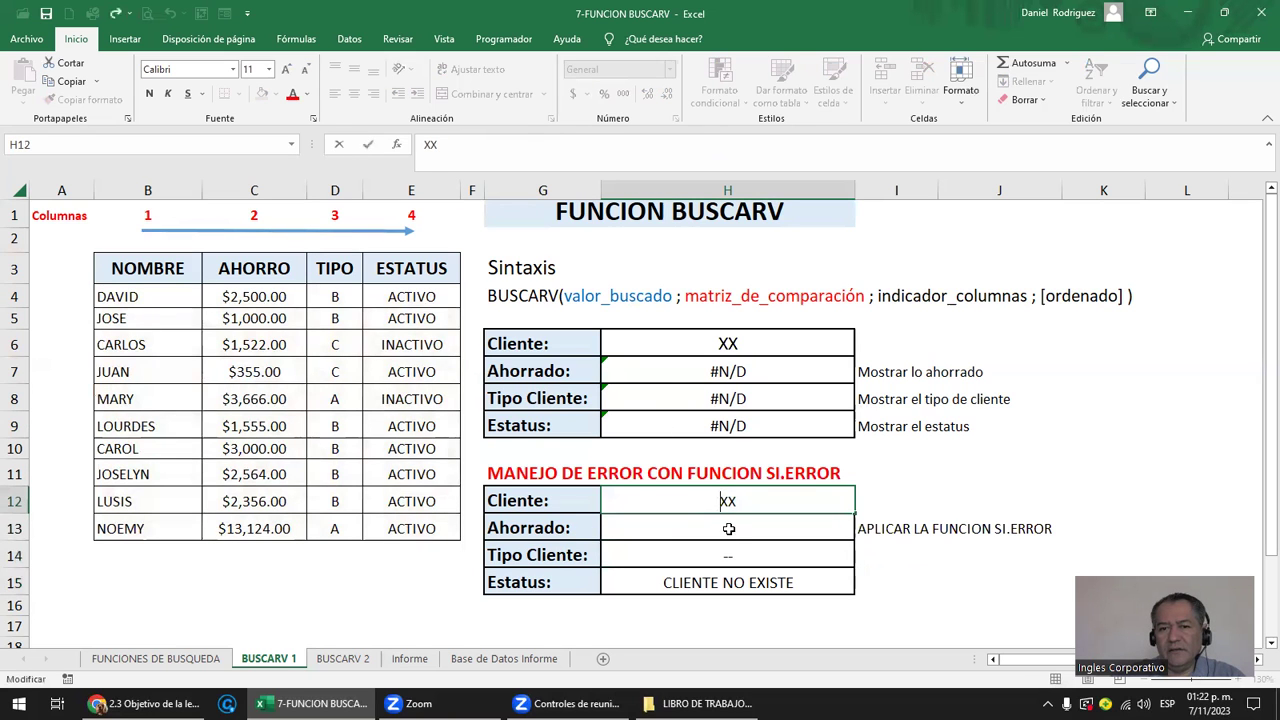
pyautogui.click(729, 528)
pyautogui.doubleClick(729, 528)
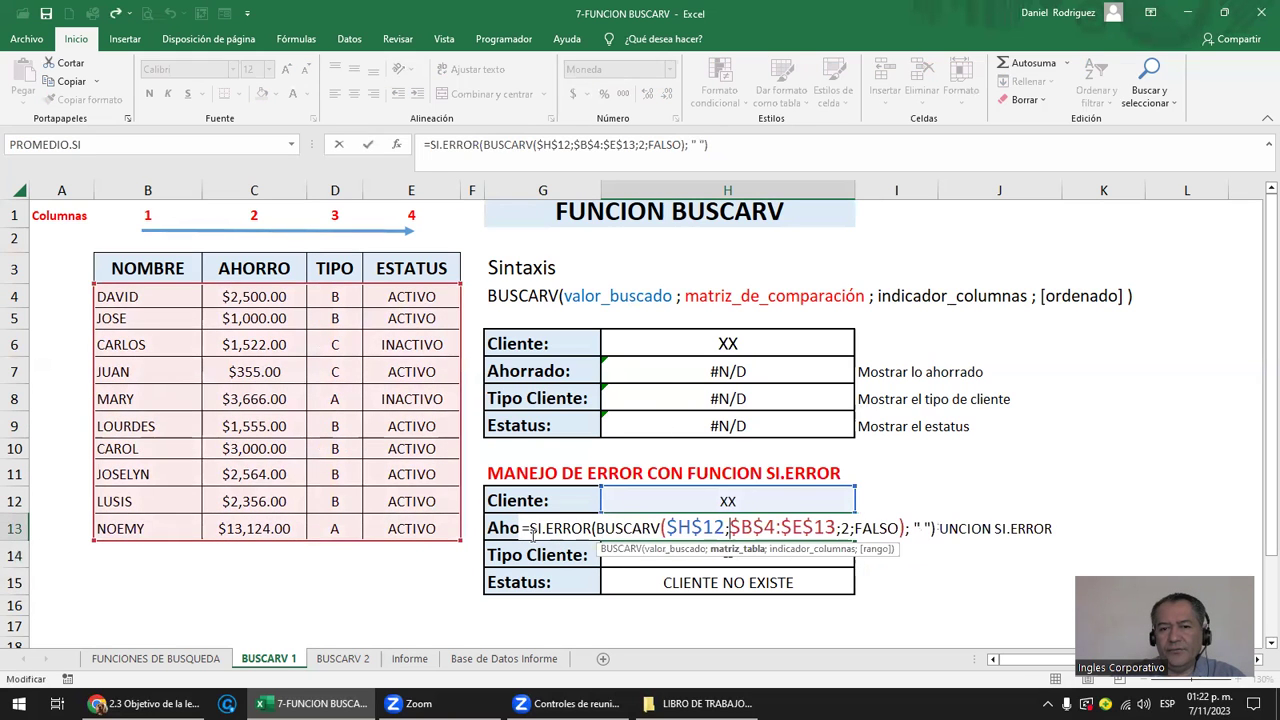
pyautogui.click(722, 333)
pyautogui.press('Escape')
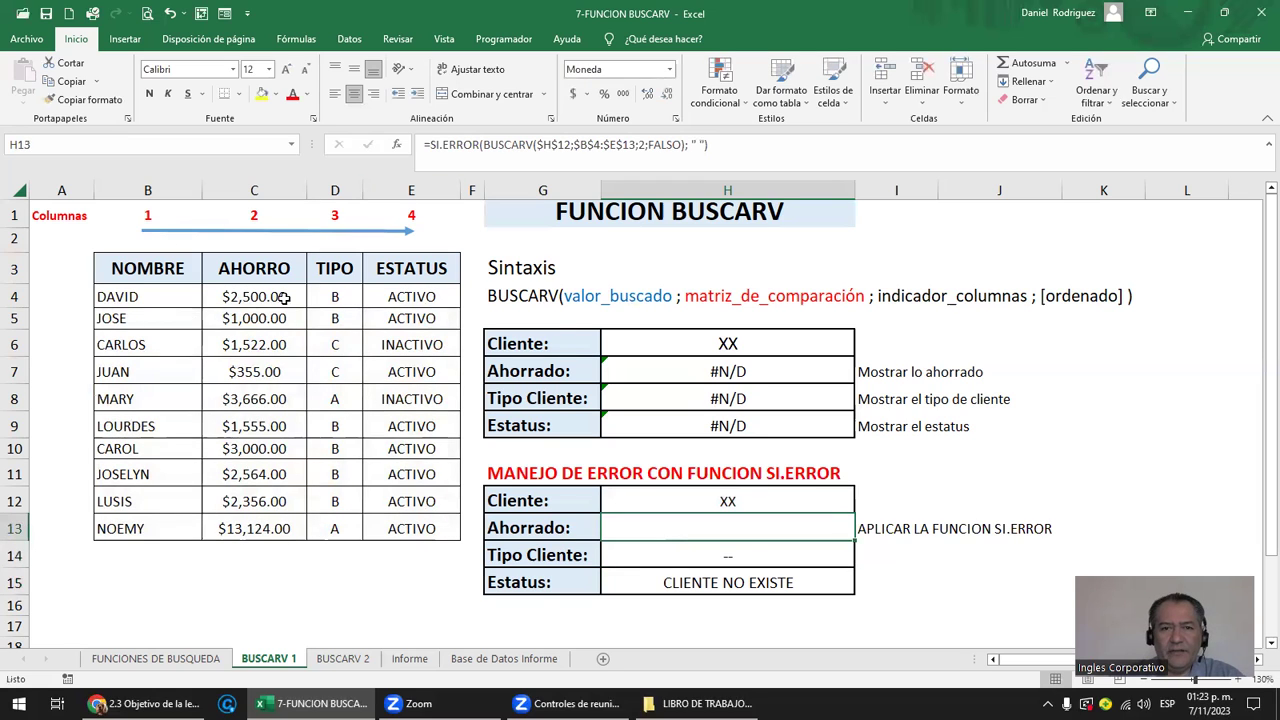
pyautogui.doubleClick(710, 508)
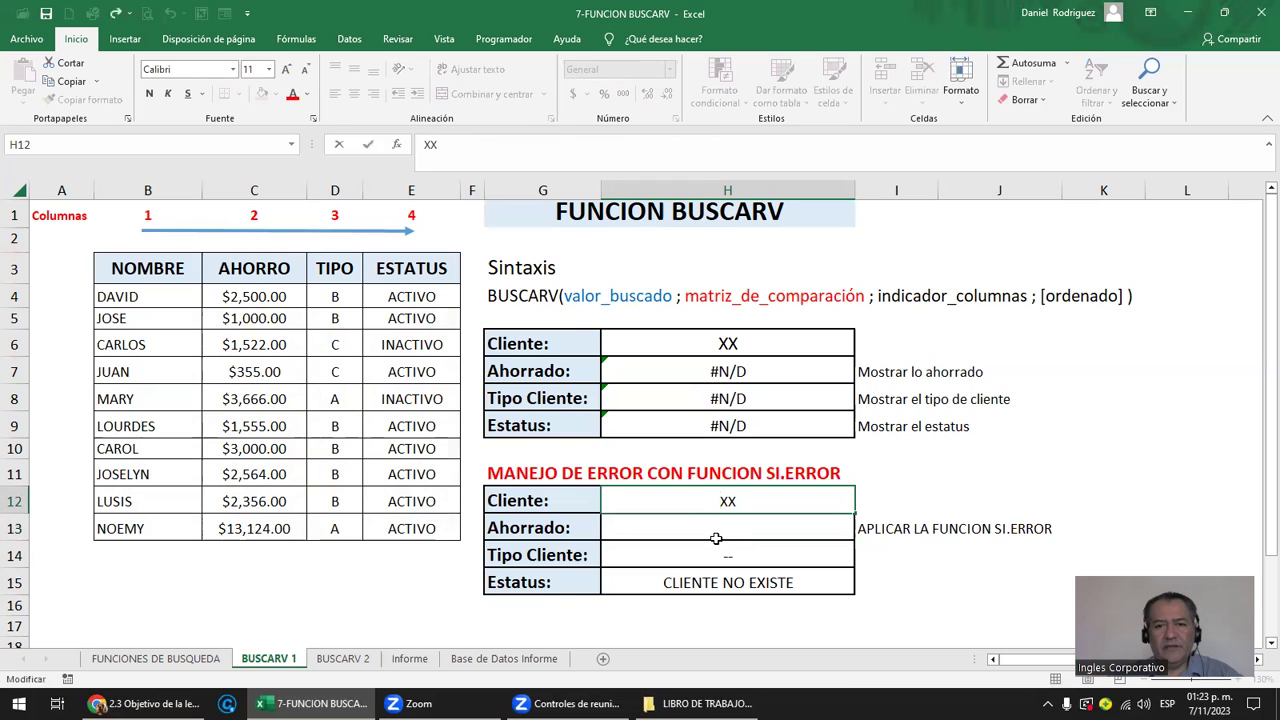
pyautogui.press('Escape')
pyautogui.doubleClick(712, 530)
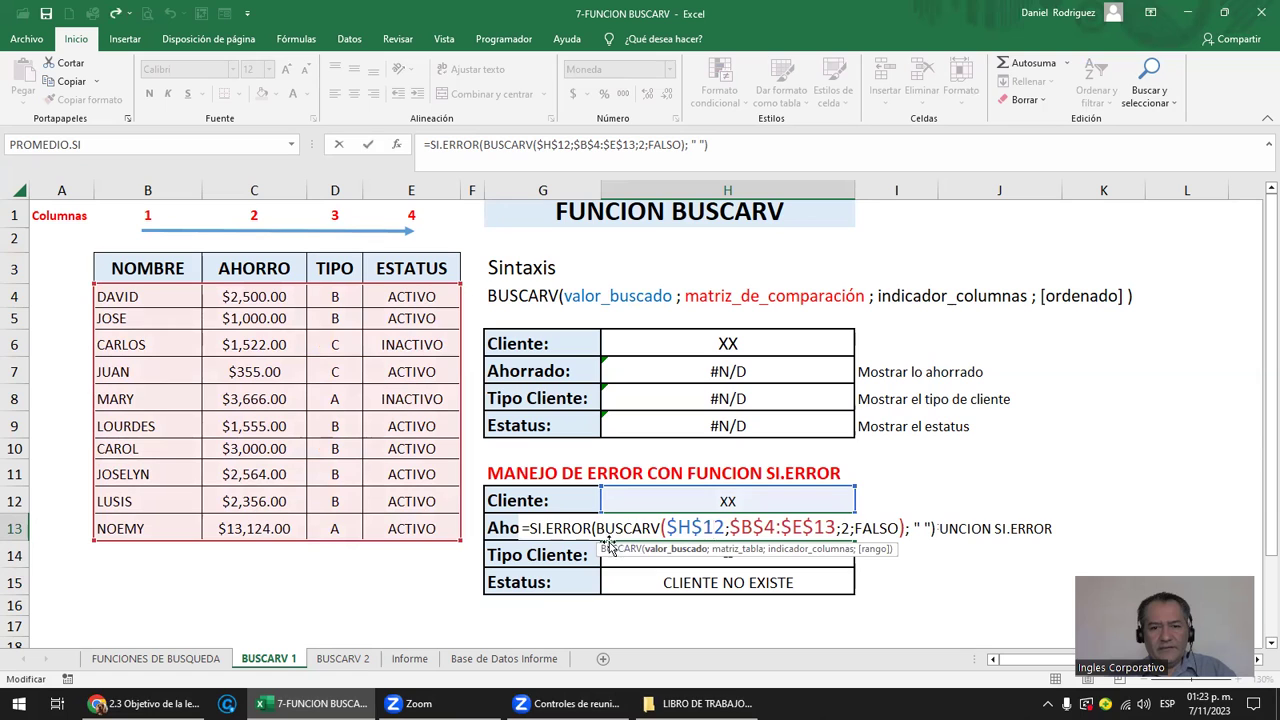
pyautogui.press('Escape')
pyautogui.click(733, 342)
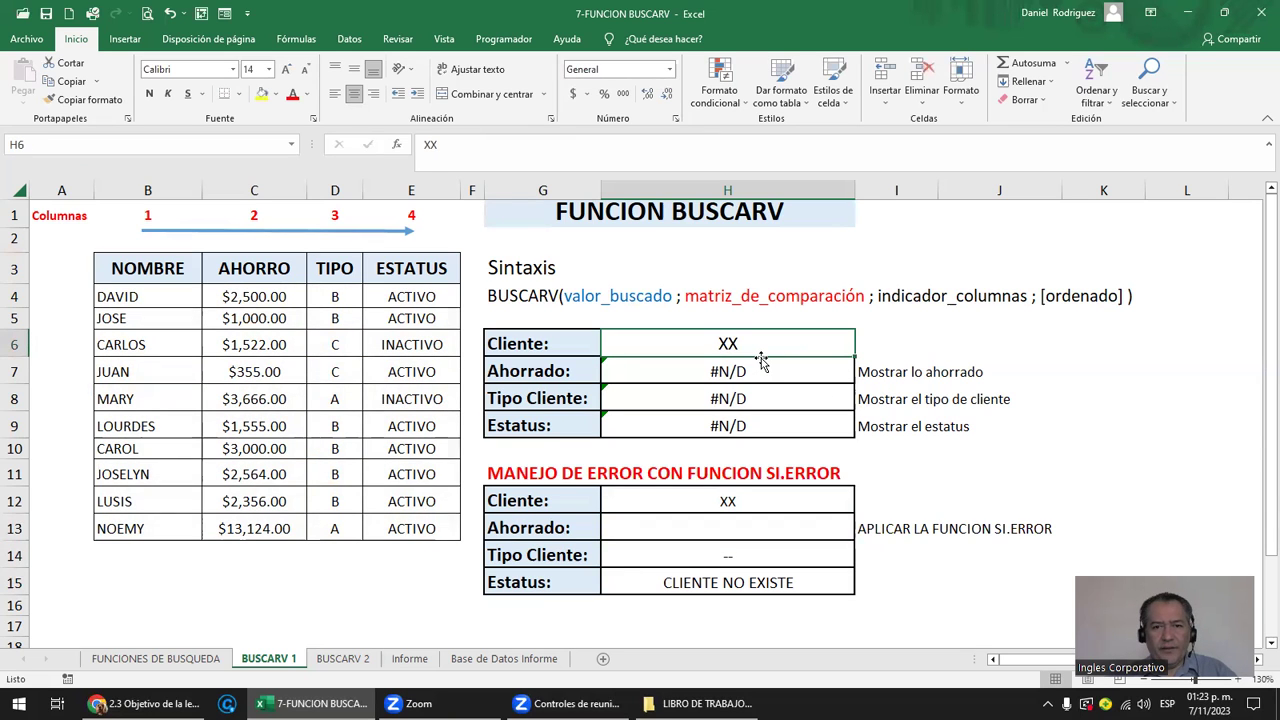
# Re-enter MARY in H6 and review the SI.ERROR cells H12 through H15.
pyautogui.write('MA')
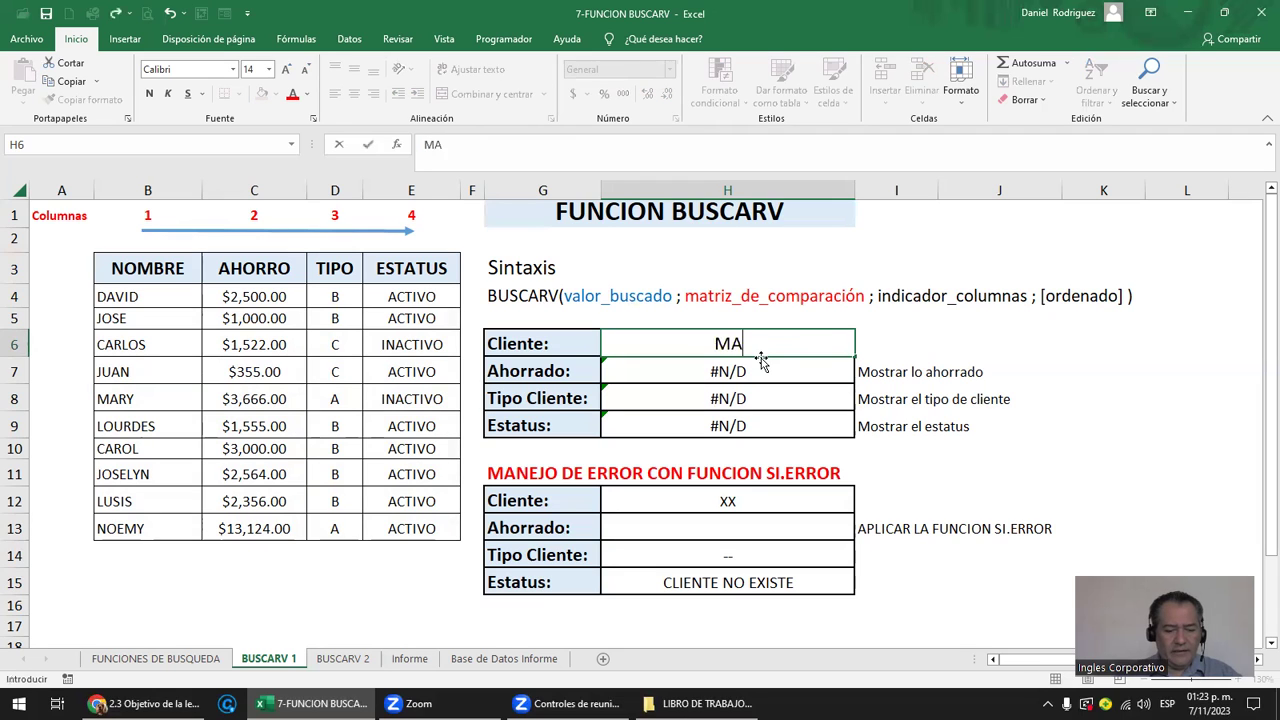
pyautogui.write('RY')
pyautogui.press('Return')
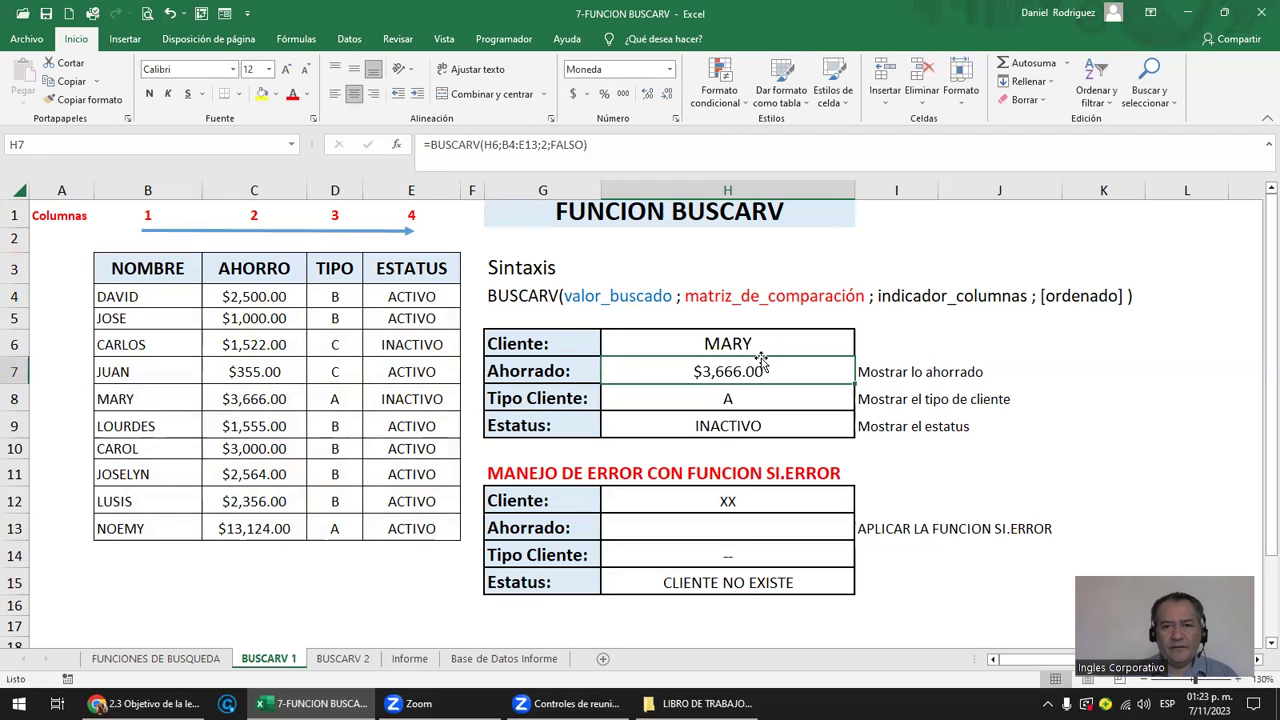
pyautogui.click(717, 501)
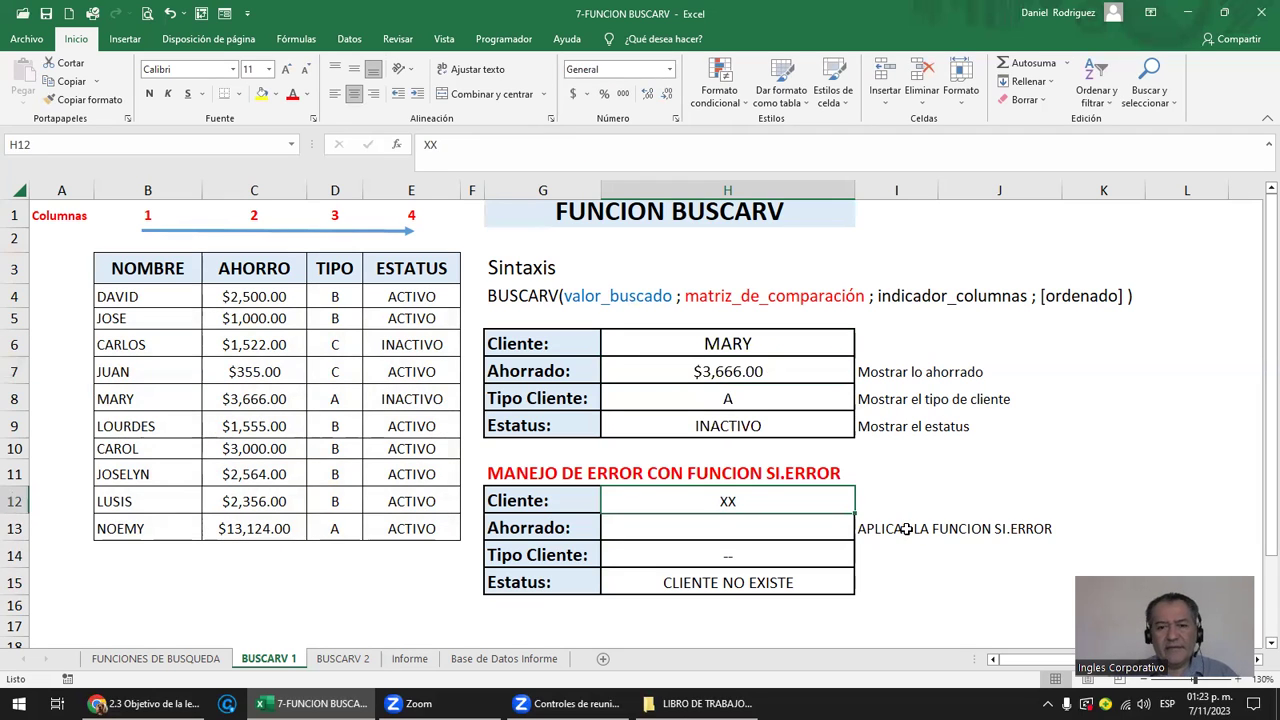
pyautogui.click(710, 530)
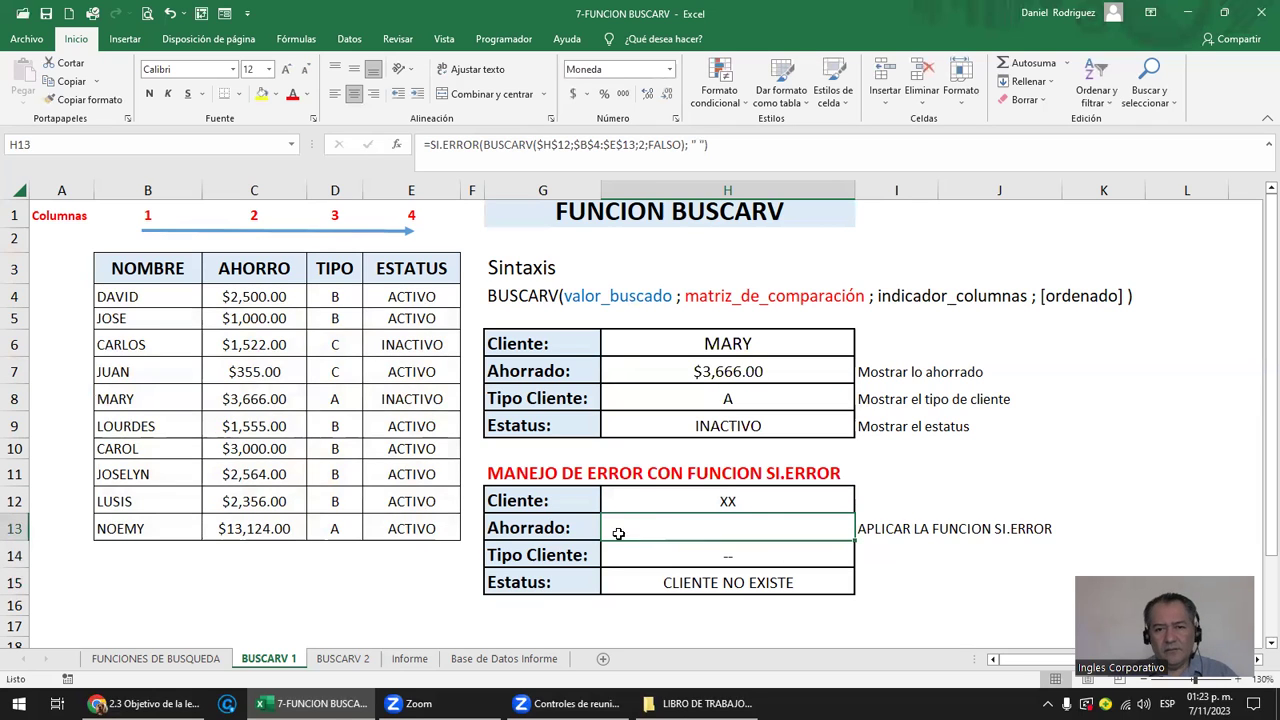
pyautogui.click(716, 554)
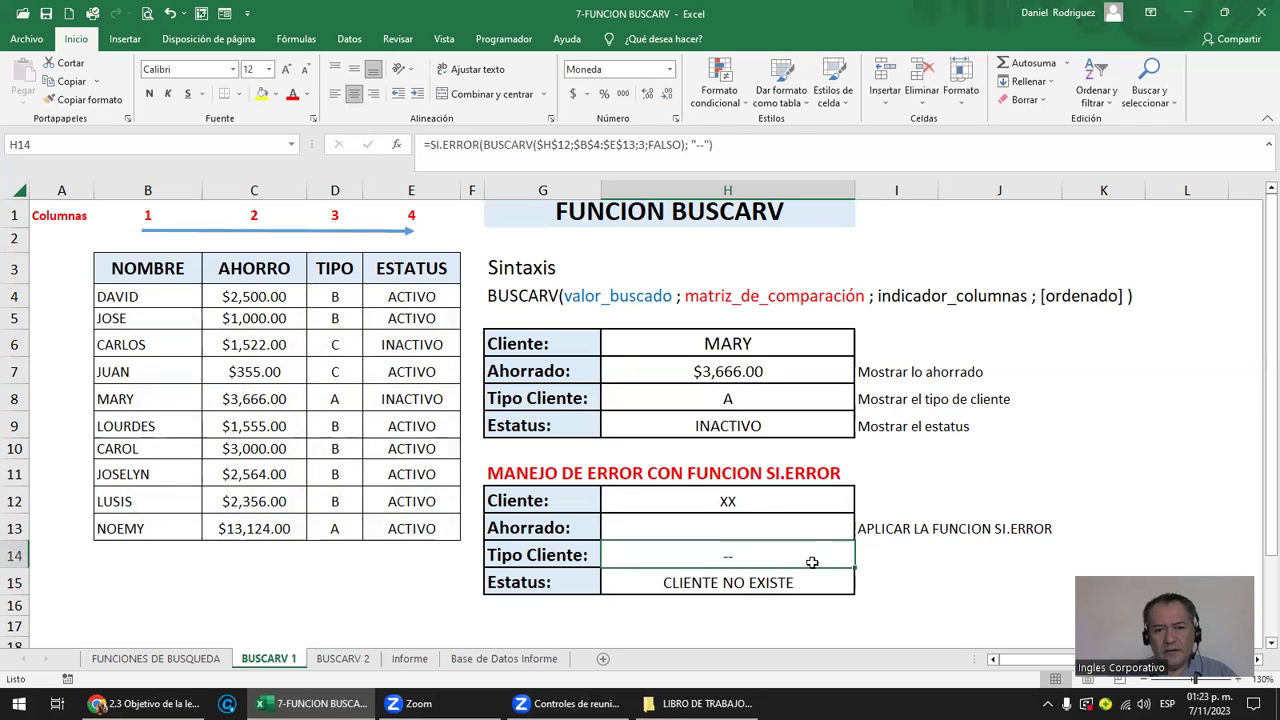
pyautogui.click(744, 582)
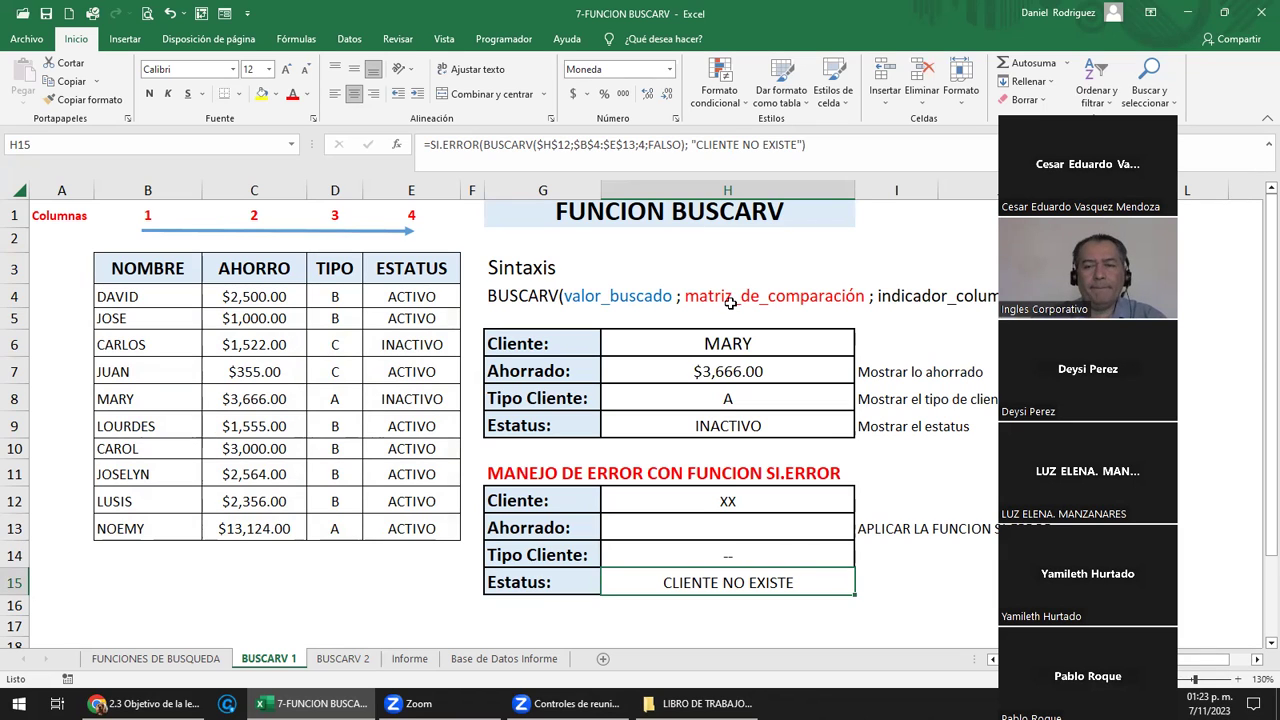
pyautogui.click(700, 348)
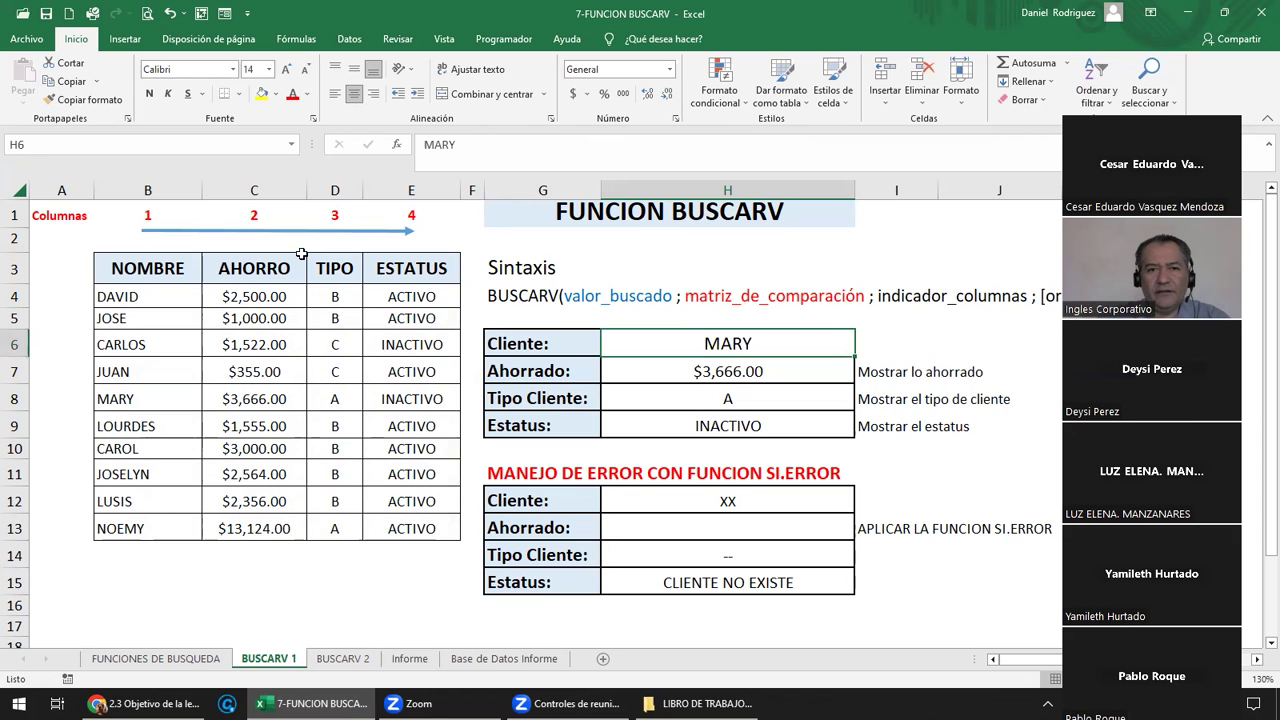
pyautogui.moveTo(118, 266); pyautogui.dragTo(778, 580)
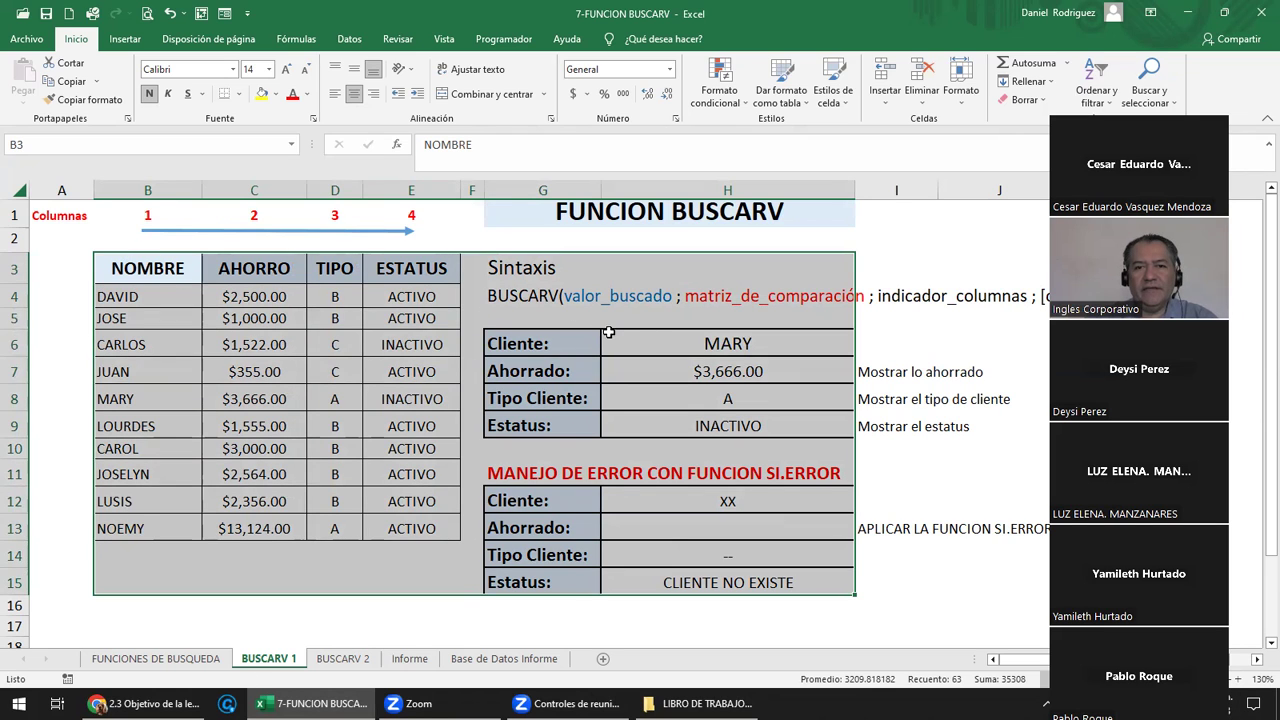
pyautogui.click(655, 341)
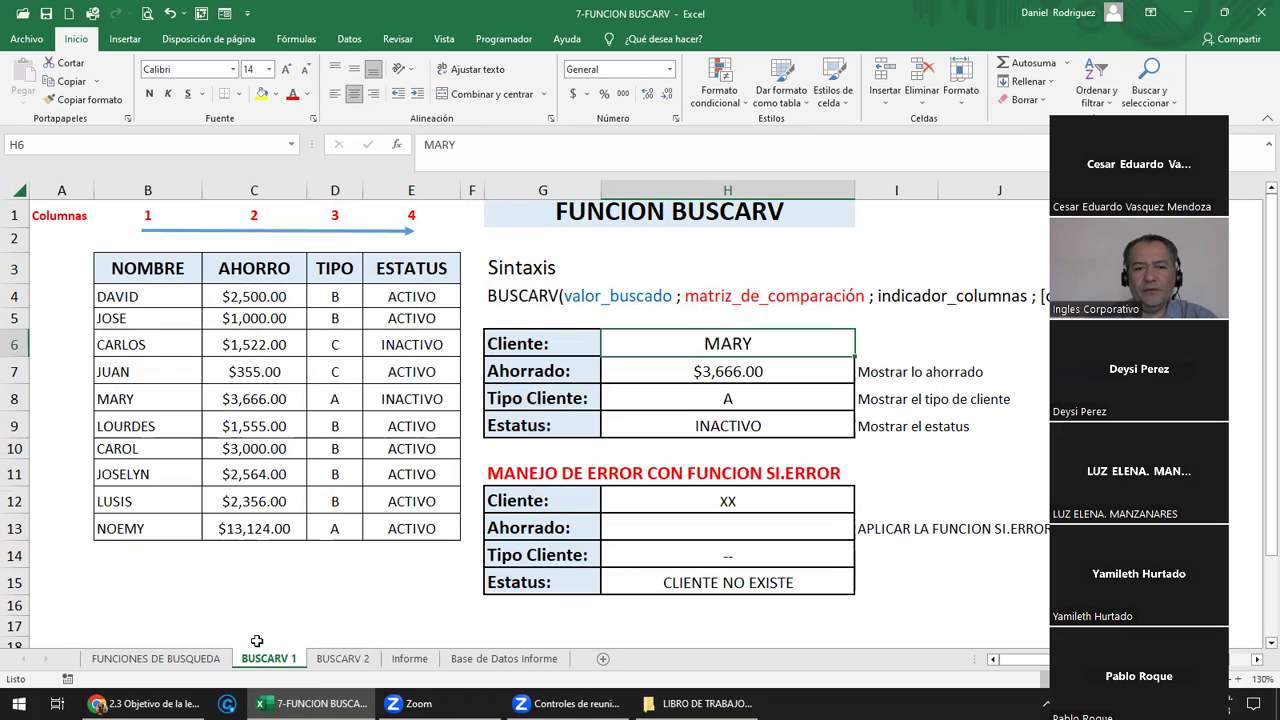
pyautogui.click(121, 240)
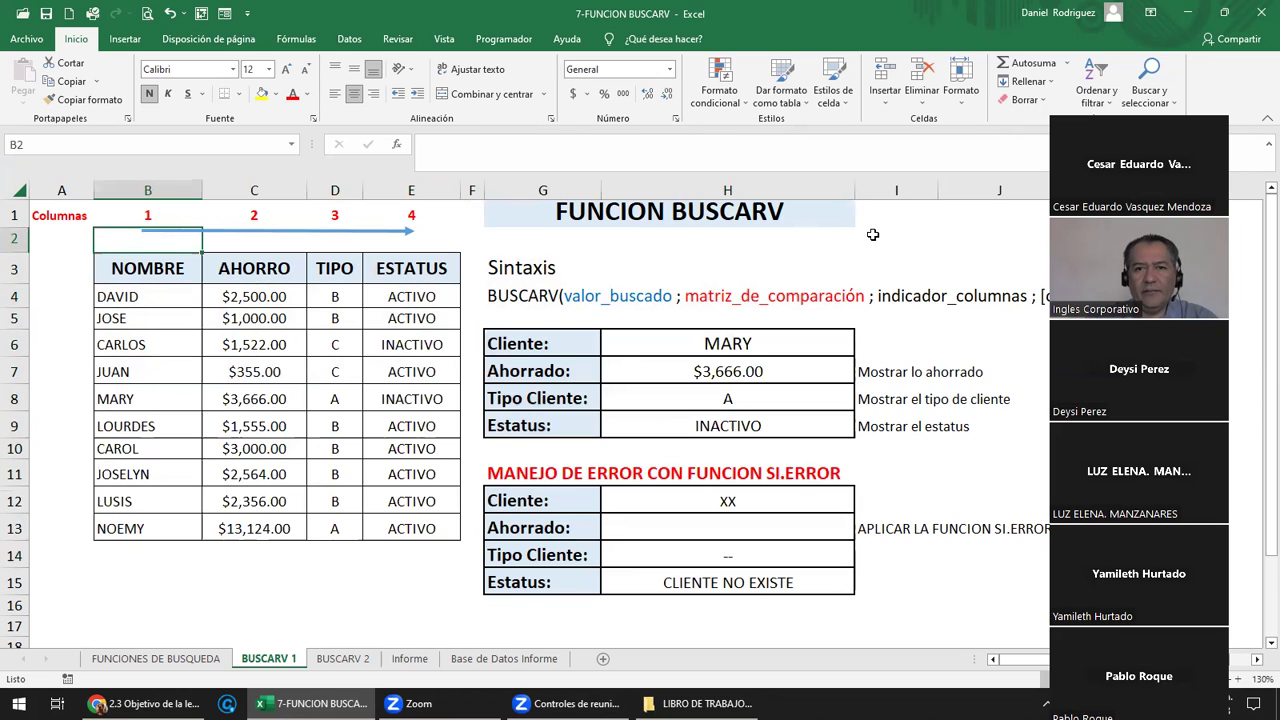
# Enter the label PRACTICA. in cell J1.
pyautogui.click(972, 224)
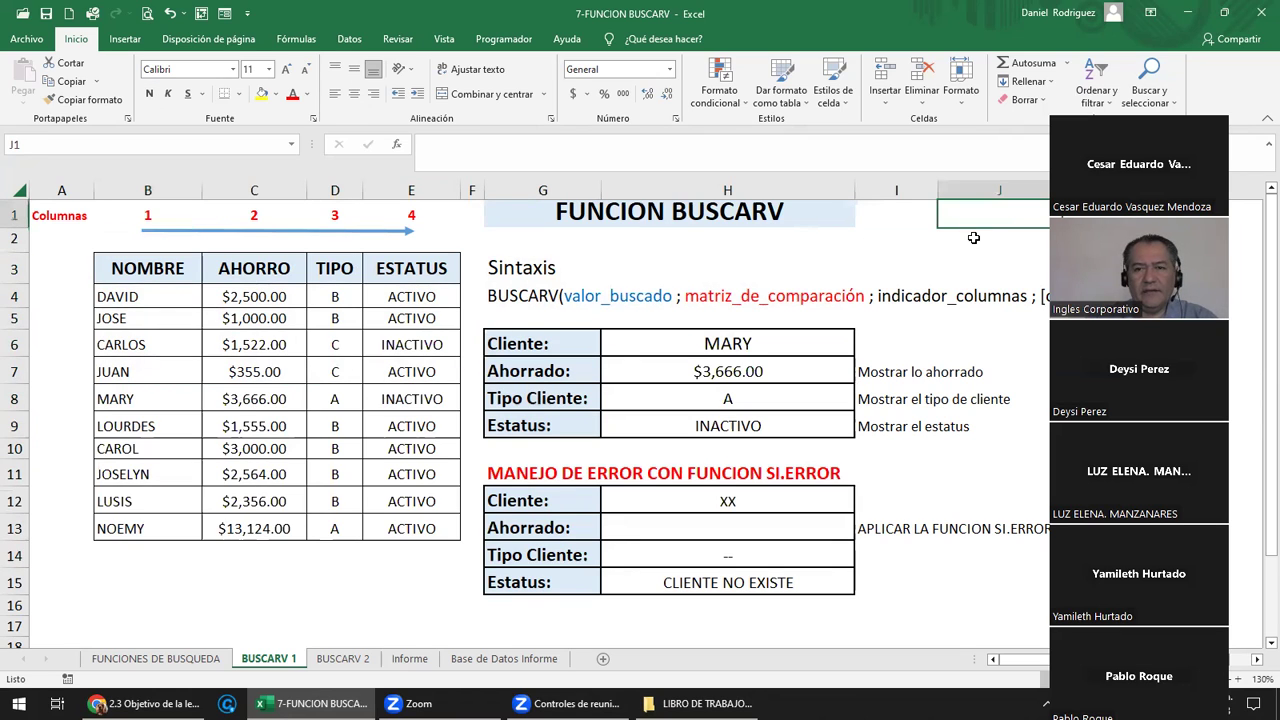
pyautogui.write('pr')
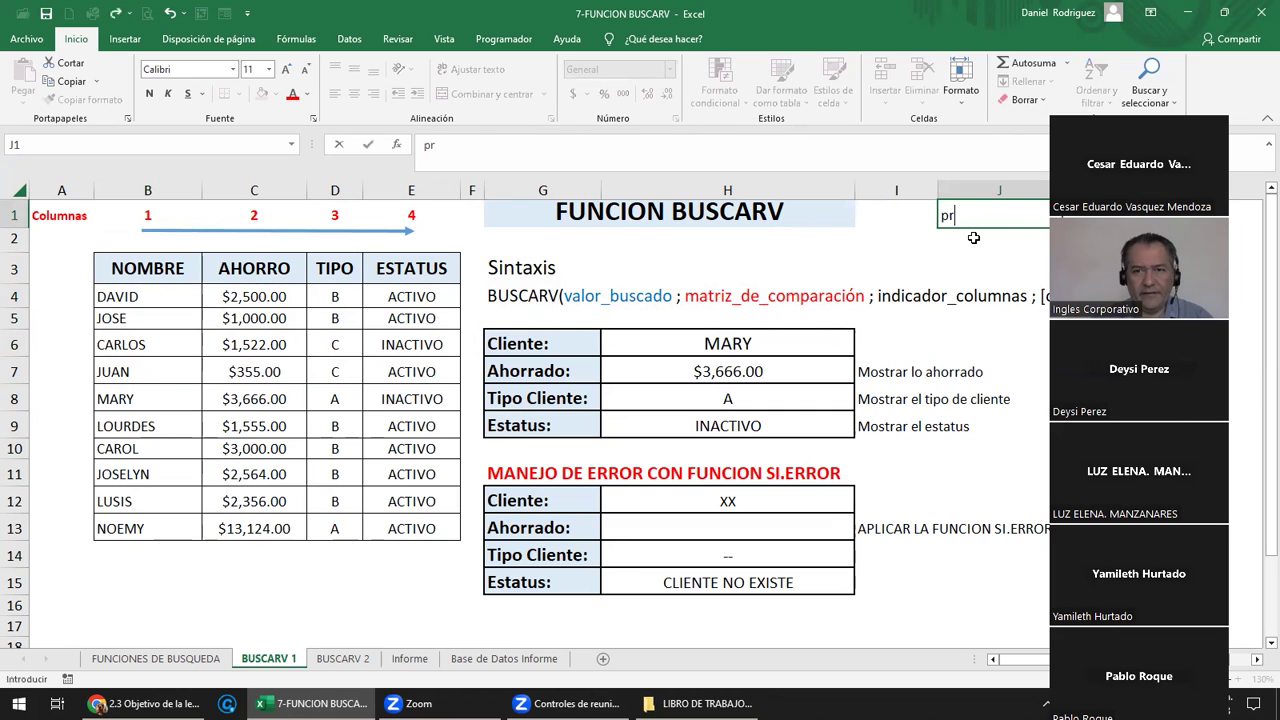
pyautogui.press('BackSpace')
pyautogui.press('BackSpace')
pyautogui.write('PRACTICA')
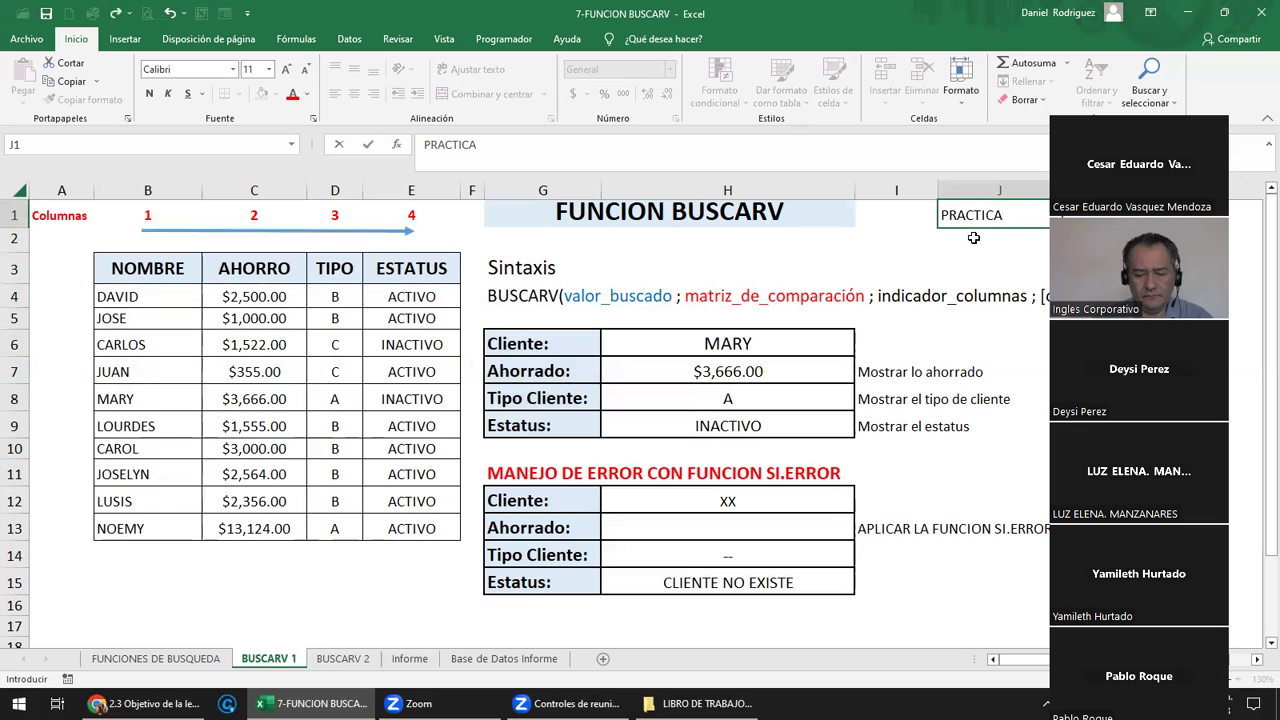
pyautogui.write('.')
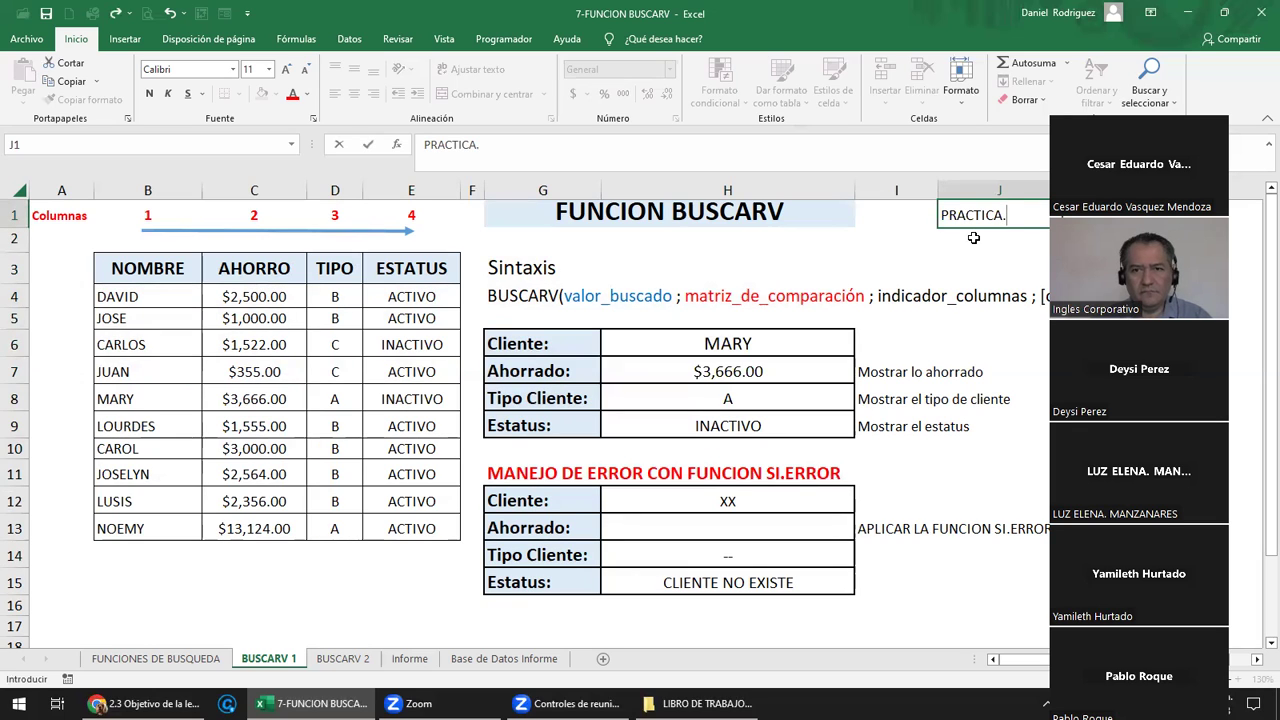
pyautogui.press('Return')
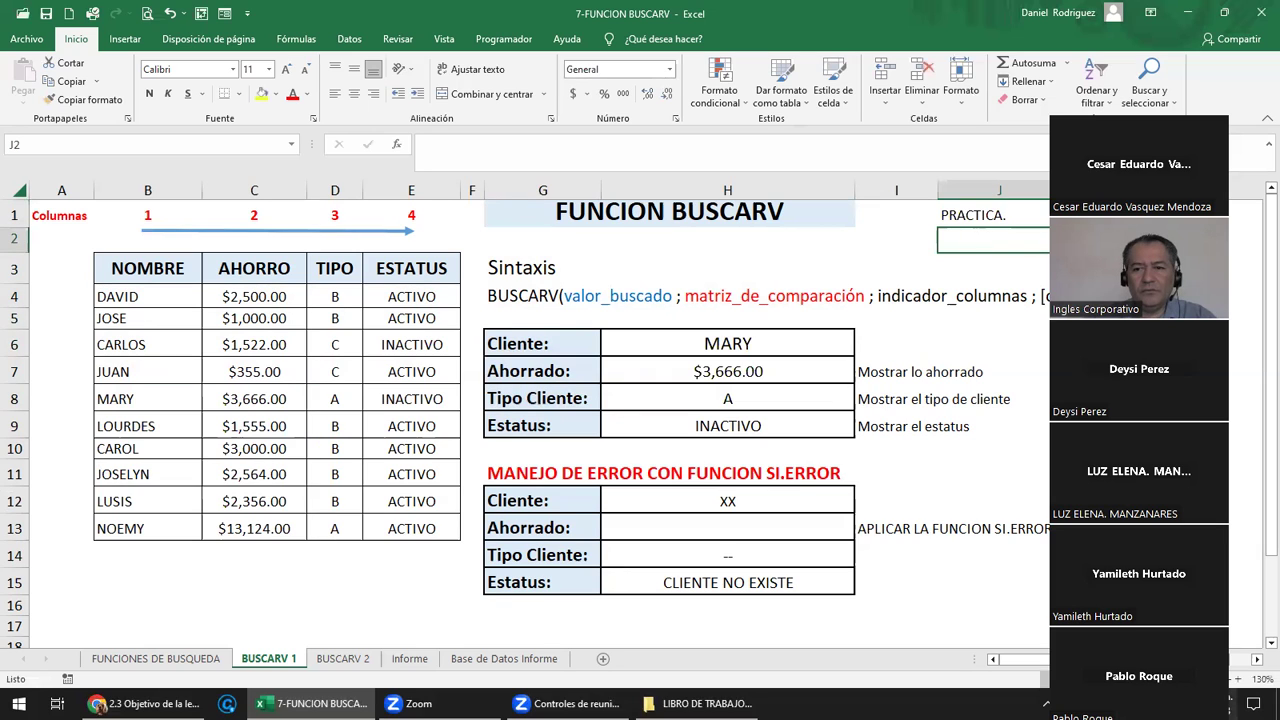
# Enlarge the J1 label to 18-point text, then select the lookup results H6:H9 and H12.
pyautogui.click(978, 214)
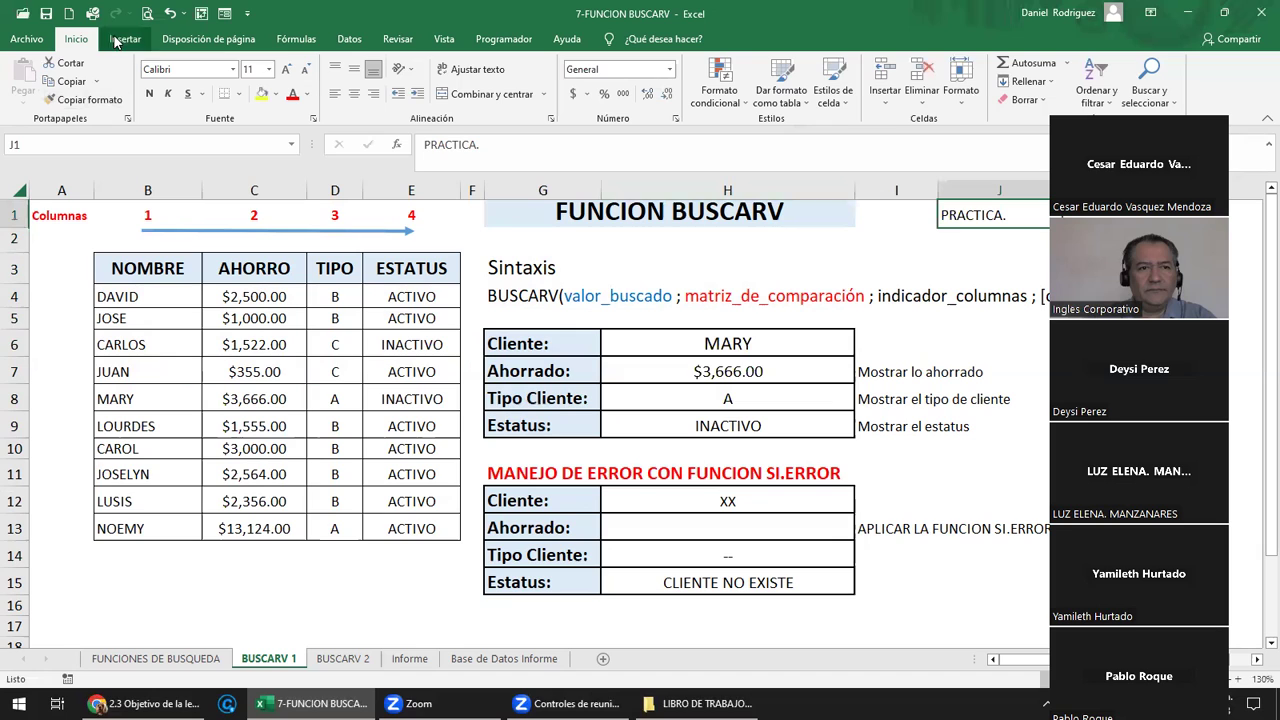
pyautogui.click(286, 78)
pyautogui.click(286, 78)
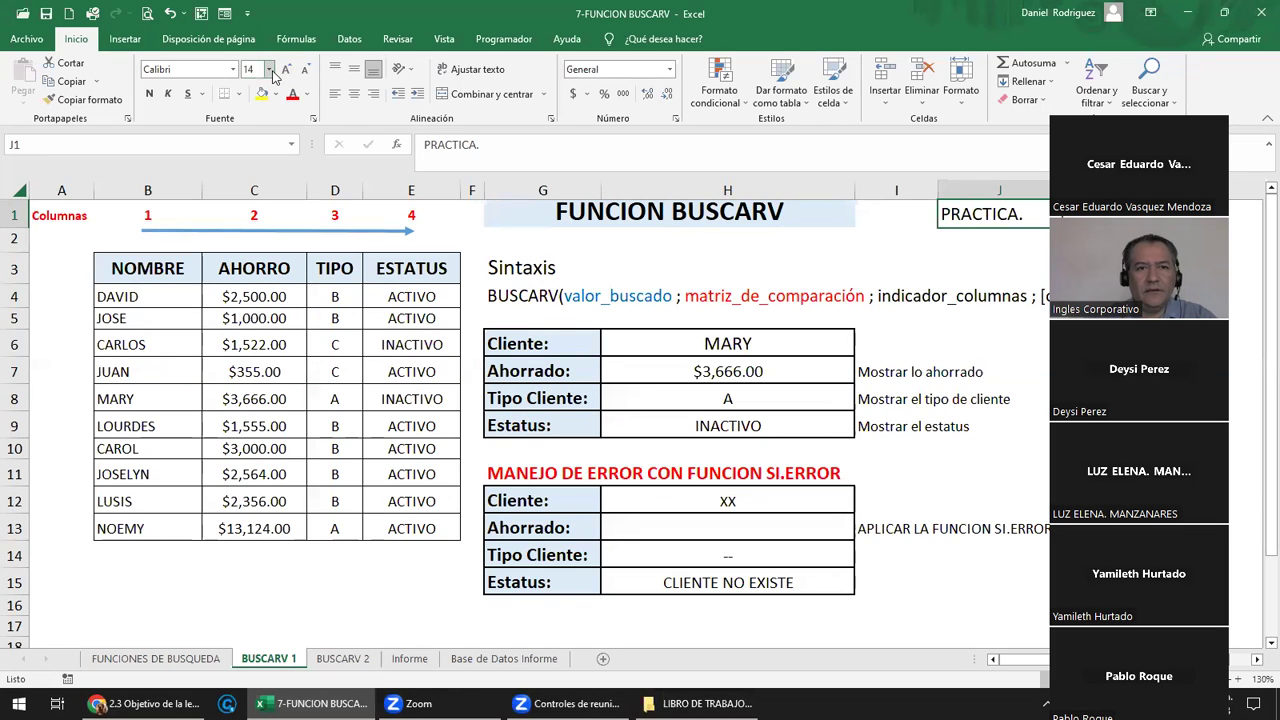
pyautogui.click(286, 70)
pyautogui.click(286, 70)
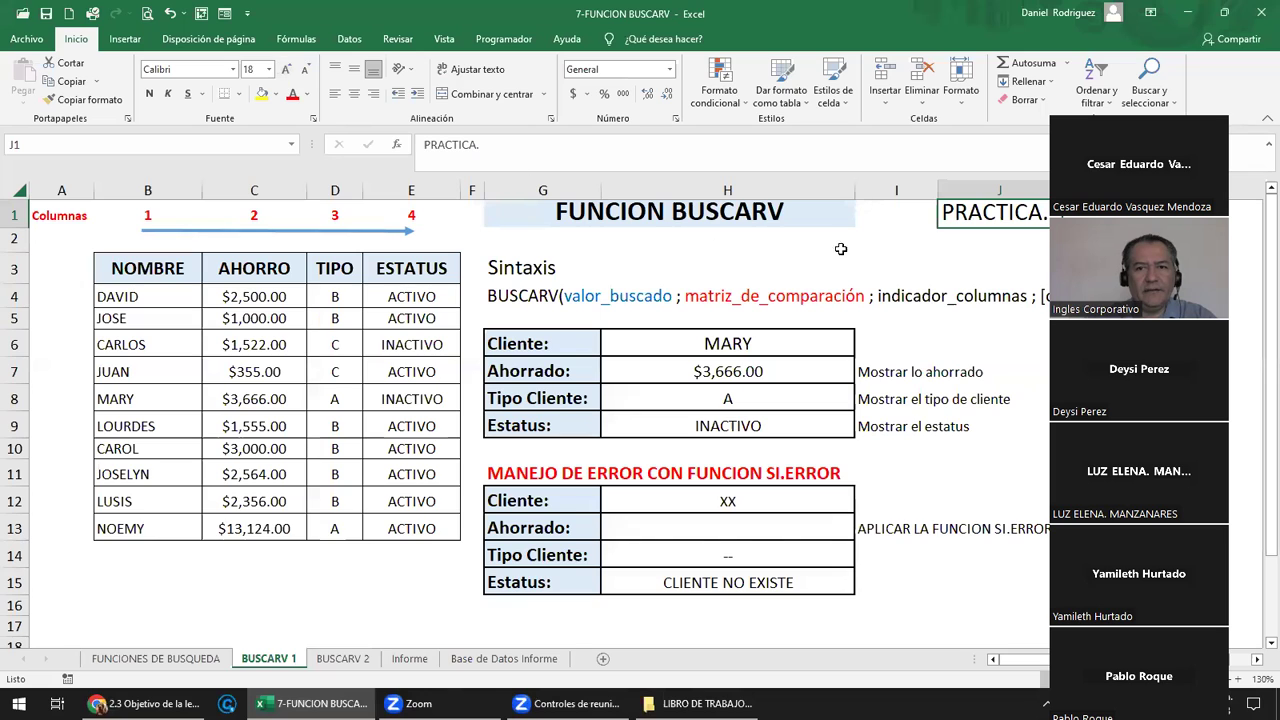
pyautogui.moveTo(675, 342); pyautogui.dragTo(679, 416)
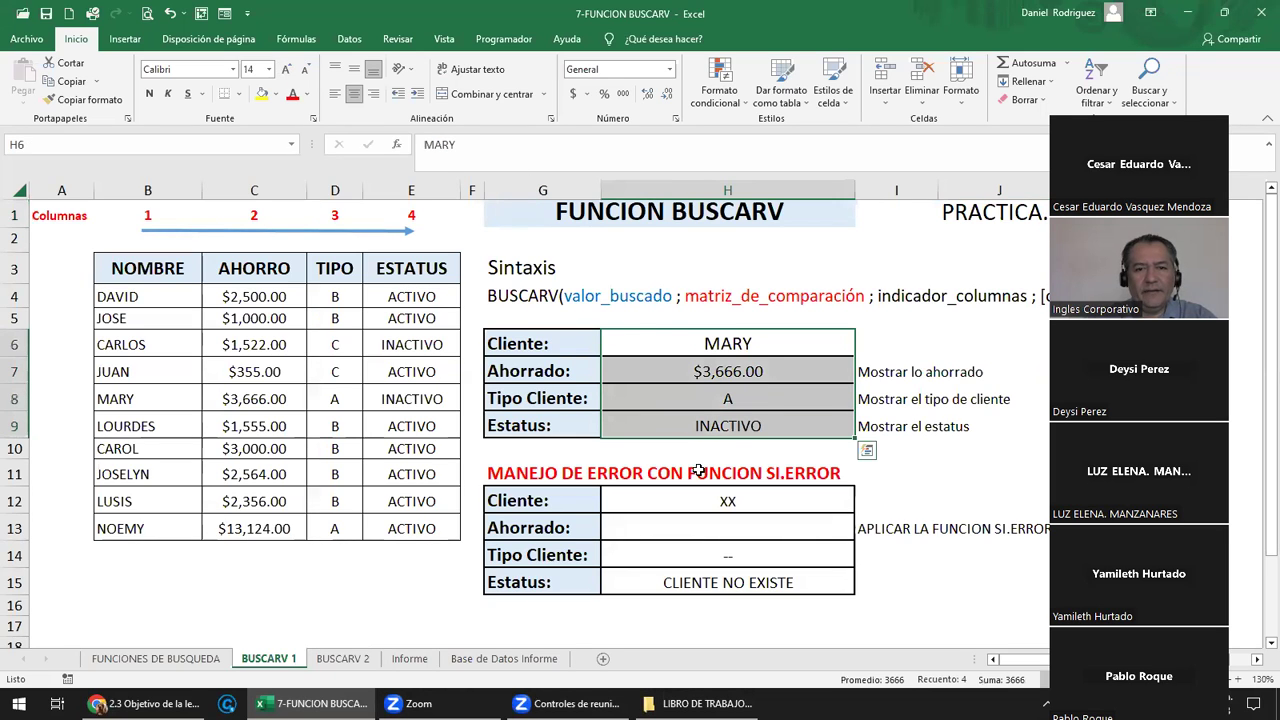
pyautogui.click(660, 502)
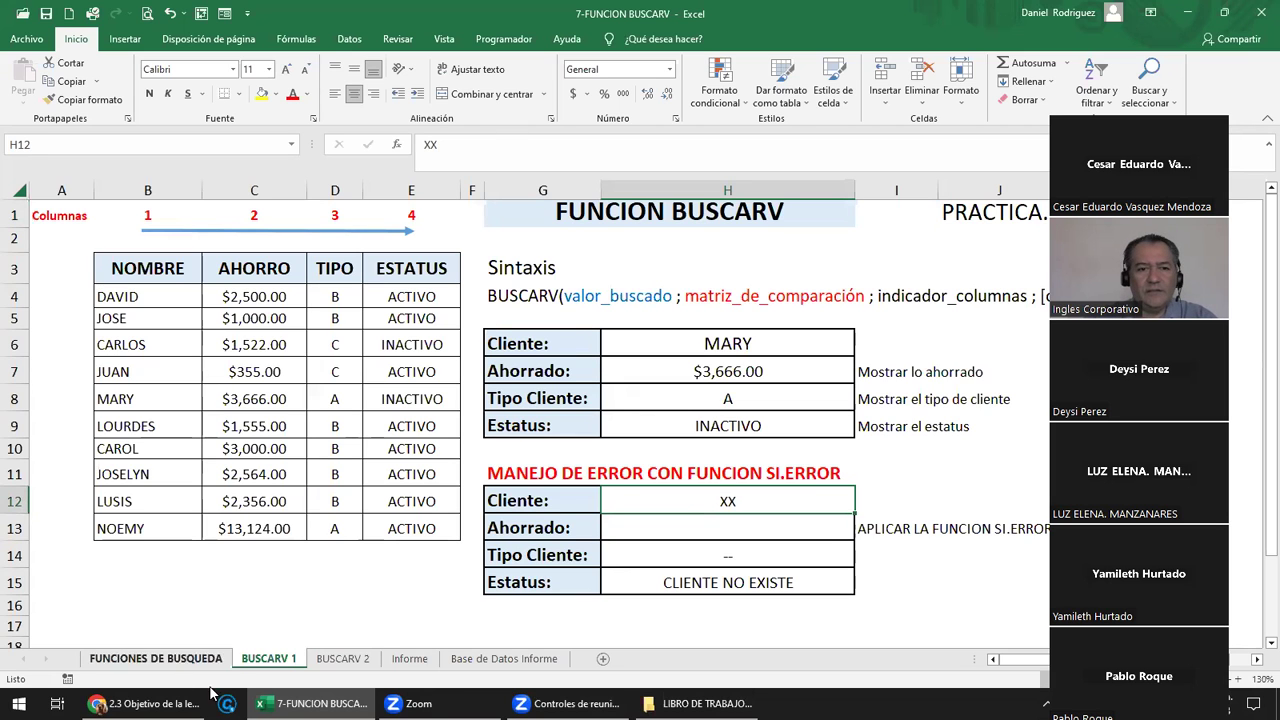
pyautogui.click(140, 703)
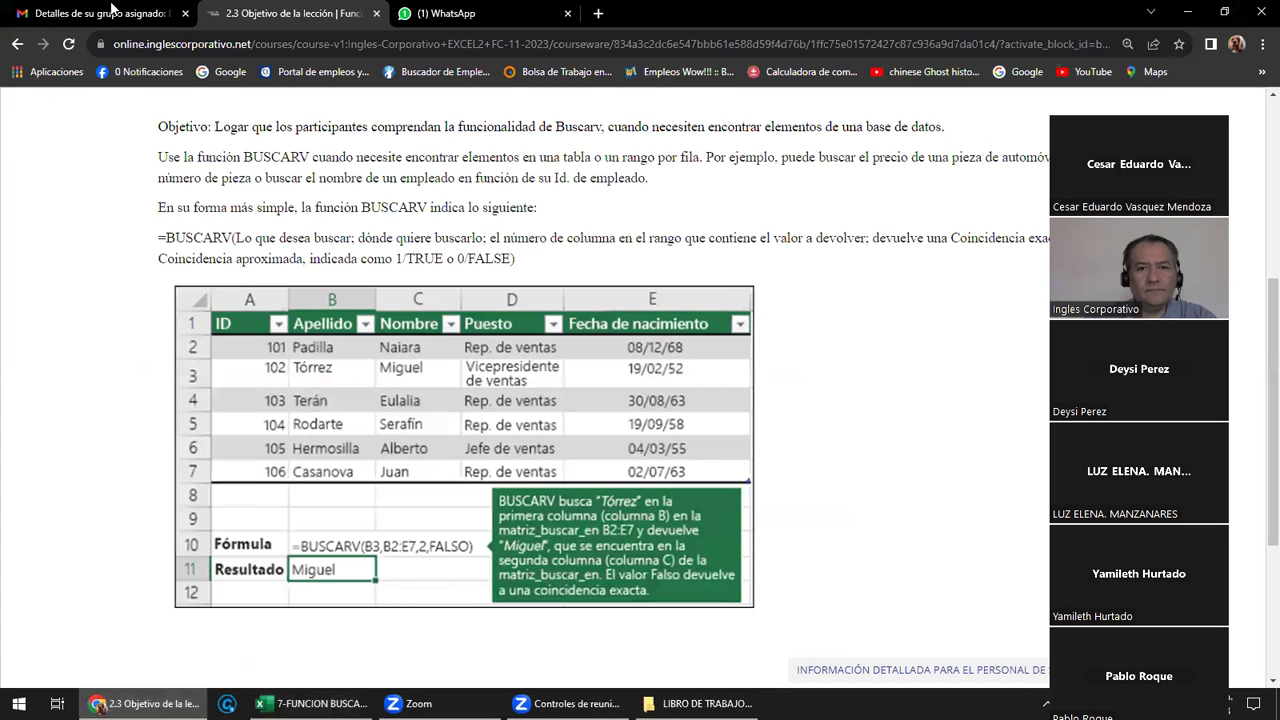
pyautogui.click(458, 14)
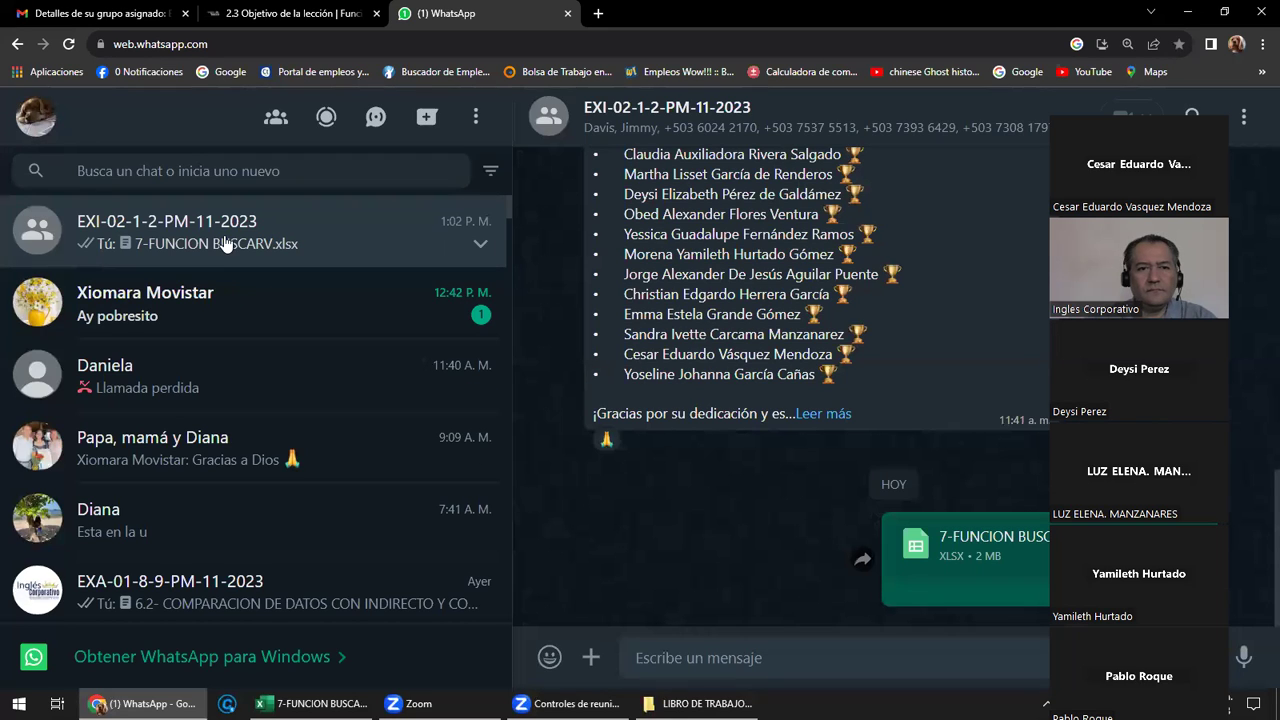
pyautogui.click(284, 13)
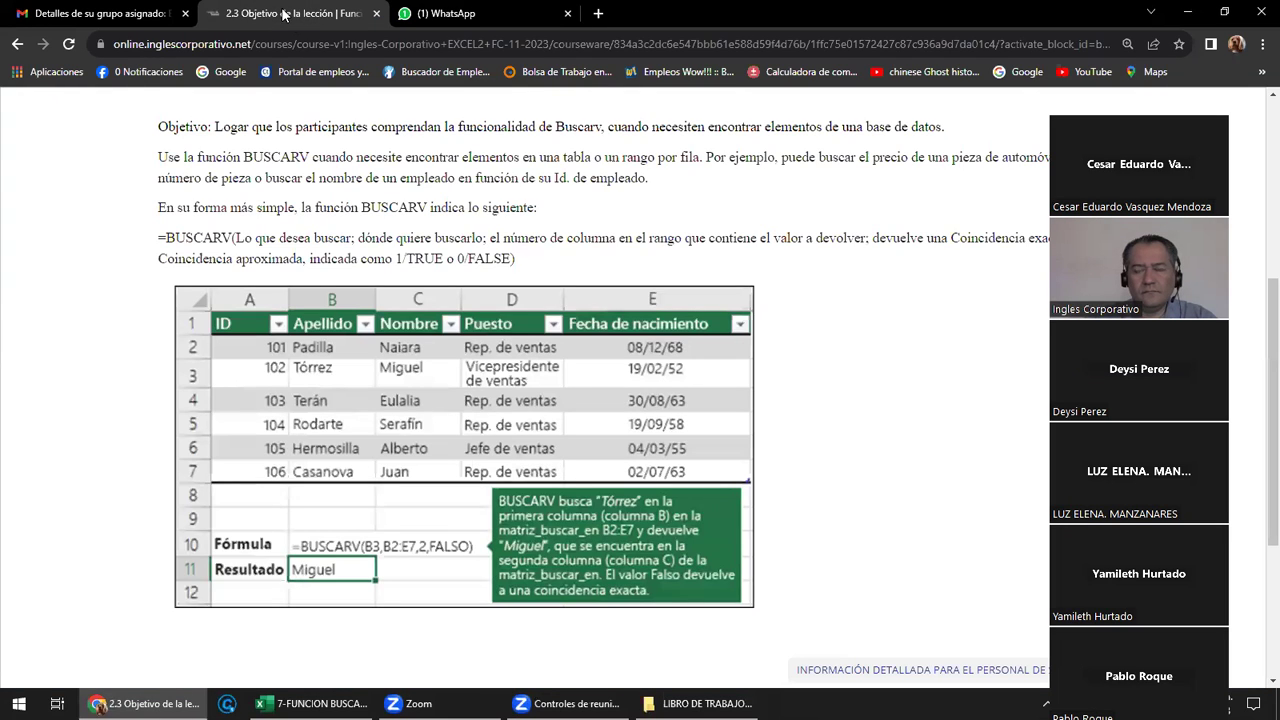
pyautogui.moveTo(697, 703)
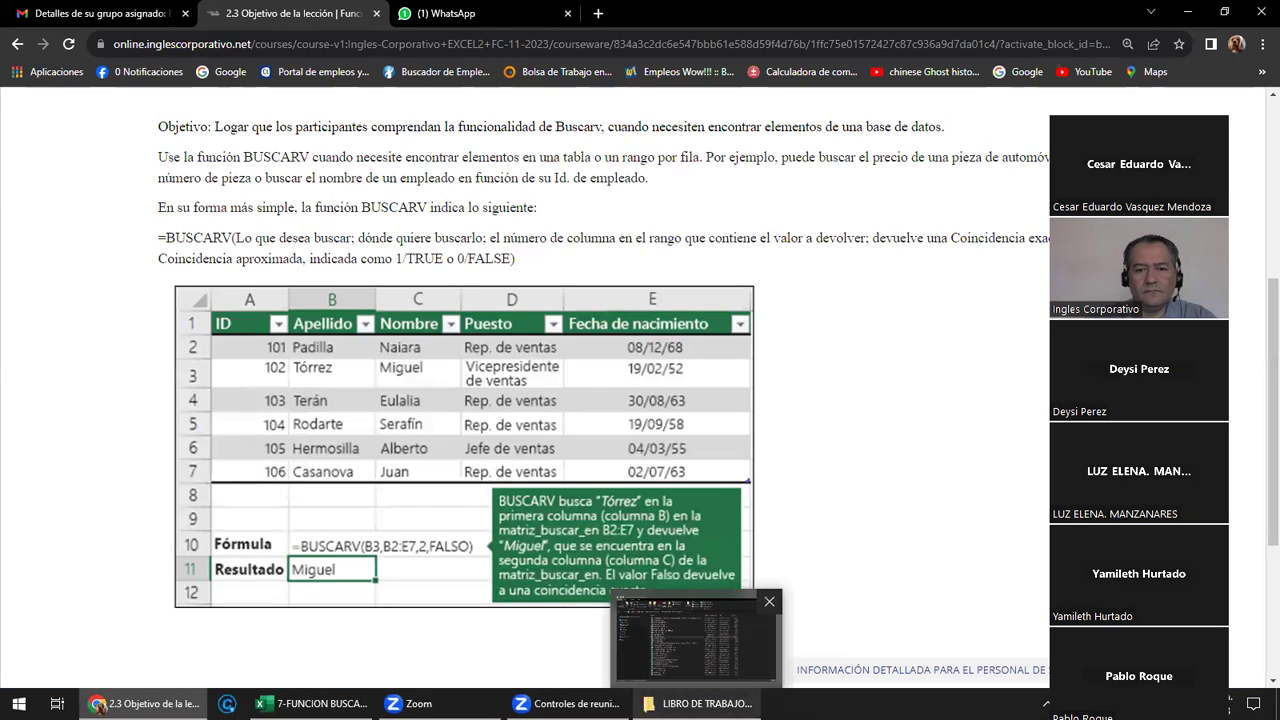
pyautogui.click(695, 640)
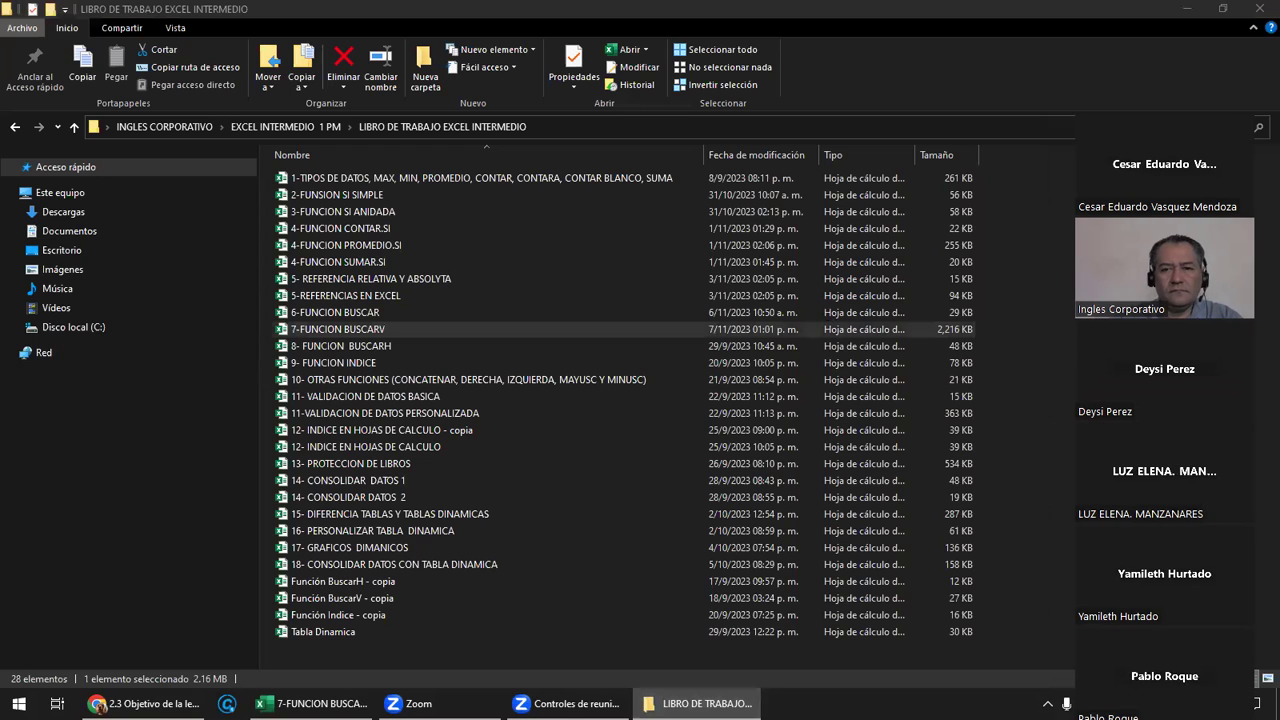
pyautogui.moveTo(145, 703)
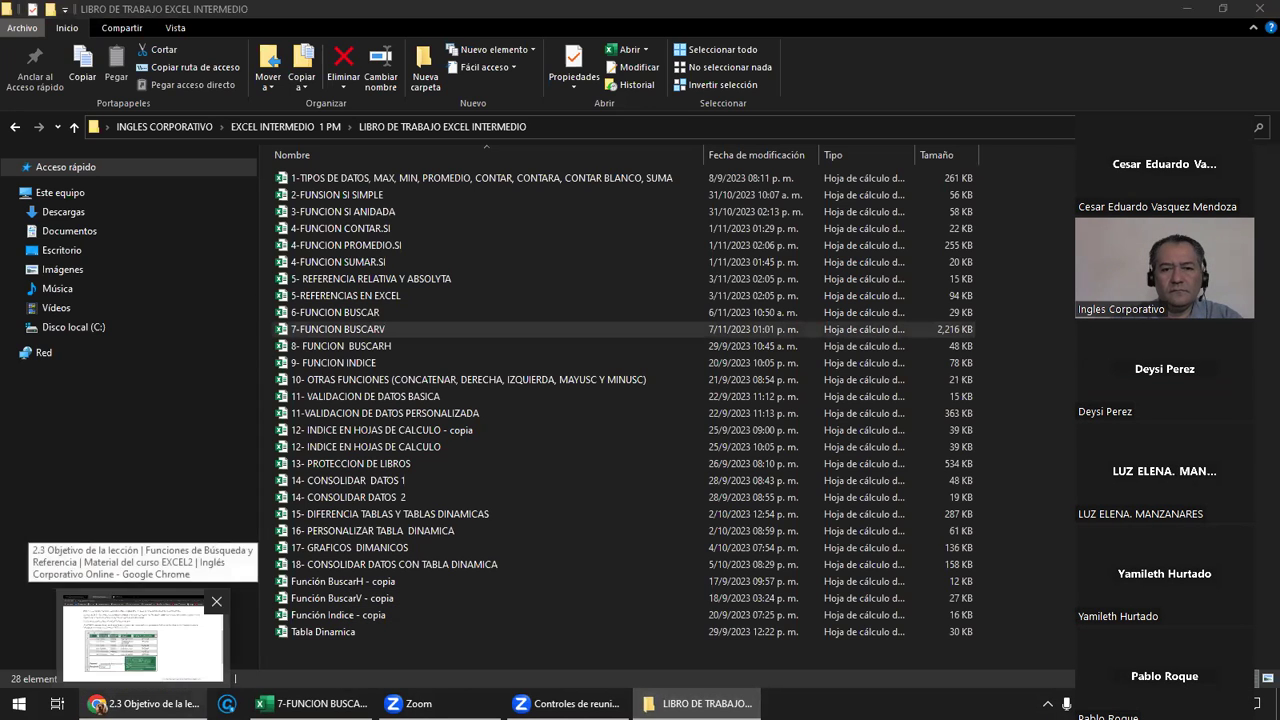
pyautogui.click(312, 703)
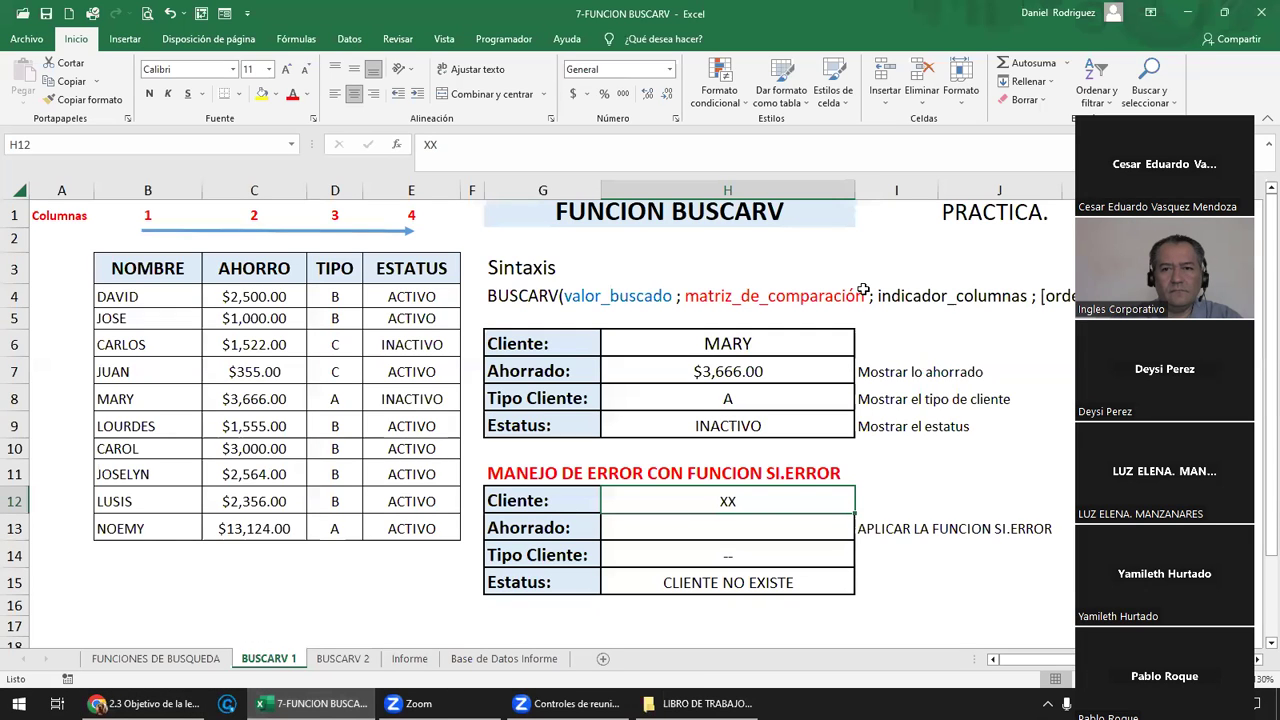
pyautogui.click(990, 216)
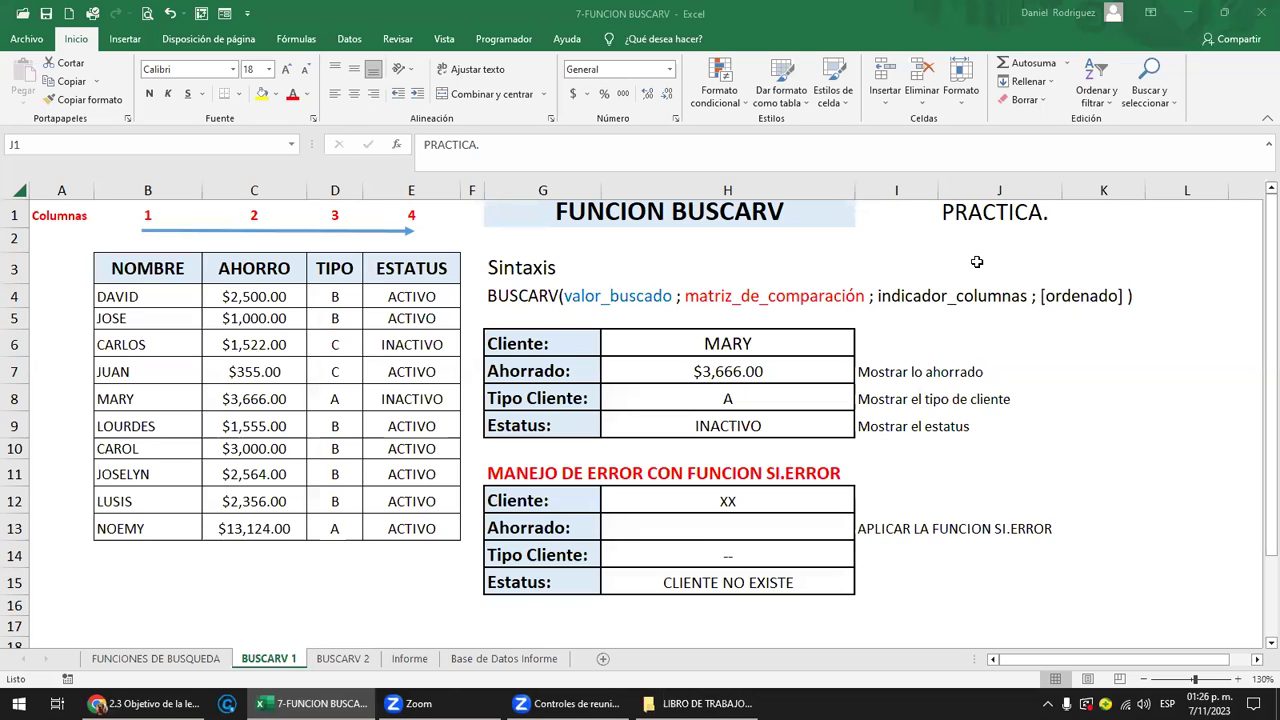
# Give J1 a yellow fill, bold 20-point text, and make row 1 slightly taller.
pyautogui.click(1008, 214)
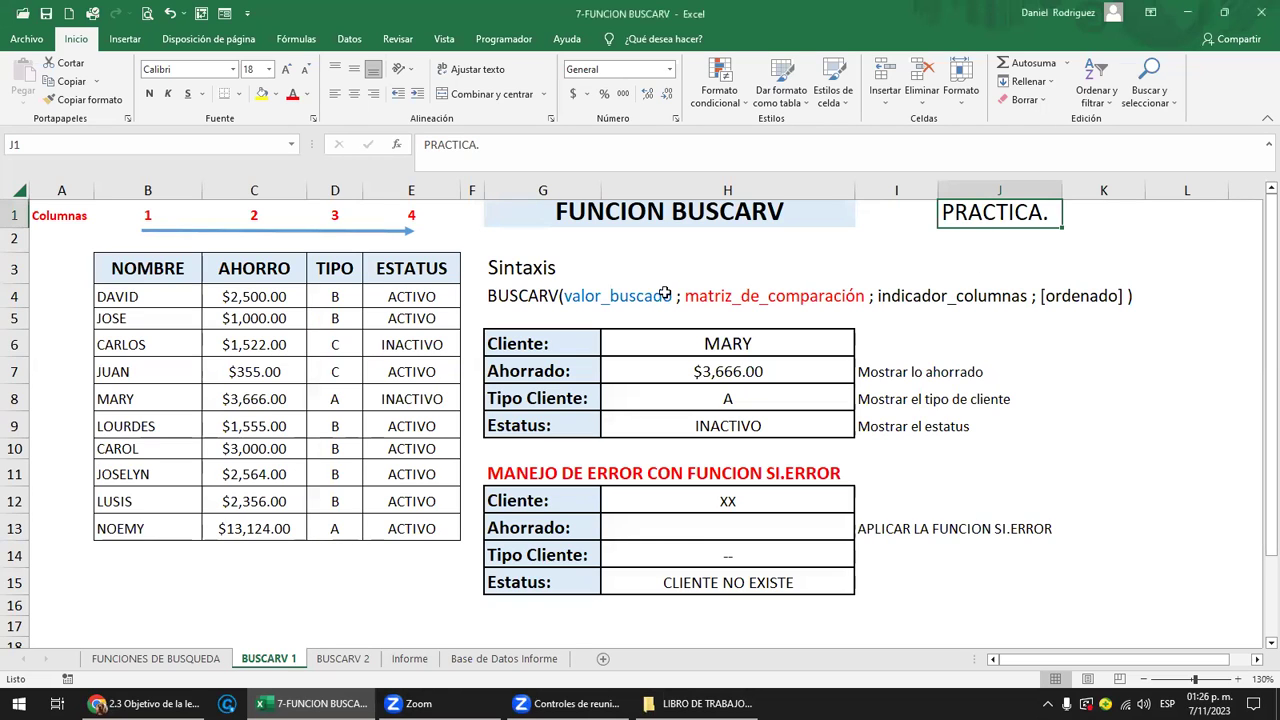
pyautogui.click(261, 94)
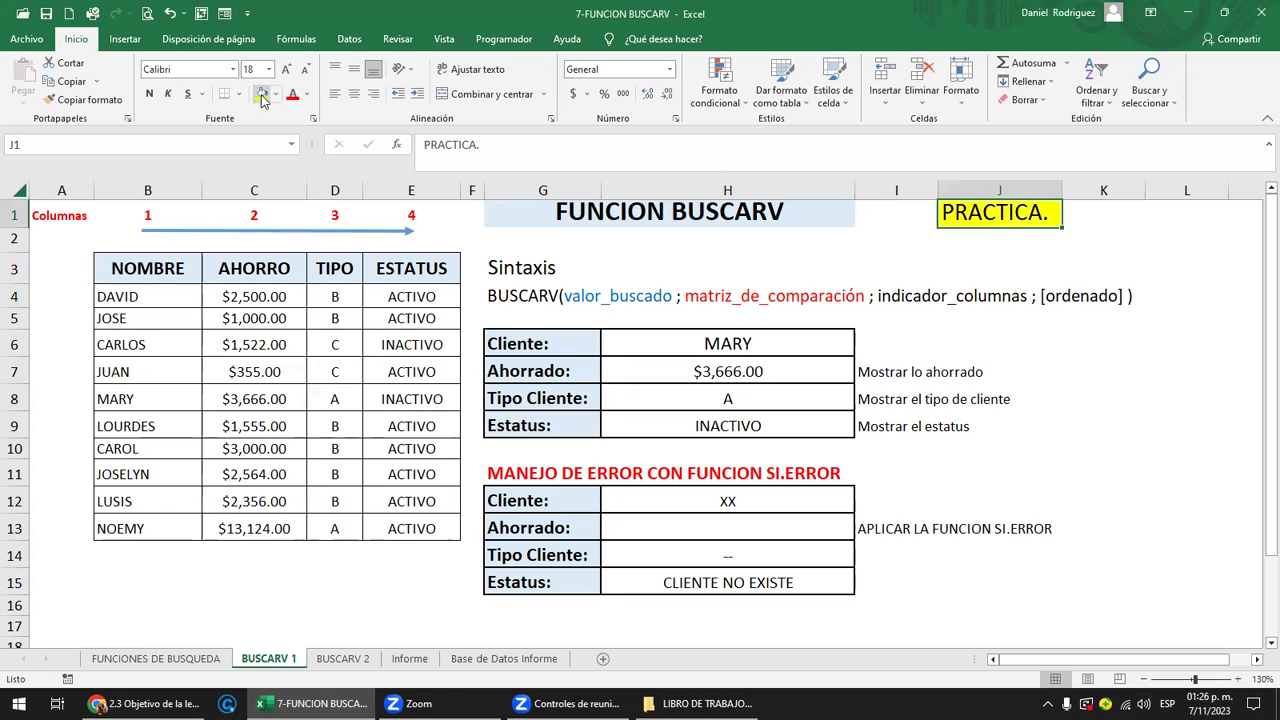
pyautogui.click(150, 95)
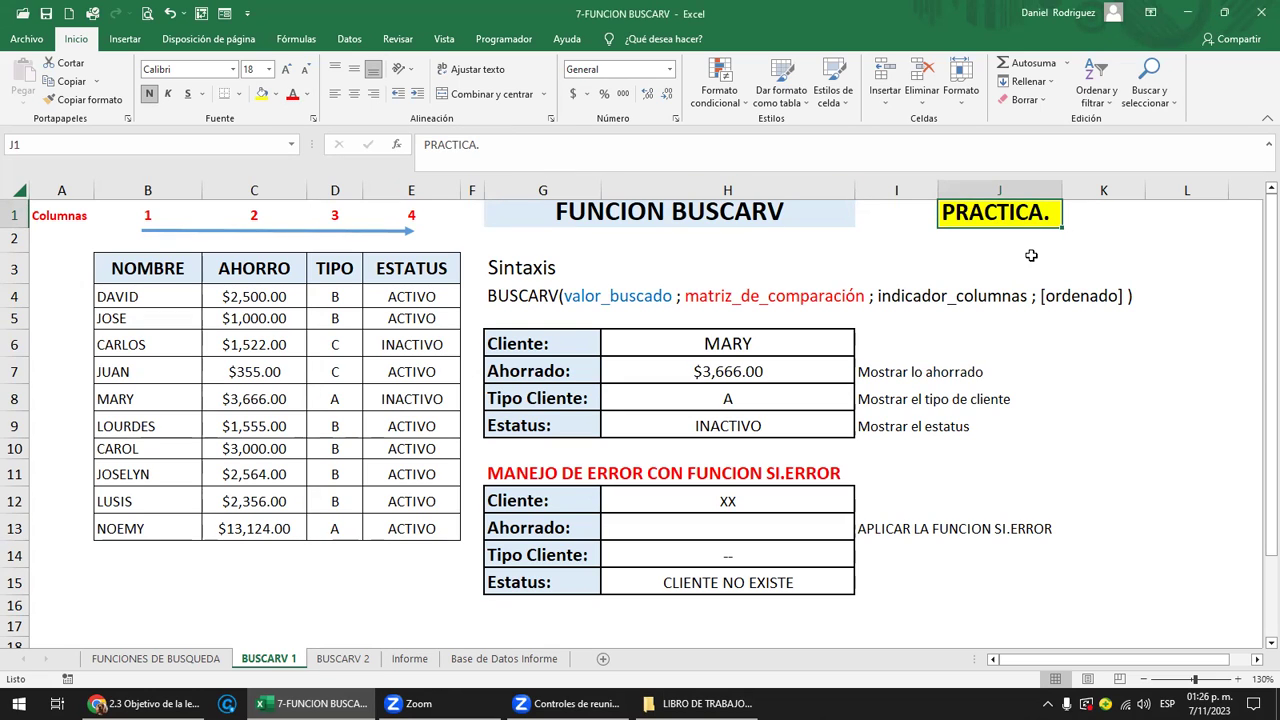
pyautogui.click(286, 70)
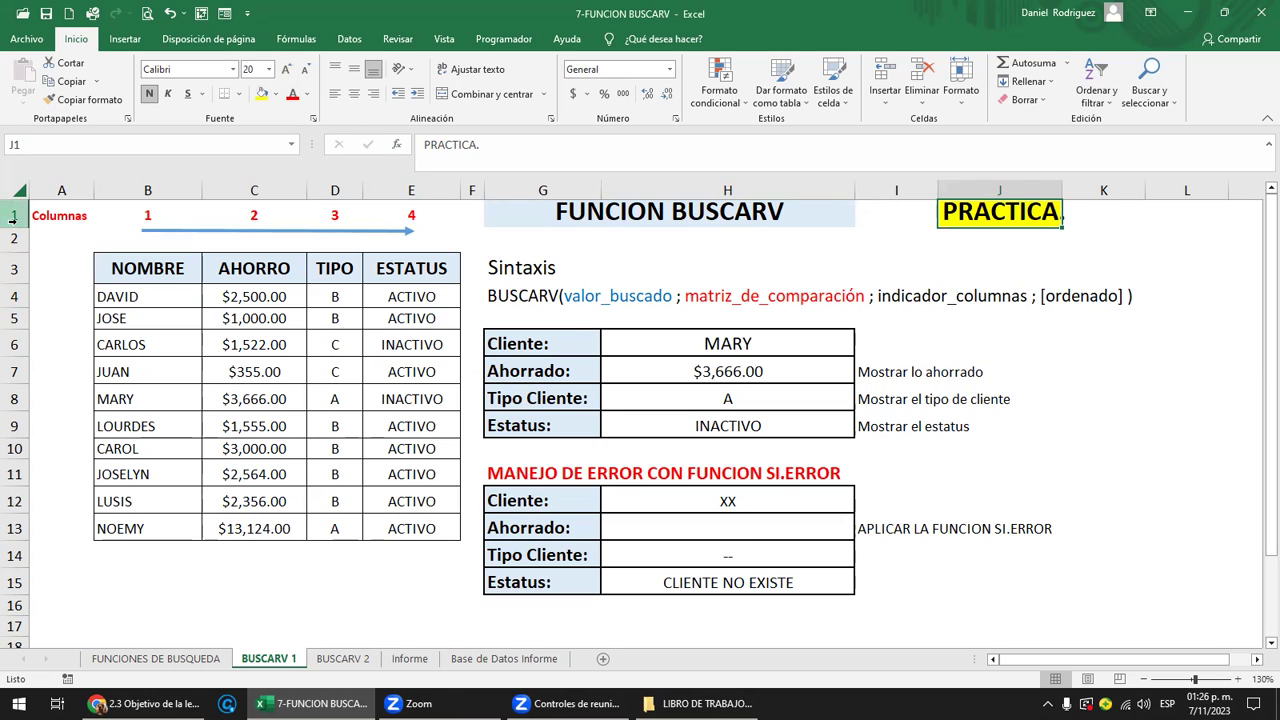
pyautogui.moveTo(12, 228); pyautogui.dragTo(11, 231)
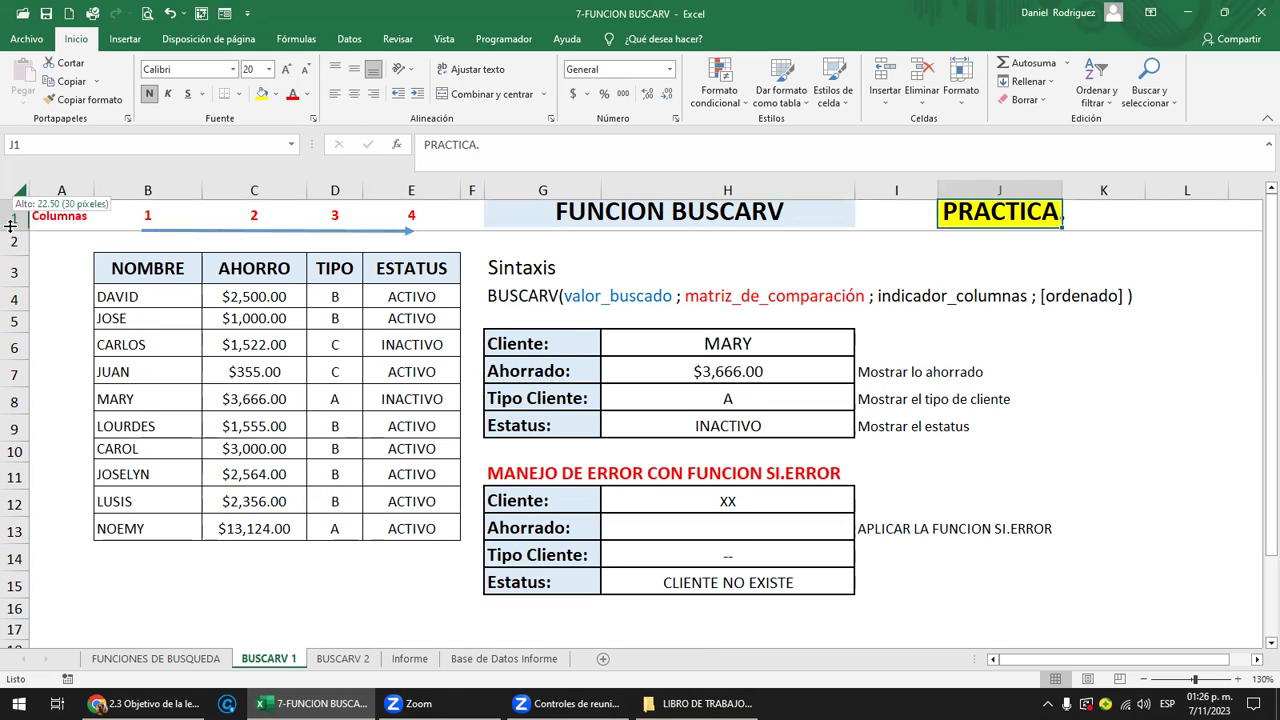
pyautogui.click(667, 245)
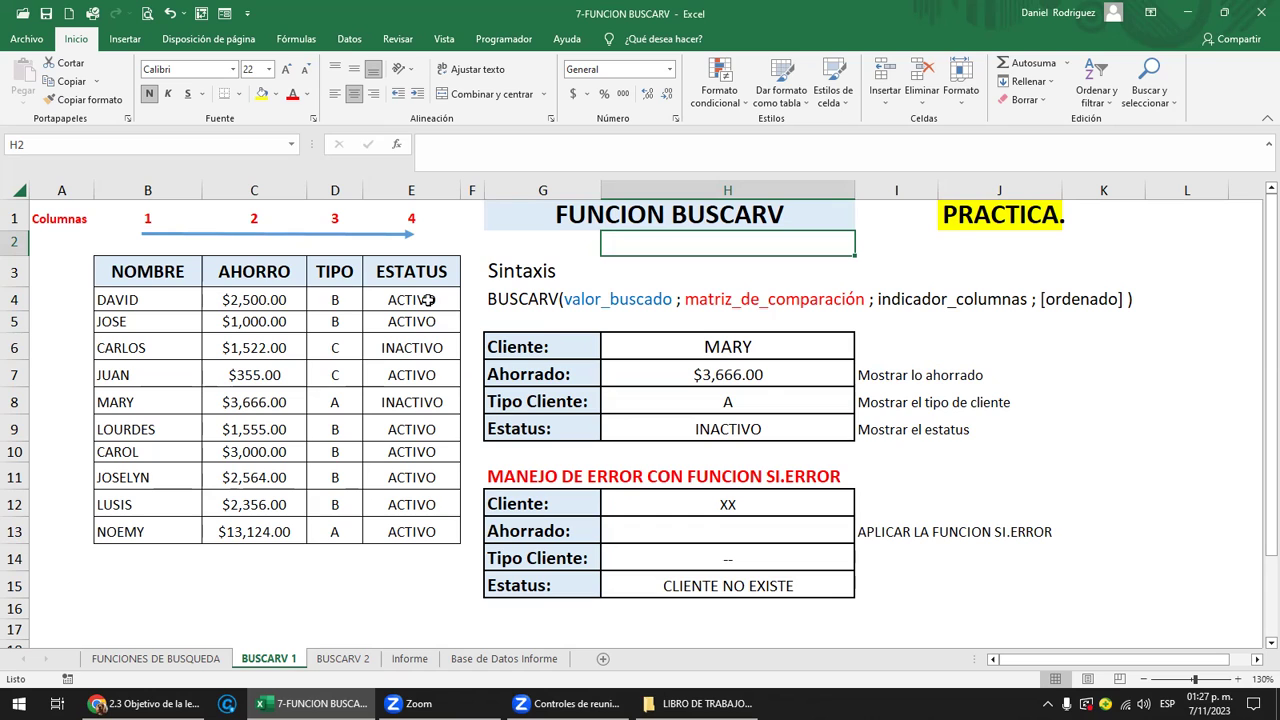
# Open the H7 lookup formula, discard the accidental change, and return to G4.
pyautogui.doubleClick(787, 374)
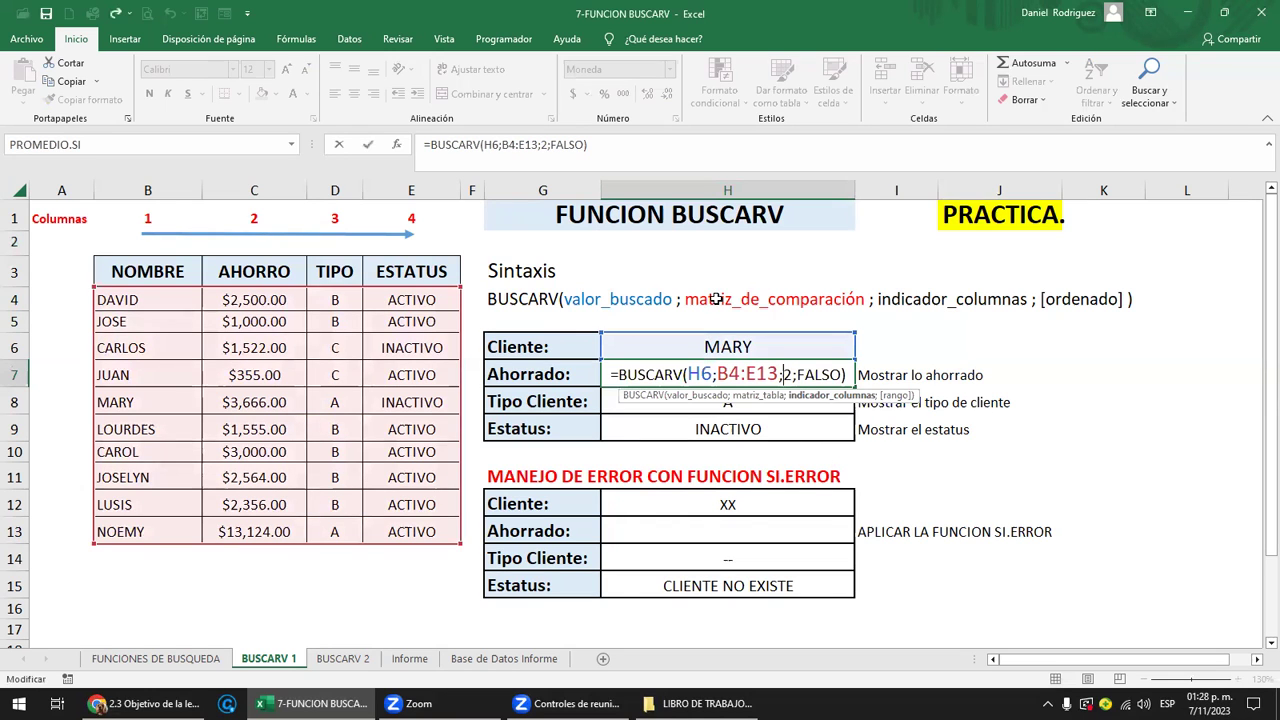
pyautogui.click(718, 299)
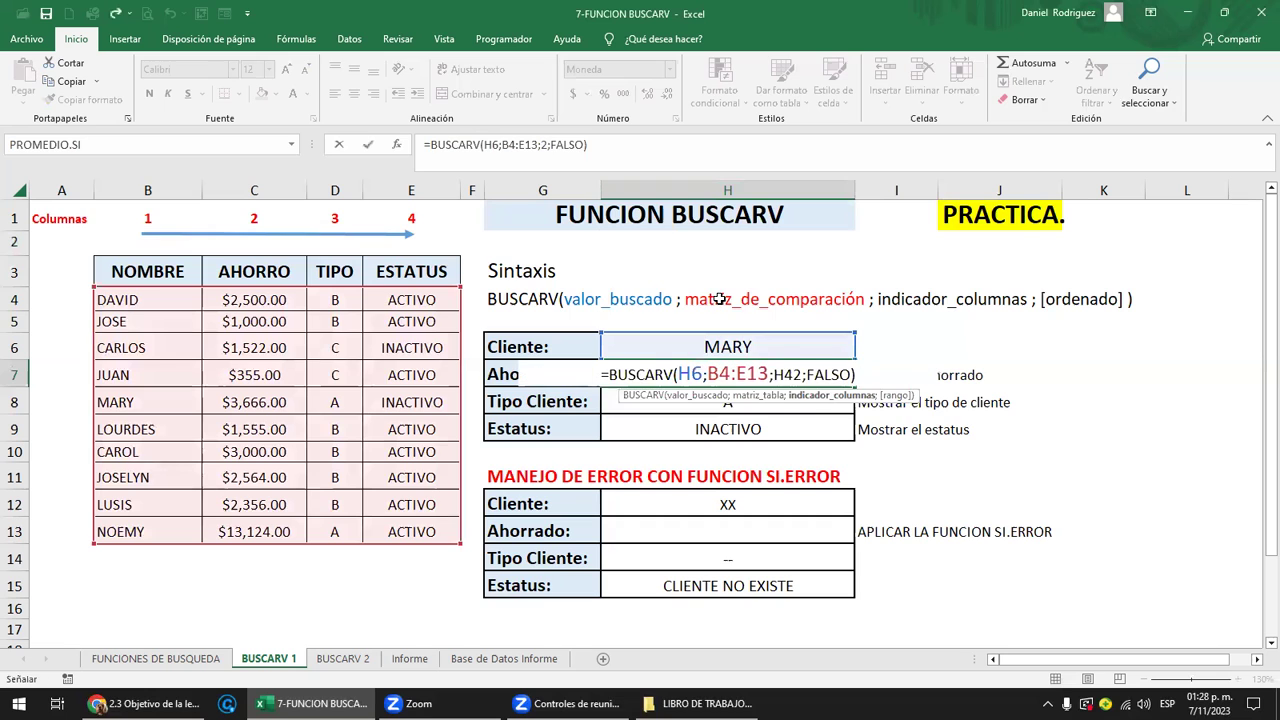
pyautogui.press('Escape')
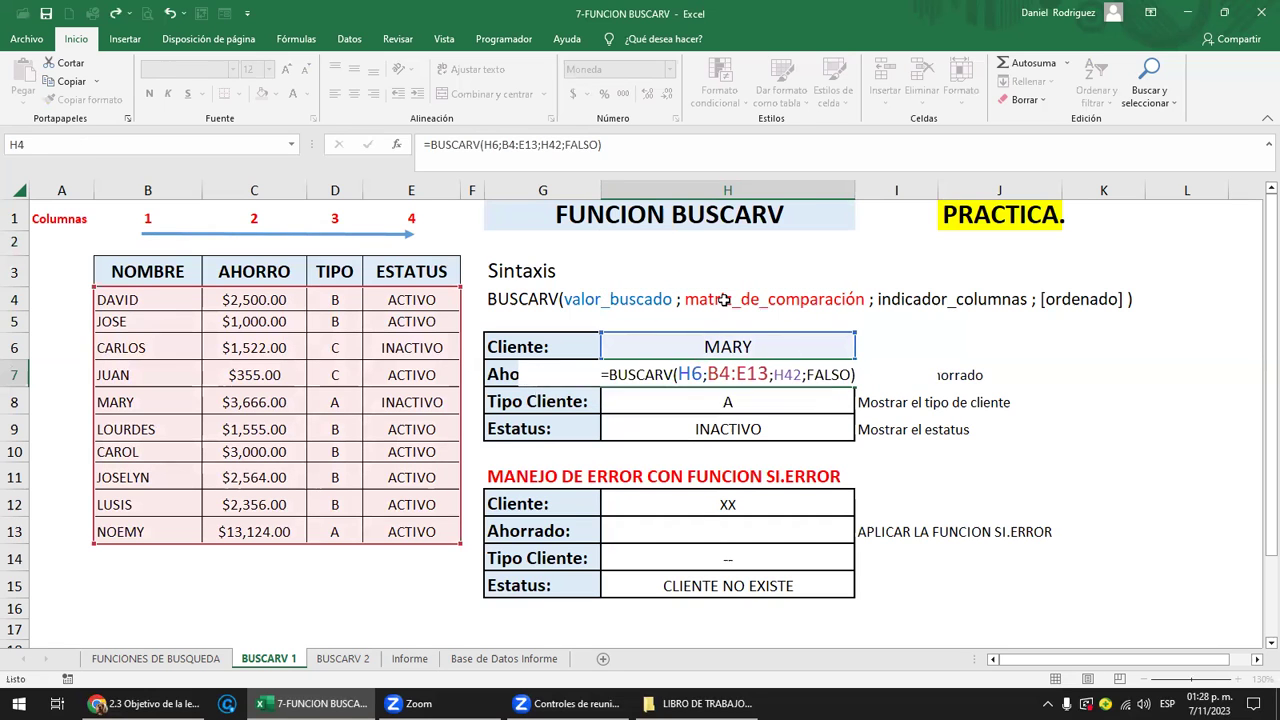
pyautogui.press('Left')
pyautogui.press('Up')
pyautogui.press('Up')
pyautogui.press('Up')
# Change the G4 syntax text's second argument from matriz_de_comparación to matriz_Tabla.
pyautogui.press('F2')
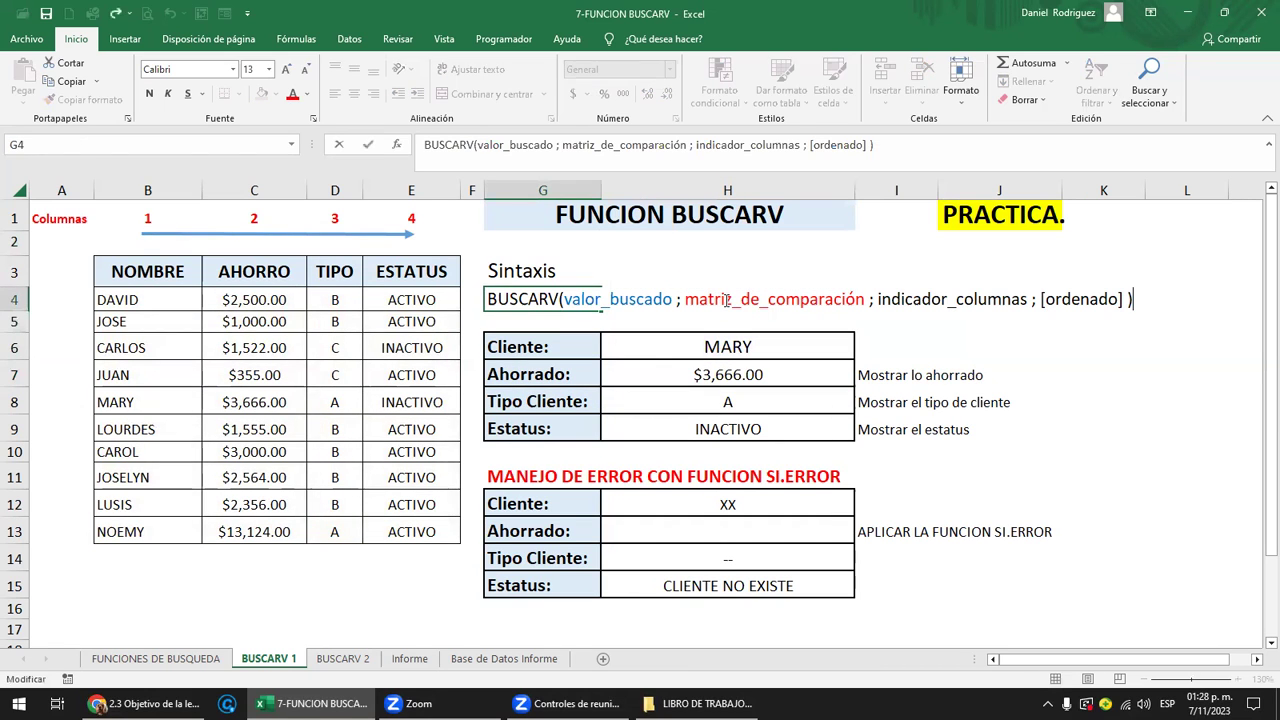
pyautogui.press('Left')
pyautogui.press('Left')
pyautogui.press('Left')
pyautogui.press('Left')
pyautogui.press('Left')
pyautogui.press('Left')
pyautogui.press('Left')
pyautogui.press('Left')
pyautogui.press('Left')
pyautogui.press('Left')
pyautogui.press('Left')
pyautogui.press('Left')
pyautogui.press('Left')
pyautogui.write('tA')
pyautogui.press('BackSpace')
pyautogui.press('BackSpace')
pyautogui.write('Tabl')
pyautogui.press('Delete')
pyautogui.press('Delete')
pyautogui.press('Delete')
pyautogui.press('Delete')
pyautogui.press('Delete')
pyautogui.write('a')
pyautogui.press('Delete')
pyautogui.press('Delete')
pyautogui.press('Delete')
pyautogui.press('Delete')
pyautogui.press('Delete')
pyautogui.press('Delete')
pyautogui.press('Delete')
pyautogui.press('Delete')
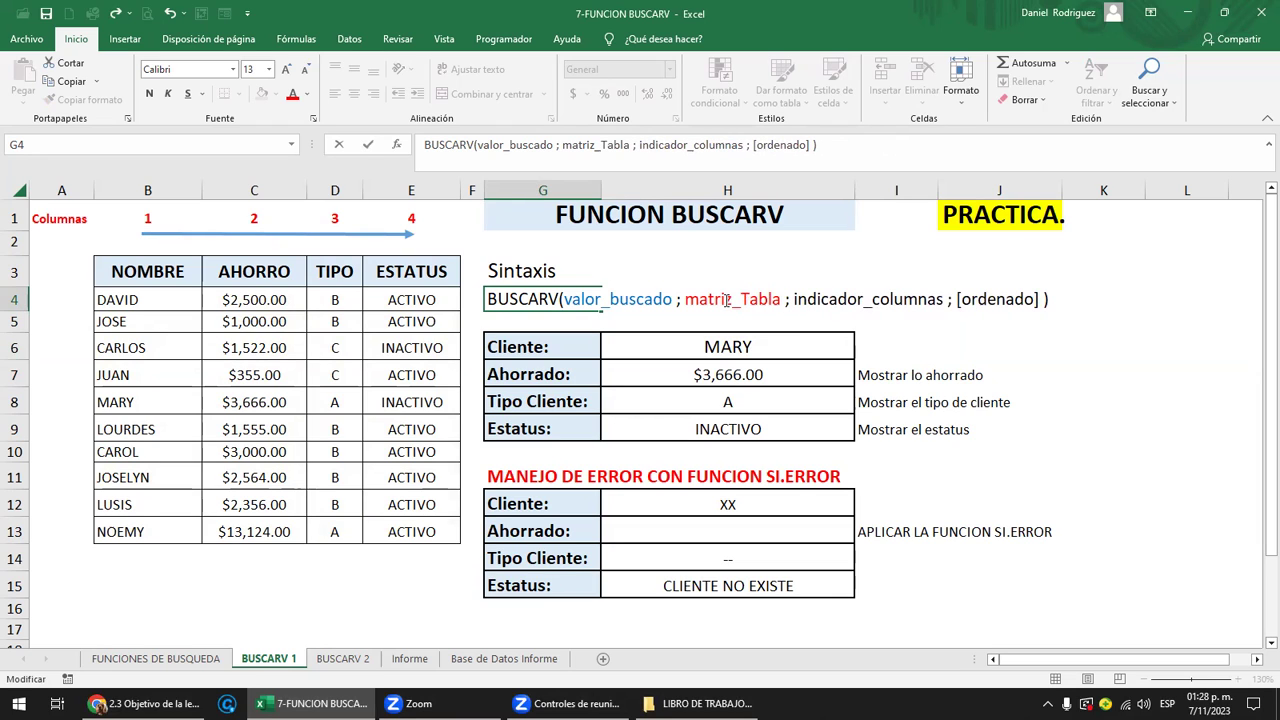
pyautogui.press('Delete')
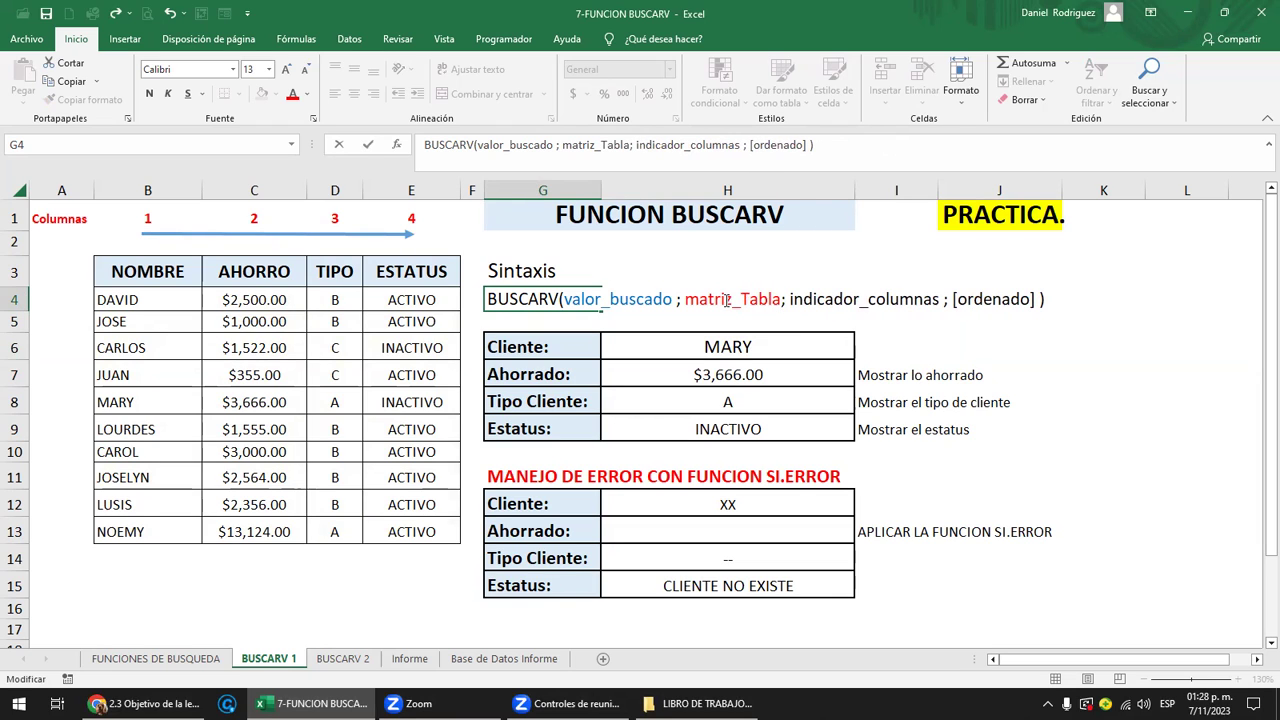
pyautogui.press('Return')
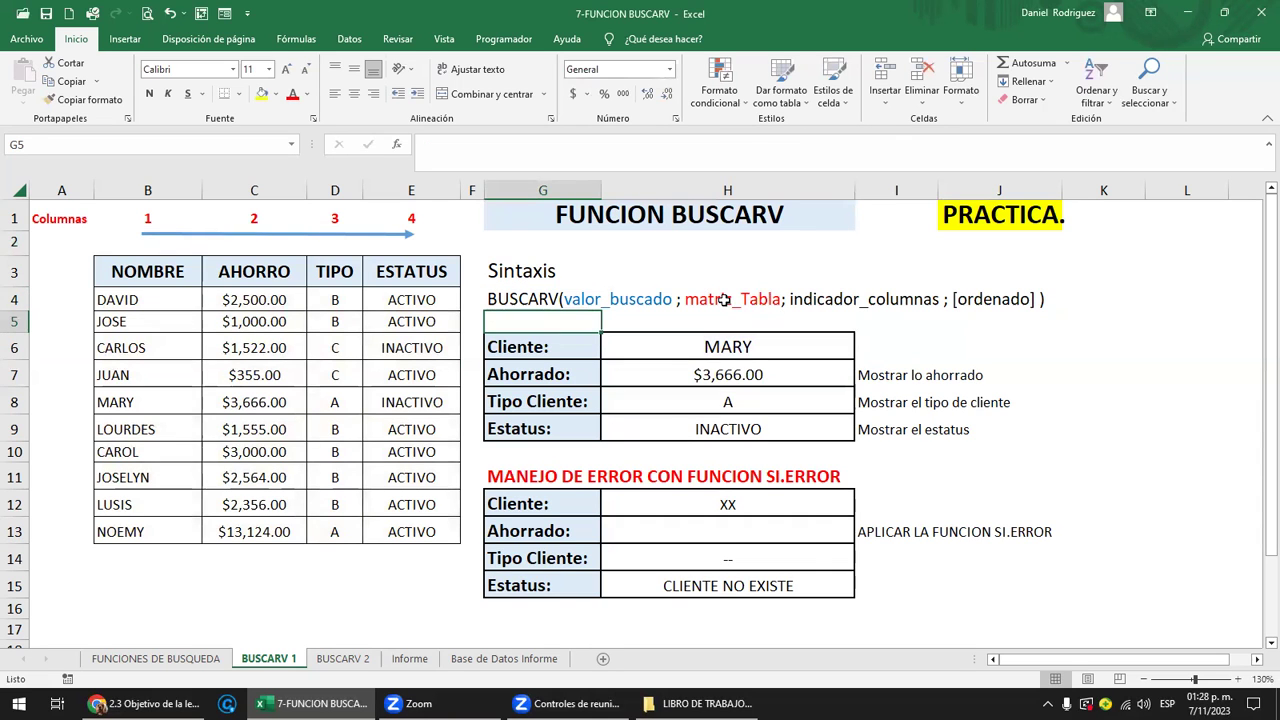
pyautogui.click(716, 372)
pyautogui.moveTo(312, 703)
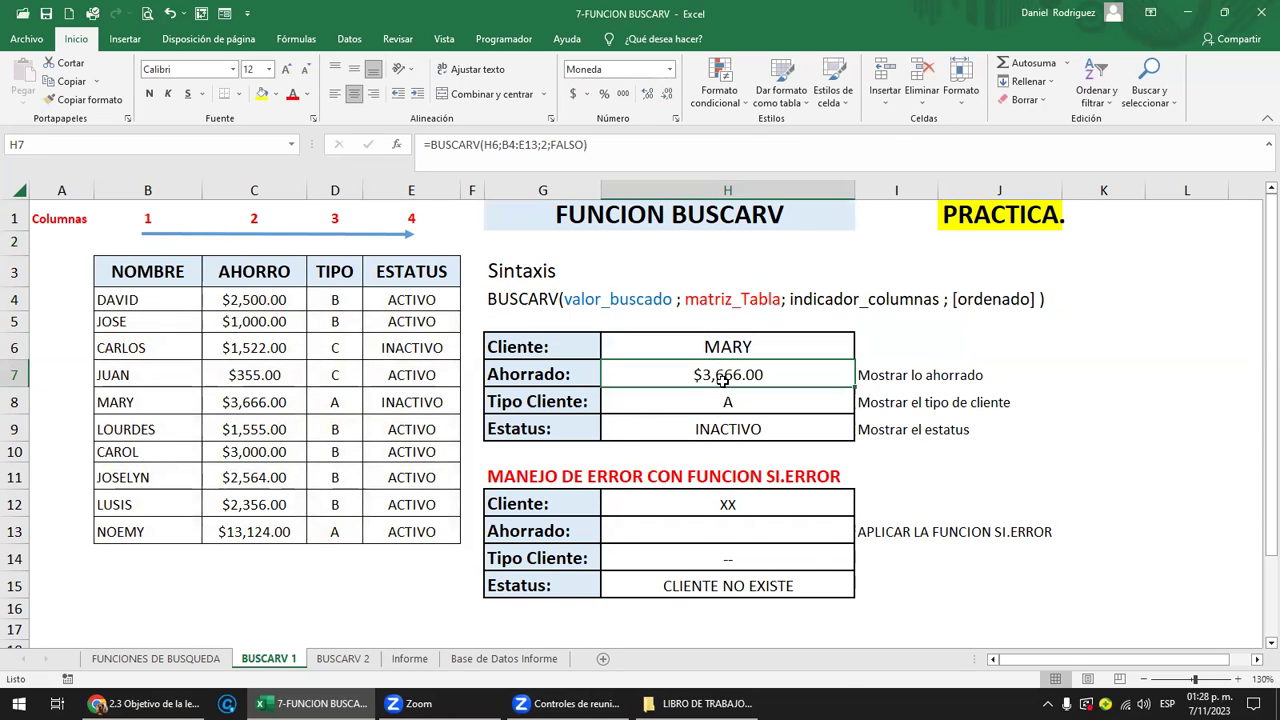
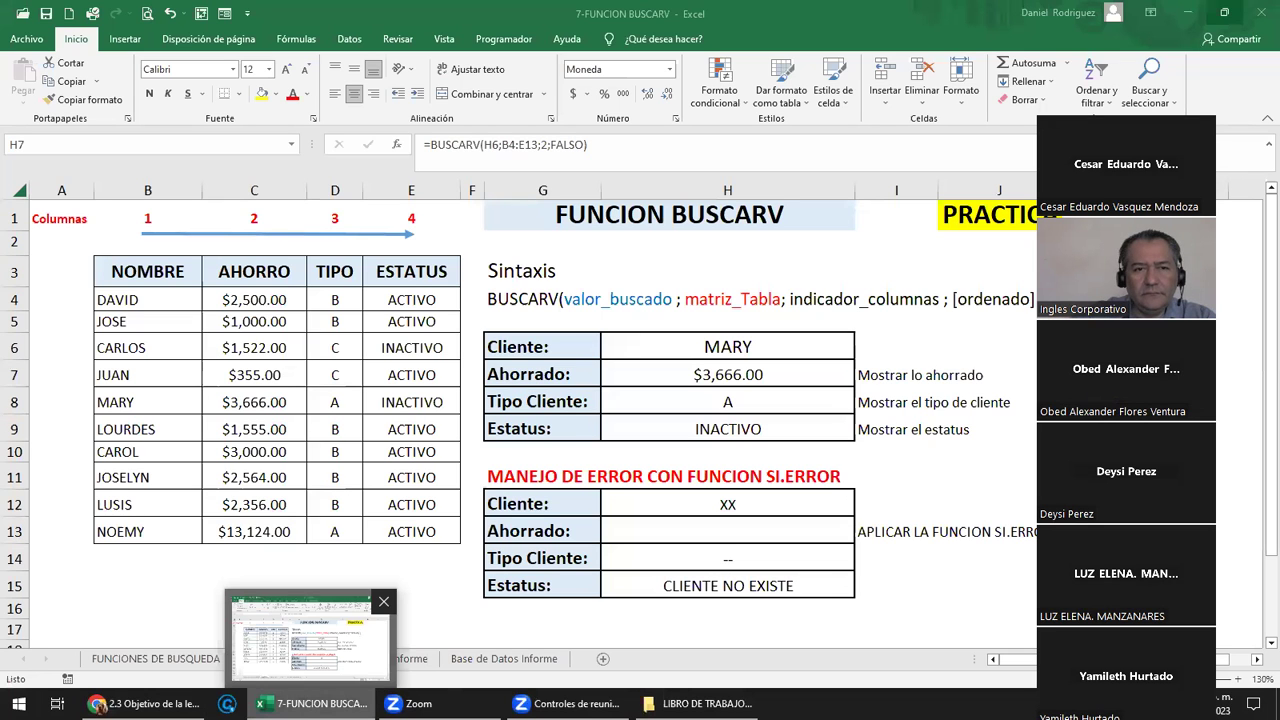
# Bring up the BUSCARV lesson page in Chrome, then the class group's WhatsApp chat.
pyautogui.click(150, 703)
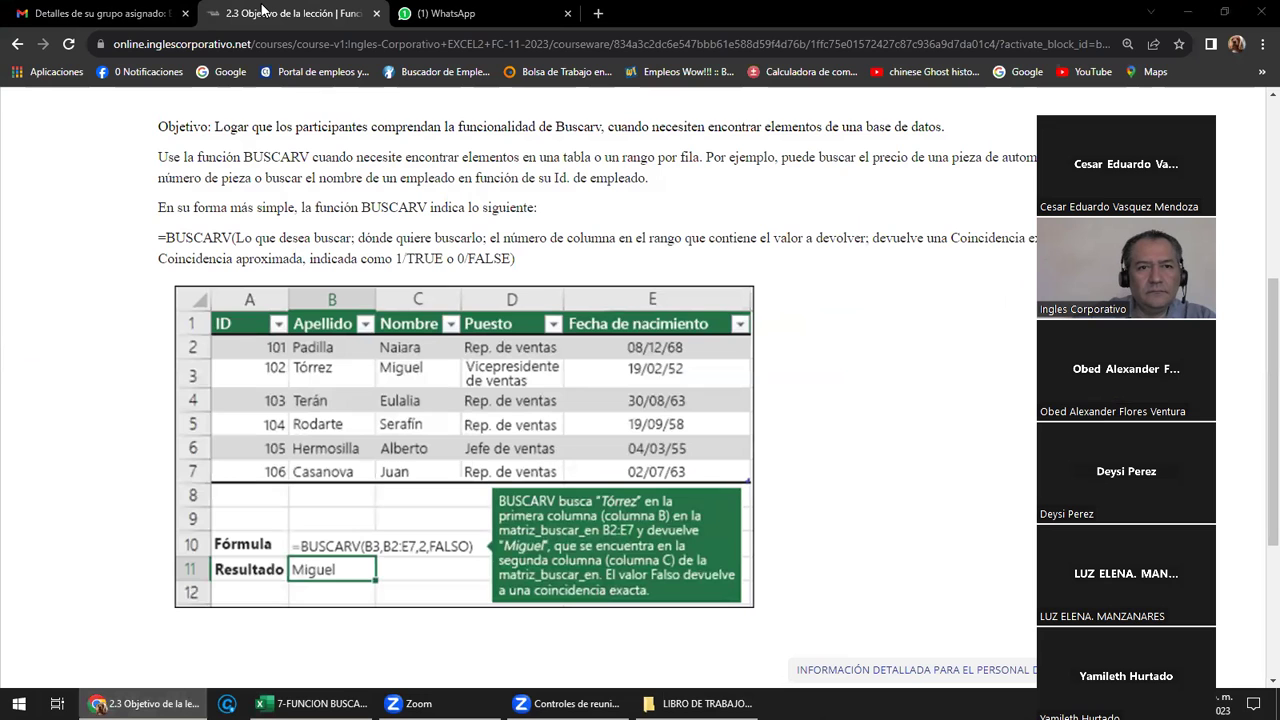
pyautogui.click(445, 13)
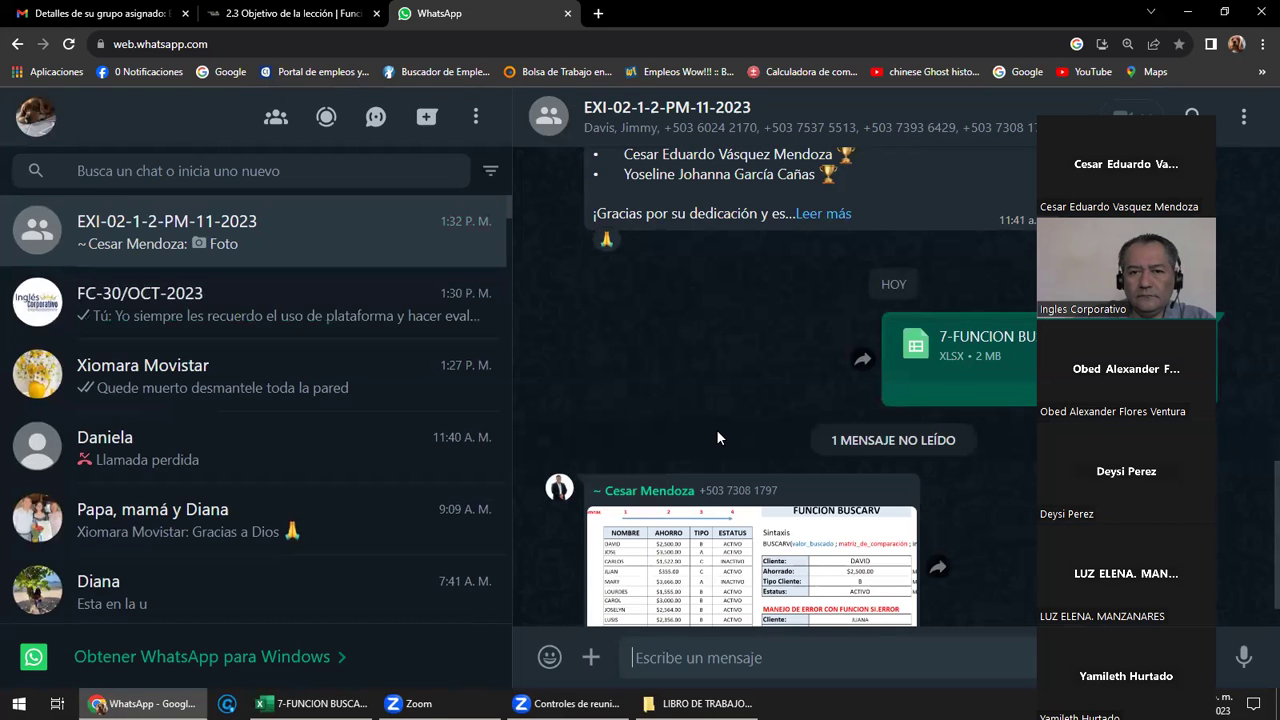
# View the student's BUSCARV and SI.ERROR worksheet photo full-size, then return to the 7-FUNCION BUSCARV workbook.
pyautogui.click(658, 478)
pyautogui.press('Escape')
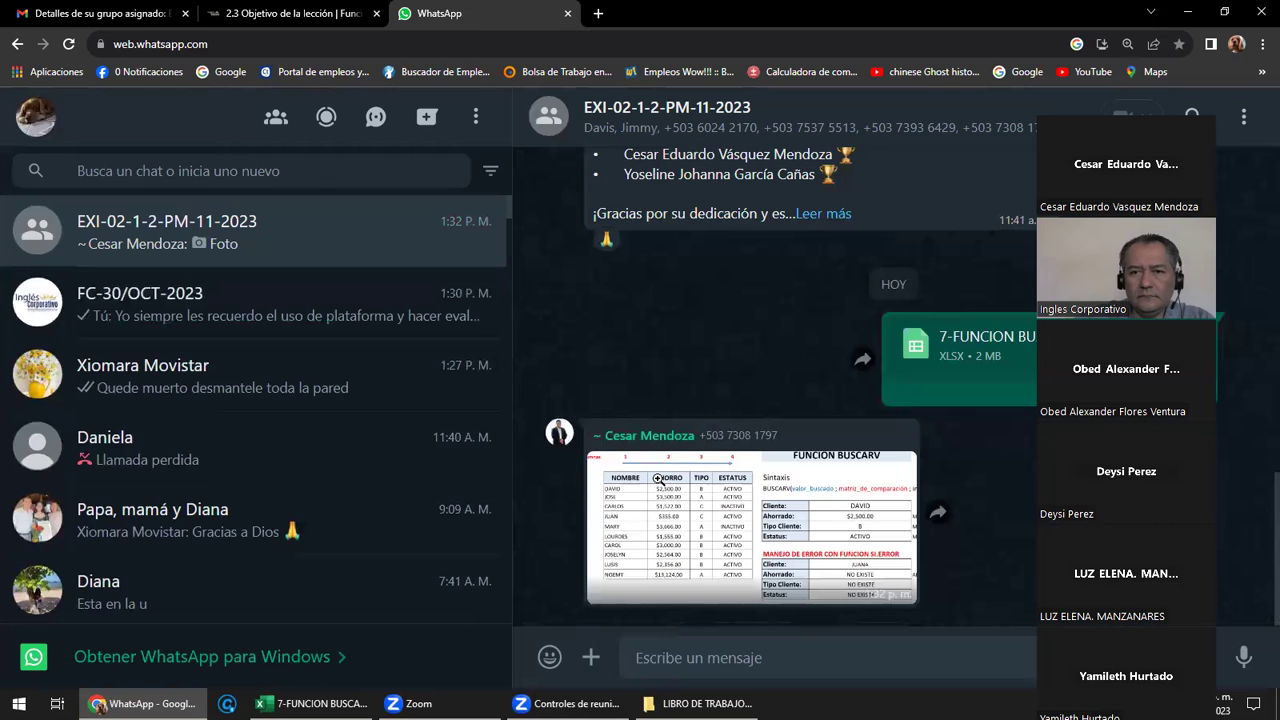
pyautogui.click(770, 526)
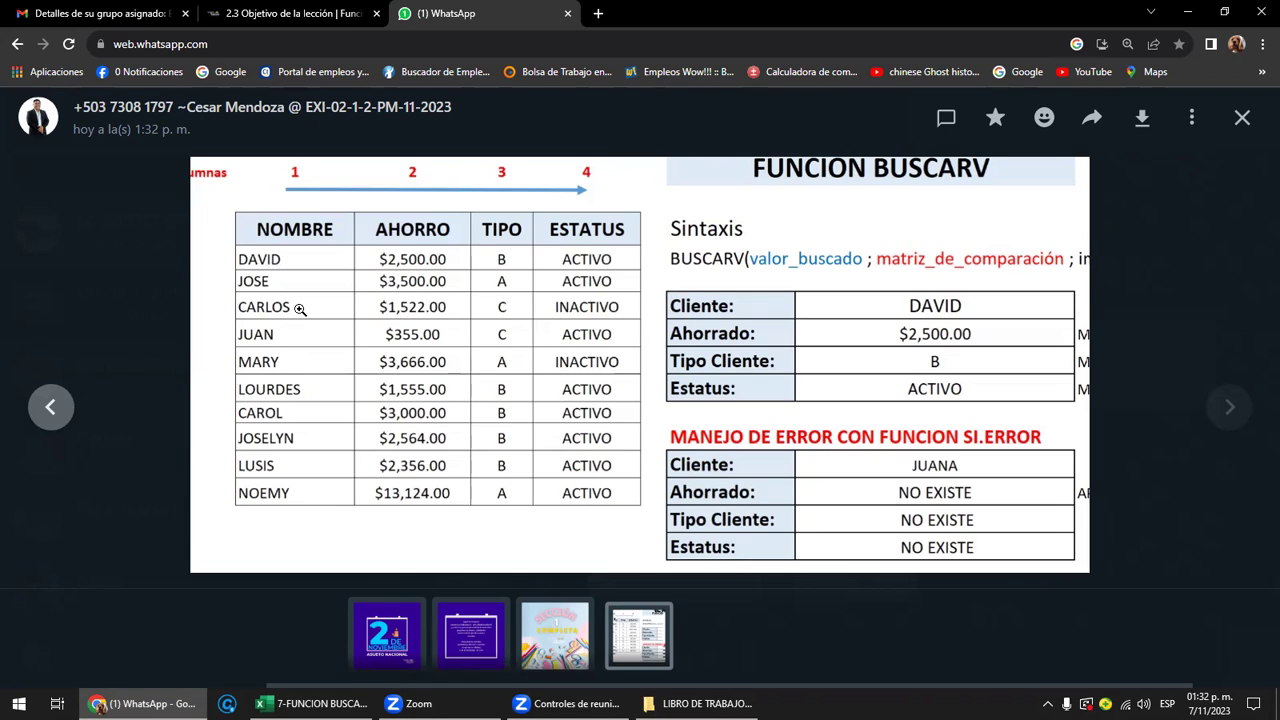
pyautogui.press('Escape')
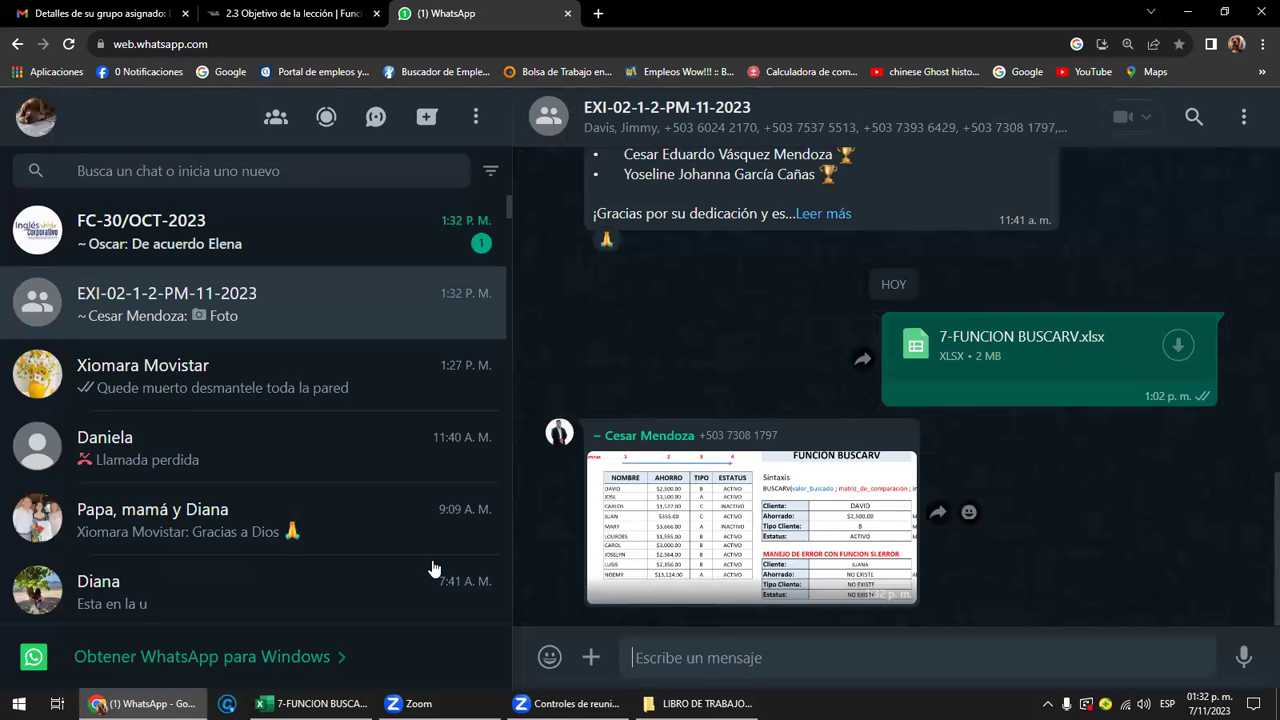
pyautogui.click(310, 703)
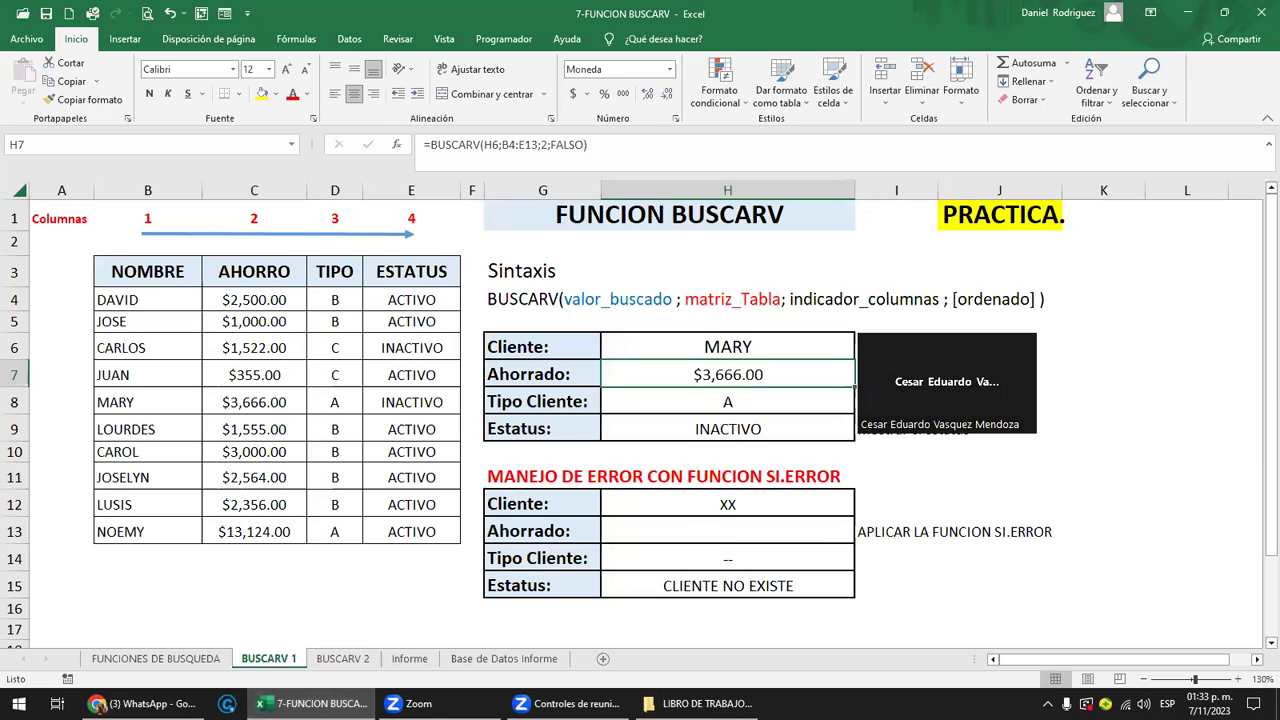
# Inspect H13's SI.ERROR formula, the XX client value in H12 and the B4:E13 table.
pyautogui.click(692, 535)
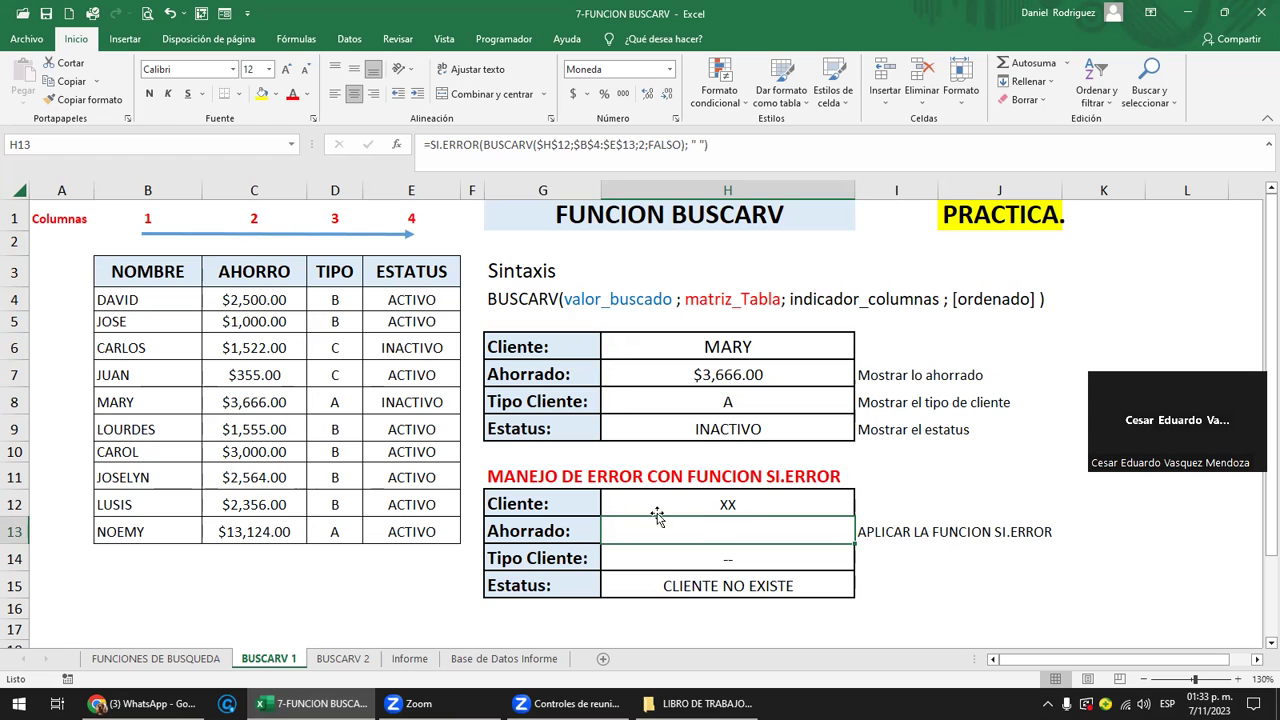
pyautogui.click(652, 505)
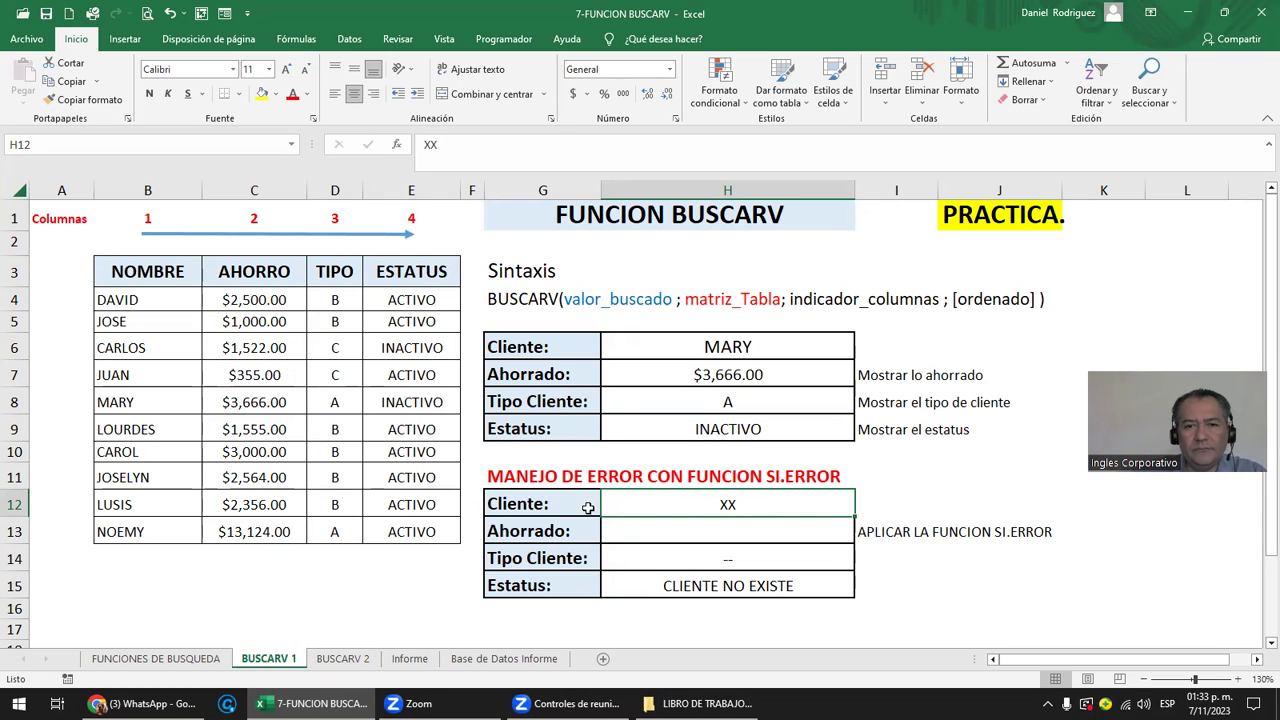
pyautogui.doubleClick(716, 504)
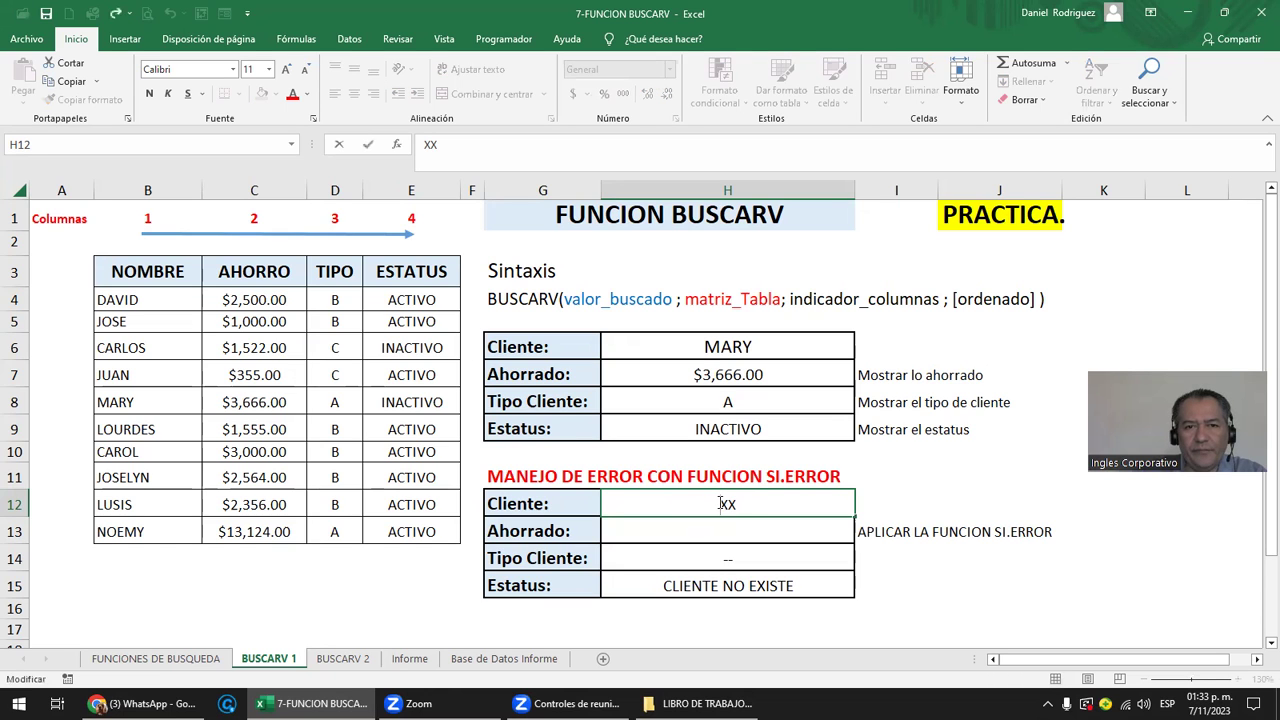
pyautogui.moveTo(160, 300); pyautogui.dragTo(370, 510)
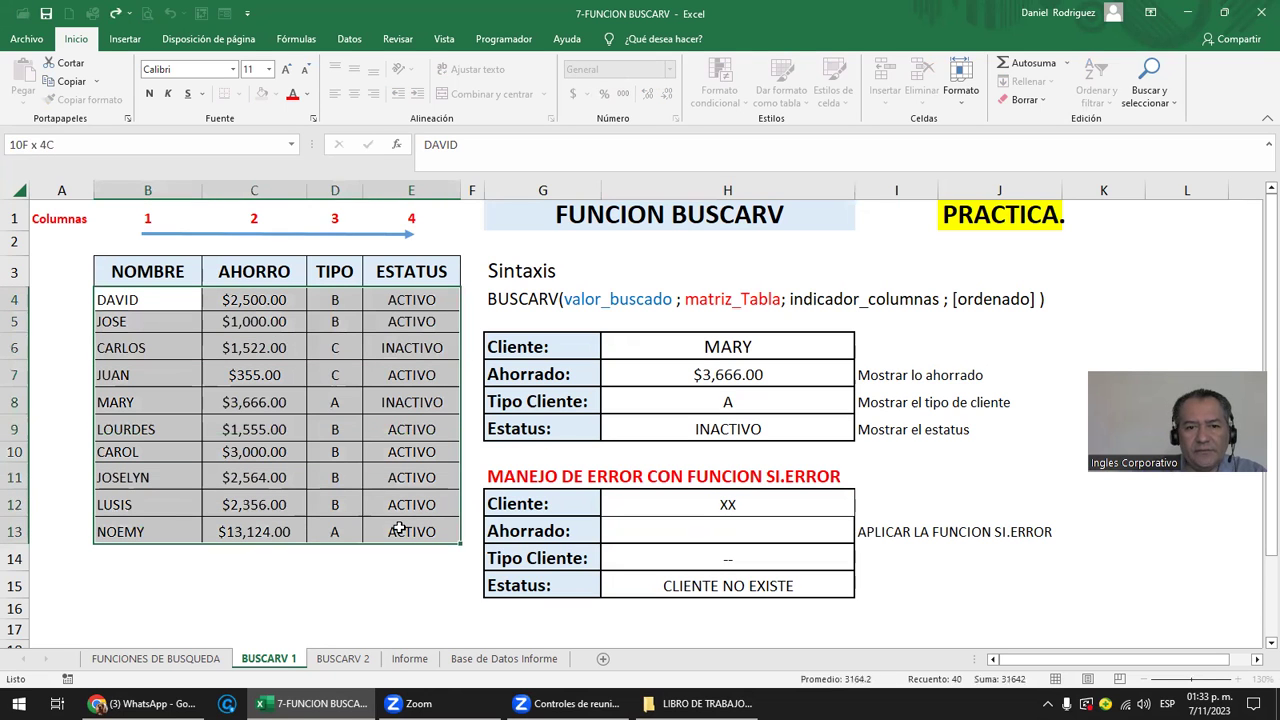
pyautogui.click(736, 505)
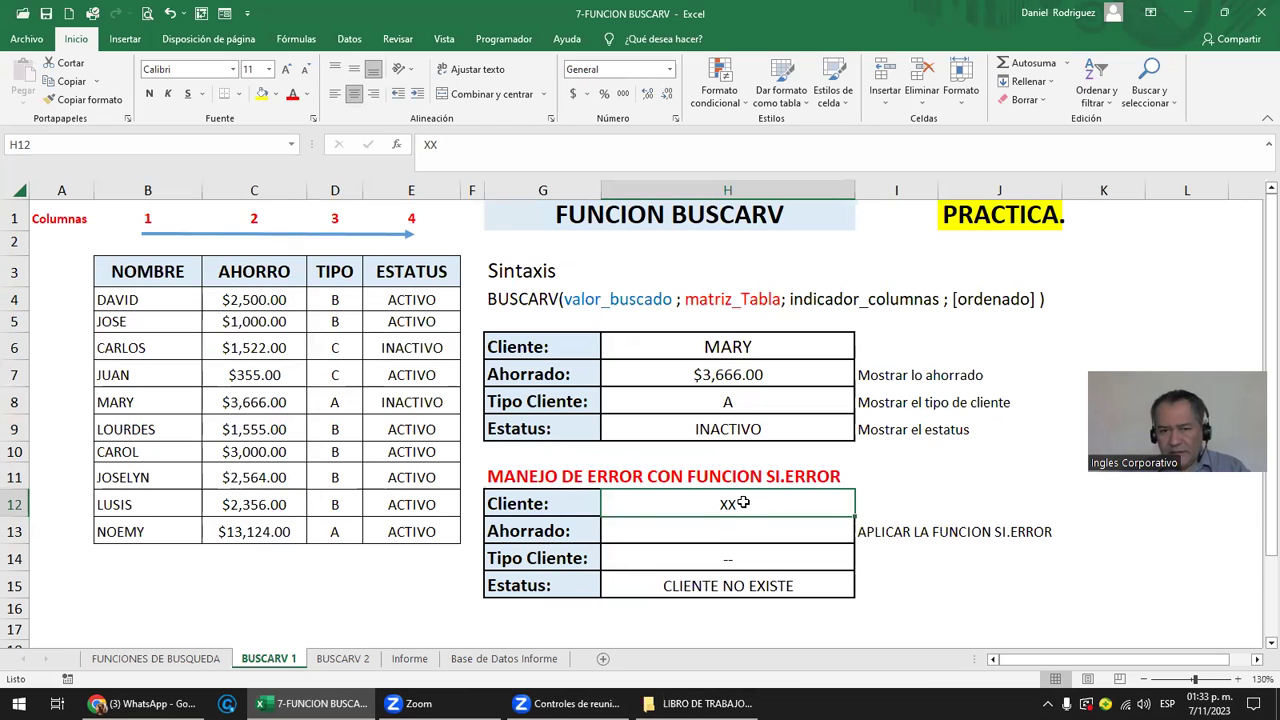
pyautogui.moveTo(545, 535); pyautogui.dragTo(545, 560)
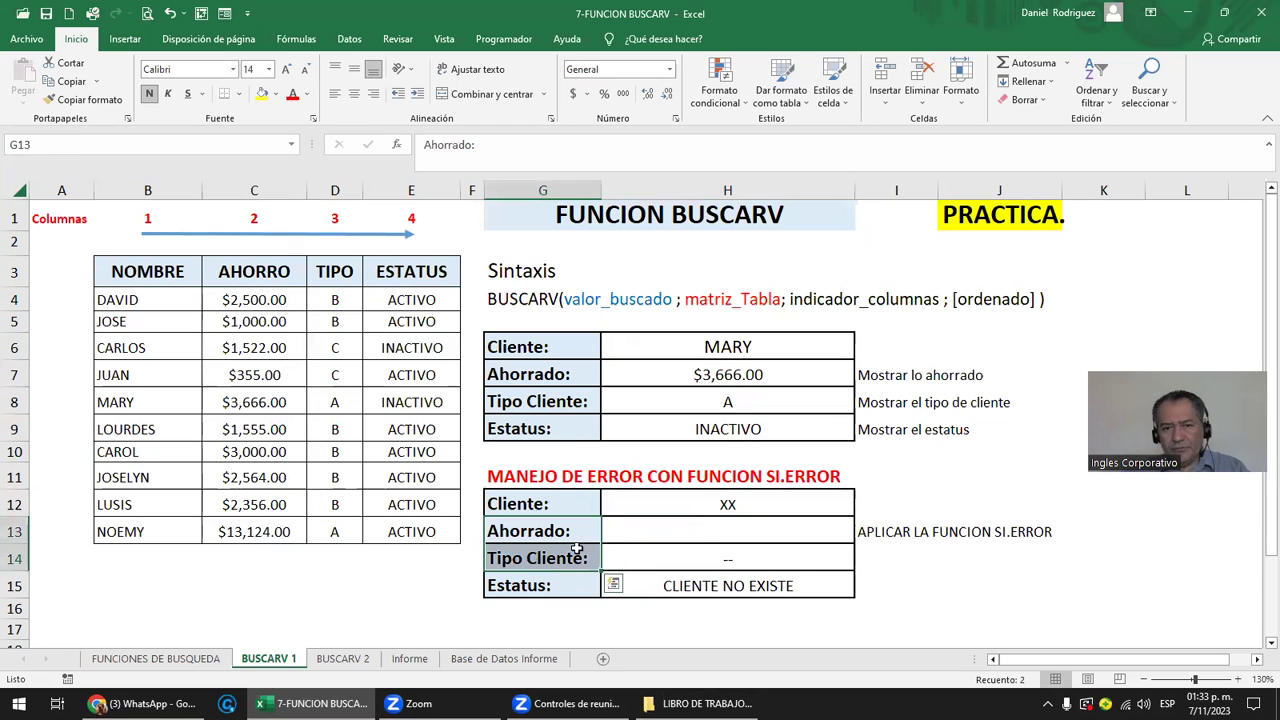
pyautogui.click(687, 535)
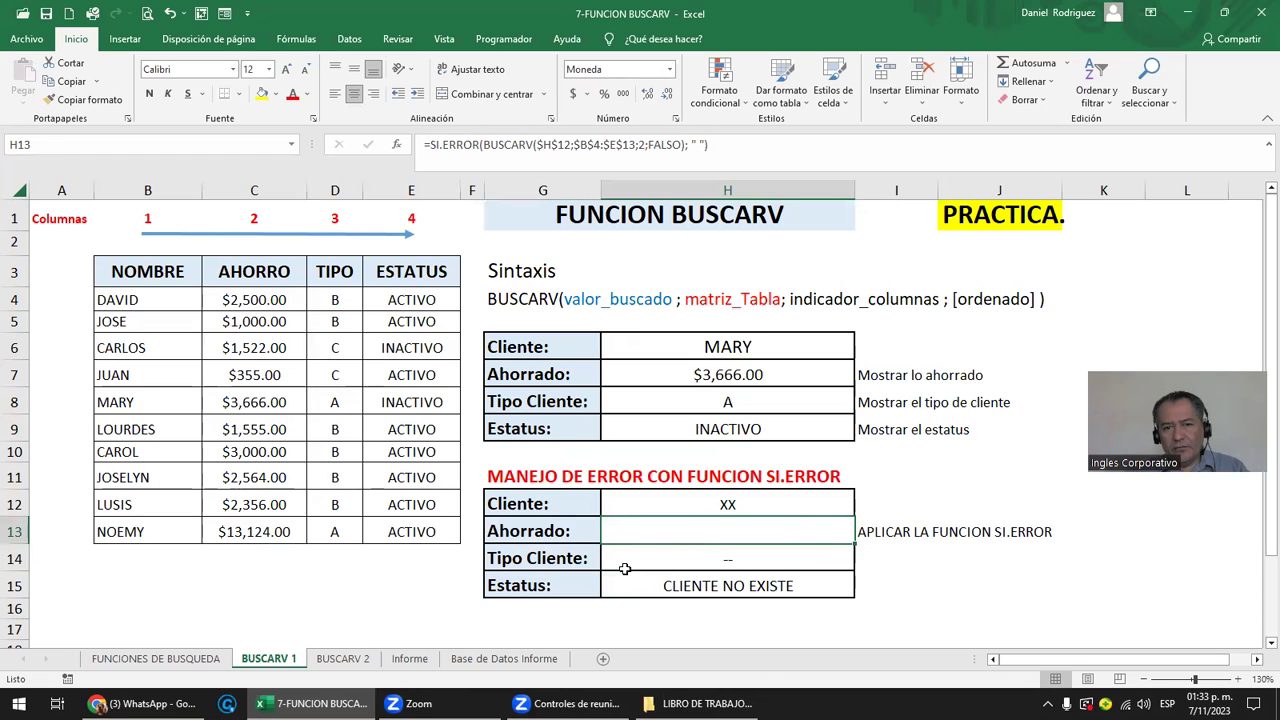
pyautogui.click(648, 560)
pyautogui.click(695, 533)
# Make H13's references relative: =SI.ERROR(BUSCARV(H12;B4:E13;2;FALSO);" ").
pyautogui.doubleClick(703, 535)
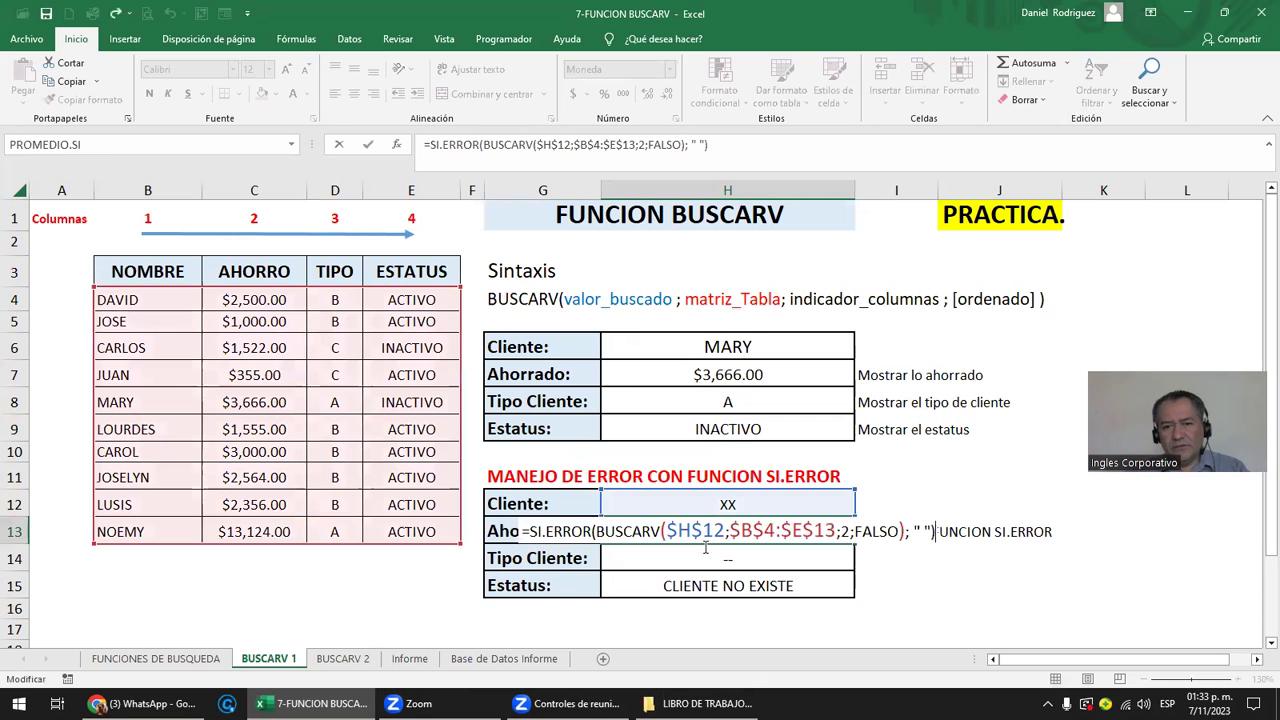
pyautogui.press('F4')
pyautogui.press('Delete')
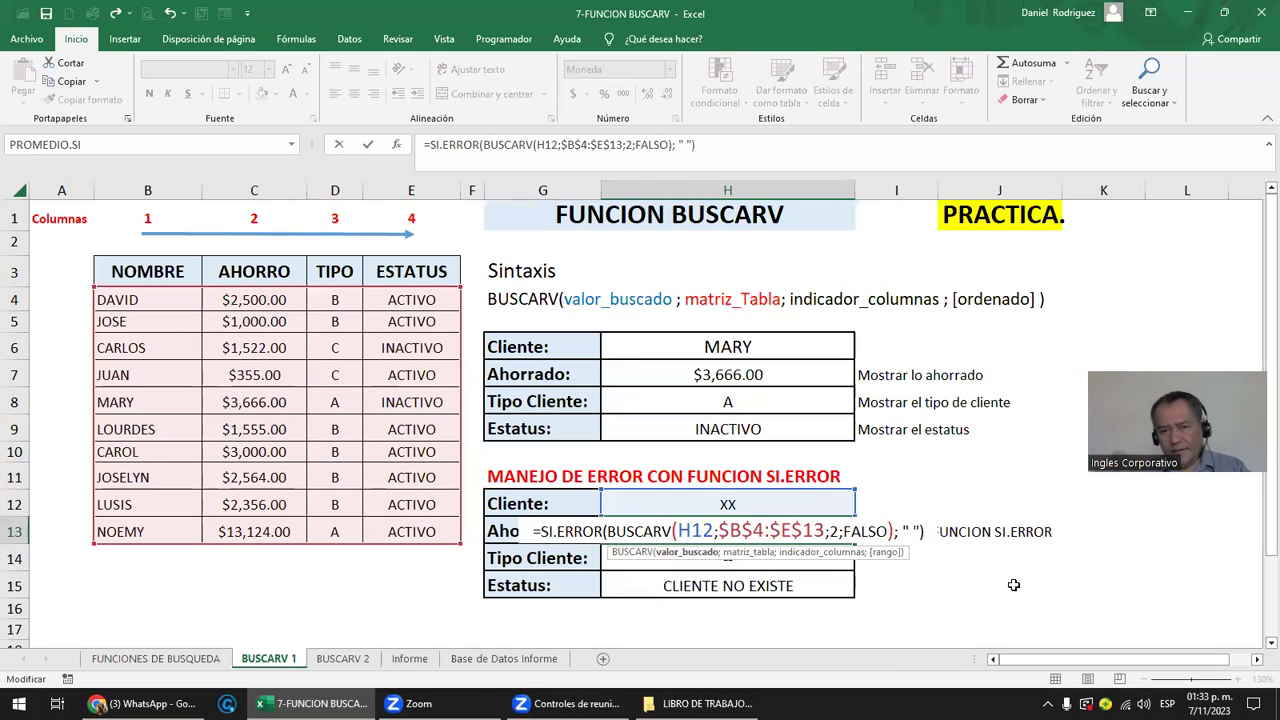
pyautogui.press('Right')
pyautogui.press('Right')
pyautogui.press('Right')
pyautogui.press('Delete')
pyautogui.press('Right')
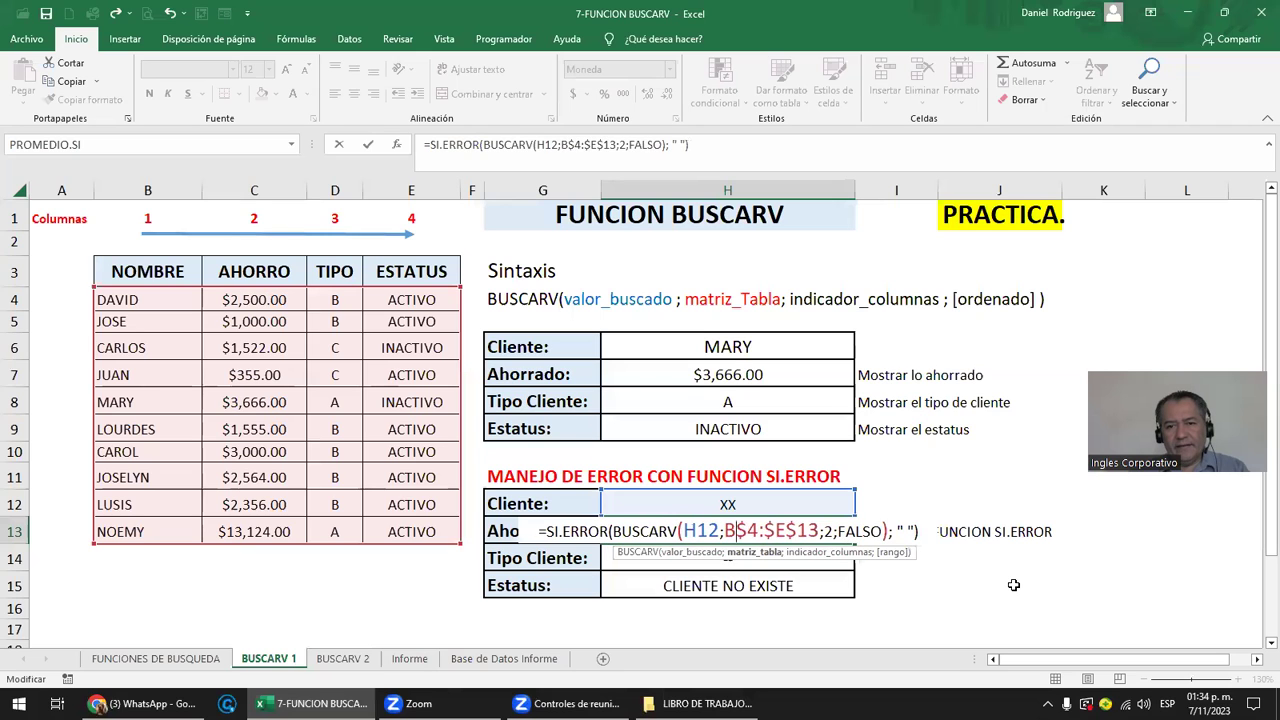
pyautogui.press('Delete')
pyautogui.press('Right')
pyautogui.press('Right')
pyautogui.press('Delete')
pyautogui.press('Right')
pyautogui.press('Delete')
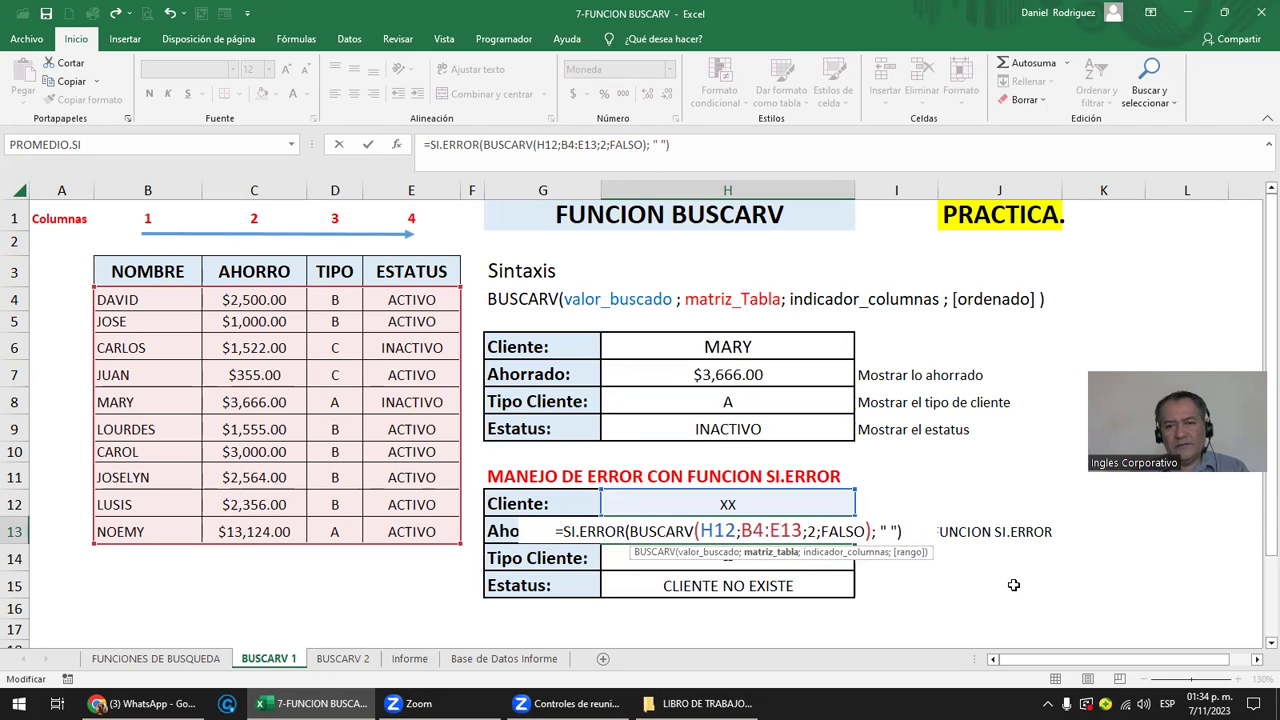
pyautogui.press('Return')
pyautogui.press('Up')
# Trial-paste the H13 formula into H14 and H15, check the references, then undo.
pyautogui.hotkey('ctrl', 'c')
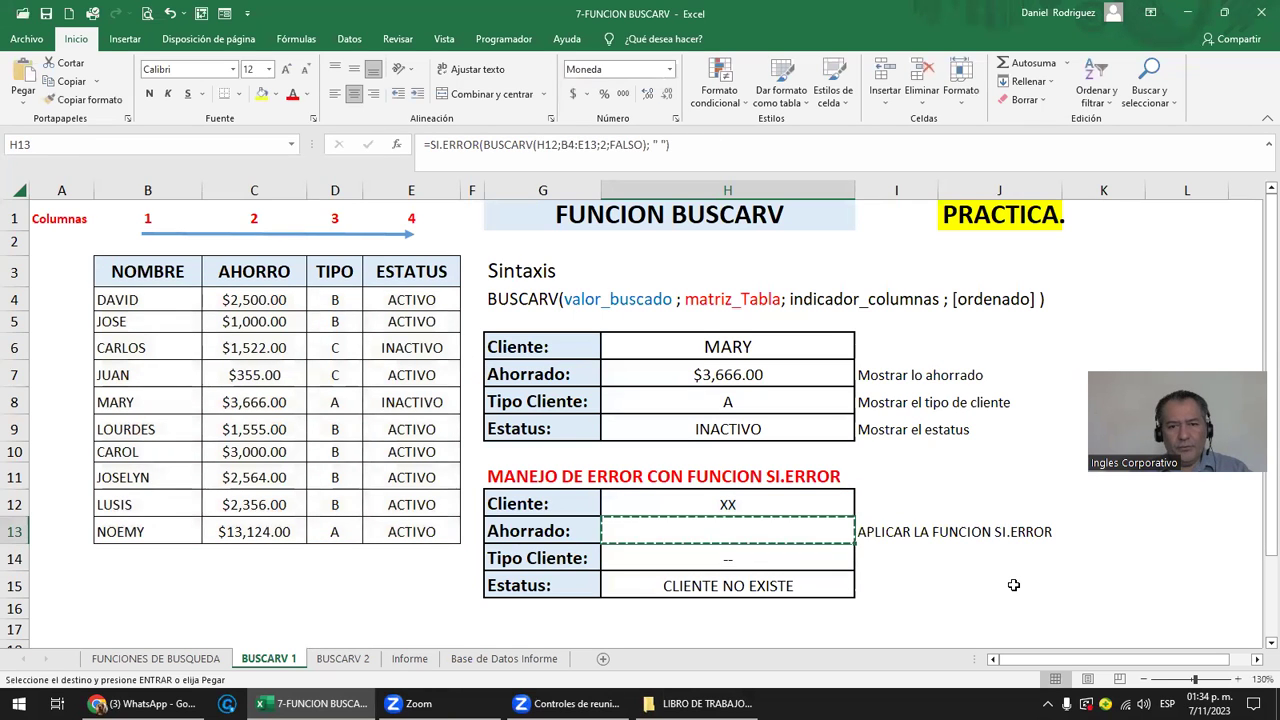
pyautogui.press('Down')
pyautogui.press('Return')
pyautogui.press('F2')
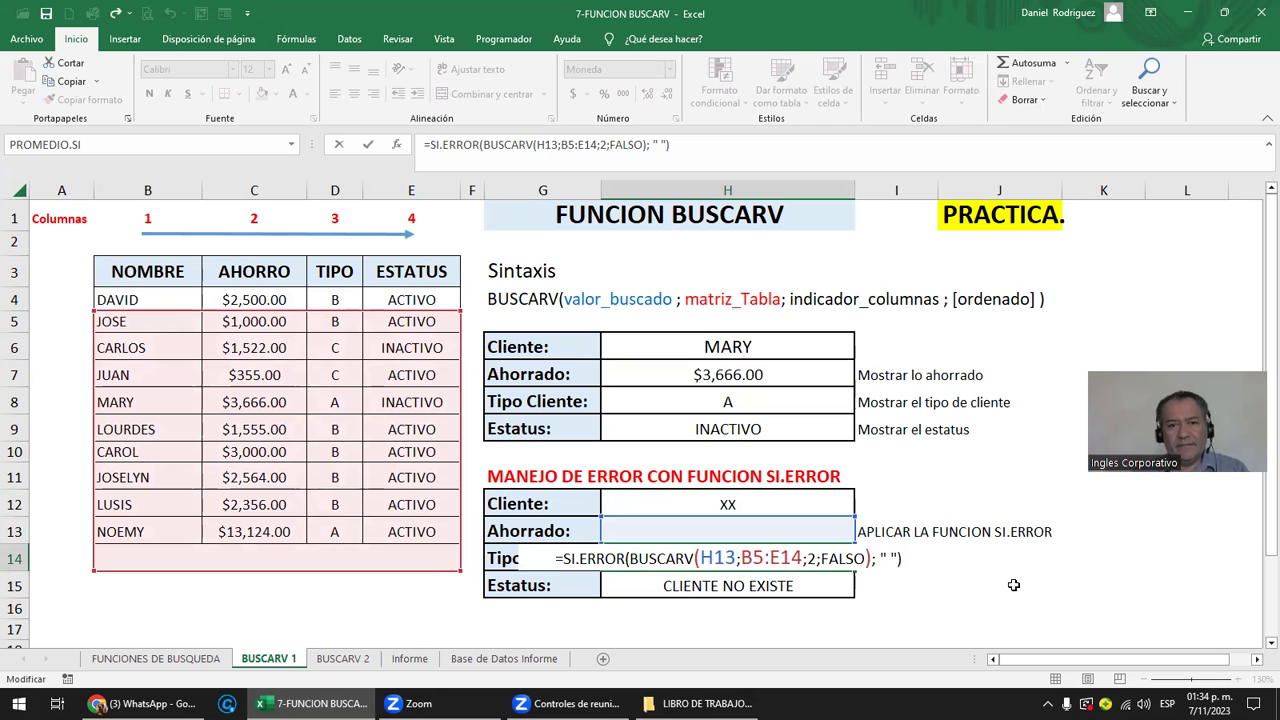
pyautogui.press('Escape')
pyautogui.press('Down')
pyautogui.press('Return')
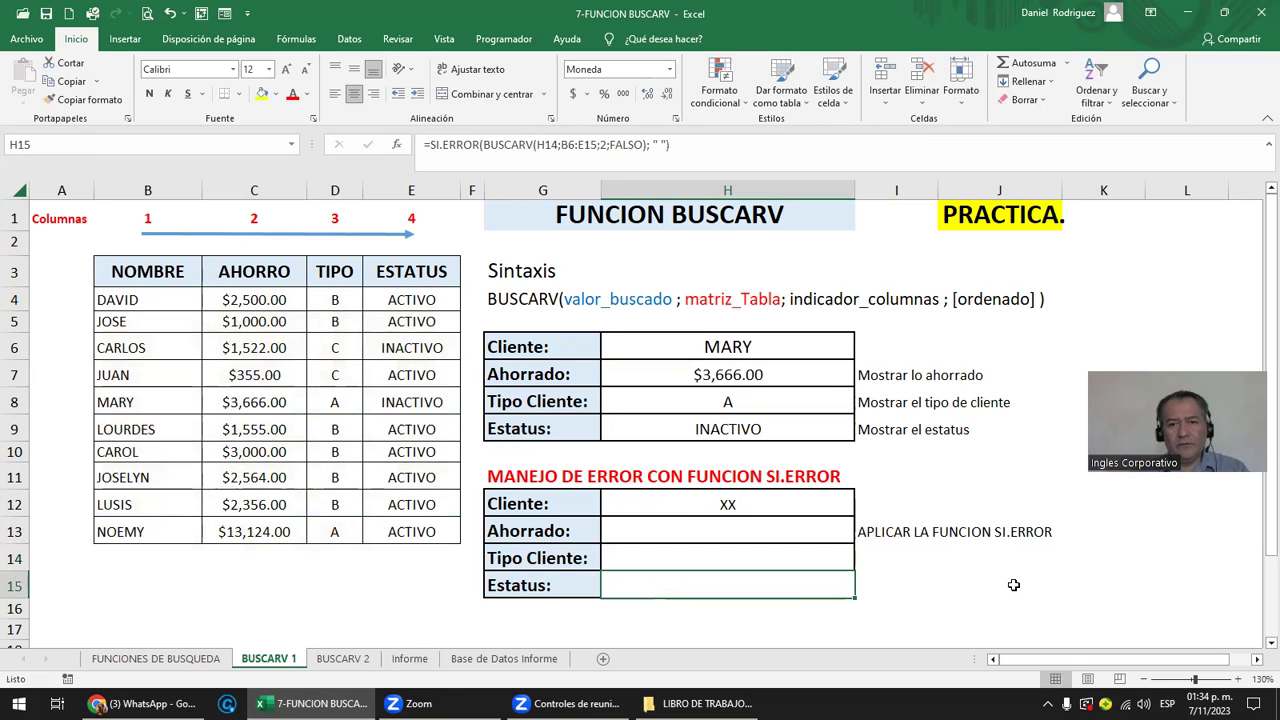
pyautogui.press('F2')
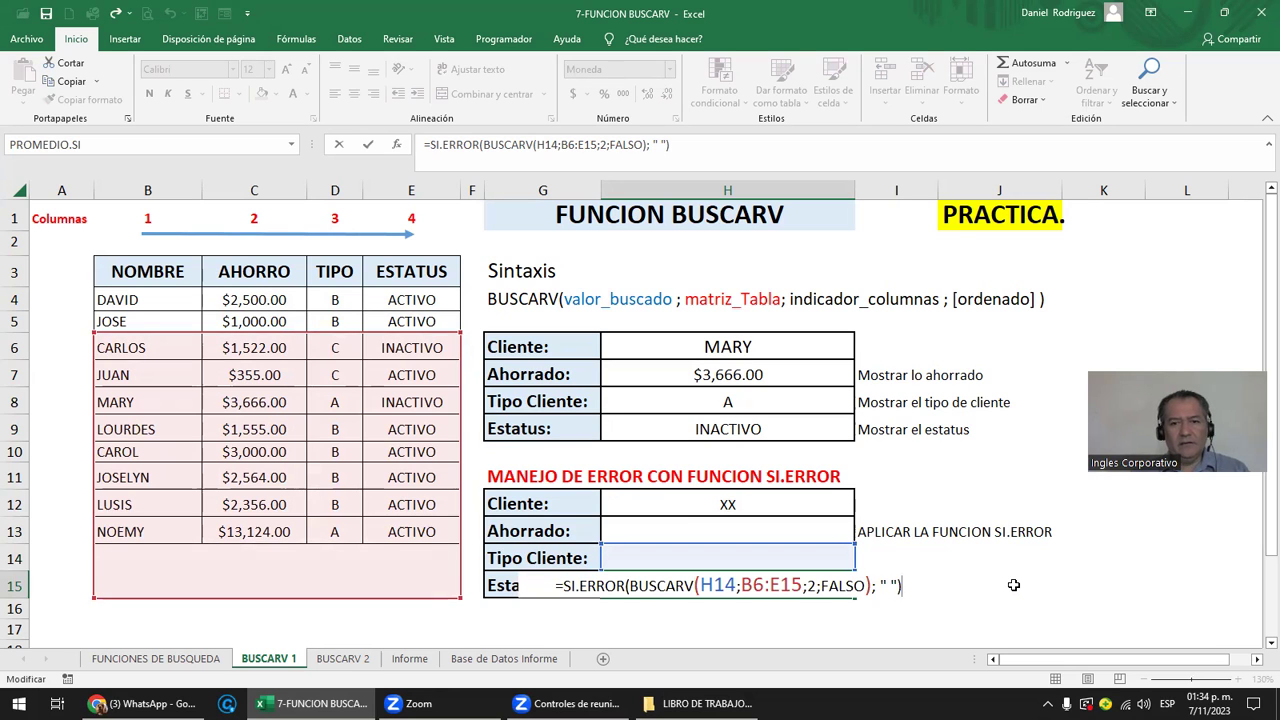
pyautogui.press('Escape')
pyautogui.hotkey('ctrl', 'z')
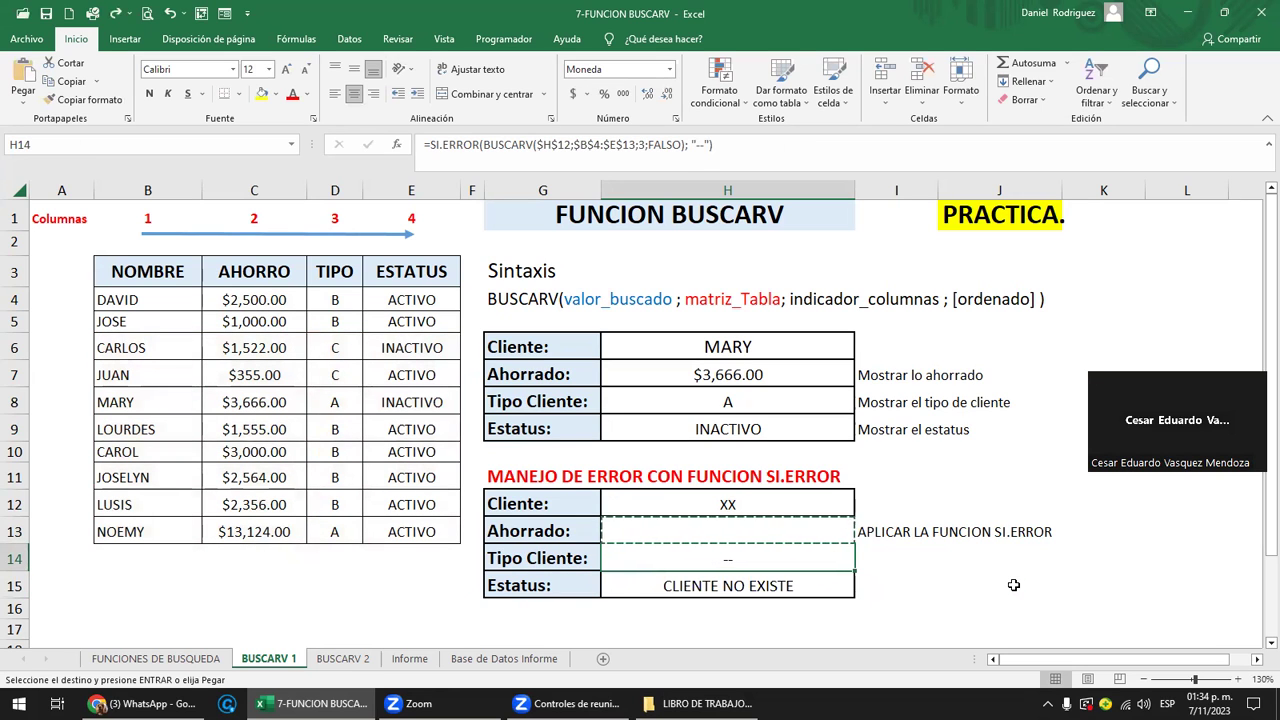
pyautogui.press('Escape')
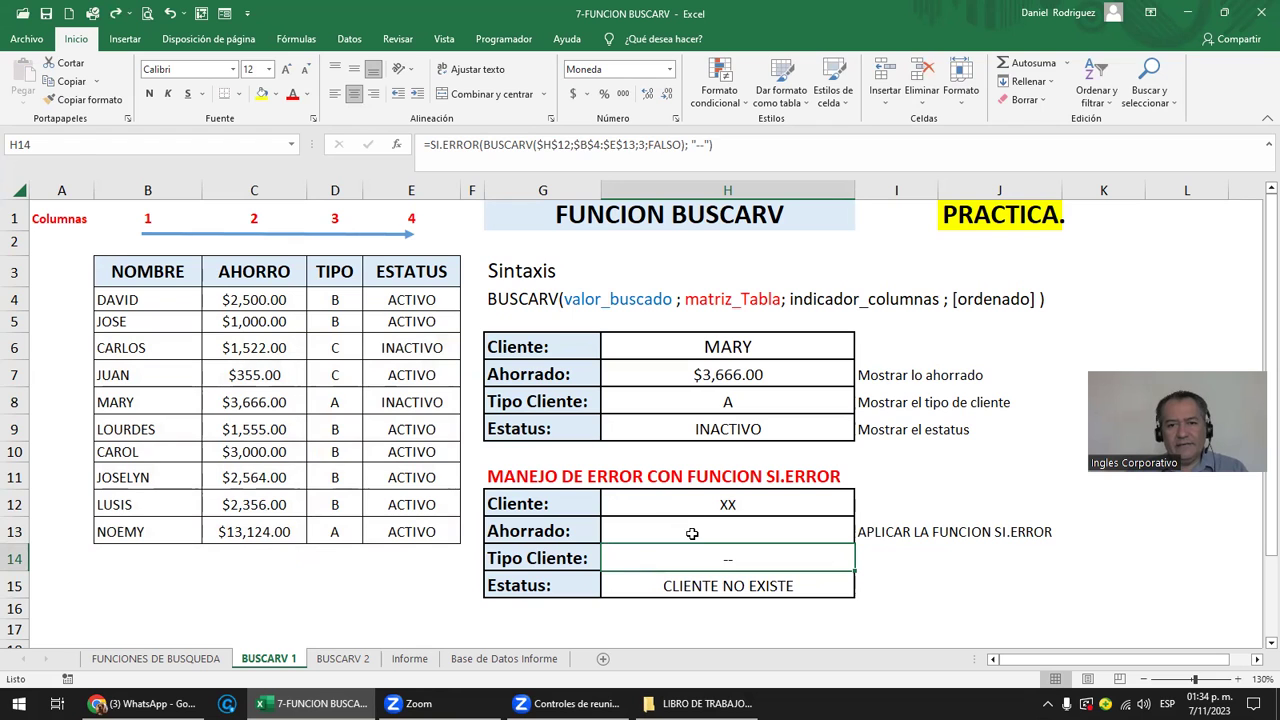
# Set H14 to =SI.ERROR(BUSCARV($H$12;$B$4:$E$13;3;FALSO);"--") so it shows "--".
pyautogui.doubleClick(688, 530)
pyautogui.press('F4')
pyautogui.hotkey('ctrl', 'Return')
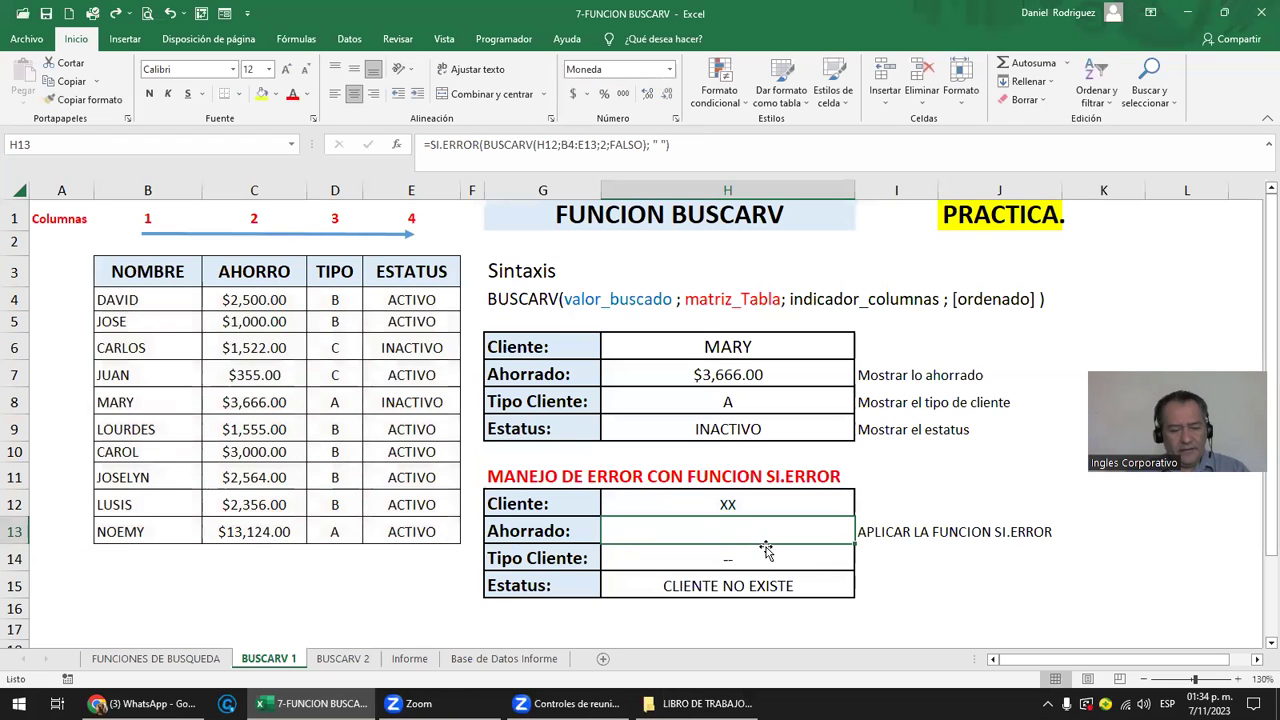
pyautogui.press('F2')
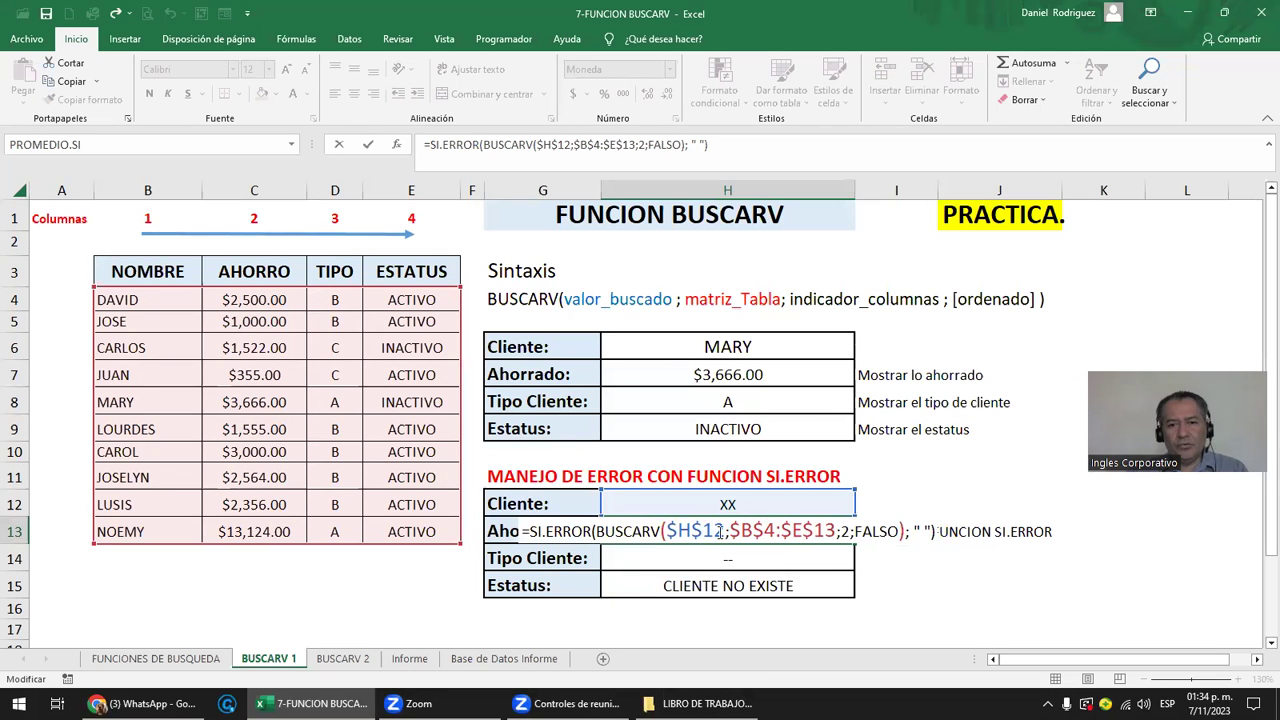
pyautogui.press('Return')
pyautogui.press('F2')
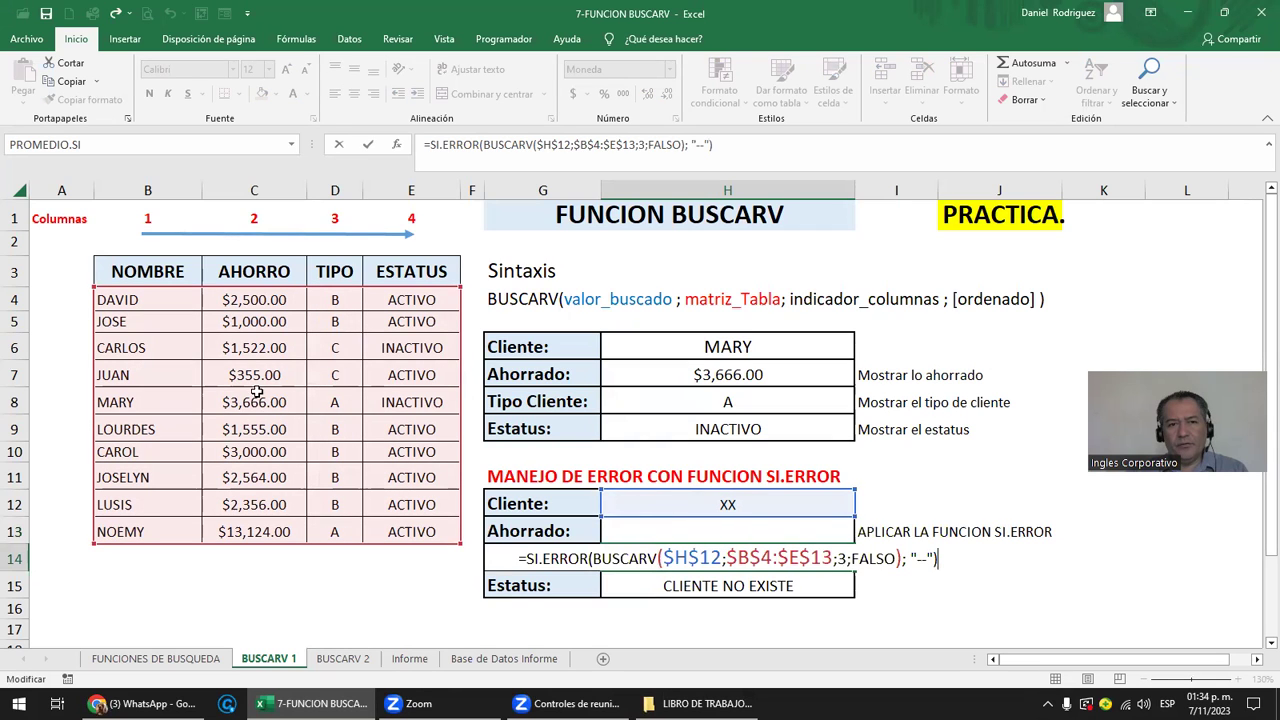
pyautogui.doubleClick(843, 558)
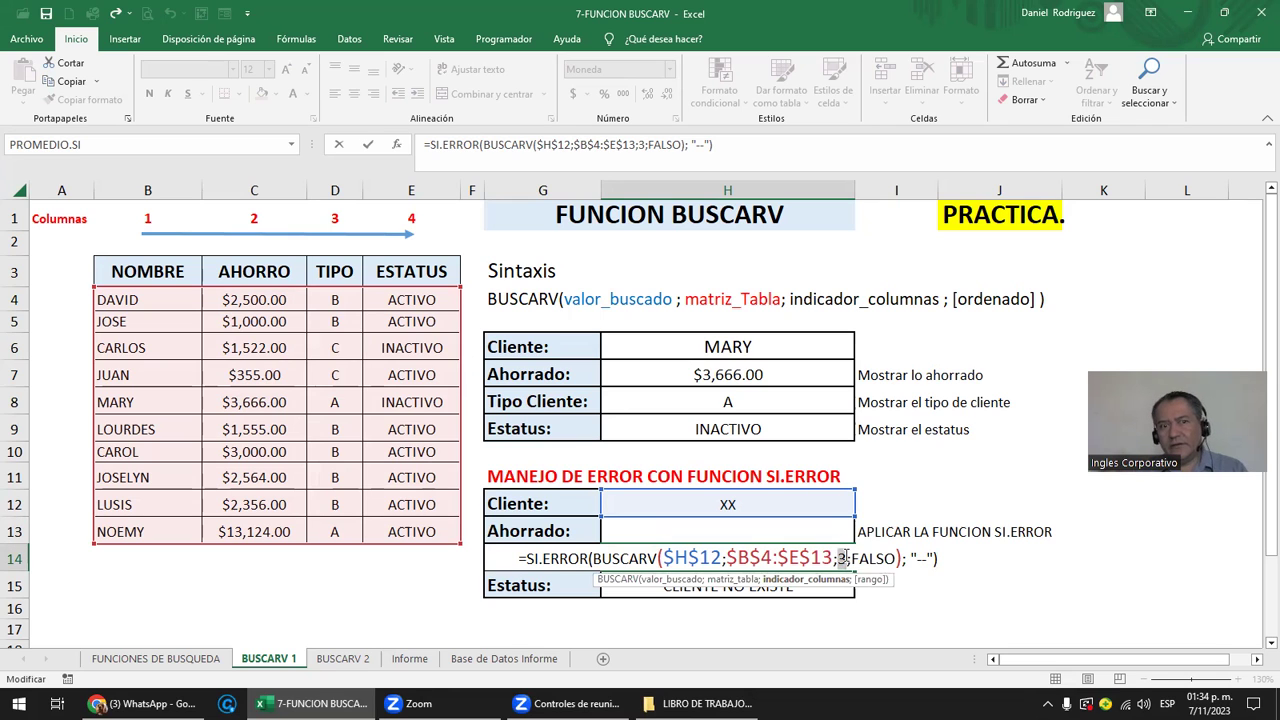
pyautogui.press('Escape')
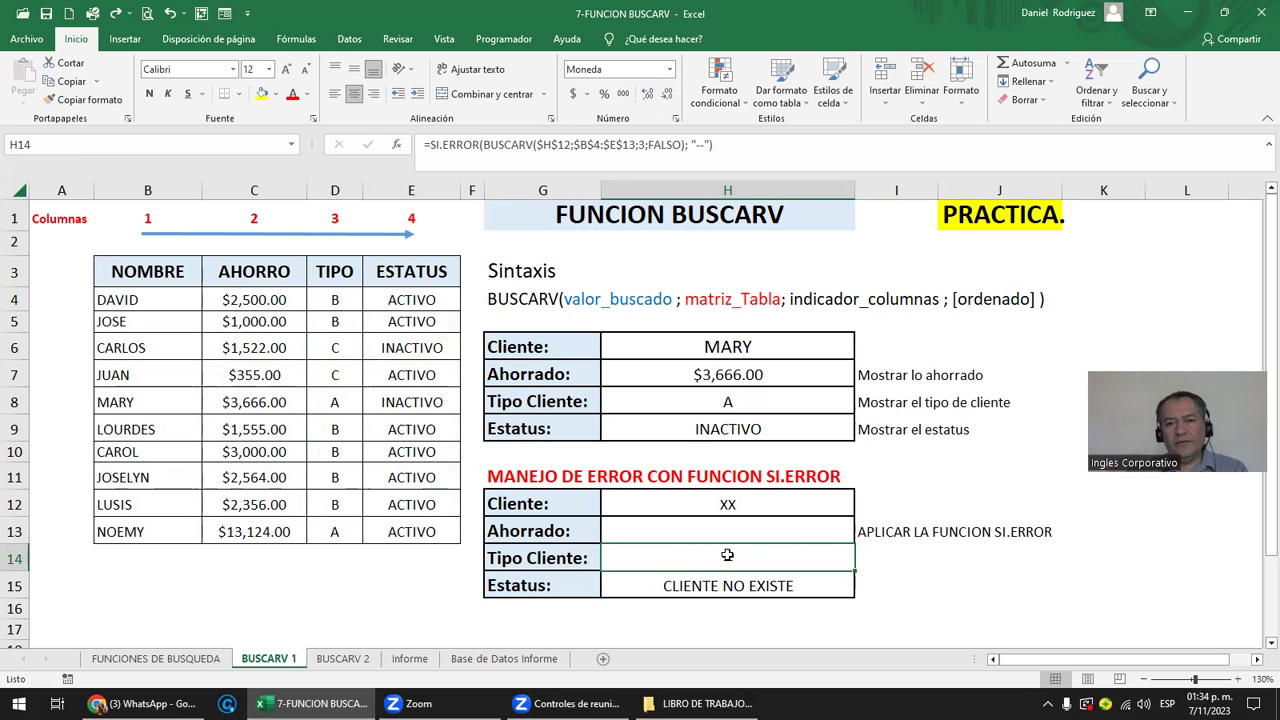
pyautogui.doubleClick(727, 555)
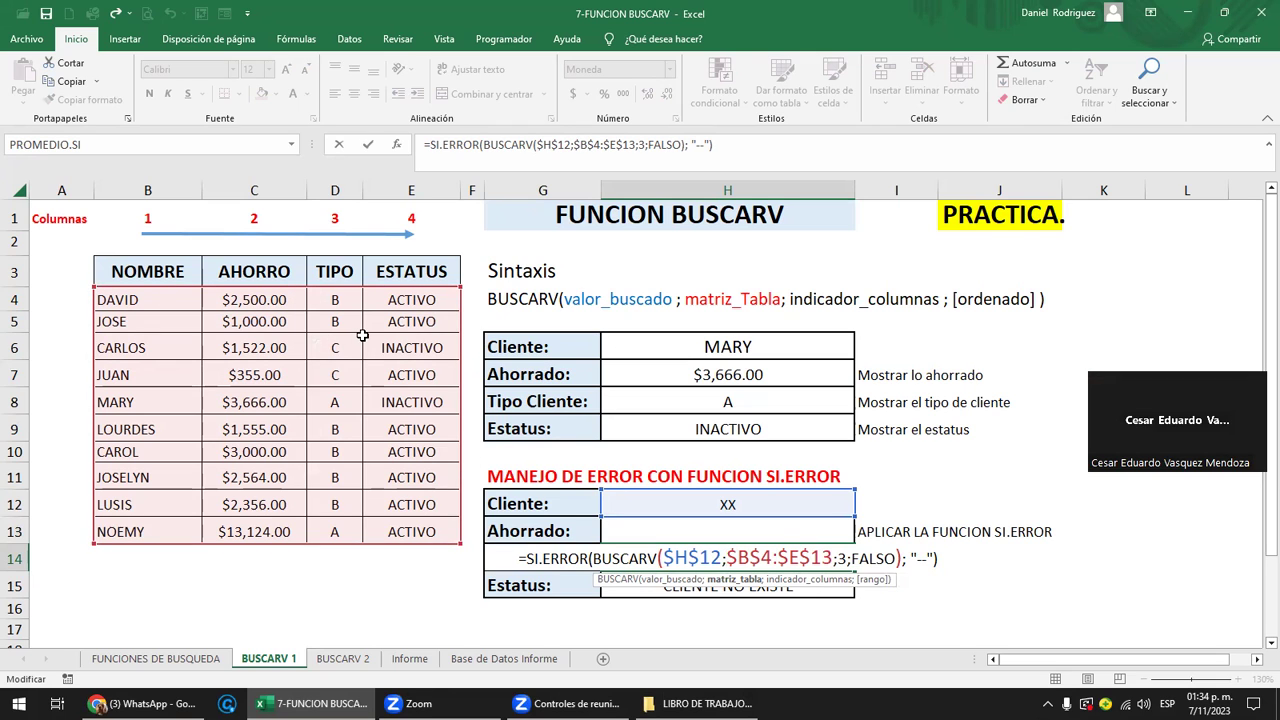
pyautogui.press('Return')
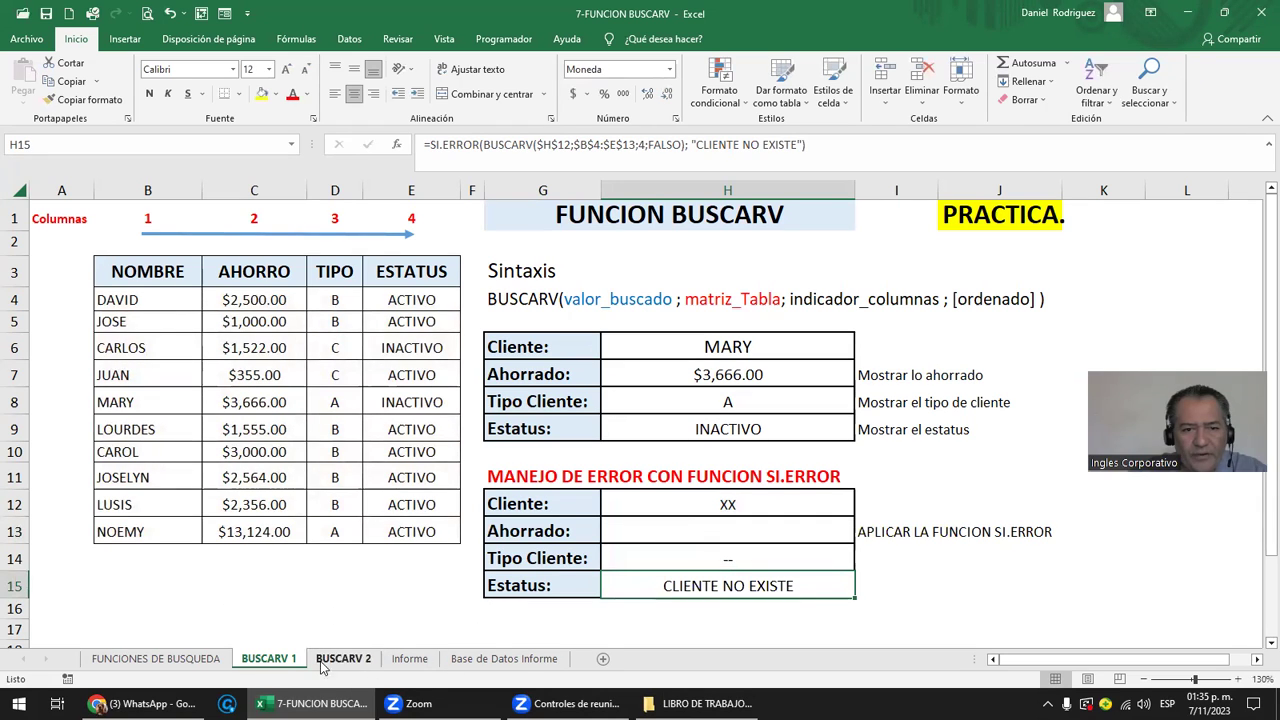
# Switch to the BUSCARV 2 sheet and review the column numbers above the sales table.
pyautogui.click(354, 662)
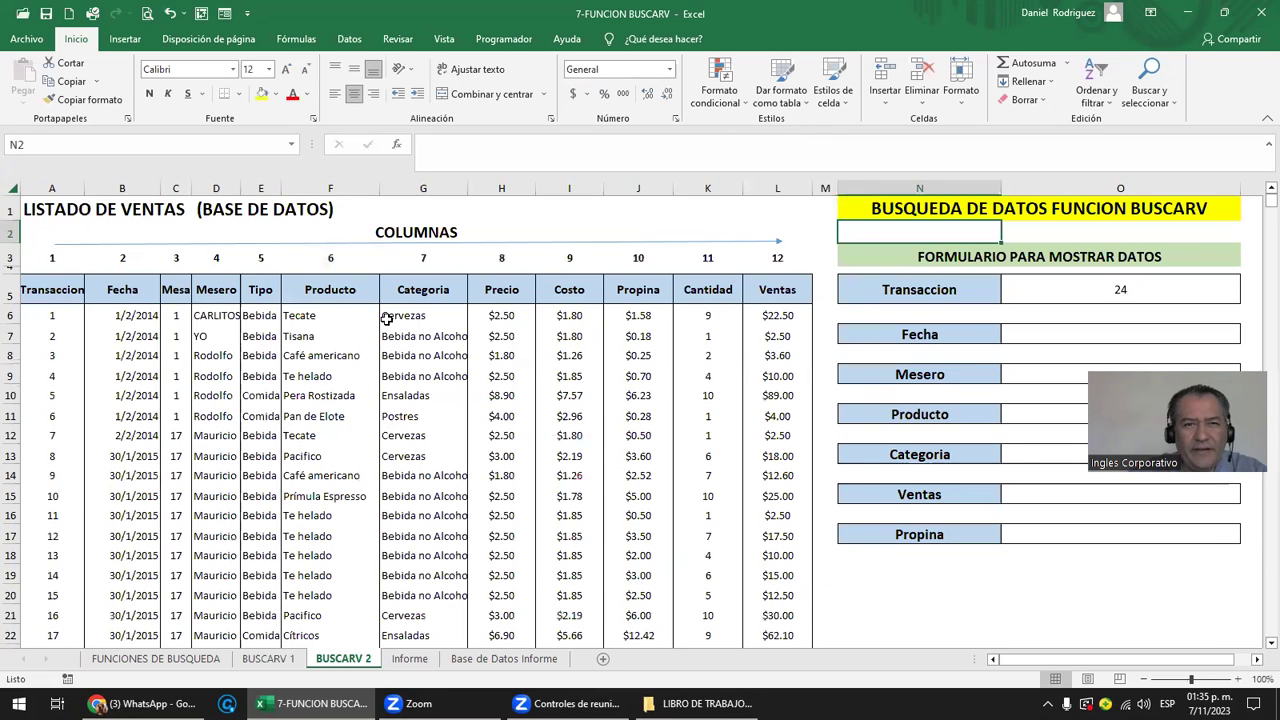
pyautogui.click(62, 268)
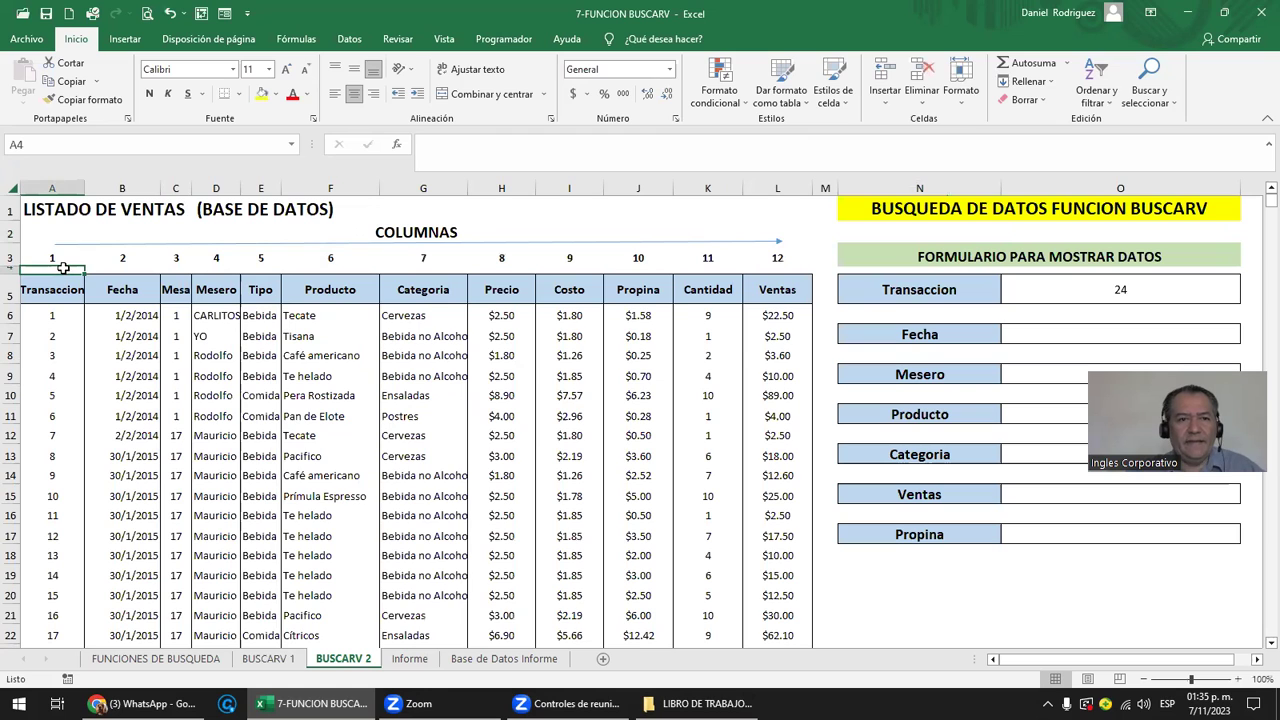
pyautogui.press('Up')
pyautogui.press('Up')
pyautogui.press('Up')
pyautogui.press('Down')
pyautogui.press('Down')
pyautogui.press('Down')
pyautogui.press('Down')
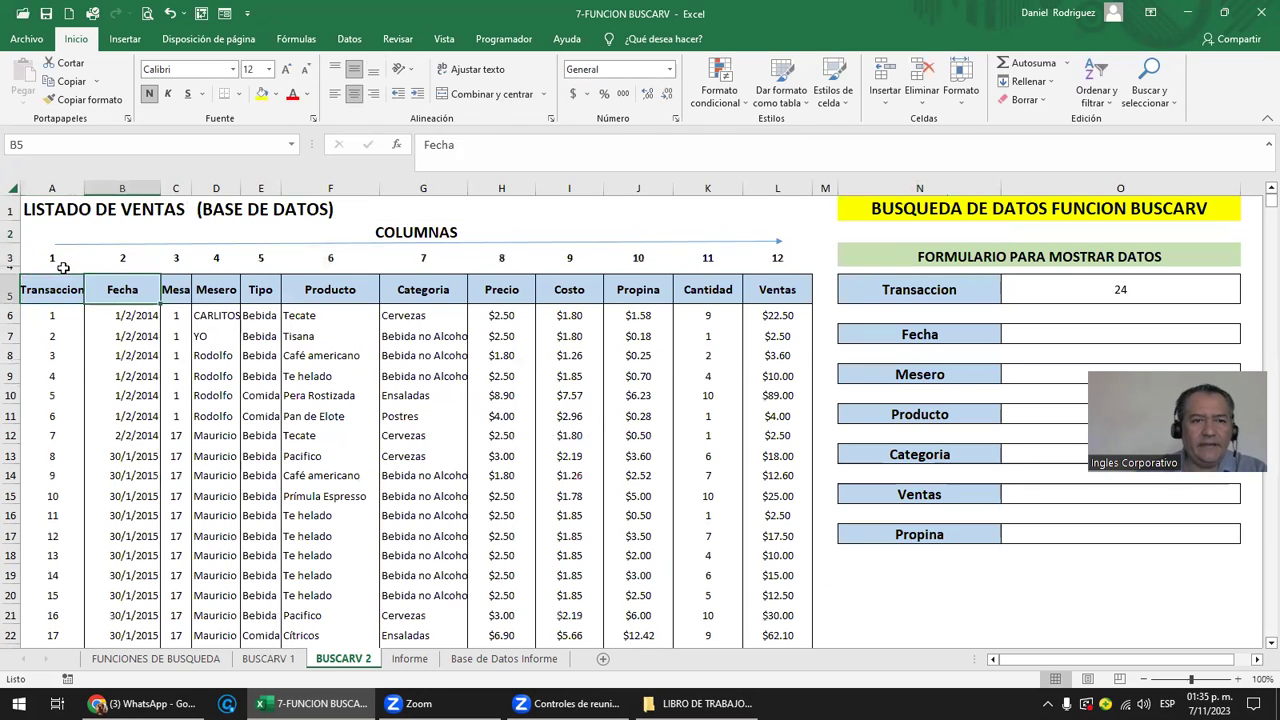
pyautogui.hotkey('shift', 'Right')
pyautogui.hotkey('shift', 'Right')
pyautogui.hotkey('shift', 'Right')
pyautogui.hotkey('shift', 'Right')
pyautogui.hotkey('shift', 'Right')
pyautogui.hotkey('shift', 'Right')
pyautogui.hotkey('shift', 'Right')
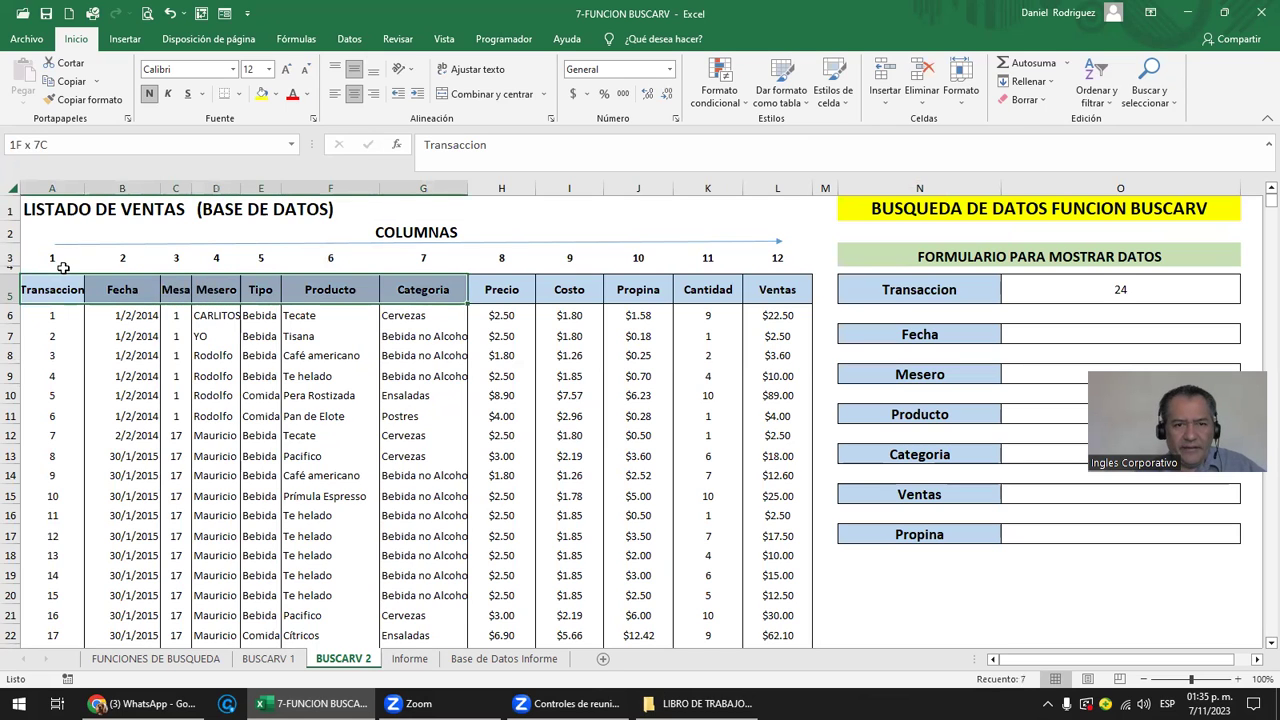
pyautogui.hotkey('shift', 'Right')
pyautogui.hotkey('shift', 'Right')
pyautogui.hotkey('shift', 'Right')
pyautogui.hotkey('shift', 'Right')
pyautogui.hotkey('shift', 'Right')
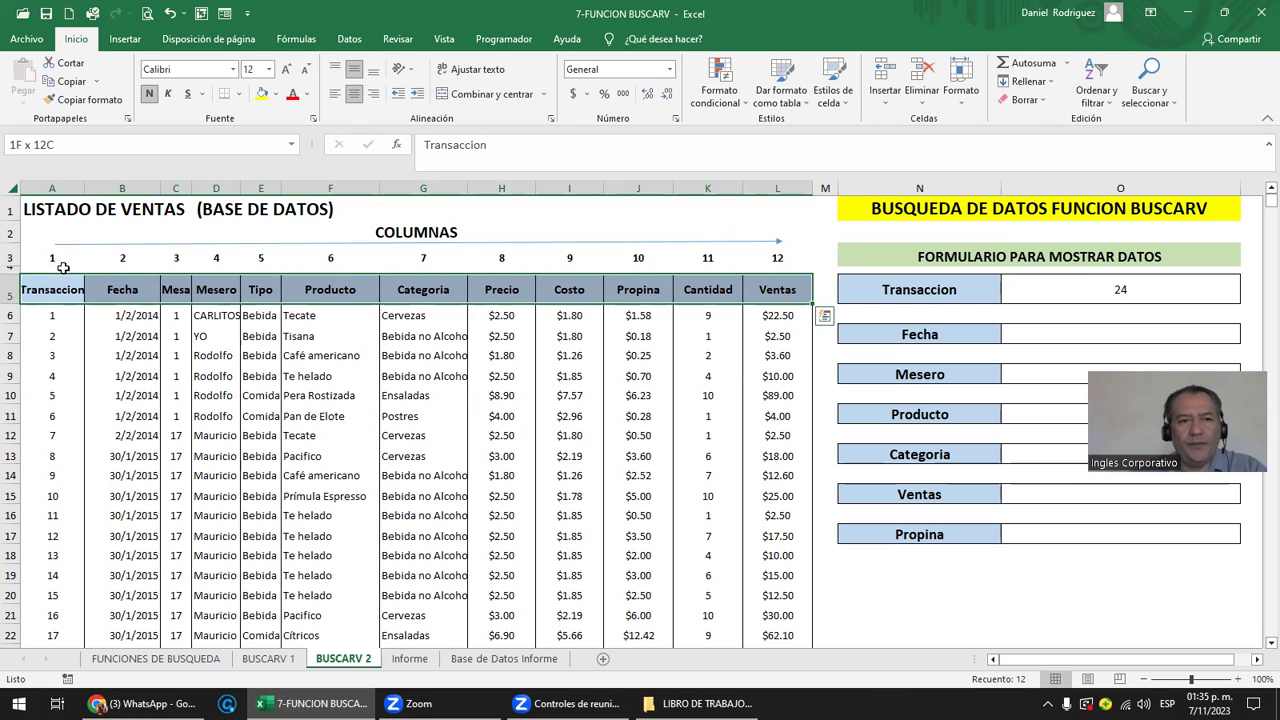
# Compare the form labels Transaccion to Propina with the table headers, ending on transaction 24.
pyautogui.click(940, 289)
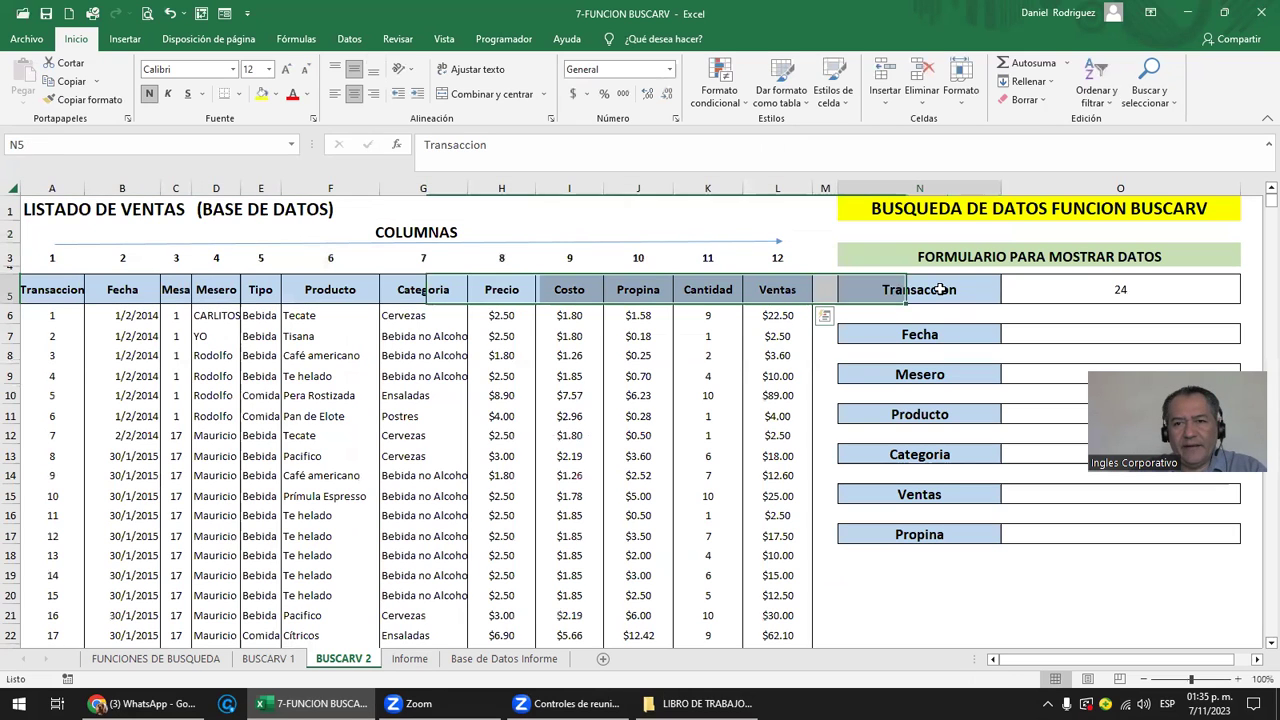
pyautogui.moveTo(929, 308); pyautogui.dragTo(968, 530)
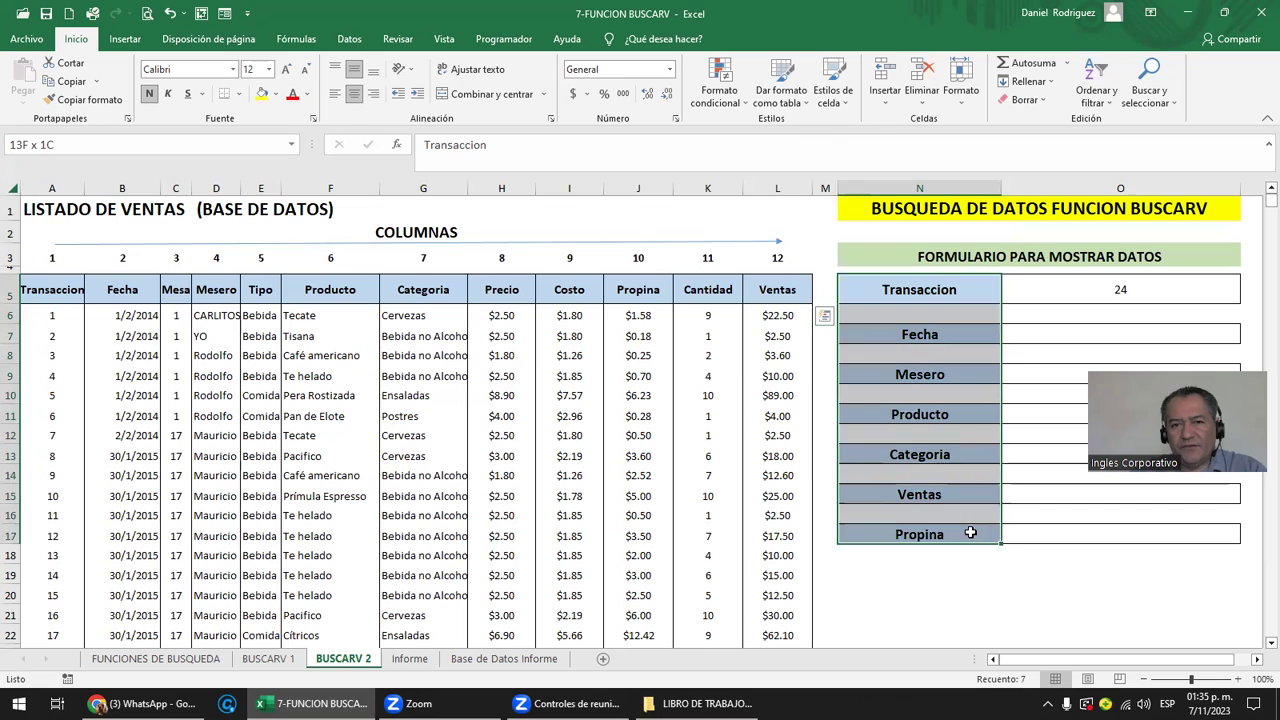
pyautogui.moveTo(62, 292); pyautogui.dragTo(746, 280)
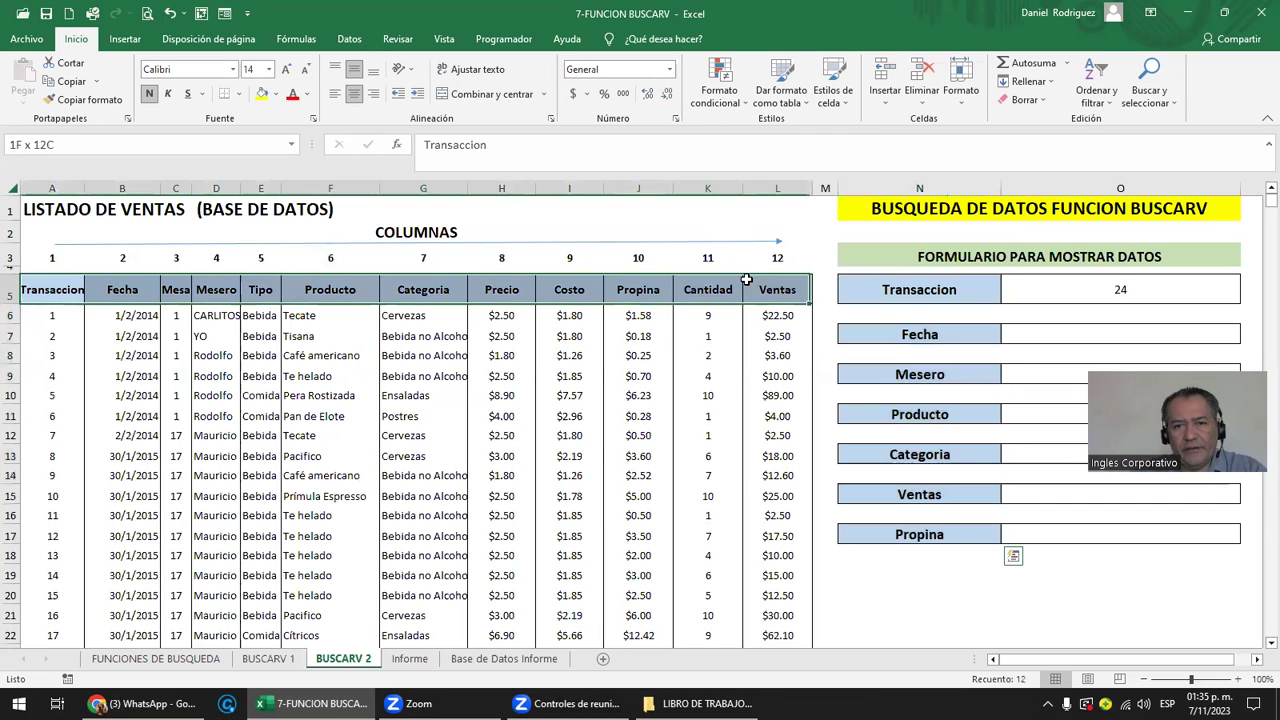
pyautogui.click(64, 290)
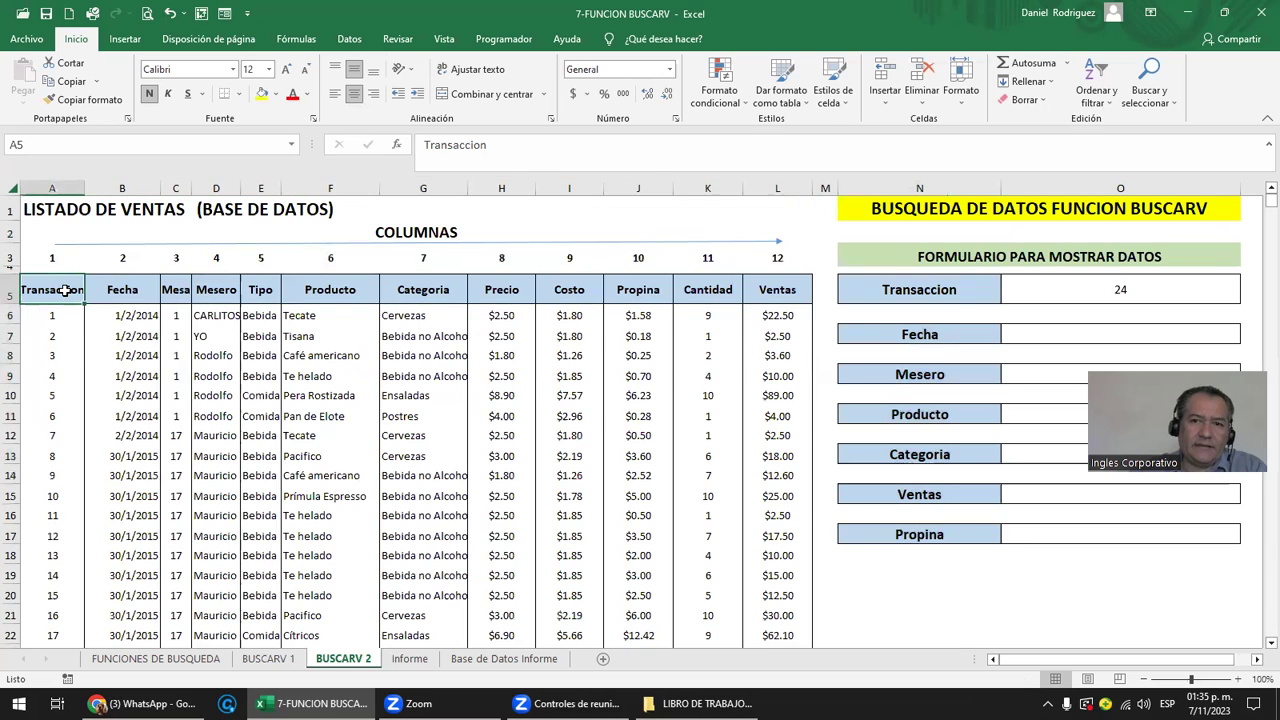
pyautogui.click(58, 317)
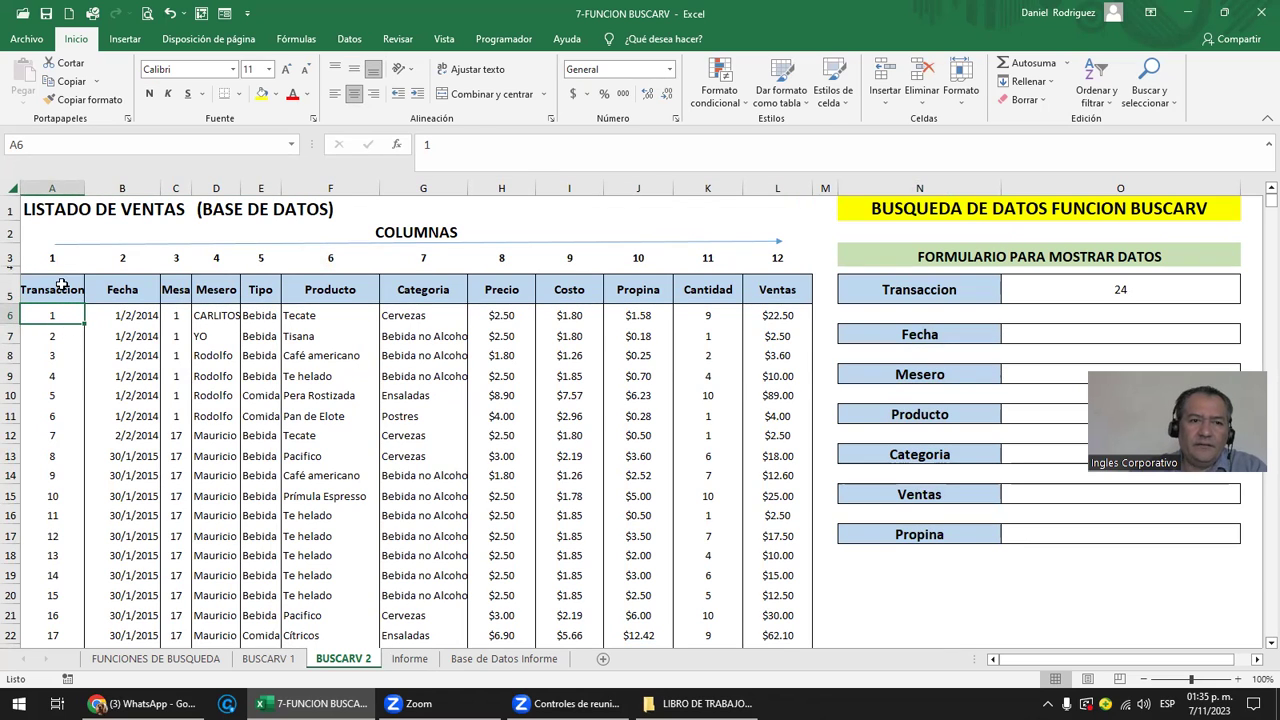
pyautogui.click(60, 286)
pyautogui.moveTo(122, 188); pyautogui.dragTo(782, 177)
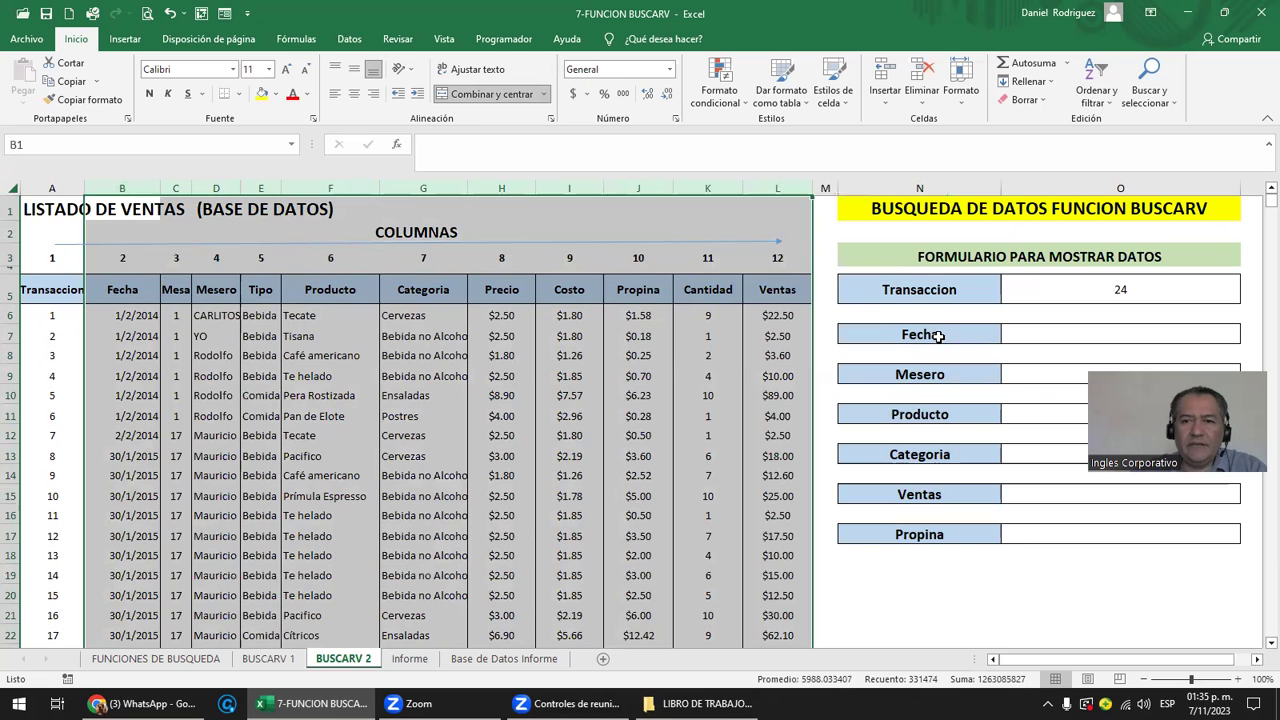
pyautogui.moveTo(937, 337); pyautogui.dragTo(907, 524)
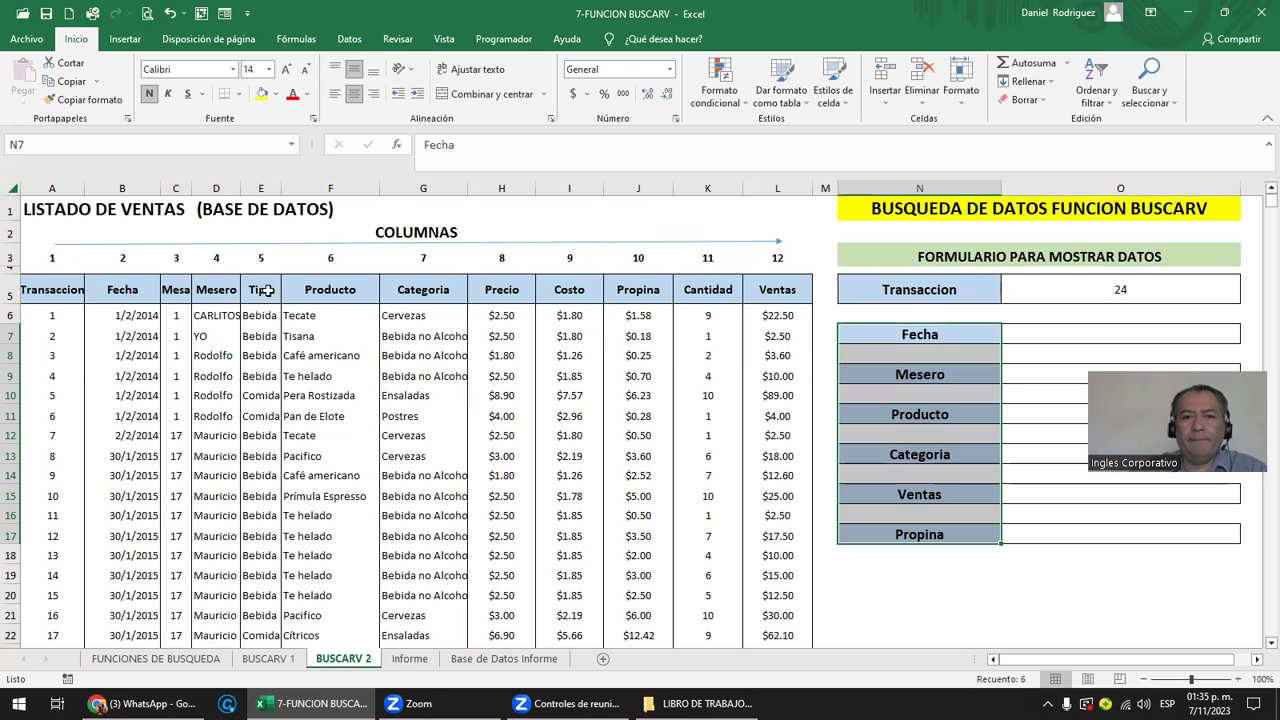
pyautogui.click(948, 300)
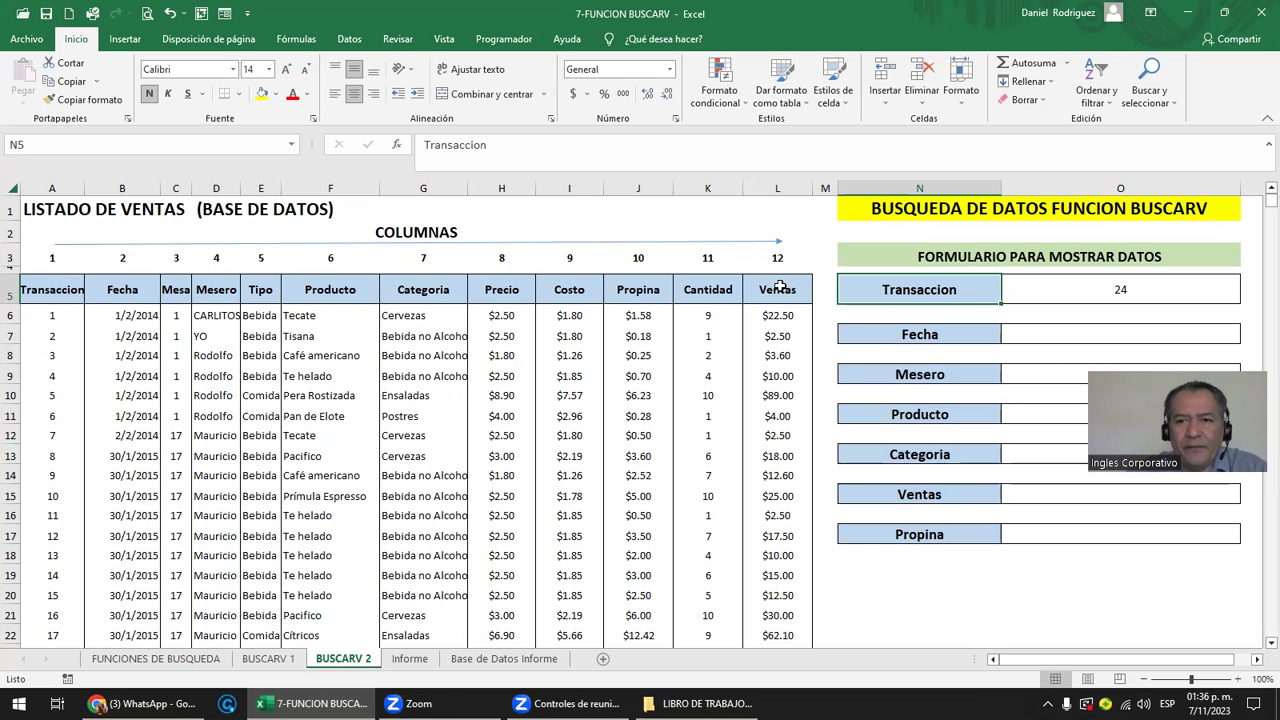
pyautogui.press('Right')
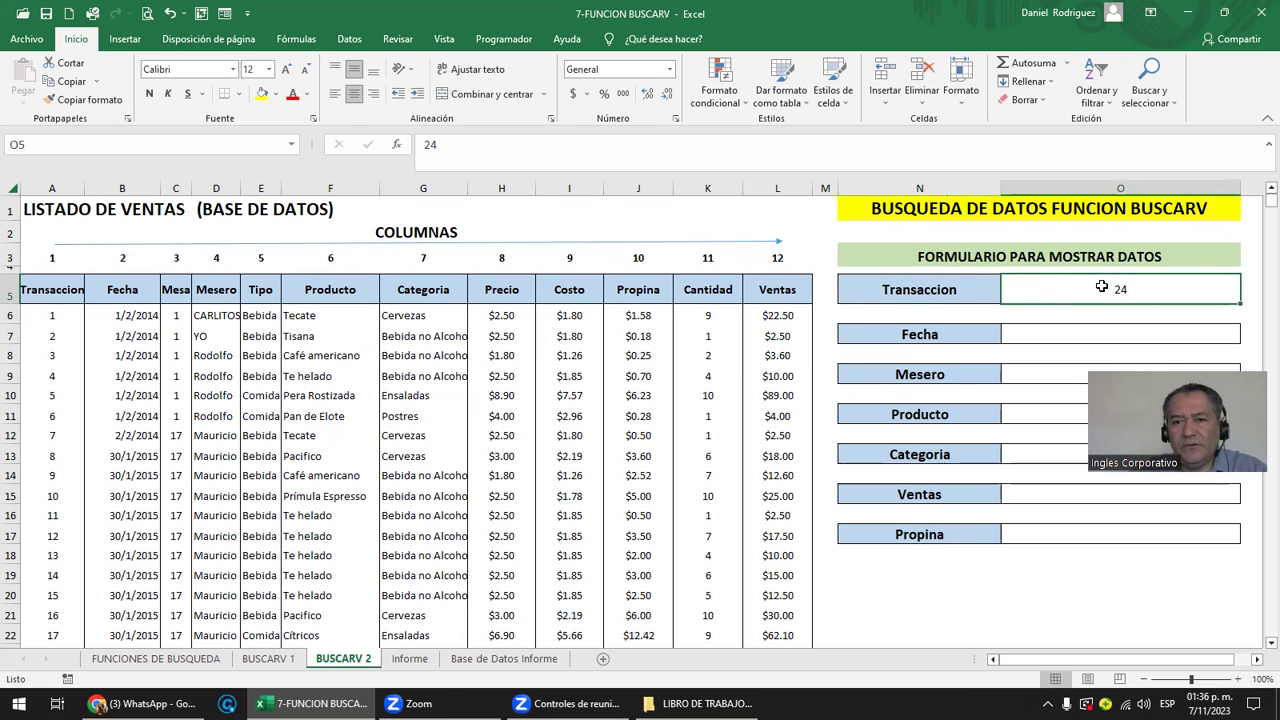
# Match columns A to L against the form's Fecha–Propina labels and select the Fecha result cell.
pyautogui.click(78, 188)
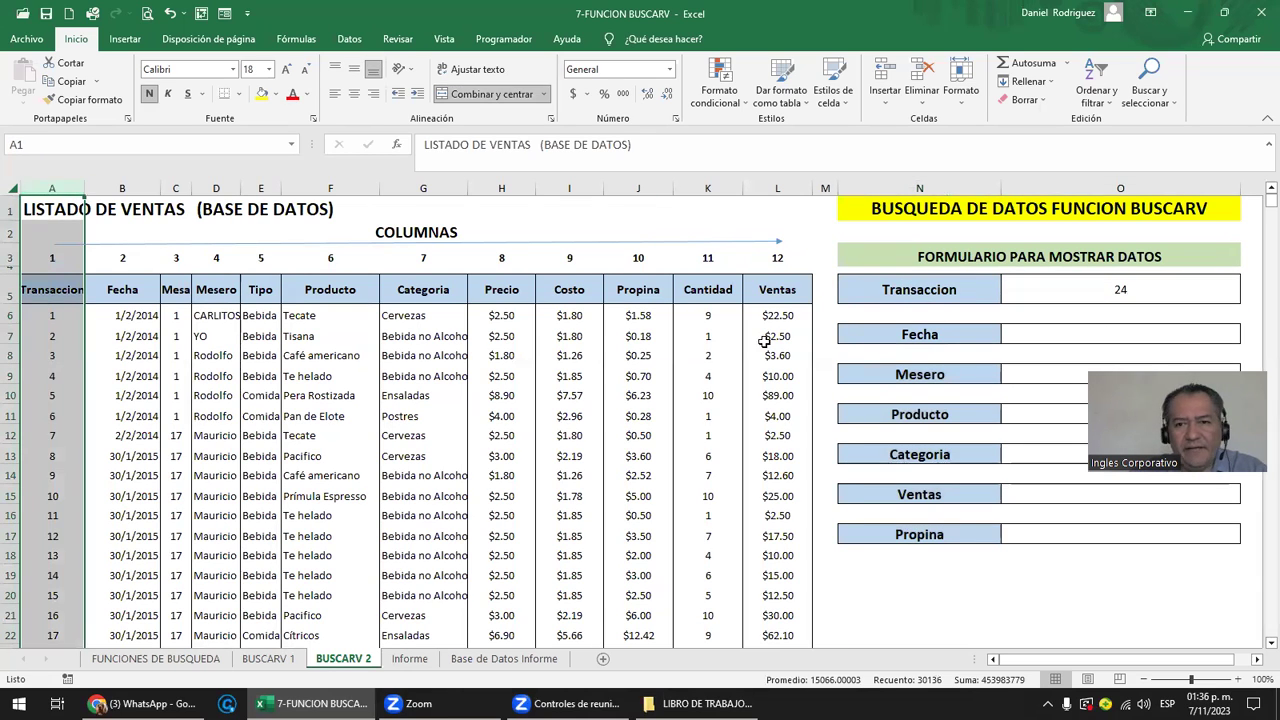
pyautogui.click(908, 343)
pyautogui.click(919, 378)
pyautogui.click(928, 422)
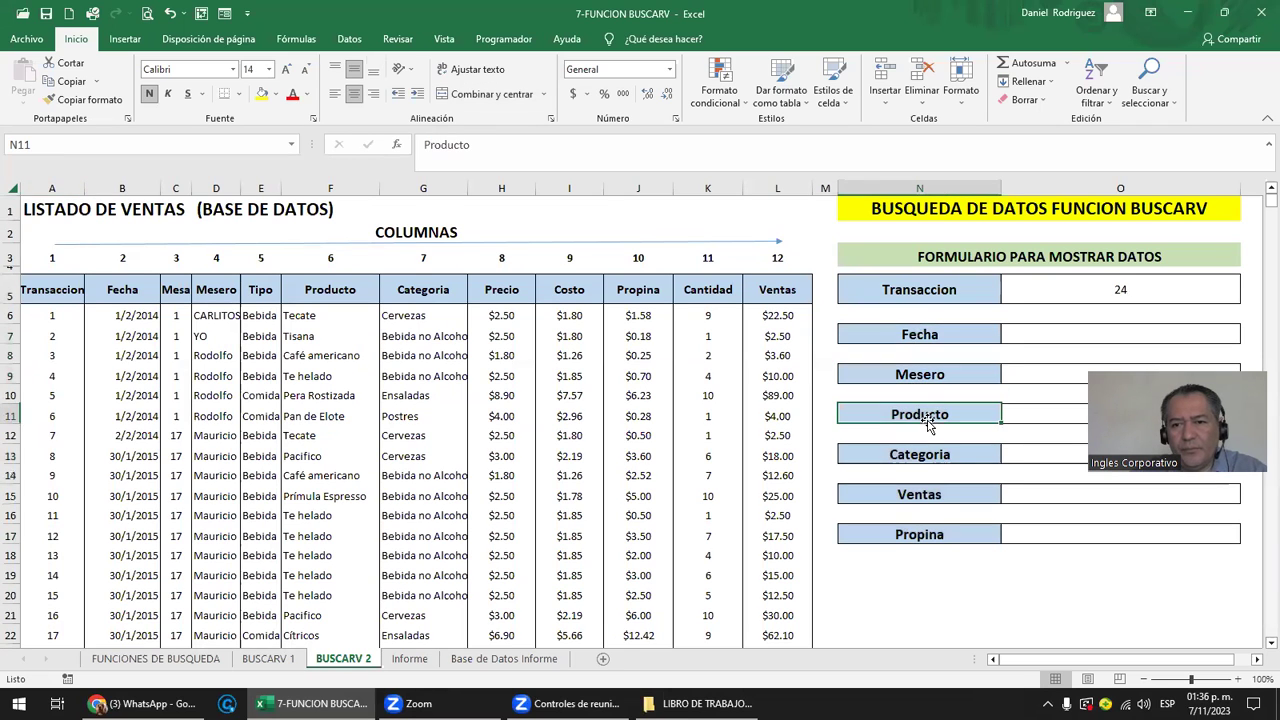
pyautogui.click(938, 458)
pyautogui.click(940, 492)
pyautogui.click(953, 528)
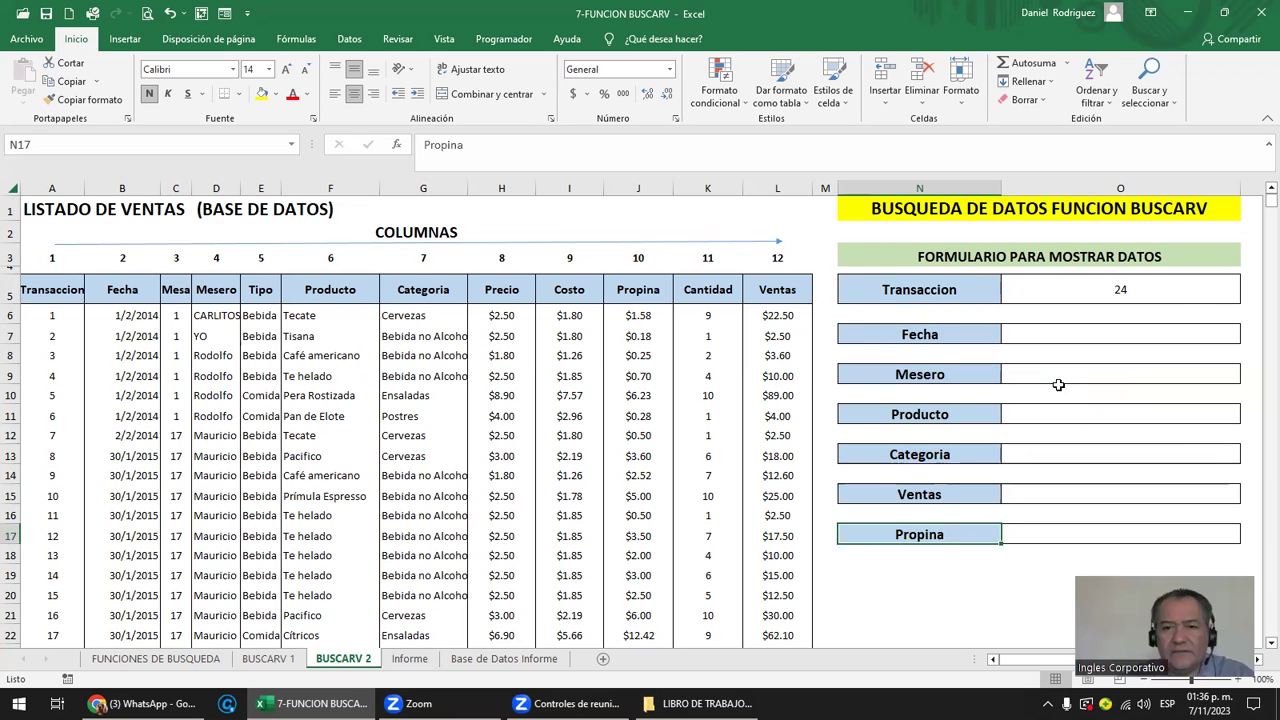
pyautogui.click(121, 320)
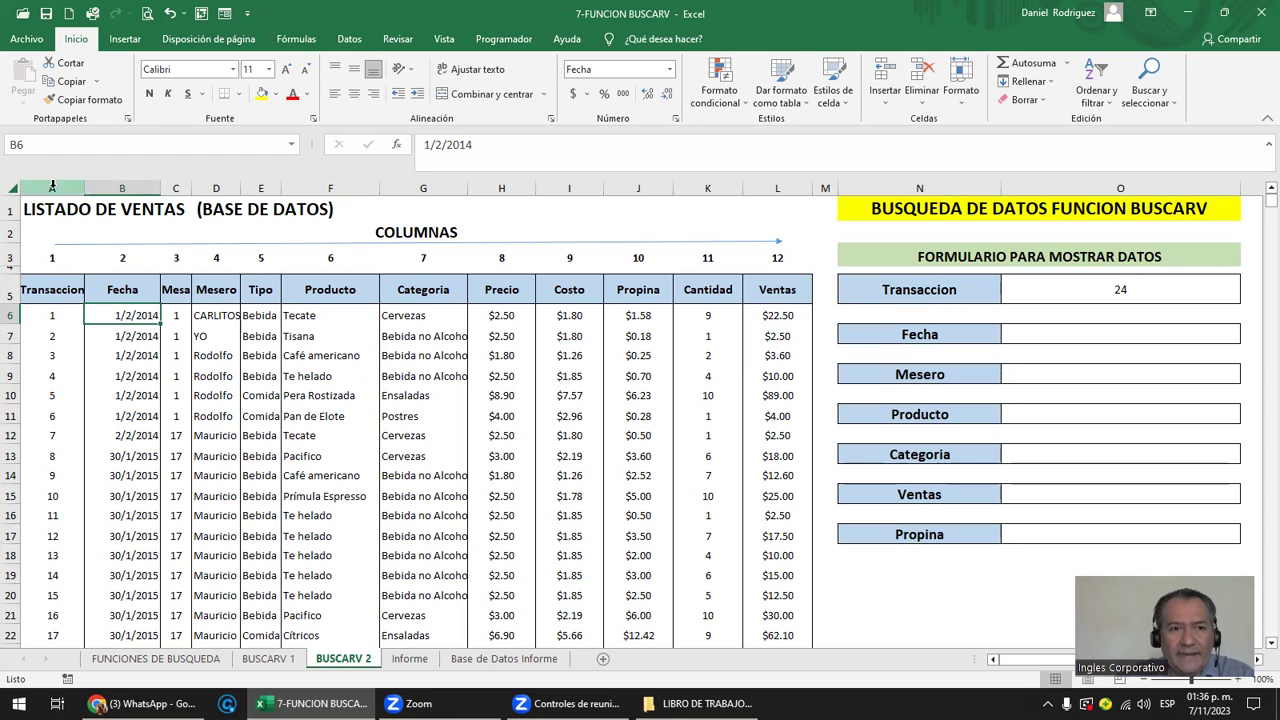
pyautogui.click(52, 187)
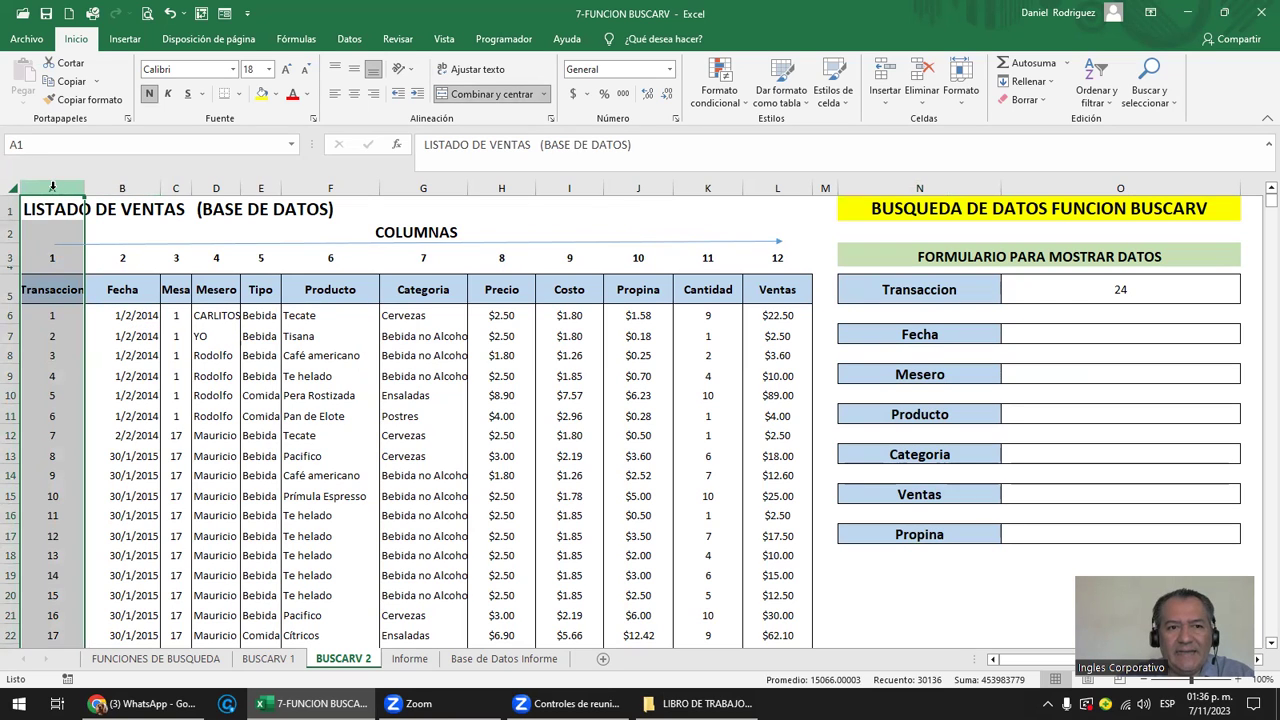
pyautogui.click(105, 187)
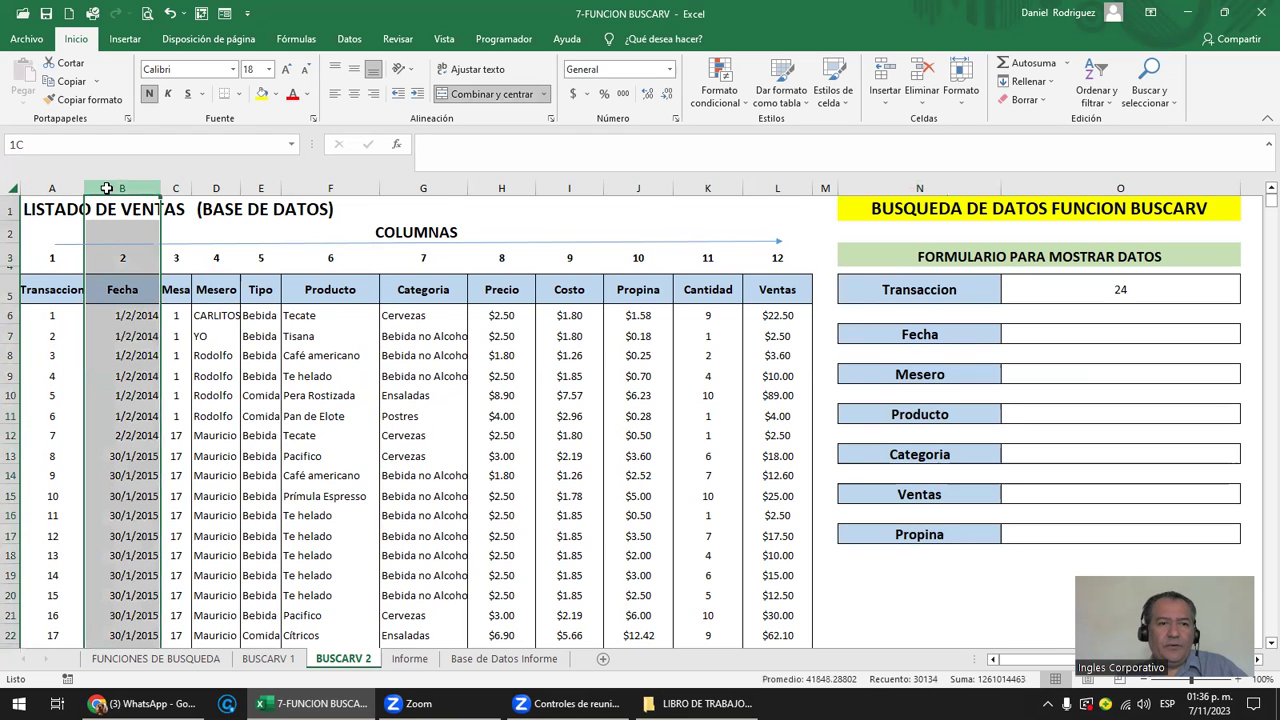
pyautogui.moveTo(105, 187); pyautogui.dragTo(790, 188)
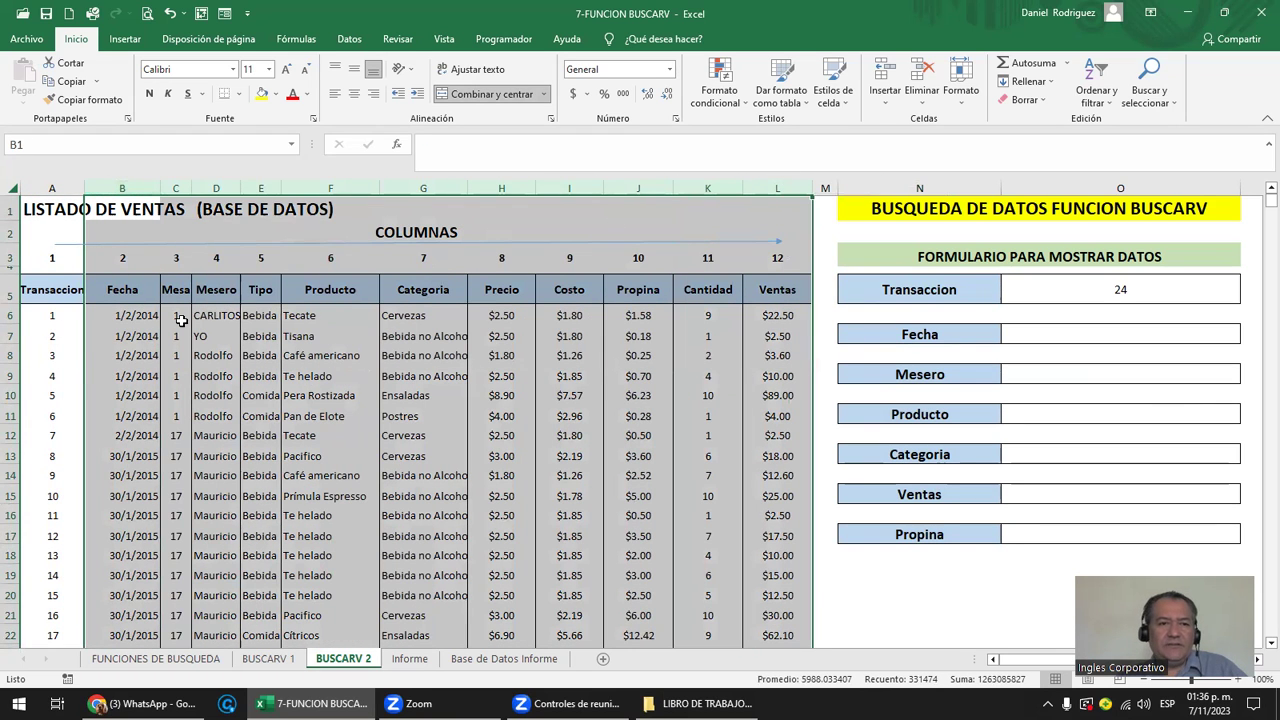
pyautogui.click(41, 289)
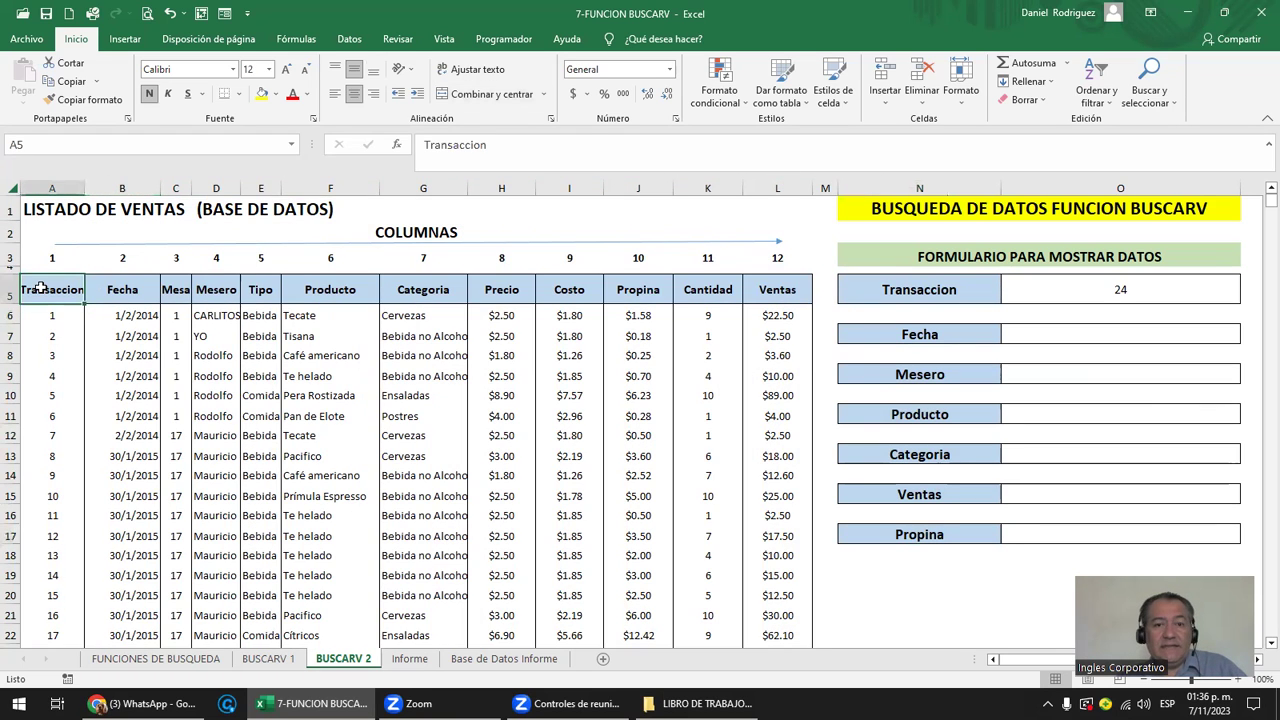
pyautogui.click(821, 291)
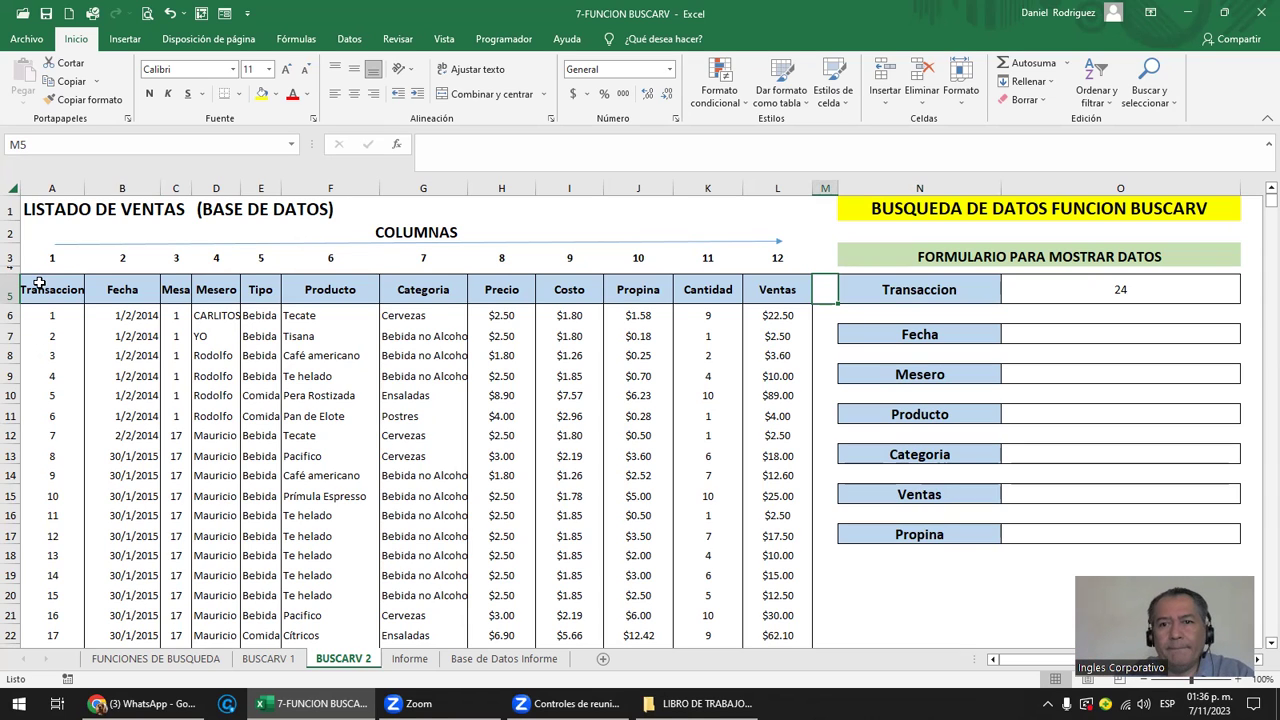
pyautogui.click(1056, 330)
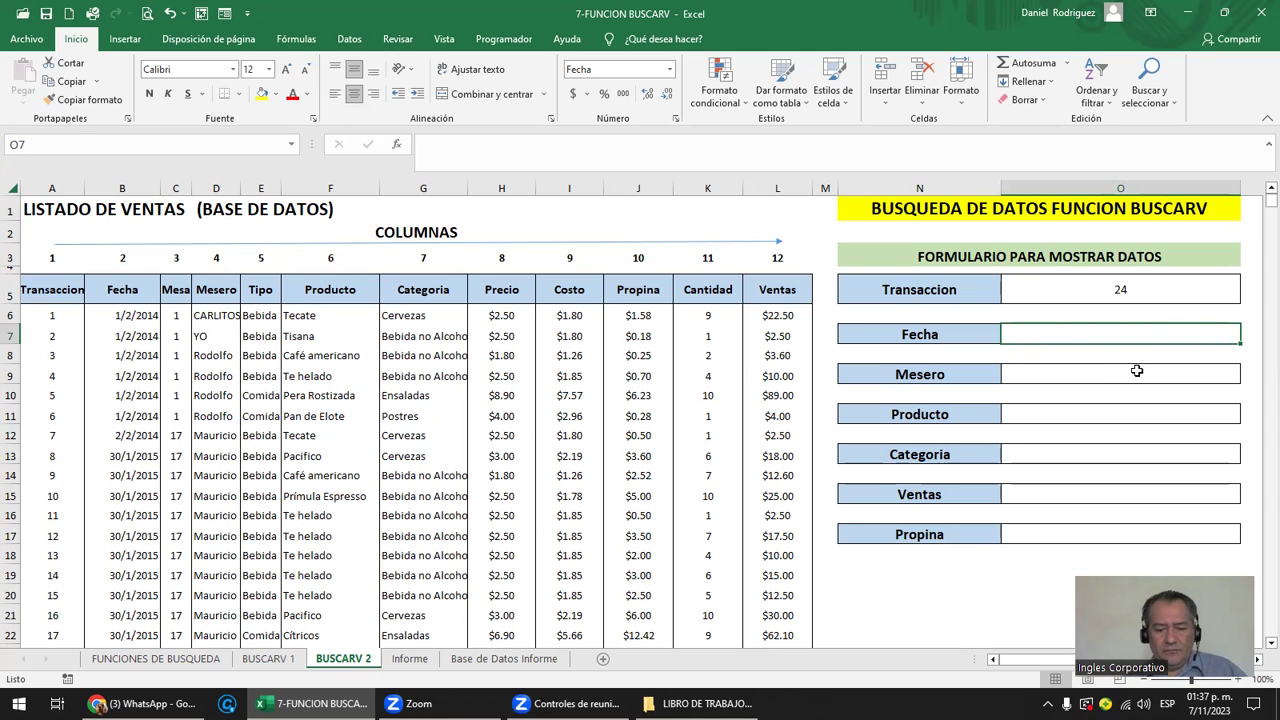
pyautogui.write('=')
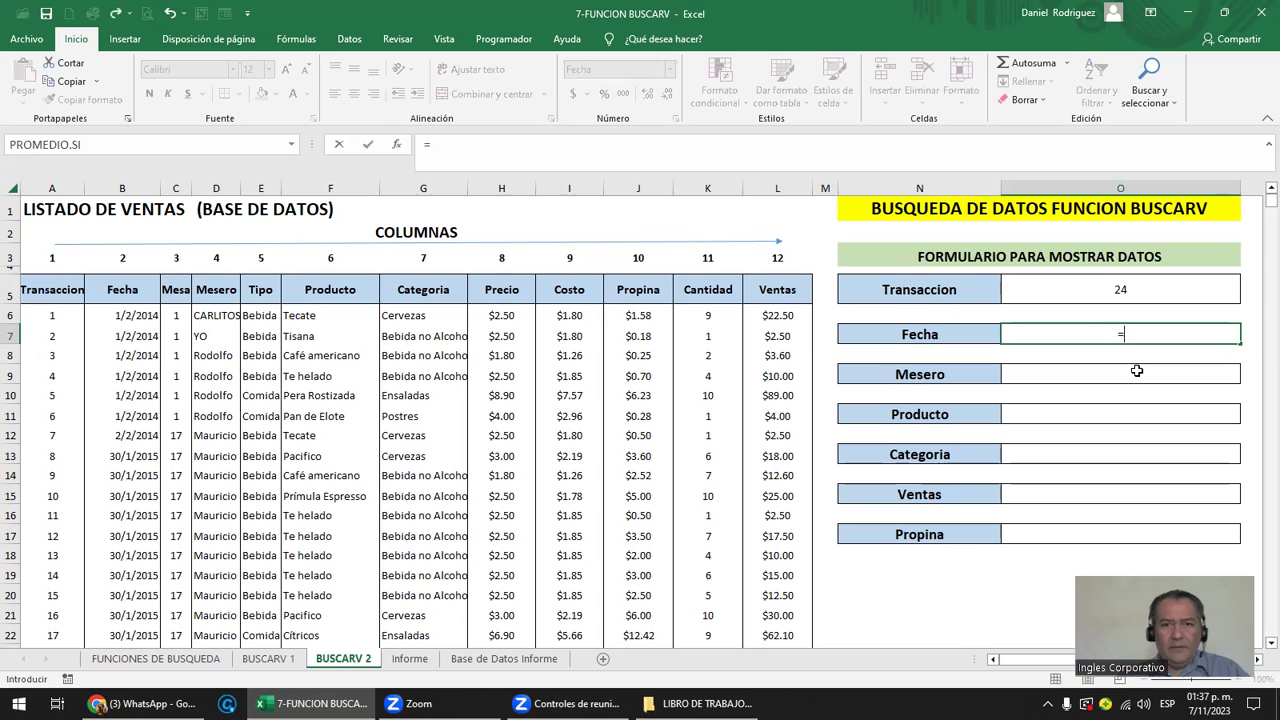
pyautogui.press('Escape')
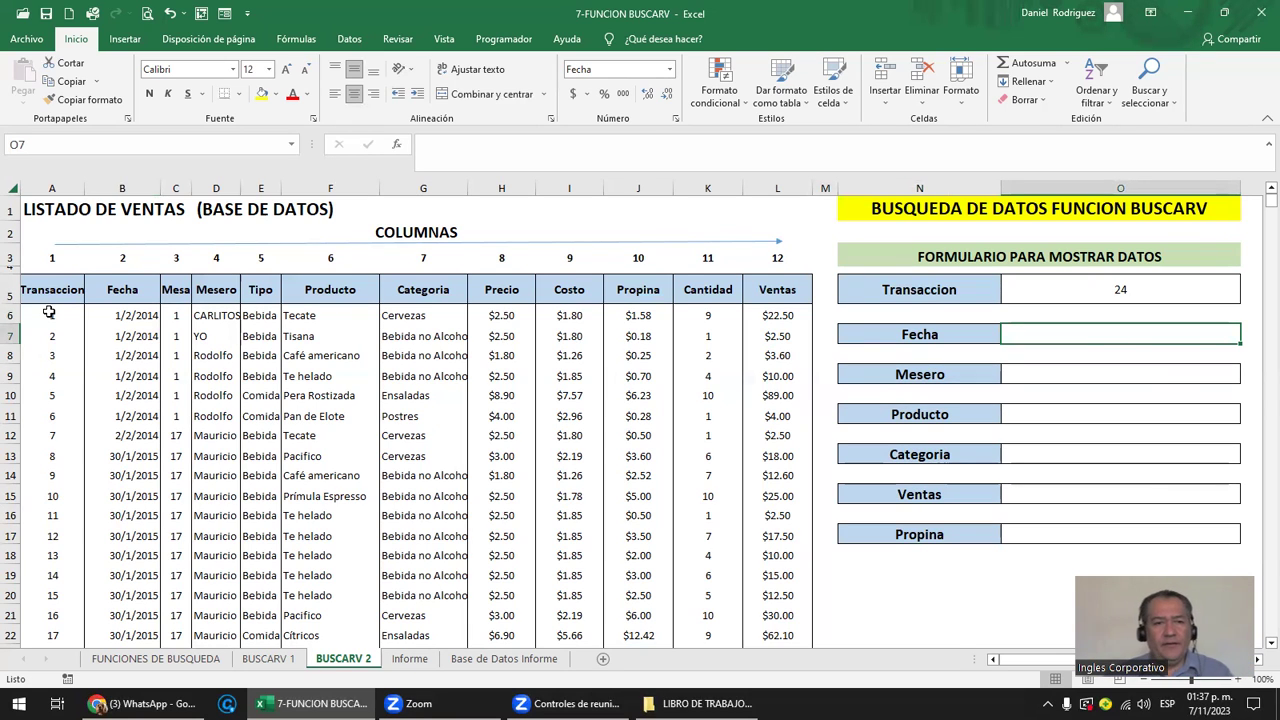
pyautogui.click(48, 313)
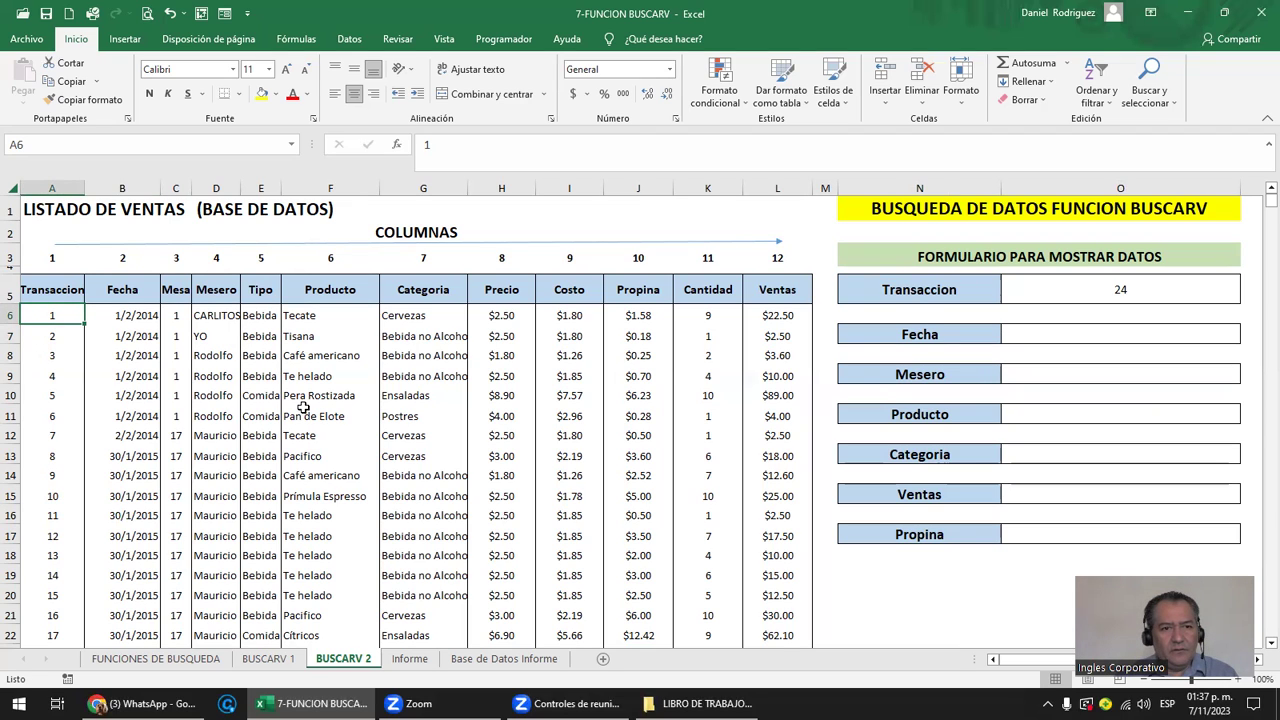
pyautogui.hotkey('ctrl', 'shift', 'Right')
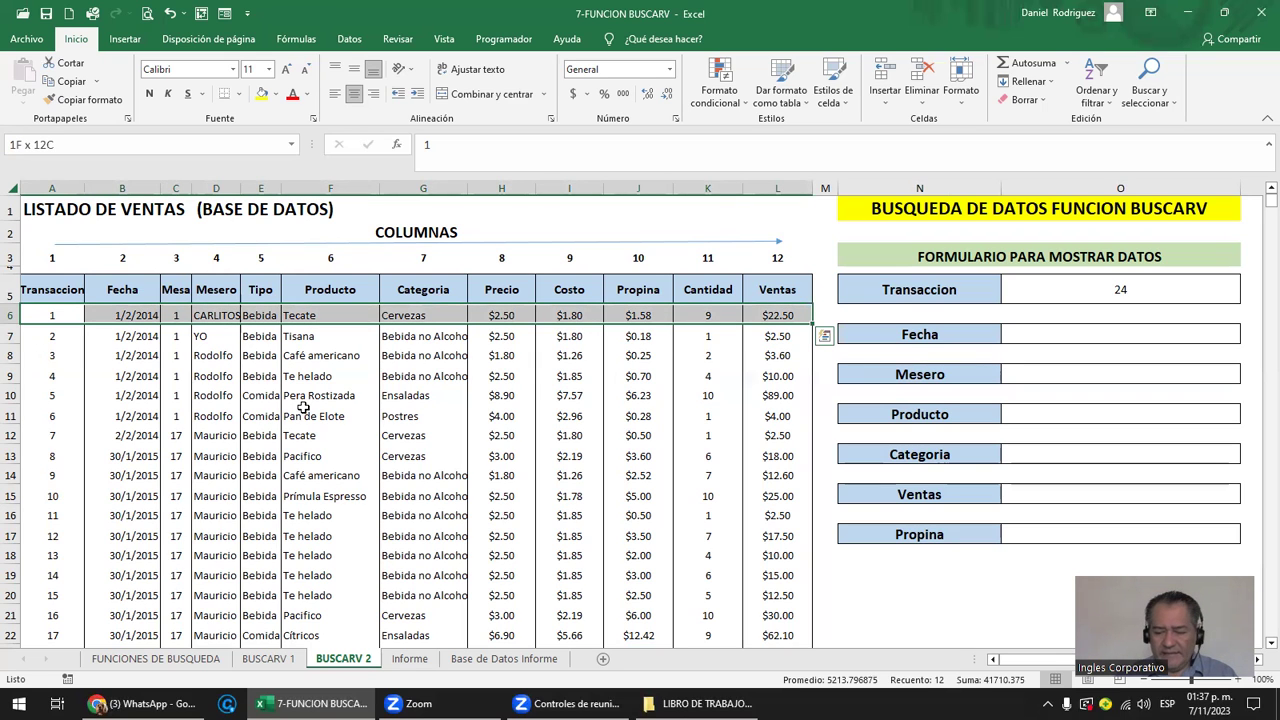
pyautogui.hotkey('ctrl', 'shift', 'Down')
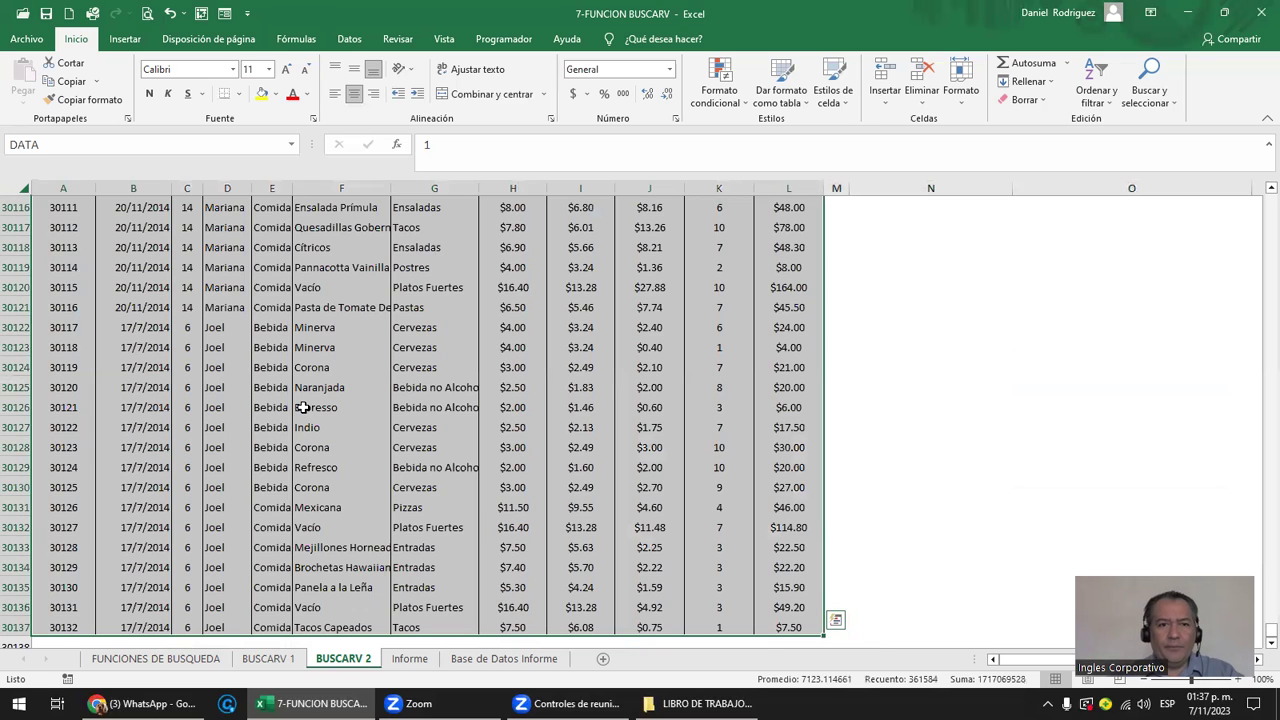
pyautogui.click(46, 142)
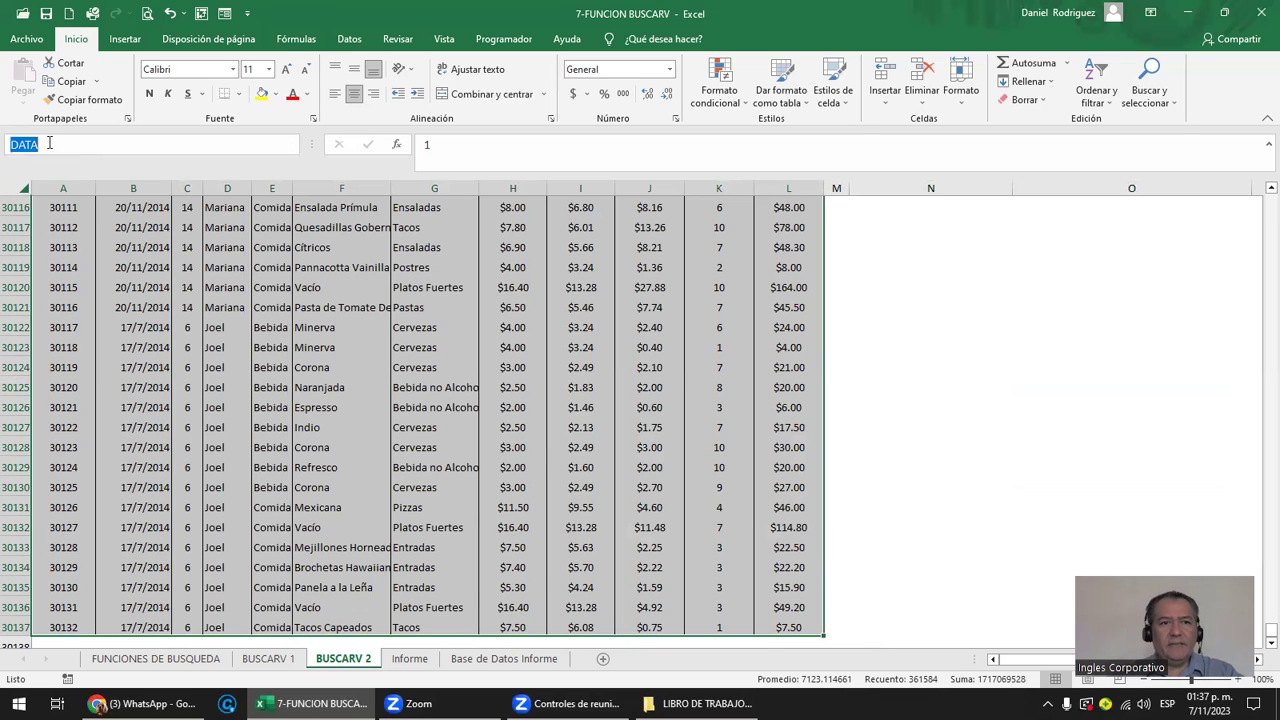
pyautogui.click(119, 149)
pyautogui.click(292, 146)
pyautogui.click(36, 168)
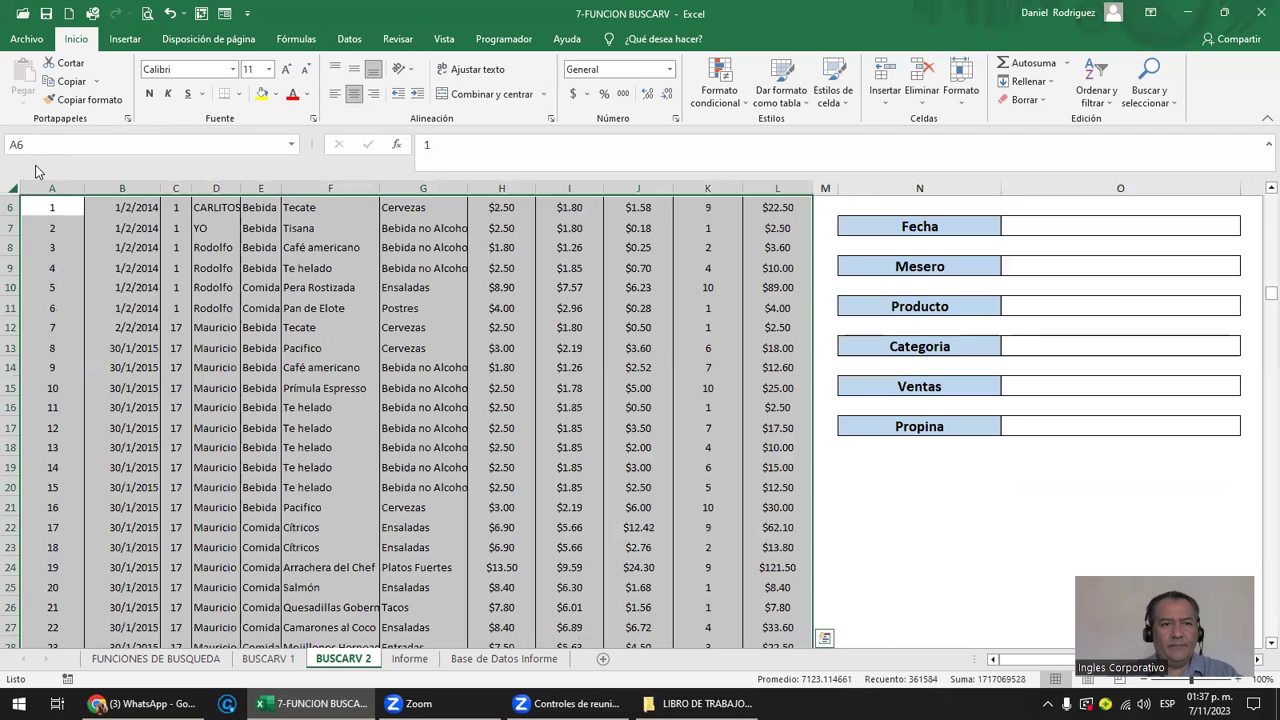
pyautogui.scroll(2, 560, 320)
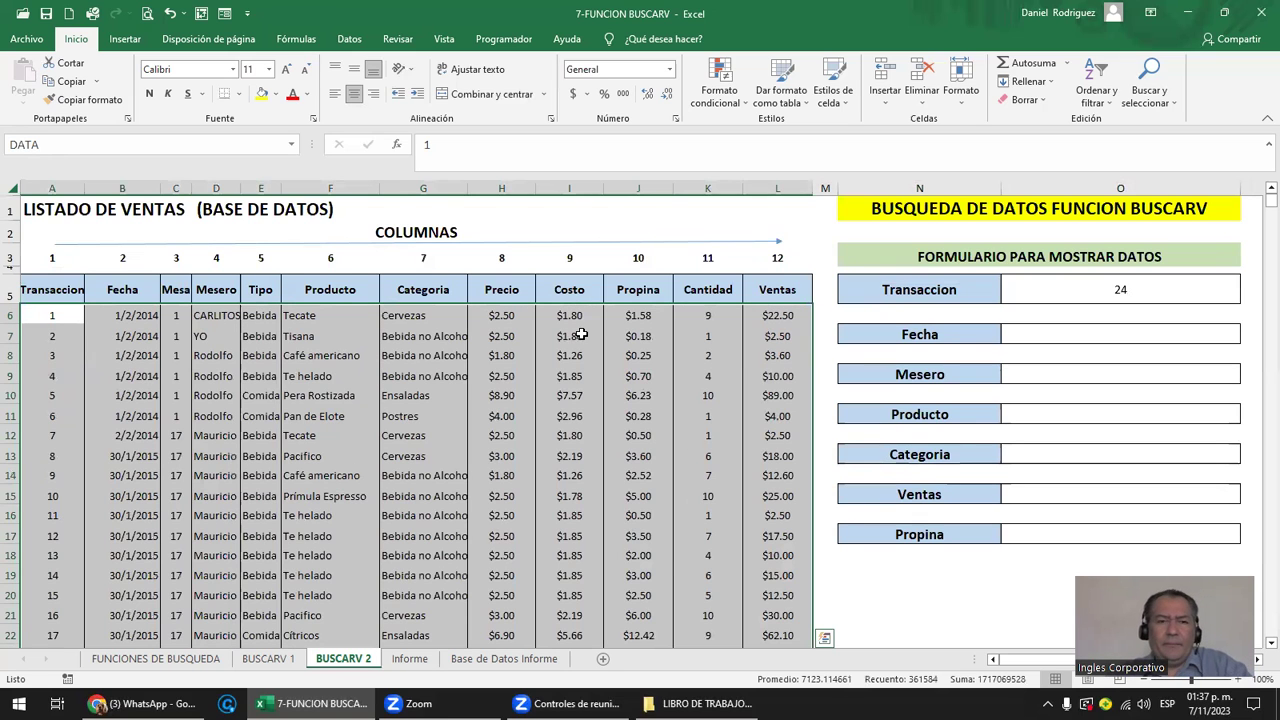
pyautogui.click(1114, 337)
# Enter =BUSCARV(O5;DATA;2;FALSO) in the Fecha result cell O7.
pyautogui.write('=')
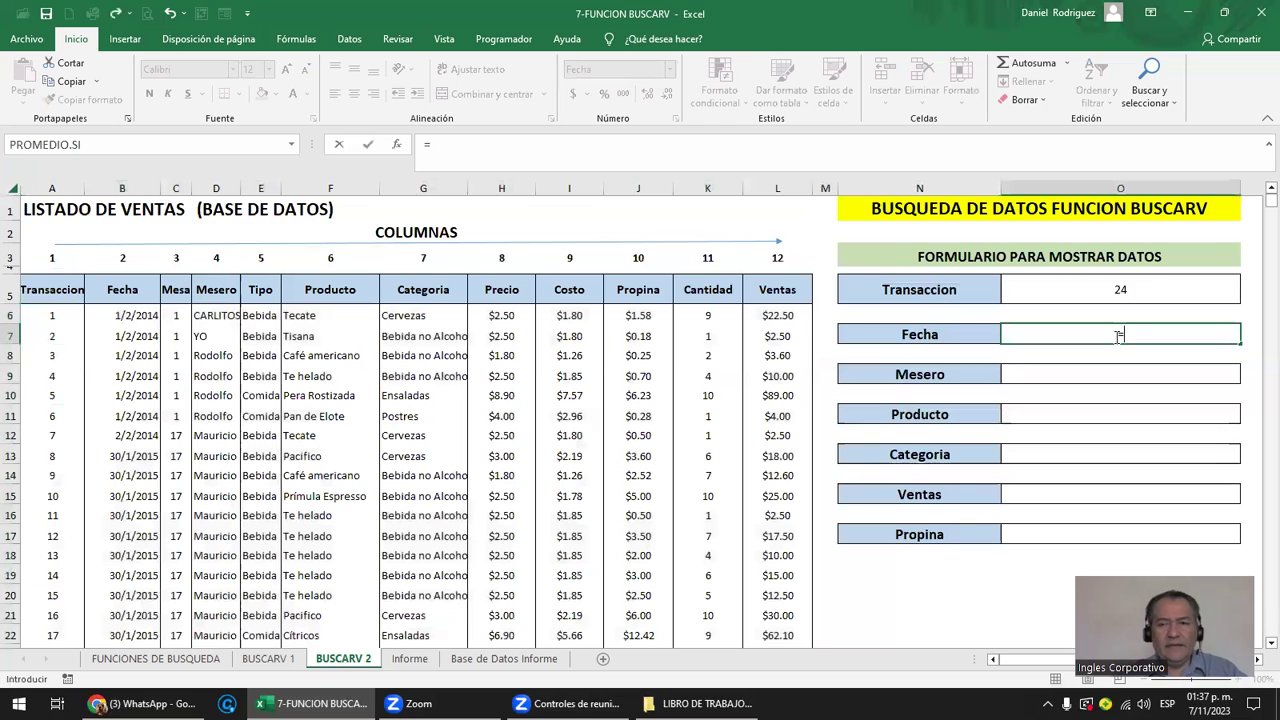
pyautogui.write('buscar')
pyautogui.press('Down')
pyautogui.press('Down')
pyautogui.press('Tab')
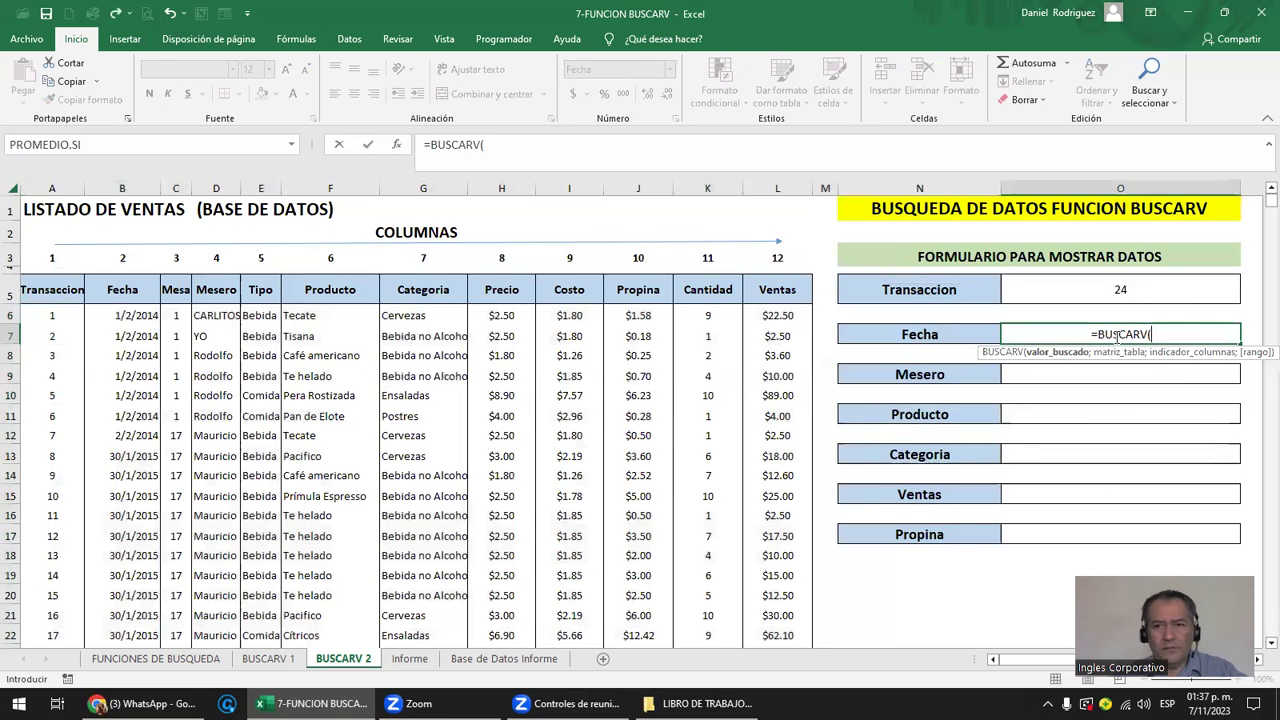
pyautogui.click(1095, 295)
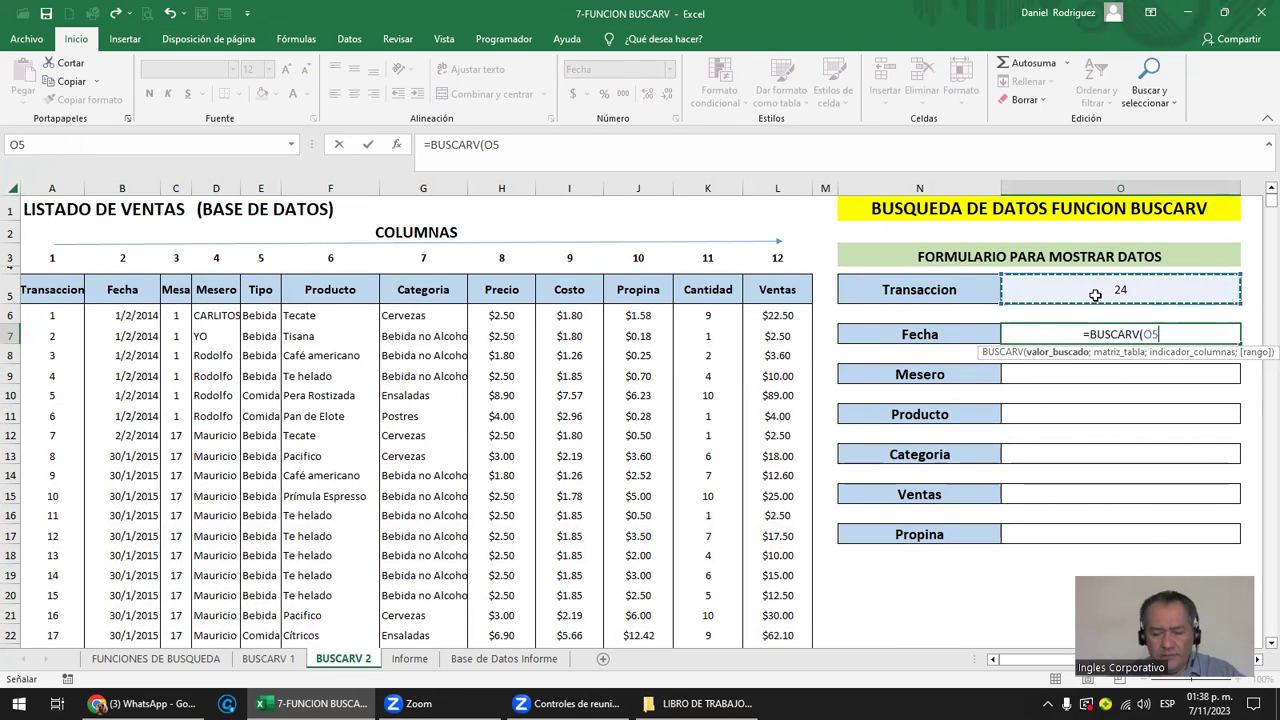
pyautogui.write(';')
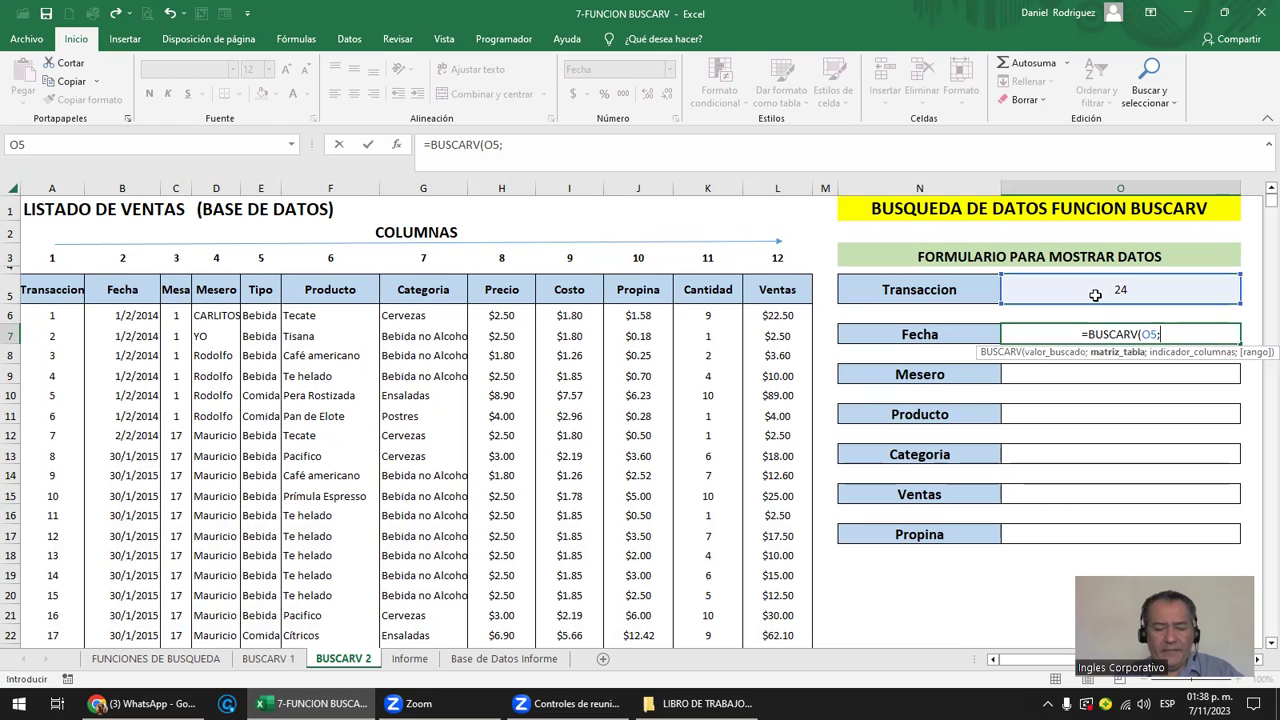
pyautogui.write('da')
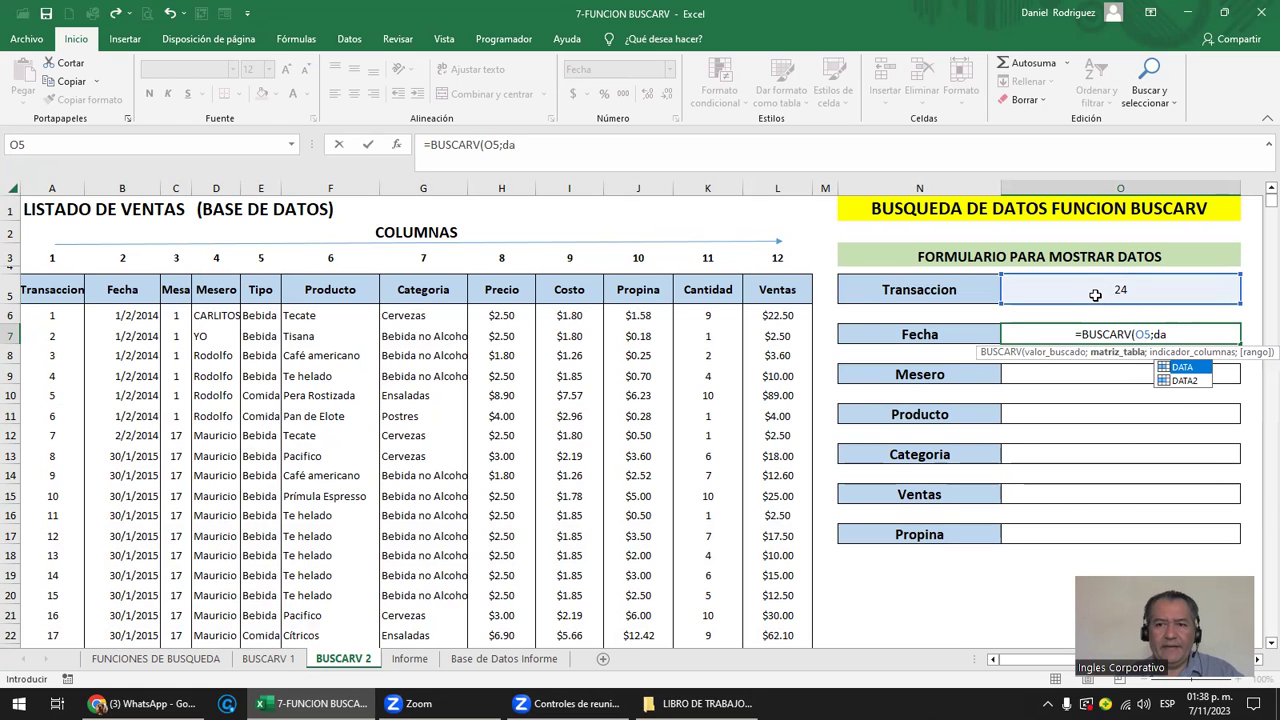
pyautogui.doubleClick(1185, 368)
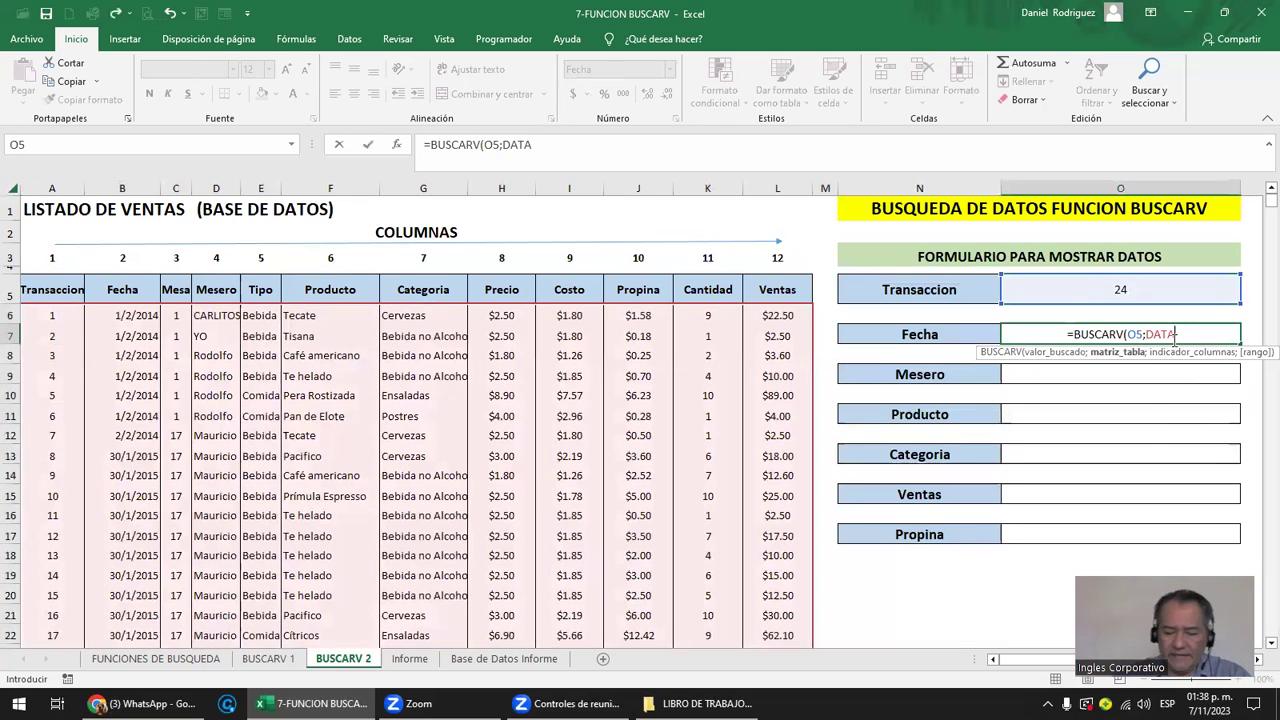
pyautogui.write(';')
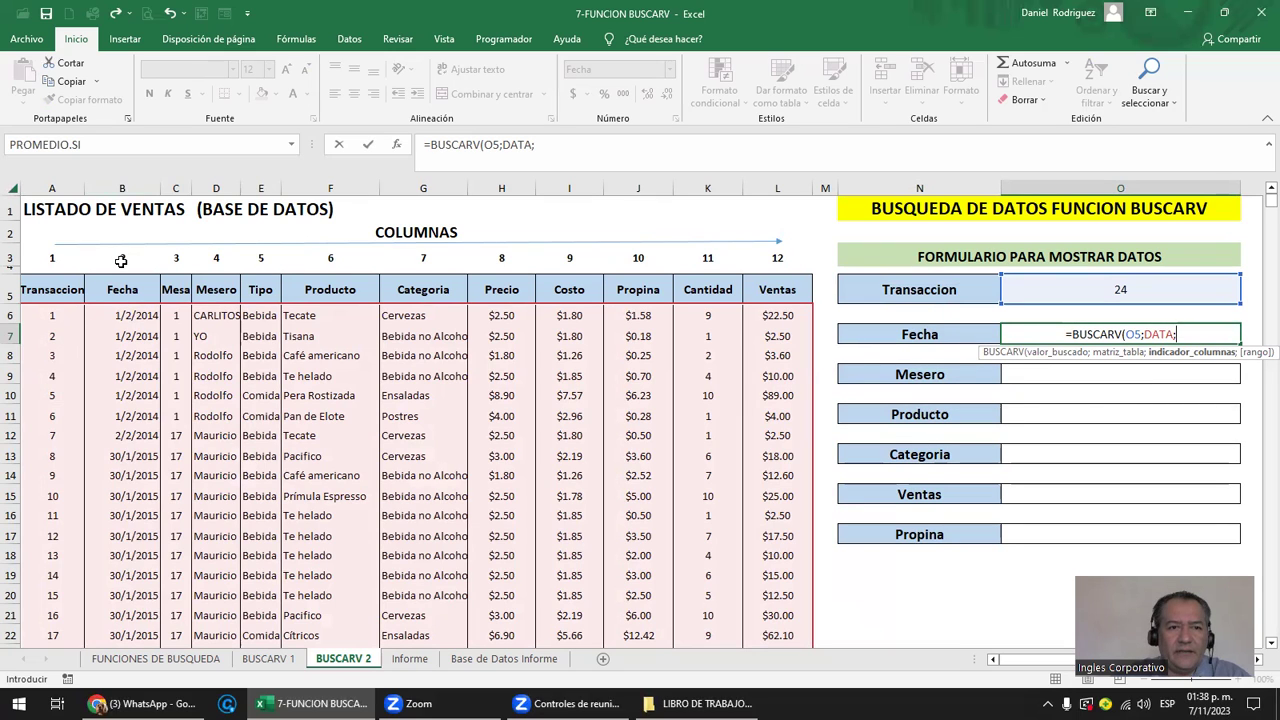
pyautogui.write('2;')
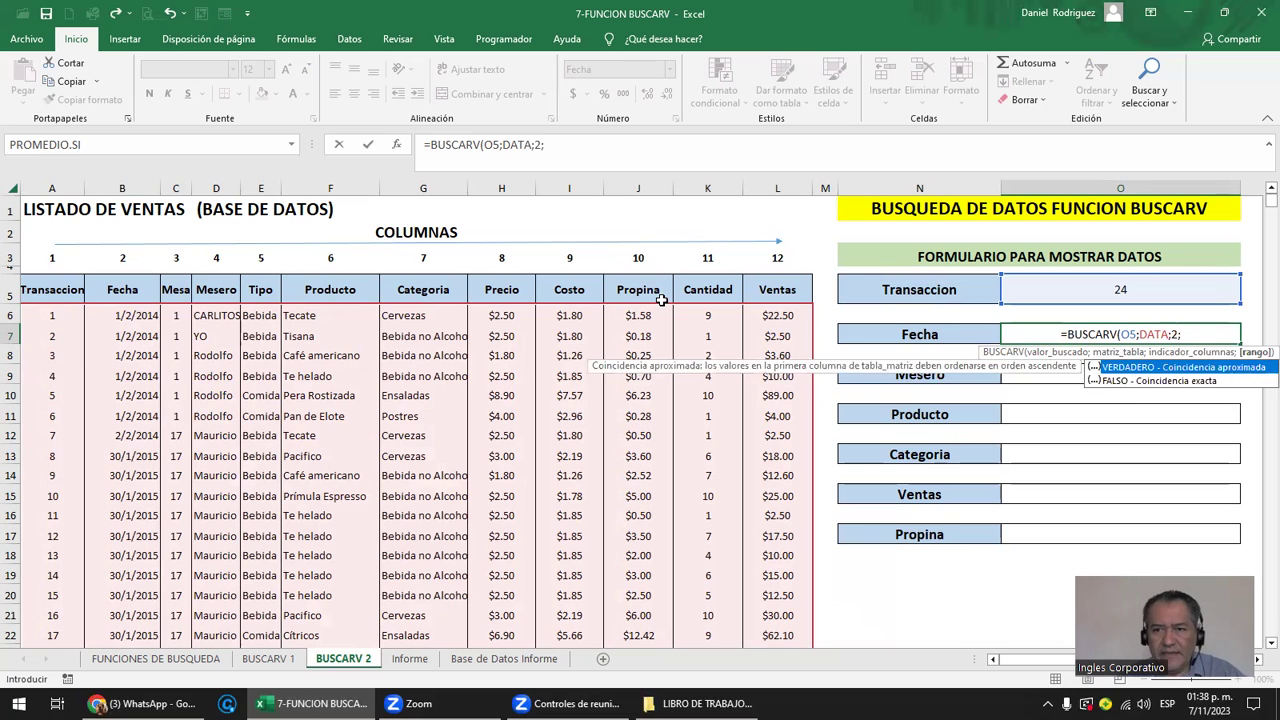
pyautogui.press('Down')
pyautogui.press('Tab')
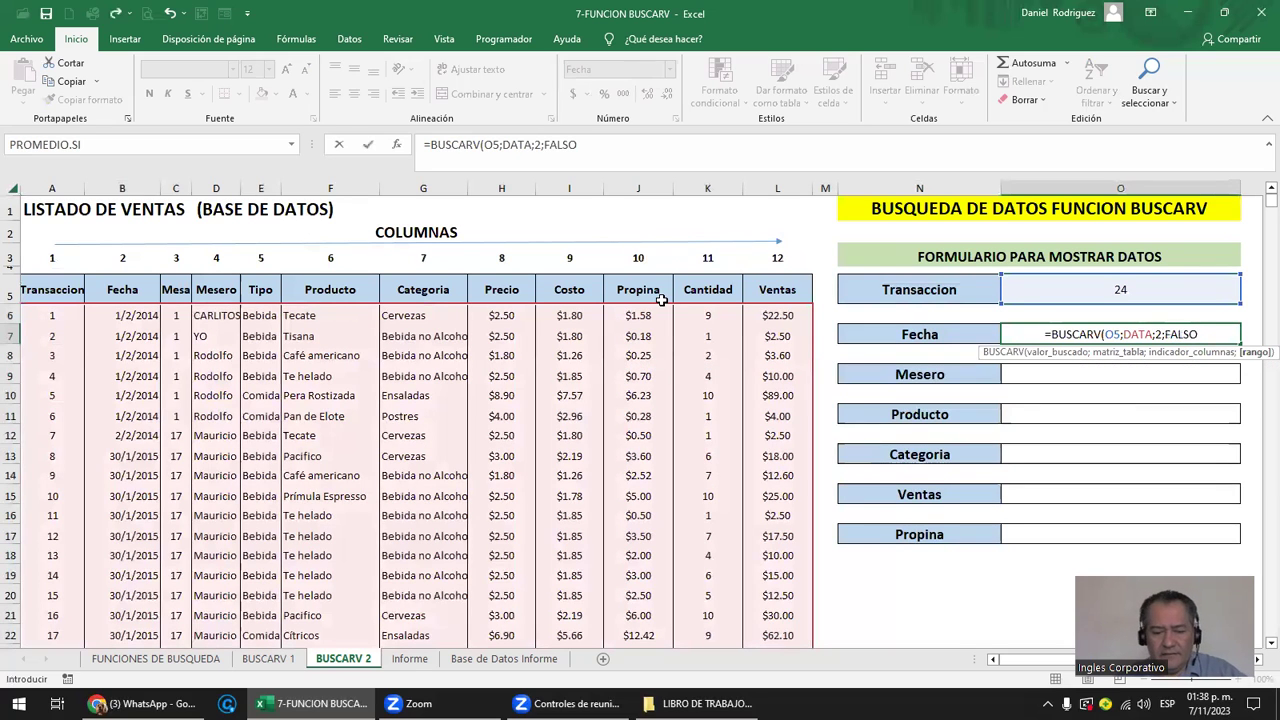
pyautogui.write(')')
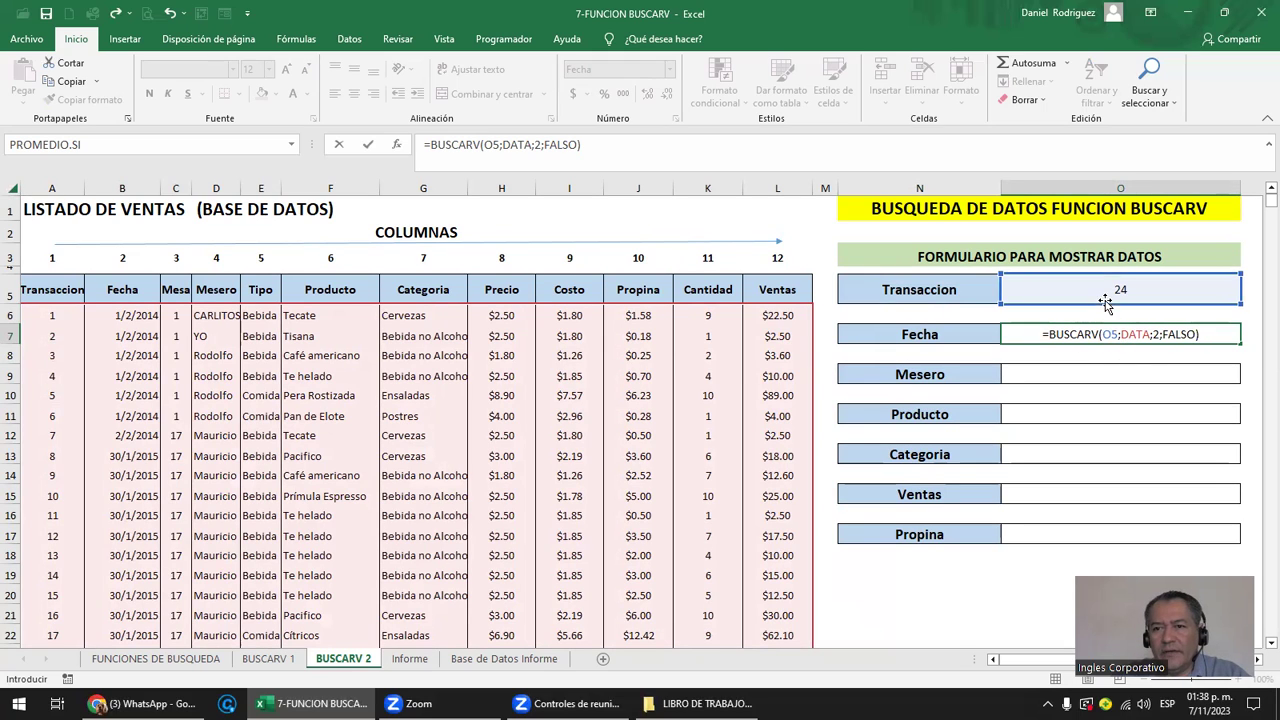
# Lock the Fecha formula's lookup value as $O$5.
pyautogui.click(1115, 336)
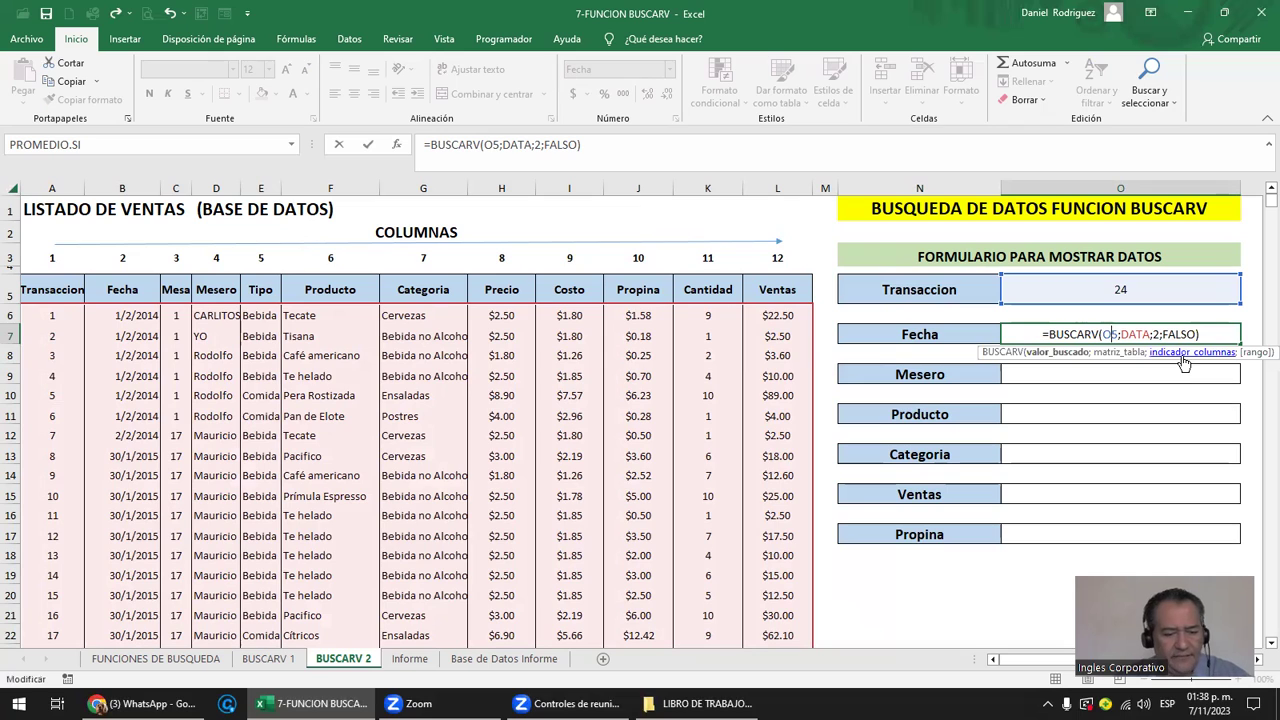
pyautogui.press('F4')
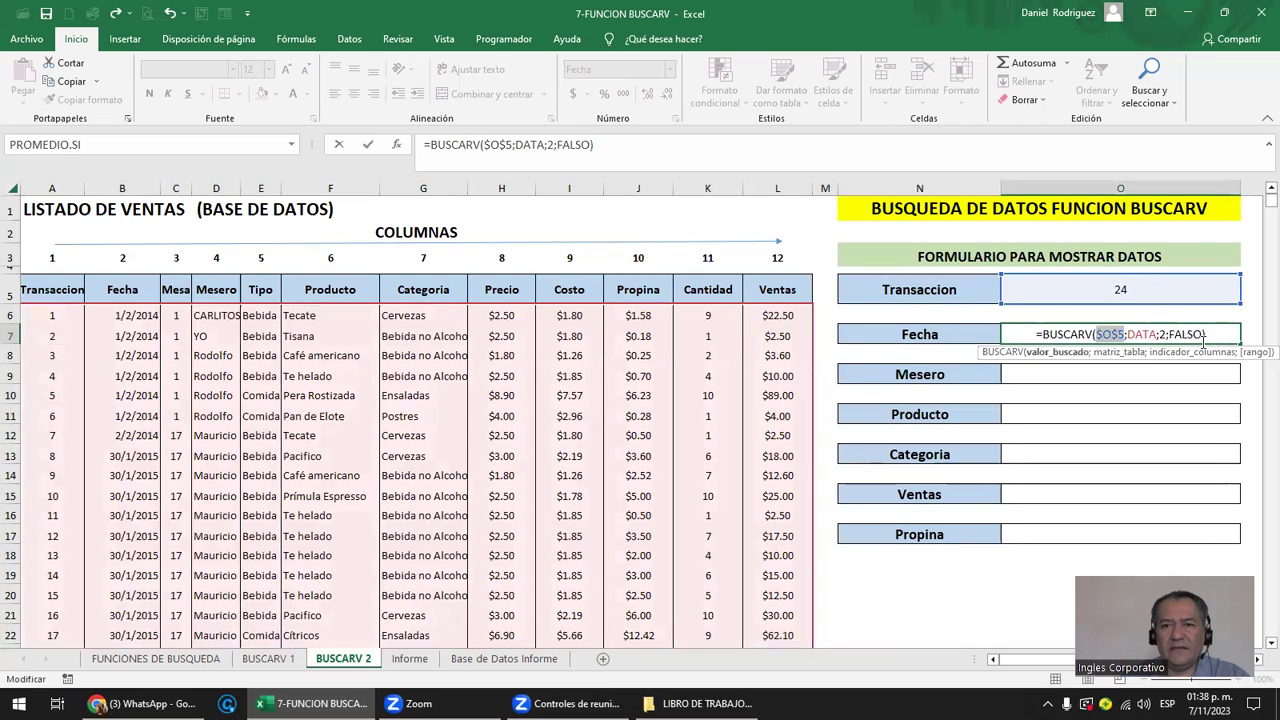
pyautogui.press('Return')
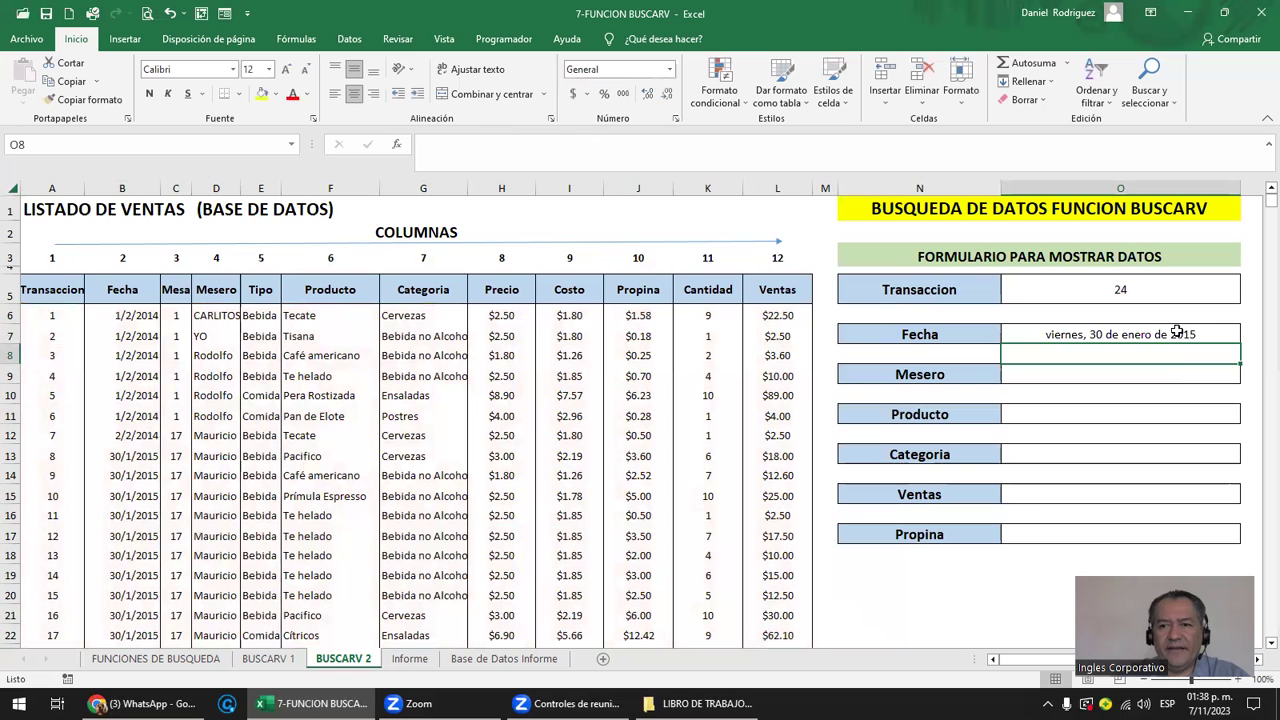
# Try Fecha corta on O7, revert to the long date, and copy the Fecha formula.
pyautogui.click(1176, 330)
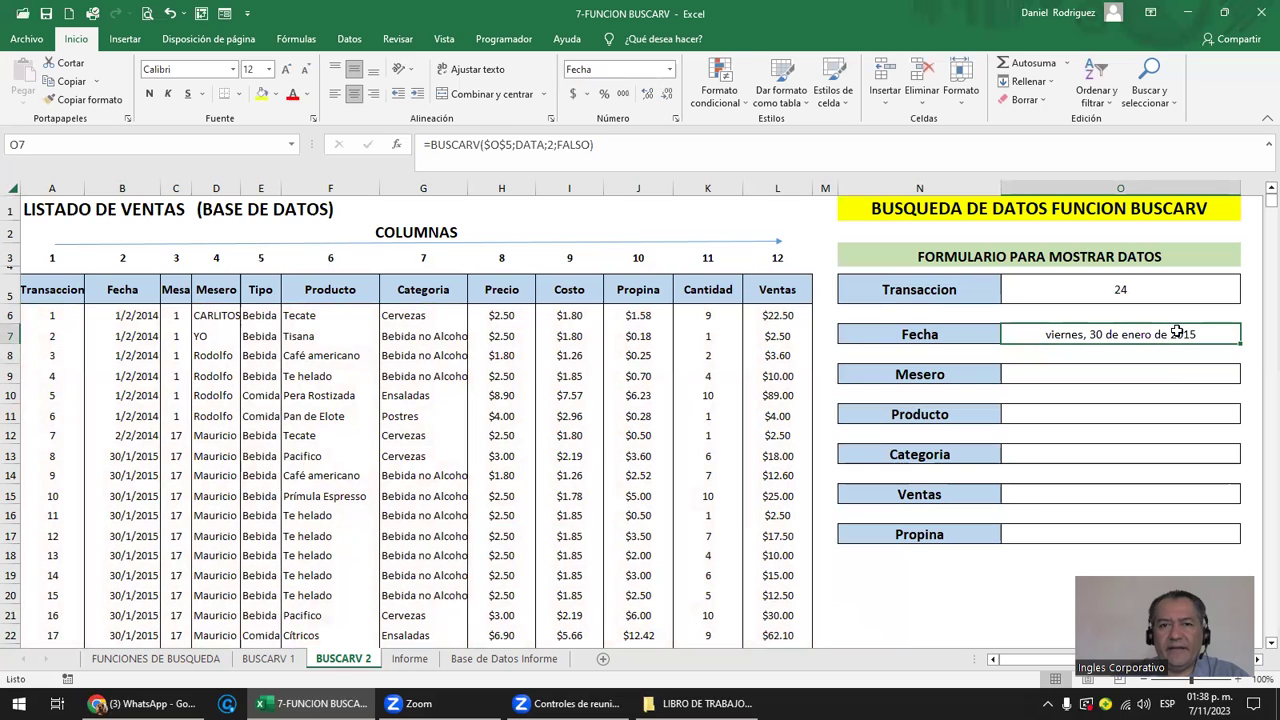
pyautogui.click(668, 70)
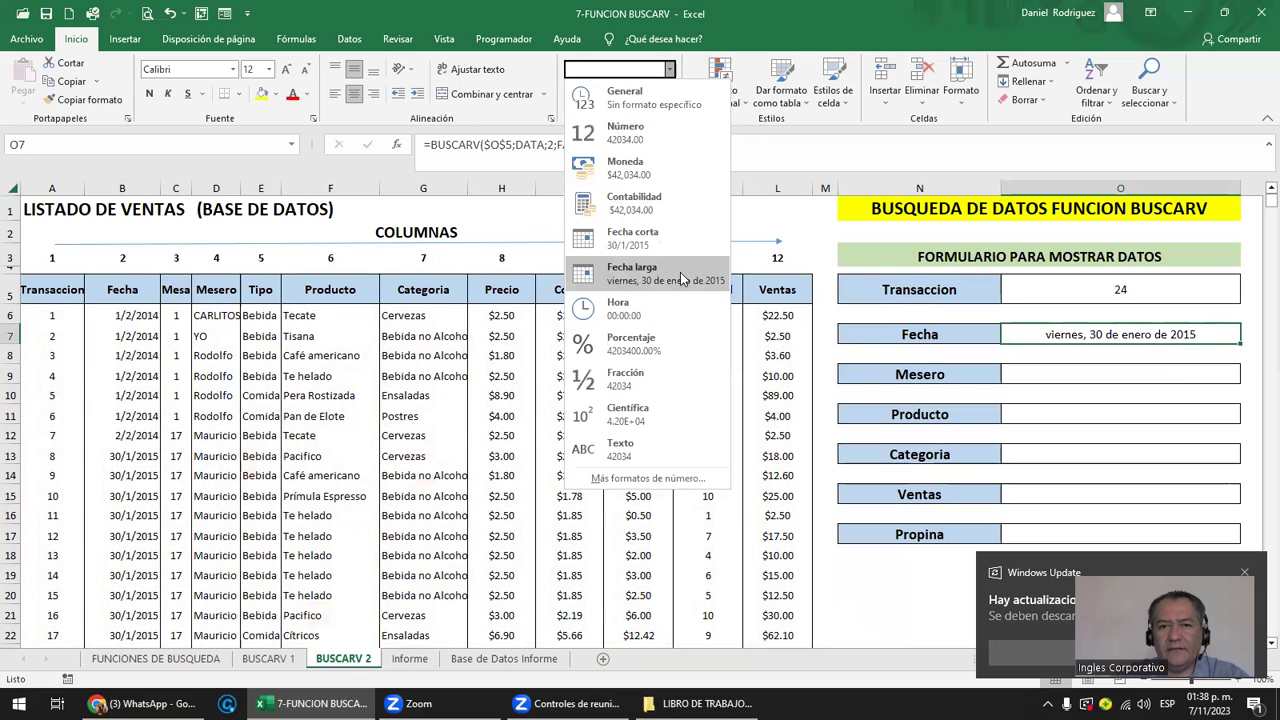
pyautogui.click(632, 238)
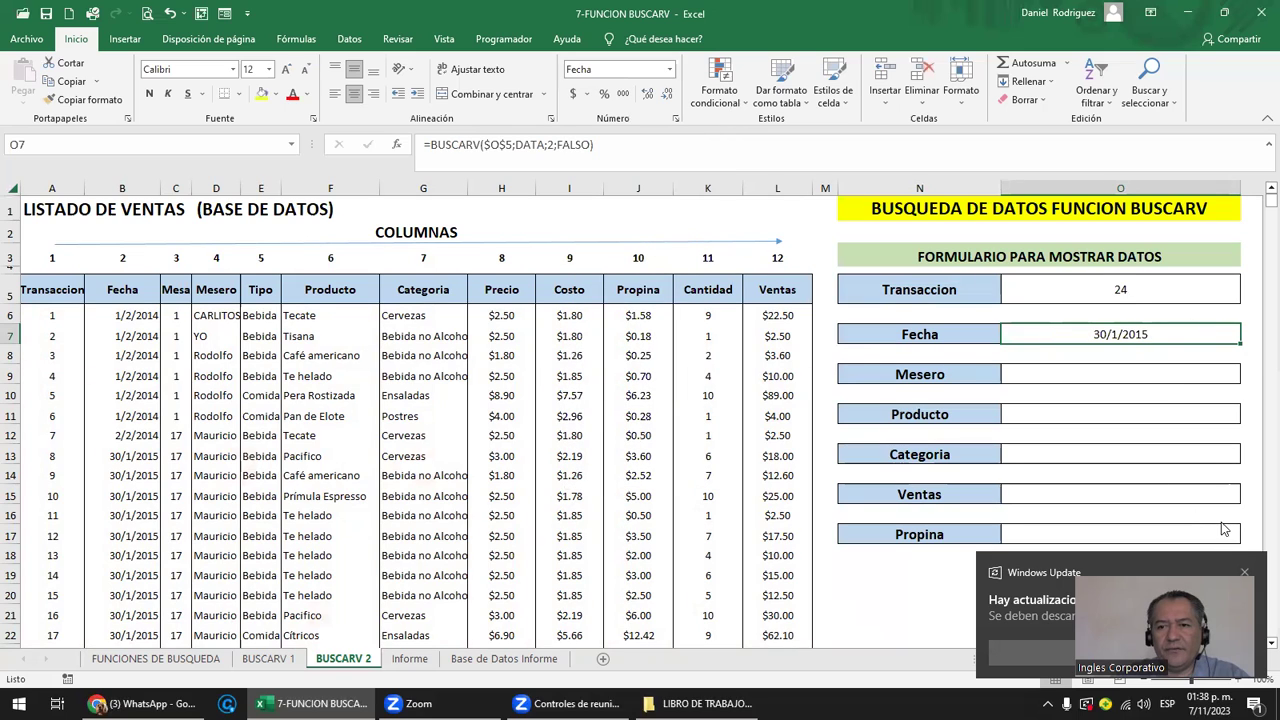
pyautogui.click(1244, 572)
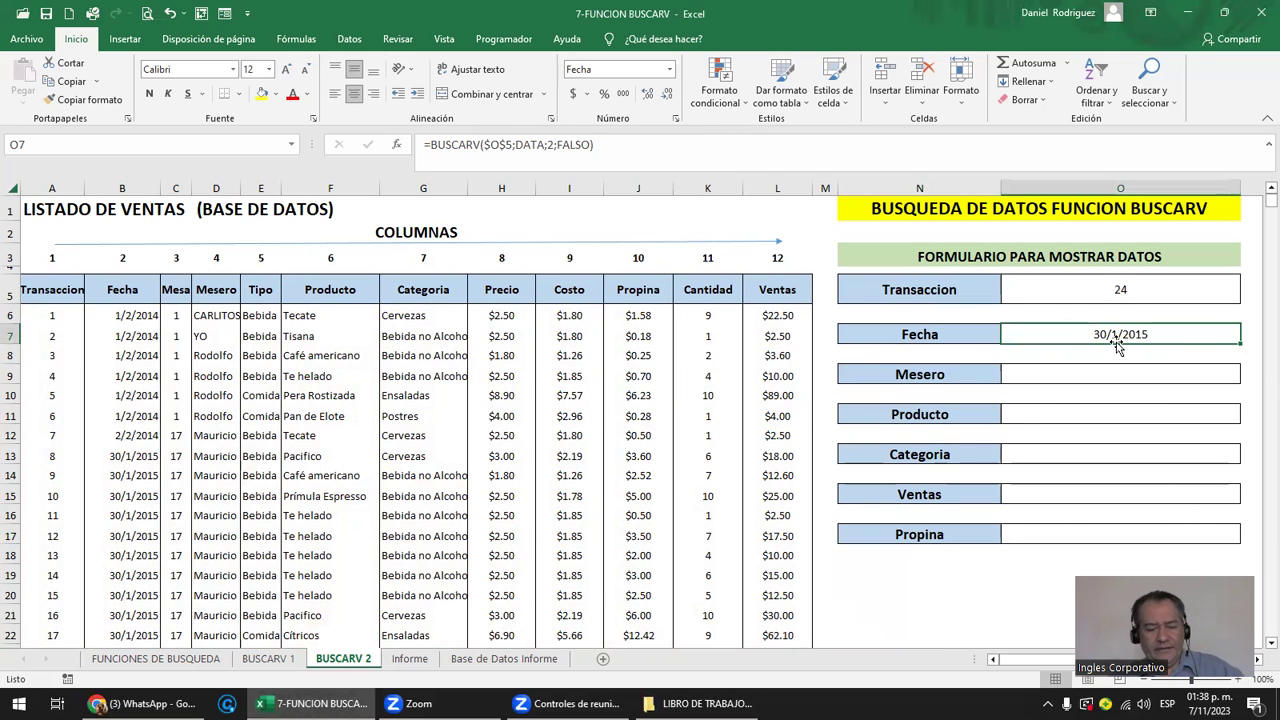
pyautogui.hotkey('ctrl', 'z')
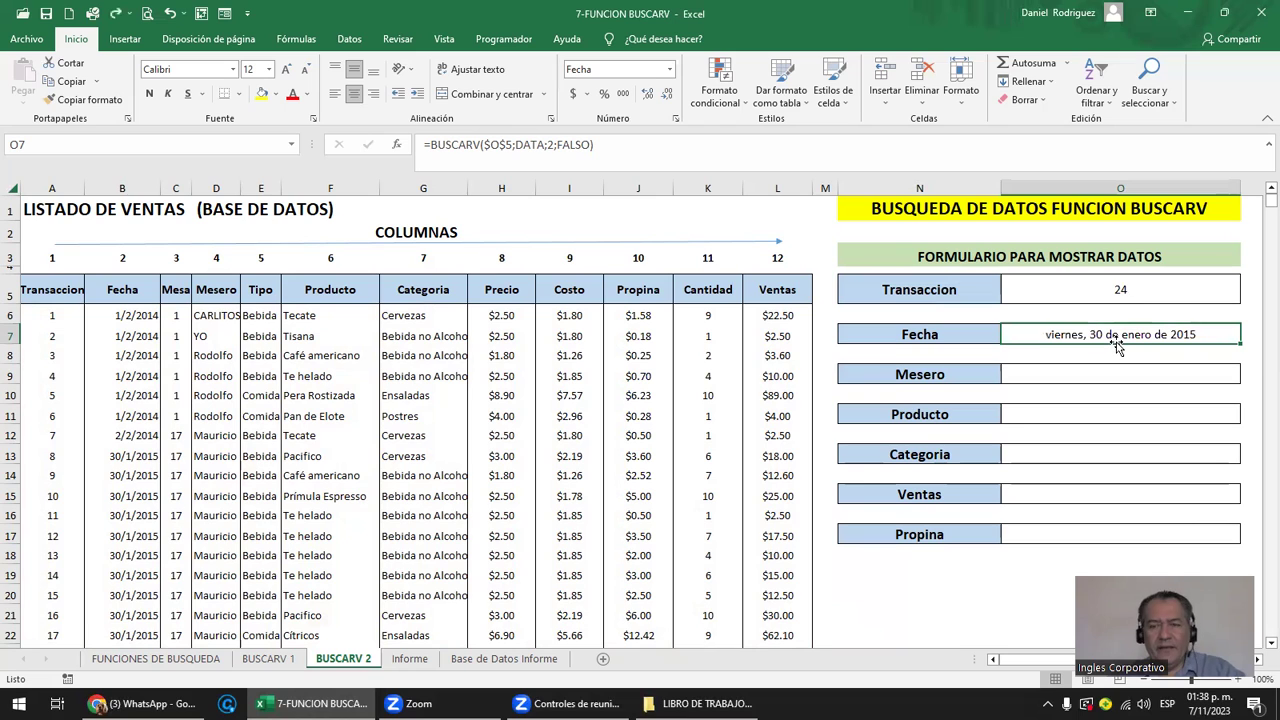
pyautogui.hotkey('ctrl', 'c')
pyautogui.press('Down')
pyautogui.press('Down')
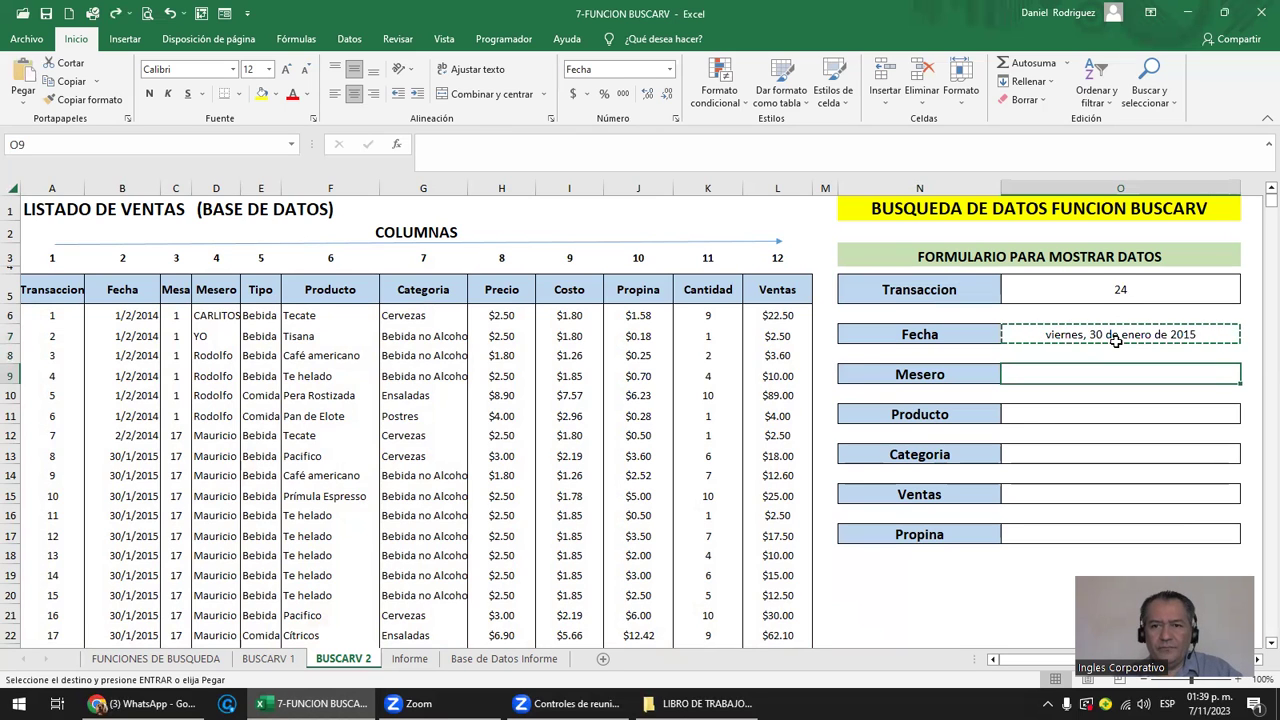
# Paste the lookup into the Mesero field with column index 4.
pyautogui.press('Return')
pyautogui.press('F2')
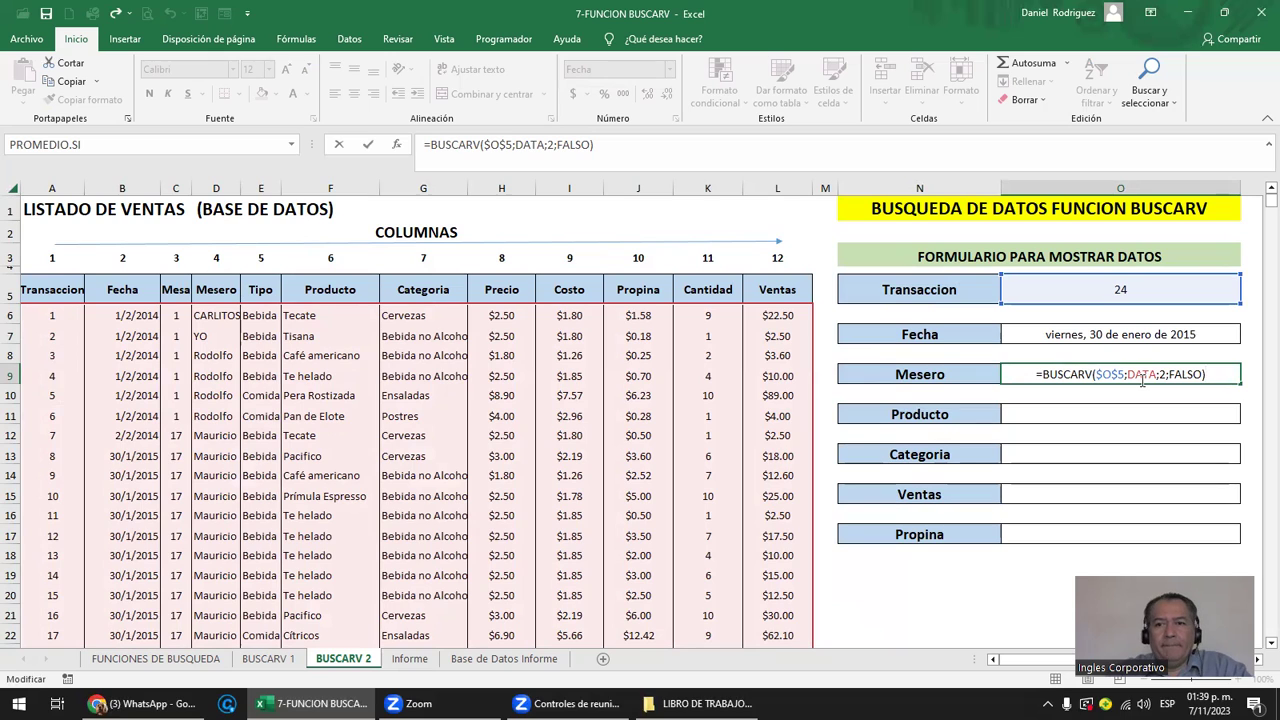
pyautogui.click(1157, 375)
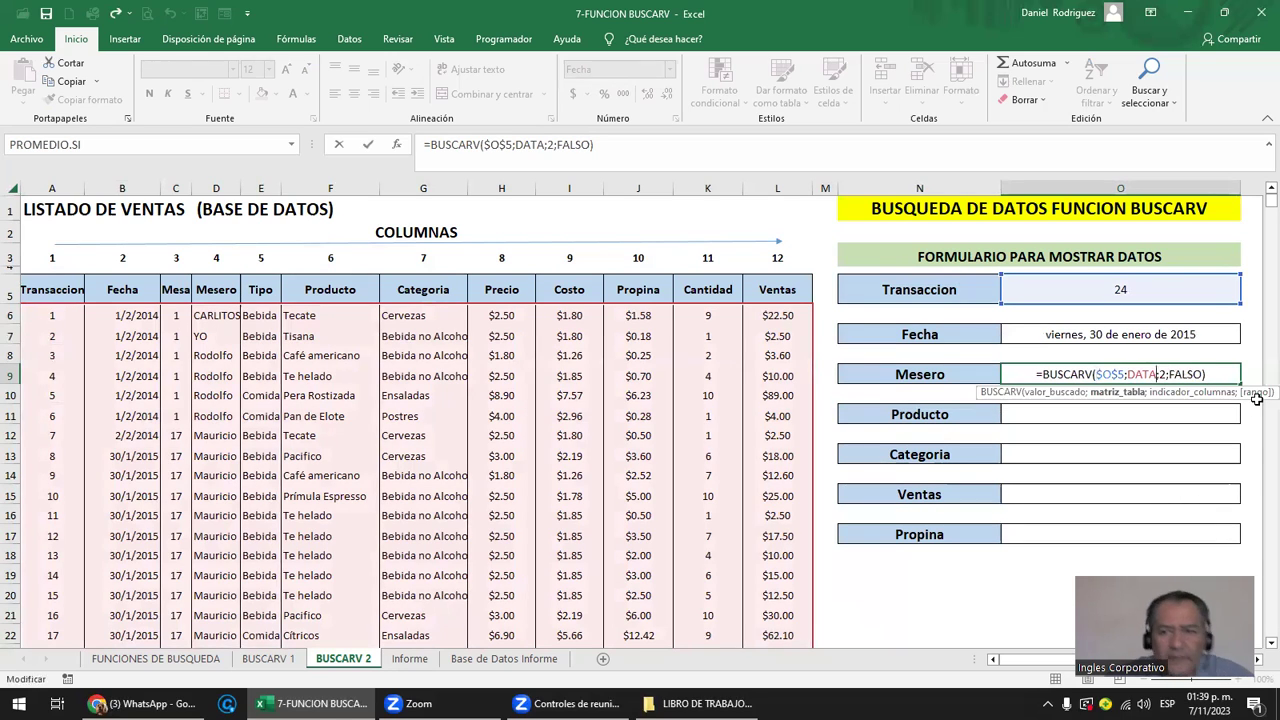
pyautogui.press('Right')
pyautogui.write('4')
pyautogui.press('Delete')
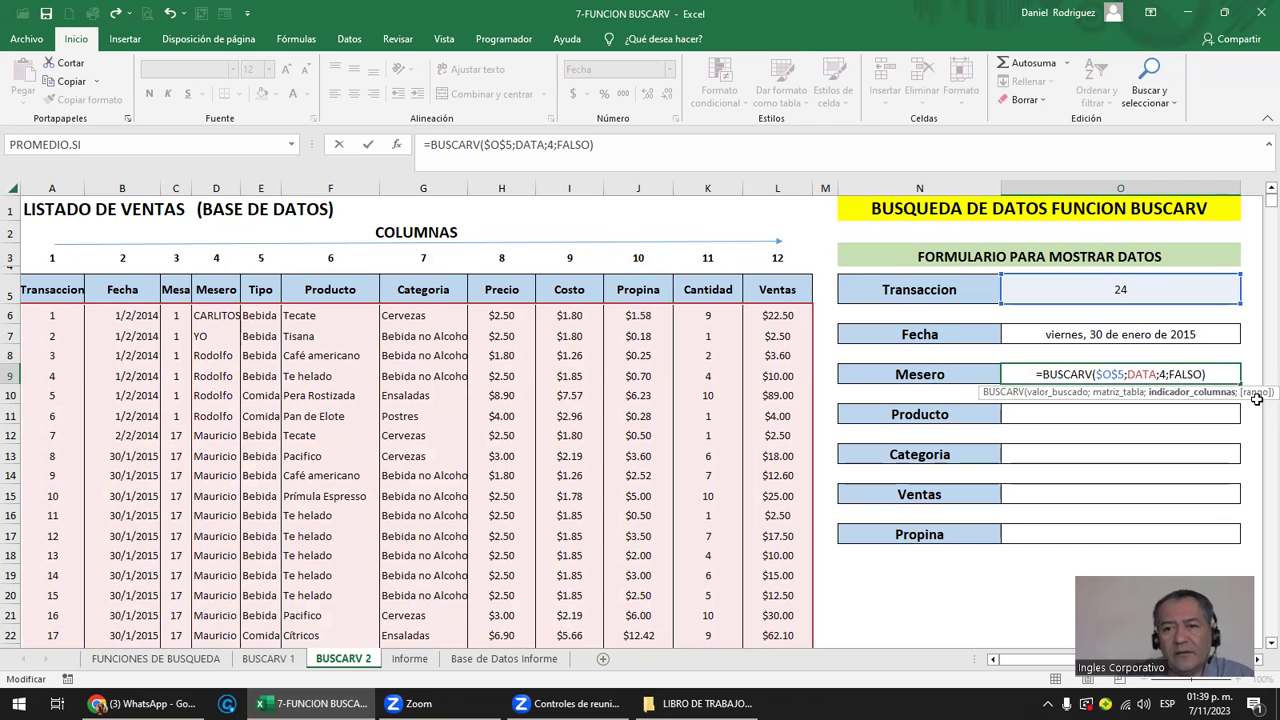
pyautogui.press('Return')
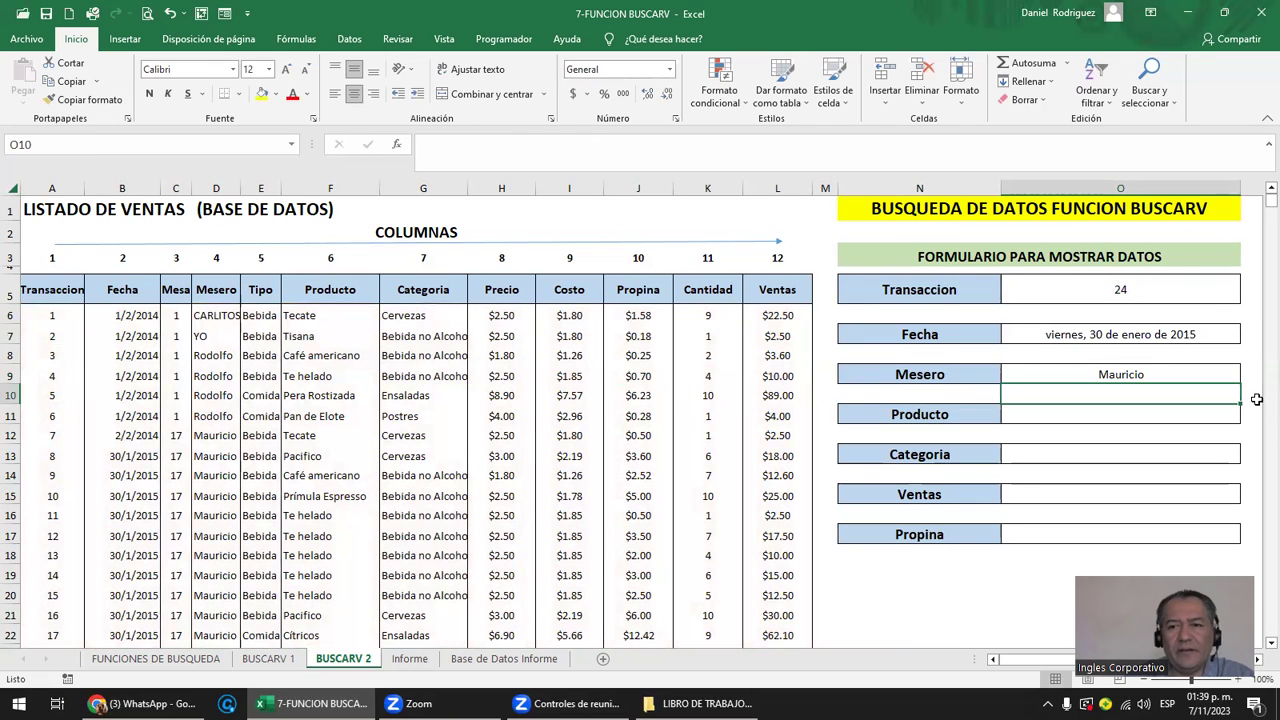
pyautogui.press('Up')
# Copy it into the Producto field with column index 6.
pyautogui.hotkey('ctrl', 'c')
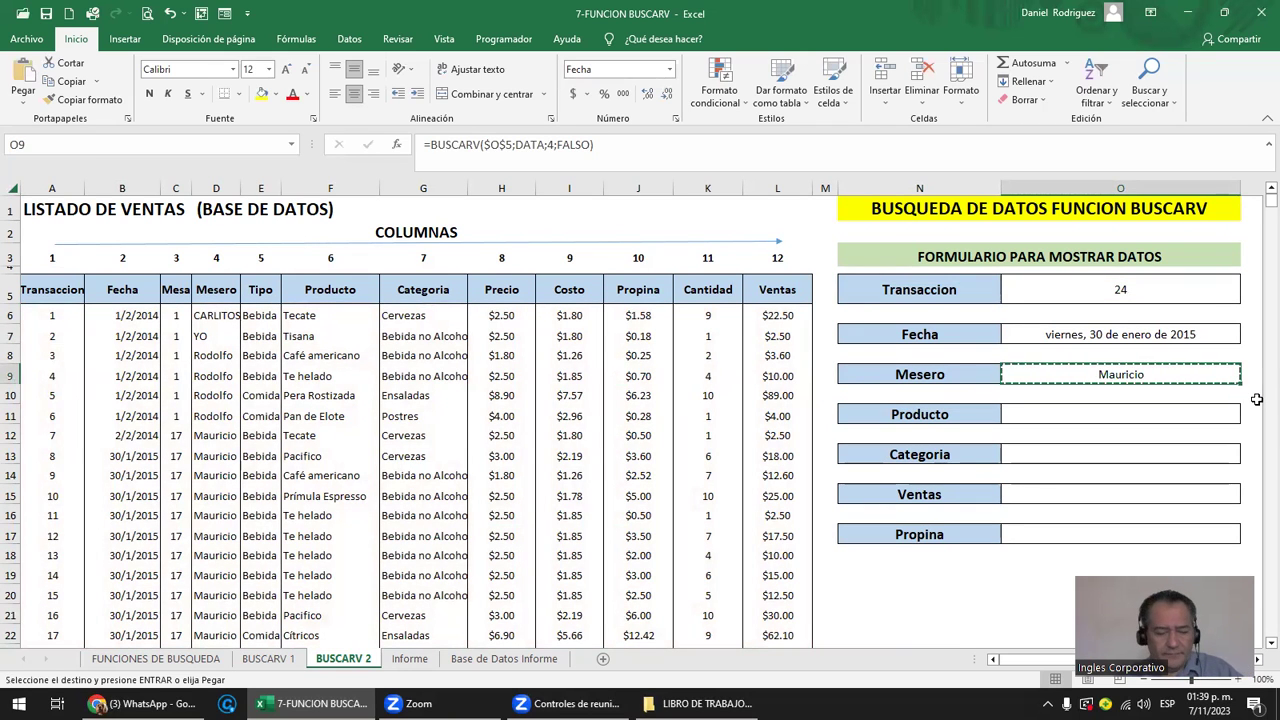
pyautogui.press('Down')
pyautogui.press('Down')
pyautogui.press('Return')
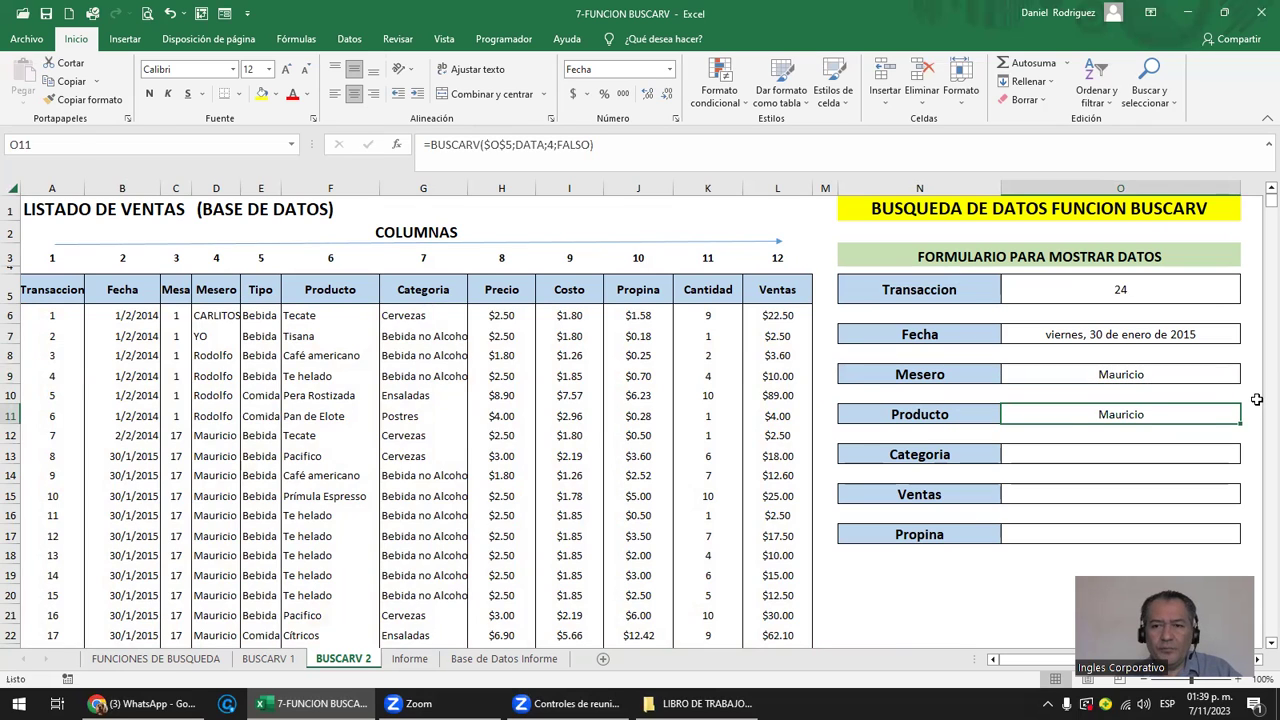
pyautogui.press('F2')
pyautogui.press('Left')
pyautogui.press('Left')
pyautogui.press('Left')
pyautogui.press('Left')
pyautogui.press('Left')
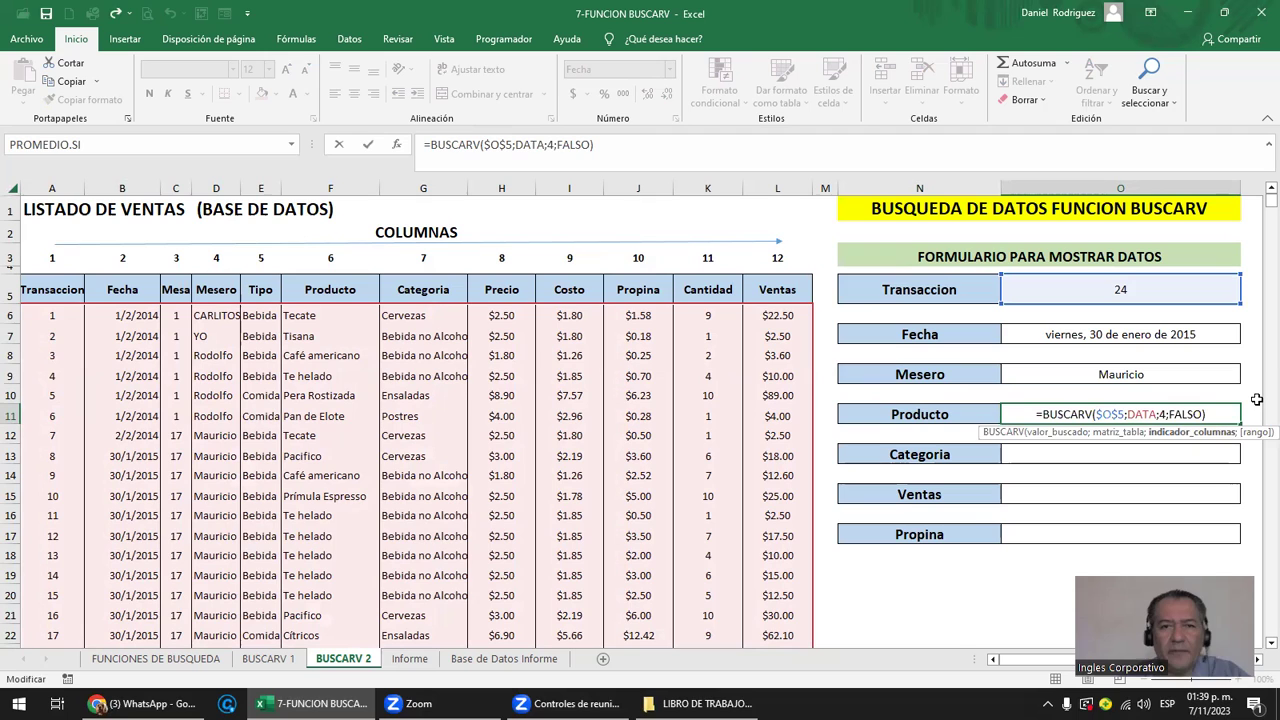
pyautogui.write('6')
pyautogui.press('Delete')
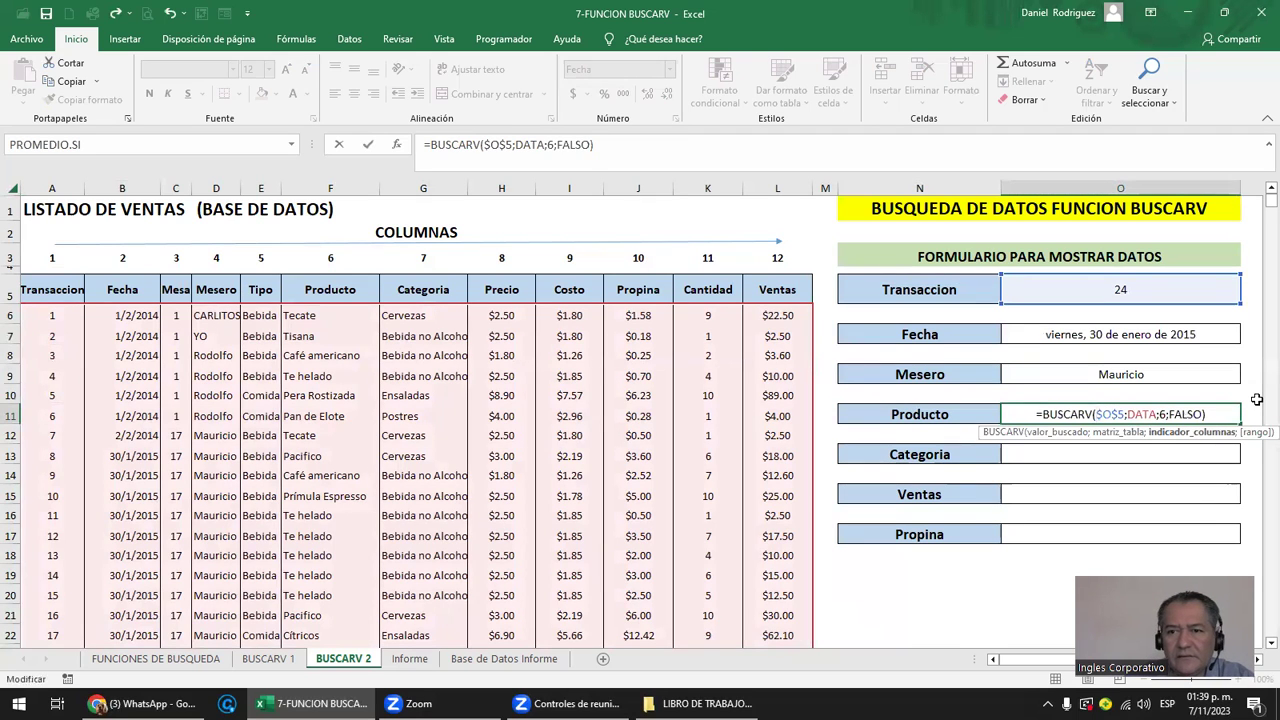
pyautogui.press('Return')
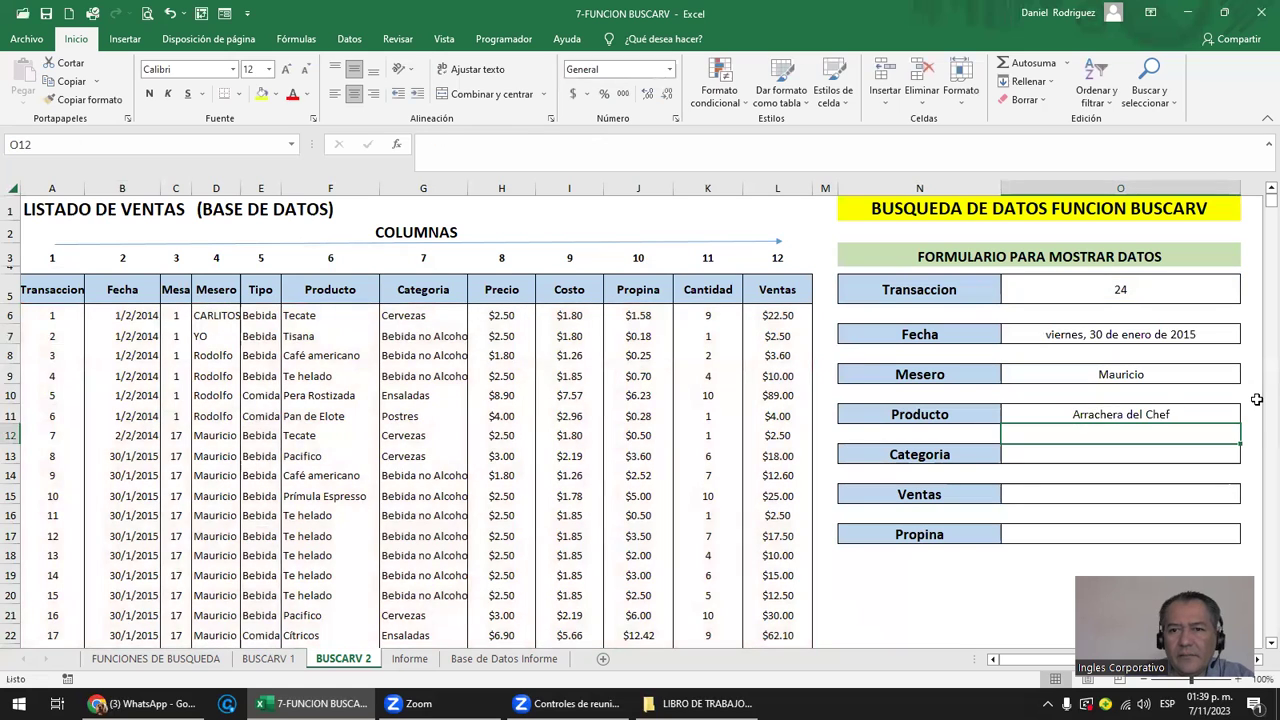
pyautogui.press('Up')
# Copy it into the Categoria field with column index 7.
pyautogui.hotkey('ctrl', 'c')
pyautogui.press('Down')
pyautogui.press('Down')
pyautogui.press('Return')
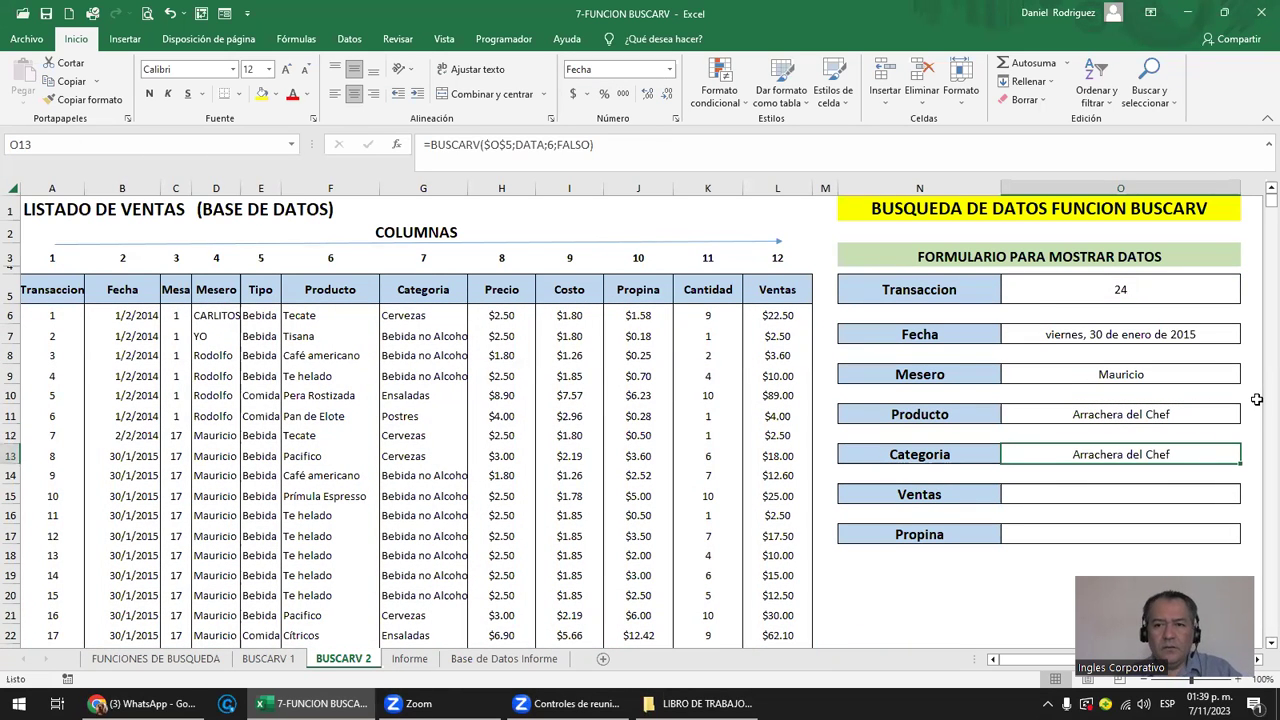
pyautogui.press('F2')
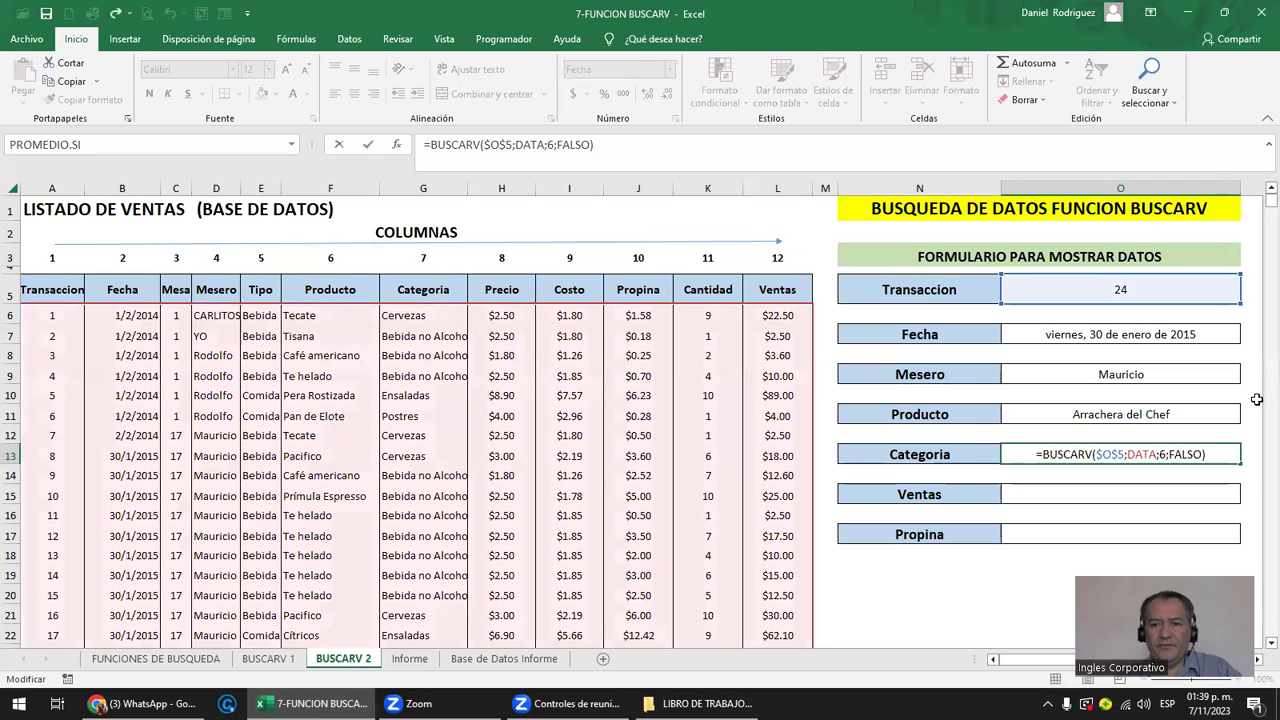
pyautogui.press('Left')
pyautogui.press('Left')
pyautogui.press('Left')
pyautogui.press('Left')
pyautogui.press('Left')
pyautogui.press('Left')
pyautogui.press('Left')
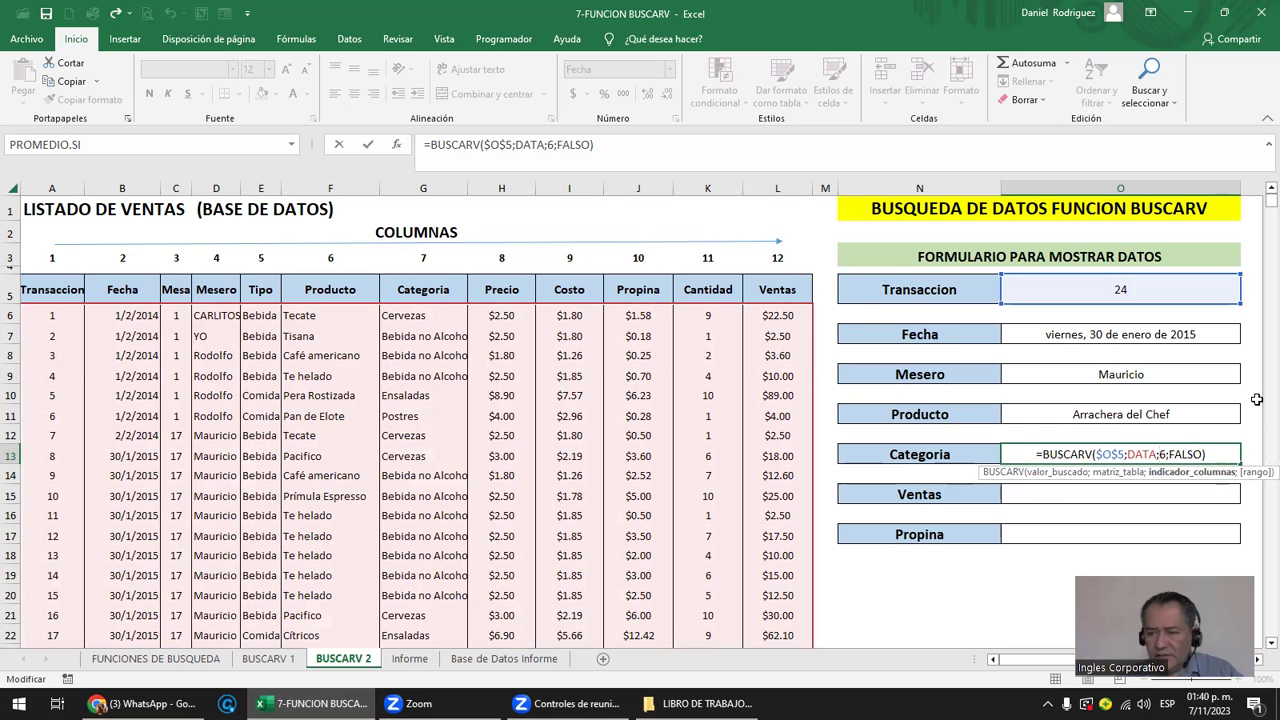
pyautogui.press('Delete')
pyautogui.write('7')
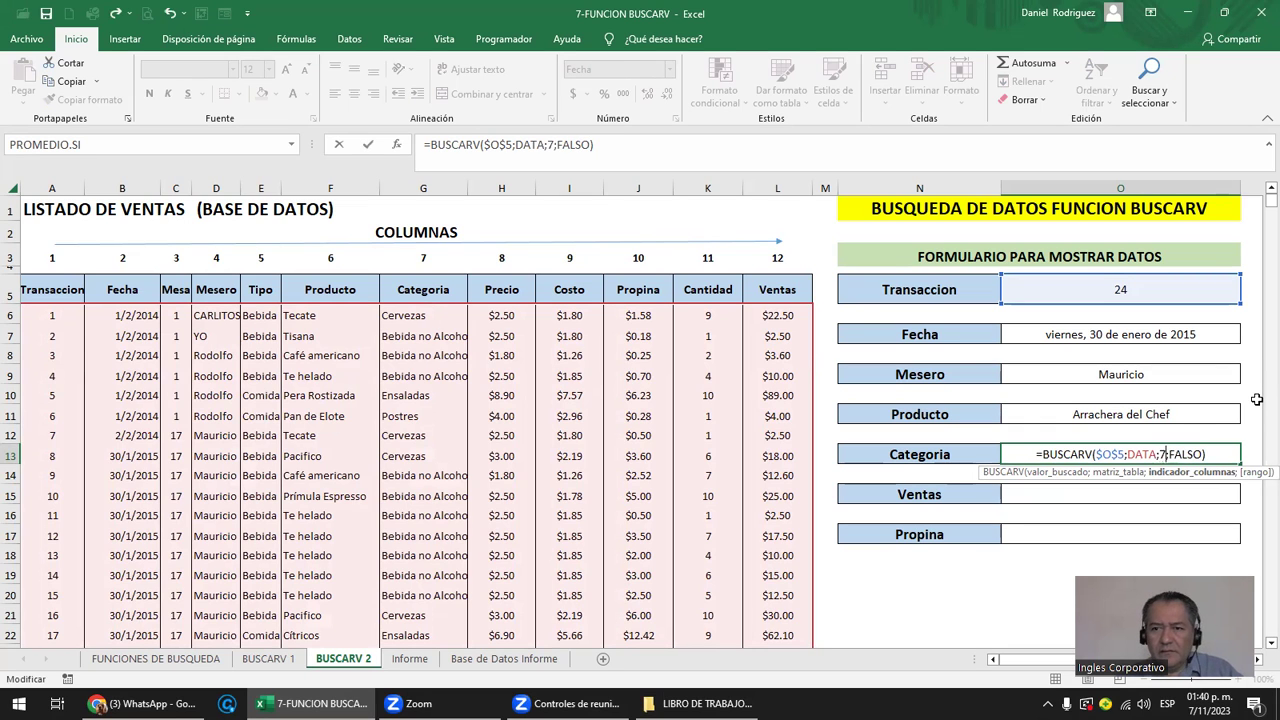
pyautogui.press('Return')
# Copy it into the Ventas field with column index 12.
pyautogui.hotkey('ctrl', 'c')
pyautogui.press('Down')
pyautogui.press('Down')
pyautogui.hotkey('ctrl', 'v')
pyautogui.press('F2')
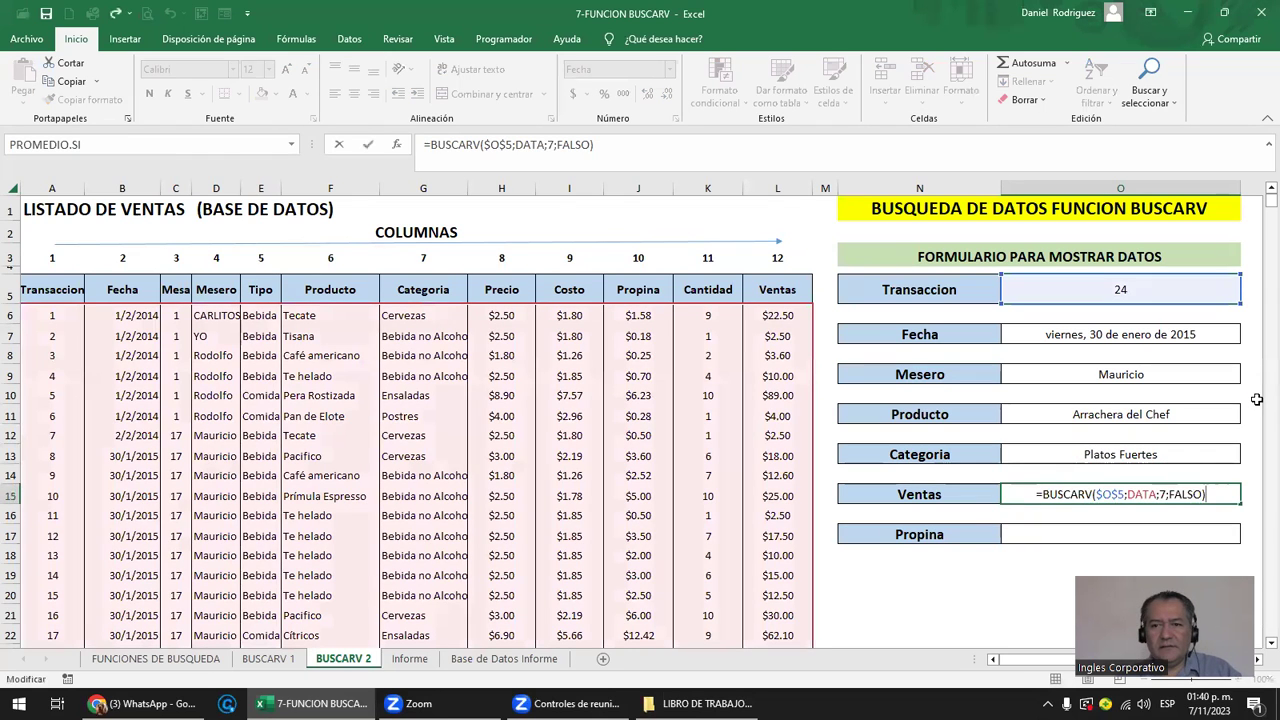
pyautogui.press('Left')
pyautogui.press('Left')
pyautogui.press('Left')
pyautogui.press('Left')
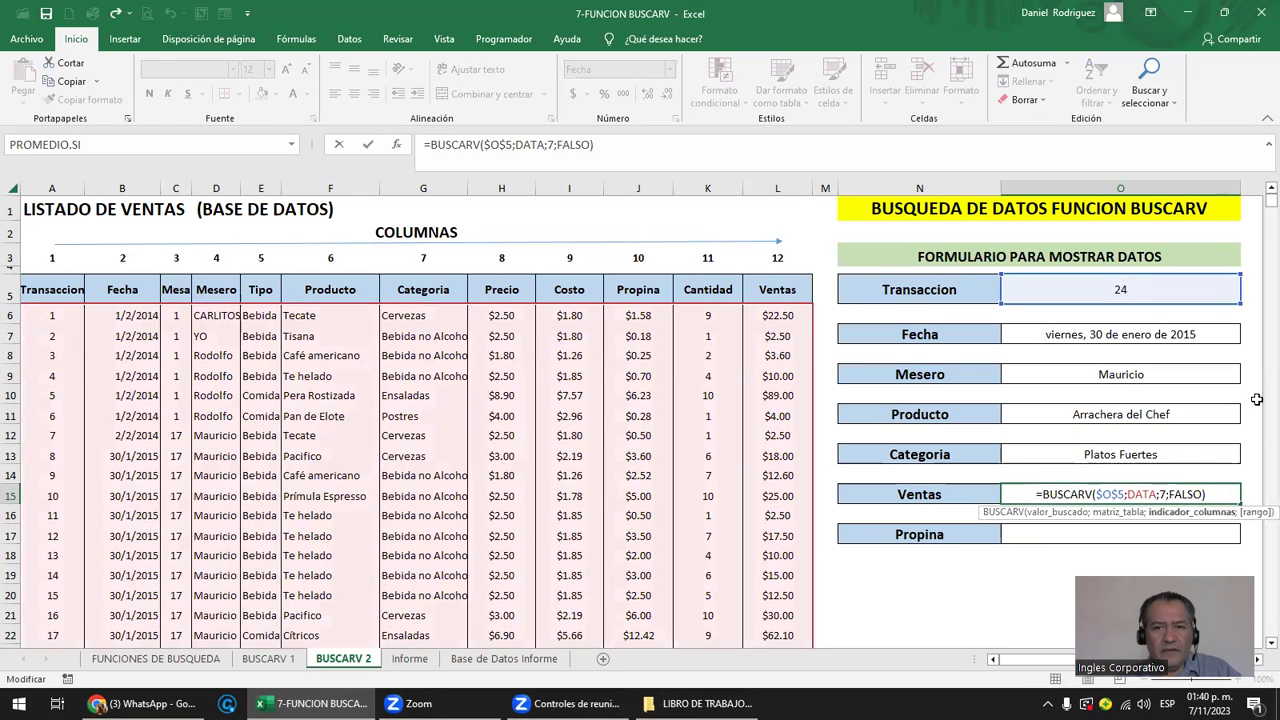
pyautogui.press('BackSpace')
pyautogui.write('12')
pyautogui.press('Return')
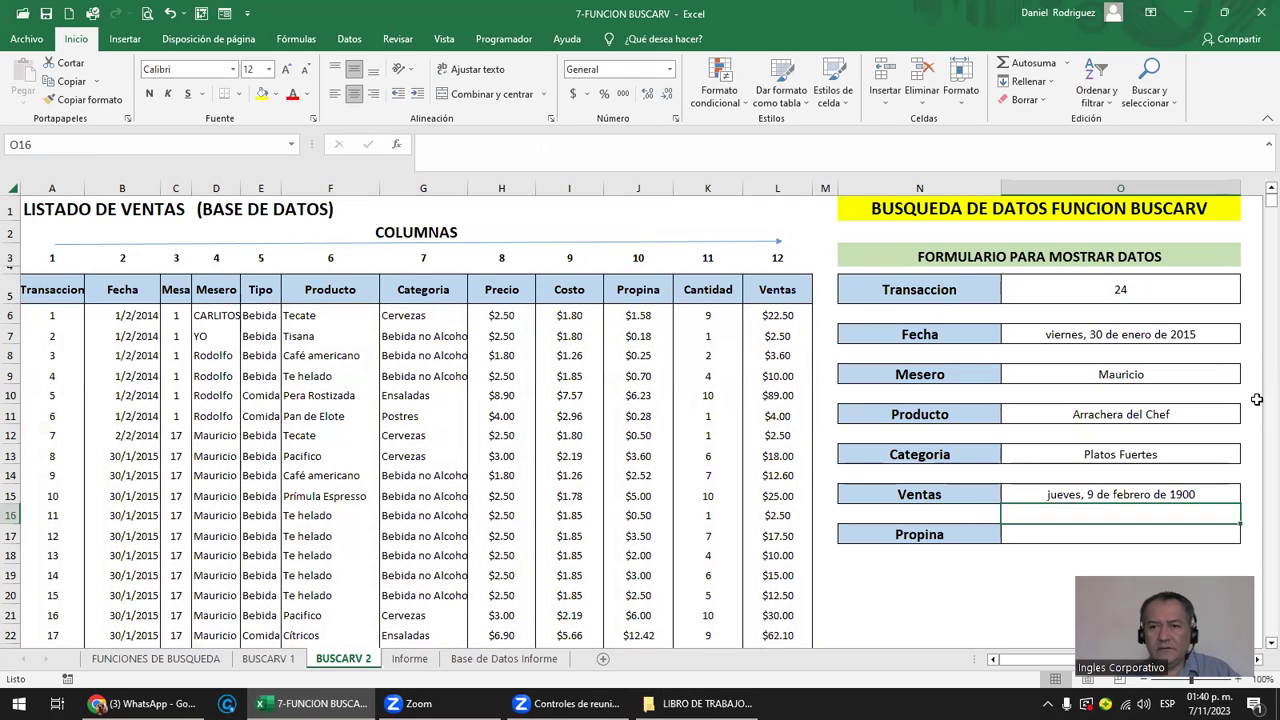
pyautogui.press('Up')
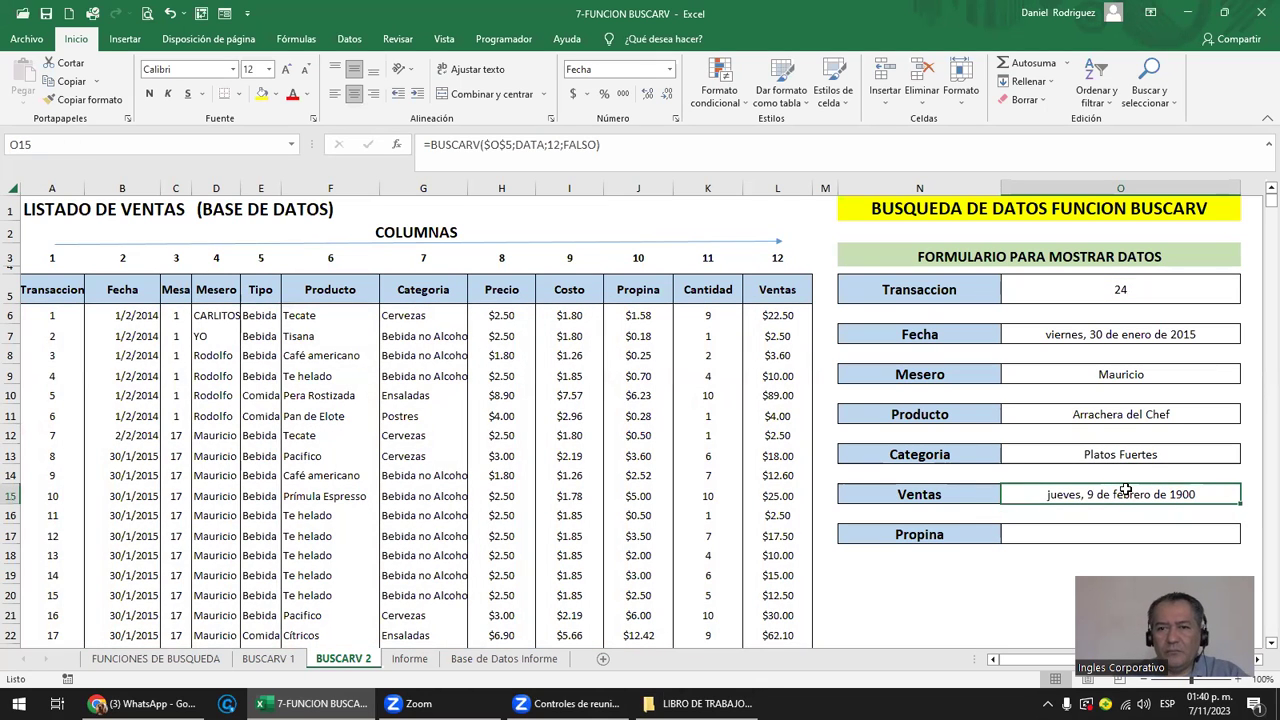
# Format the Ventas result in O15 as Moneda currency, showing $40.50.
pyautogui.click(670, 69)
pyautogui.click(622, 168)
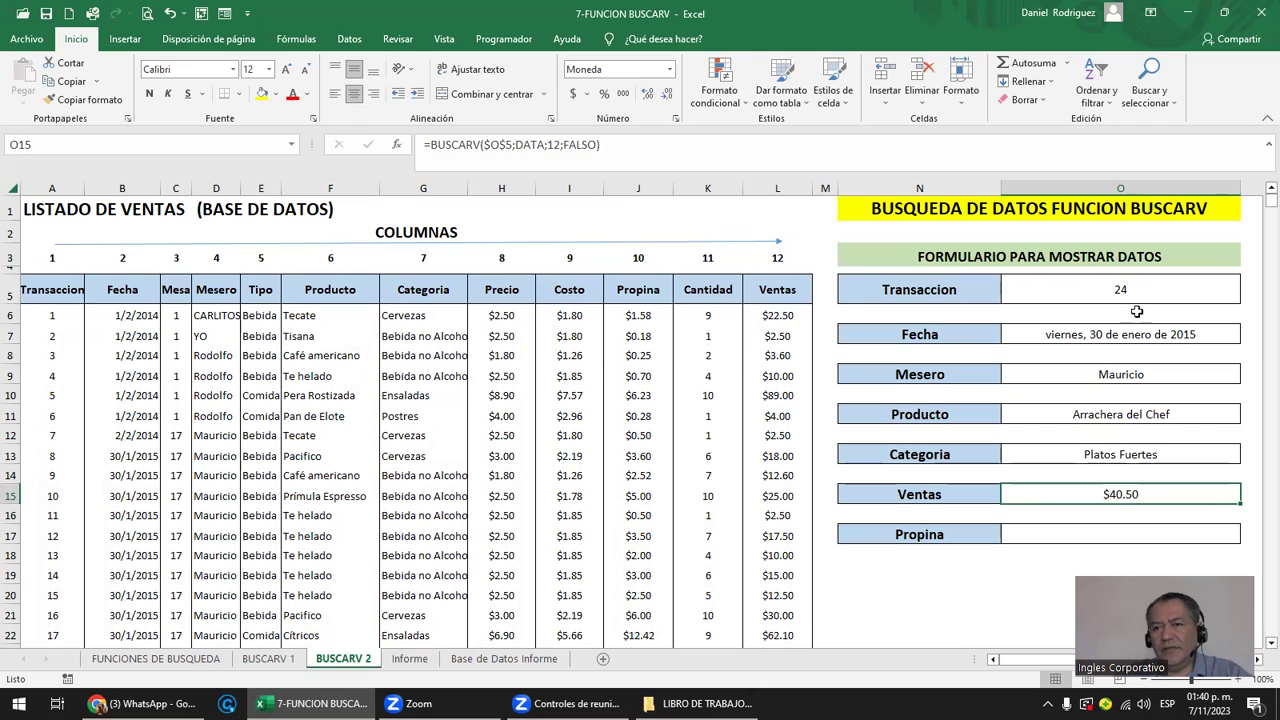
pyautogui.moveTo(1137, 312); pyautogui.dragTo(1128, 494)
pyautogui.click(1128, 494)
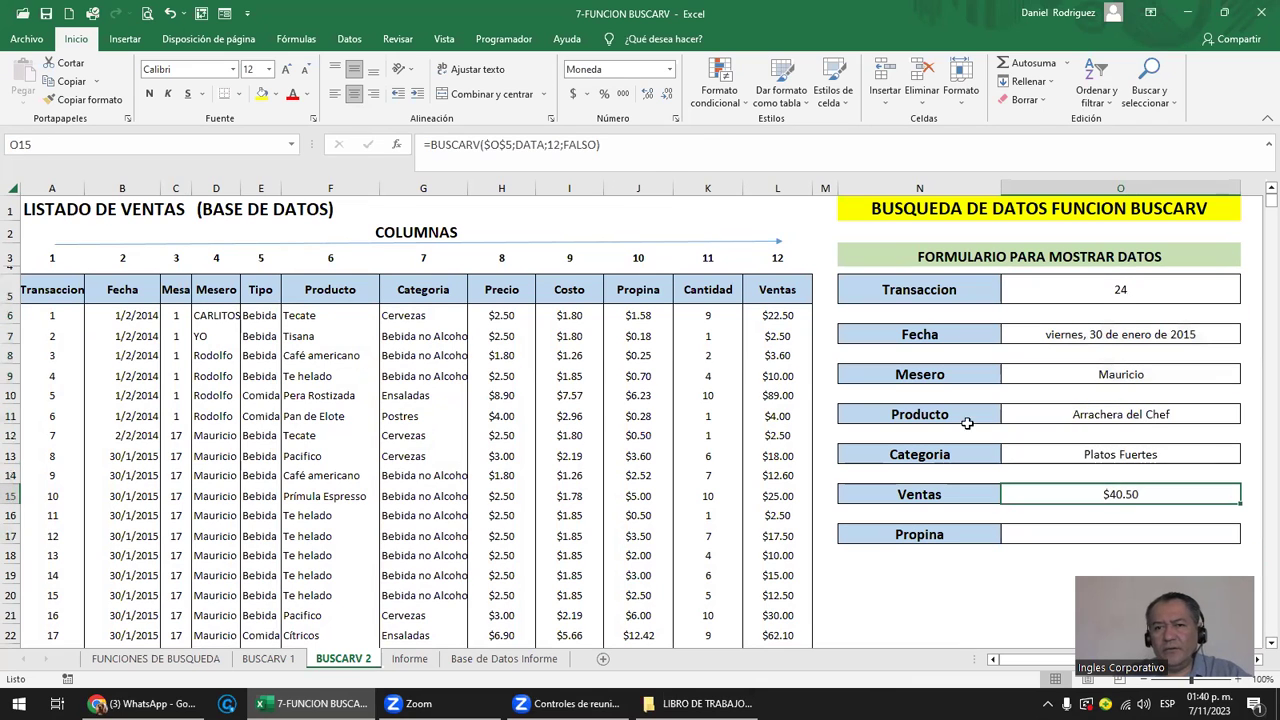
pyautogui.doubleClick(1117, 490)
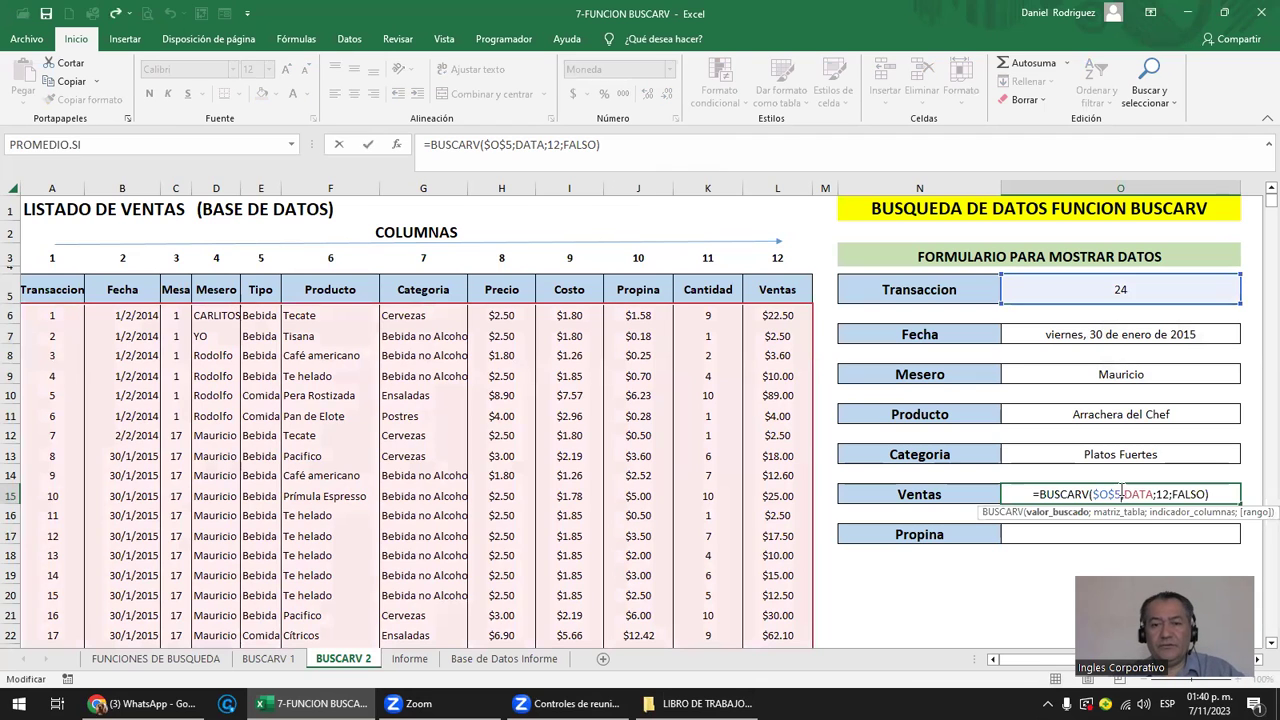
pyautogui.press('Return')
# Copy the Ventas lookup into Propina and change its column index to 10, giving $8.10.
pyautogui.click(1137, 535)
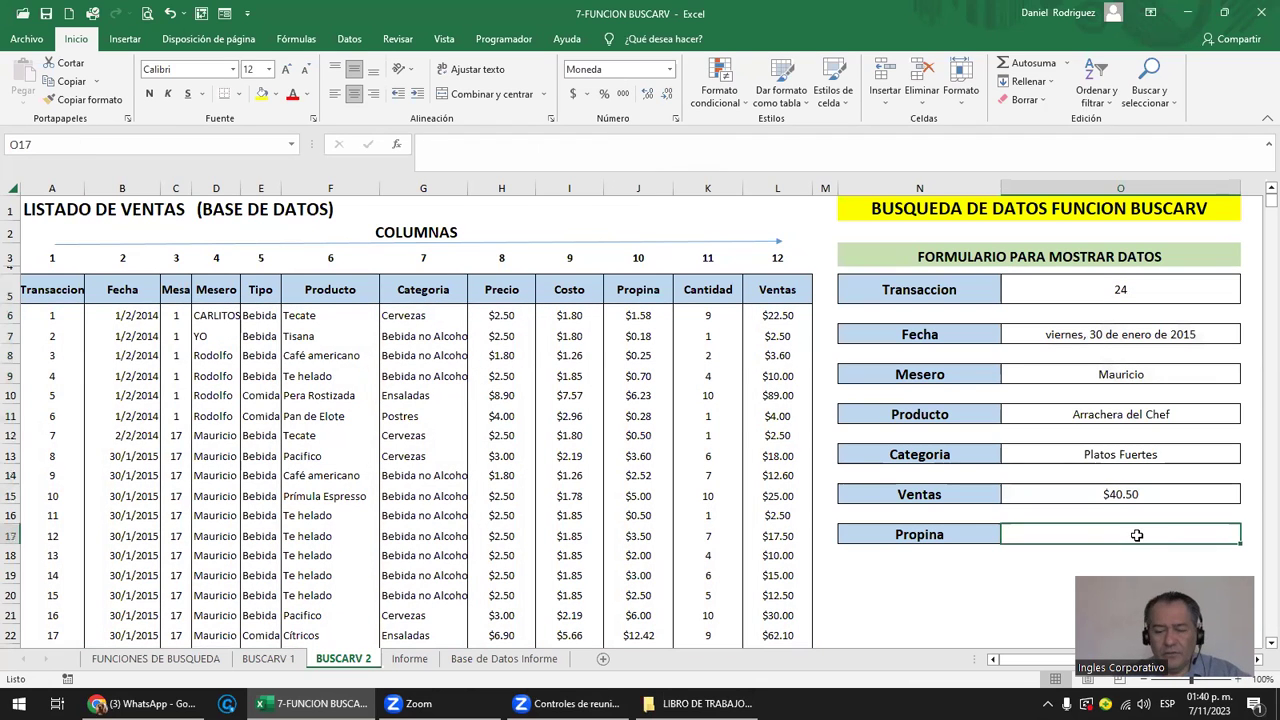
pyautogui.press('Up')
pyautogui.press('Up')
pyautogui.hotkey('ctrl', 'c')
pyautogui.click(1137, 535)
pyautogui.hotkey('ctrl', 'v')
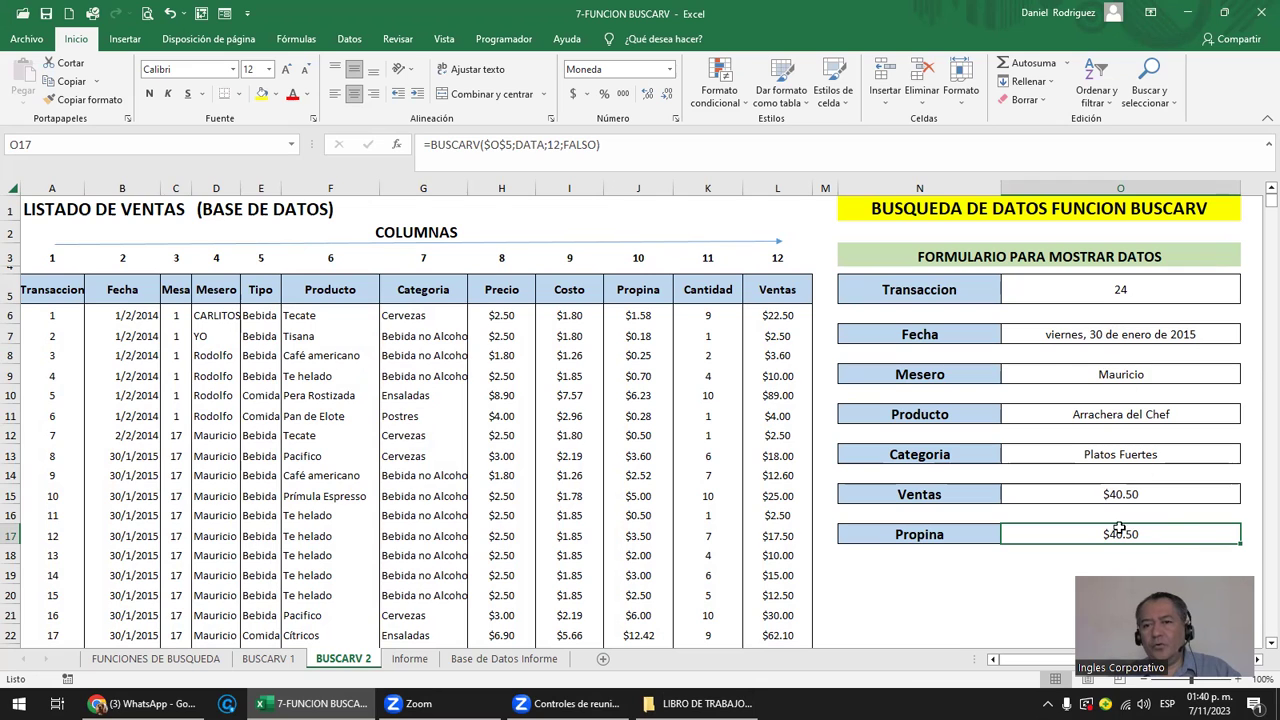
pyautogui.doubleClick(1153, 537)
pyautogui.click(1160, 534)
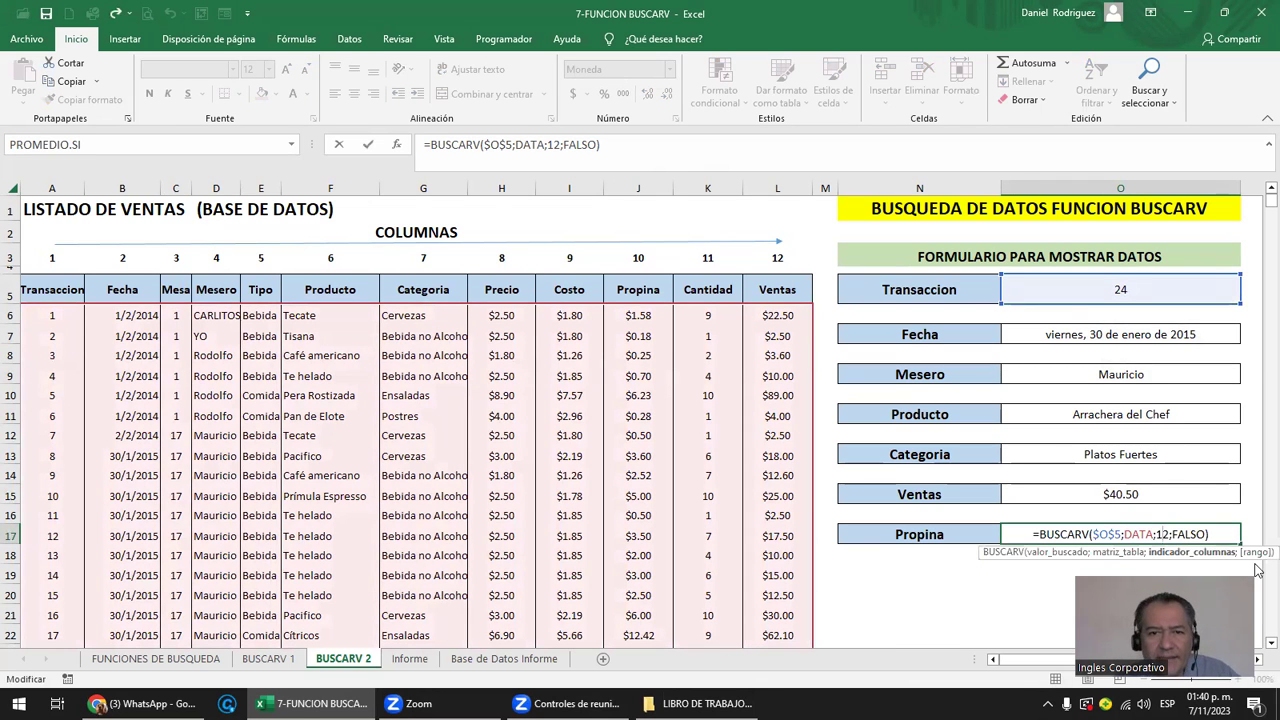
pyautogui.write('10')
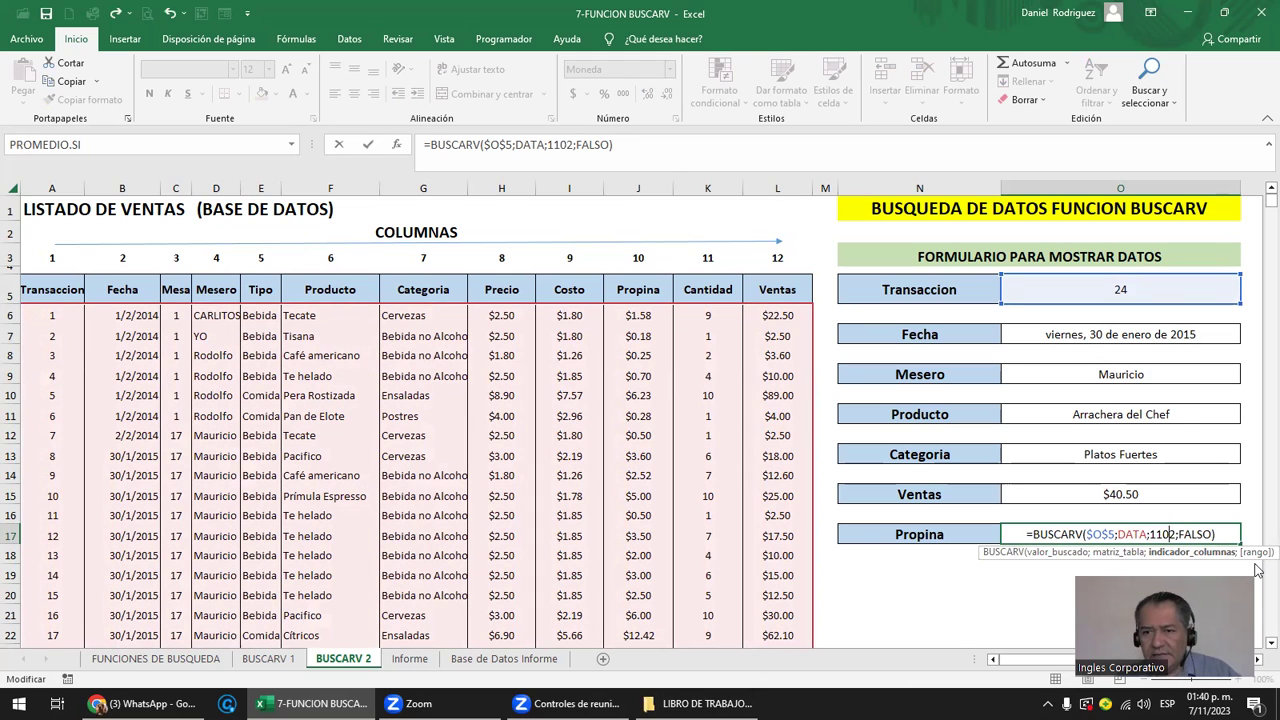
pyautogui.press('Delete')
pyautogui.press('Right')
pyautogui.press('Delete')
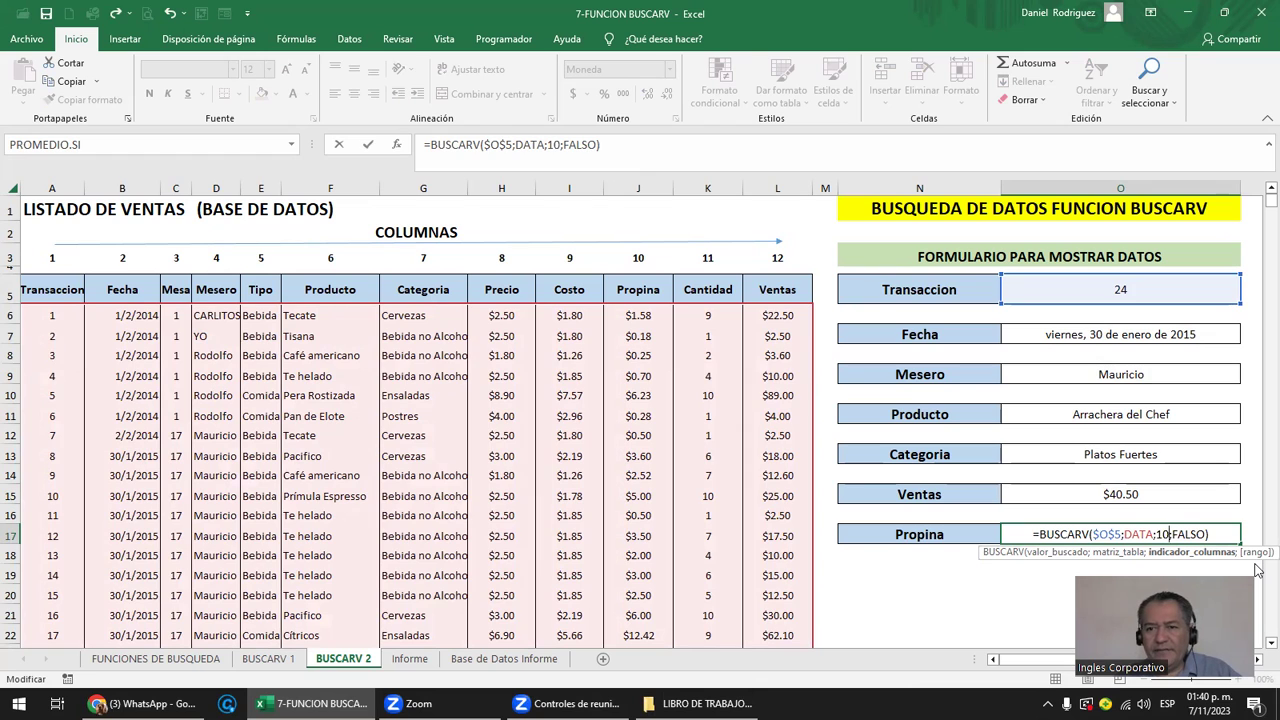
pyautogui.hotkey('ctrl', 'Return')
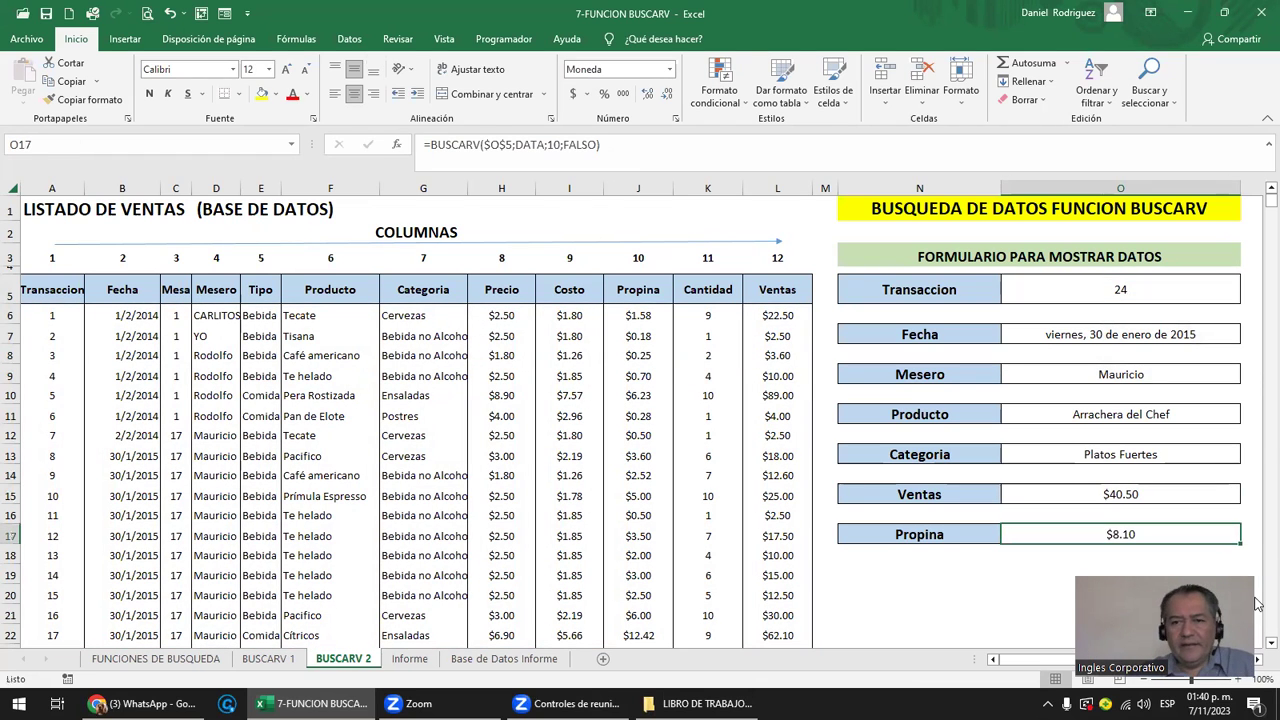
# Look up transaction 18, then transaction 7, in the form's Transaccion field.
pyautogui.click(1134, 289)
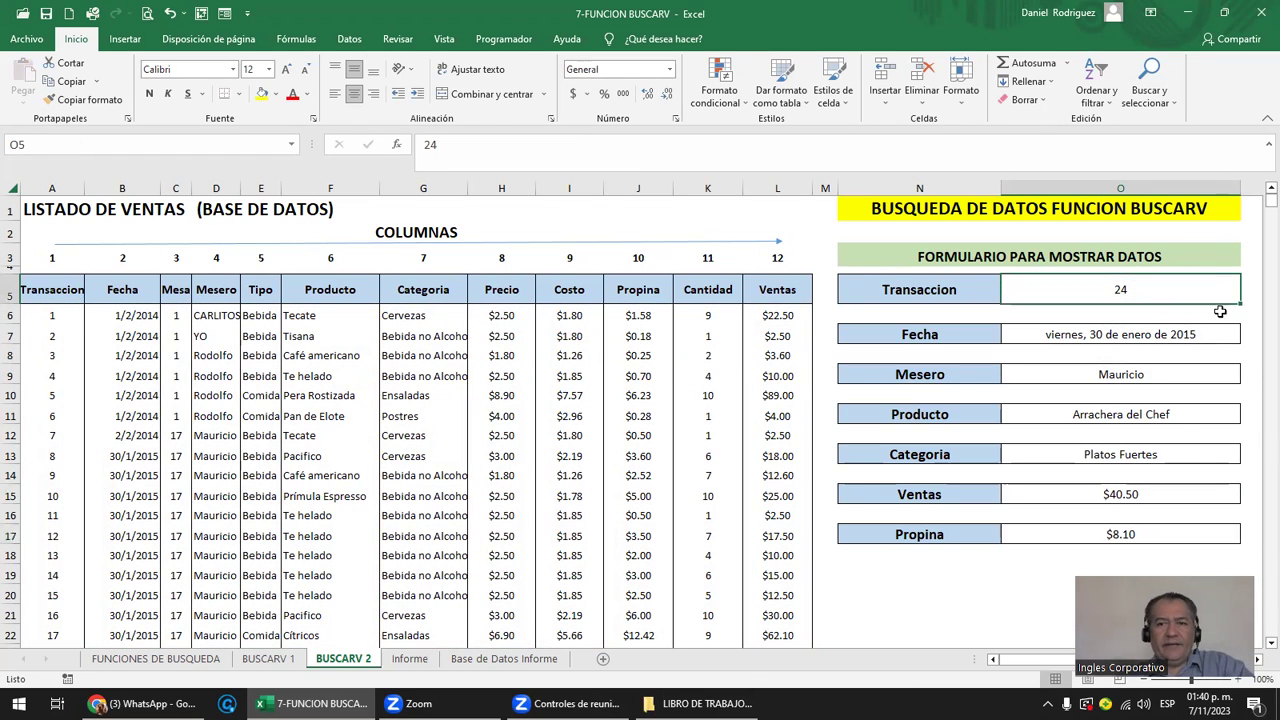
pyautogui.write('18')
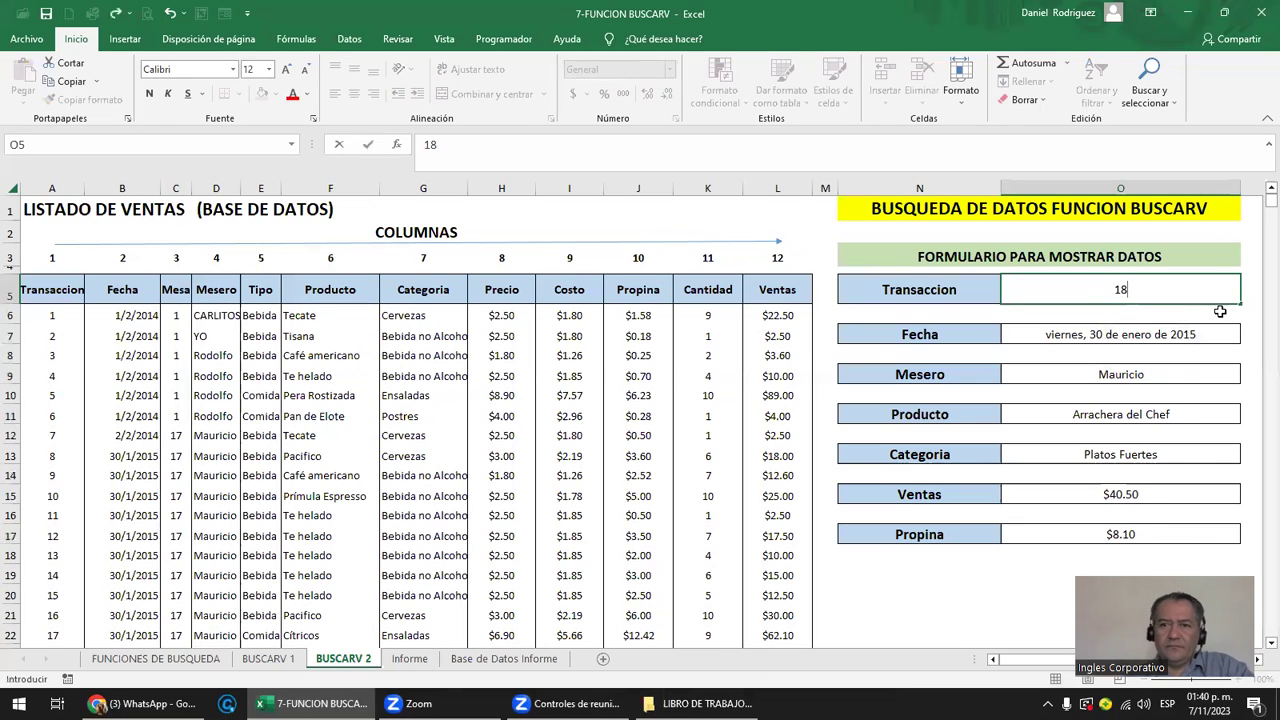
pyautogui.press('Return')
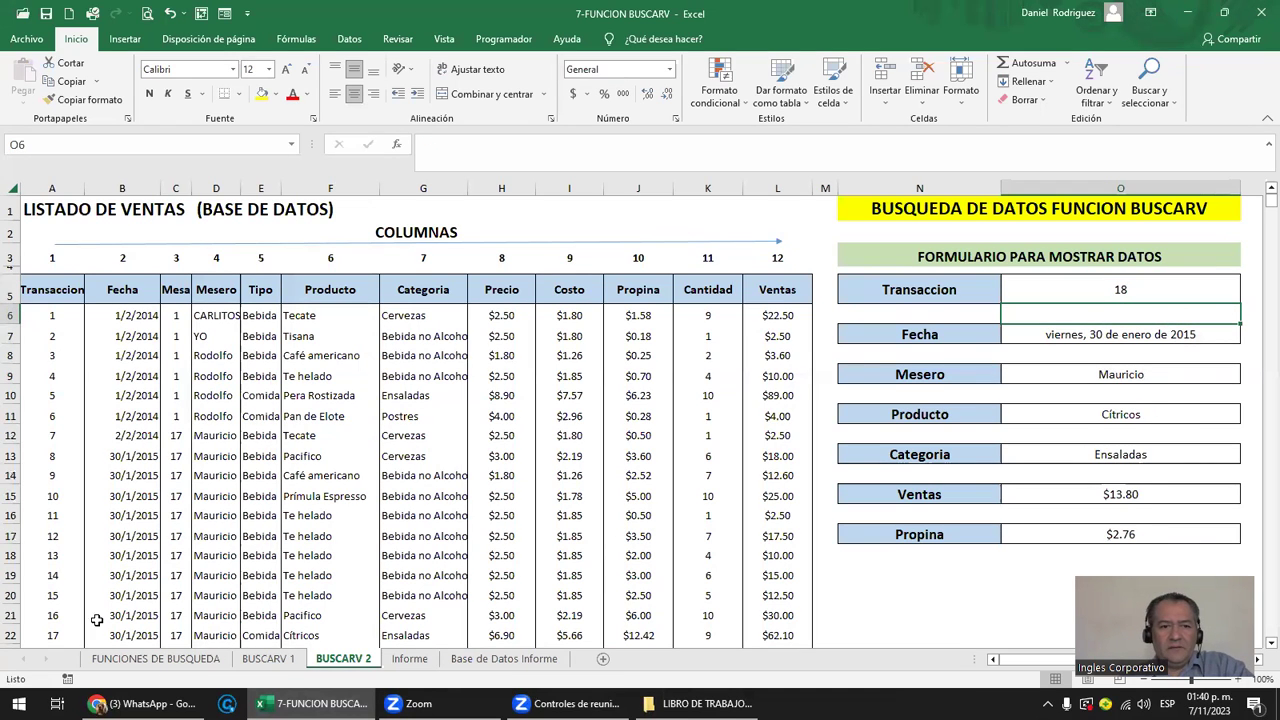
pyautogui.click(1120, 289)
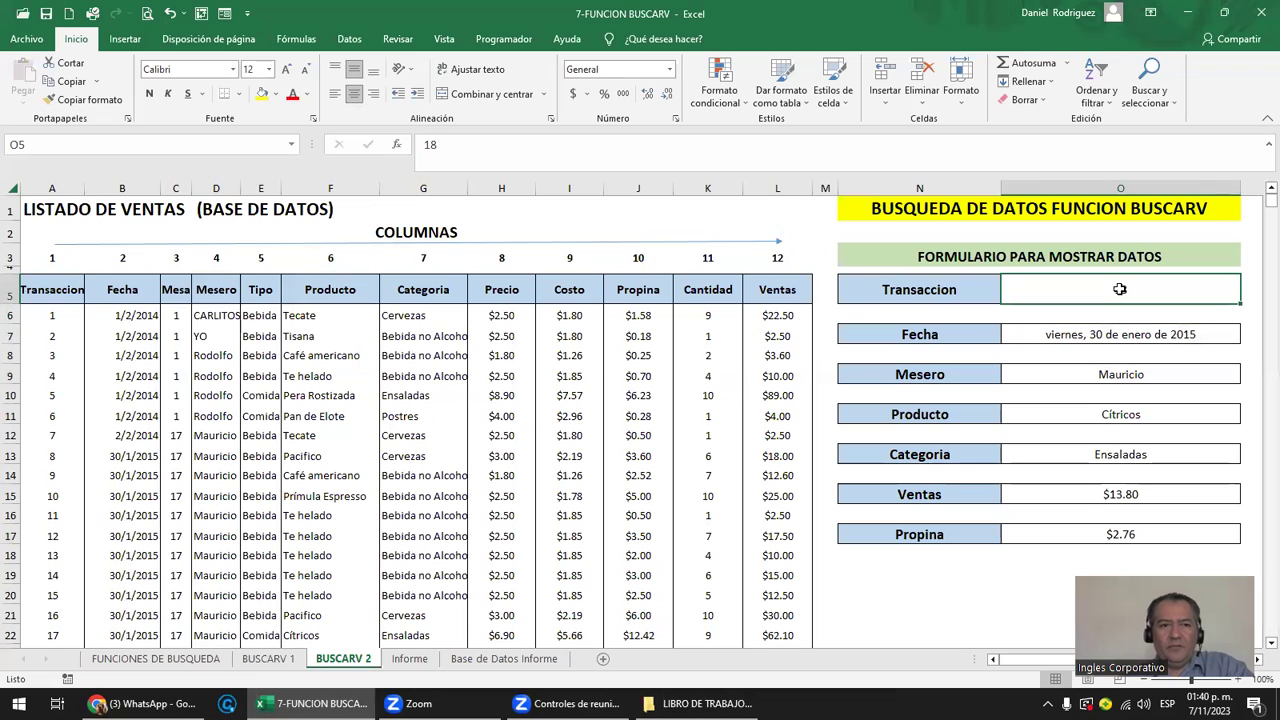
pyautogui.write('7')
pyautogui.press('Return')
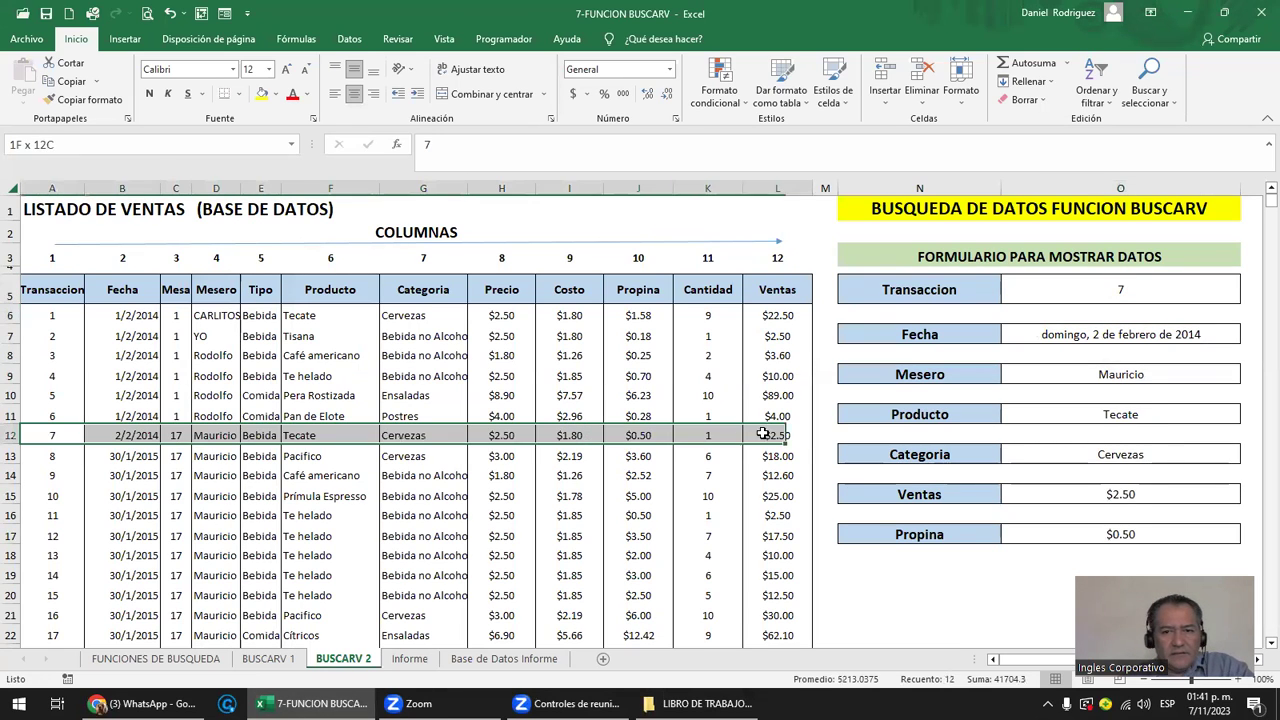
# Change transaction 7's Propina in the table (J12) to $1.00.
pyautogui.moveTo(575, 433); pyautogui.dragTo(790, 436)
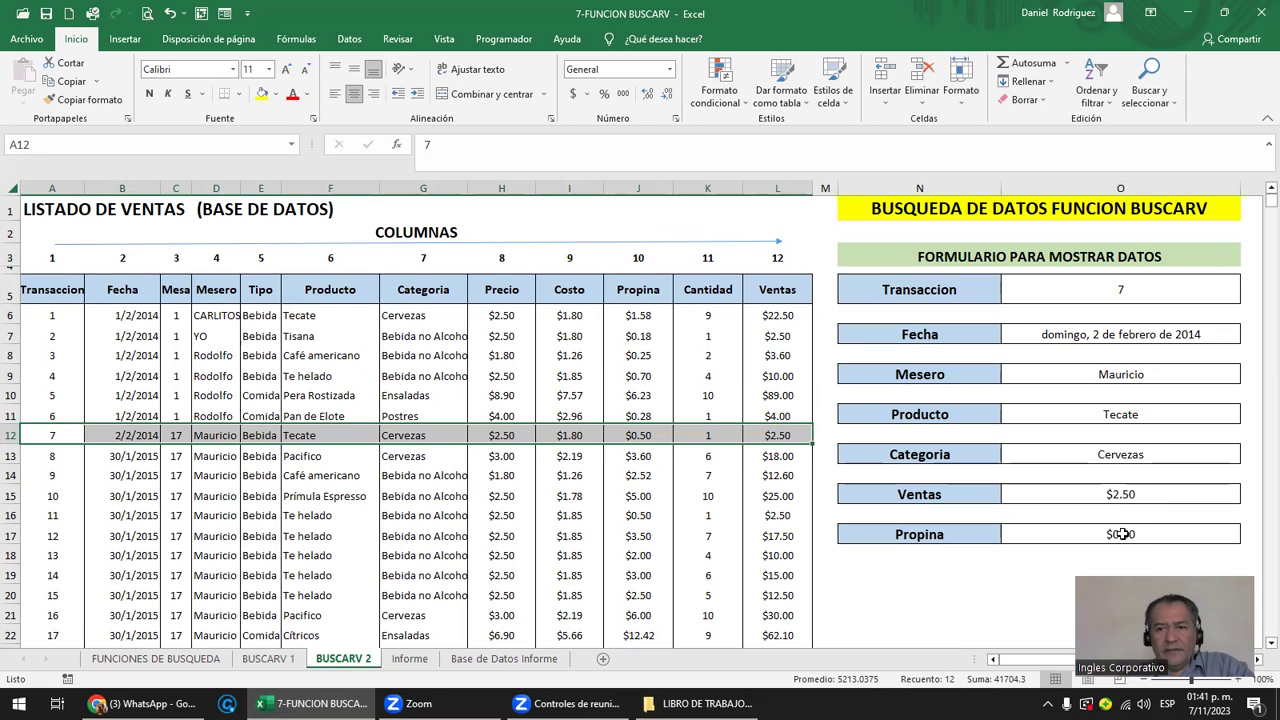
pyautogui.click(628, 435)
pyautogui.write('1')
pyautogui.press('Return')
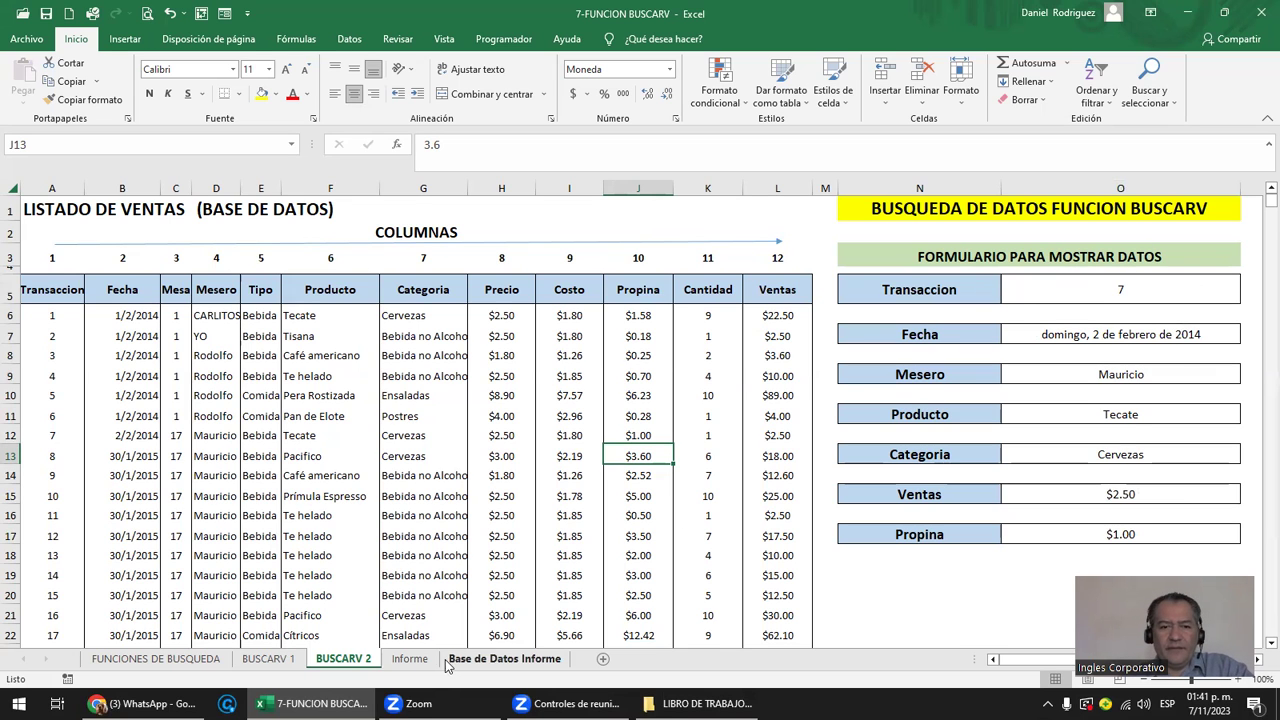
# Move through the Informe sheets and land on the BUSCARV 2 sheet.
pyautogui.click(410, 659)
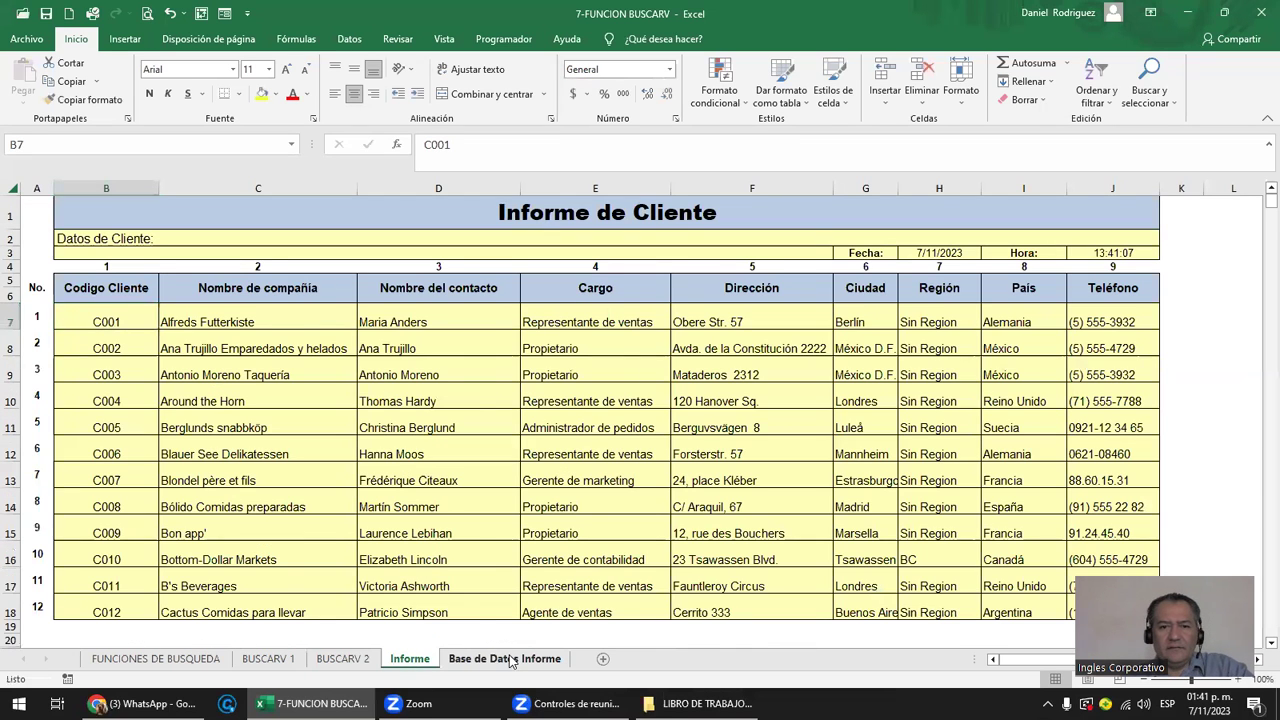
pyautogui.click(510, 660)
pyautogui.click(415, 664)
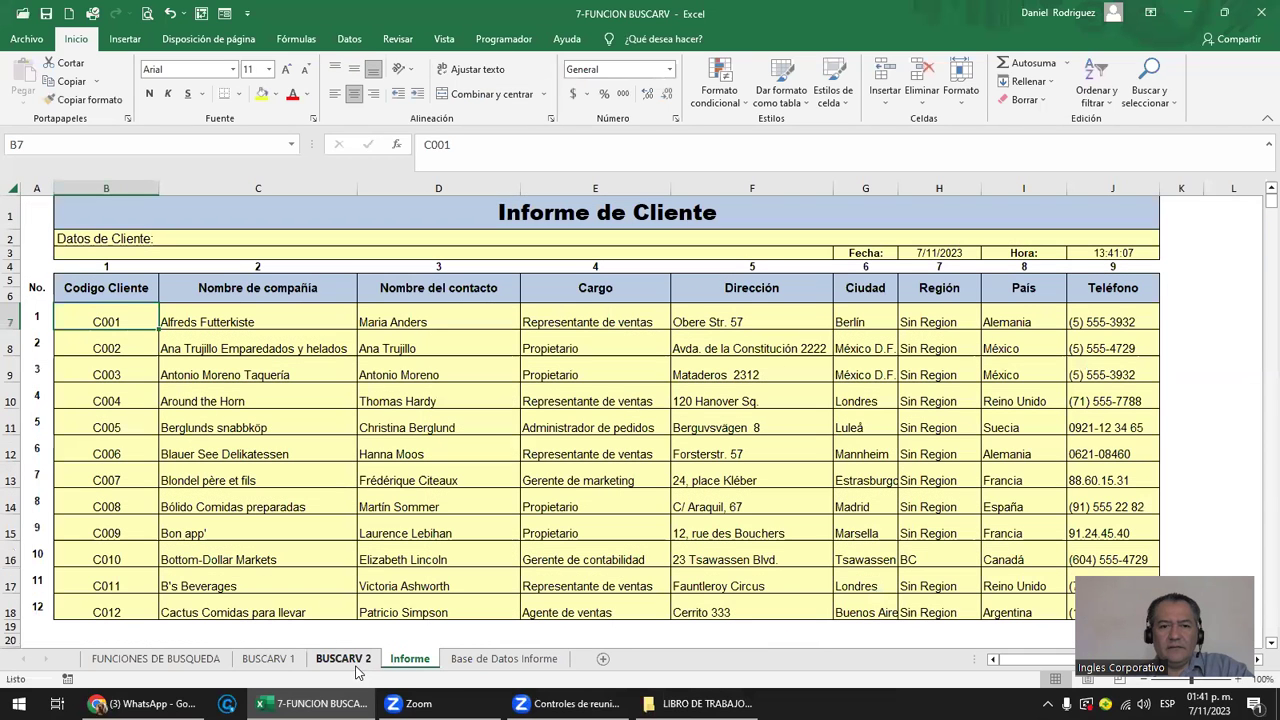
pyautogui.click(352, 660)
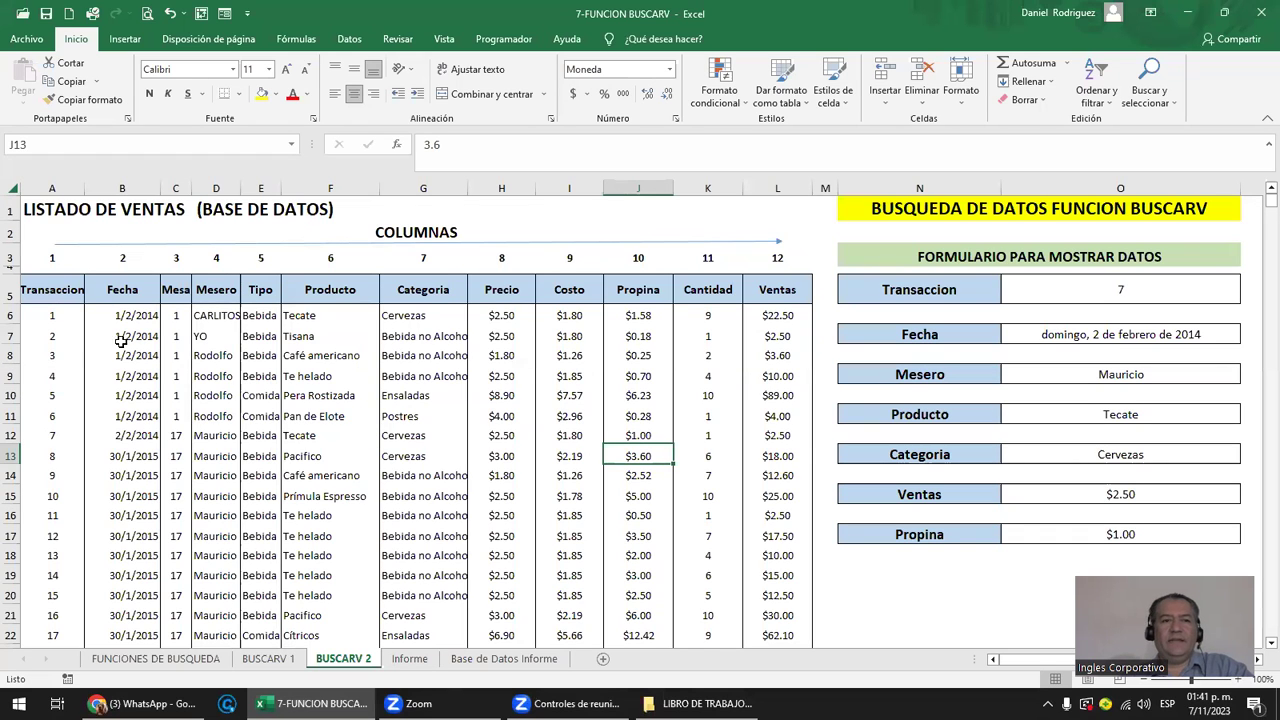
# Select the Propina column J and open the Fecha lookup formula in O7.
pyautogui.moveTo(38, 314); pyautogui.dragTo(715, 632)
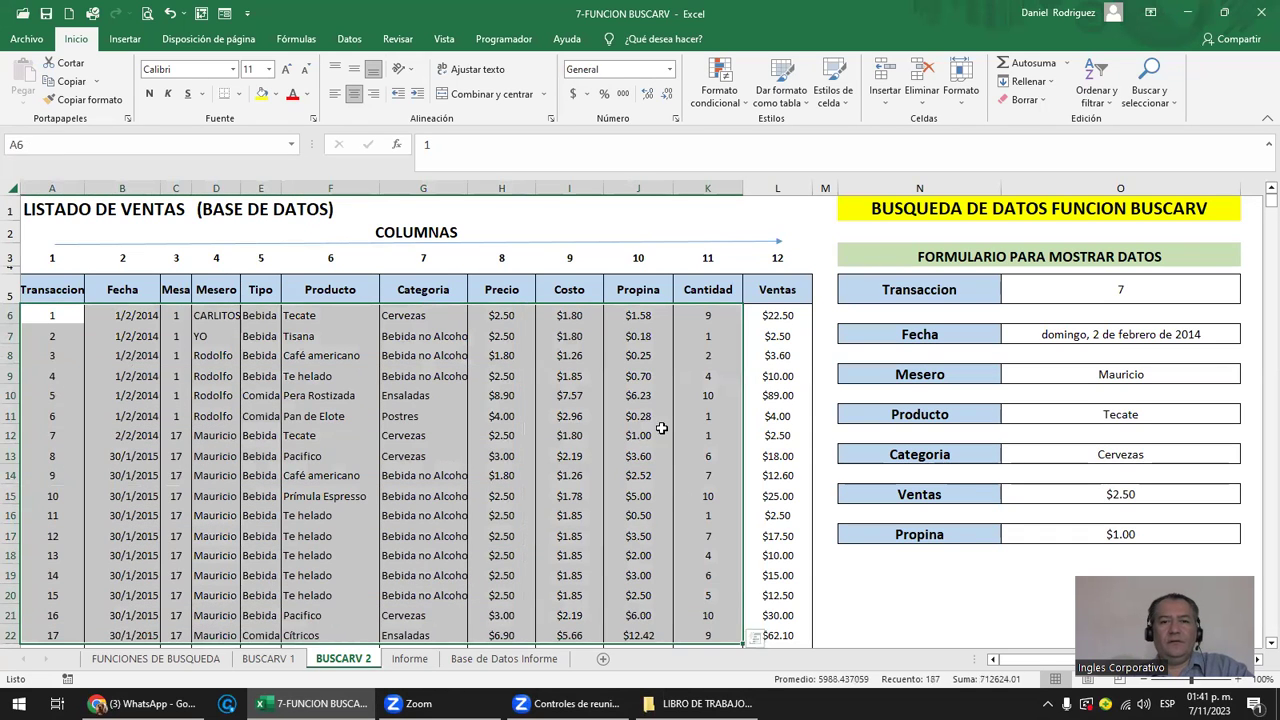
pyautogui.click(629, 316)
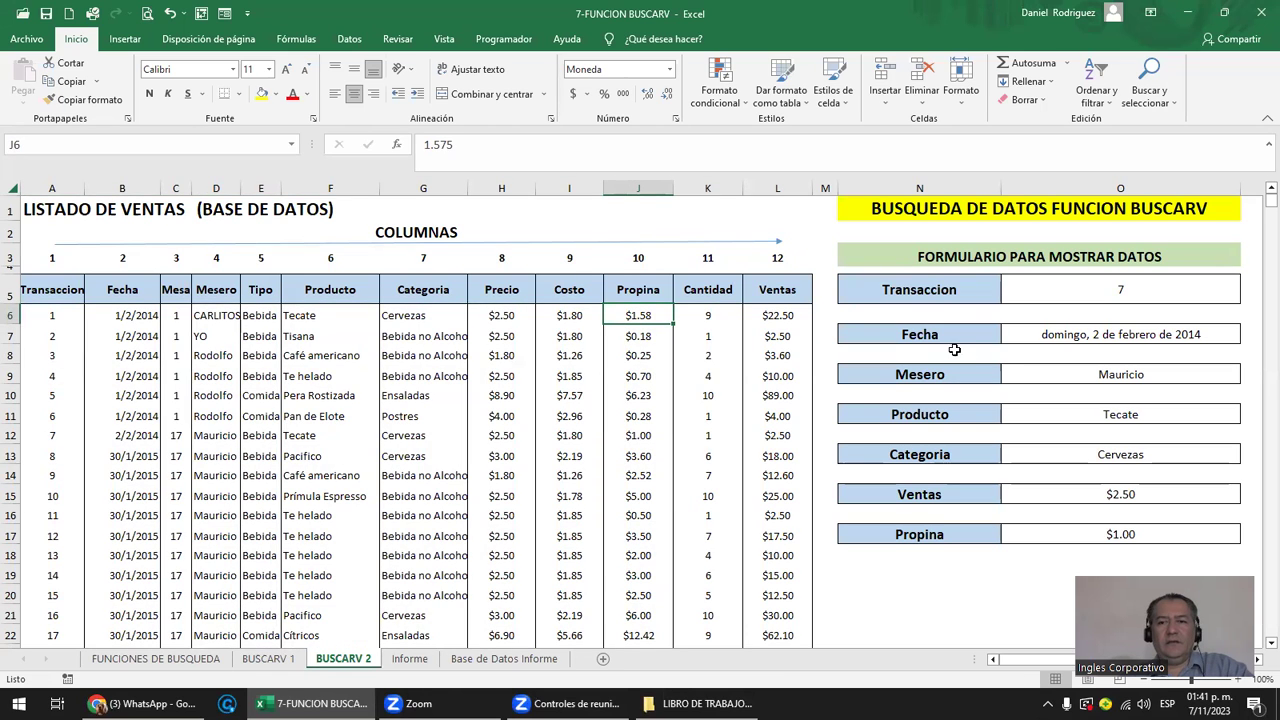
pyautogui.click(632, 189)
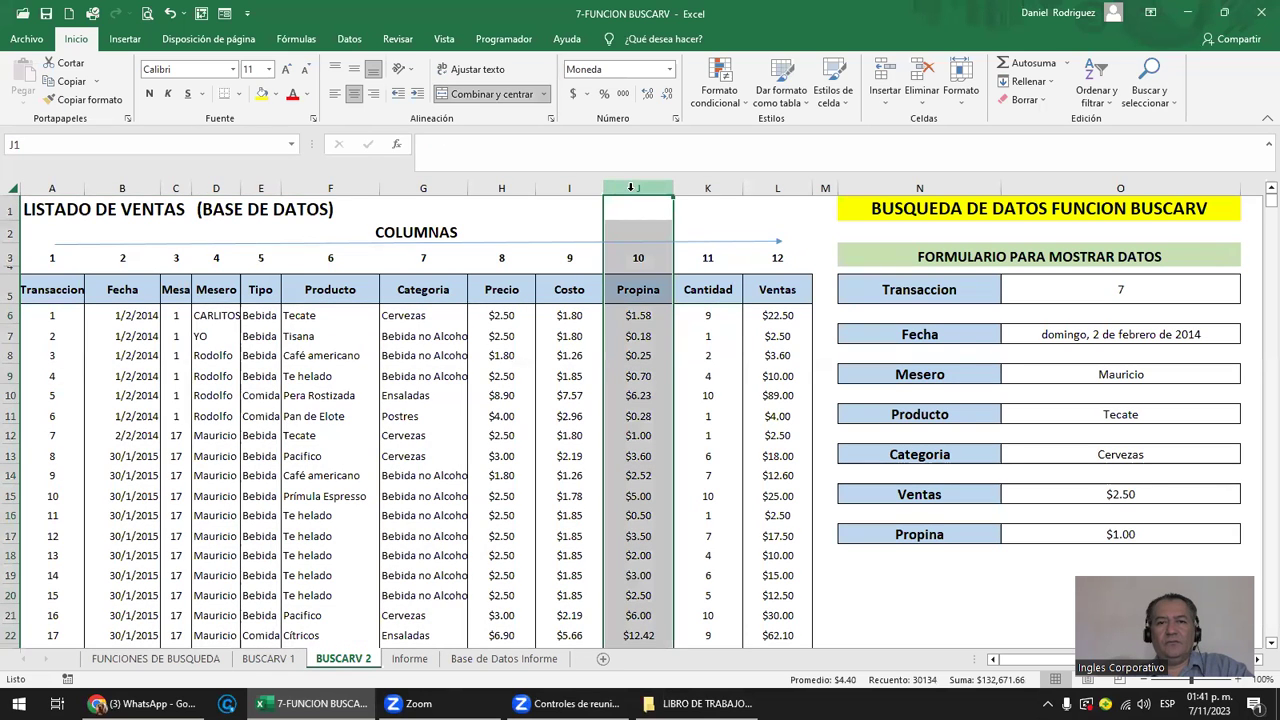
pyautogui.doubleClick(1110, 333)
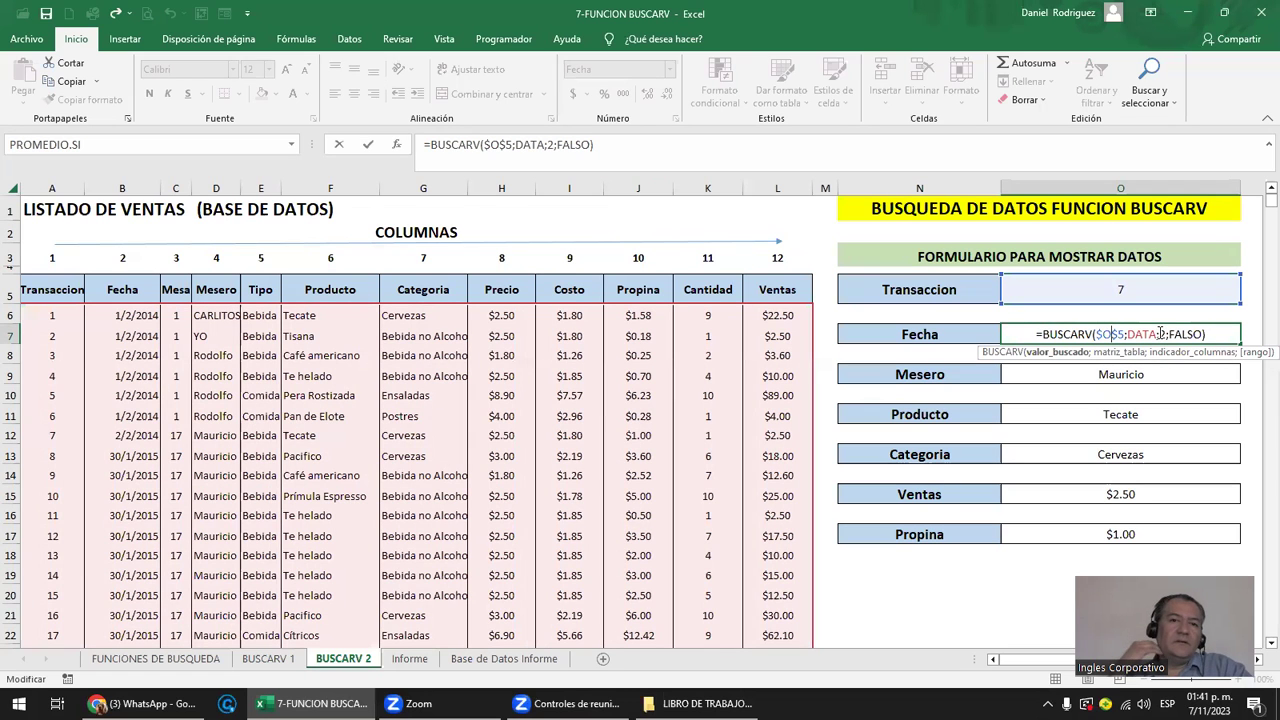
pyautogui.hotkey('ctrl', 'Return')
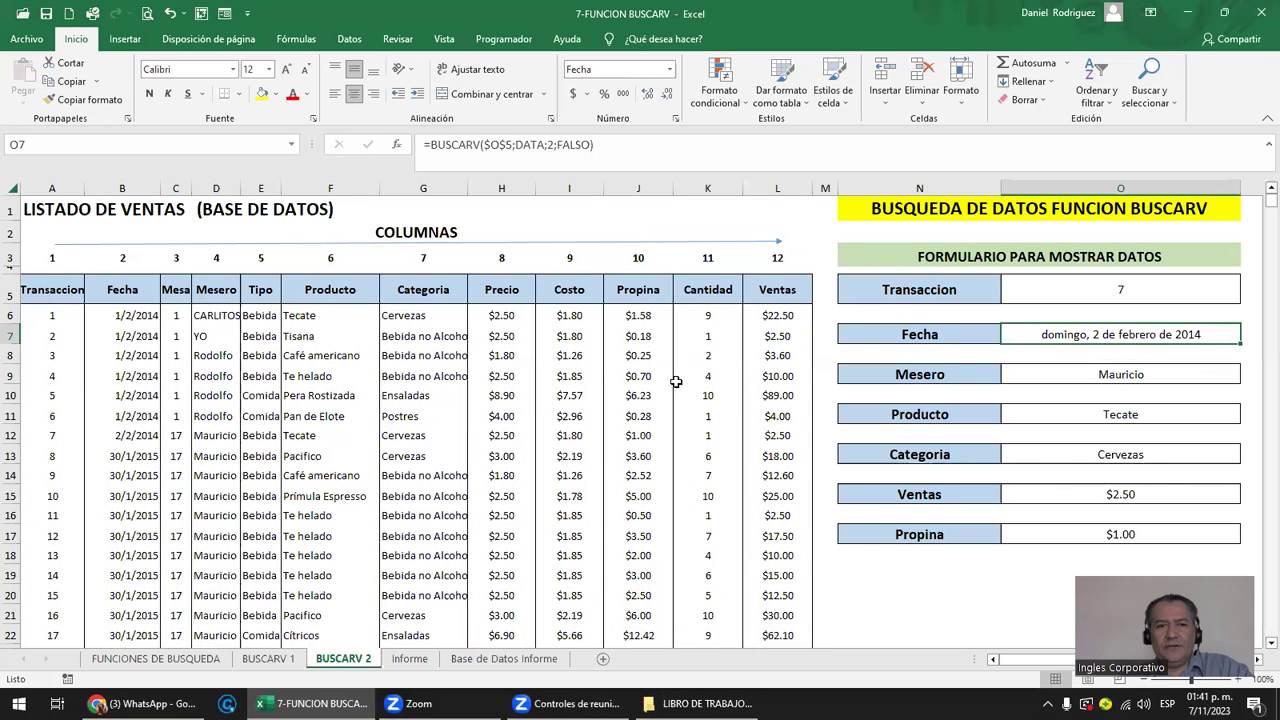
pyautogui.scroll(-2, 600, 378)
pyautogui.scroll(-3, 578, 384)
pyautogui.scroll(-6, 576, 386)
pyautogui.scroll(-4, 578, 386)
pyautogui.scroll(-5, 580, 387)
pyautogui.scroll(-3, 582, 388)
pyautogui.scroll(-6, 583, 388)
pyautogui.scroll(-4, 584, 389)
pyautogui.scroll(-6, 586, 391)
pyautogui.scroll(-6, 588, 394)
pyautogui.scroll(-9, 588, 394)
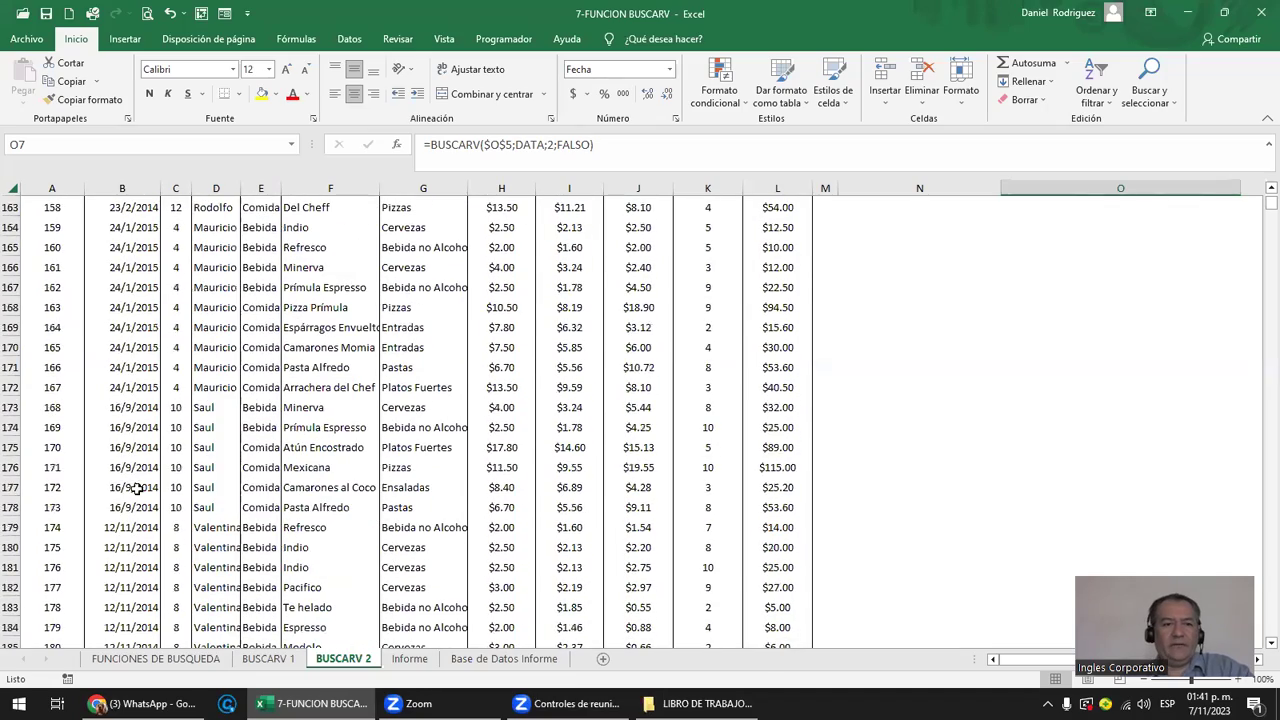
pyautogui.click(68, 500)
pyautogui.hotkey('ctrl', 'Down')
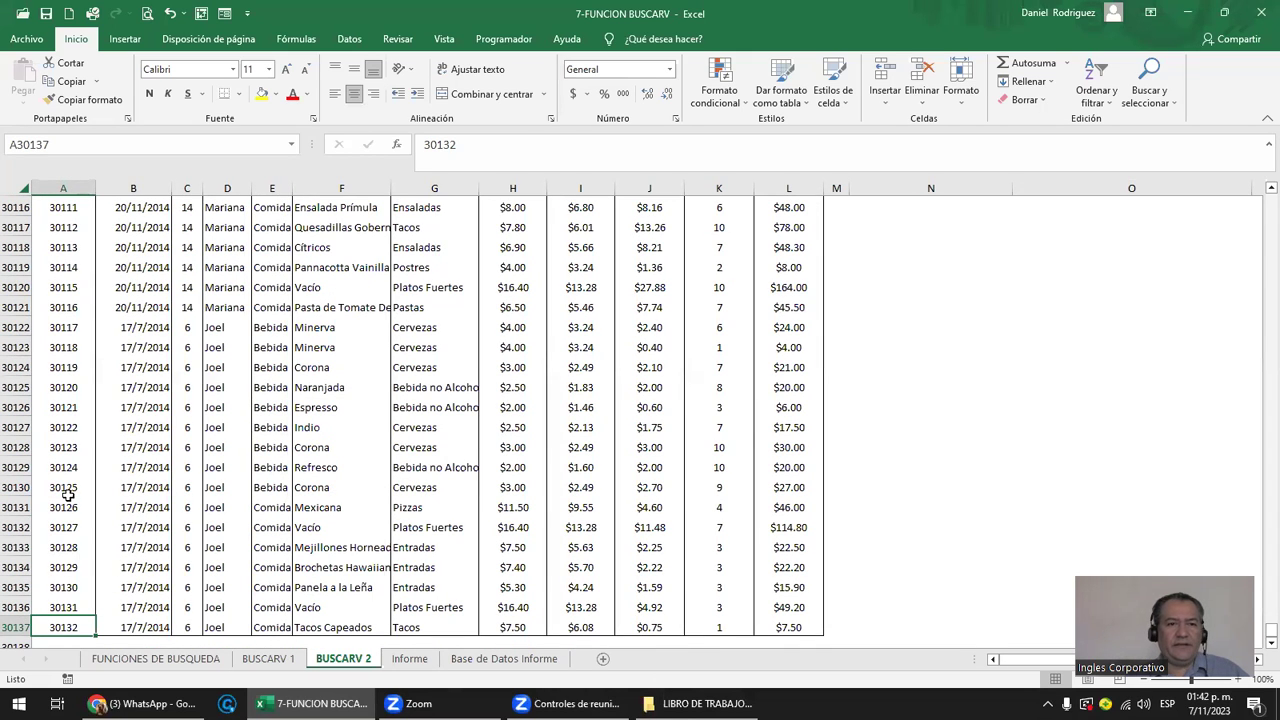
pyautogui.hotkey('ctrl', 'Up')
pyautogui.press('Down')
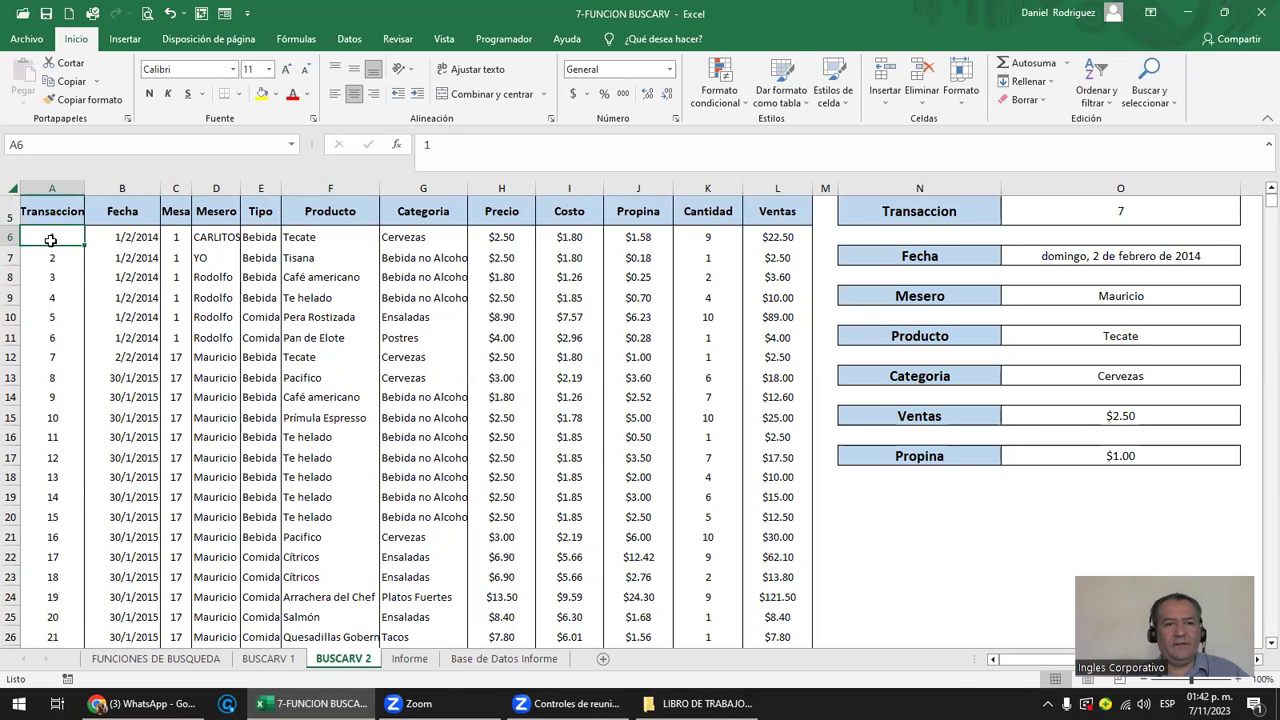
# Review O7's Fecha BUSCARV formula without changing it, then go to the Informe sheet.
pyautogui.moveTo(52, 237); pyautogui.dragTo(569, 617)
pyautogui.click(427, 271)
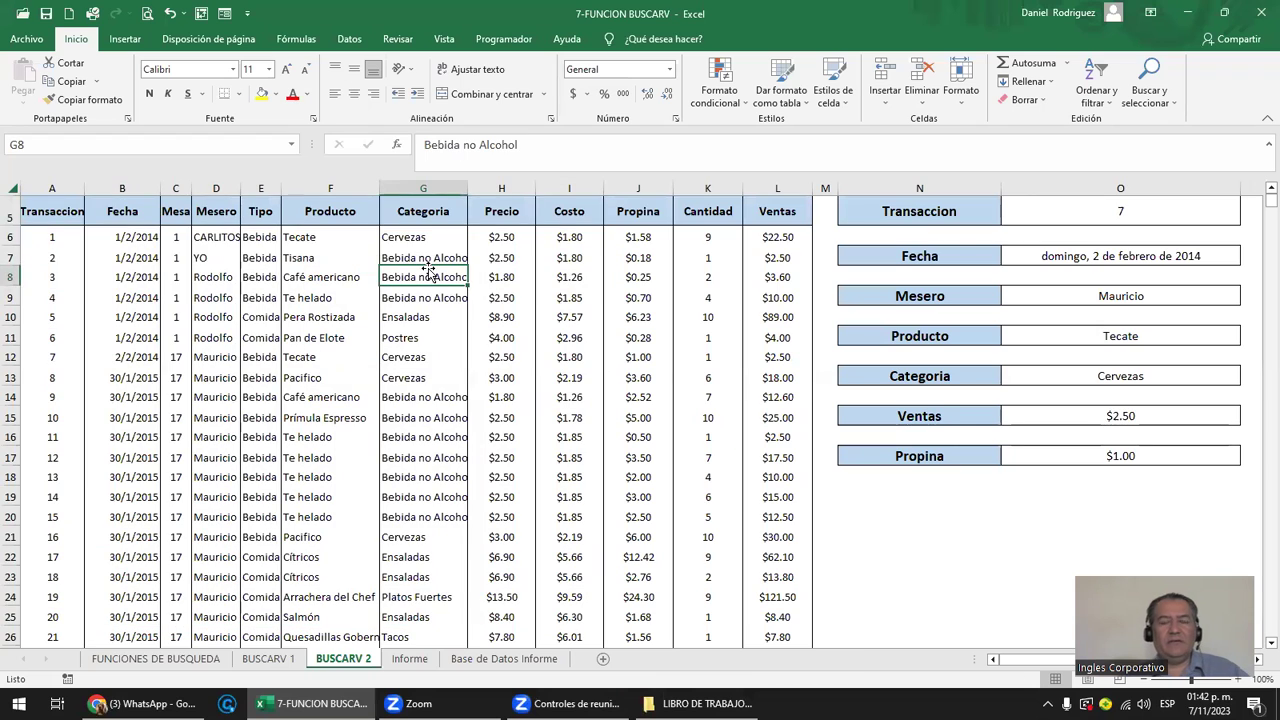
pyautogui.scroll(2, 427, 271)
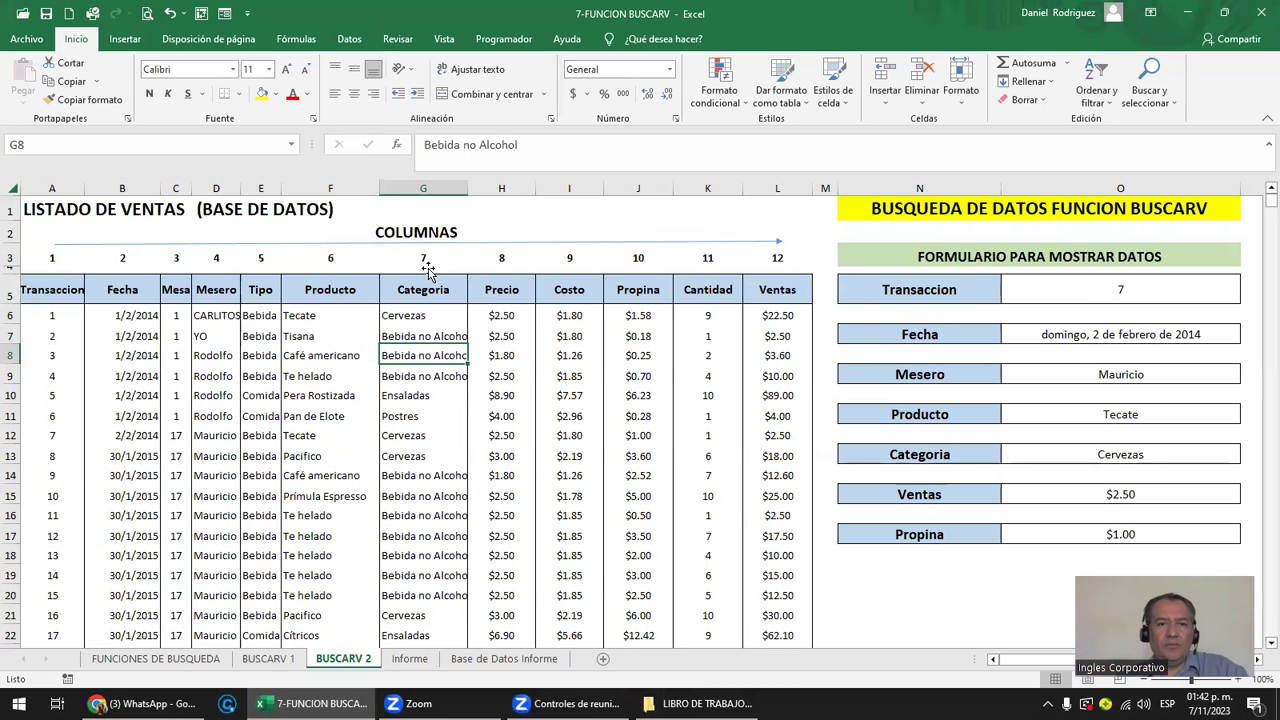
pyautogui.doubleClick(1100, 338)
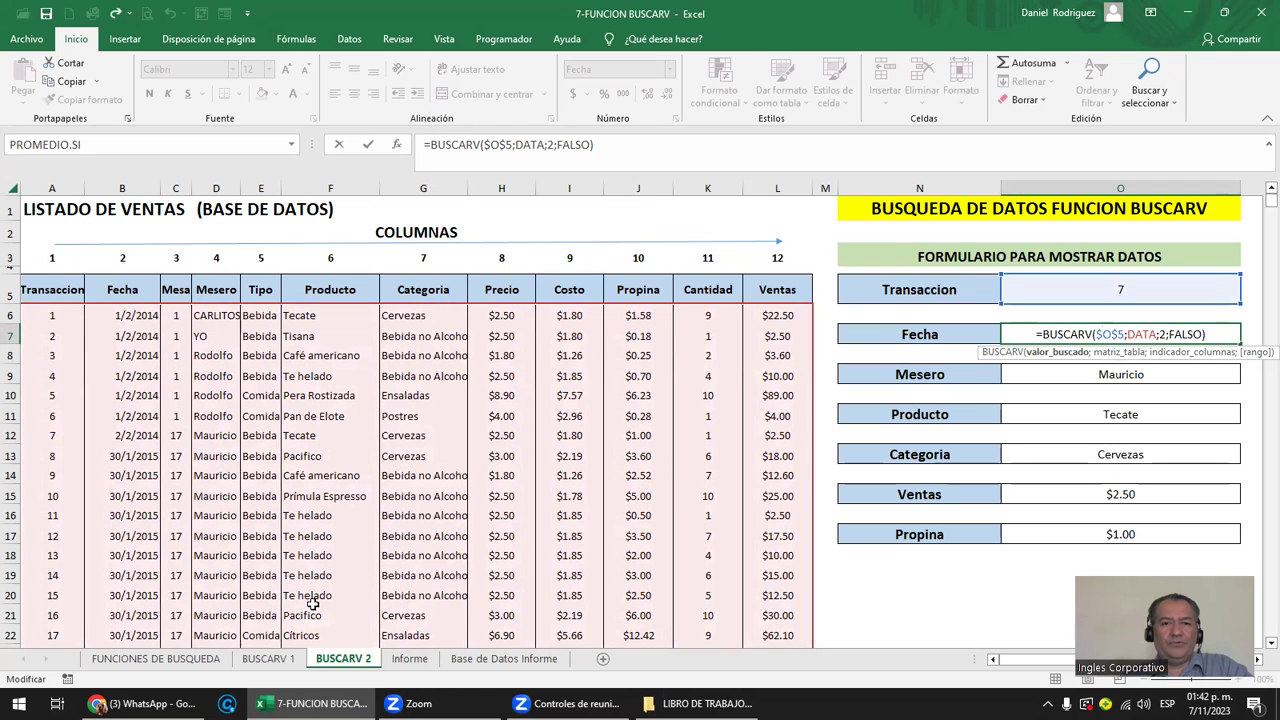
pyautogui.moveTo(1127, 337); pyautogui.dragTo(1161, 331)
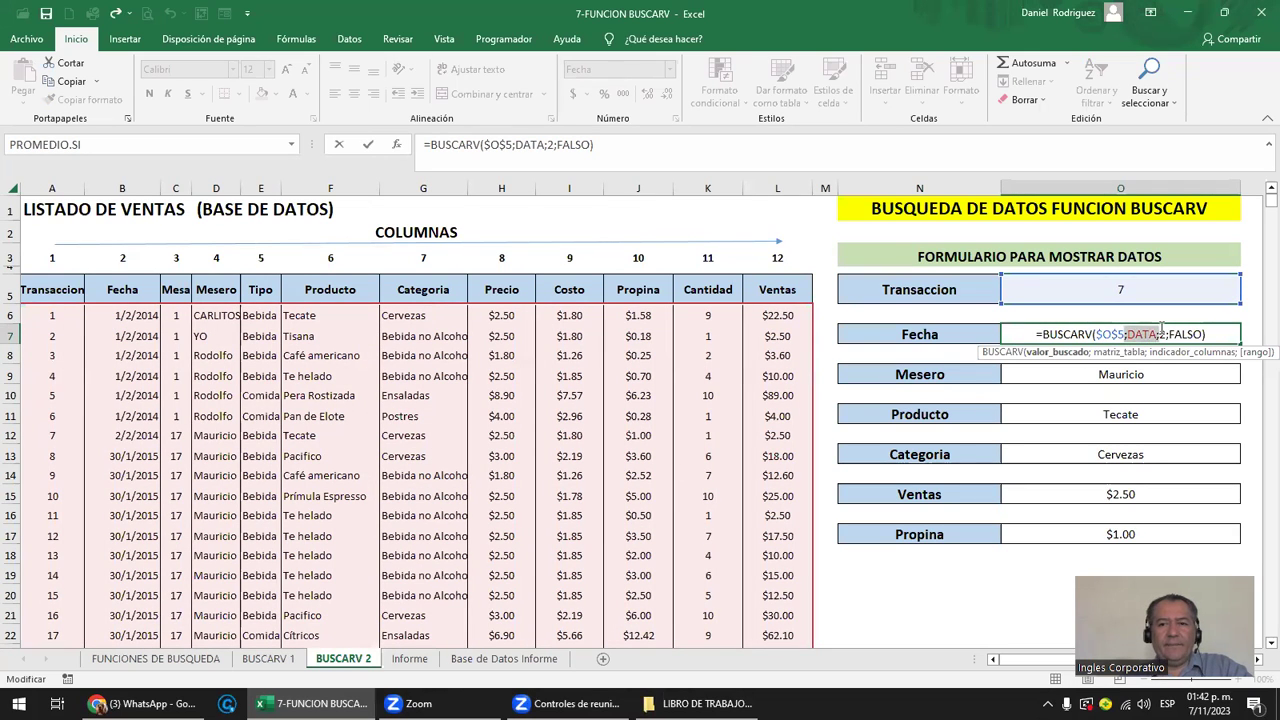
pyautogui.click(1162, 331)
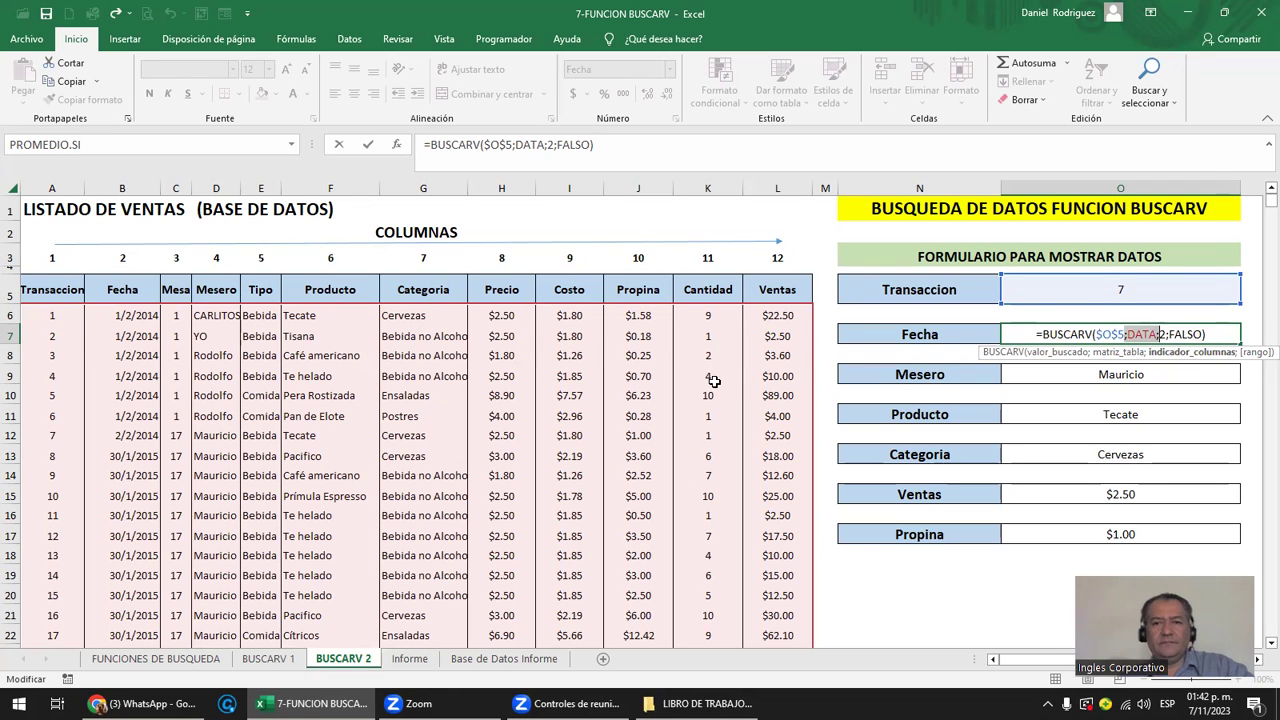
pyautogui.press('Escape')
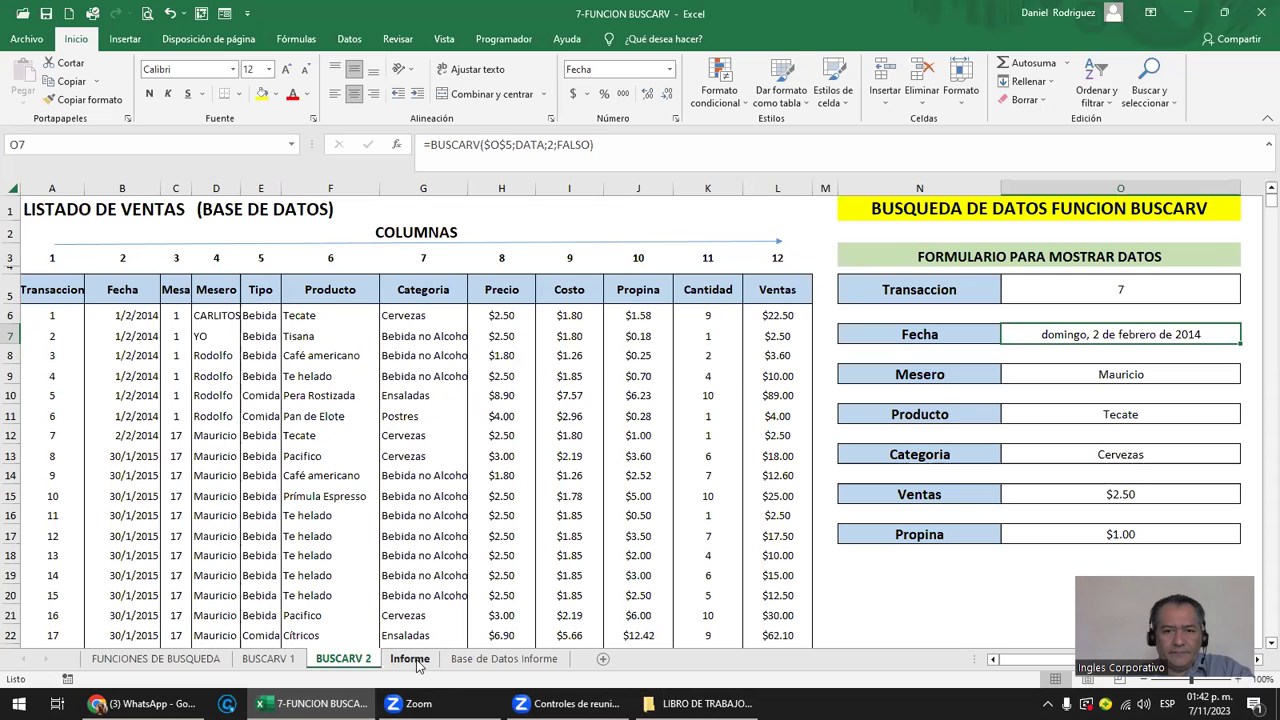
pyautogui.click(410, 659)
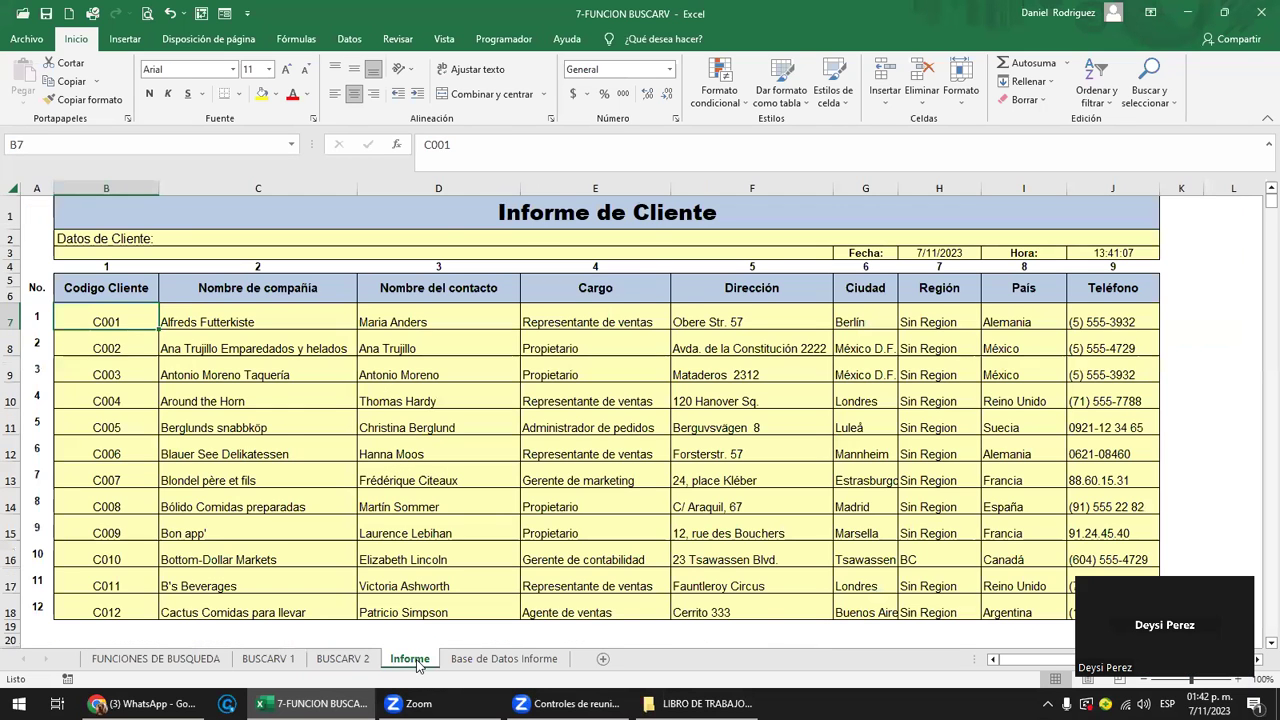
# On BUSCARV 2, copy the Fecha formula from O7 into the Ventas cell O15.
pyautogui.click(348, 659)
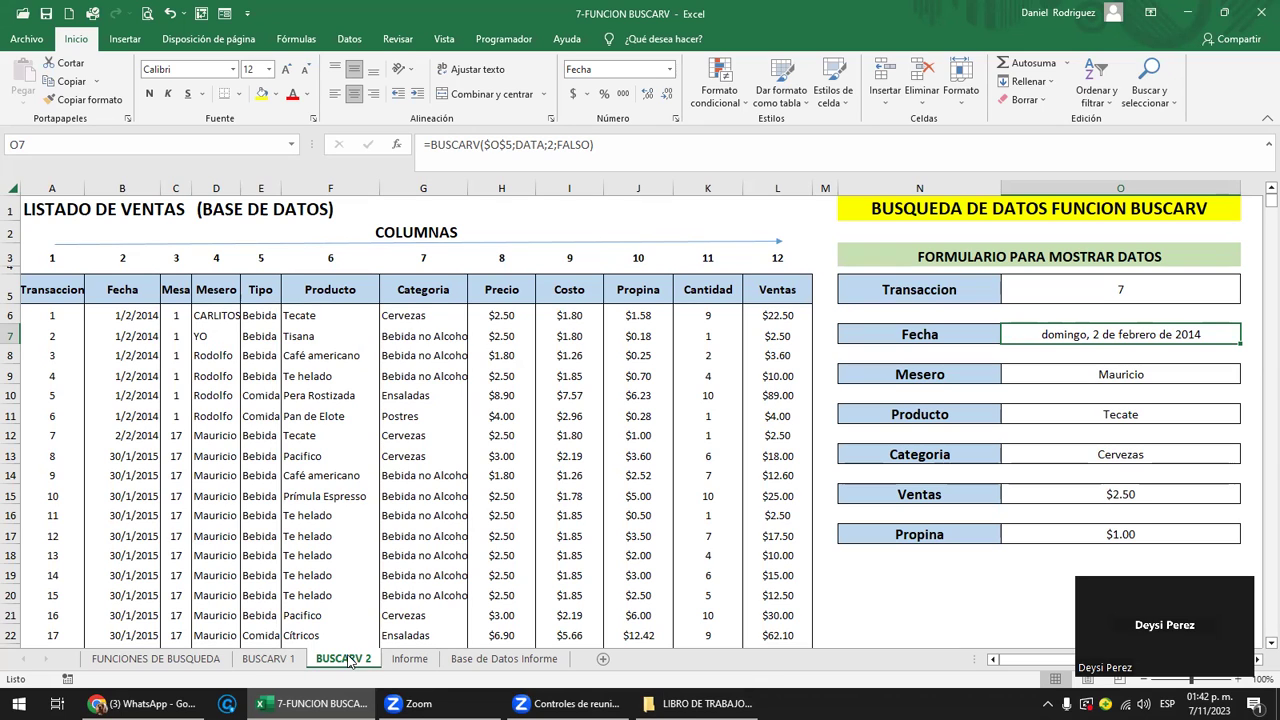
pyautogui.click(1122, 500)
pyautogui.click(1047, 333)
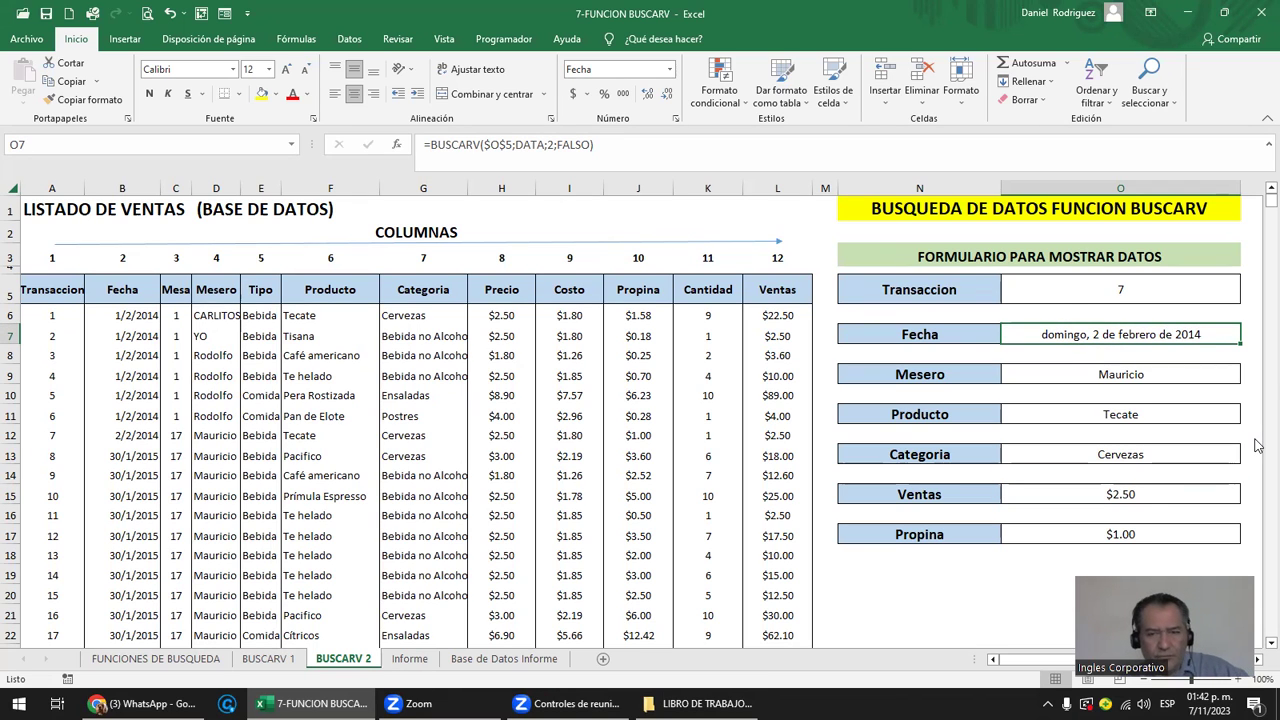
pyautogui.hotkey('ctrl', 'c')
pyautogui.press('Down')
pyautogui.press('Down')
pyautogui.press('Down')
pyautogui.press('Down')
pyautogui.press('Down')
pyautogui.press('Down')
pyautogui.press('Down')
pyautogui.press('Down')
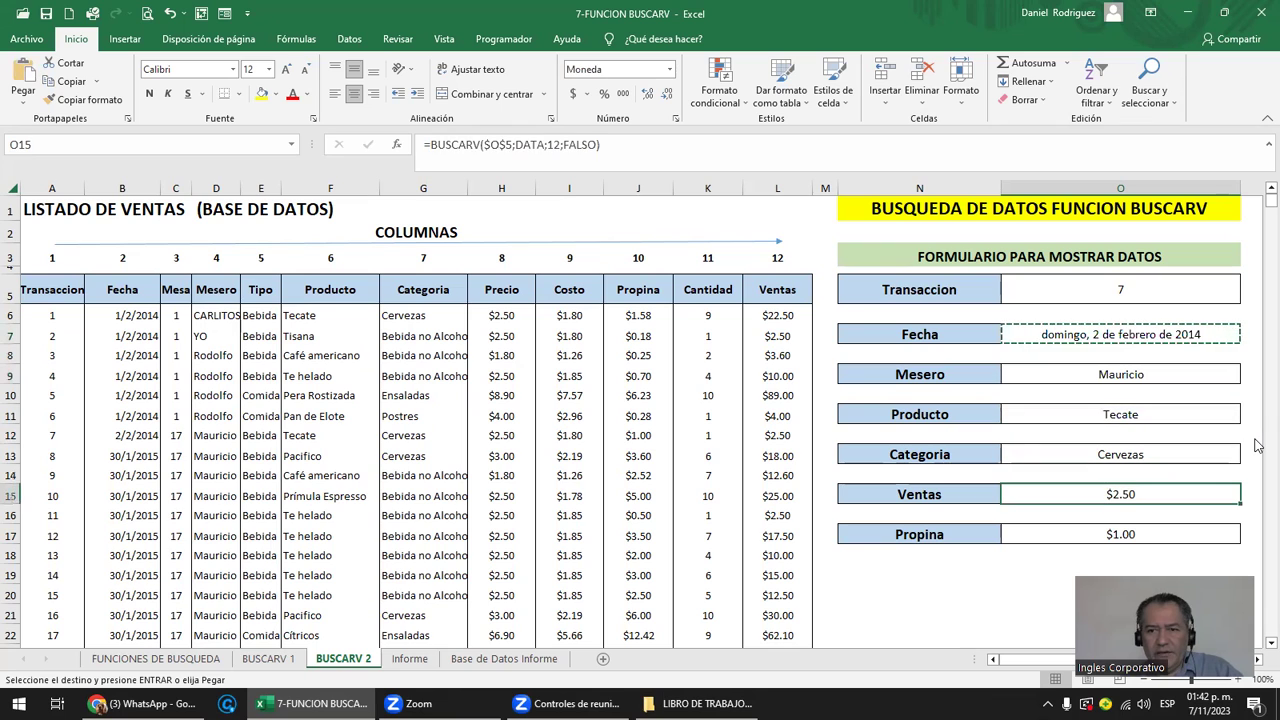
pyautogui.press('Return')
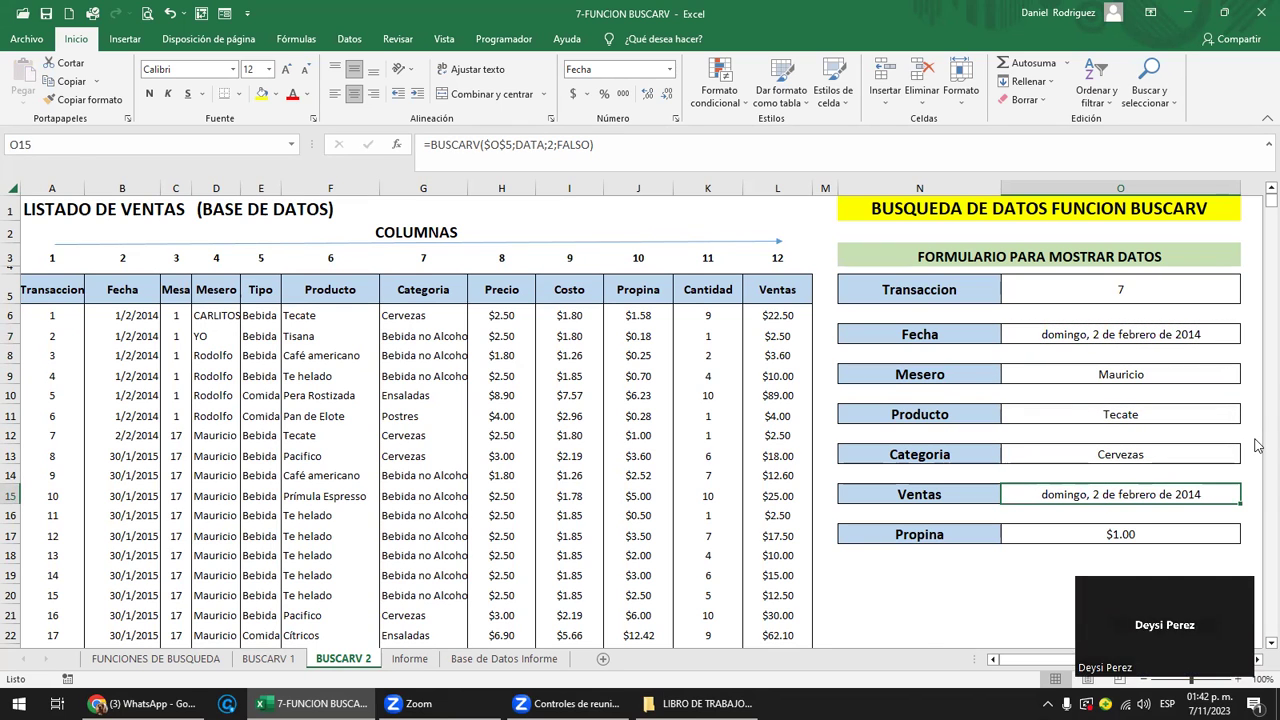
# Change the Ventas formula's column index from 2 to 12 and compare it with O7.
pyautogui.press('F2')
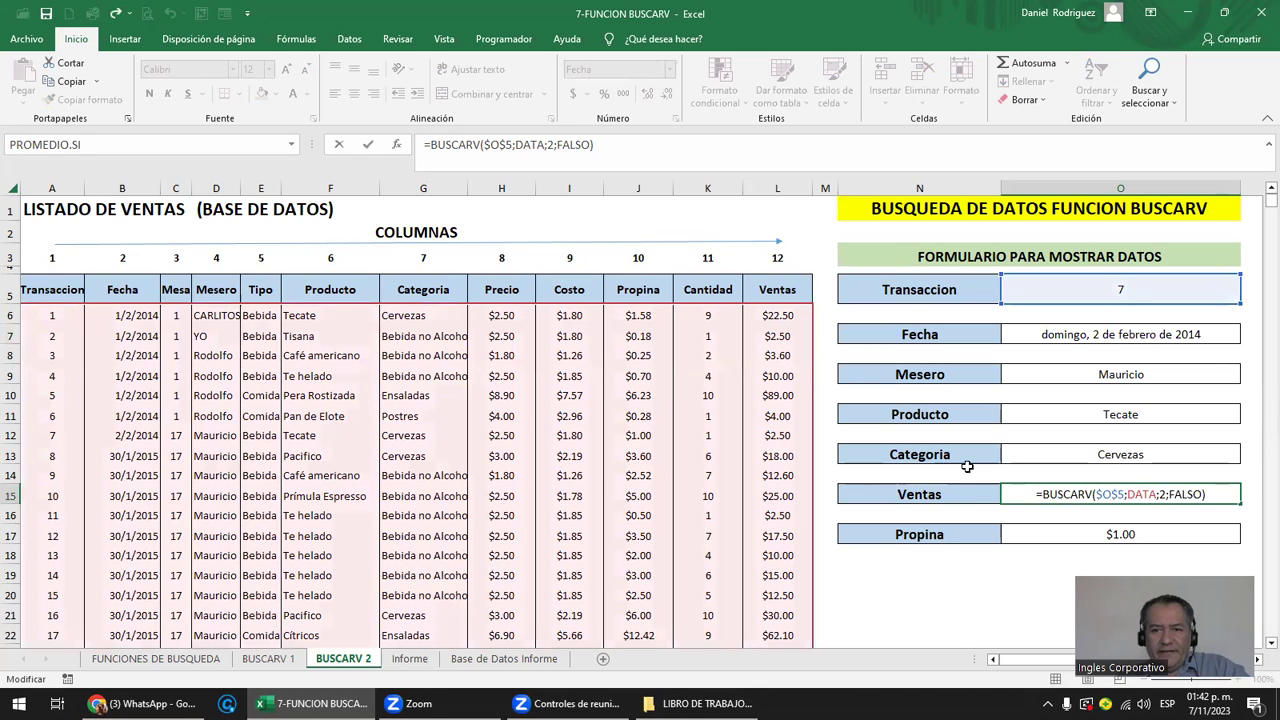
pyautogui.click(1158, 497)
pyautogui.press('Right')
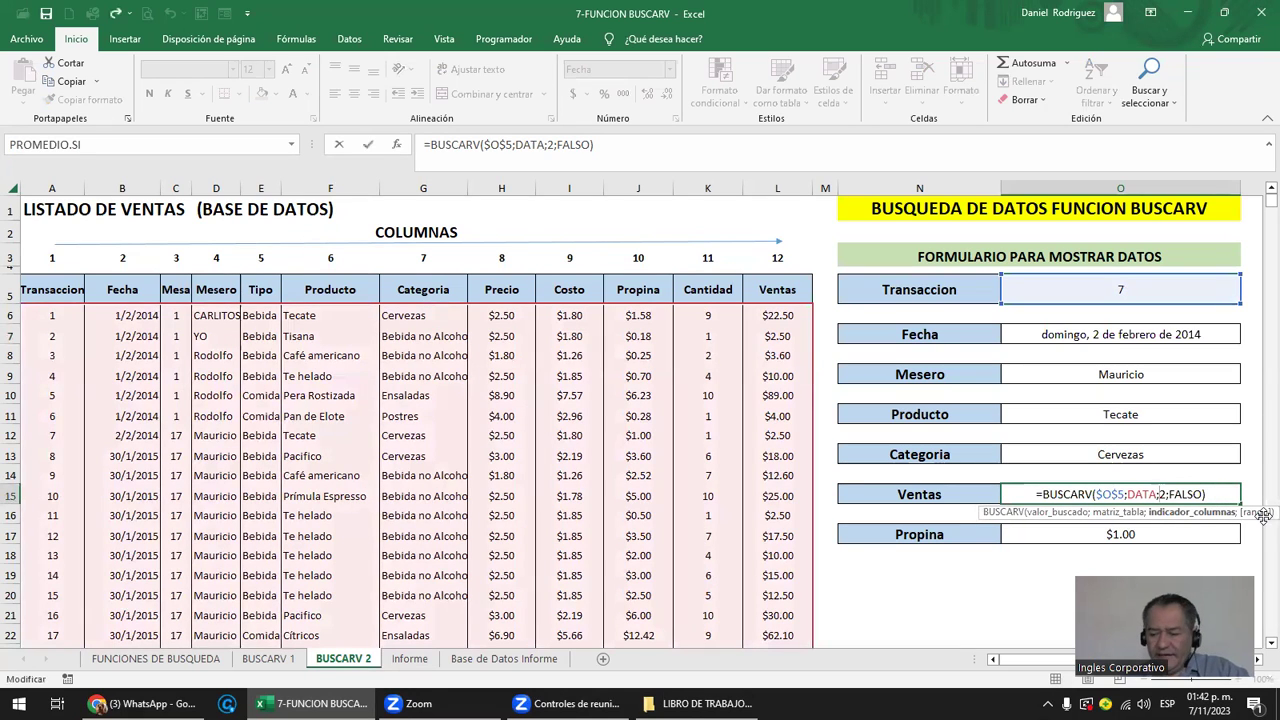
pyautogui.press('Delete')
pyautogui.write('12')
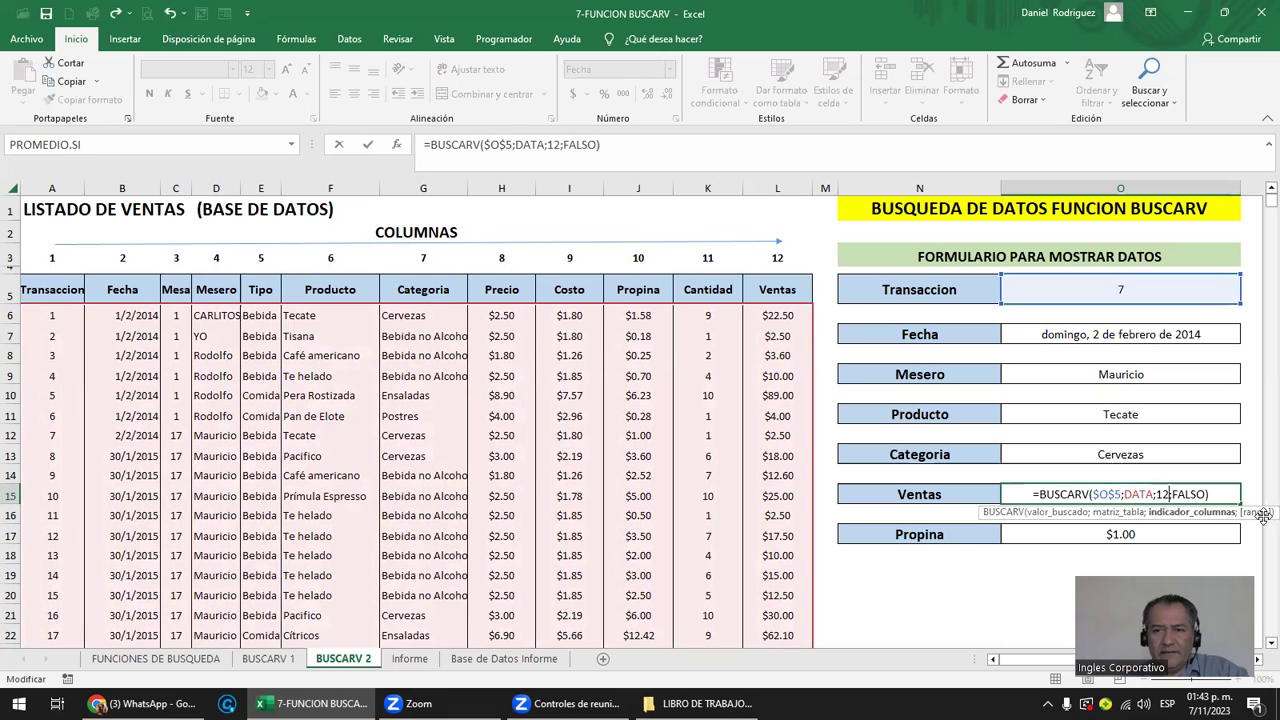
pyautogui.press('Return')
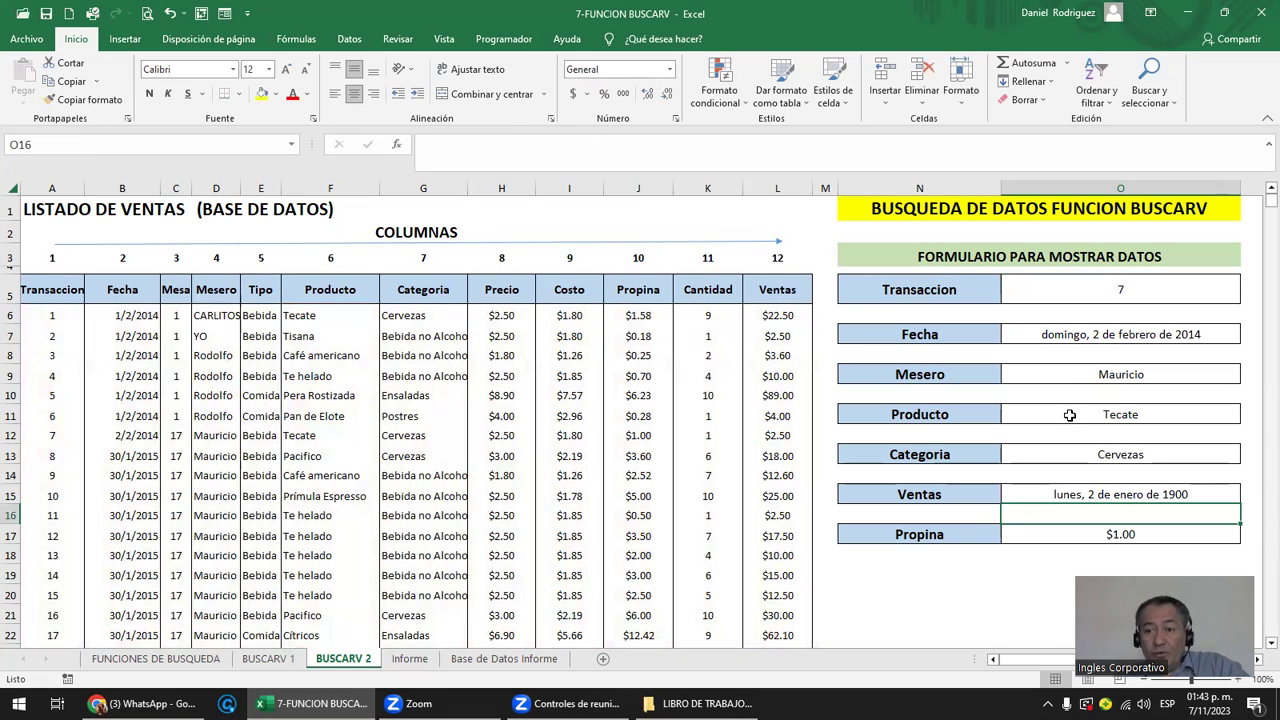
pyautogui.click(1062, 336)
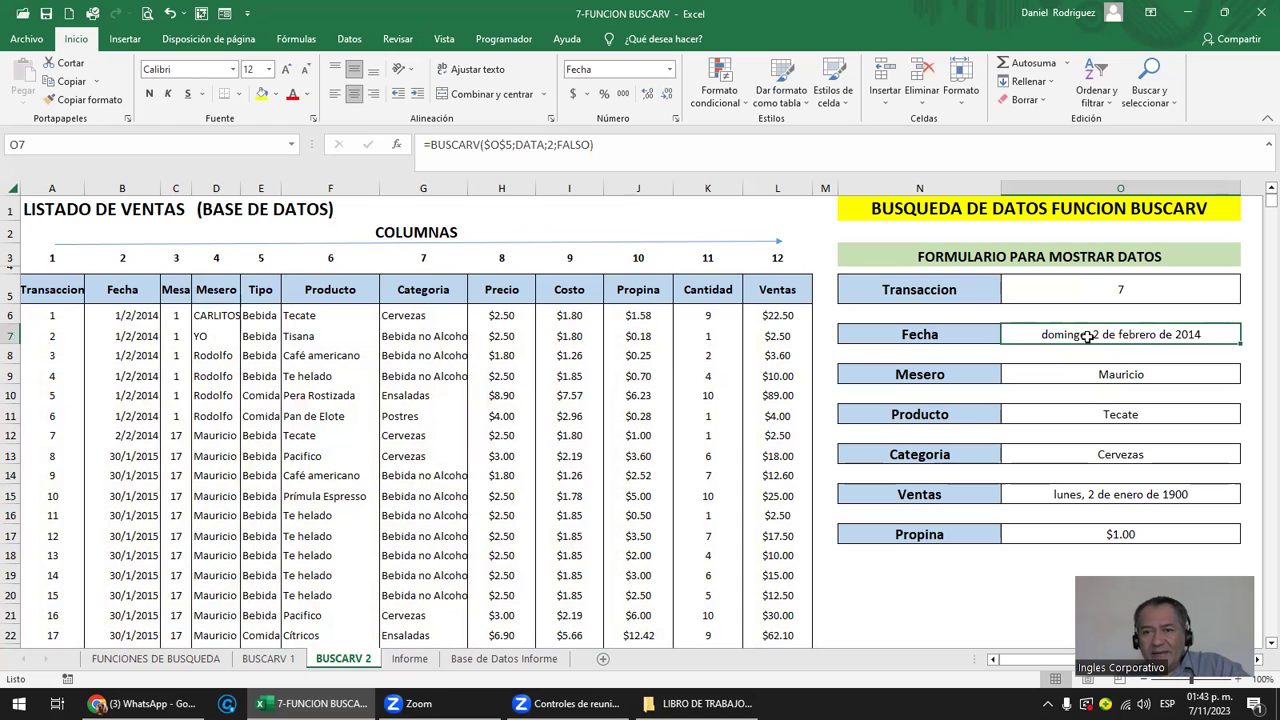
pyautogui.click(1101, 495)
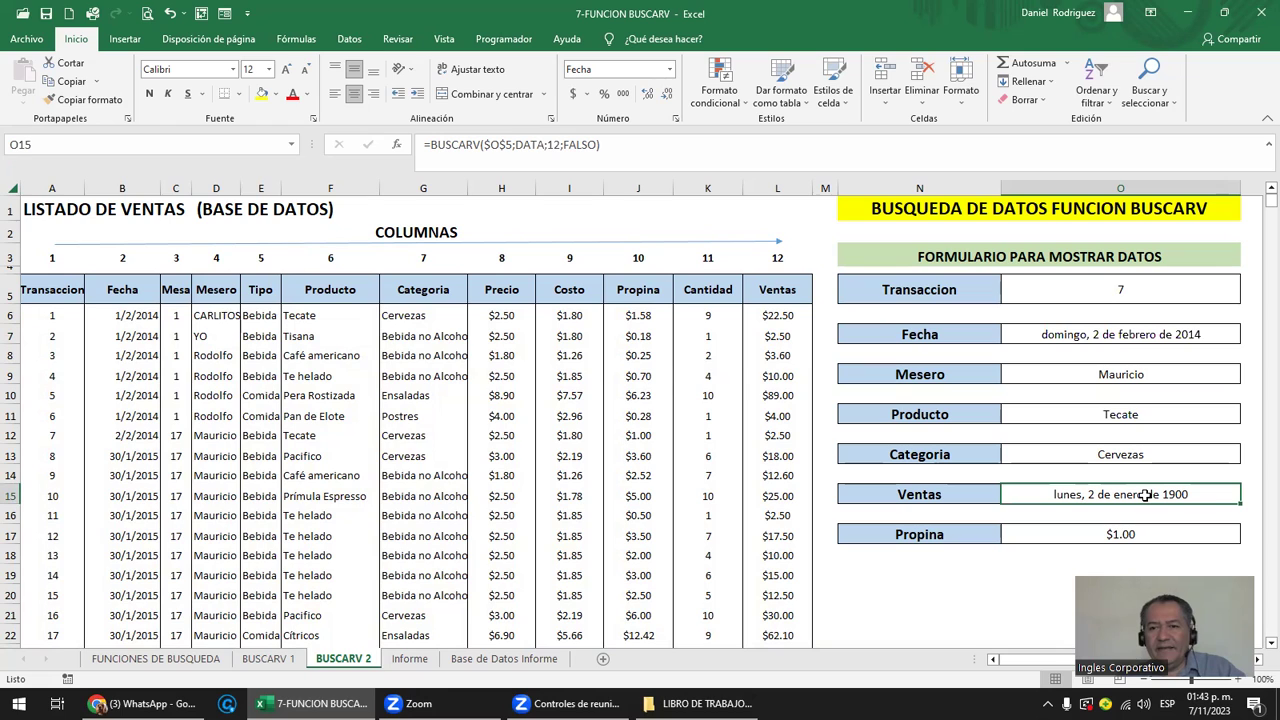
pyautogui.click(671, 72)
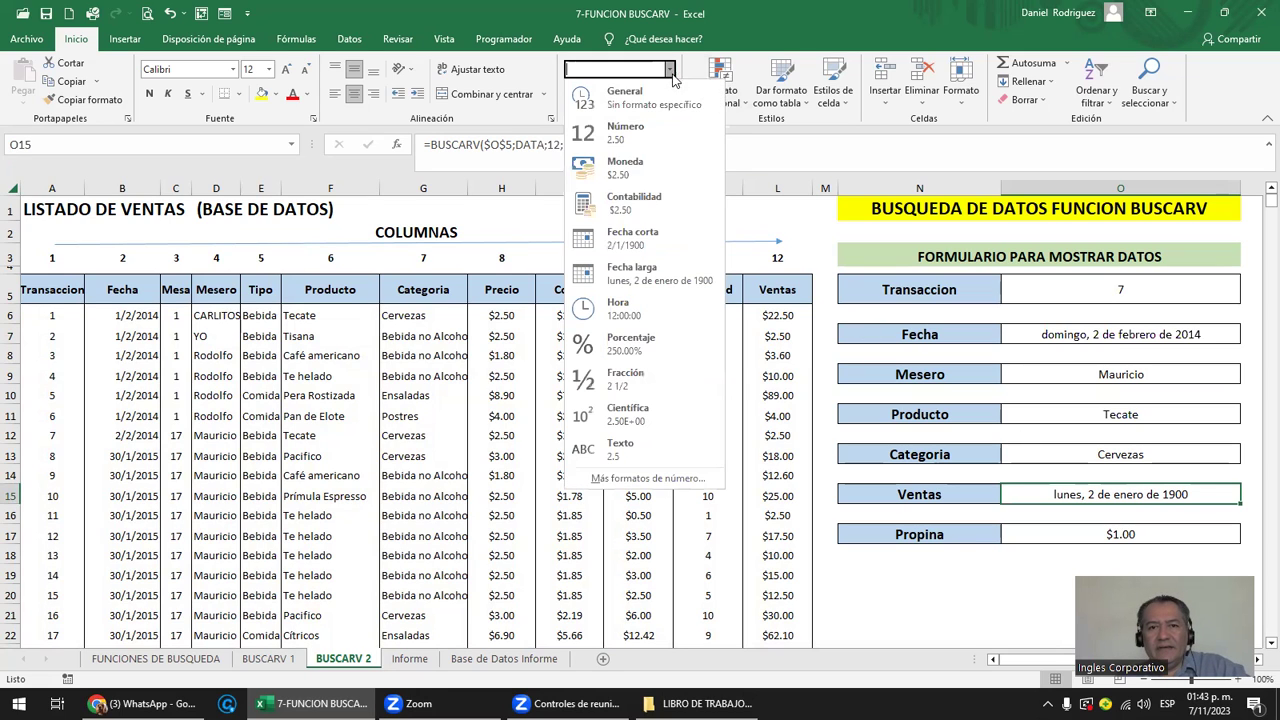
pyautogui.click(630, 177)
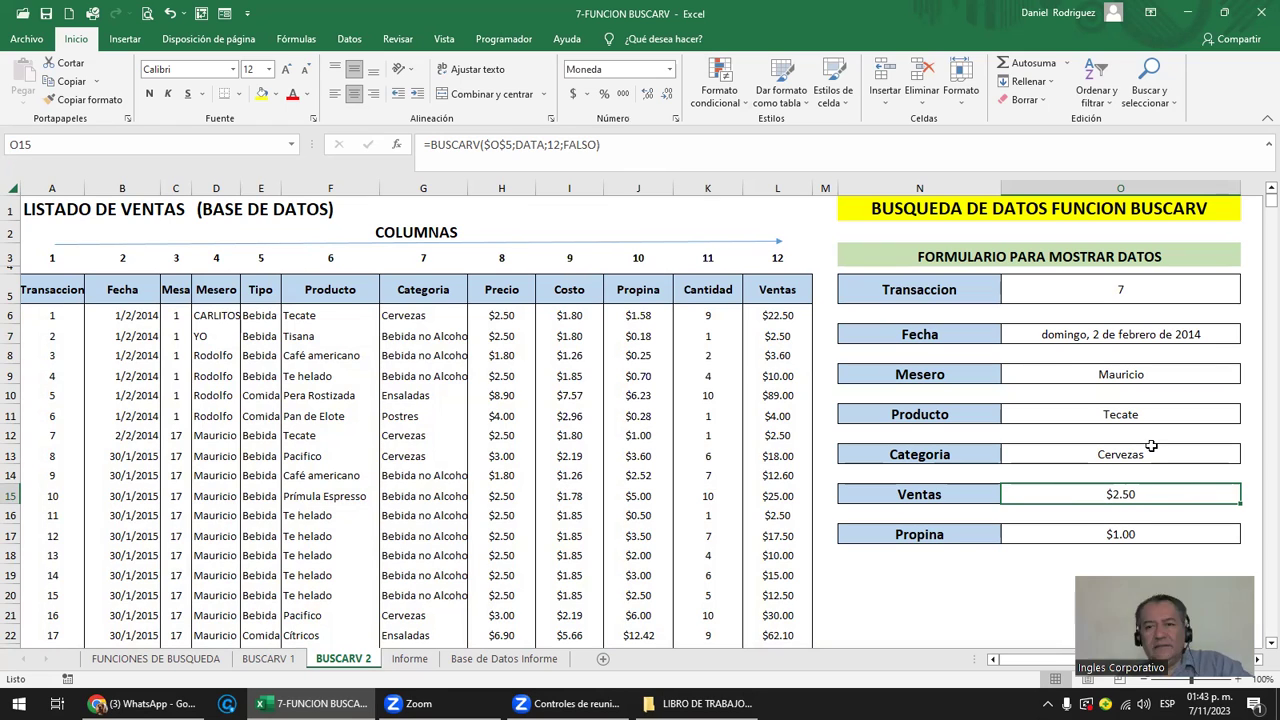
pyautogui.click(1077, 333)
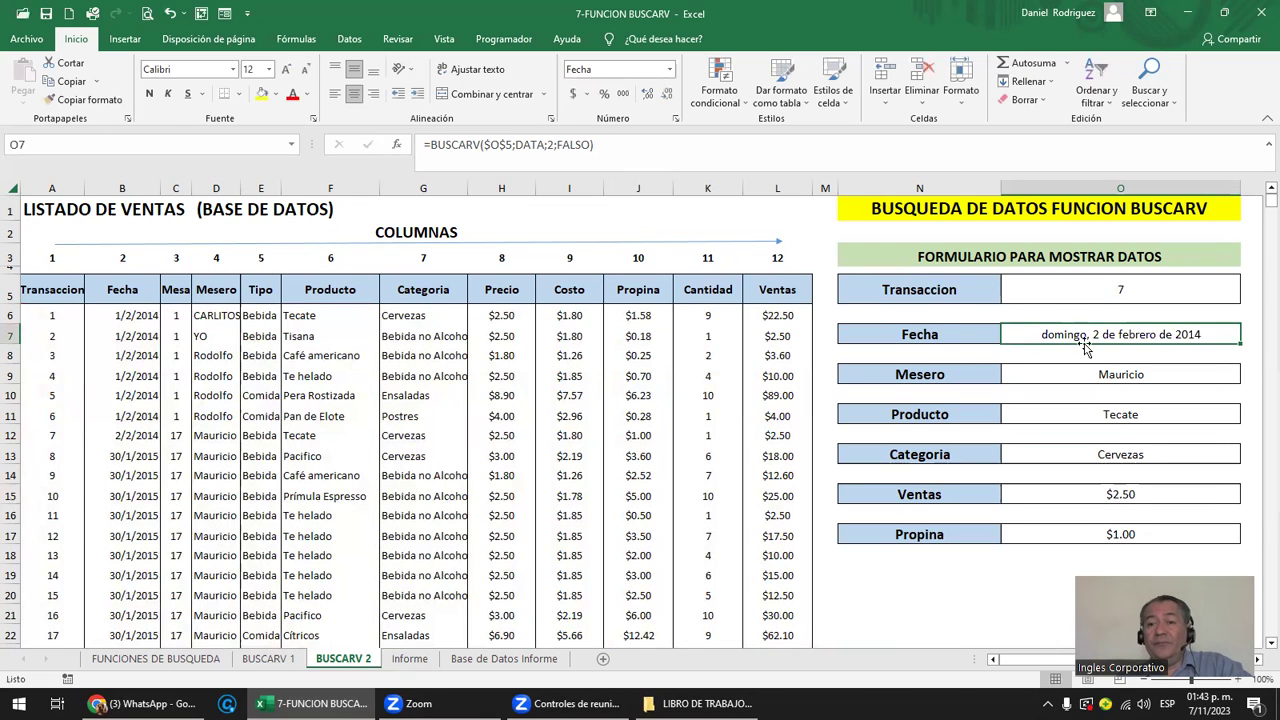
pyautogui.click(1125, 494)
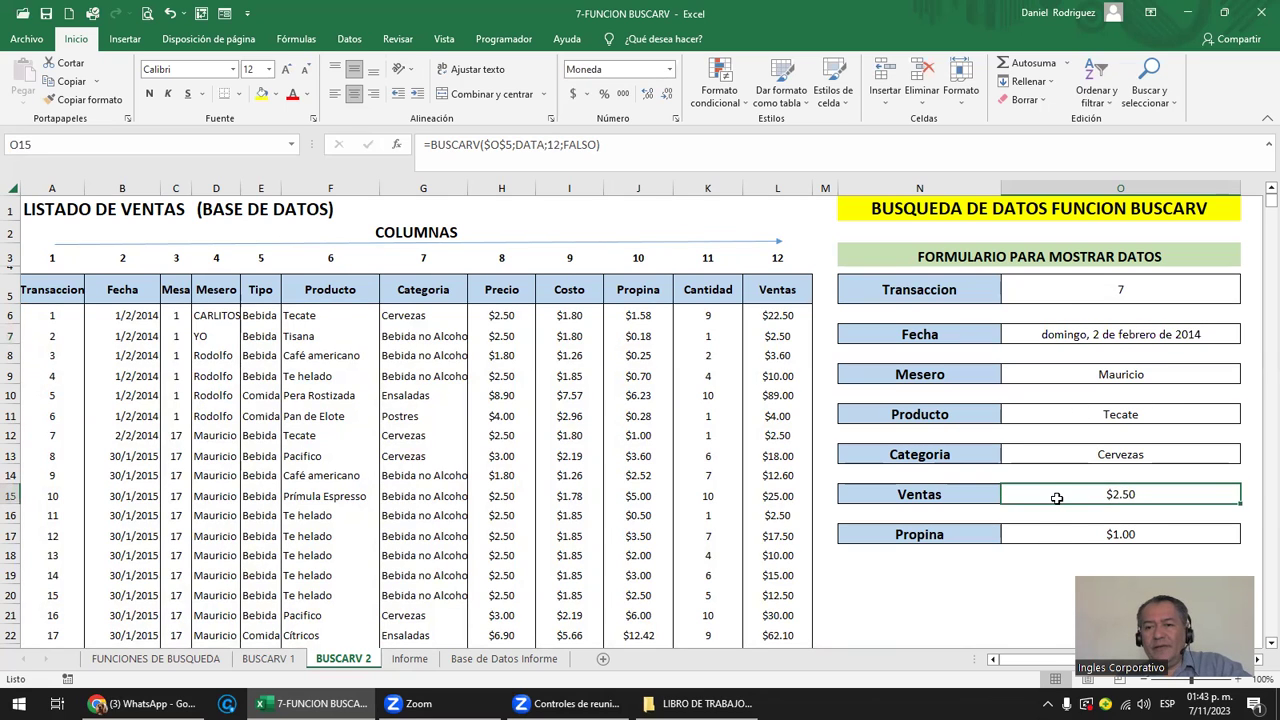
pyautogui.click(1113, 535)
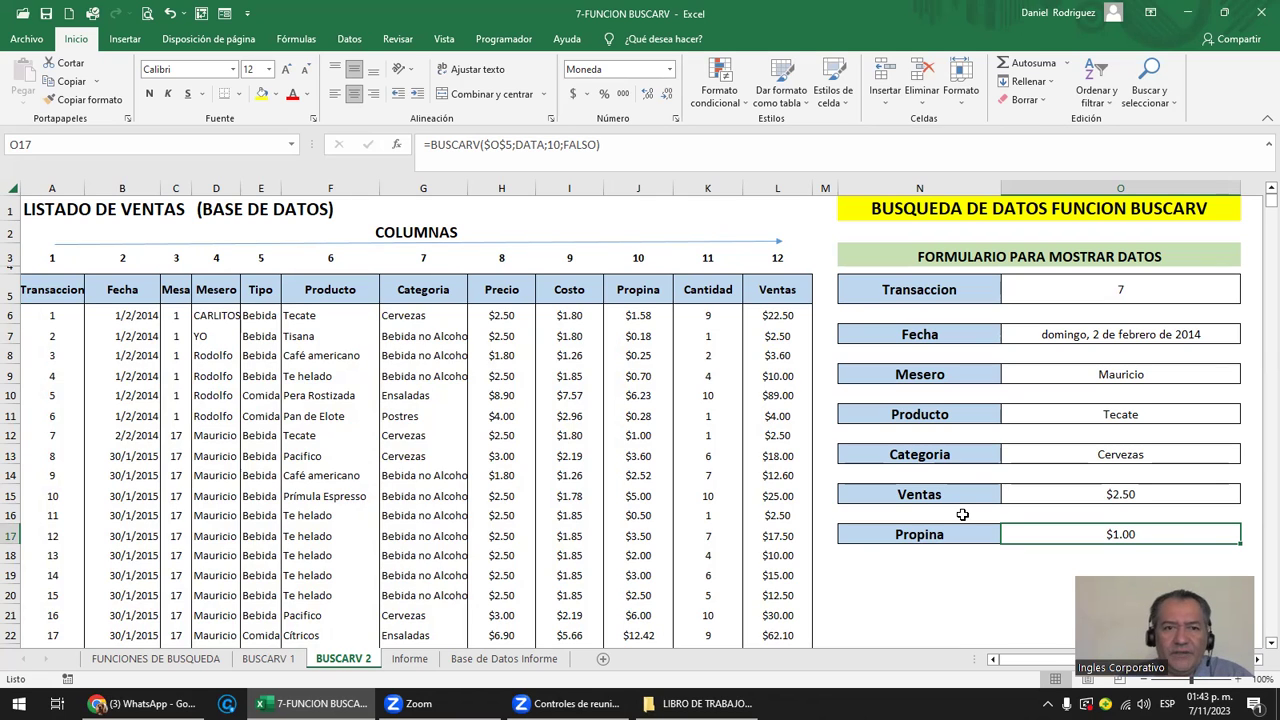
pyautogui.click(1121, 340)
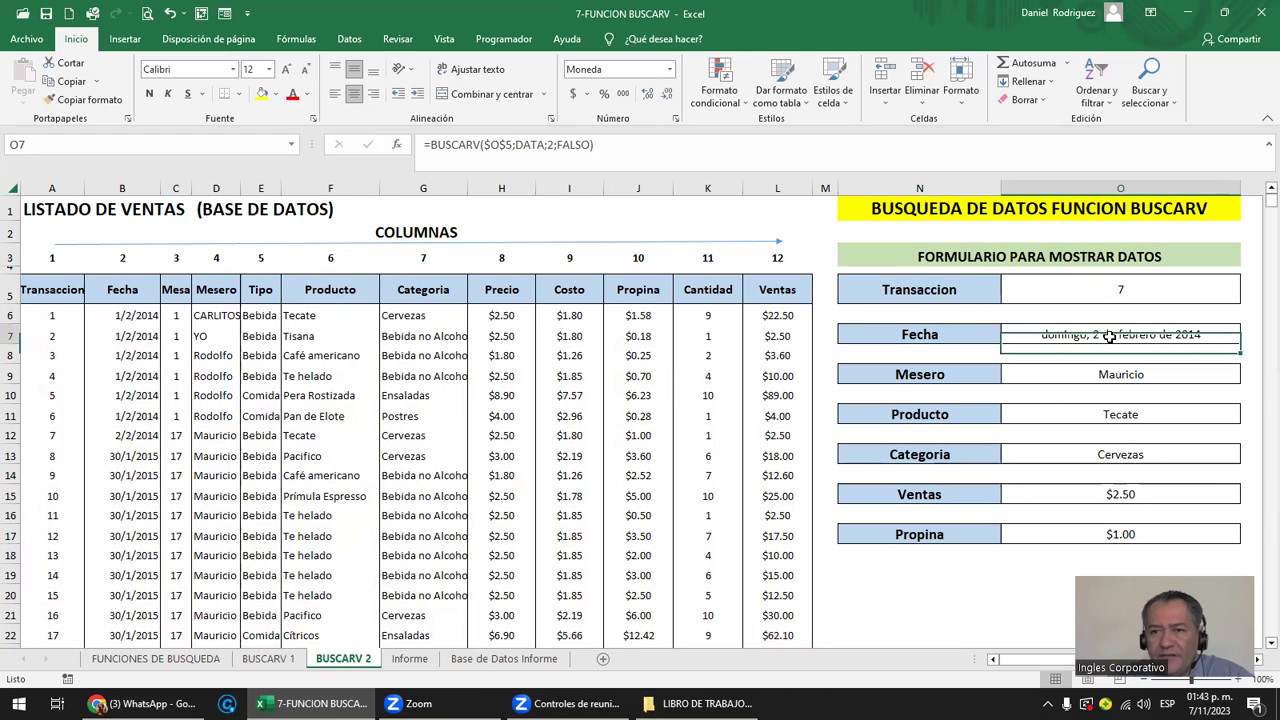
pyautogui.click(669, 69)
pyautogui.click(622, 210)
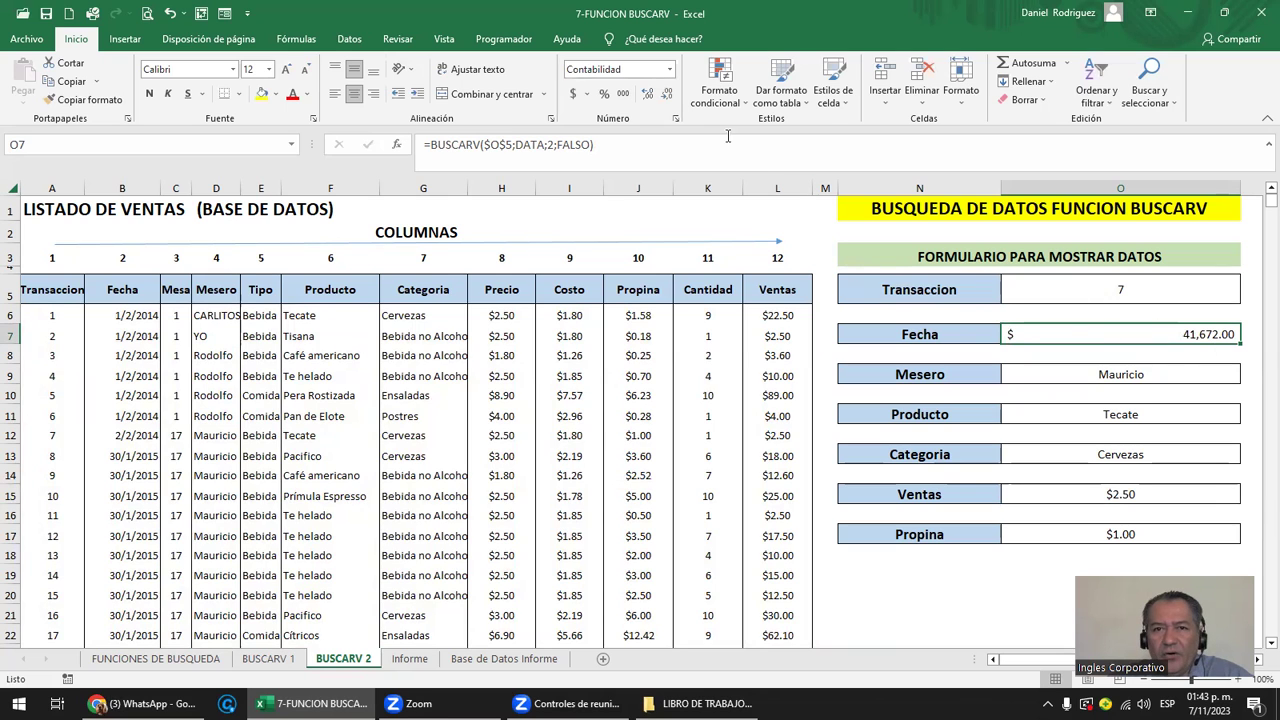
pyautogui.click(669, 69)
pyautogui.click(660, 106)
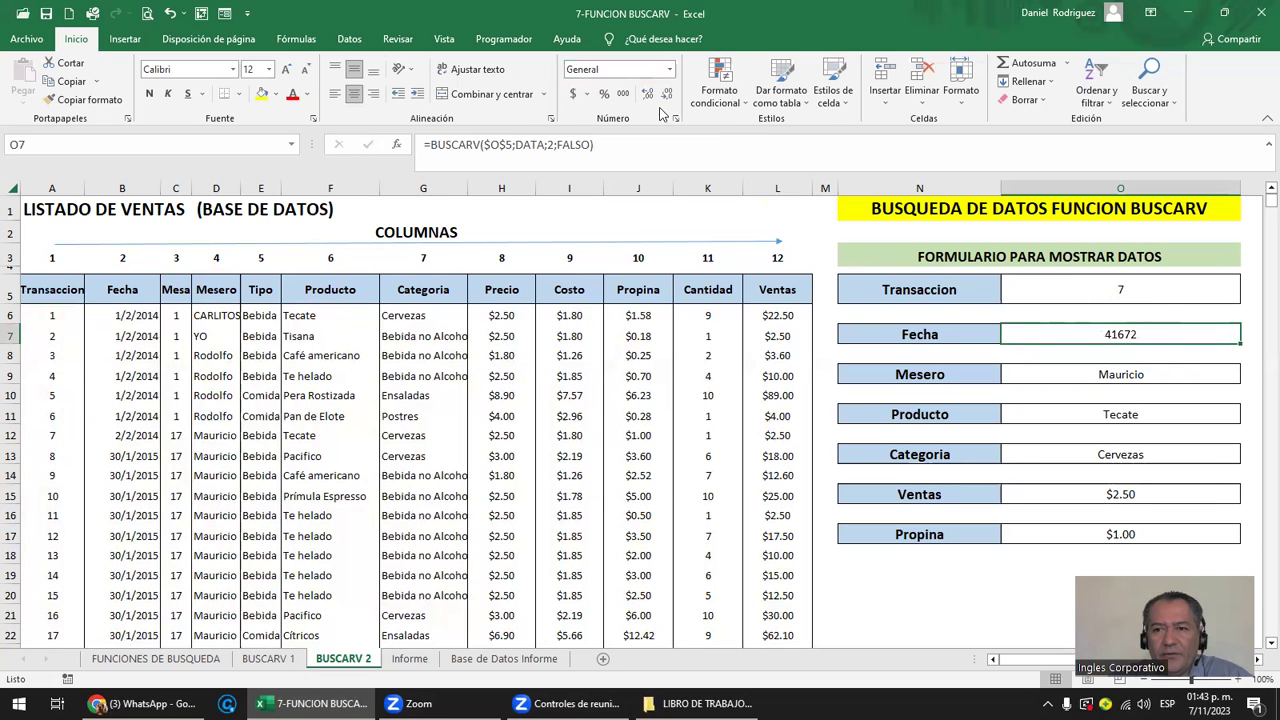
pyautogui.click(916, 336)
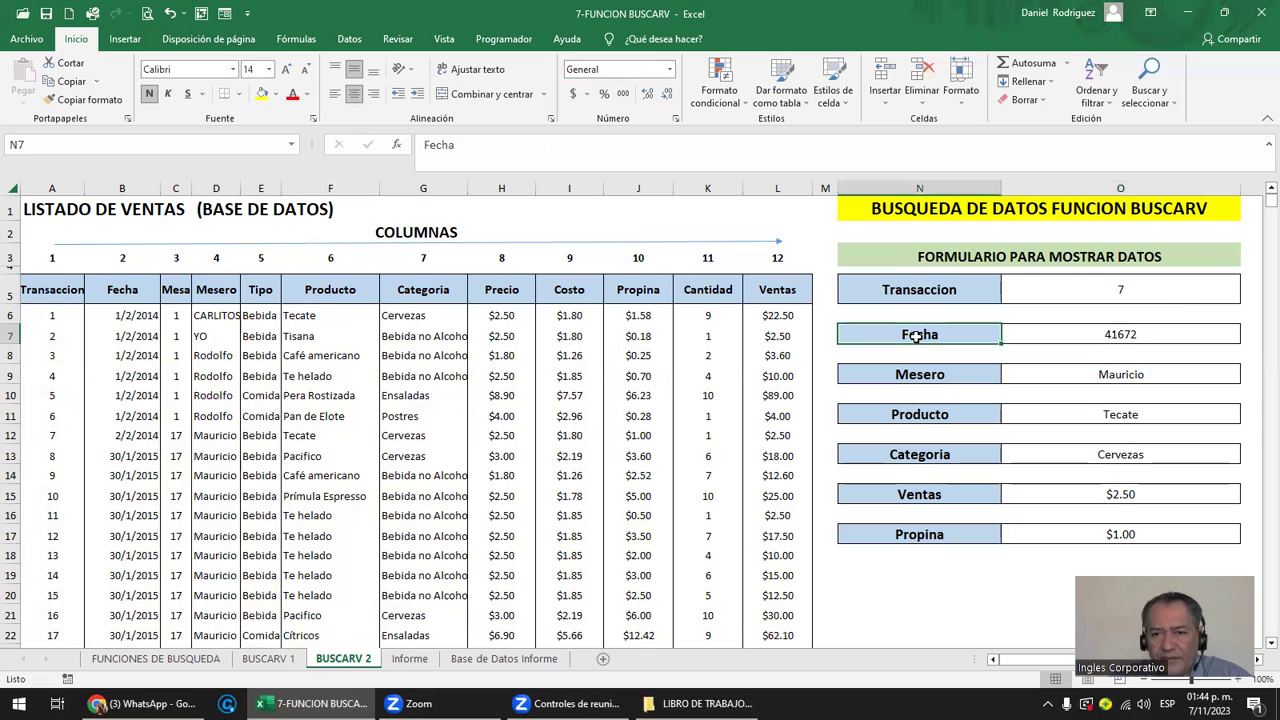
pyautogui.click(1110, 335)
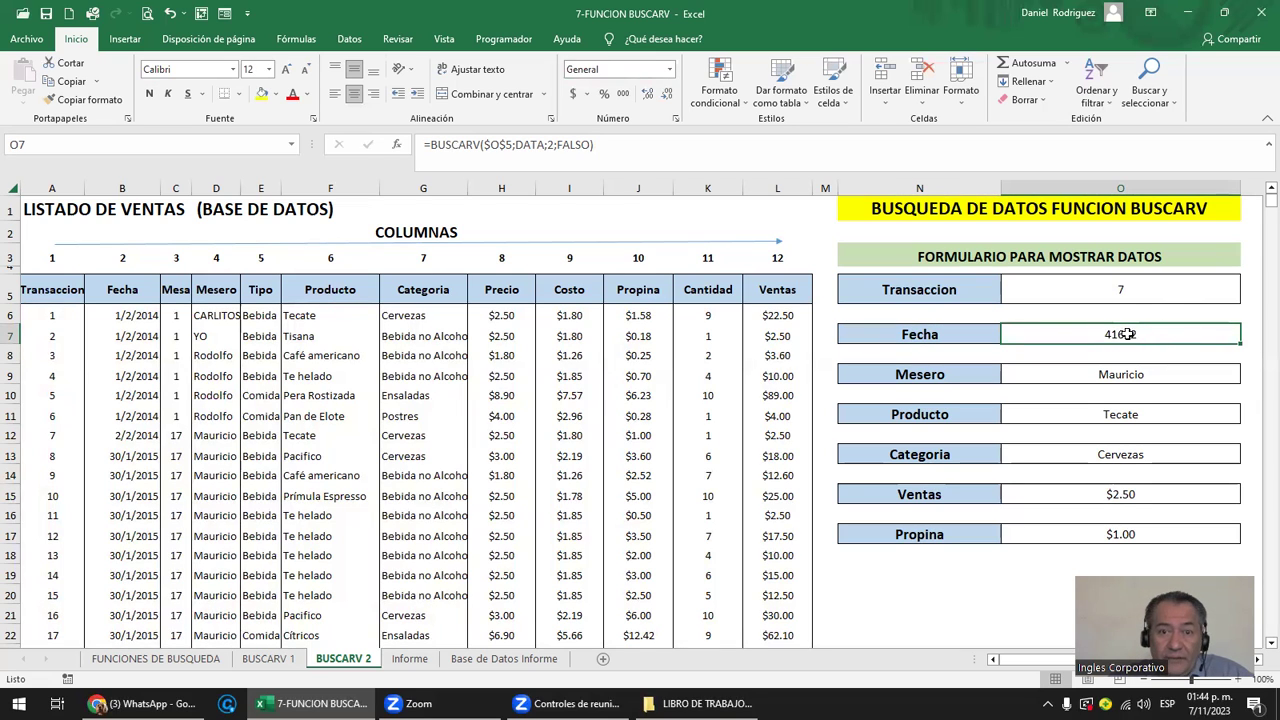
pyautogui.click(670, 69)
pyautogui.click(664, 272)
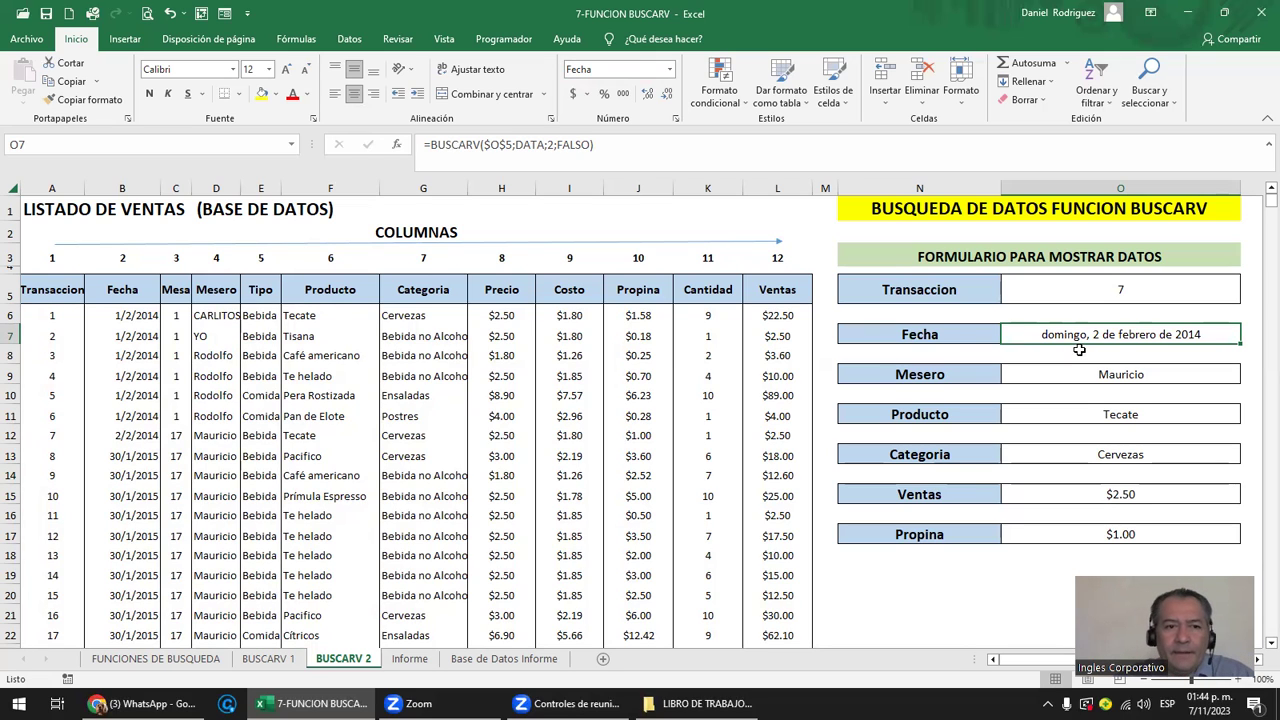
pyautogui.click(41, 188)
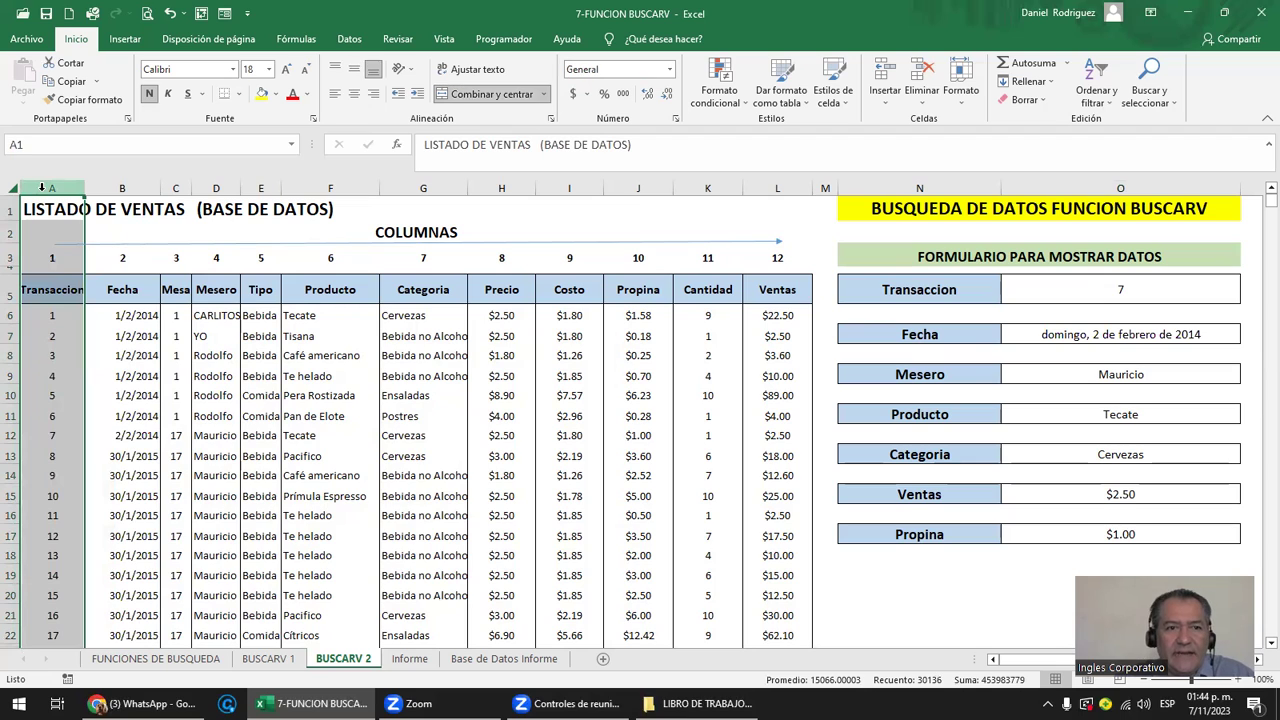
# Check A5, column G and the COLUMNAS heading, then switch to the Informe sheet.
pyautogui.click(43, 294)
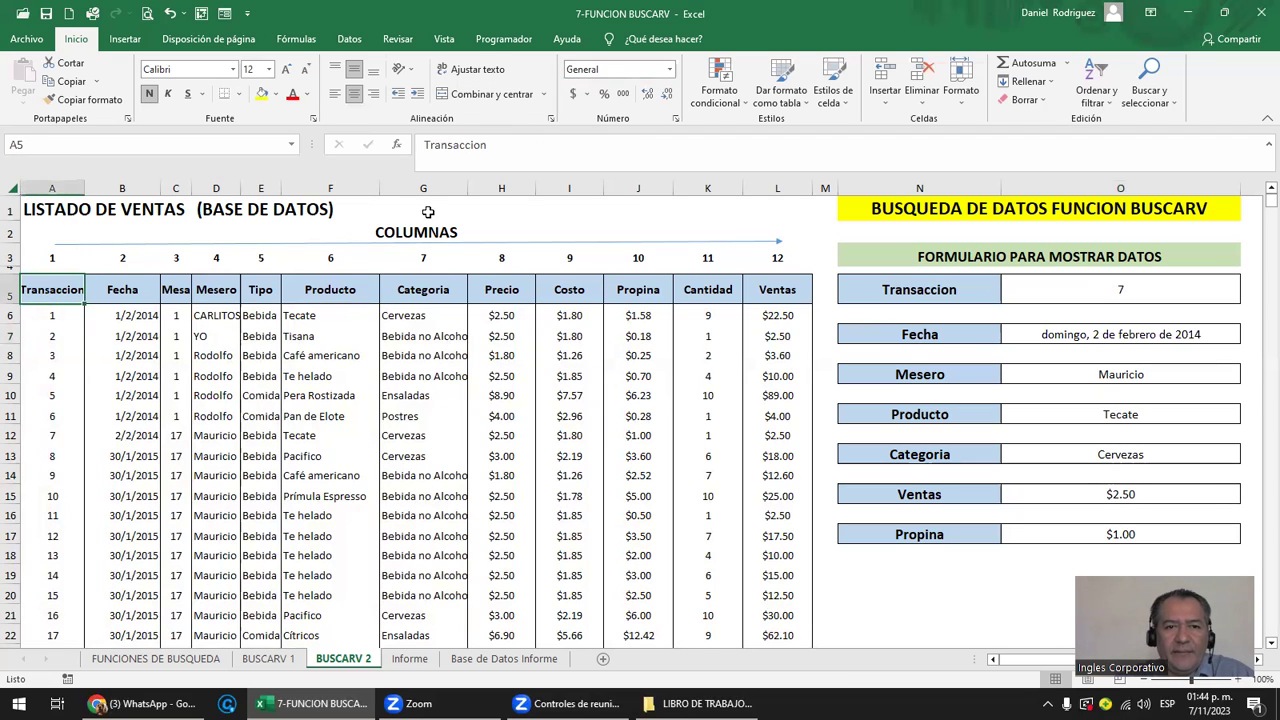
pyautogui.click(423, 188)
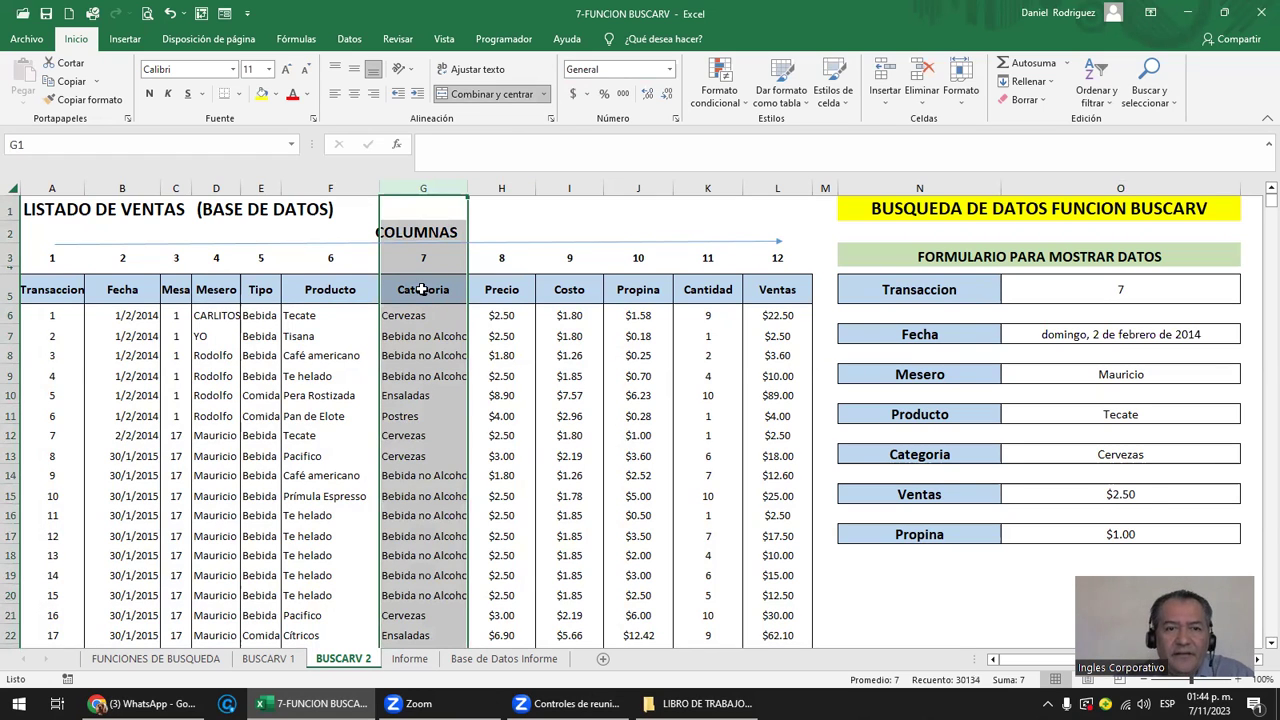
pyautogui.click(702, 225)
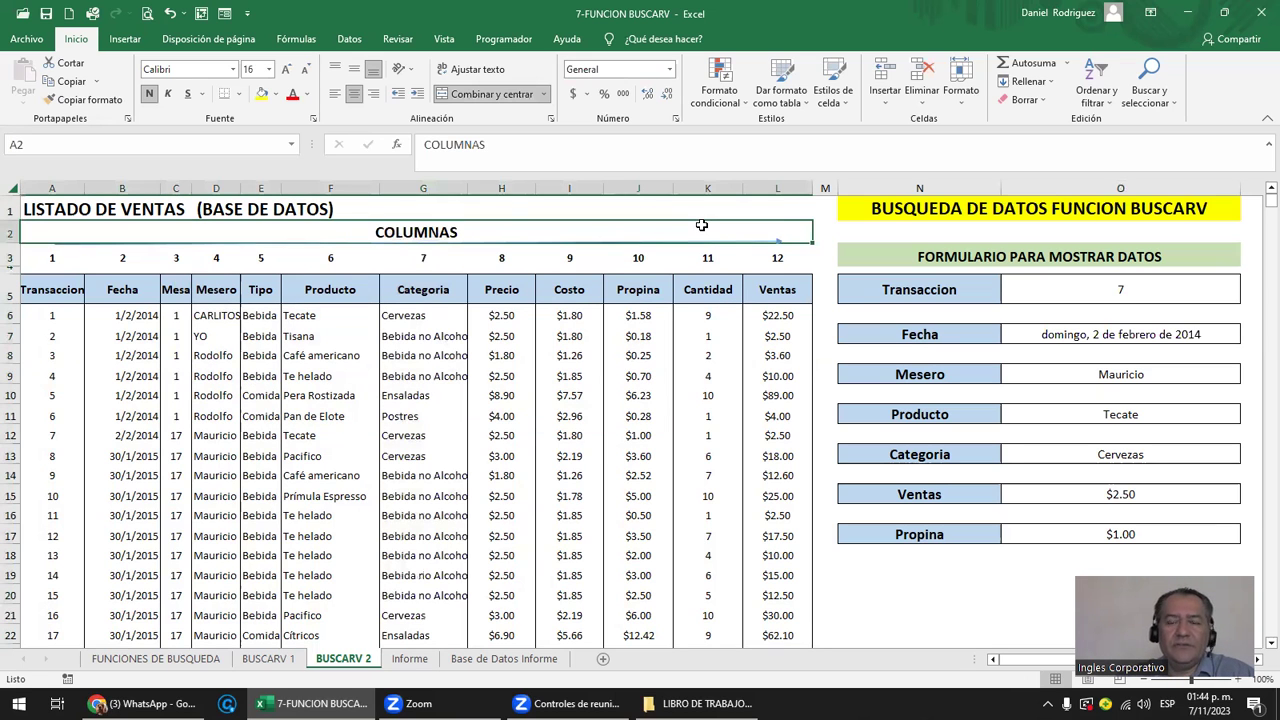
pyautogui.click(402, 663)
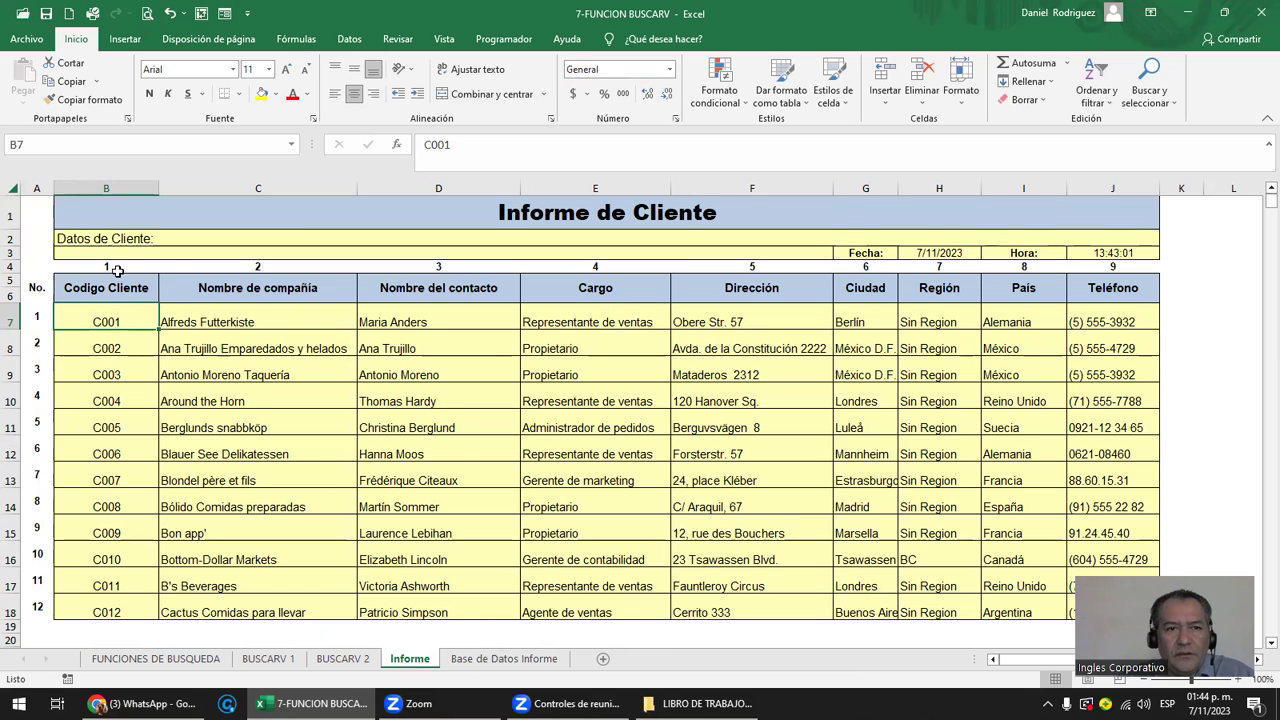
# Review the lookup formulas across row 7 and the customer codes in column B.
pyautogui.click(307, 217)
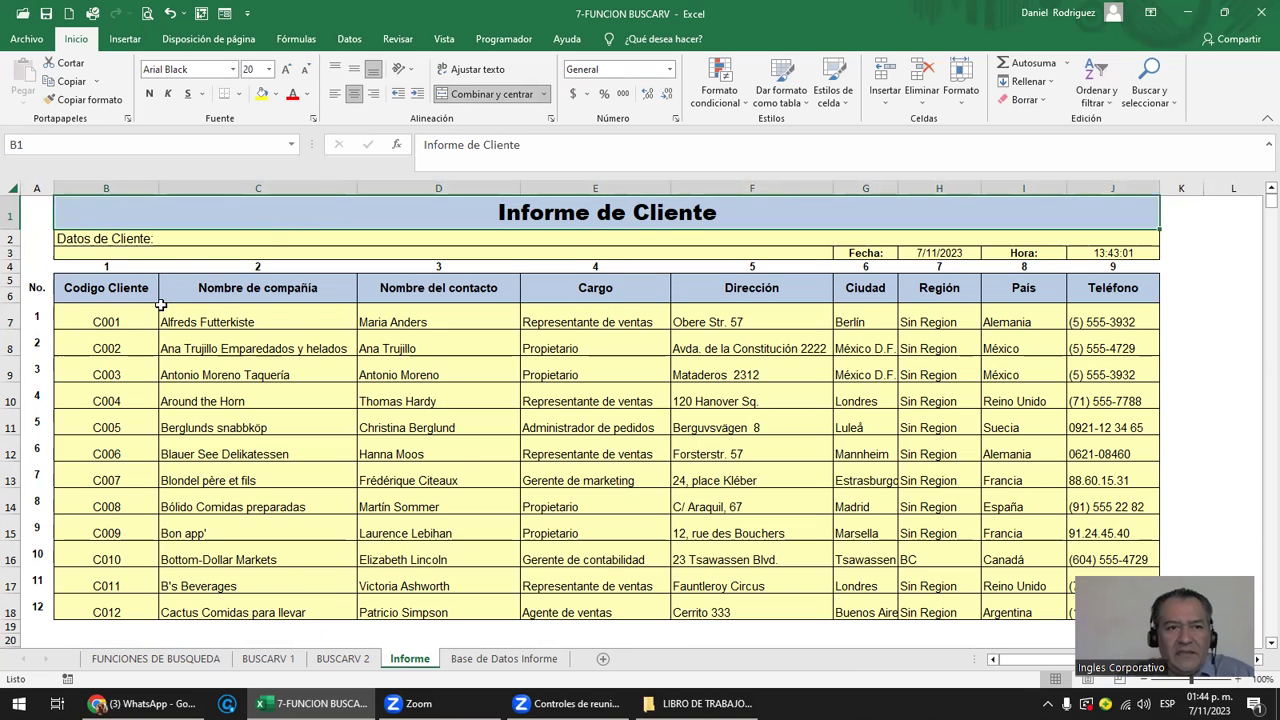
pyautogui.click(127, 348)
pyautogui.click(231, 319)
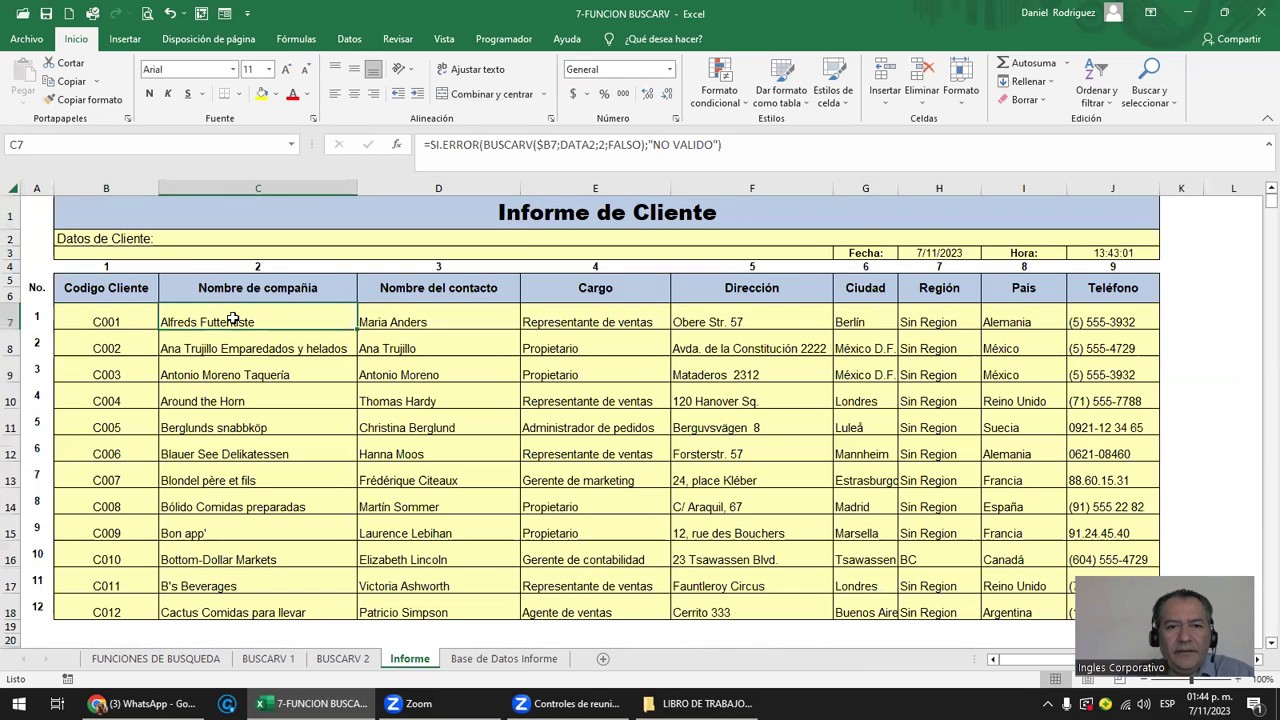
pyautogui.click(412, 318)
pyautogui.click(570, 320)
pyautogui.click(718, 320)
pyautogui.moveTo(211, 351); pyautogui.dragTo(216, 329)
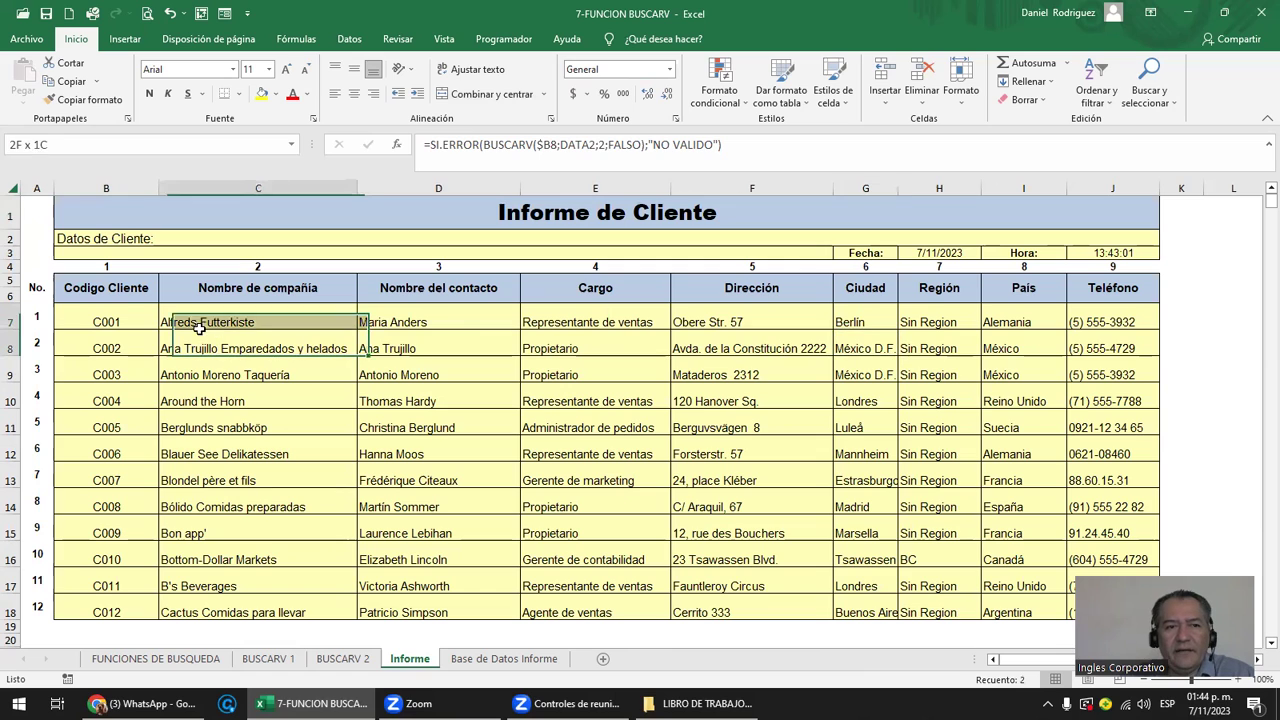
pyautogui.click(112, 323)
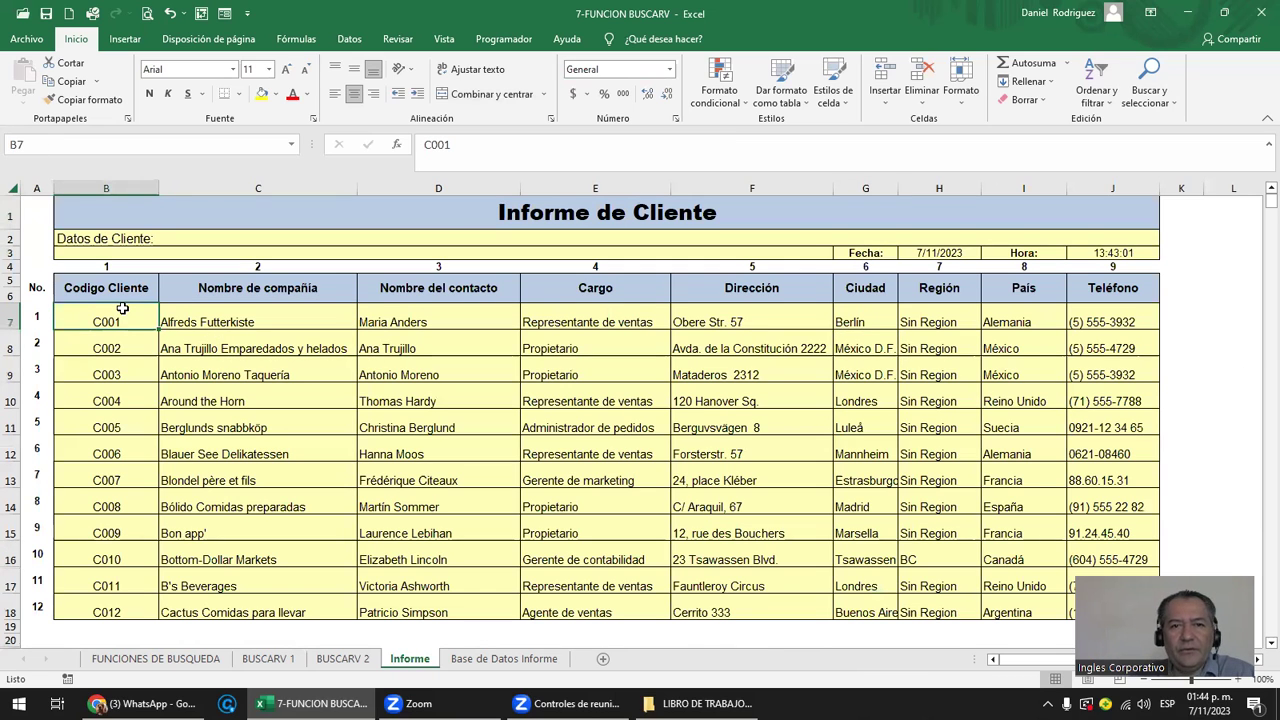
pyautogui.press('Down')
pyautogui.press('Down')
pyautogui.press('Down')
pyautogui.press('Down')
pyautogui.press('Down')
pyautogui.press('Down')
pyautogui.press('Down')
pyautogui.press('Down')
pyautogui.press('Down')
pyautogui.press('Down')
pyautogui.press('Down')
pyautogui.press('Up')
pyautogui.press('Up')
pyautogui.press('Up')
pyautogui.press('Up')
pyautogui.press('Up')
pyautogui.press('Up')
pyautogui.press('Up')
pyautogui.press('Up')
pyautogui.press('Up')
pyautogui.press('Up')
pyautogui.press('Right')
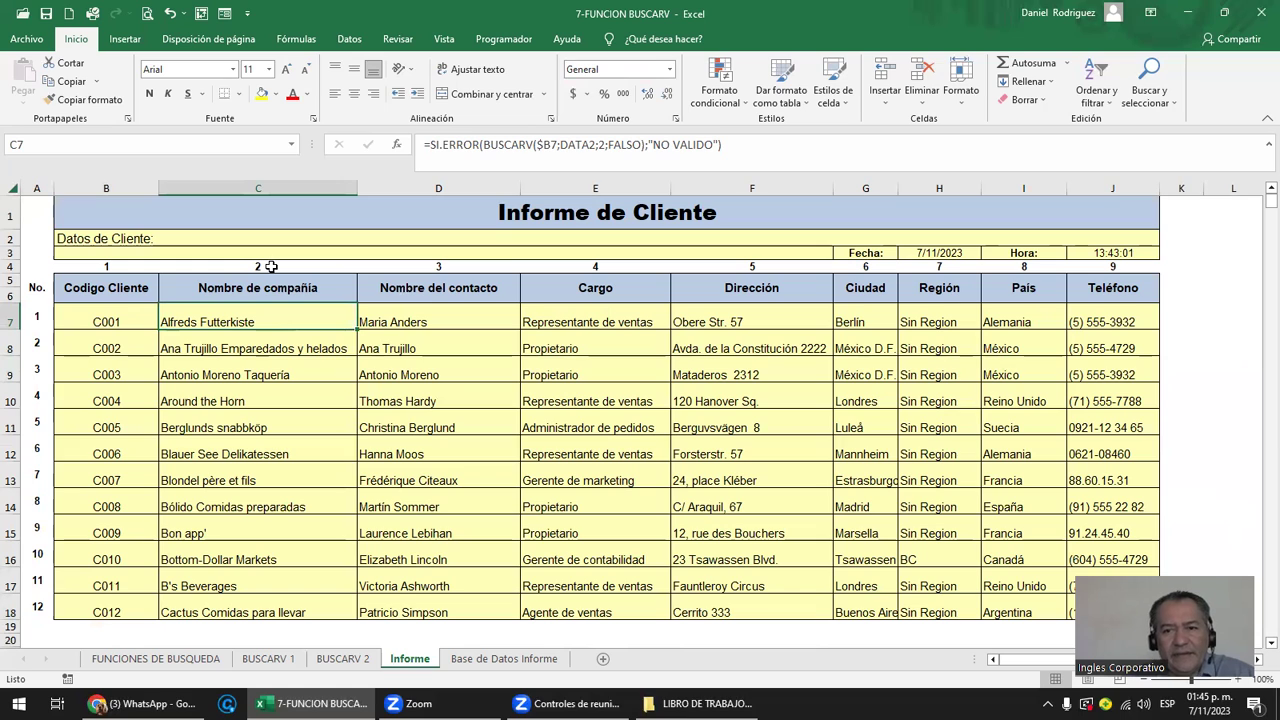
# Clear the lookup results in C8:J18, rows 8 to 18.
pyautogui.click(264, 347)
pyautogui.click(282, 377)
pyautogui.click(282, 404)
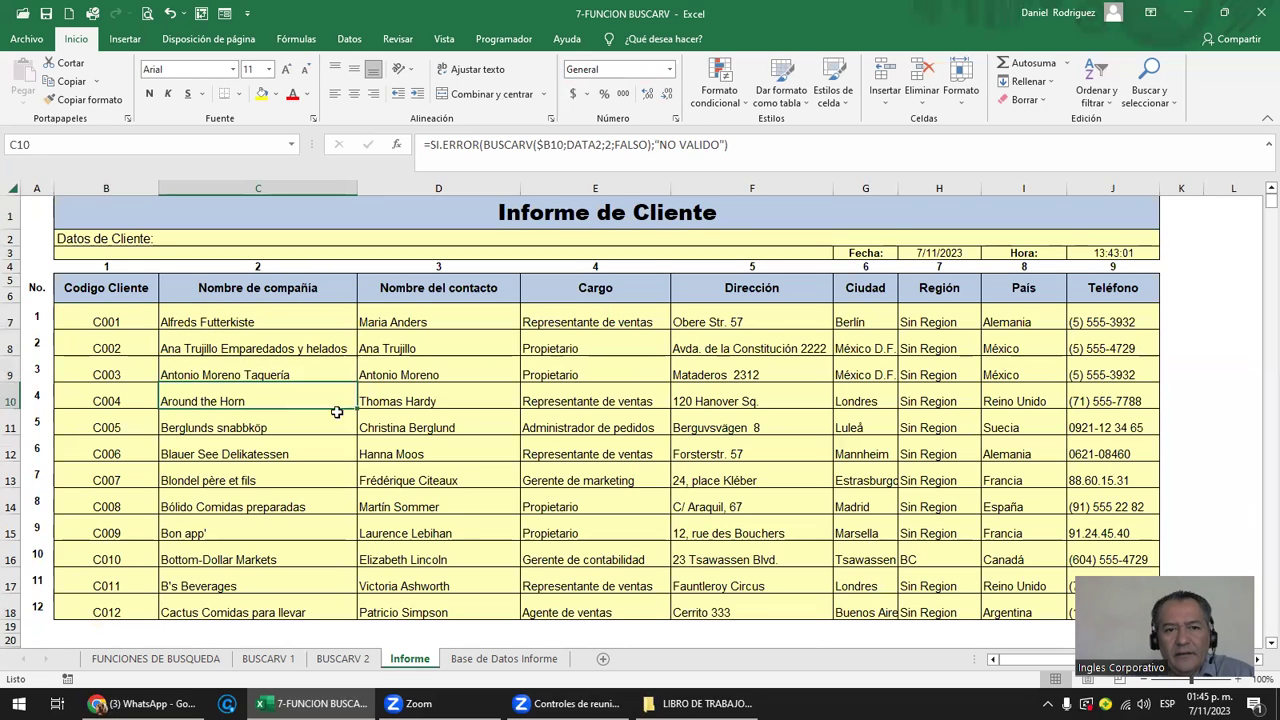
pyautogui.click(399, 404)
pyautogui.moveTo(268, 350)
pyautogui.mouseDown()
pyautogui.moveTo(1059, 577)
pyautogui.moveTo(1060, 610)
pyautogui.mouseUp()
pyautogui.press('Delete')
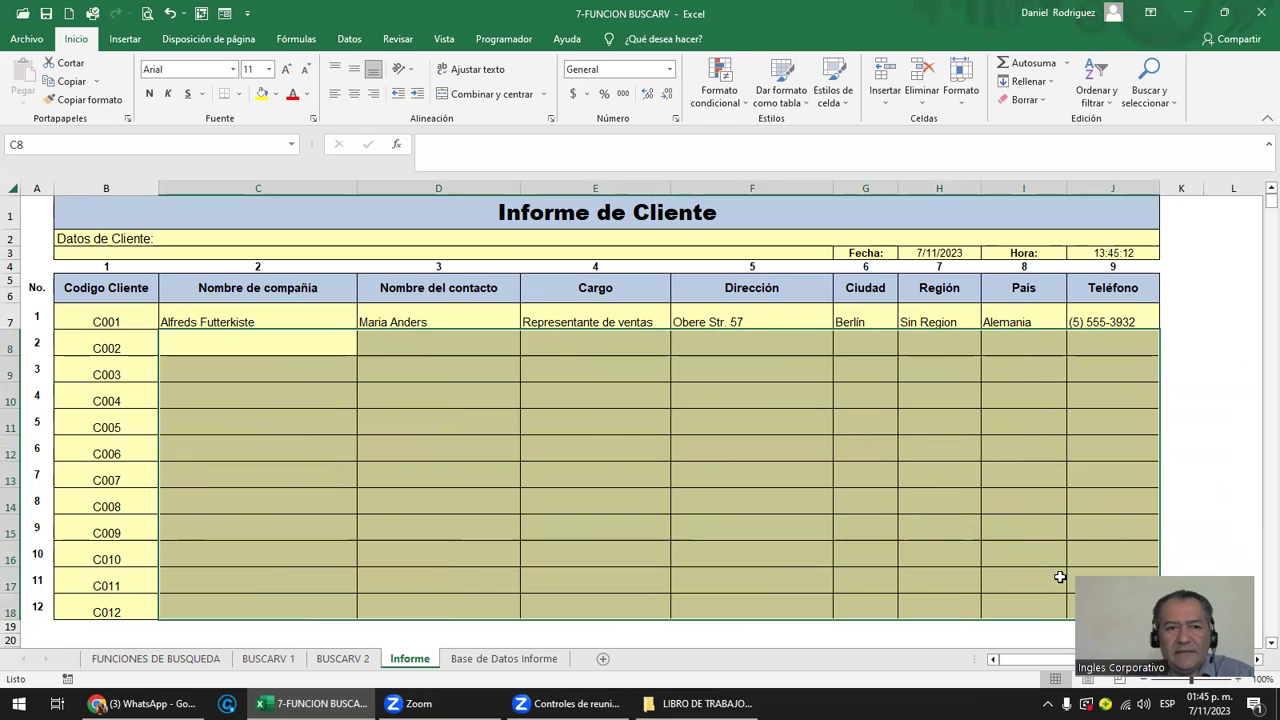
# Delete C001's lookup results in C7:J7, leaving only the customer codes.
pyautogui.click(106, 350)
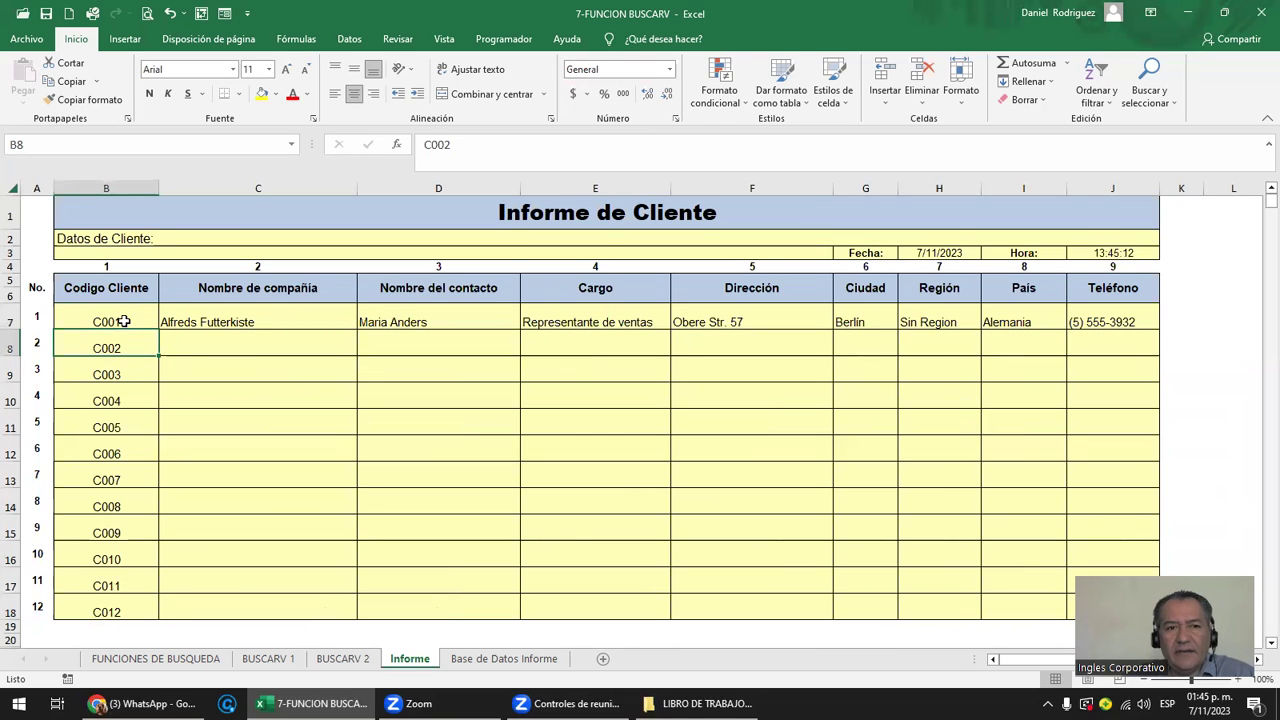
pyautogui.moveTo(202, 312); pyautogui.dragTo(1138, 322)
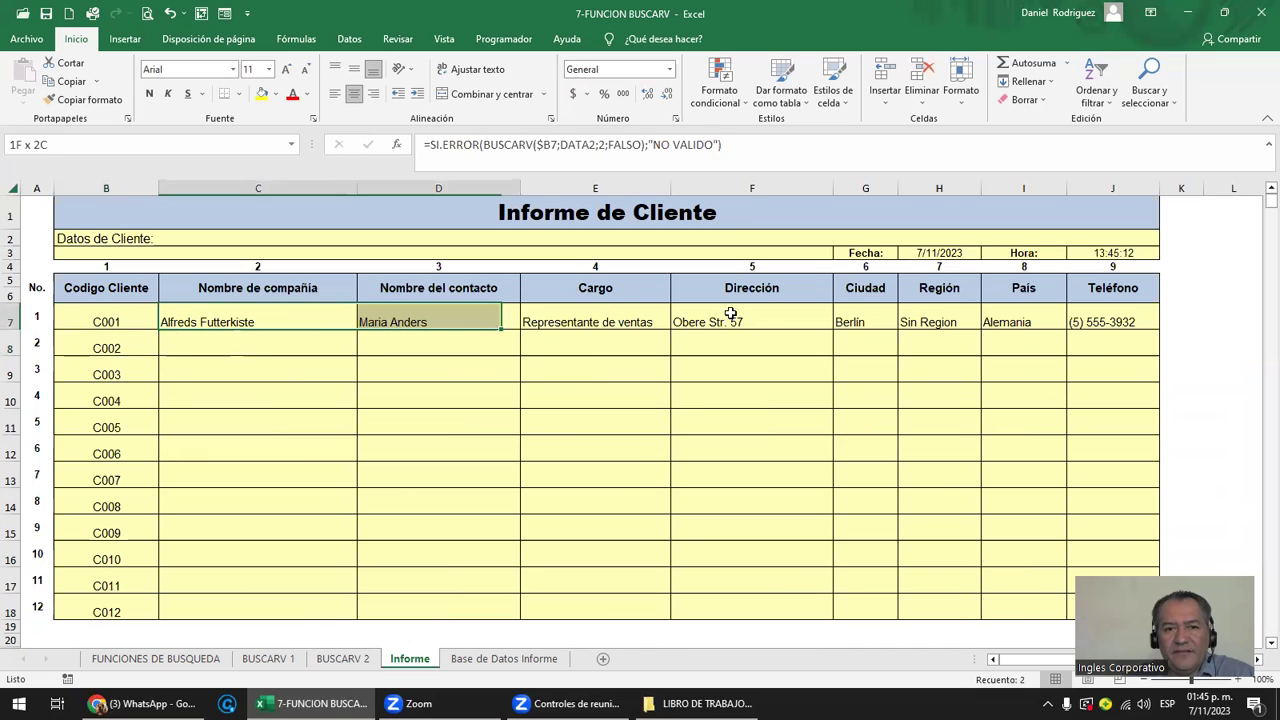
pyautogui.press('Delete')
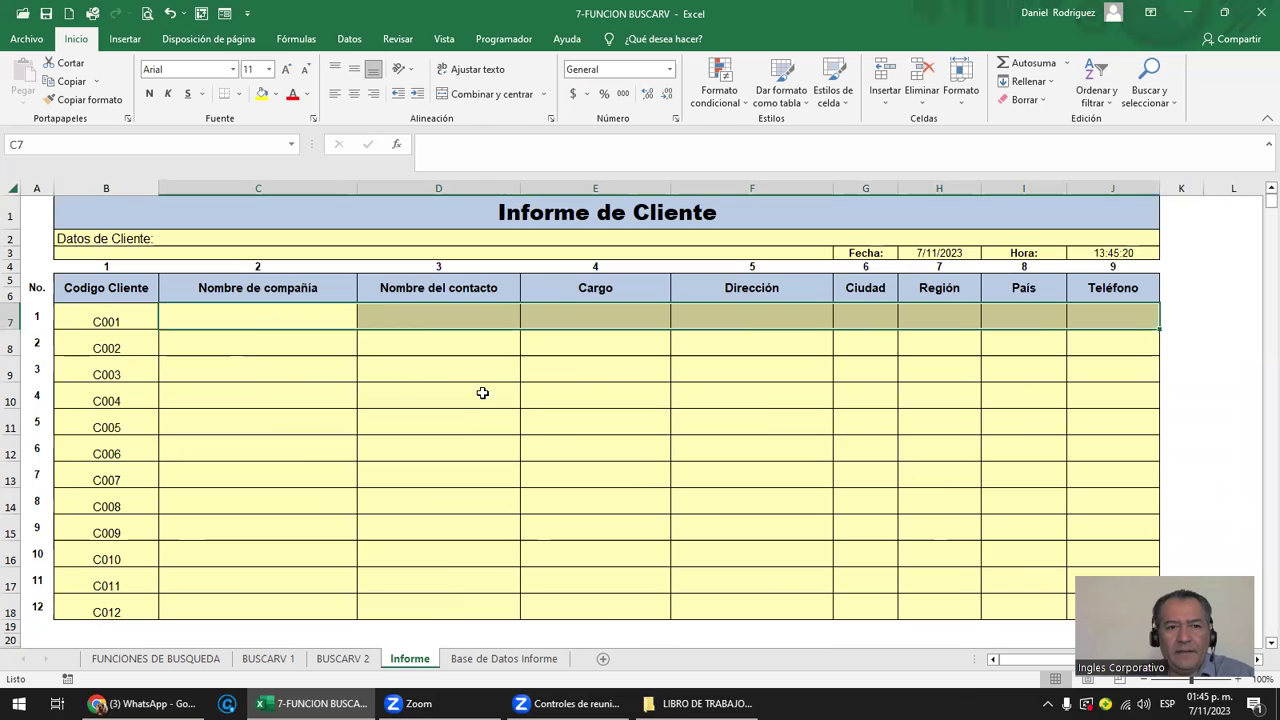
pyautogui.click(103, 320)
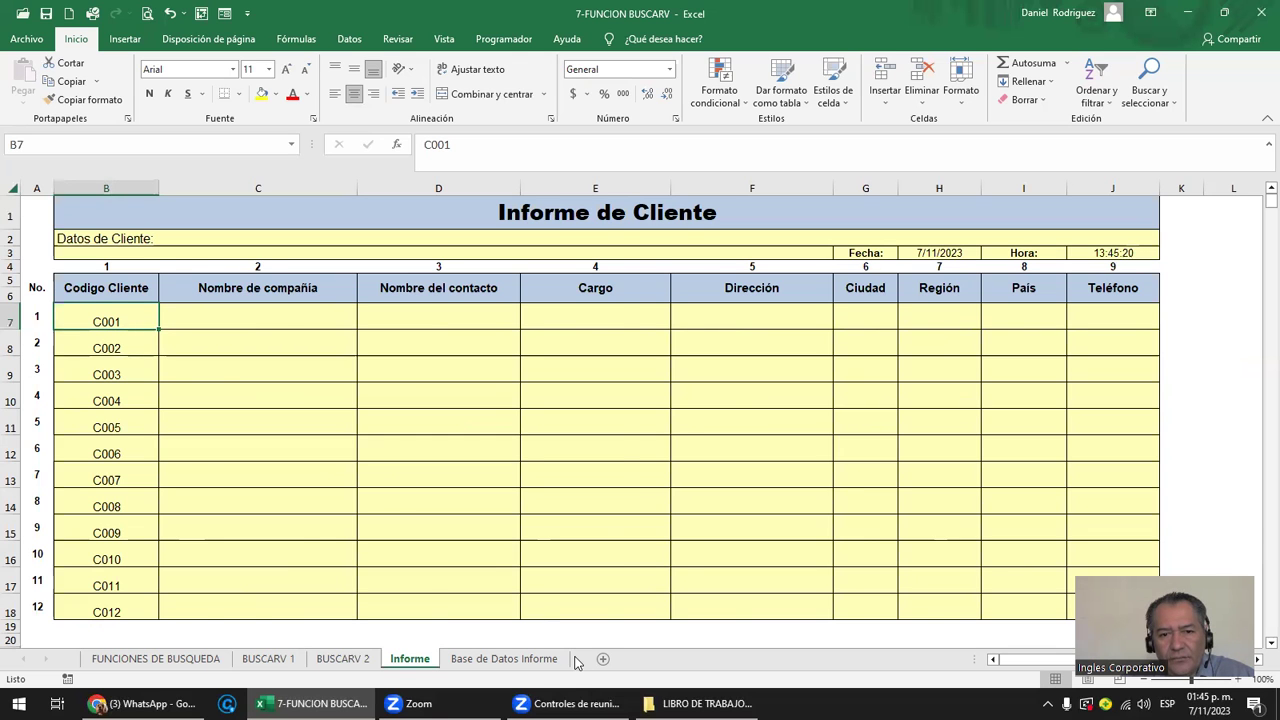
# Review the customer records and headers on the Base de Datos Informe sheet.
pyautogui.click(505, 659)
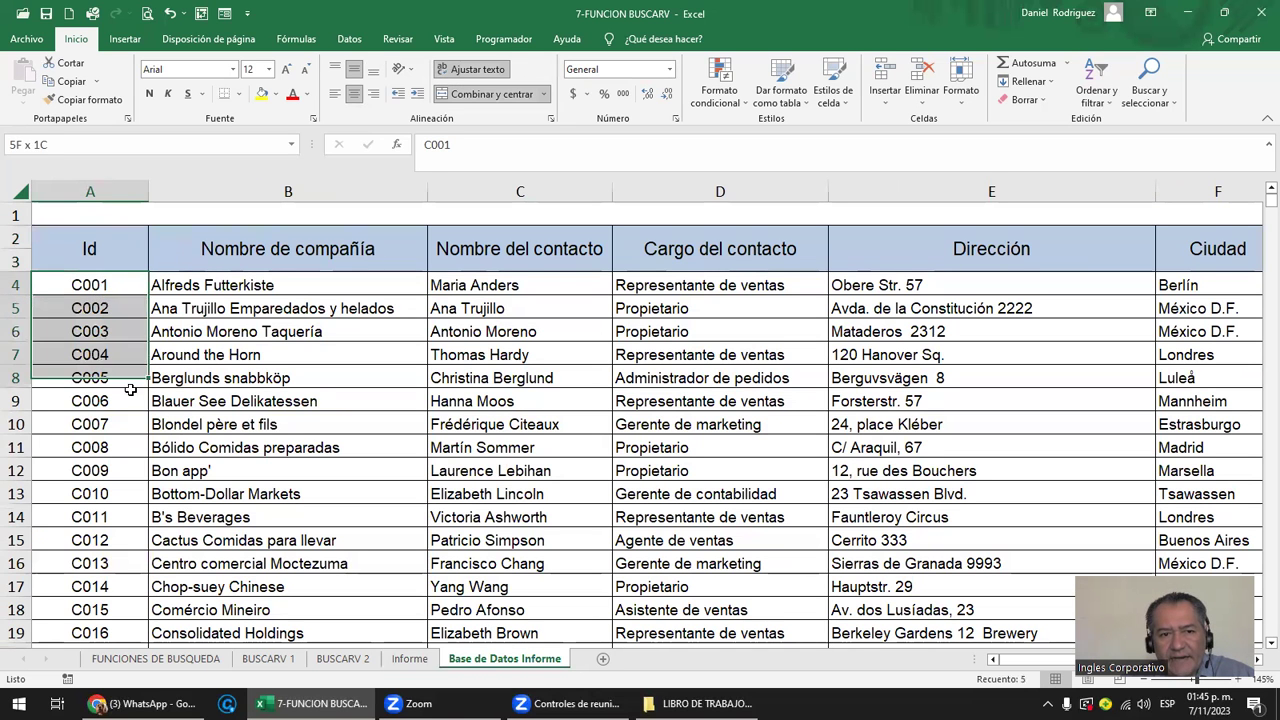
pyautogui.moveTo(100, 288); pyautogui.dragTo(700, 612)
pyautogui.click(80, 292)
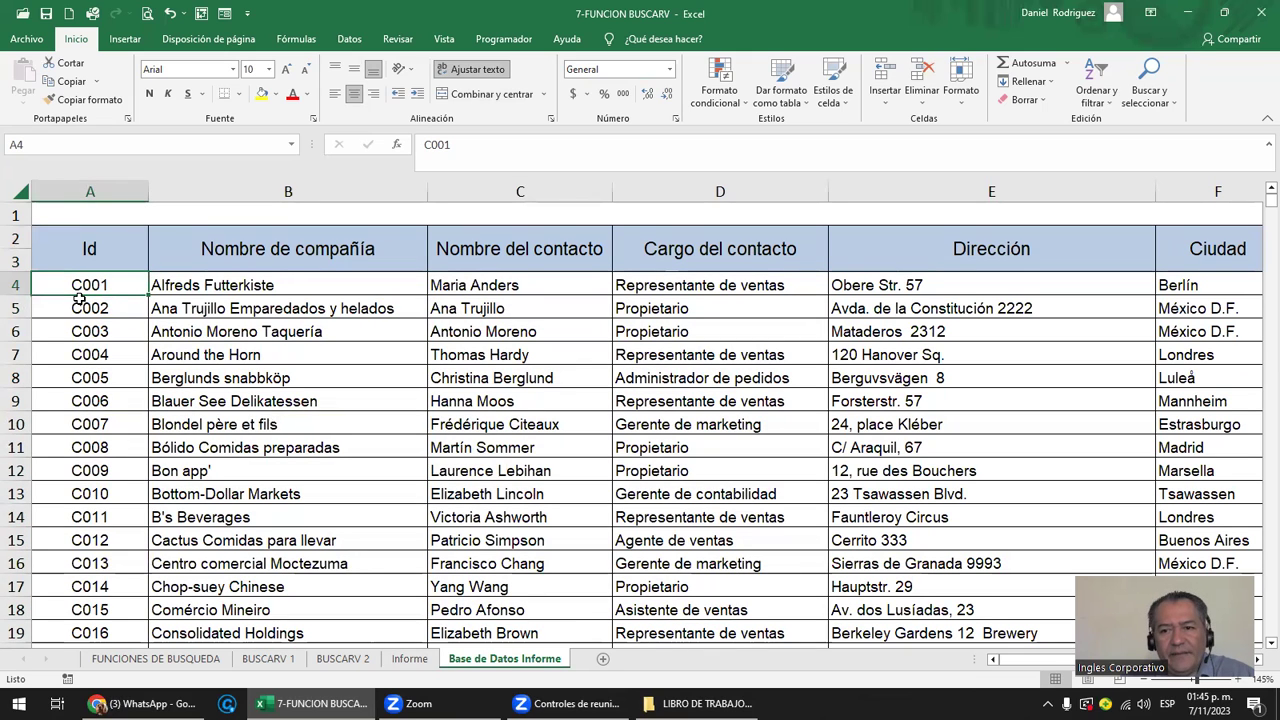
pyautogui.click(258, 255)
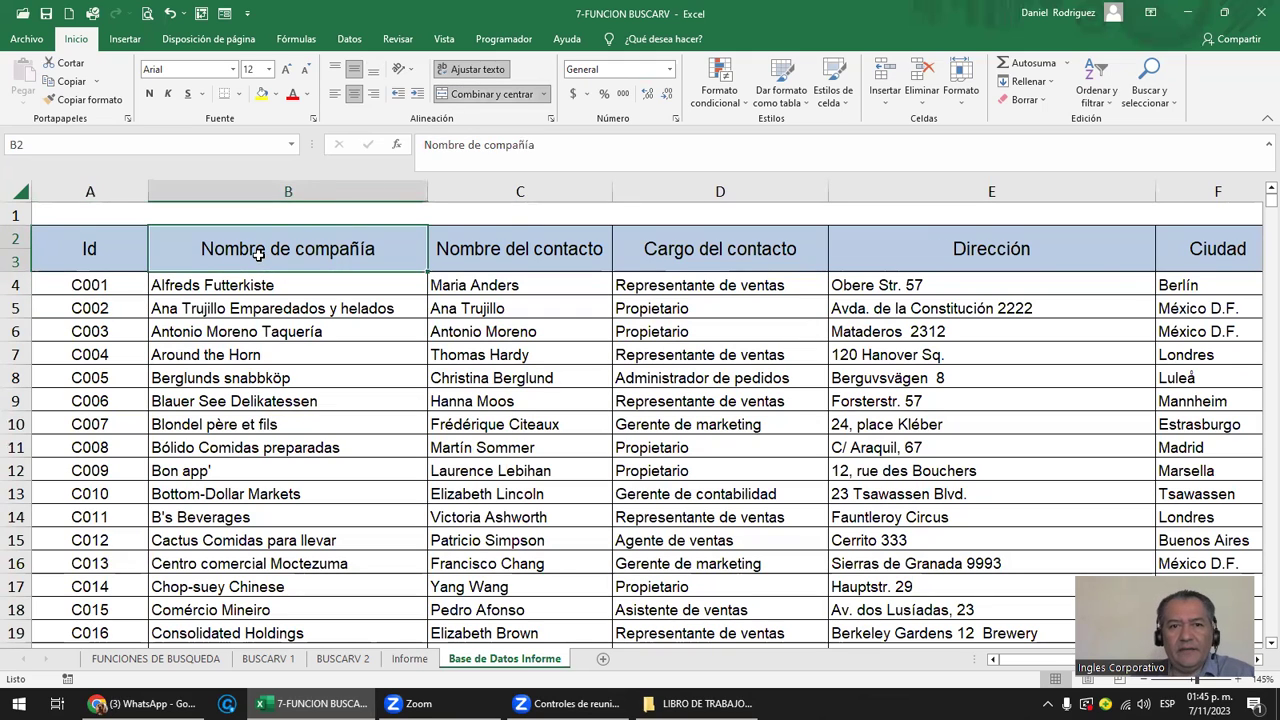
pyautogui.press('Right')
pyautogui.press('Right')
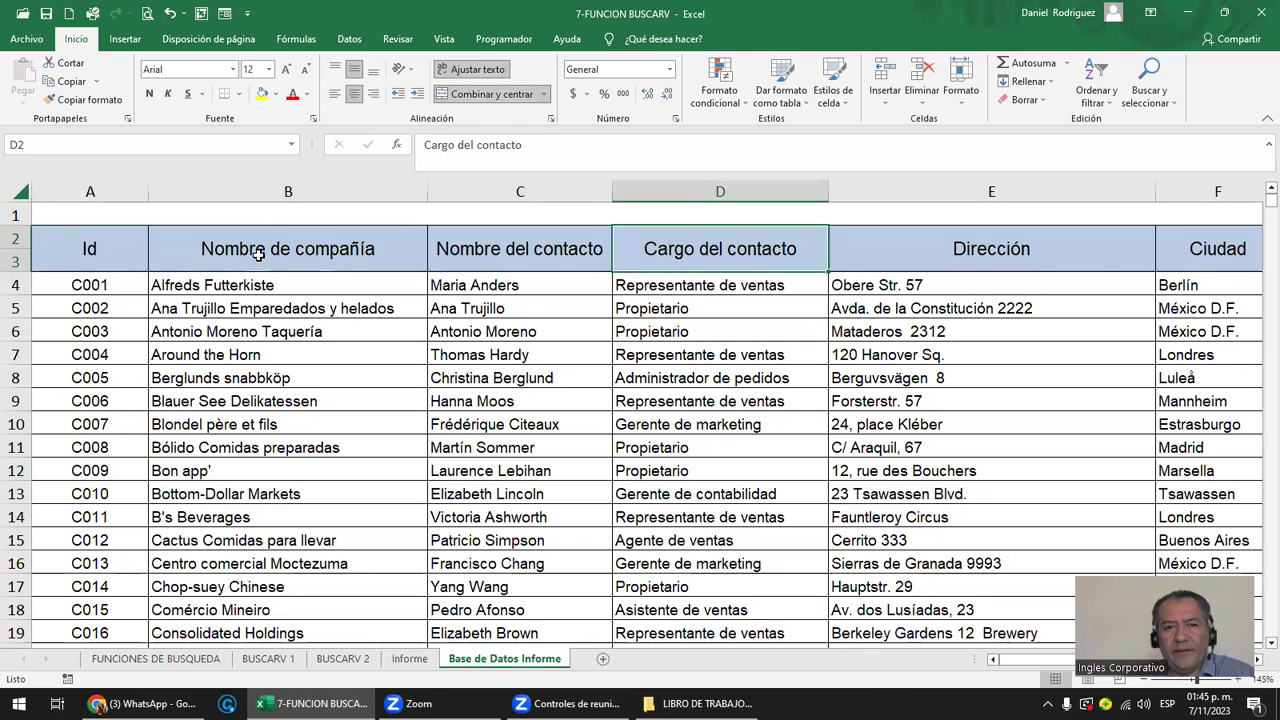
pyautogui.hotkey('ctrl', 'Home')
# Number the table's columns 1 through 9 across A1:I1 of Base de Datos Informe.
pyautogui.write('1')
pyautogui.press('Tab')
pyautogui.write('2')
pyautogui.press('Tab')
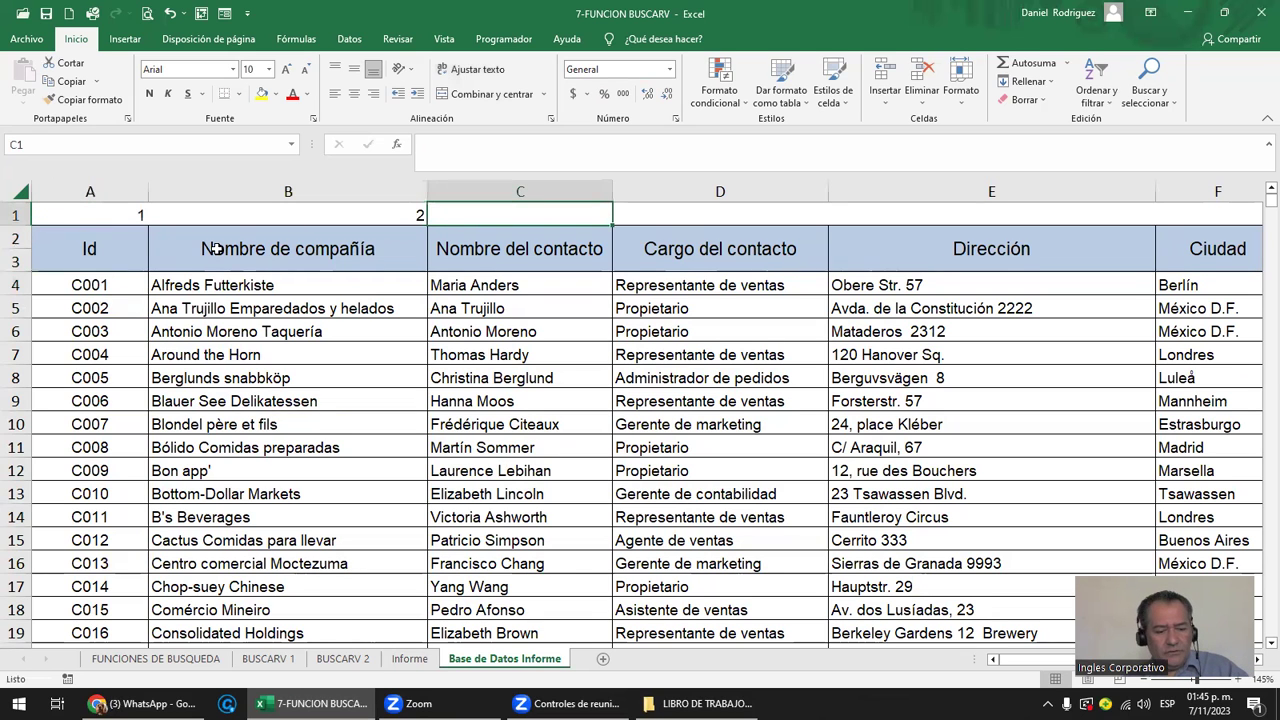
pyautogui.write('3')
pyautogui.press('Tab')
pyautogui.write('4')
pyautogui.press('Tab')
pyautogui.write('5')
pyautogui.press('Tab')
pyautogui.write('6')
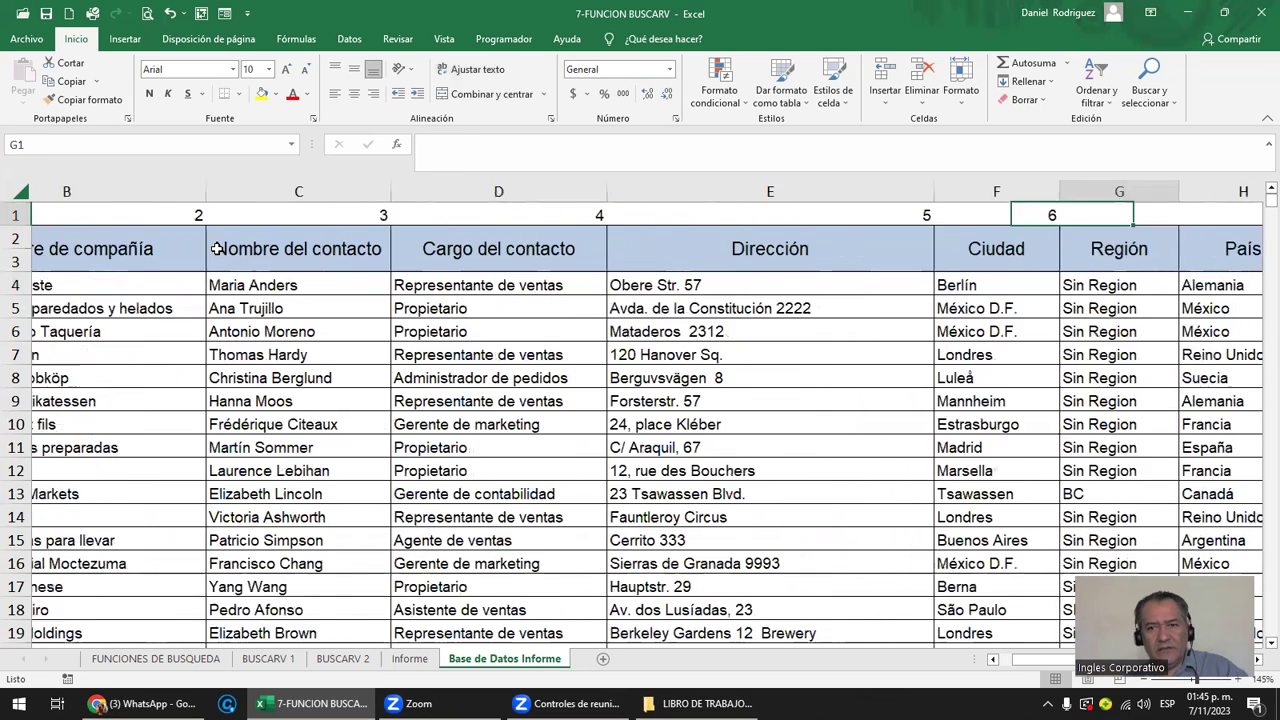
pyautogui.press('Tab')
pyautogui.write('7')
pyautogui.press('Tab')
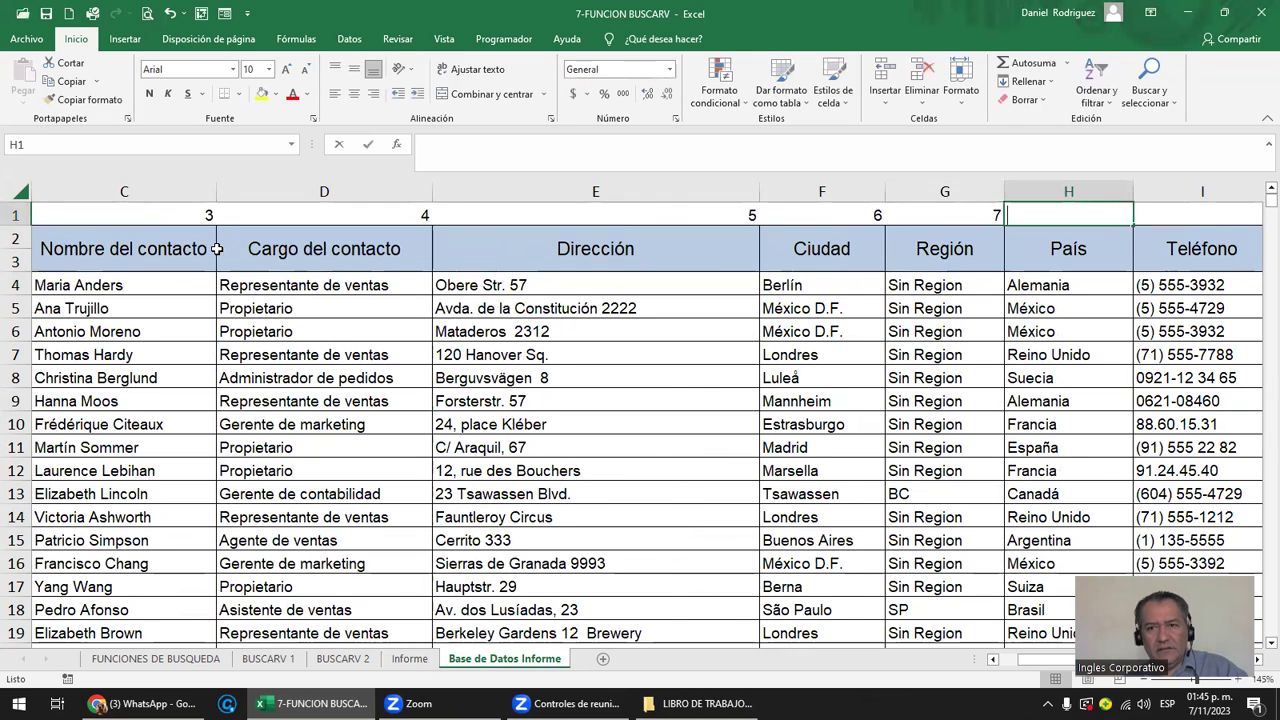
pyautogui.write('8')
pyautogui.press('Tab')
pyautogui.write('9')
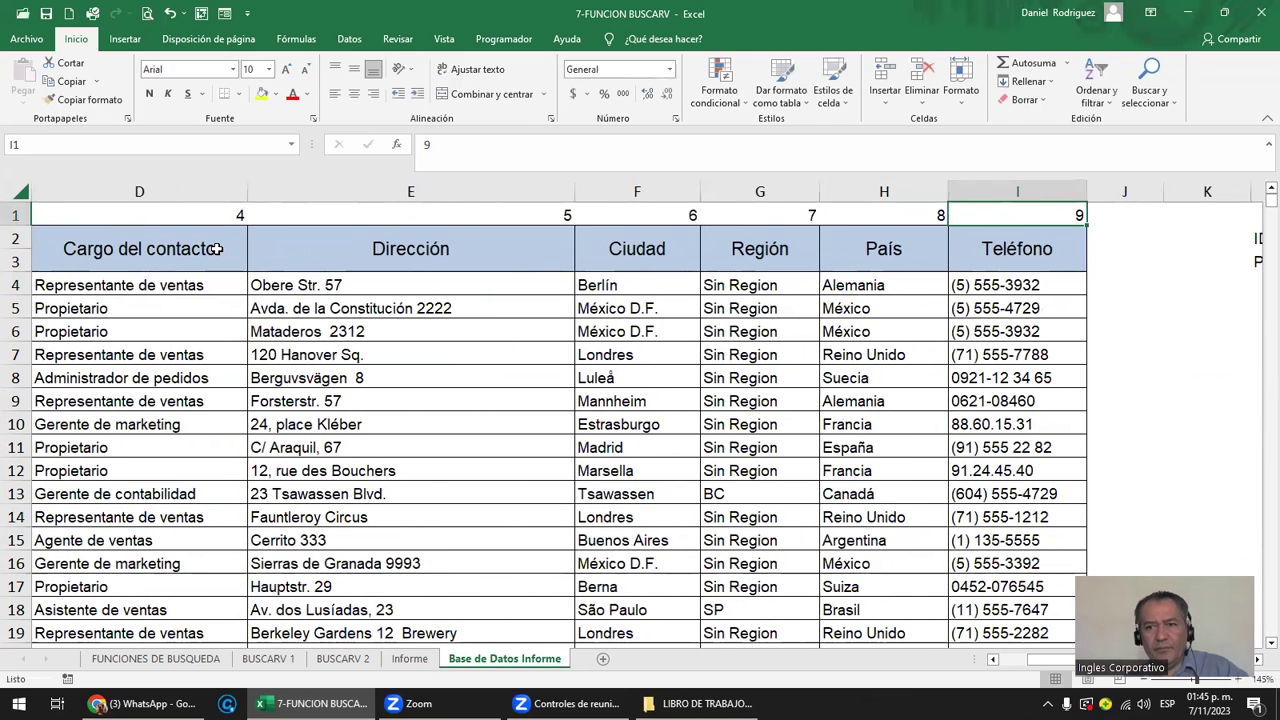
pyautogui.press('Return')
pyautogui.hotkey('ctrl', 'Home')
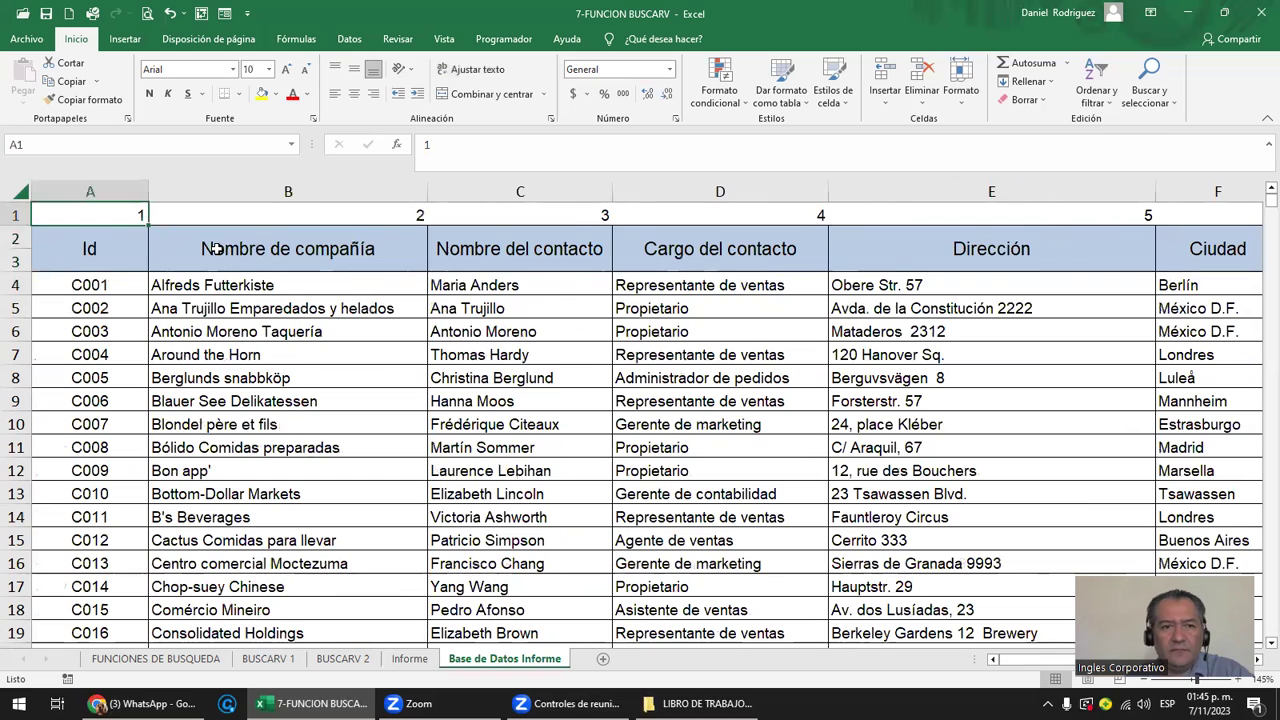
# Return to the Informe de Cliente report with C7 selected.
pyautogui.click(410, 660)
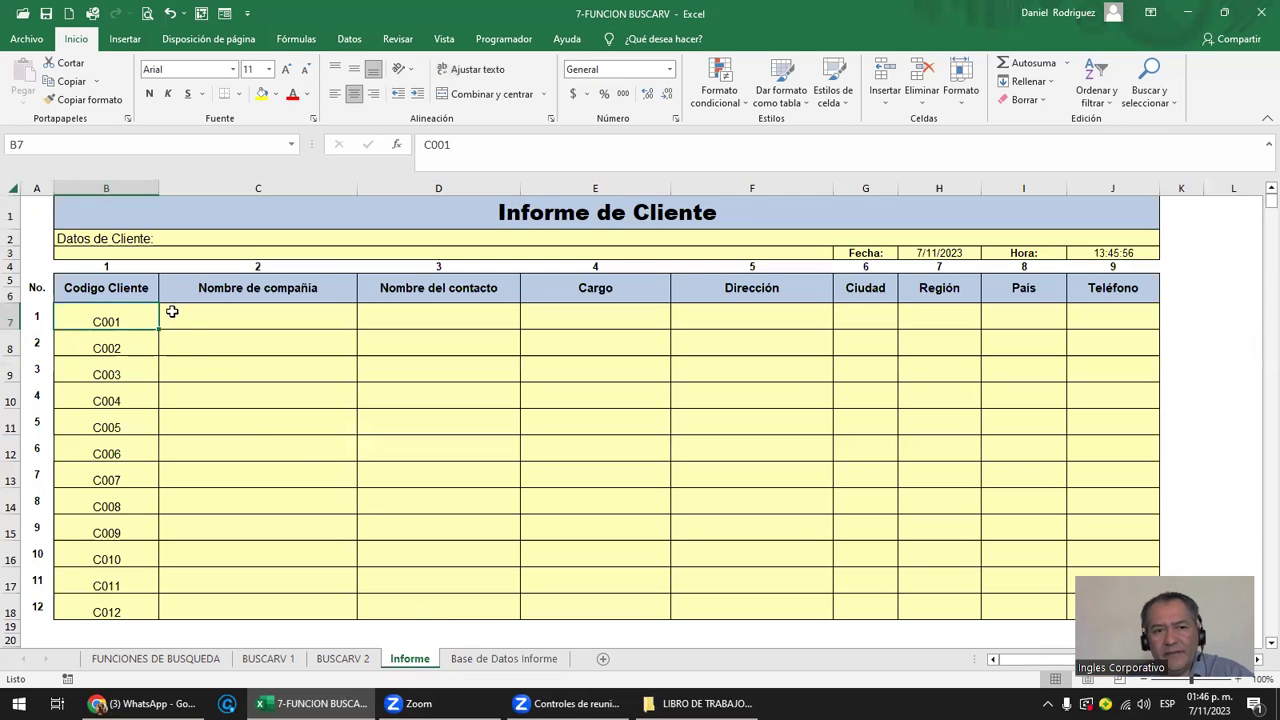
pyautogui.click(174, 312)
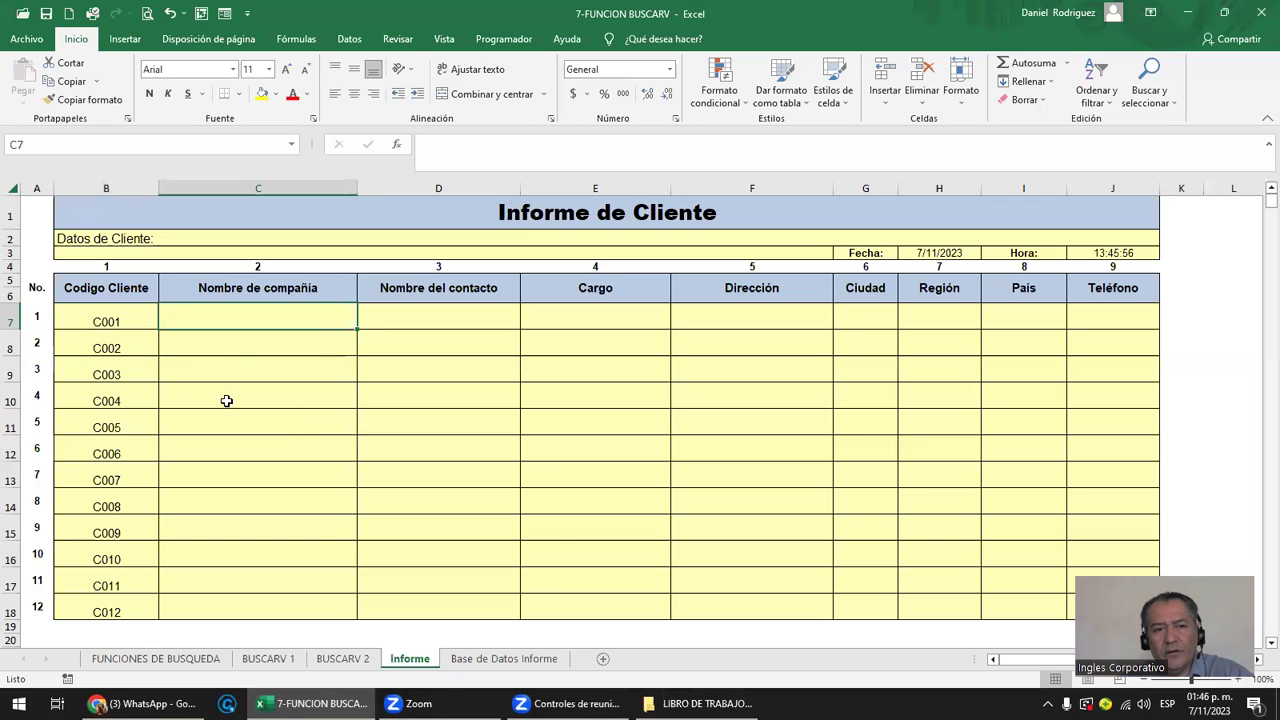
pyautogui.click(499, 659)
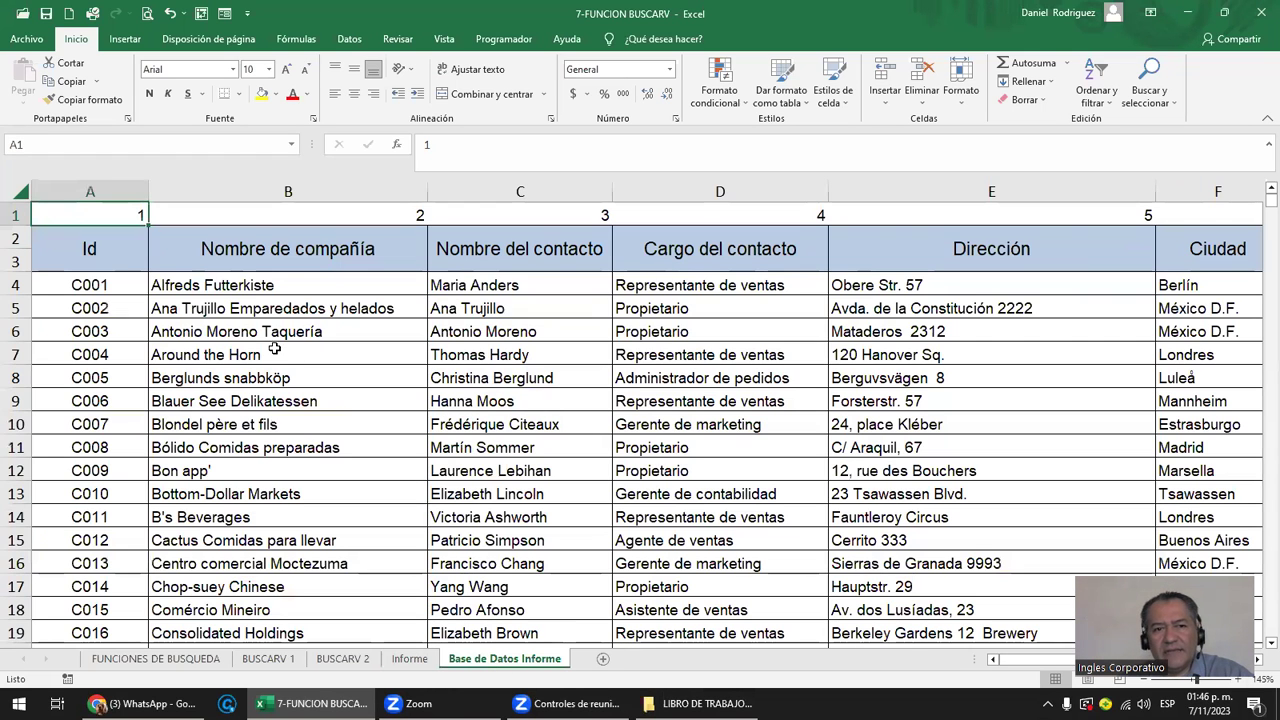
pyautogui.click(409, 659)
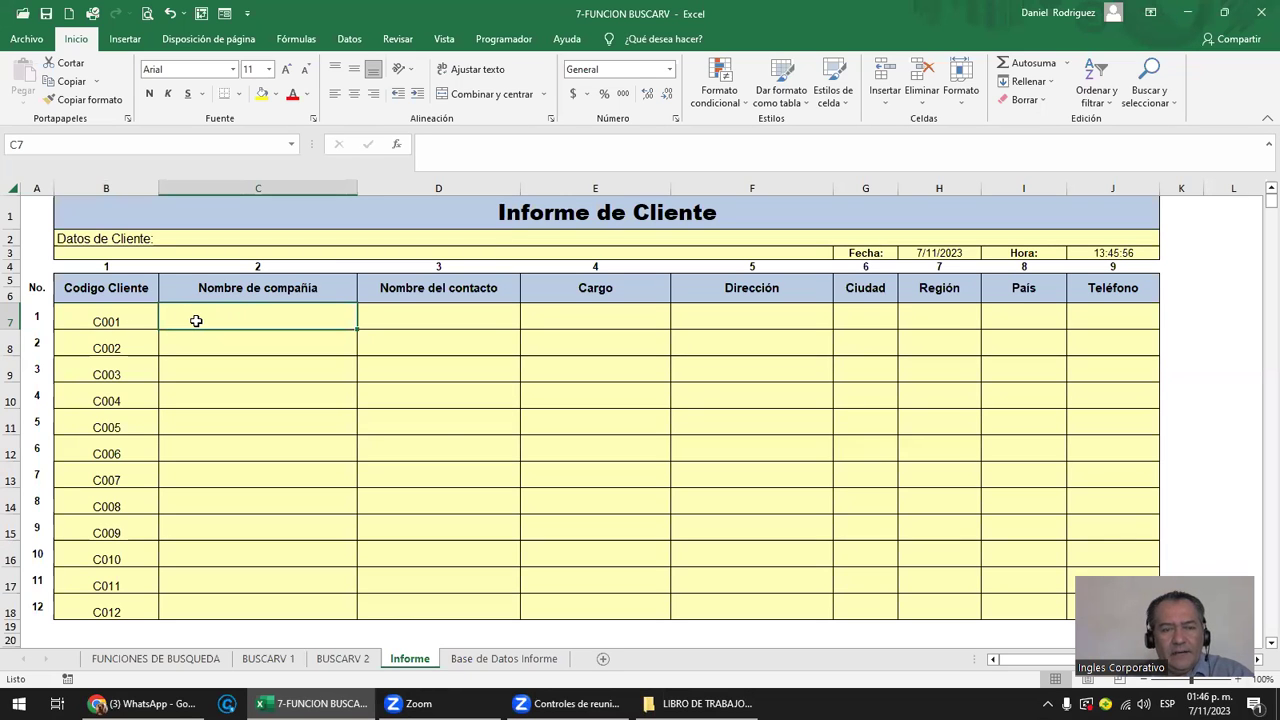
# In C7 start =BUSCARV($B$7; using the customer code as an absolute lookup value.
pyautogui.write('=')
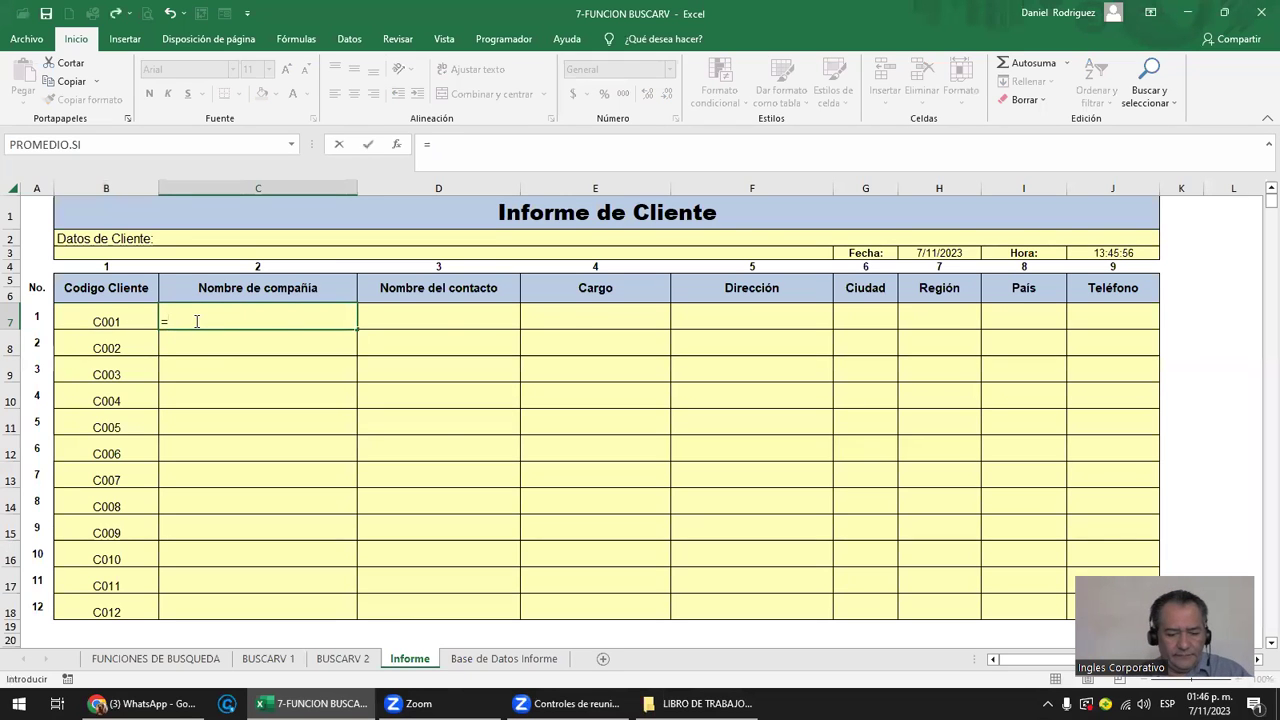
pyautogui.write('bu')
pyautogui.press('Down')
pyautogui.press('Down')
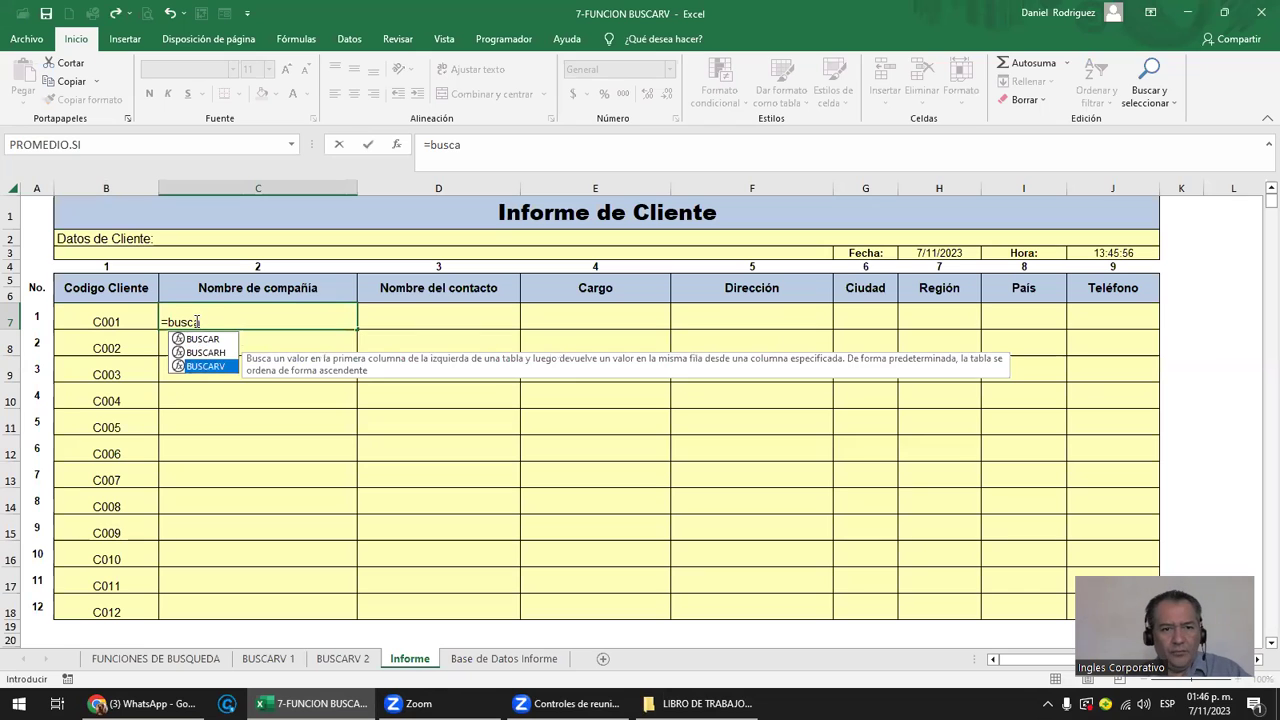
pyautogui.press('Tab')
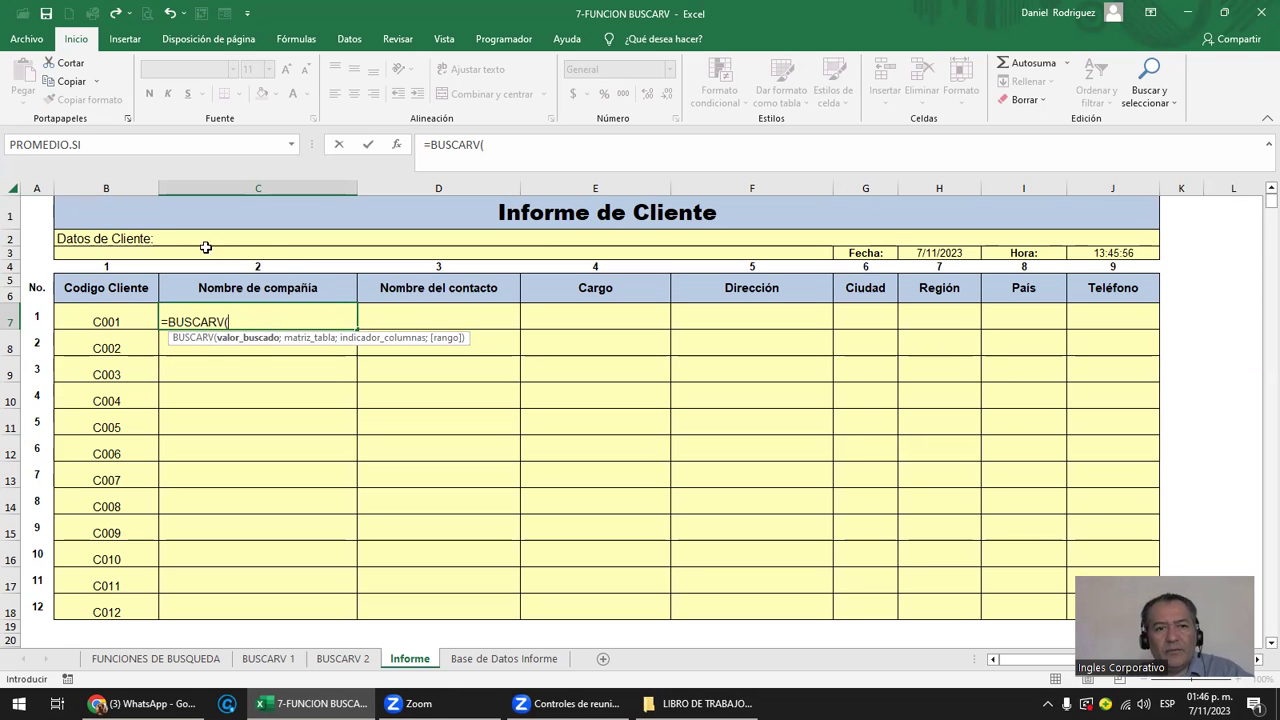
pyautogui.click(120, 318)
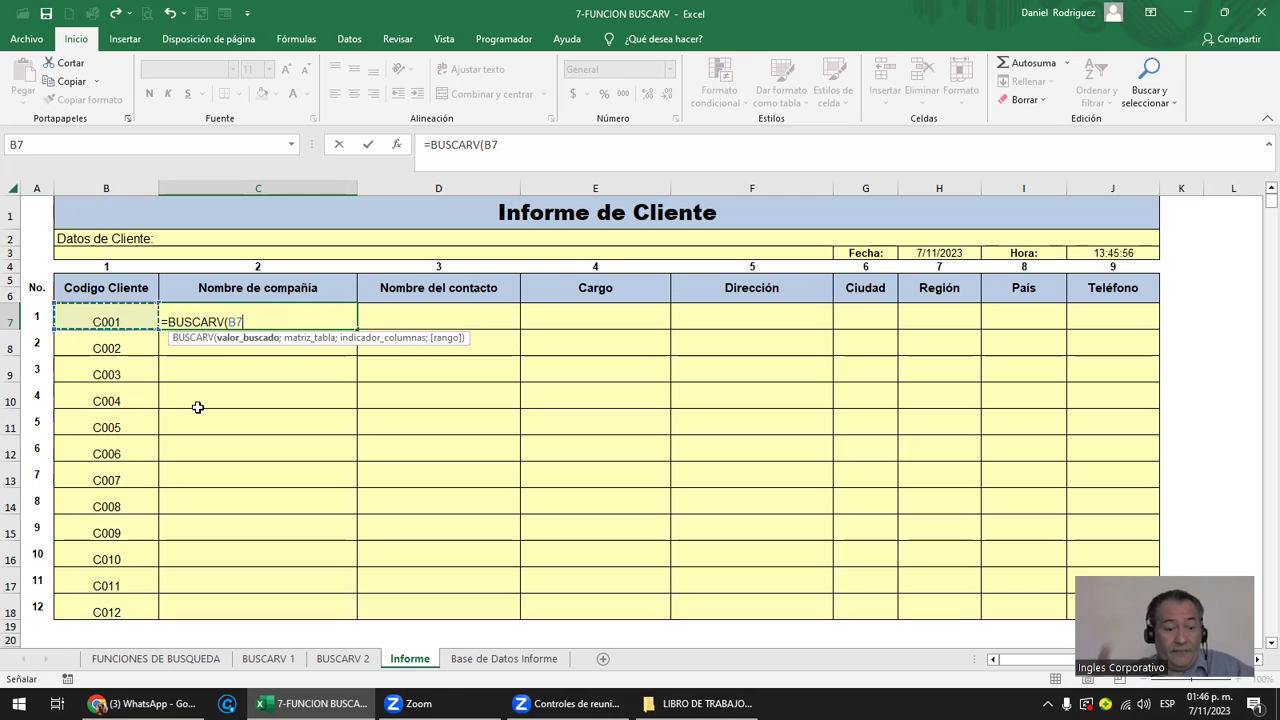
pyautogui.press('F4')
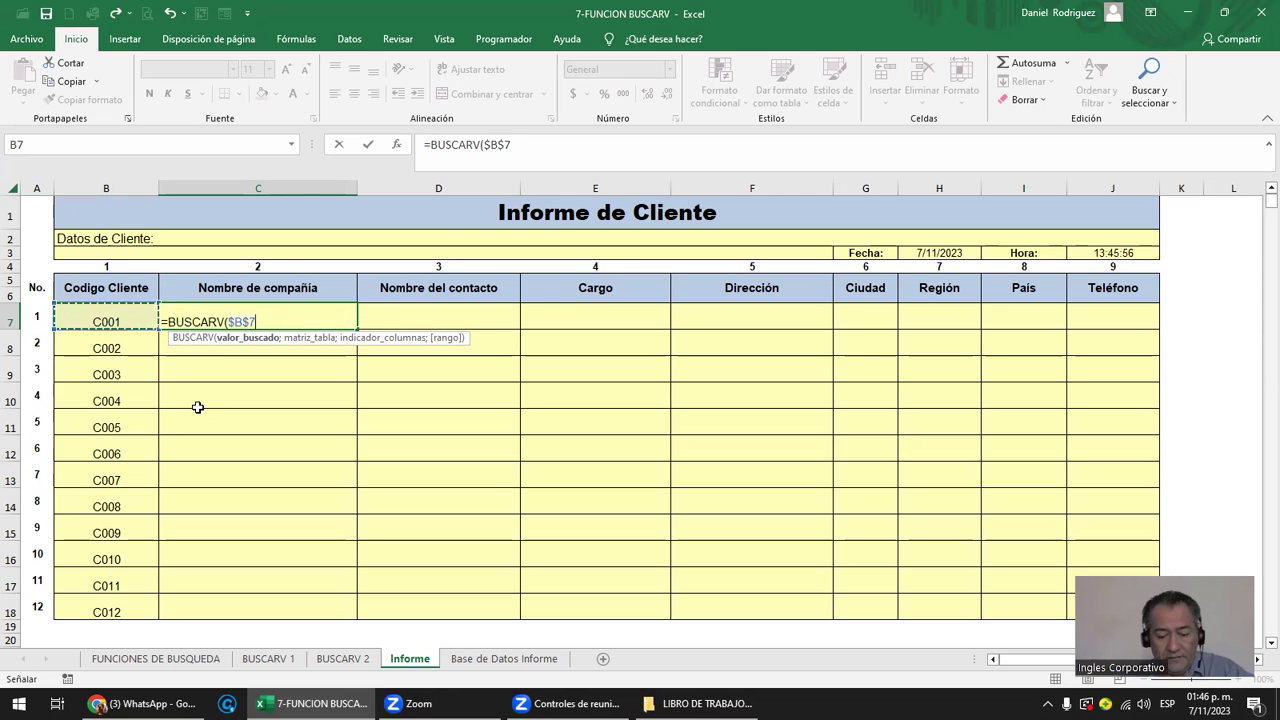
pyautogui.write(';')
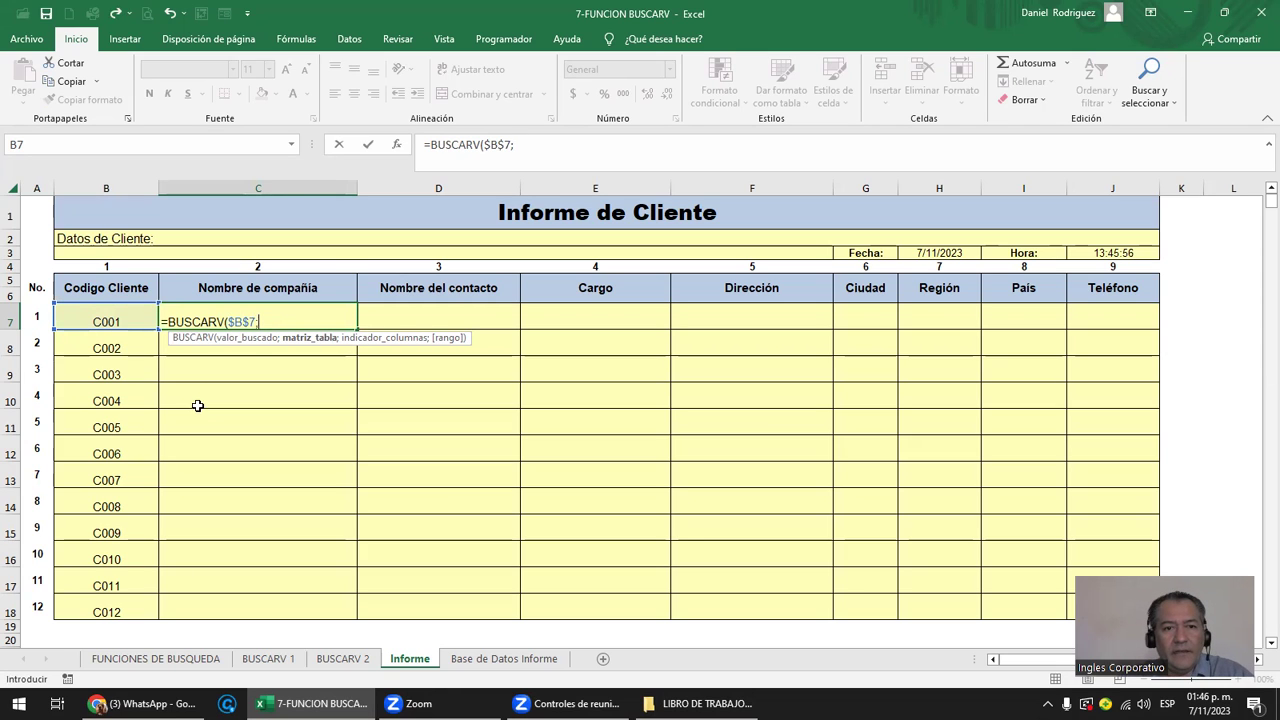
# Select the whole customer table from A4 on Base de Datos Informe as the lookup range.
pyautogui.click(515, 660)
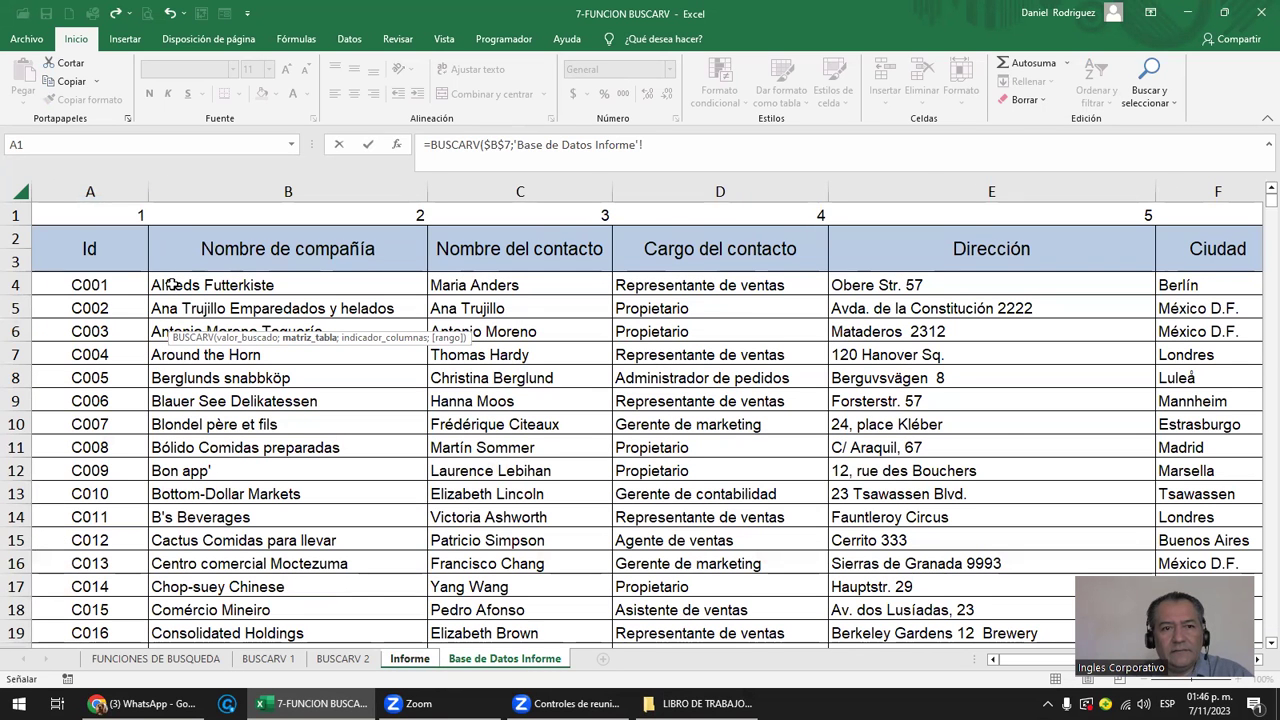
pyautogui.click(129, 289)
pyautogui.hotkey('shift', 'Right')
pyautogui.hotkey('shift', 'Right')
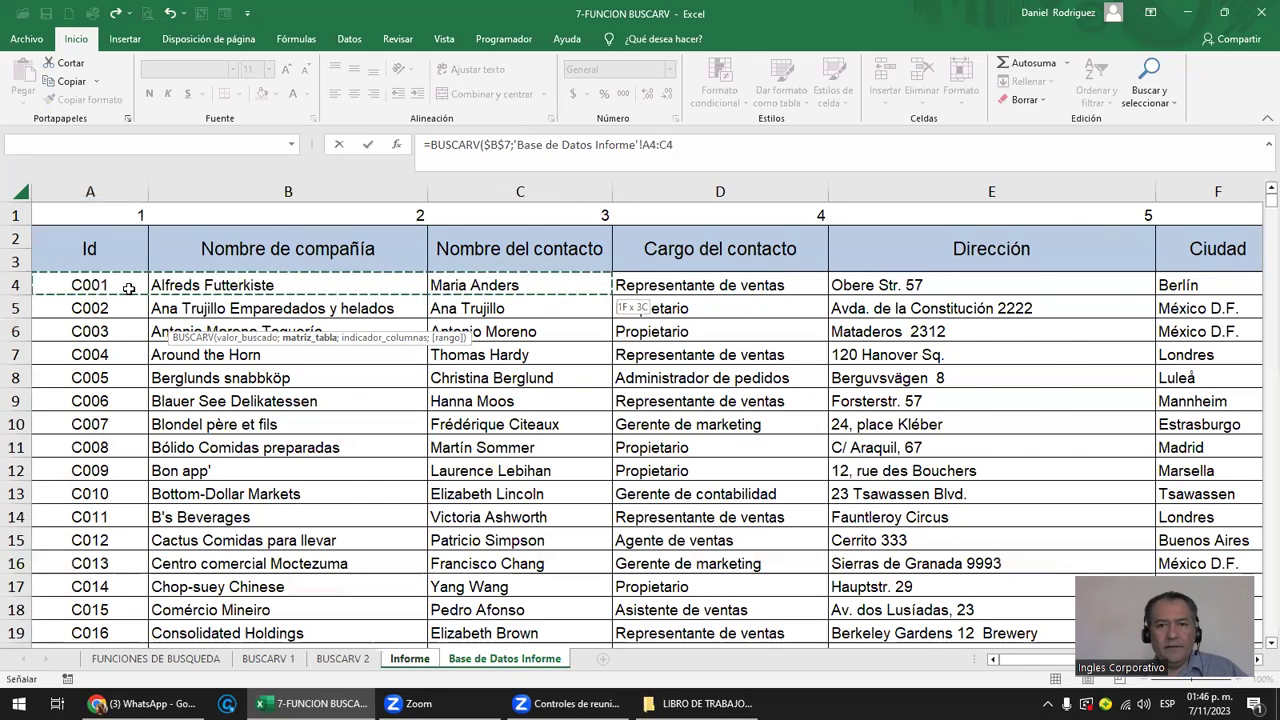
pyautogui.hotkey('ctrl', 'shift', 'Right')
pyautogui.hotkey('ctrl', 'shift', 'Down')
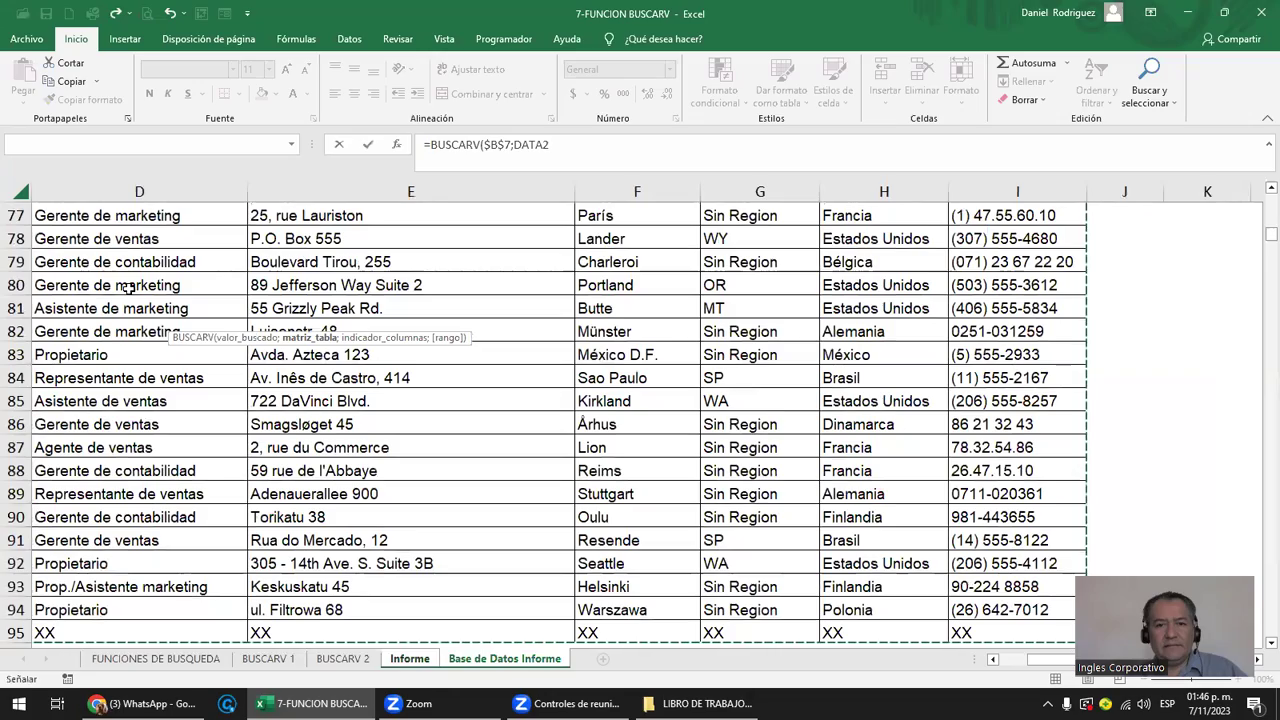
pyautogui.scroll(4, 149, 297)
pyautogui.scroll(6, 149, 297)
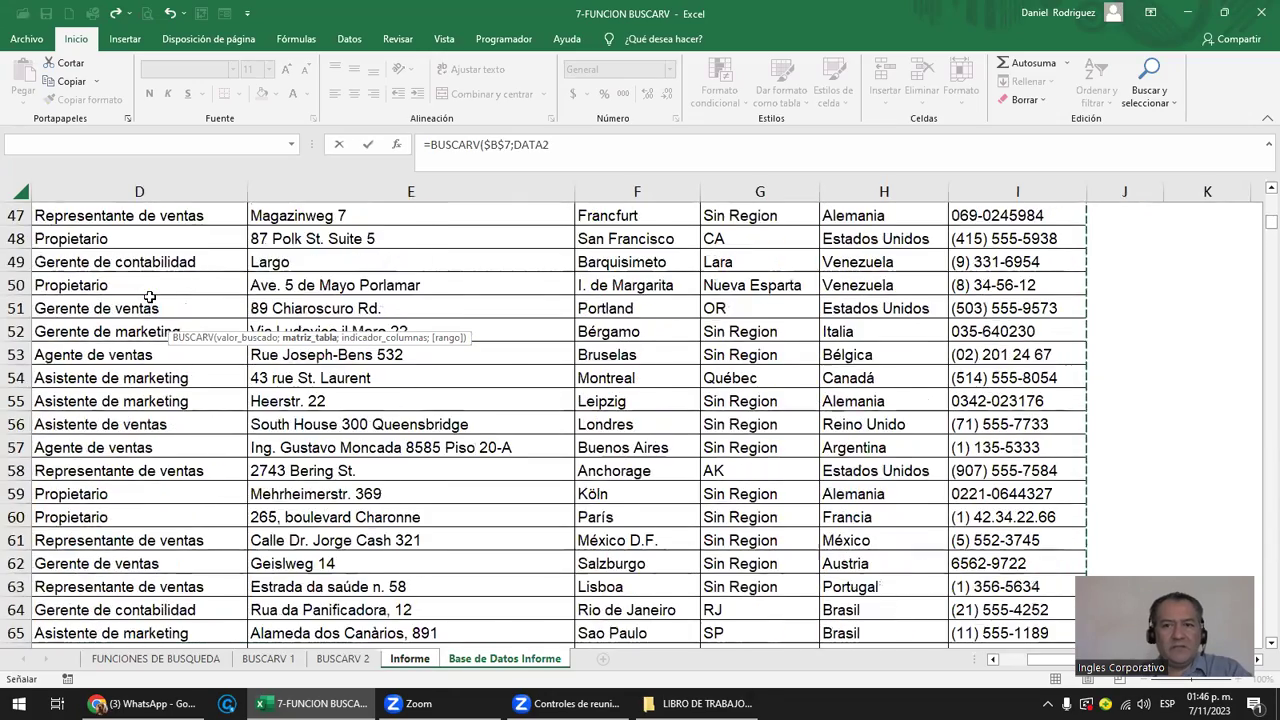
pyautogui.scroll(4, 149, 297)
pyautogui.scroll(3, 149, 297)
pyautogui.scroll(5, 149, 297)
pyautogui.scroll(4, 149, 297)
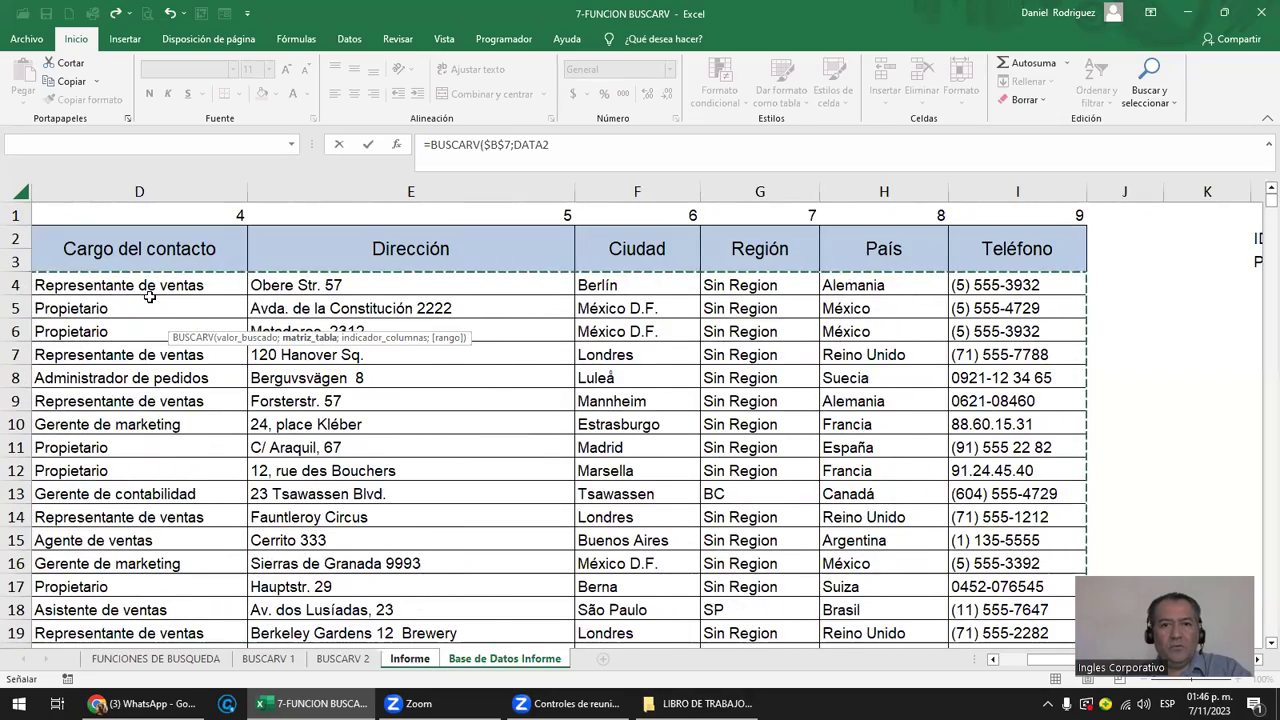
# Show the named ranges DATA and DATA2 and cancel the unfinished formula.
pyautogui.click(291, 144)
pyautogui.click(285, 250)
pyautogui.press('Escape')
# Select the DATA2 named range from the Name Box to see its extent.
pyautogui.click(291, 144)
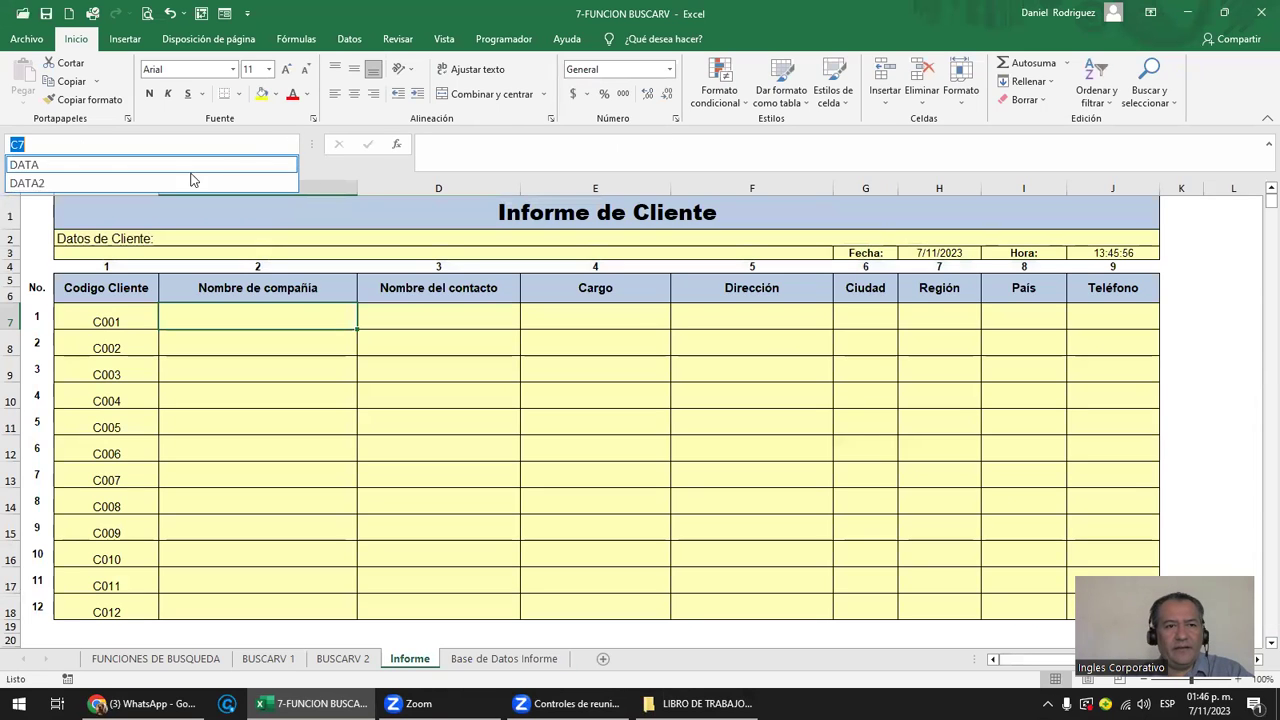
pyautogui.click(190, 182)
pyautogui.keyDown('ctrl'); pyautogui.scroll(3, 358, 302); pyautogui.keyUp('ctrl')
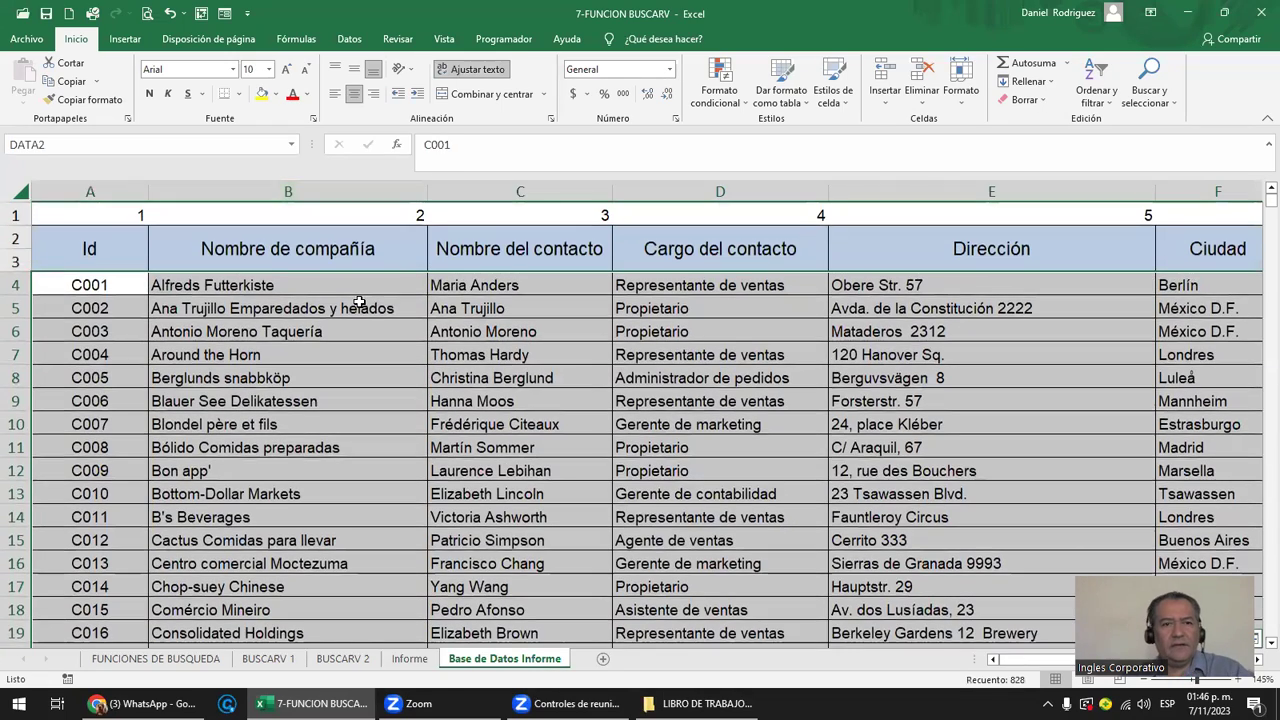
pyautogui.keyDown('ctrl'); pyautogui.scroll(-3, 358, 302); pyautogui.keyUp('ctrl')
pyautogui.keyDown('ctrl'); pyautogui.scroll(1, 358, 302); pyautogui.keyUp('ctrl')
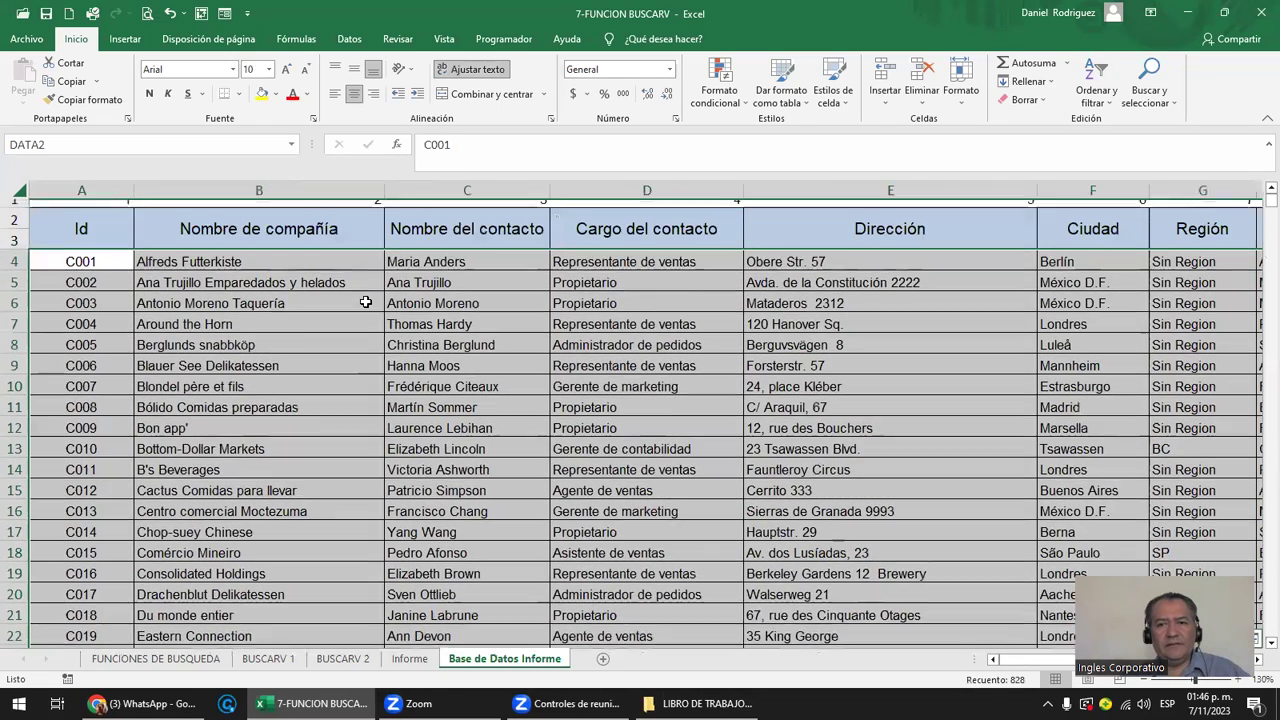
pyautogui.keyDown('ctrl'); pyautogui.scroll(1, 358, 302); pyautogui.keyUp('ctrl')
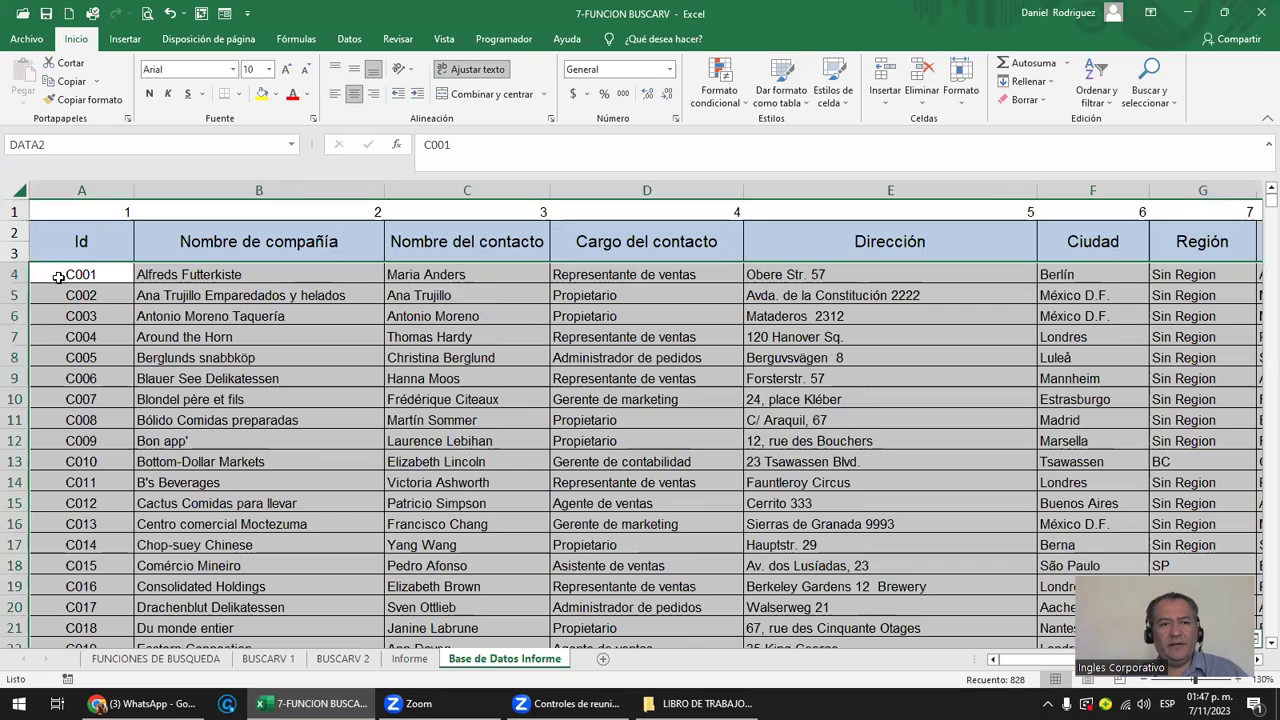
# Select the customer table from A4 through I95 to compare it with DATA2.
pyautogui.click(60, 277)
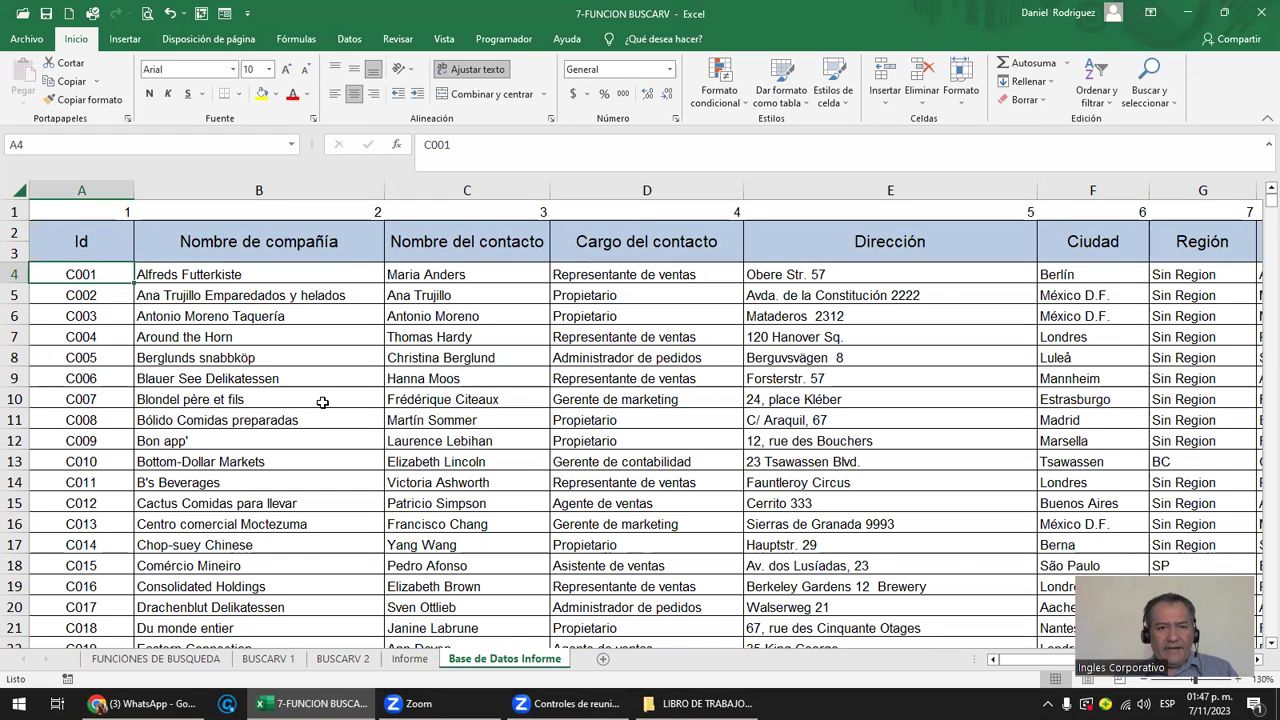
pyautogui.scroll(-1, 322, 402)
pyautogui.scroll(-1, 280, 370)
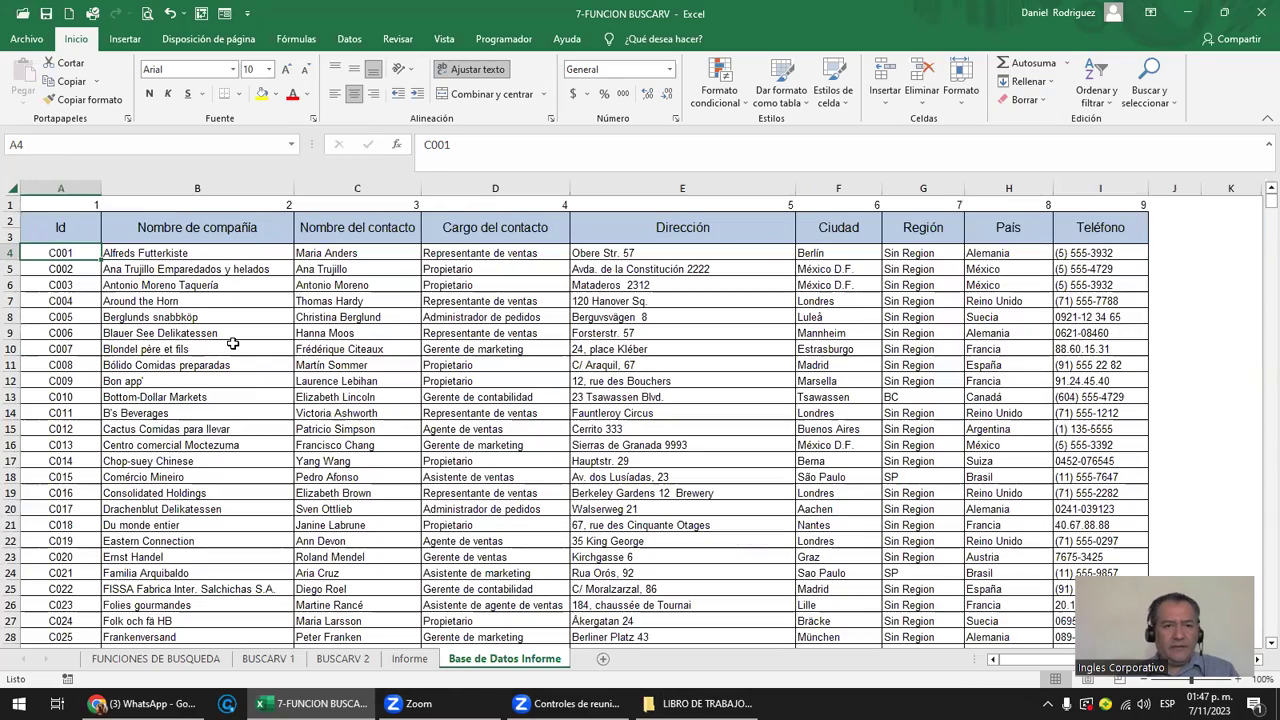
pyautogui.hotkey('ctrl', 'shift', 'Right')
pyautogui.hotkey('ctrl', 'shift', 'Down')
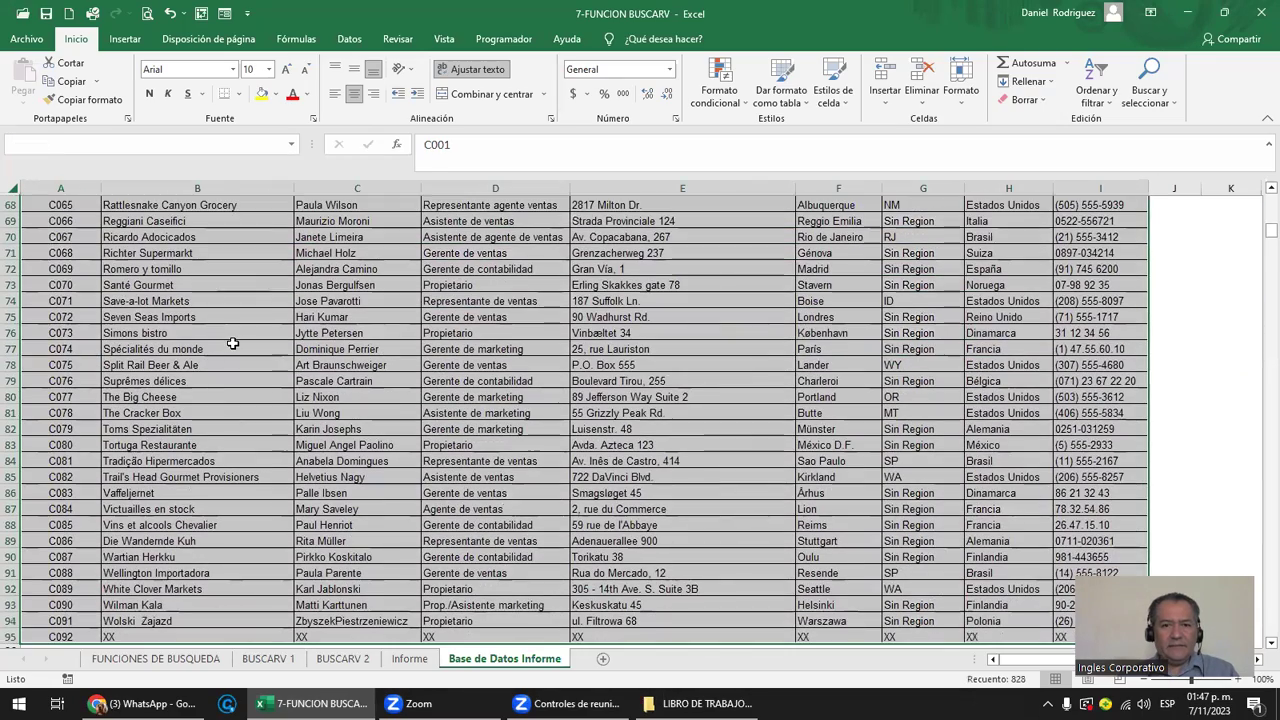
pyautogui.scroll(-9, 232, 343)
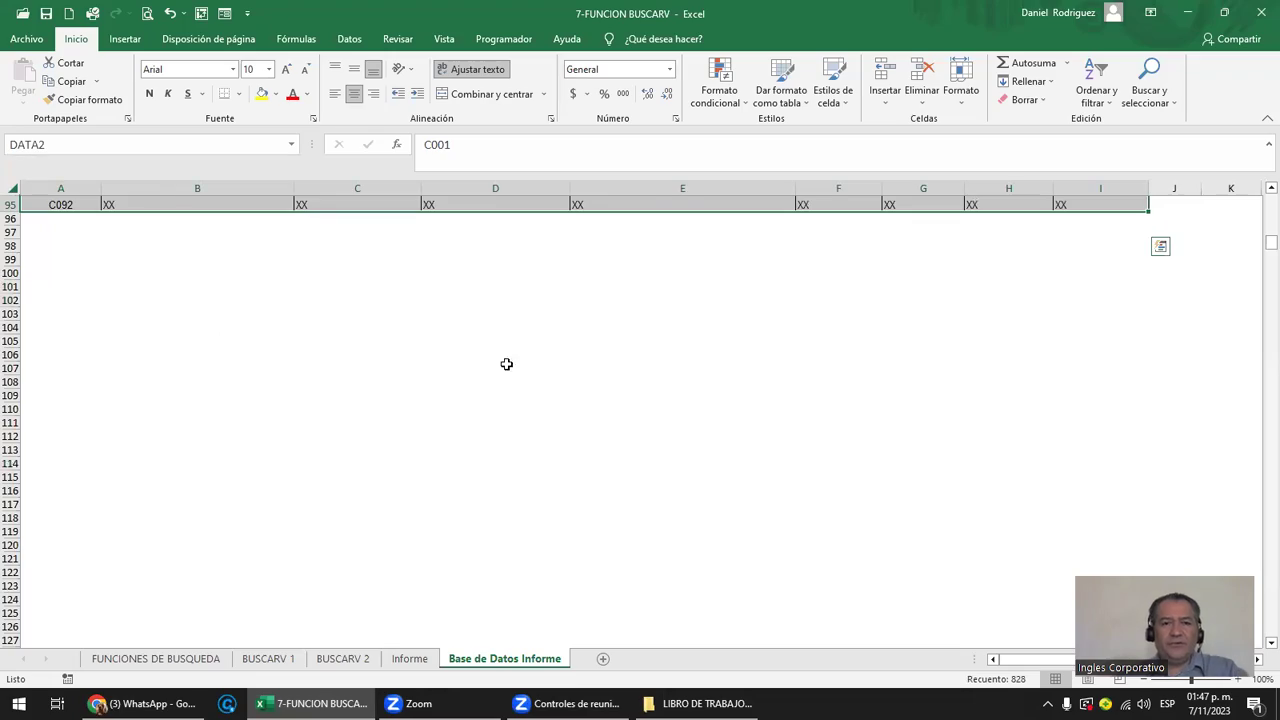
pyautogui.scroll(9, 500, 363)
pyautogui.scroll(10, 500, 363)
pyautogui.scroll(10, 483, 365)
pyautogui.scroll(3, 483, 365)
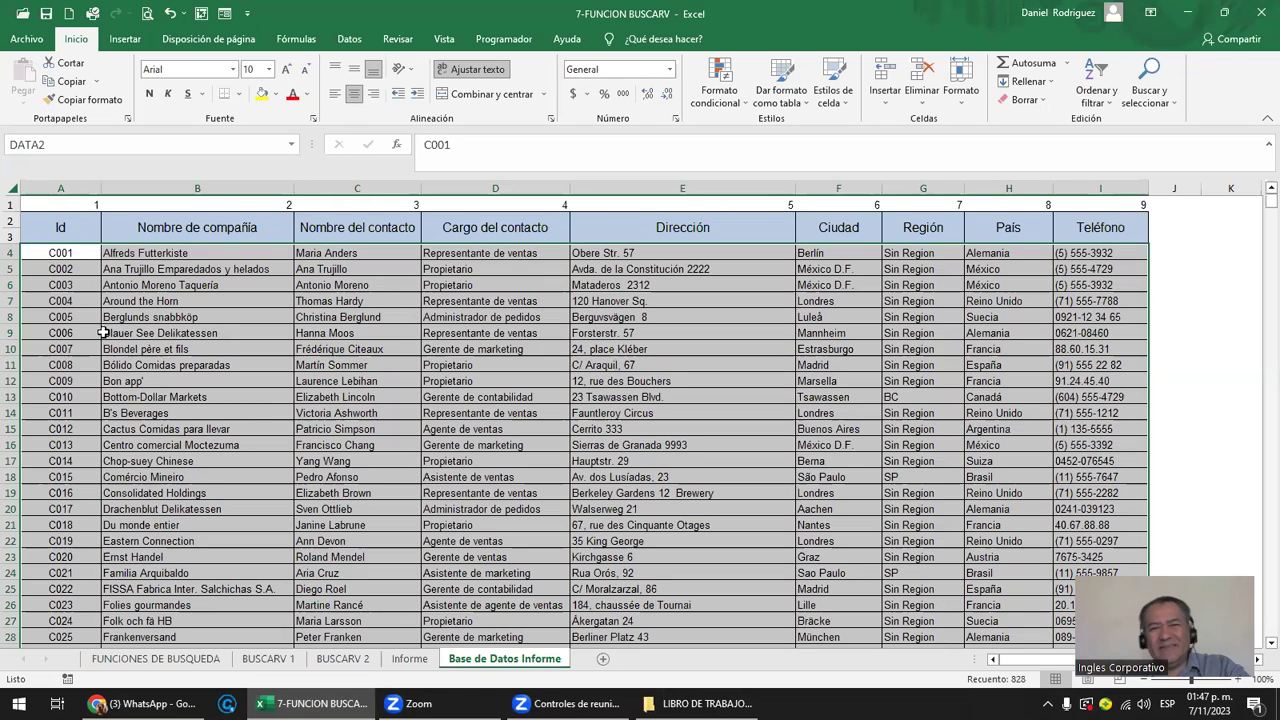
# Enter =BUSCARV($B$7;DATA2;2;FALSO) in C7 on the Informe sheet.
pyautogui.click(410, 658)
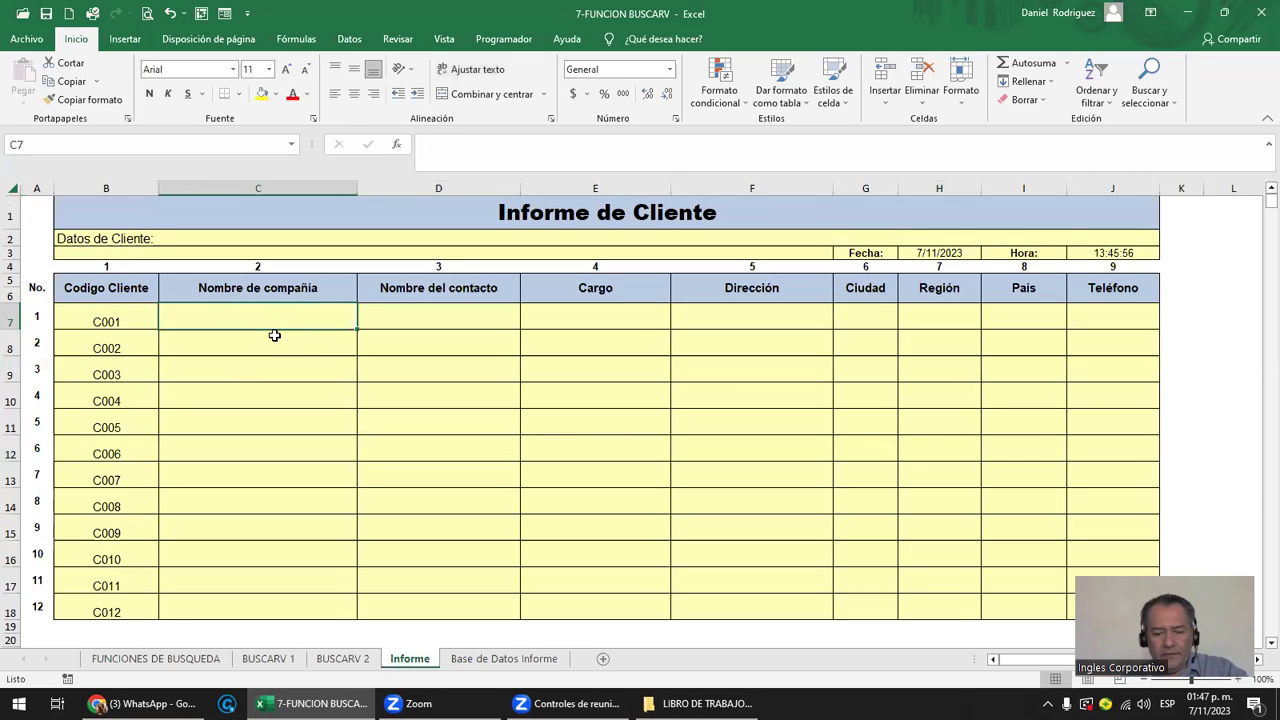
pyautogui.write('=')
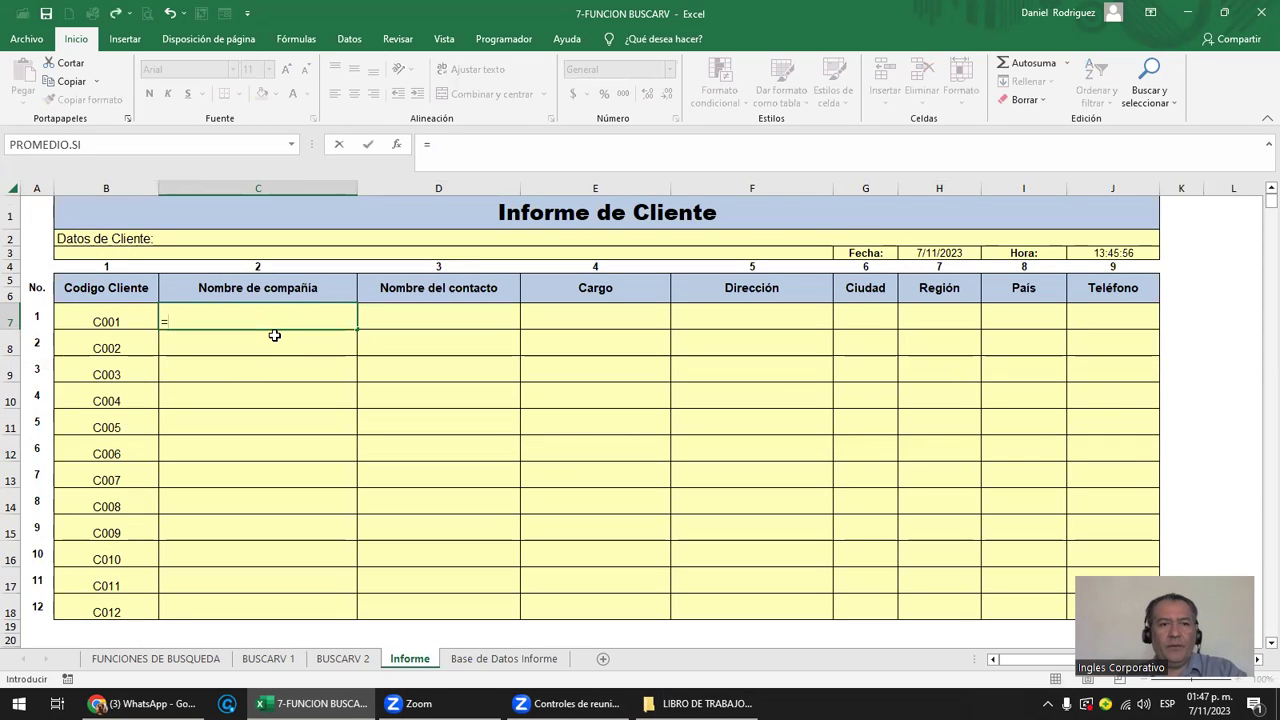
pyautogui.write('buscar')
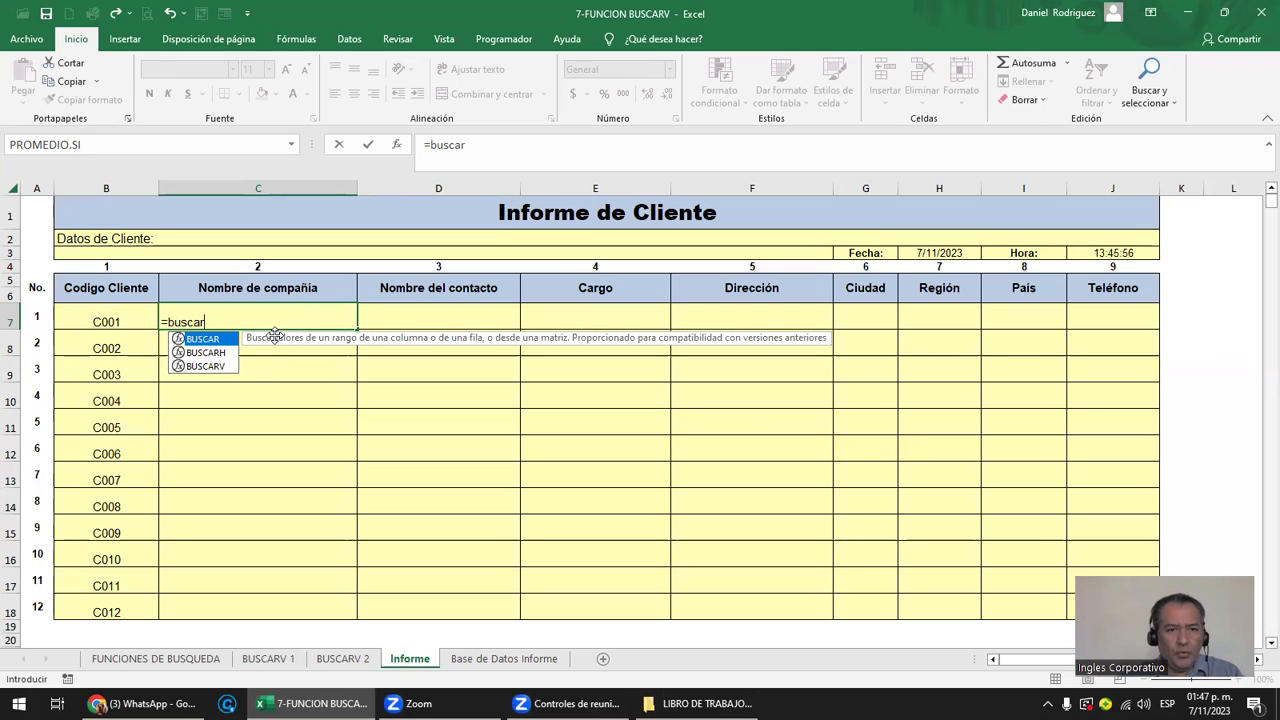
pyautogui.doubleClick(218, 367)
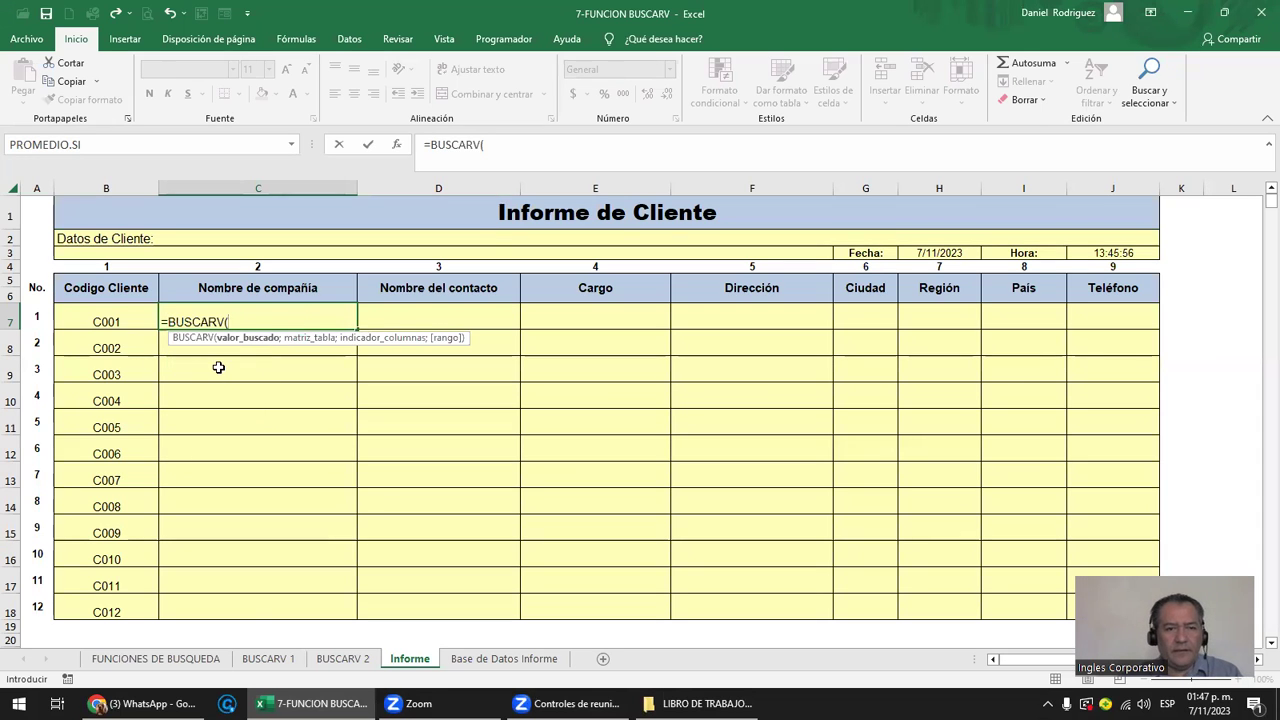
pyautogui.click(116, 320)
pyautogui.press('F4')
pyautogui.write(';')
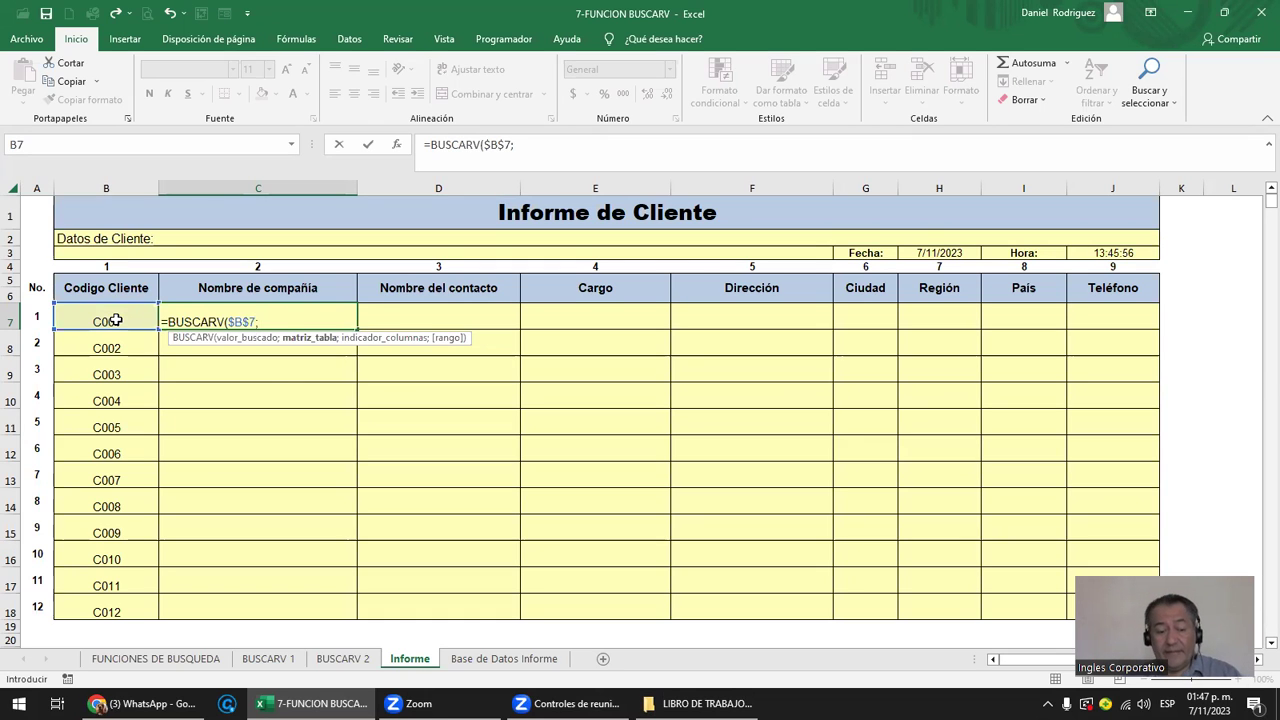
pyautogui.write('d')
pyautogui.write('ata')
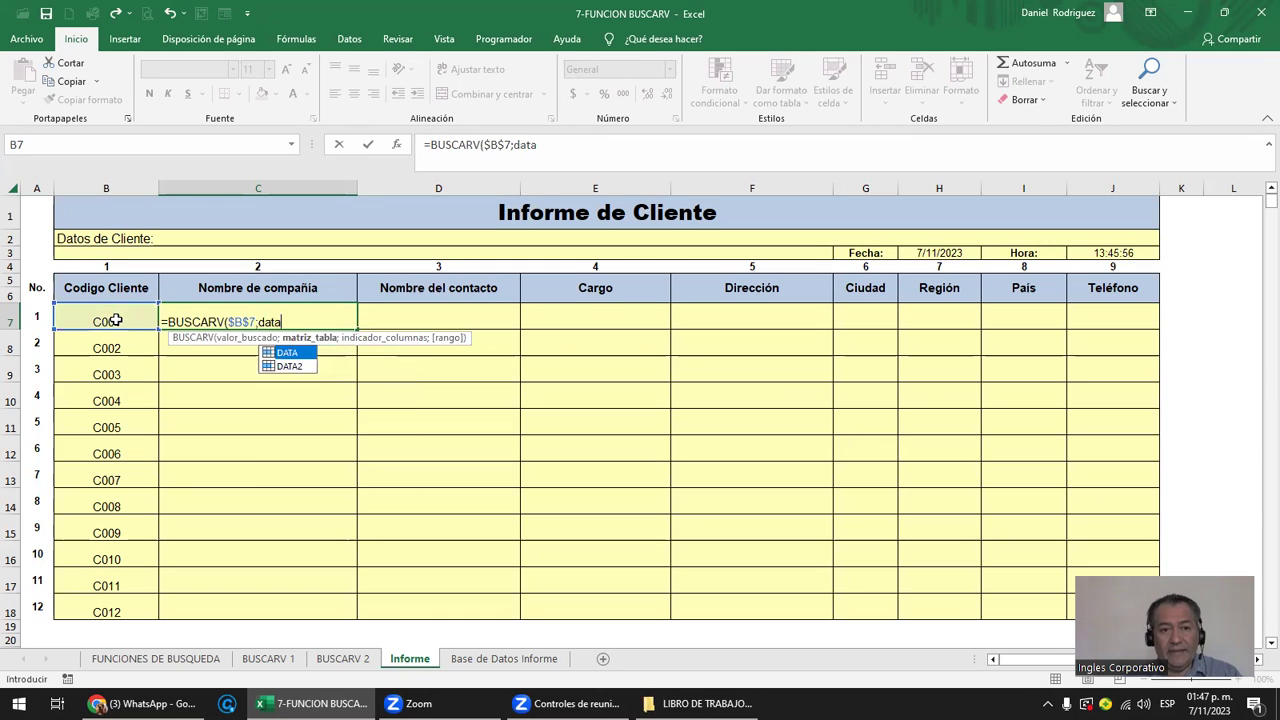
pyautogui.press('Down')
pyautogui.press('Tab')
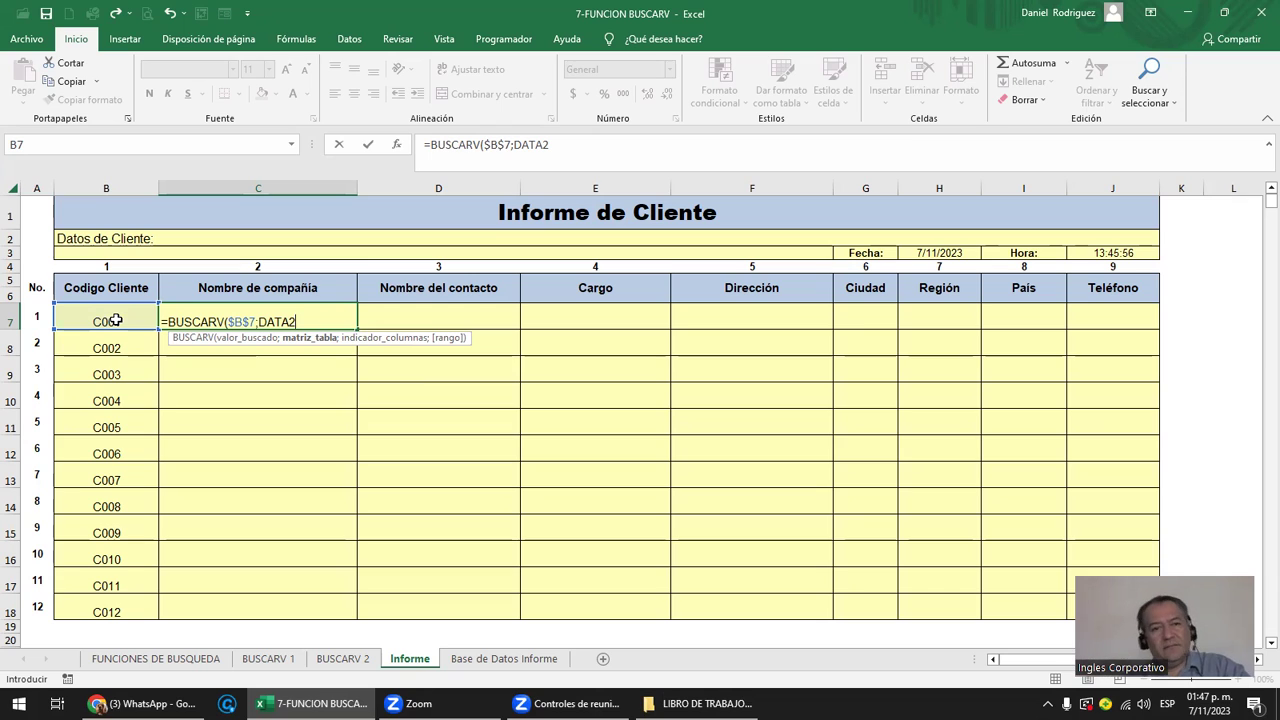
pyautogui.write(';2')
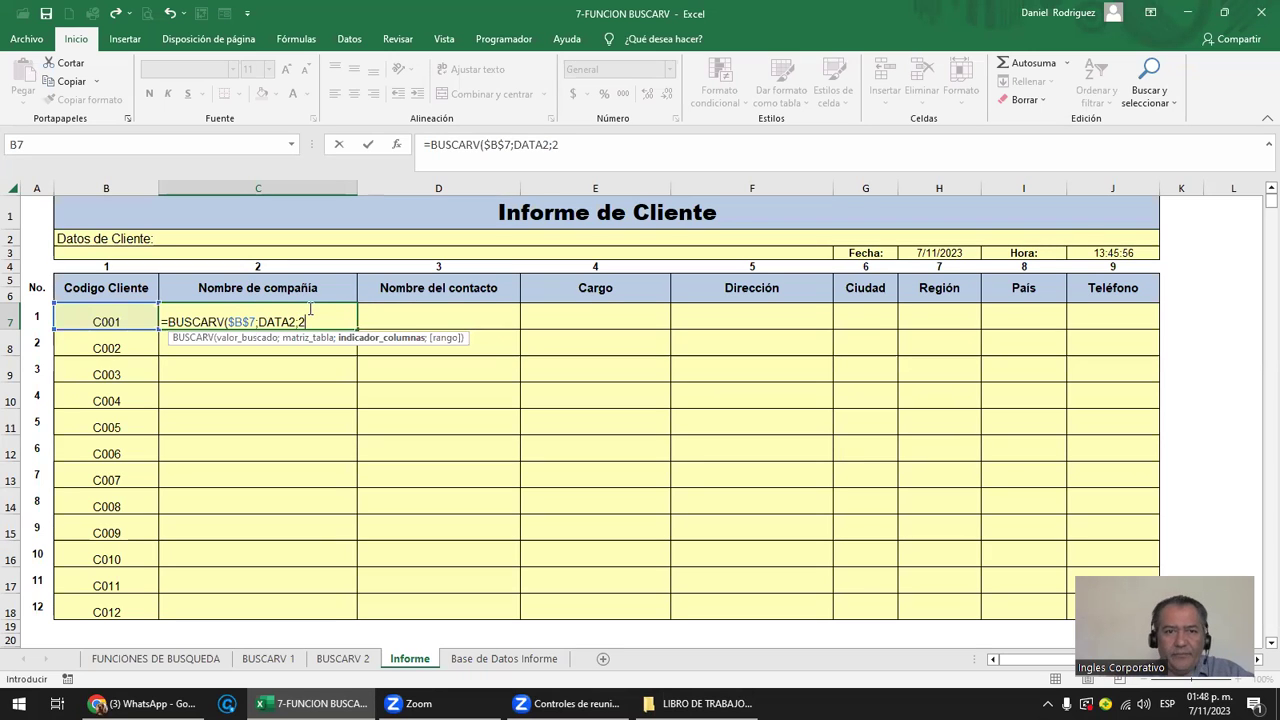
pyautogui.write(';')
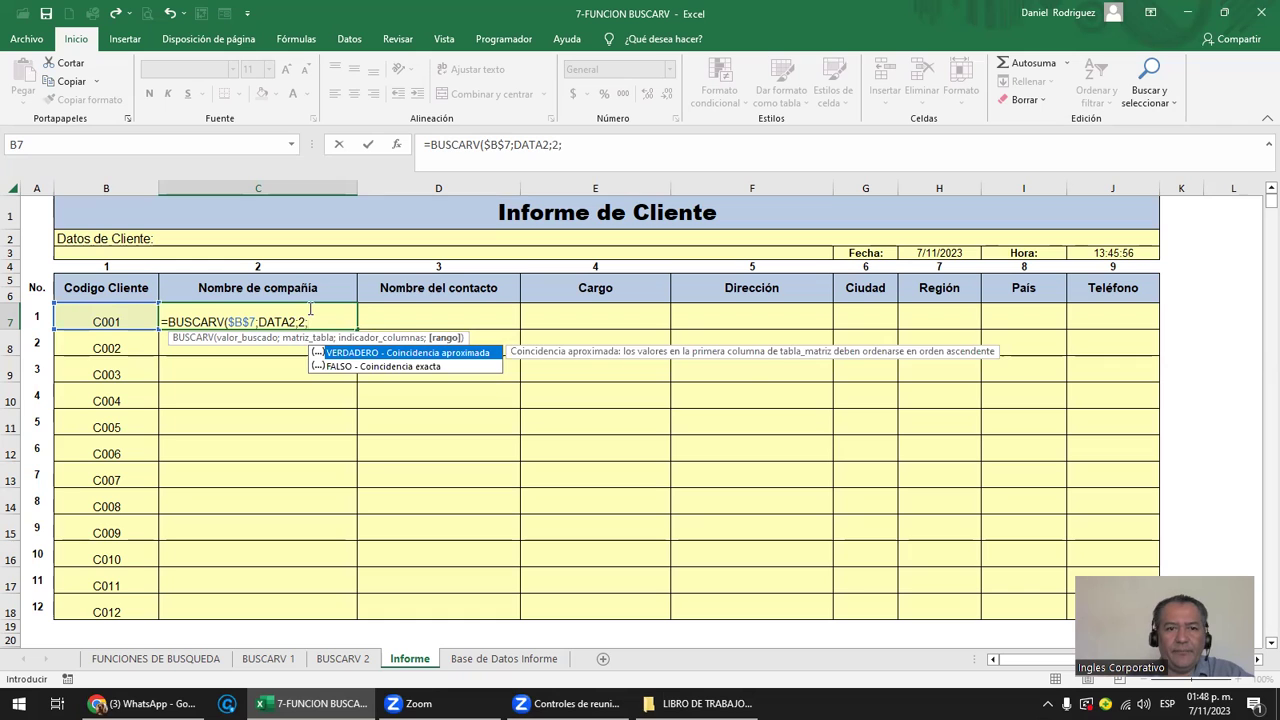
pyautogui.press('Down')
pyautogui.press('Tab')
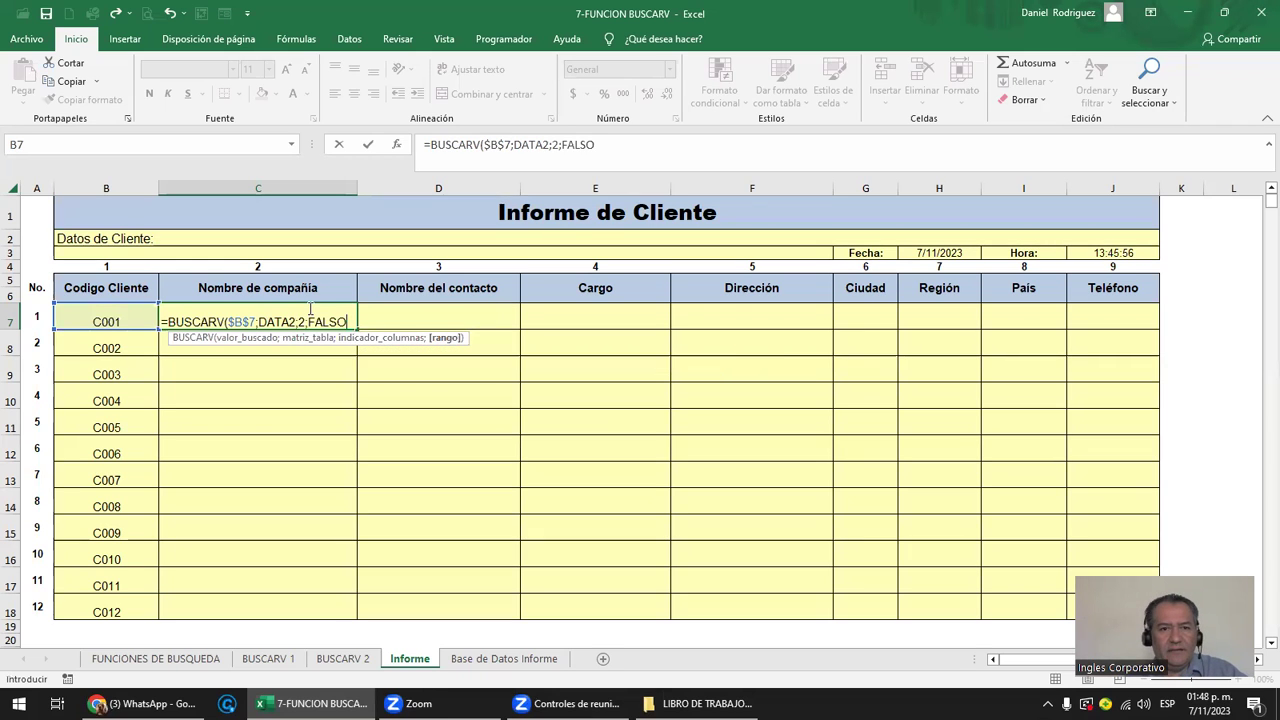
pyautogui.write(')')
pyautogui.press('Return')
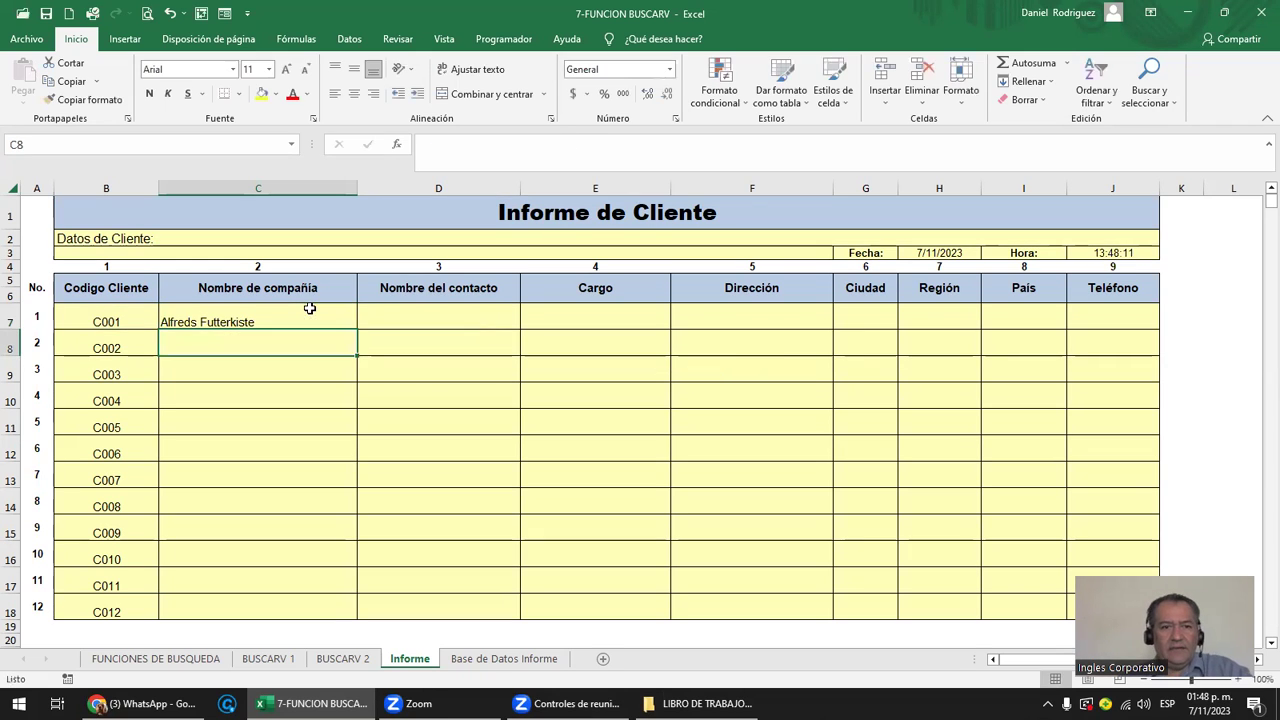
# Confirm C7's result matches C001's company name, Alfreds Futterkiste, on Base de Datos Informe.
pyautogui.click(127, 318)
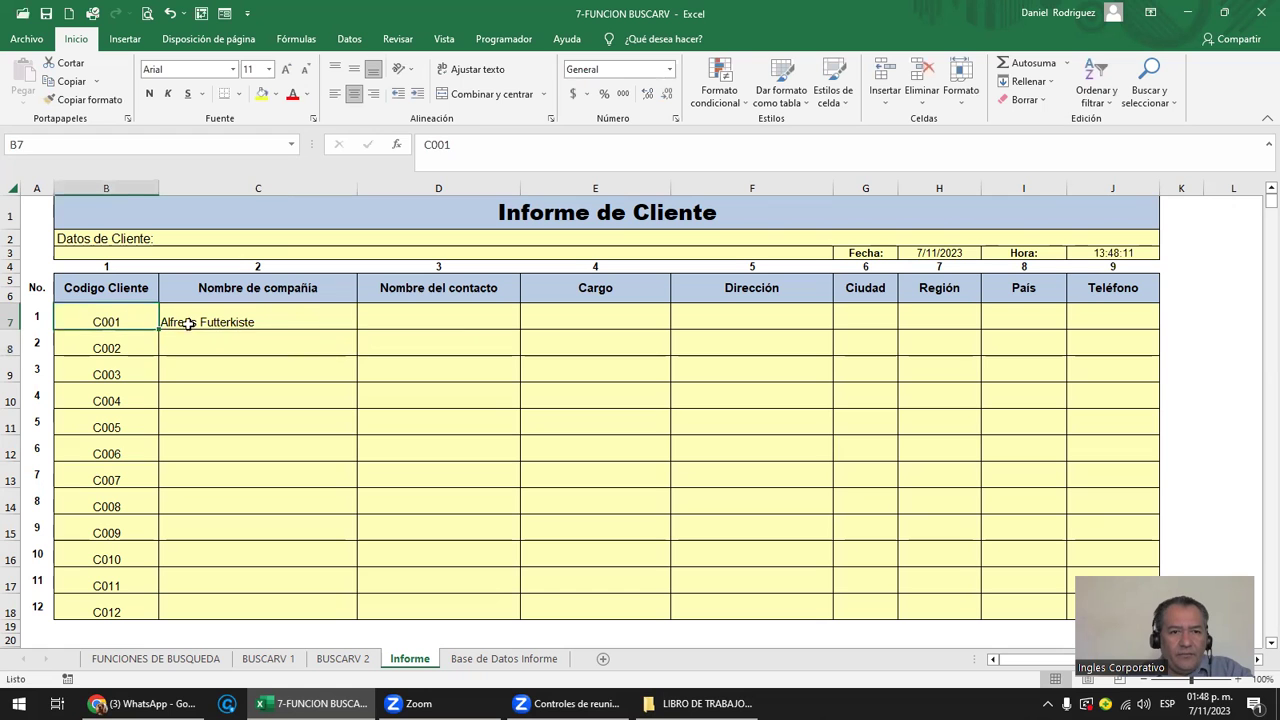
pyautogui.click(256, 312)
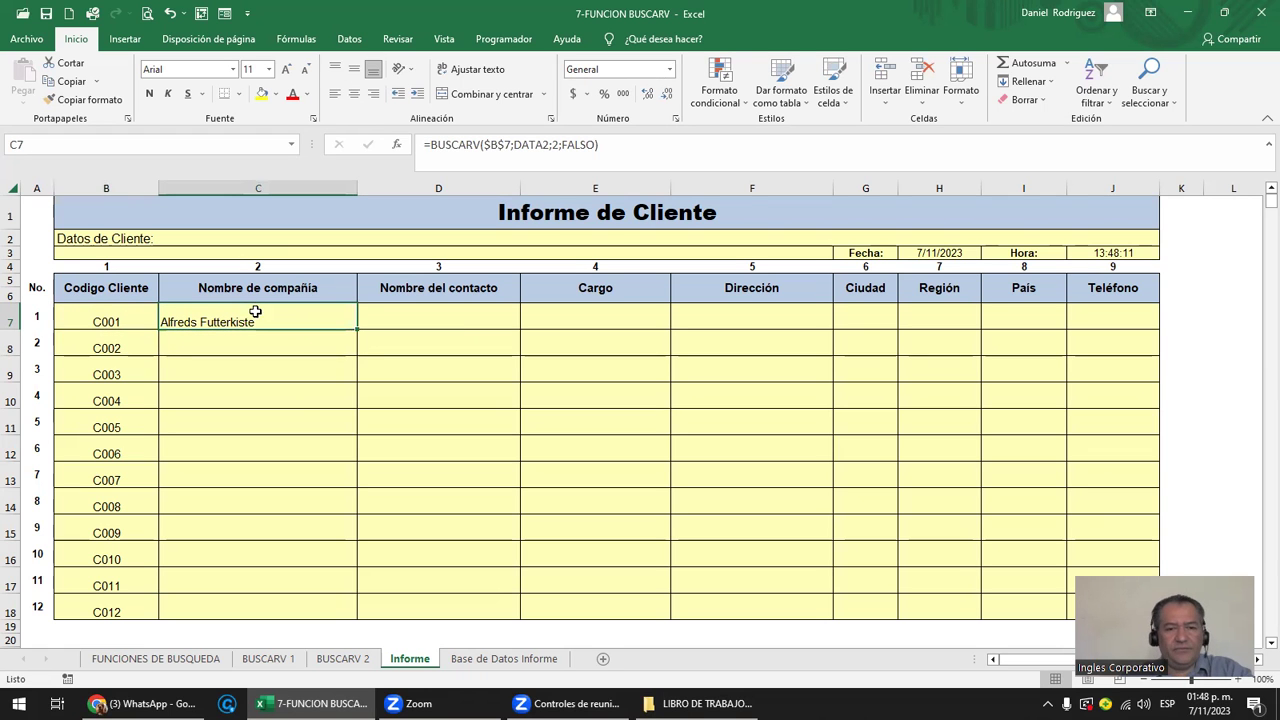
pyautogui.click(504, 658)
pyautogui.click(65, 253)
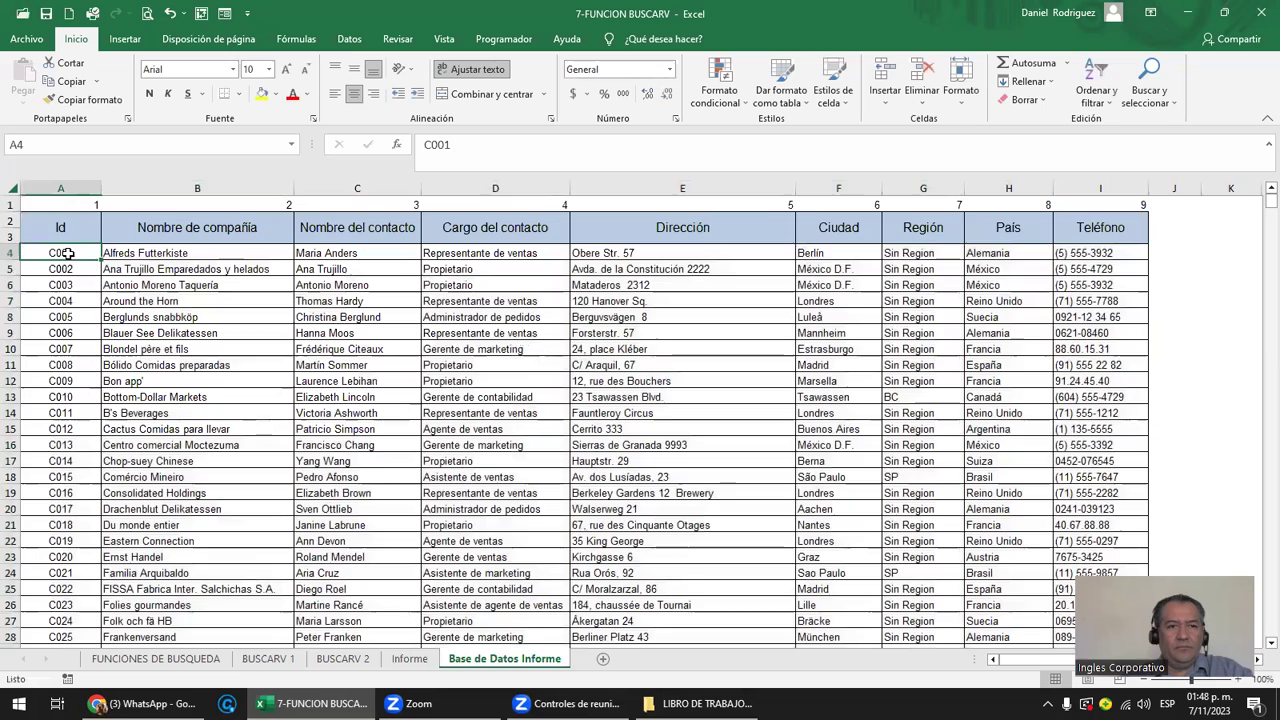
pyautogui.scroll(1, 65, 253)
pyautogui.scroll(1, 80, 265)
pyautogui.scroll(1, 100, 280)
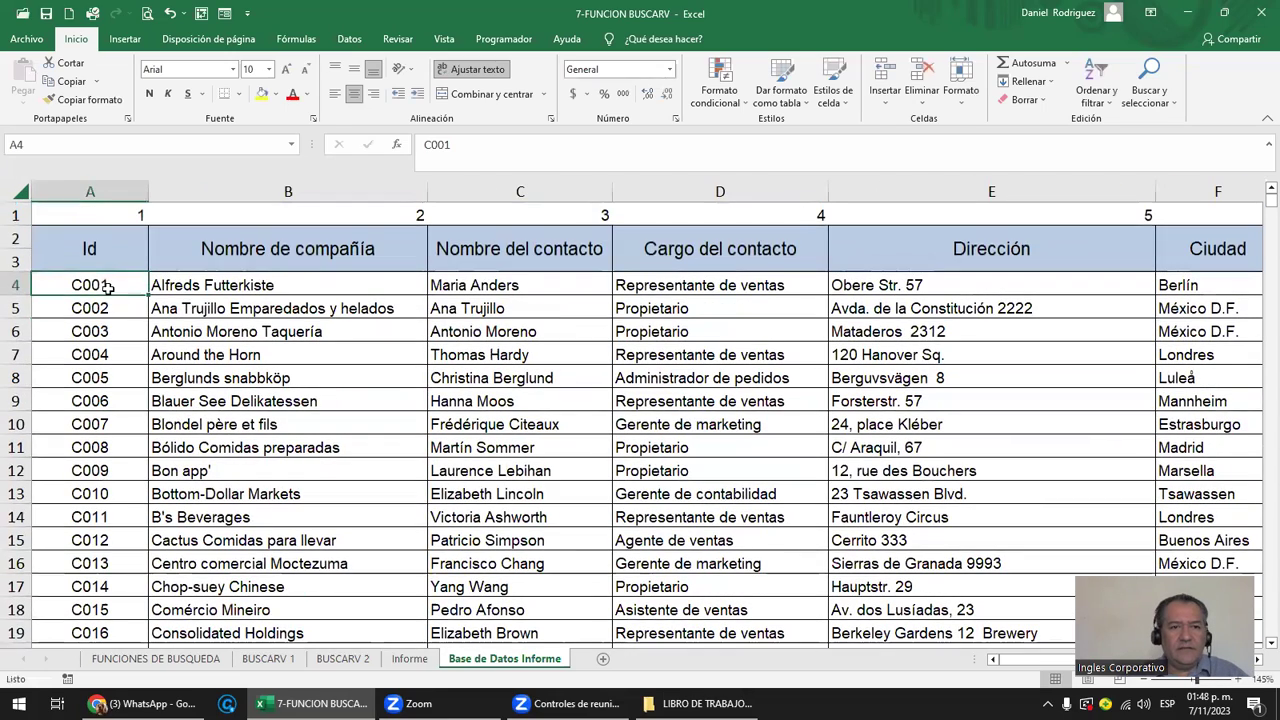
pyautogui.click(293, 284)
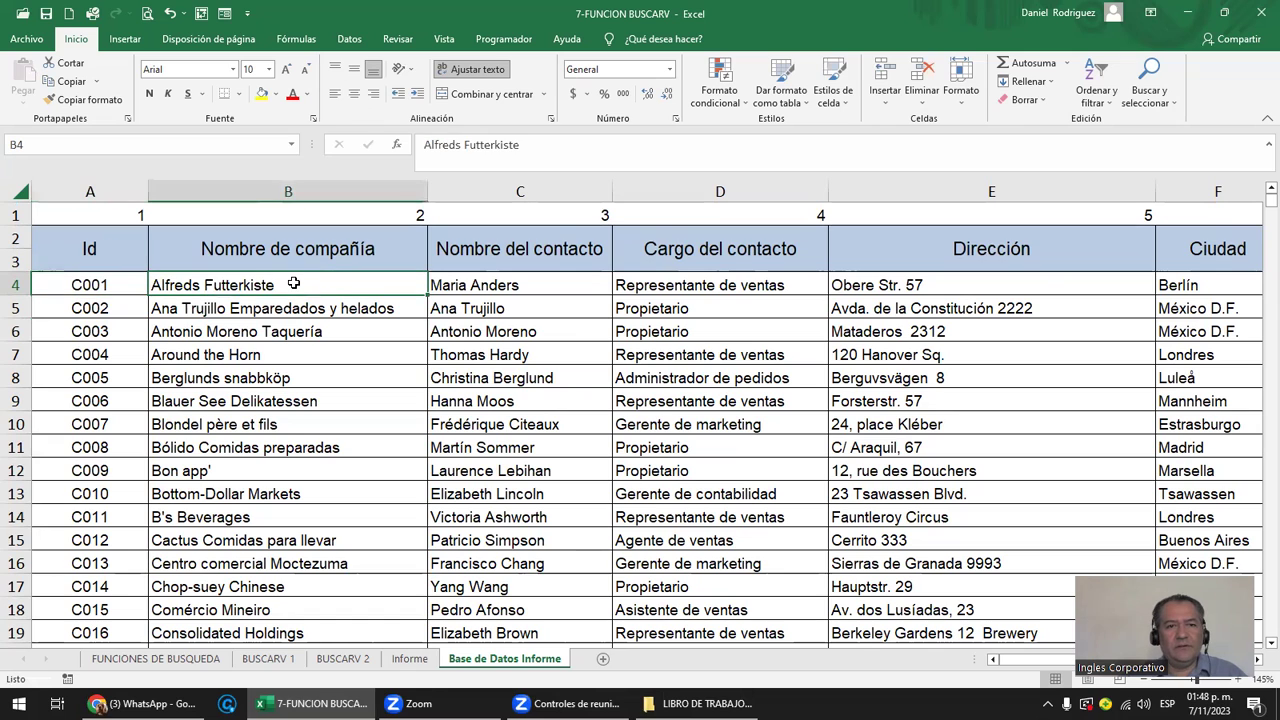
pyautogui.click(409, 659)
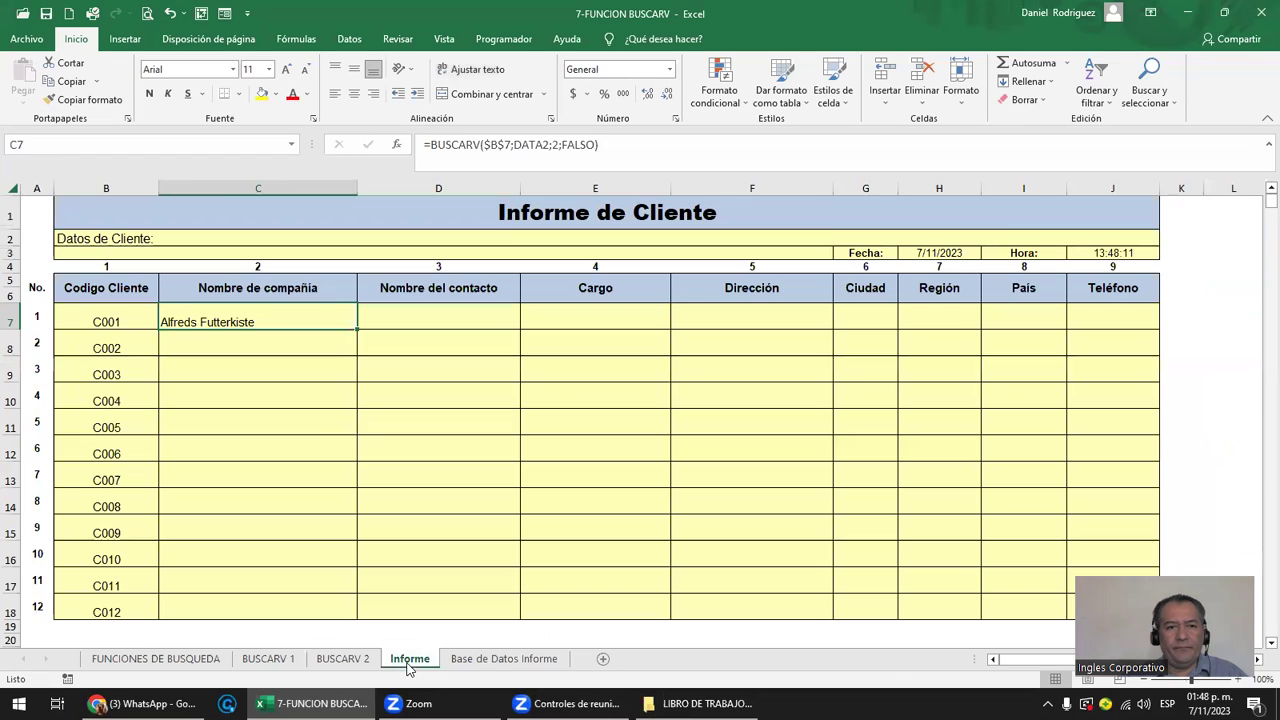
# Copy C7's lookup into D7 and change its column index from 2 to 3.
pyautogui.hotkey('ctrl', 'c')
pyautogui.press('Right')
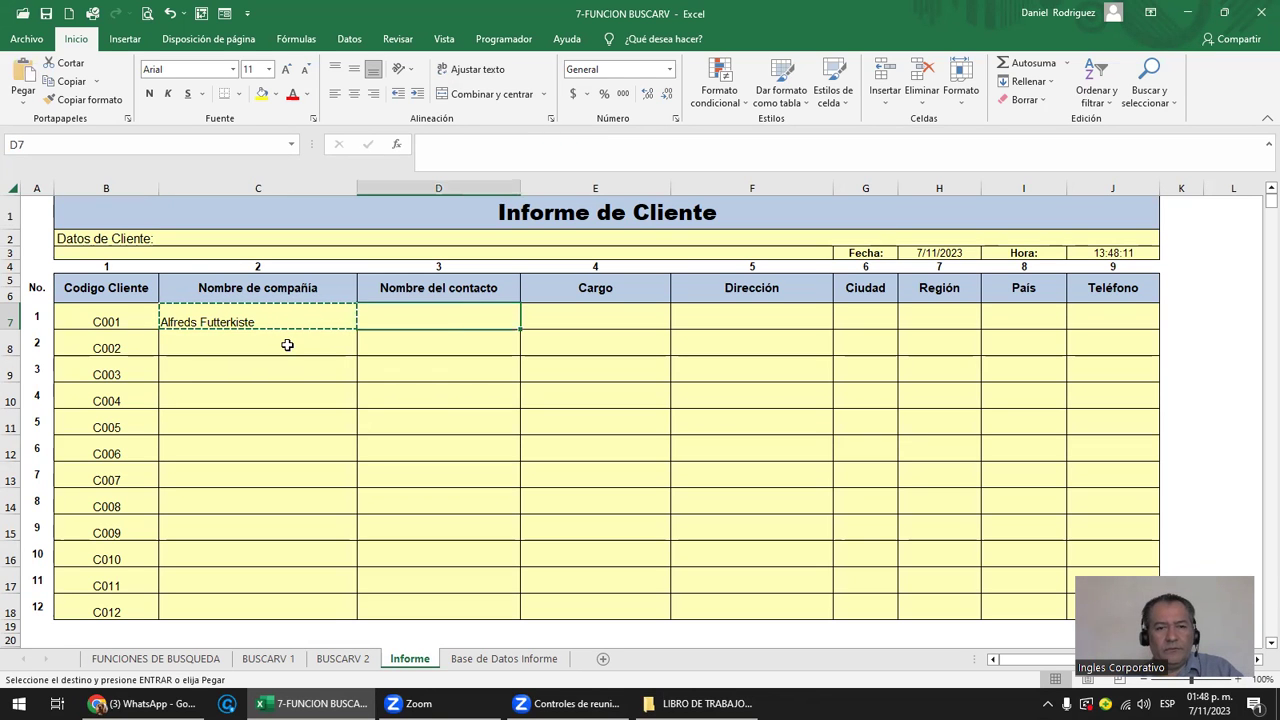
pyautogui.hotkey('ctrl', 'v')
pyautogui.press('F2')
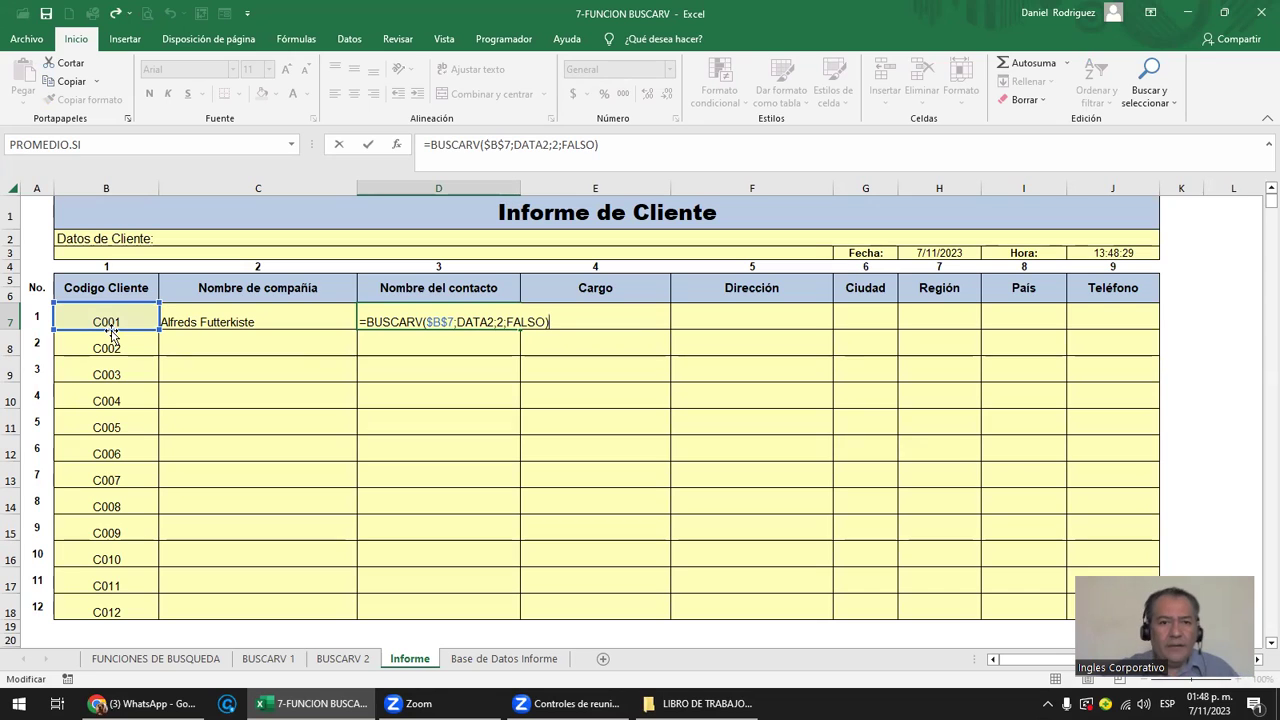
pyautogui.click(498, 324)
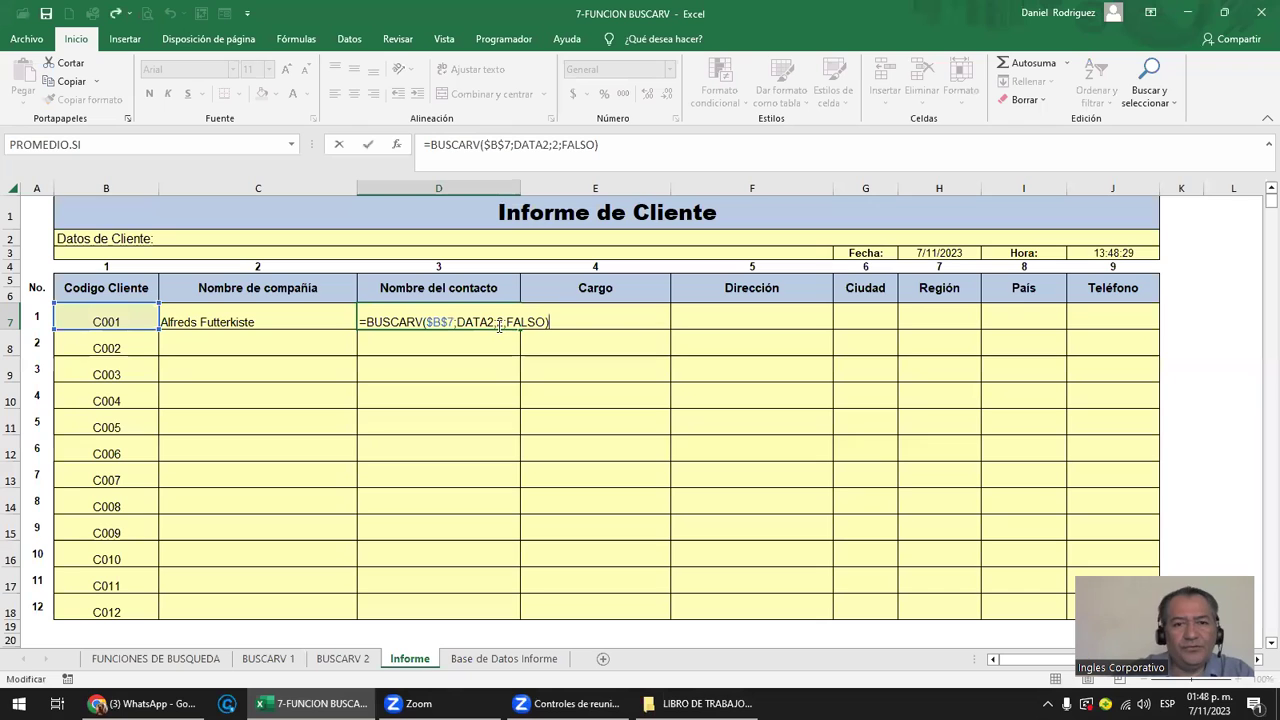
pyautogui.click(501, 322)
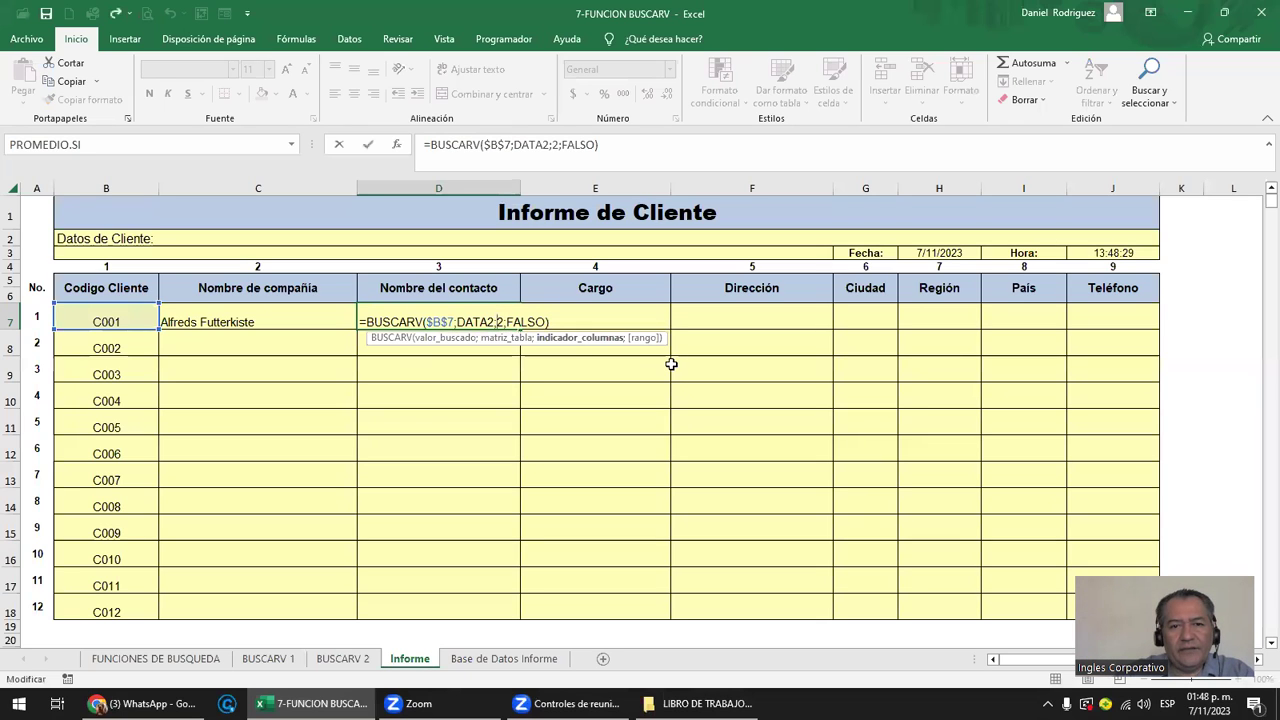
pyautogui.press('BackSpace')
pyautogui.write('3')
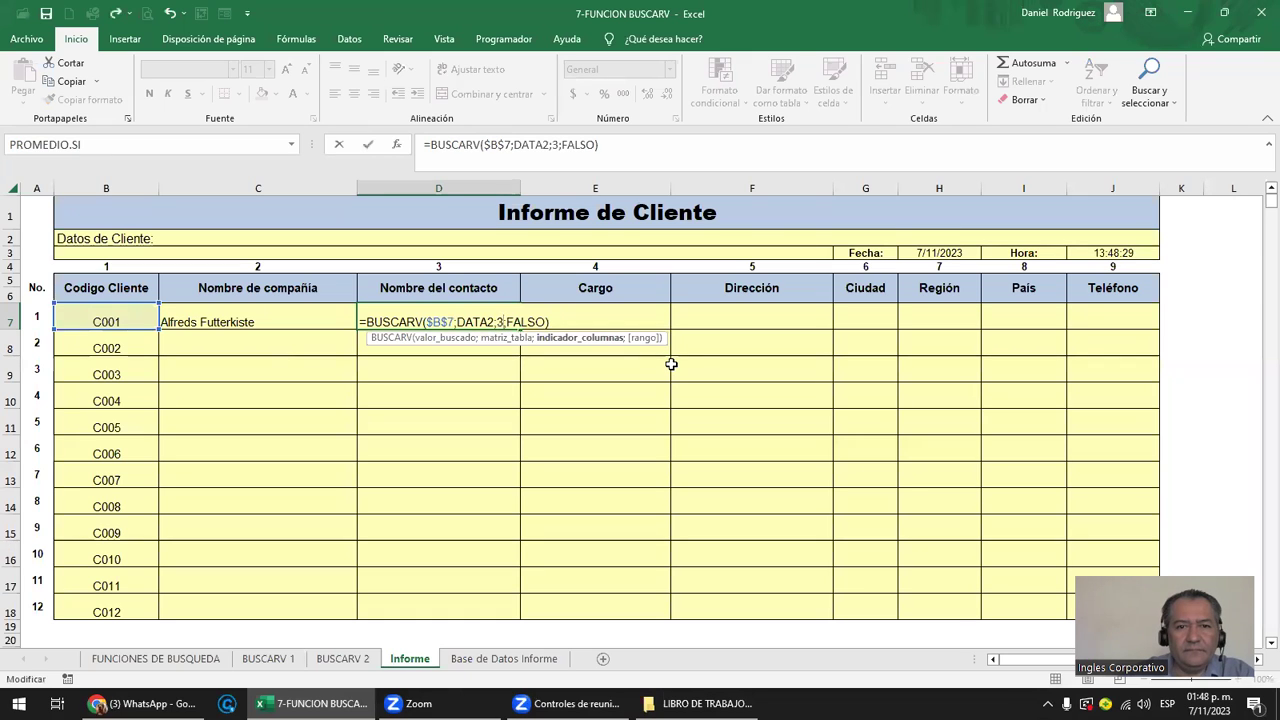
pyautogui.press('Return')
pyautogui.press('Up')
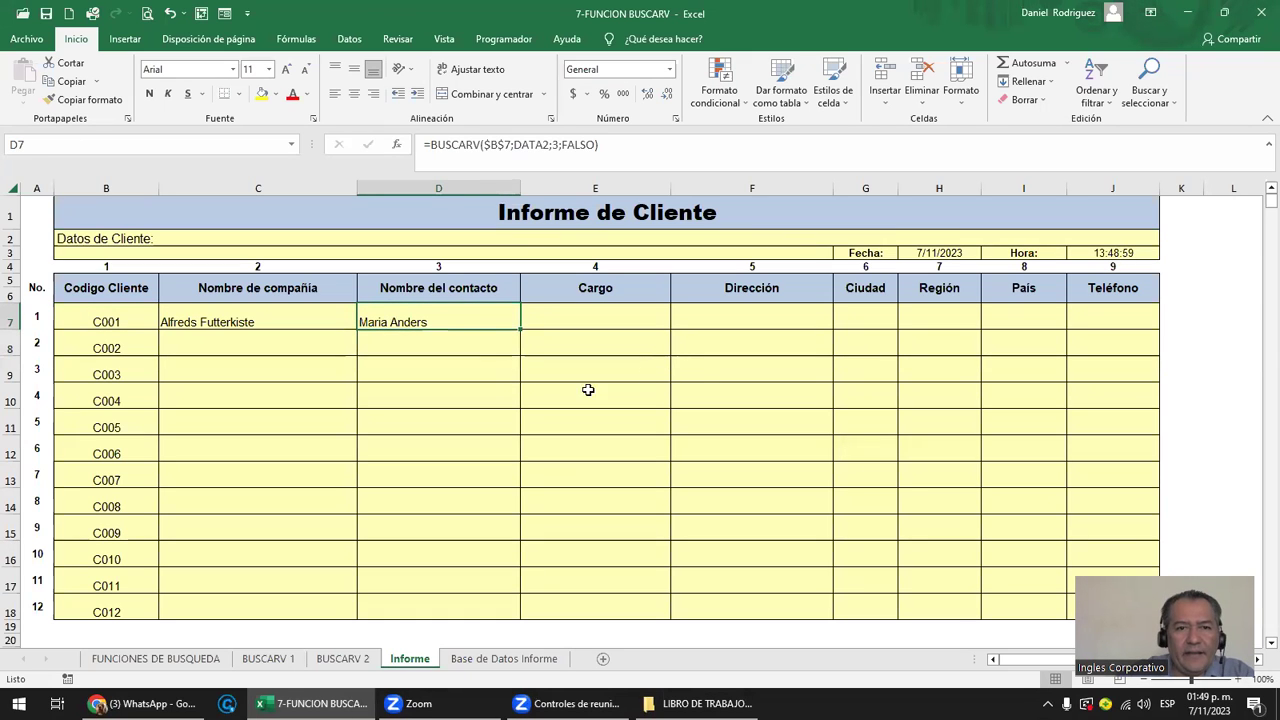
# Verify C001's contact name on Base de Datos Informe, then select B7 through I7.
pyautogui.click(465, 659)
pyautogui.click(484, 287)
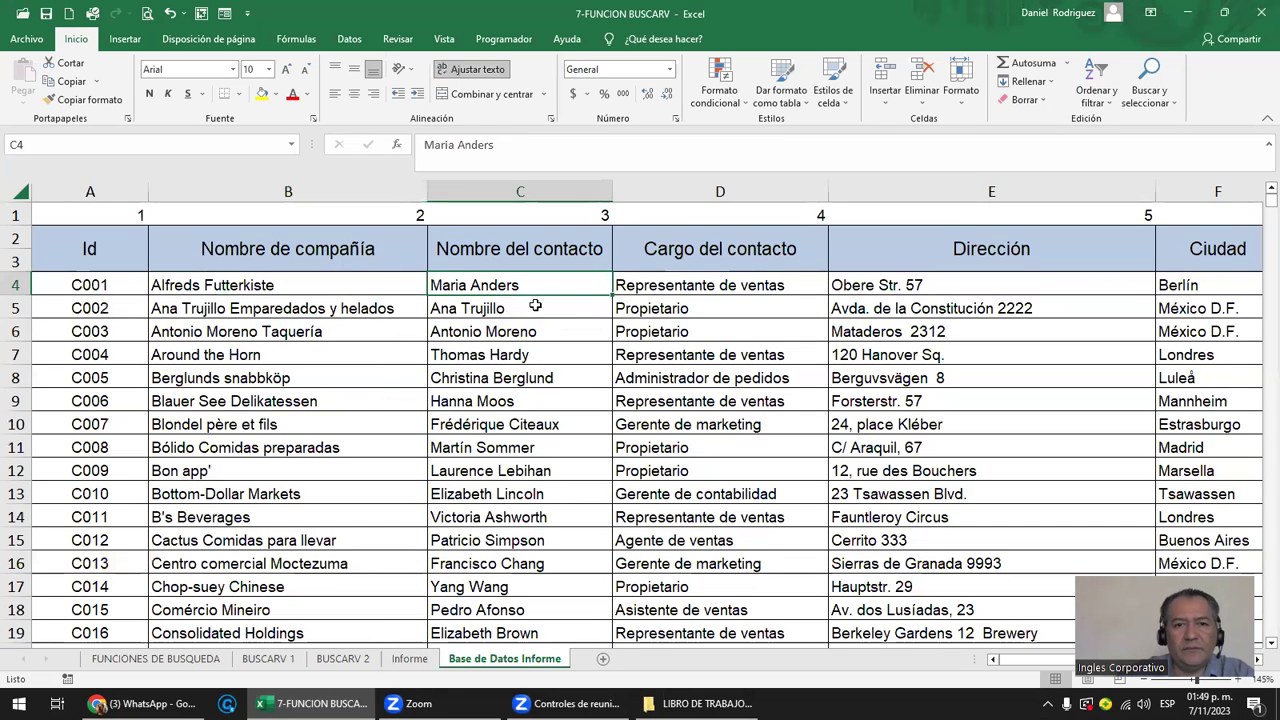
pyautogui.click(409, 659)
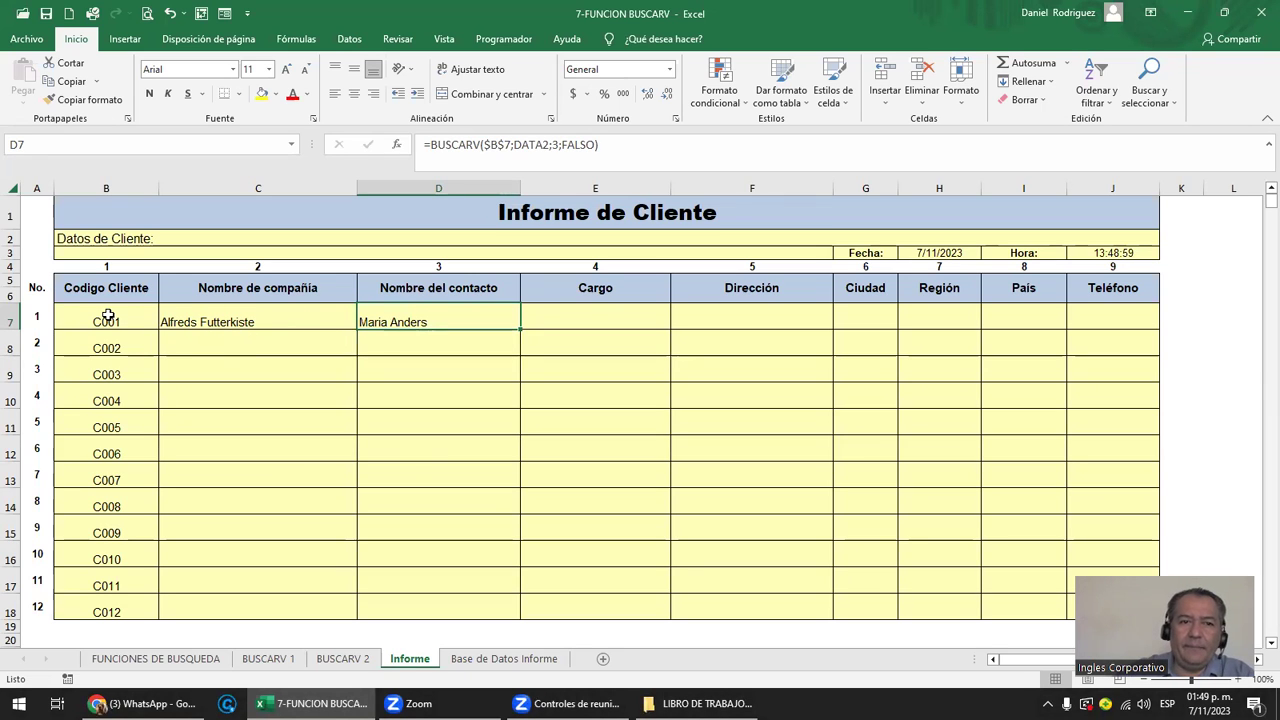
pyautogui.moveTo(108, 316); pyautogui.dragTo(1052, 315)
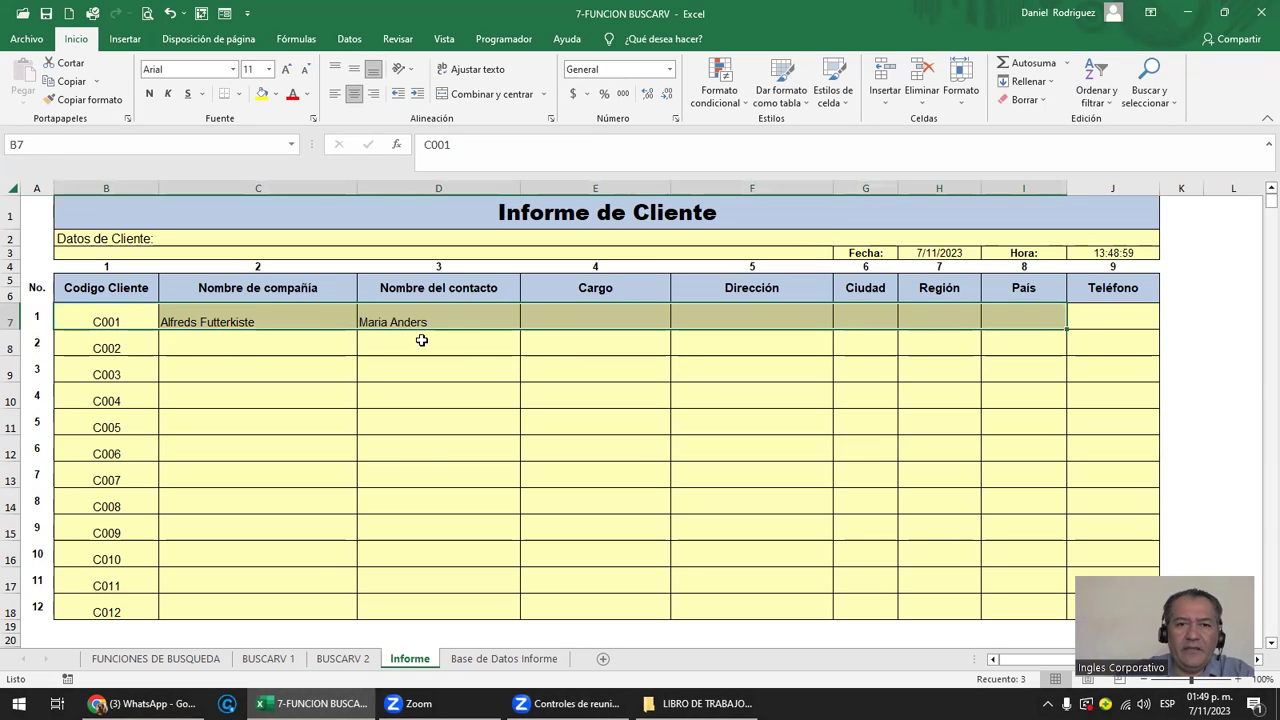
# Paste D7's lookup formula across E7 through J7.
pyautogui.click(460, 320)
pyautogui.hotkey('ctrl', 'c')
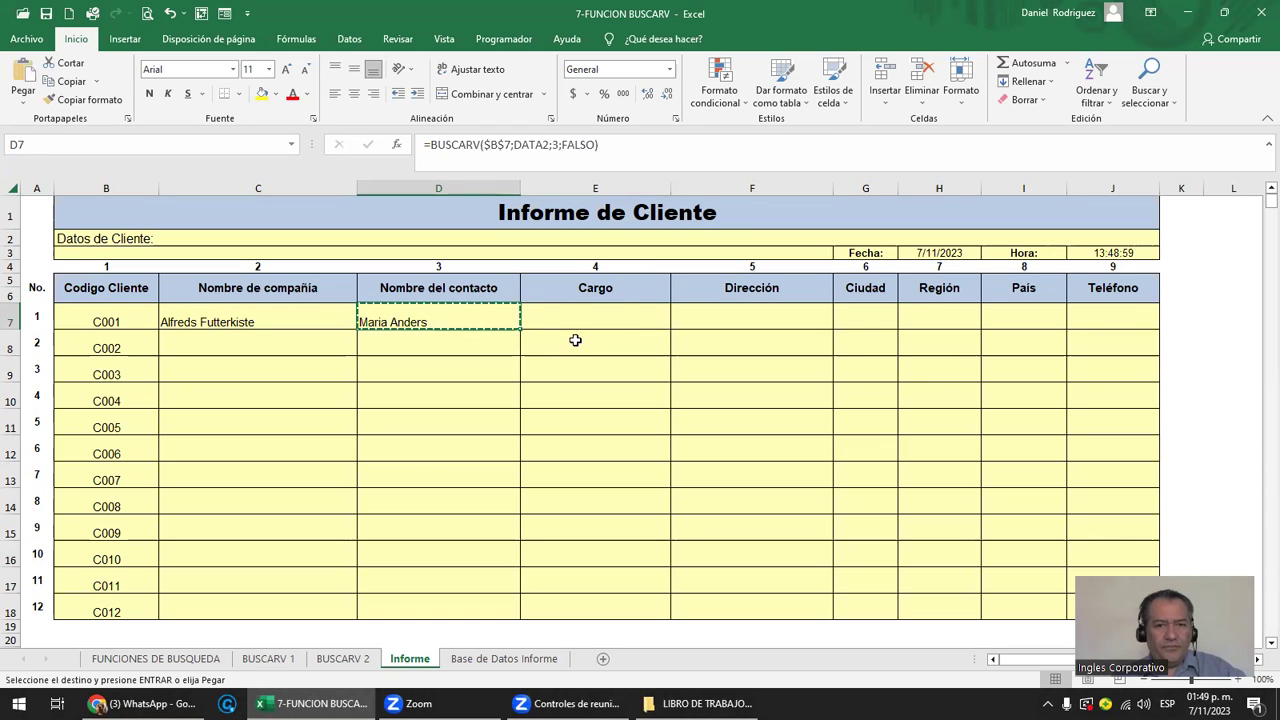
pyautogui.press('Right')
pyautogui.hotkey('shift', 'Right')
pyautogui.hotkey('shift', 'Right')
pyautogui.hotkey('shift', 'Right')
pyautogui.hotkey('shift', 'Right')
pyautogui.hotkey('shift', 'Right')
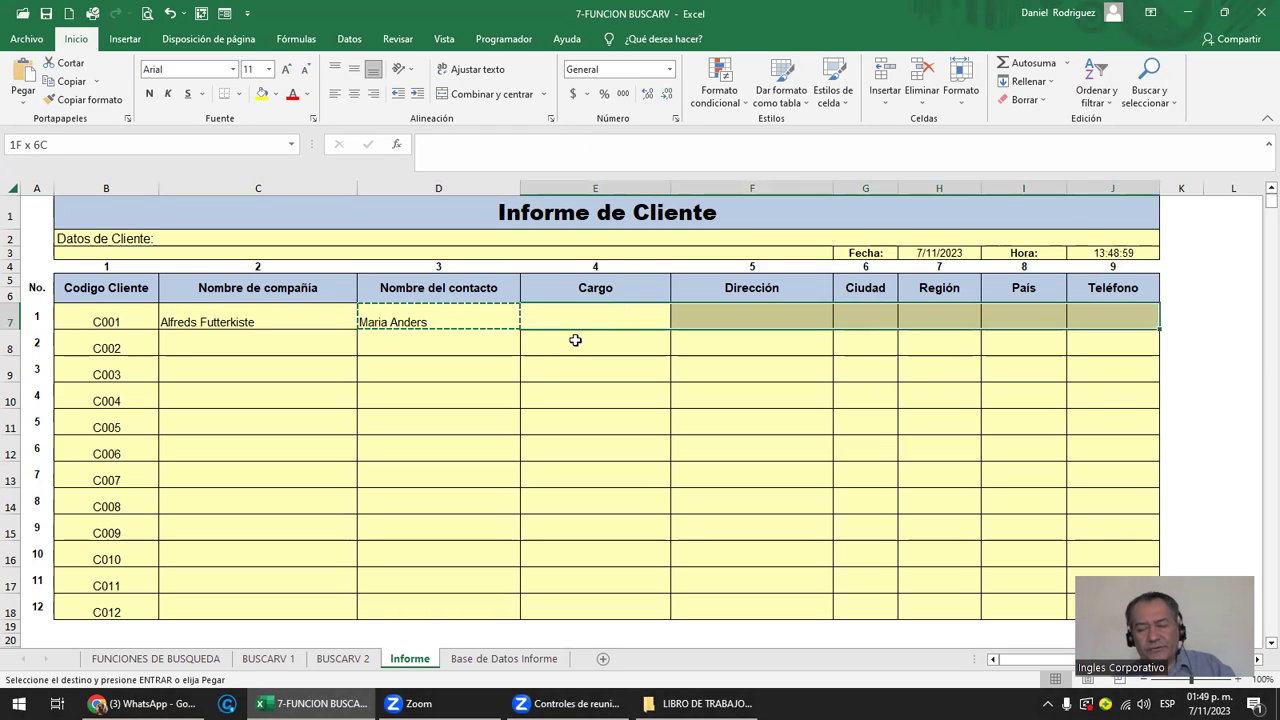
pyautogui.press('Return')
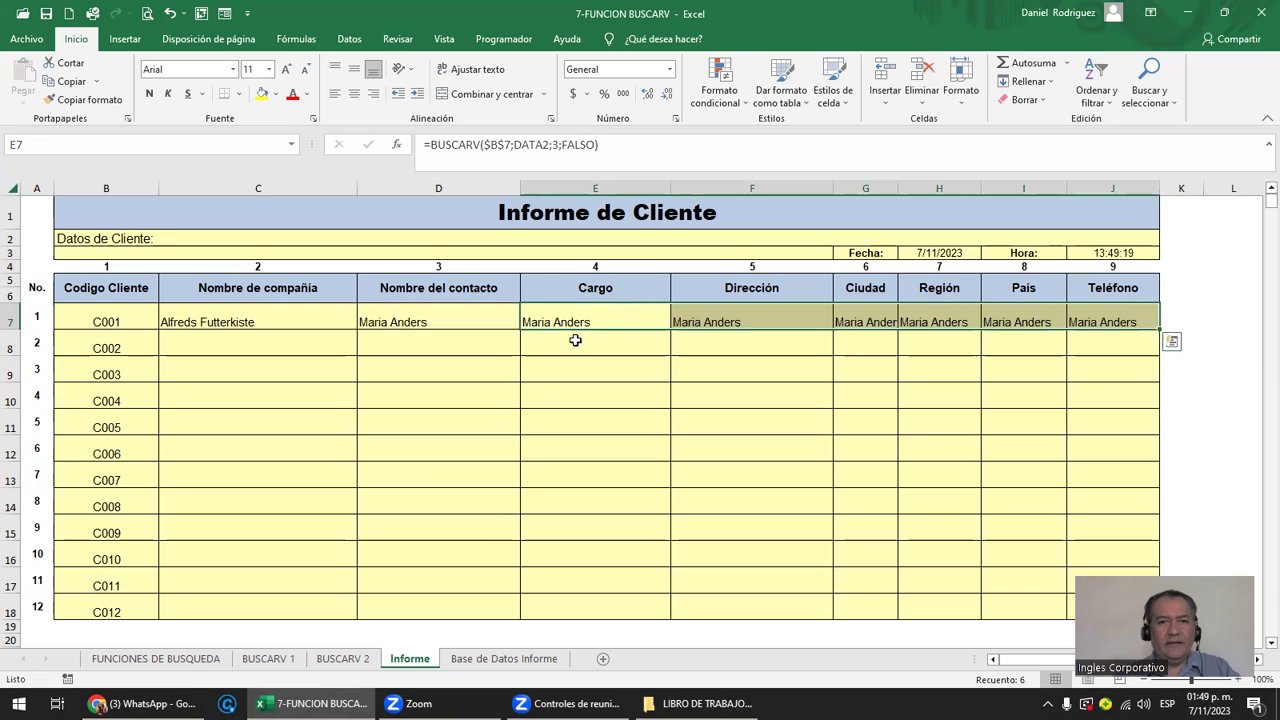
# Set the column index to 4 for Cargo and 5 for Dirección.
pyautogui.press('F2')
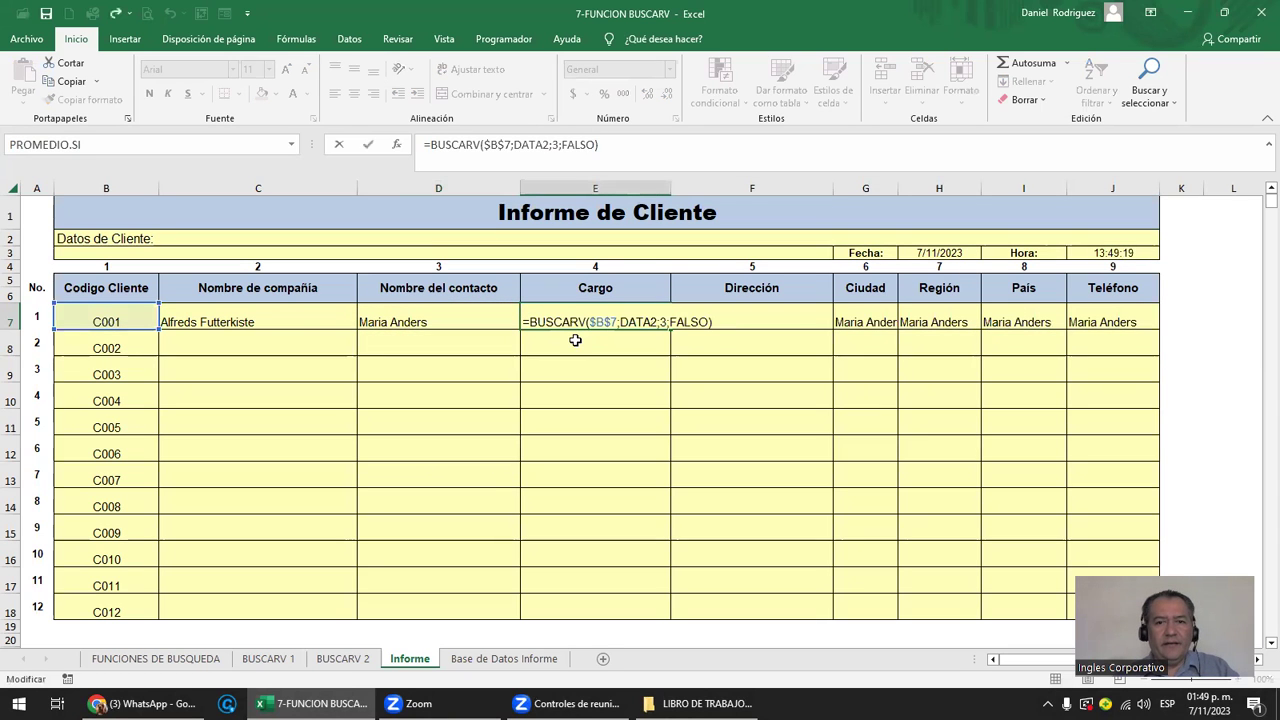
pyautogui.press('Left')
pyautogui.press('Left')
pyautogui.press('Left')
pyautogui.press('Left')
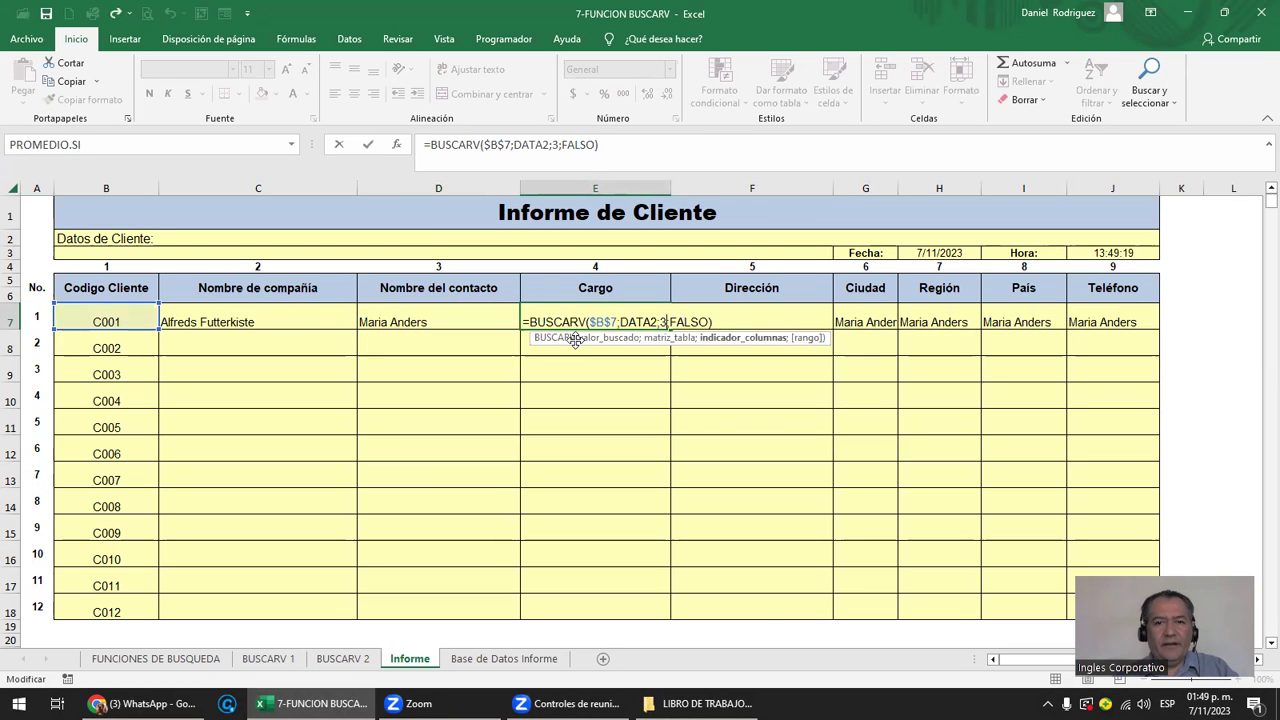
pyautogui.write('4')
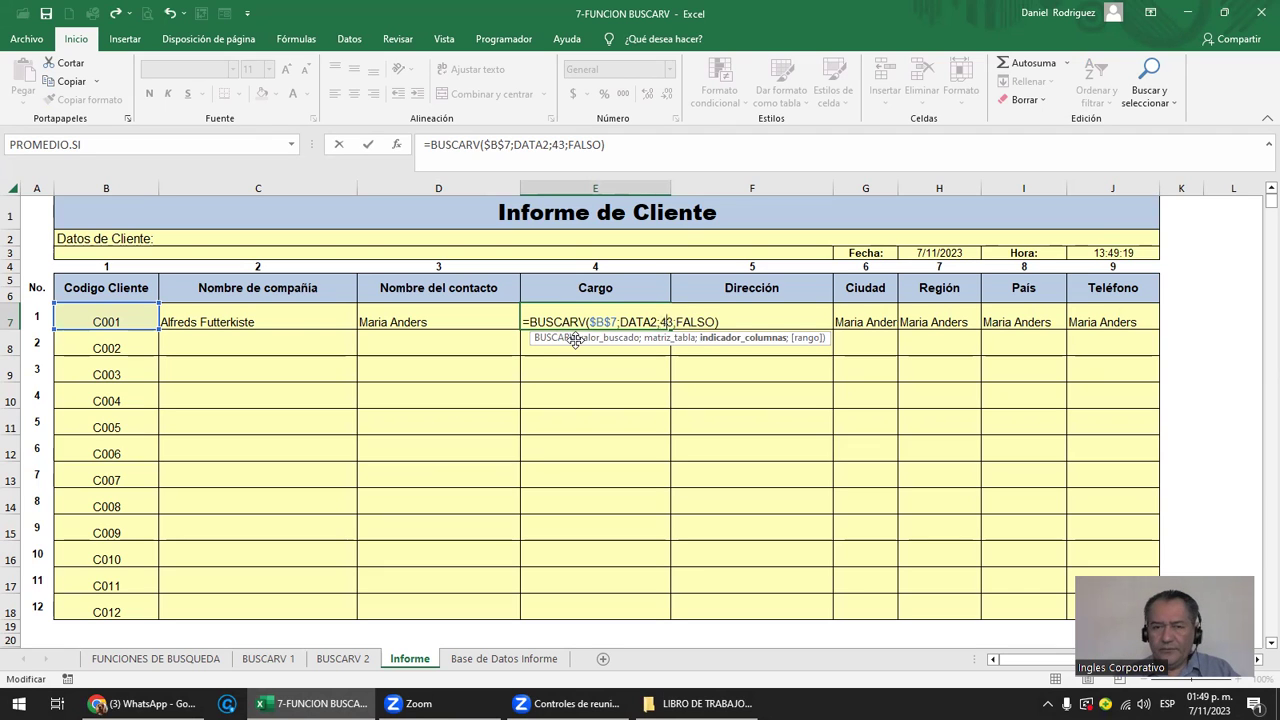
pyautogui.press('Delete')
pyautogui.press('Tab')
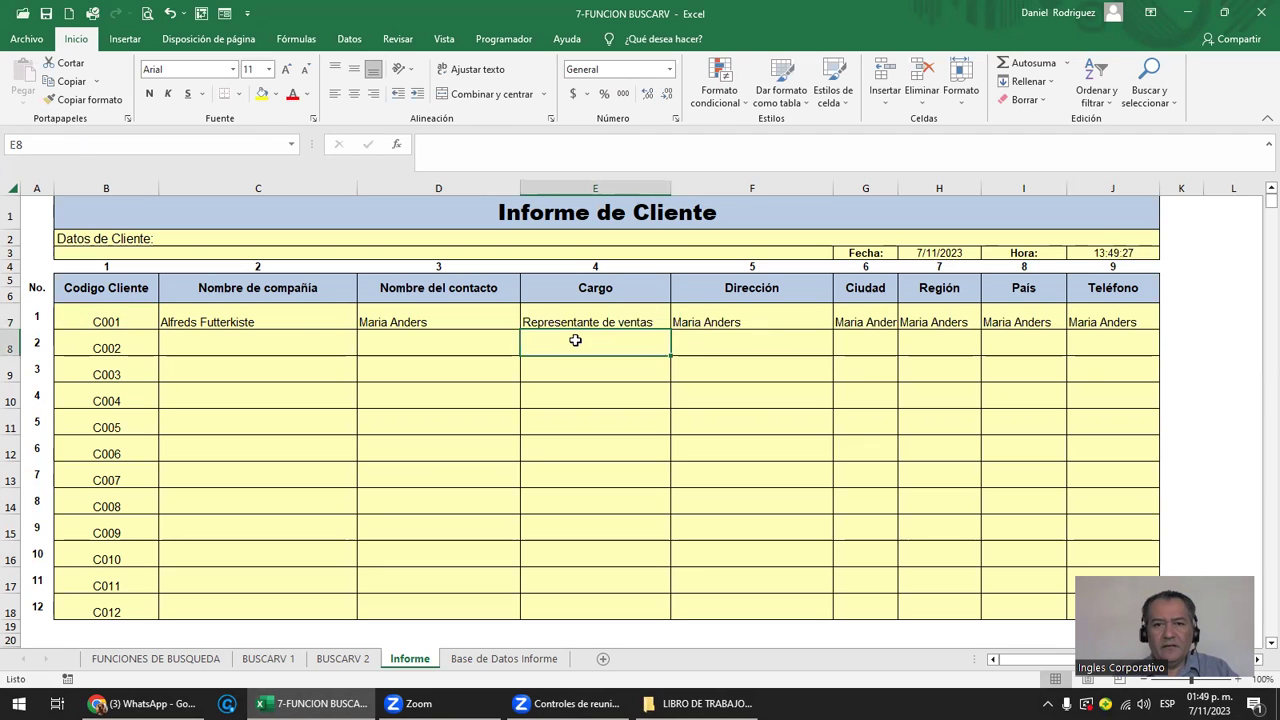
pyautogui.press('F2')
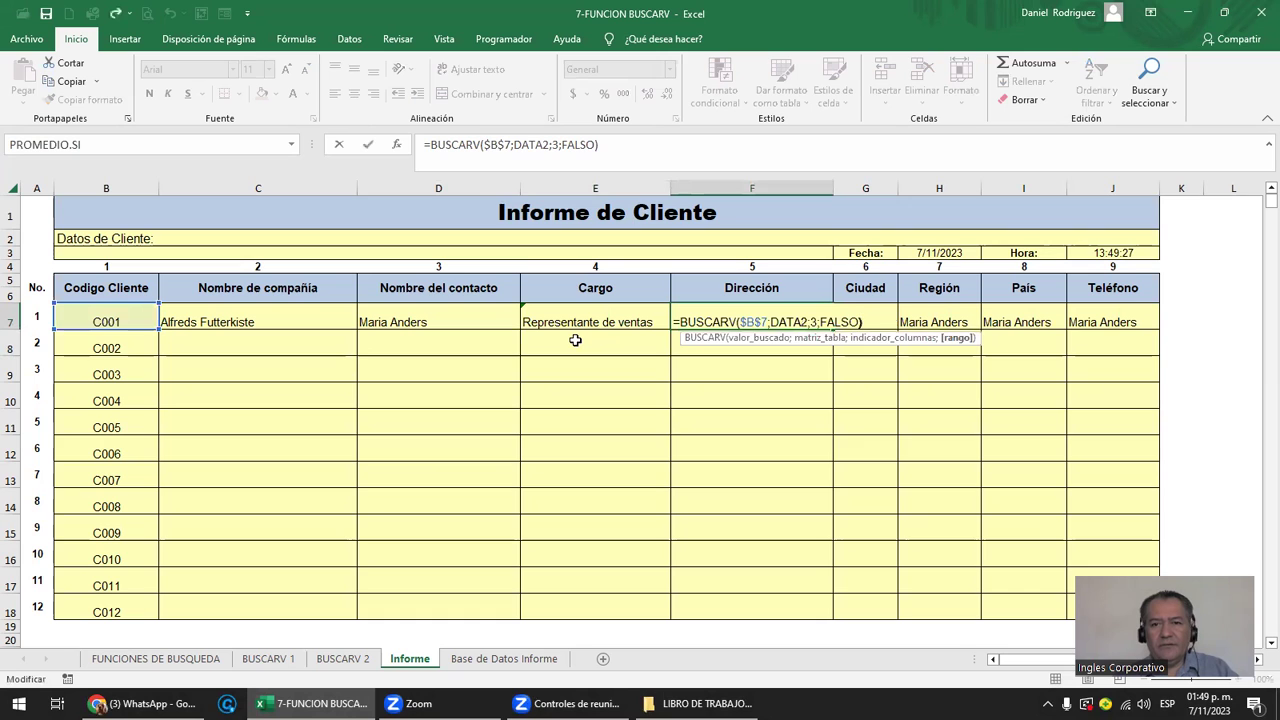
pyautogui.press('Left')
pyautogui.press('Left')
pyautogui.press('Left')
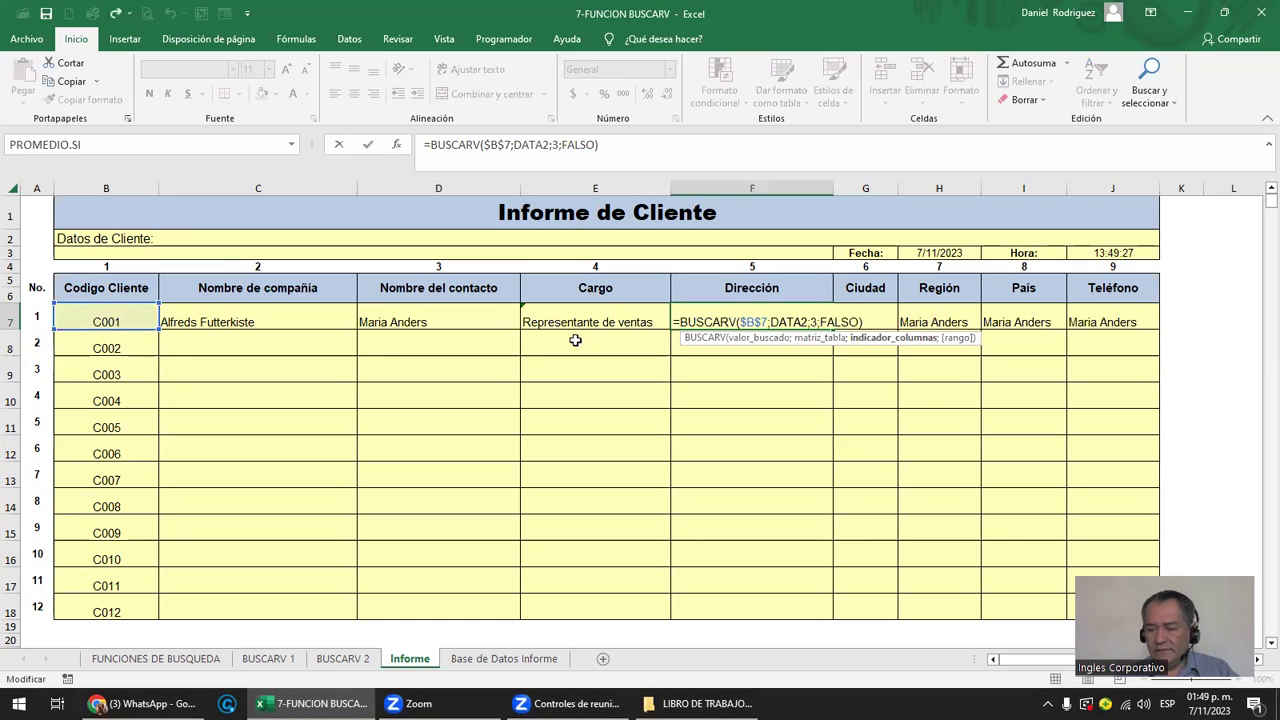
pyautogui.press('BackSpace')
pyautogui.write('5')
pyautogui.press('Tab')
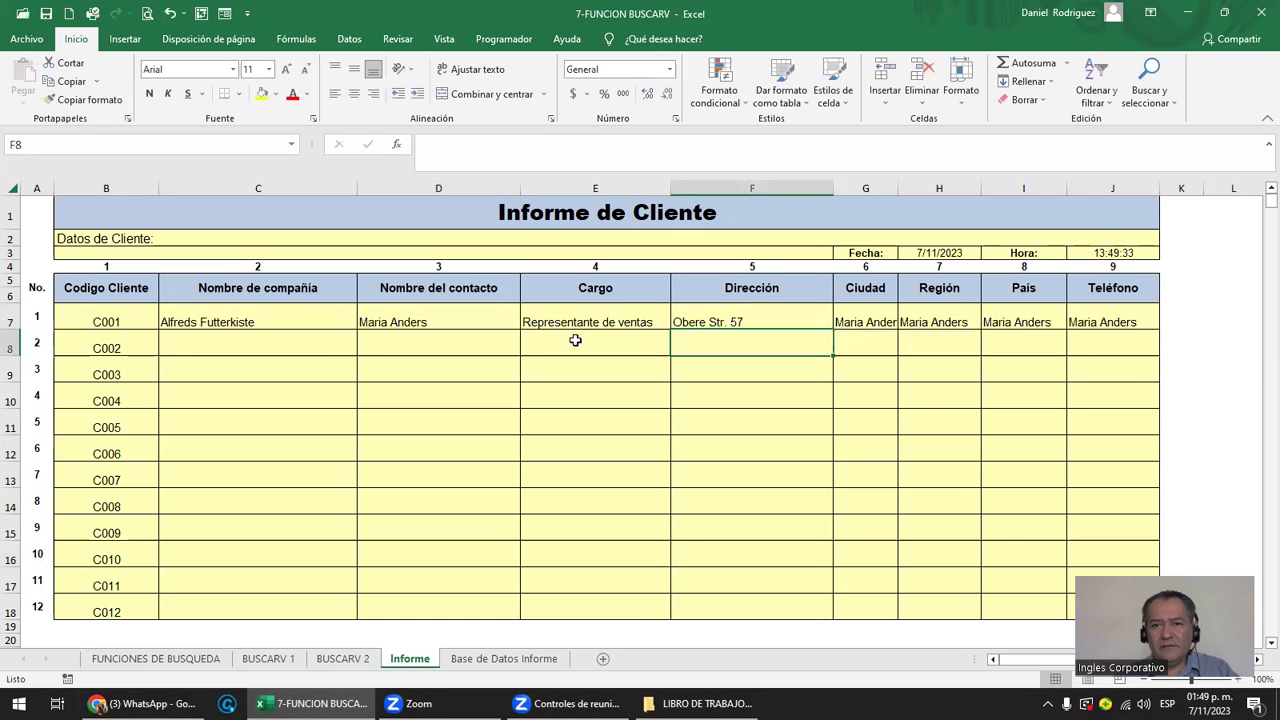
# Set the column index to 6 for Ciudad and 7 for Región.
pyautogui.press('F2')
pyautogui.press('Left')
pyautogui.press('Left')
pyautogui.press('Delete')
pyautogui.write('6')
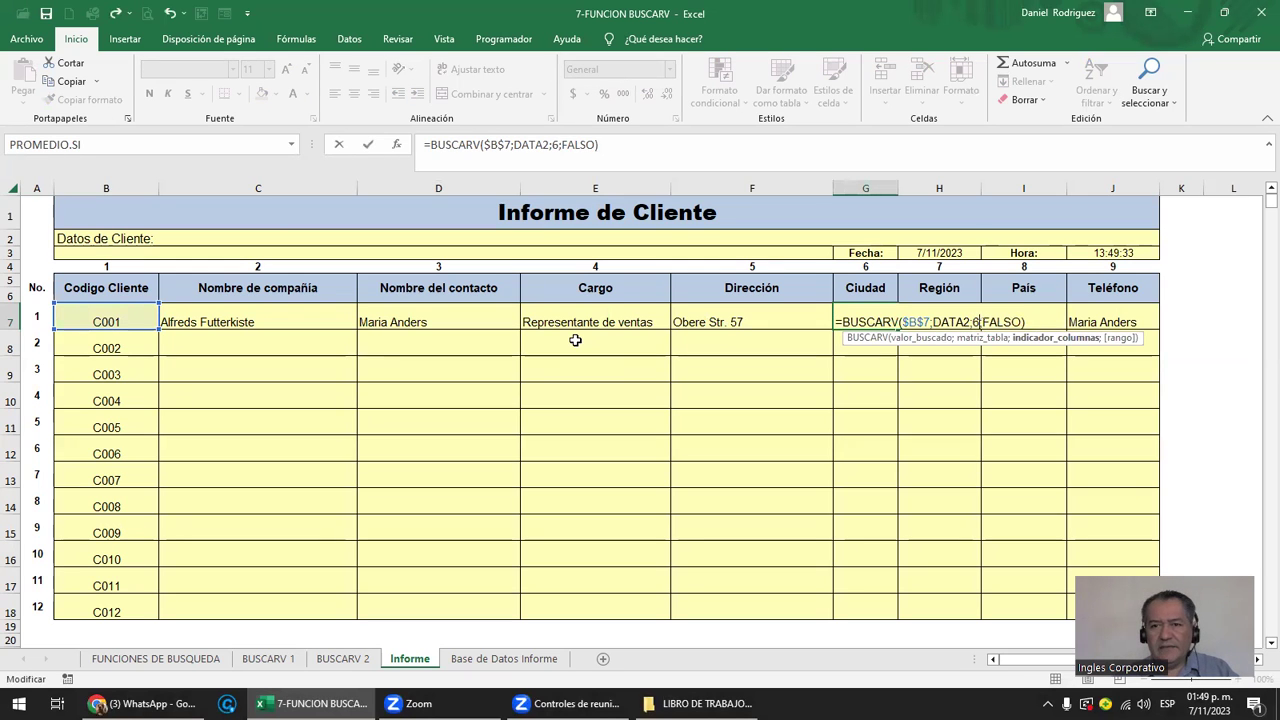
pyautogui.press('Tab')
pyautogui.press('F2')
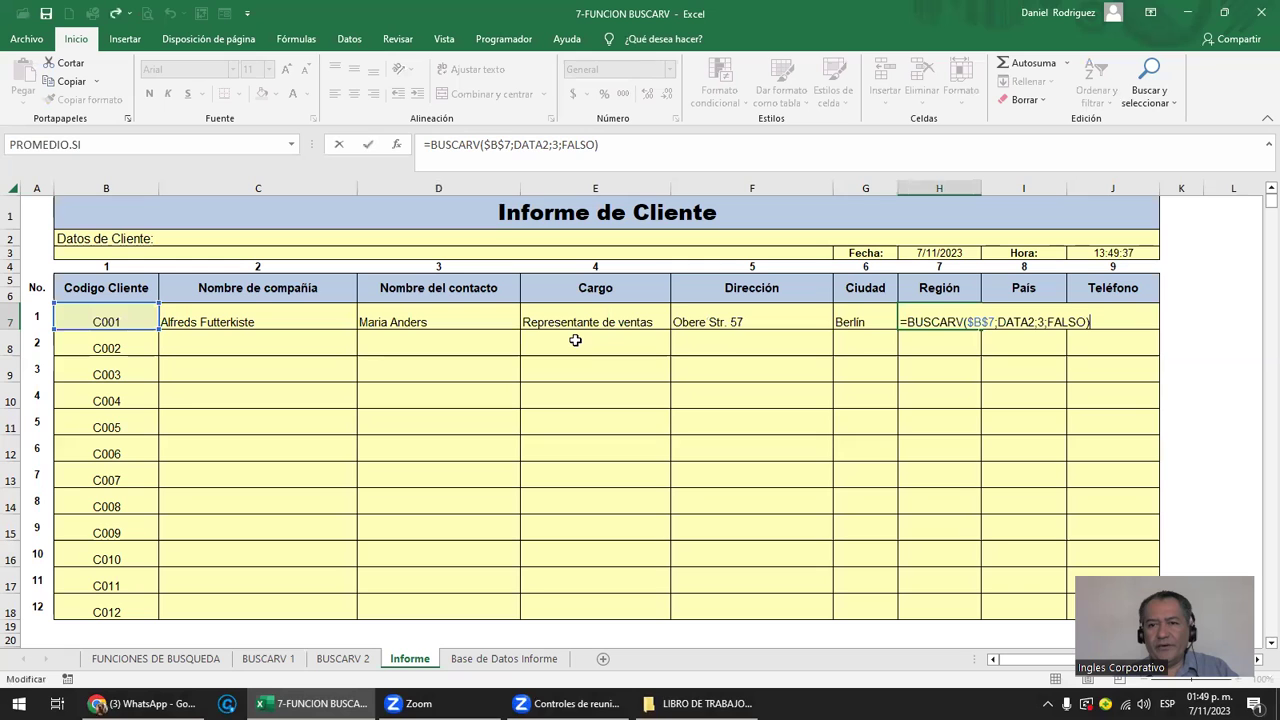
pyautogui.press('Left')
pyautogui.press('Left')
pyautogui.press('Left')
pyautogui.press('Delete')
pyautogui.write('7')
pyautogui.press('Return')
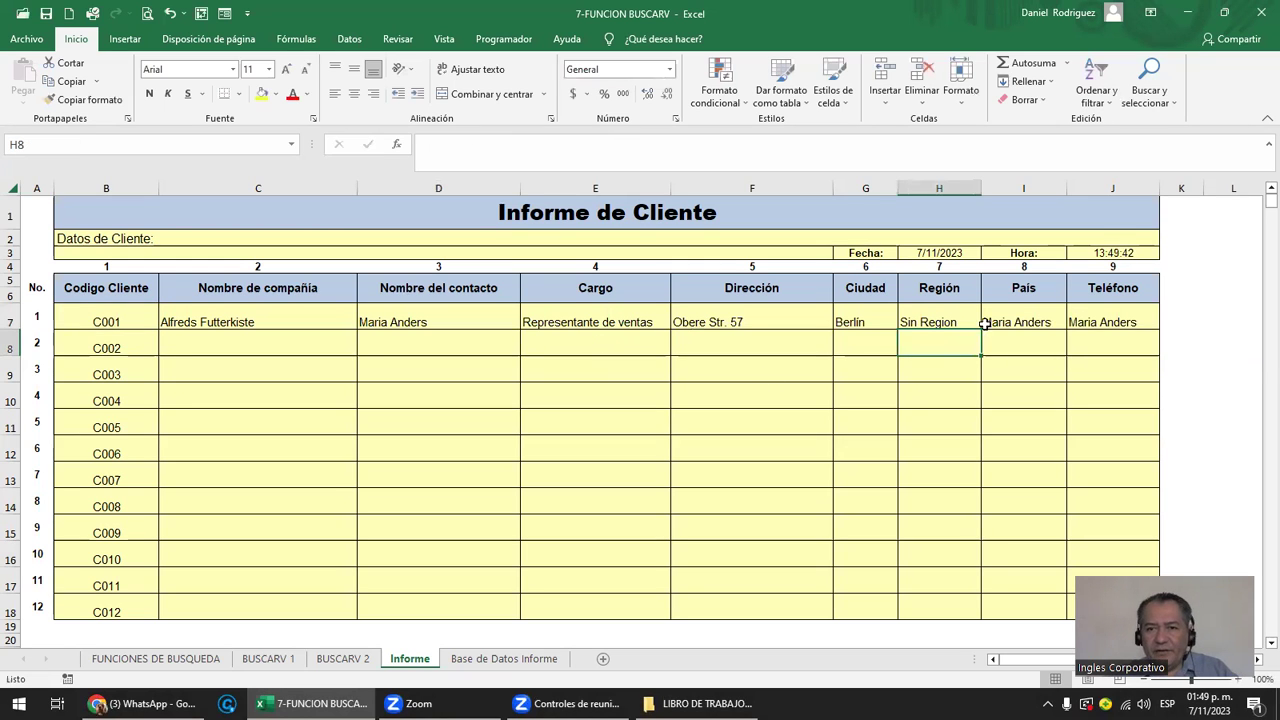
pyautogui.click(955, 312)
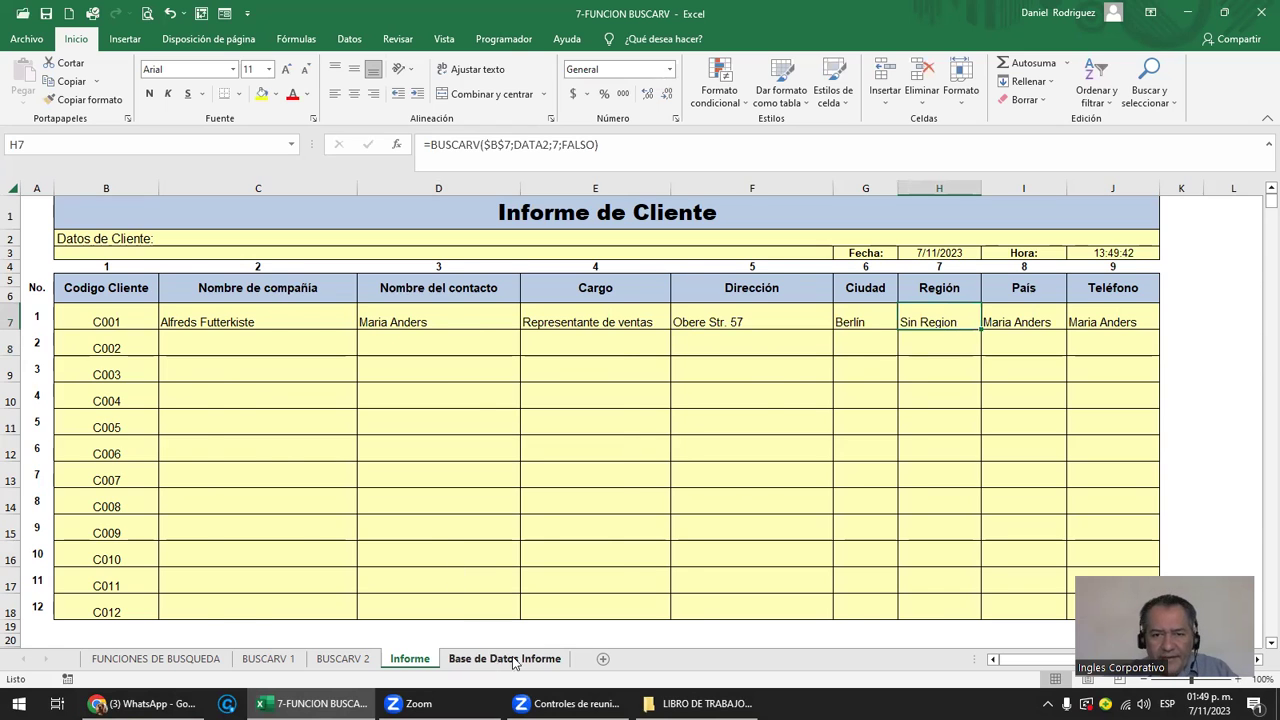
# Check Alfreds Futterkiste's Región value on the Base de Datos Informe sheet.
pyautogui.click(514, 660)
pyautogui.click(891, 250)
pyautogui.keyDown('ctrl'); pyautogui.scroll(3, 938, 246); pyautogui.keyUp('ctrl')
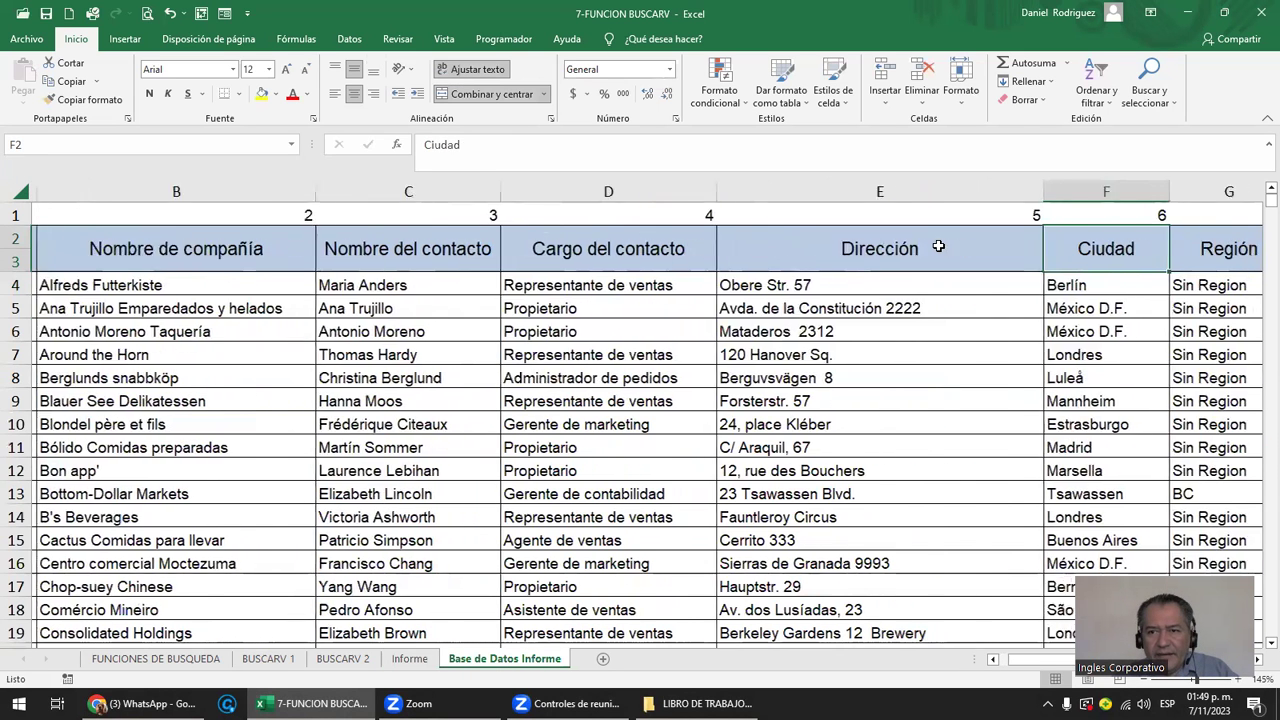
pyautogui.press('Right')
pyautogui.press('Right')
pyautogui.press('Down')
pyautogui.press('Left')
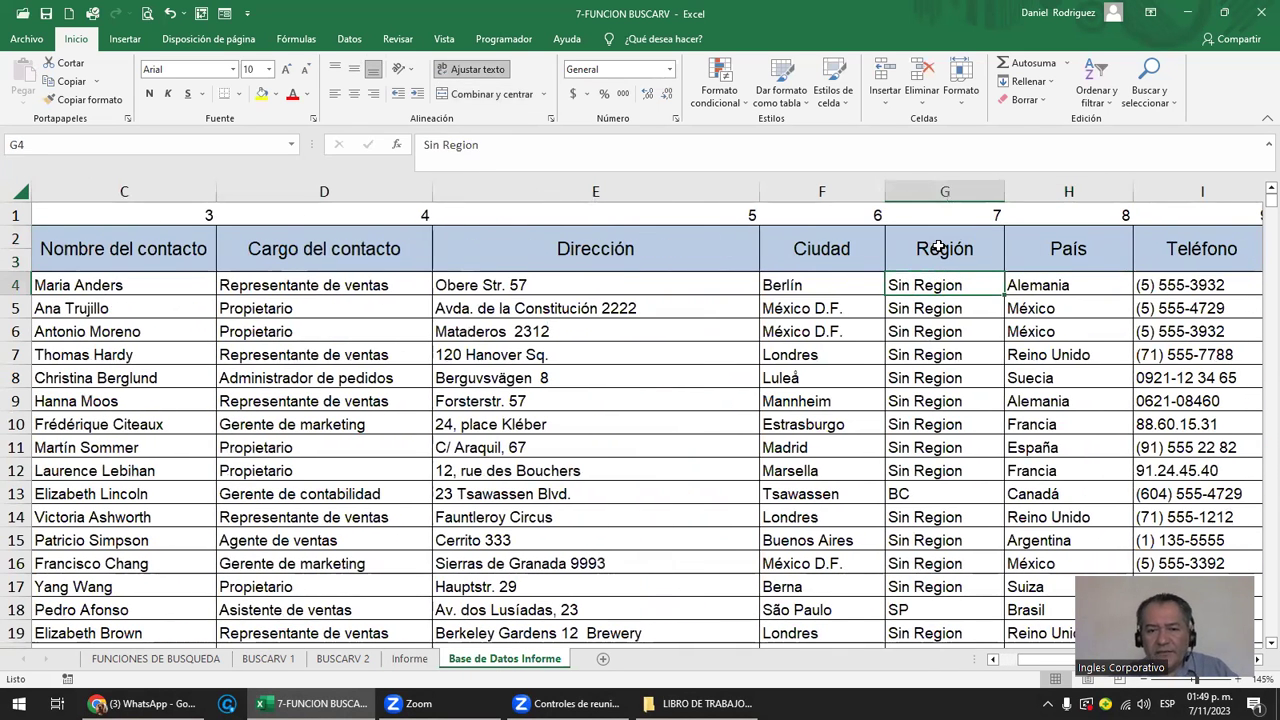
pyautogui.click(412, 658)
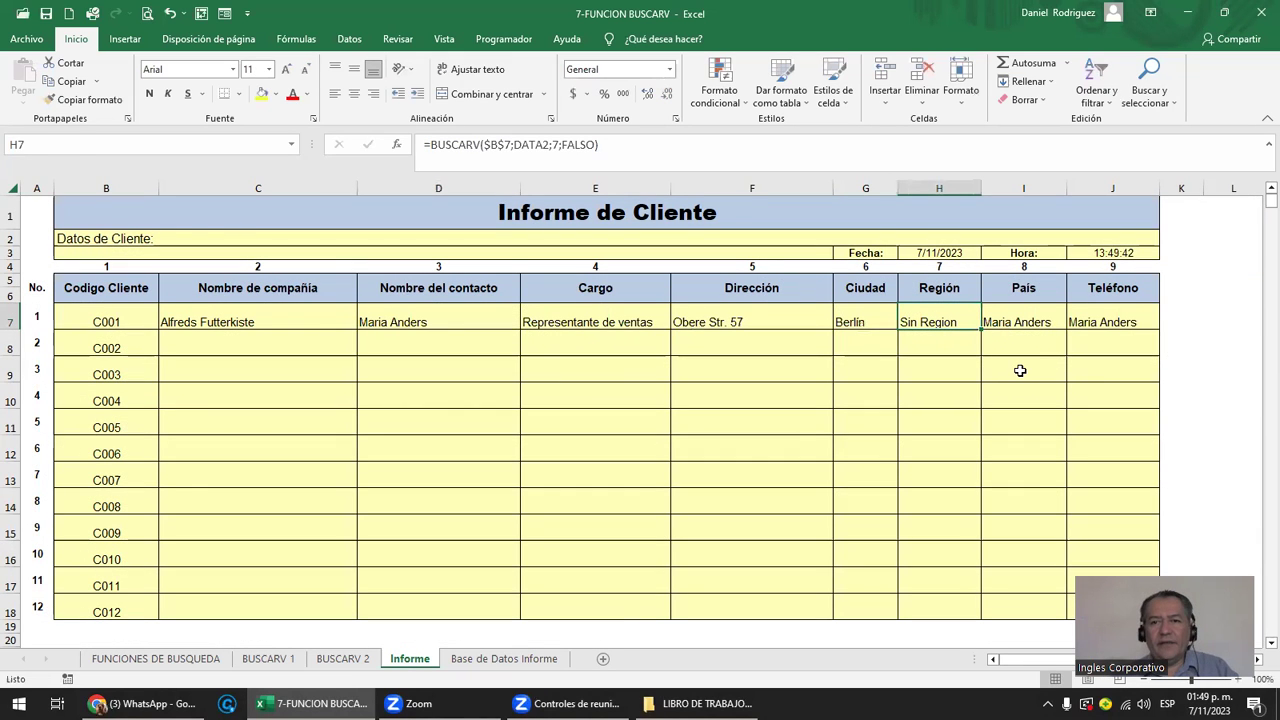
# Set the column index to 8 for País and 9 for Teléfono.
pyautogui.press('Right')
pyautogui.press('F2')
pyautogui.press('Left')
pyautogui.press('Left')
pyautogui.press('Left')
pyautogui.press('Left')
pyautogui.press('Left')
pyautogui.press('Left')
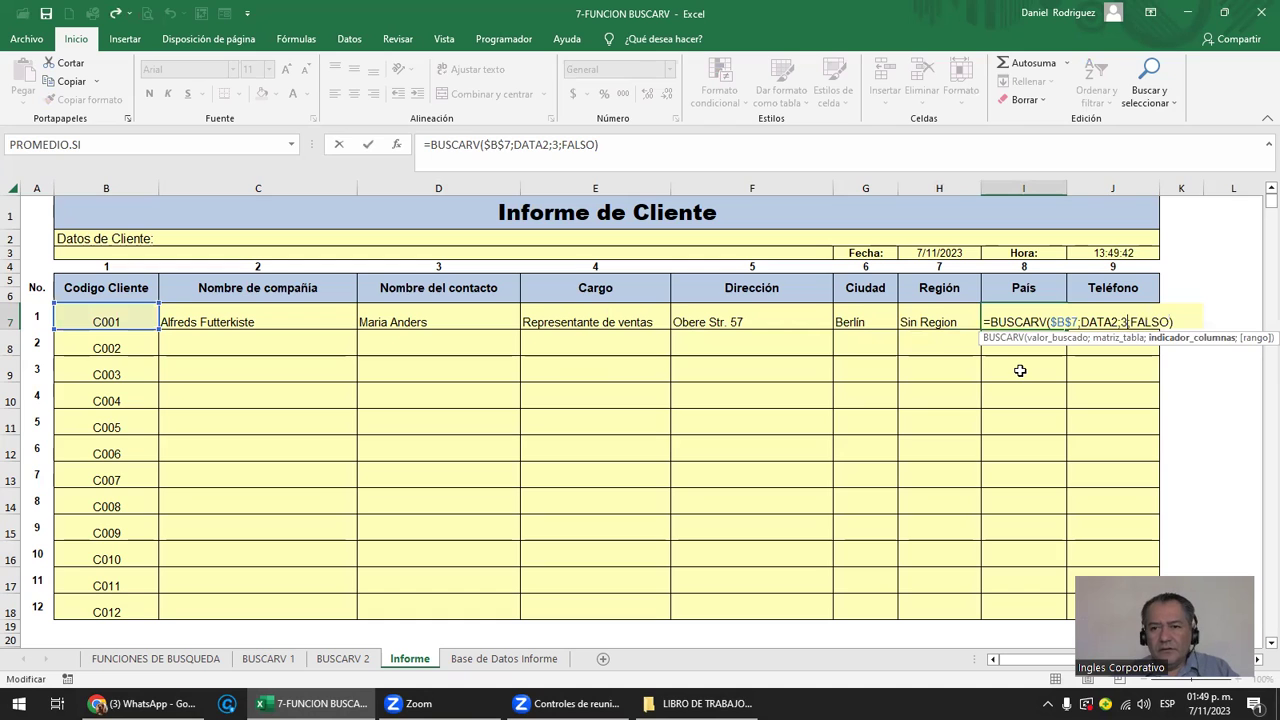
pyautogui.write('8')
pyautogui.press('Delete')
pyautogui.press('Tab')
pyautogui.press('F2')
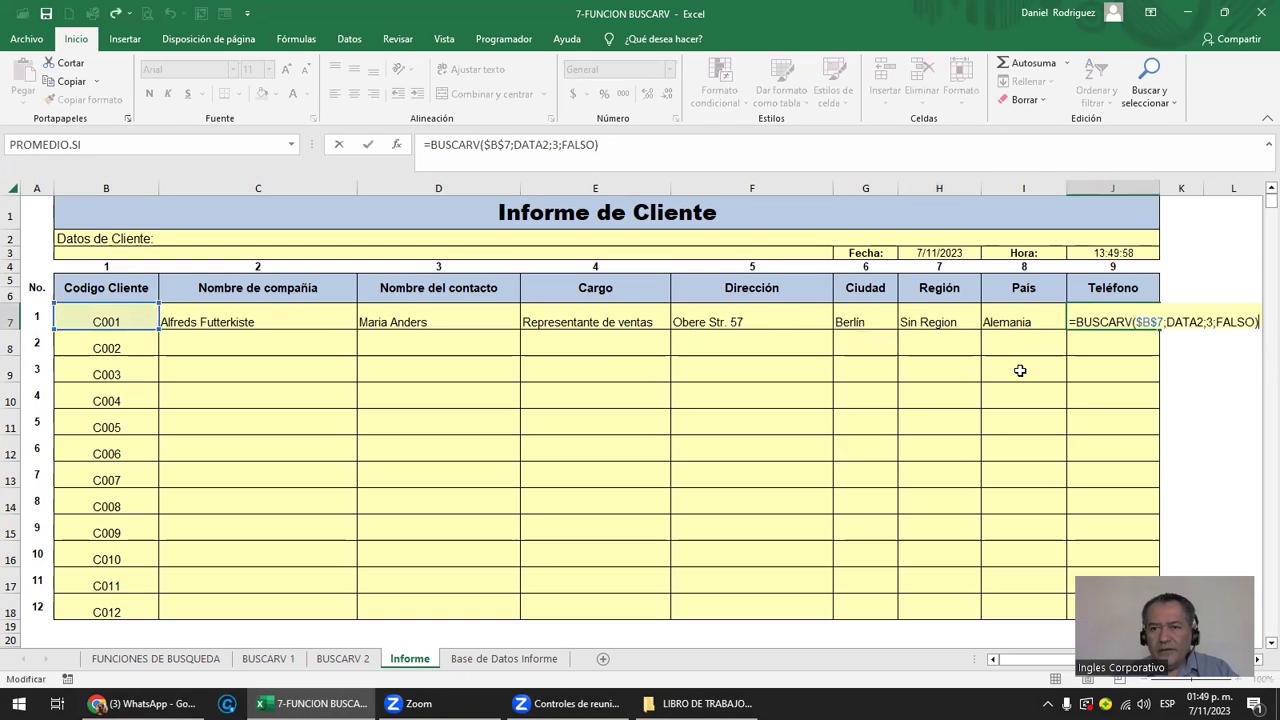
pyautogui.press('Left')
pyautogui.press('Left')
pyautogui.press('Left')
pyautogui.write('9')
pyautogui.press('Delete')
pyautogui.press('Return')
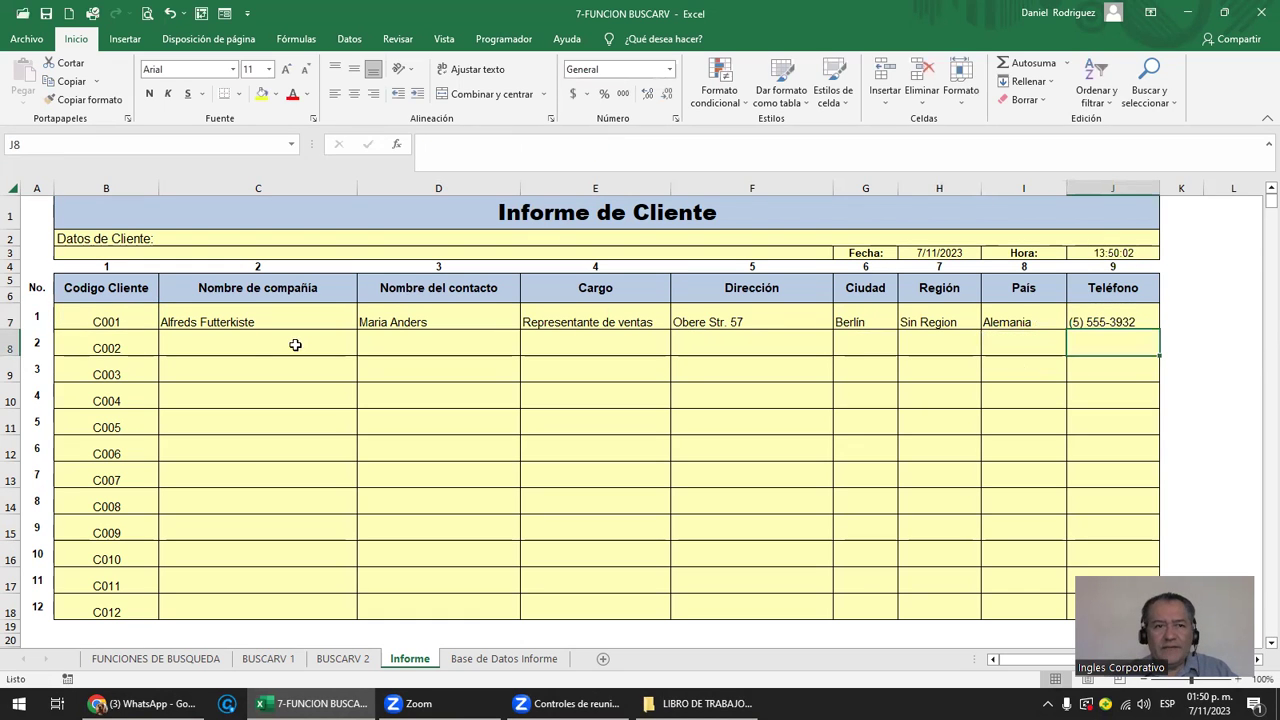
pyautogui.click(101, 265)
pyautogui.hotkey('shift', 'Right')
pyautogui.hotkey('shift', 'Right')
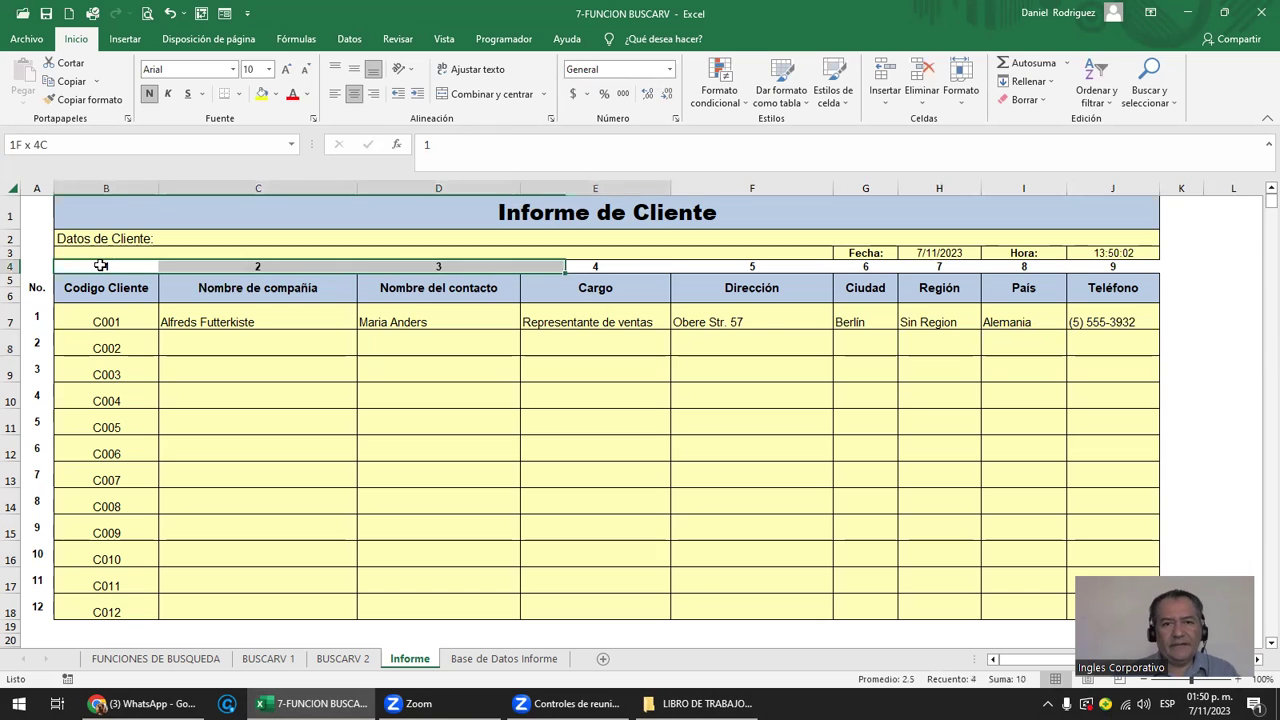
pyautogui.hotkey('shift', 'Right')
pyautogui.hotkey('shift', 'Right')
pyautogui.hotkey('shift', 'Right')
pyautogui.hotkey('shift', 'Right')
pyautogui.hotkey('shift', 'Right')
pyautogui.hotkey('shift', 'Right')
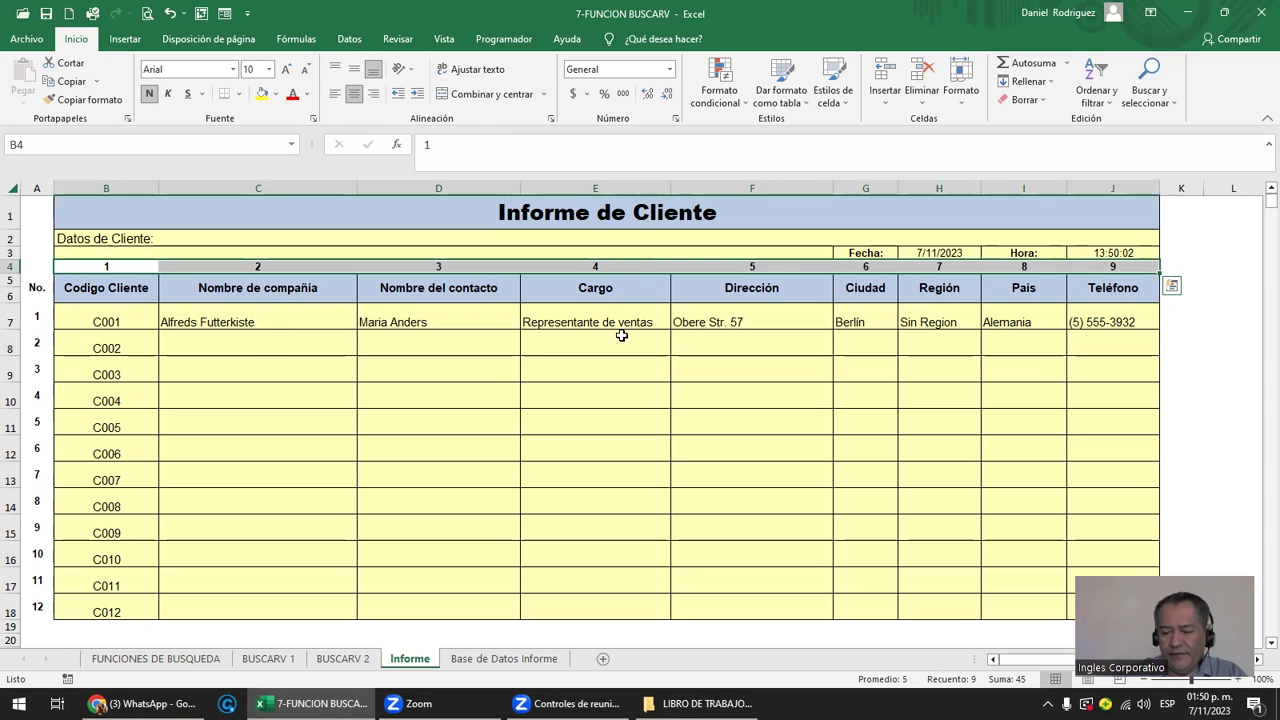
pyautogui.press('Delete')
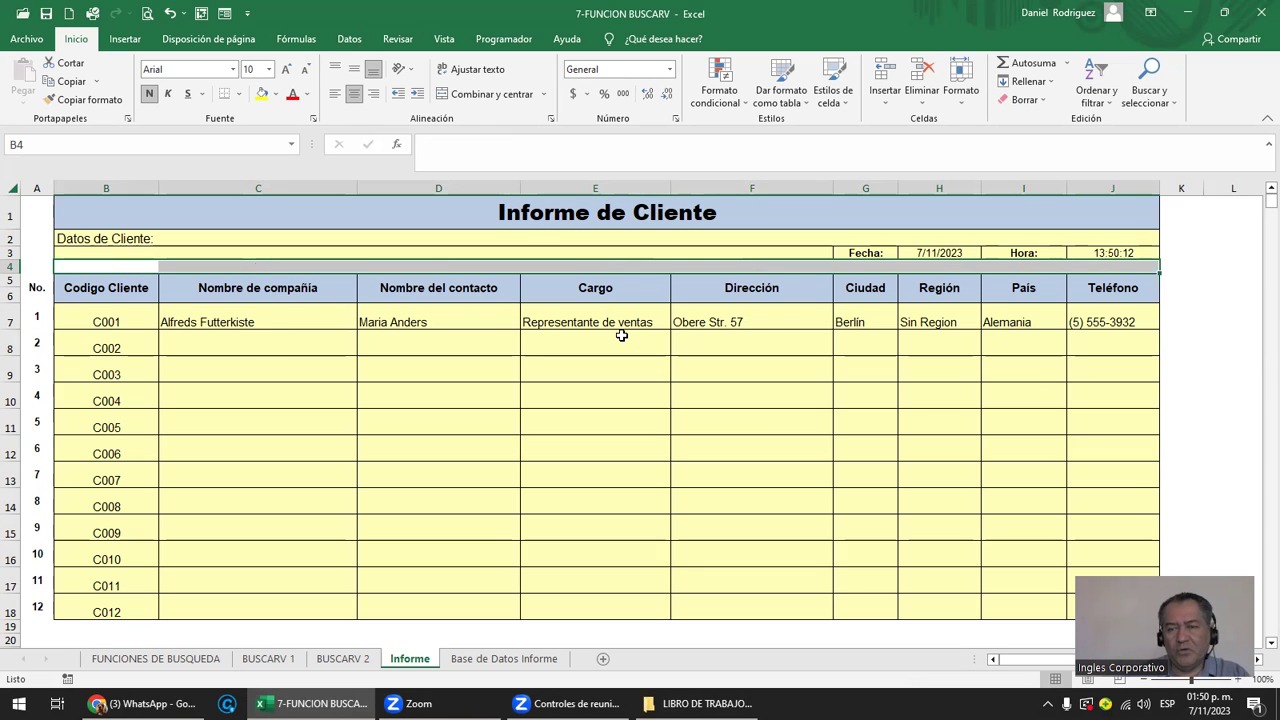
pyautogui.hotkey('ctrl', 'z')
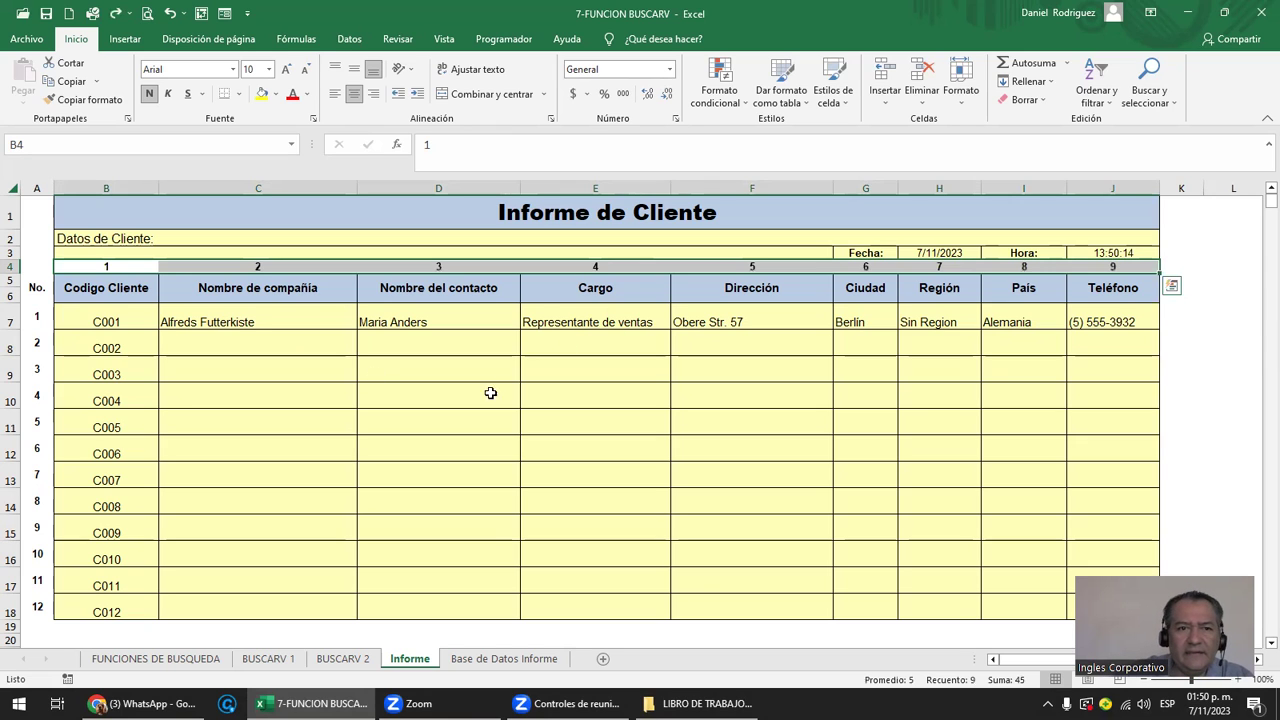
pyautogui.click(251, 321)
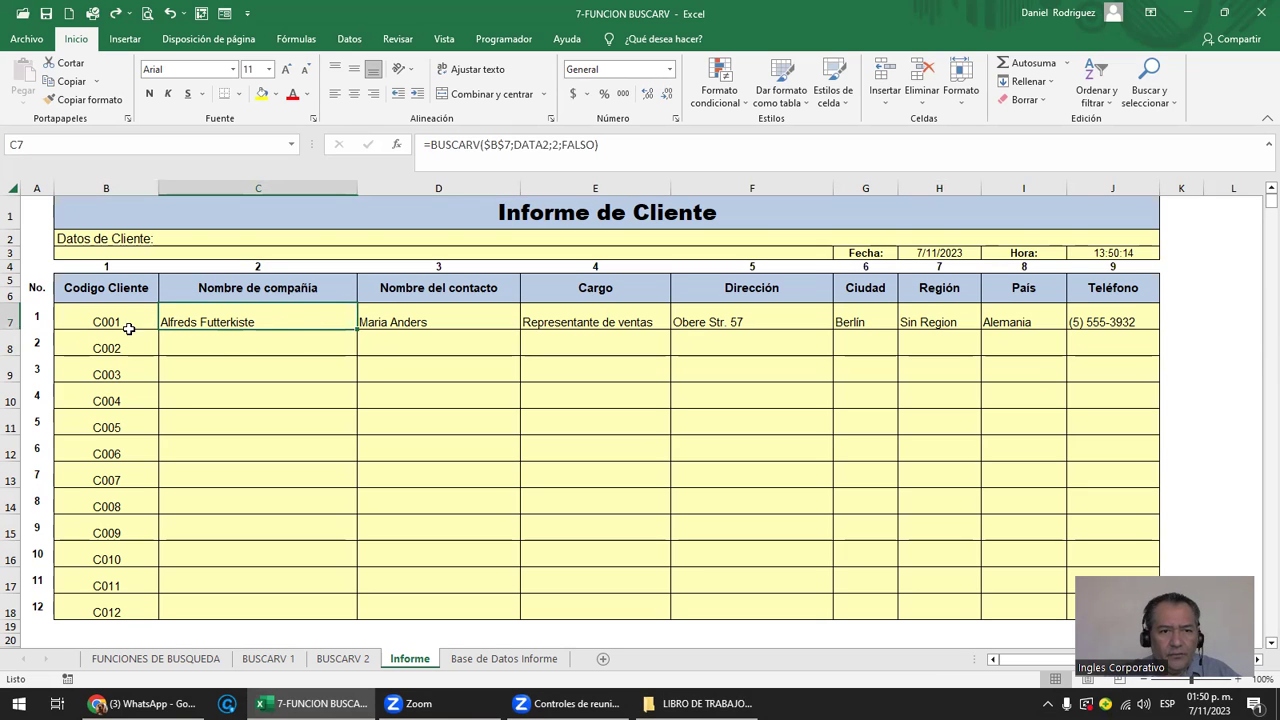
# Fill the C7 company and D7 contact BUSCARV formulas down to row 18, inspecting C8.
pyautogui.doubleClick(355, 327)
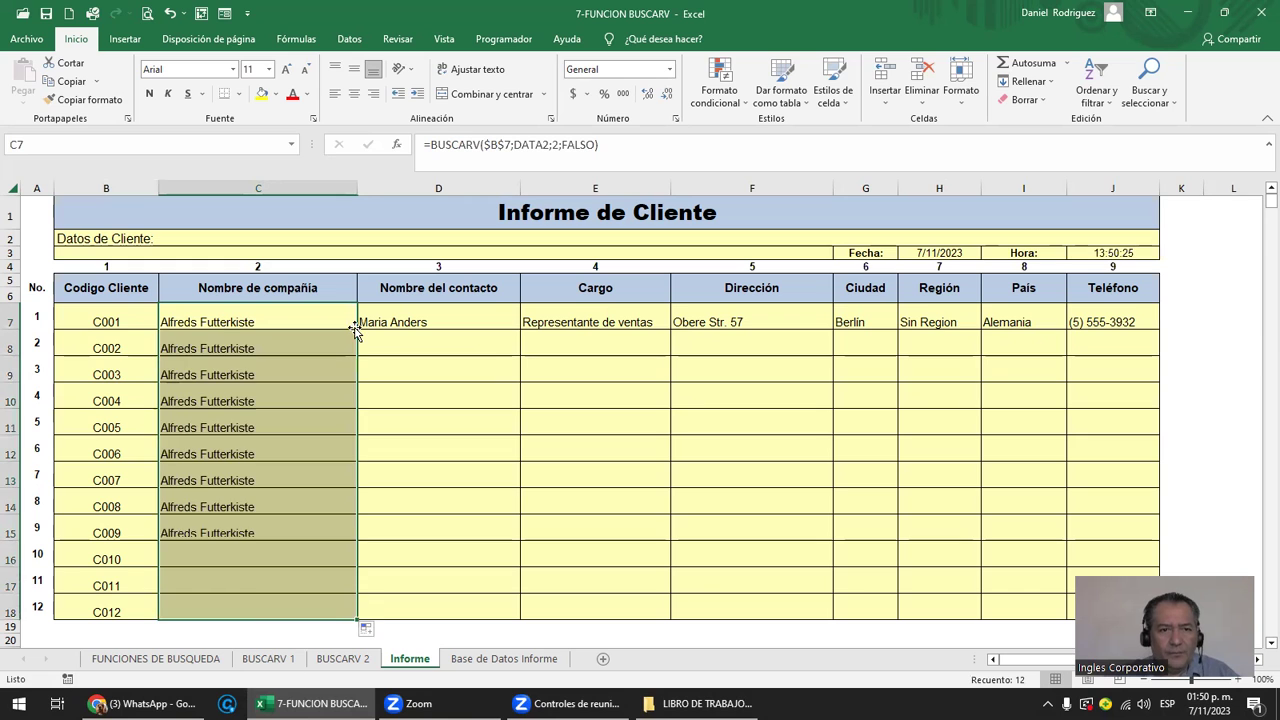
pyautogui.doubleClick(264, 350)
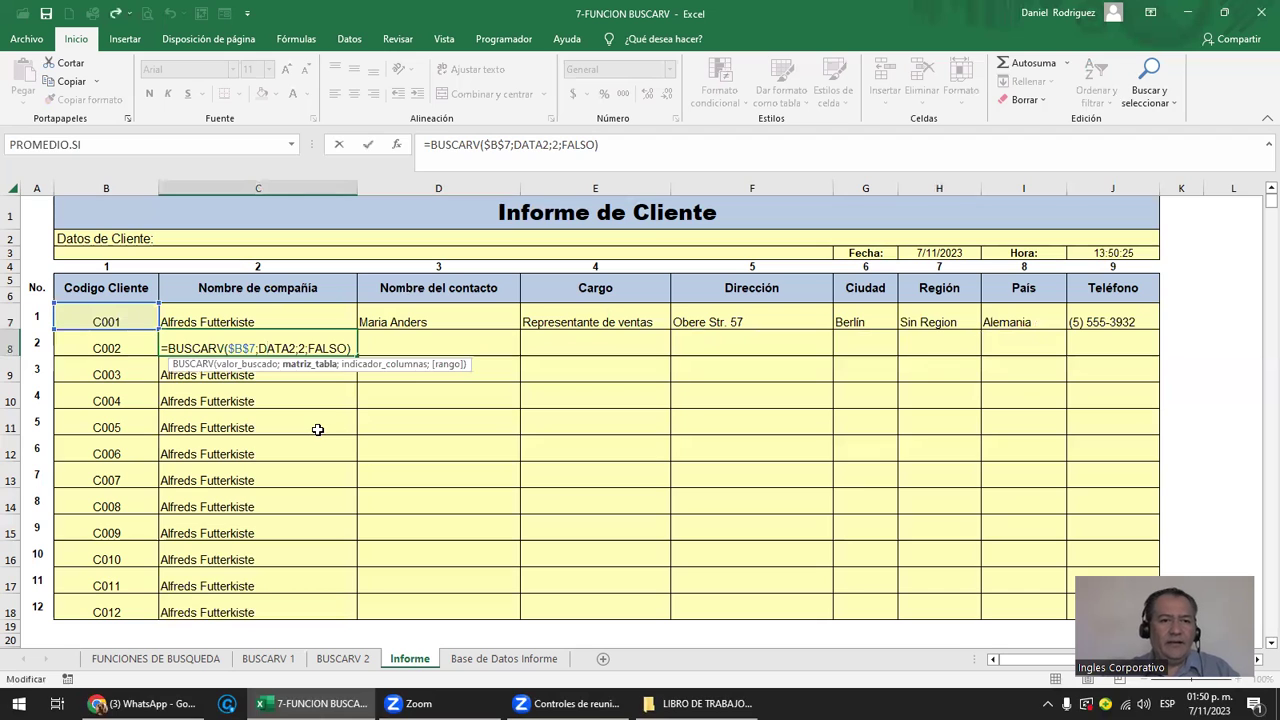
pyautogui.press('Escape')
pyautogui.doubleClick(232, 322)
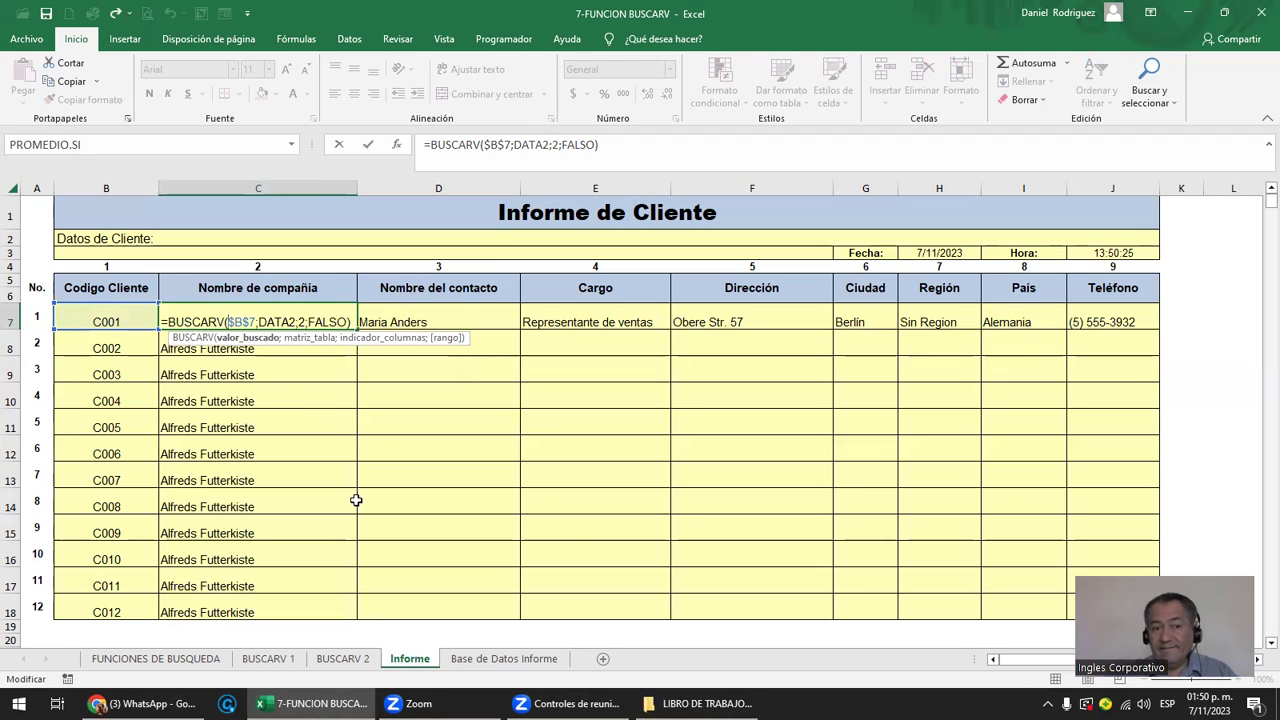
pyautogui.press('Escape')
pyautogui.click(397, 321)
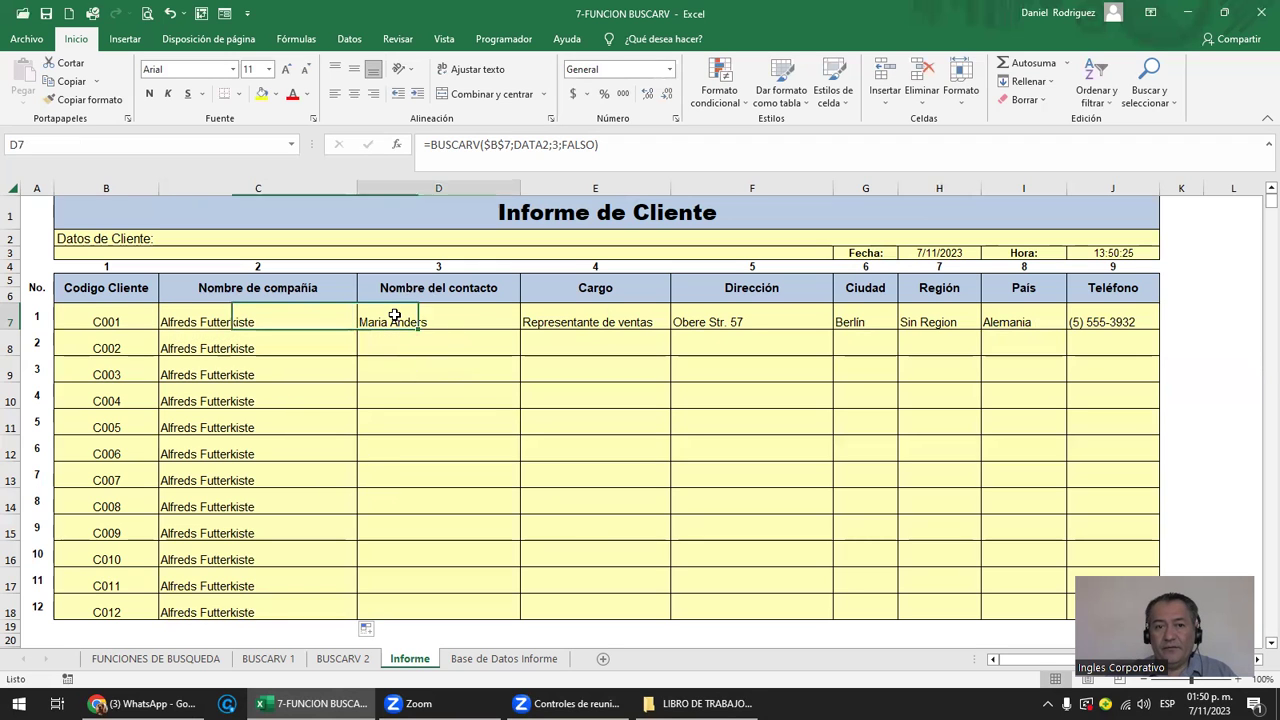
pyautogui.doubleClick(517, 332)
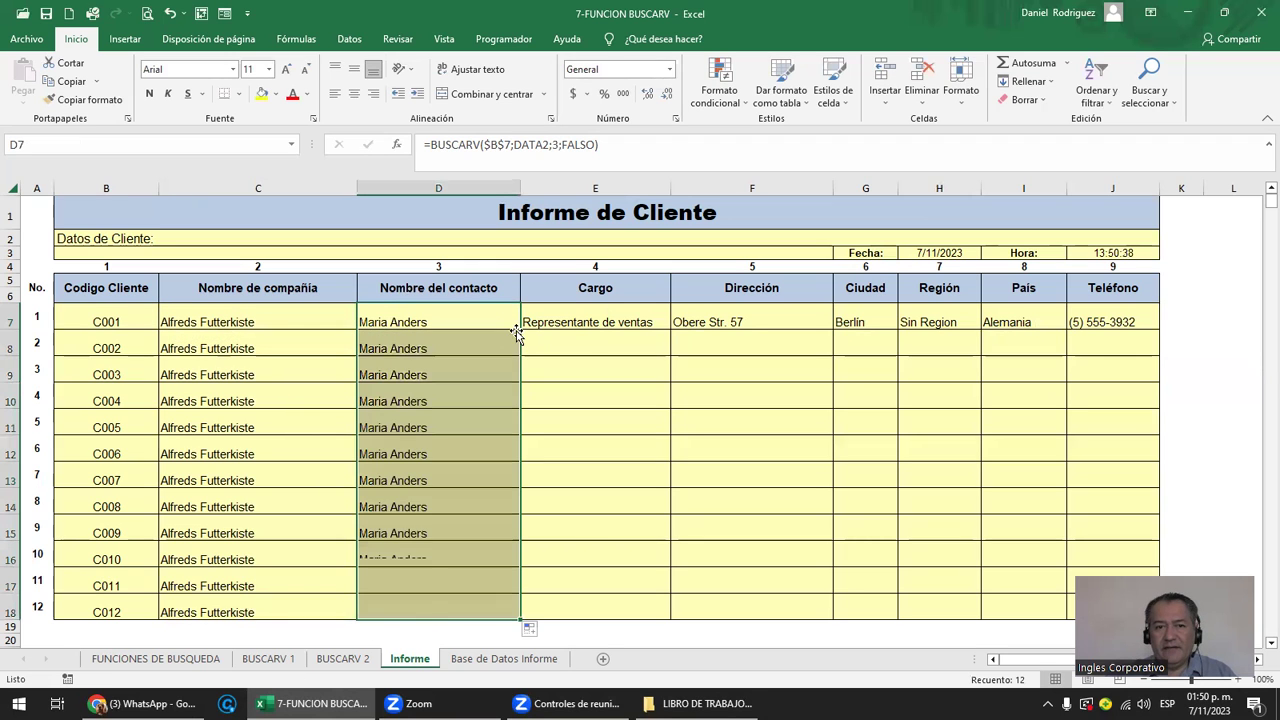
pyautogui.doubleClick(290, 322)
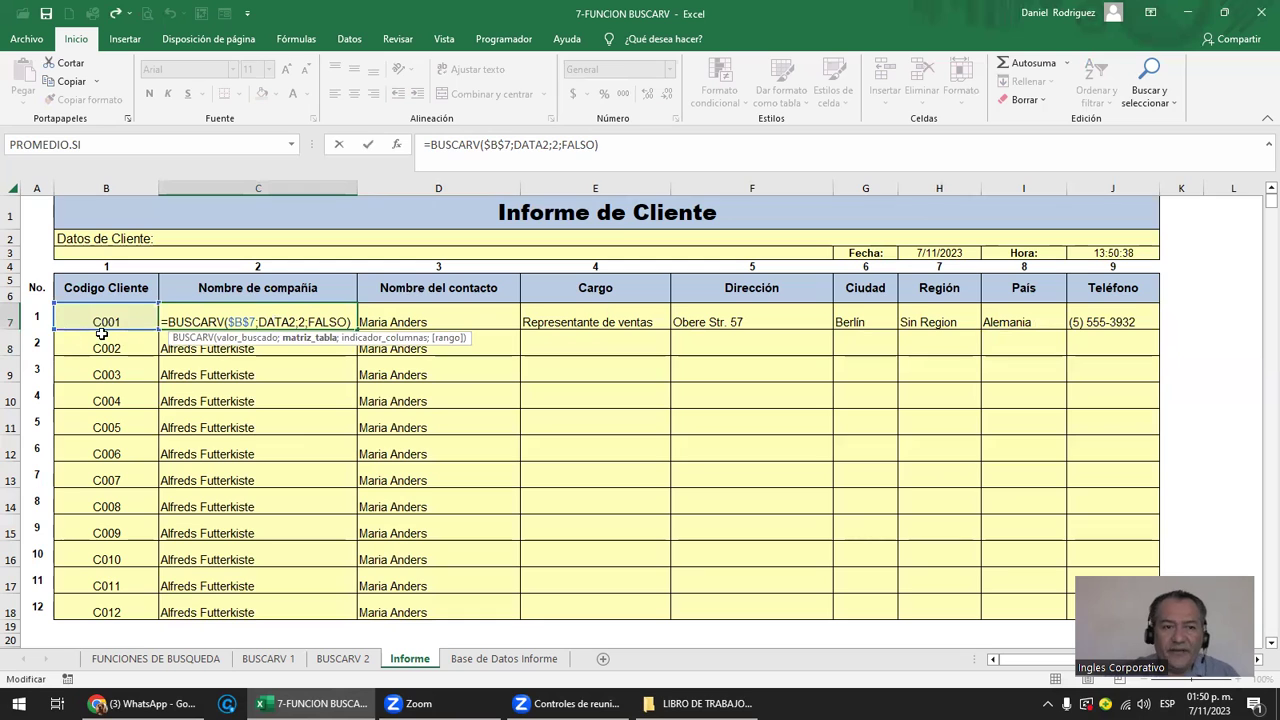
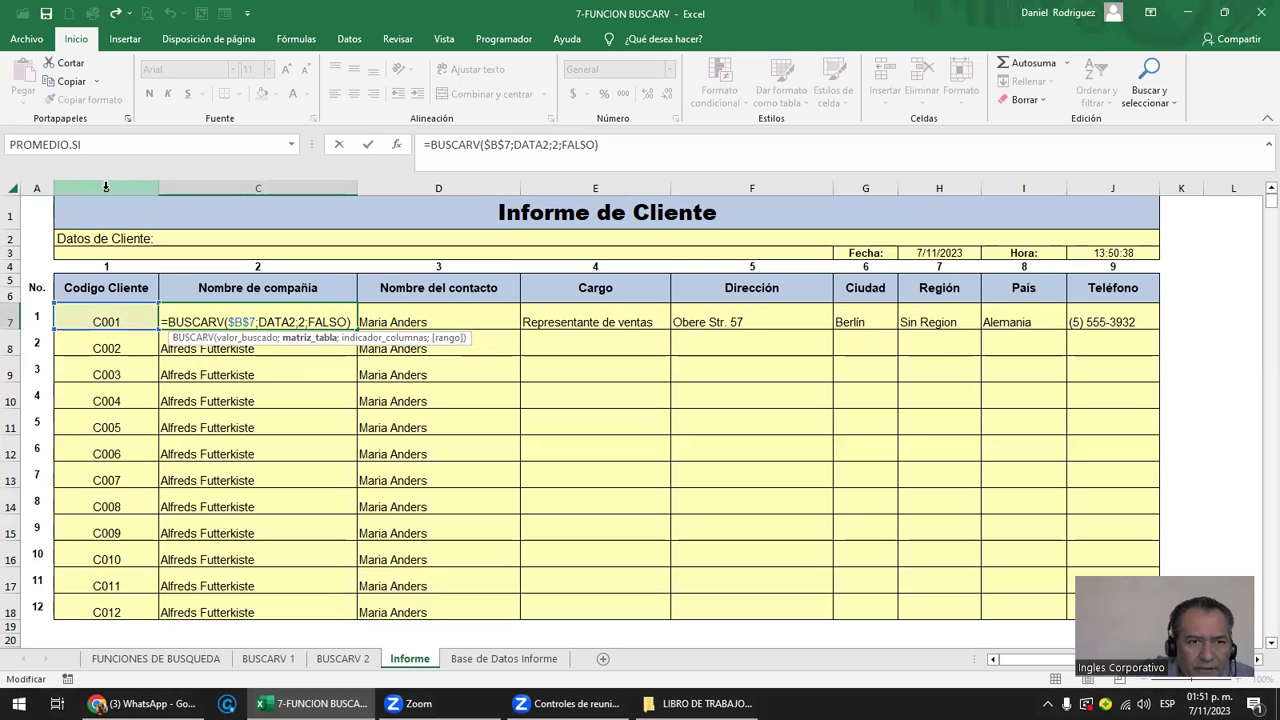
# Edit the C7 lookup to =BUSCARV($B7;DATA2;2;FALSO), removing the row lock from the code reference.
pyautogui.click(105, 187)
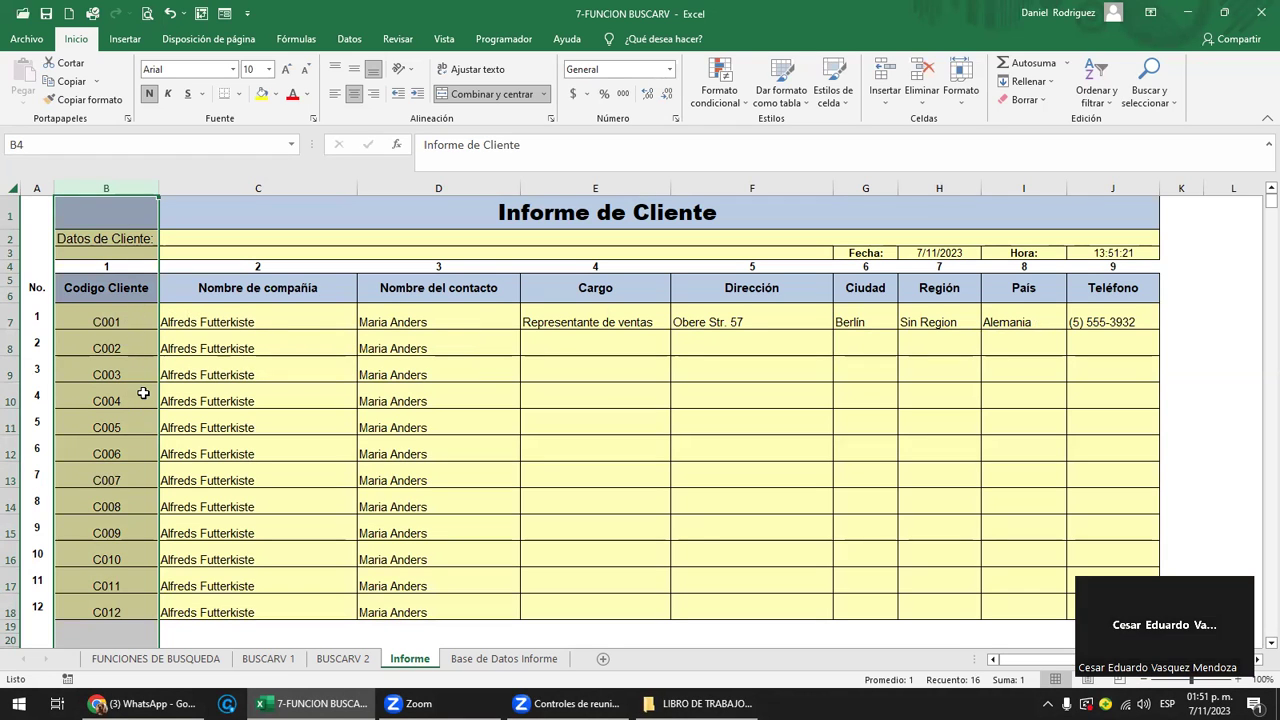
pyautogui.click(111, 326)
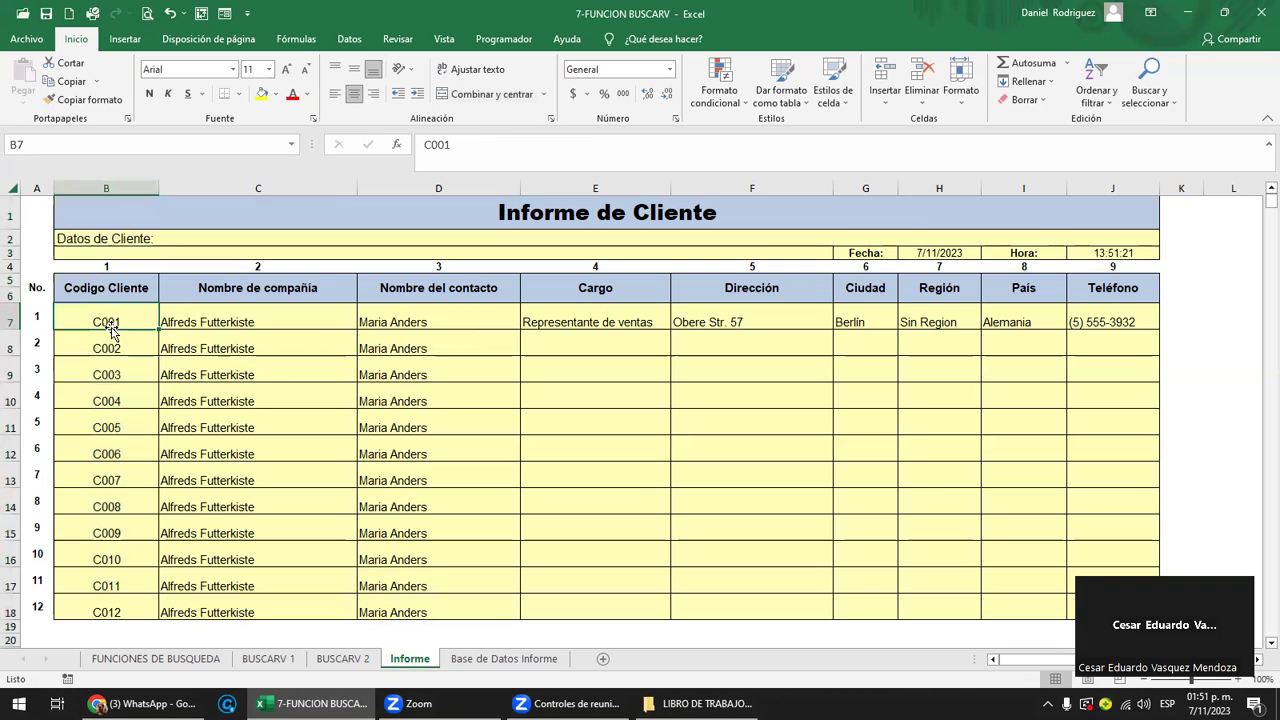
pyautogui.doubleClick(183, 322)
pyautogui.click(240, 322)
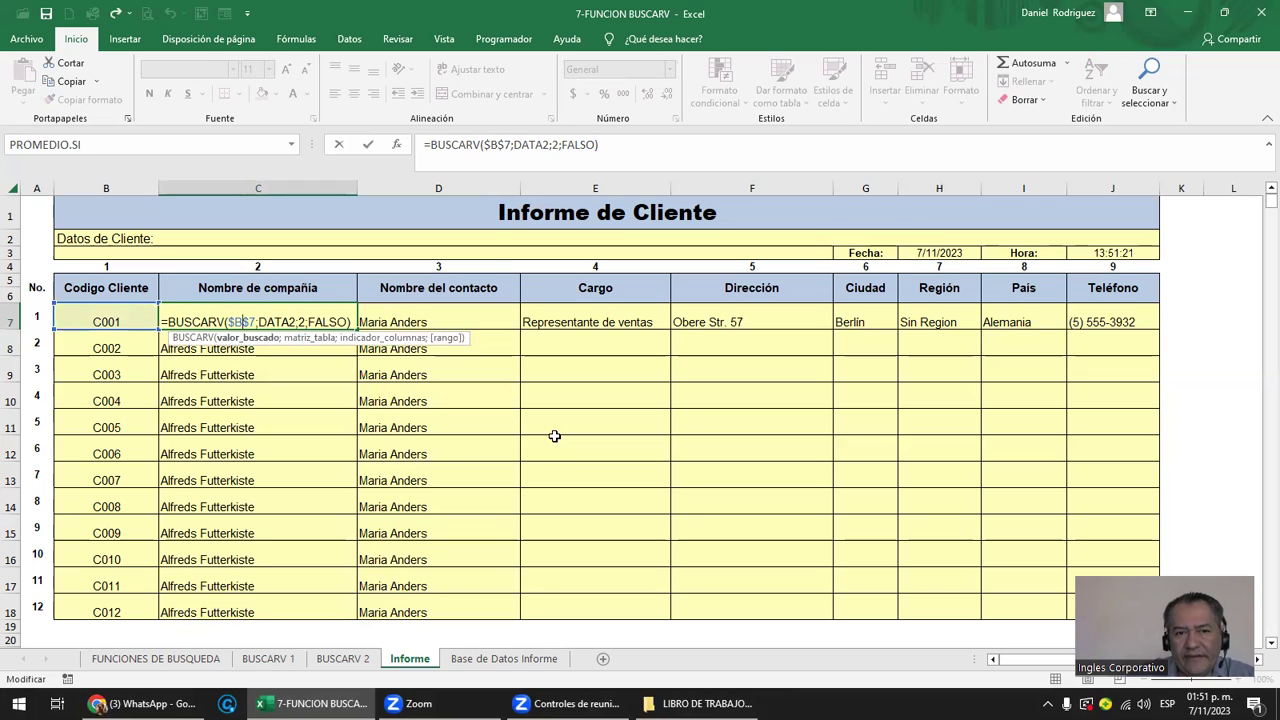
pyautogui.press('Delete')
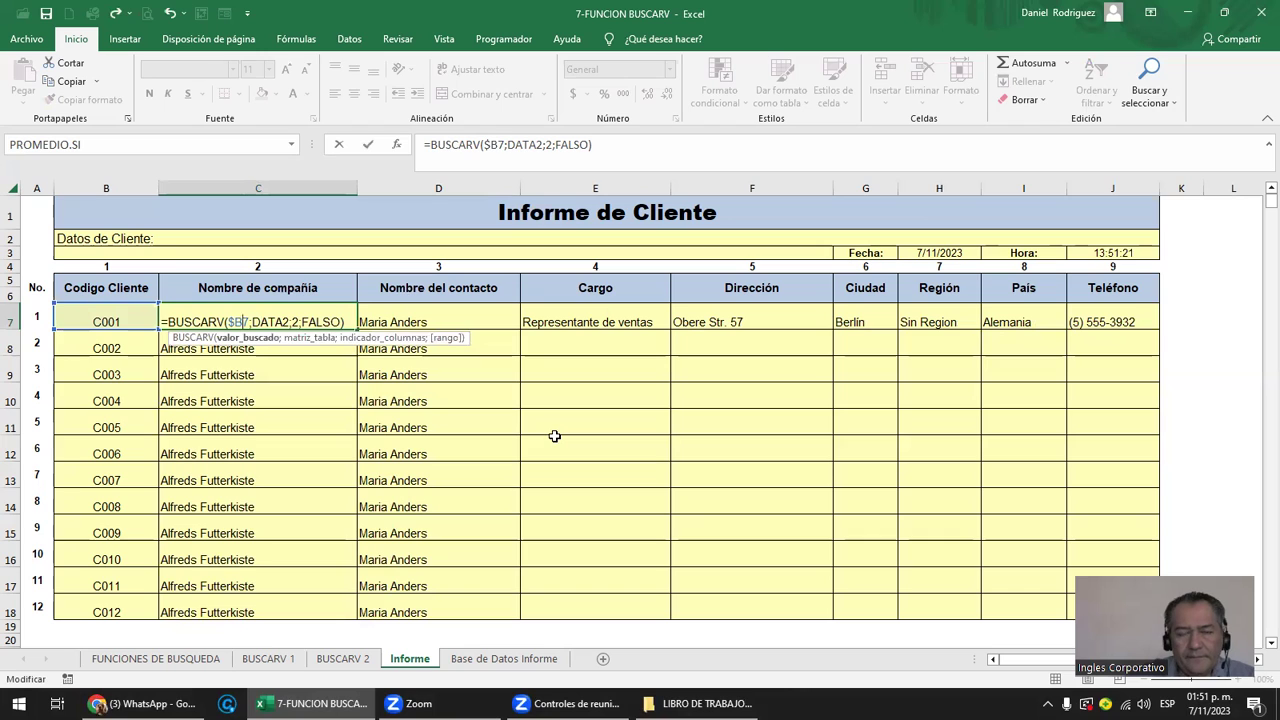
pyautogui.press('Return')
pyautogui.press('Up')
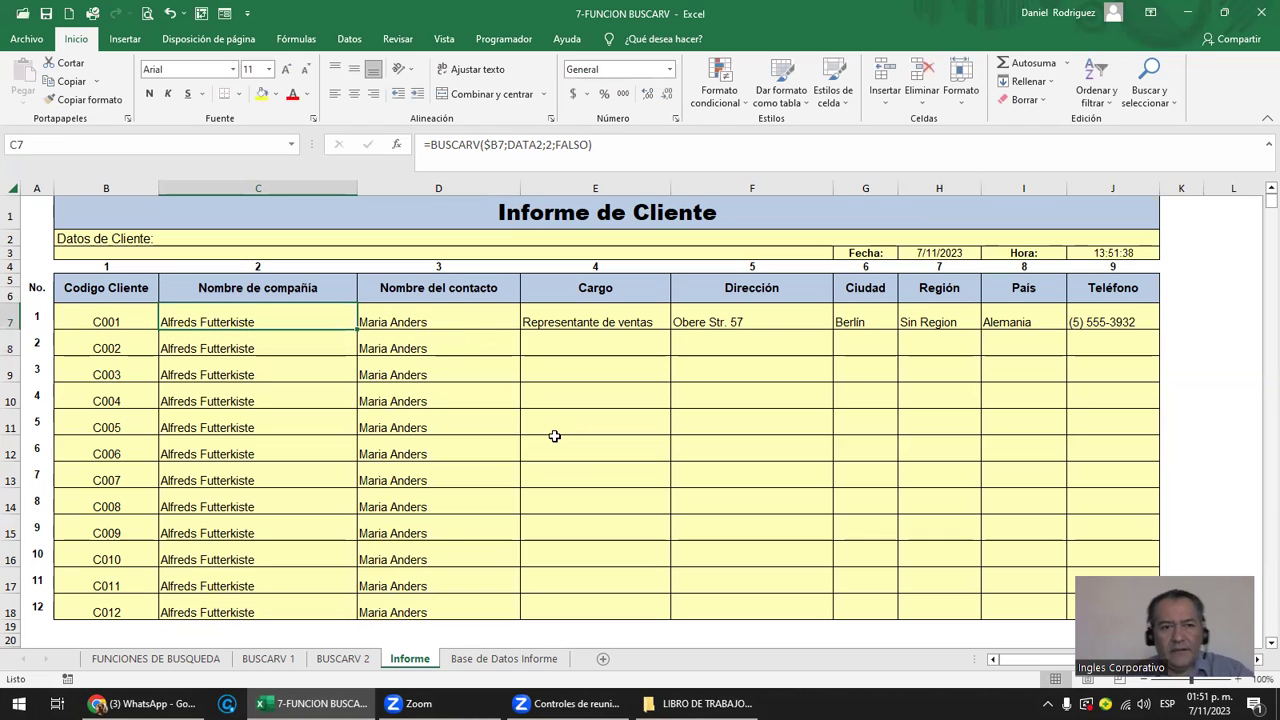
# Fill the company-name lookup down to row 18 and check C8's copied formula.
pyautogui.doubleClick(357, 328)
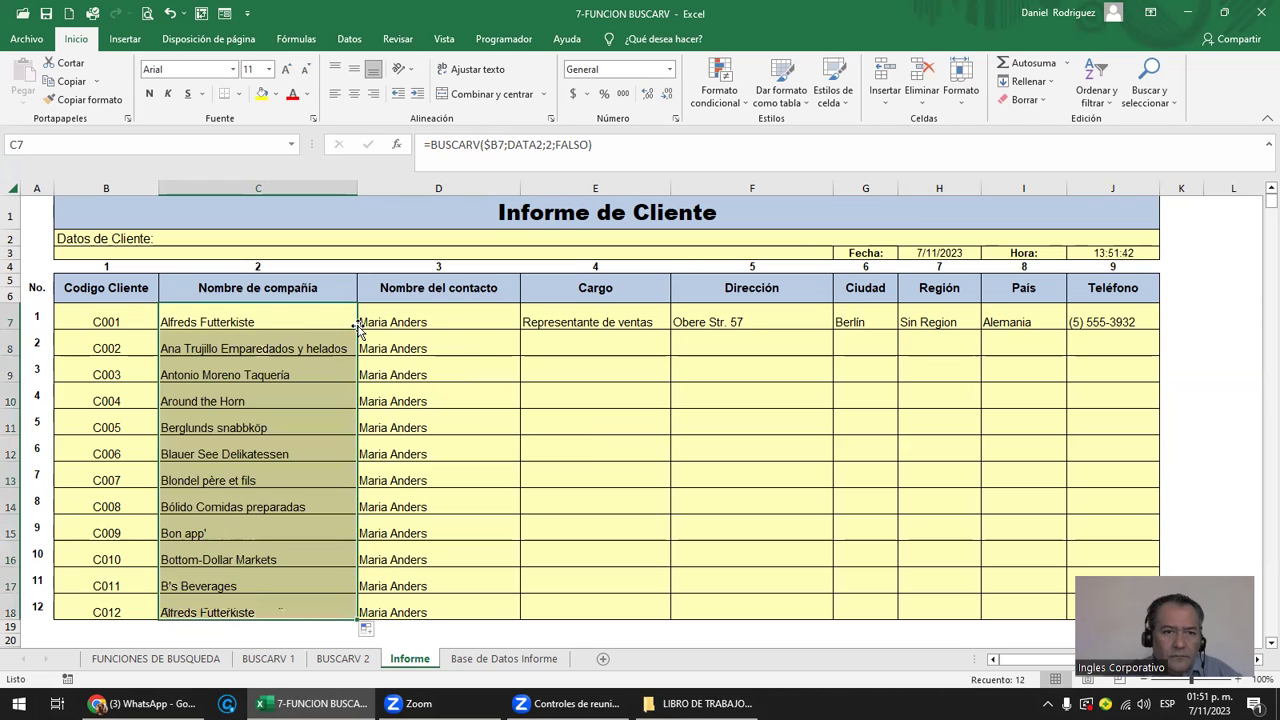
pyautogui.click(270, 348)
pyautogui.doubleClick(270, 348)
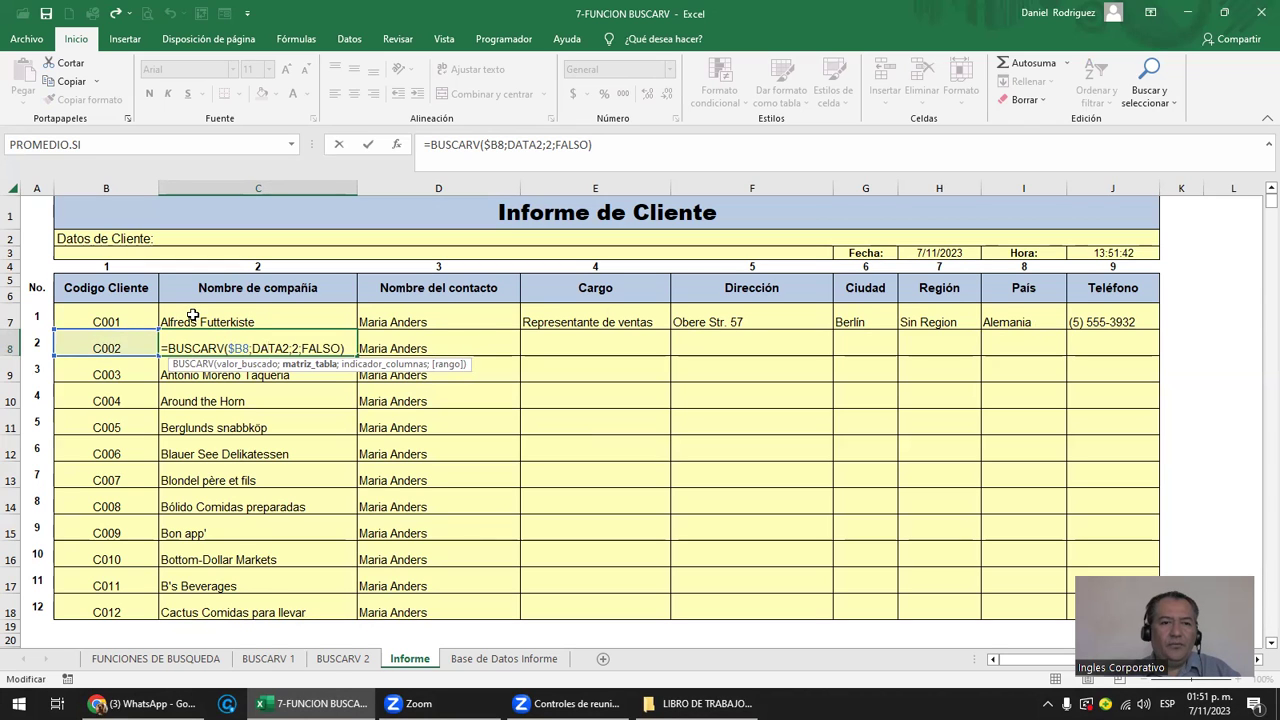
pyautogui.press('Escape')
# Inspect the C9 and C18 formulas to confirm each uses its own row's code.
pyautogui.doubleClick(194, 368)
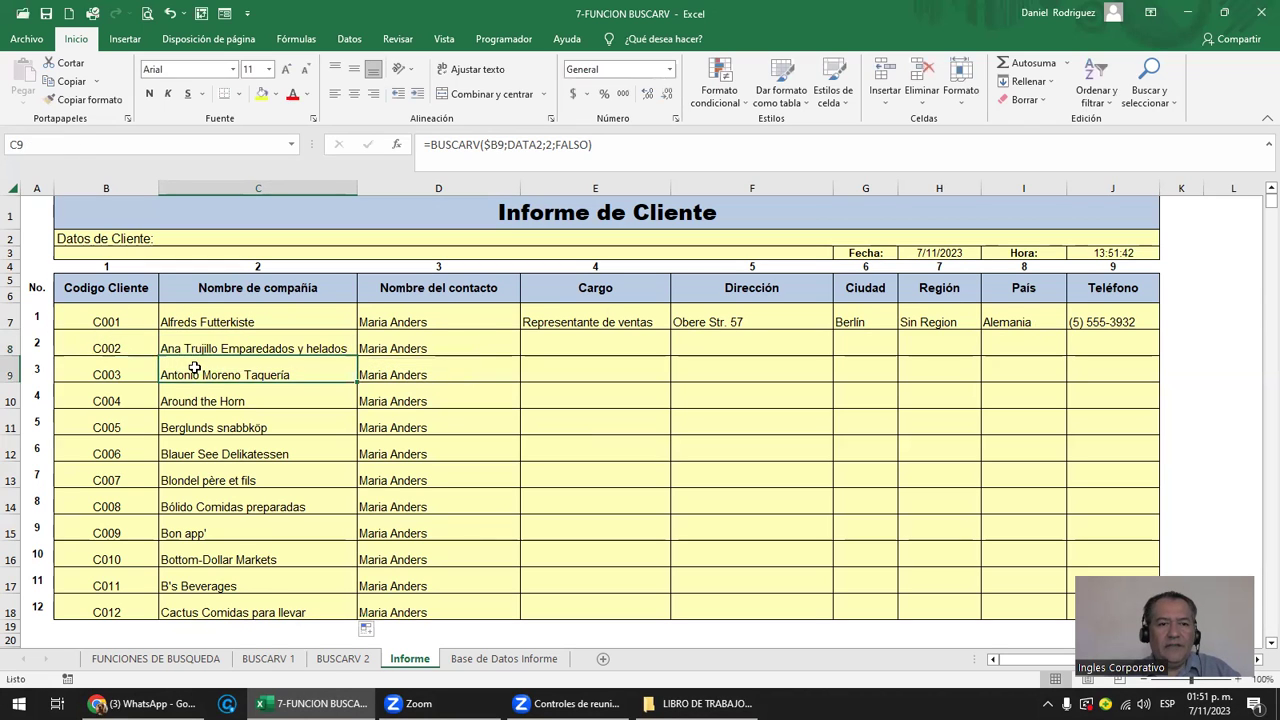
pyautogui.press('Escape')
pyautogui.click(252, 616)
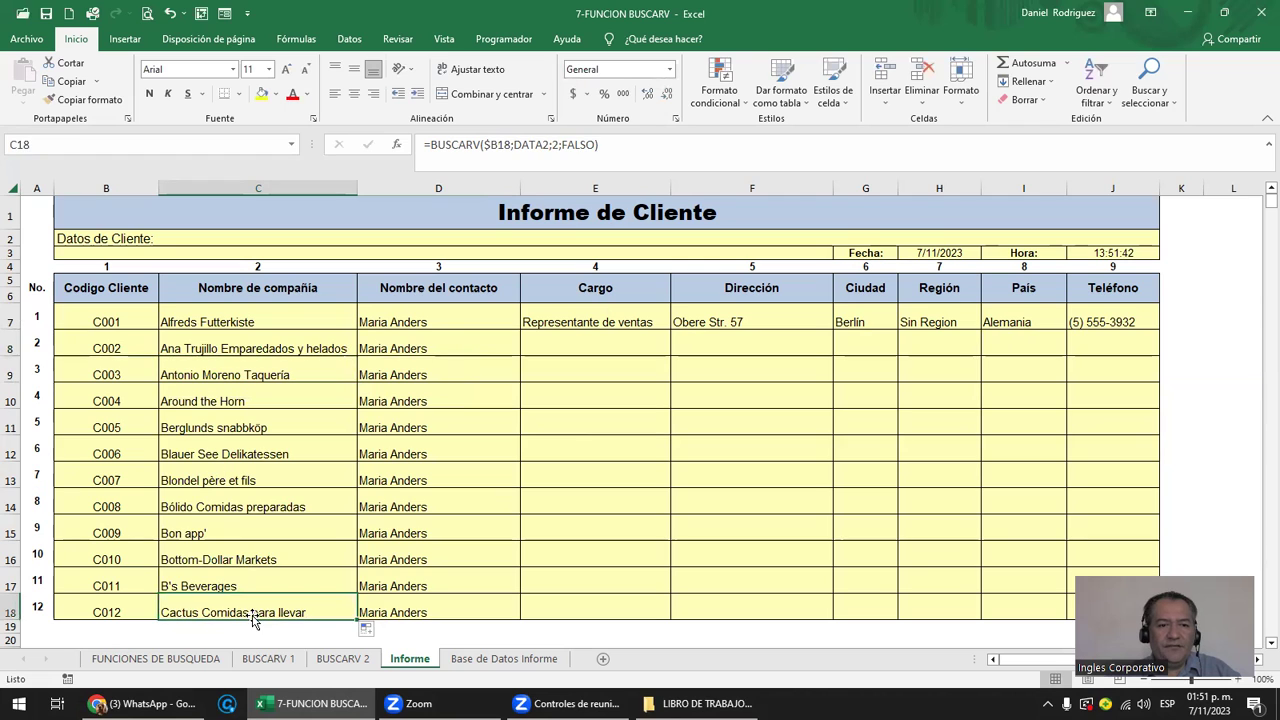
pyautogui.doubleClick(248, 614)
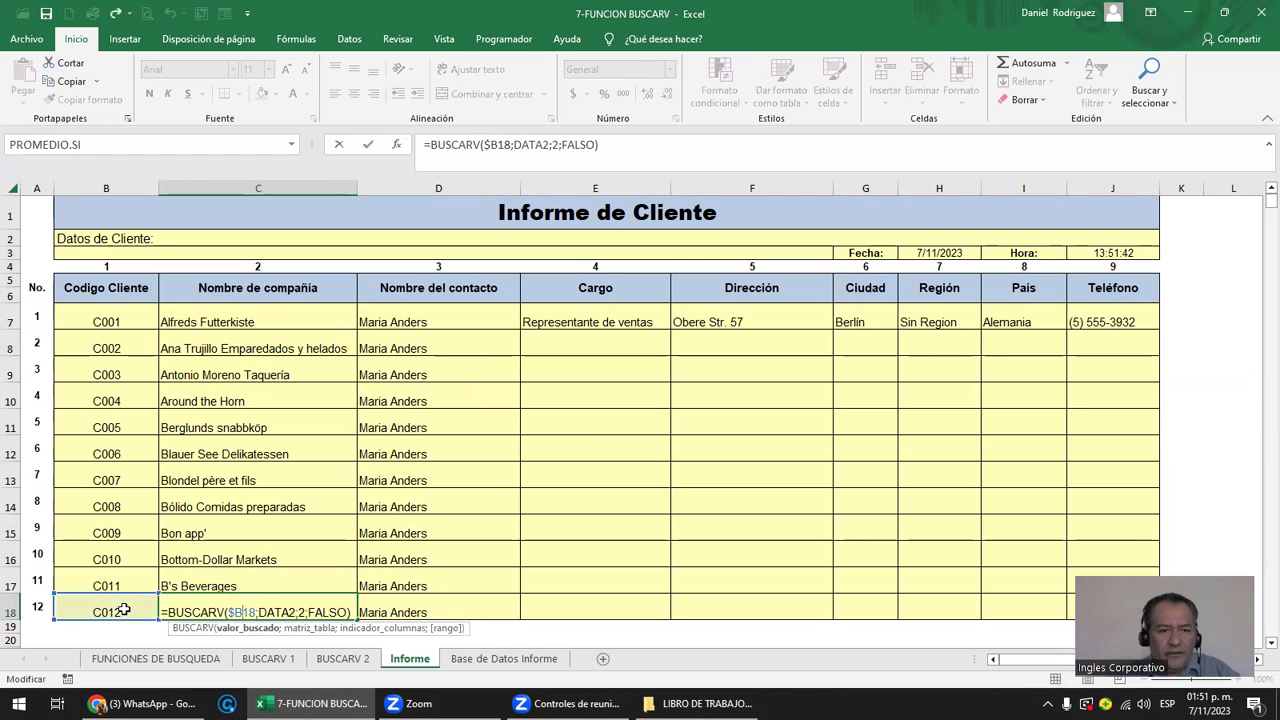
pyautogui.press('Escape')
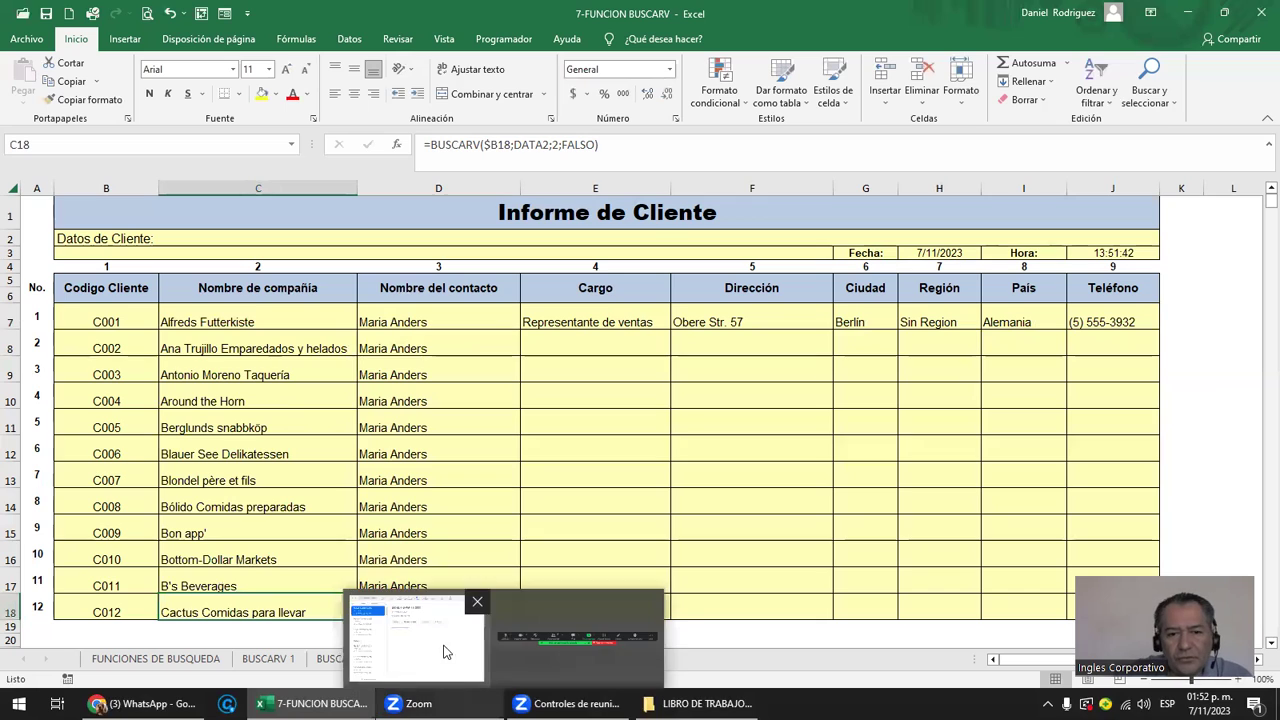
# On Base de Datos Informe, highlight code C012 with its company Cactus Comidas para llevar.
pyautogui.click(500, 658)
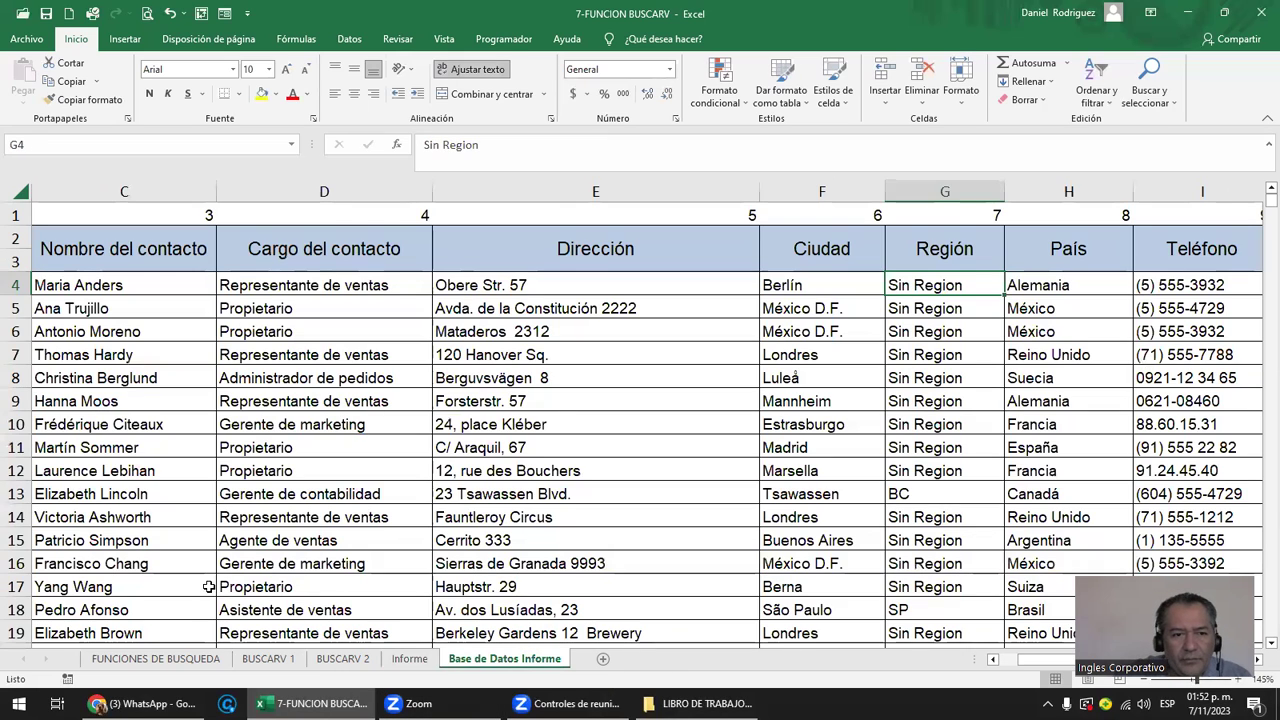
pyautogui.press('Home')
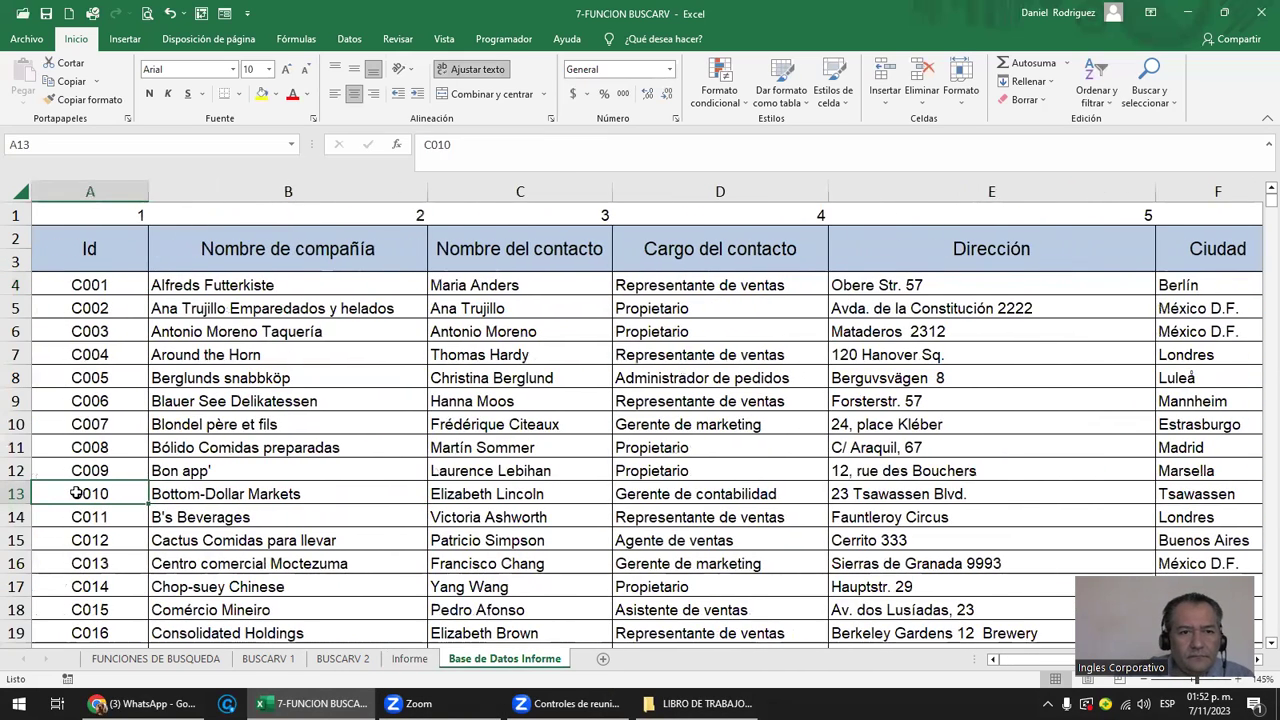
pyautogui.scroll(-2, 76, 493)
pyautogui.scroll(-1, 76, 493)
pyautogui.scroll(-2, 76, 493)
pyautogui.scroll(3, 76, 493)
pyautogui.scroll(2, 76, 493)
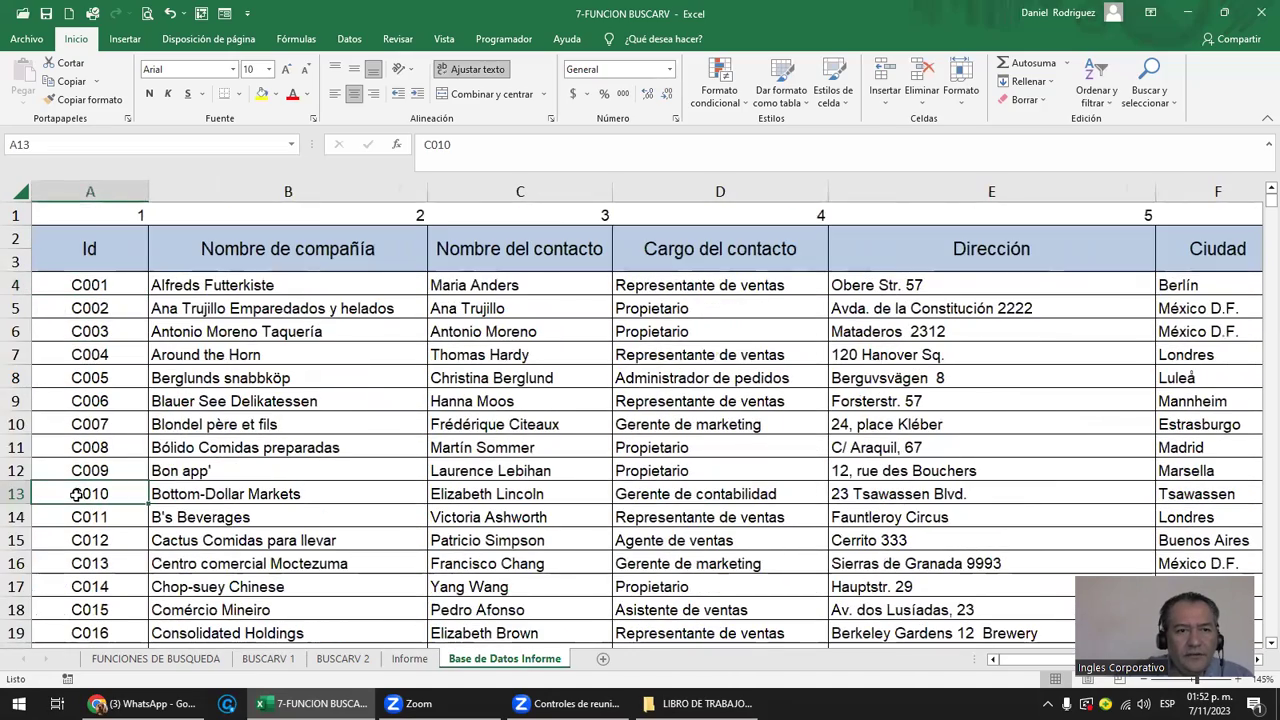
pyautogui.click(242, 545)
pyautogui.moveTo(50, 535); pyautogui.dragTo(240, 538)
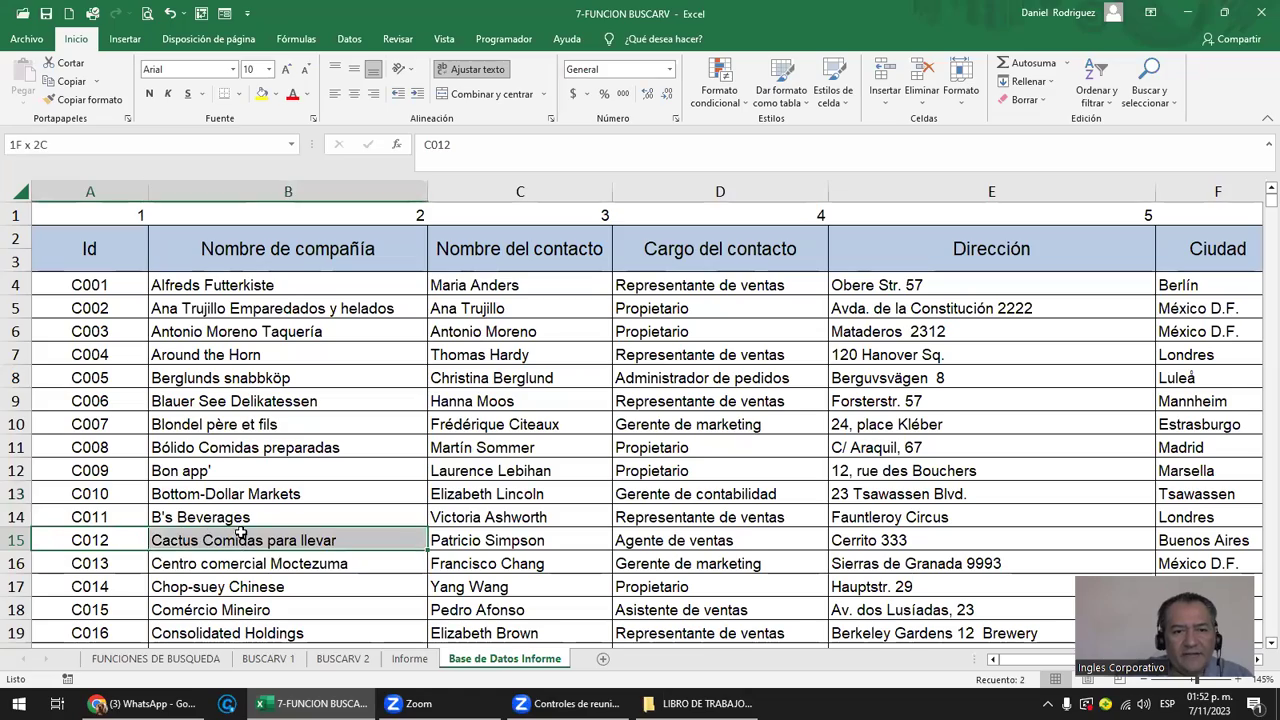
# Recheck the Cactus Comidas para llevar entry, then select code C012 in B18 on Informe.
pyautogui.scroll(-3, 155, 580)
pyautogui.scroll(-7, 155, 580)
pyautogui.scroll(-4, 155, 580)
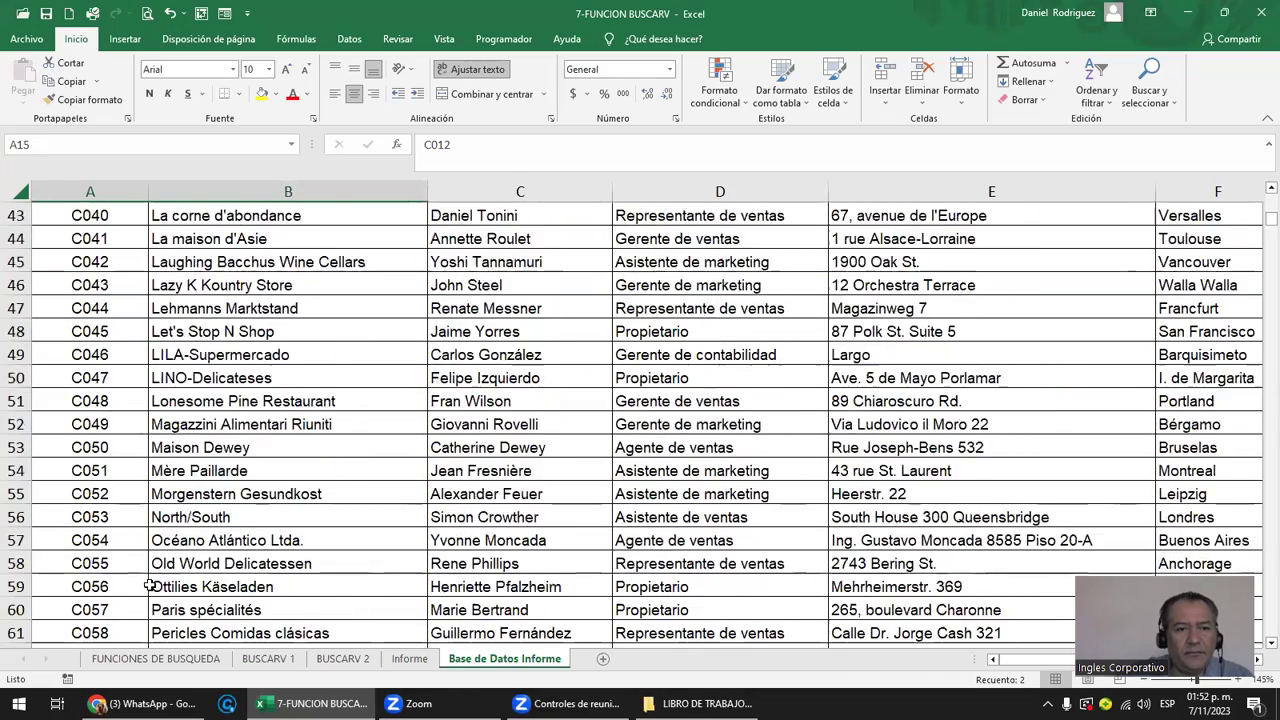
pyautogui.scroll(-4, 155, 580)
pyautogui.scroll(5, 148, 588)
pyautogui.scroll(7, 148, 588)
pyautogui.scroll(4, 148, 588)
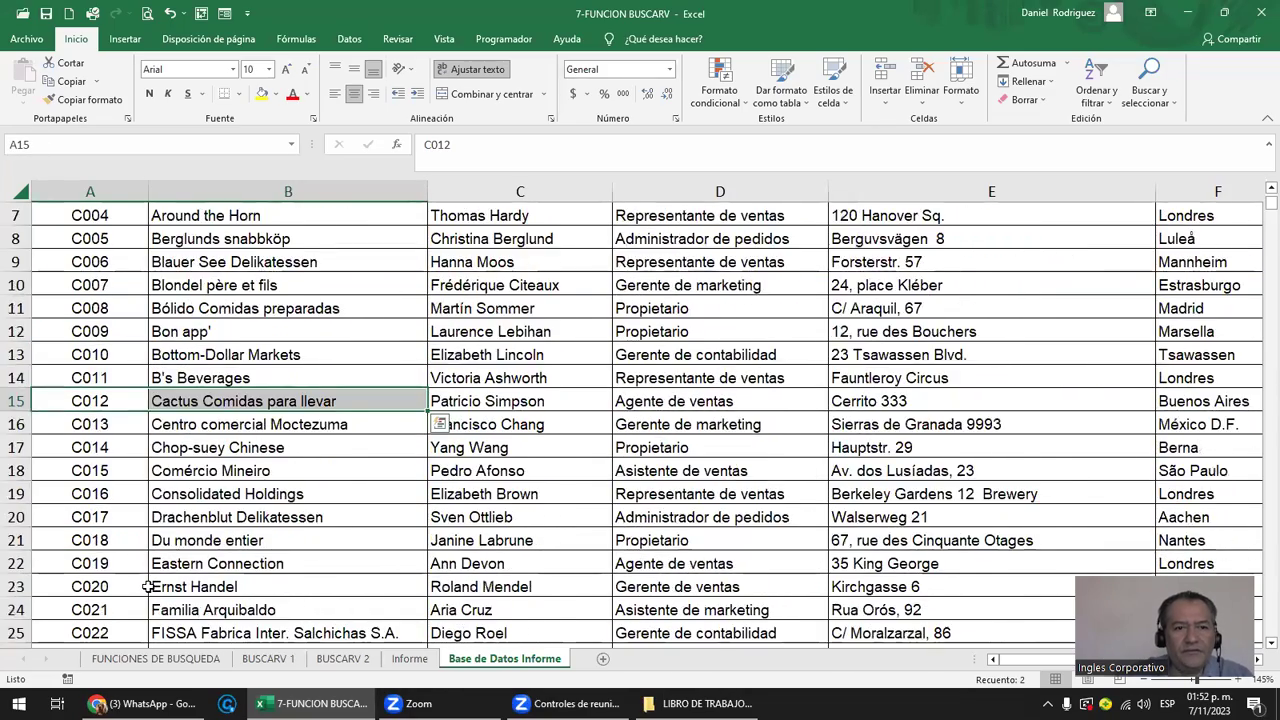
pyautogui.scroll(2, 148, 588)
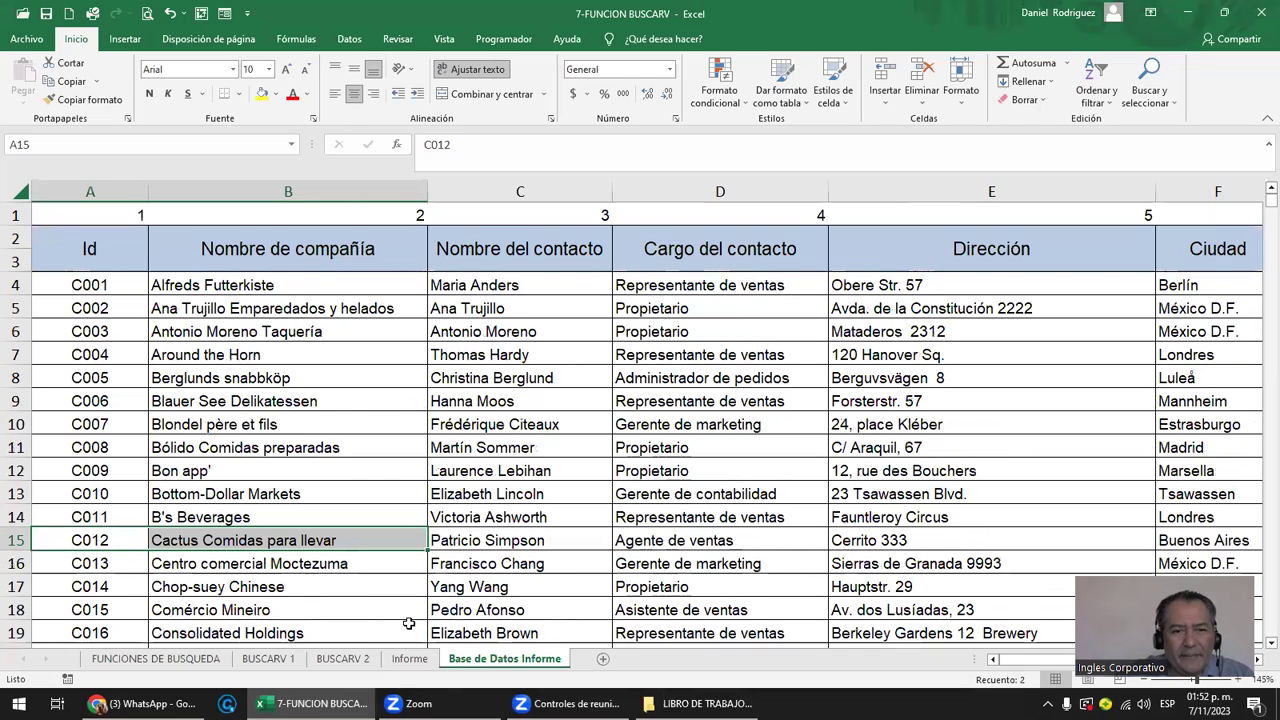
pyautogui.click(228, 543)
pyautogui.click(409, 658)
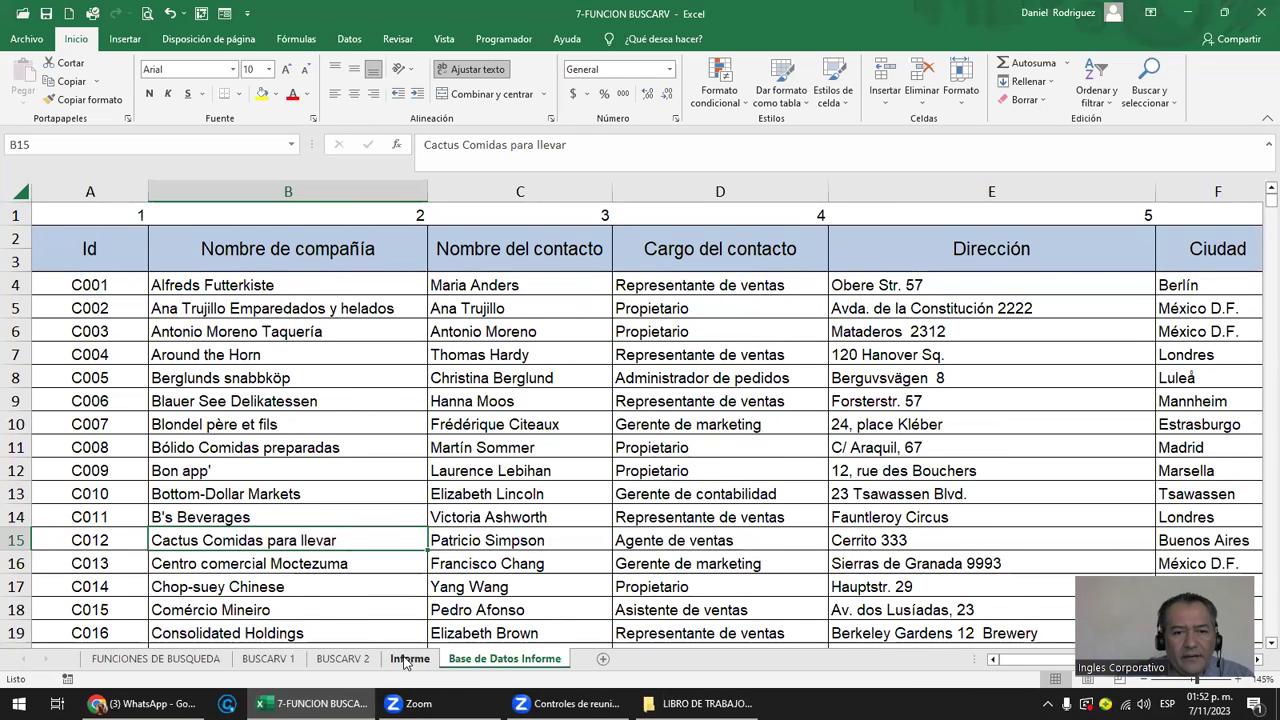
pyautogui.click(107, 611)
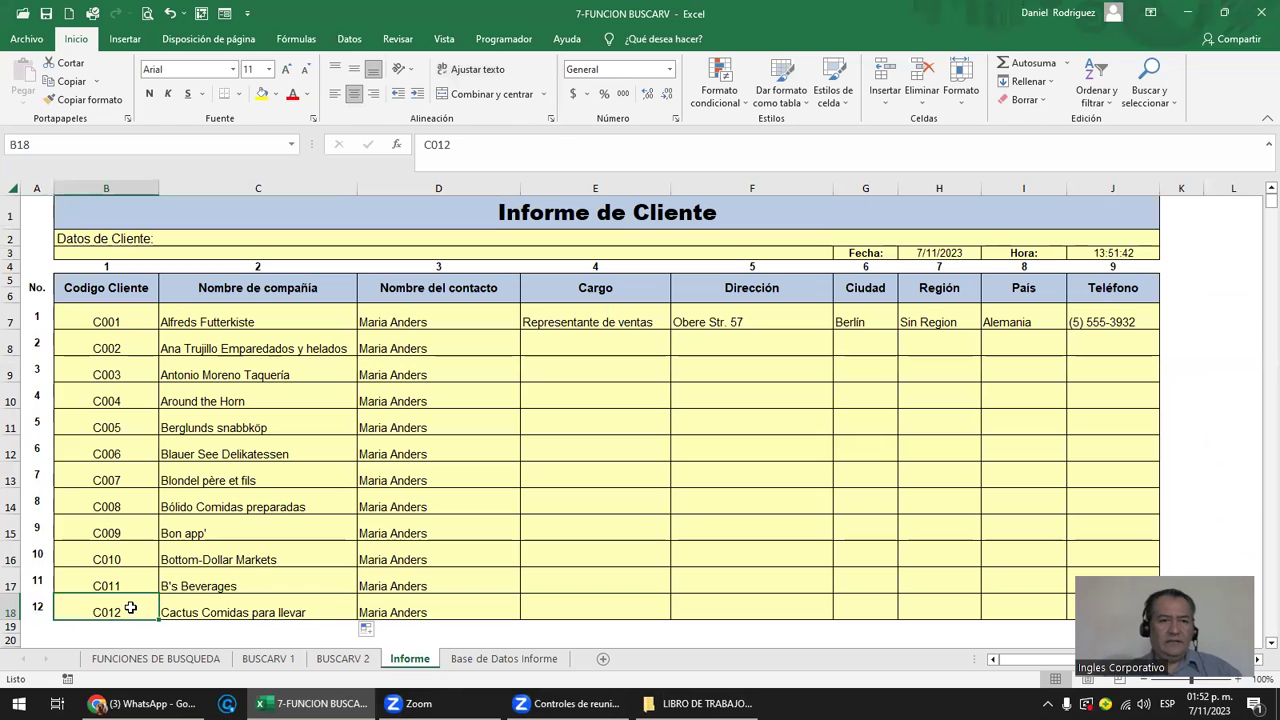
# Select codes C001–C012, then test invalid code C100 in B7 and undo back to C001.
pyautogui.click(96, 320)
pyautogui.moveTo(96, 320); pyautogui.dragTo(95, 612)
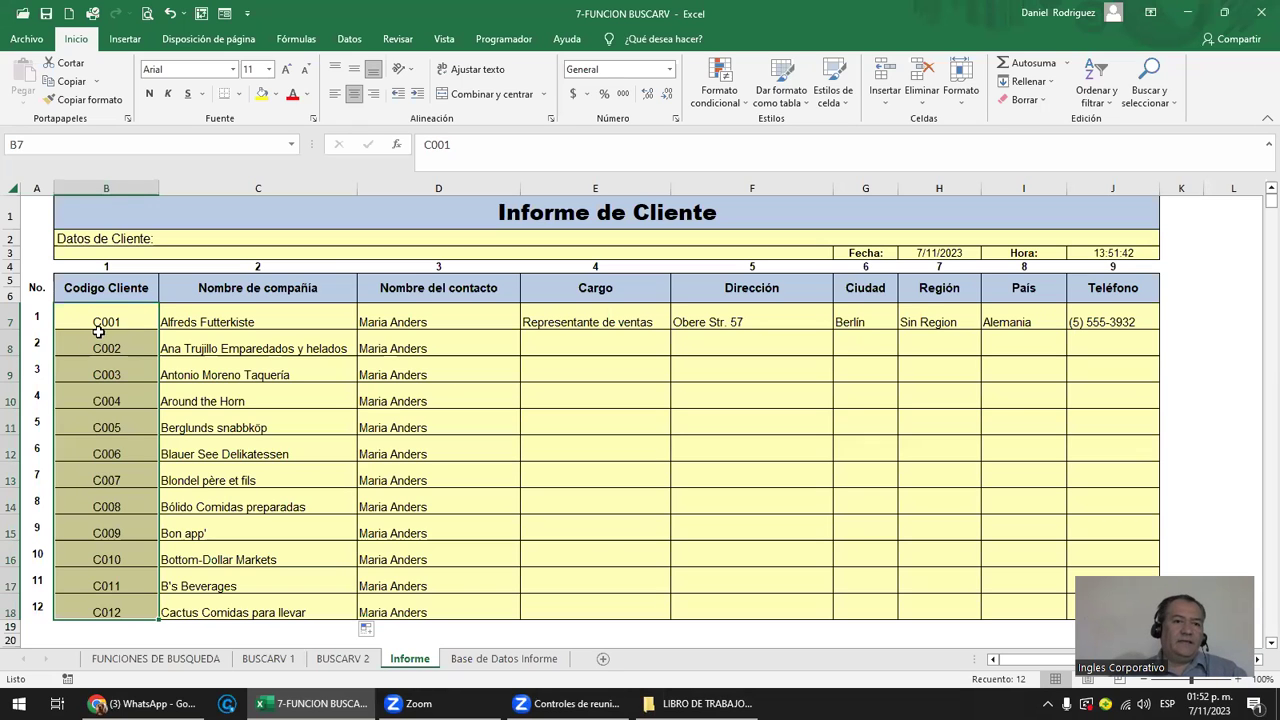
pyautogui.click(115, 318)
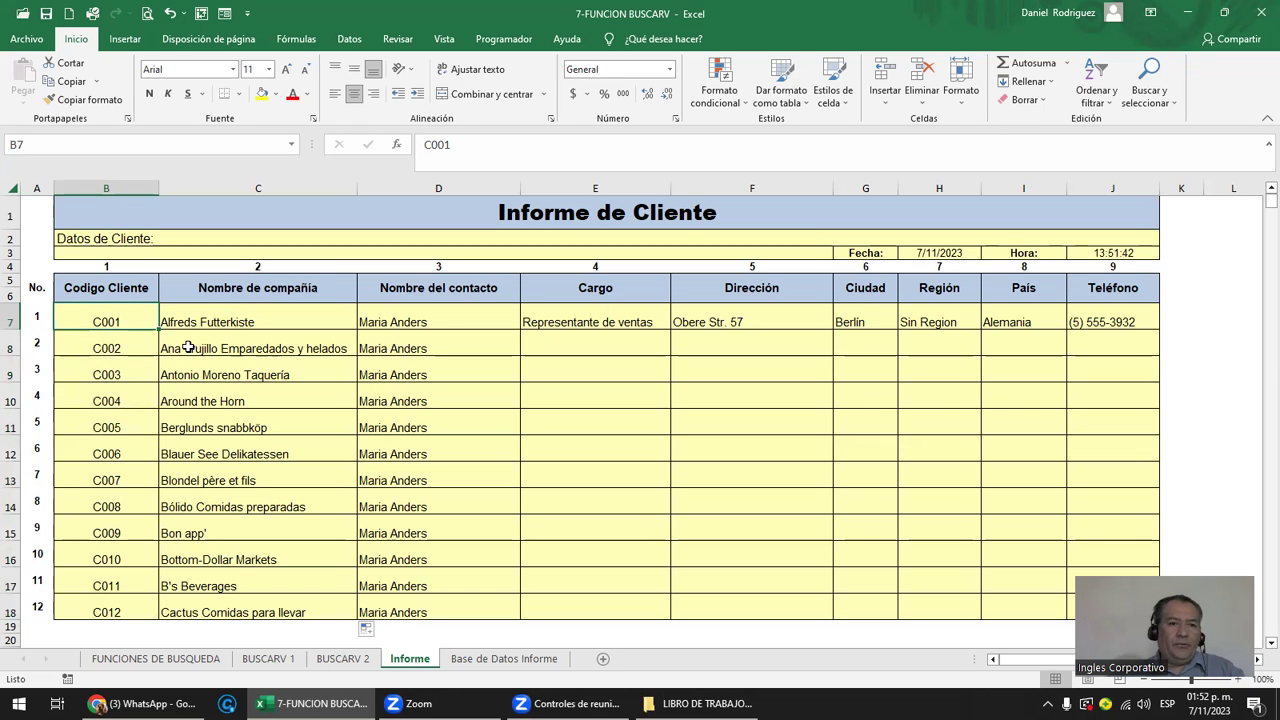
pyautogui.press('F2')
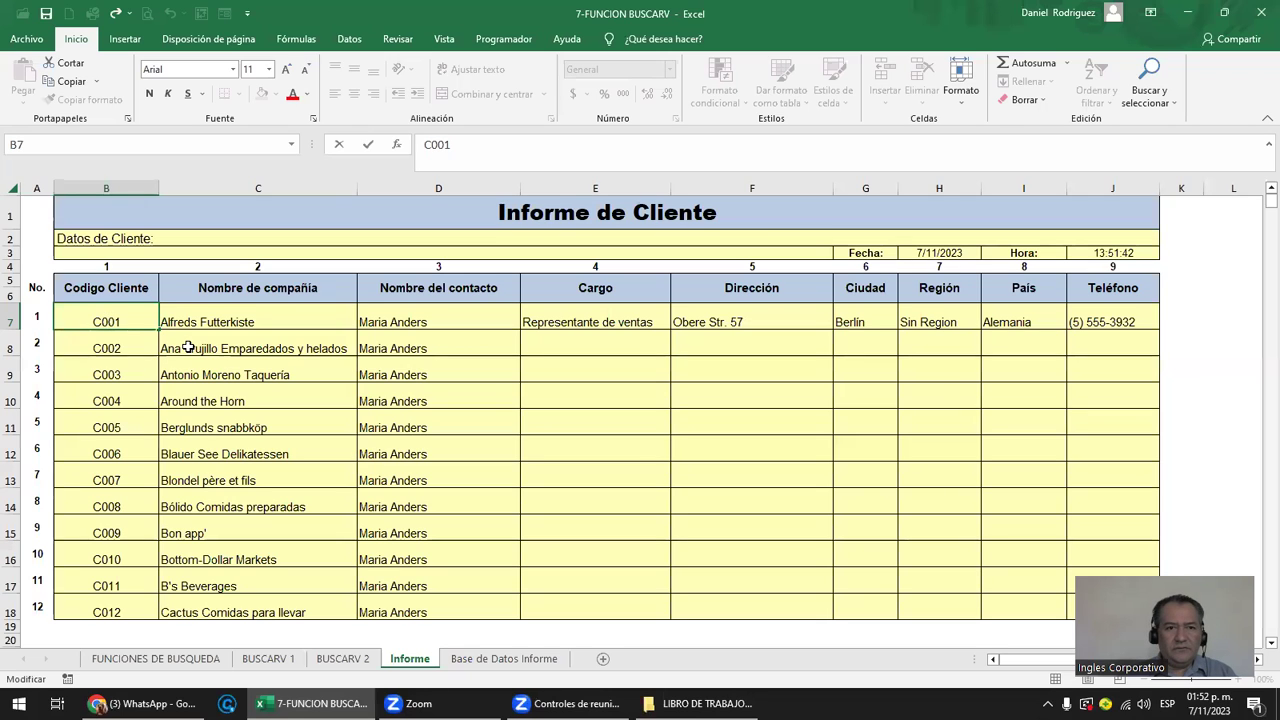
pyautogui.write('1')
pyautogui.press('Delete')
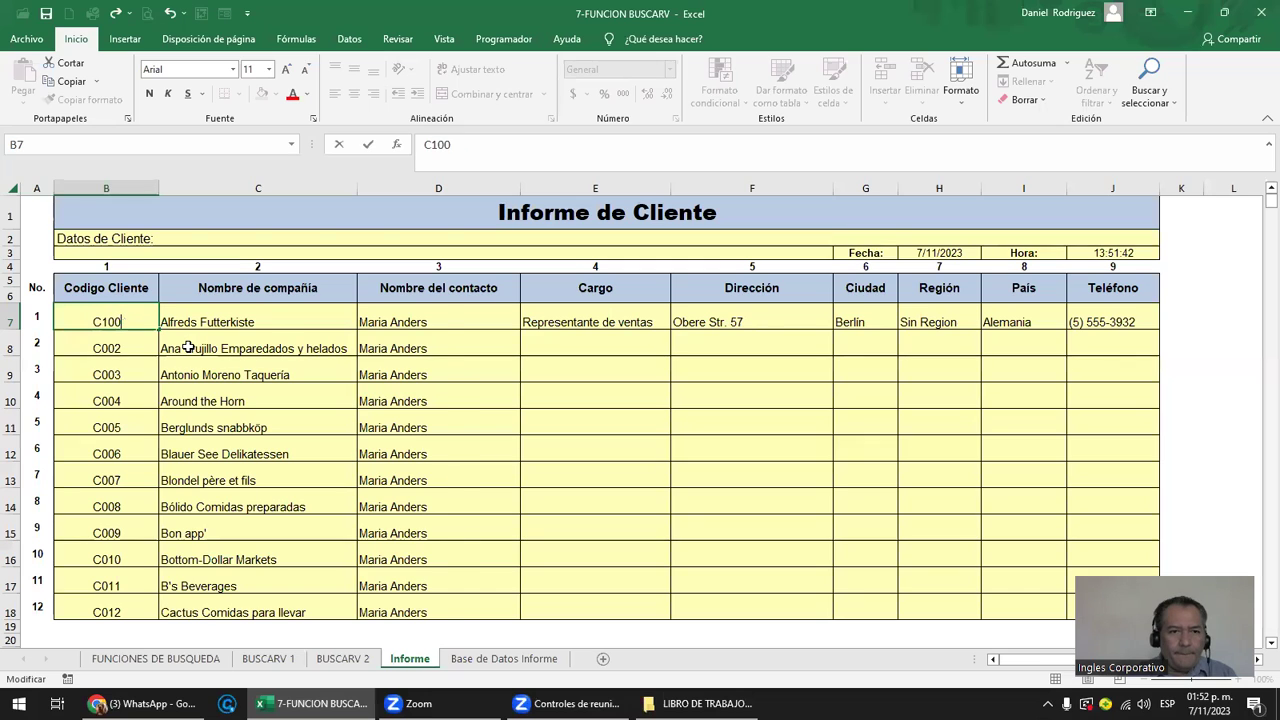
pyautogui.press('Return')
pyautogui.press('Up')
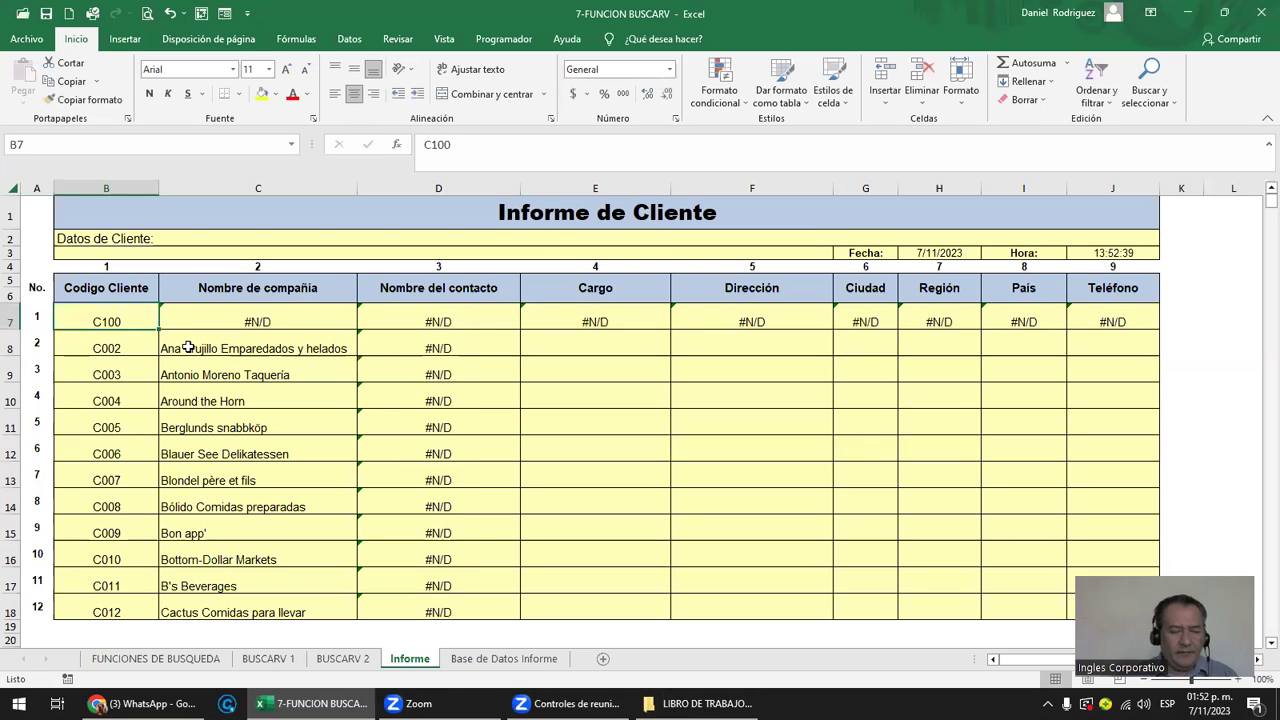
pyautogui.hotkey('ctrl', 'z')
# Check the C092 placeholder record at the end of Base de Datos Informe.
pyautogui.hotkey('ctrl', 'pagedown')
pyautogui.hotkey('ctrl', 'pagedown')
pyautogui.hotkey('ctrl', 'pagedown')
pyautogui.hotkey('ctrl', 'pagedown')
pyautogui.scroll(-8, 129, 515)
pyautogui.scroll(-3, 131, 515)
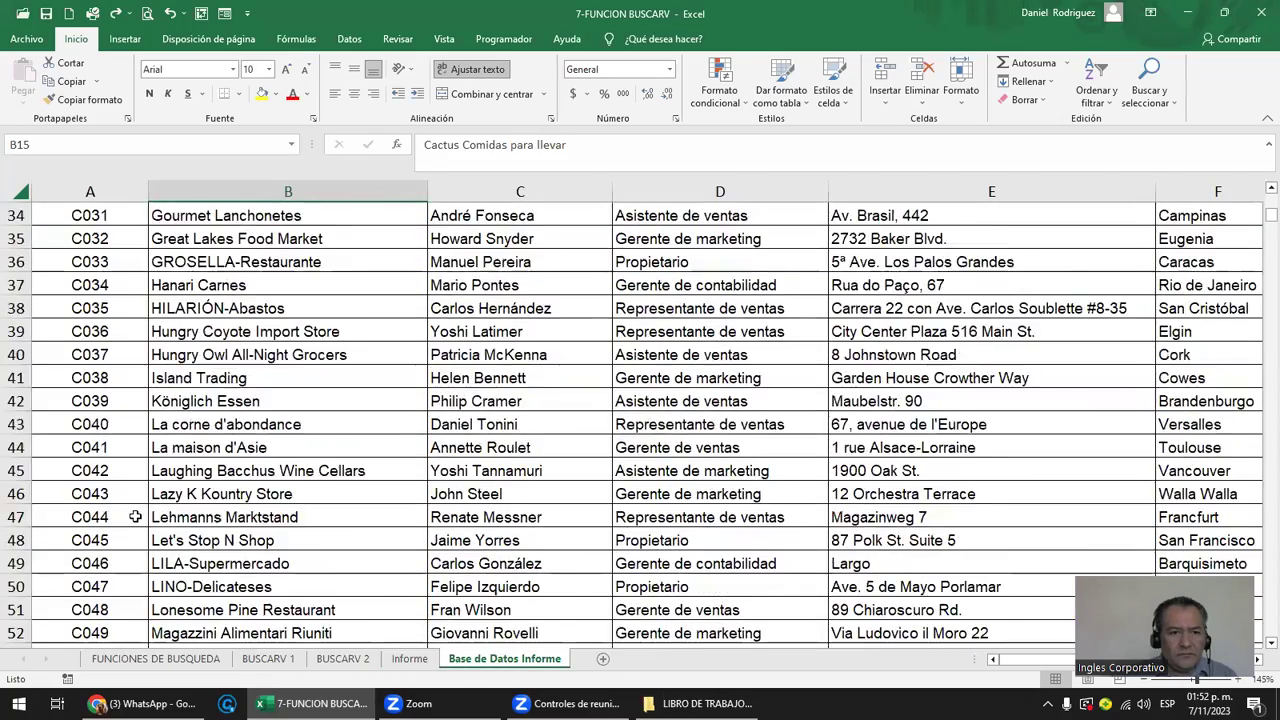
pyautogui.scroll(-4, 134, 515)
pyautogui.scroll(-7, 138, 516)
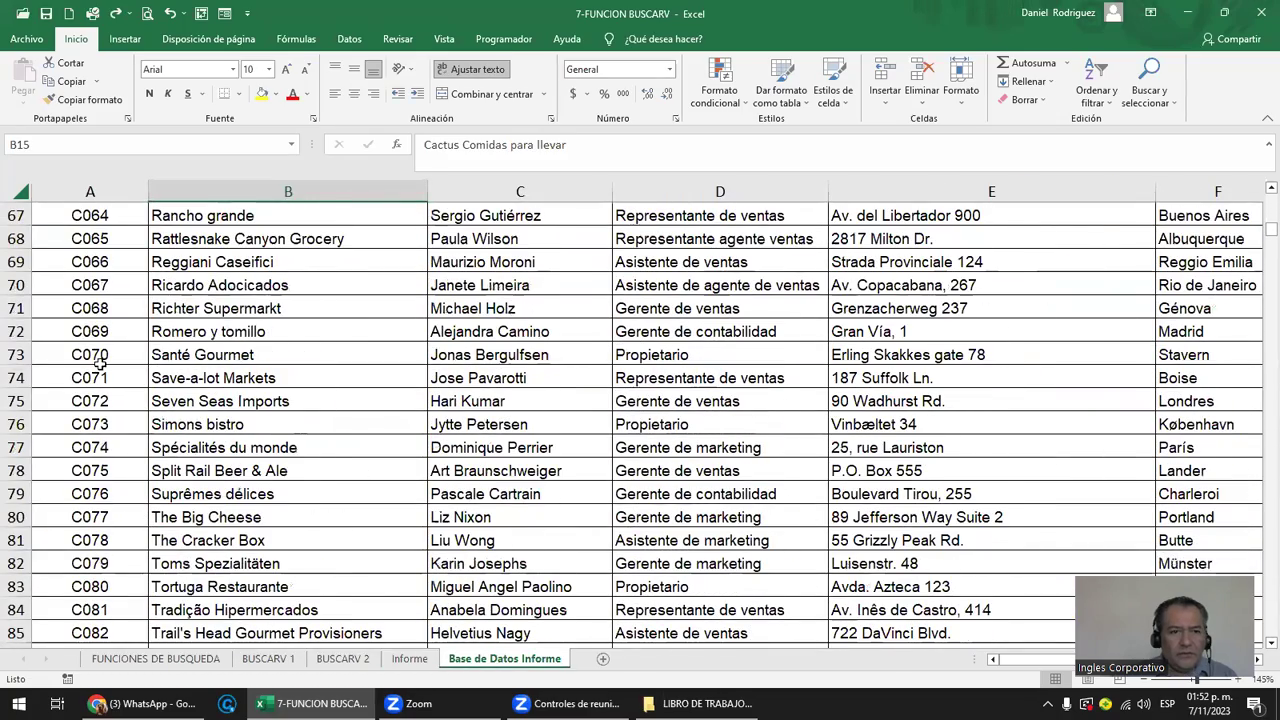
pyautogui.scroll(-4, 159, 560)
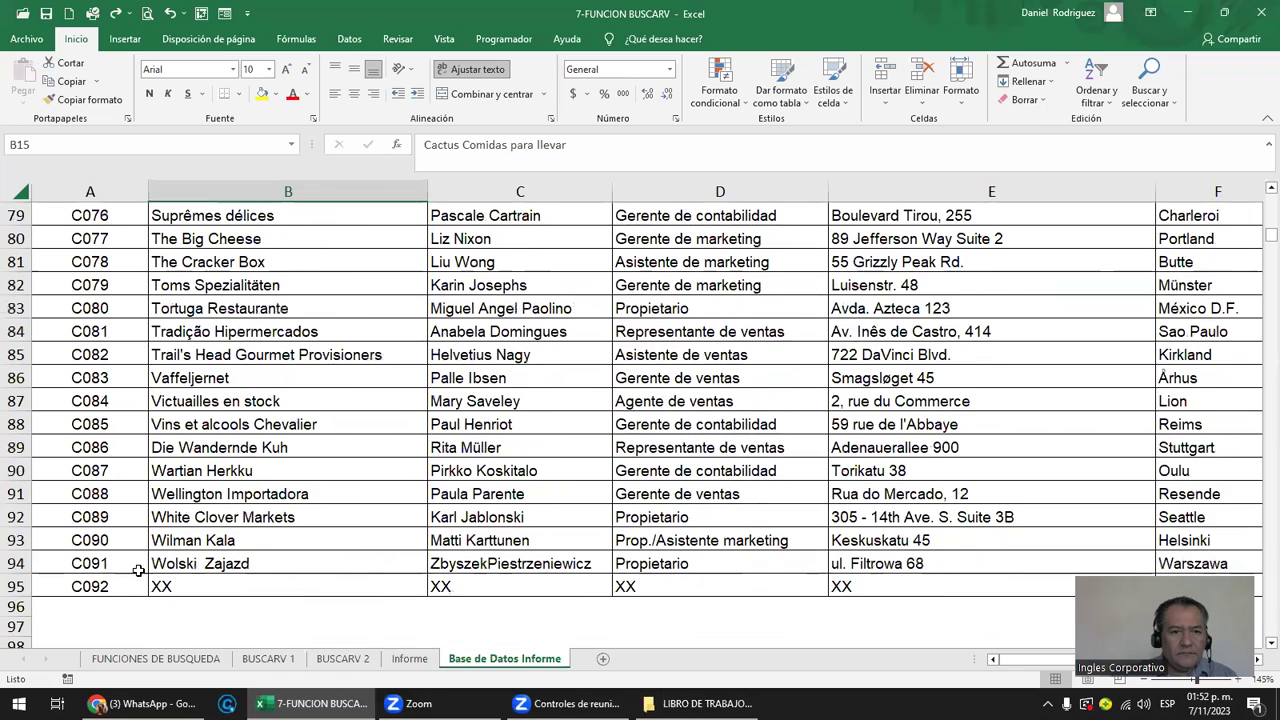
pyautogui.click(134, 590)
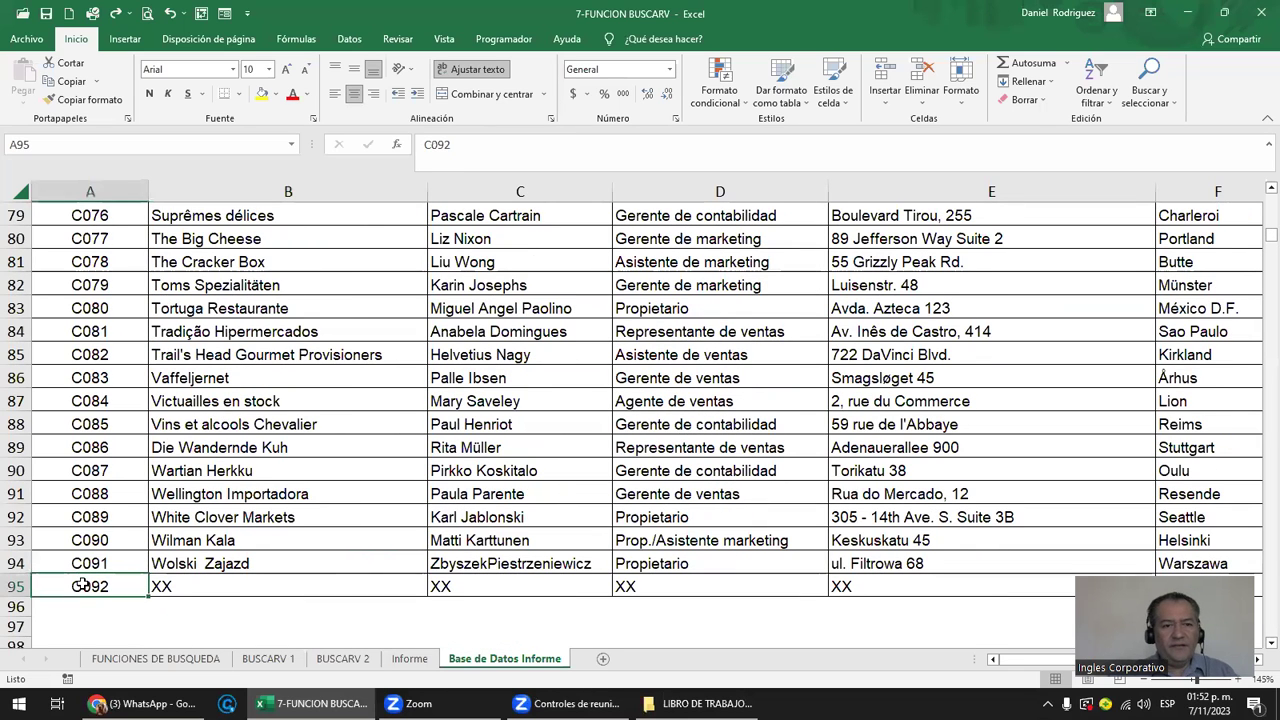
pyautogui.click(409, 658)
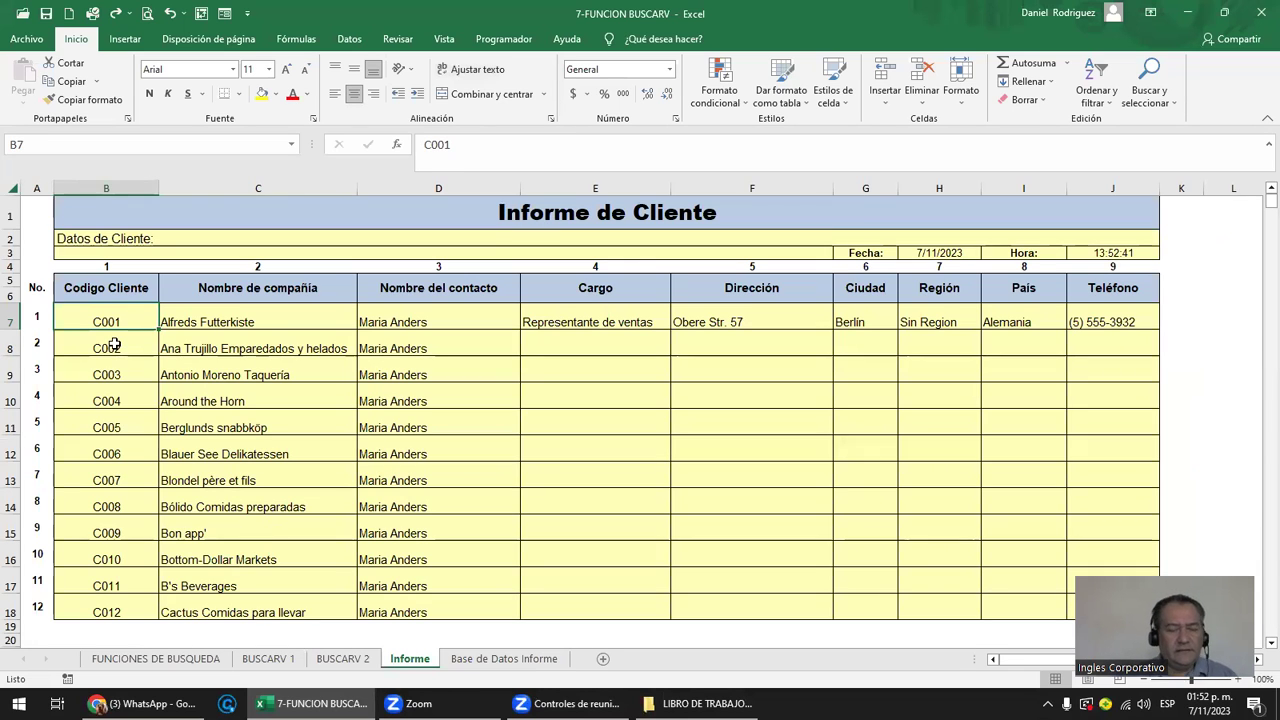
# Enter C092 as the first customer code in B7 and review the row 7 lookups.
pyautogui.write('c')
pyautogui.write('C092')
pyautogui.press('Return')
pyautogui.press('Up')
pyautogui.click(238, 312)
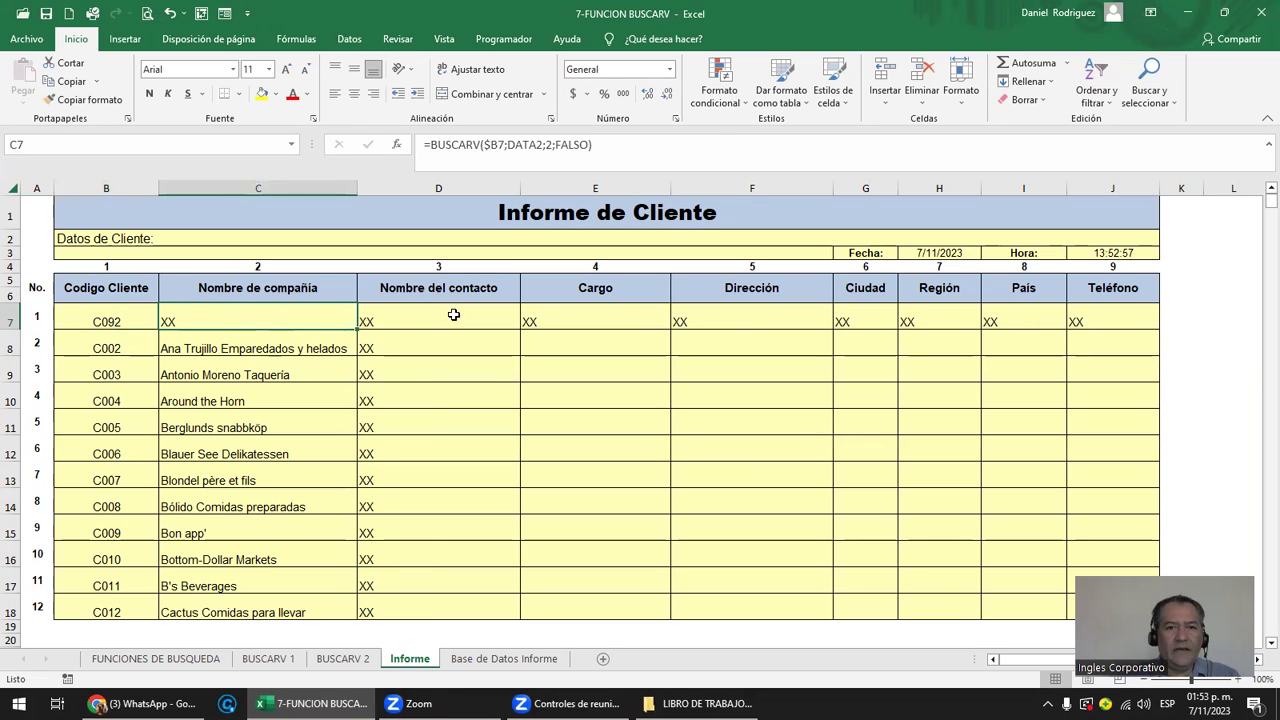
pyautogui.moveTo(451, 314); pyautogui.dragTo(1118, 315)
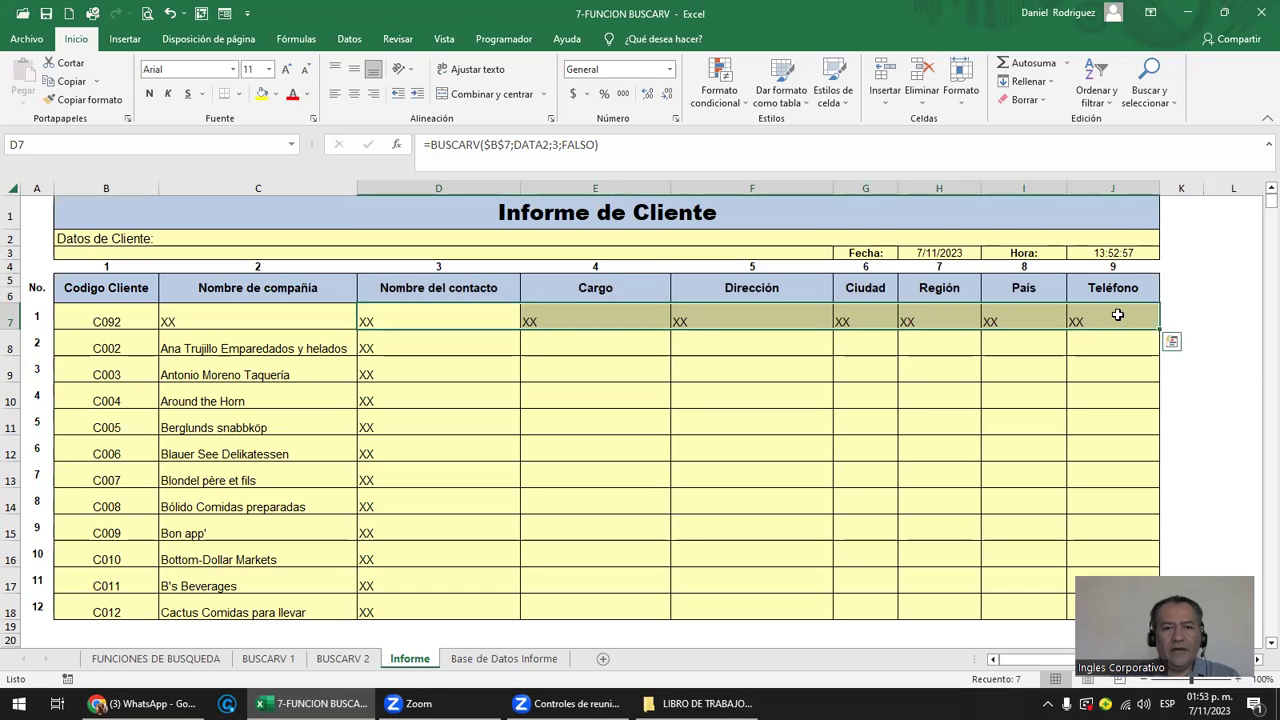
# Change the code reference to $B7 in the contact, position and address lookups (D7:F7).
pyautogui.click(460, 317)
pyautogui.doubleClick(435, 318)
pyautogui.click(447, 322)
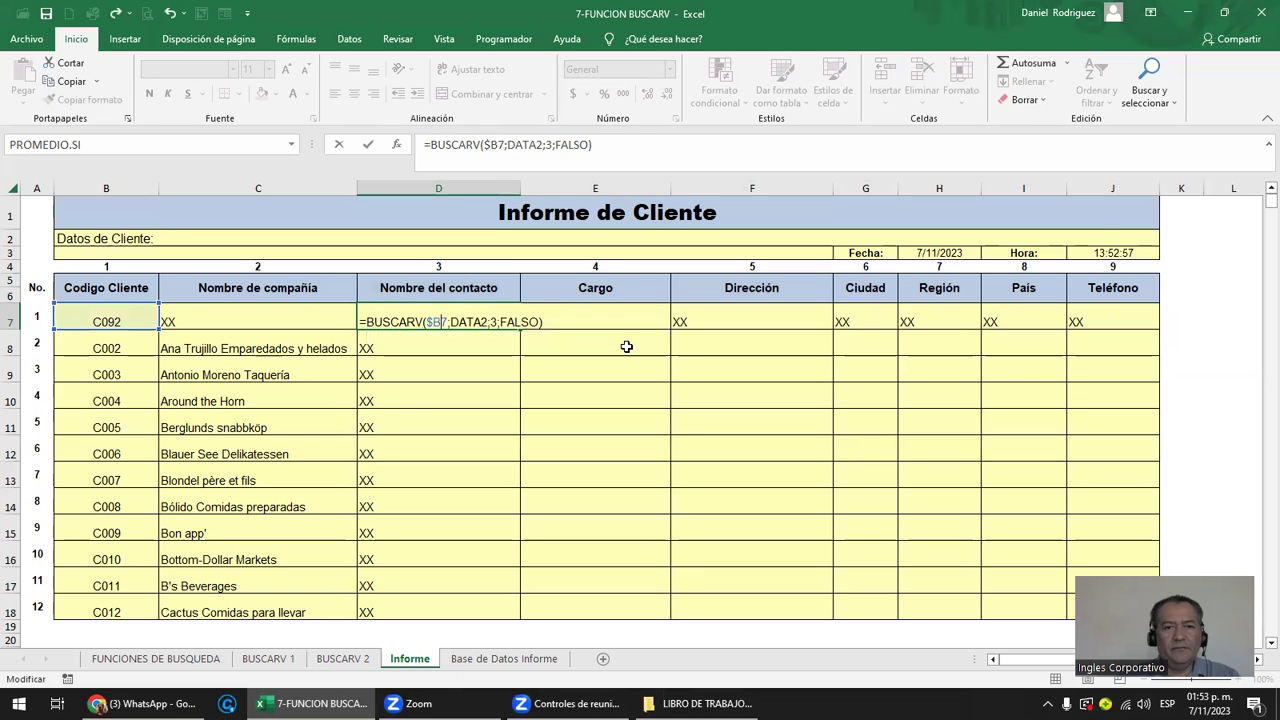
pyautogui.press('Tab')
pyautogui.press('F2')
pyautogui.press('Left')
pyautogui.press('Left')
pyautogui.press('Left')
pyautogui.press('Left')
pyautogui.press('Left')
pyautogui.press('Left')
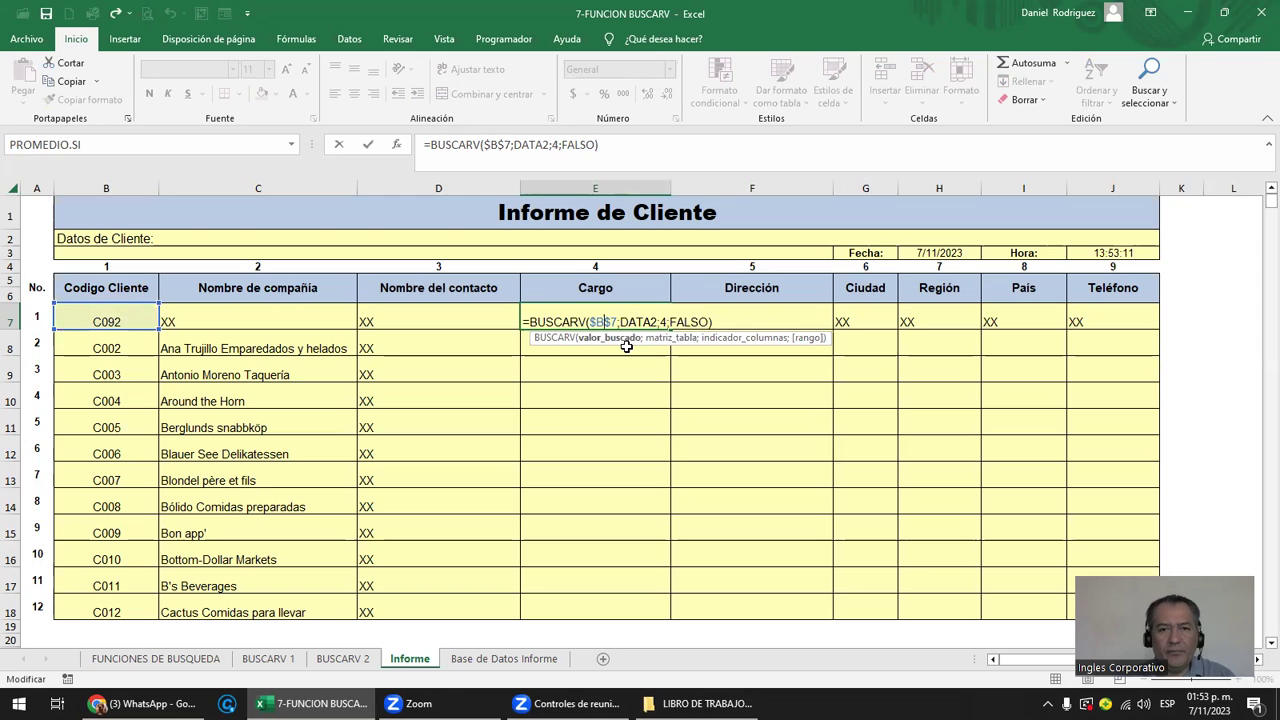
pyautogui.press('Tab')
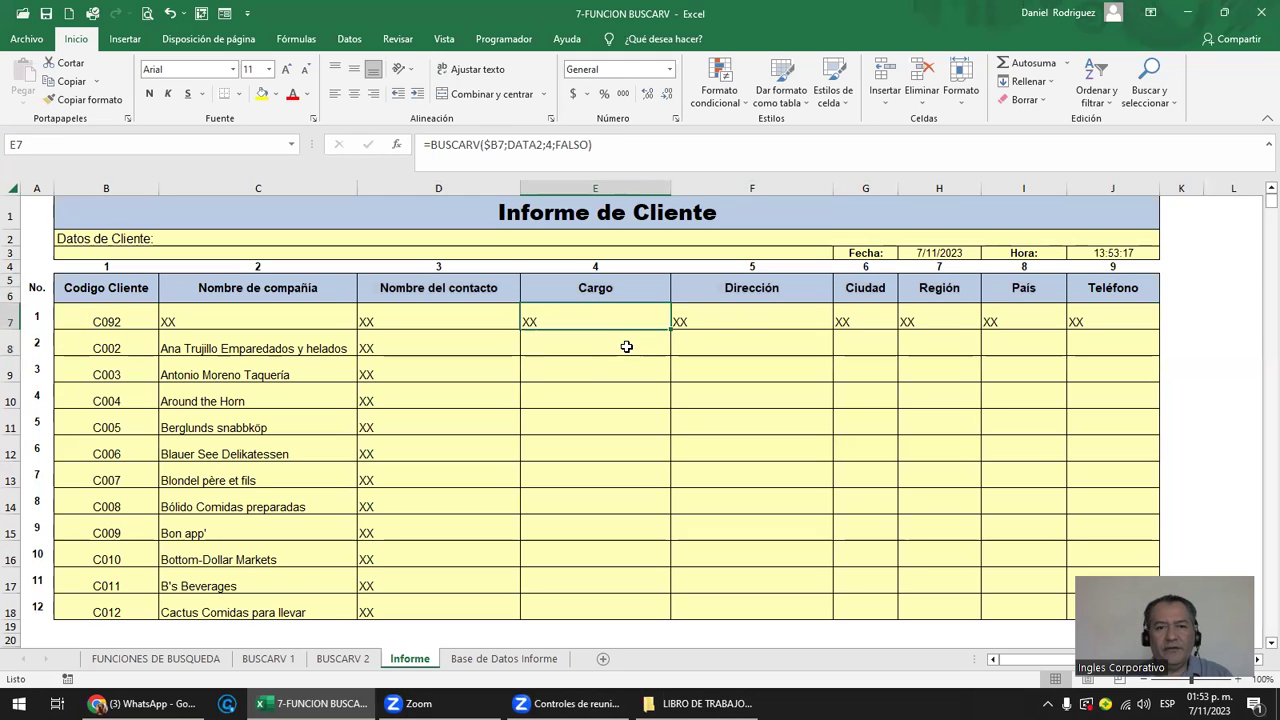
pyautogui.press('F2')
pyautogui.press('Left')
pyautogui.press('Left')
# Set the city lookup to column 6, fix the region reference, and set country to column 8.
pyautogui.press('Left')
pyautogui.press('Left')
pyautogui.press('Left')
pyautogui.press('Left')
pyautogui.press('Left')
pyautogui.press('Left')
pyautogui.press('BackSpace')
pyautogui.press('Tab')
pyautogui.press('F2')
pyautogui.press('Left')
pyautogui.press('Left')
pyautogui.press('Left')
pyautogui.press('BackSpace')
pyautogui.write('6')
pyautogui.press('Tab')
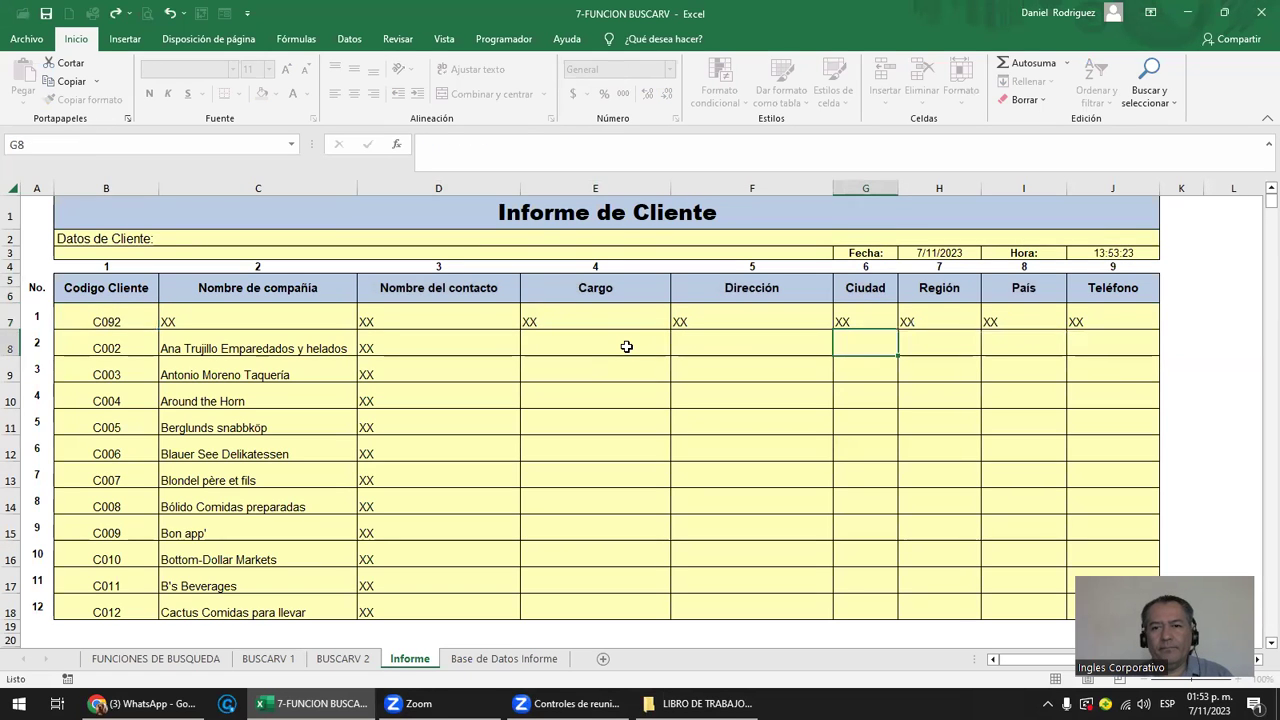
pyautogui.press('F2')
pyautogui.press('Left')
pyautogui.press('Left')
pyautogui.press('Left')
pyautogui.press('Left')
pyautogui.press('Left')
pyautogui.press('Left')
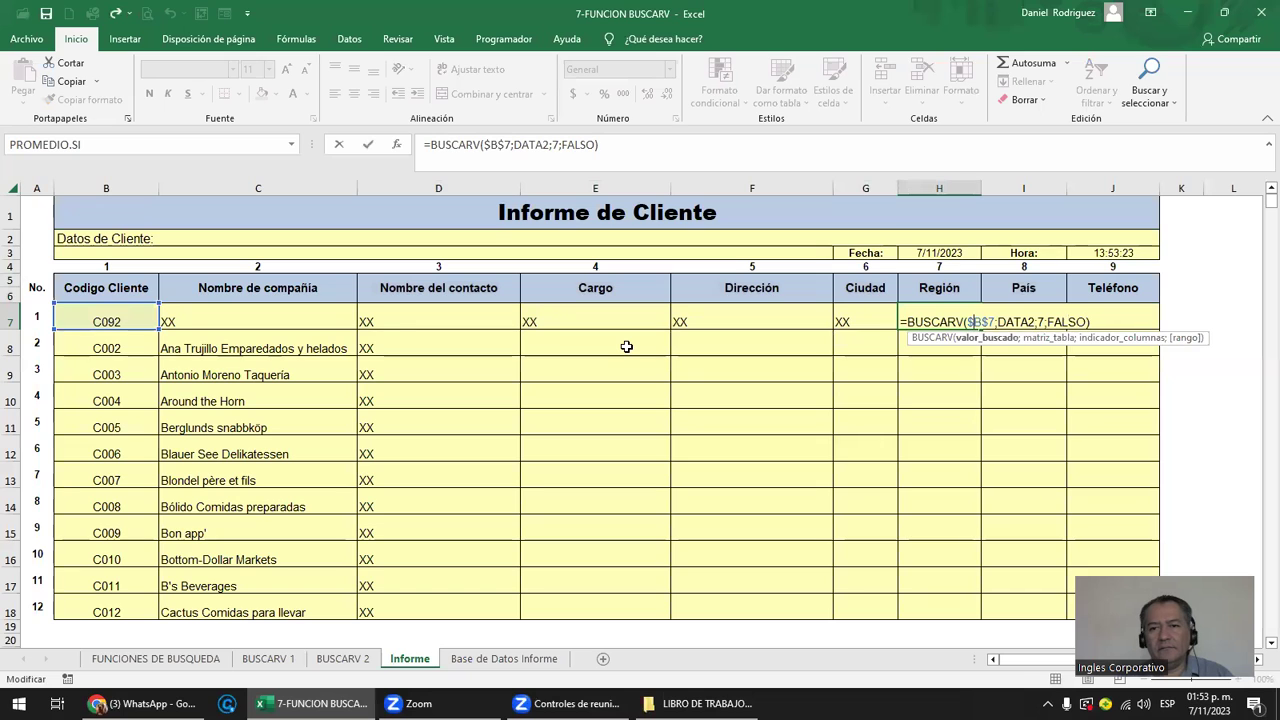
pyautogui.press('Tab')
pyautogui.press('F2')
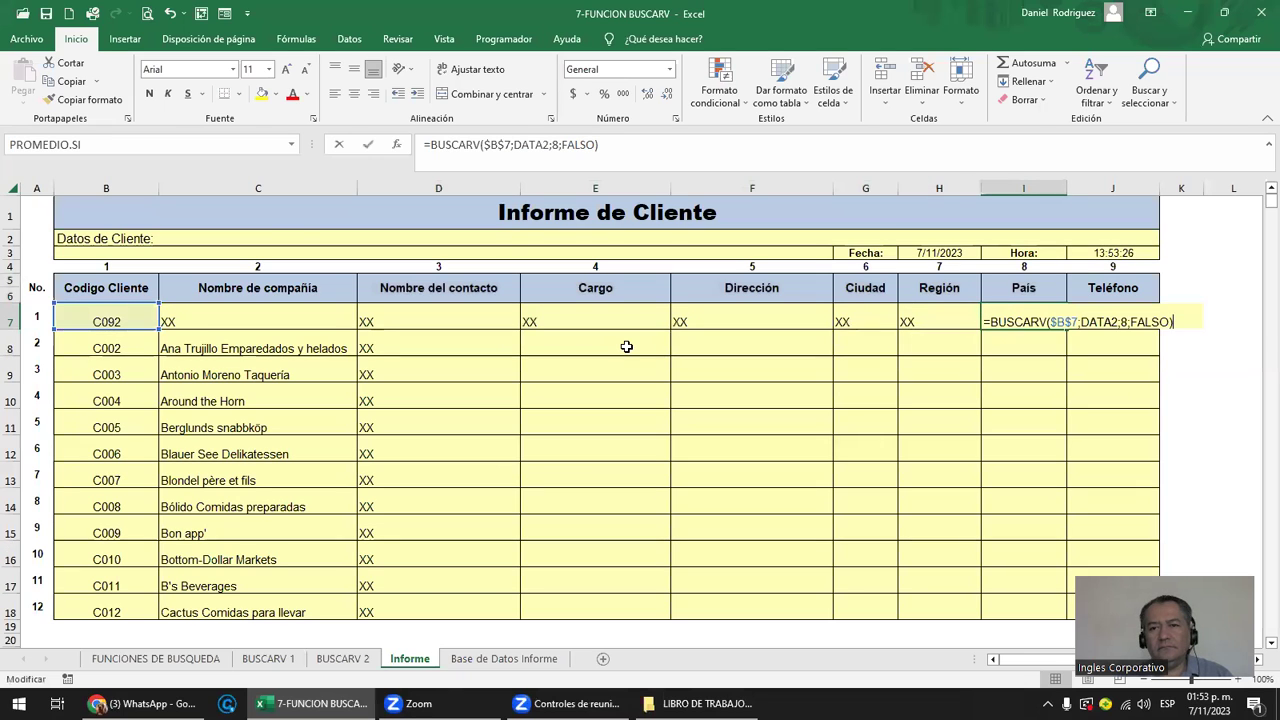
pyautogui.press('Left')
pyautogui.press('Left')
pyautogui.press('Left')
pyautogui.press('BackSpace')
pyautogui.write('8')
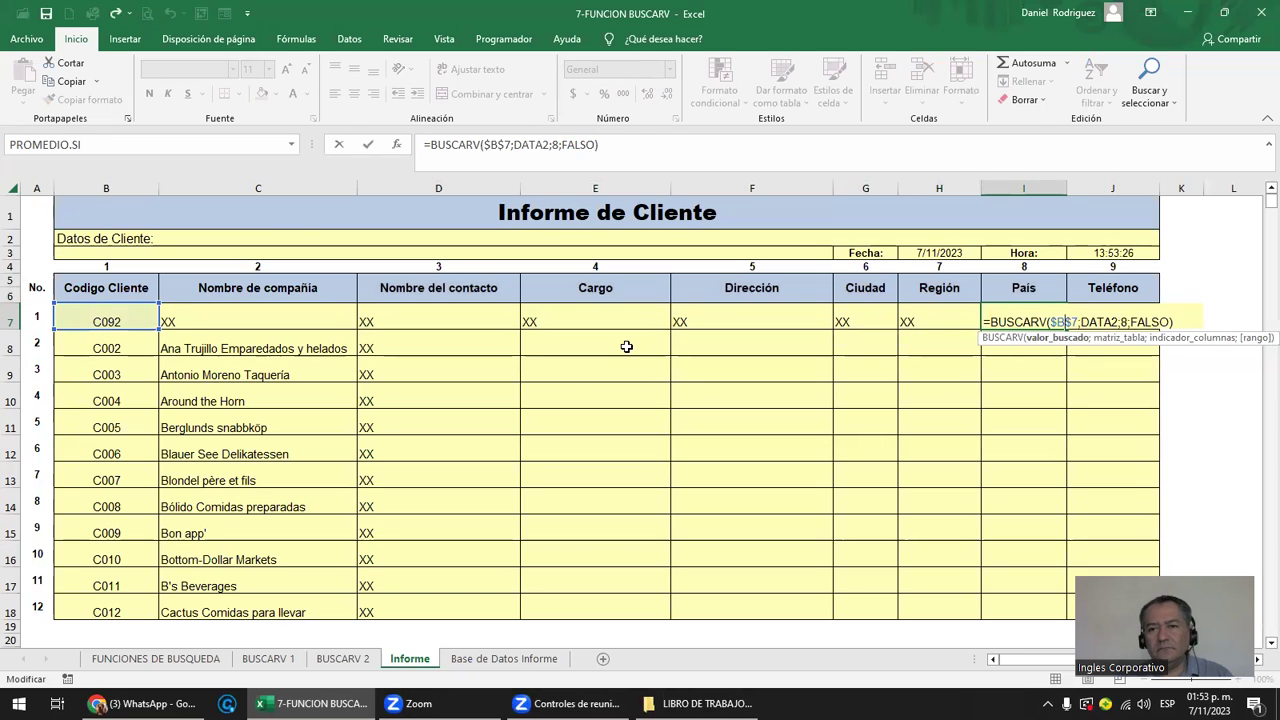
pyautogui.press('Return')
# Recheck the country formula, fix the phone lookup's reference, and fill D7:J7 down the report.
pyautogui.press('Up')
pyautogui.press('F2')
pyautogui.press('Escape')
pyautogui.press('Tab')
pyautogui.press('F2')
pyautogui.press('Left')
pyautogui.press('Left')
pyautogui.press('Left')
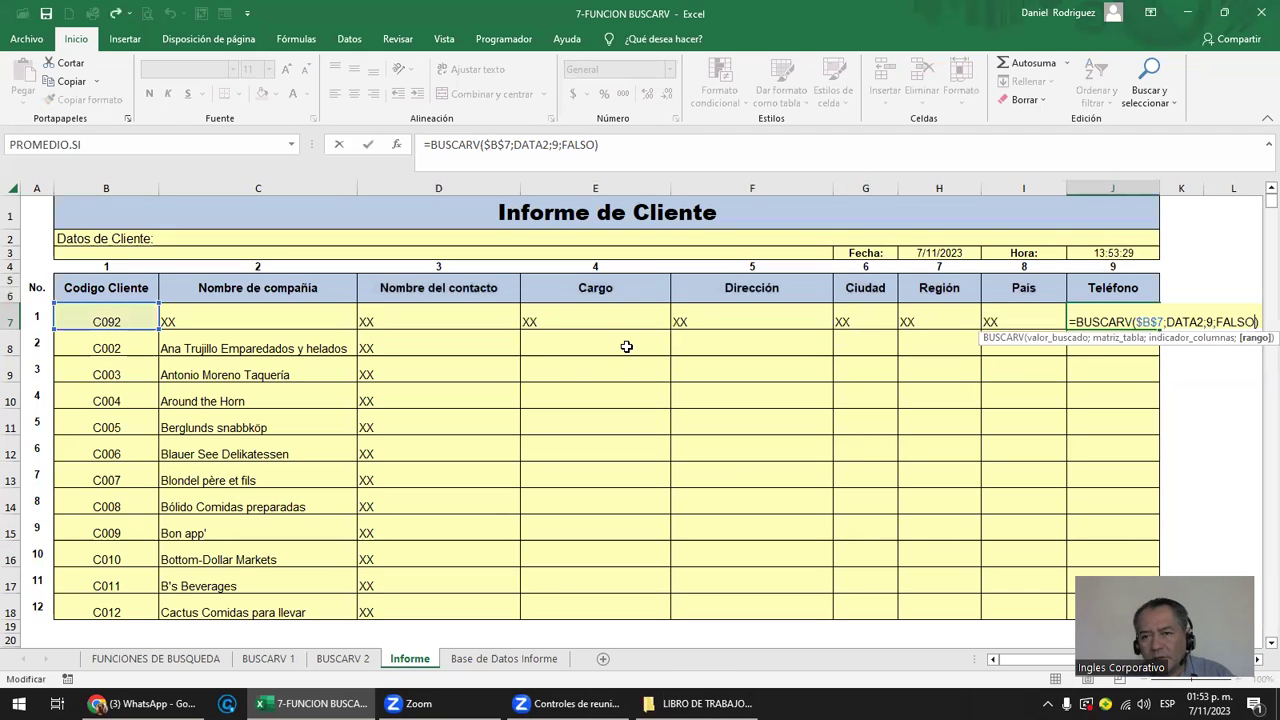
pyautogui.press('Left')
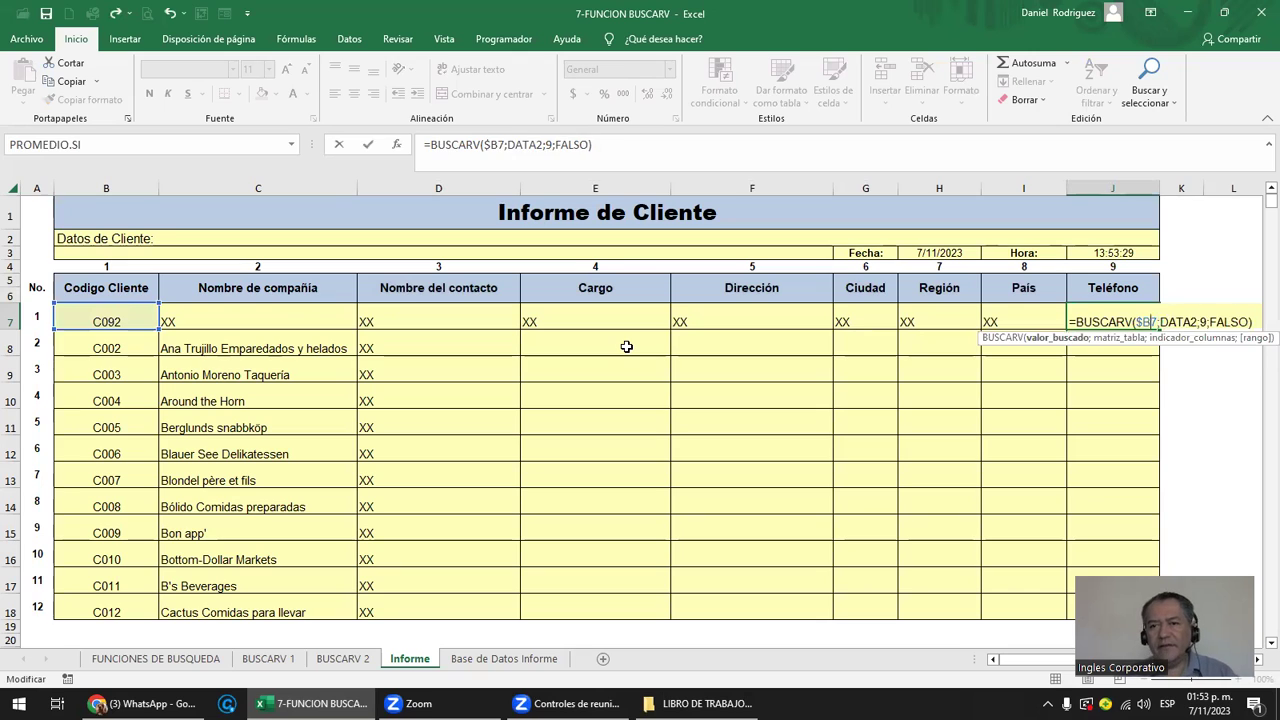
pyautogui.press('Return')
pyautogui.moveTo(375, 318)
pyautogui.mouseDown()
pyautogui.moveTo(1160, 328)
pyautogui.moveTo(1162, 612)
pyautogui.mouseUp()
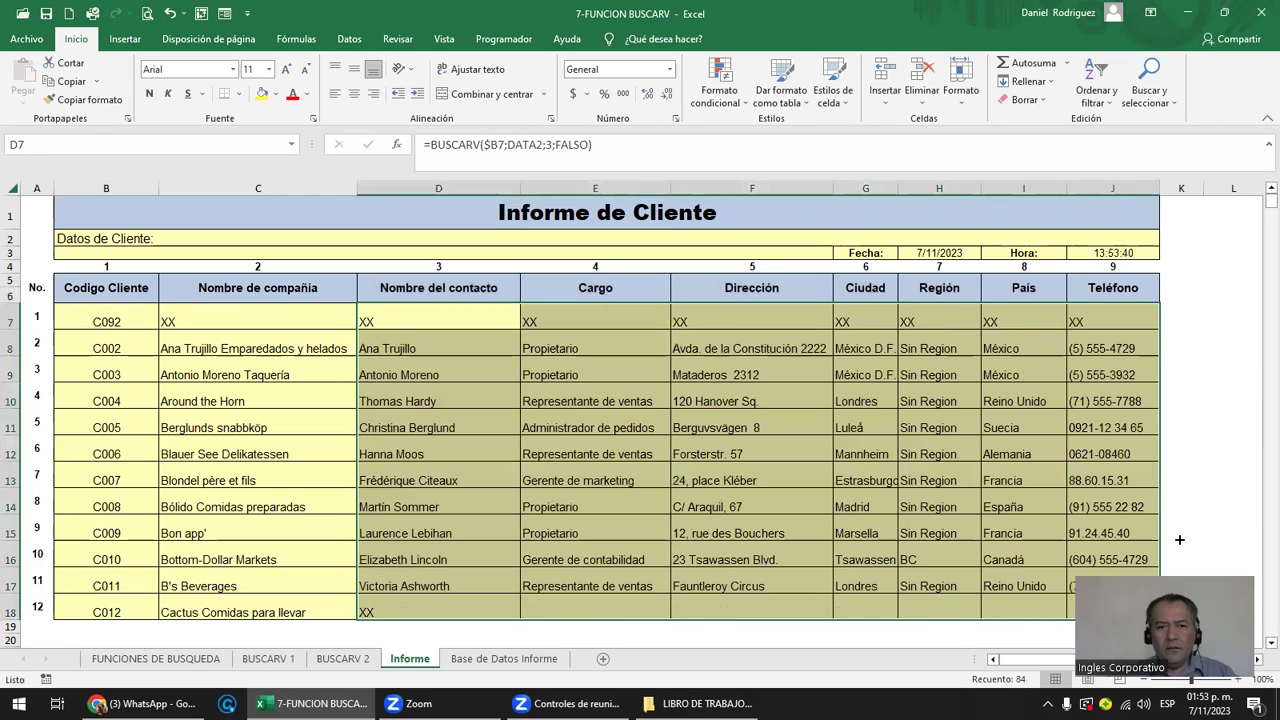
# Change B7 from C092 back to C001 and review the rows down to C012's details.
pyautogui.click(106, 322)
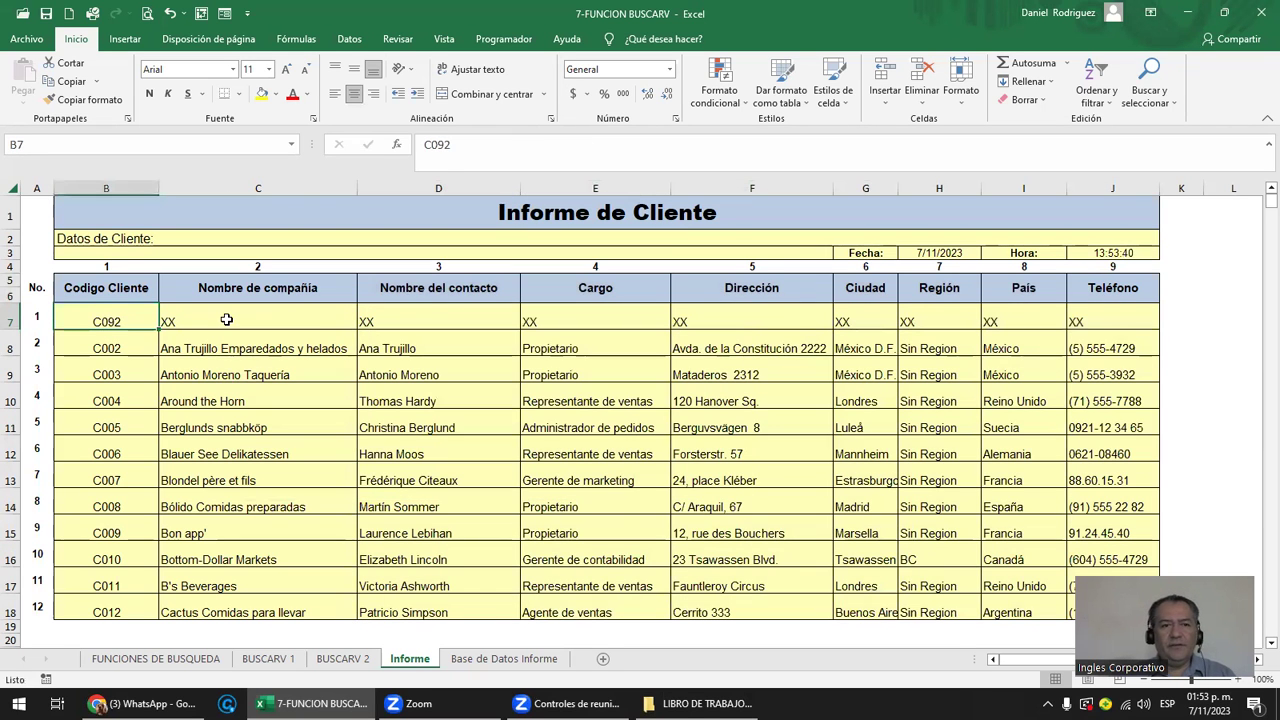
pyautogui.press('F2')
pyautogui.write('01')
pyautogui.press('Delete')
pyautogui.press('Delete')
pyautogui.press('Return')
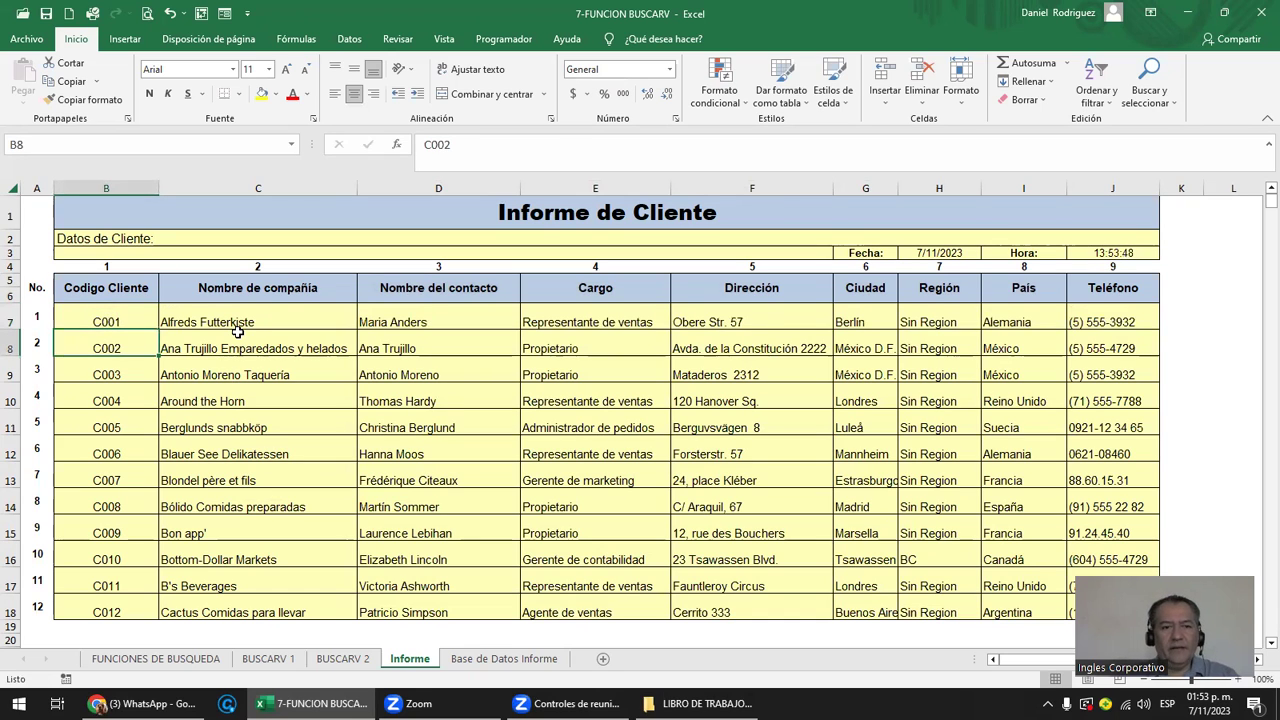
pyautogui.click(115, 607)
pyautogui.scroll(-1, 115, 607)
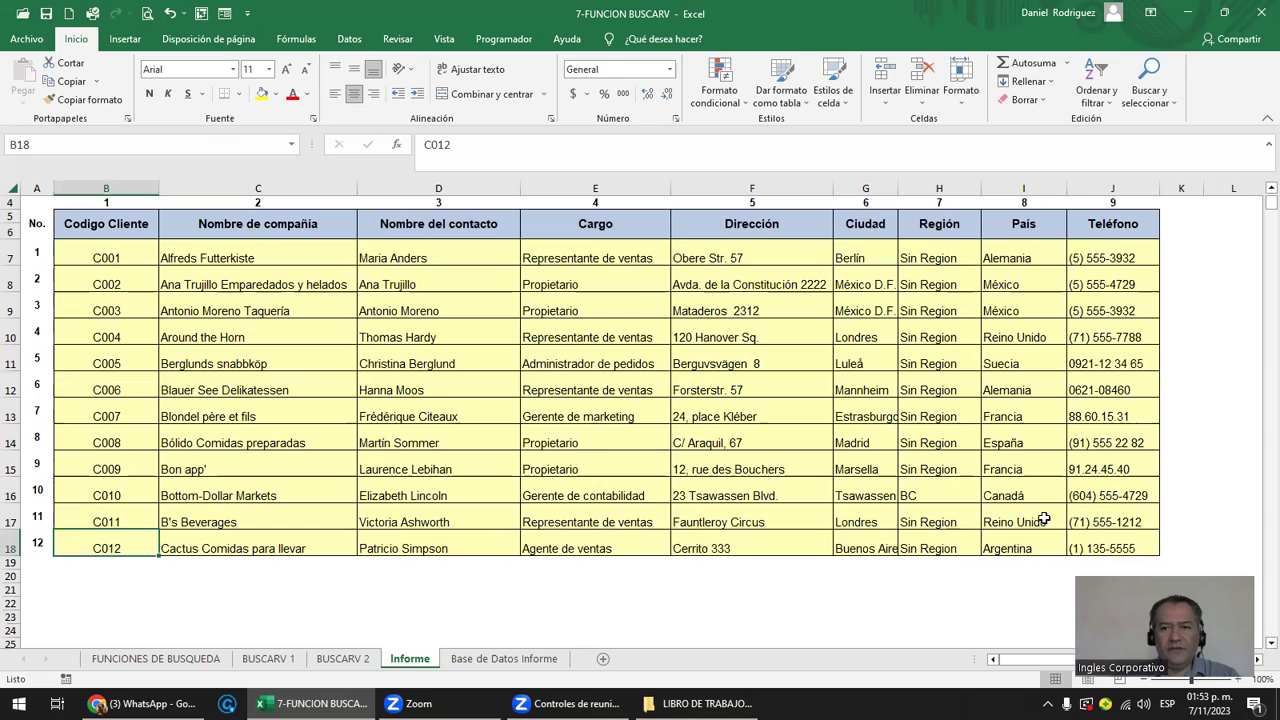
pyautogui.scroll(1, 281, 409)
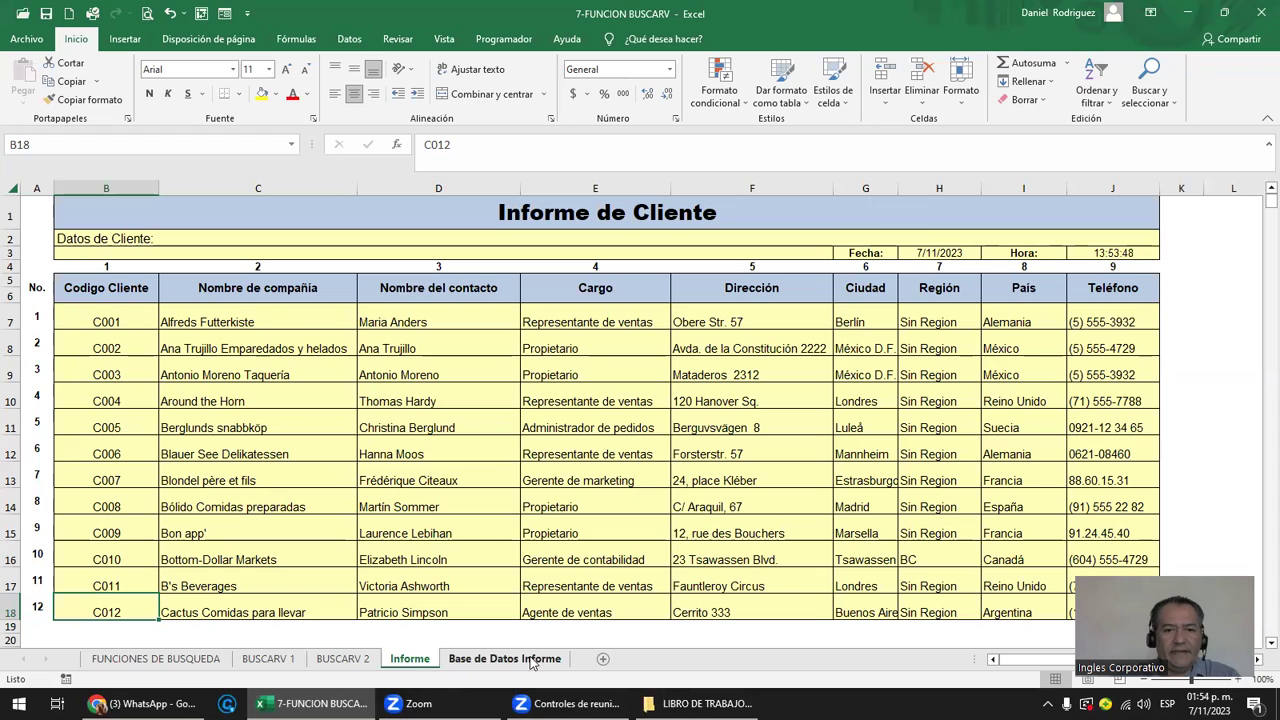
pyautogui.click(235, 320)
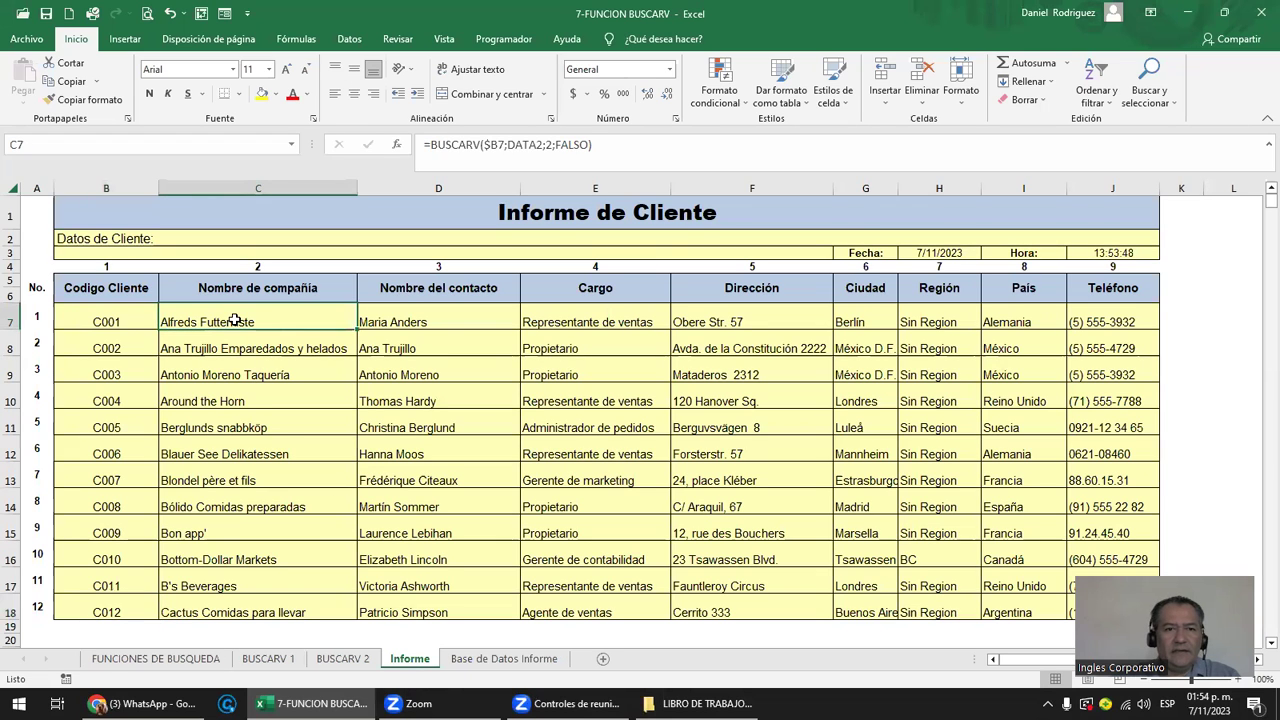
pyautogui.click(504, 658)
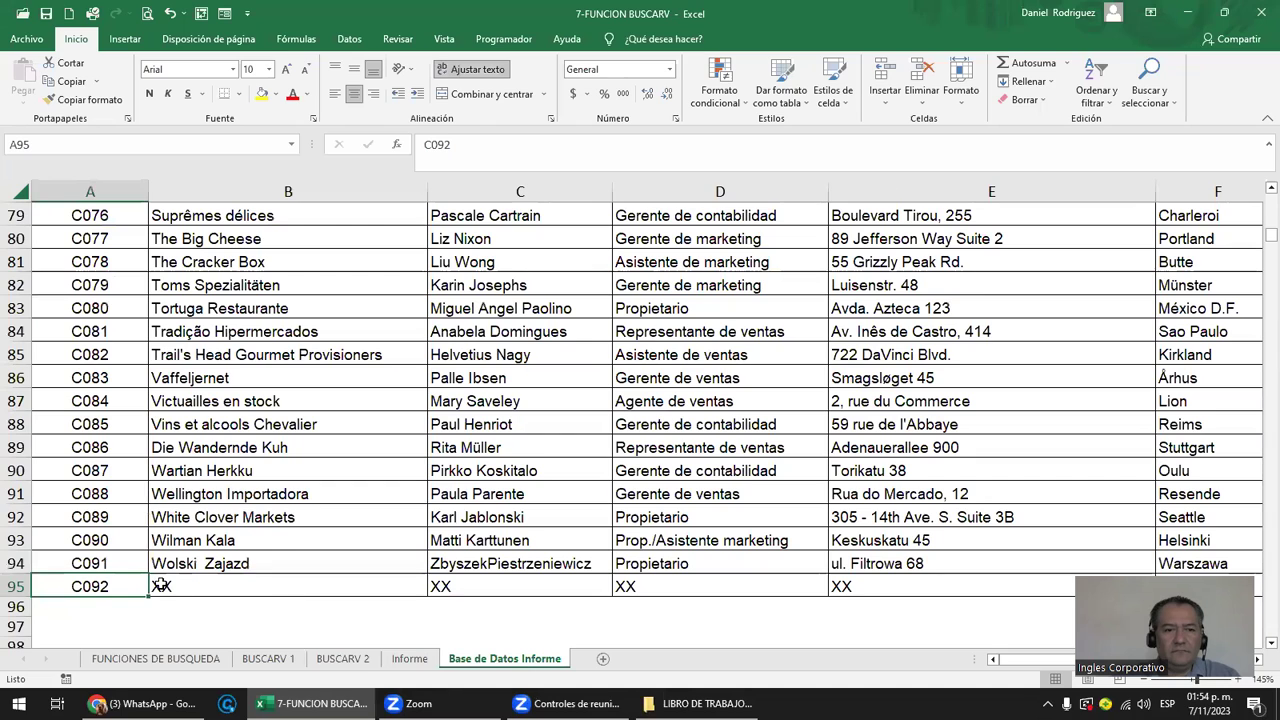
pyautogui.click(161, 586)
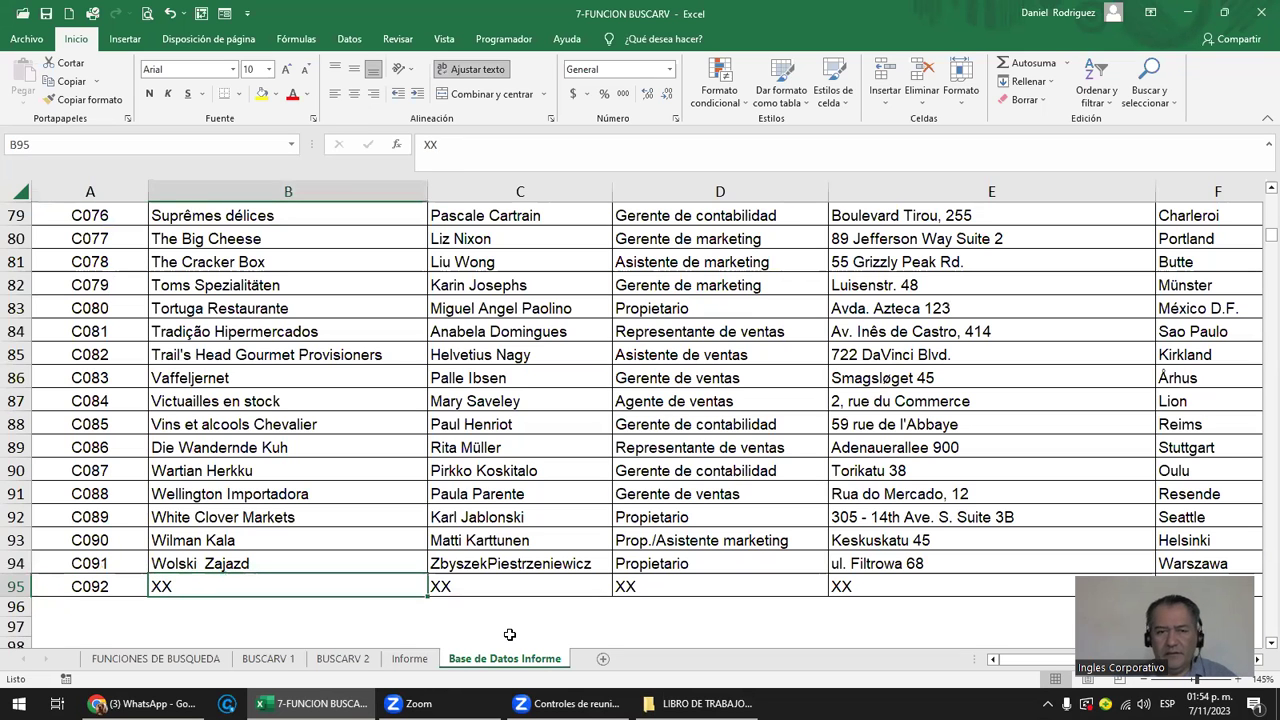
pyautogui.hotkey('ctrl', 'Home')
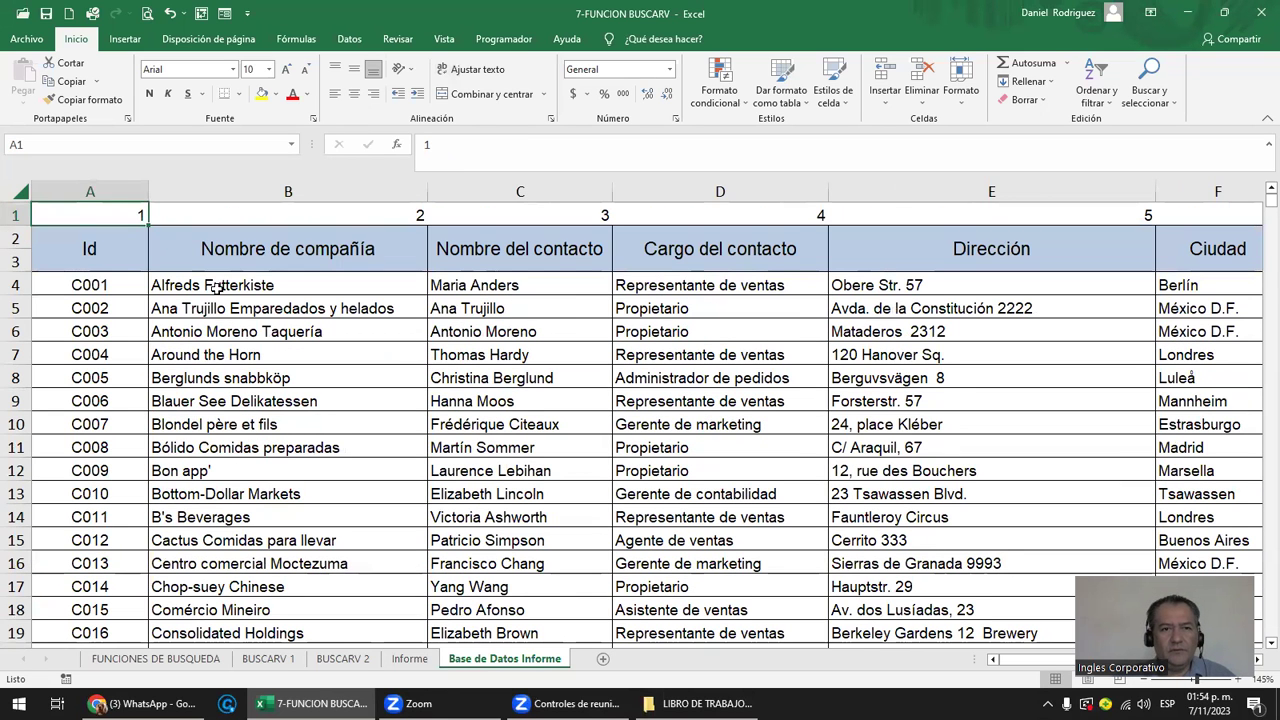
pyautogui.click(216, 289)
pyautogui.hotkey('shift', 'Right')
pyautogui.hotkey('shift', 'Right')
pyautogui.hotkey('shift', 'Right')
pyautogui.hotkey('shift', 'Right')
pyautogui.hotkey('shift', 'Right')
pyautogui.hotkey('shift', 'Right')
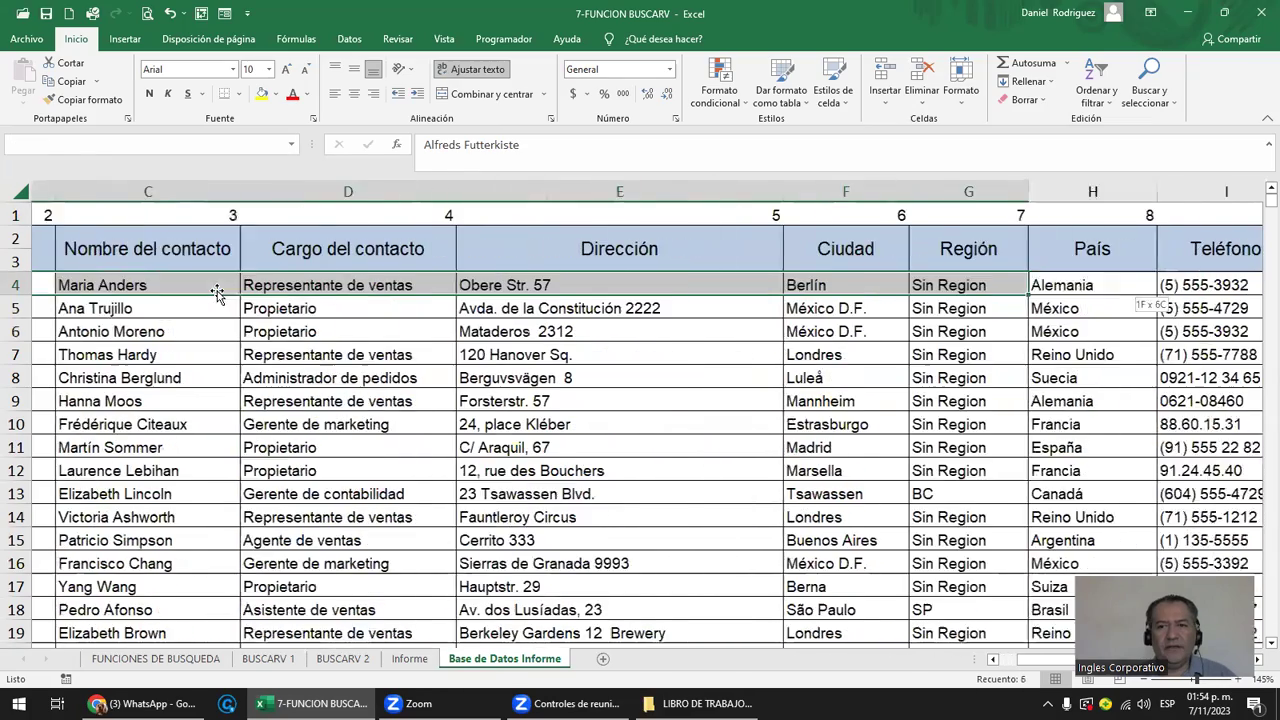
pyautogui.press('Delete')
pyautogui.press('Home')
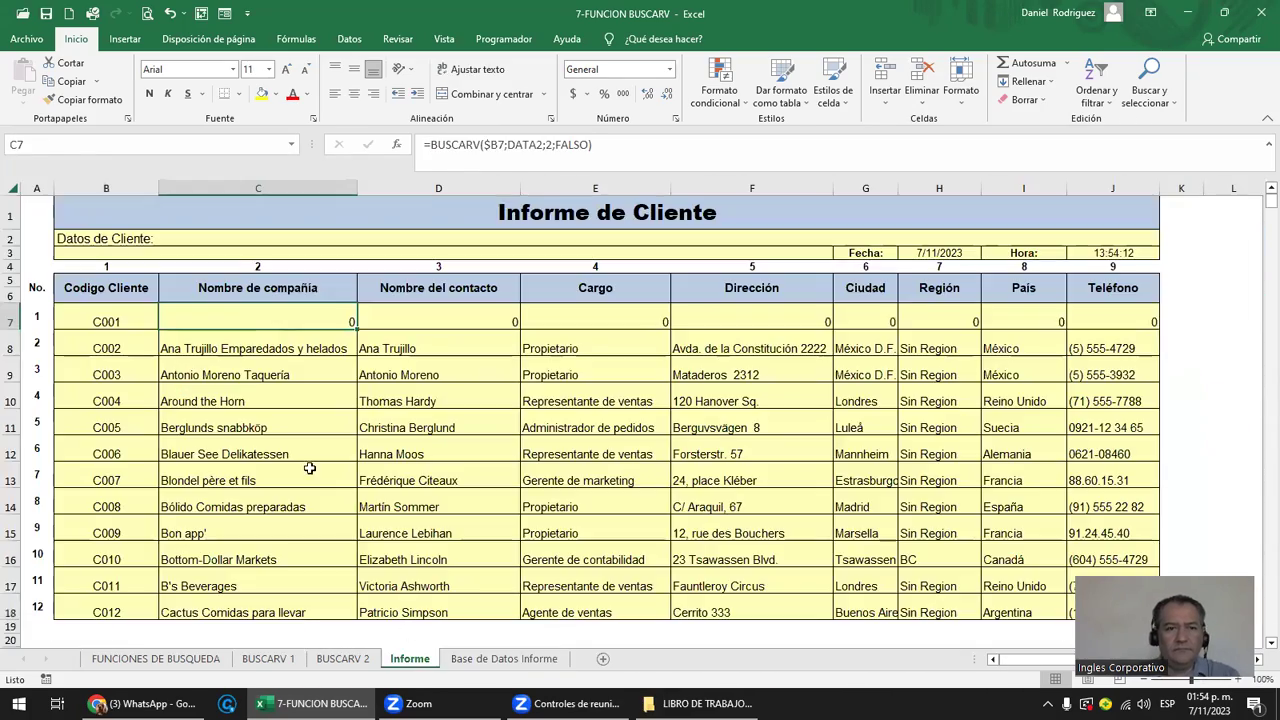
pyautogui.click(409, 658)
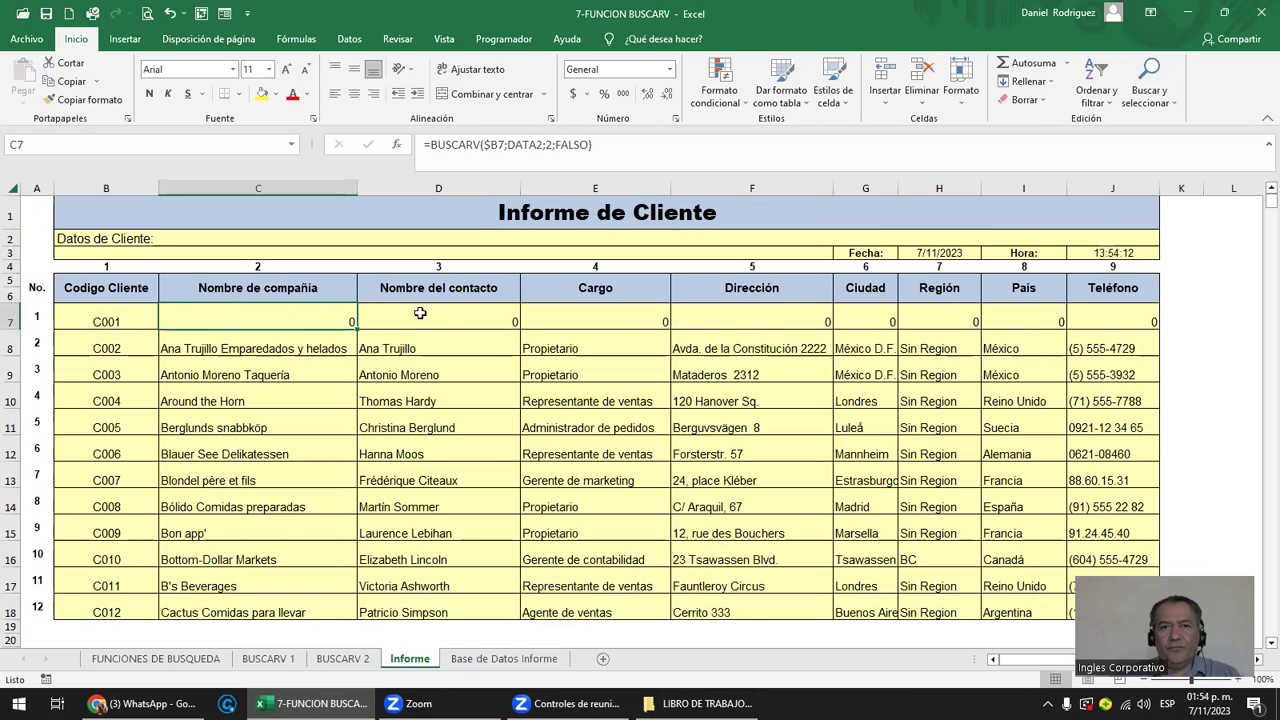
pyautogui.doubleClick(304, 318)
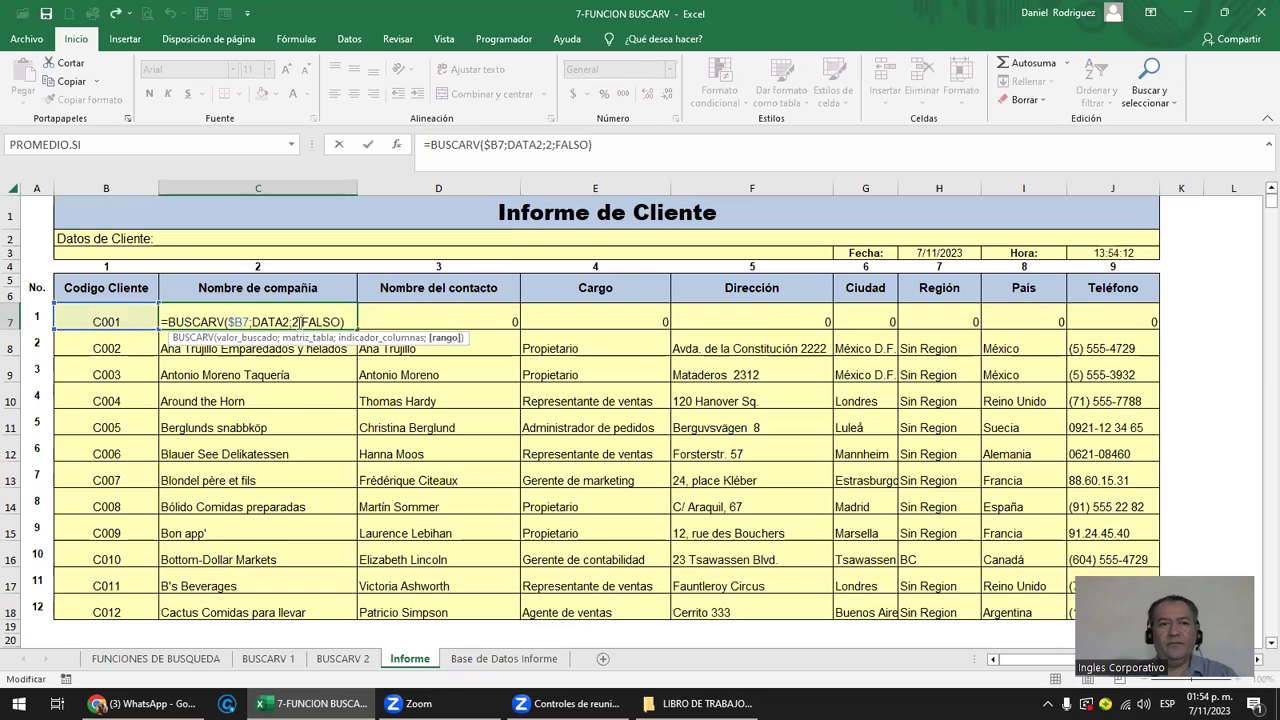
pyautogui.hotkey('ctrl', 'Return')
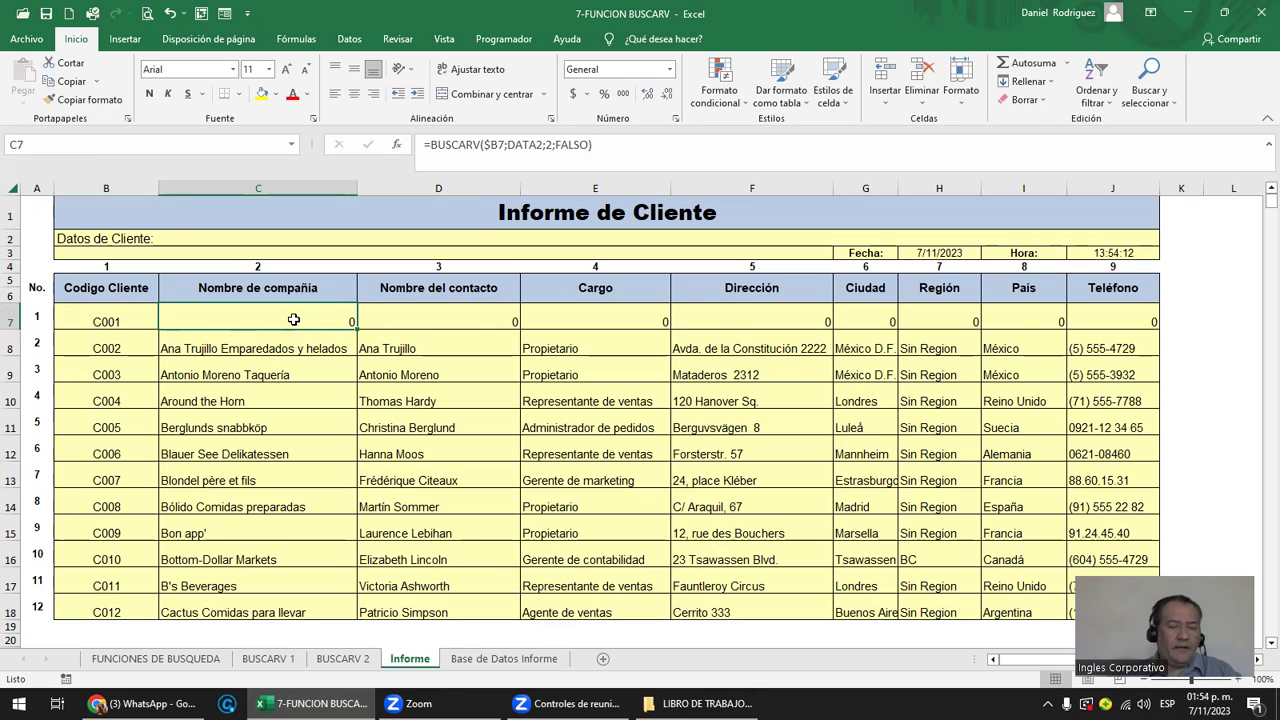
pyautogui.hotkey('ctrl', 'pagedown')
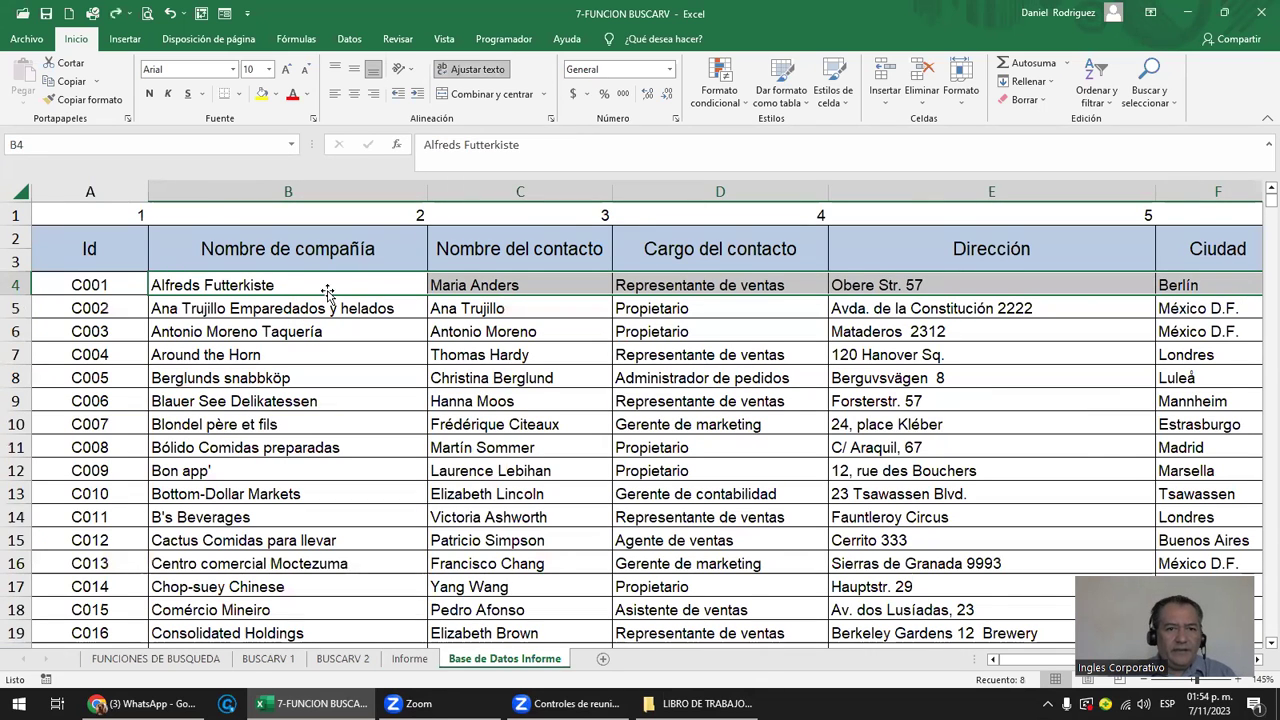
pyautogui.click(135, 282)
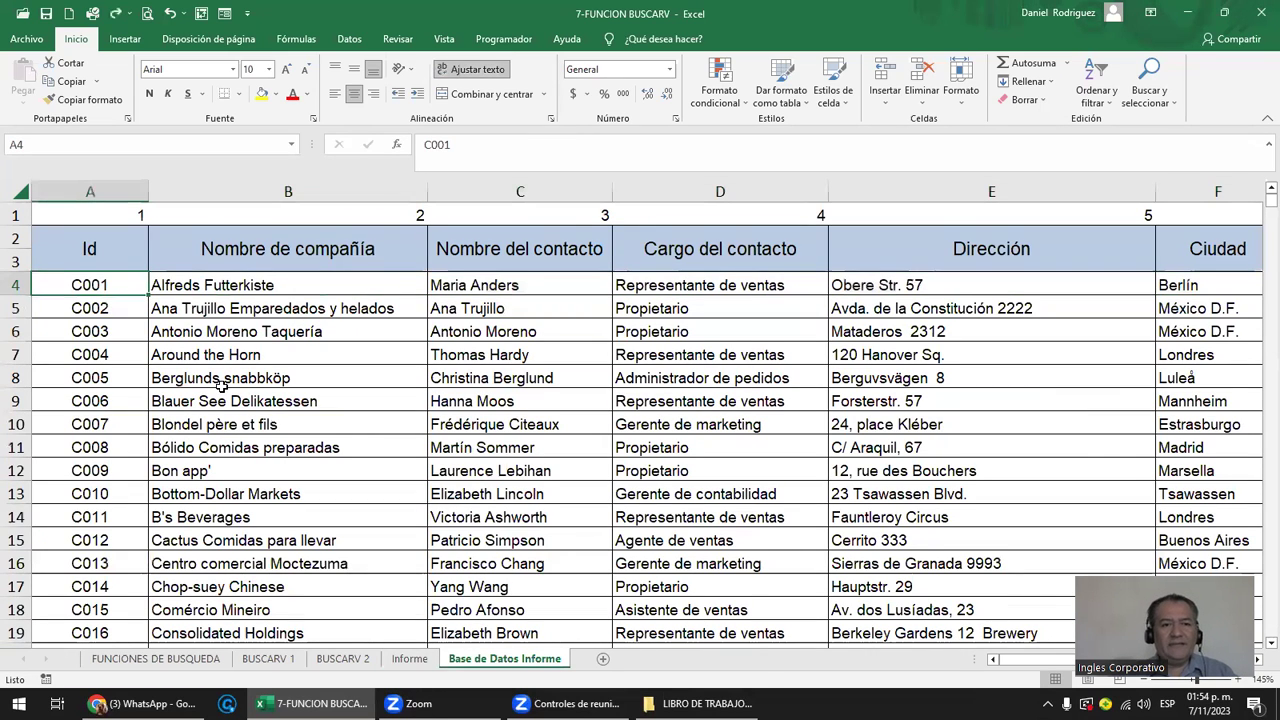
pyautogui.click(410, 659)
pyautogui.click(128, 326)
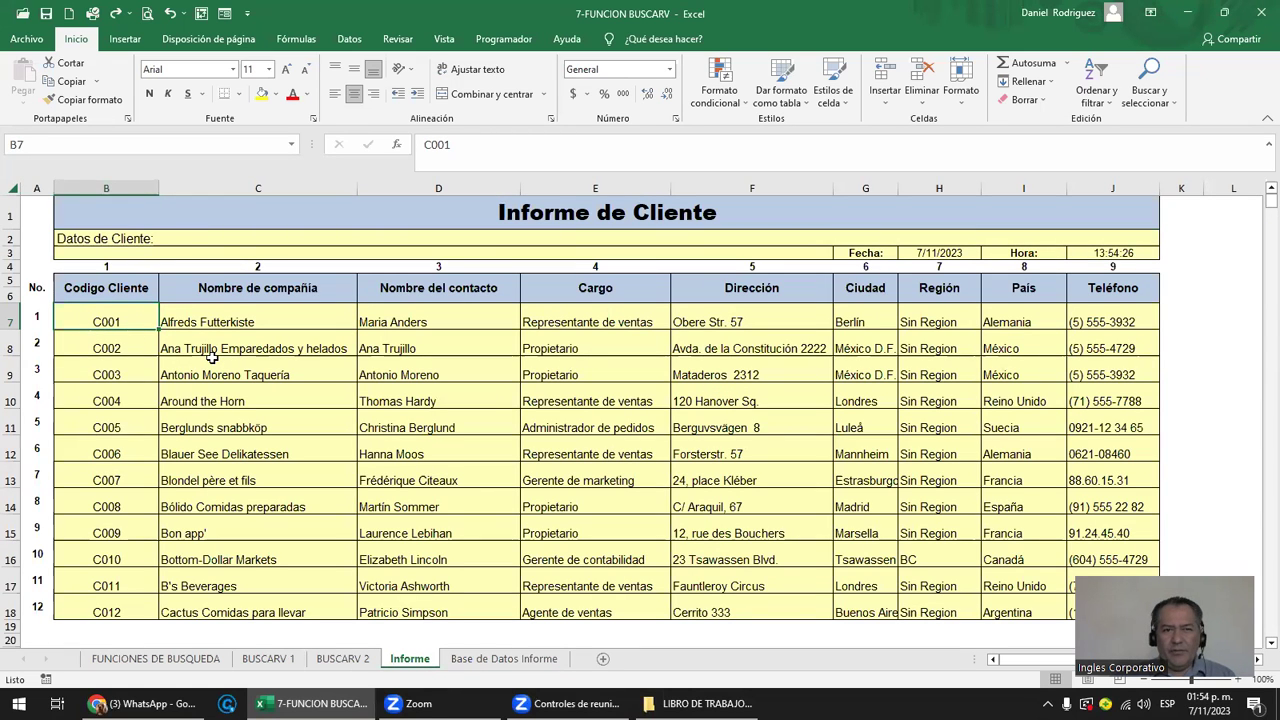
# Enter C092 in B7, then correct the first client code to C093.
pyautogui.write('C092')
pyautogui.press('Return')
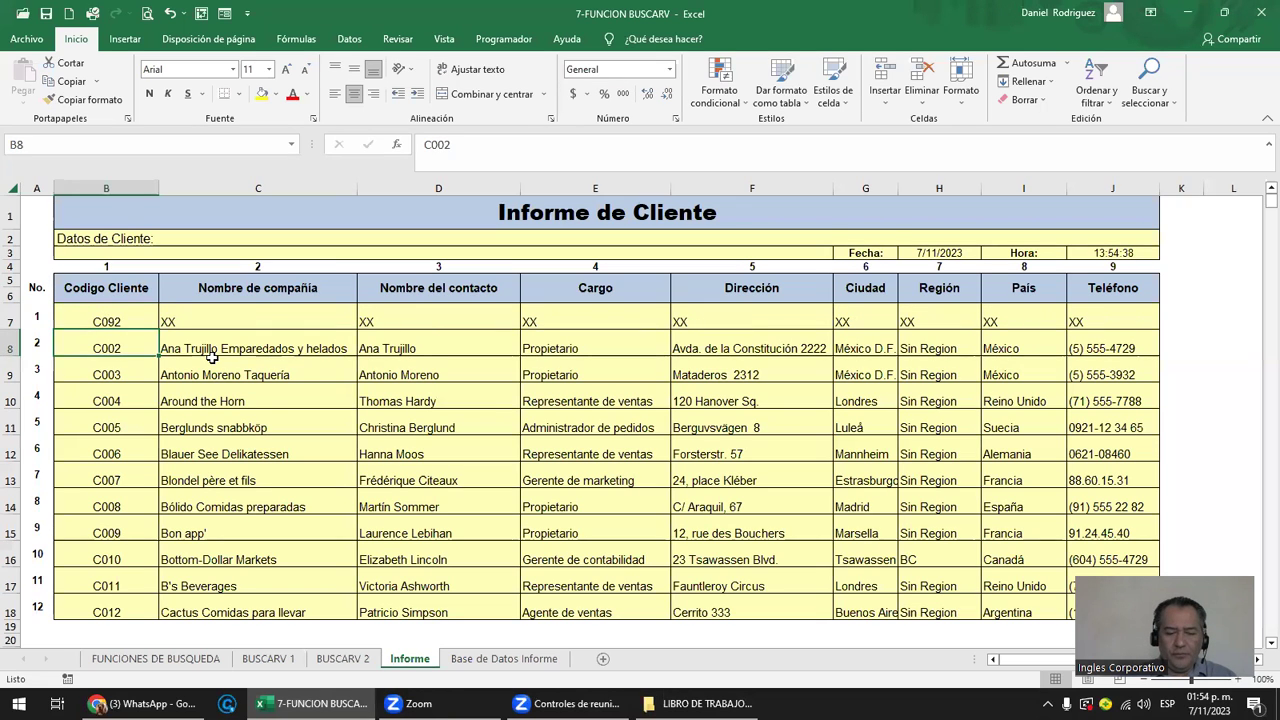
pyautogui.press('Up')
pyautogui.press('F2')
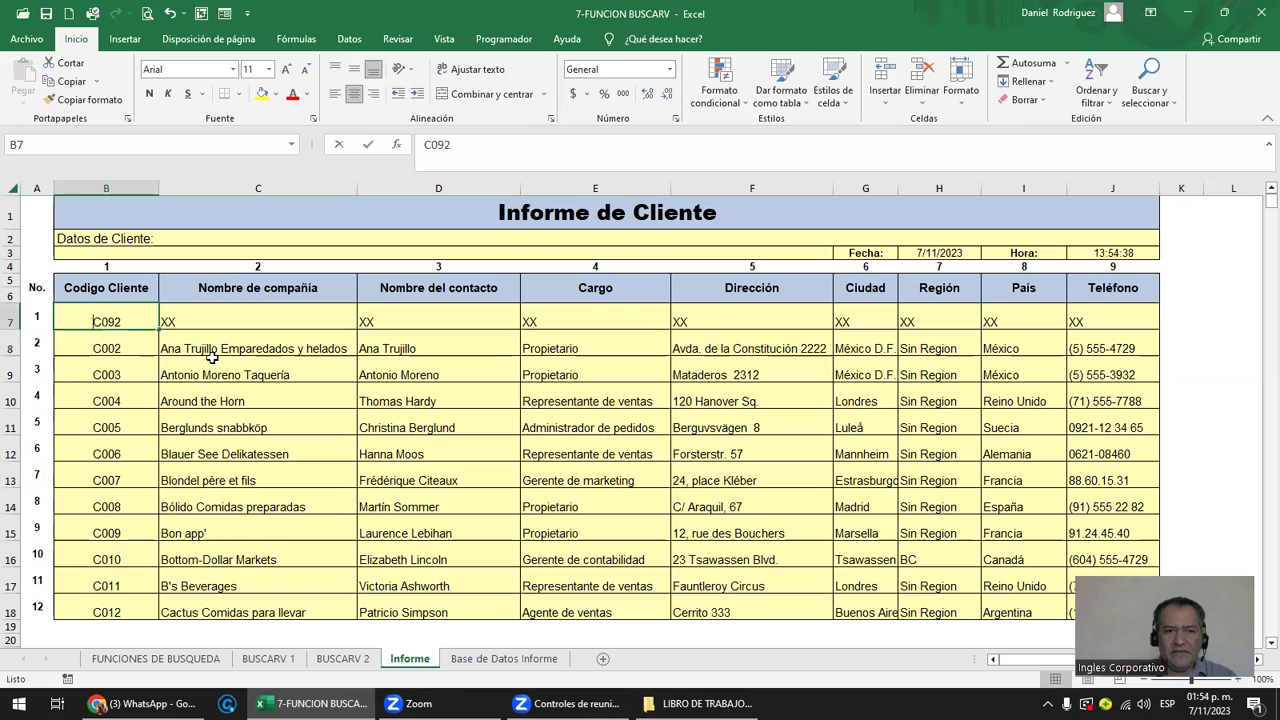
pyautogui.write('CA')
pyautogui.press('BackSpace')
pyautogui.write('093')
pyautogui.hotkey('ctrl', 'Return')
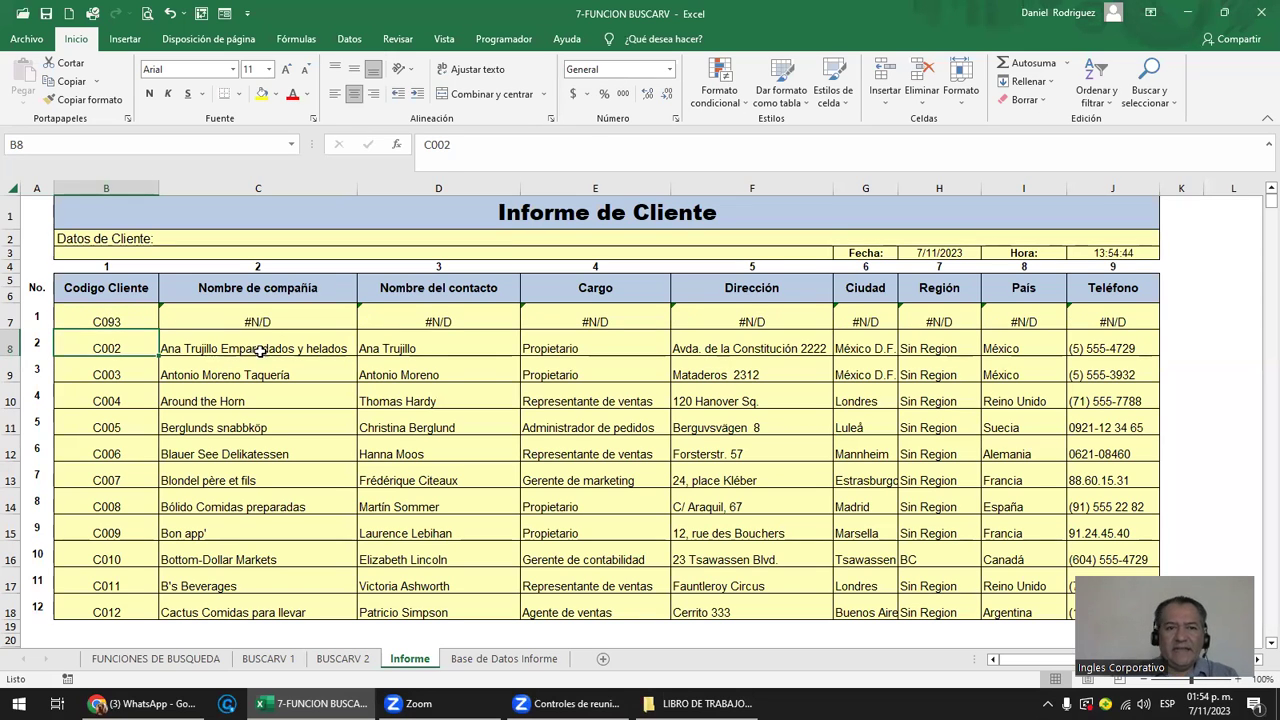
# Select the twelve client codes and inspect the row 7 company-name formula.
pyautogui.click(289, 319)
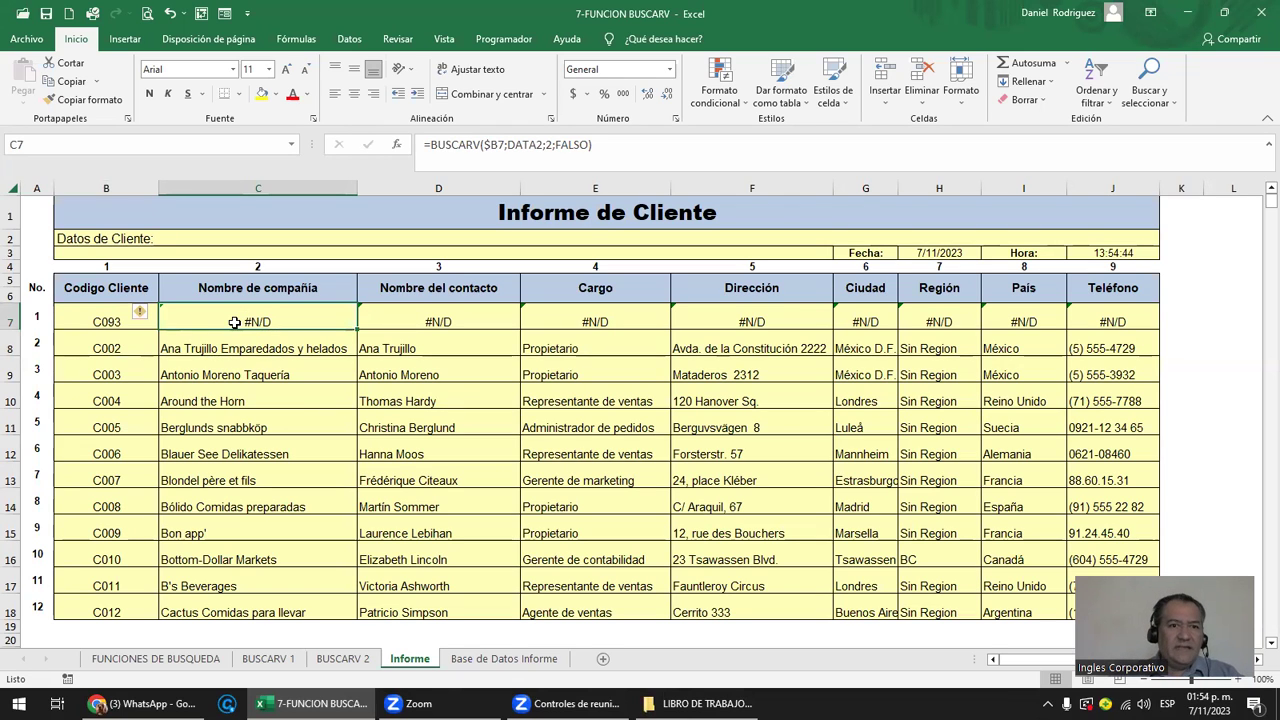
pyautogui.moveTo(106, 321); pyautogui.dragTo(110, 610)
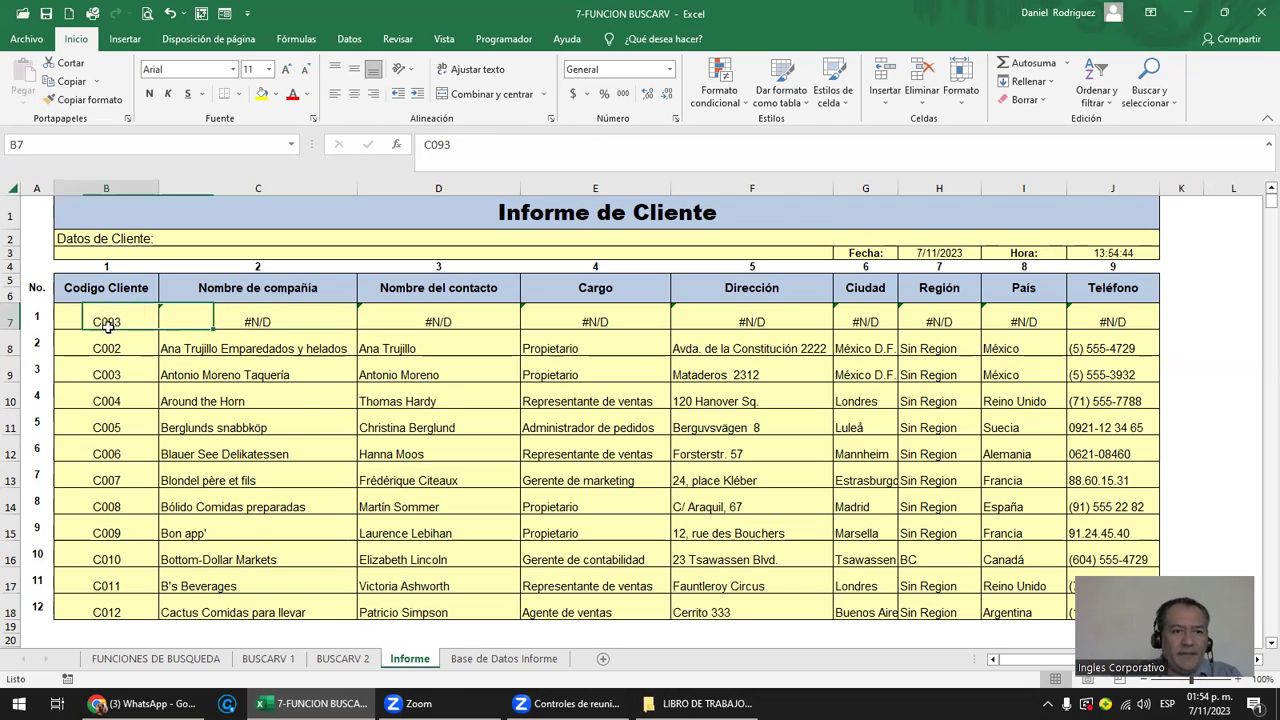
pyautogui.click(223, 315)
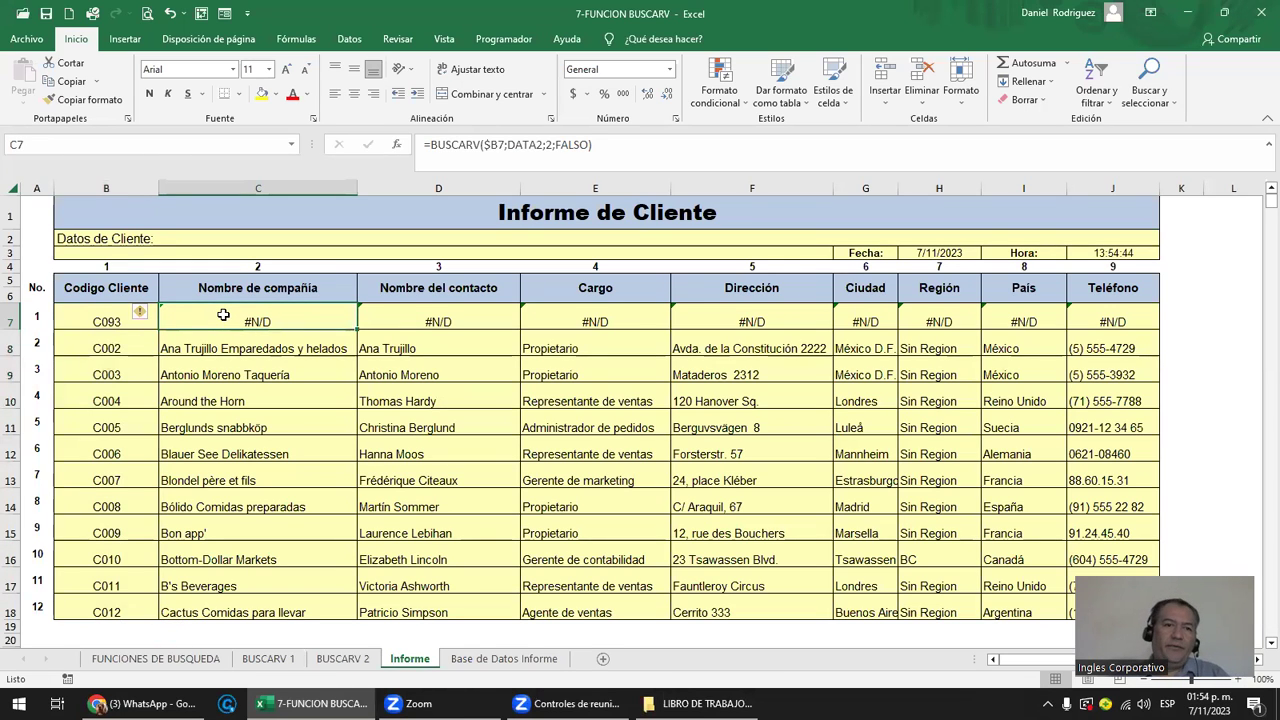
pyautogui.doubleClick(225, 315)
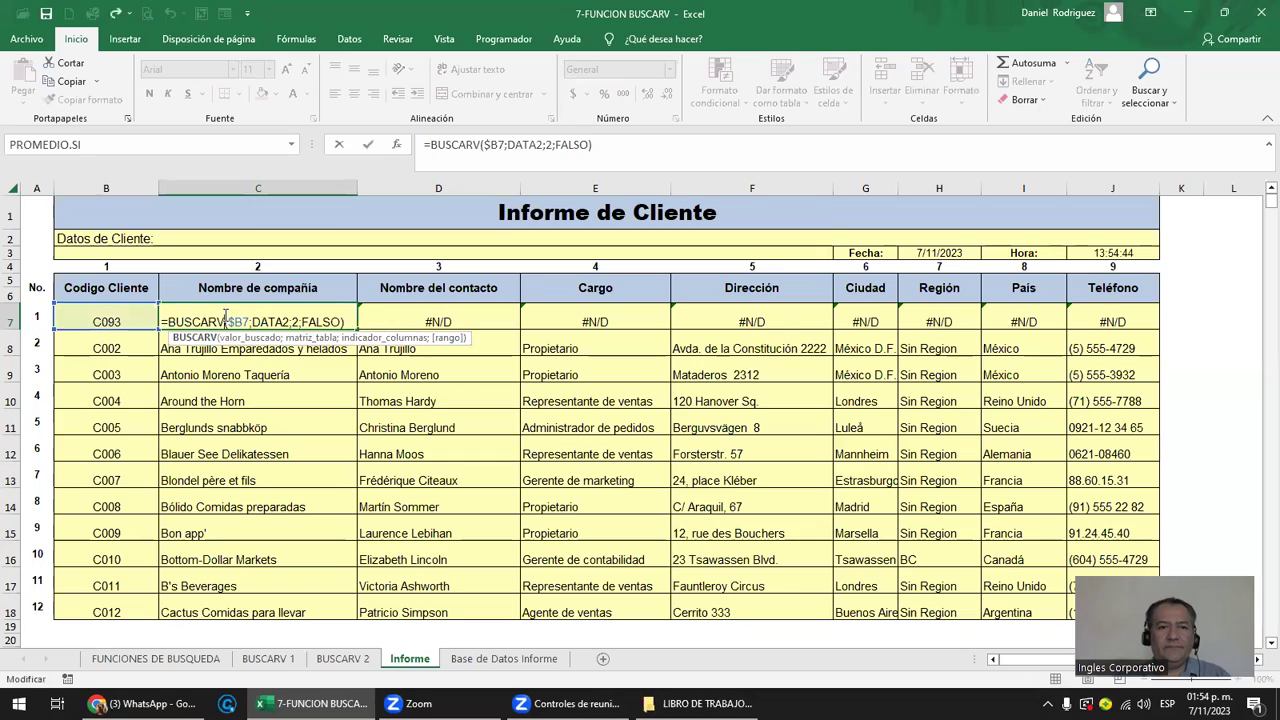
pyautogui.press('Escape')
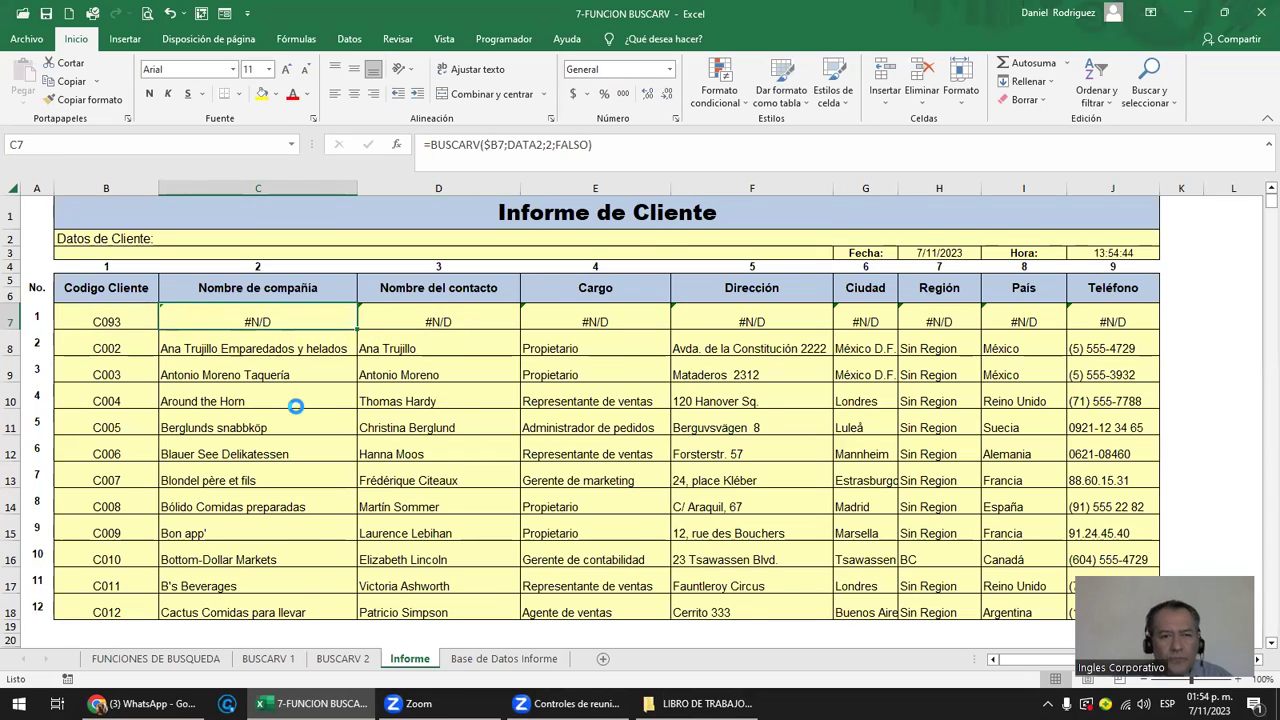
pyautogui.keyDown('ctrl'); pyautogui.scroll(3, 297, 407); pyautogui.keyUp('ctrl')
pyautogui.hscroll(-2, 191, 355)
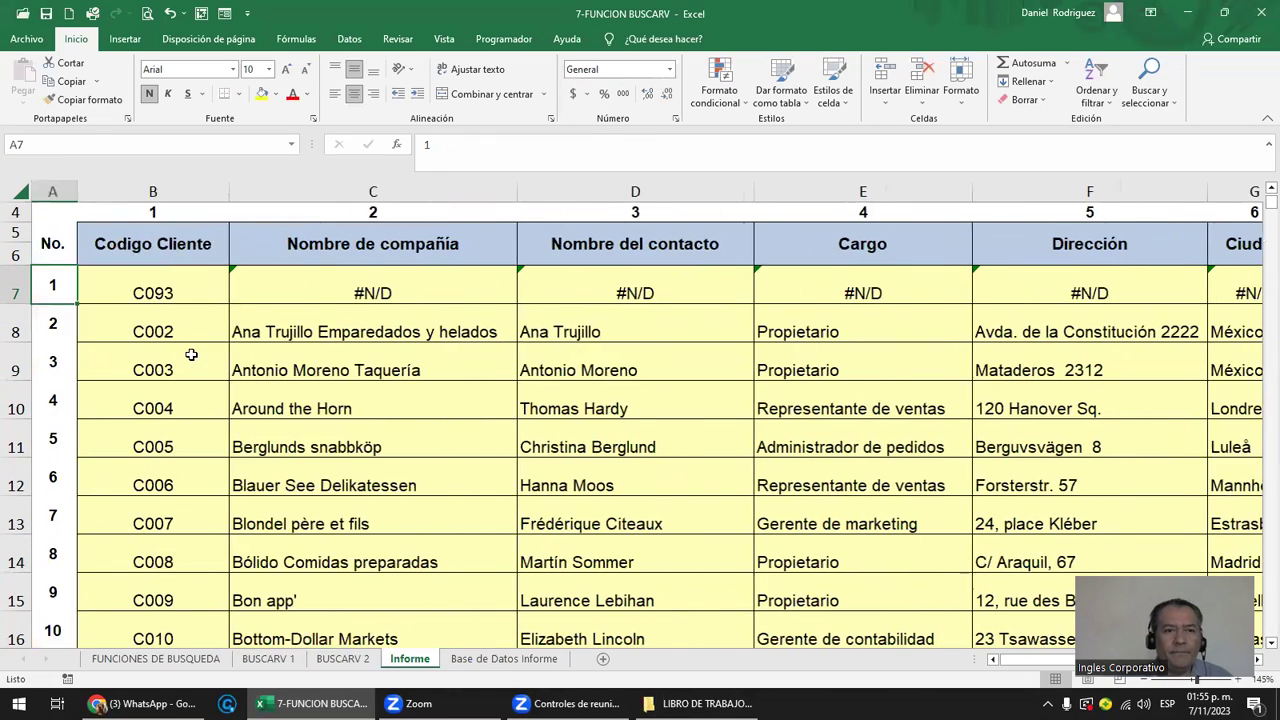
# Test HOLA and ZZZZ as the first client code, then undo to restore C093.
pyautogui.click(165, 291)
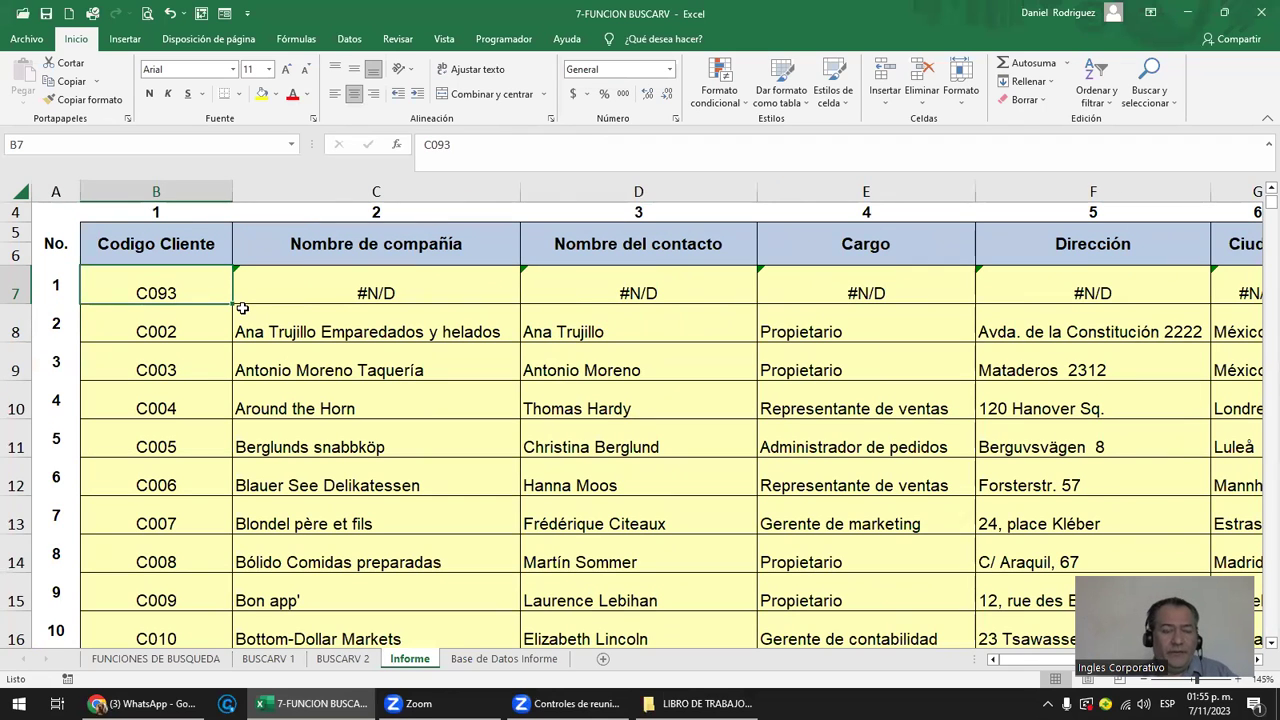
pyautogui.write('HOL')
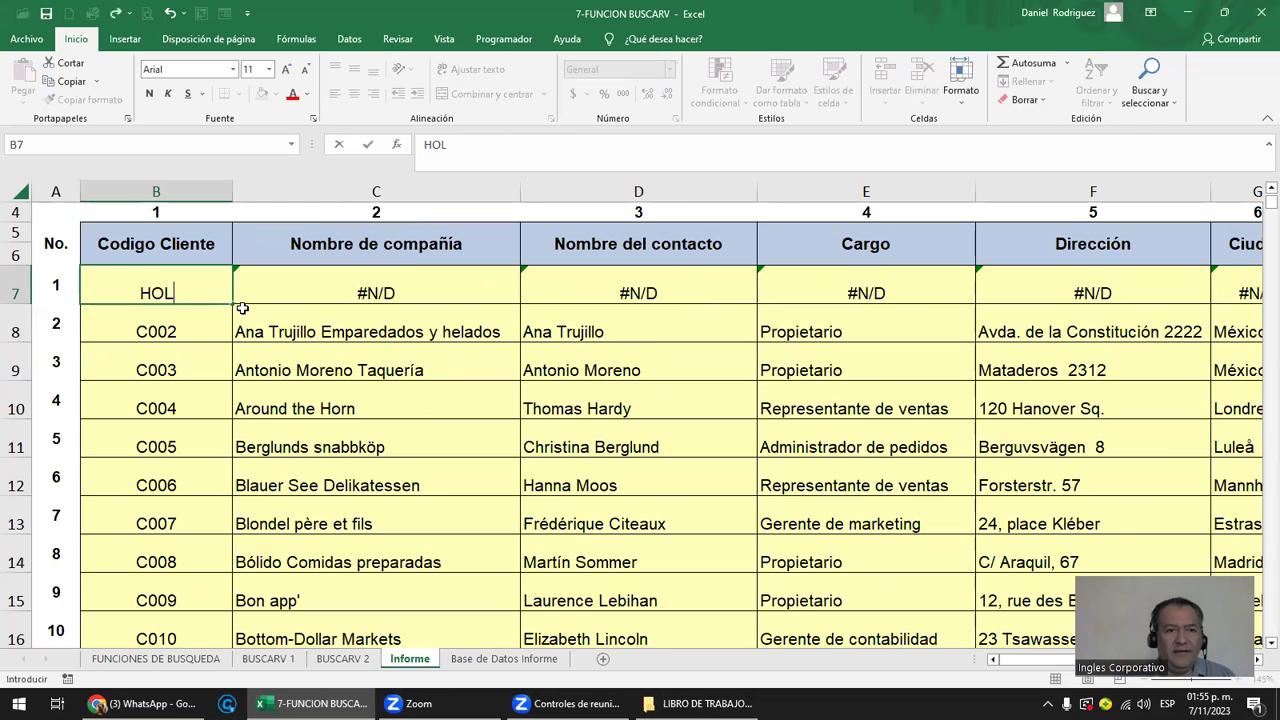
pyautogui.write('A')
pyautogui.press('Return')
pyautogui.press('Up')
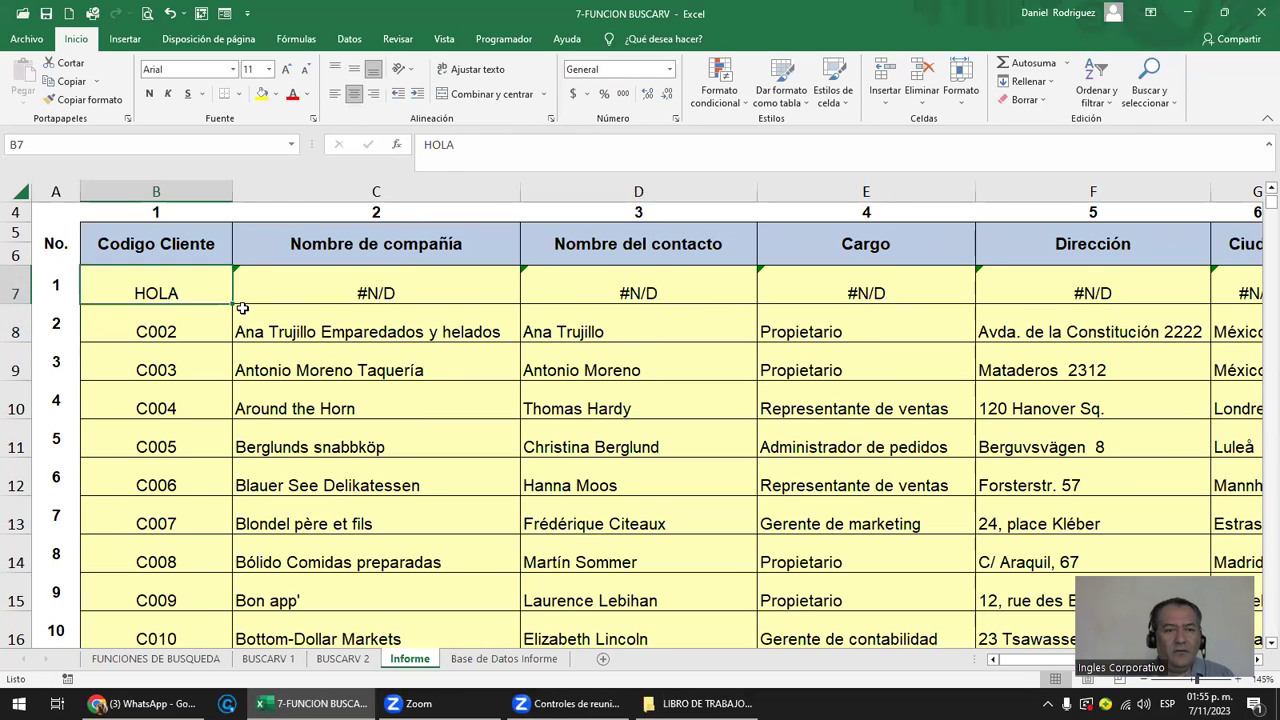
pyautogui.write('ZZZZ')
pyautogui.press('Return')
pyautogui.press('Up')
pyautogui.hotkey('ctrl', 'z')
pyautogui.hotkey('ctrl', 'z')
pyautogui.press('Right')
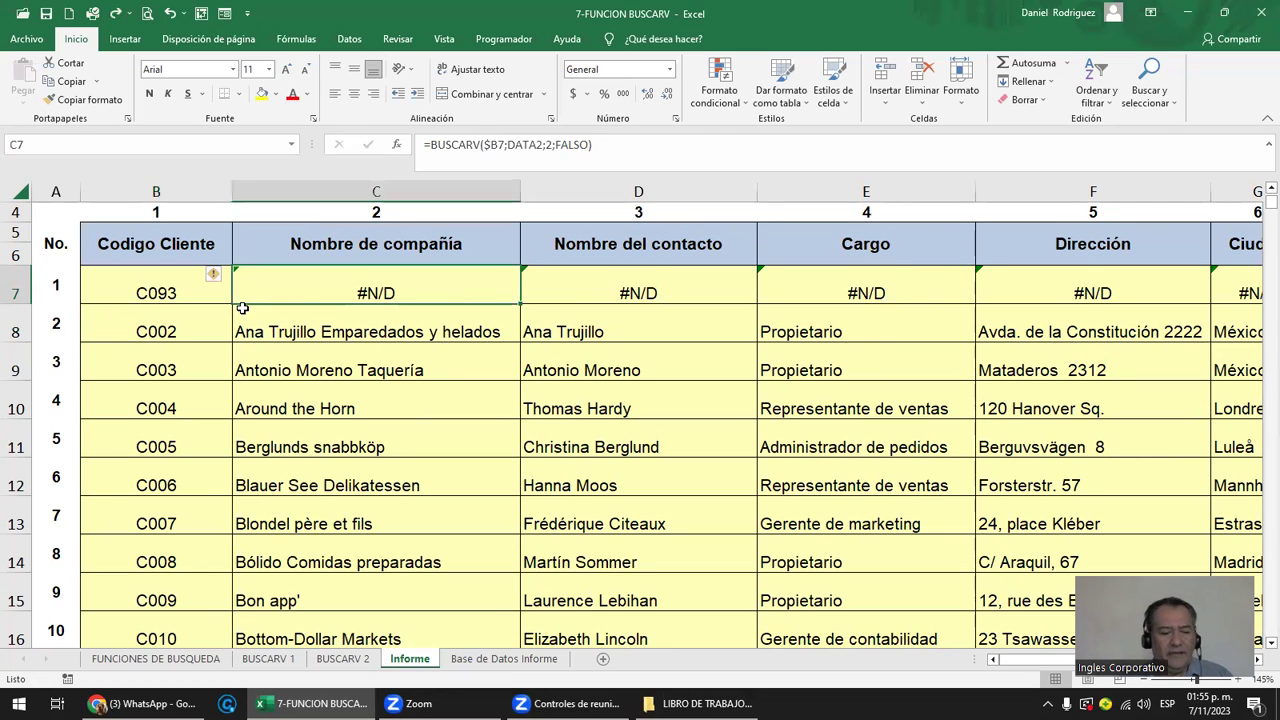
pyautogui.press('F2')
# Wrap the C7 company-name lookup in SI.ERROR so errors show "---".
pyautogui.press('Left')
pyautogui.press('Left')
pyautogui.press('Left')
pyautogui.press('Left')
pyautogui.press('Left')
pyautogui.press('Left')
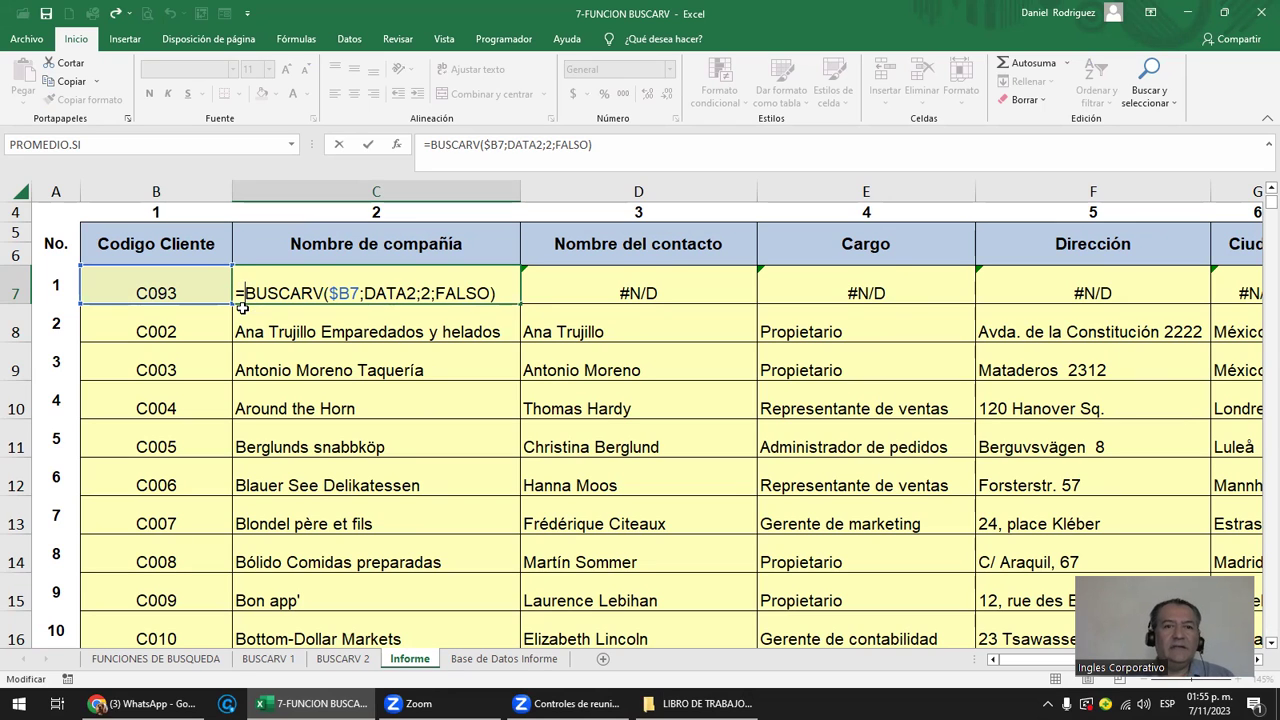
pyautogui.press('Escape')
pyautogui.press('F2')
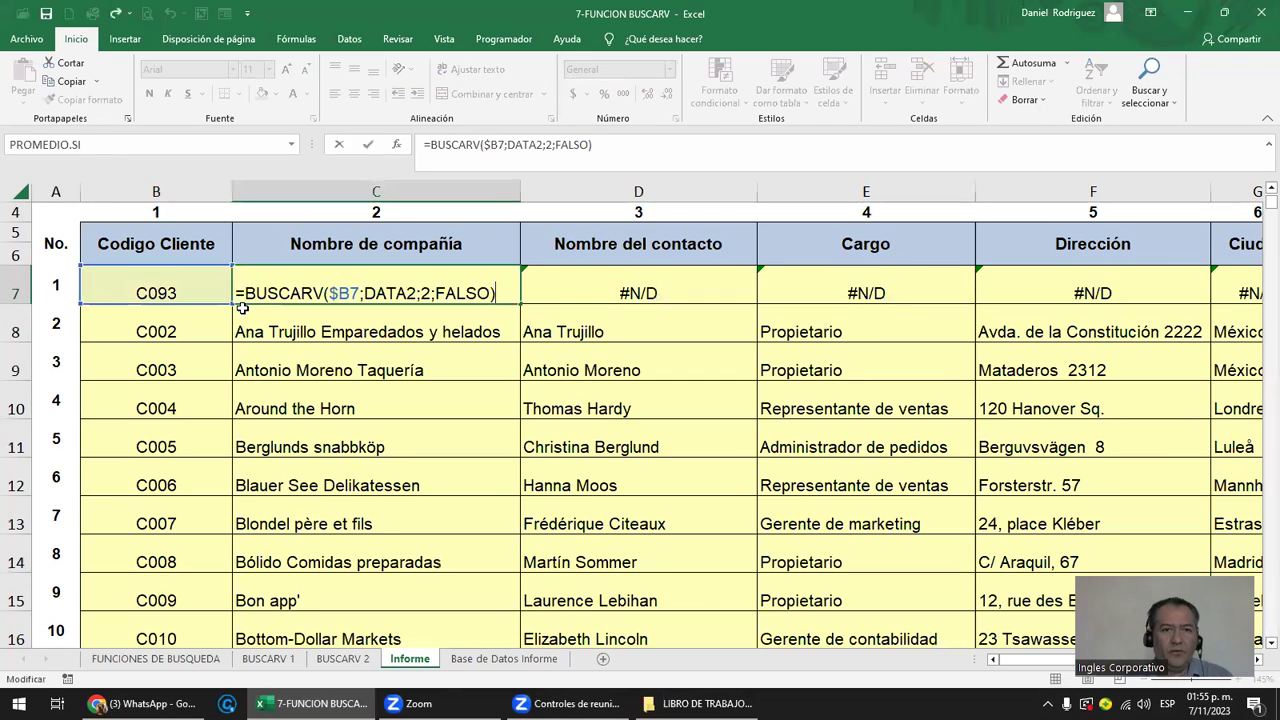
pyautogui.press('Left')
pyautogui.press('Left')
pyautogui.press('Left')
pyautogui.press('Left')
pyautogui.press('Left')
pyautogui.press('Left')
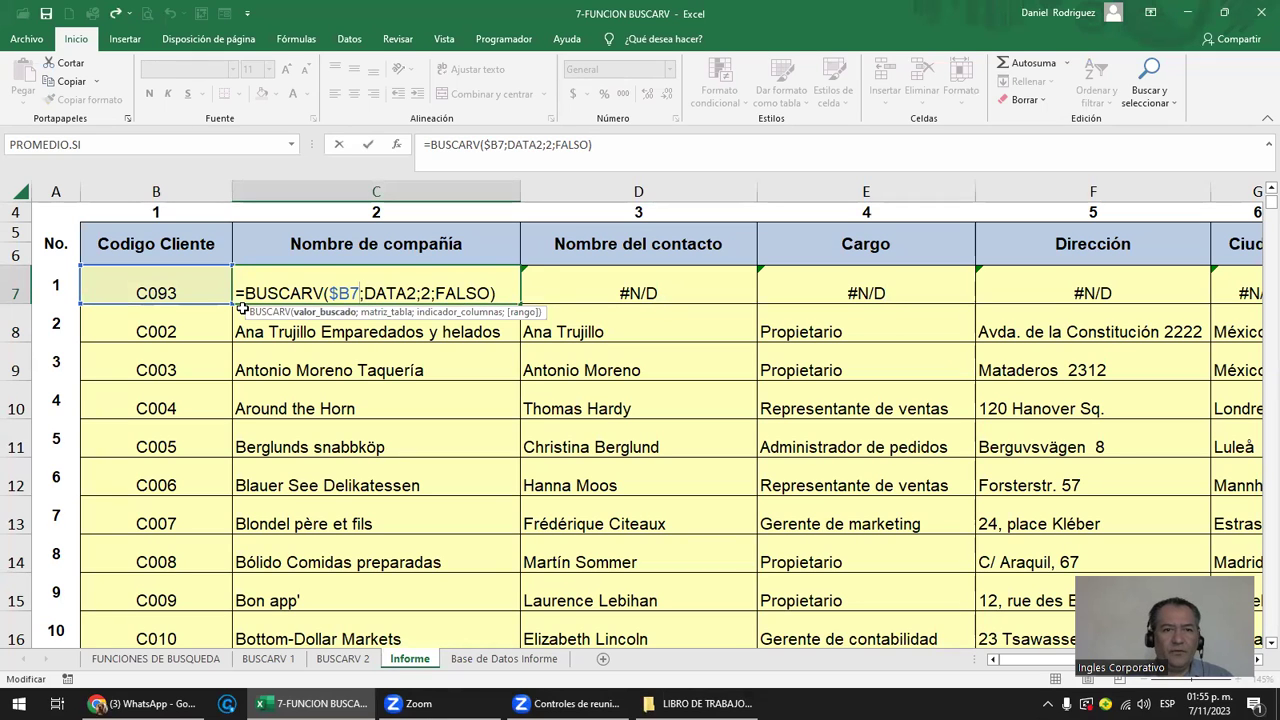
pyautogui.press('Left')
pyautogui.press('Left')
pyautogui.press('Left')
pyautogui.press('Left')
pyautogui.press('Left')
pyautogui.press('Left')
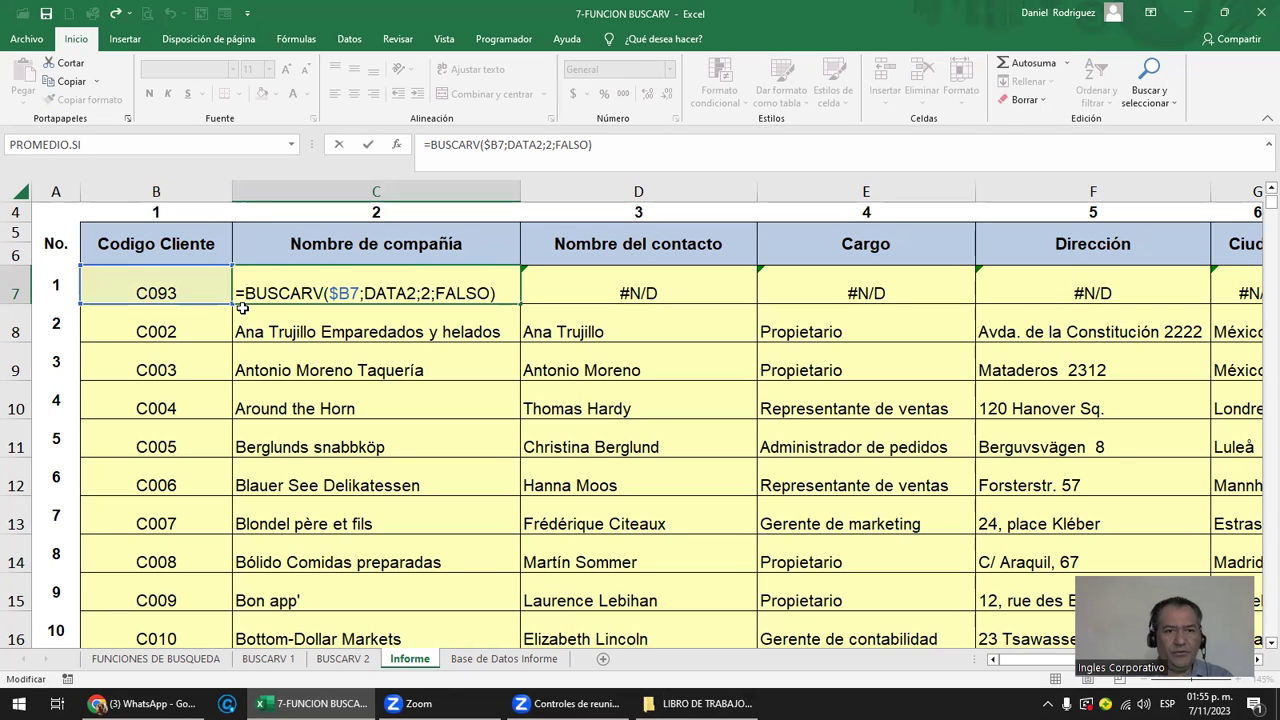
pyautogui.write('SI.ERROR')
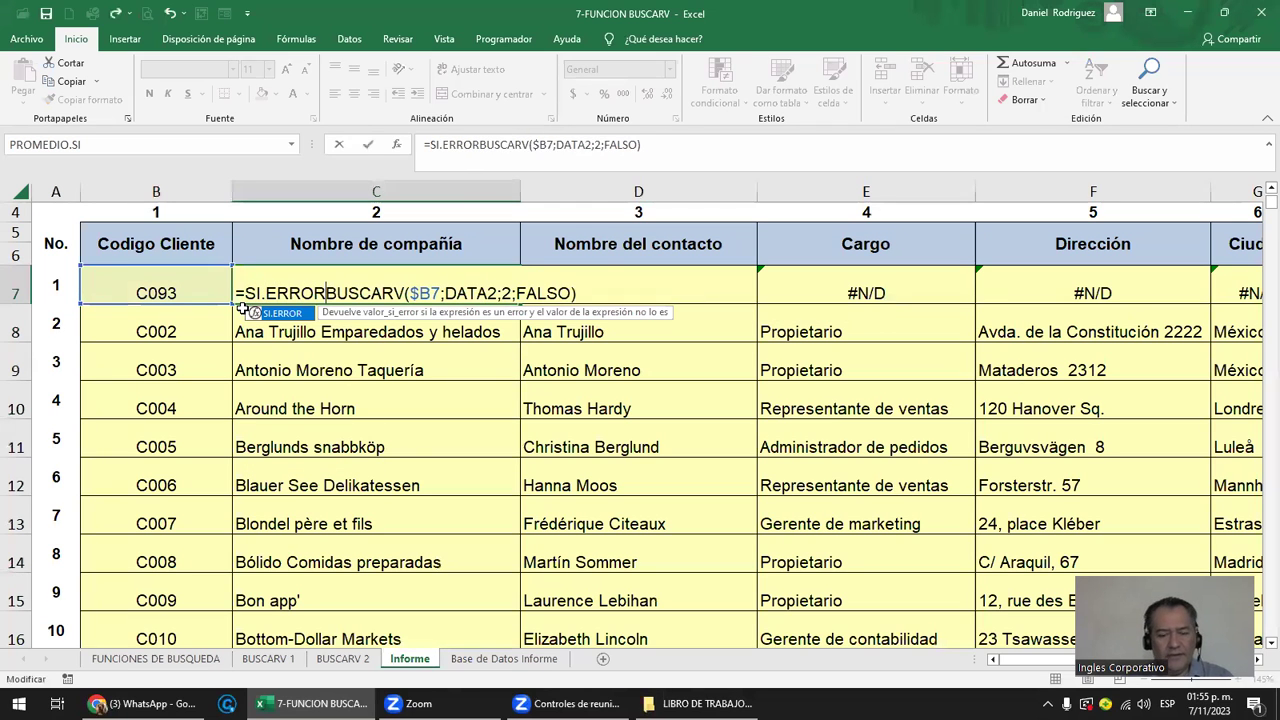
pyautogui.write('(')
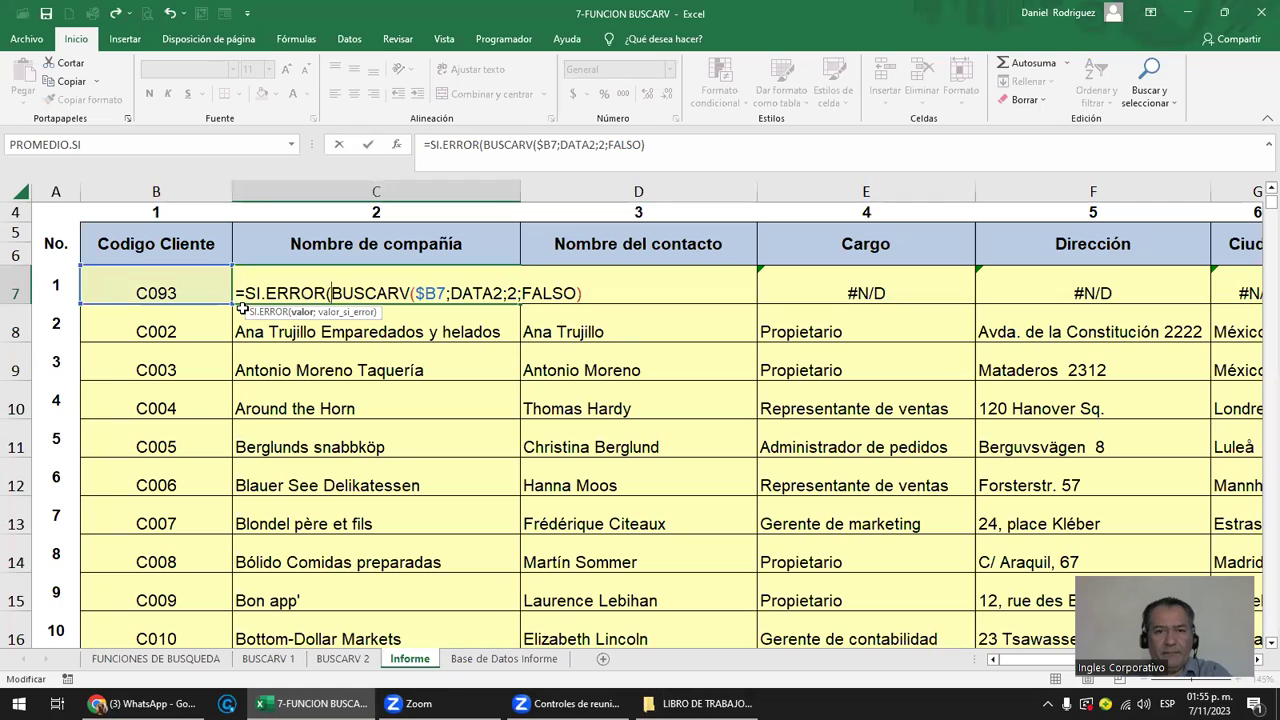
pyautogui.press('Right')
pyautogui.press('Right')
pyautogui.press('Right')
pyautogui.press('Right')
pyautogui.press('Right')
pyautogui.press('Right')
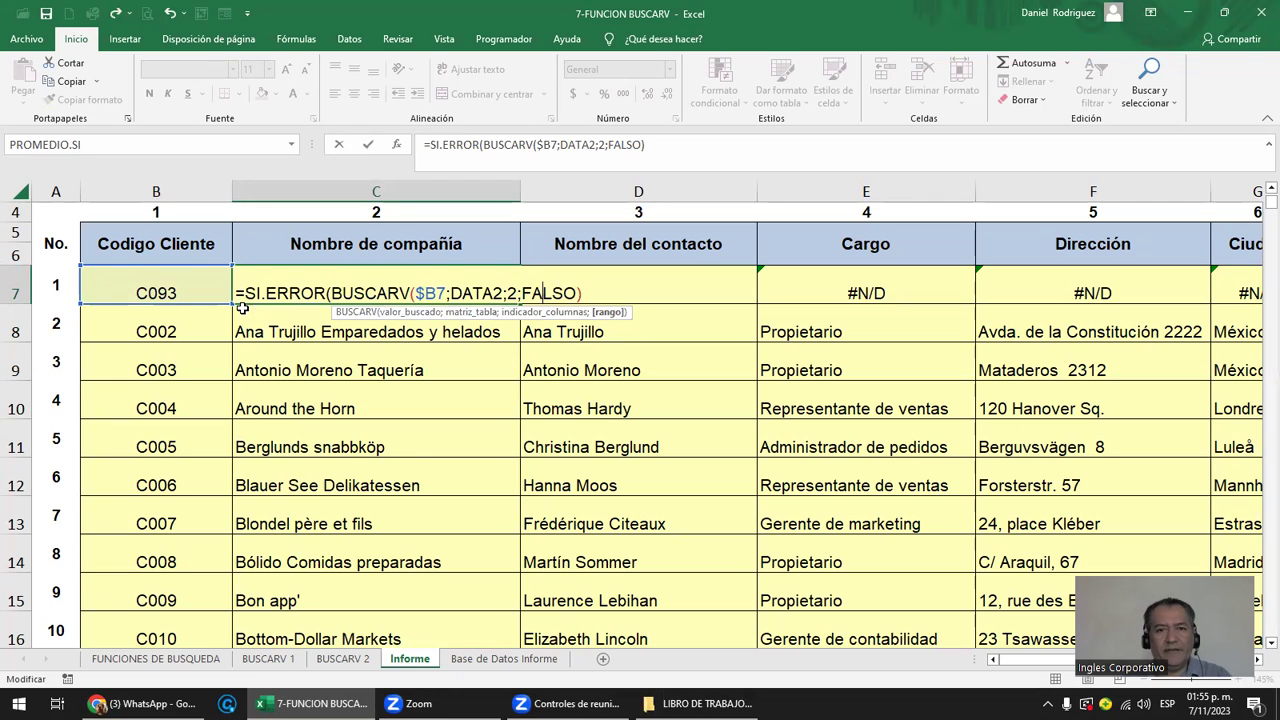
pyautogui.press('Right')
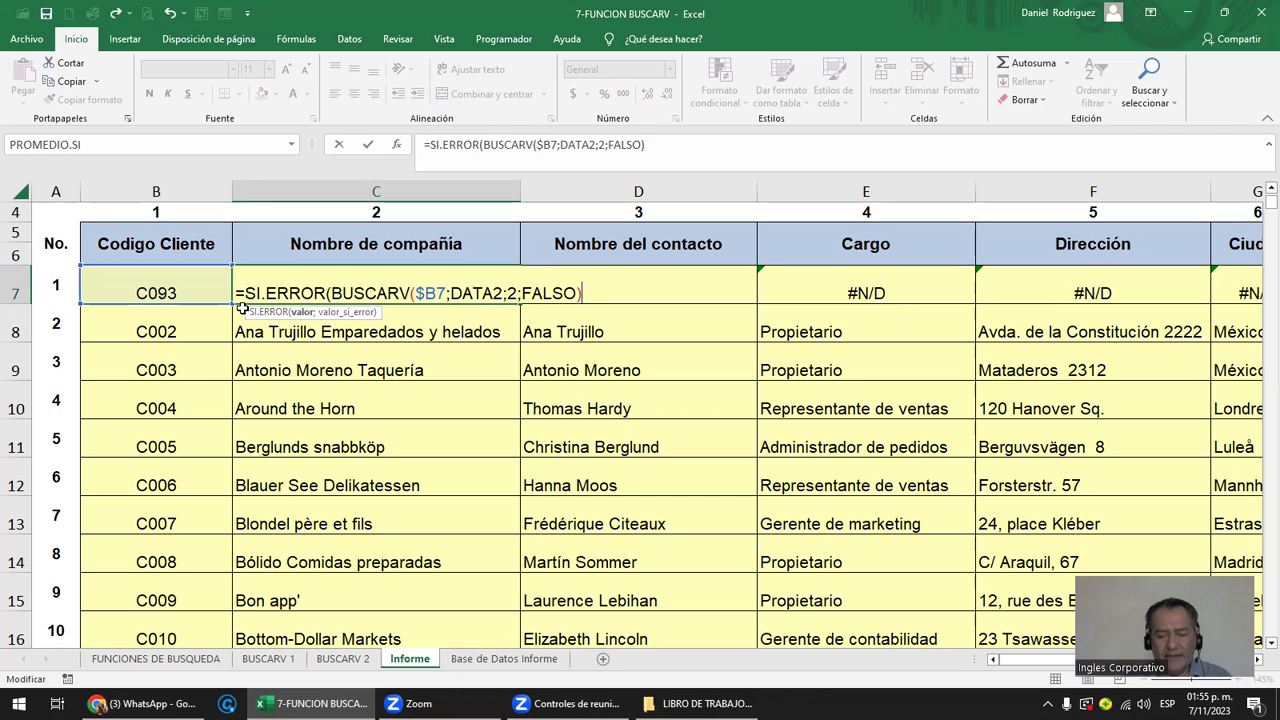
pyautogui.write(';')
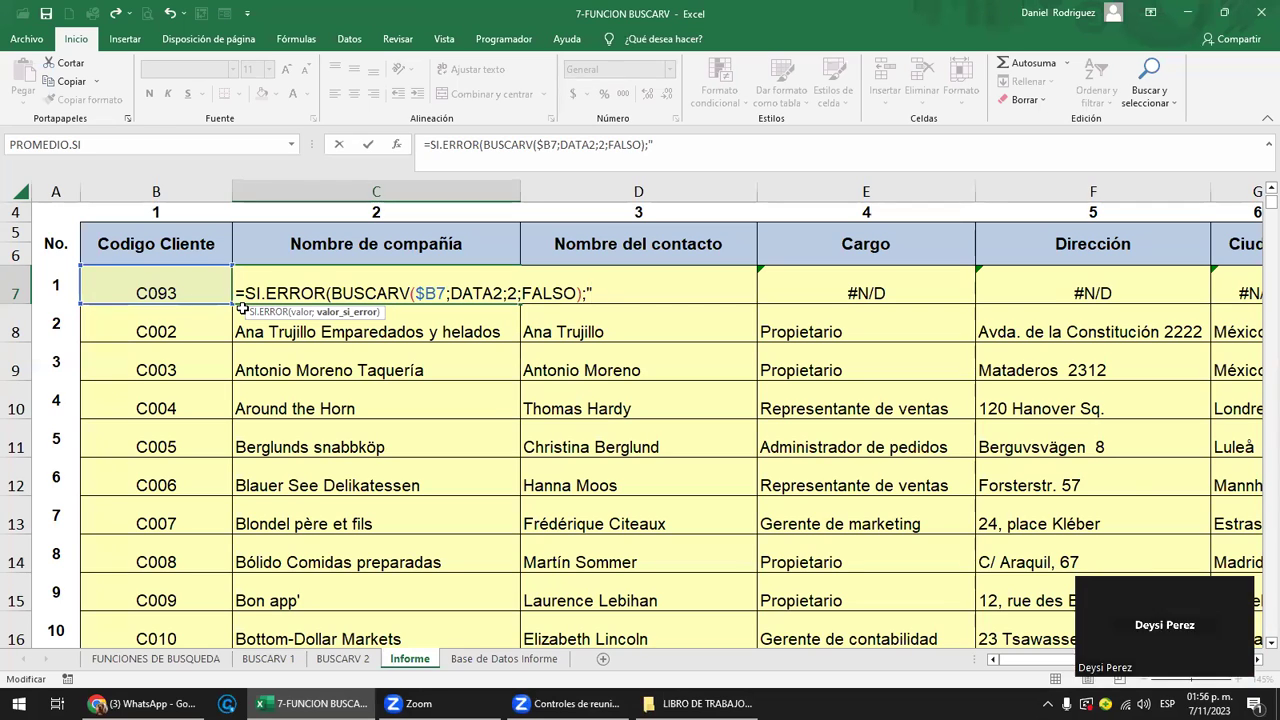
pyautogui.write('-')
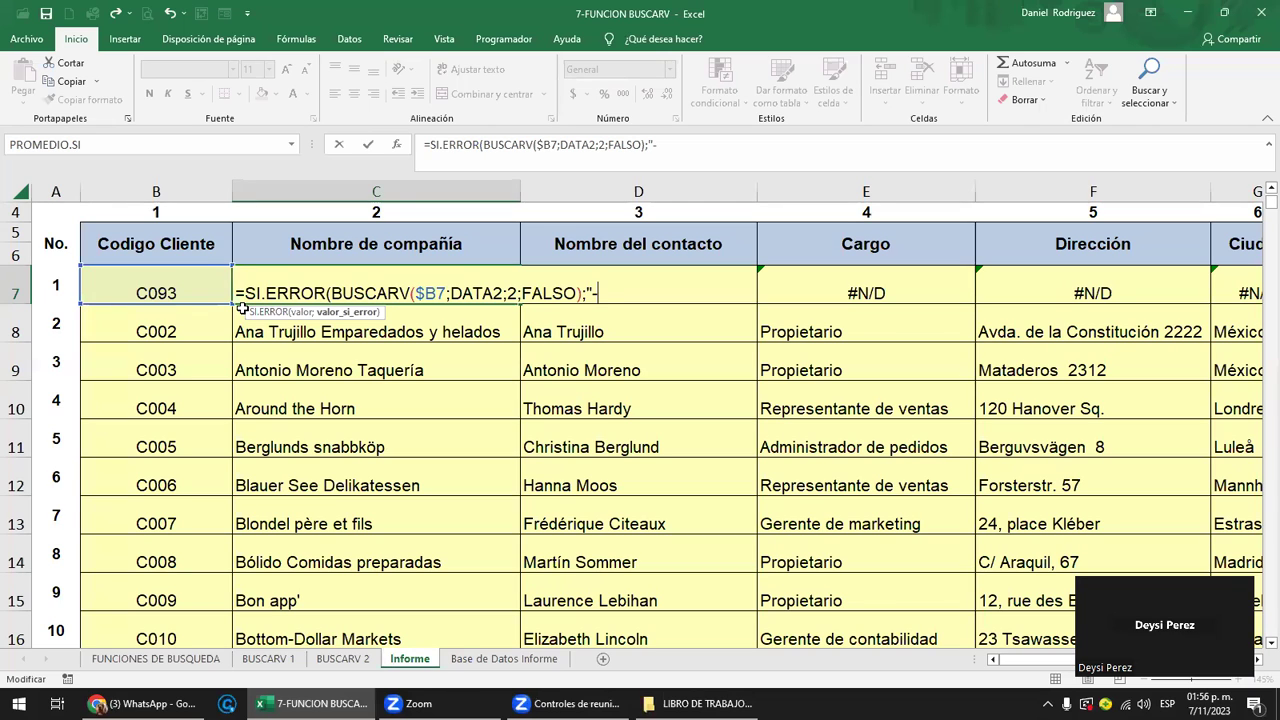
pyautogui.write('--')
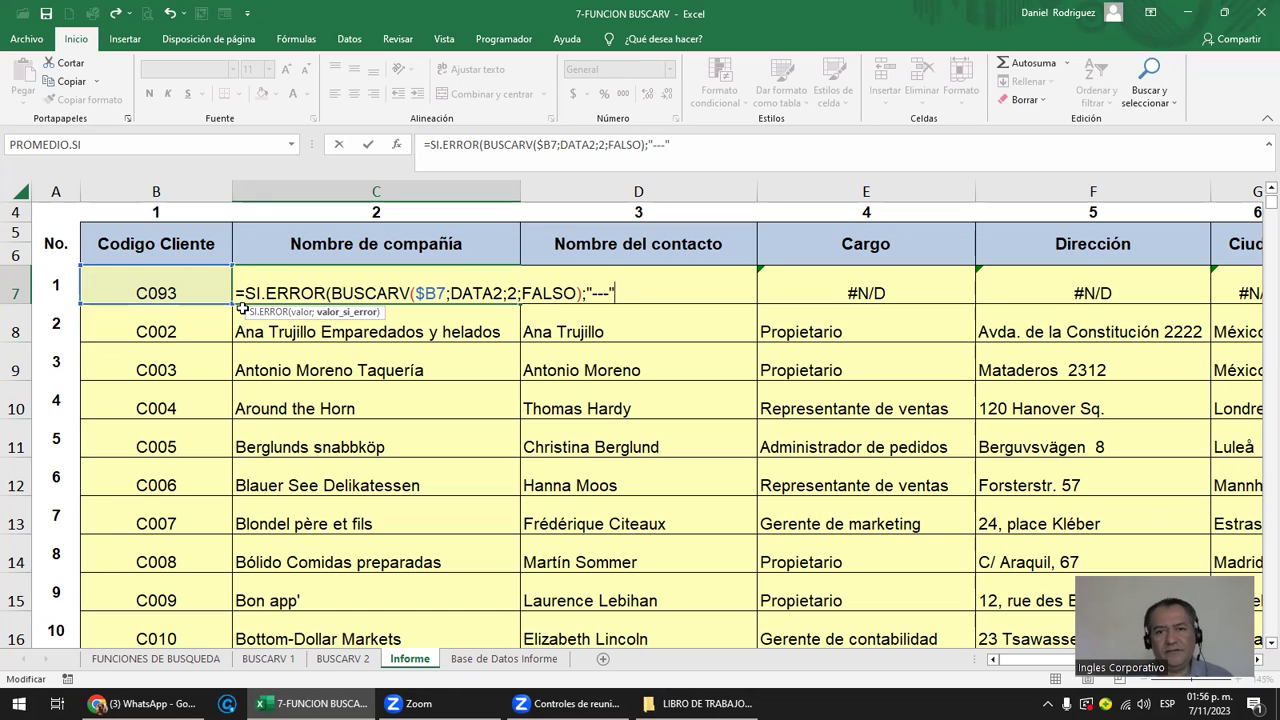
pyautogui.write(')')
pyautogui.hotkey('ctrl', 'Return')
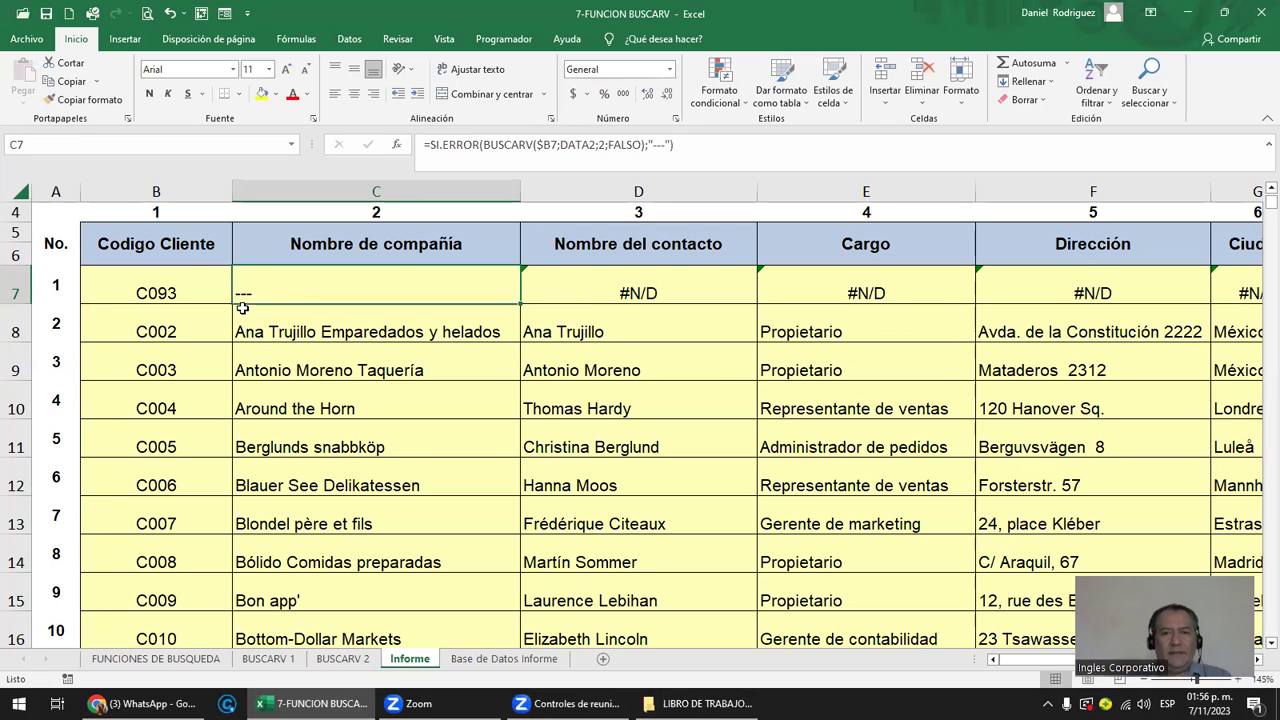
# Copy the SI.ERROR company-name formula across the next lookup cells in row 7.
pyautogui.press('Left')
pyautogui.press('Right')
pyautogui.press('Right')
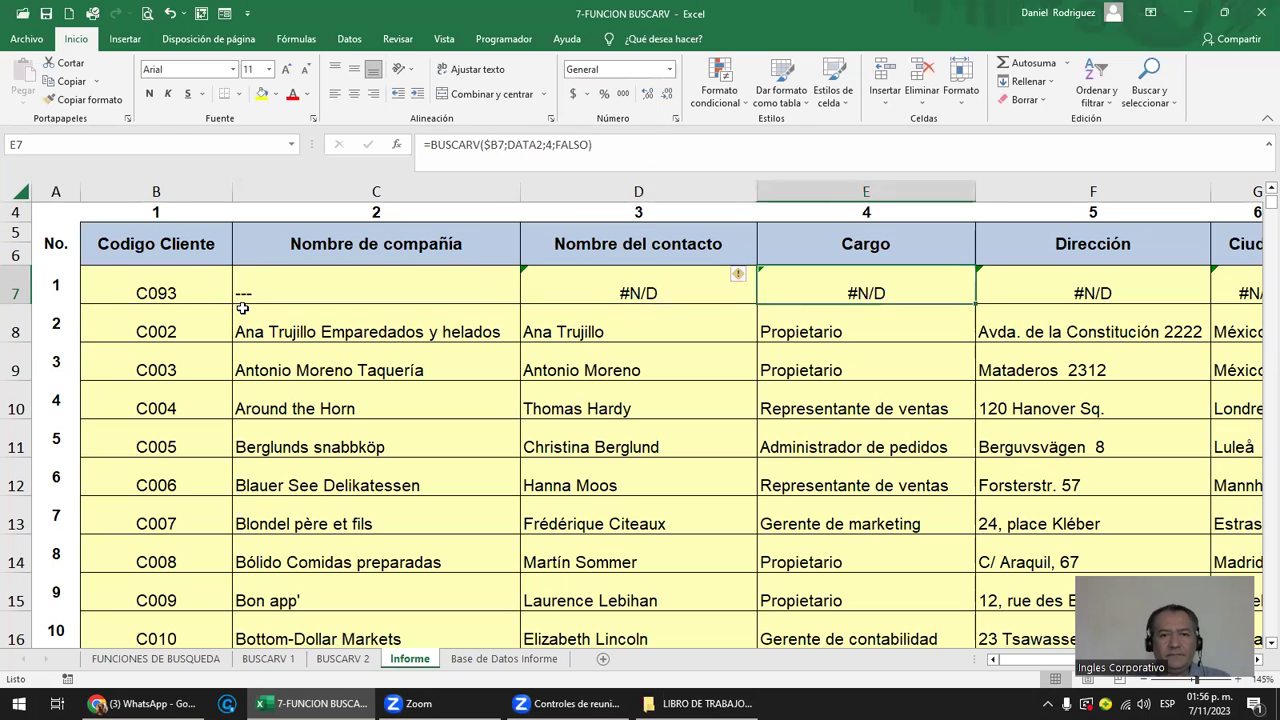
pyautogui.press('Left')
pyautogui.hotkey('ctrl', 'c')
pyautogui.press('Right')
pyautogui.hotkey('shift', 'Right')
pyautogui.hotkey('shift', 'Right')
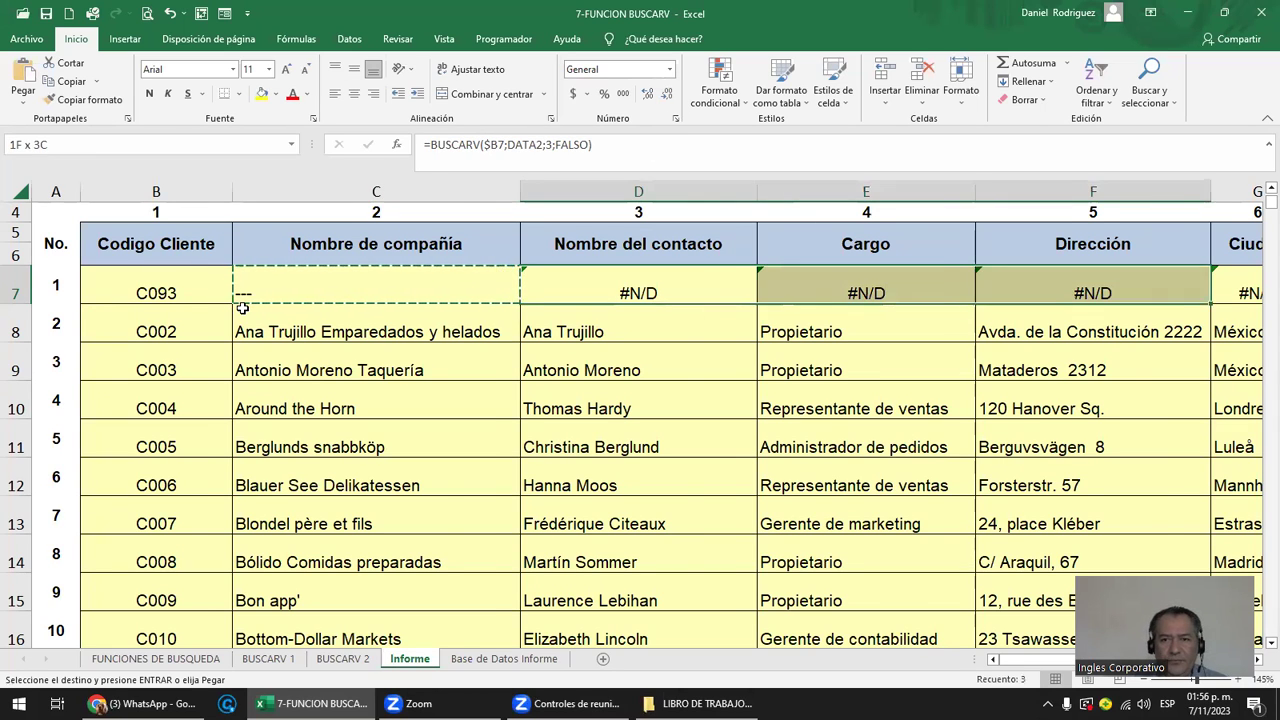
pyautogui.hotkey('shift', 'Right')
pyautogui.hotkey('shift', 'Right')
pyautogui.hotkey('shift', 'Right')
pyautogui.hotkey('shift', 'Right')
pyautogui.press('Return')
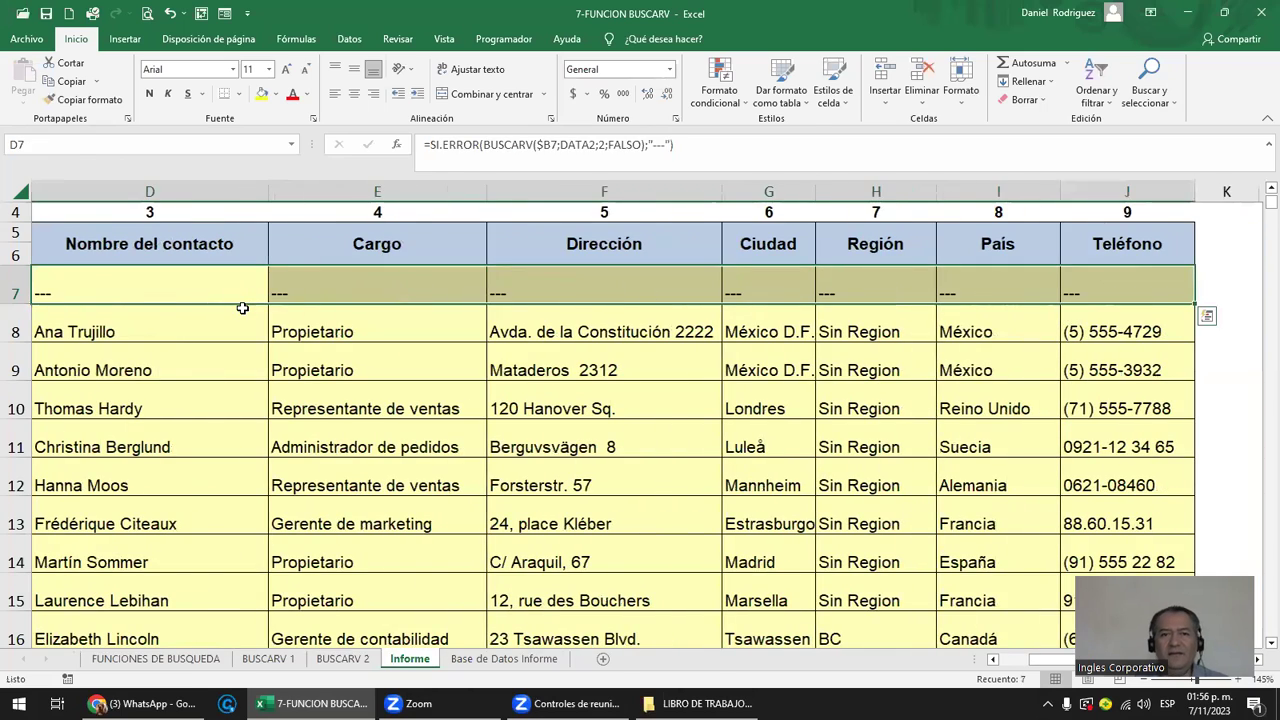
# Check the C7 formula, then fill it down the whole company-name column.
pyautogui.press('Left')
pyautogui.press('Left')
pyautogui.press('Right')
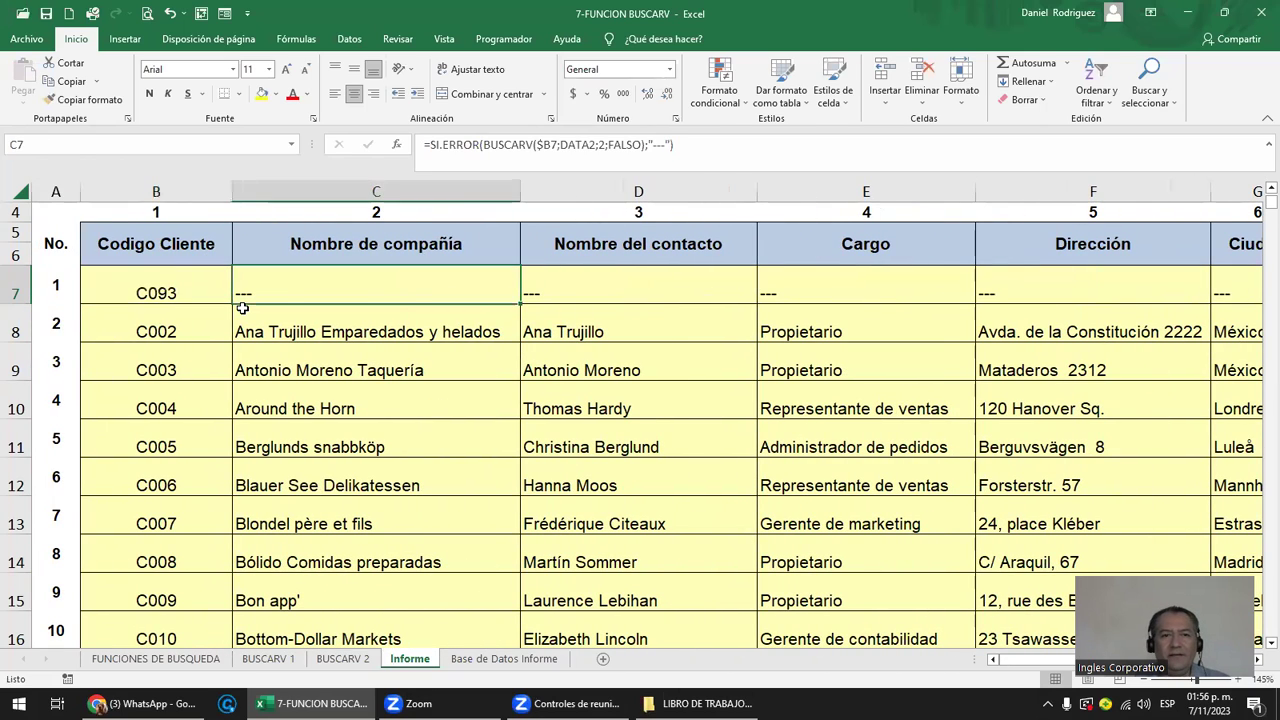
pyautogui.press('F2')
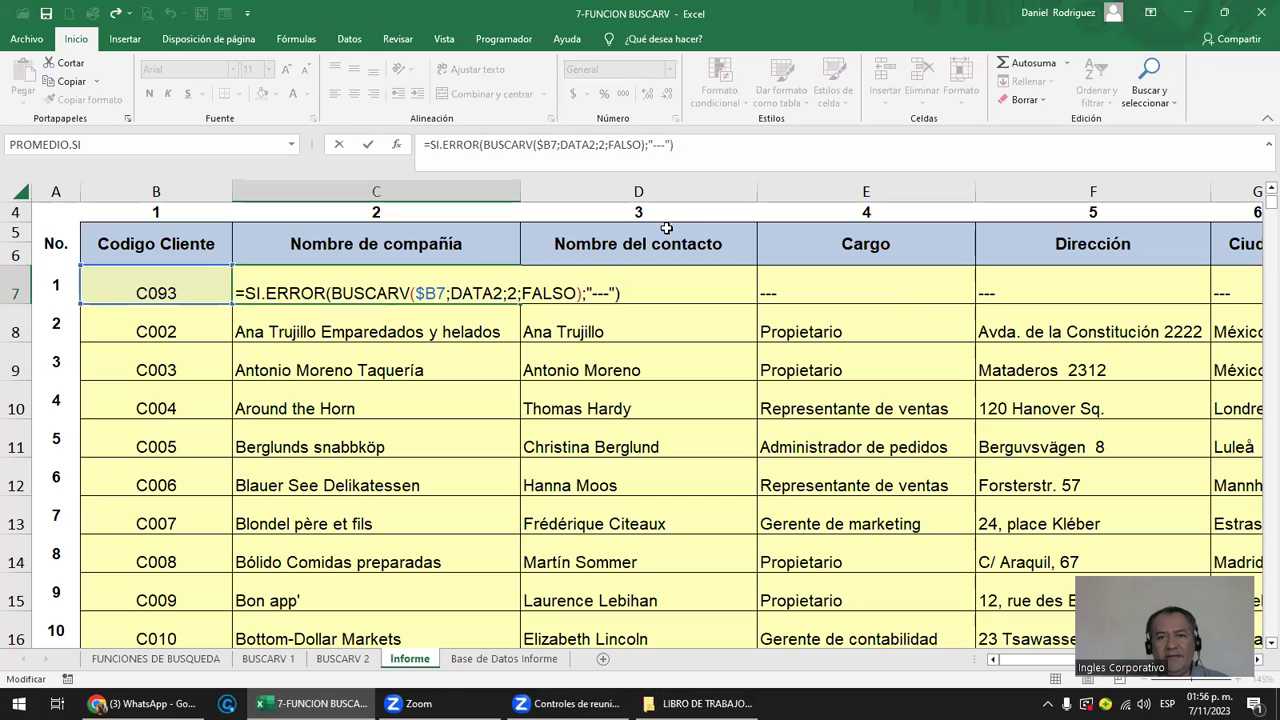
pyautogui.press('Escape')
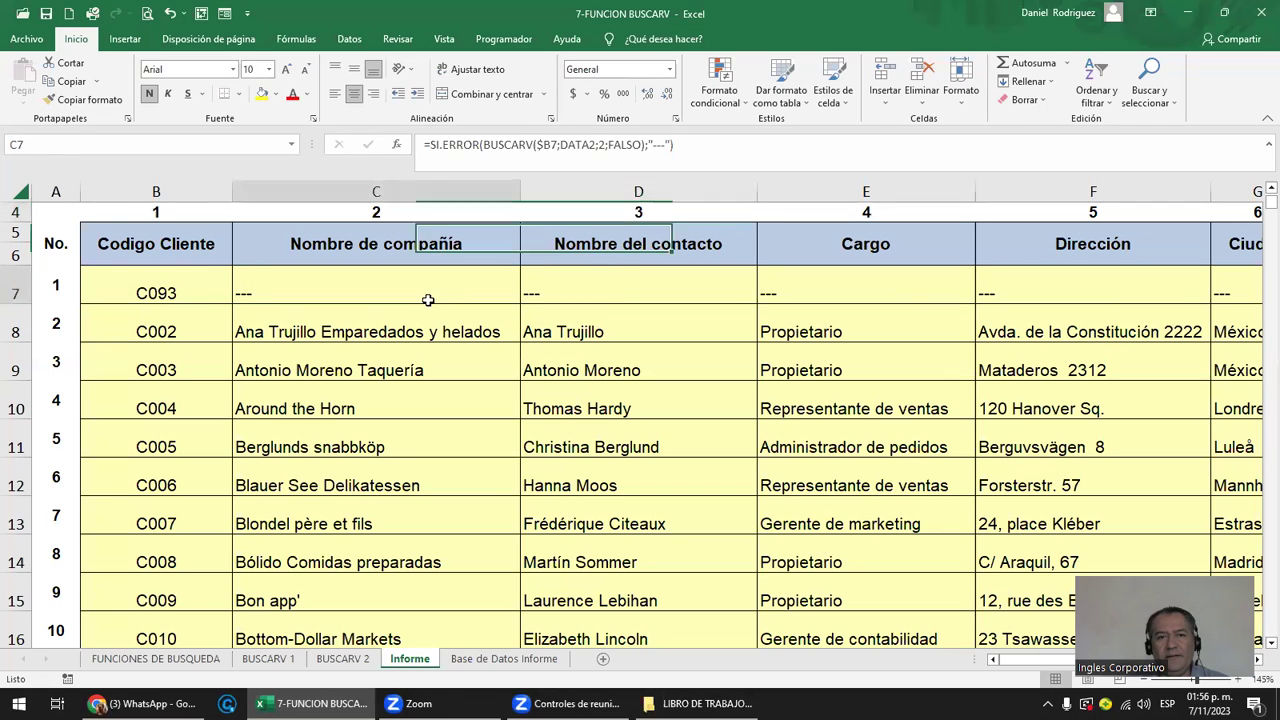
pyautogui.press('F2')
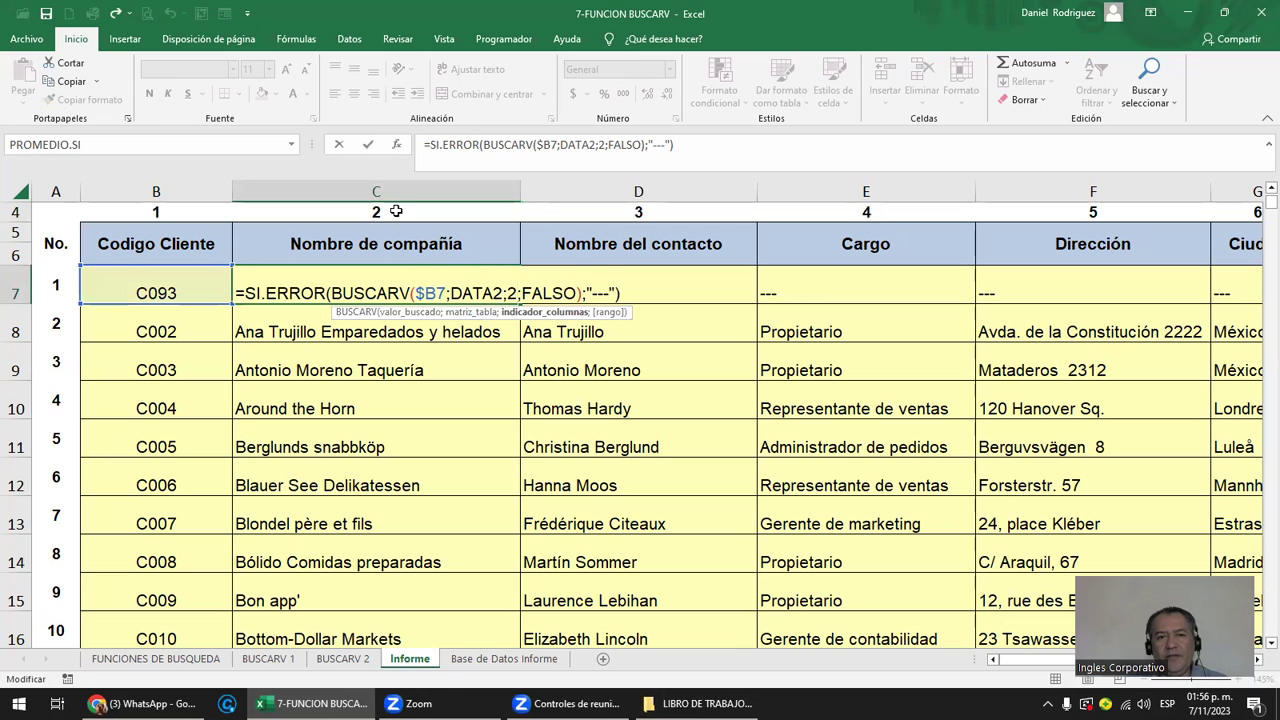
pyautogui.click(585, 270)
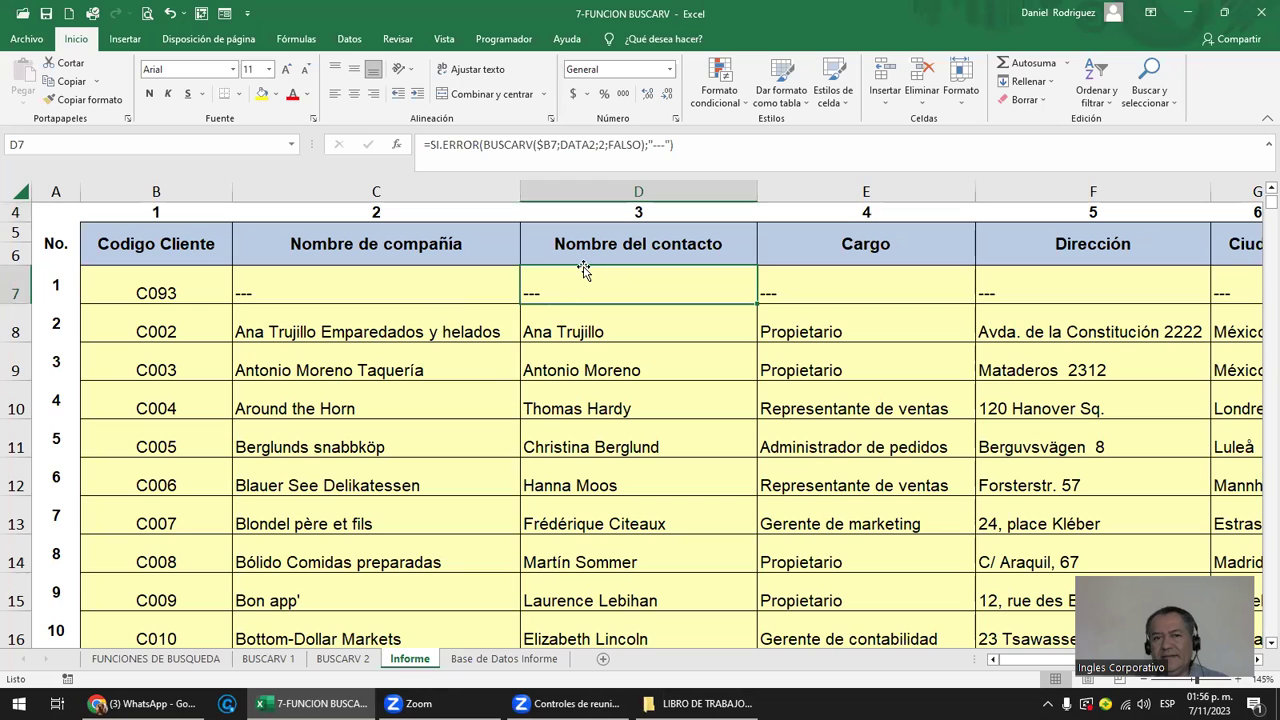
pyautogui.click(449, 287)
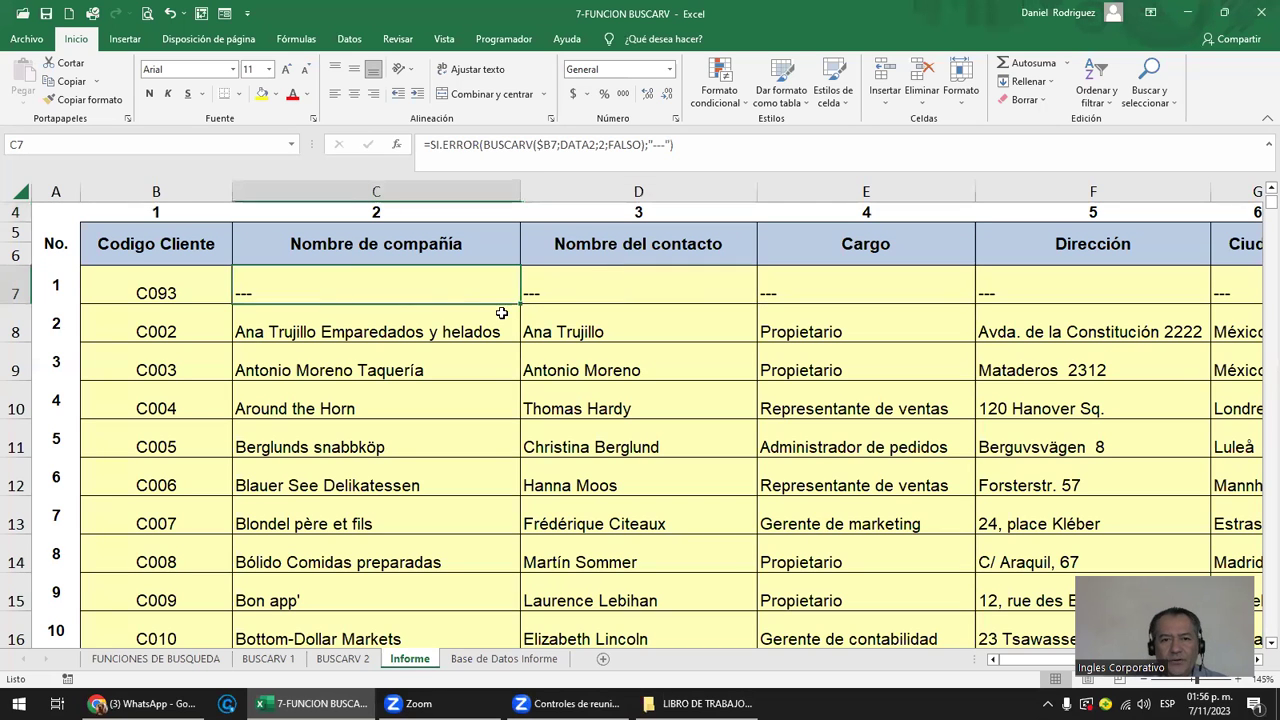
pyautogui.doubleClick(520, 304)
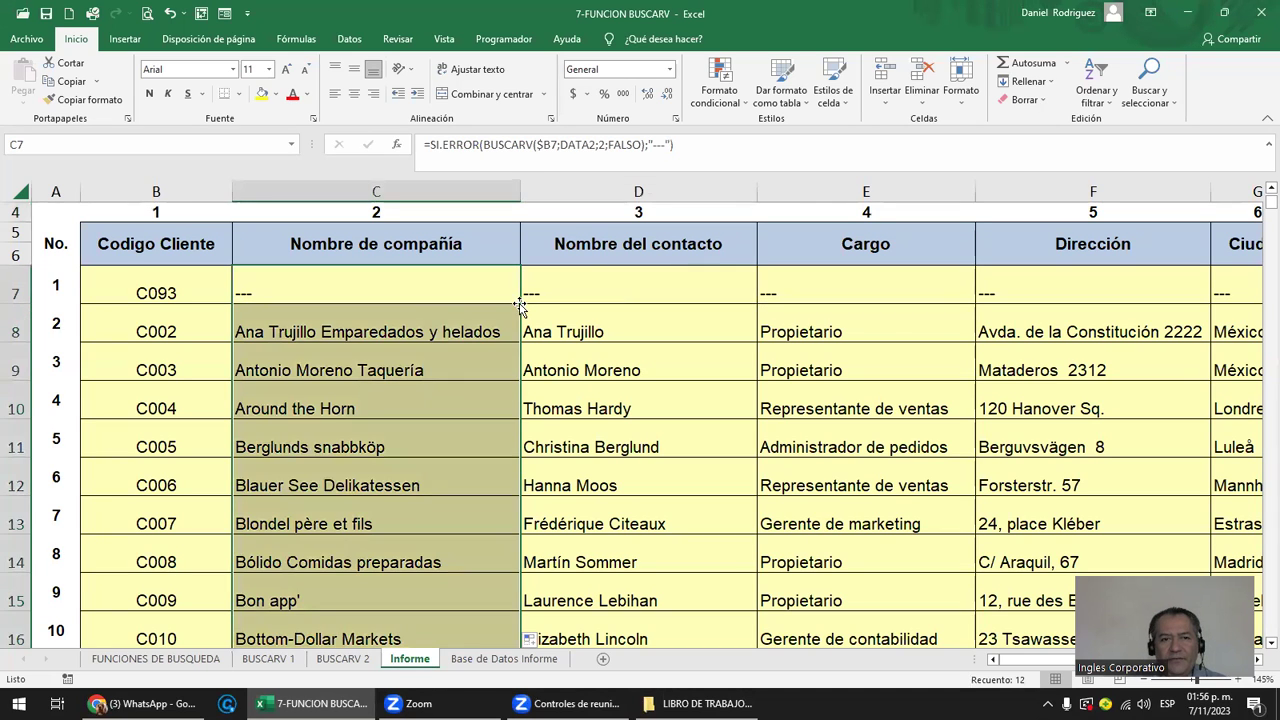
# Test invalid code CCC in B8, then undo to restore C002.
pyautogui.click(148, 334)
pyautogui.write('CCC')
pyautogui.press('Return')
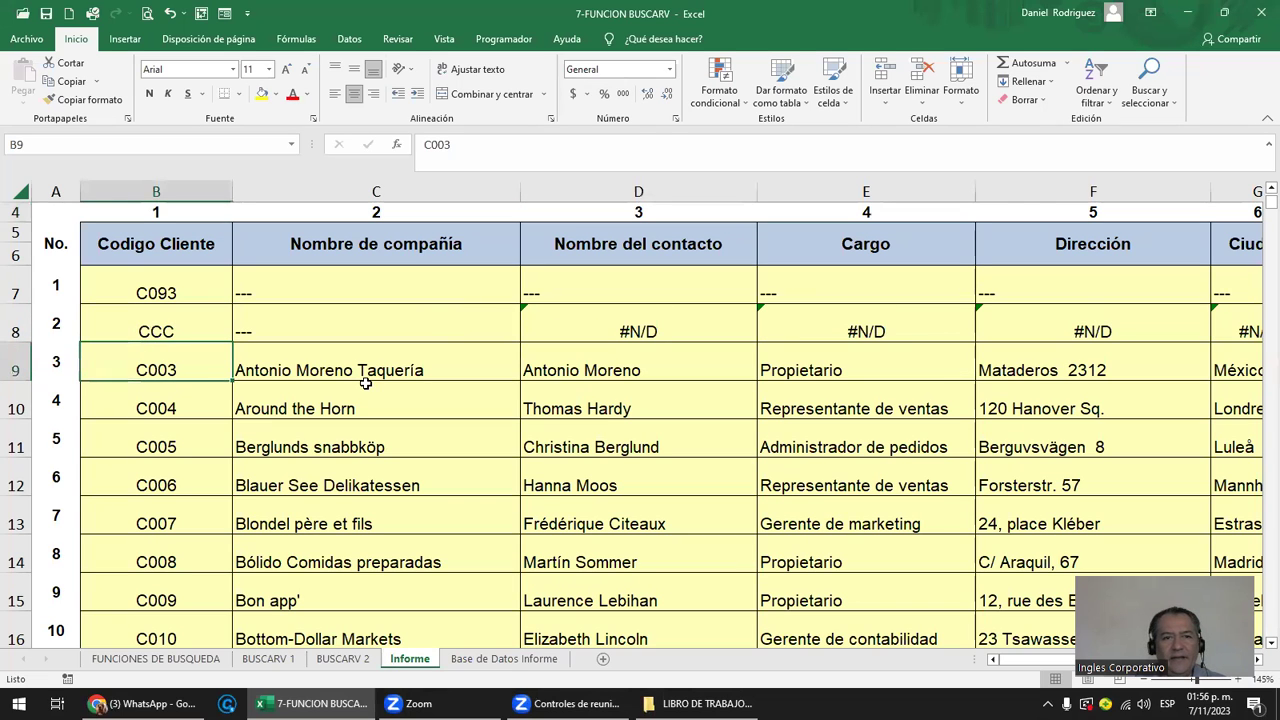
pyautogui.press('Up')
pyautogui.press('Right')
pyautogui.press('Right')
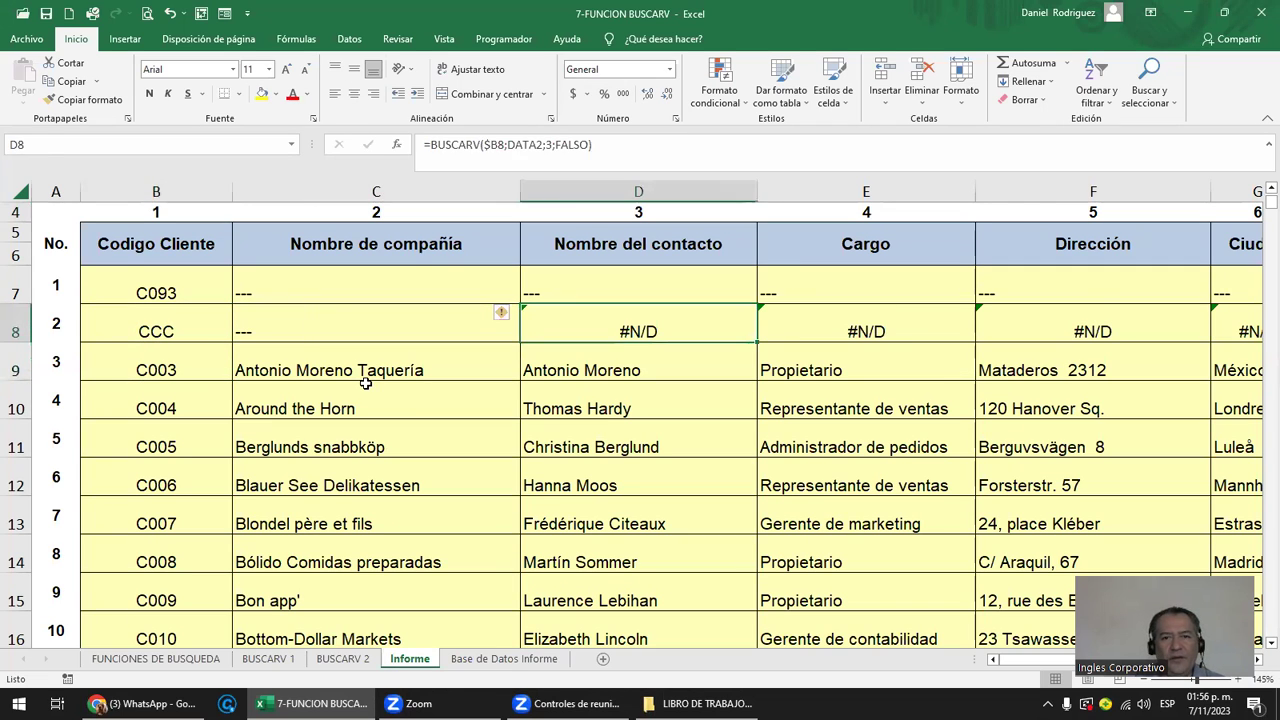
pyautogui.hotkey('shift', 'Right')
pyautogui.hotkey('shift', 'Right')
pyautogui.press('Left')
pyautogui.press('Left')
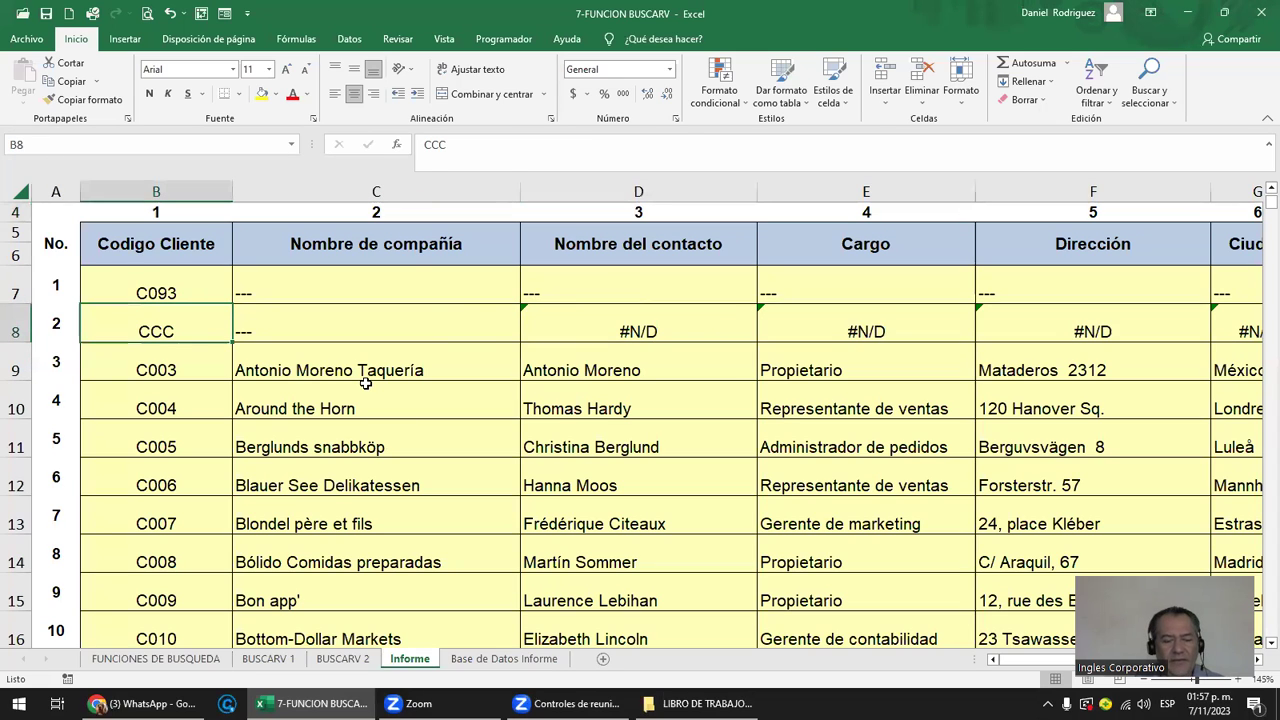
pyautogui.hotkey('ctrl', 'z')
pyautogui.press('Up')
pyautogui.press('Right')
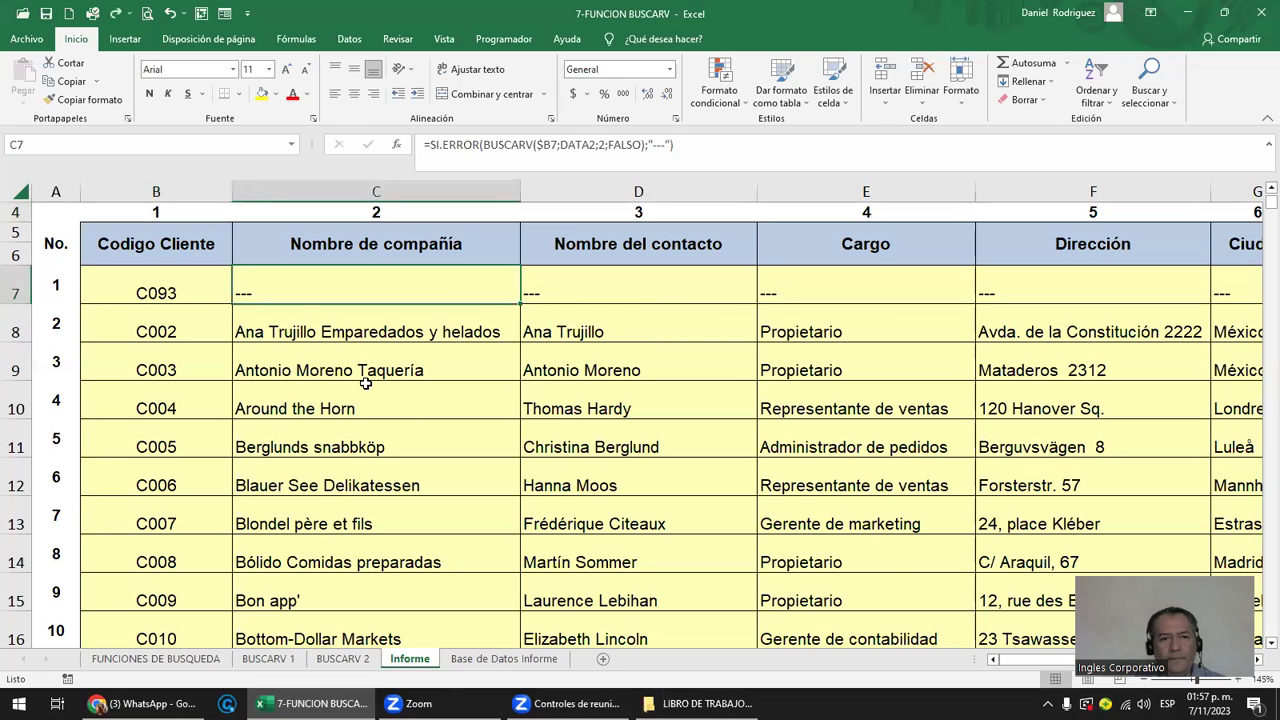
# Change the D7 and E7 lookup column indexes to 3 and 4.
pyautogui.press('Right')
pyautogui.press('F2')
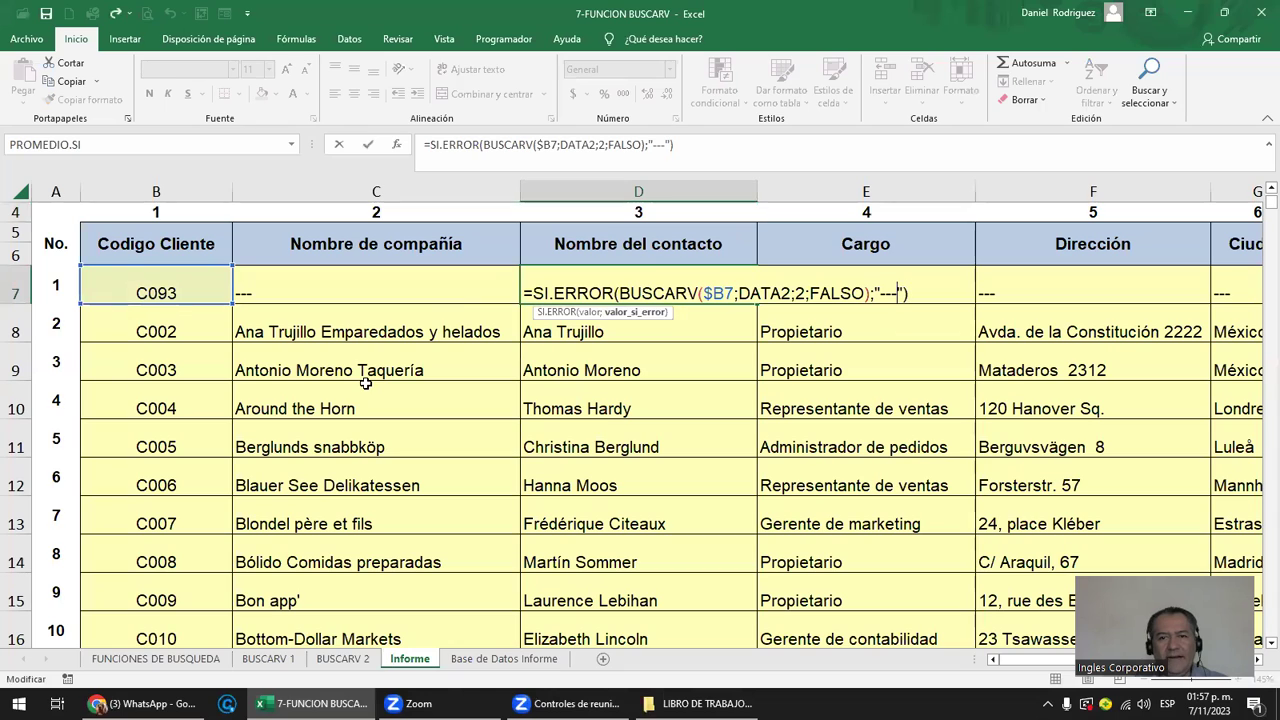
pyautogui.press('Left')
pyautogui.press('Left')
pyautogui.press('Left')
pyautogui.press('Left')
pyautogui.press('Left')
pyautogui.press('Left')
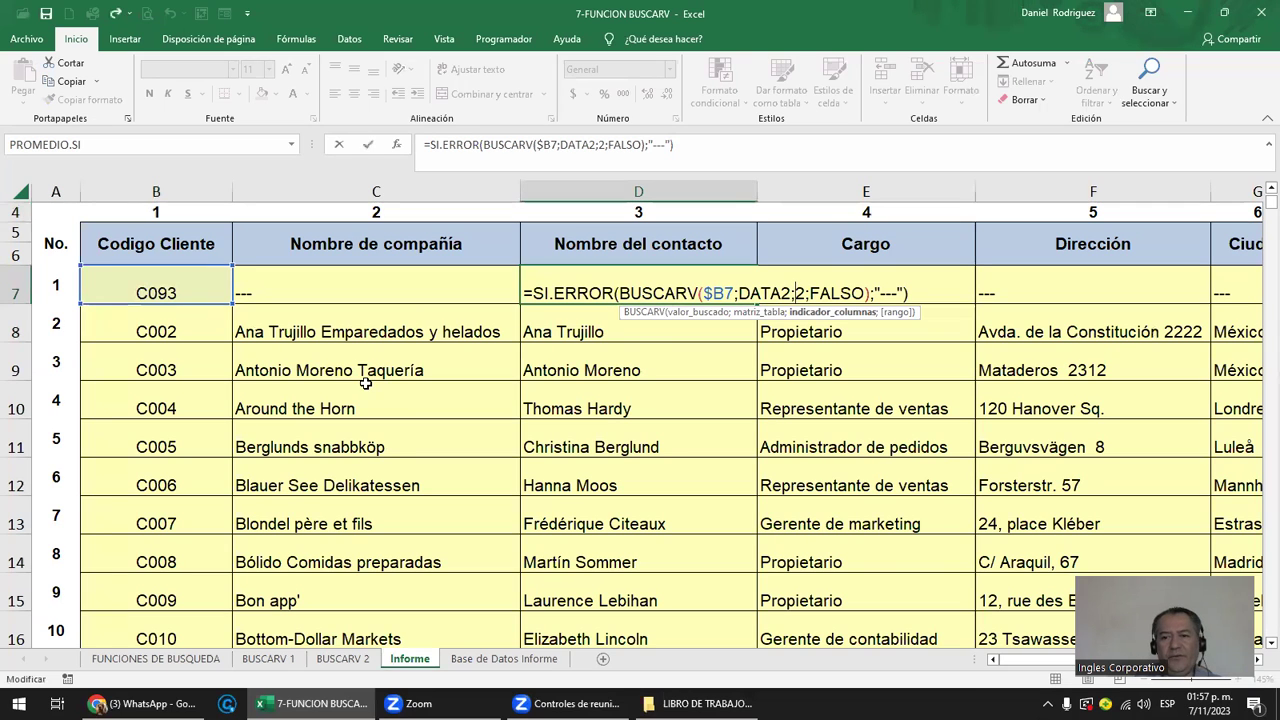
pyautogui.write('3')
pyautogui.press('Delete')
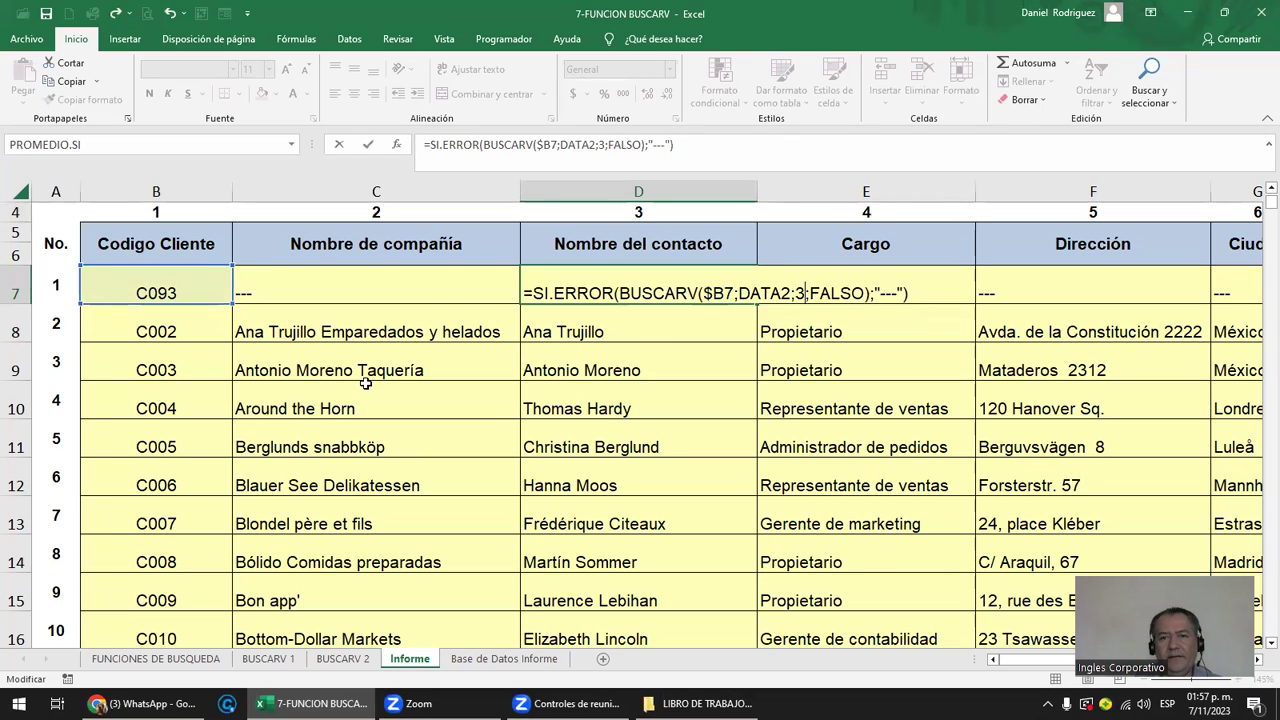
pyautogui.hotkey('ctrl', 'Return')
pyautogui.press('Right')
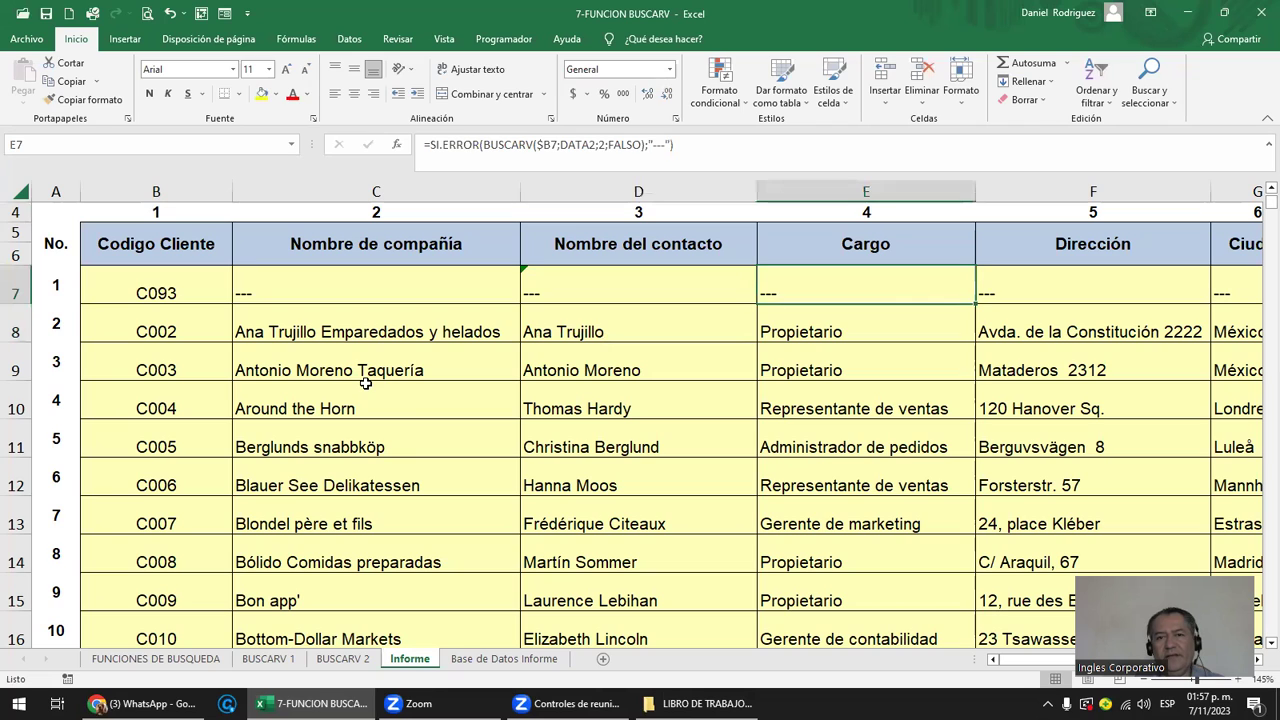
pyautogui.press('F2')
pyautogui.press('Left')
pyautogui.press('Left')
pyautogui.press('Left')
pyautogui.press('Left')
pyautogui.press('Left')
pyautogui.press('Left')
pyautogui.press('Left')
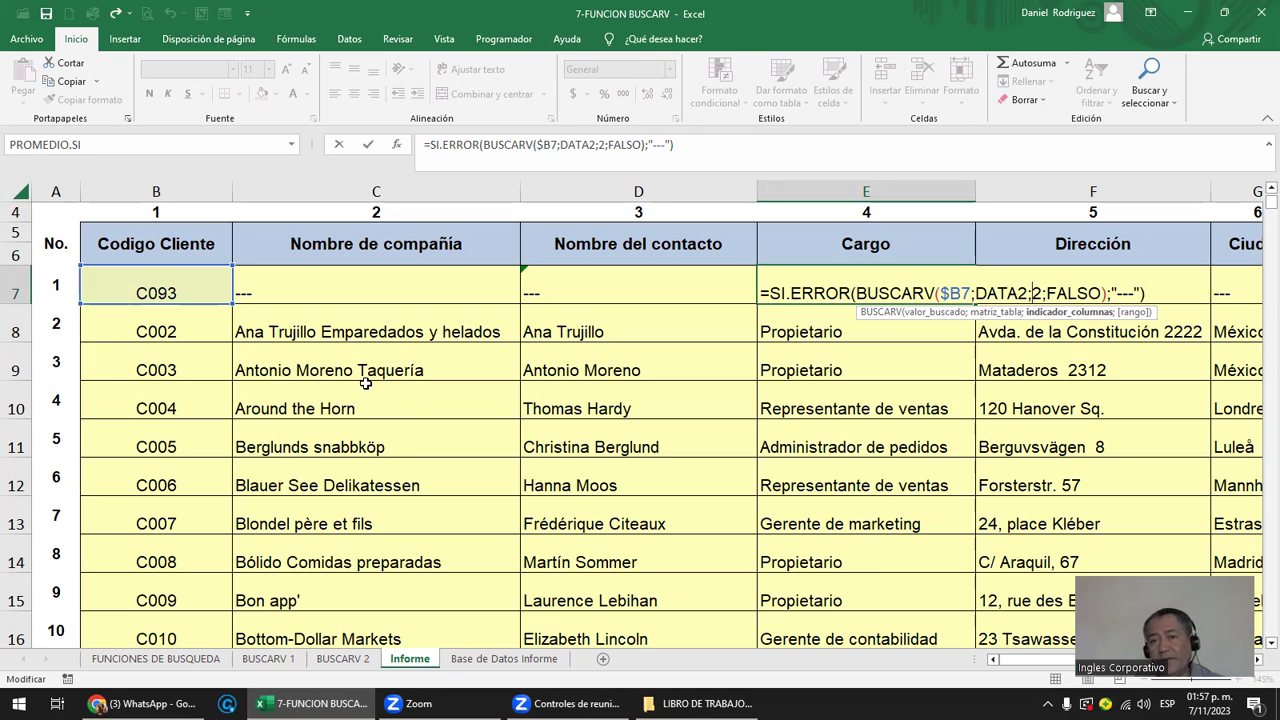
pyautogui.write('4')
pyautogui.press('Delete')
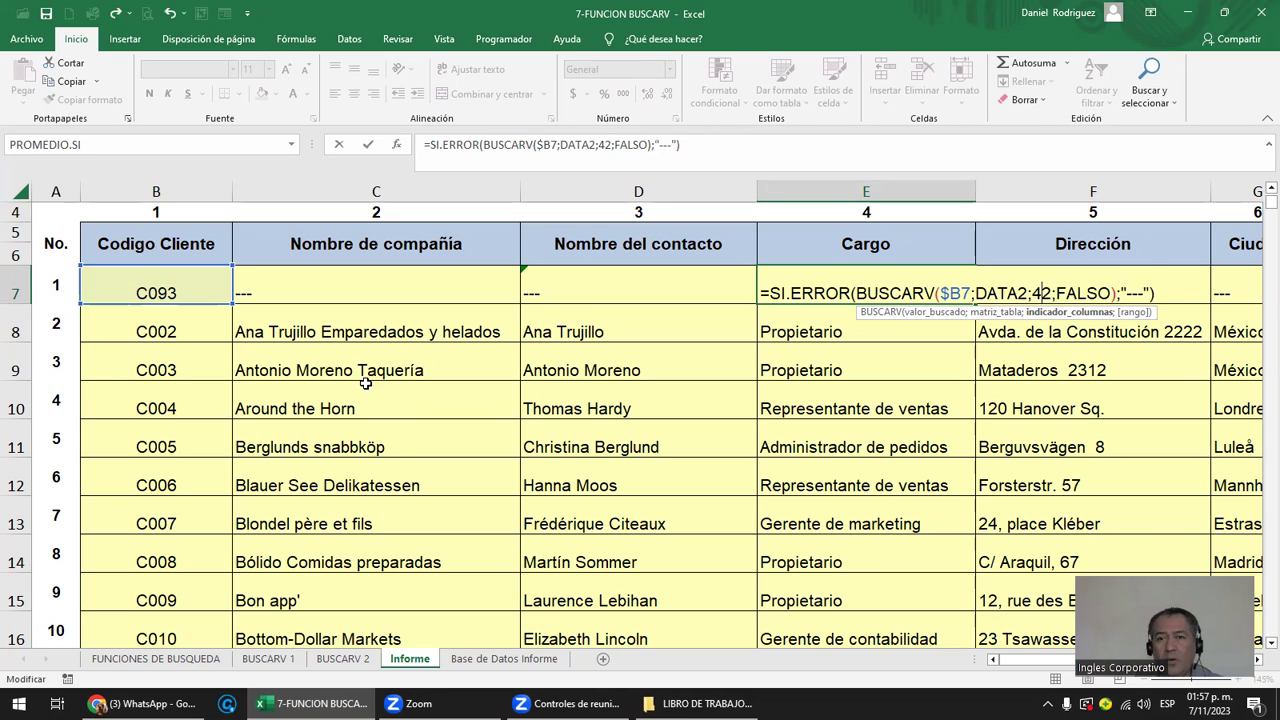
pyautogui.press('Tab')
# Set the F7 address and G7 city lookups to column indexes 5 and 6.
pyautogui.press('F2')
pyautogui.press('Left')
pyautogui.press('Left')
pyautogui.press('Left')
pyautogui.press('Left')
pyautogui.press('Left')
pyautogui.press('Left')
pyautogui.press('Left')
pyautogui.press('Left')
pyautogui.press('Left')
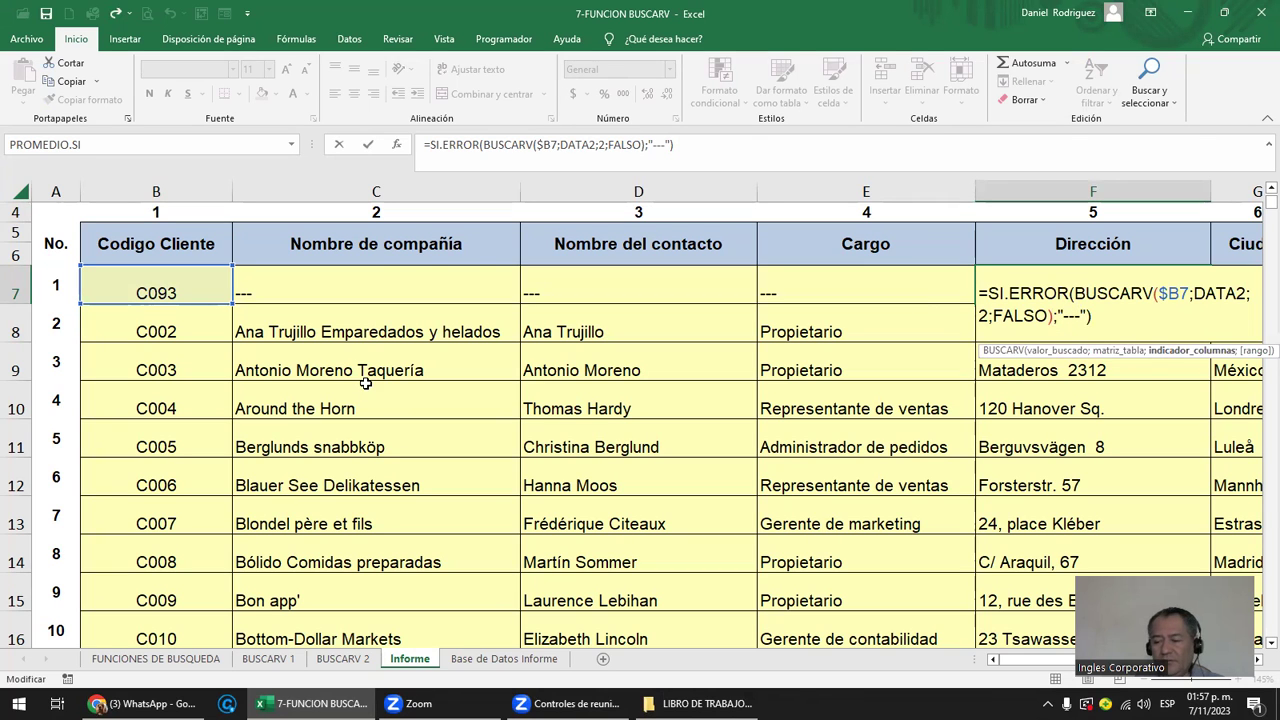
pyautogui.write('5')
pyautogui.press('Delete')
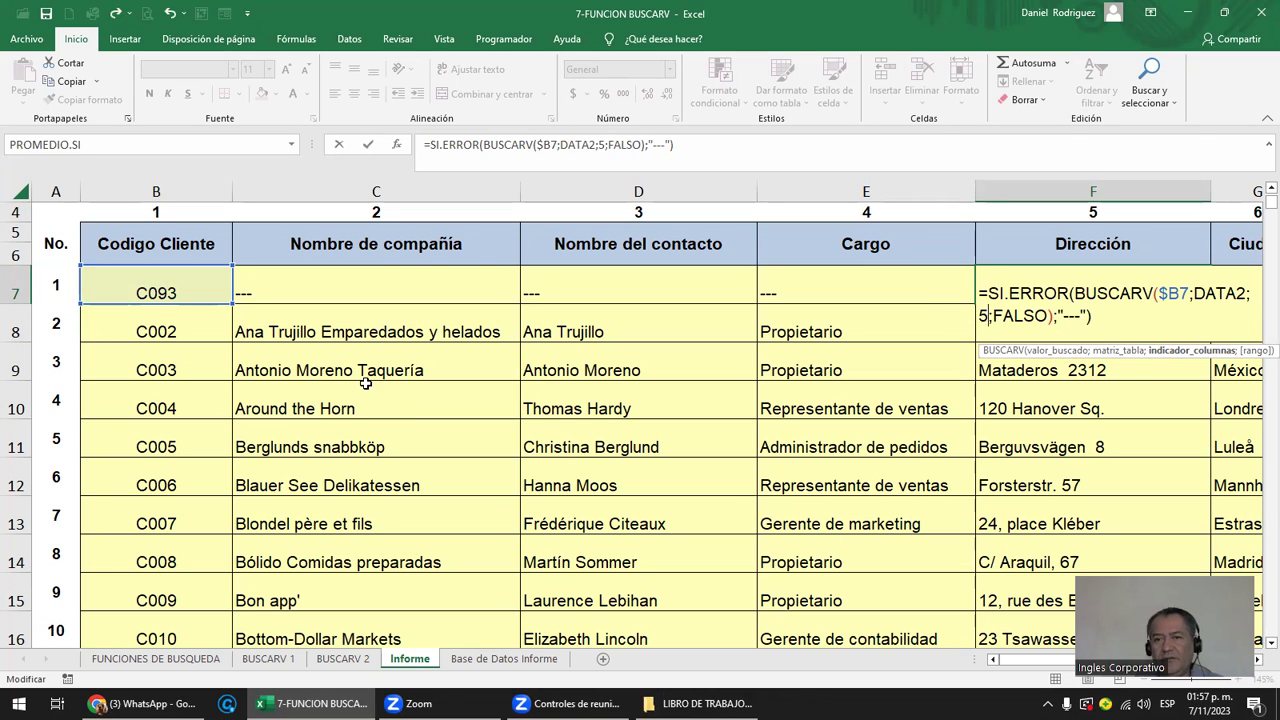
pyautogui.press('Tab')
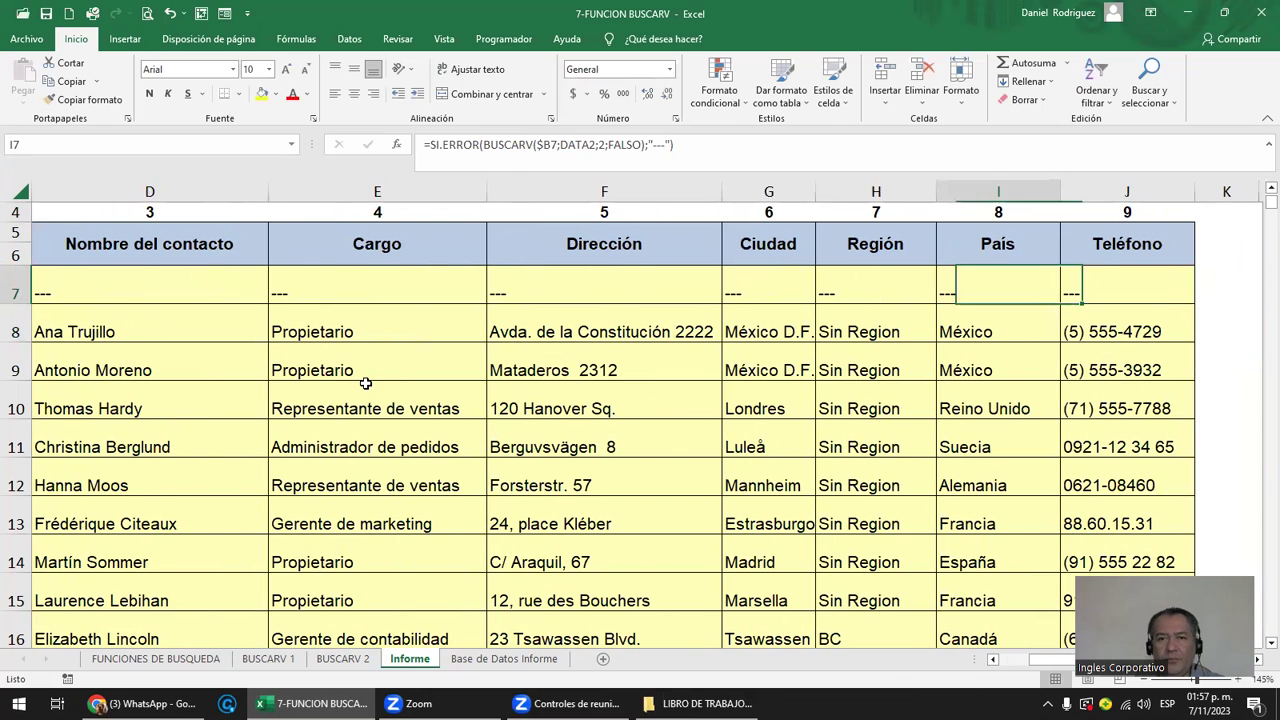
pyautogui.press('F2')
pyautogui.press('Left')
pyautogui.press('Left')
pyautogui.press('Left')
pyautogui.press('Left')
pyautogui.press('Left')
pyautogui.press('Left')
pyautogui.press('Left')
pyautogui.press('Left')
pyautogui.press('Left')
pyautogui.press('Left')
pyautogui.press('Right')
pyautogui.press('Delete')
pyautogui.write('6')
pyautogui.press('Return')
# Set the H7 region, I7 country and J7 phone lookups to indexes 7, 8 and 9.
pyautogui.press('Up')
pyautogui.press('Right')
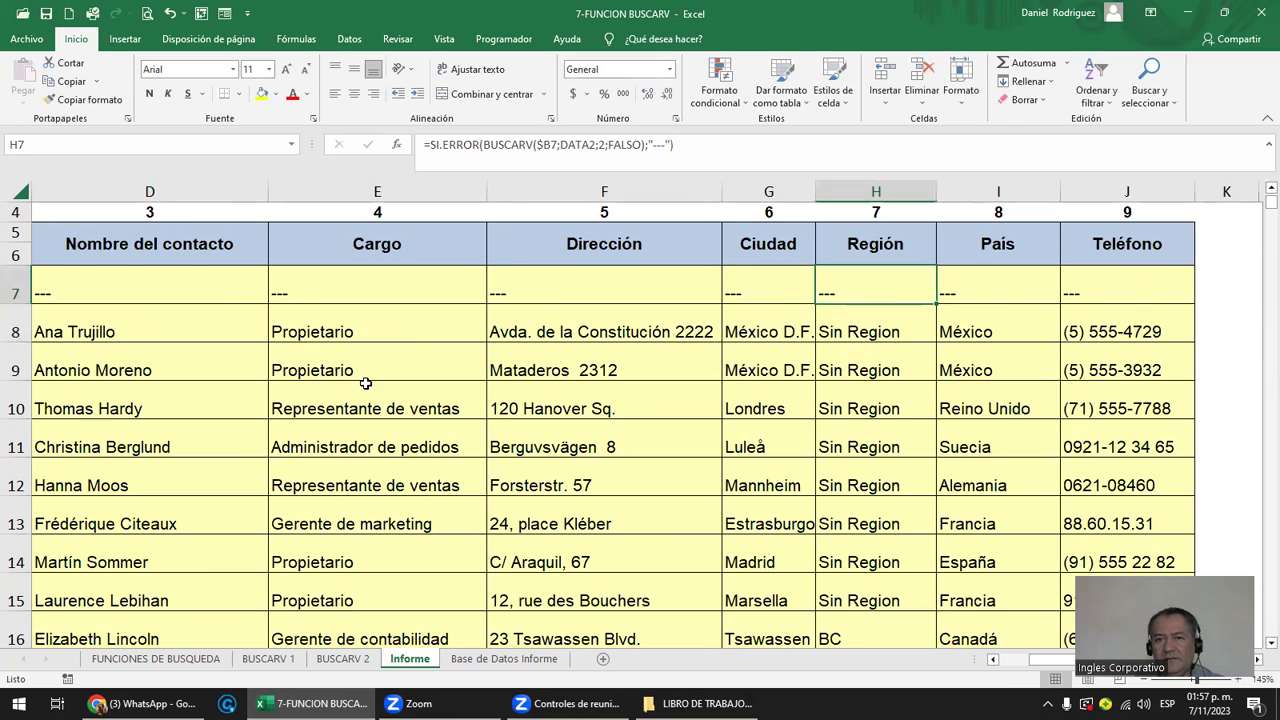
pyautogui.press('F2')
pyautogui.press('Left')
pyautogui.press('Left')
pyautogui.press('Left')
pyautogui.press('Left')
pyautogui.press('Left')
pyautogui.press('Left')
pyautogui.press('Left')
pyautogui.press('Left')
pyautogui.press('Left')
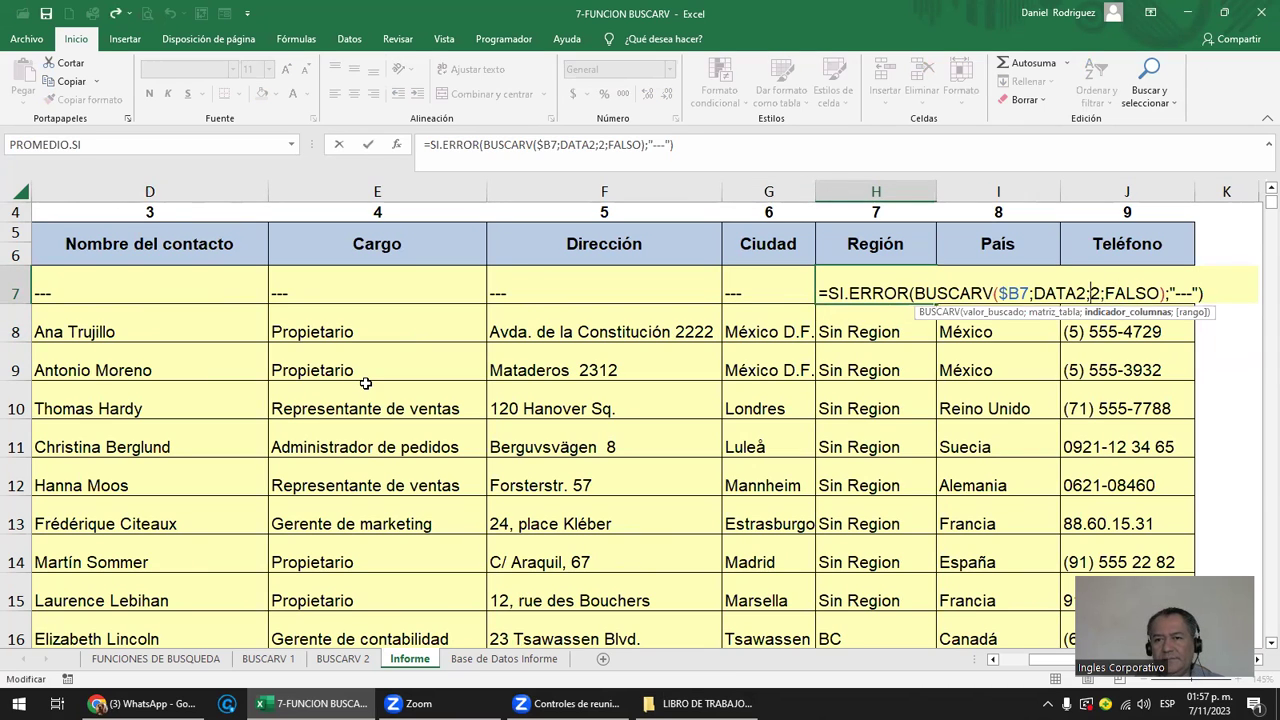
pyautogui.write('7')
pyautogui.press('Tab')
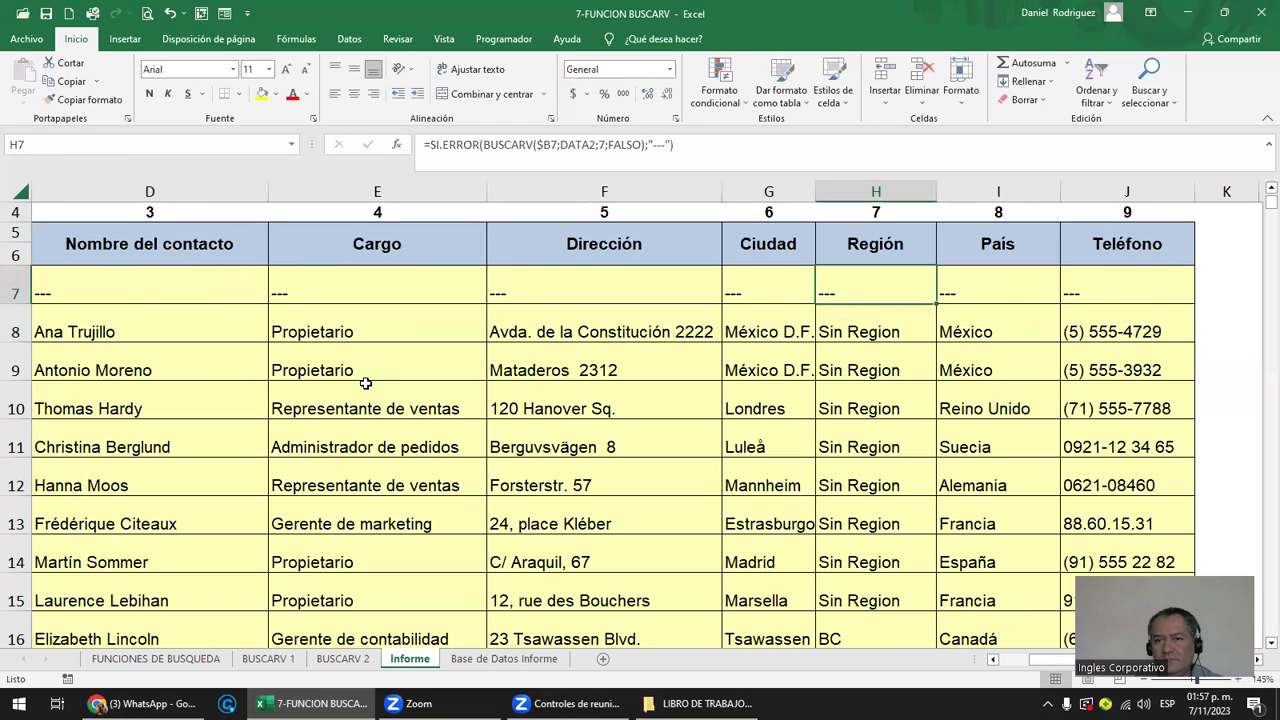
pyautogui.press('F2')
pyautogui.press('Left')
pyautogui.press('Left')
pyautogui.press('Left')
pyautogui.press('Left')
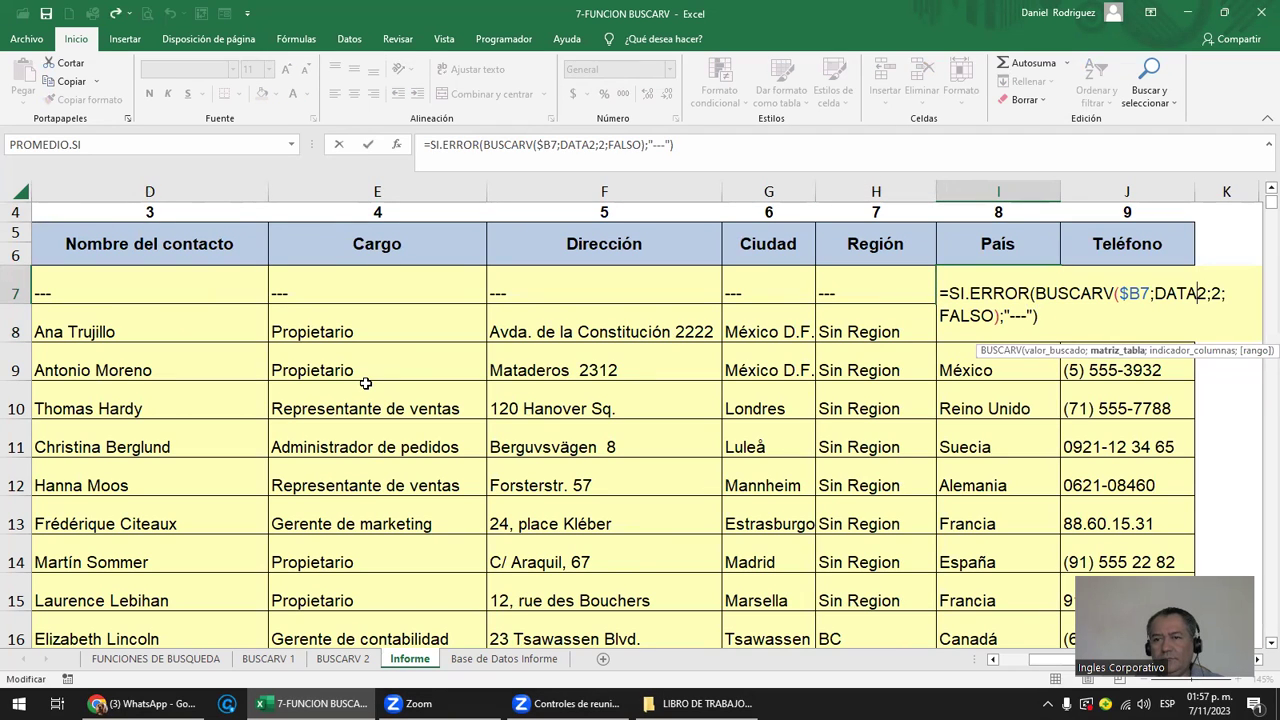
pyautogui.press('Delete')
pyautogui.write('8')
pyautogui.press('Tab')
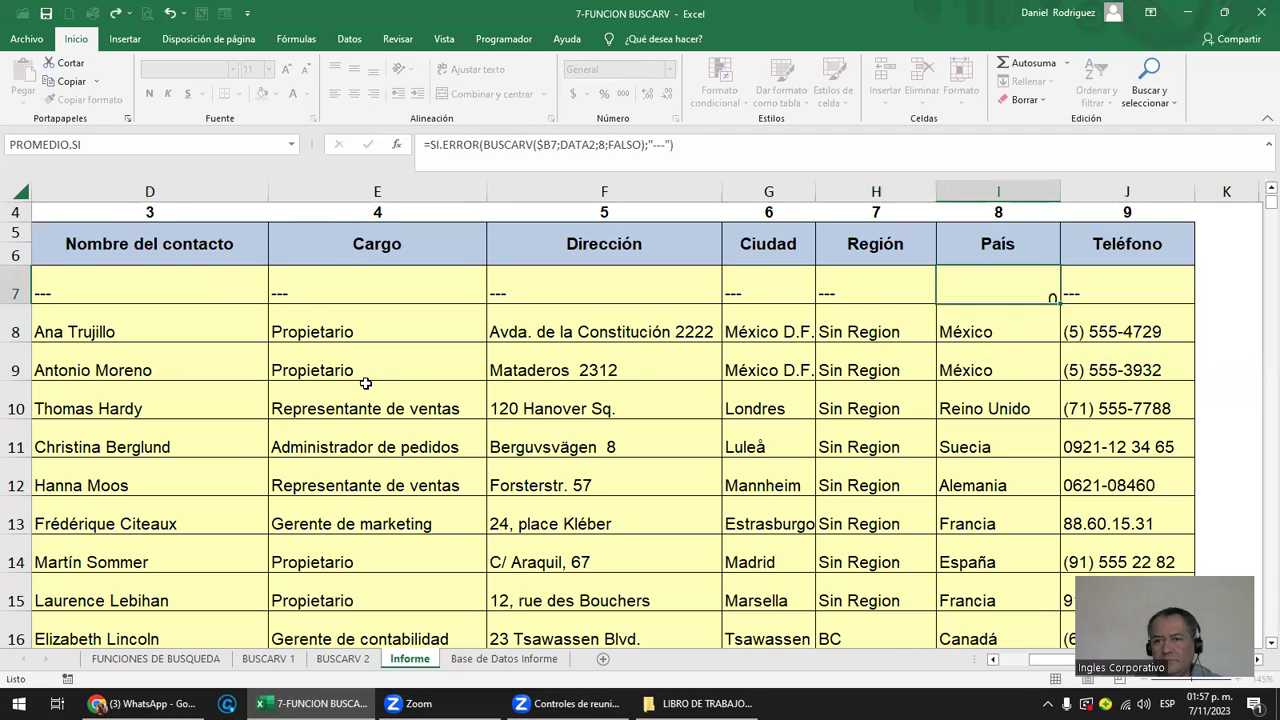
pyautogui.press('F2')
pyautogui.press('Left')
pyautogui.press('Left')
pyautogui.press('Left')
pyautogui.press('Left')
pyautogui.press('Left')
pyautogui.press('Left')
pyautogui.press('Delete')
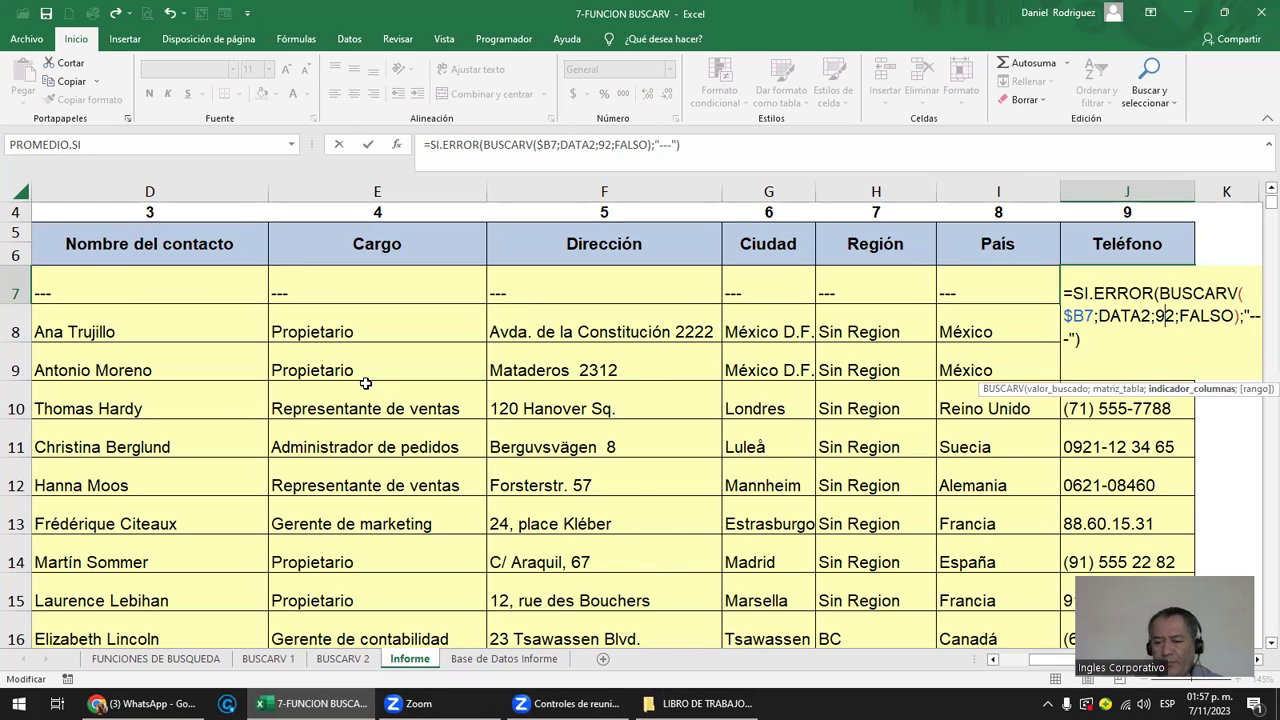
pyautogui.write('9')
pyautogui.press('Return')
pyautogui.press('Up')
pyautogui.press('Left')
pyautogui.press('Left')
pyautogui.press('Left')
pyautogui.press('Left')
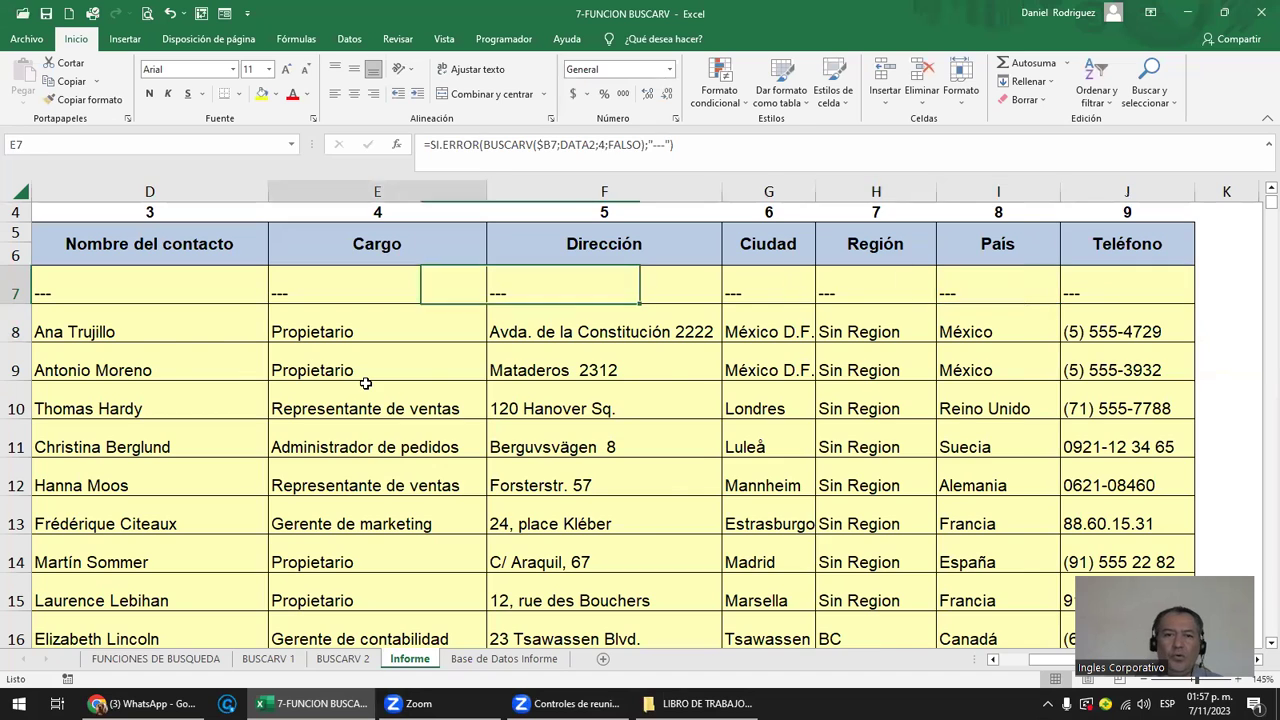
pyautogui.press('Left')
pyautogui.press('Left')
pyautogui.press('Left')
pyautogui.press('Right')
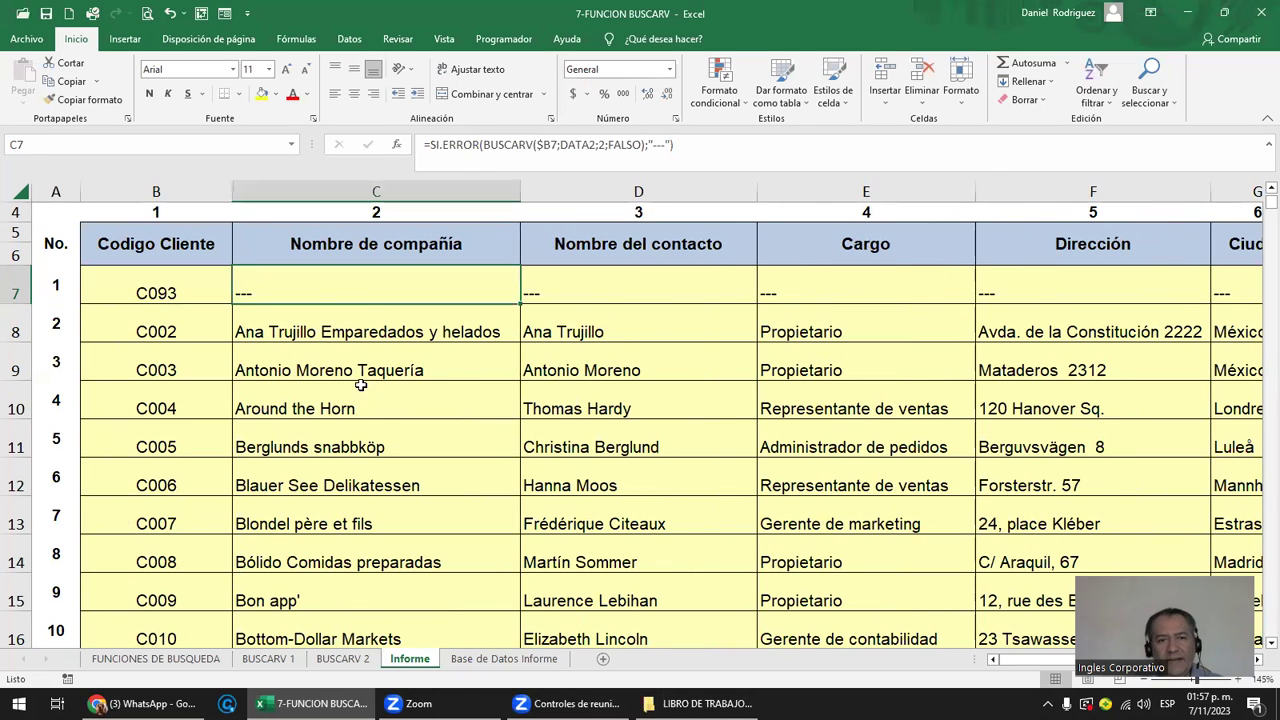
# Review the company, contact and job-title lookup formulas in row 7.
pyautogui.click(552, 284)
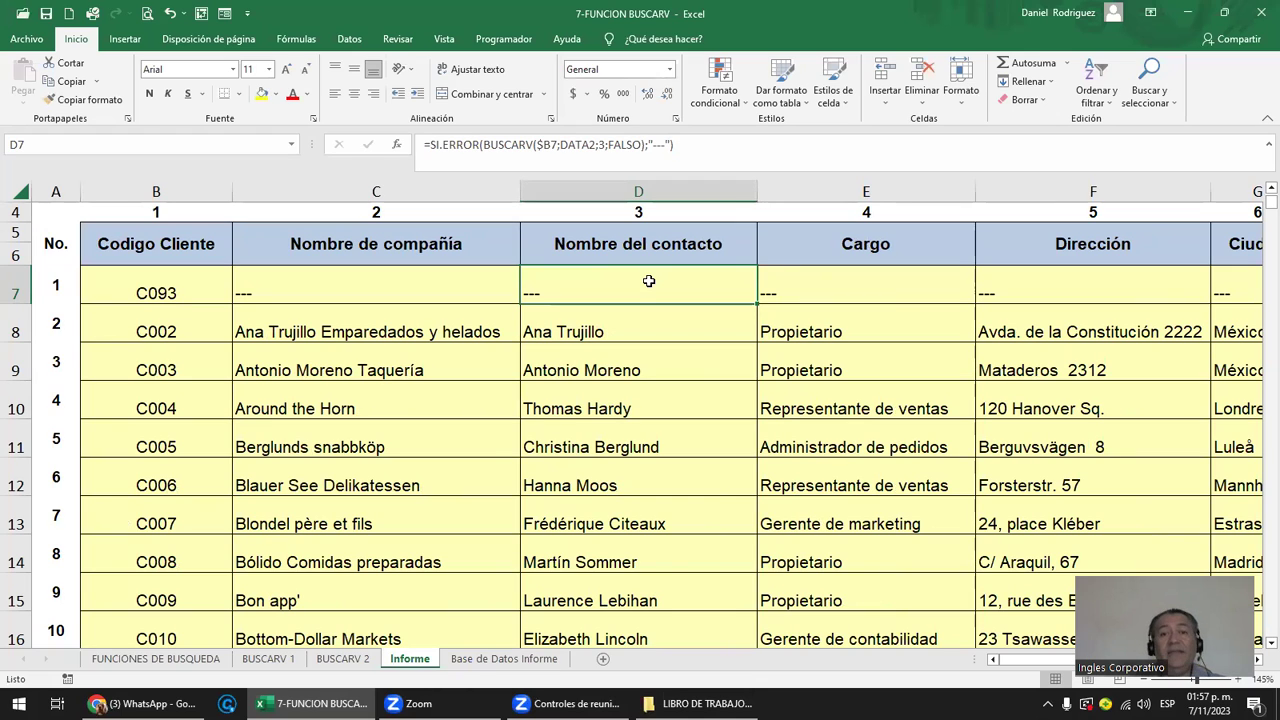
pyautogui.click(393, 281)
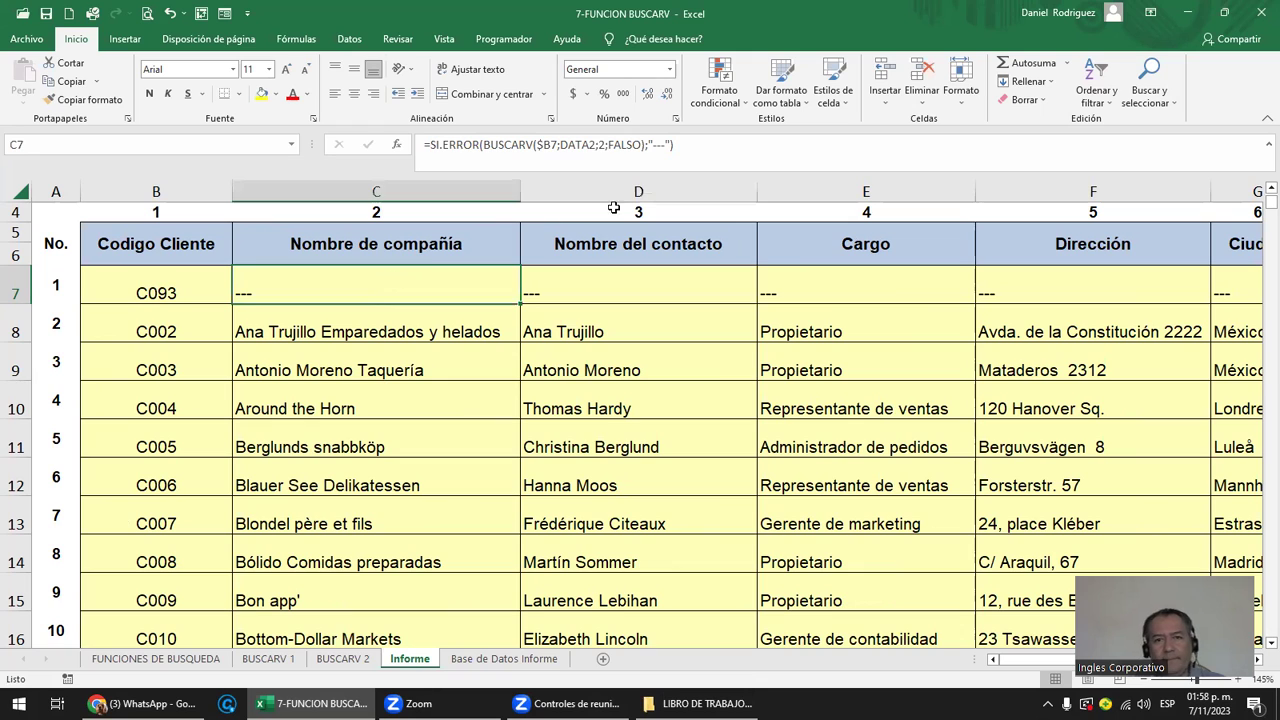
pyautogui.click(574, 293)
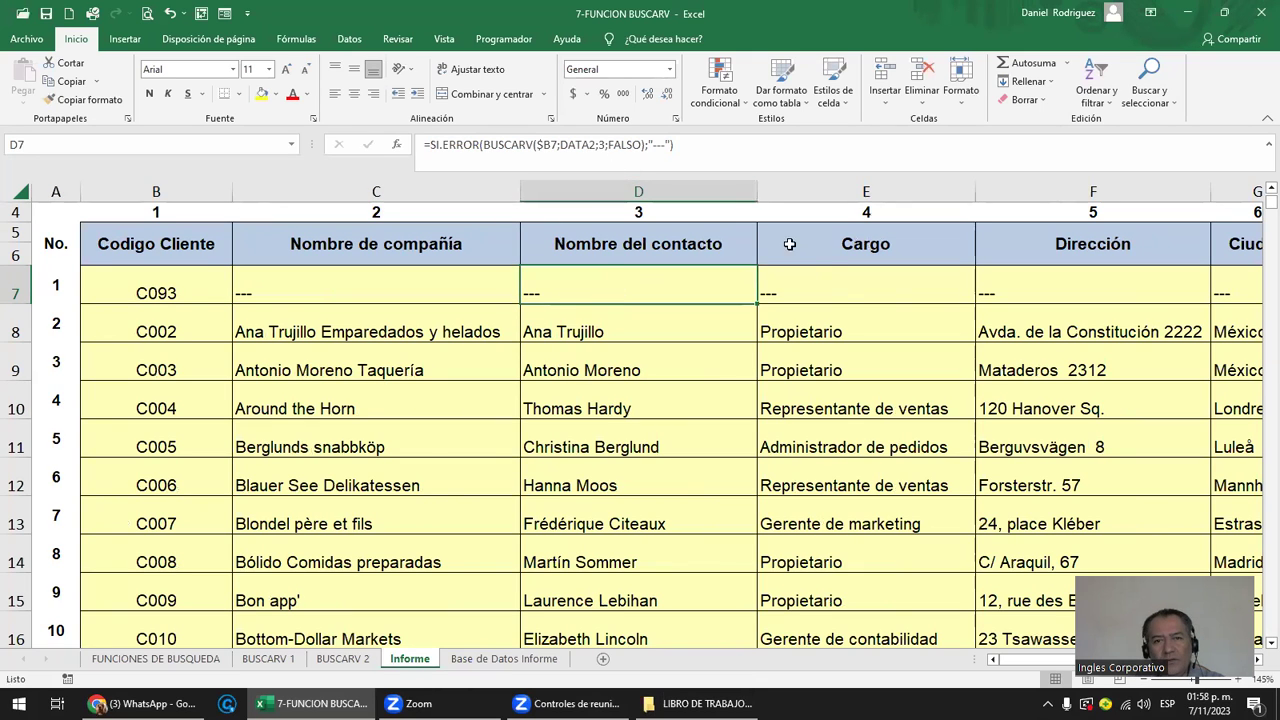
pyautogui.click(843, 289)
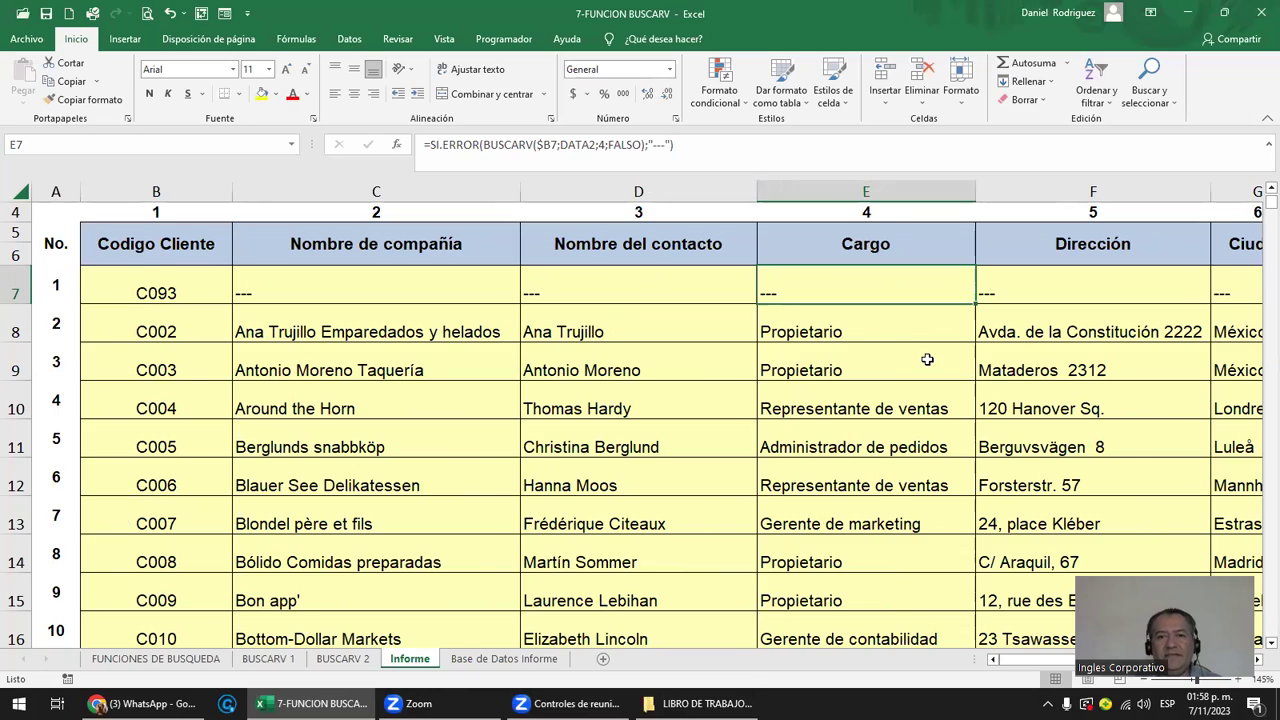
pyautogui.keyDown('ctrl'); pyautogui.scroll(-1, 928, 357); pyautogui.keyUp('ctrl')
pyautogui.keyDown('ctrl'); pyautogui.scroll(-1, 932, 362); pyautogui.keyUp('ctrl')
pyautogui.keyDown('ctrl'); pyautogui.scroll(-1, 937, 366); pyautogui.keyUp('ctrl')
pyautogui.keyDown('ctrl'); pyautogui.scroll(-1, 937, 366); pyautogui.keyUp('ctrl')
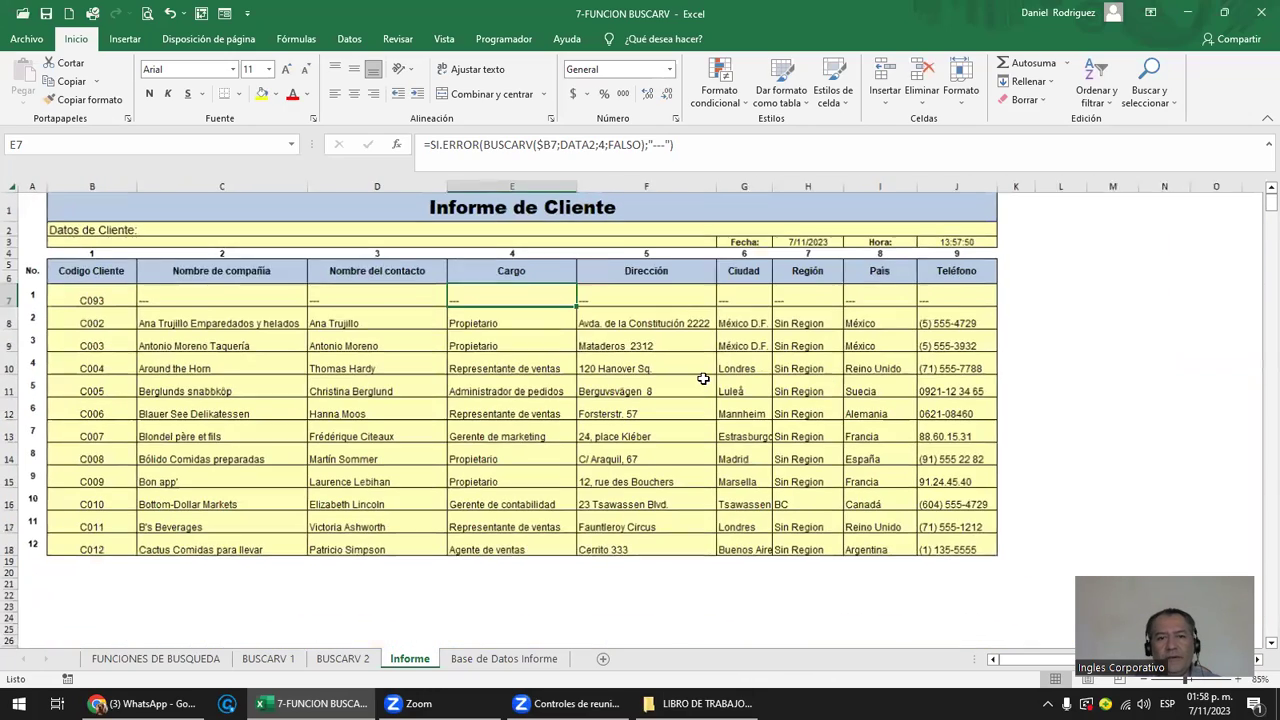
pyautogui.click(213, 295)
# Fill the C7:J7 SI.ERROR lookups down to row 18.
pyautogui.moveTo(288, 303); pyautogui.dragTo(943, 277)
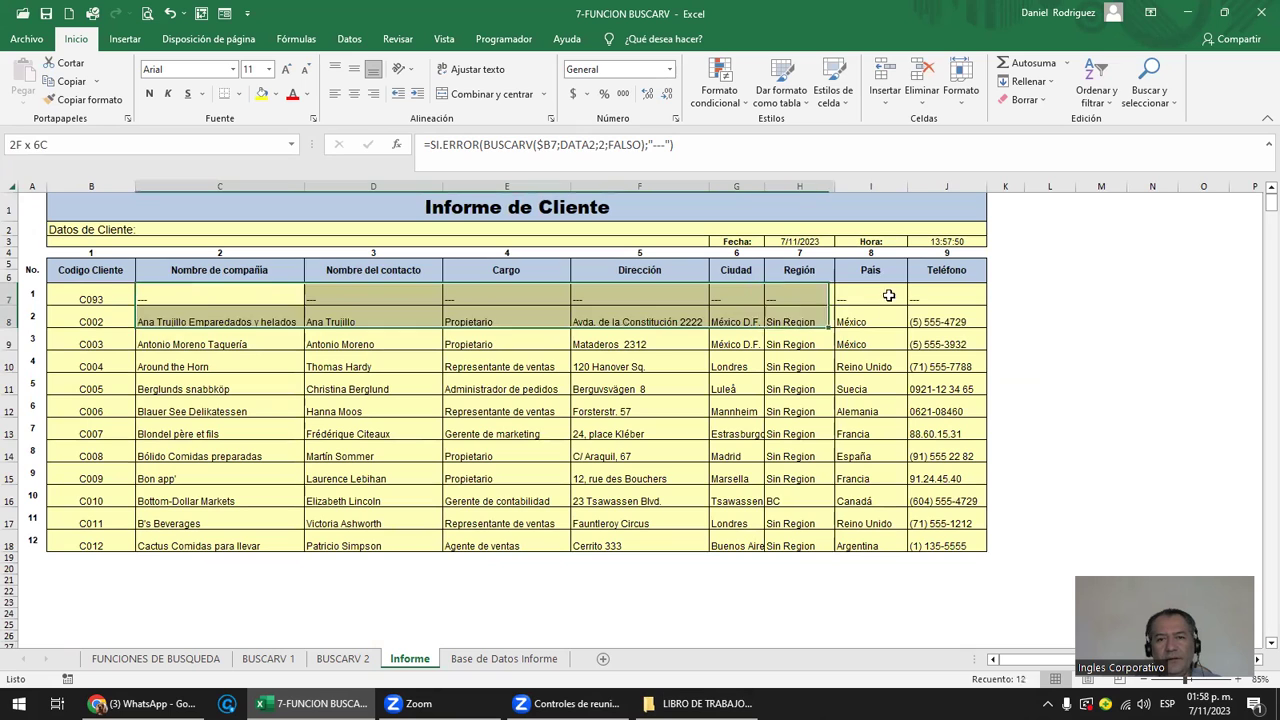
pyautogui.click(200, 300)
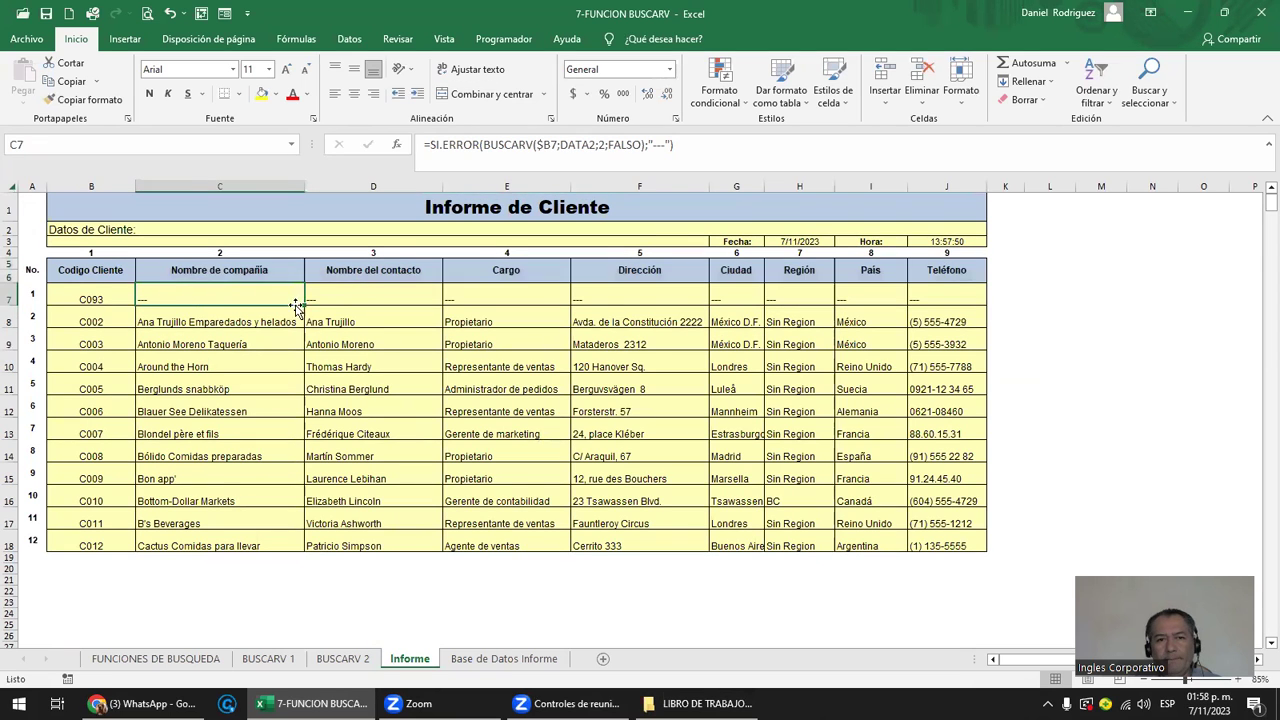
pyautogui.moveTo(300, 305); pyautogui.dragTo(948, 303)
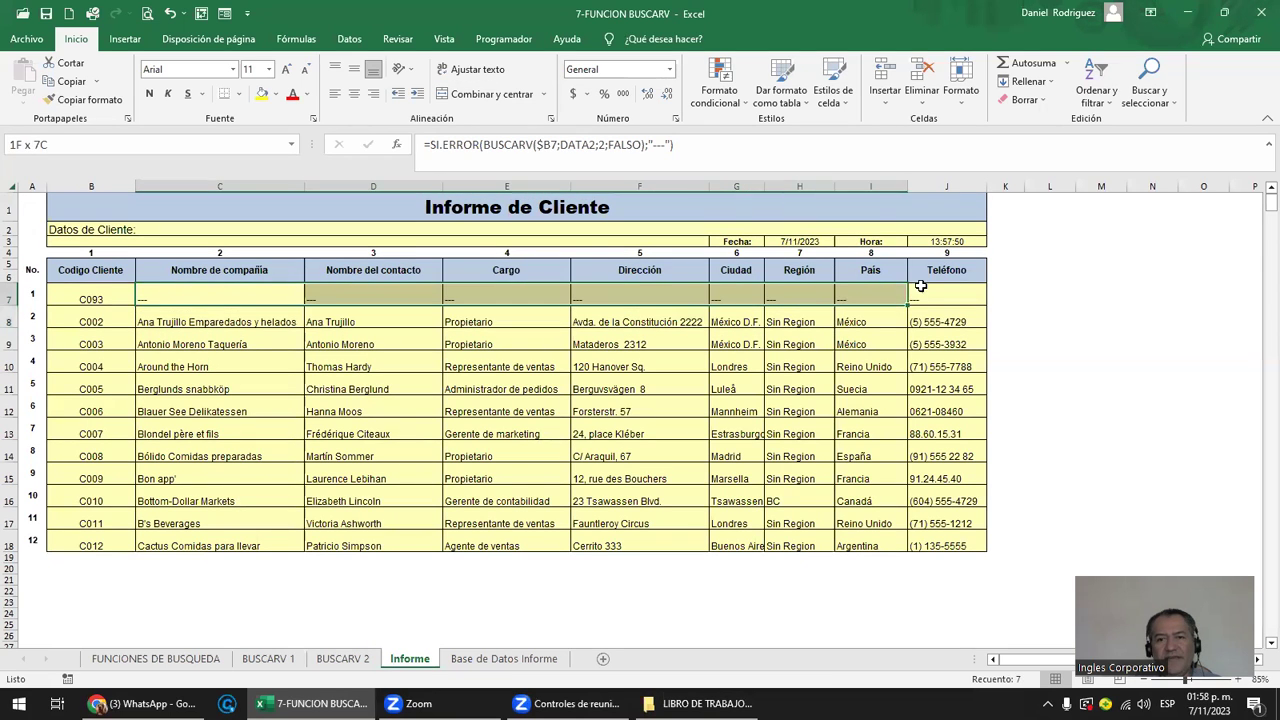
pyautogui.moveTo(985, 306); pyautogui.dragTo(978, 553)
pyautogui.click(227, 325)
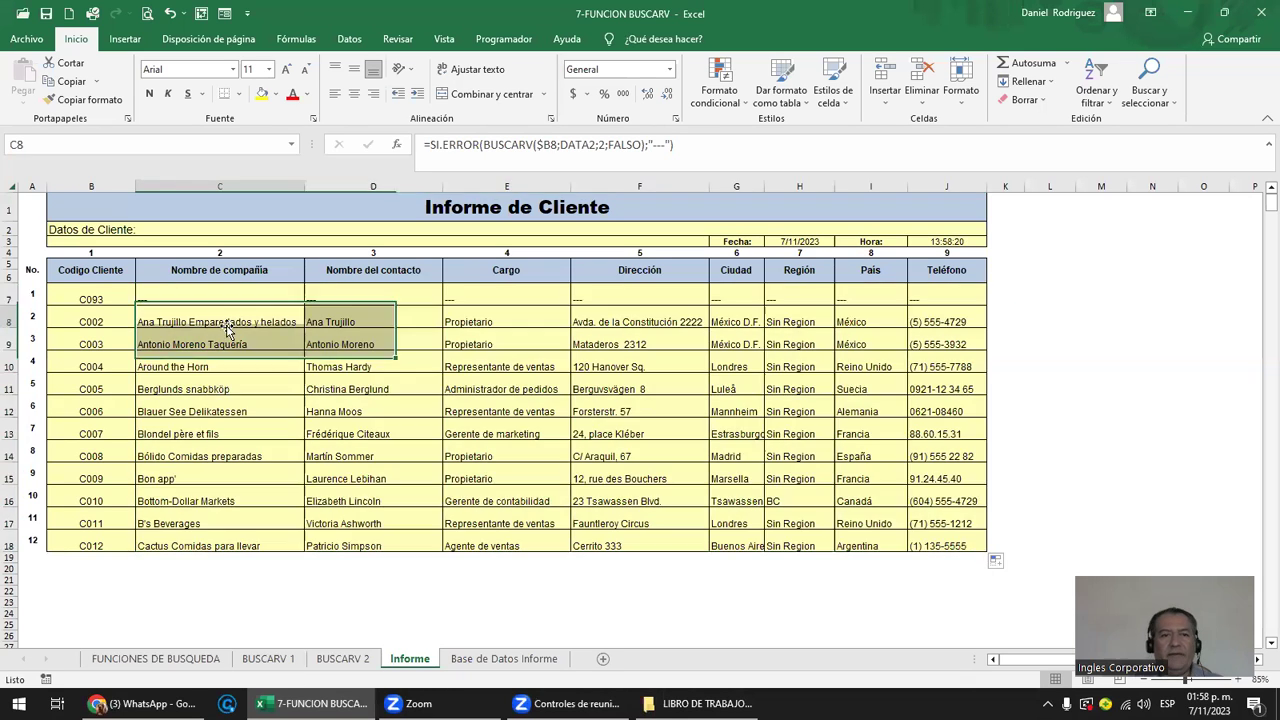
# Review the company and contact lookups in rows 9 and 10.
pyautogui.keyDown('ctrl'); pyautogui.scroll(1, 227, 325); pyautogui.keyUp('ctrl')
pyautogui.keyDown('ctrl'); pyautogui.scroll(2, 227, 325); pyautogui.keyUp('ctrl')
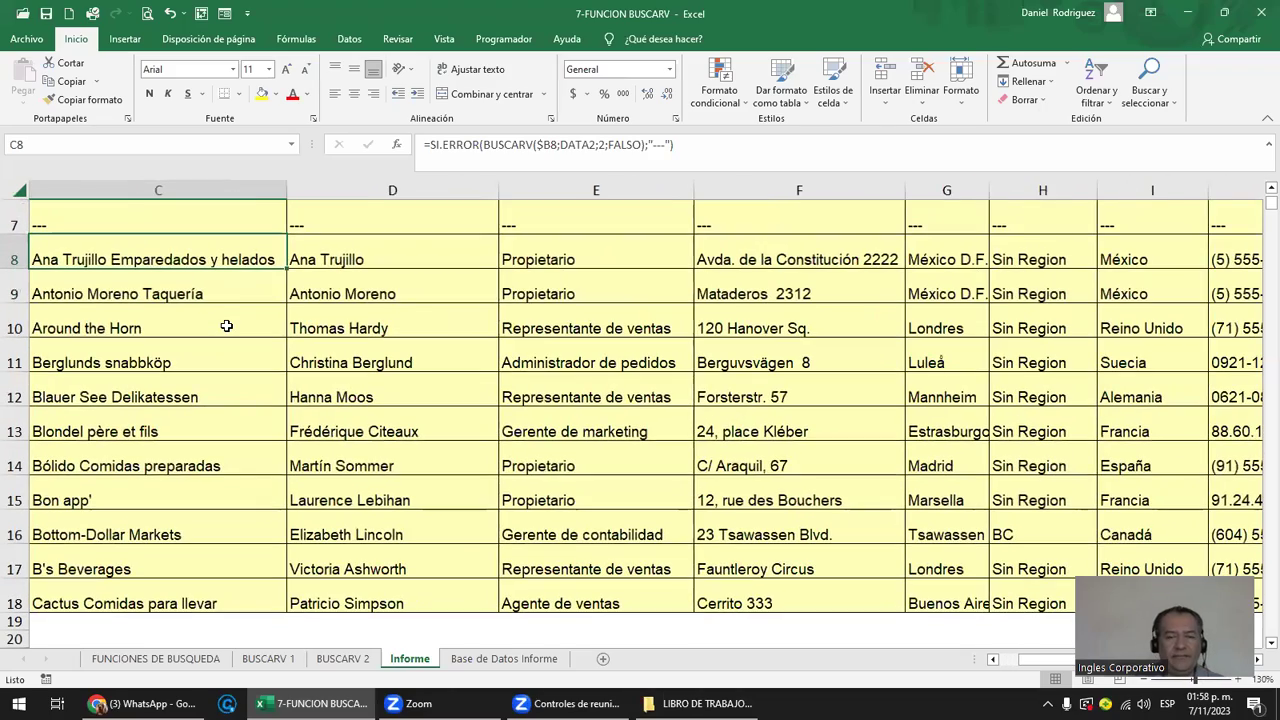
pyautogui.press('Home')
pyautogui.keyDown('ctrl'); pyautogui.scroll(-1, 262, 333); pyautogui.keyUp('ctrl')
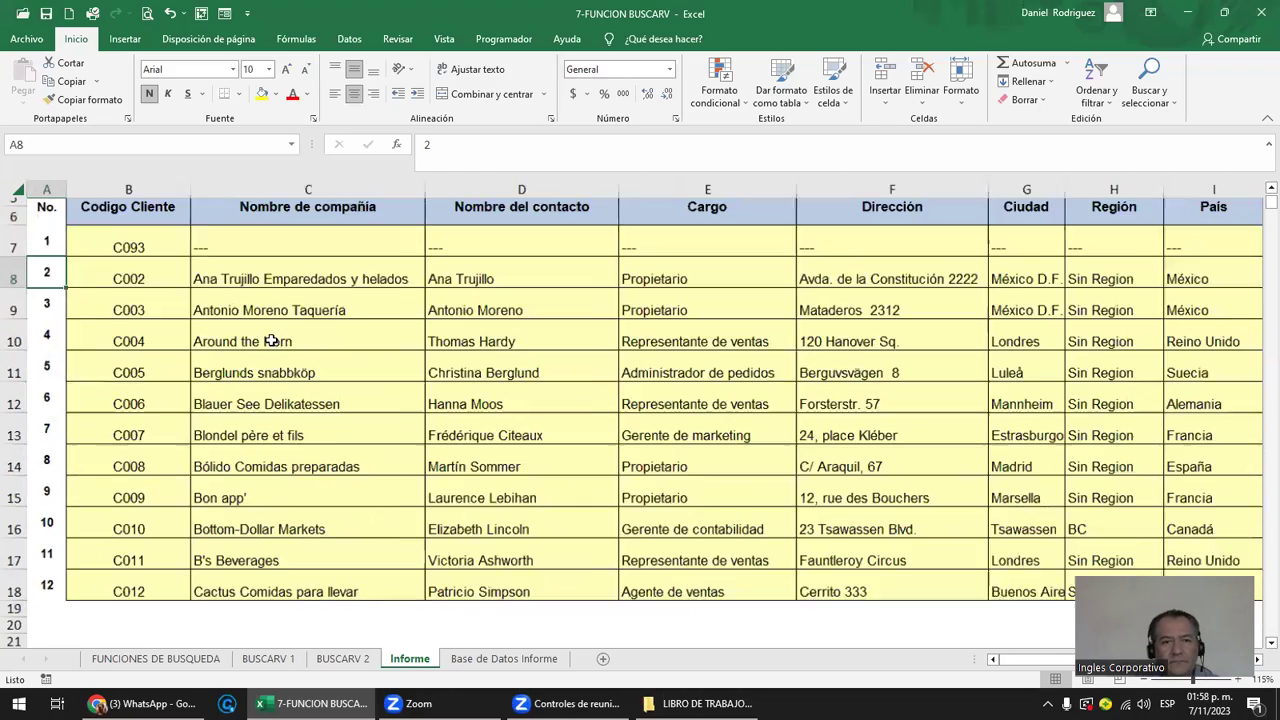
pyautogui.click(286, 302)
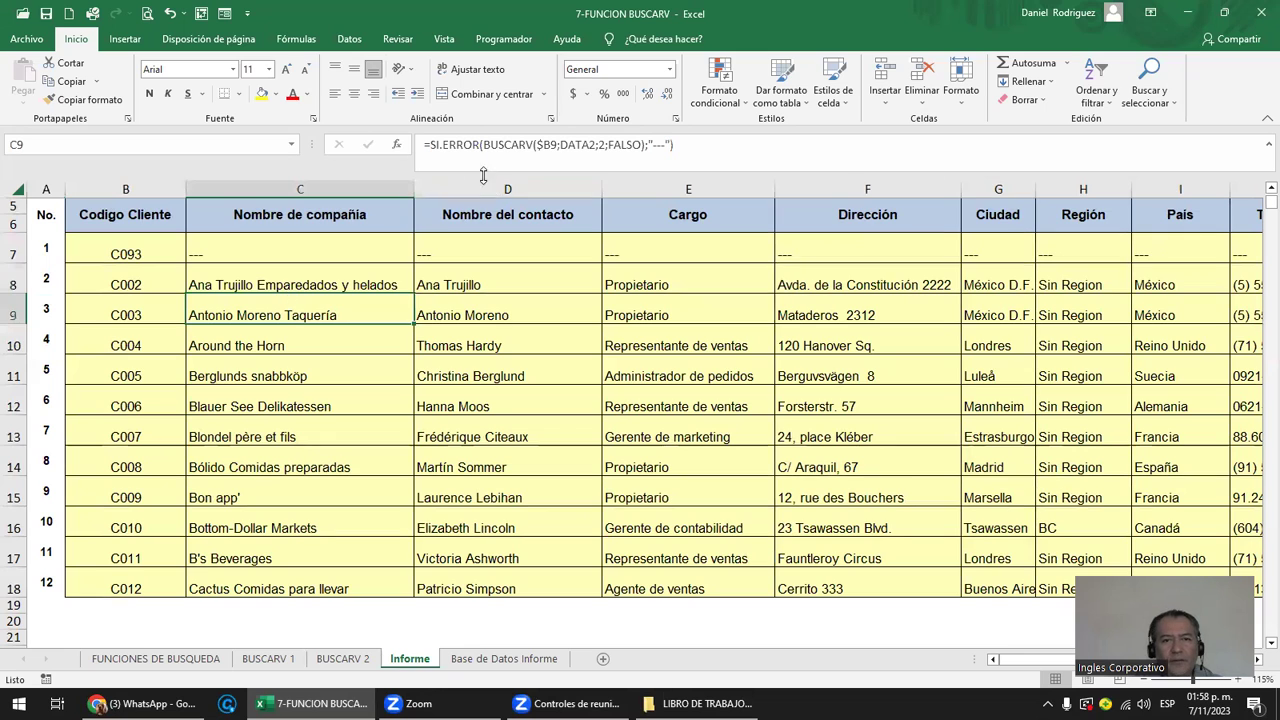
pyautogui.click(485, 341)
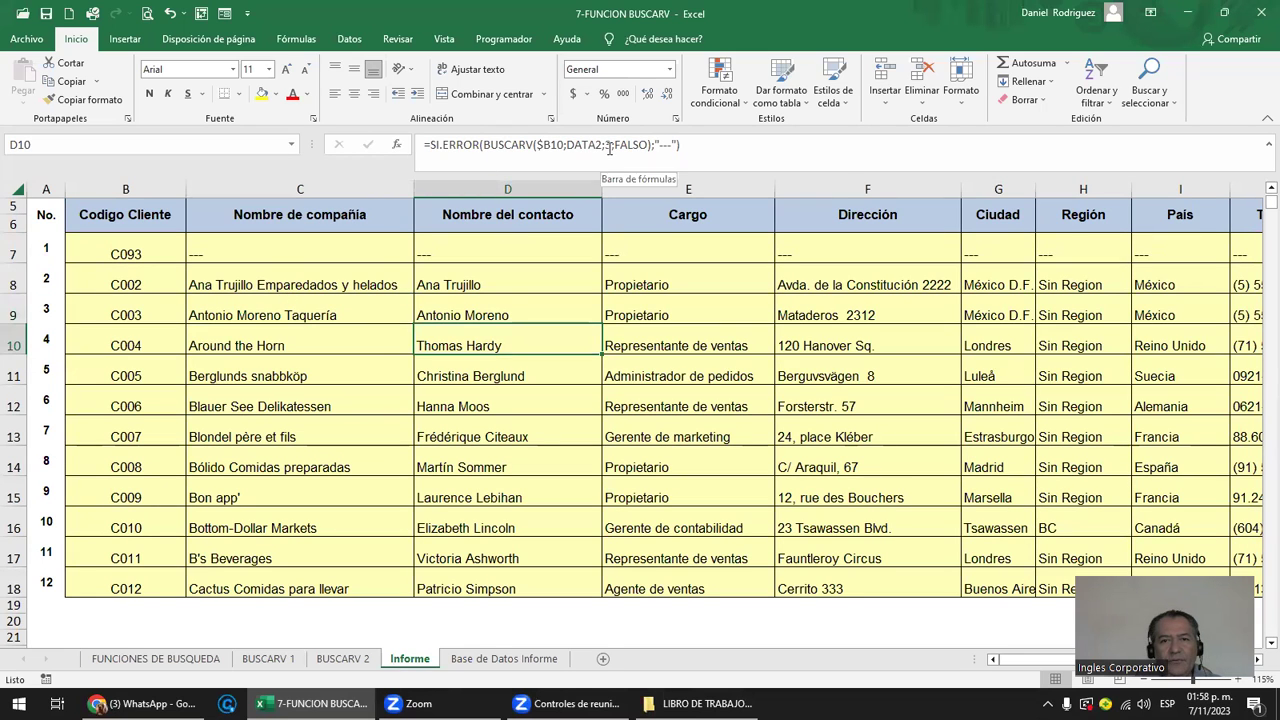
# Replace client codes with AA and 123, and clear the row 18 code.
pyautogui.click(141, 380)
pyautogui.write('AA')
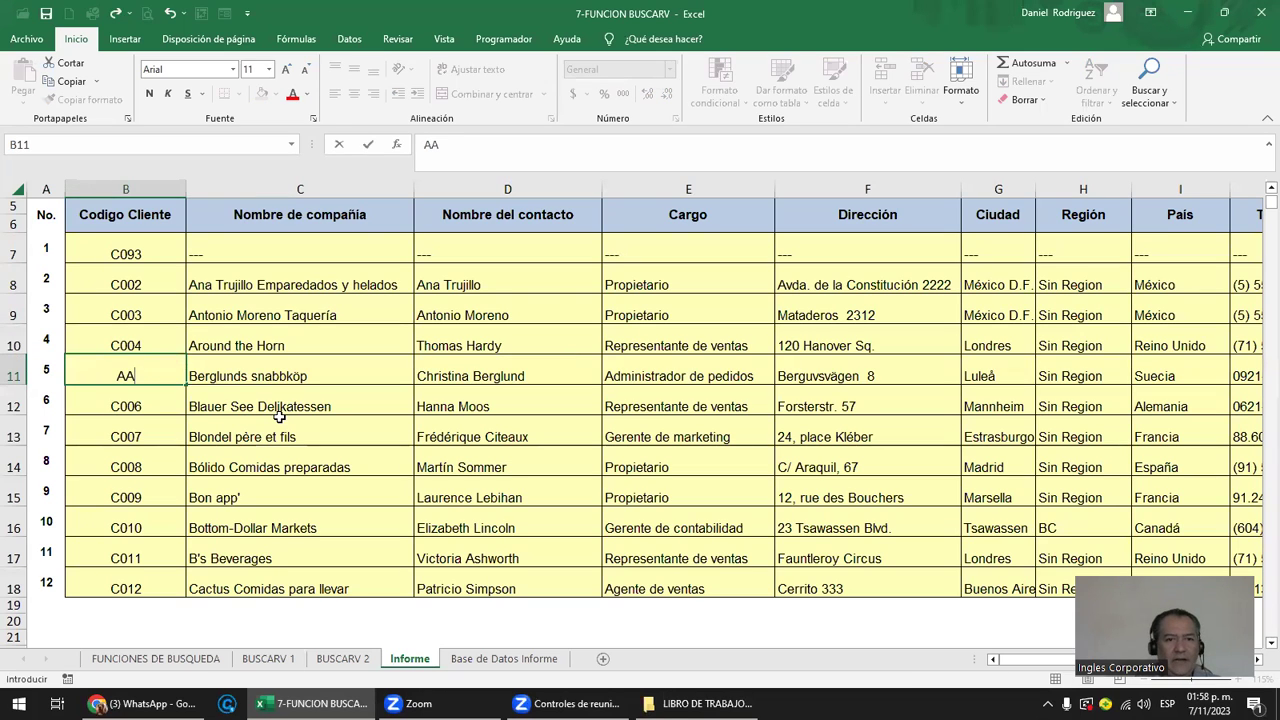
pyautogui.press('Return')
pyautogui.press('Down')
pyautogui.press('Down')
pyautogui.press('Down')
pyautogui.press('Down')
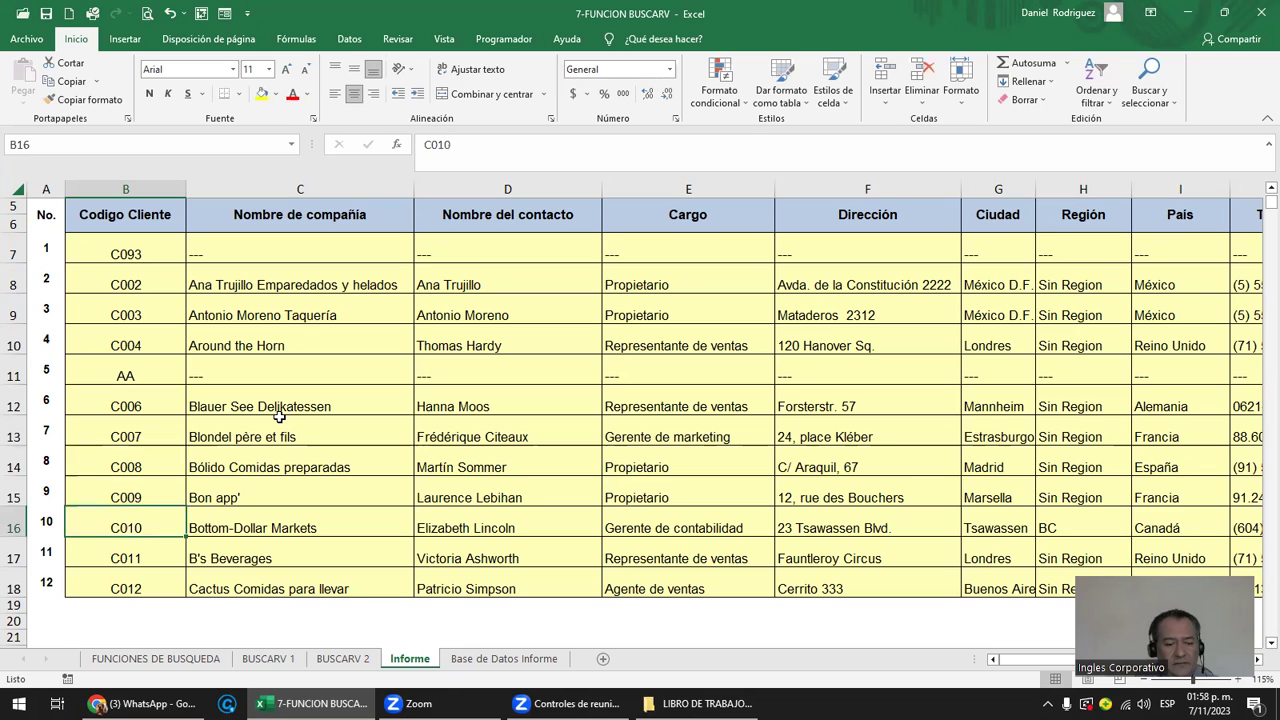
pyautogui.write('123')
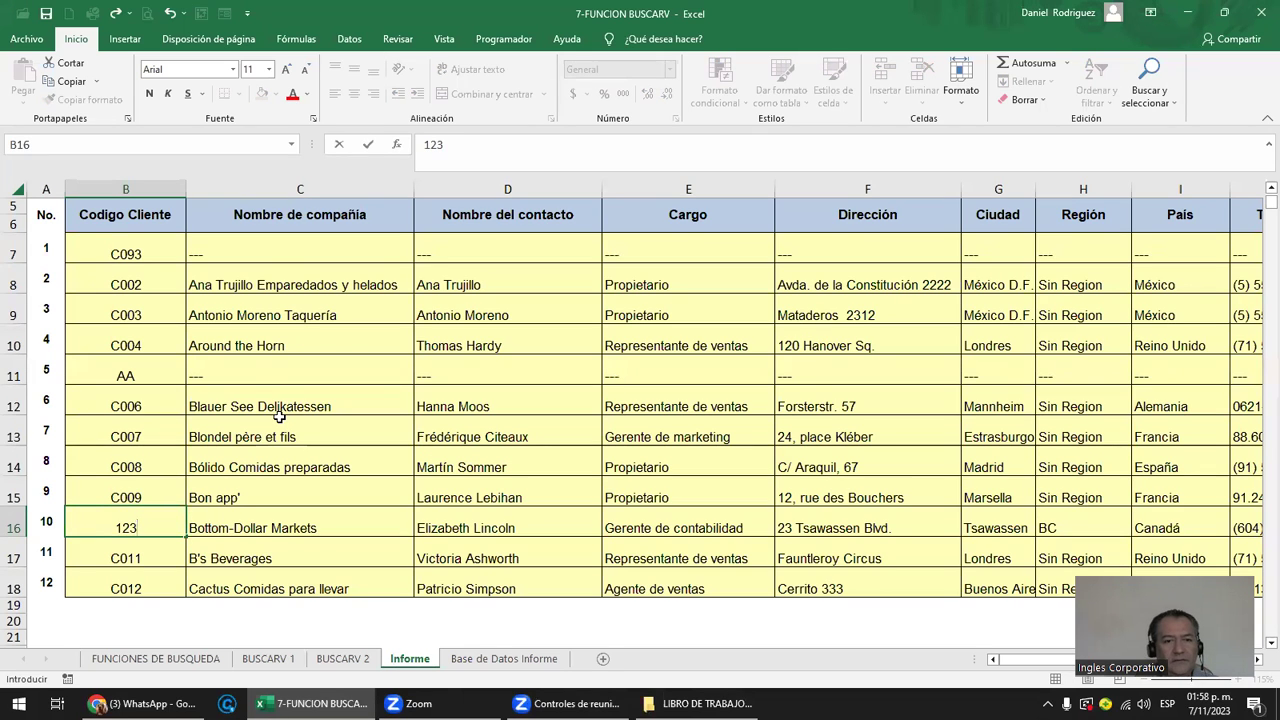
pyautogui.press('Return')
pyautogui.press('Down')
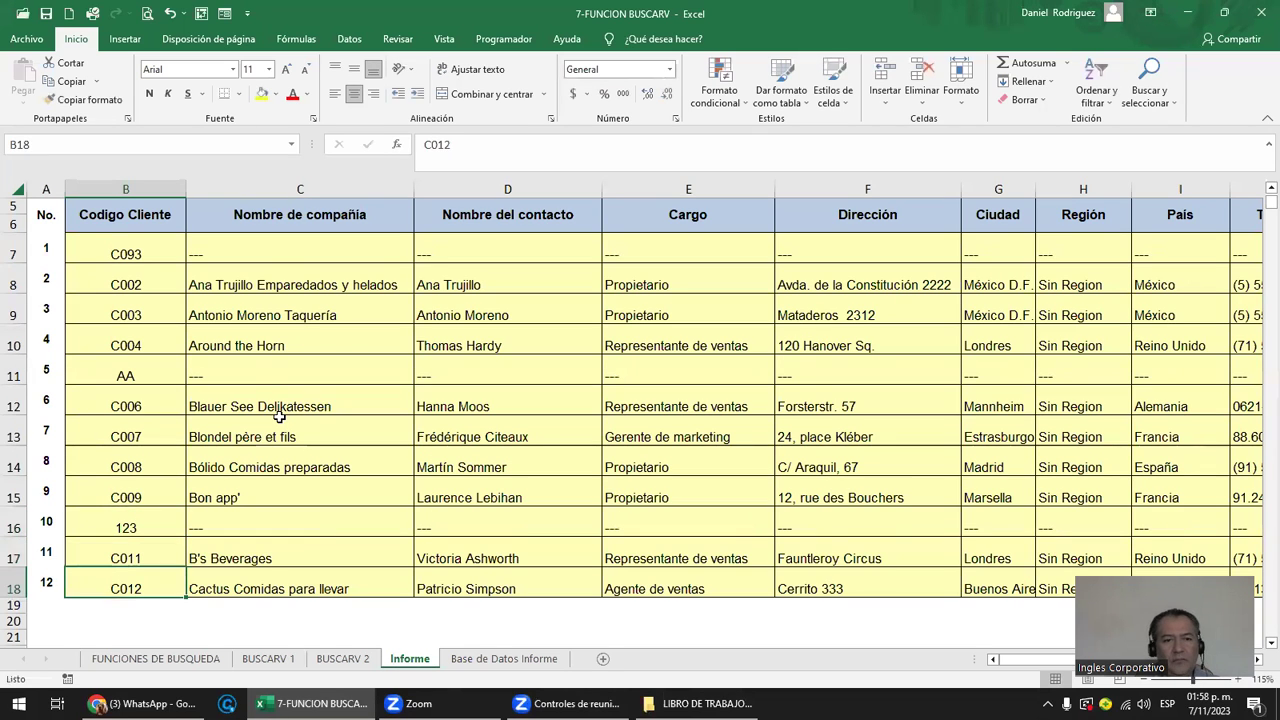
pyautogui.press('Delete')
pyautogui.press('Up')
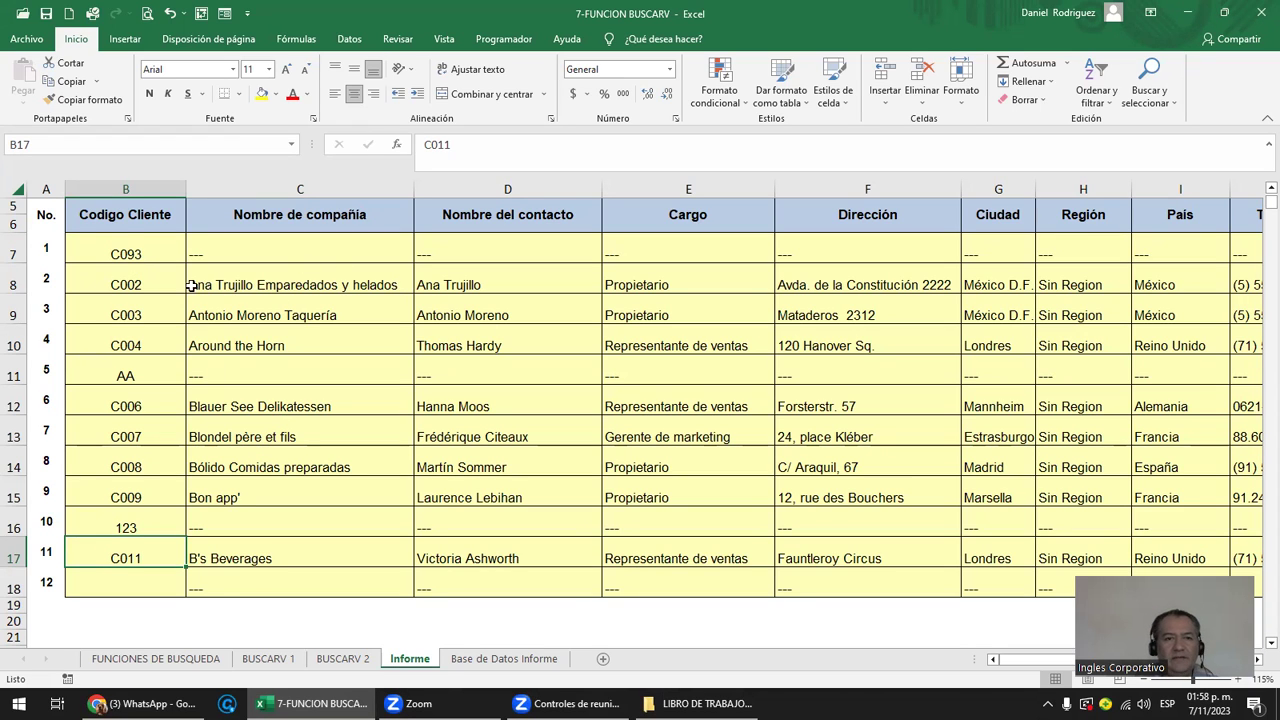
pyautogui.click(139, 251)
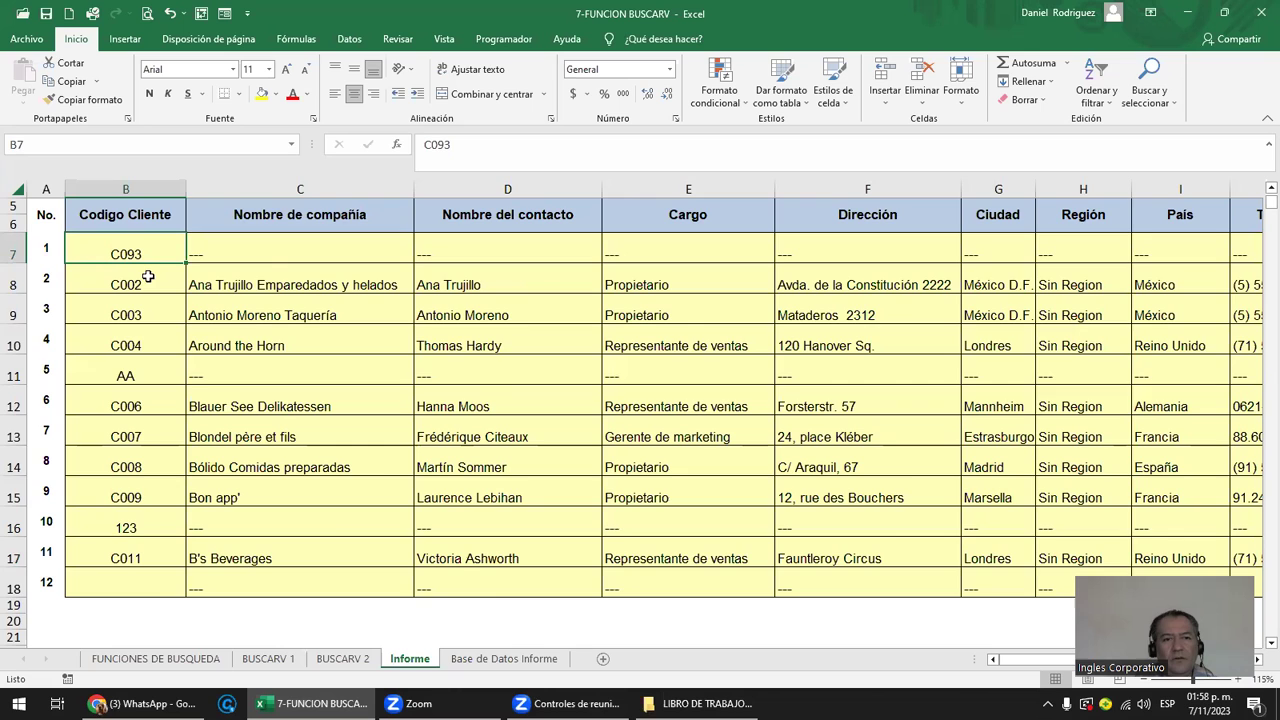
# In Base de Datos Informe, delete the contact name and address of client C001.
pyautogui.click(513, 660)
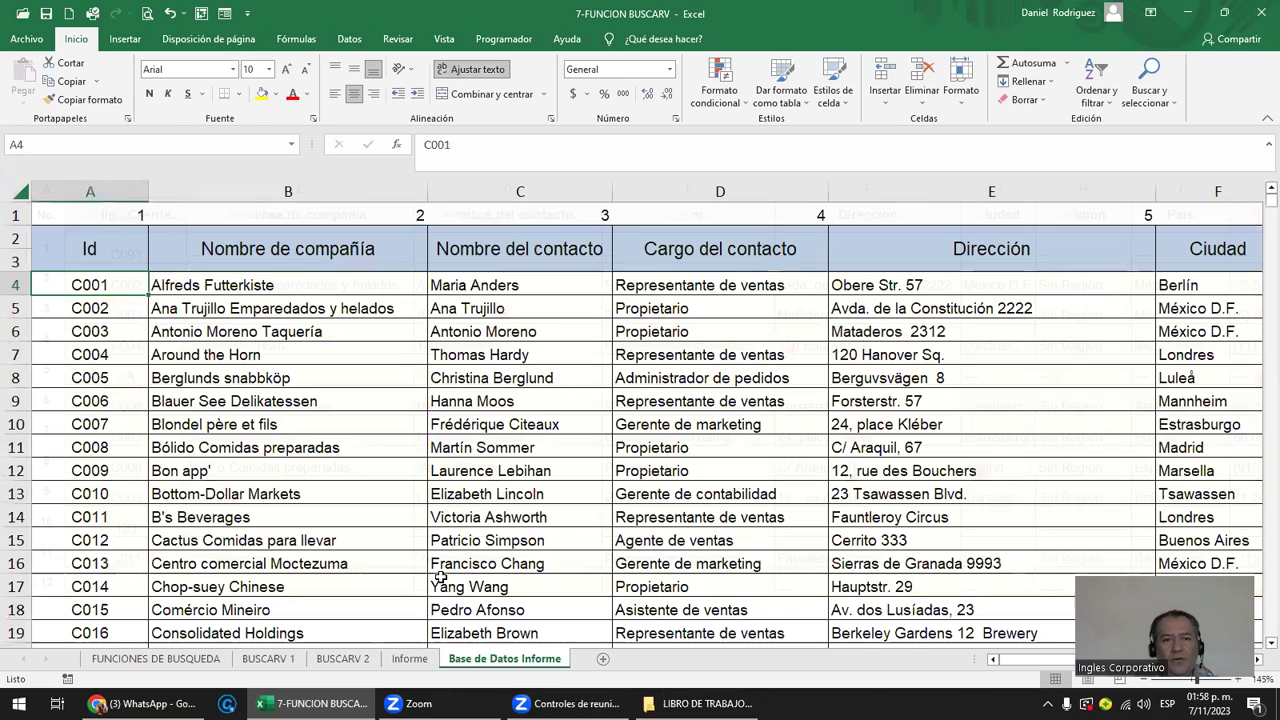
pyautogui.click(188, 284)
pyautogui.hotkey('shift', 'Right')
pyautogui.hotkey('shift', 'Right')
pyautogui.hotkey('shift', 'Right')
pyautogui.hotkey('shift', 'Right')
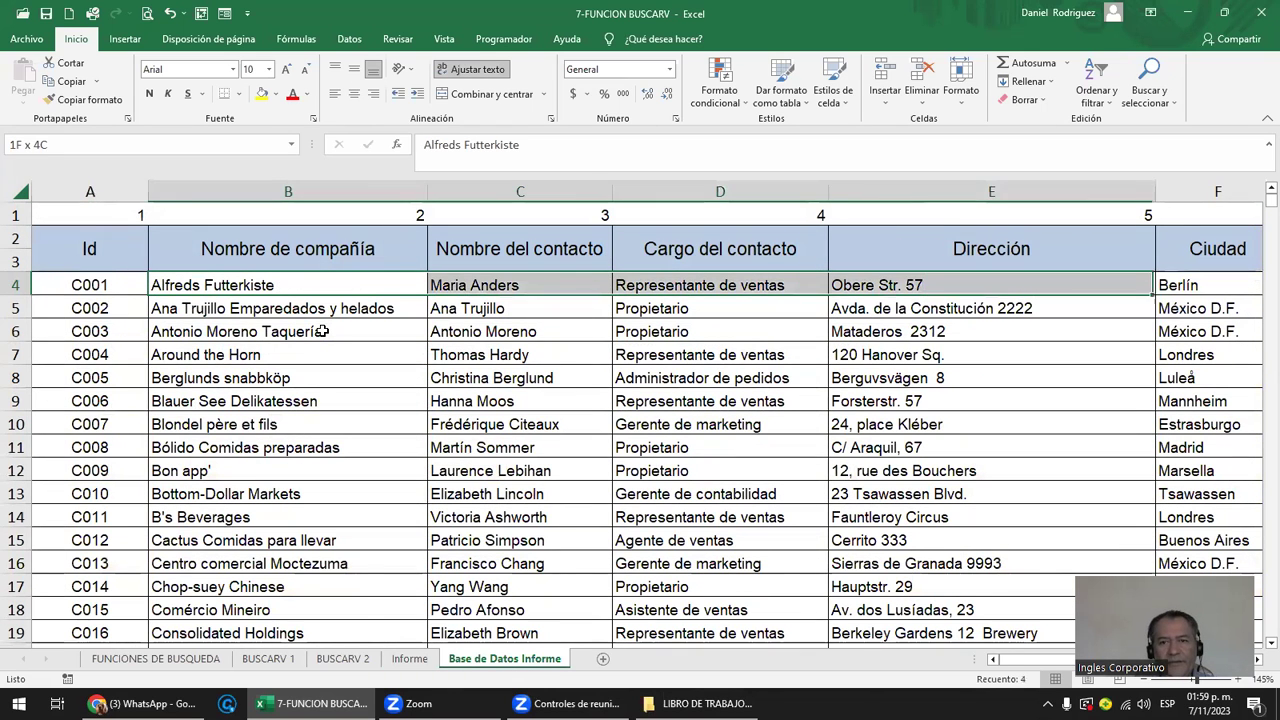
pyautogui.hotkey('shift', 'Right')
pyautogui.hotkey('shift', 'Right')
pyautogui.press('Home')
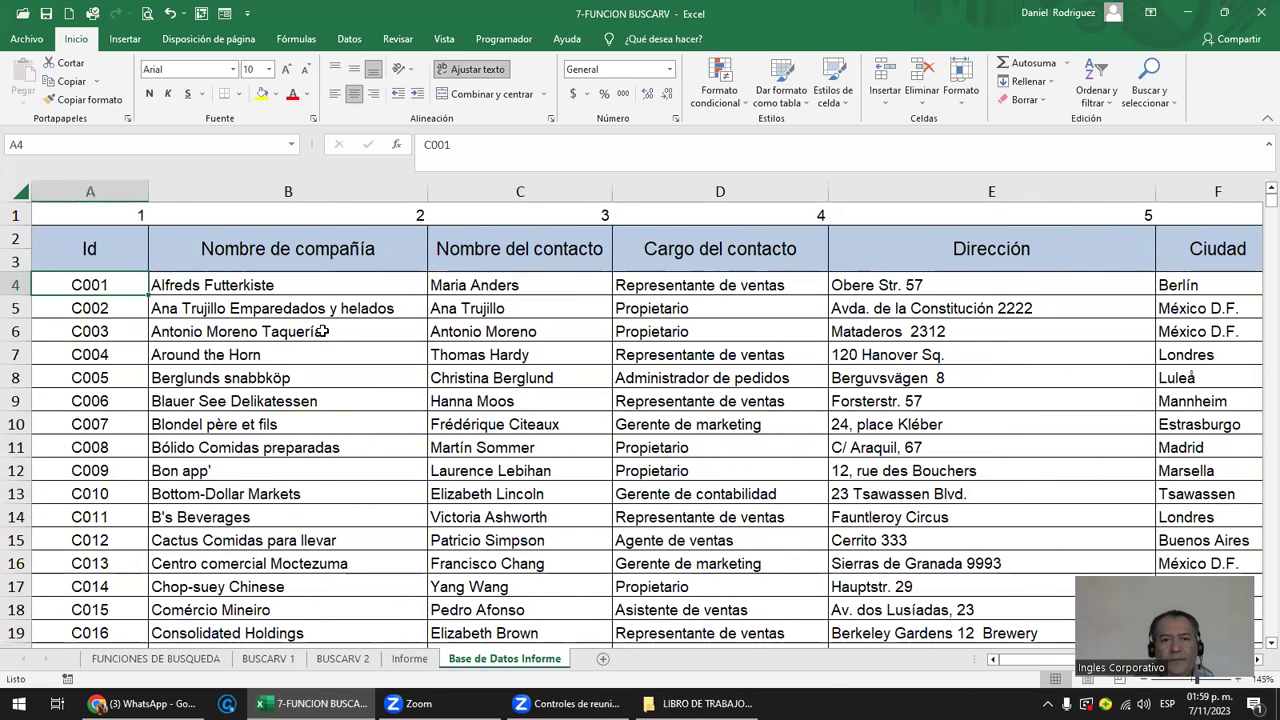
pyautogui.press('Right')
pyautogui.press('Right')
pyautogui.press('Delete')
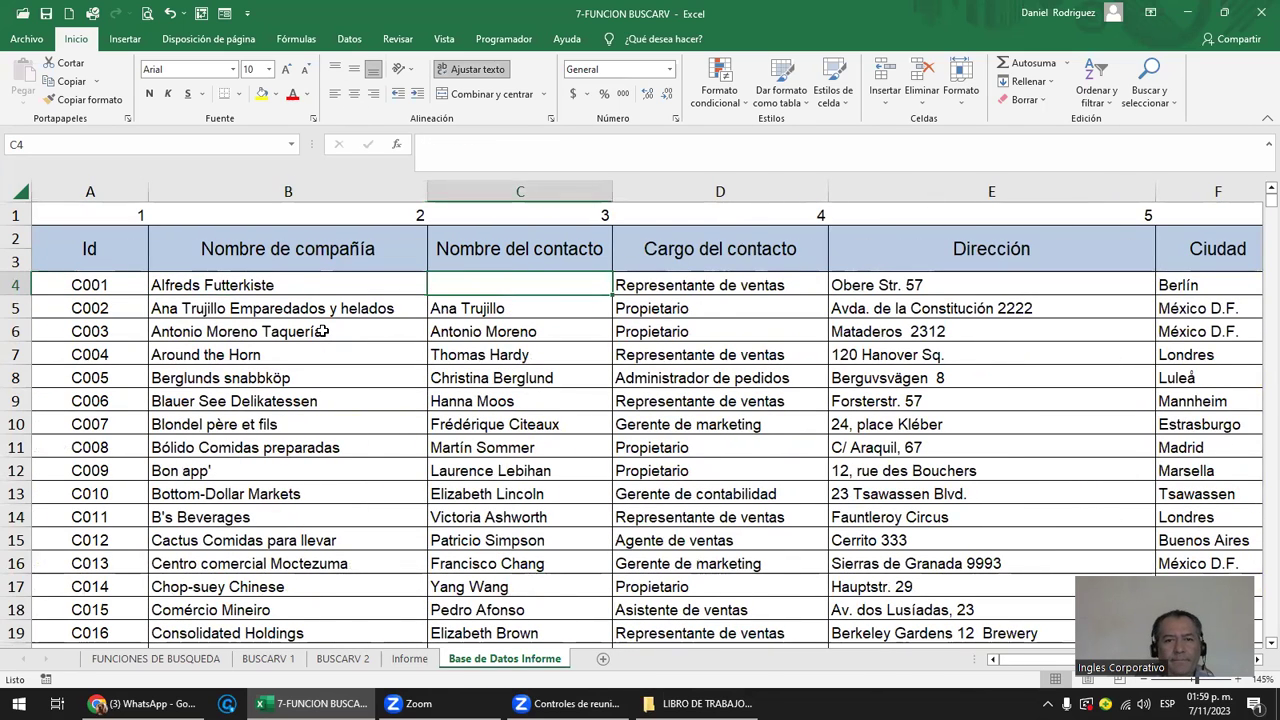
pyautogui.press('Right')
pyautogui.press('Right')
pyautogui.press('Delete')
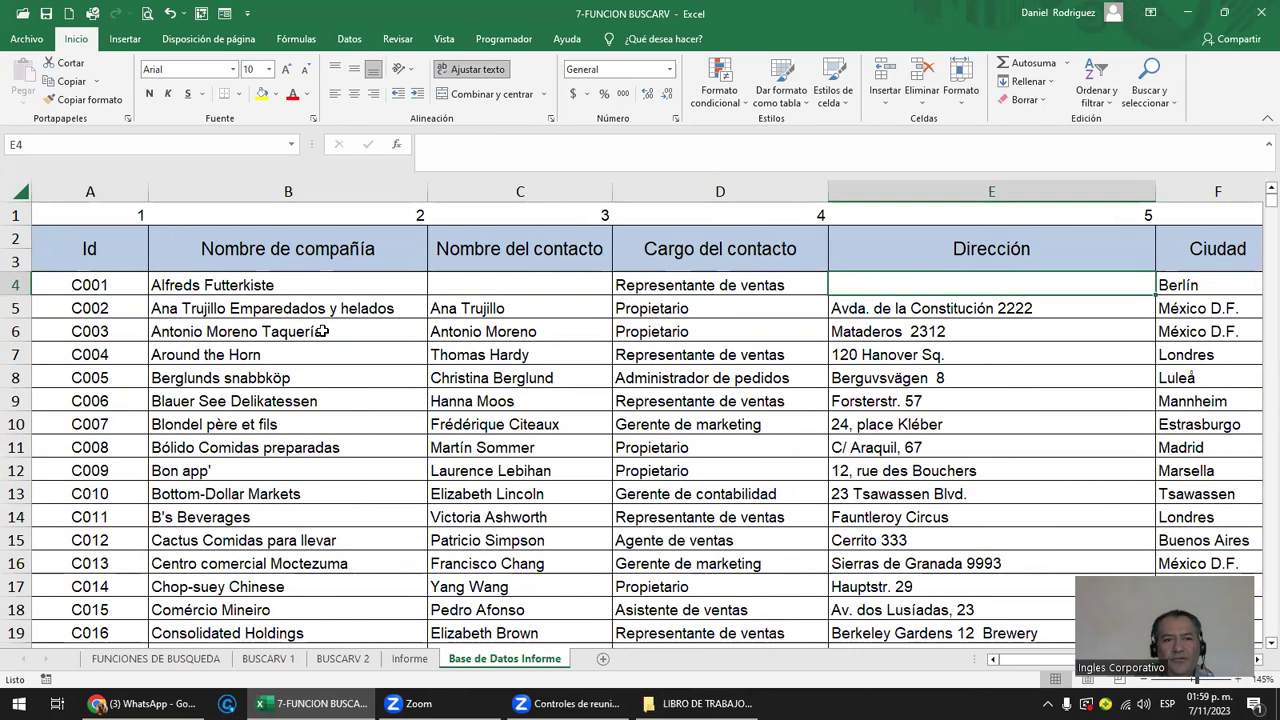
# Re-enter C001 in Informe and compare the contact and address lookups now returning 0.
pyautogui.click(409, 658)
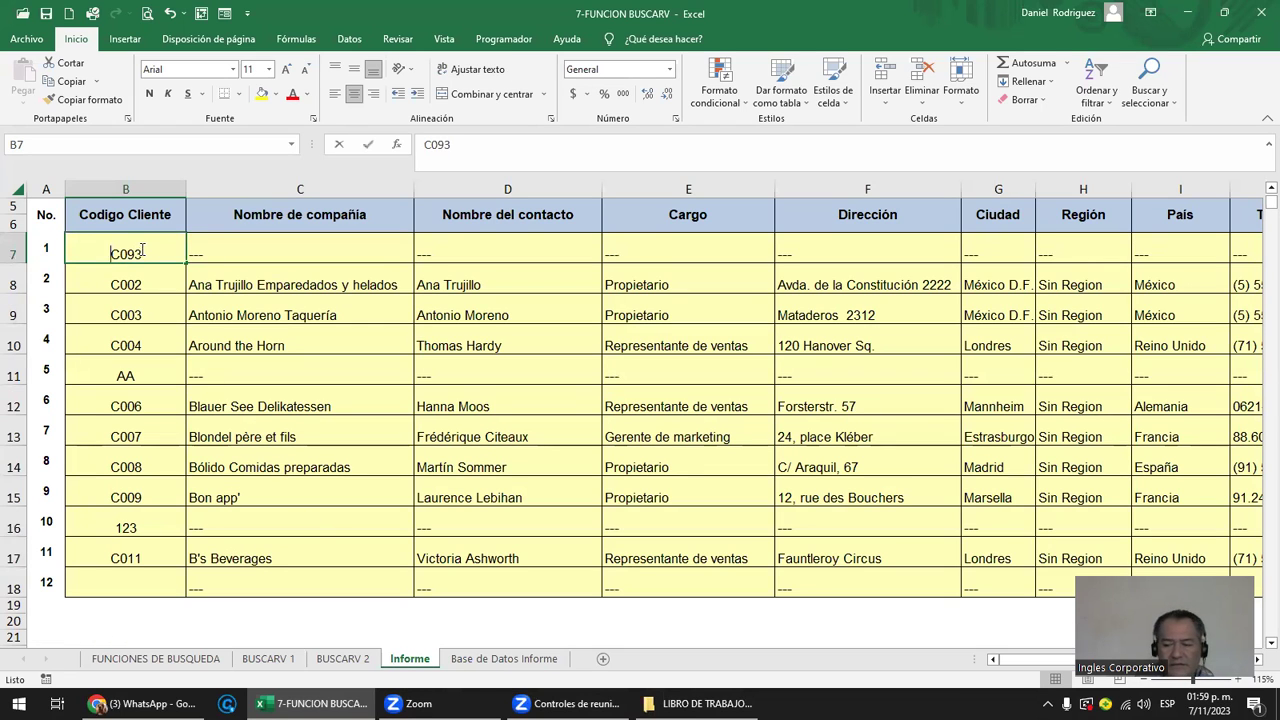
pyautogui.write('C001')
pyautogui.press('Return')
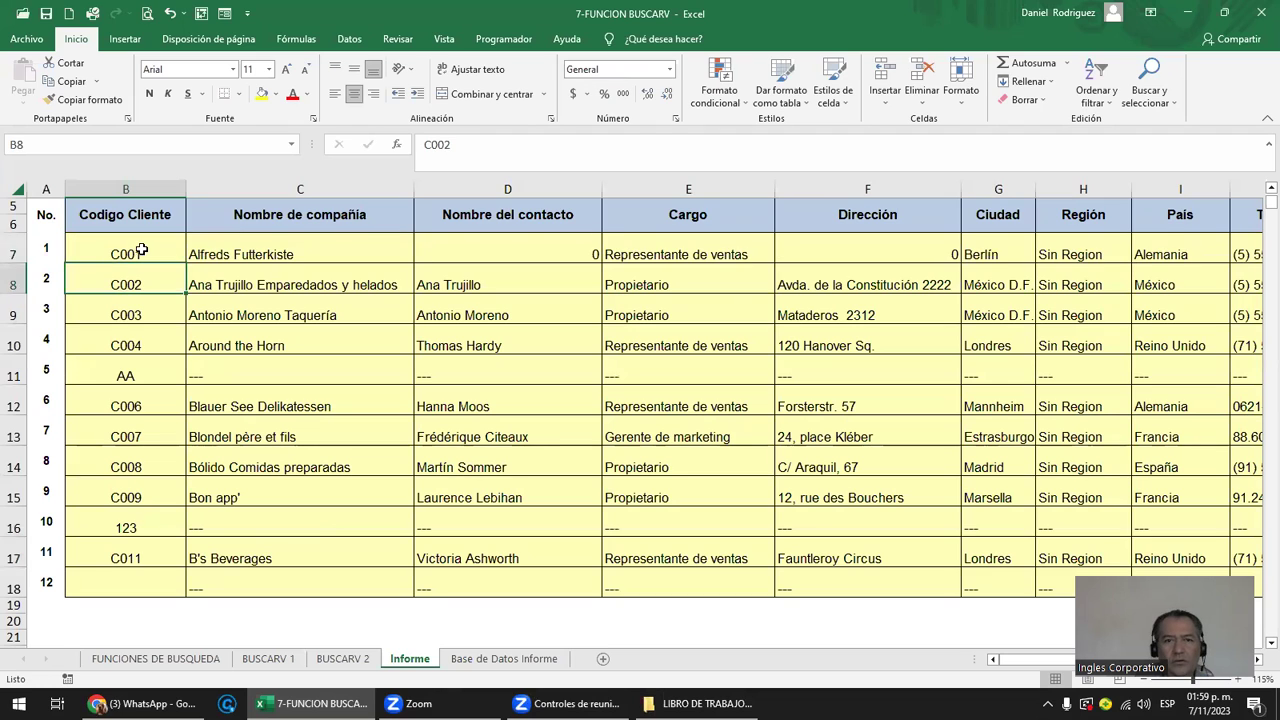
pyautogui.press('Up')
pyautogui.press('Right')
pyautogui.press('Right')
pyautogui.press('Right')
pyautogui.press('Left')
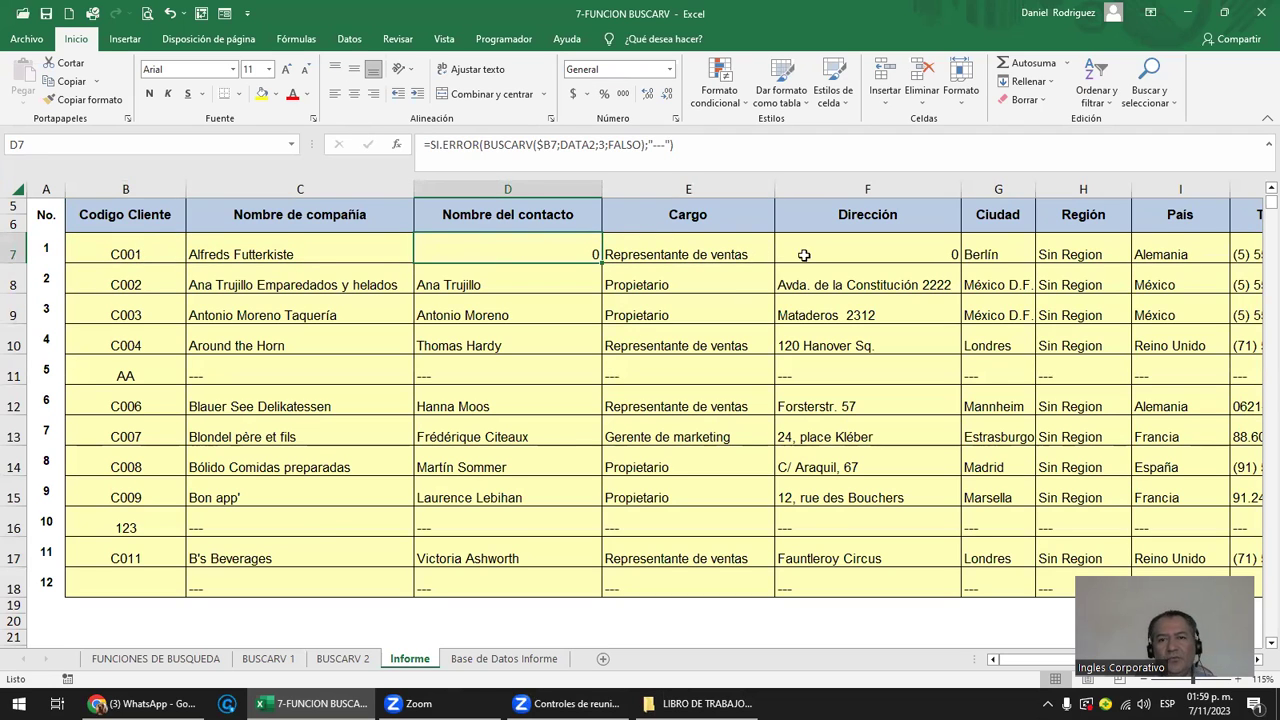
pyautogui.click(838, 255)
pyautogui.click(530, 255)
pyautogui.click(850, 255)
pyautogui.click(545, 247)
pyautogui.click(853, 250)
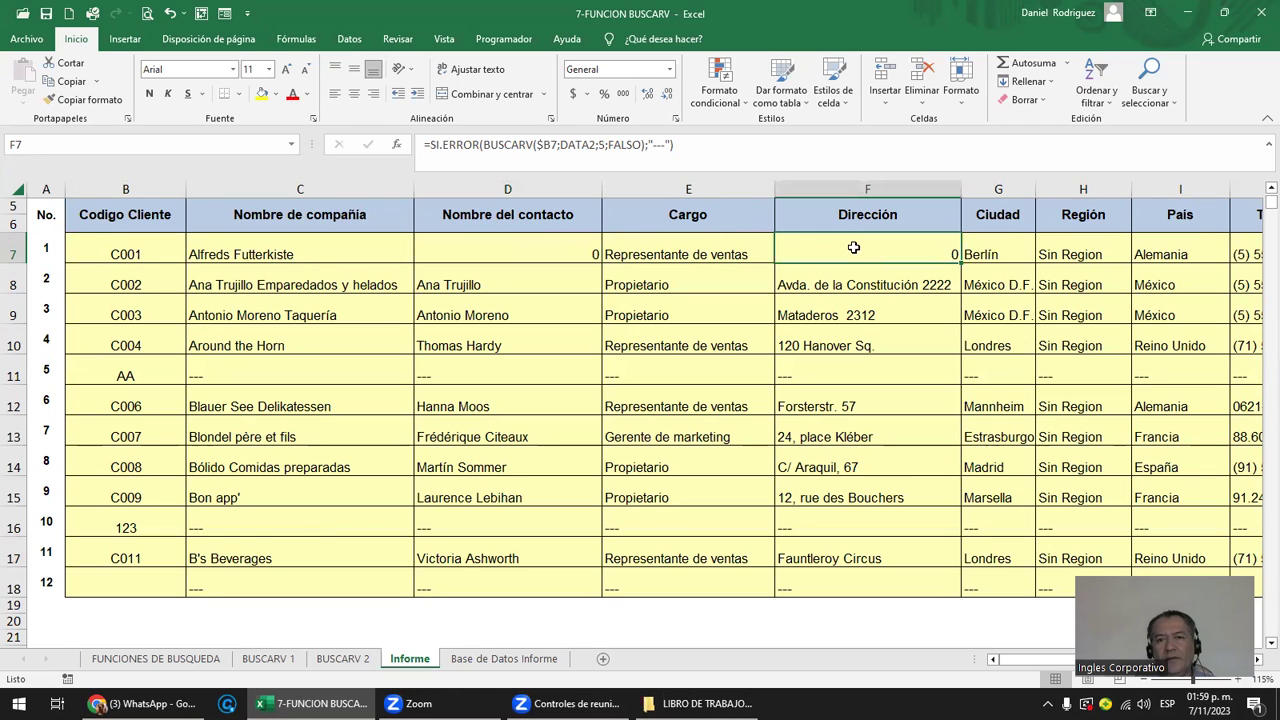
pyautogui.click(559, 241)
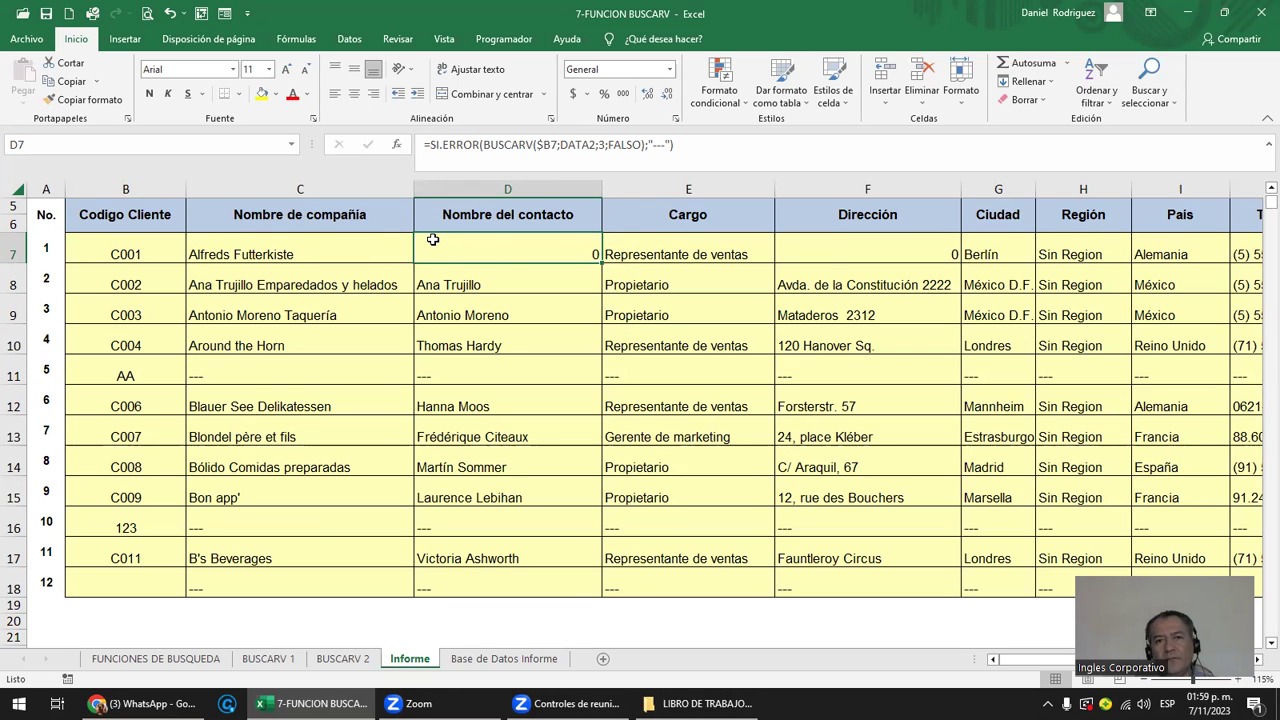
# Type the contact name into C4, copy E7's address into E4, then check F7 in Informe.
pyautogui.click(484, 659)
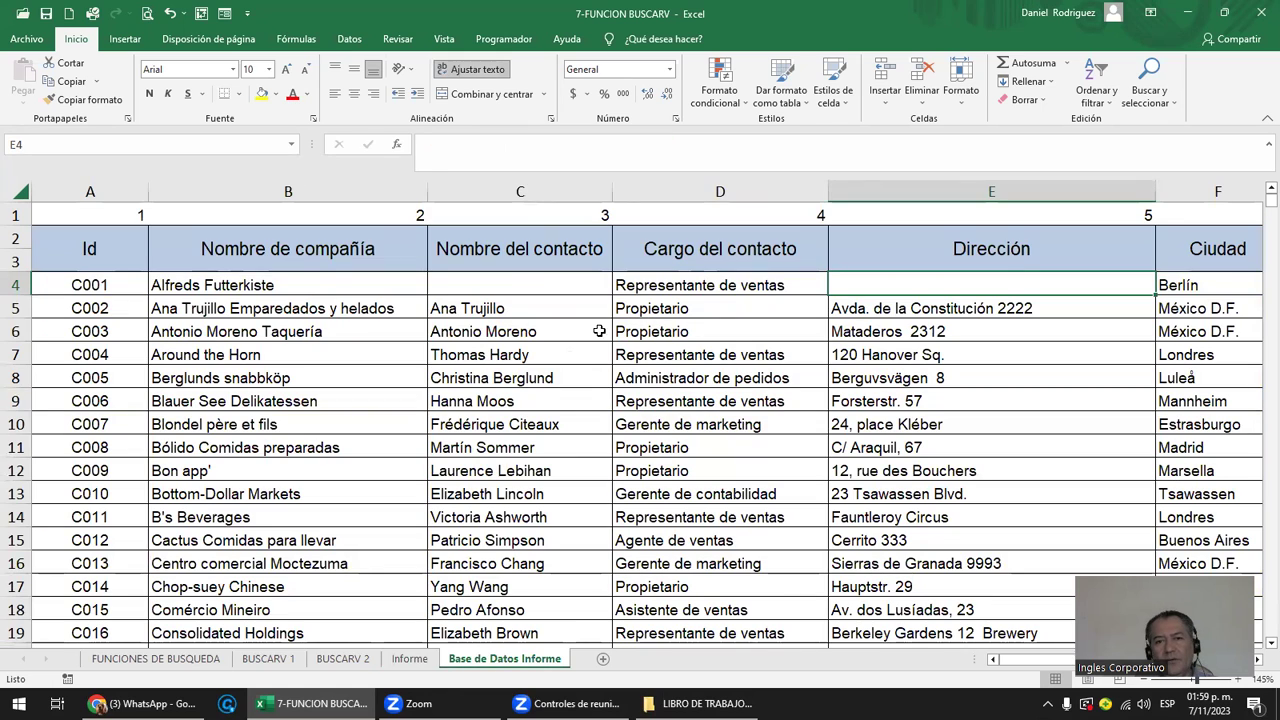
pyautogui.click(520, 287)
pyautogui.press('Right')
pyautogui.press('Right')
pyautogui.click(500, 285)
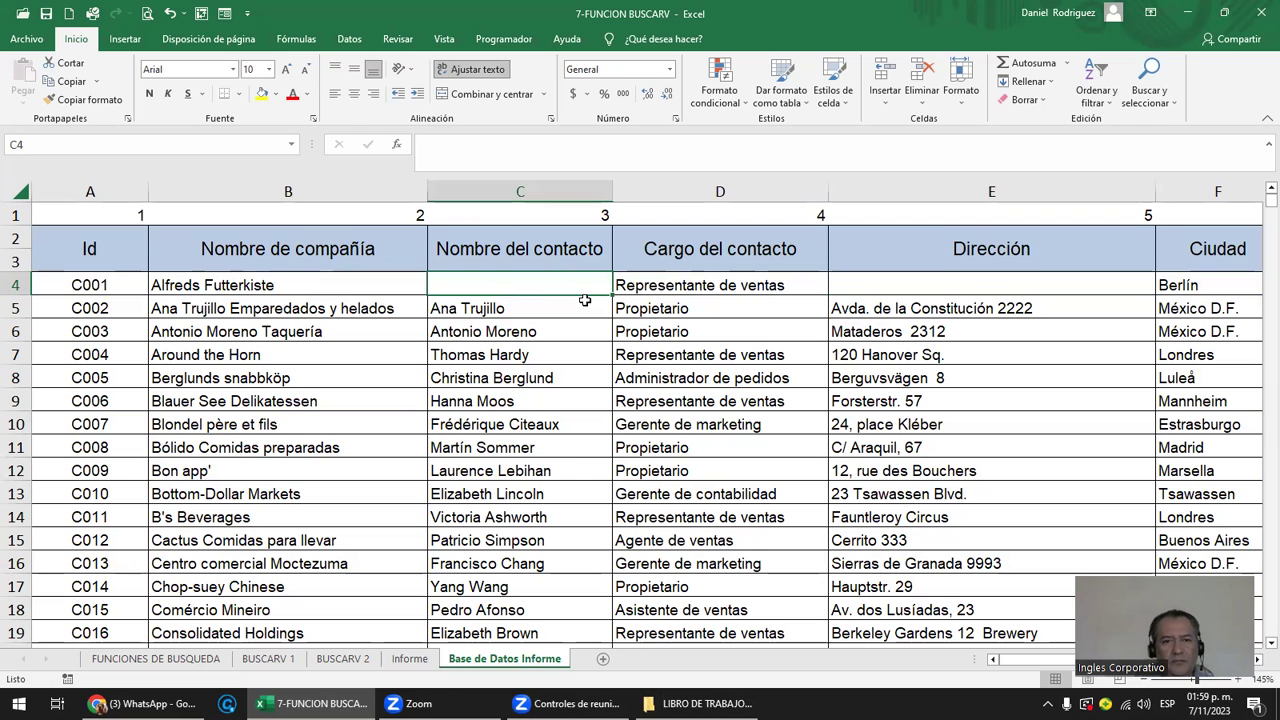
pyautogui.write('Maria Larsson')
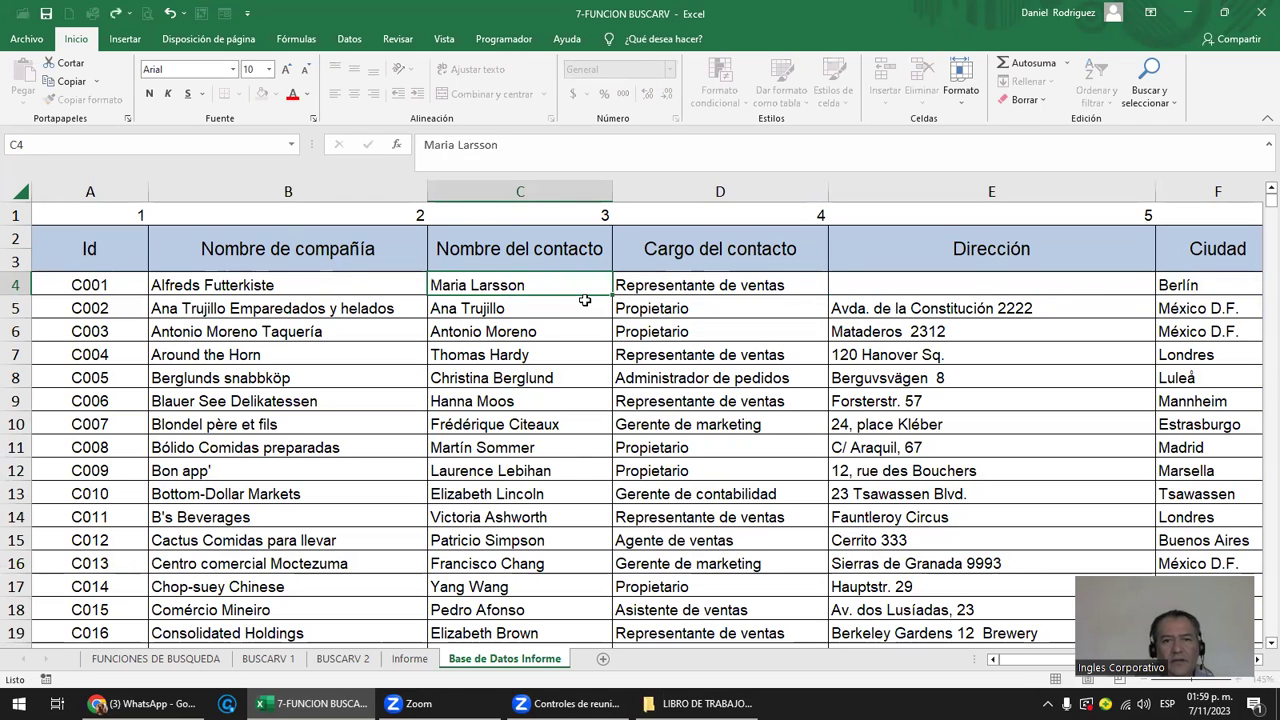
pyautogui.press('Right')
pyautogui.press('Right')
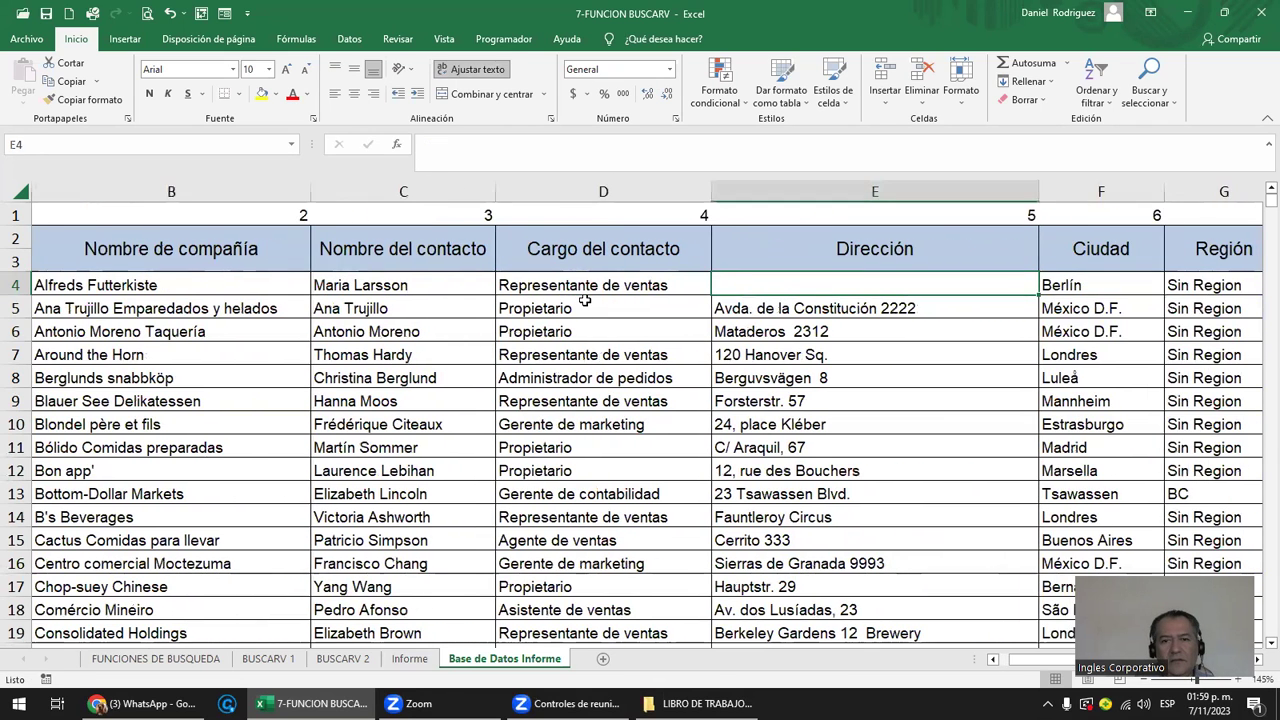
pyautogui.press('Down')
pyautogui.press('Down')
pyautogui.press('Down')
pyautogui.hotkey('ctrl', 'c')
pyautogui.press('Up')
pyautogui.press('Up')
pyautogui.press('Up')
pyautogui.hotkey('ctrl', 'v')
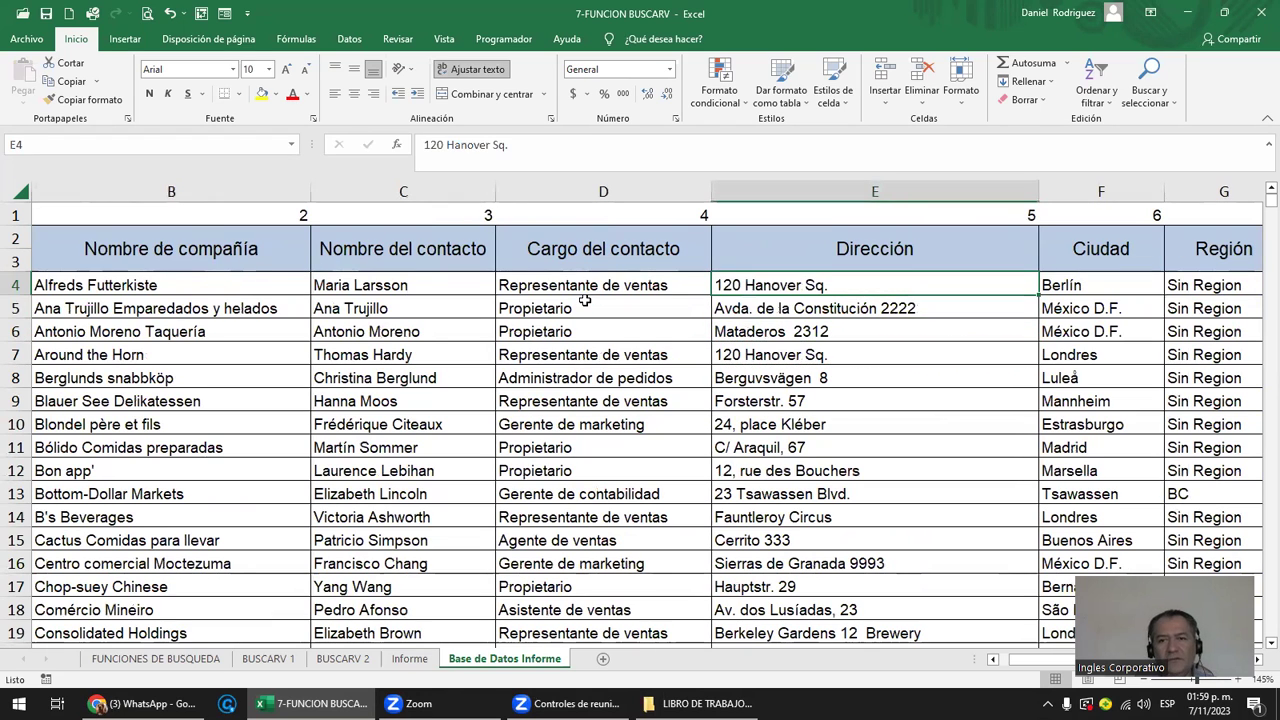
pyautogui.click(409, 658)
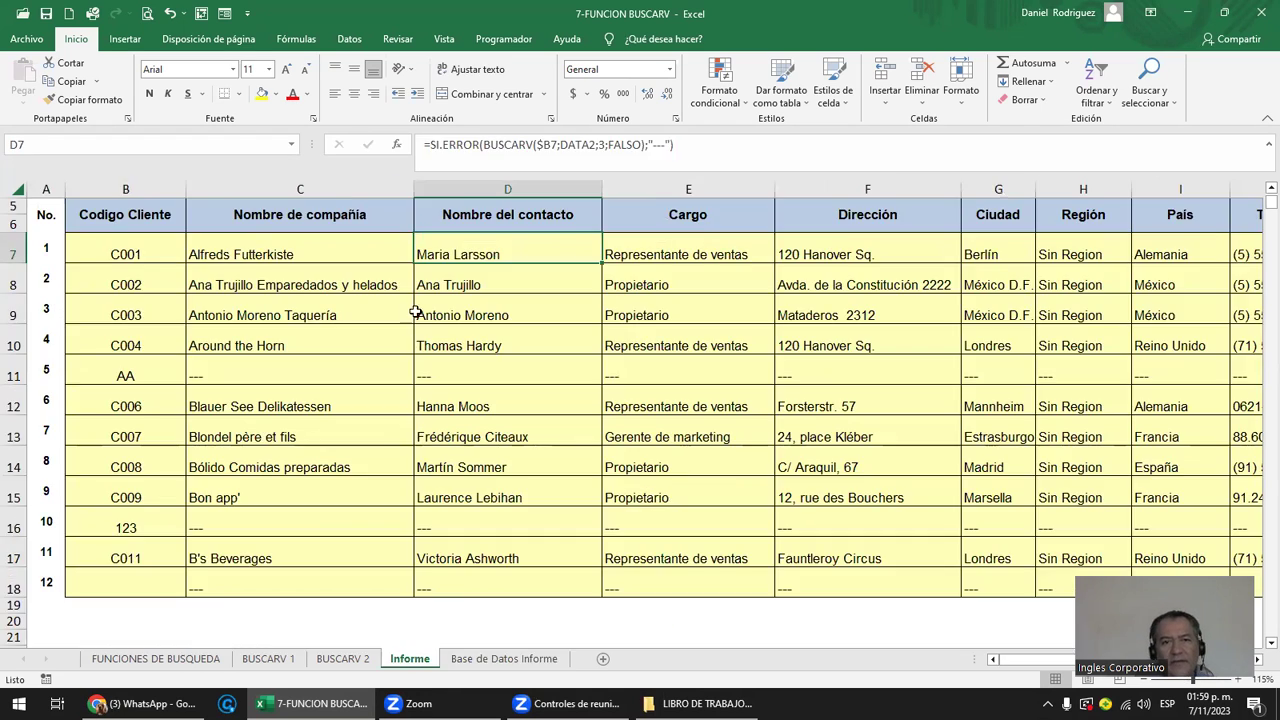
pyautogui.click(847, 255)
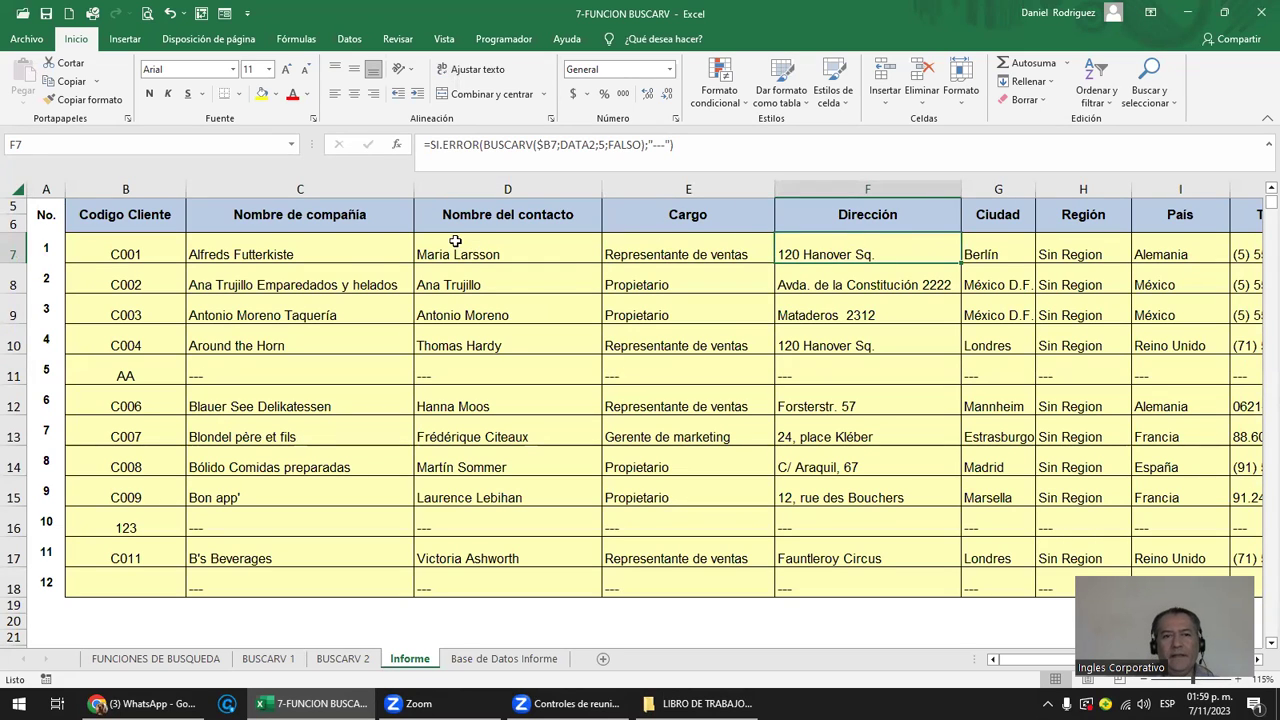
# Fill the lookup results range C7:J18 white, keeping the B7:B17 client codes yellow.
pyautogui.scroll(2, 457, 255)
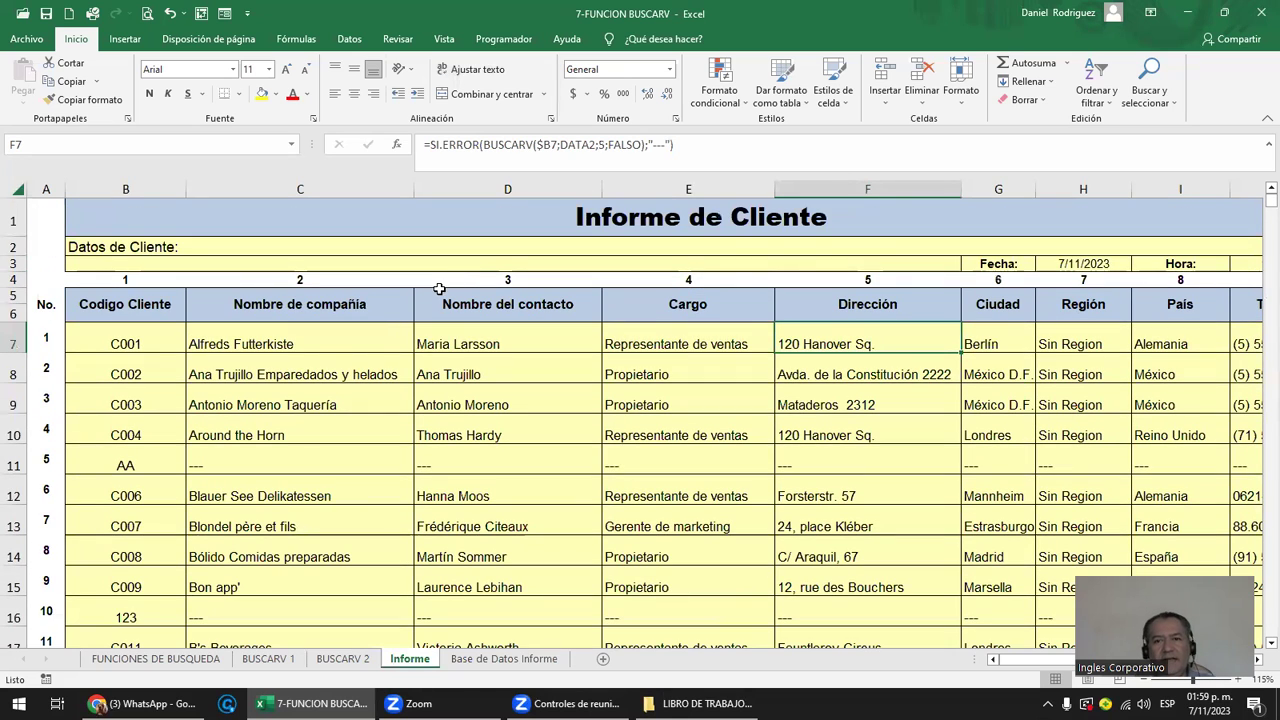
pyautogui.keyDown('ctrl'); pyautogui.scroll(-1, 455, 268); pyautogui.keyUp('ctrl')
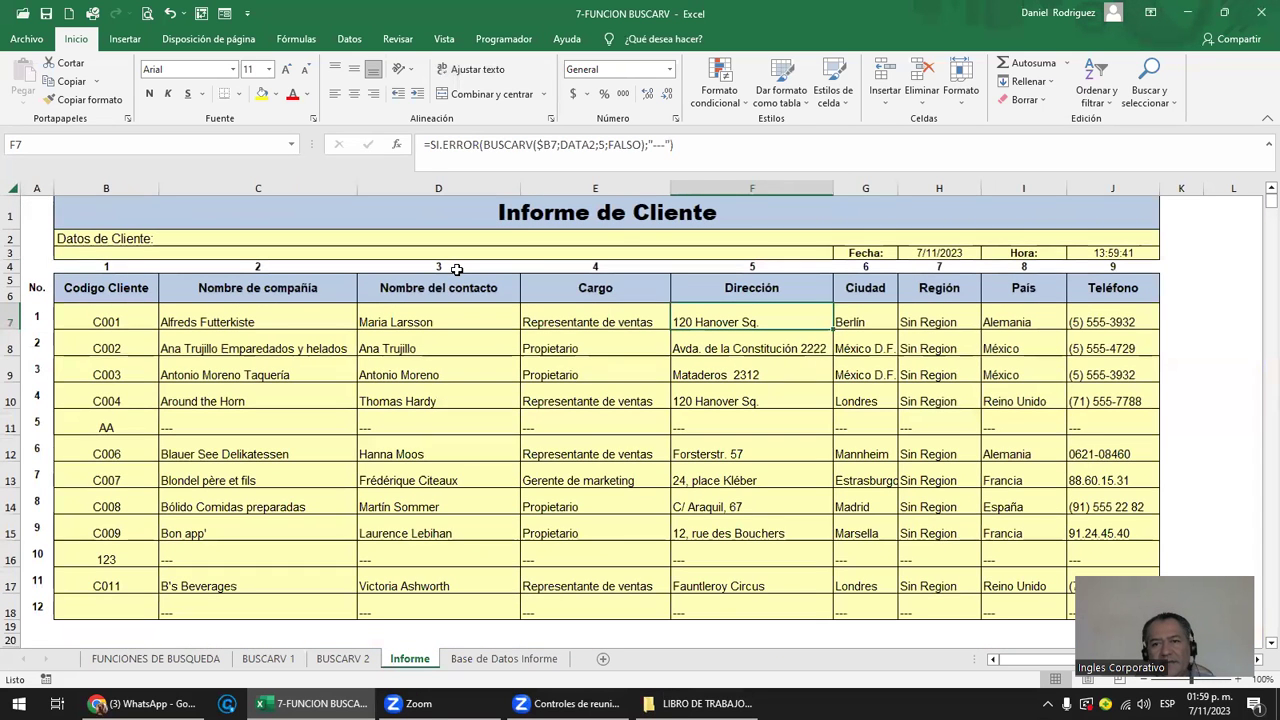
pyautogui.moveTo(106, 320); pyautogui.dragTo(109, 598)
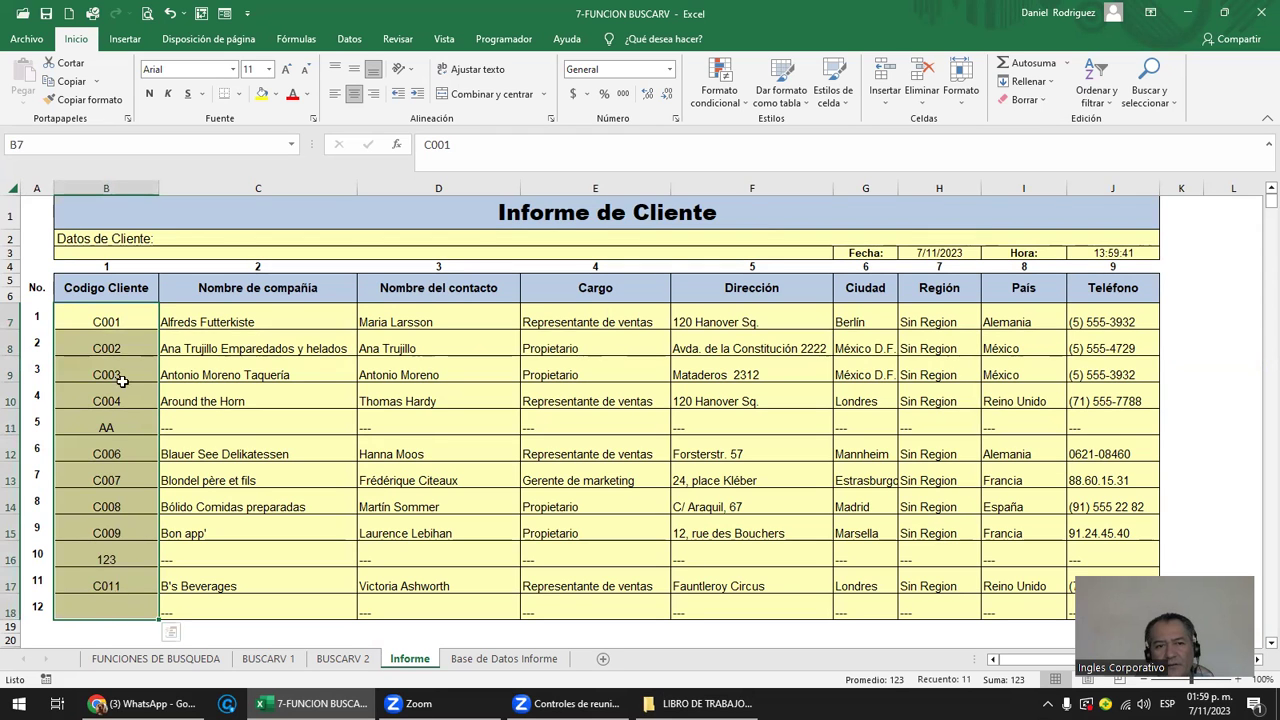
pyautogui.click(113, 322)
pyautogui.moveTo(225, 322); pyautogui.dragTo(1071, 597)
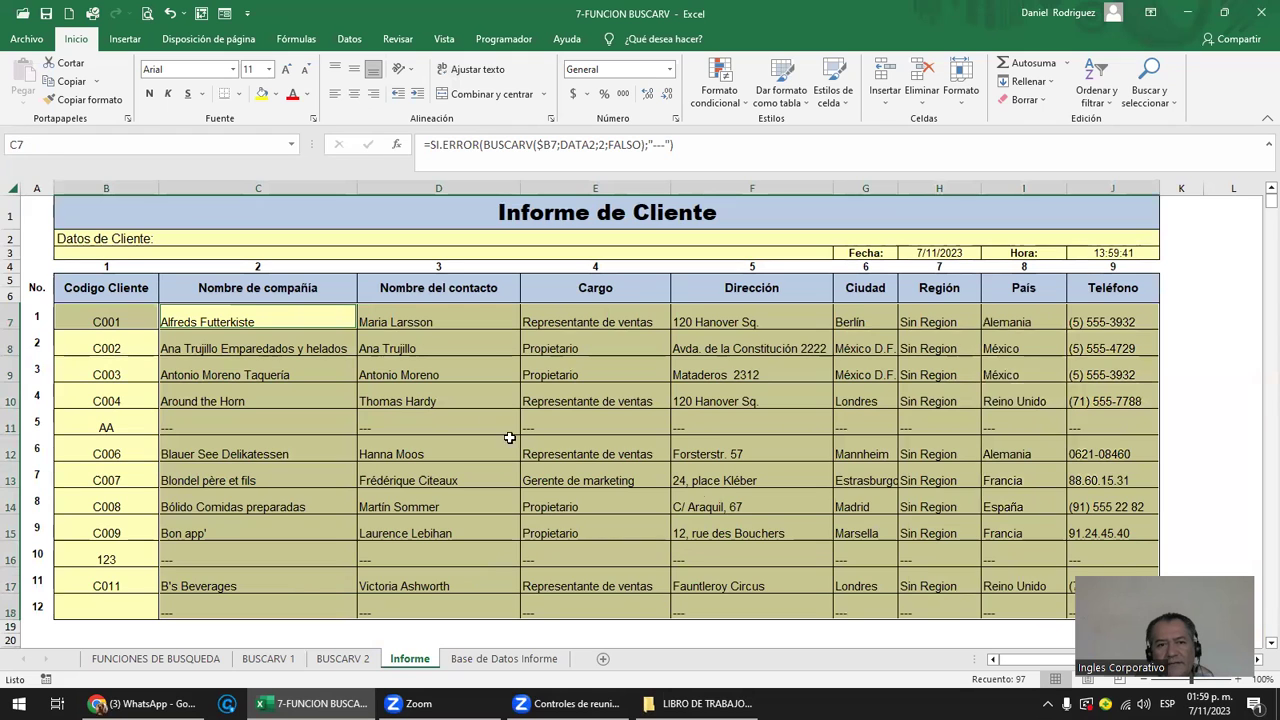
pyautogui.moveTo(250, 322)
pyautogui.mouseDown()
pyautogui.moveTo(1063, 605)
pyautogui.moveTo(1110, 605)
pyautogui.mouseUp()
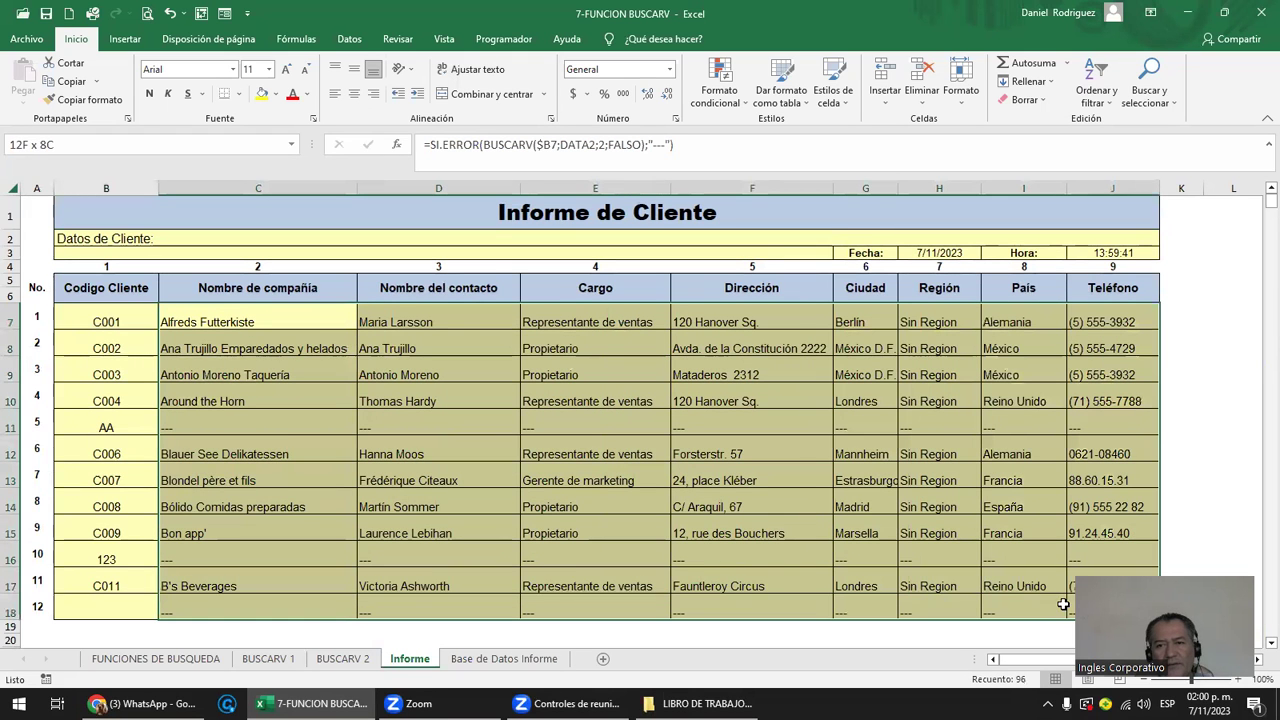
pyautogui.click(241, 96)
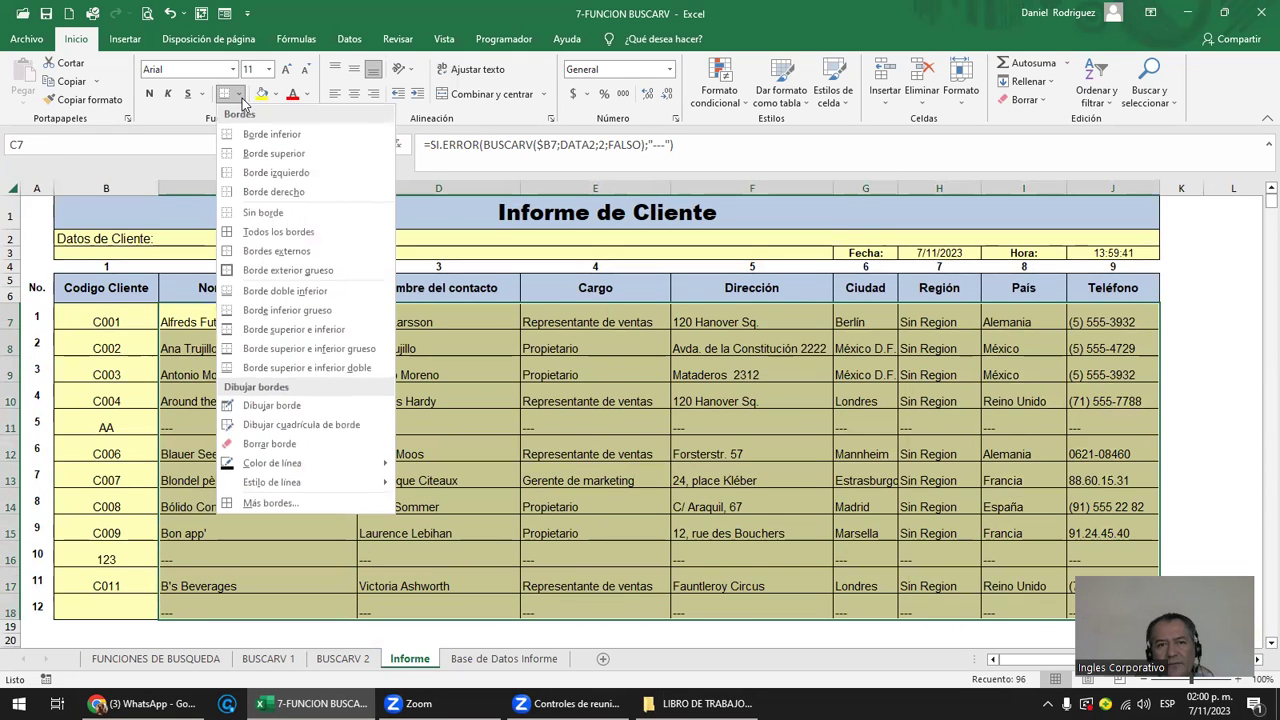
pyautogui.click(275, 94)
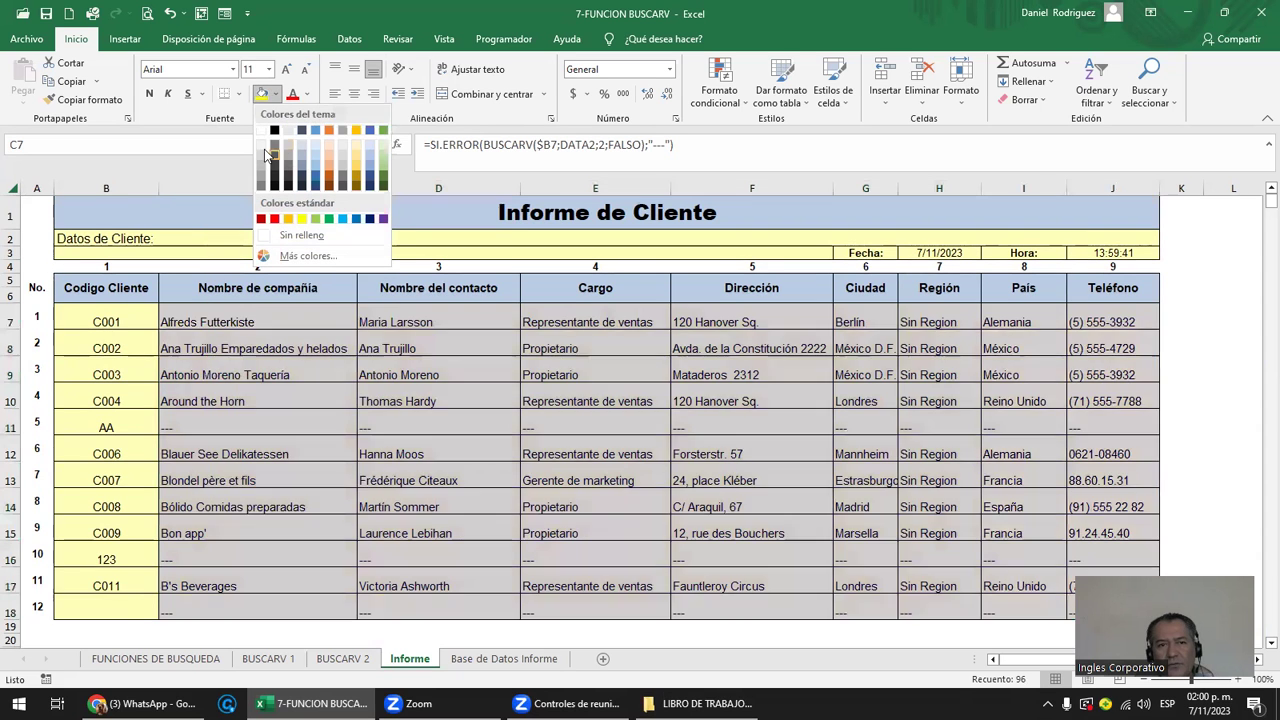
pyautogui.click(260, 134)
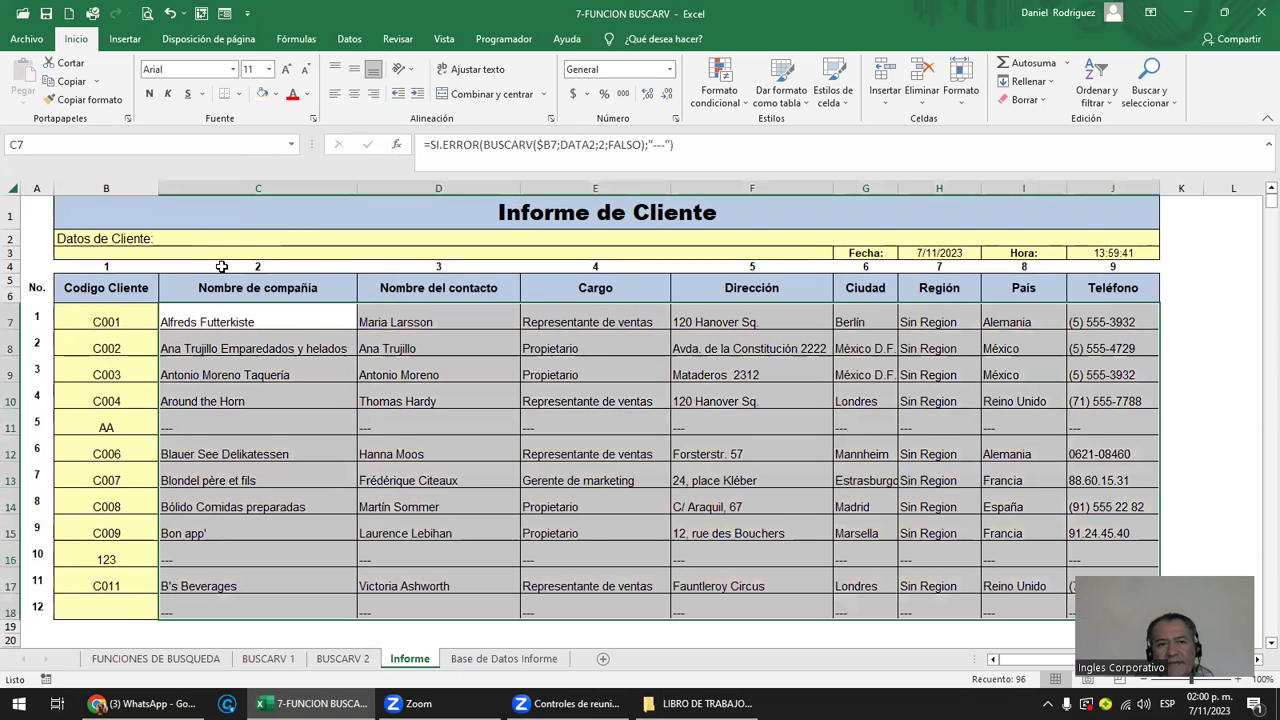
pyautogui.click(238, 266)
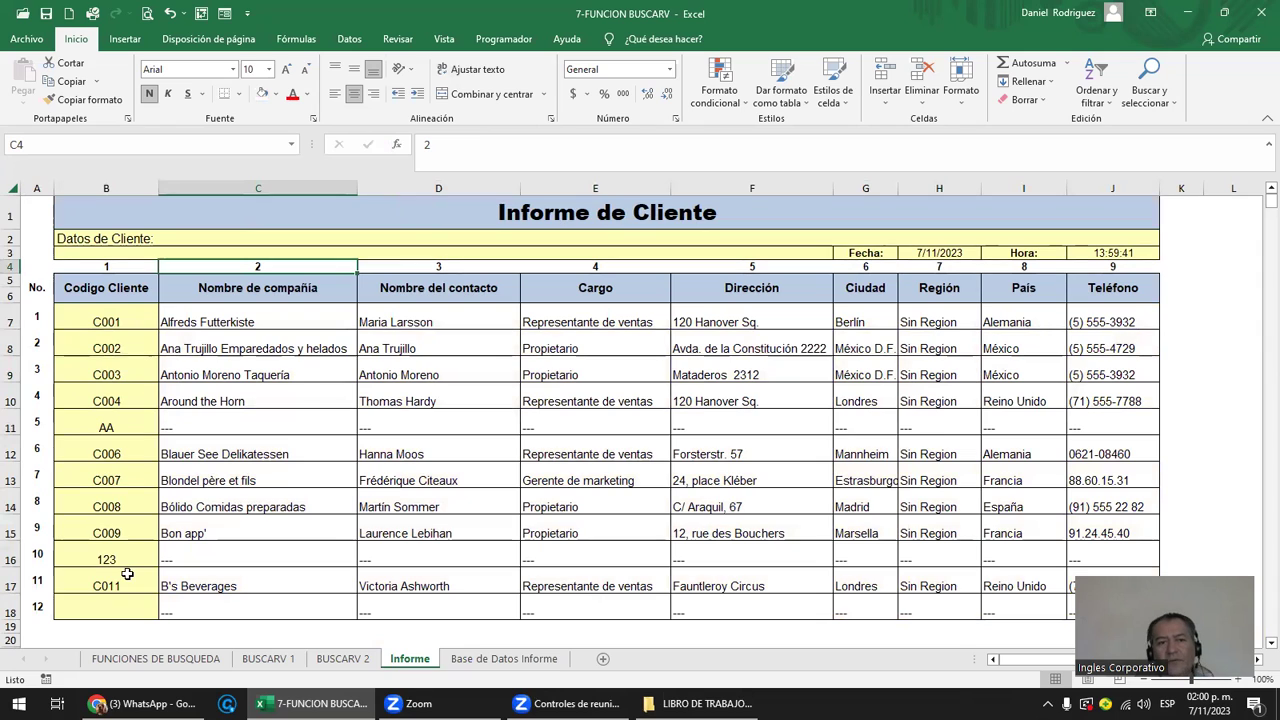
pyautogui.click(117, 323)
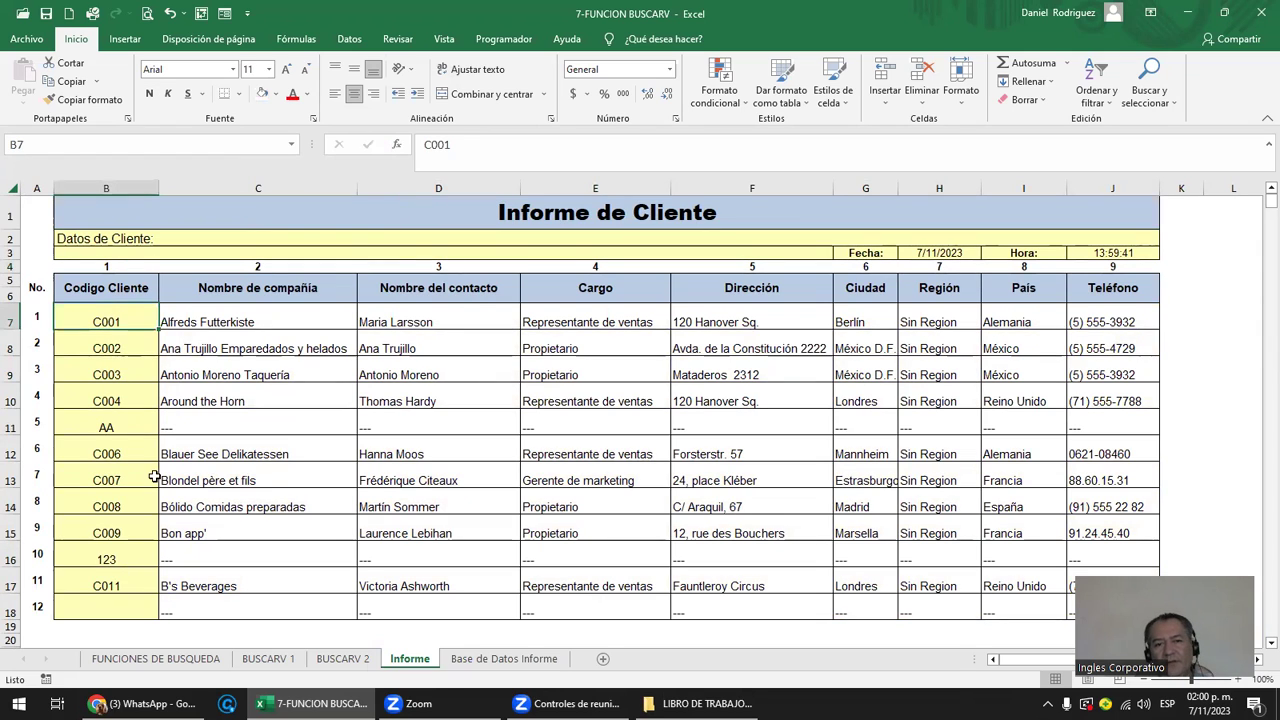
pyautogui.click(504, 658)
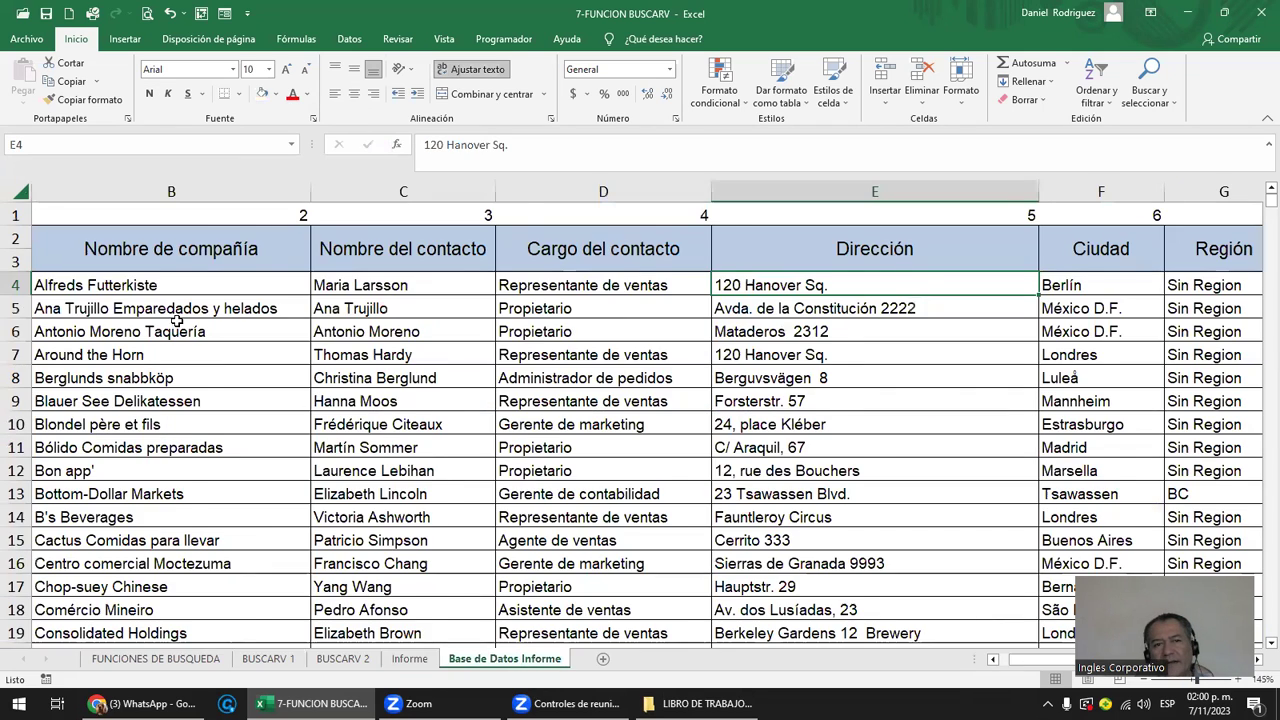
pyautogui.keyDown('ctrl'); pyautogui.scroll(-3, 130, 318); pyautogui.keyUp('ctrl')
pyautogui.keyDown('ctrl'); pyautogui.scroll(-1, 90, 316); pyautogui.keyUp('ctrl')
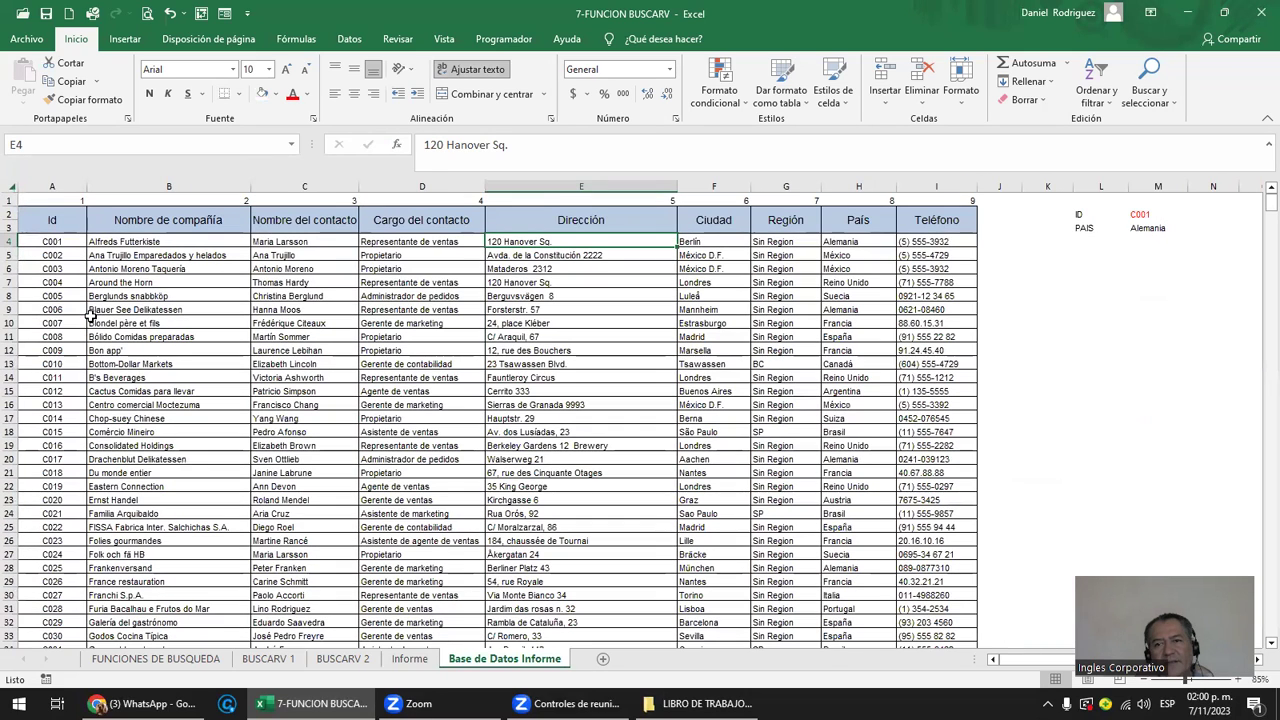
pyautogui.click(48, 283)
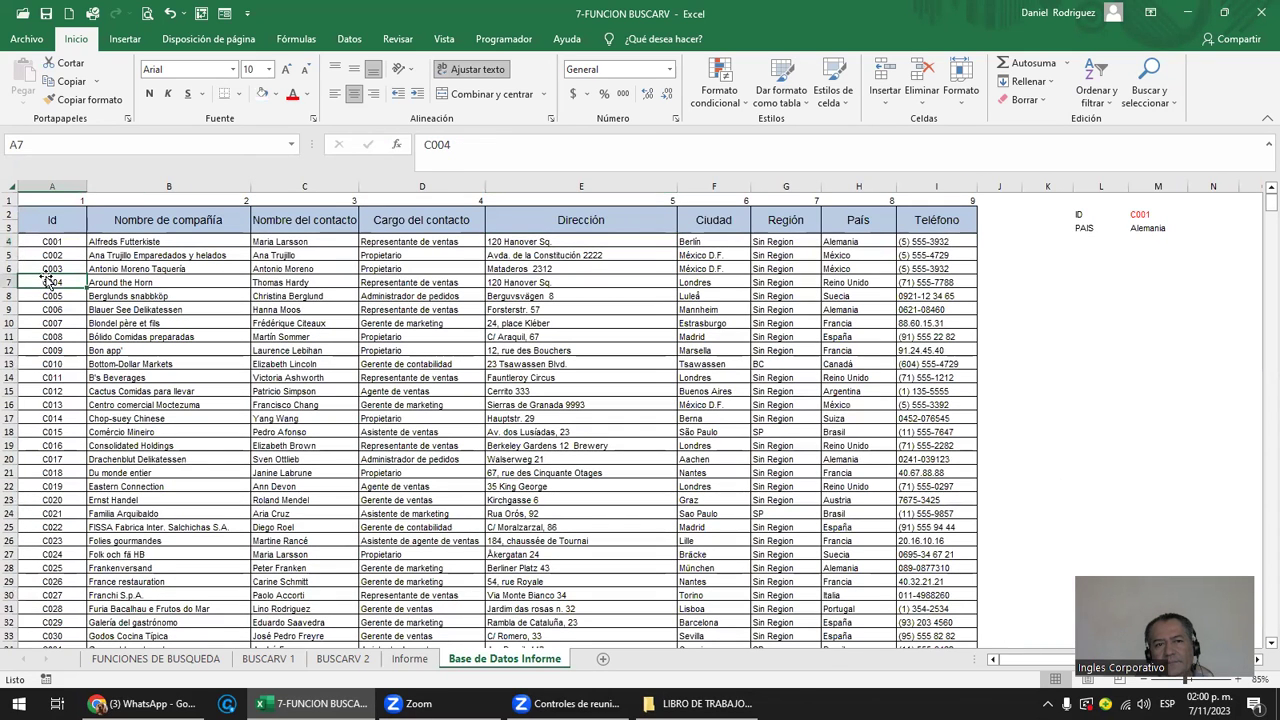
pyautogui.click(410, 658)
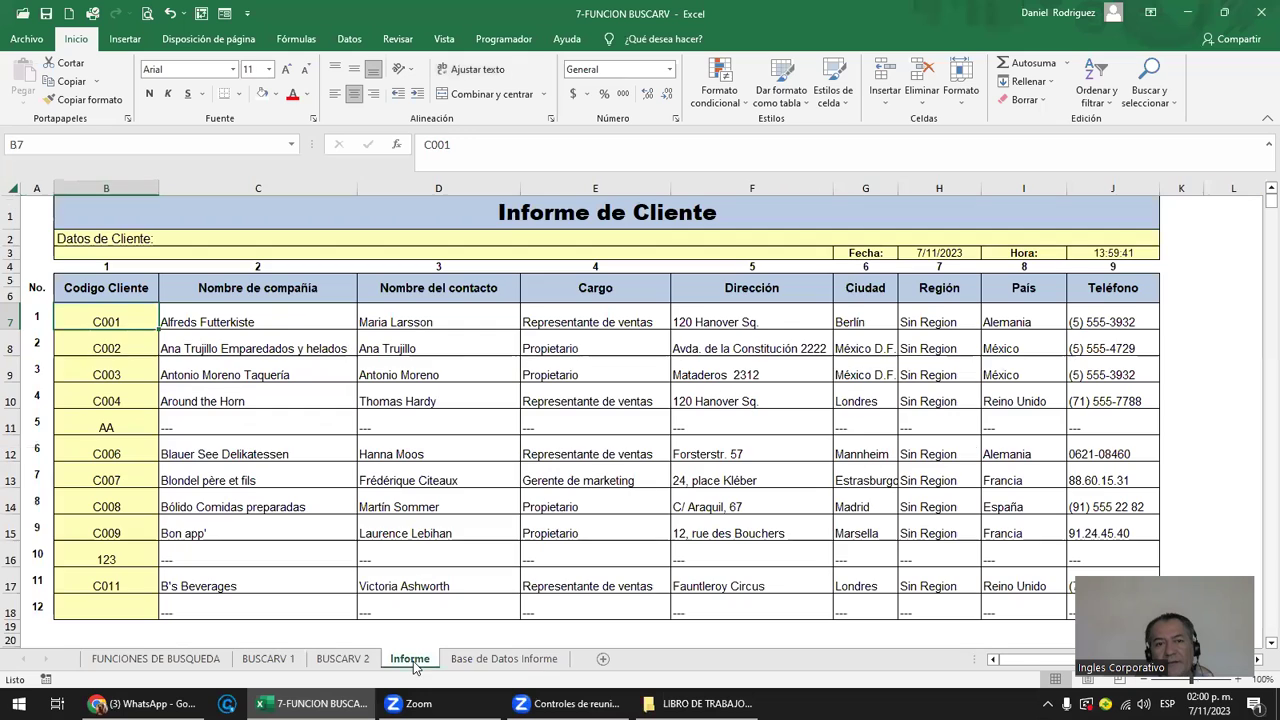
pyautogui.moveTo(171, 323); pyautogui.dragTo(1094, 320)
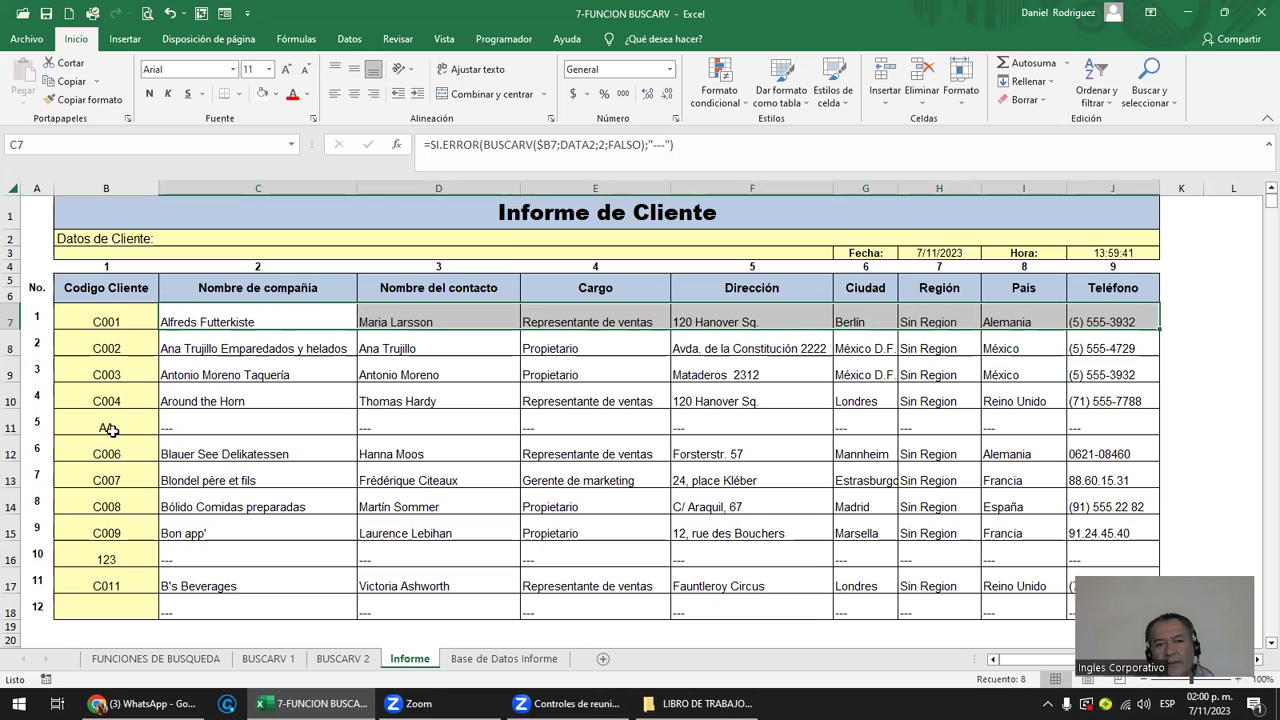
pyautogui.moveTo(170, 428); pyautogui.dragTo(1050, 418)
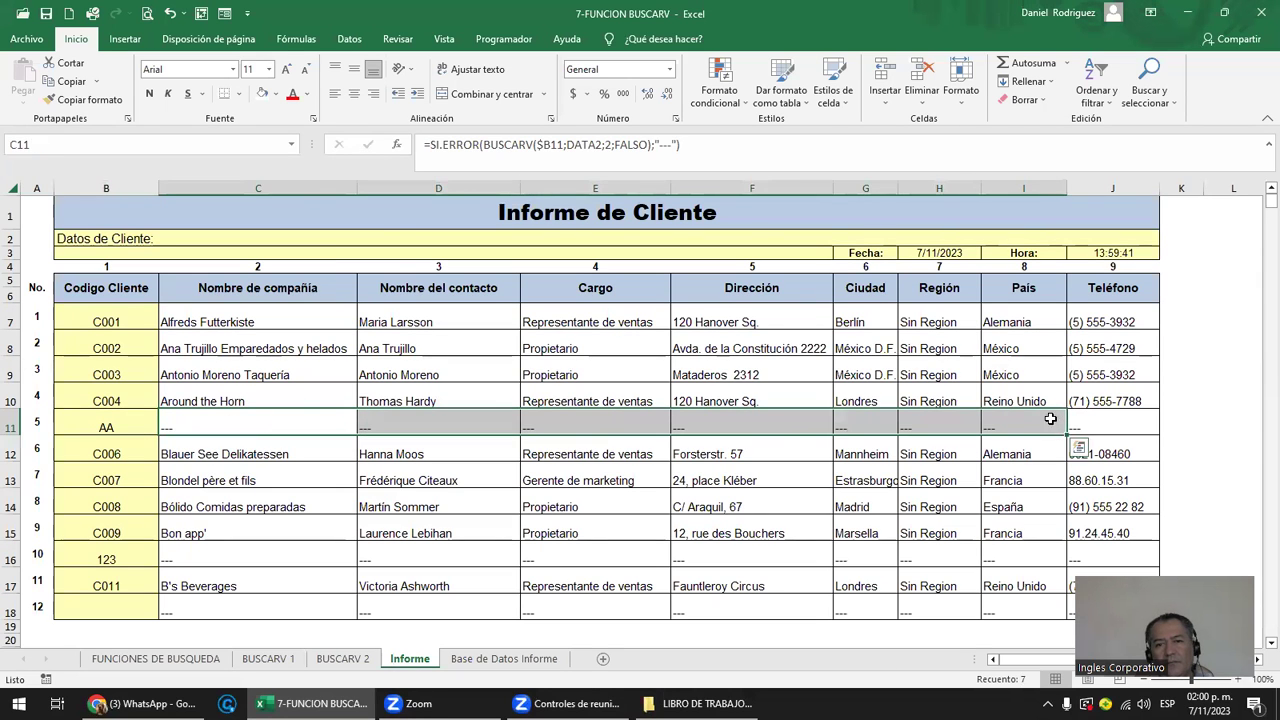
pyautogui.click(503, 658)
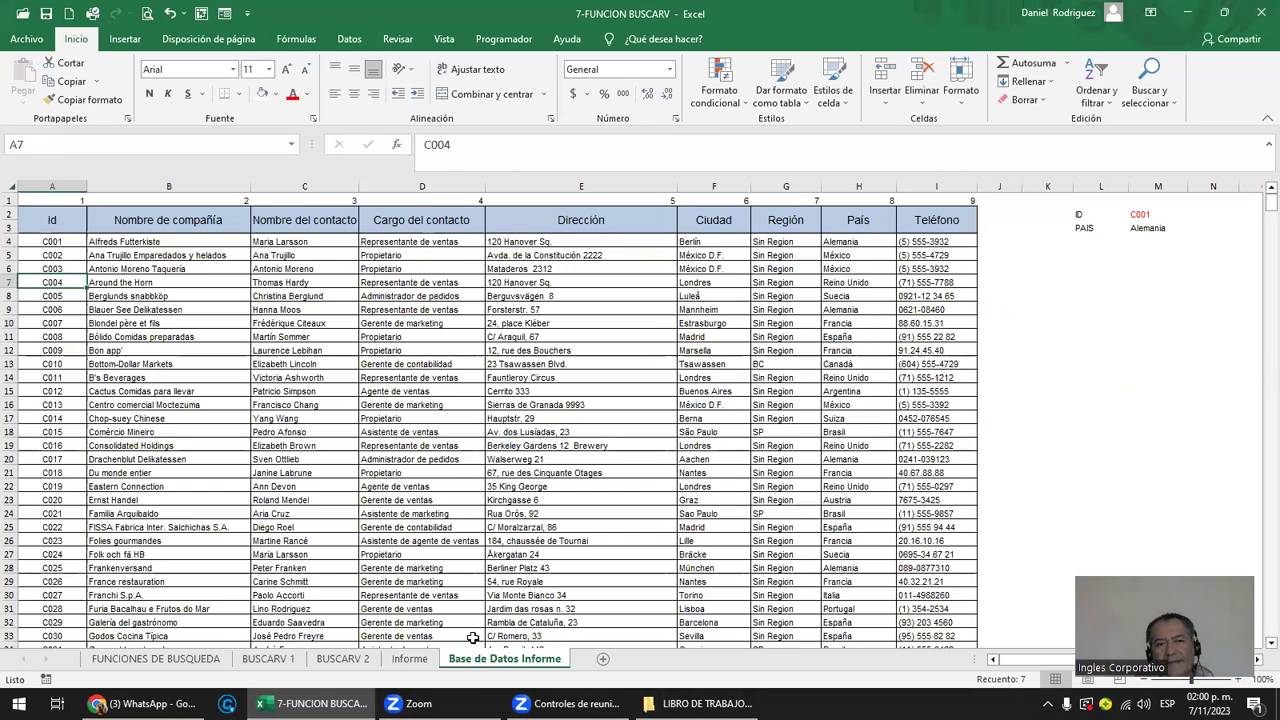
pyautogui.click(125, 240)
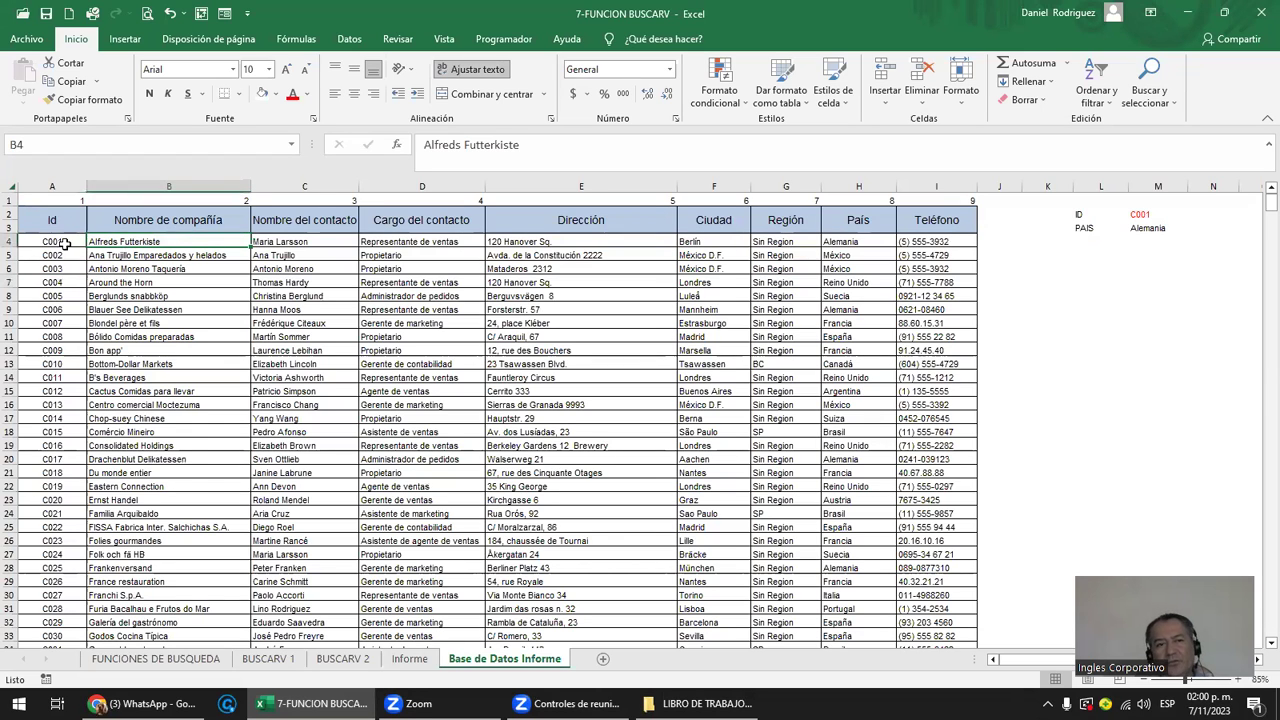
pyautogui.click(12, 242)
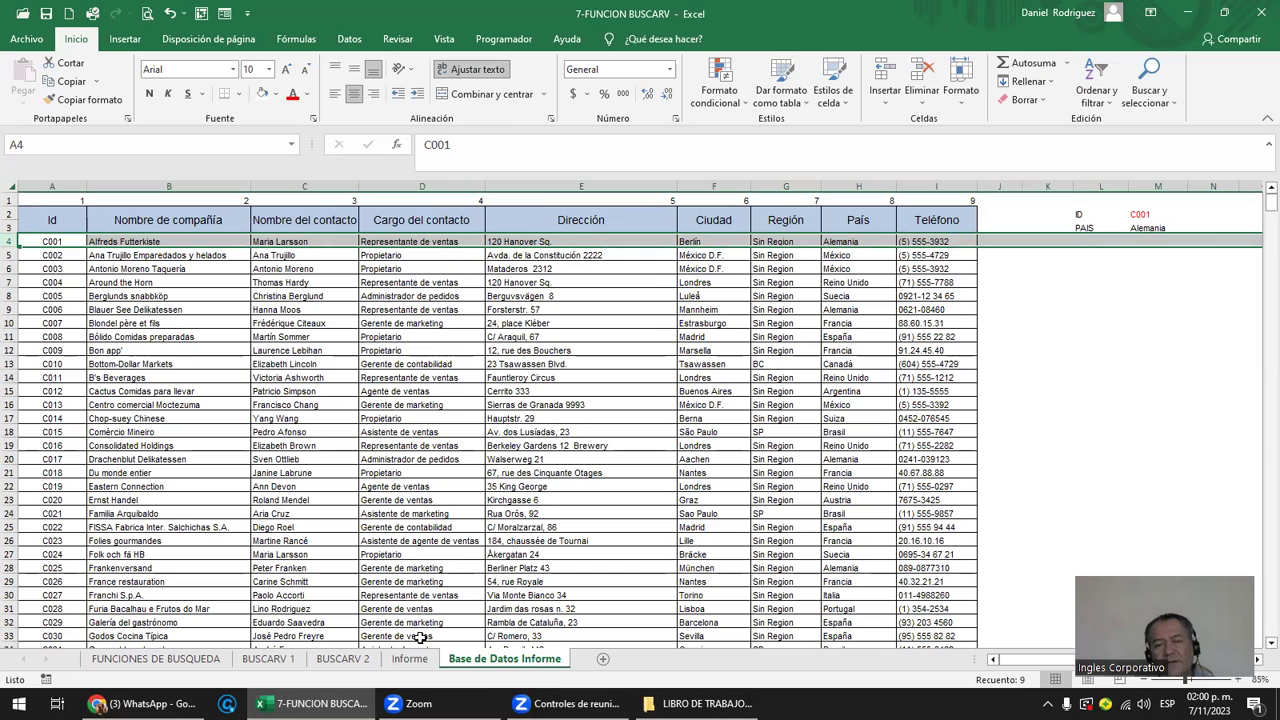
pyautogui.click(409, 658)
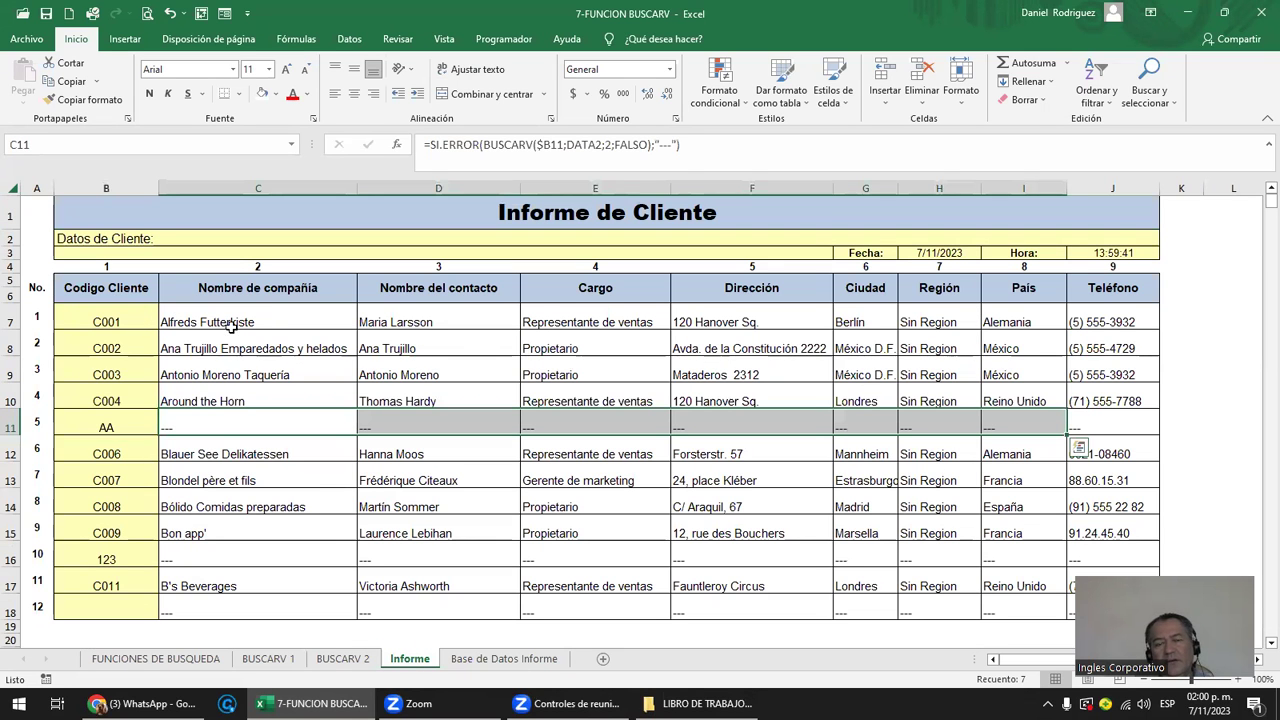
pyautogui.click(267, 321)
pyautogui.keyDown('ctrl'); pyautogui.scroll(-1, 389, 480); pyautogui.keyUp('ctrl')
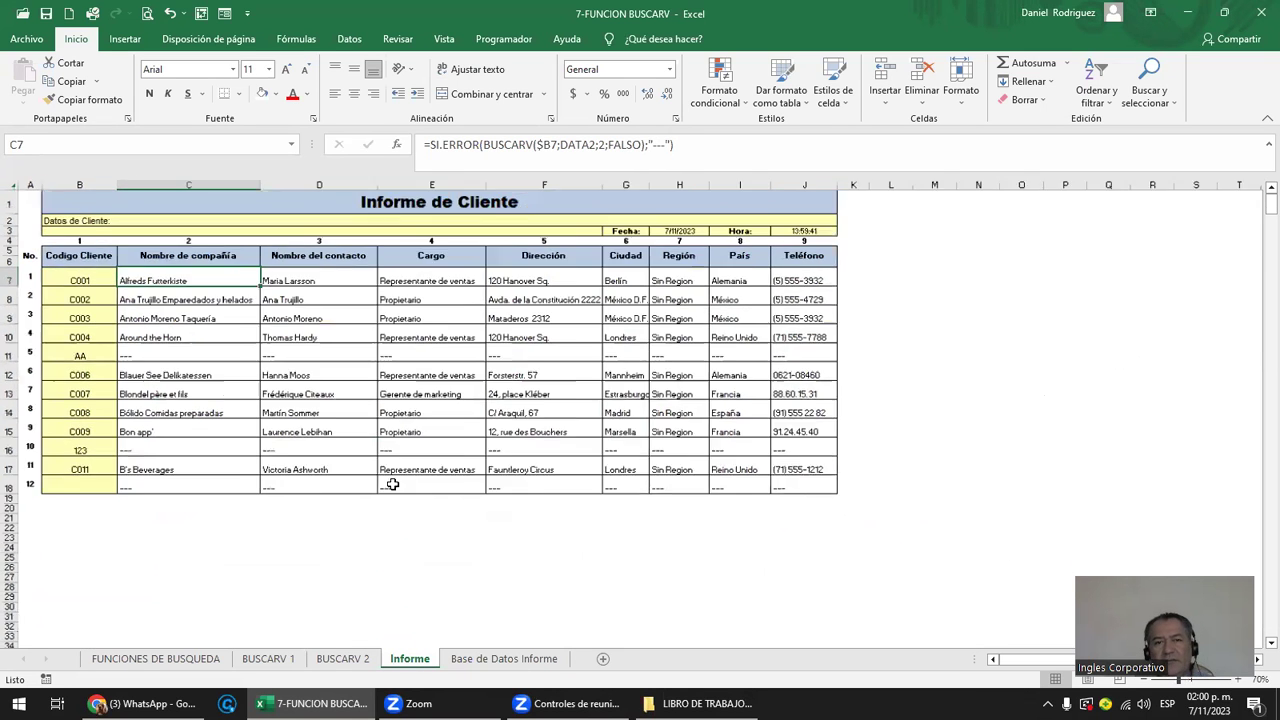
pyautogui.hscroll(2, 390, 482)
pyautogui.press('Home')
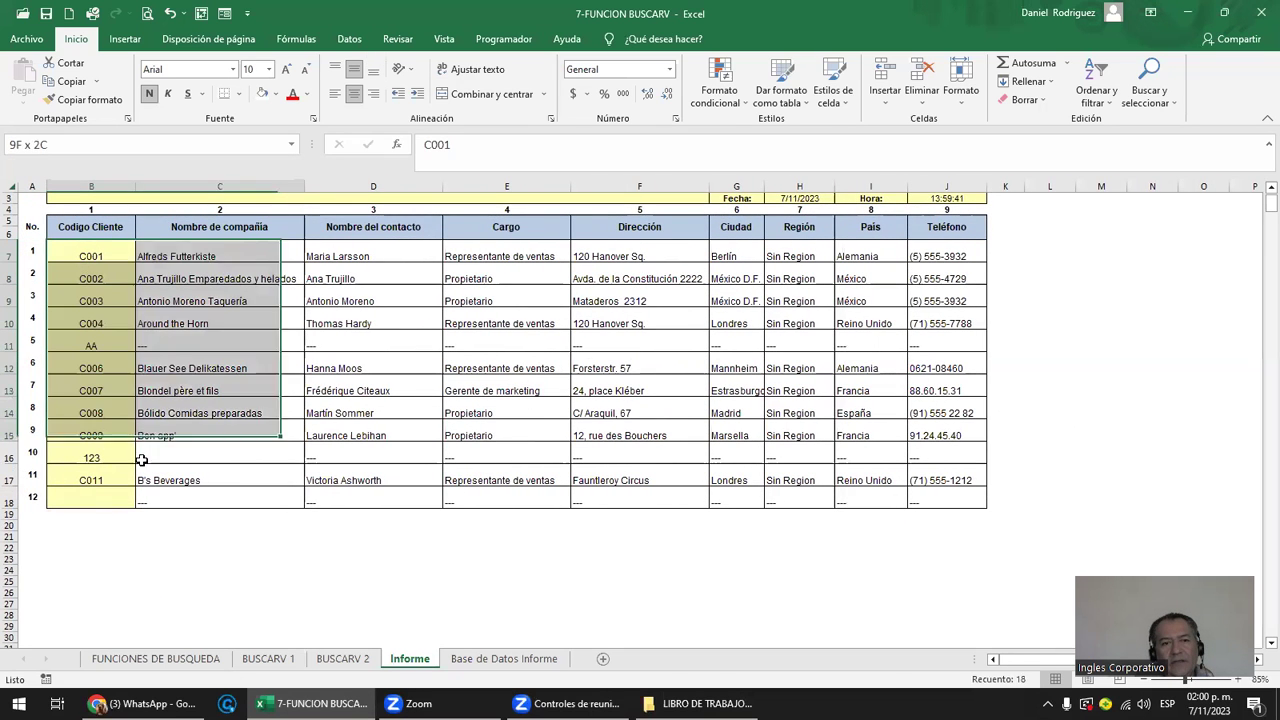
pyautogui.moveTo(91, 258); pyautogui.dragTo(120, 503)
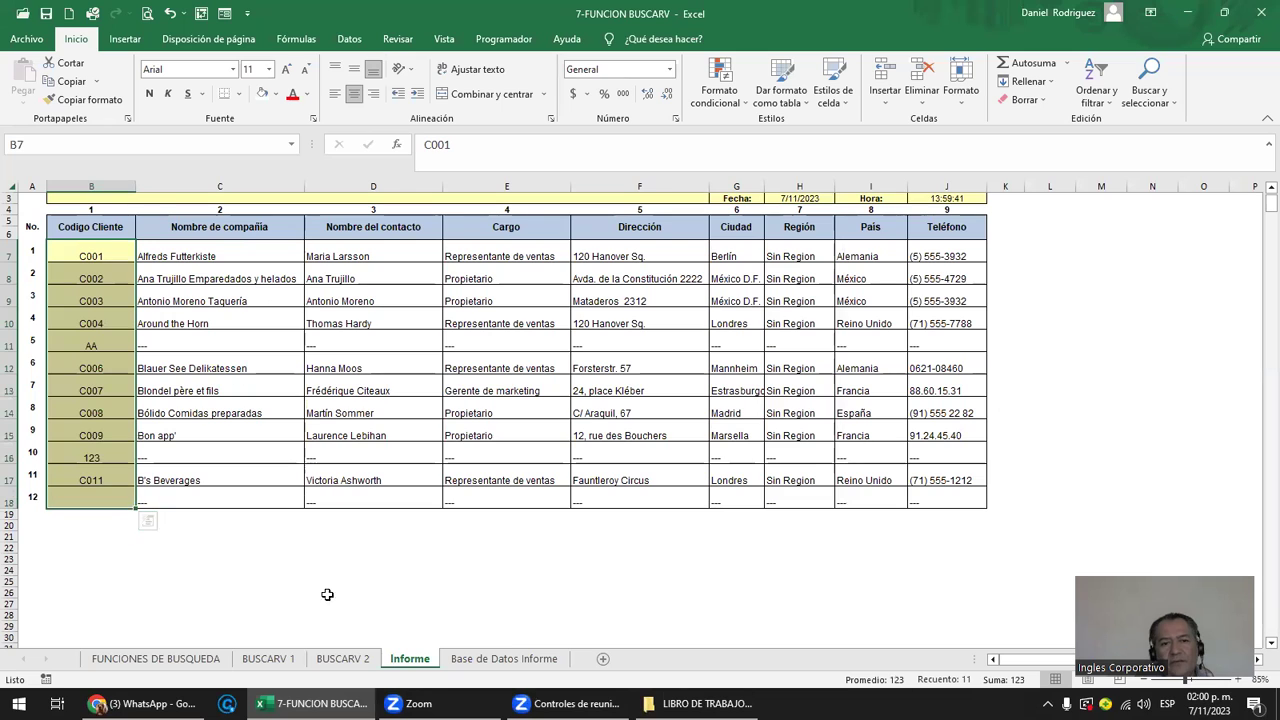
pyautogui.click(104, 540)
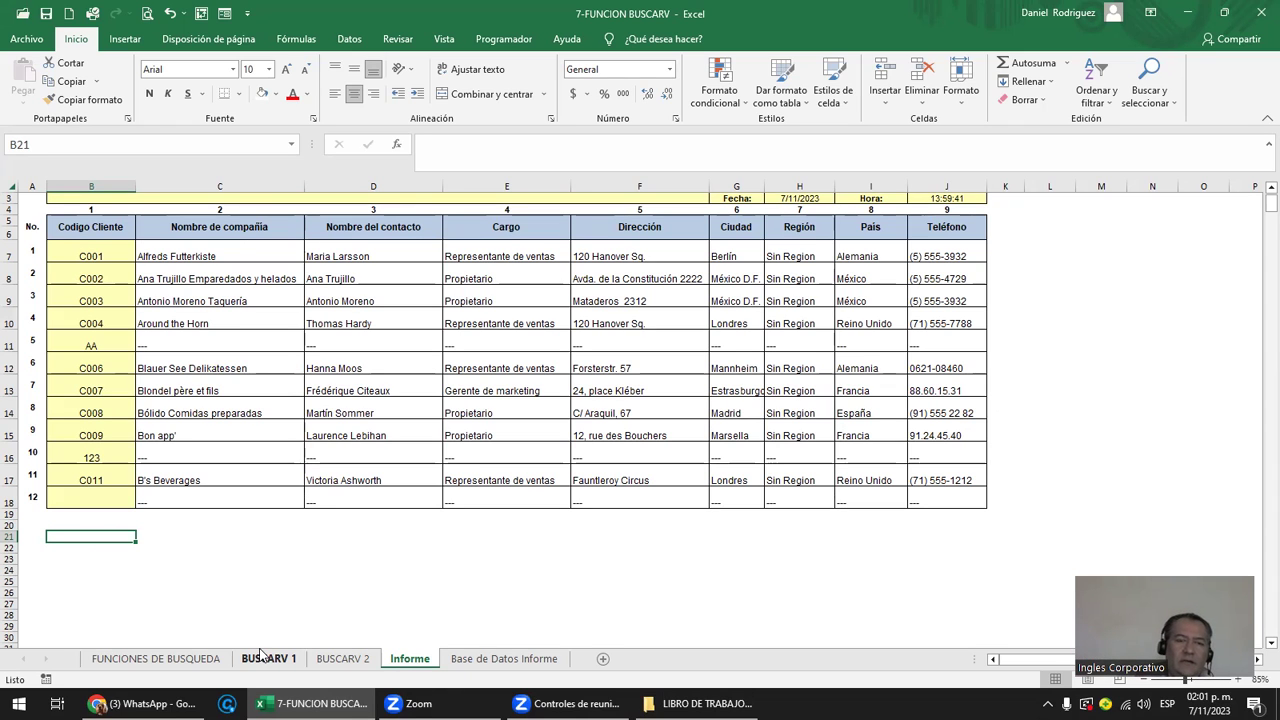
pyautogui.click(193, 343)
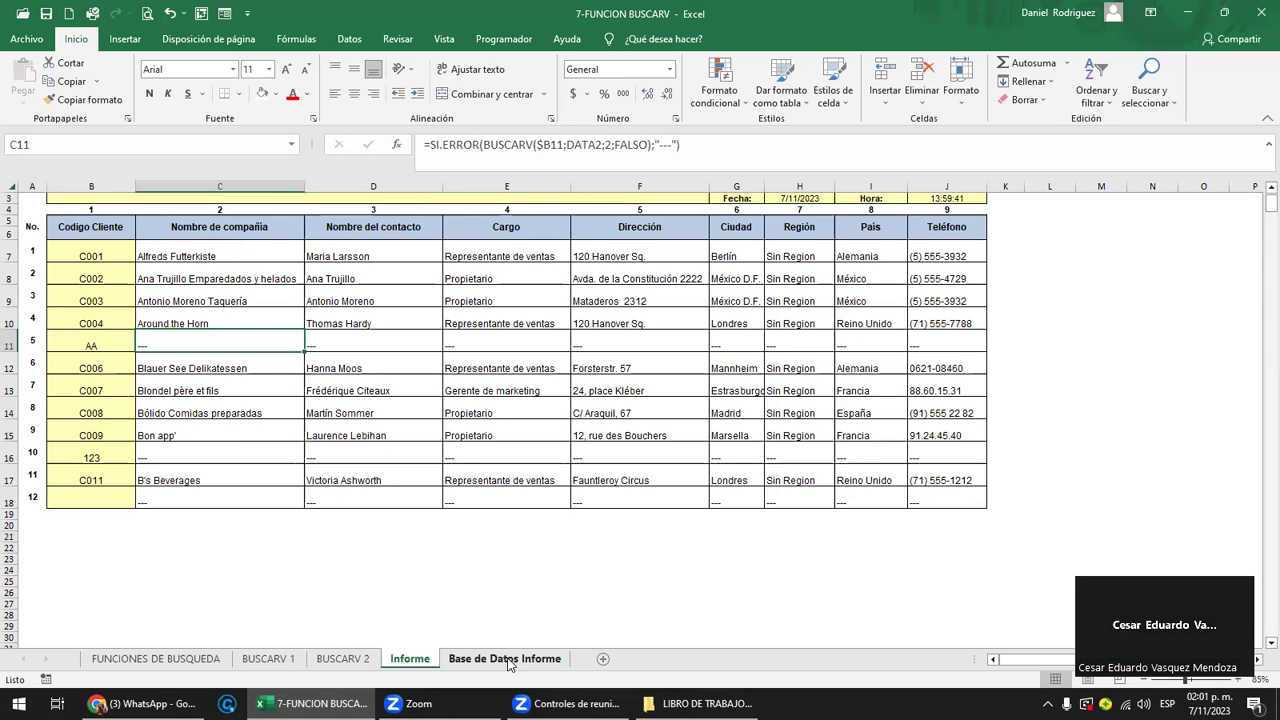
# Look over the Id and Nombre de compañía headers in Base de Datos Informe.
pyautogui.click(509, 661)
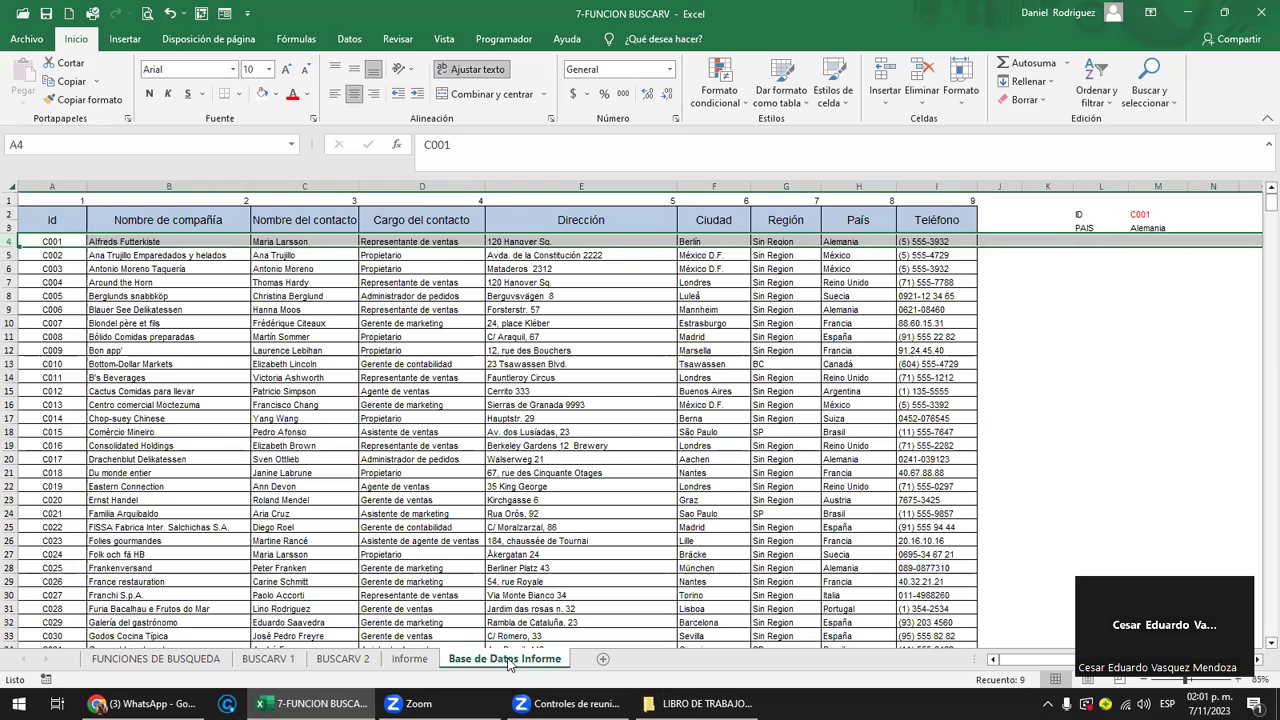
pyautogui.click(166, 230)
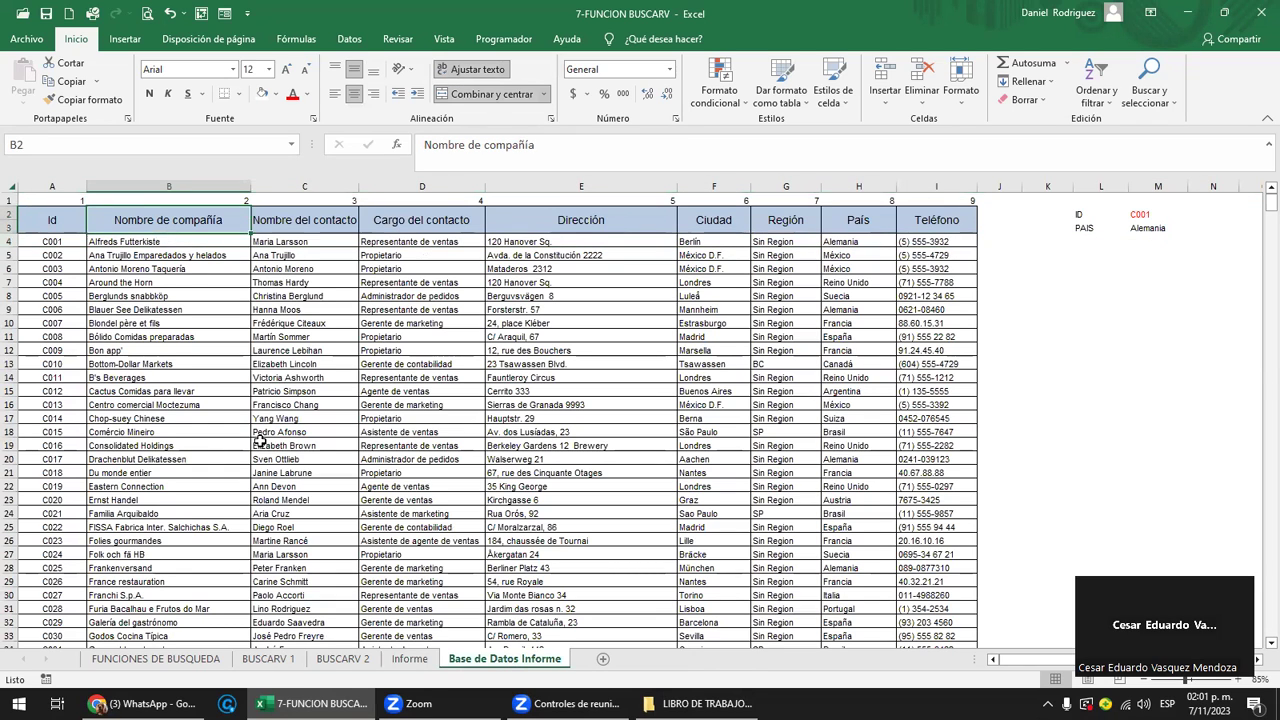
pyautogui.click(47, 224)
pyautogui.keyDown('ctrl'); pyautogui.click(180, 225); pyautogui.keyUp('ctrl')
pyautogui.keyDown('ctrl'); pyautogui.scroll(2, 180, 225); pyautogui.keyUp('ctrl')
pyautogui.keyDown('ctrl'); pyautogui.scroll(2, 89, 243); pyautogui.keyUp('ctrl')
pyautogui.click(73, 224)
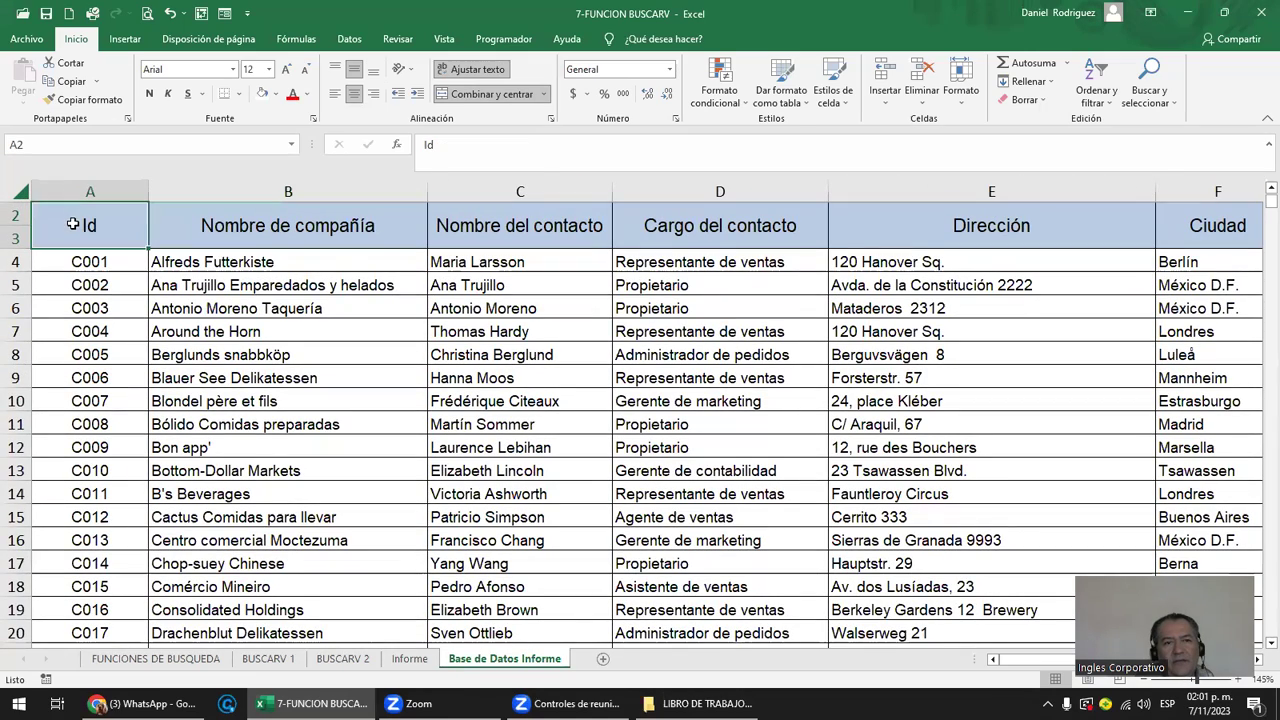
pyautogui.click(278, 233)
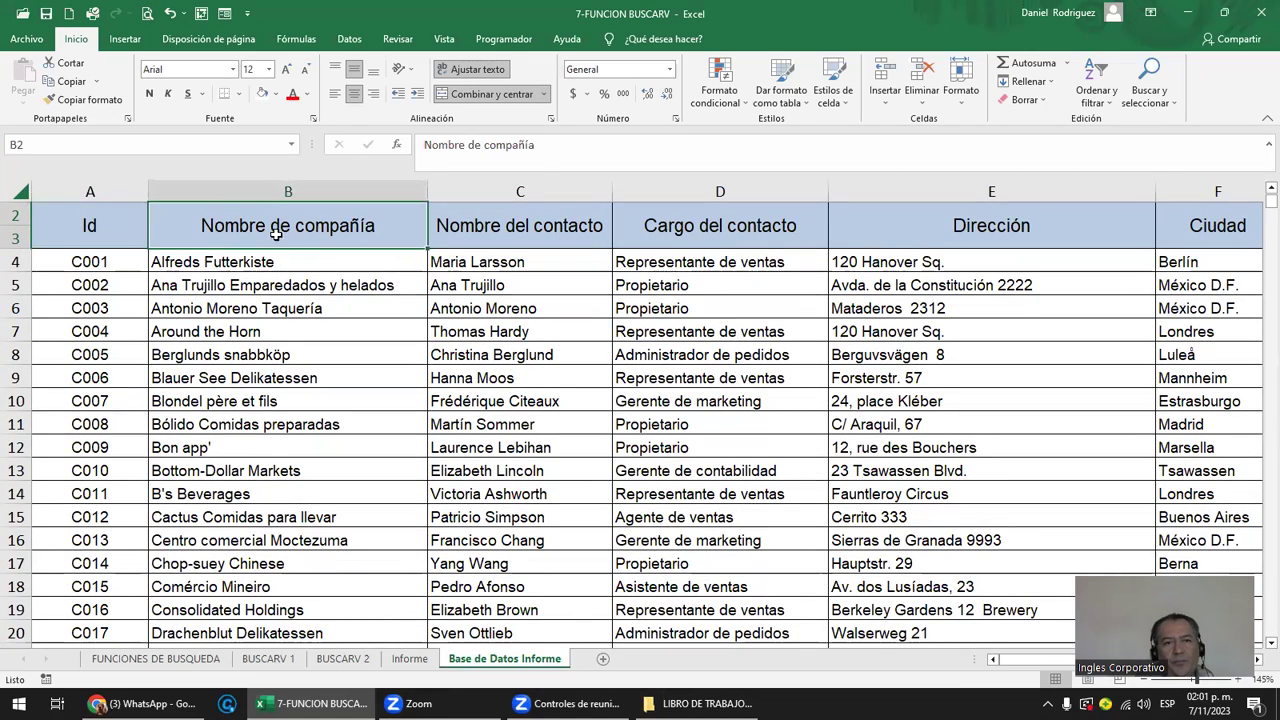
# Shorten the Informe header in C5 from Nombre de compañía to compañía.
pyautogui.click(409, 658)
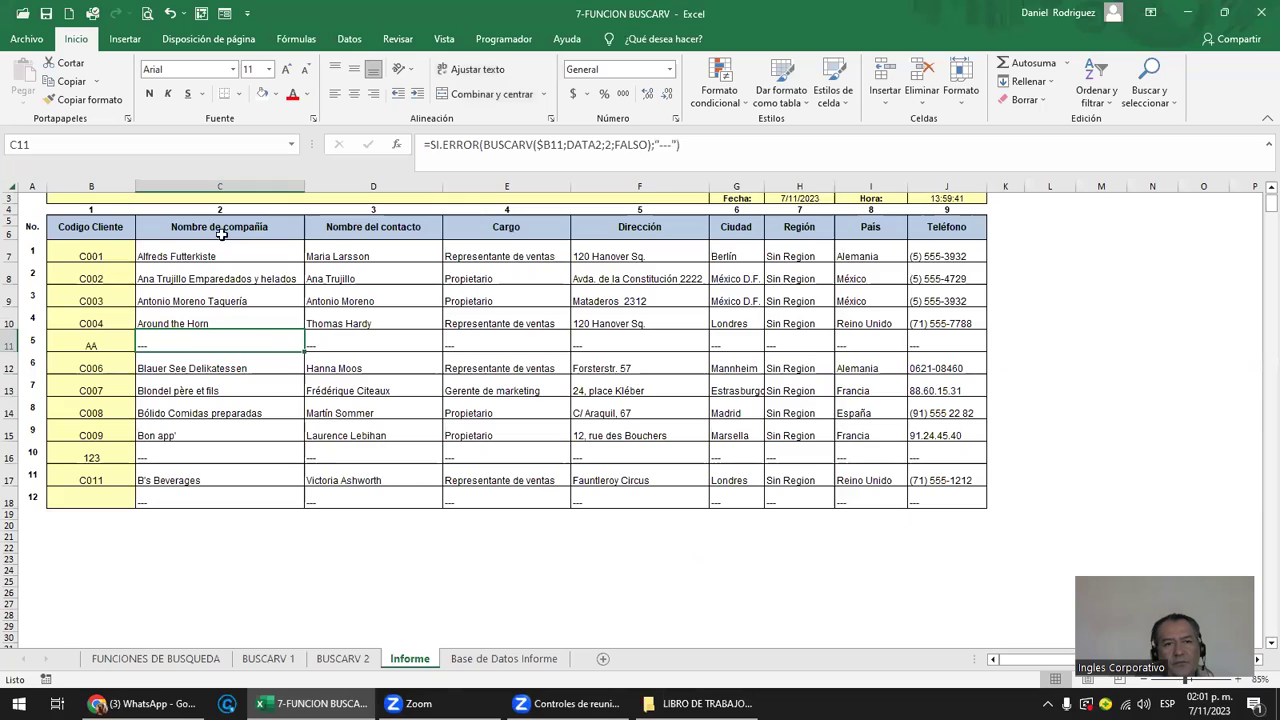
pyautogui.scroll(1, 225, 232)
pyautogui.keyDown('ctrl'); pyautogui.scroll(3, 240, 240); pyautogui.keyUp('ctrl')
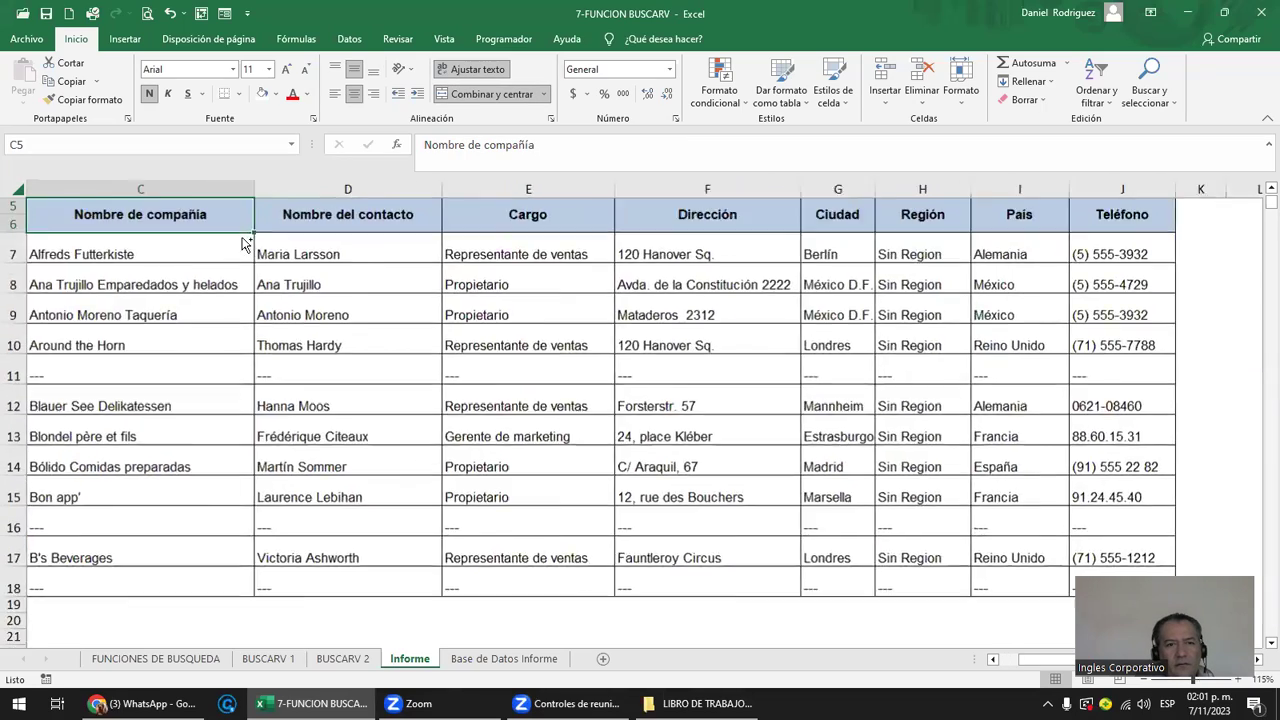
pyautogui.press('Left')
pyautogui.press('Right')
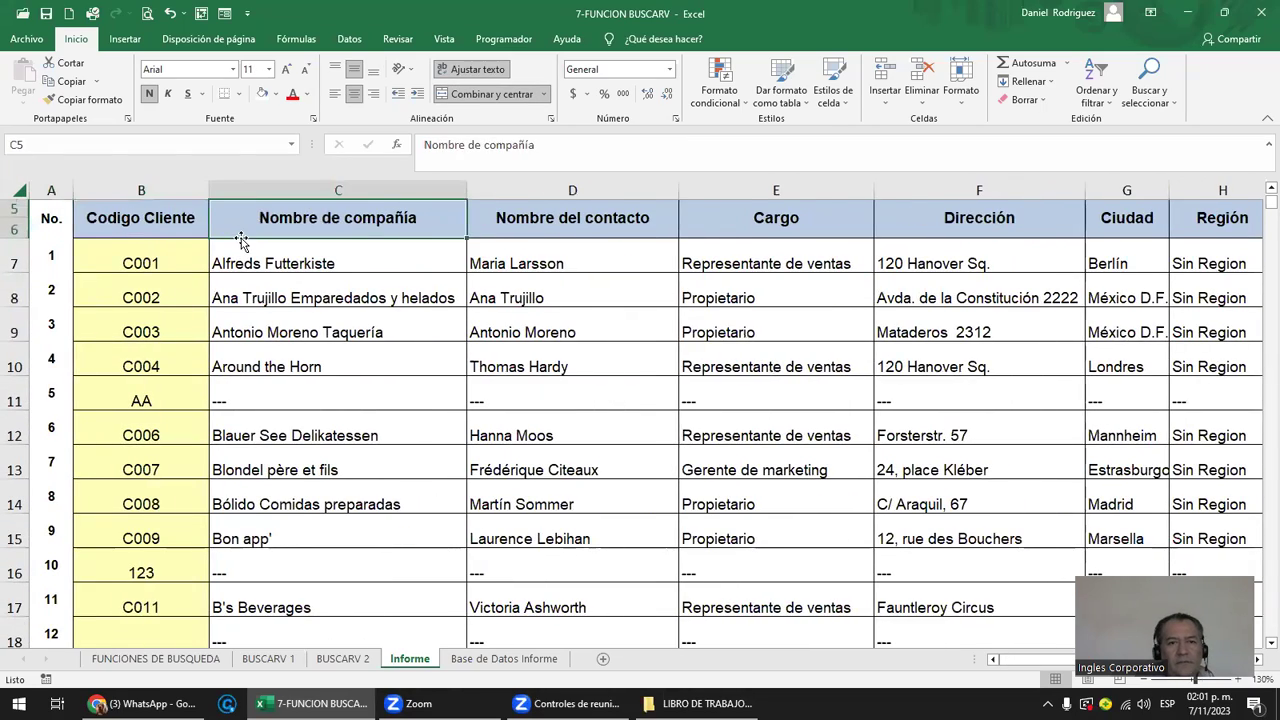
pyautogui.press('Up')
pyautogui.press('Up')
pyautogui.click(240, 240)
pyautogui.doubleClick(242, 238)
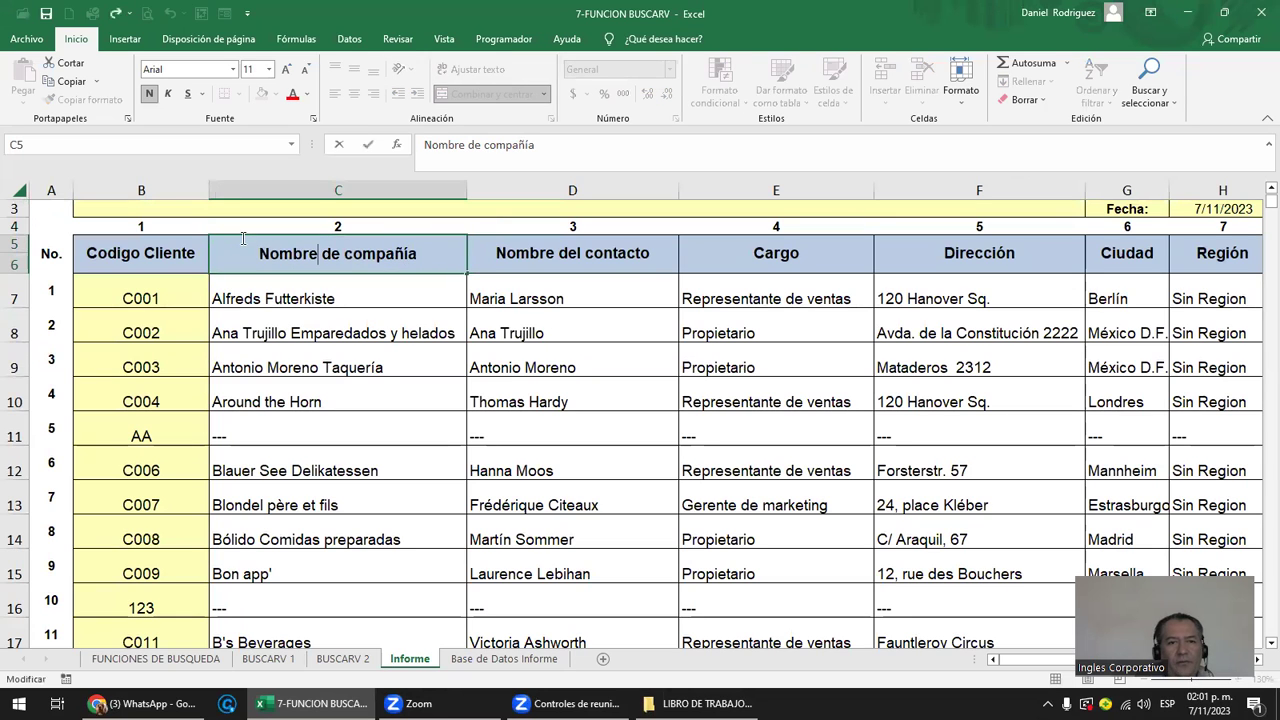
pyautogui.press('Delete')
pyautogui.press('Delete')
pyautogui.press('Delete')
pyautogui.press('Delete')
pyautogui.press('Delete')
pyautogui.press('Delete')
pyautogui.press('Delete')
pyautogui.press('Delete')
pyautogui.press('Delete')
pyautogui.press('Delete')
pyautogui.press('Return')
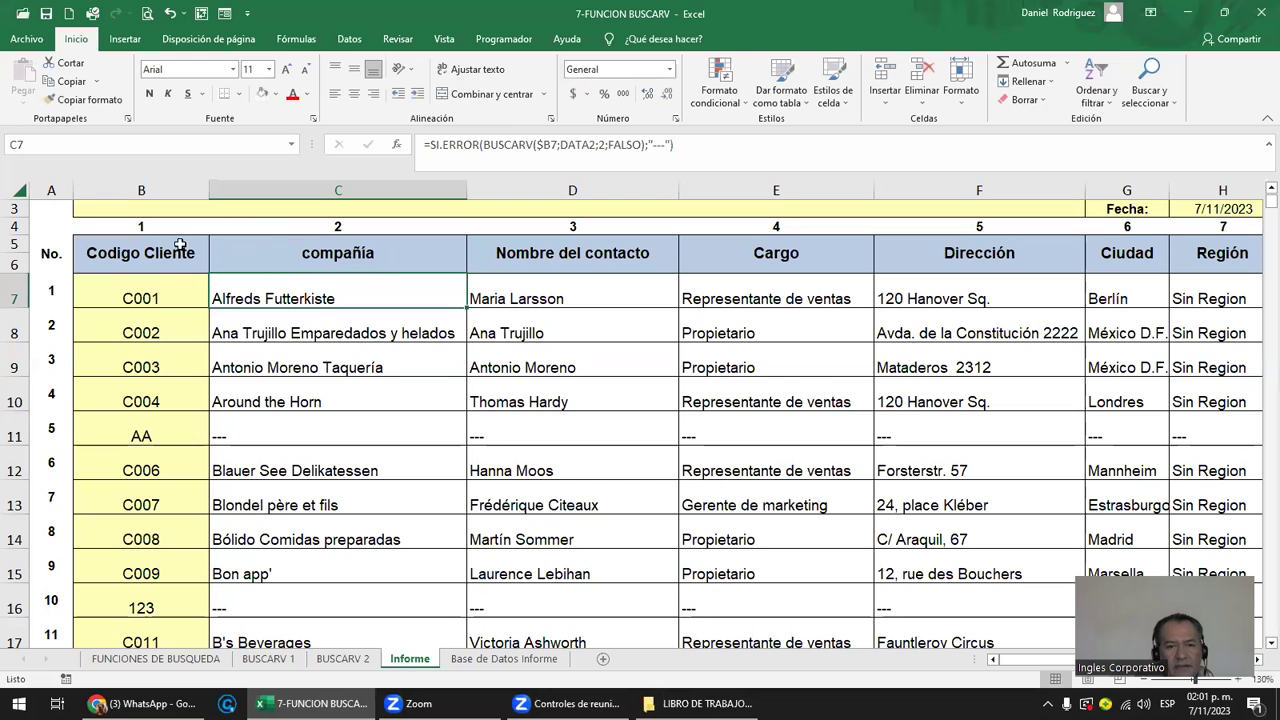
pyautogui.click(506, 659)
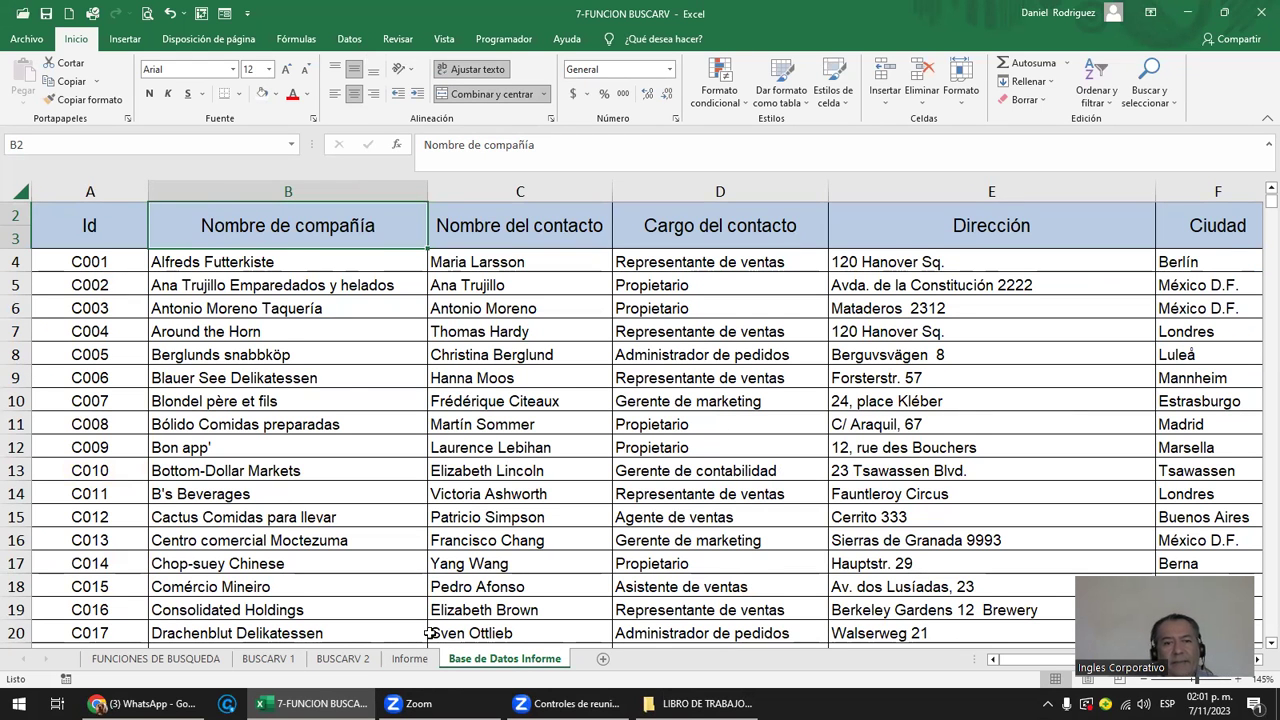
# Select the company name column, then columns A and B together.
pyautogui.keyDown('ctrl'); pyautogui.scroll(2, 263, 540); pyautogui.keyUp('ctrl')
pyautogui.keyDown('ctrl'); pyautogui.scroll(1, 266, 510); pyautogui.keyUp('ctrl')
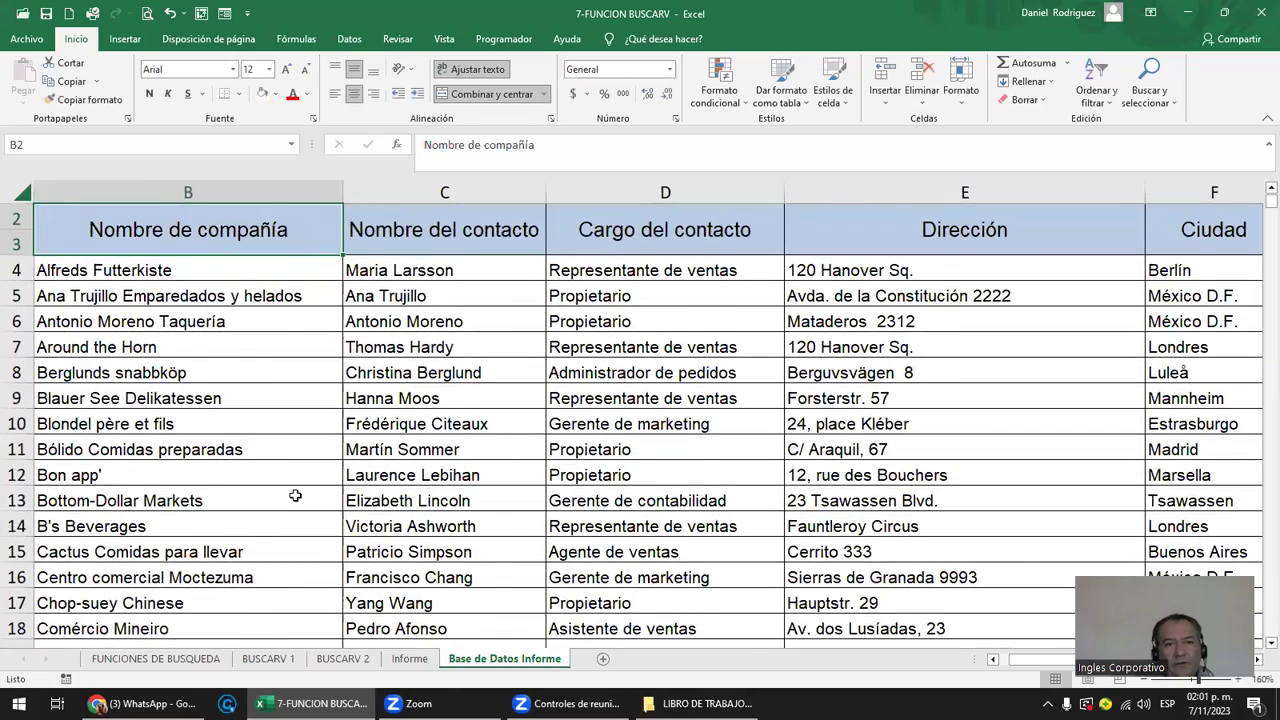
pyautogui.keyDown('ctrl'); pyautogui.scroll(-3, 295, 495); pyautogui.keyUp('ctrl')
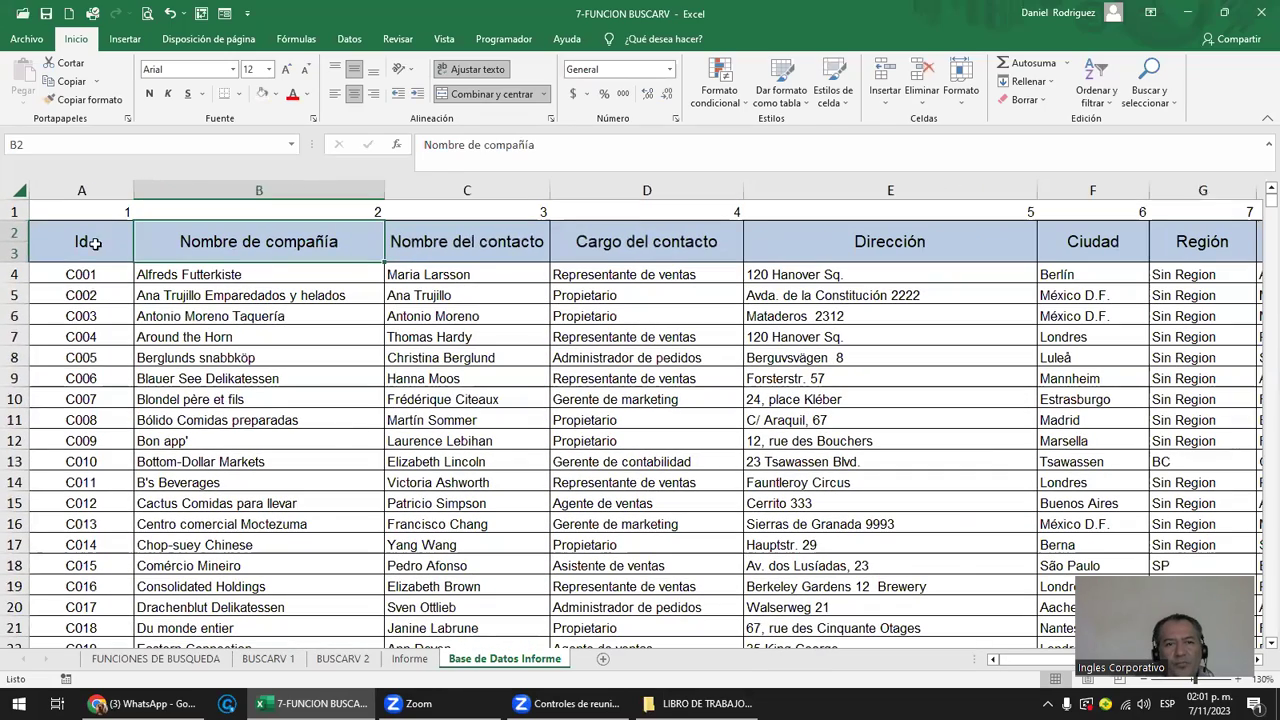
pyautogui.click(284, 190)
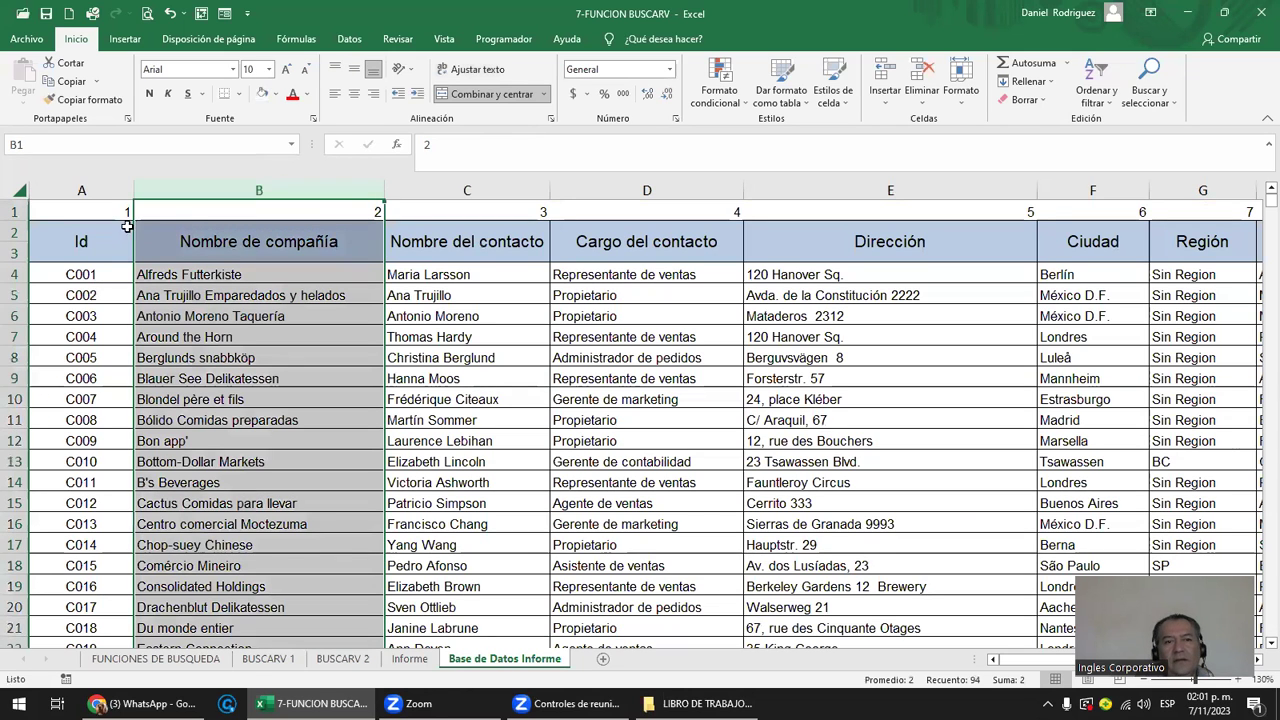
pyautogui.moveTo(82, 190); pyautogui.dragTo(348, 189)
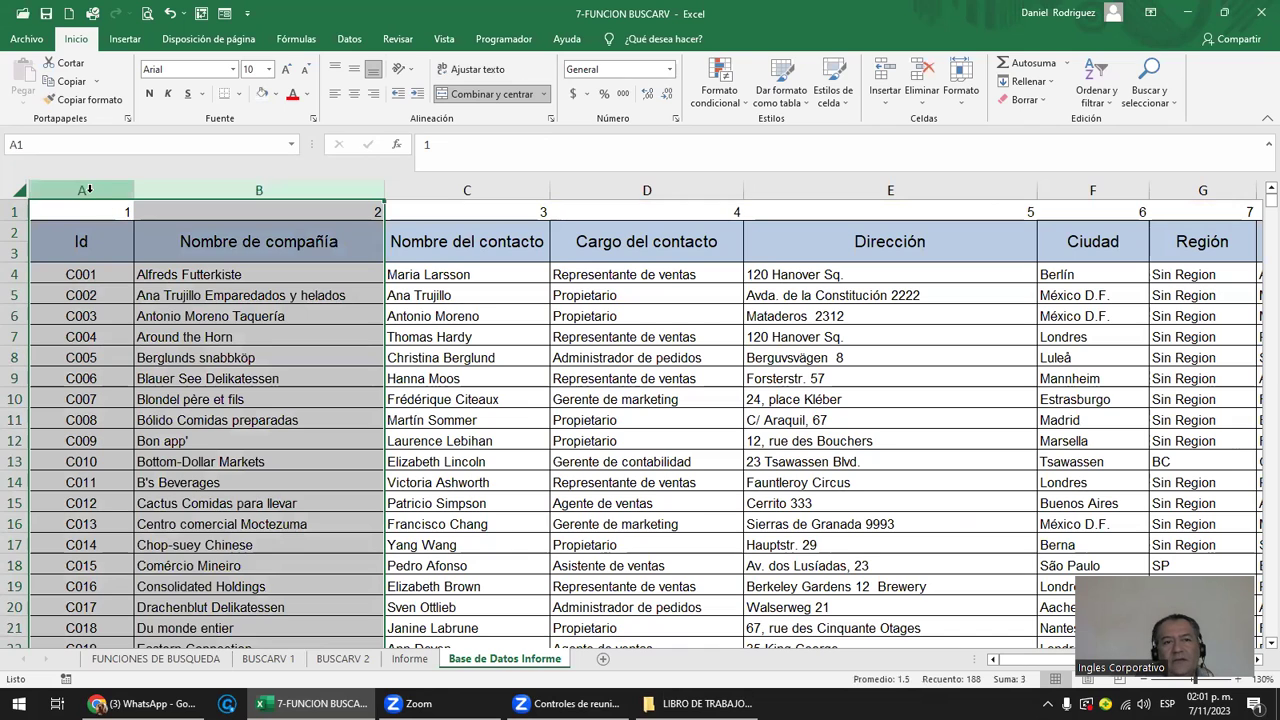
pyautogui.moveTo(88, 190); pyautogui.dragTo(221, 185)
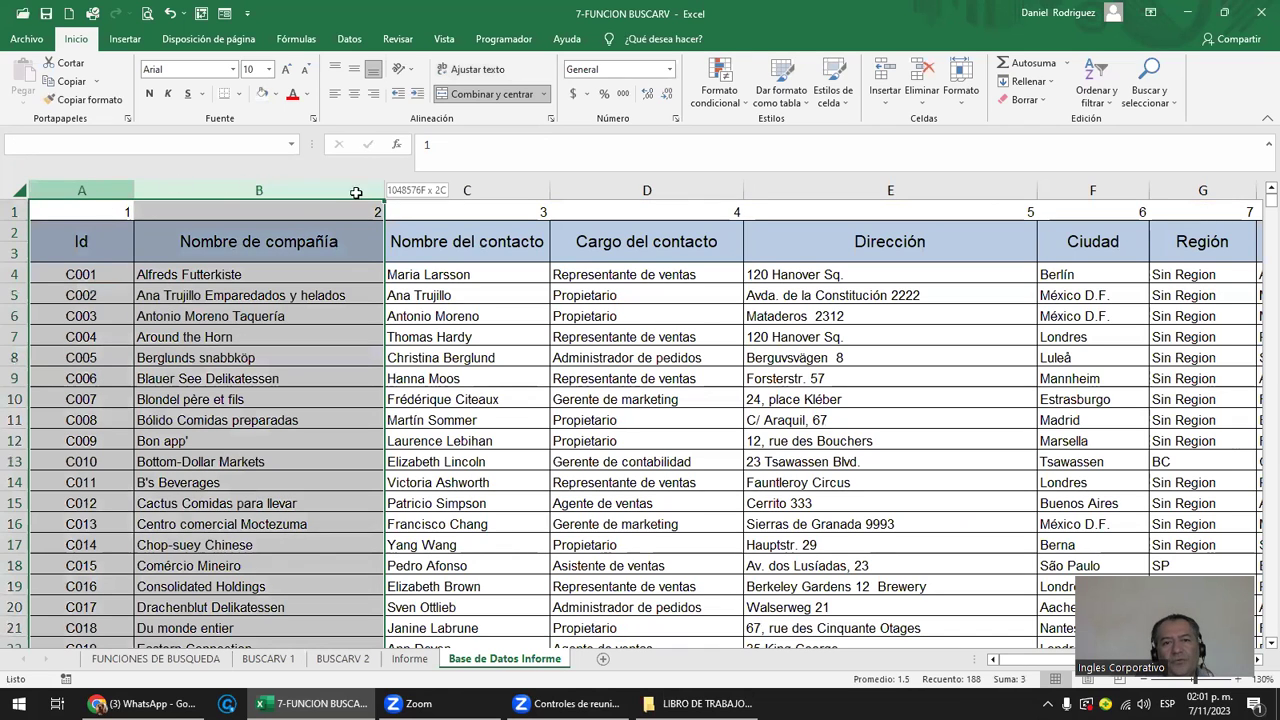
pyautogui.click(282, 189)
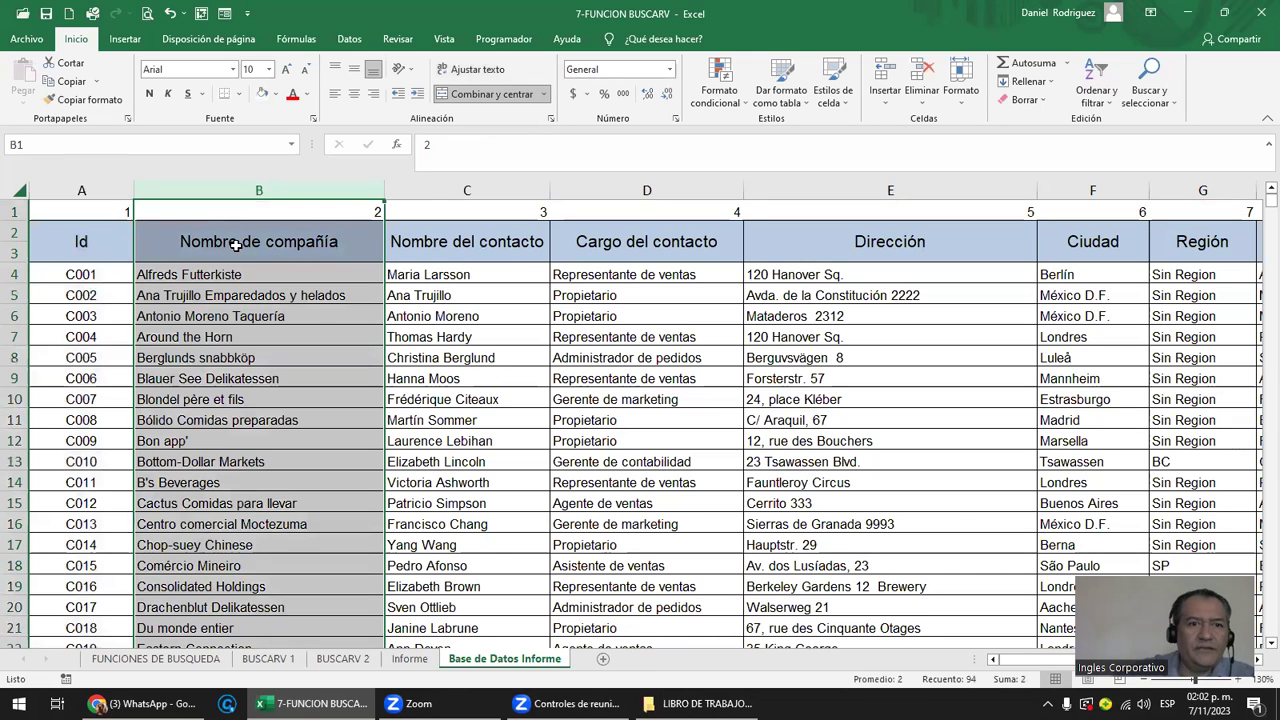
# Select the Id column A, delete it by mistake, and undo the deletion.
pyautogui.click(233, 244)
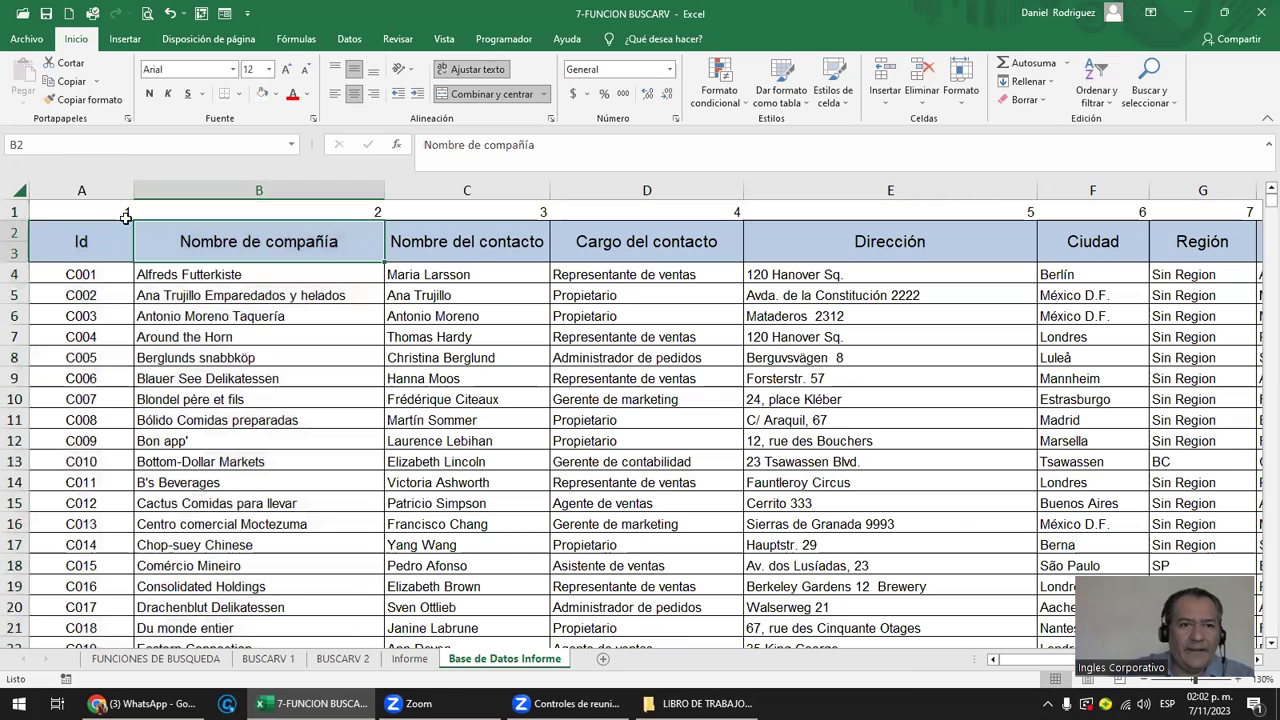
pyautogui.click(86, 214)
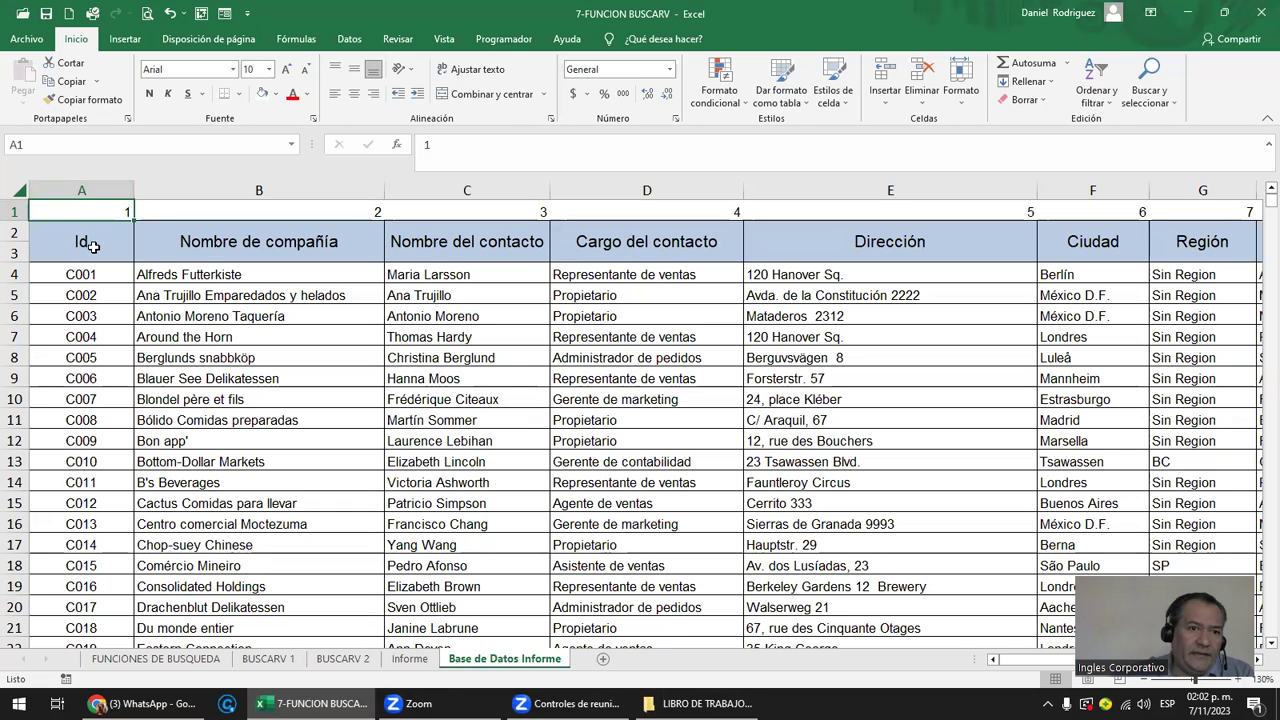
pyautogui.click(93, 247)
pyautogui.click(82, 190)
pyautogui.rightClick(82, 190)
pyautogui.click(168, 340)
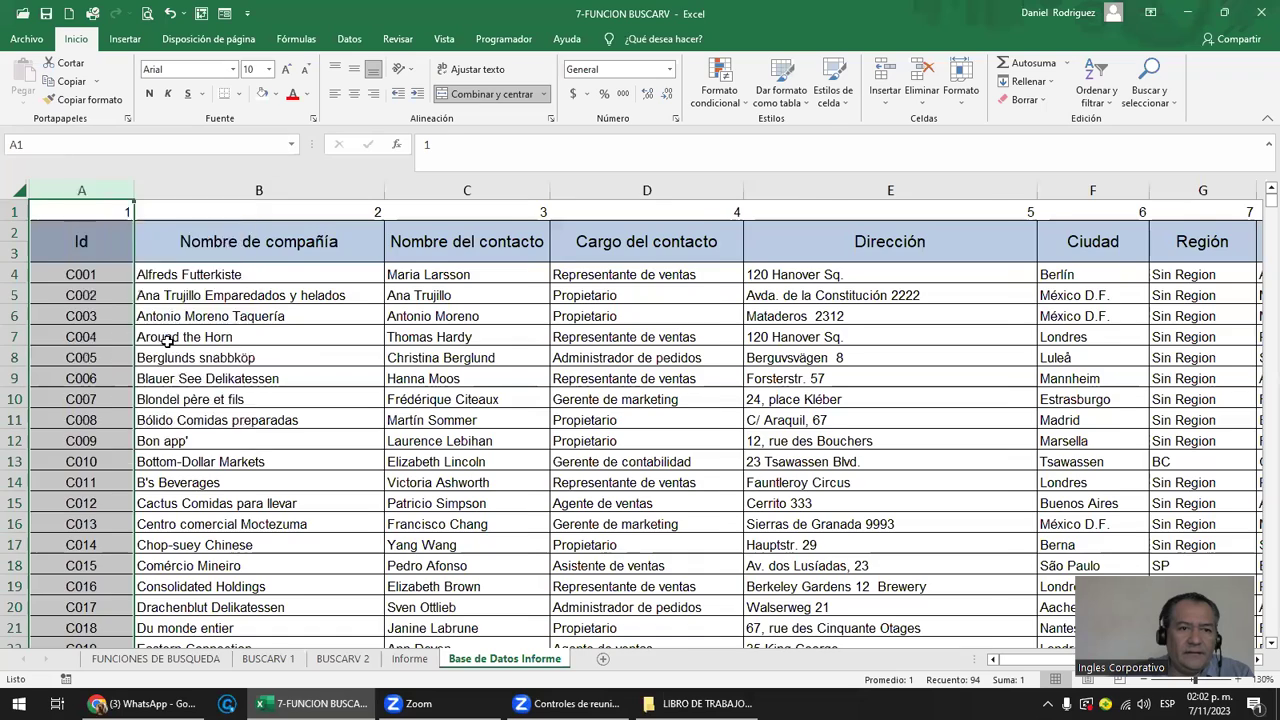
pyautogui.hotkey('ctrl', 'z')
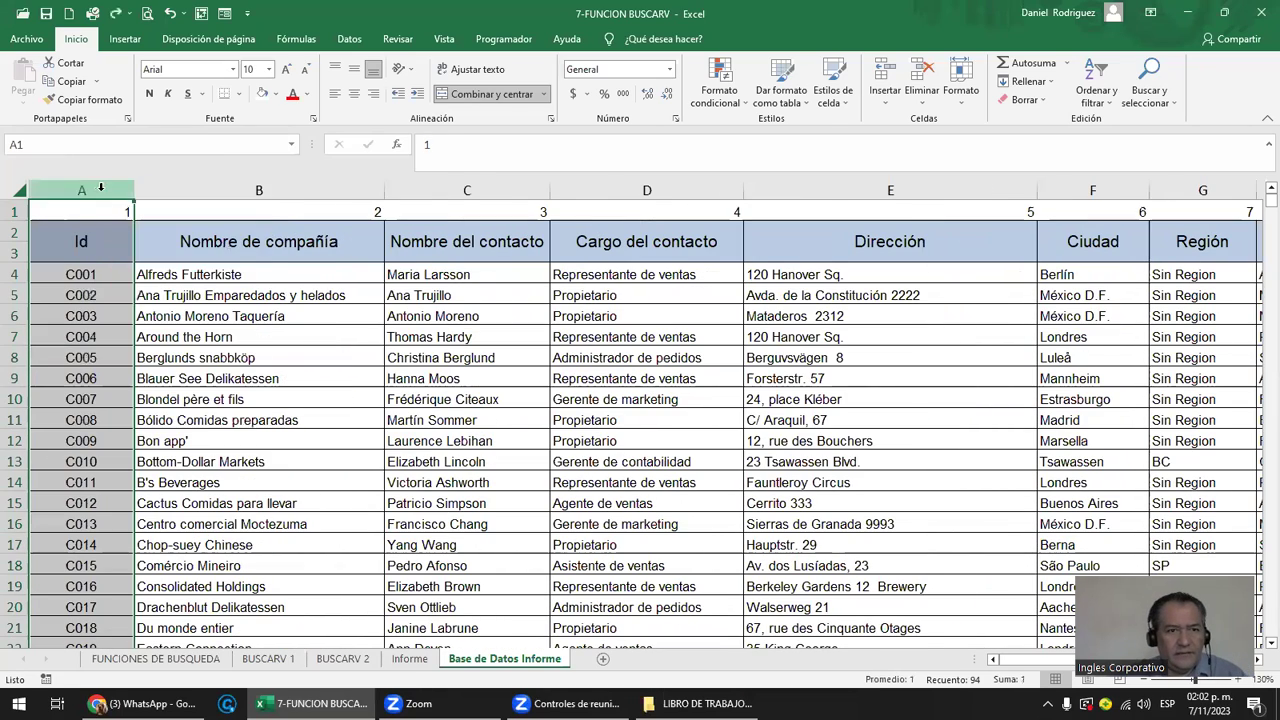
pyautogui.rightClick(100, 187)
# Insert a blank column A before Id and check the shifted header block B2:E6.
pyautogui.click(140, 334)
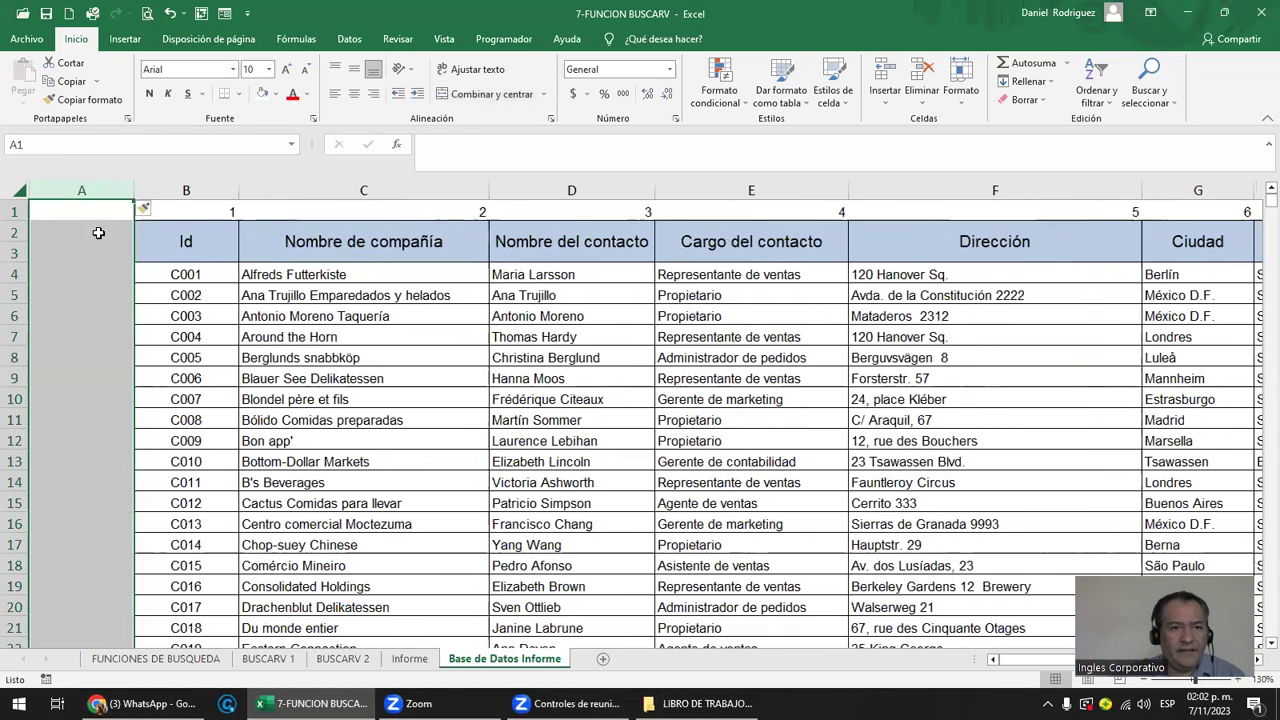
pyautogui.click(98, 233)
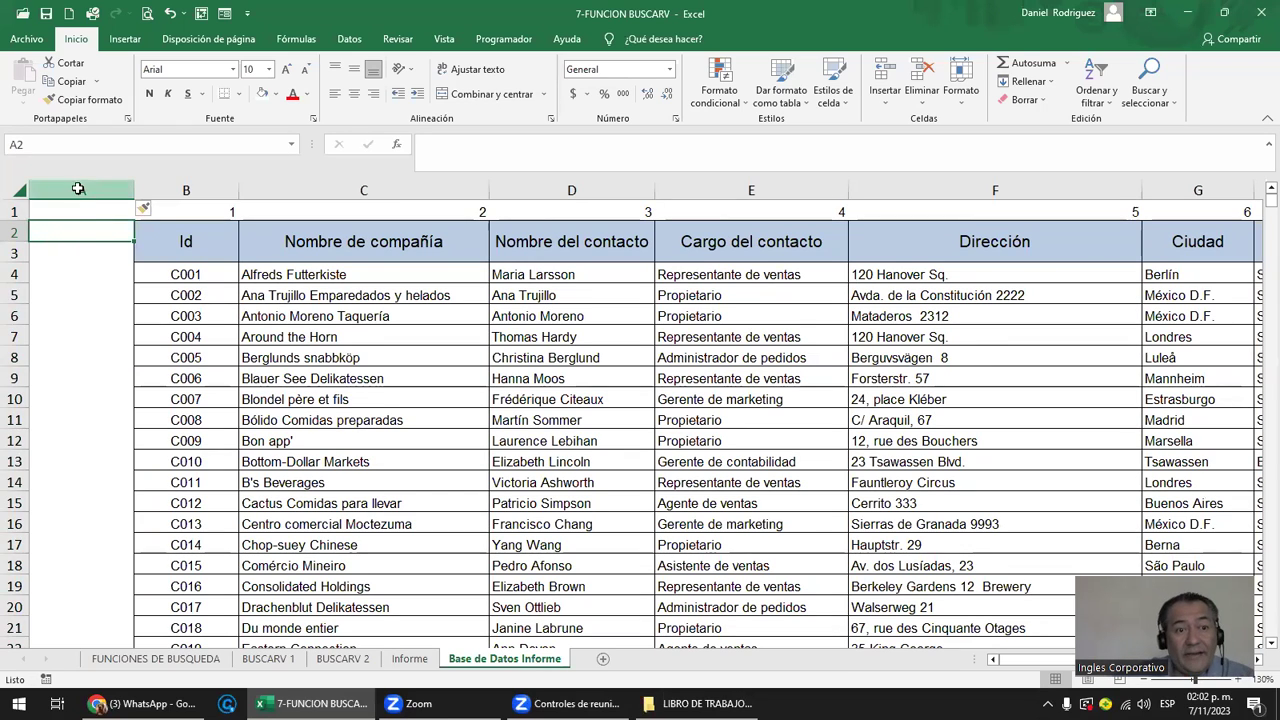
pyautogui.click(78, 189)
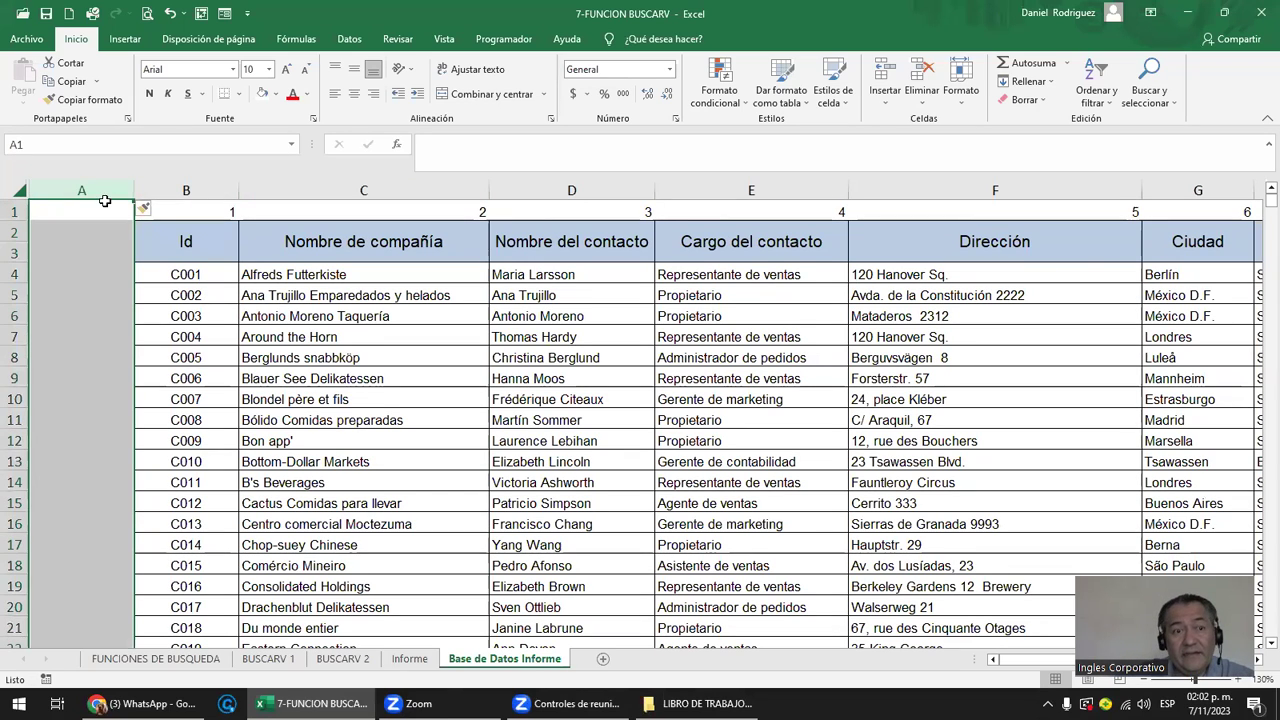
pyautogui.click(77, 250)
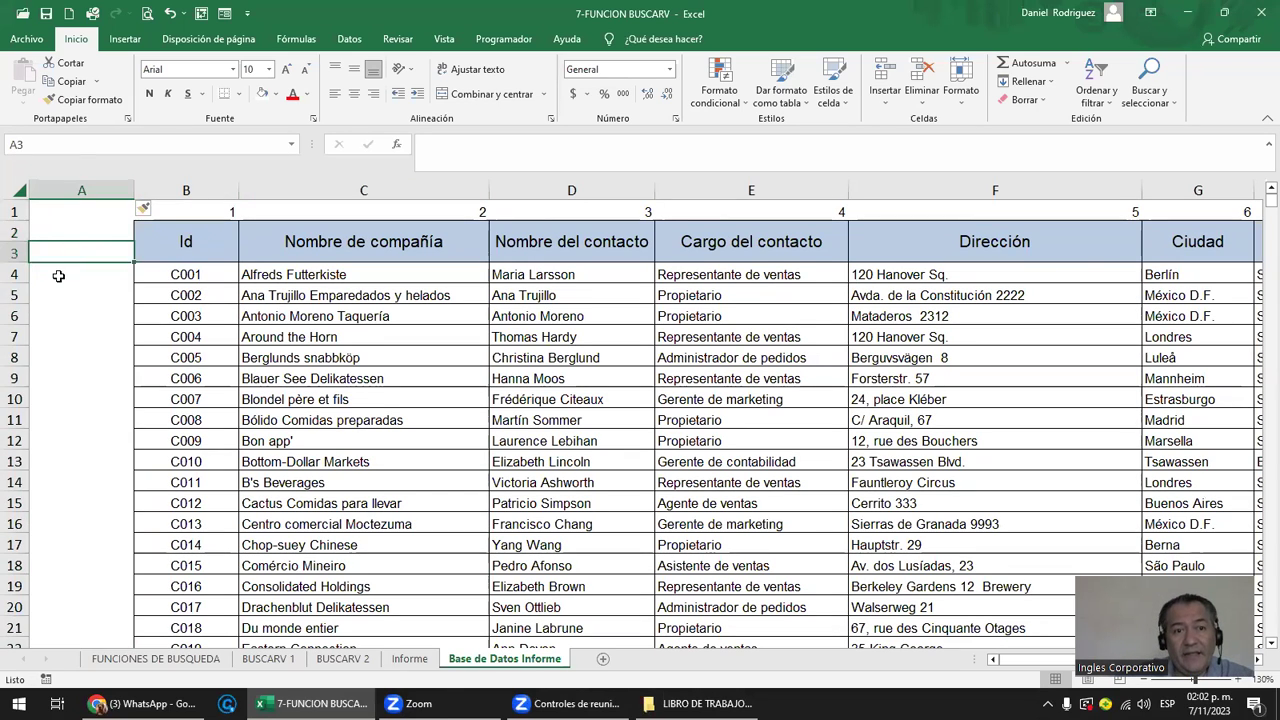
pyautogui.click(194, 199)
pyautogui.click(181, 244)
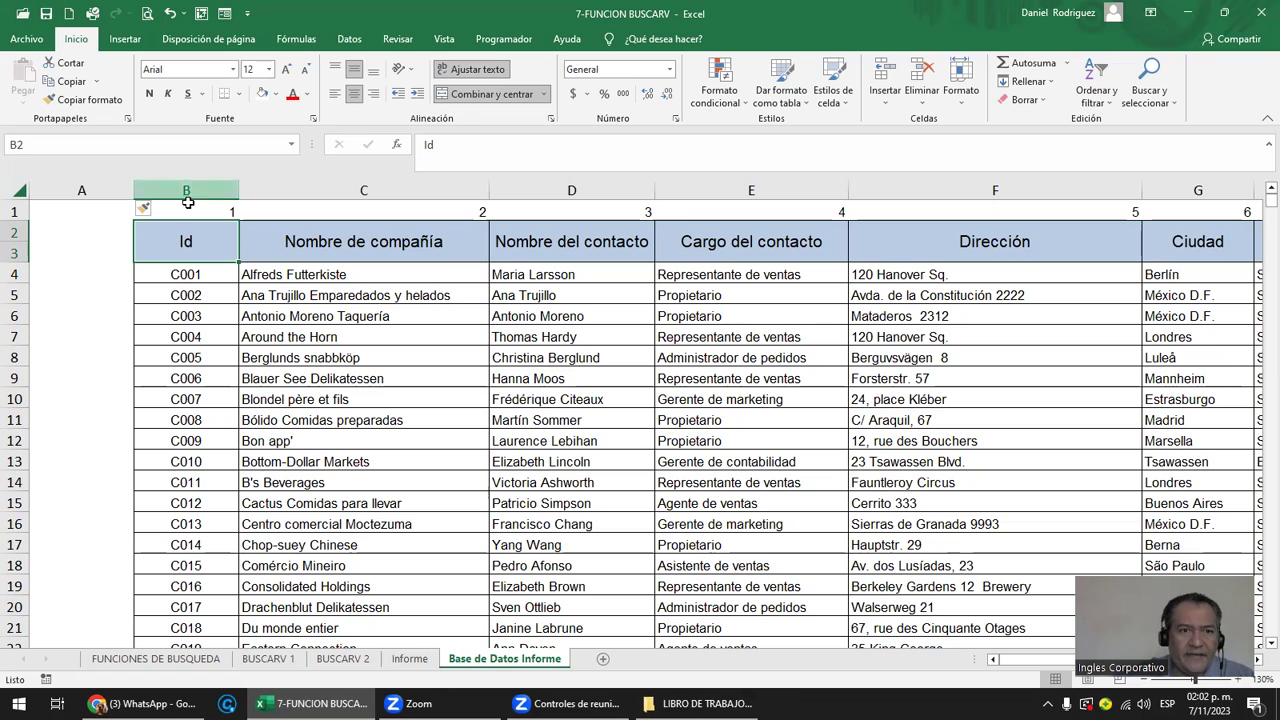
pyautogui.click(185, 209)
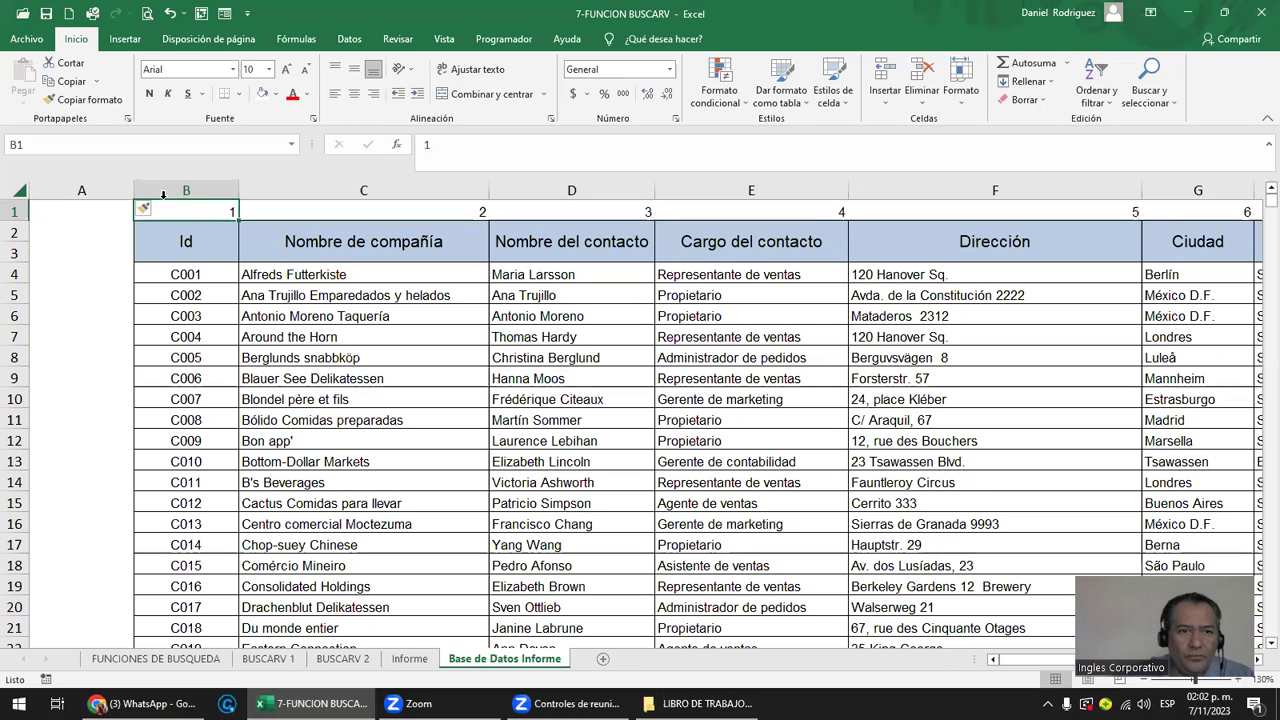
pyautogui.click(203, 240)
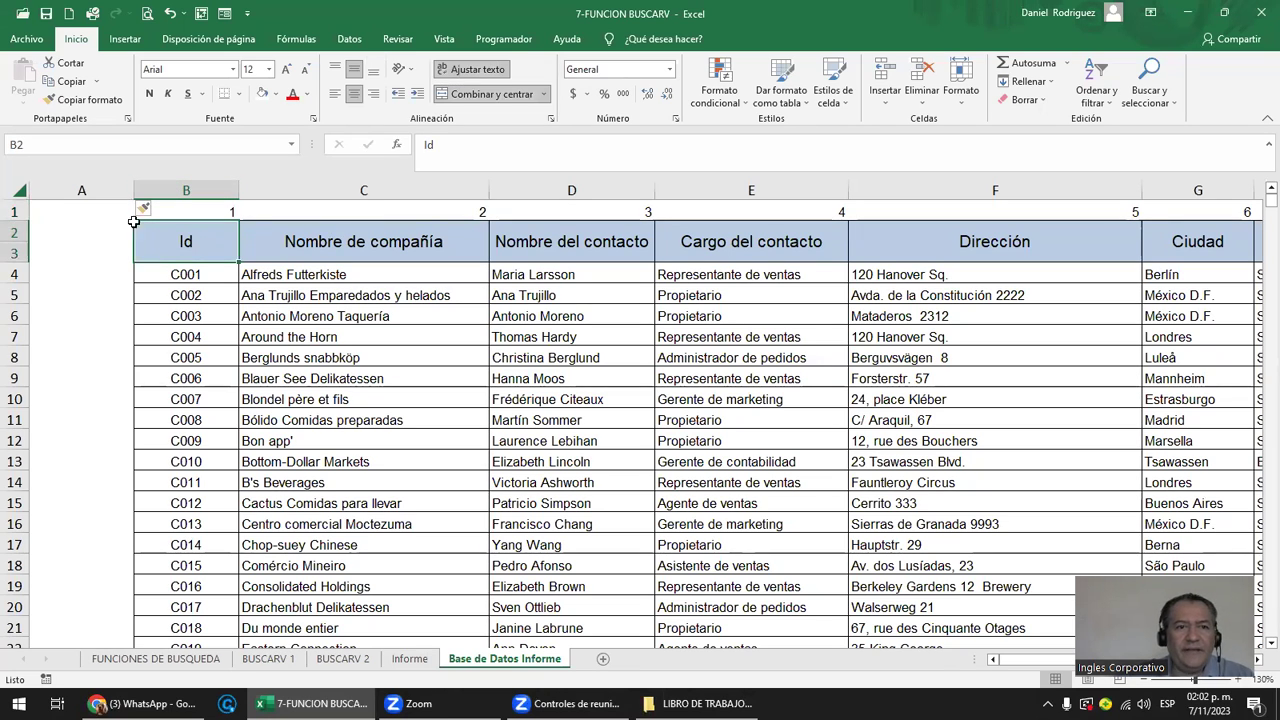
pyautogui.click(62, 190)
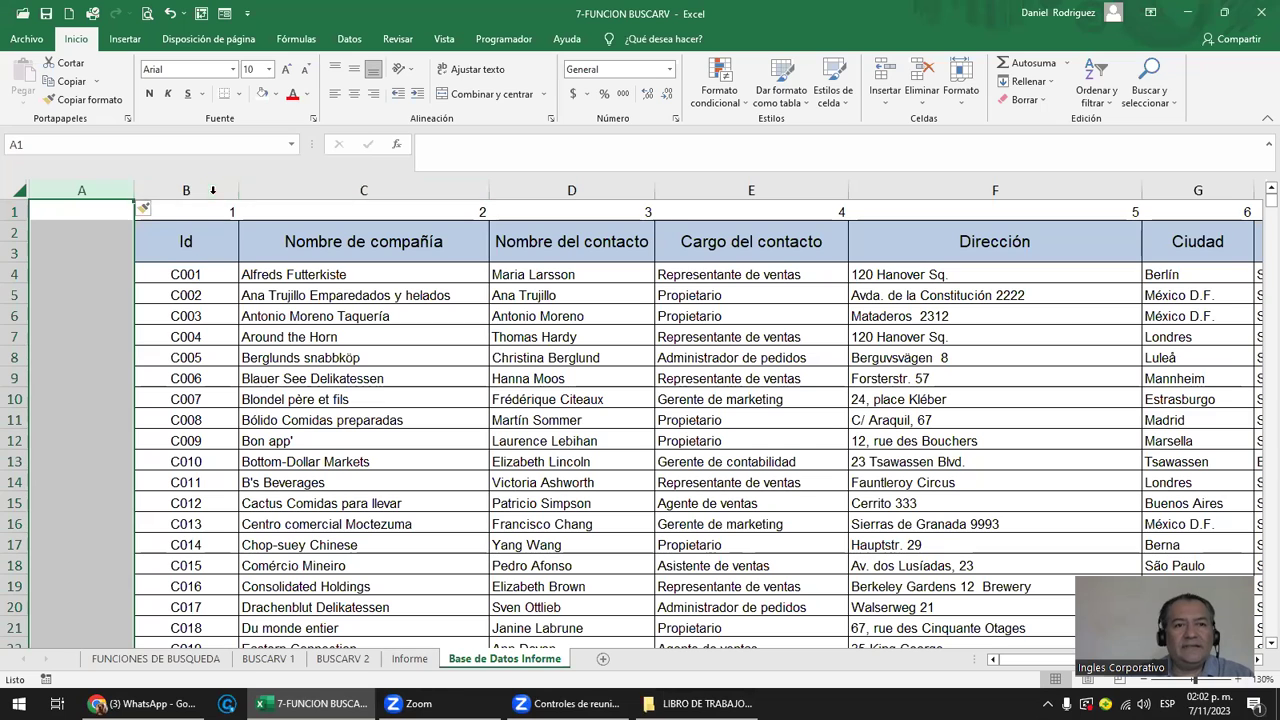
pyautogui.moveTo(196, 234)
pyautogui.mouseDown()
pyautogui.moveTo(702, 303)
pyautogui.moveTo(205, 243)
pyautogui.mouseUp()
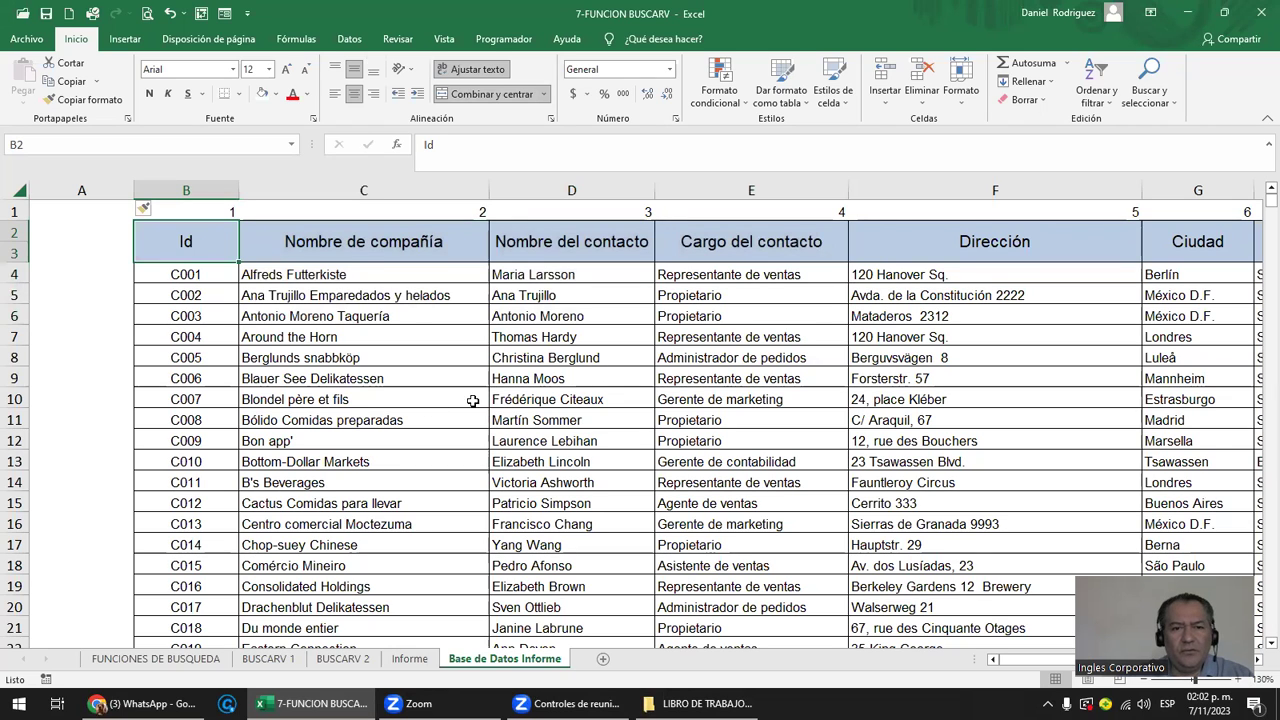
pyautogui.click(349, 250)
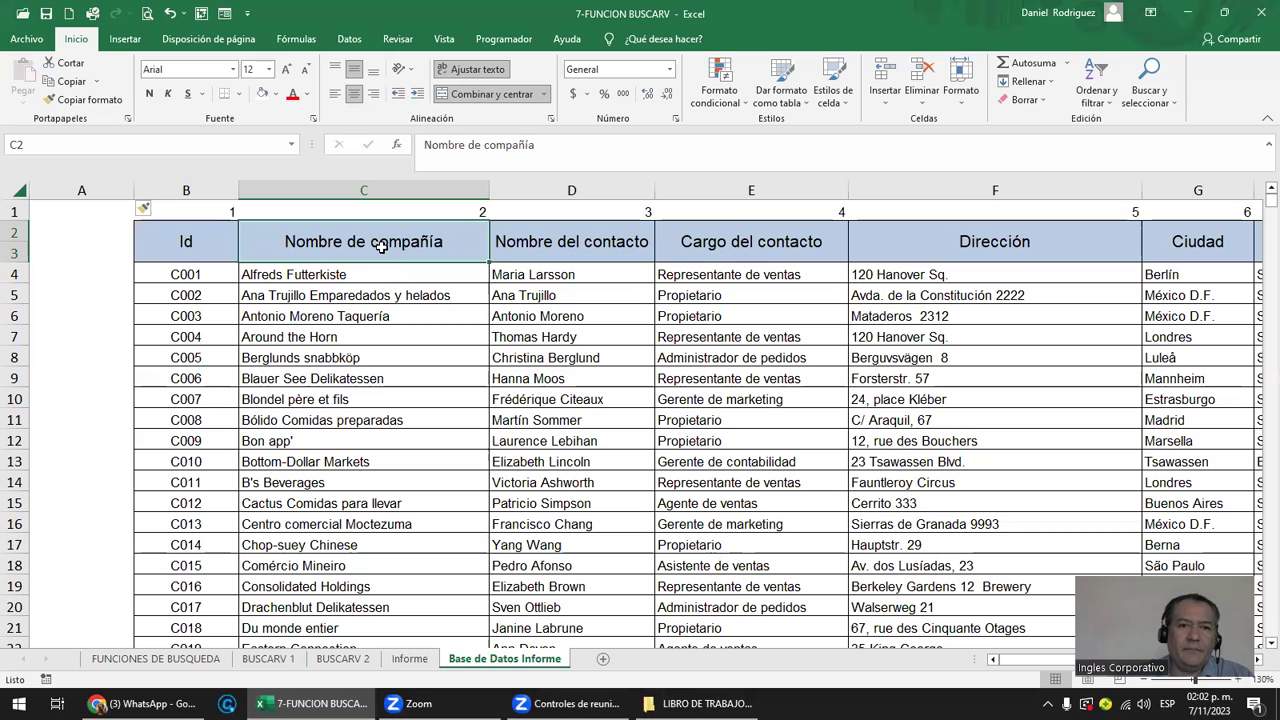
# Rename the Informe company header in C5 to X.
pyautogui.click(410, 658)
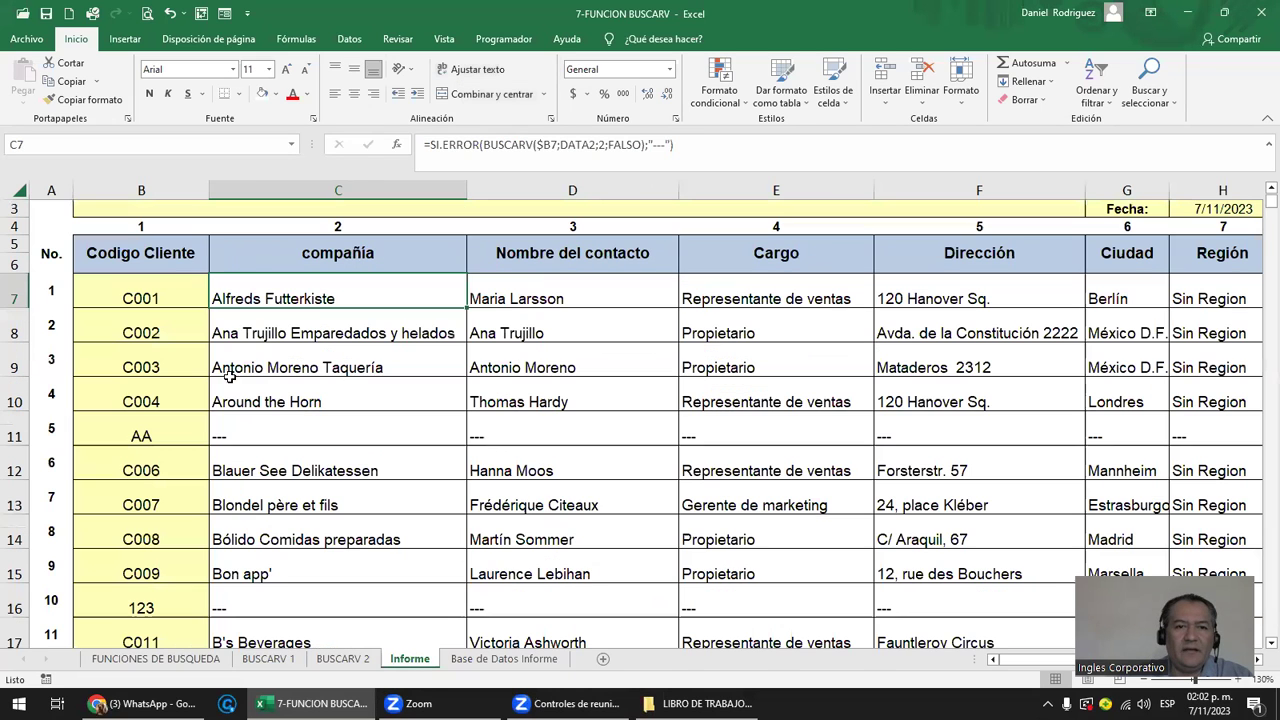
pyautogui.click(360, 258)
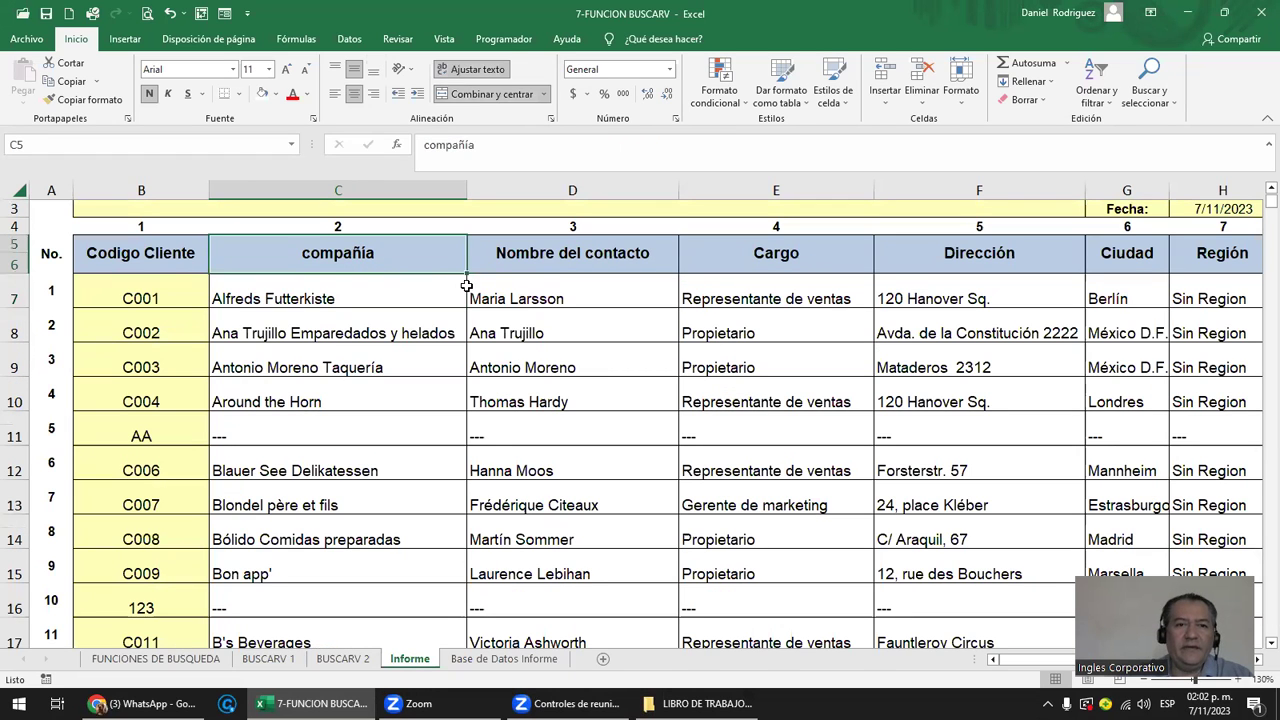
pyautogui.write('X')
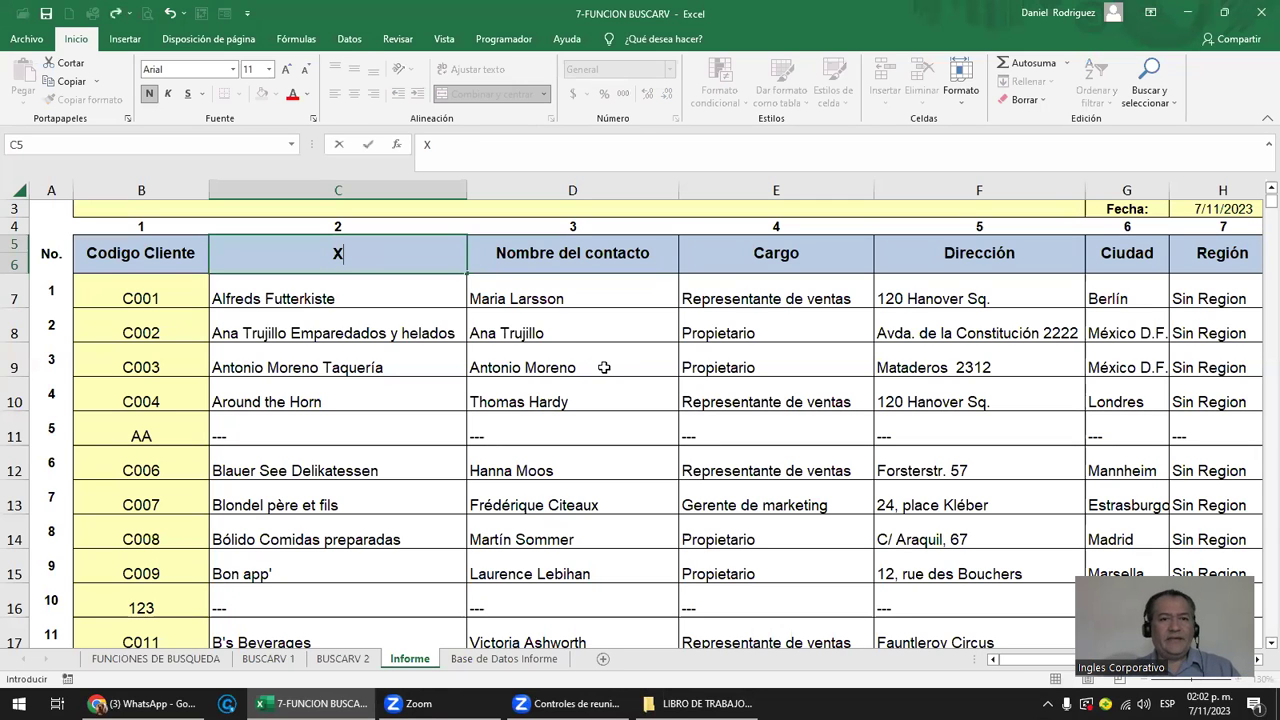
pyautogui.press('Return')
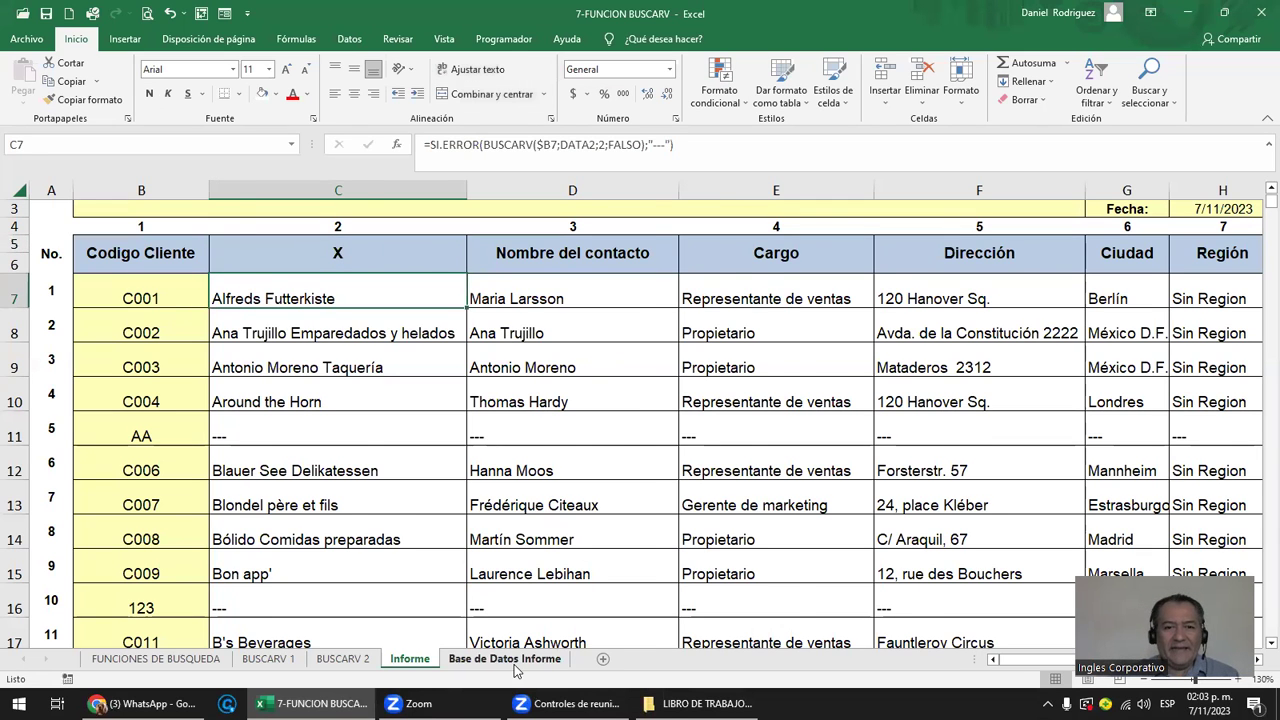
# Rename the database headers in B2, C2 and D2 to X, Y and Z.
pyautogui.click(510, 659)
pyautogui.click(189, 249)
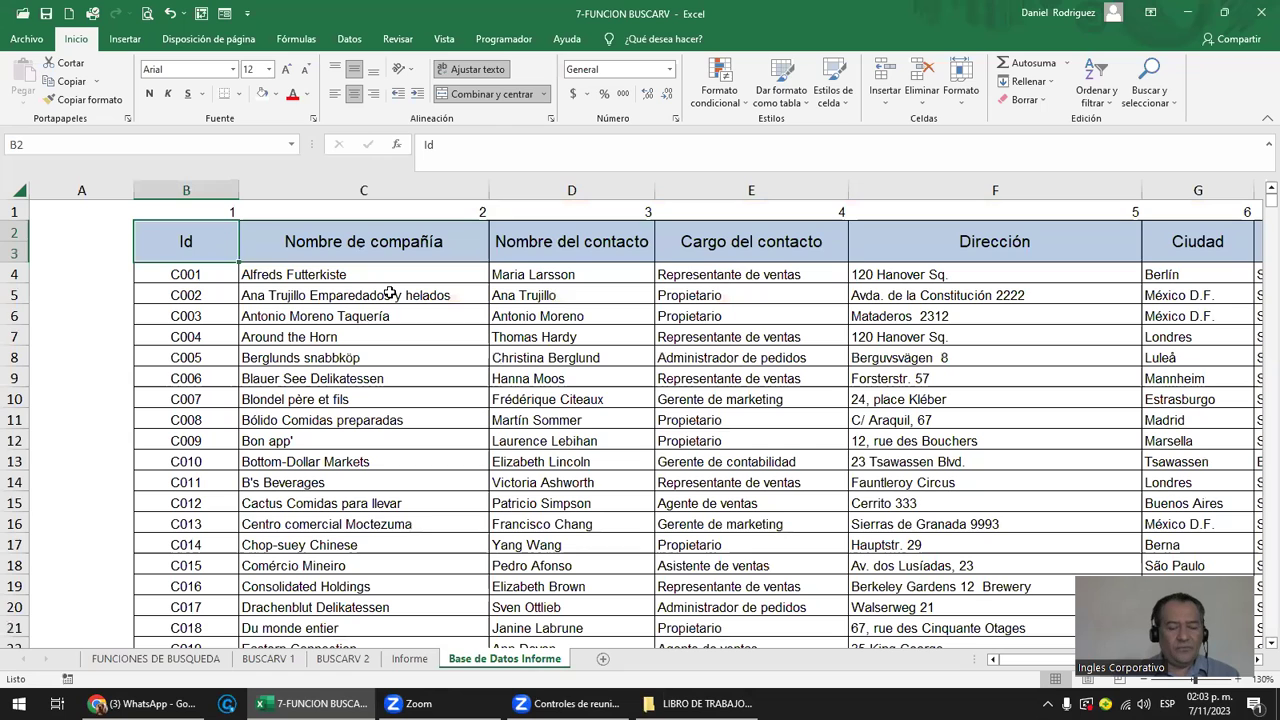
pyautogui.write('X')
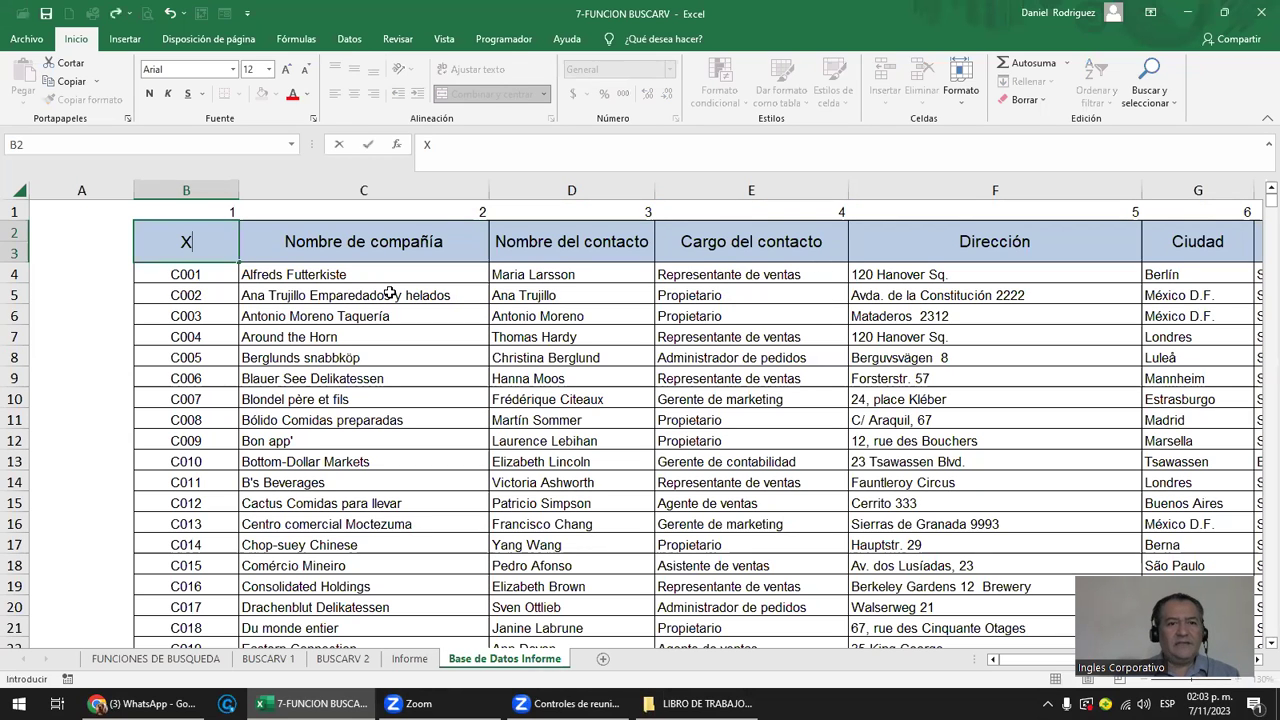
pyautogui.press('Tab')
pyautogui.write('Y')
pyautogui.press('Tab')
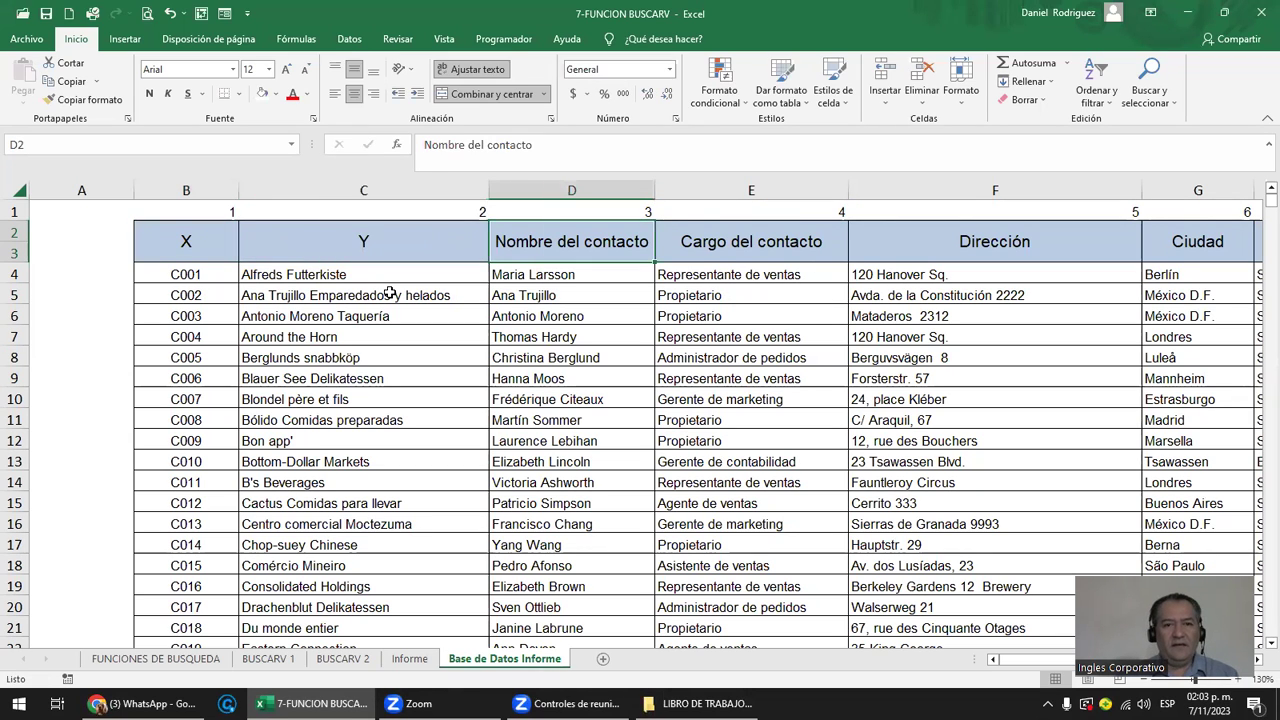
pyautogui.write('ZbyszekPiestrzeniewicz')
pyautogui.press('Return')
pyautogui.press('Up')
pyautogui.write('Z')
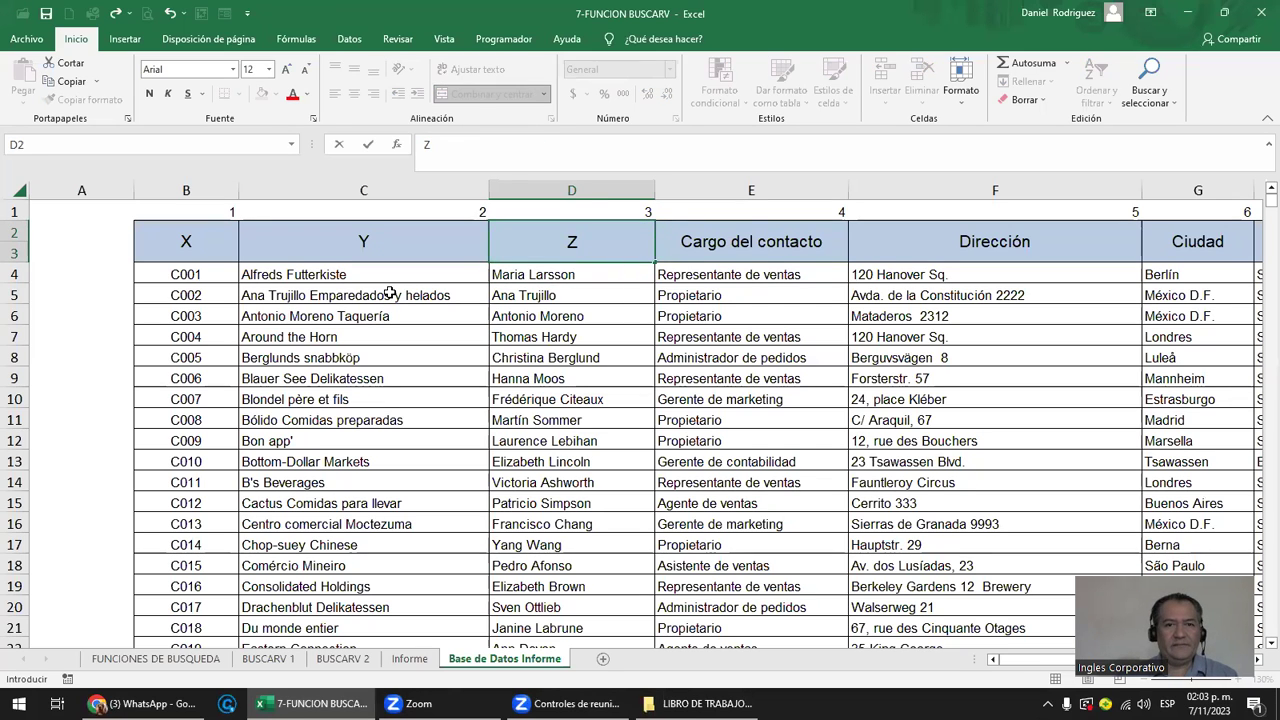
pyautogui.press('Return')
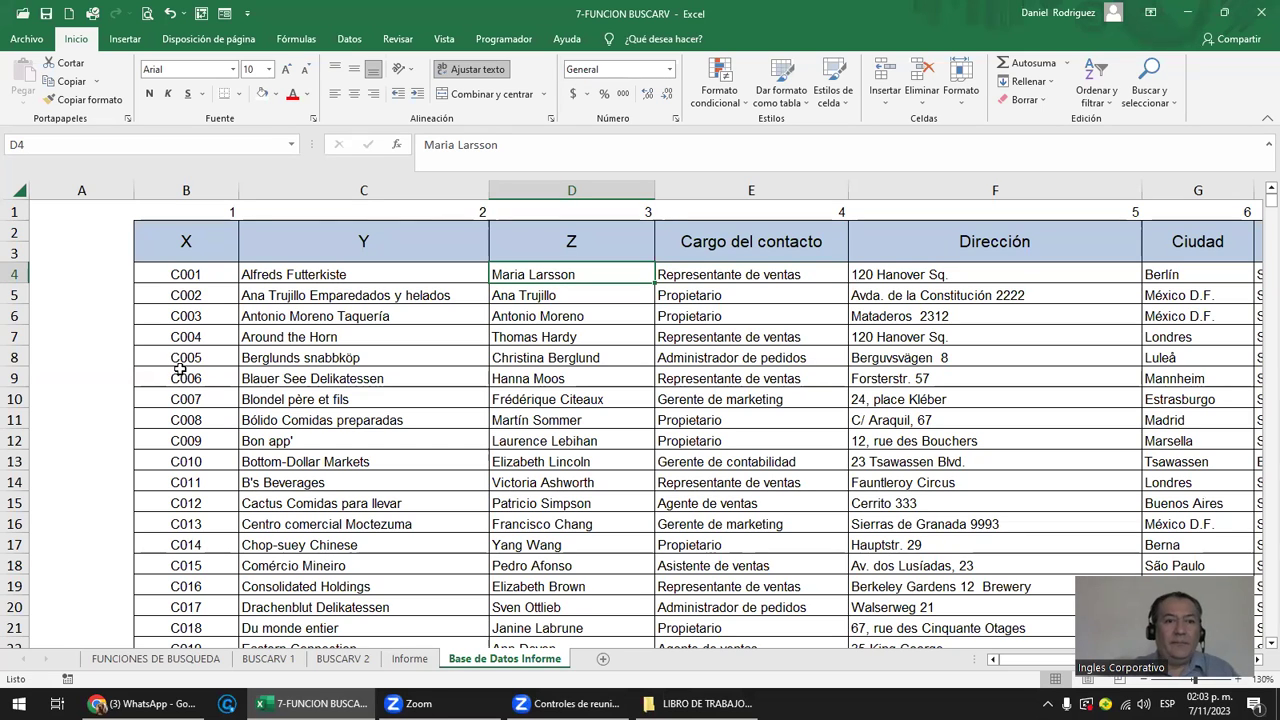
# Undo the Z, Y and X header renames on both sheets, restoring Nombre de compañía.
pyautogui.click(197, 183)
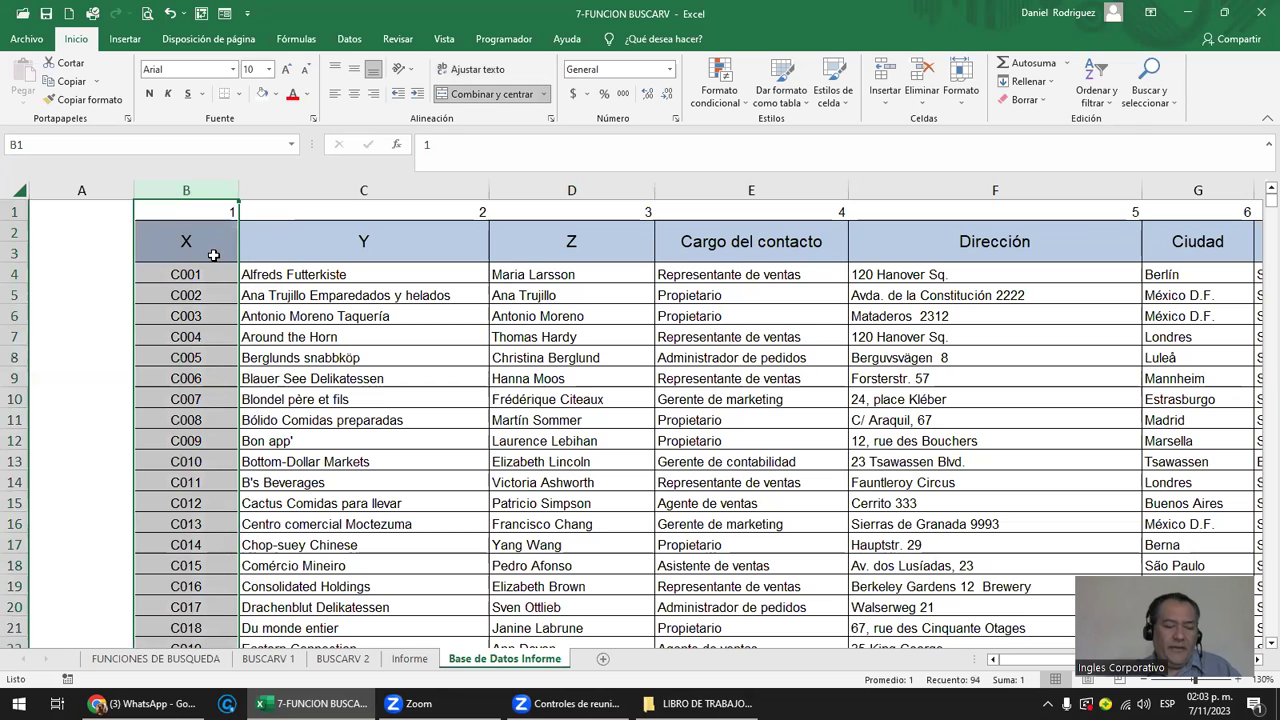
pyautogui.hotkey('ctrl', 'z')
pyautogui.hotkey('ctrl', 'z')
pyautogui.hotkey('ctrl', 'z')
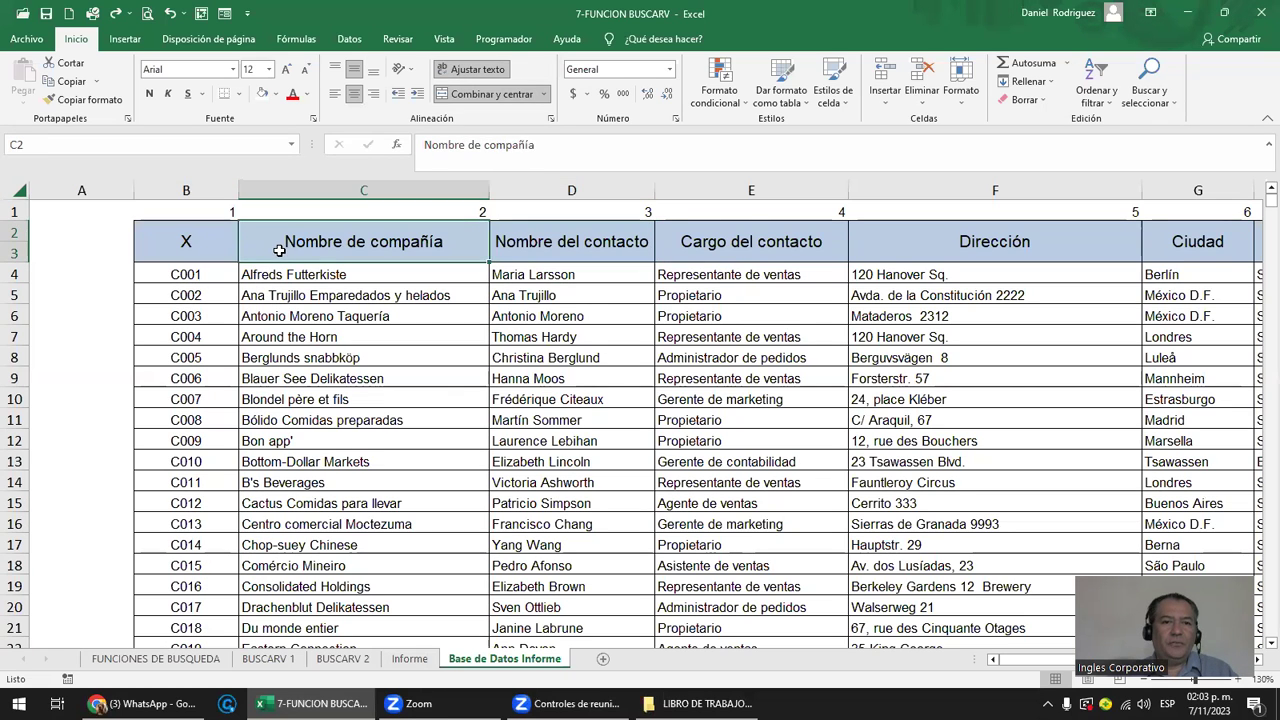
pyautogui.hotkey('ctrl', 'z')
pyautogui.click(428, 648)
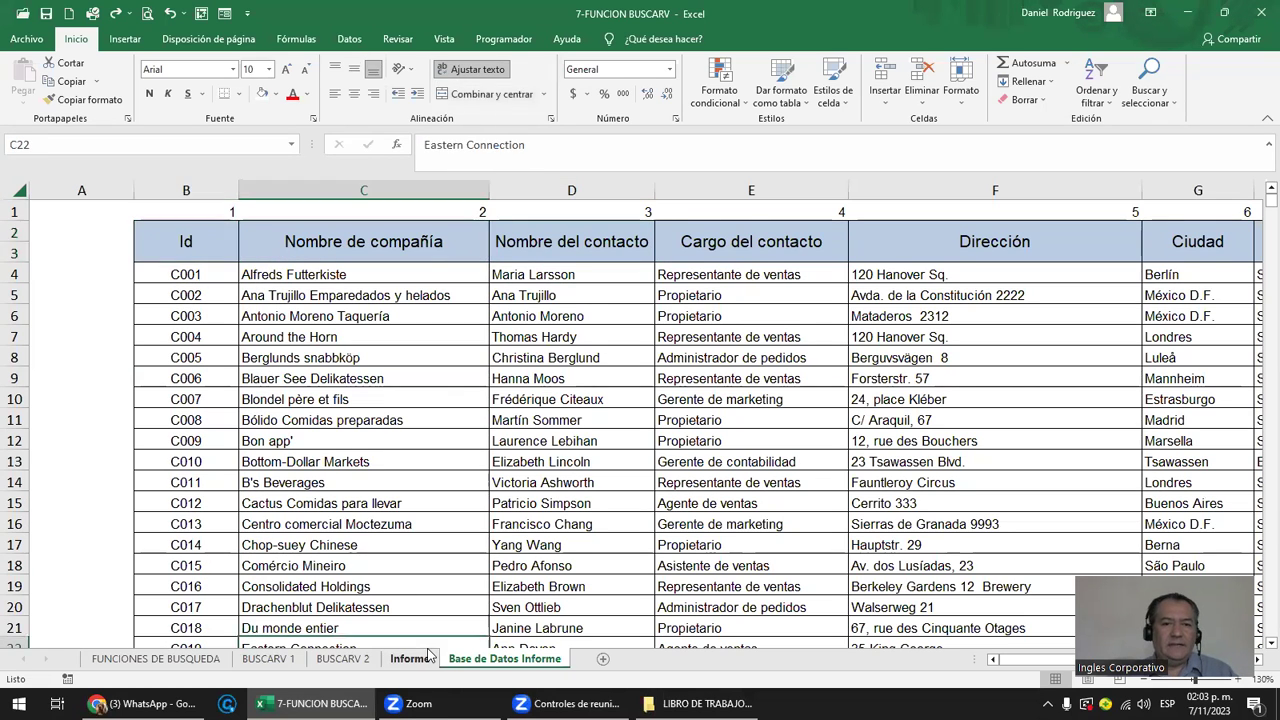
pyautogui.click(428, 655)
pyautogui.hotkey('ctrl', 'z')
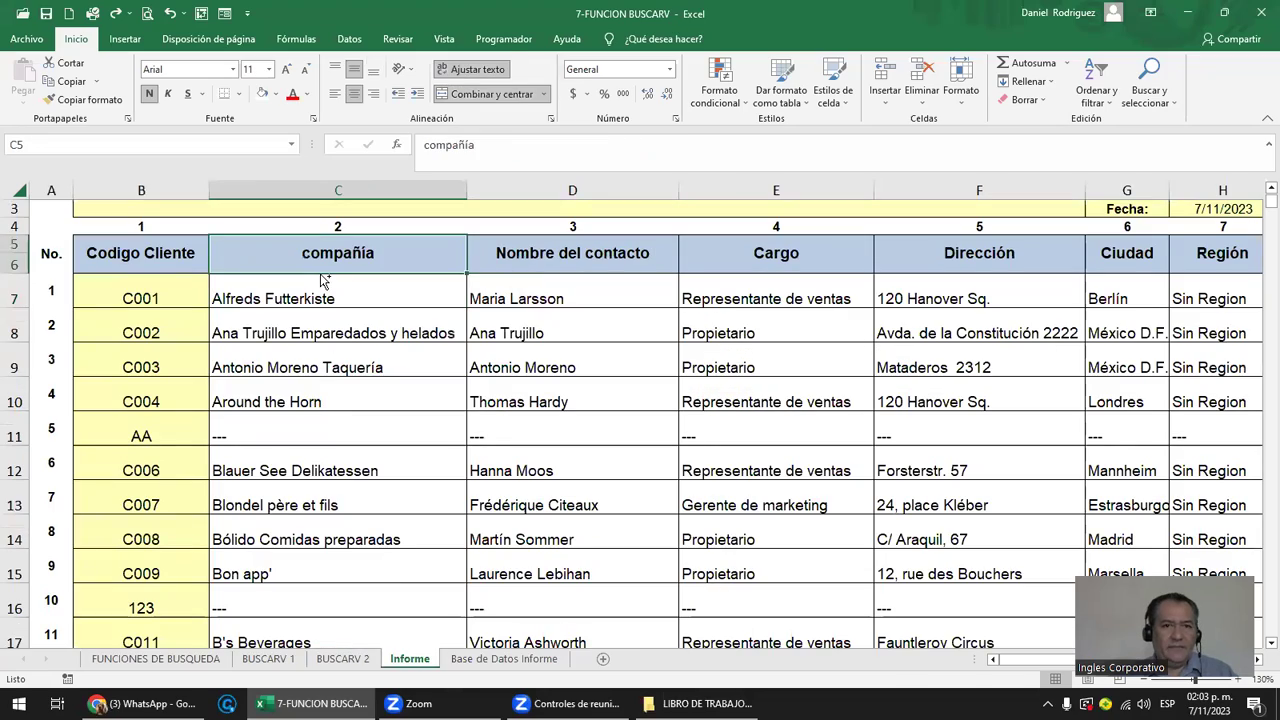
pyautogui.hotkey('ctrl', 'z')
pyautogui.click(320, 258)
pyautogui.scroll(1, 405, 460)
pyautogui.scroll(1, 405, 460)
pyautogui.hotkey('ctrl', 'z')
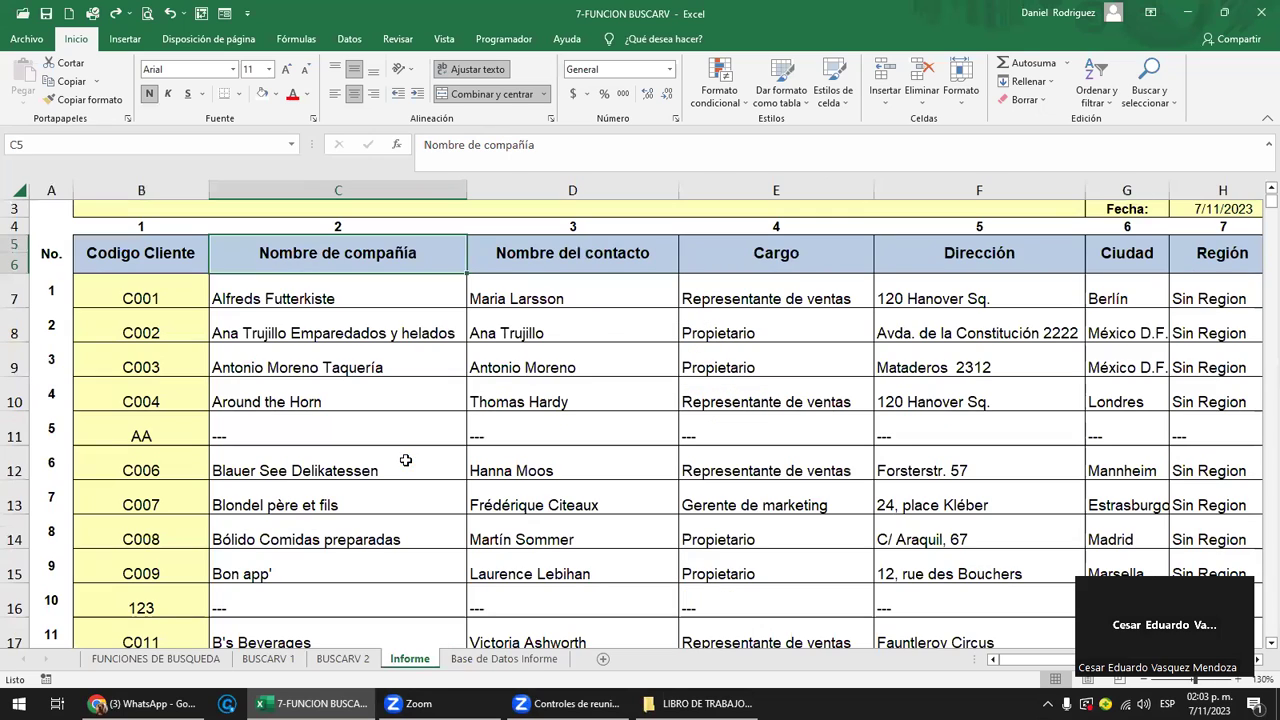
pyautogui.scroll(-1, 346, 340)
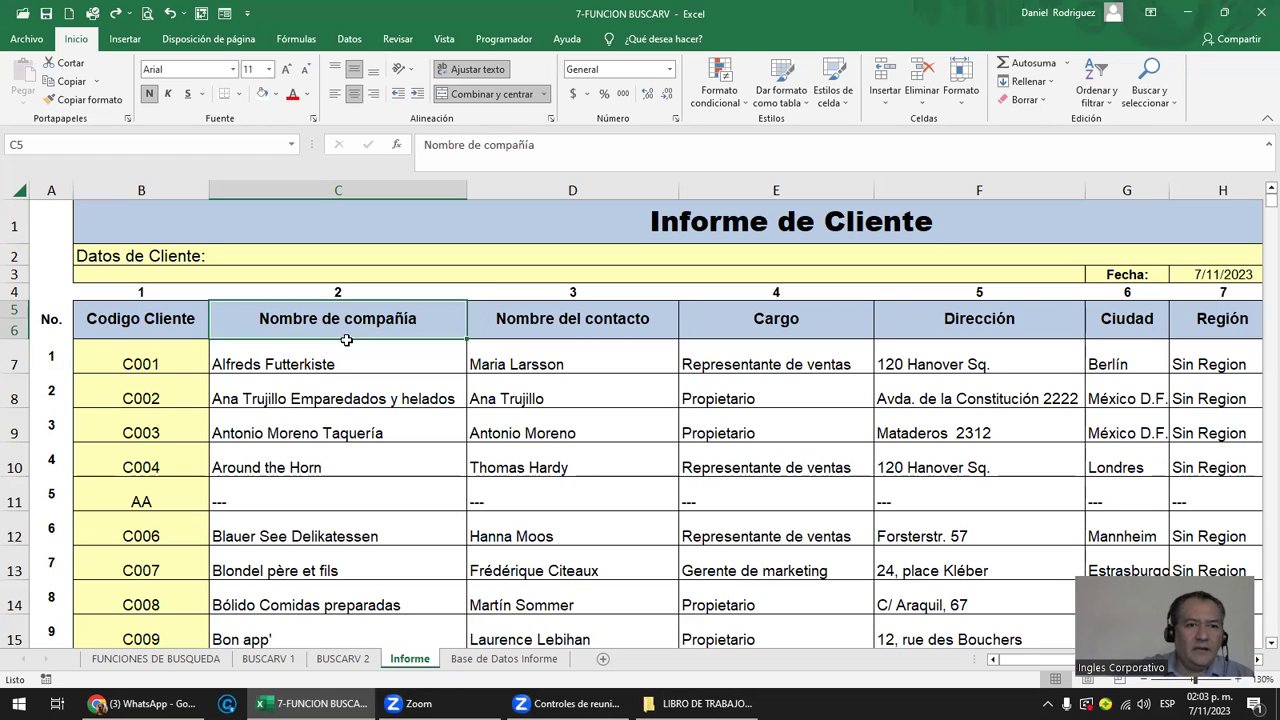
# Review the Codigo Cliente column in Informe and the Teléfono column in the database.
pyautogui.click(180, 360)
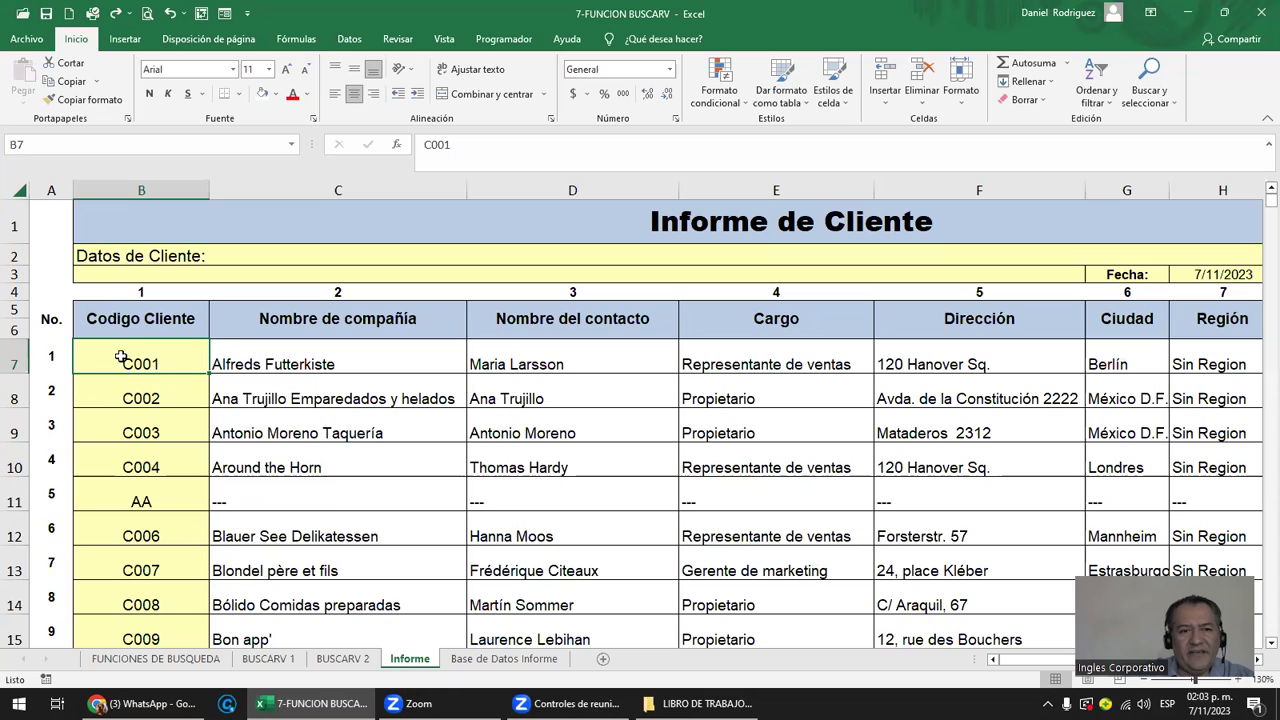
pyautogui.click(140, 190)
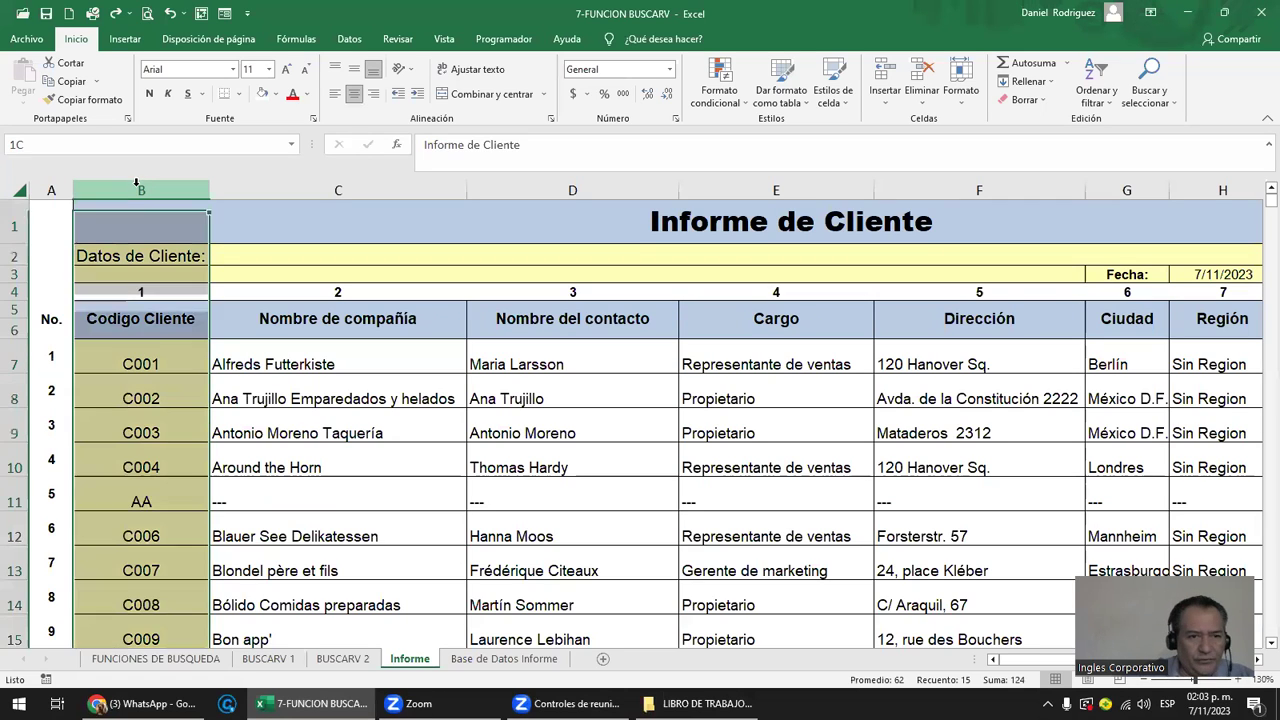
pyautogui.click(132, 364)
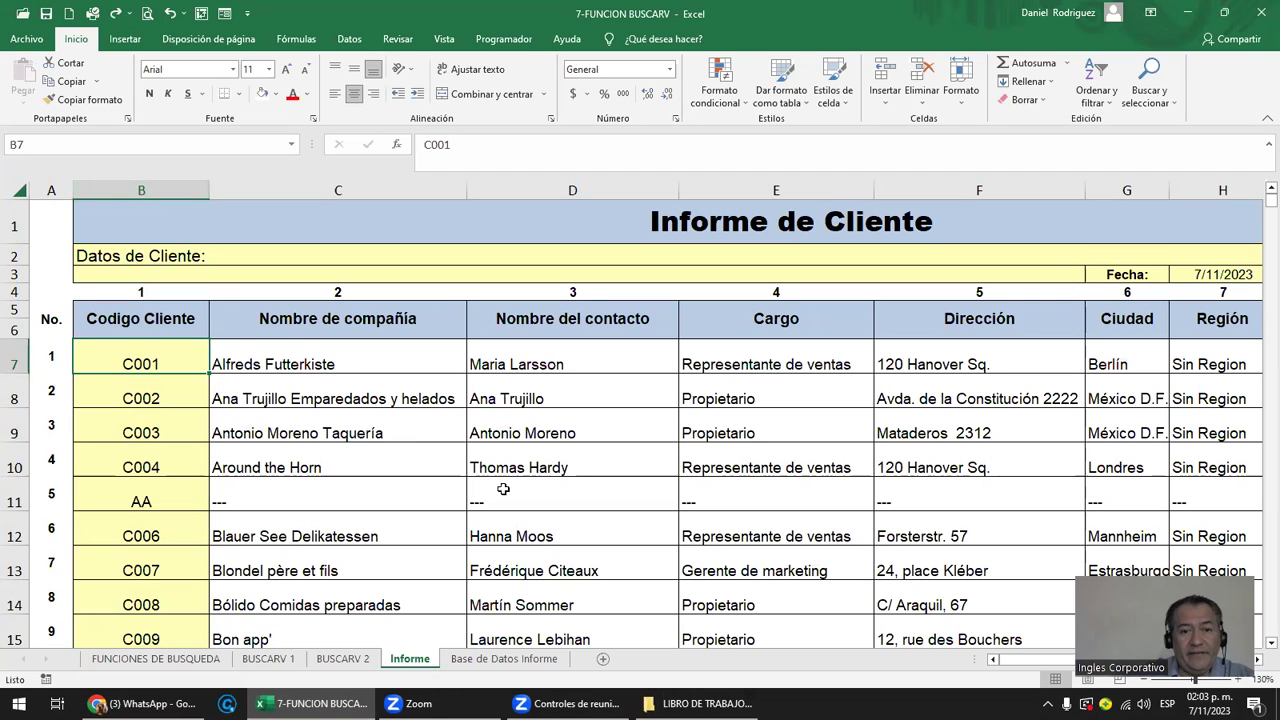
pyautogui.click(515, 660)
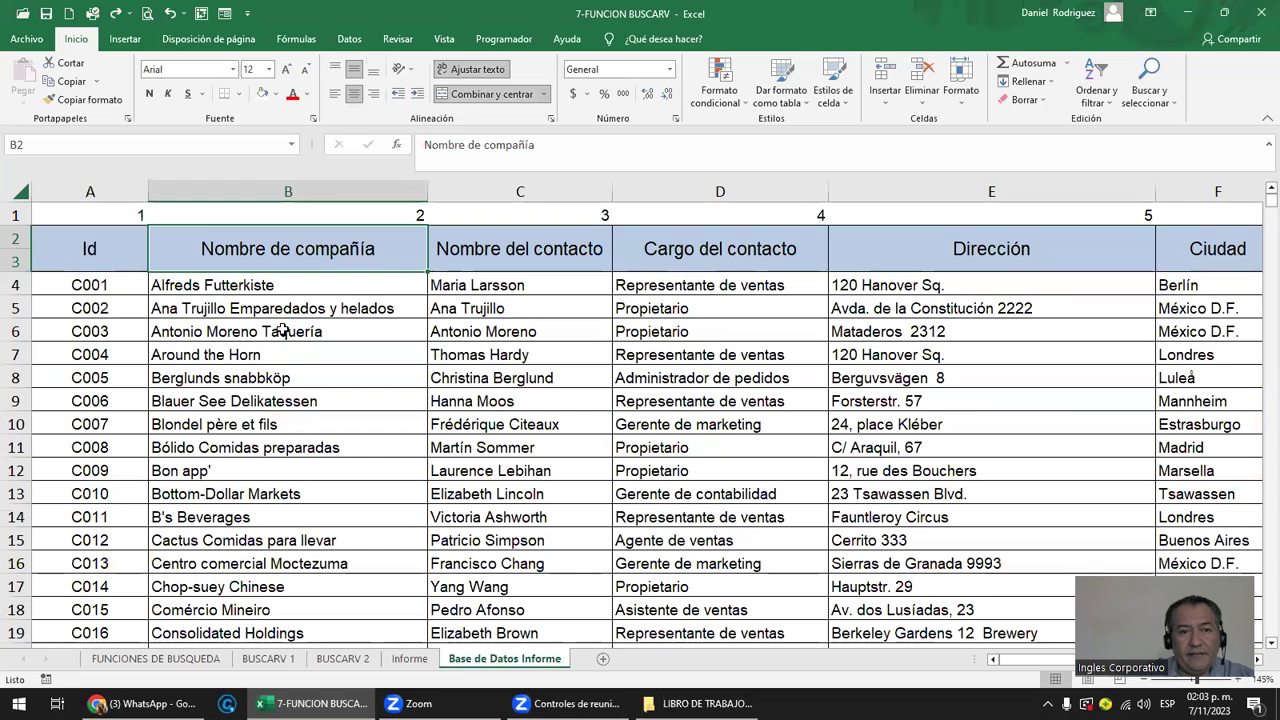
pyautogui.click(275, 285)
pyautogui.press('Right')
pyautogui.press('Right')
pyautogui.press('Right')
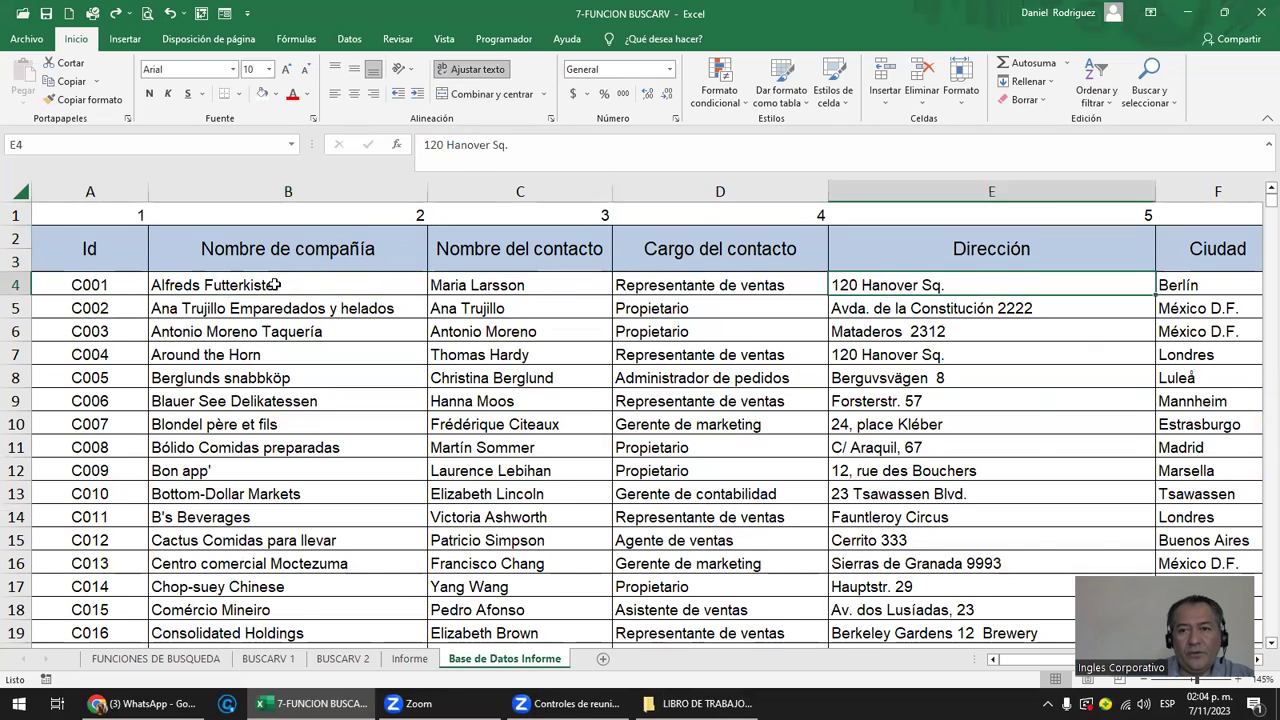
pyautogui.press('Right')
pyautogui.press('Right')
pyautogui.press('Right')
pyautogui.press('Right')
pyautogui.press('Right')
pyautogui.press('Left')
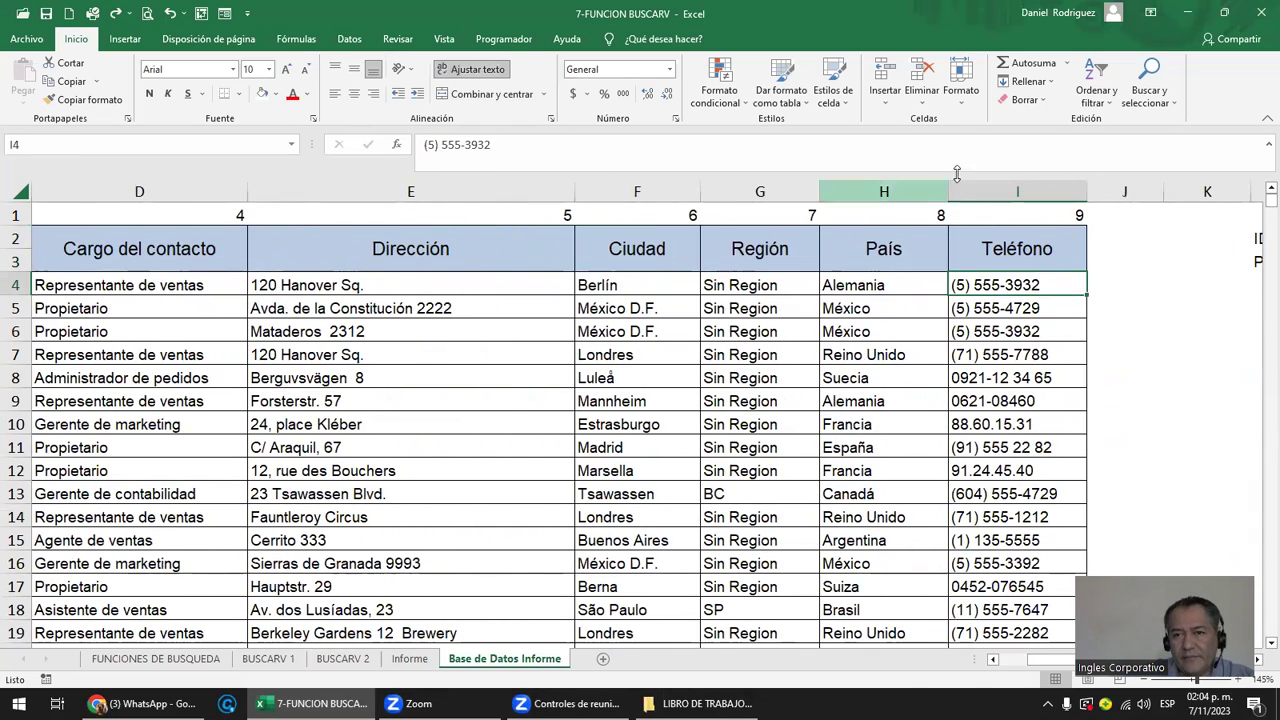
pyautogui.click(1017, 191)
# In Informe, select from C5 down to row 18 and across to column J.
pyautogui.click(409, 659)
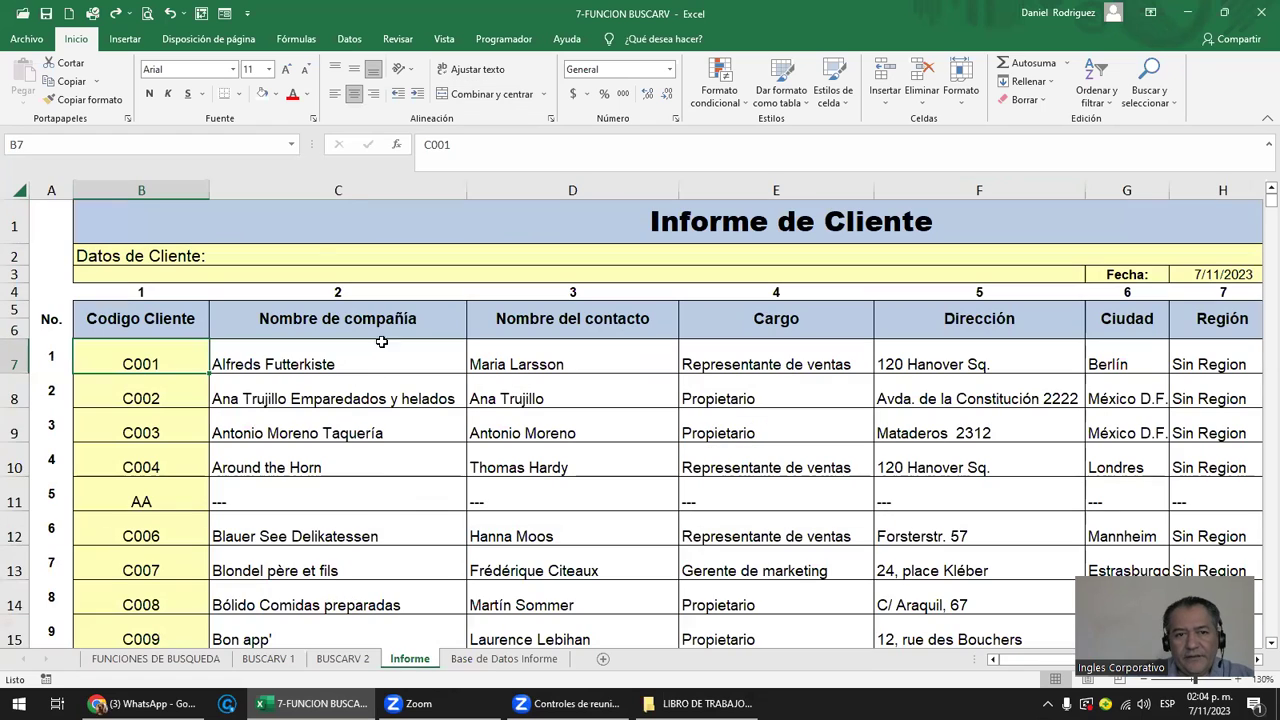
pyautogui.moveTo(325, 188); pyautogui.dragTo(408, 286)
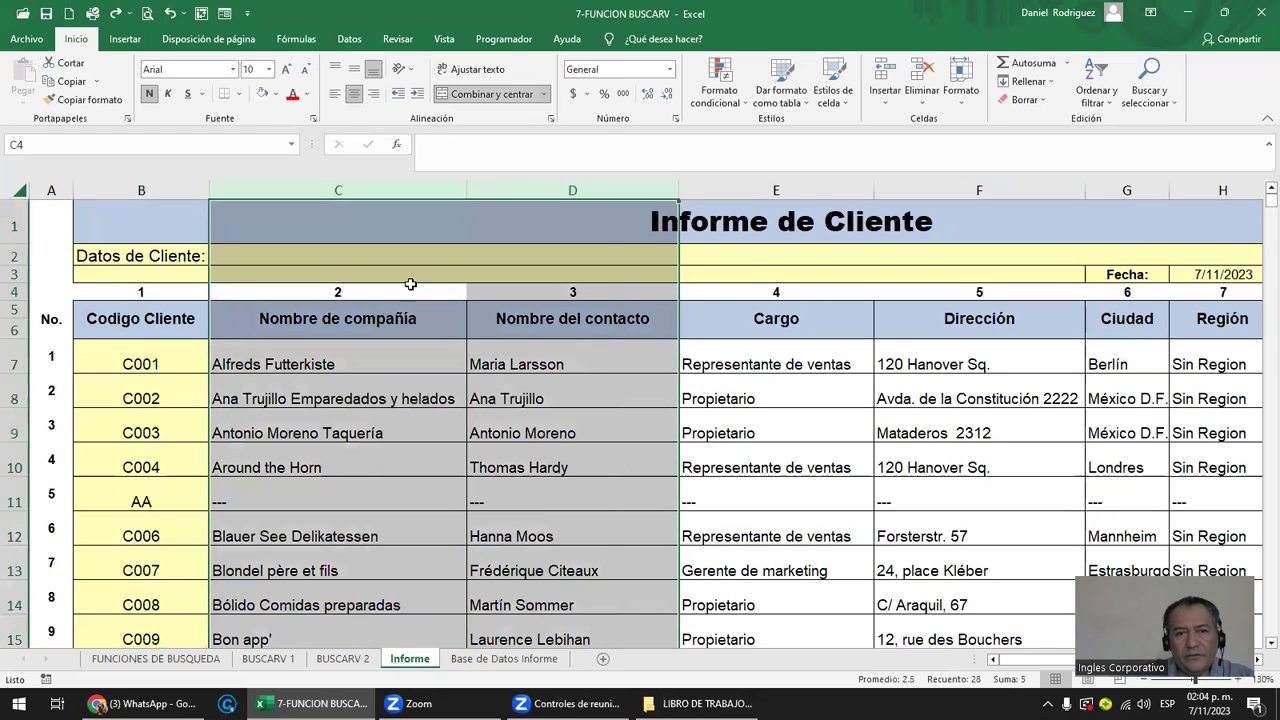
pyautogui.click(377, 323)
pyautogui.hotkey('shift', 'Down')
pyautogui.hotkey('shift', 'Down')
pyautogui.hotkey('shift', 'Down')
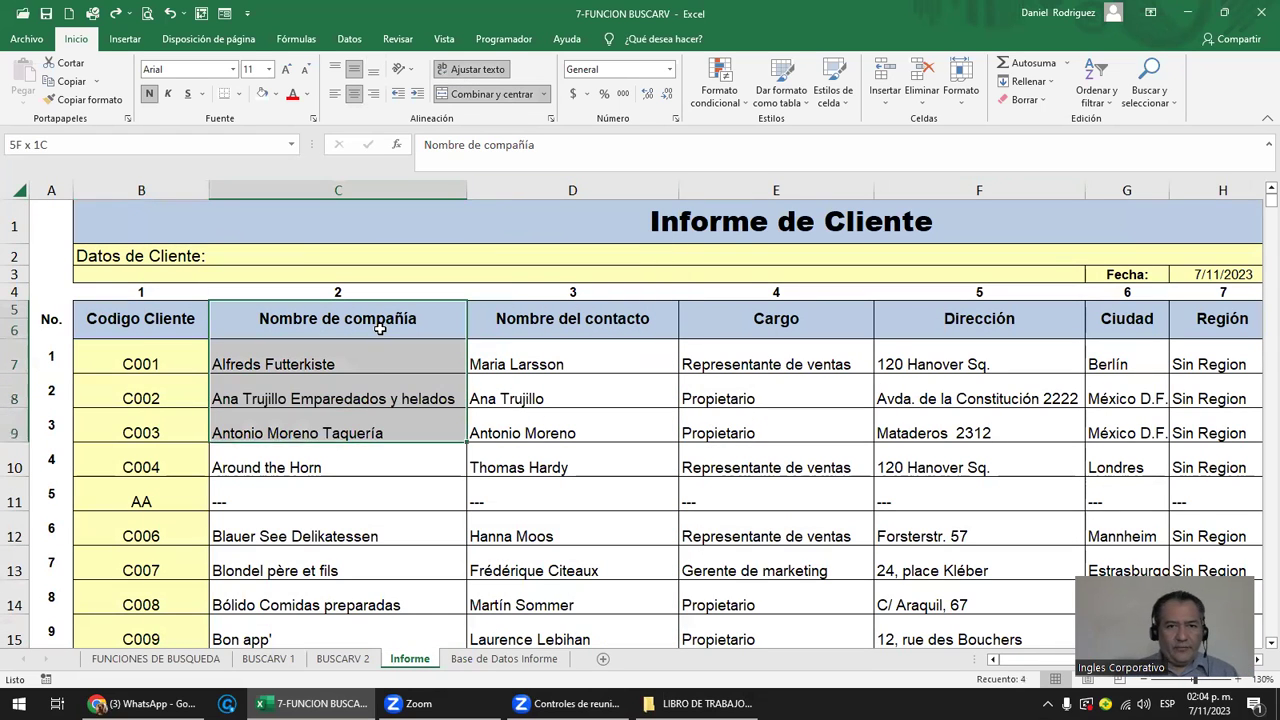
pyautogui.hotkey('shift', 'Down')
pyautogui.hotkey('shift', 'Down')
pyautogui.hotkey('shift', 'Down')
pyautogui.hotkey('shift', 'Down')
pyautogui.hotkey('shift', 'Down')
pyautogui.hotkey('shift', 'Down')
pyautogui.hotkey('shift', 'Down')
pyautogui.hotkey('shift', 'Down')
pyautogui.hotkey('shift', 'Down')
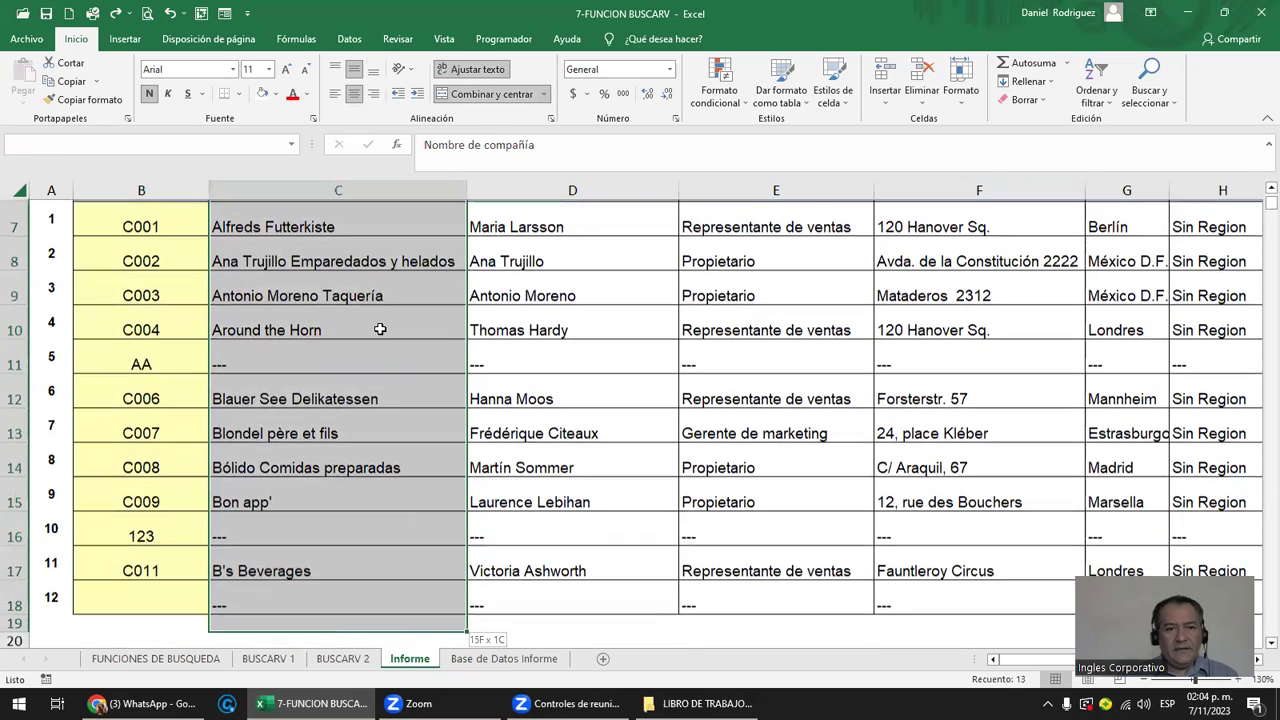
pyautogui.hotkey('shift', 'Right')
pyautogui.hotkey('shift', 'Right')
pyautogui.hotkey('shift', 'Right')
pyautogui.hotkey('shift', 'Right')
pyautogui.hotkey('shift', 'Right')
pyautogui.hotkey('shift', 'Right')
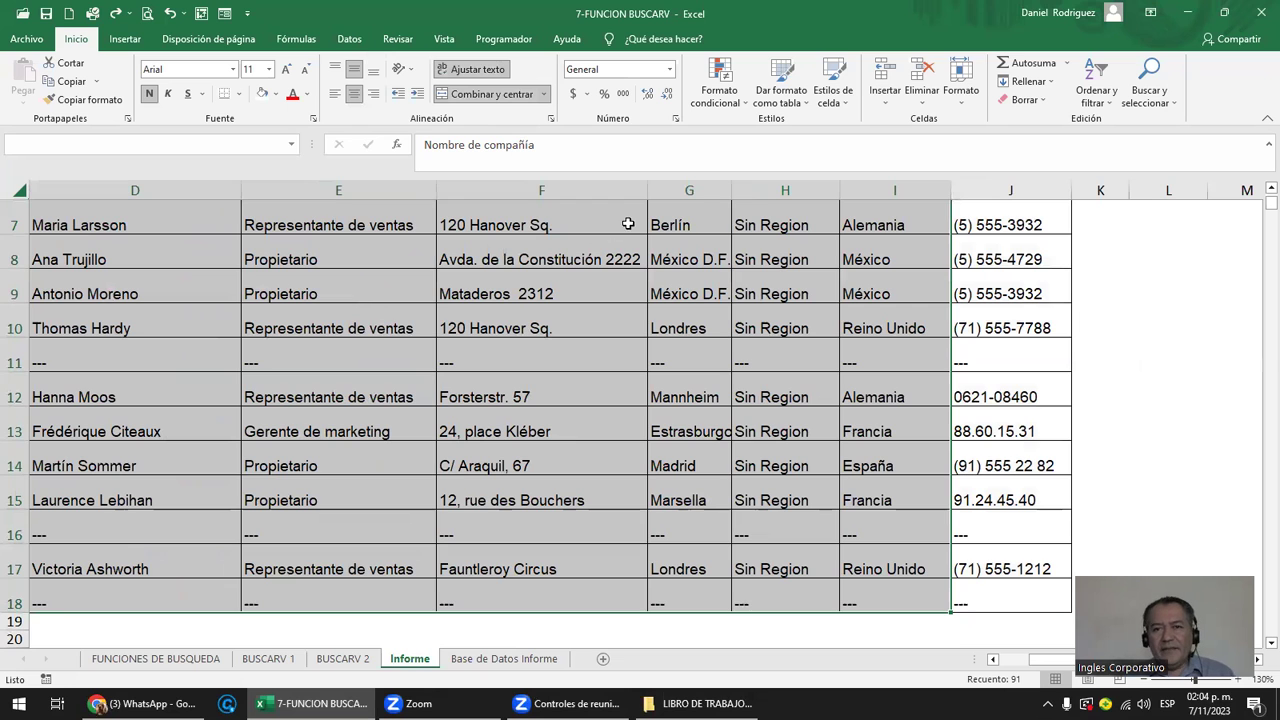
# Delete the País column I, then undo the deletion.
pyautogui.click(856, 194)
pyautogui.rightClick(856, 197)
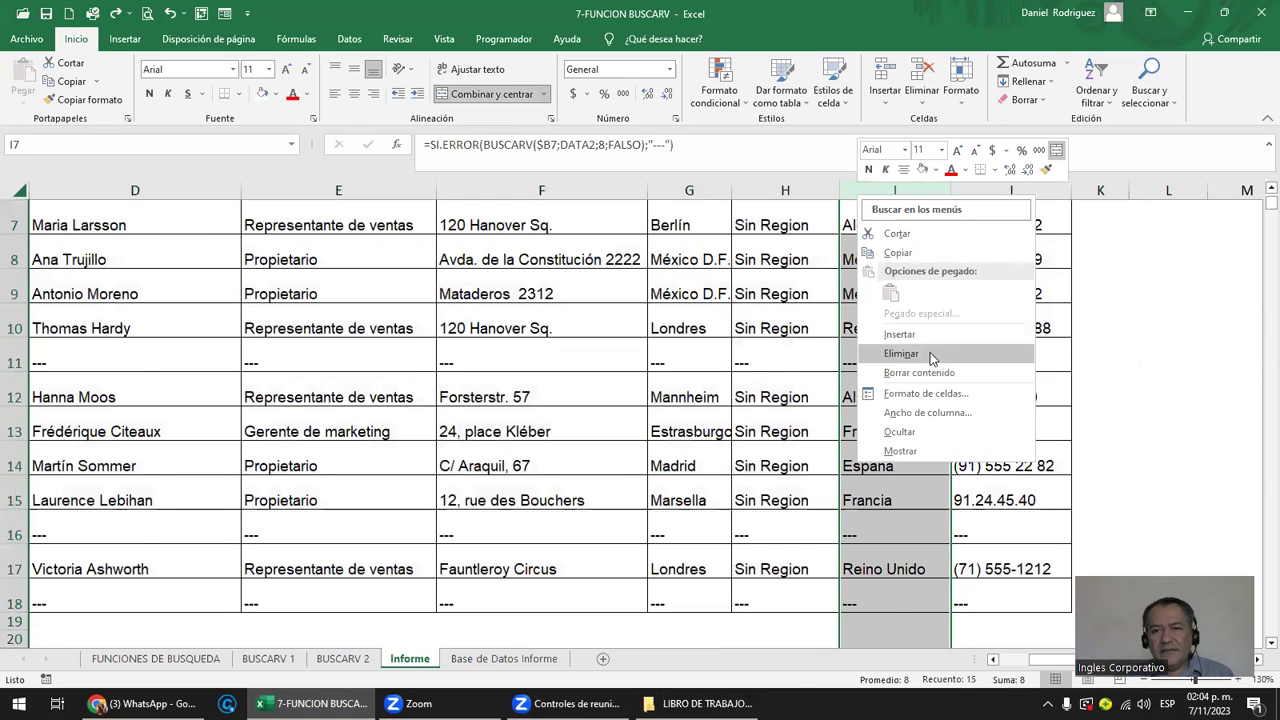
pyautogui.click(930, 352)
pyautogui.hotkey('ctrl', 'z')
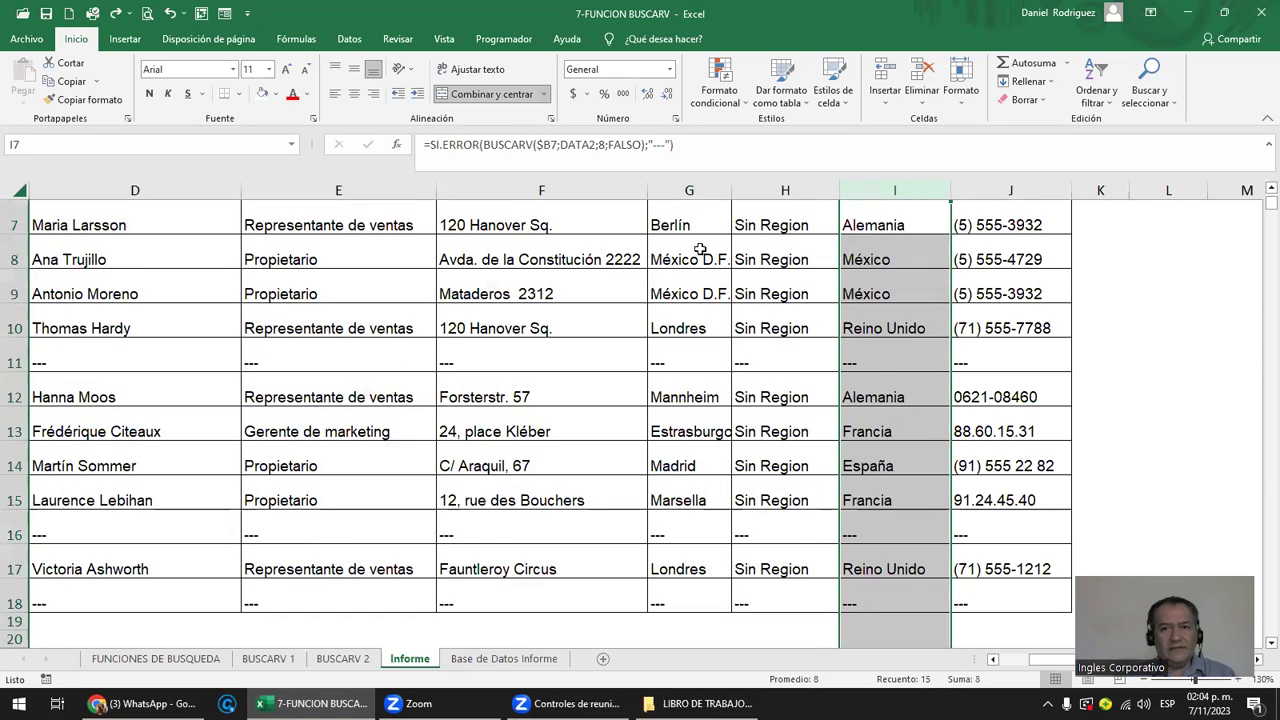
# Extend a selection from the Cargo header across the report columns C to I.
pyautogui.scroll(2, 251, 291)
pyautogui.click(293, 332)
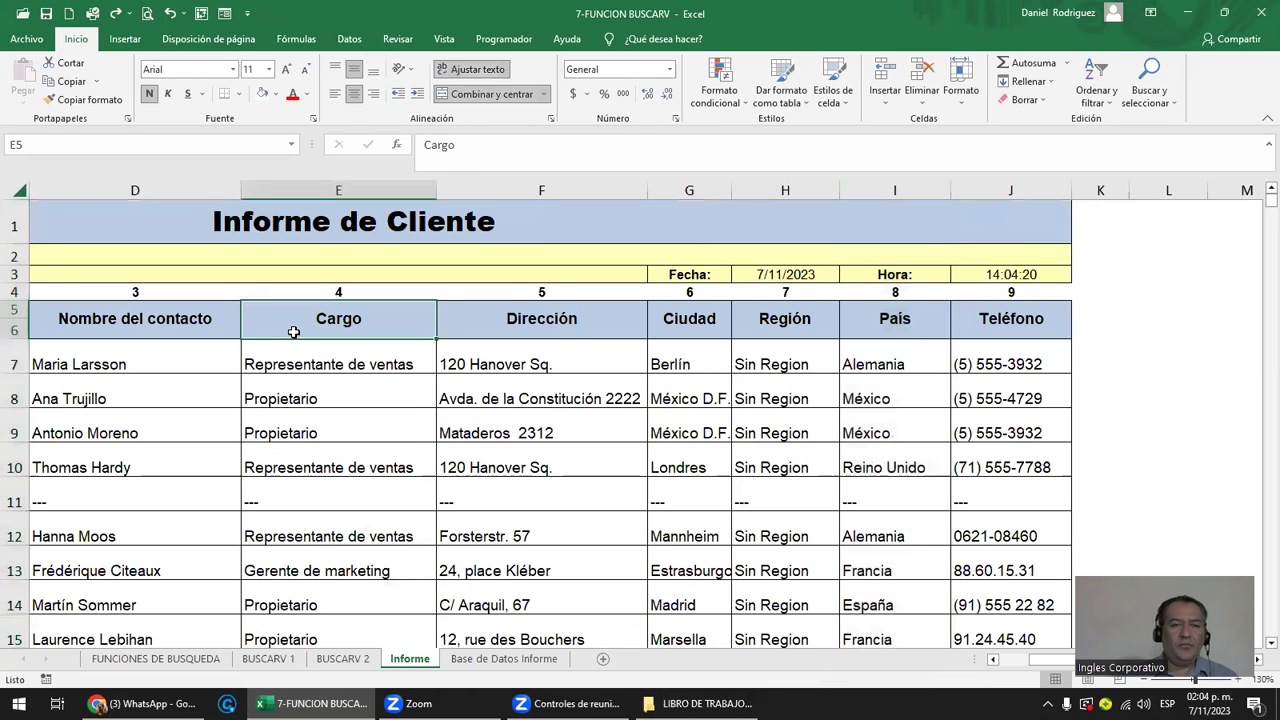
pyautogui.press('Left')
pyautogui.press('Left')
pyautogui.press('Left')
pyautogui.press('Right')
pyautogui.hotkey('shift', 'Right')
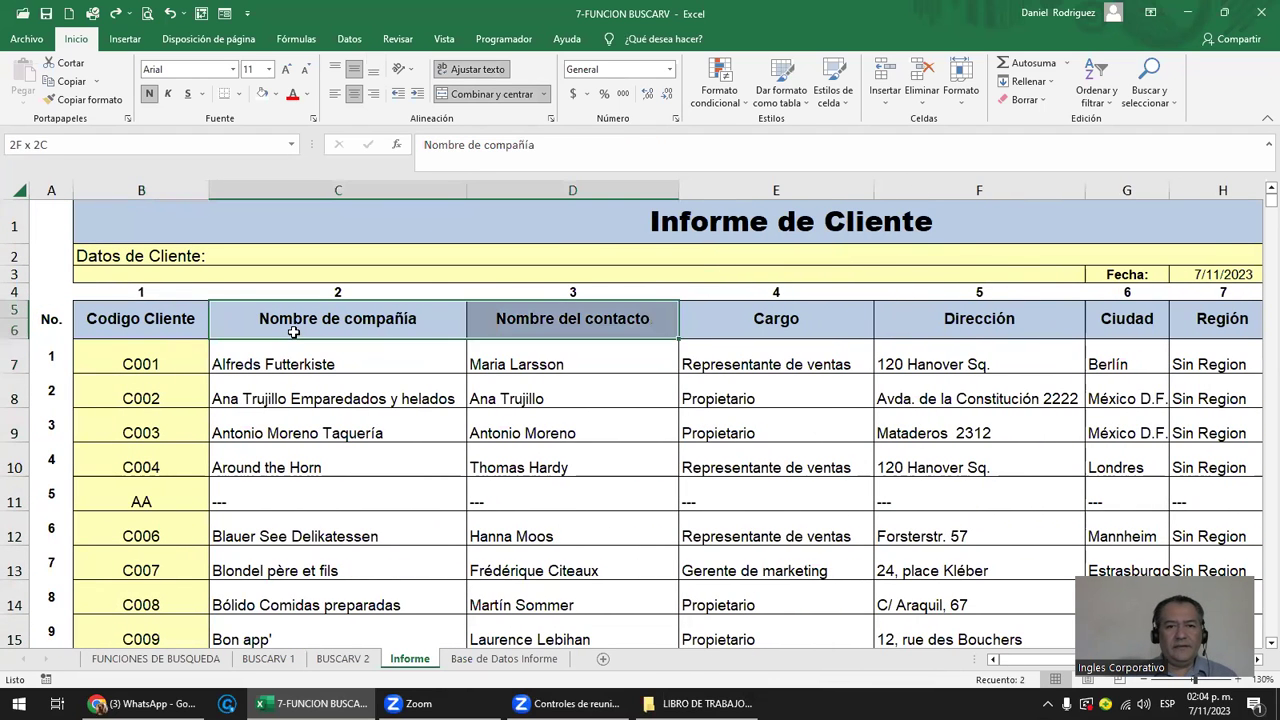
pyautogui.hotkey('shift', 'Down')
pyautogui.hotkey('shift', 'Right')
pyautogui.hotkey('shift', 'Right')
pyautogui.hotkey('shift', 'Right')
pyautogui.hotkey('shift', 'Right')
pyautogui.hotkey('shift', 'Right')
pyautogui.hotkey('shift', 'Right')
pyautogui.hotkey('shift', 'Right')
pyautogui.hotkey('shift', 'Left')
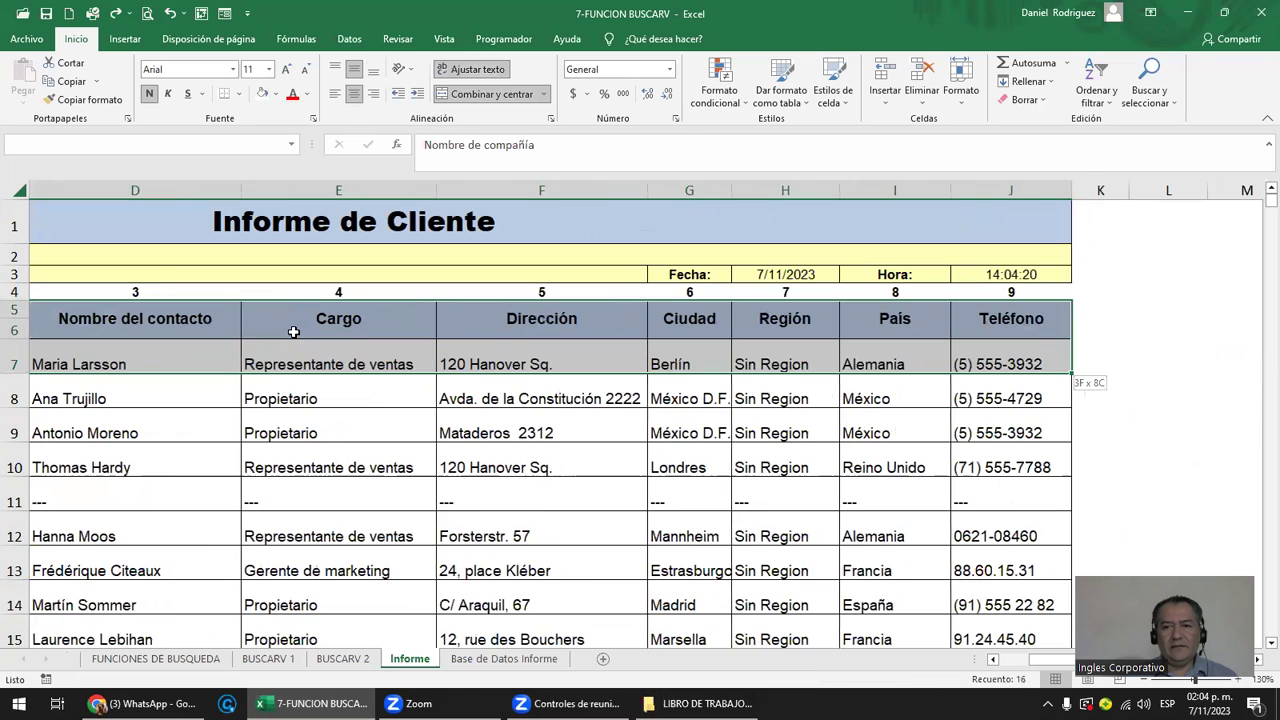
pyautogui.hotkey('shift', 'Left')
pyautogui.hotkey('shift', 'Left')
pyautogui.hotkey('shift', 'Right')
pyautogui.hotkey('shift', 'Down')
pyautogui.hotkey('shift', 'Down')
pyautogui.hotkey('shift', 'Down')
pyautogui.hotkey('shift', 'Down')
pyautogui.hotkey('shift', 'Down')
pyautogui.hotkey('shift', 'Down')
pyautogui.hotkey('shift', 'Down')
pyautogui.hotkey('shift', 'Up')
pyautogui.hotkey('shift', 'Up')
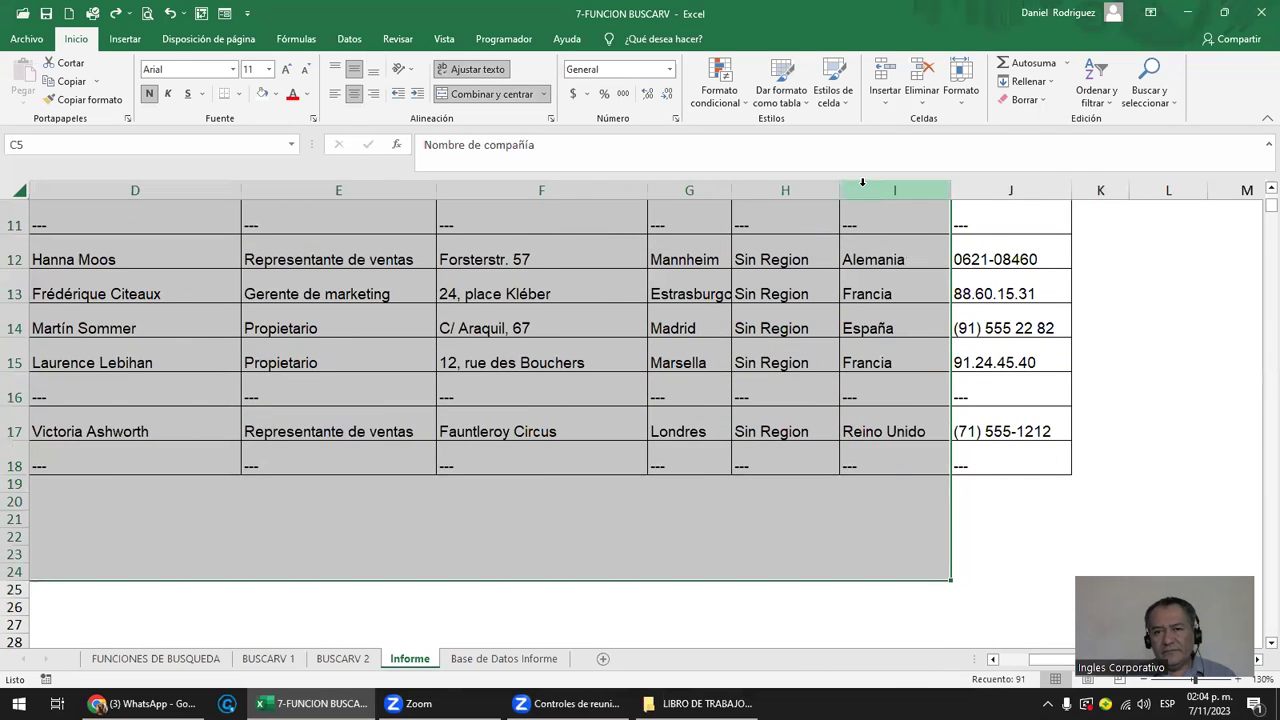
# Select the lookup results in columns C–I, then move to F14 and scroll down the report.
pyautogui.rightClick(864, 193)
pyautogui.press('Escape')
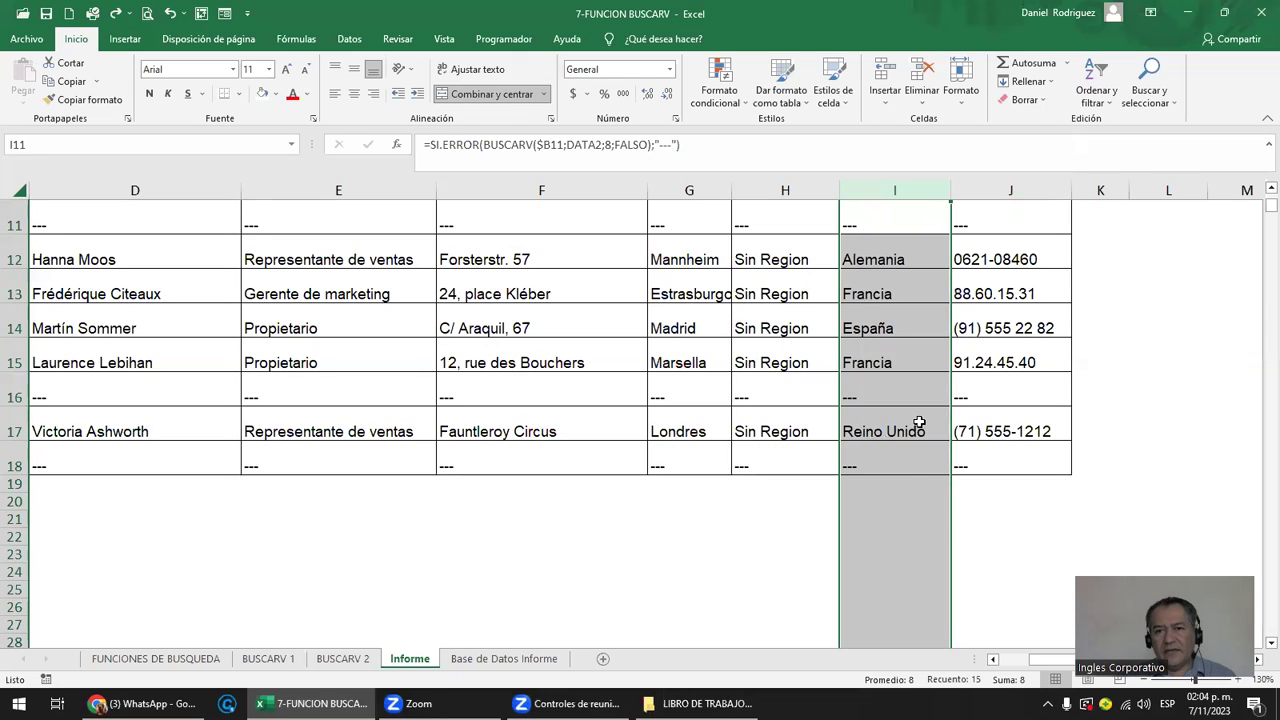
pyautogui.moveTo(900, 460)
pyautogui.mouseDown()
pyautogui.moveTo(113, 73)
pyautogui.moveTo(300, 314)
pyautogui.mouseUp()
pyautogui.click(343, 303)
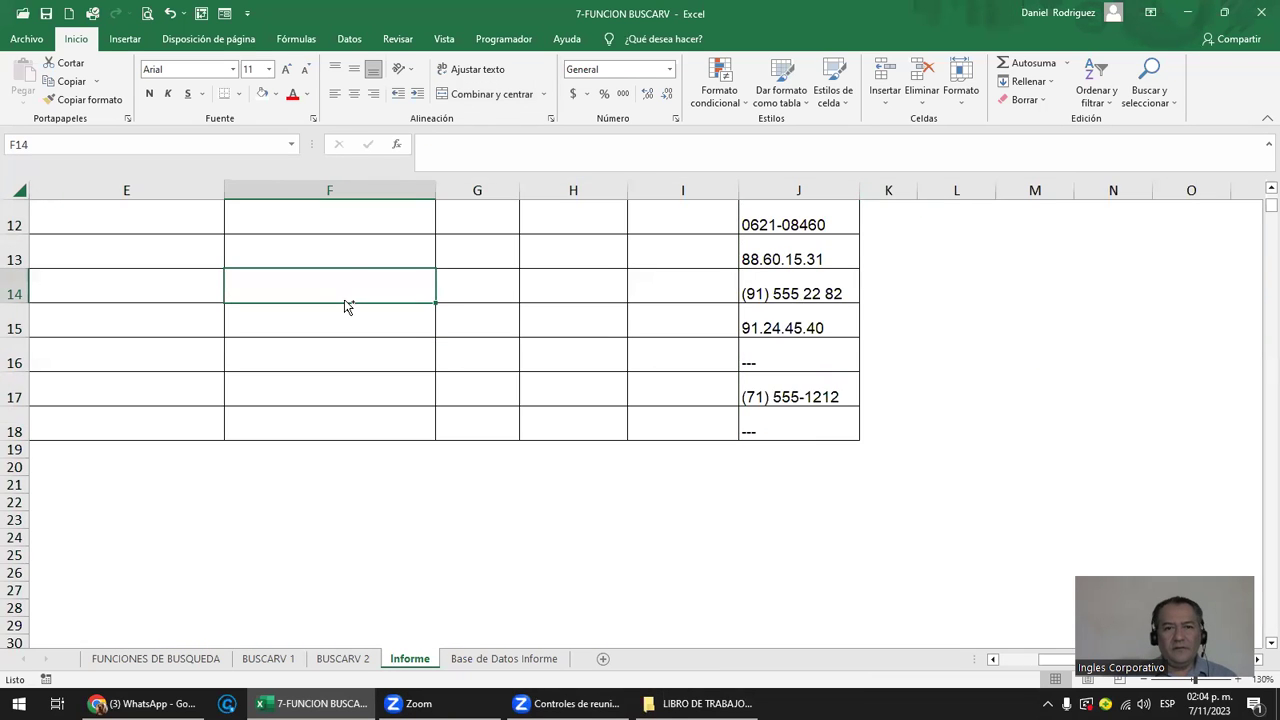
pyautogui.keyDown('ctrl'); pyautogui.scroll(-1, 343, 303); pyautogui.keyUp('ctrl')
pyautogui.keyDown('ctrl'); pyautogui.scroll(-1, 343, 303); pyautogui.keyUp('ctrl')
pyautogui.keyDown('ctrl'); pyautogui.scroll(-1, 343, 303); pyautogui.keyUp('ctrl')
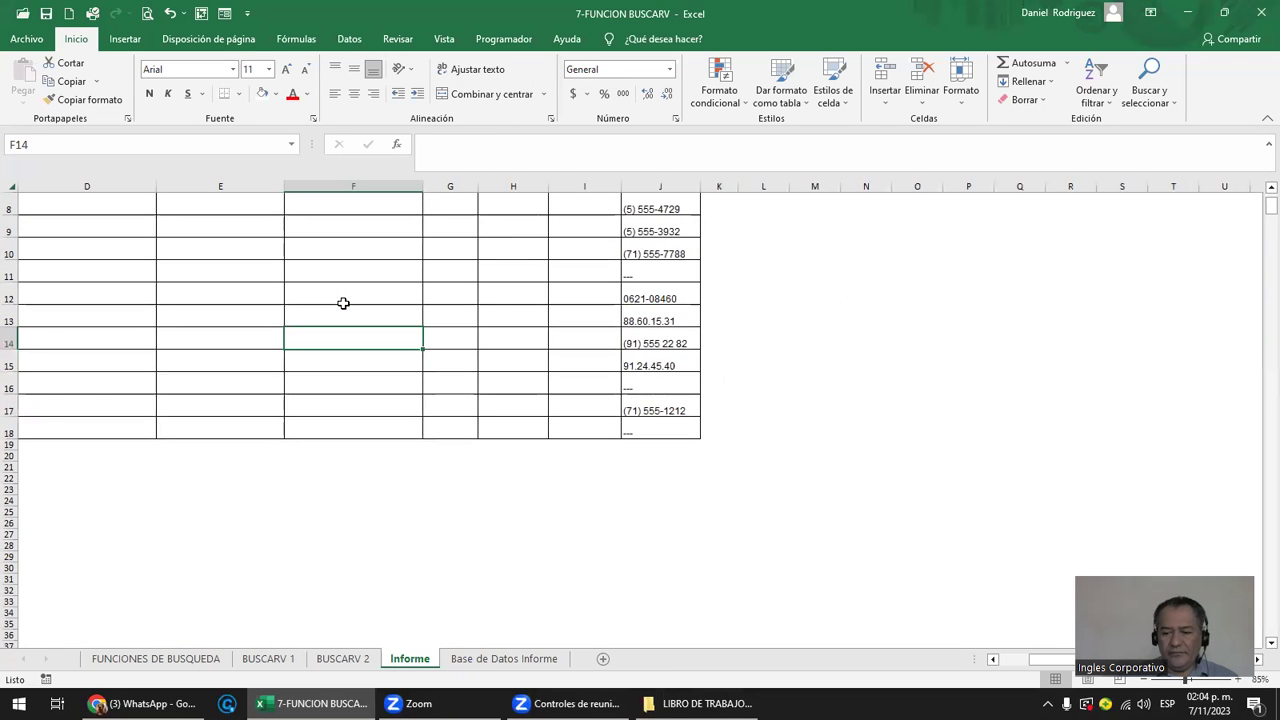
# Return to customer code C001 and re-confirm the J7 phone formula so it returns a number.
pyautogui.hotkey('ctrl', 'Home')
pyautogui.press('Down')
pyautogui.press('Down')
pyautogui.press('Down')
pyautogui.press('Down')
pyautogui.press('Down')
pyautogui.press('Down')
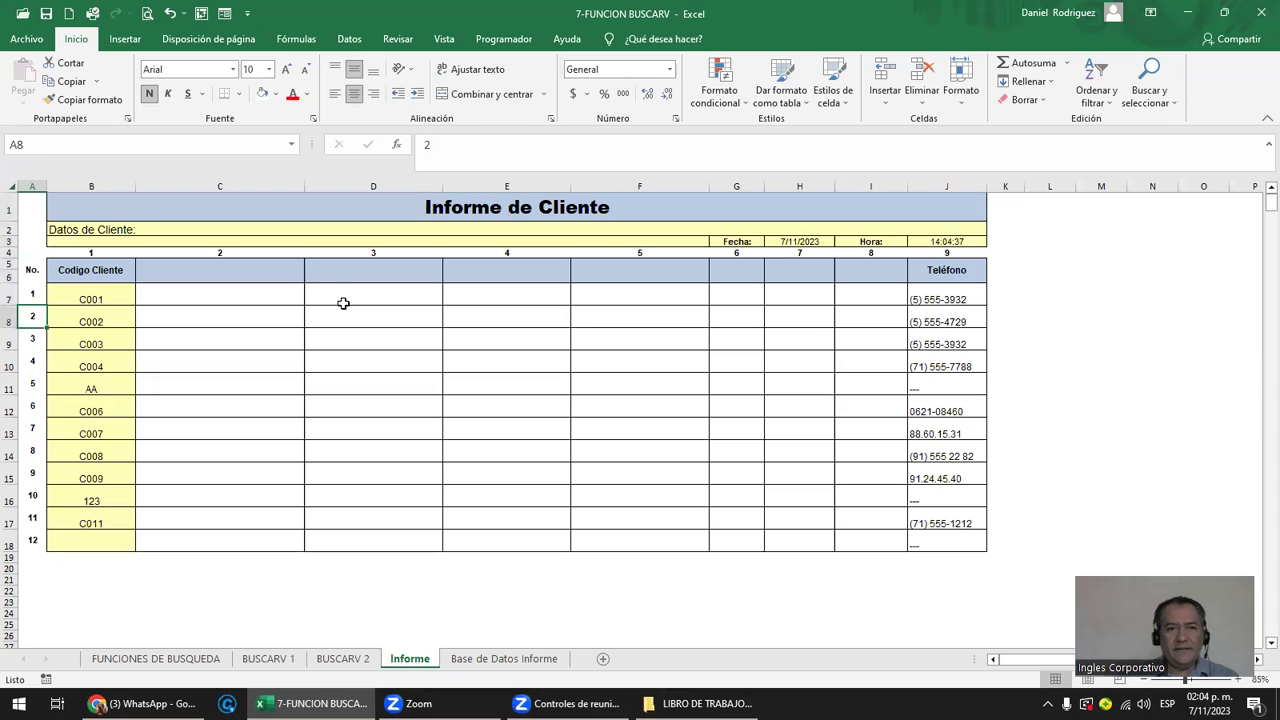
pyautogui.press('Right')
pyautogui.press('Up')
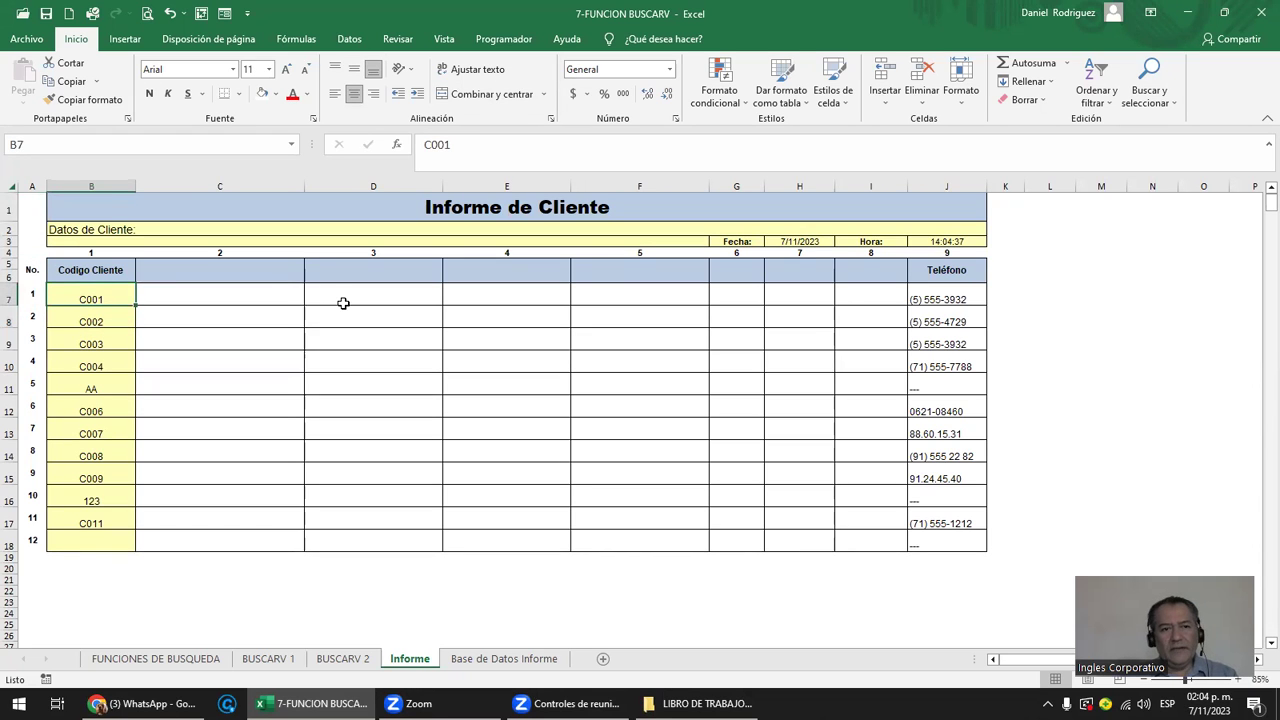
pyautogui.click(957, 298)
pyautogui.press('F2')
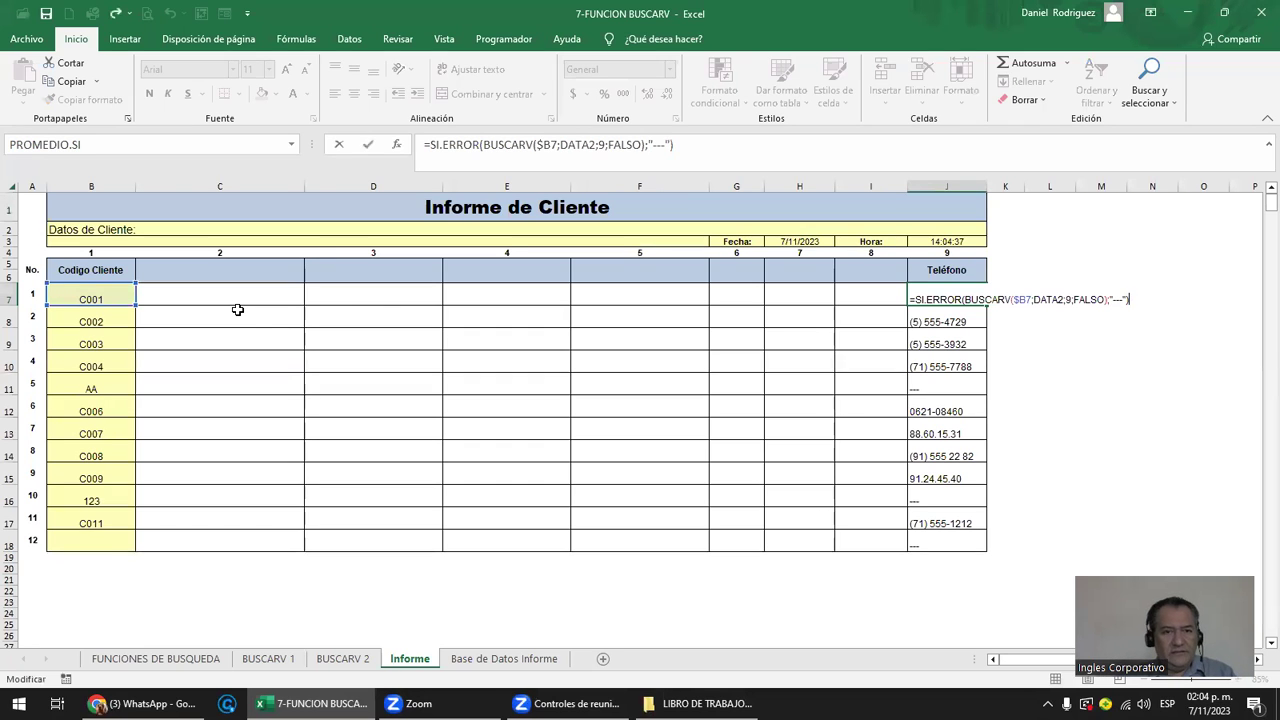
pyautogui.hotkey('ctrl', 'Return')
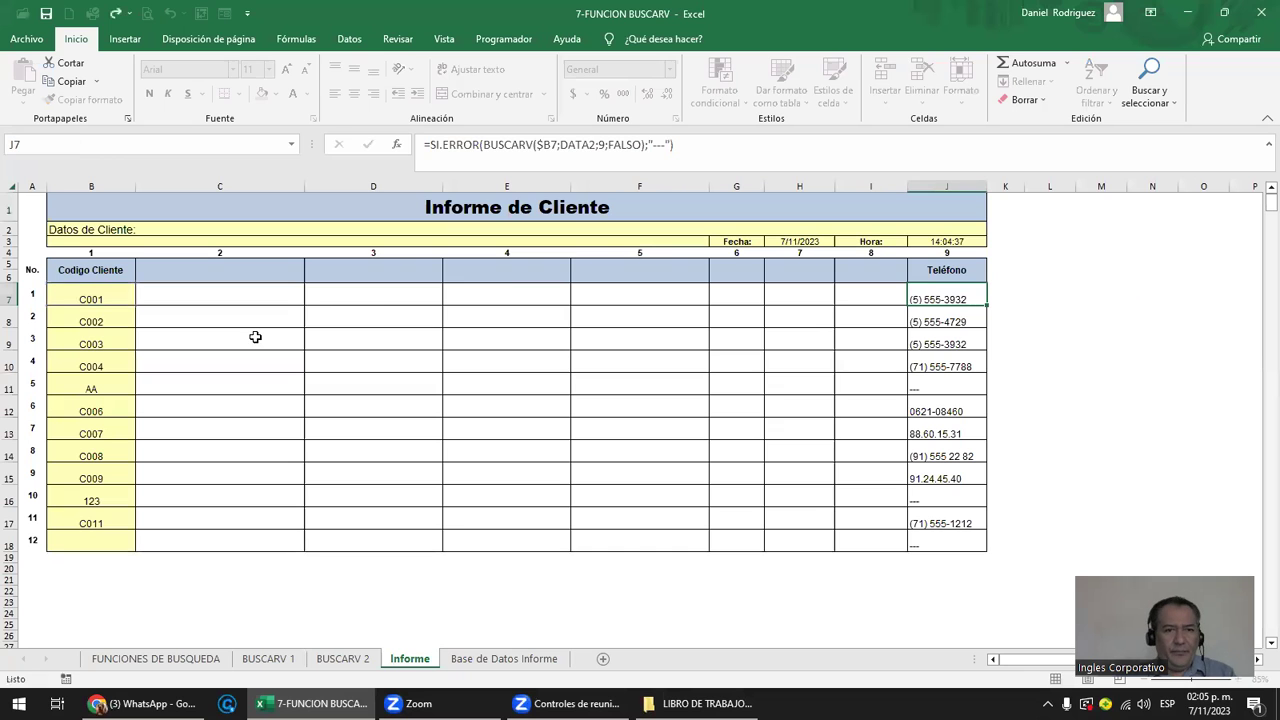
# Inspect the report's lookup formulas in C16 and D15 and the customer codes in column B.
pyautogui.keyDown('ctrl'); pyautogui.scroll(1, 281, 556); pyautogui.keyUp('ctrl')
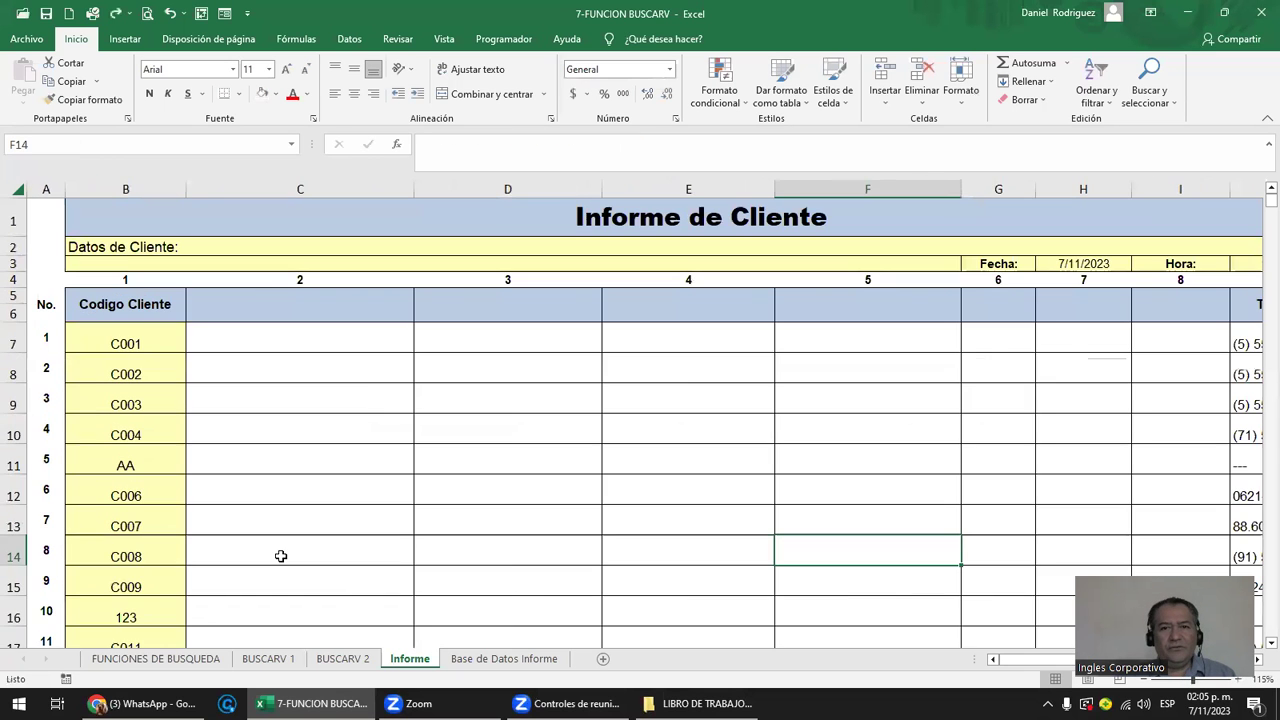
pyautogui.keyDown('ctrl'); pyautogui.scroll(1, 281, 556); pyautogui.keyUp('ctrl')
pyautogui.keyDown('ctrl'); pyautogui.scroll(1, 281, 556); pyautogui.keyUp('ctrl')
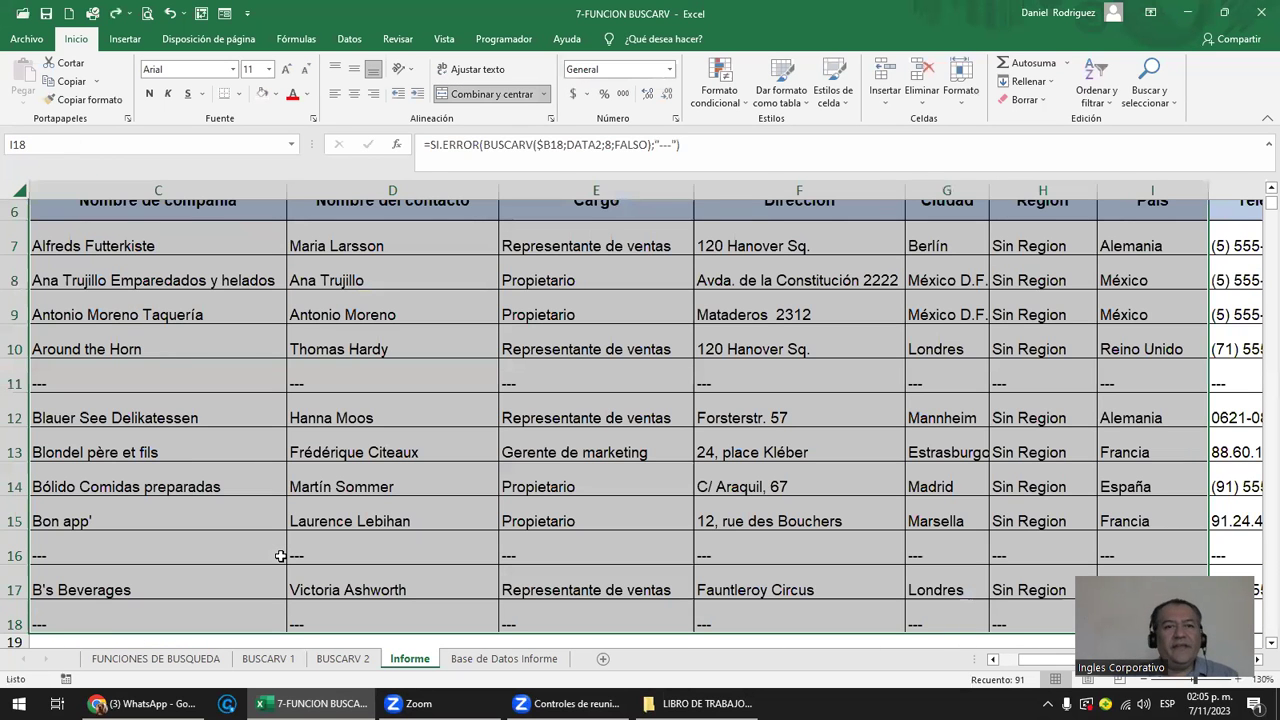
pyautogui.click(271, 556)
pyautogui.press('Left')
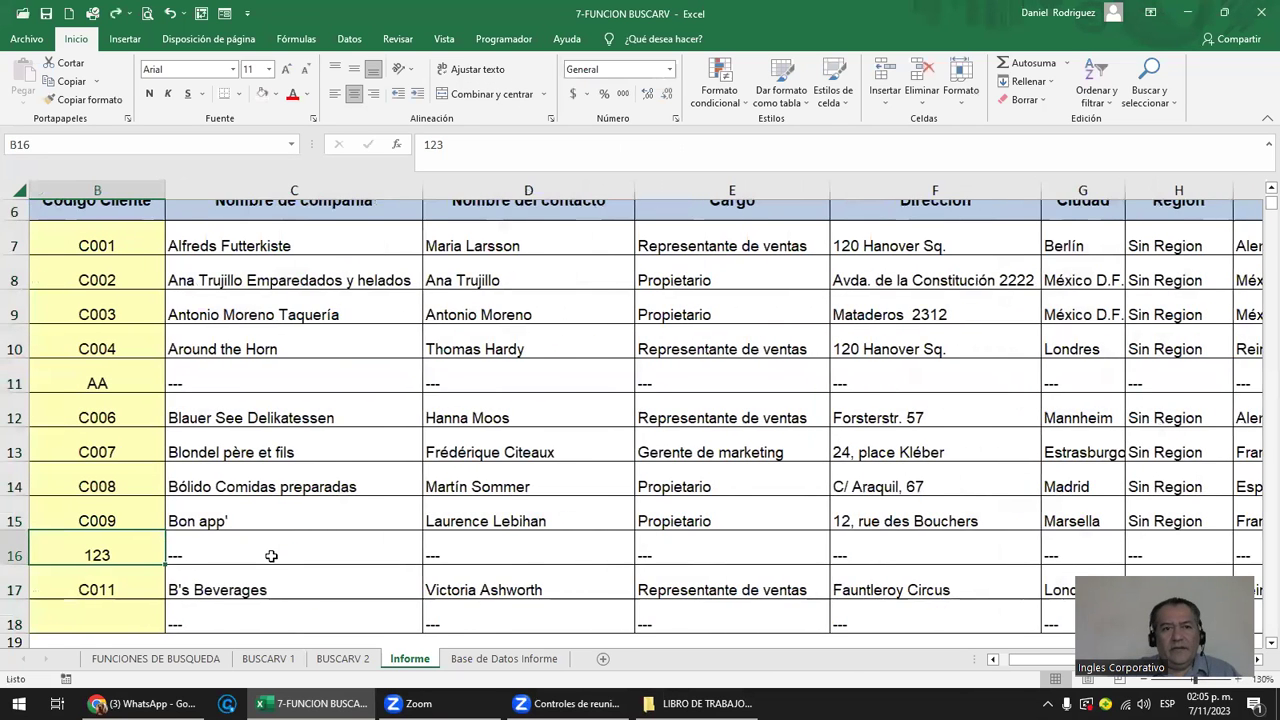
pyautogui.press('Left')
pyautogui.press('Up')
pyautogui.scroll(3, 271, 556)
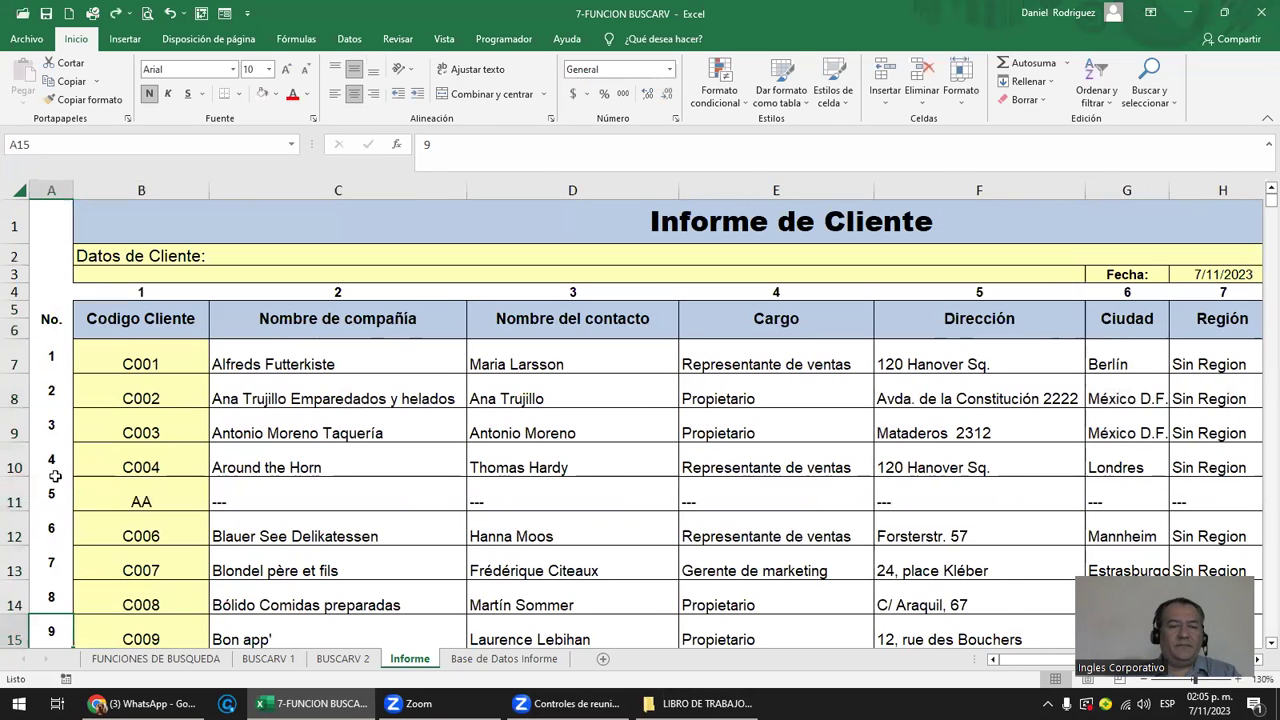
pyautogui.click(155, 363)
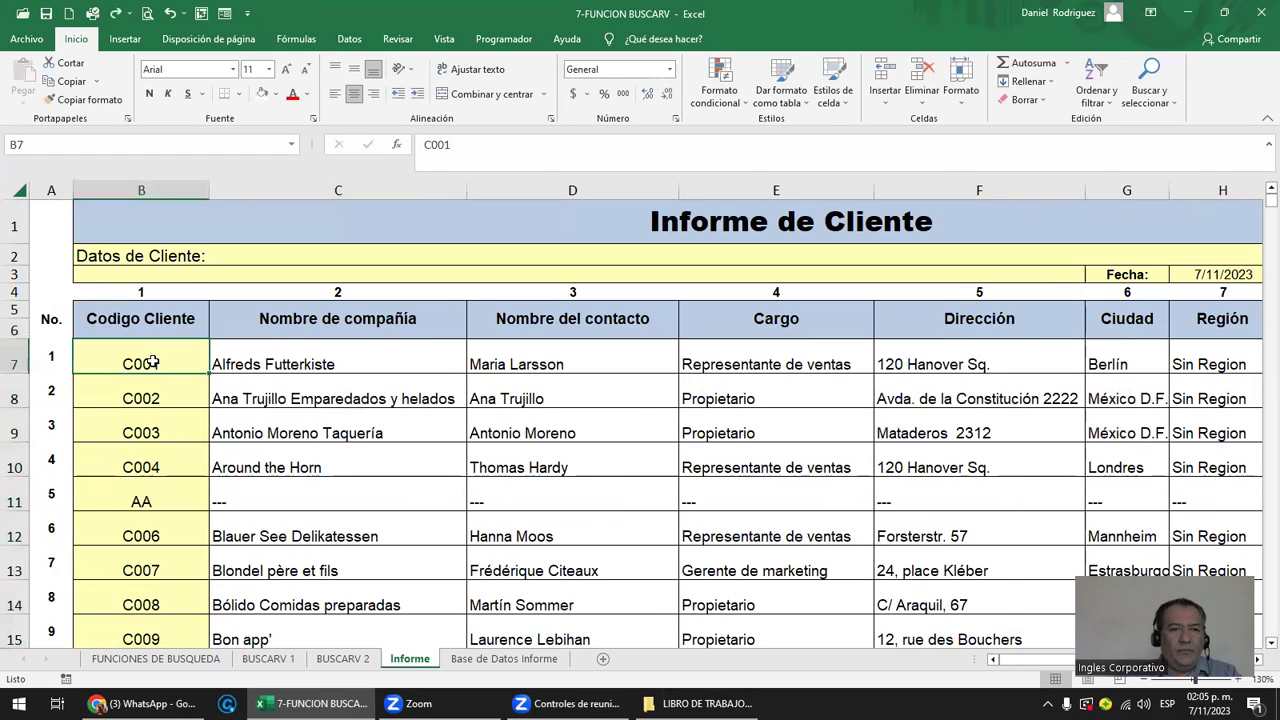
pyautogui.click(166, 185)
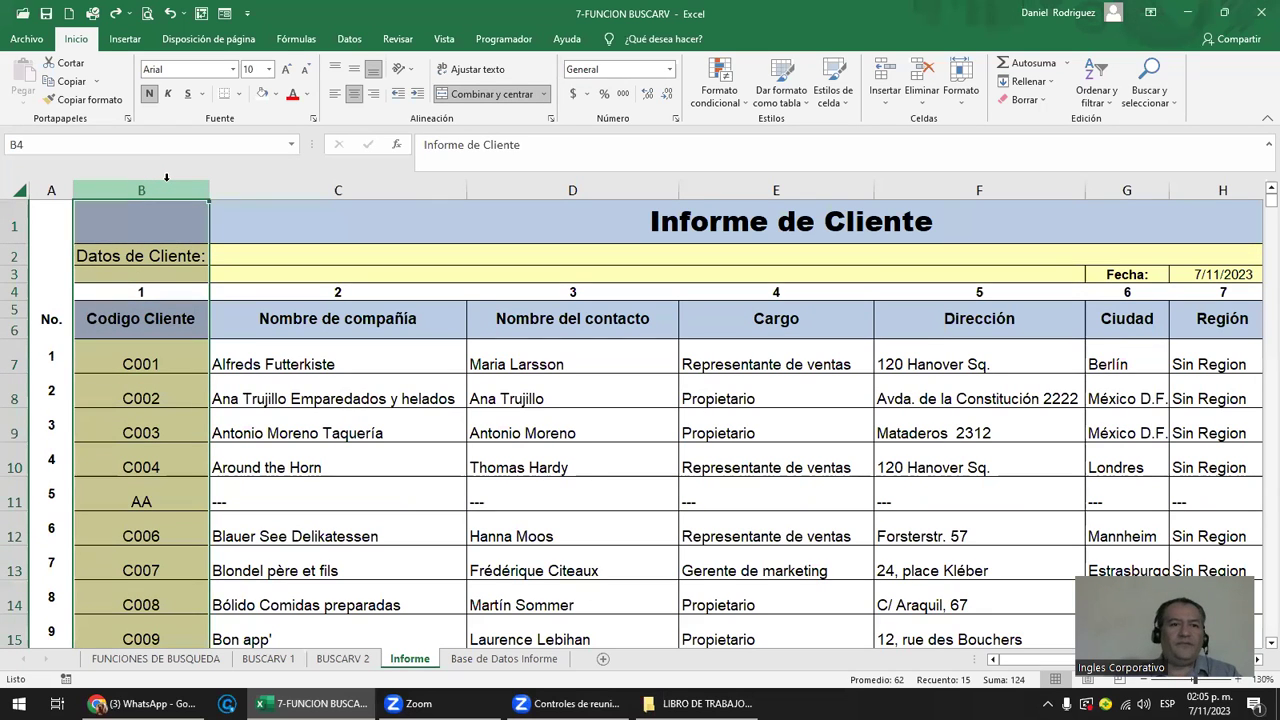
pyautogui.click(147, 360)
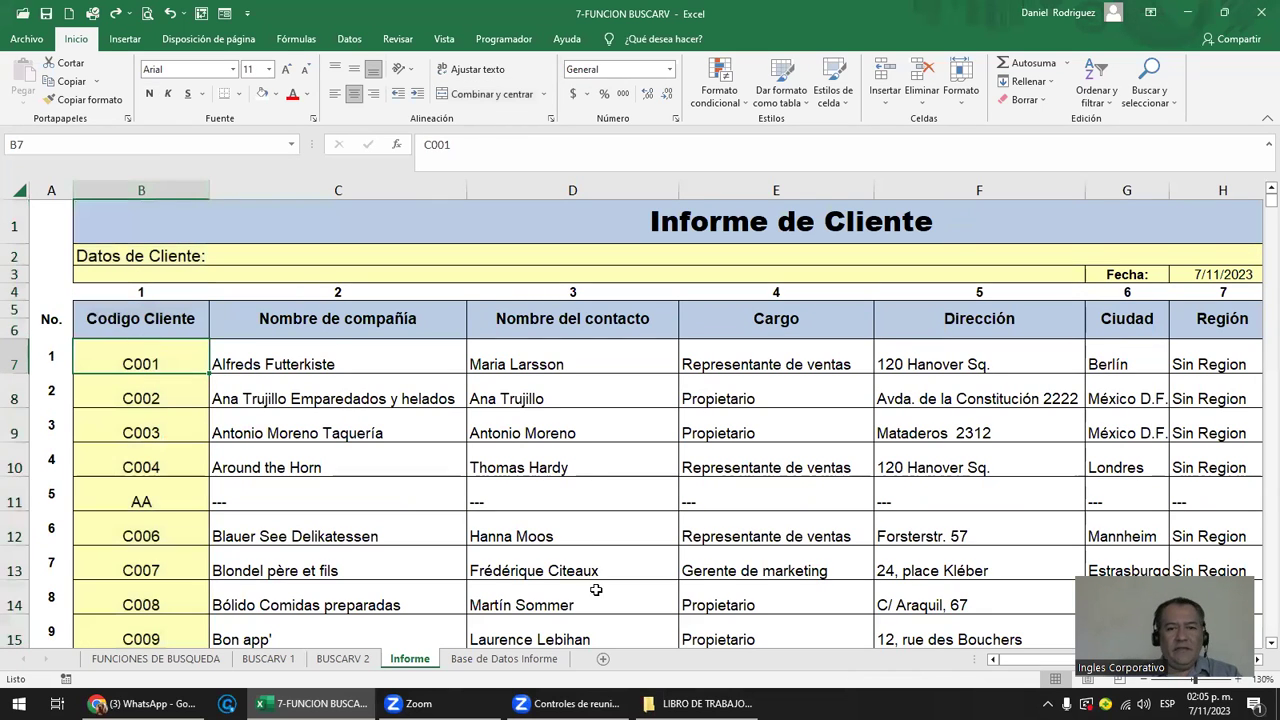
pyautogui.click(500, 645)
# Check the Id, company name and contact columns in Base de Datos Informe, then return to Informe.
pyautogui.click(504, 658)
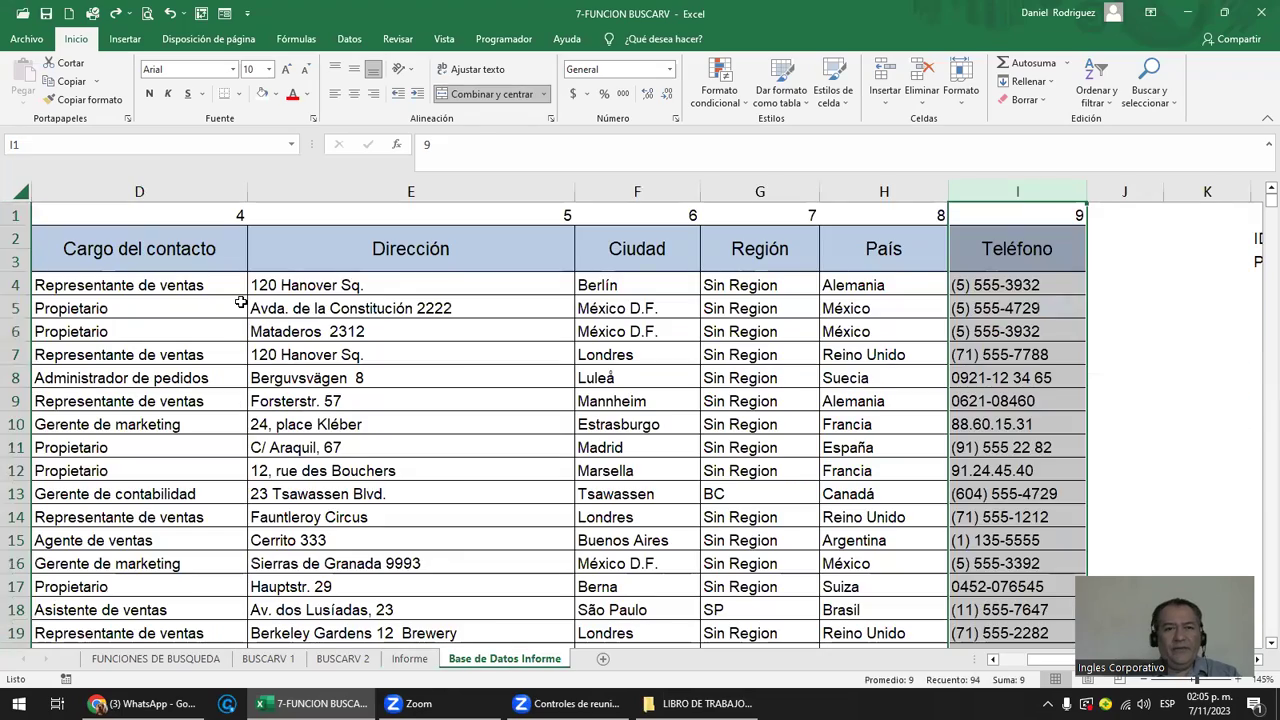
pyautogui.click(241, 302)
pyautogui.press('Left')
pyautogui.press('Left')
pyautogui.press('Left')
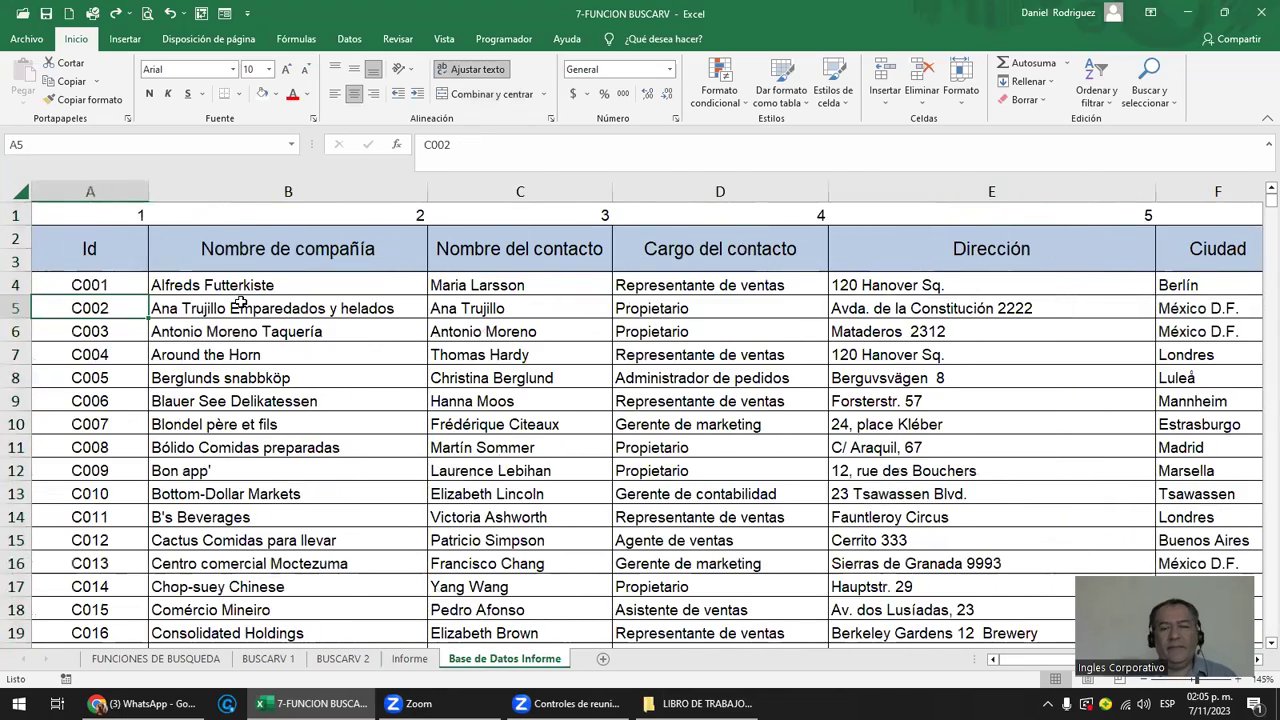
pyautogui.keyDown('ctrl'); pyautogui.scroll(-1, 241, 302); pyautogui.keyUp('ctrl')
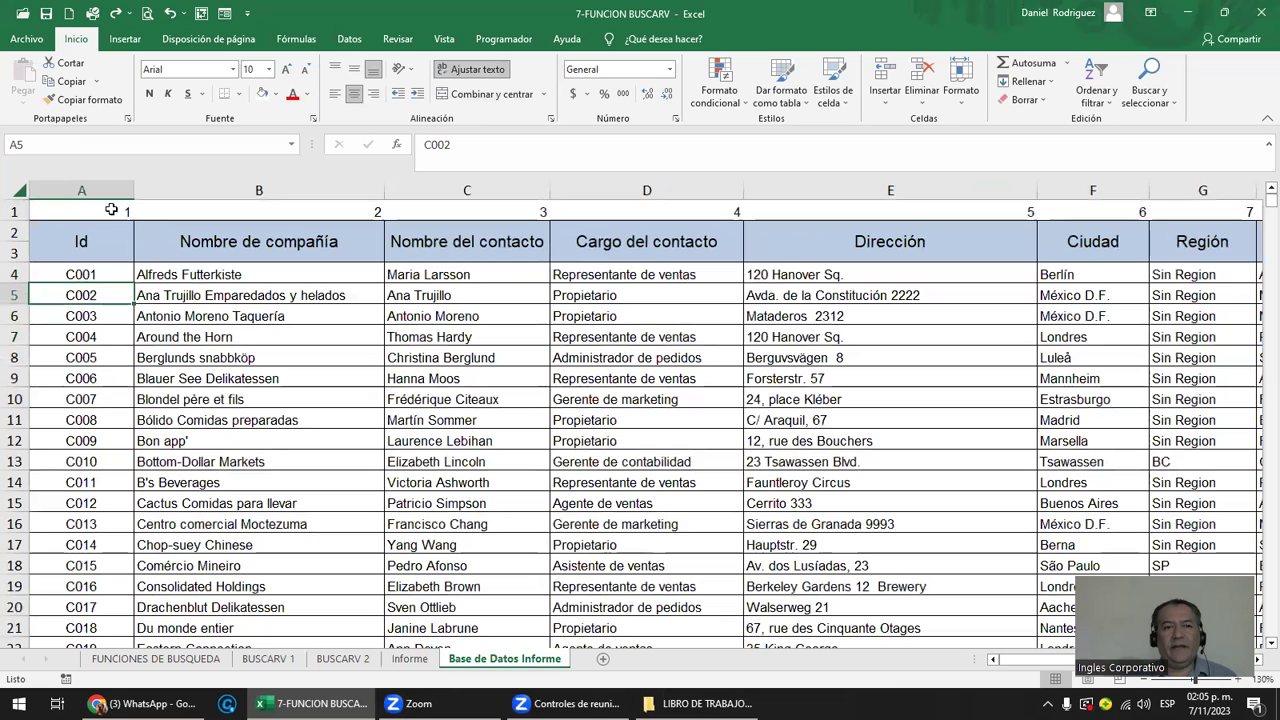
pyautogui.click(81, 190)
pyautogui.keyDown('ctrl'); pyautogui.click(197, 186); pyautogui.keyUp('ctrl')
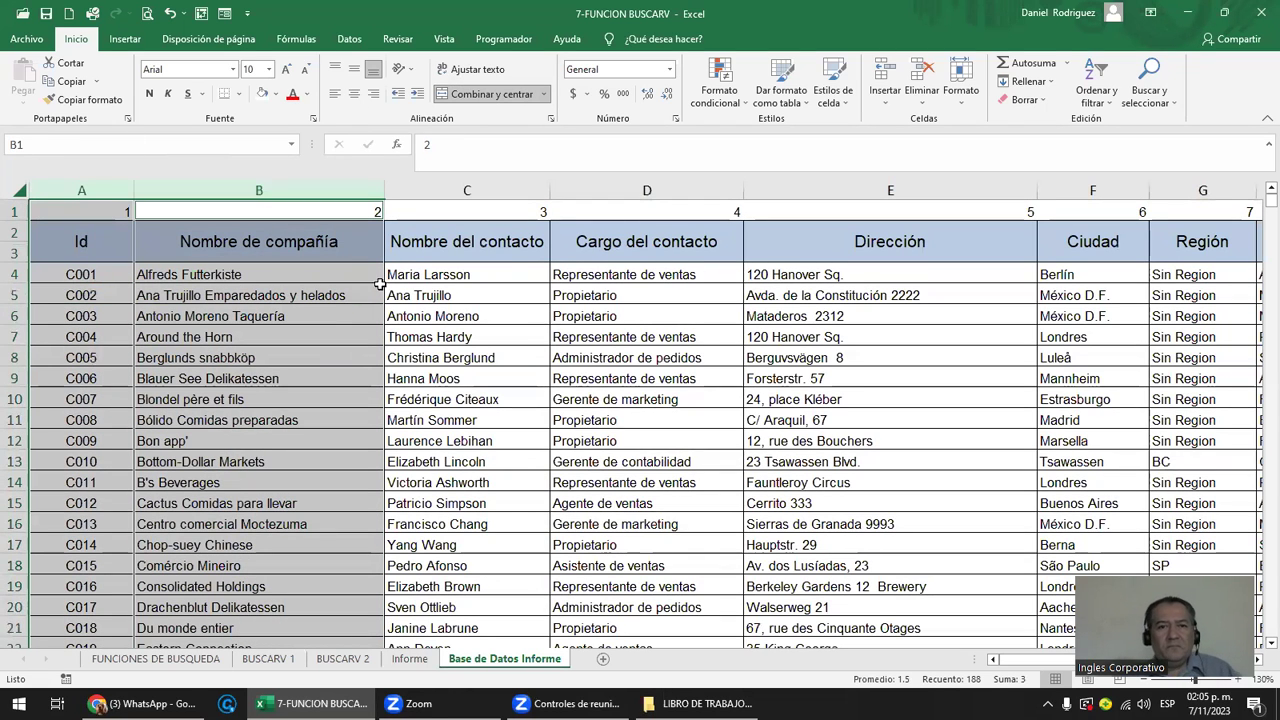
pyautogui.click(509, 264)
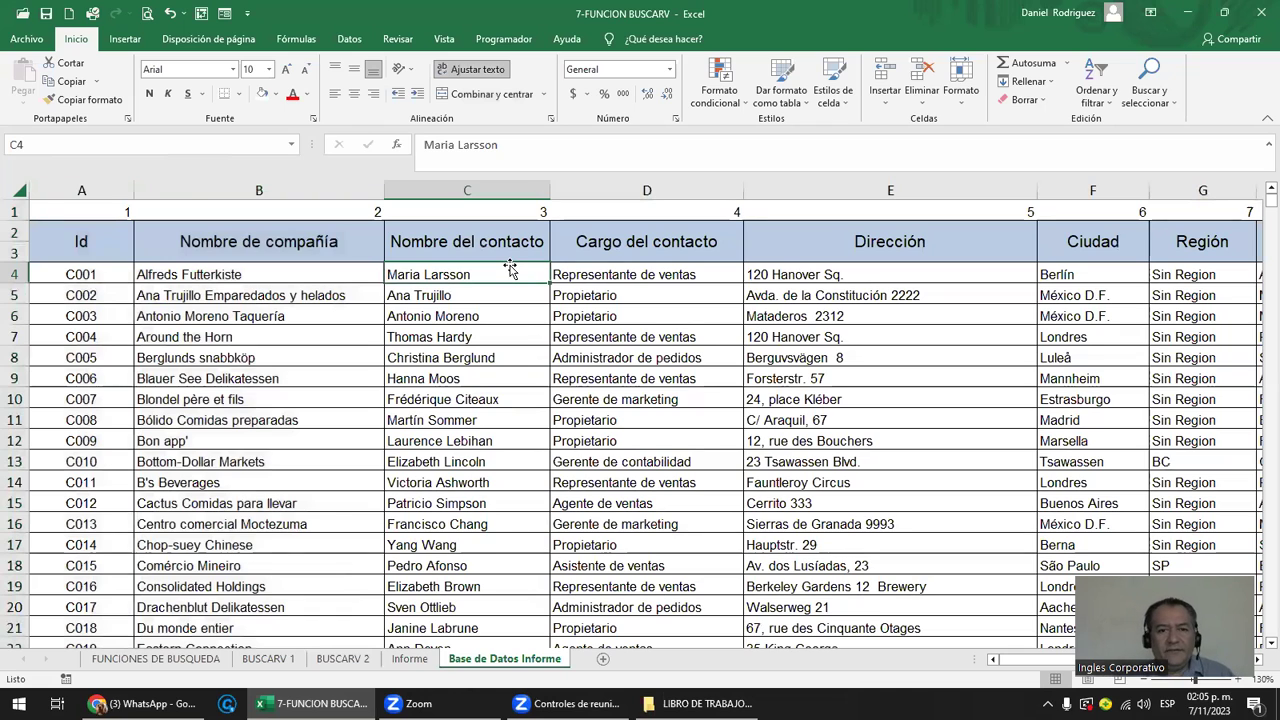
pyautogui.click(410, 659)
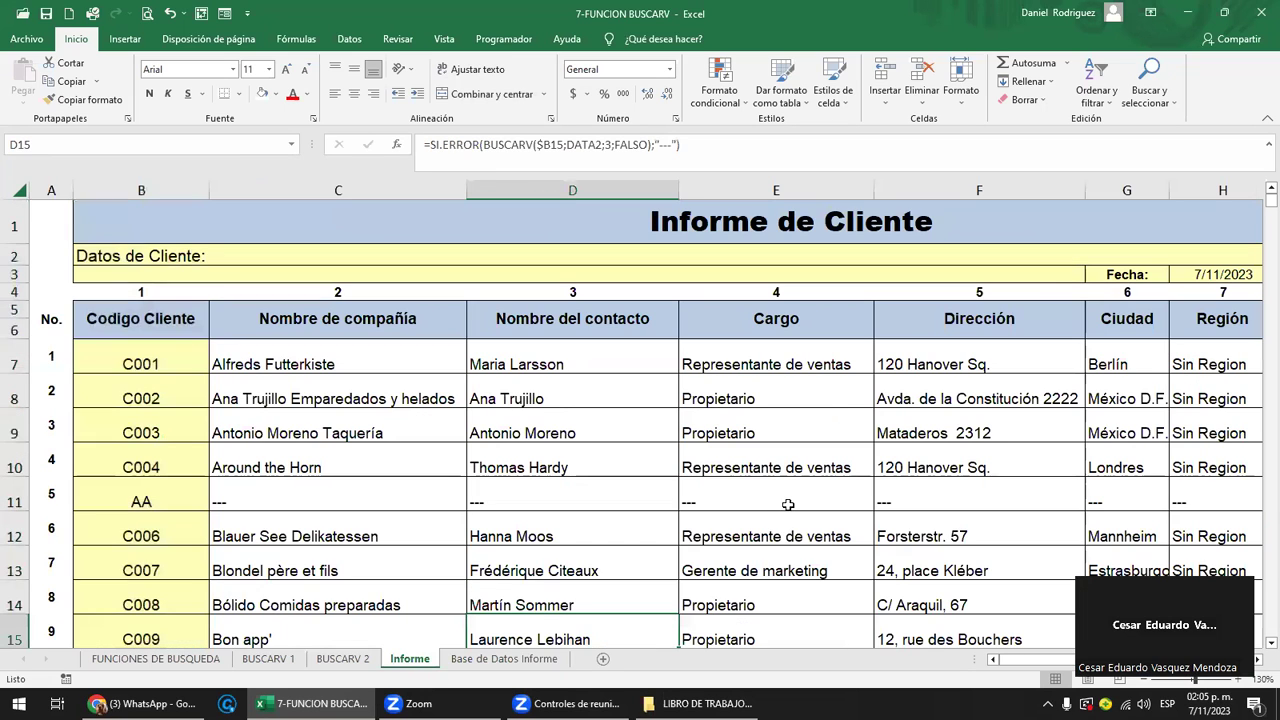